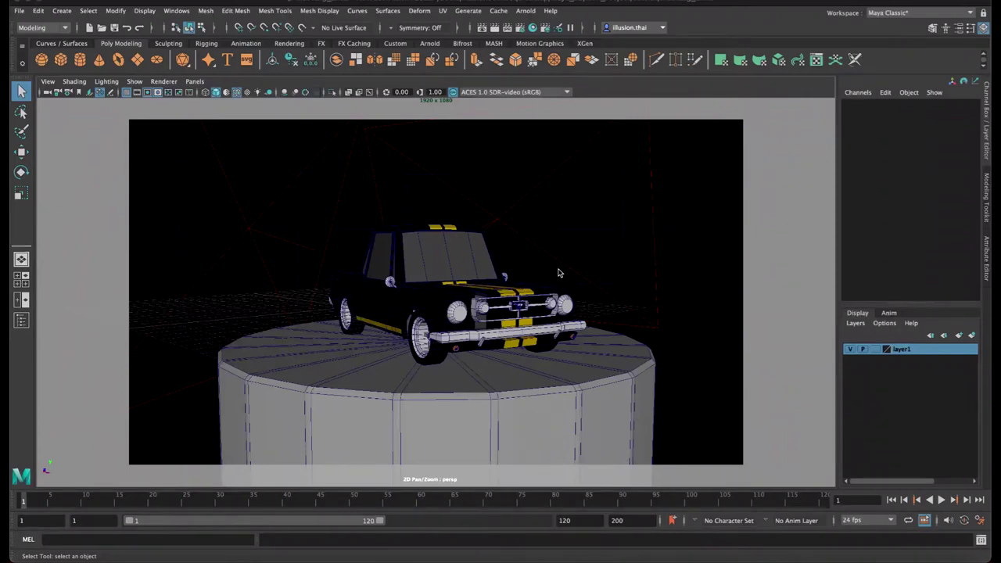
Orbit around the finished muscle car, then set it aside for a fresh empty scene
mouse_move(550, 275)
alt+mouse_down()
mouse_move(591, 280)
mouse_move(418, 286)
mouse_move(528, 286)
alt+mouse_up()
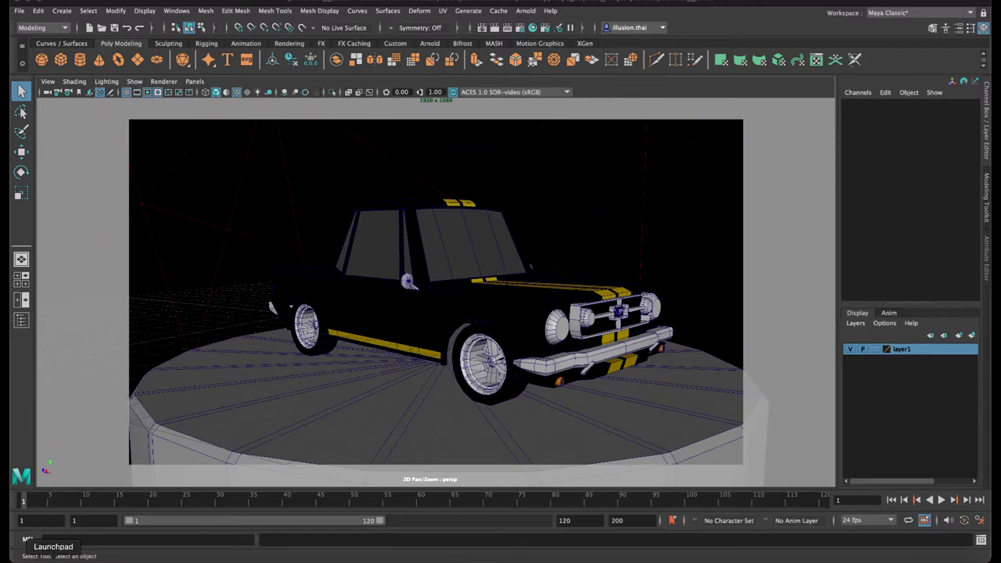
key(F4)
click(186, 460)
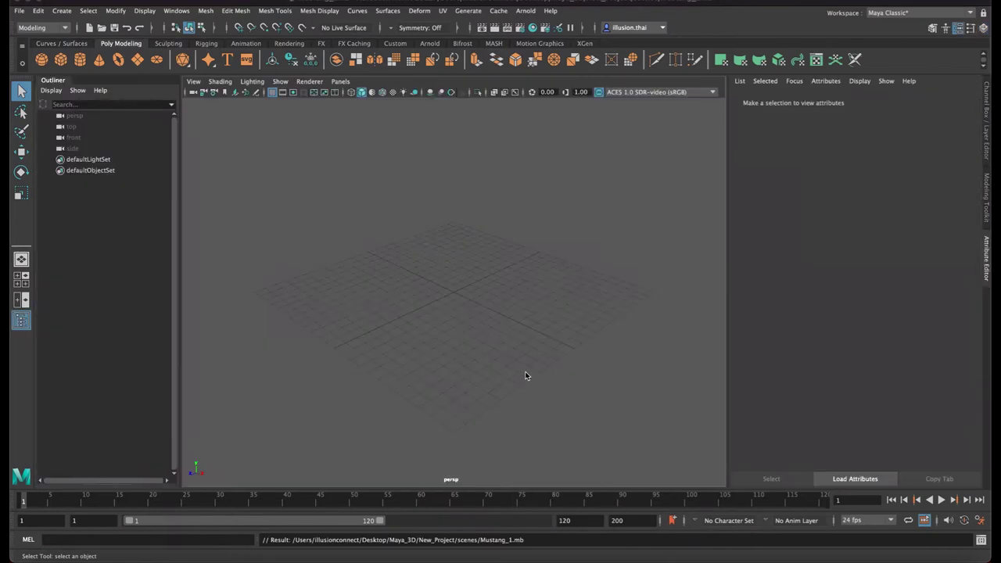
Hide the Outliner, frame the empty grid, and create a polygon cylinder at the origin
alt+drag(482, 321, 407, 301)
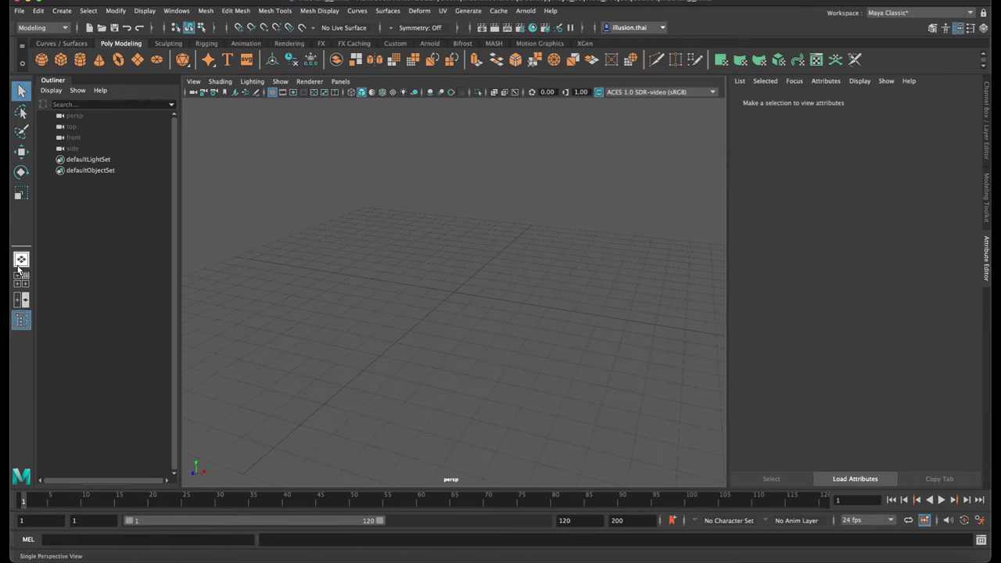
click(21, 320)
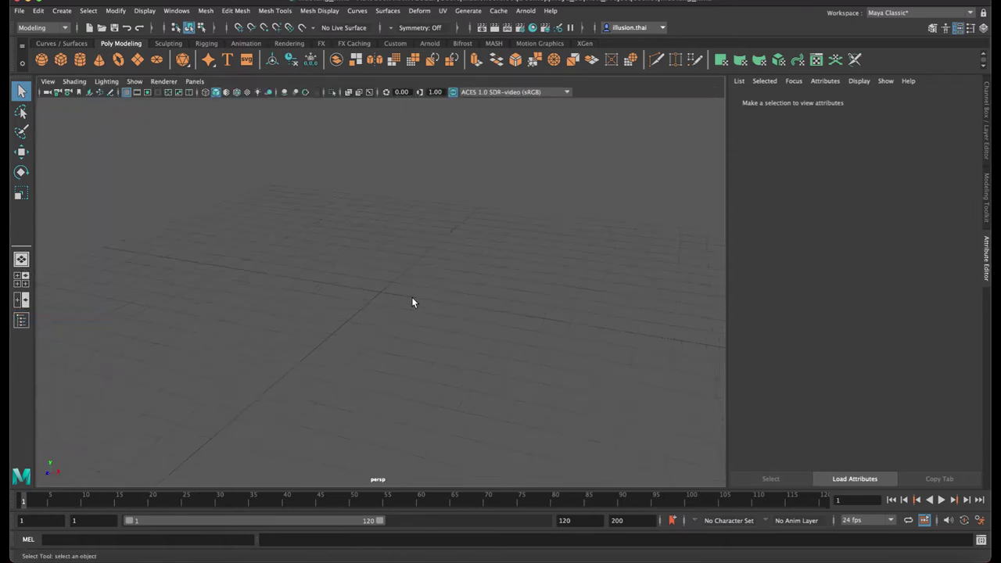
alt+right_drag(370, 277, 463, 282)
alt+drag(457, 284, 376, 205)
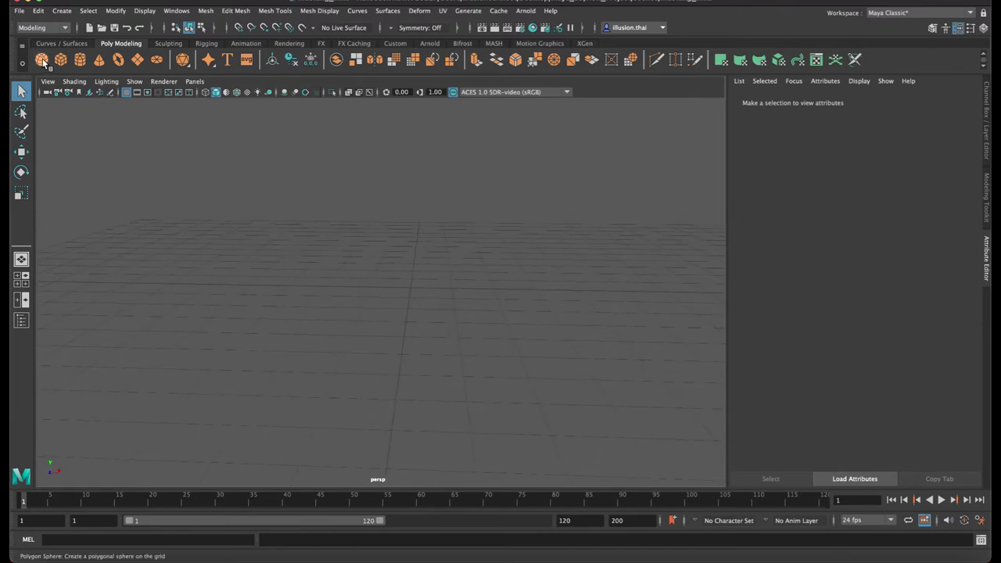
click(83, 67)
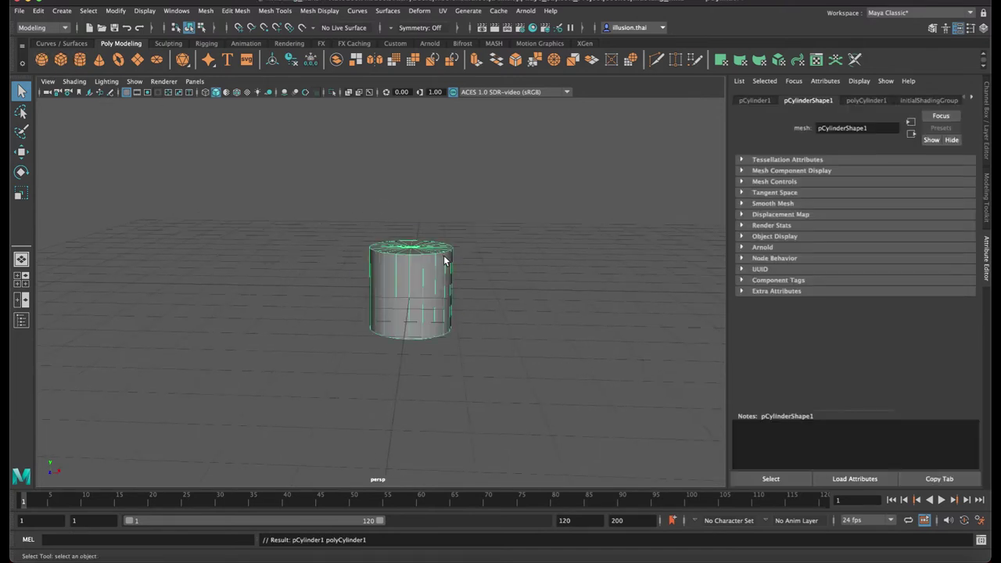
Set the cylinder's cap subdivisions to 0
key(e)
drag(408, 255, 415, 311)
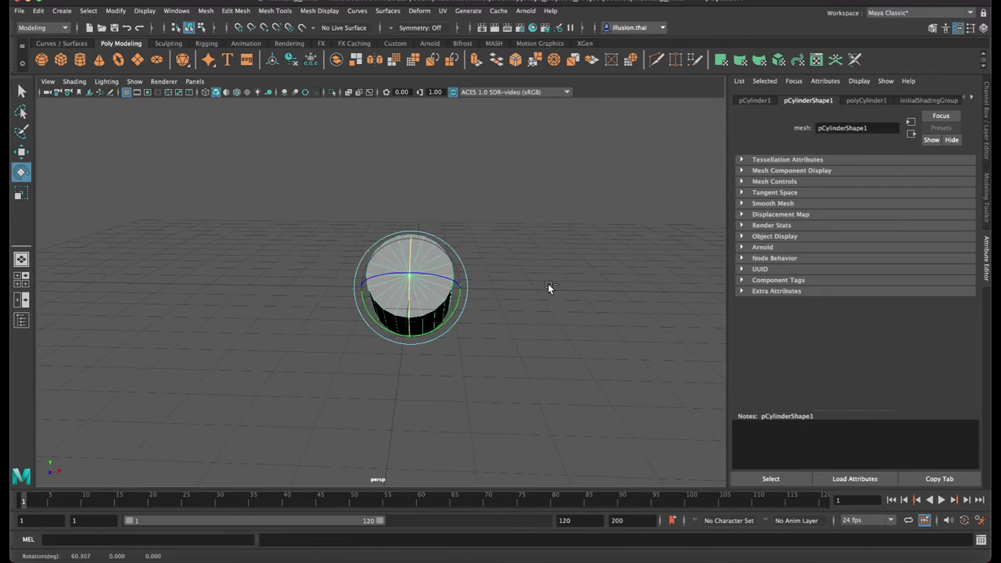
key(ctrl+a)
key(ctrl+a)
key(ctrl+a)
key(ctrl+a)
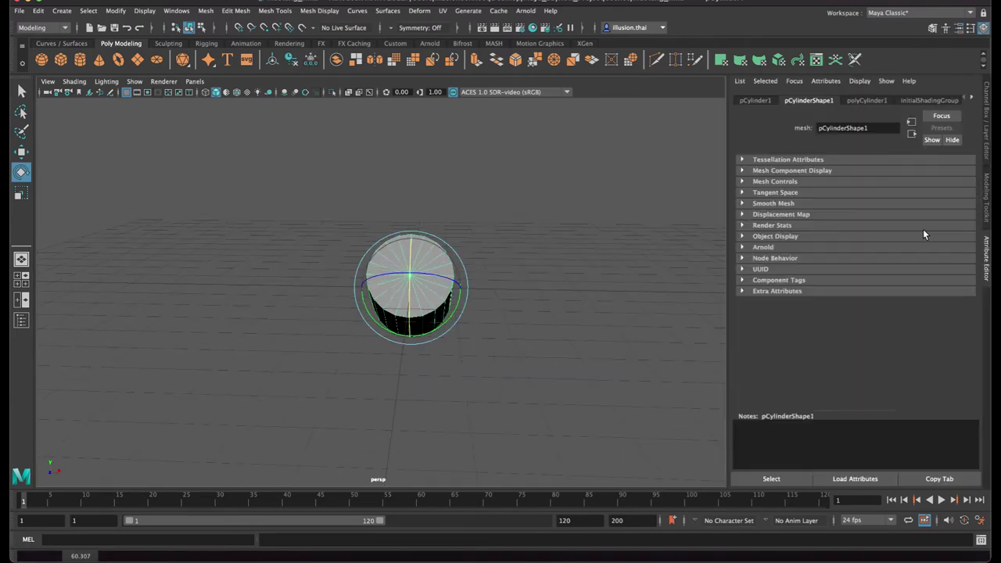
key(ctrl+a)
click(949, 269)
key(Return)
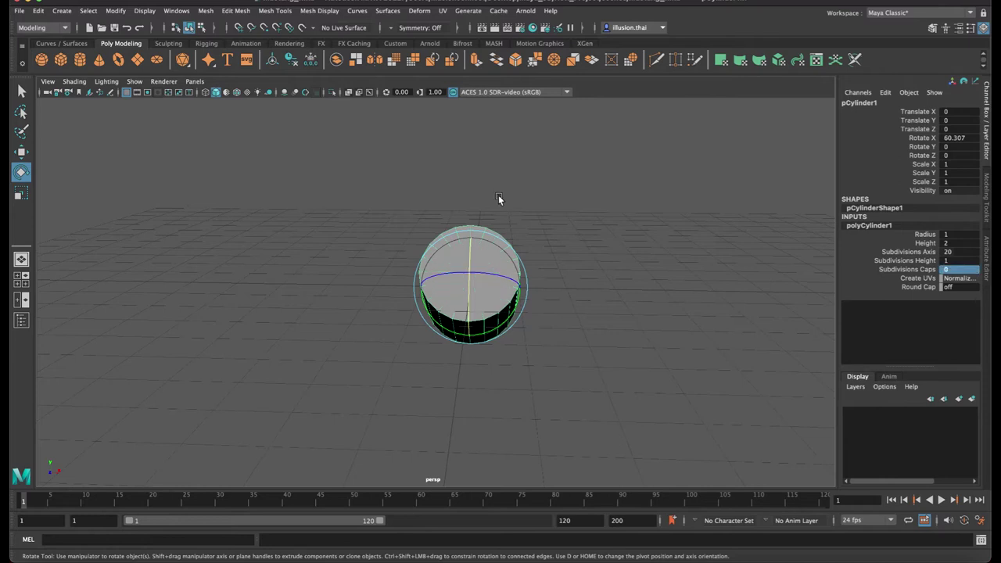
Rotate the cylinder 90° on X so it lies on its side
alt+drag(592, 266, 569, 269)
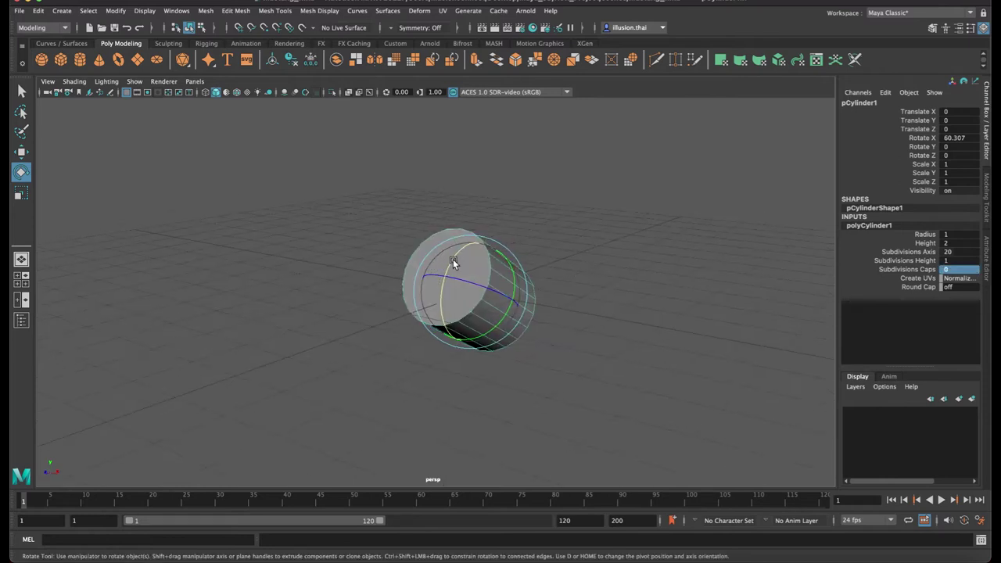
drag(452, 259, 473, 265)
click(954, 138)
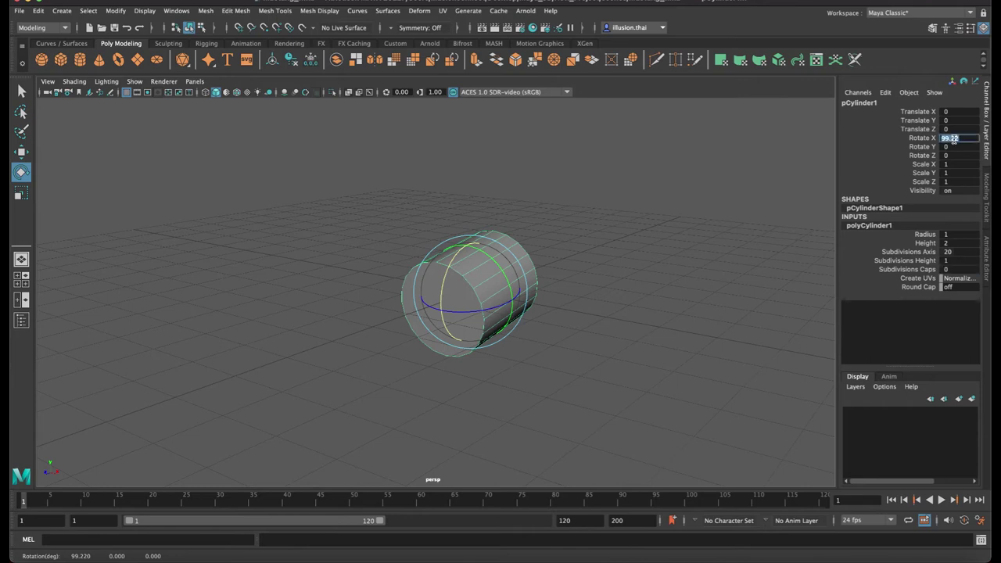
text(90)
key(Return)
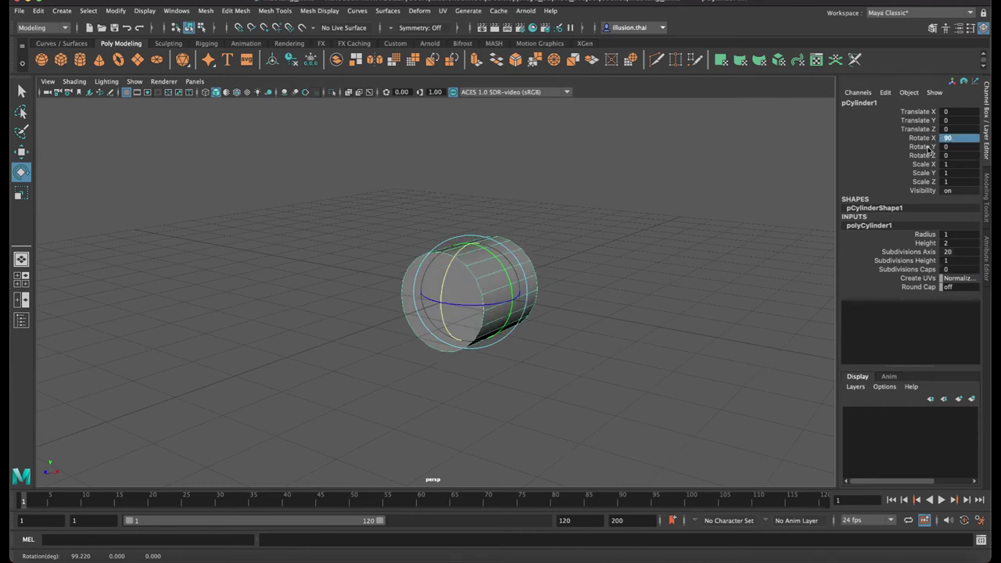
click(558, 275)
click(530, 275)
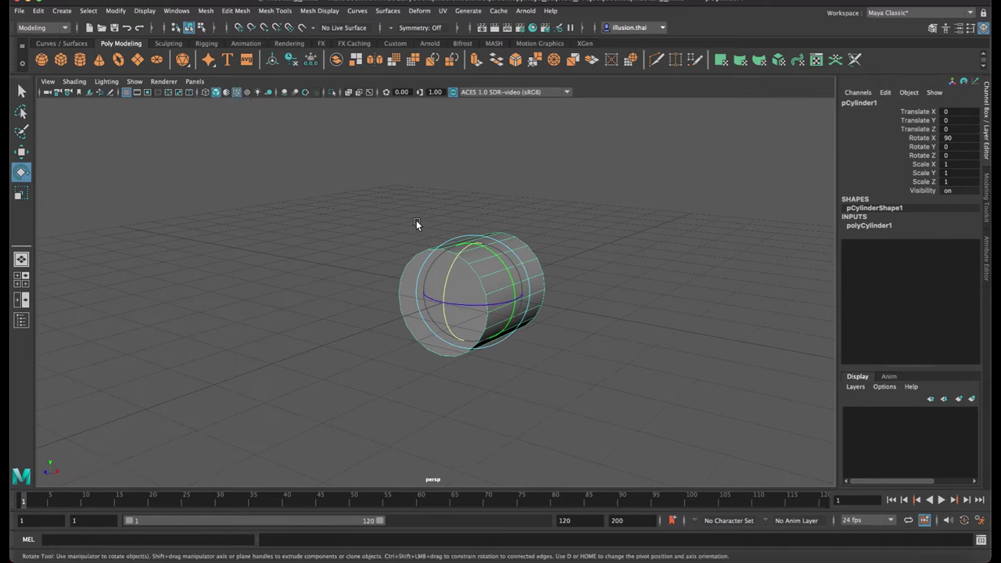
Scale the cylinder uniformly to 0.467 and raise it to Y 1.07
alt+drag(415, 220, 425, 199)
key(r)
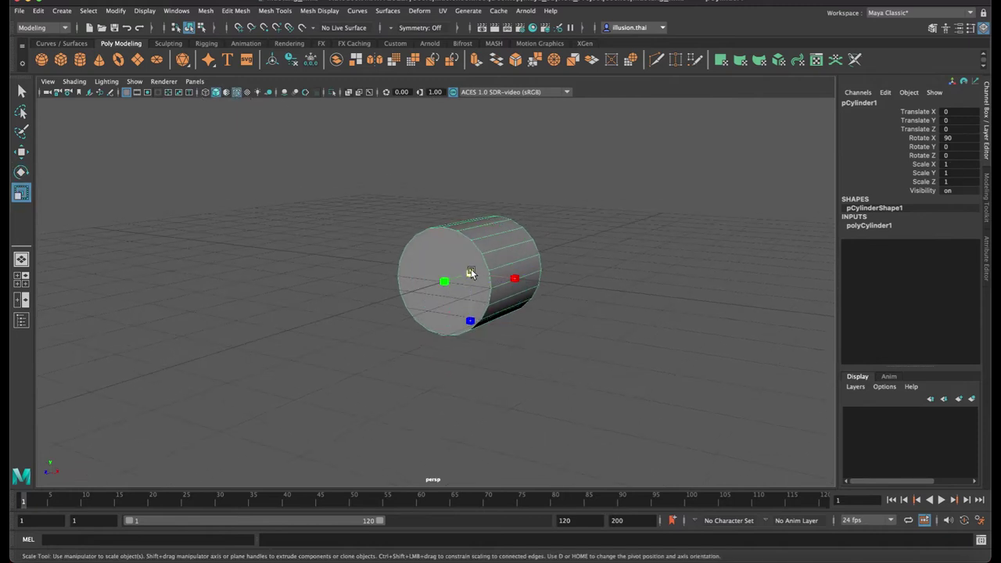
drag(469, 278, 449, 278)
key(w)
drag(478, 219, 478, 163)
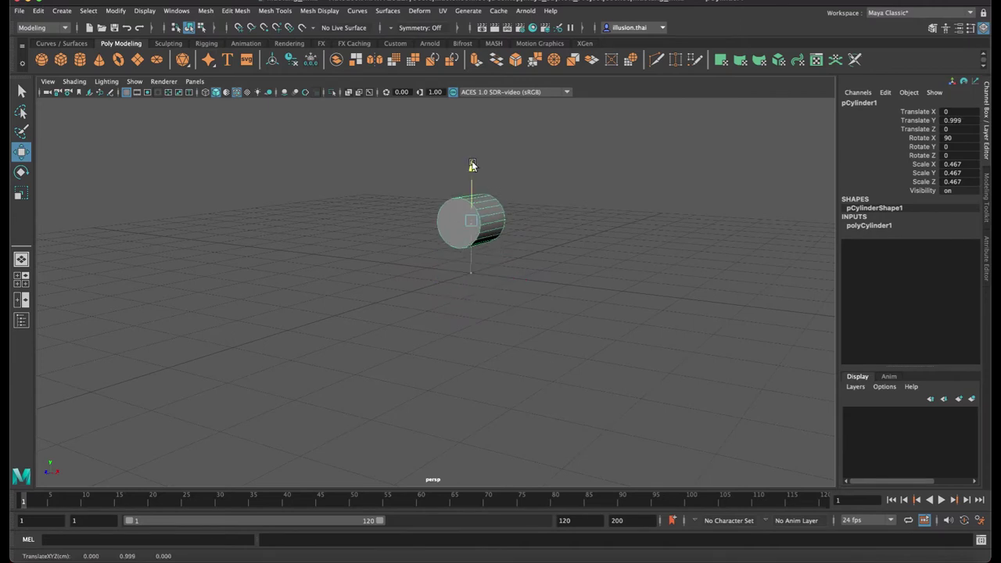
Reselect the cylinder and bring up its construction settings
alt+right_drag(614, 171, 538, 199)
click(541, 193)
click(423, 233)
right_drag(409, 243, 409, 268)
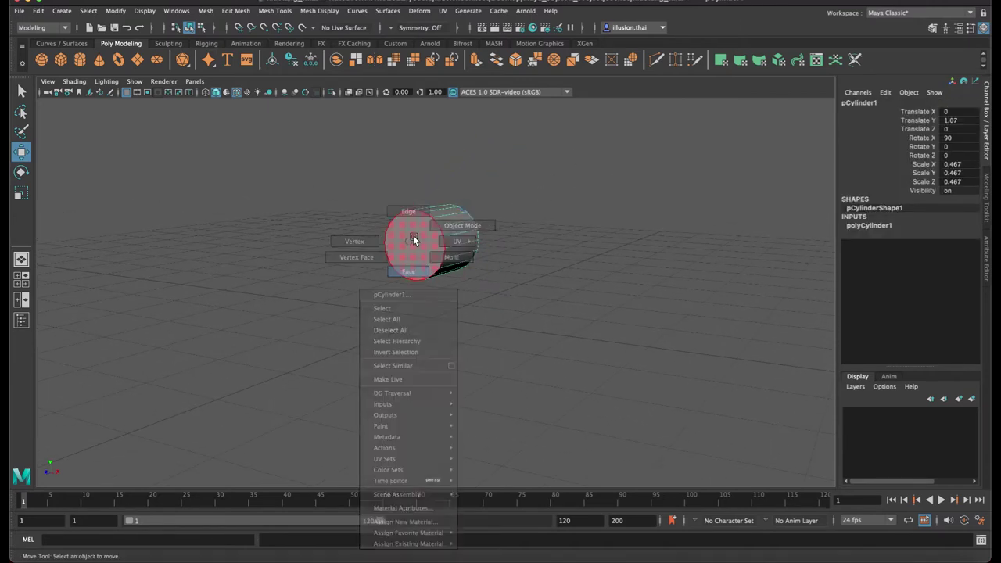
right_drag(464, 212, 500, 196)
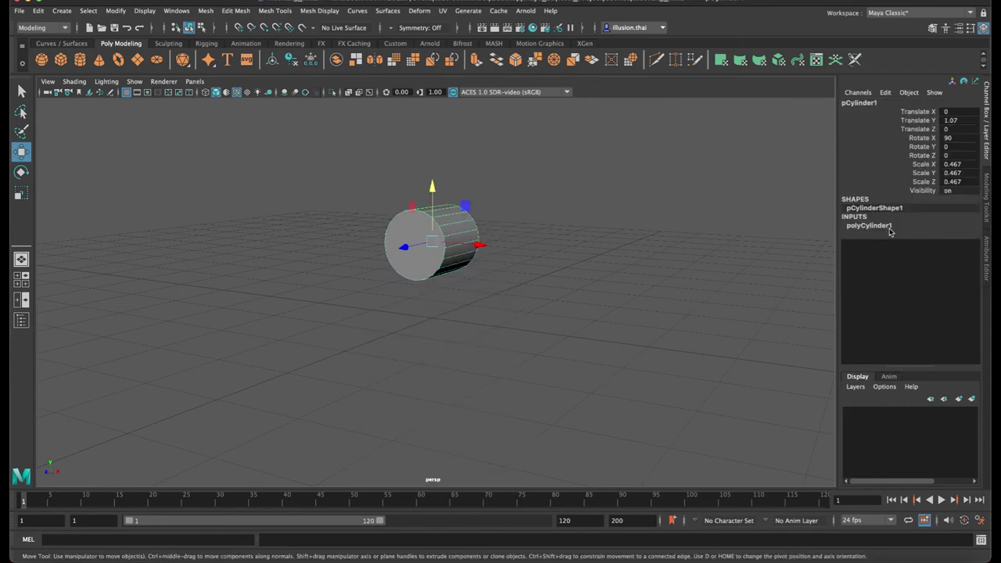
click(889, 226)
Raise the cylinder's axis subdivisions to 10, then to 20
double_click(958, 252)
key(Return)
double_click(958, 253)
key(Return)
Extrude the cylinder's front cap face and scale it inward into an inset
click(576, 245)
click(420, 239)
right_click(419, 239)
click(421, 266)
click(390, 227)
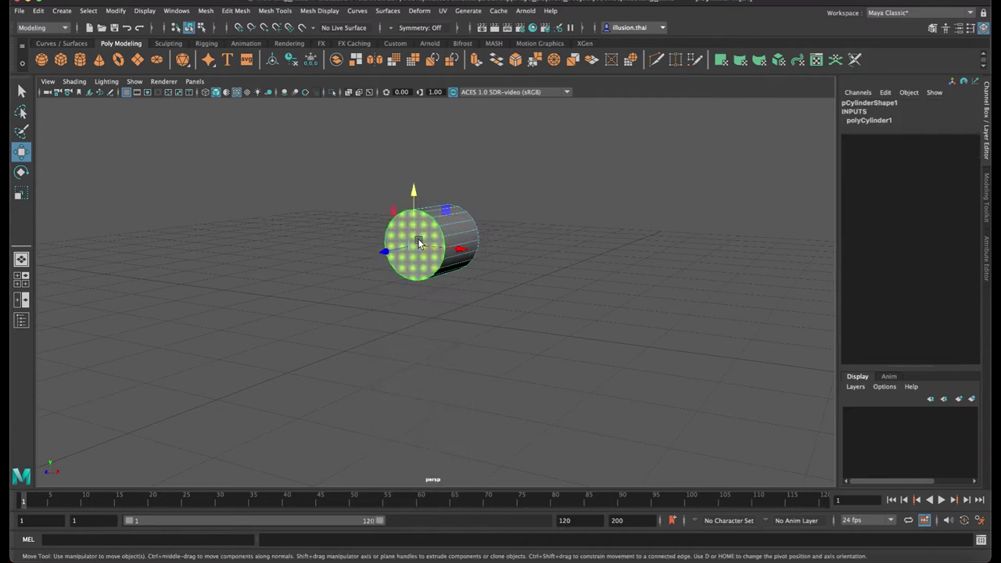
key(ctrl+e)
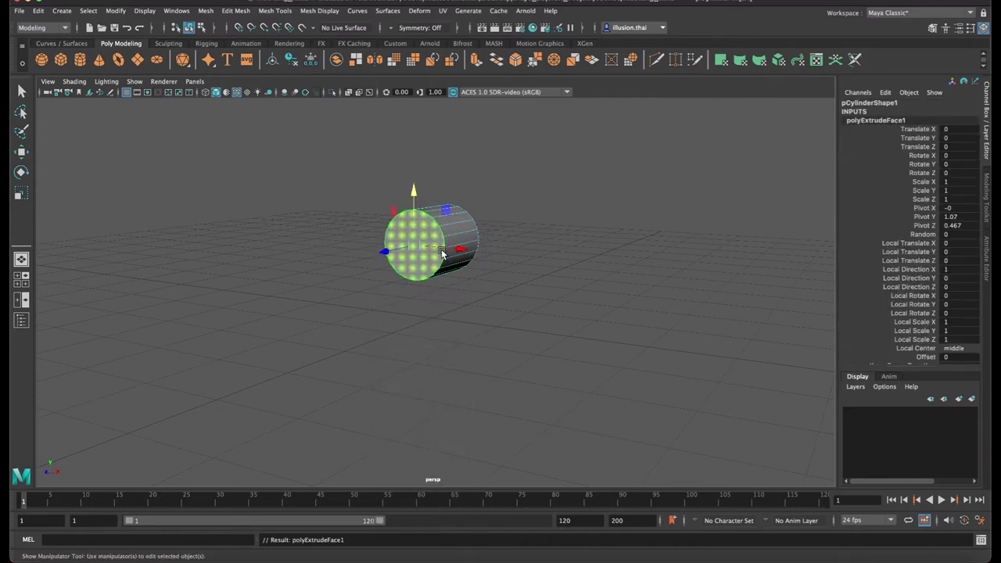
drag(383, 251, 381, 252)
key(r)
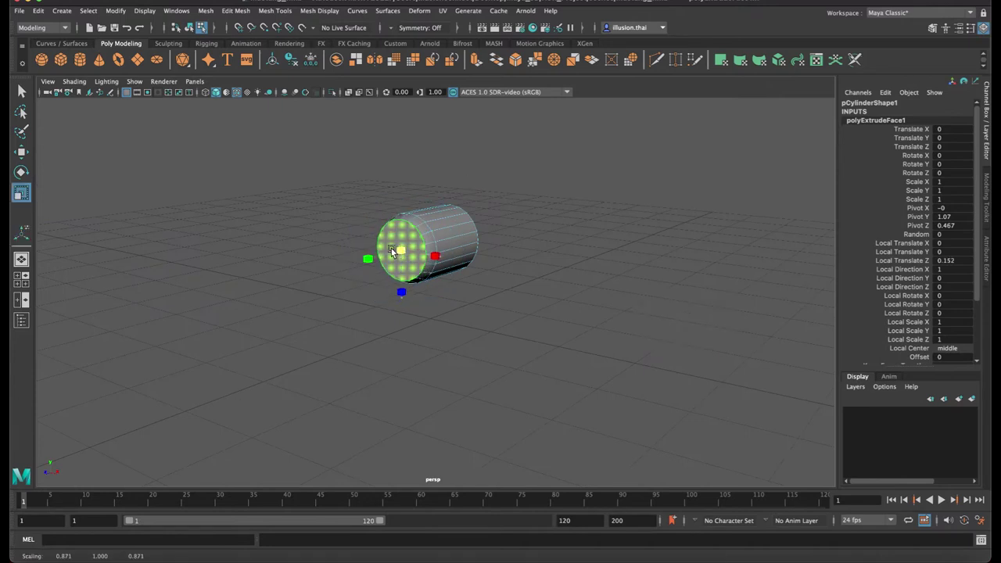
key(q)
right_drag(464, 225, 511, 212)
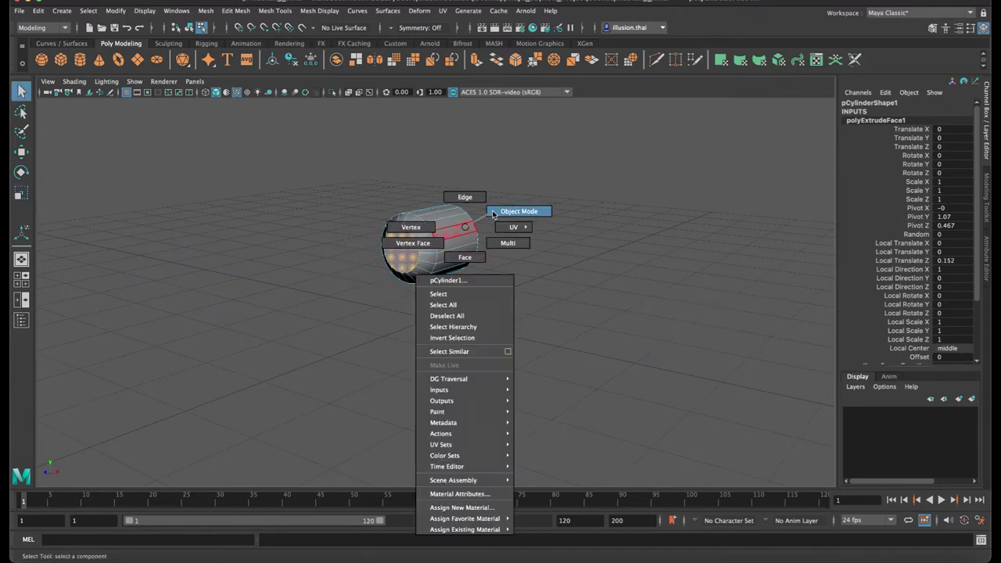
click(436, 234)
mouse_move(436, 234)
alt+mouse_down()
mouse_move(486, 250)
mouse_move(414, 240)
mouse_move(427, 255)
mouse_move(426, 244)
mouse_move(391, 238)
mouse_move(413, 227)
mouse_move(442, 235)
mouse_move(440, 244)
mouse_move(357, 227)
mouse_move(435, 232)
mouse_move(393, 244)
mouse_move(450, 248)
mouse_move(394, 243)
alt+mouse_up()
Check the cylinder in wireframe, then duplicate it as pCylinder2
key(w)
click(359, 166)
click(347, 227)
key(4)
key(5)
click(430, 244)
click(356, 227)
key(ctrl+d)
key(r)
Shift pCylinder2 slightly along X and lift it a little higher beside the large cylinder
key(w)
drag(462, 244, 456, 246)
drag(408, 199, 407, 189)
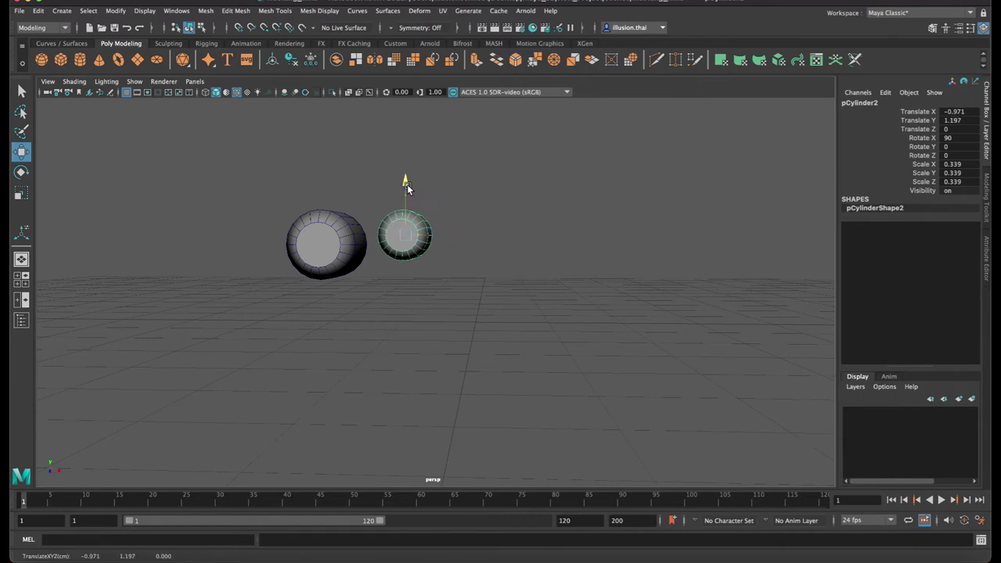
click(502, 266)
alt+drag(502, 265, 467, 252)
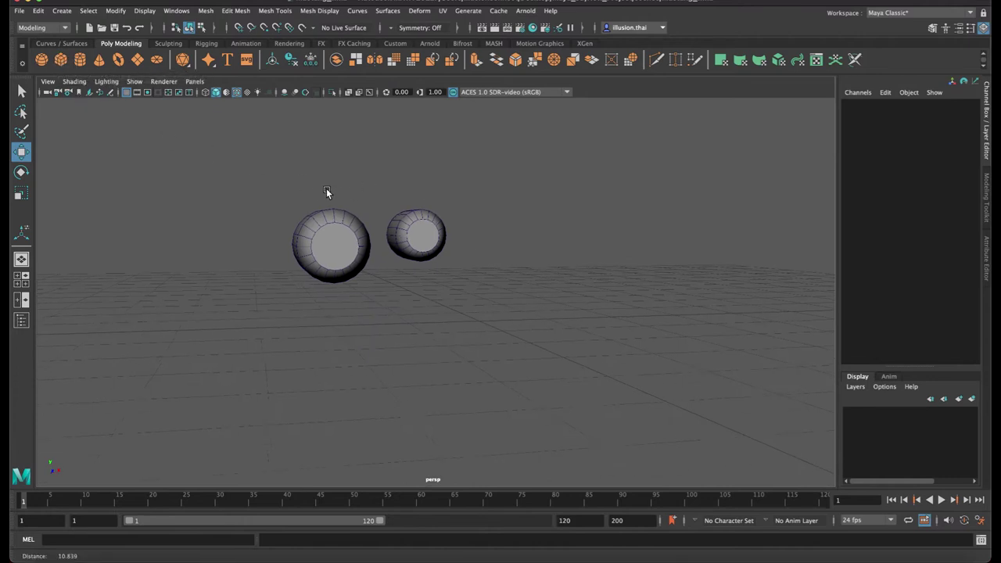
alt+right_drag(328, 195, 456, 203)
mouse_move(455, 202)
alt+mouse_down()
mouse_move(449, 185)
mouse_move(369, 174)
alt+mouse_up()
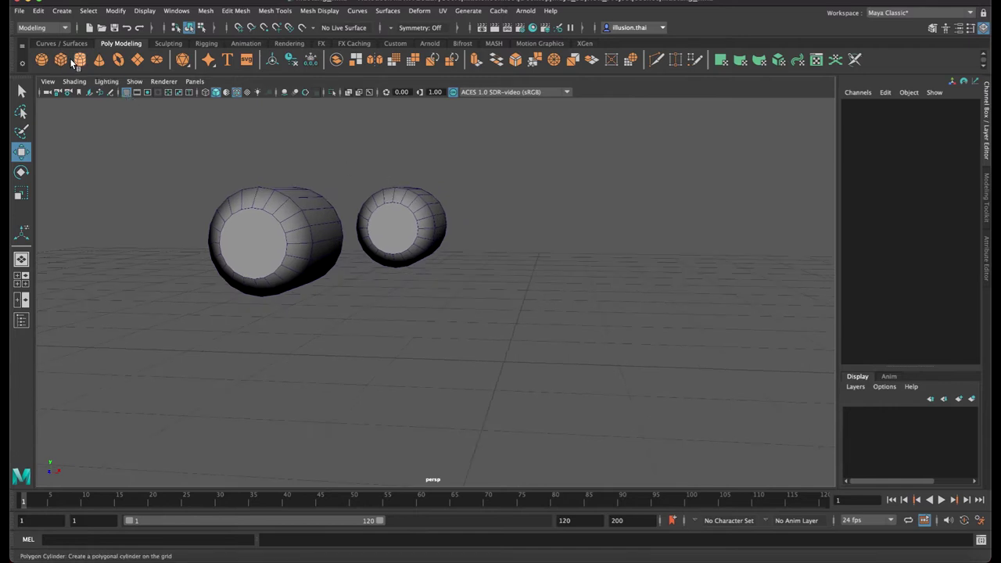
Create a polygon cube, raise it, and scale it into a flat, narrow slab
click(71, 59)
key(ctrl+z)
click(60, 59)
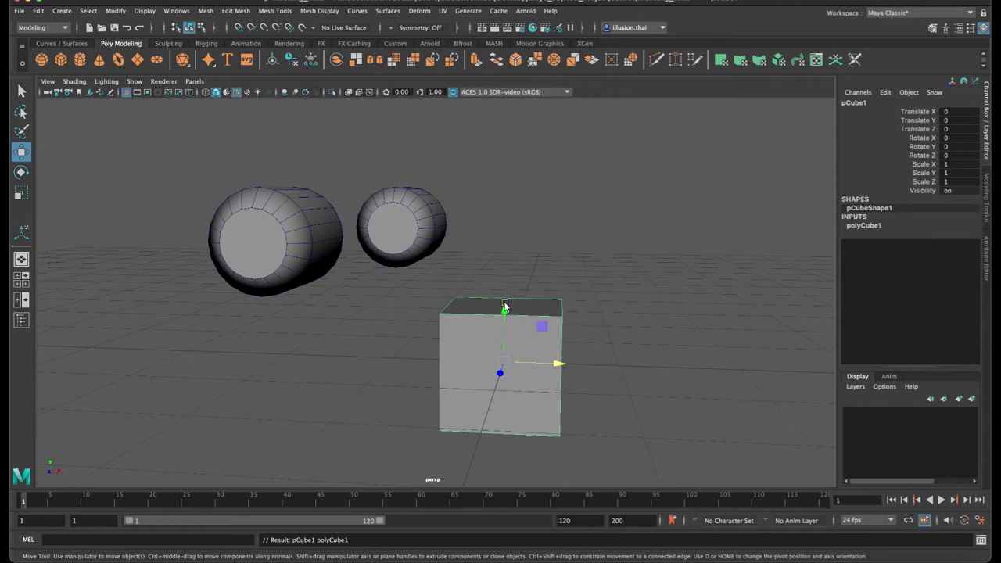
mouse_move(504, 308)
mouse_down()
mouse_move(504, 184)
mouse_move(508, 224)
mouse_up()
key(r)
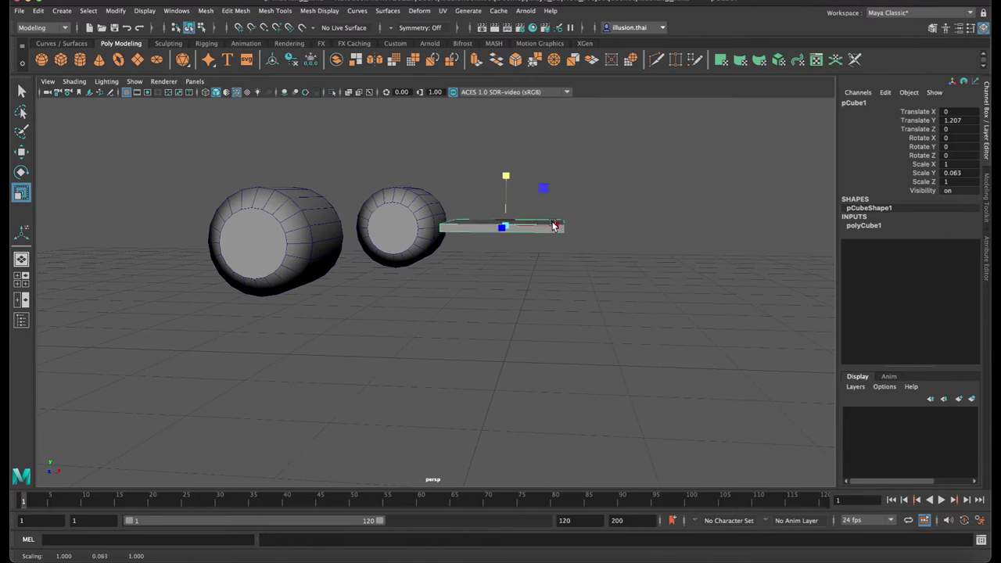
mouse_move(557, 226)
mouse_down()
mouse_move(523, 225)
mouse_move(487, 249)
mouse_up()
key(w)
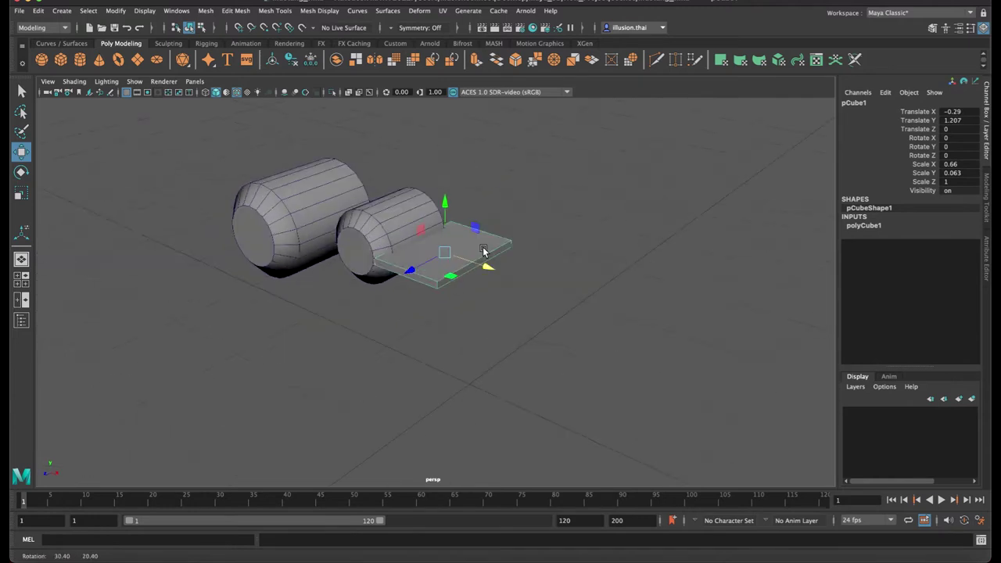
key(r)
drag(409, 273, 469, 250)
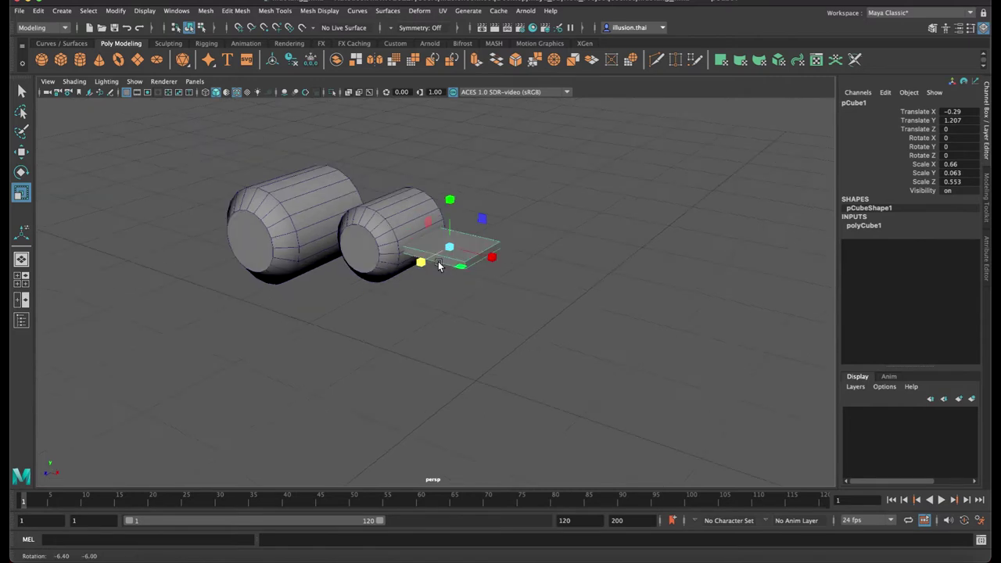
Stretch the slab's end face taller and shift it along X
right_drag(480, 245, 481, 270)
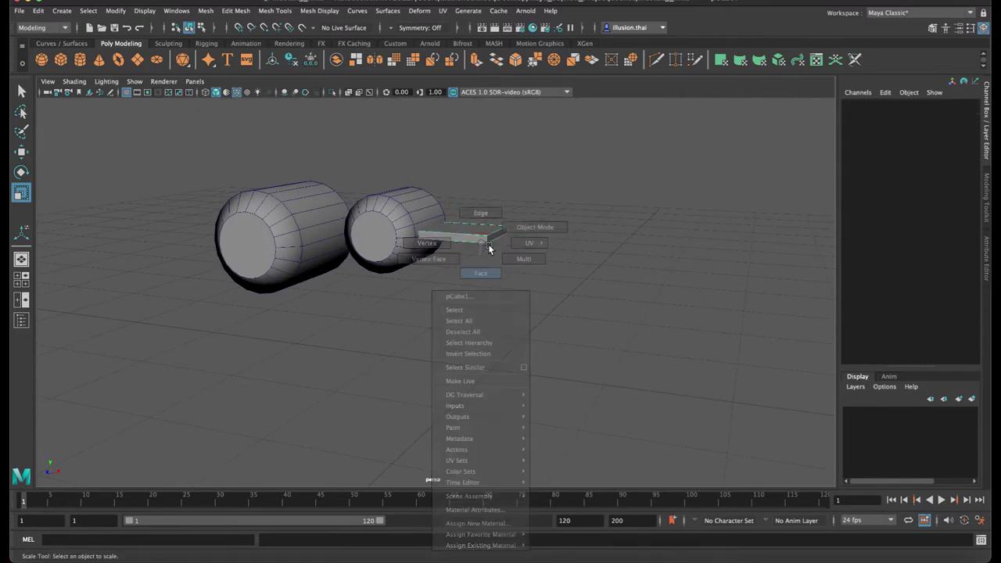
click(492, 240)
drag(498, 184, 505, 158)
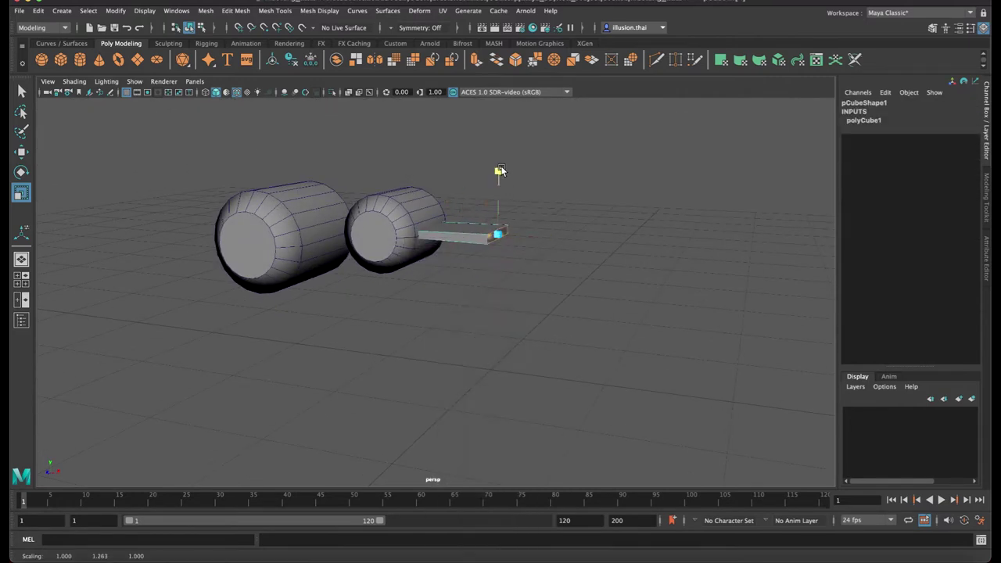
key(w)
drag(545, 235, 524, 239)
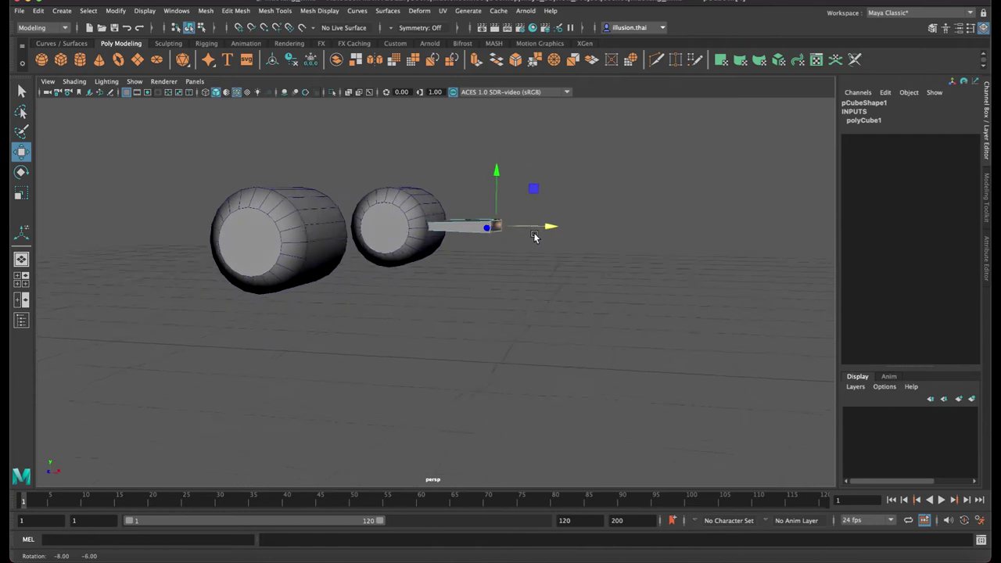
Extrude the slab's end face twice to form an upright plate
key(ctrl+e)
mouse_move(523, 225)
mouse_down()
mouse_move(522, 250)
mouse_move(622, 266)
mouse_up()
key(q)
click(622, 266)
click(516, 212)
mouse_move(516, 212)
alt+mouse_down()
mouse_move(519, 229)
mouse_move(487, 177)
mouse_move(548, 235)
mouse_move(458, 274)
mouse_move(461, 290)
mouse_move(438, 305)
mouse_move(437, 318)
alt+mouse_up()
key(ctrl+e)
key(ctrl+e)
drag(469, 286, 470, 284)
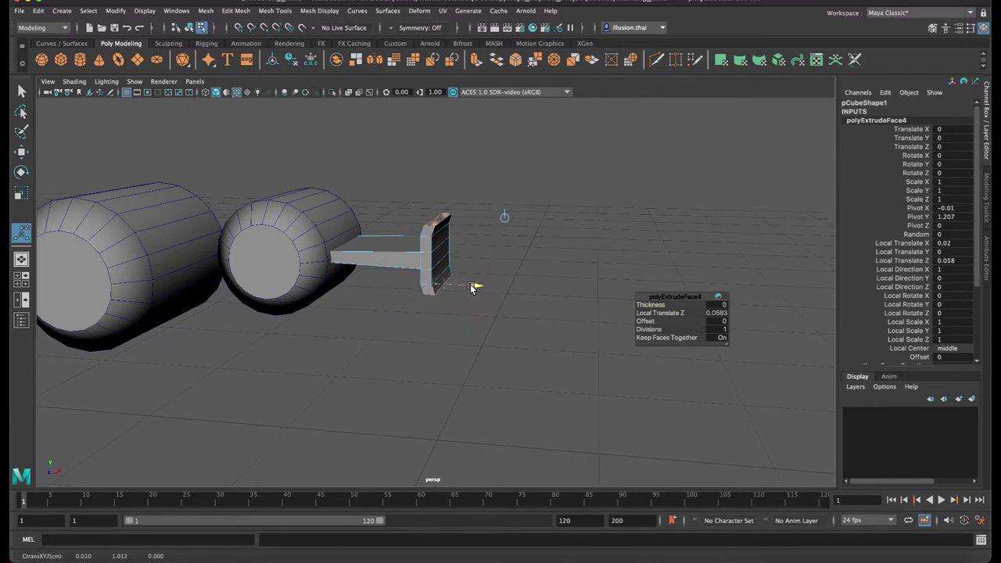
Extrude the end block's faces and pull them along X into a U-shaped fork
click(493, 230)
alt+drag(493, 230, 456, 212)
click(448, 213)
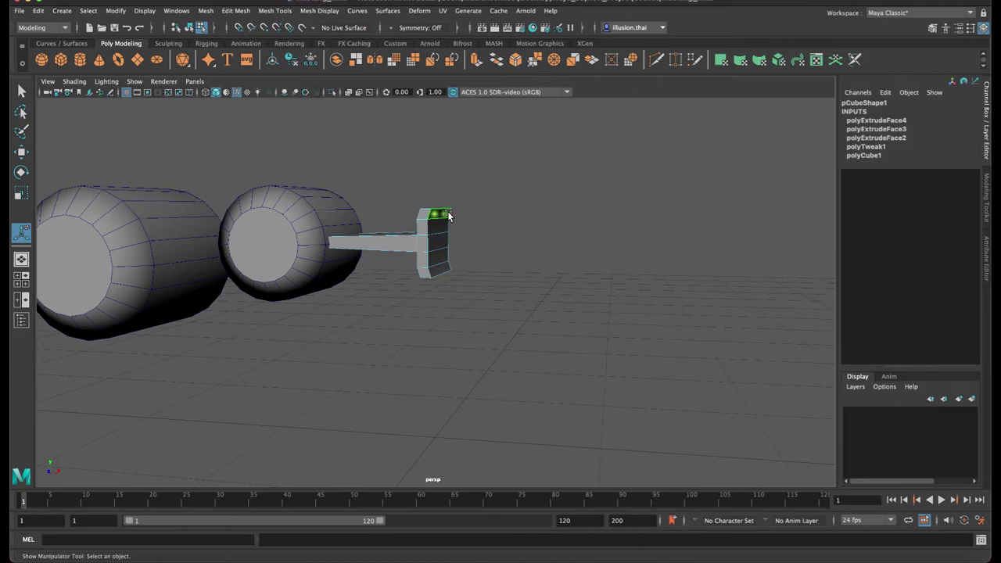
key(ctrl+e)
key(w)
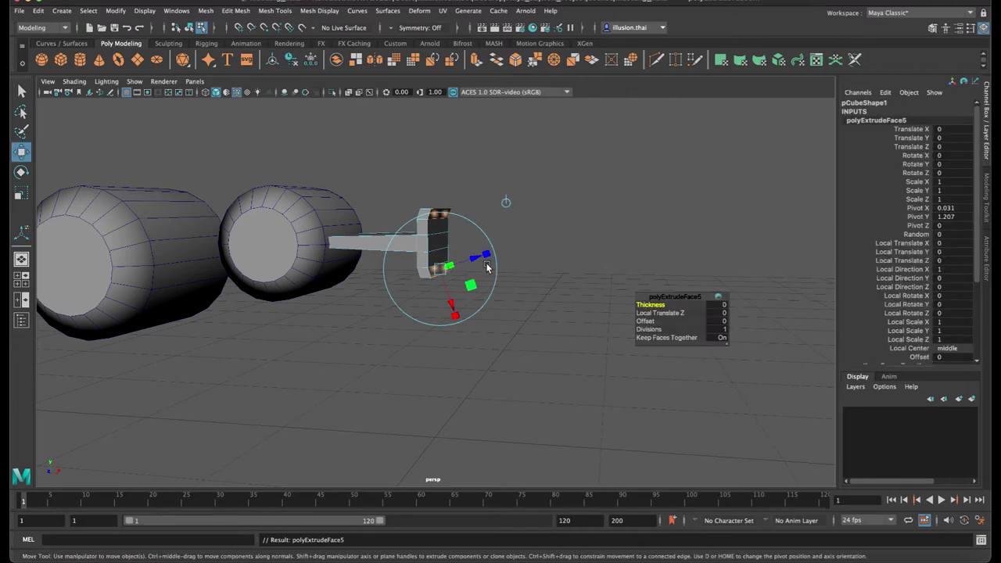
mouse_move(494, 244)
mouse_down()
mouse_move(536, 245)
mouse_move(488, 244)
mouse_up()
key(r)
key(w)
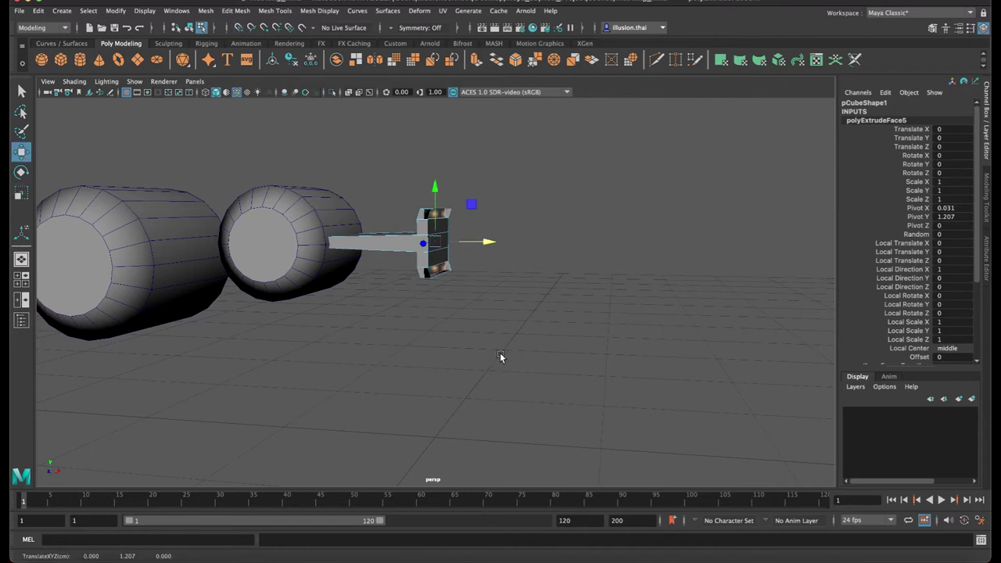
alt+drag(488, 368, 459, 375)
middle_drag(460, 370, 519, 307)
drag(505, 238, 516, 237)
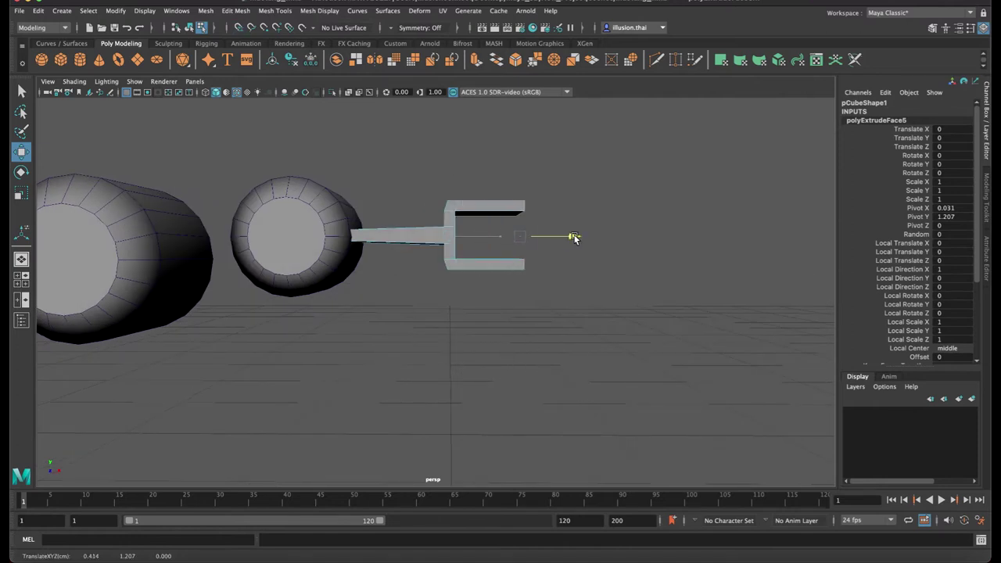
key(q)
right_drag(507, 201, 541, 190)
Slide the fork bracket and the middle cylinder right along X
drag(577, 153, 241, 325)
alt+middle_drag(279, 340, 467, 302)
key(w)
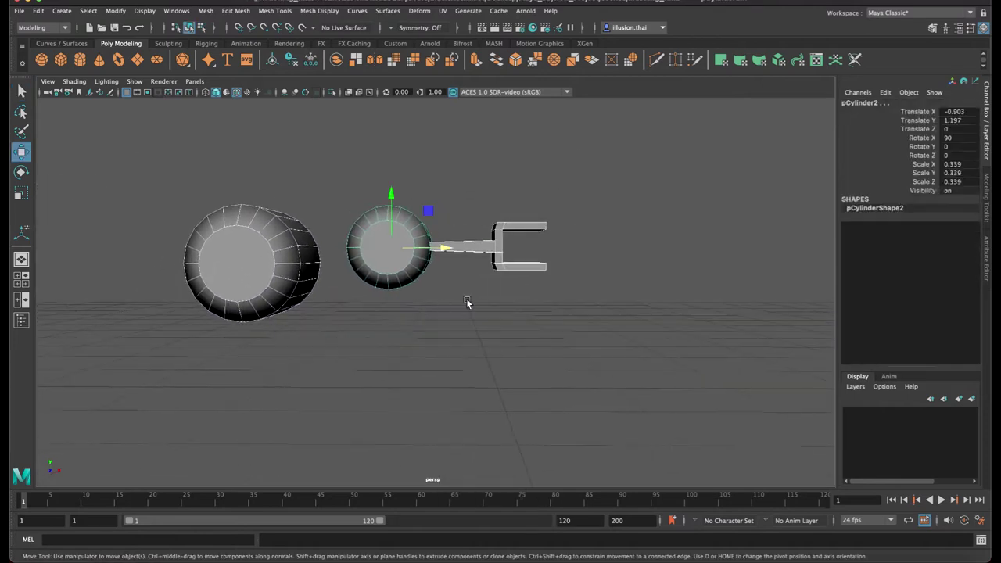
alt+drag(442, 248, 375, 249)
click(446, 244)
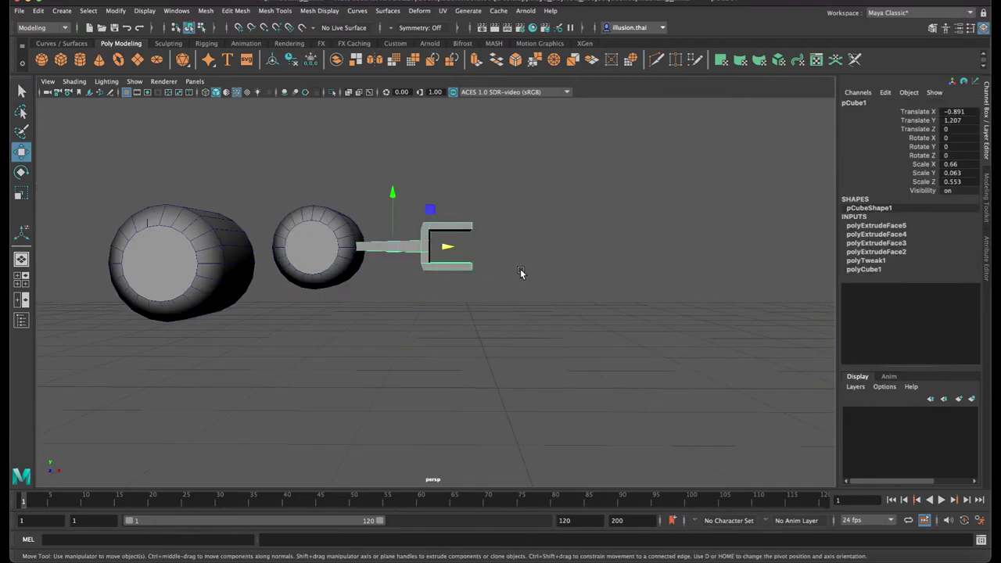
key(d)
click(472, 275)
drag(519, 273, 521, 271)
middle_drag(499, 401, 496, 389)
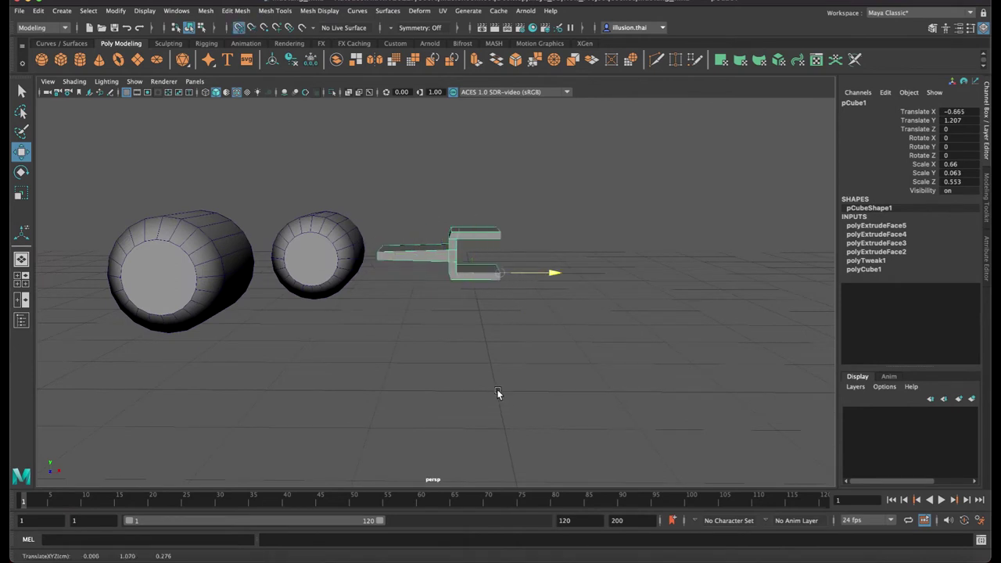
click(355, 286)
drag(394, 257, 401, 259)
click(239, 268)
Move the large cylinder right, then maximize and frame the front view
drag(239, 269, 401, 263)
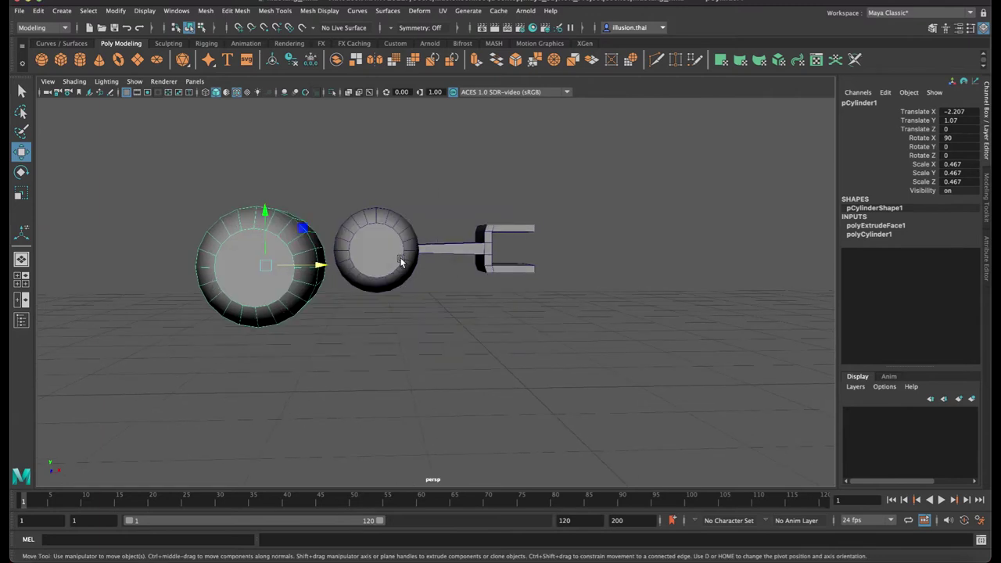
click(35, 279)
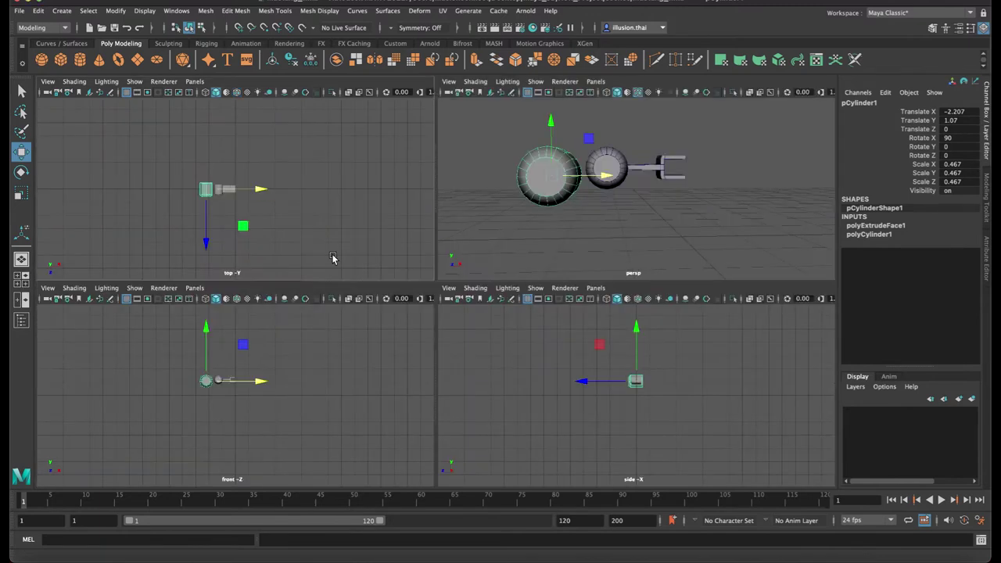
key(space)
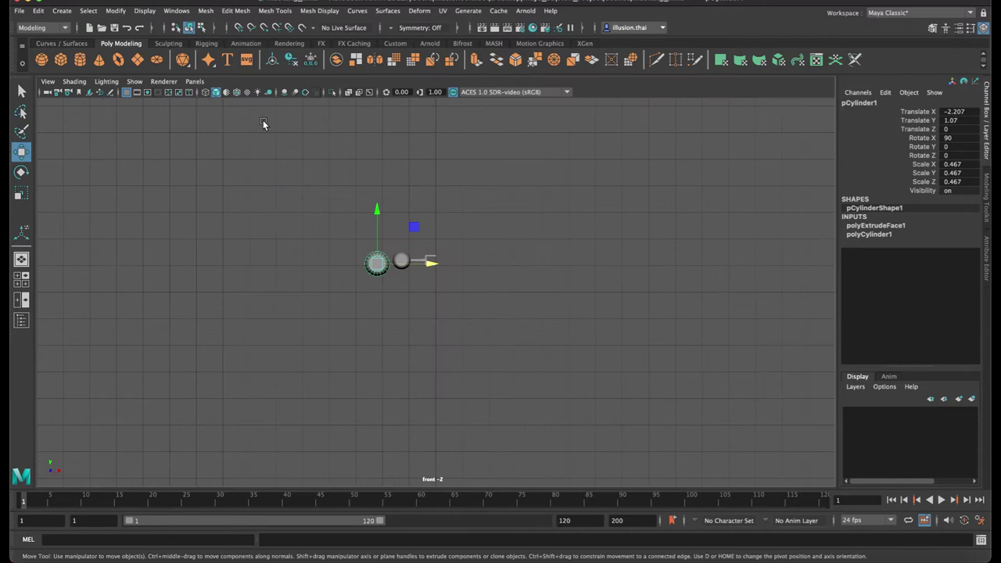
scroll(560, 237, up, 3)
scroll(528, 237, up, 3)
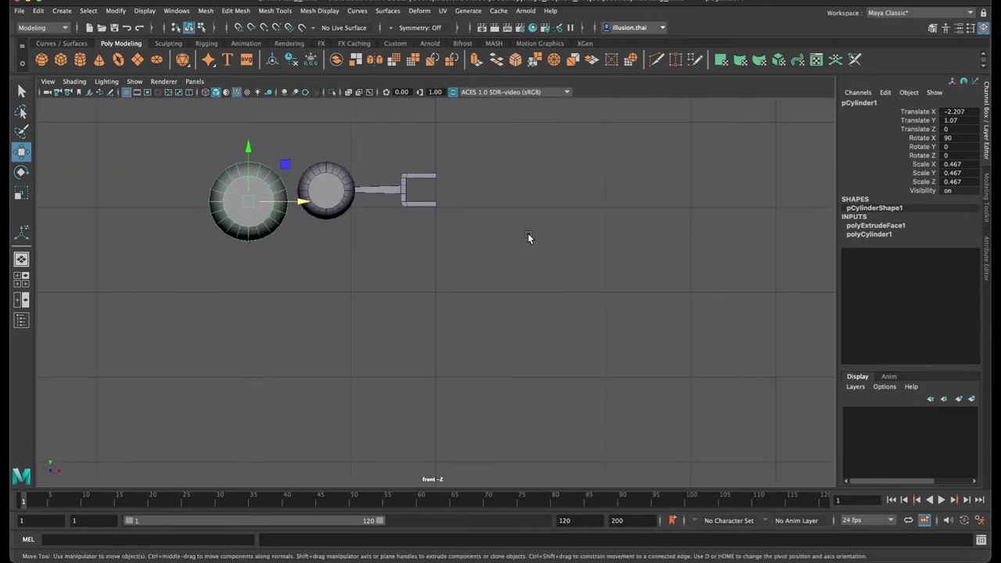
alt+middle_drag(314, 200, 361, 212)
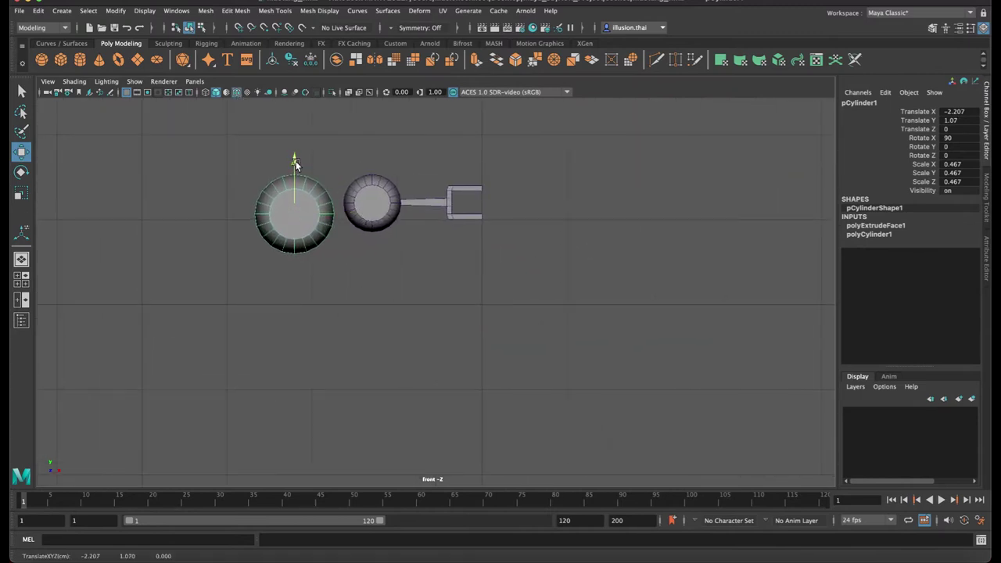
Select the rod's end vertices in front view, then return to object mode
drag(348, 217, 346, 217)
click(440, 212)
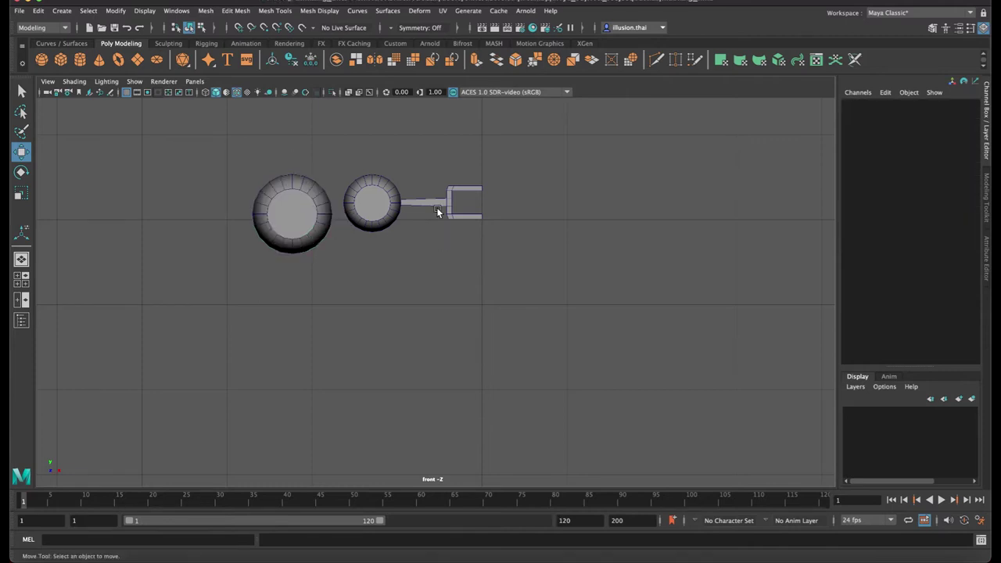
click(437, 208)
right_drag(436, 209, 384, 217)
drag(429, 139, 500, 227)
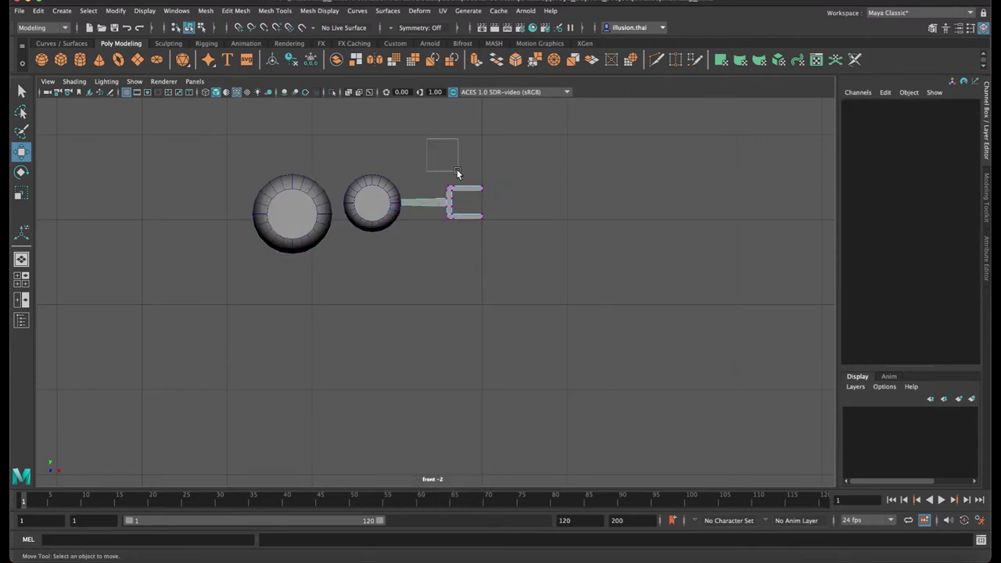
mouse_move(348, 162)
mouse_down()
mouse_move(426, 215)
mouse_move(452, 204)
mouse_up()
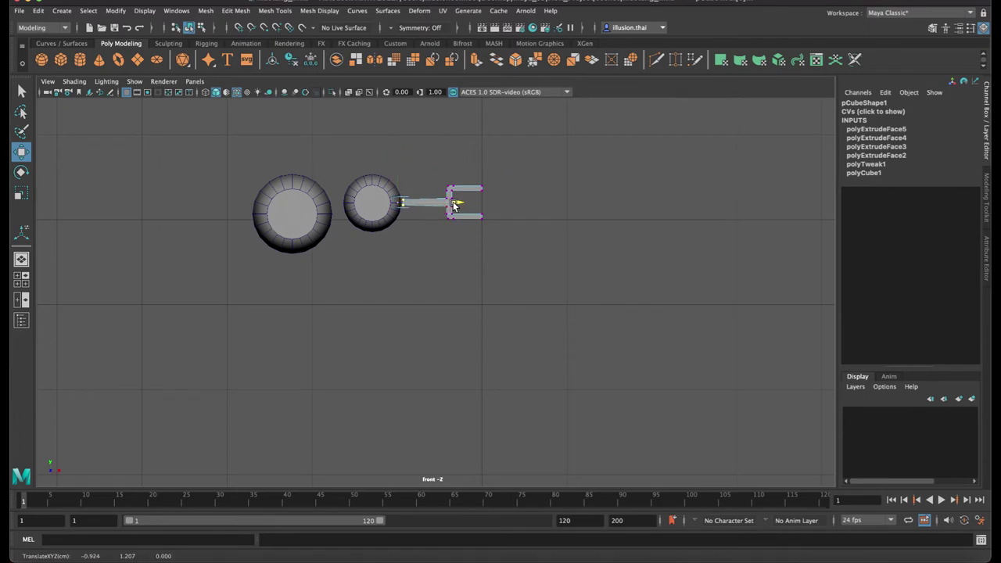
key(q)
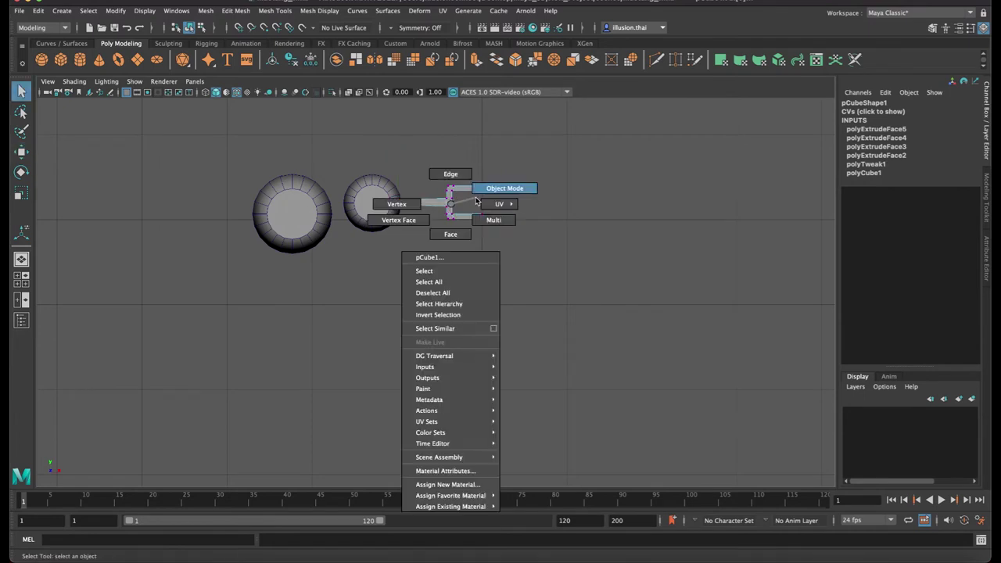
right_drag(451, 208, 509, 188)
Nudge pCylinder2 and pCylinder1 right along X to close the gaps
click(542, 170)
click(394, 205)
key(w)
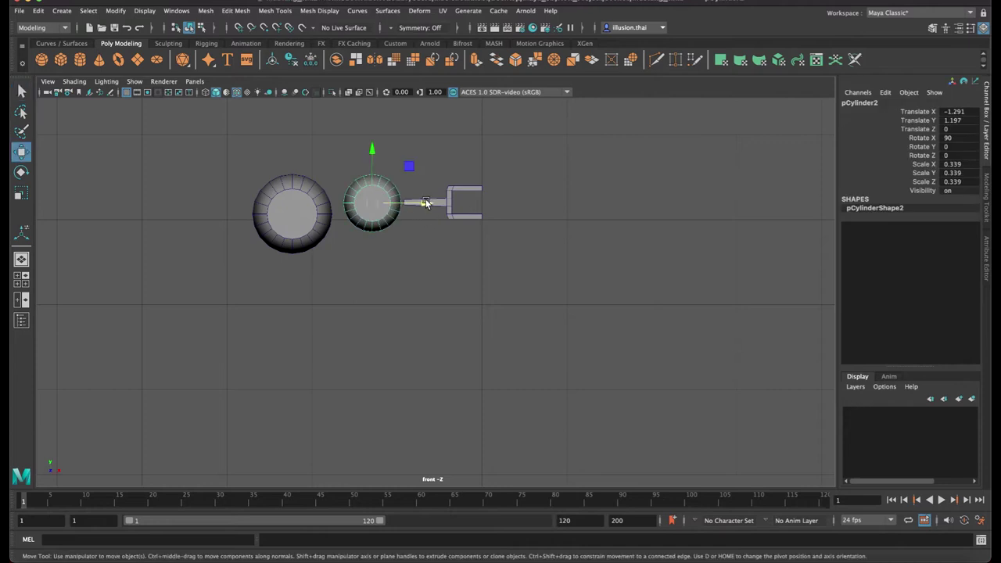
drag(425, 199, 432, 200)
click(313, 208)
drag(351, 213, 358, 212)
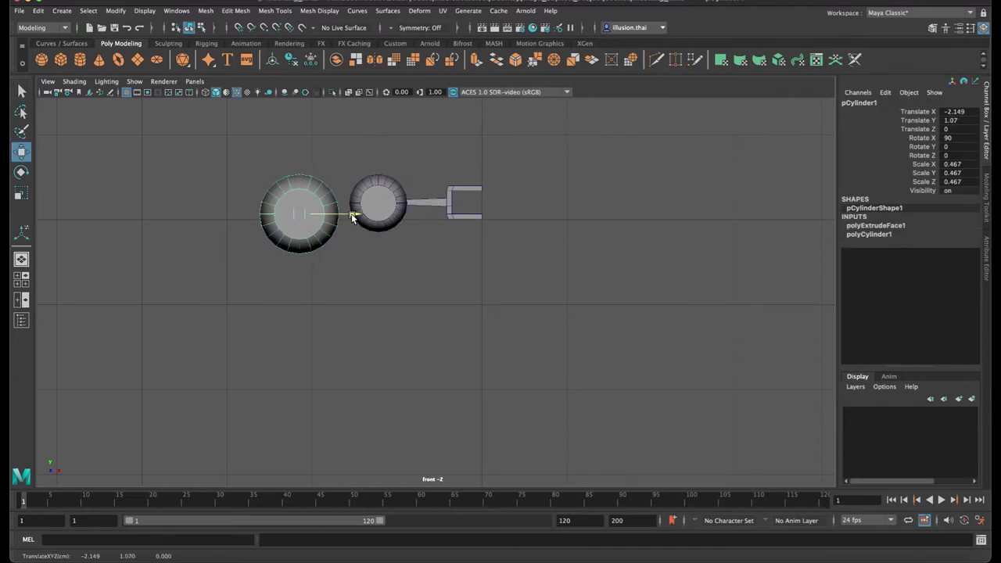
click(504, 276)
Back in perspective, nudge pCylinder1 slightly left, ending at X -2.149
key(space)
key(space)
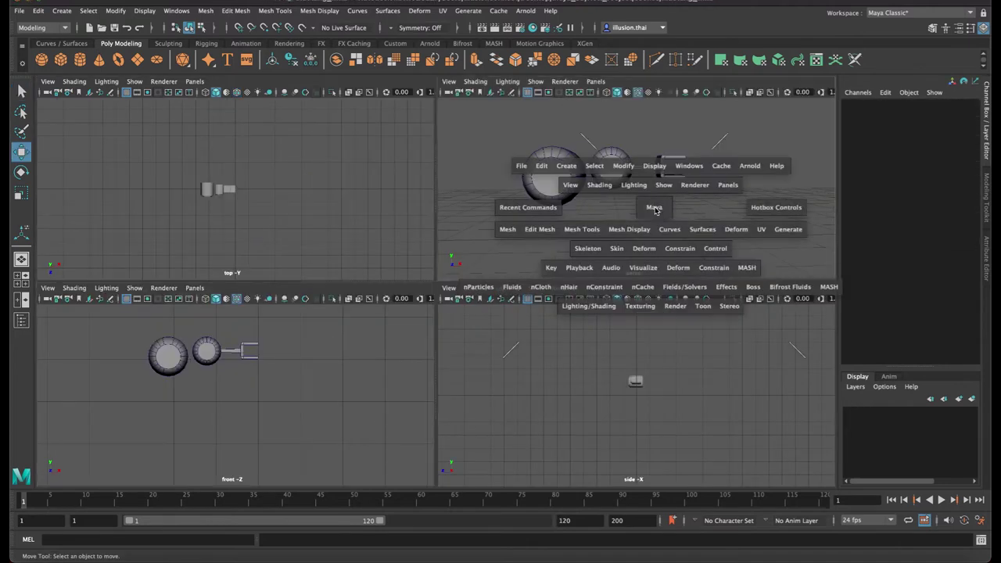
mouse_move(629, 230)
alt+mouse_down()
mouse_move(610, 236)
mouse_move(651, 218)
mouse_move(628, 222)
alt+mouse_up()
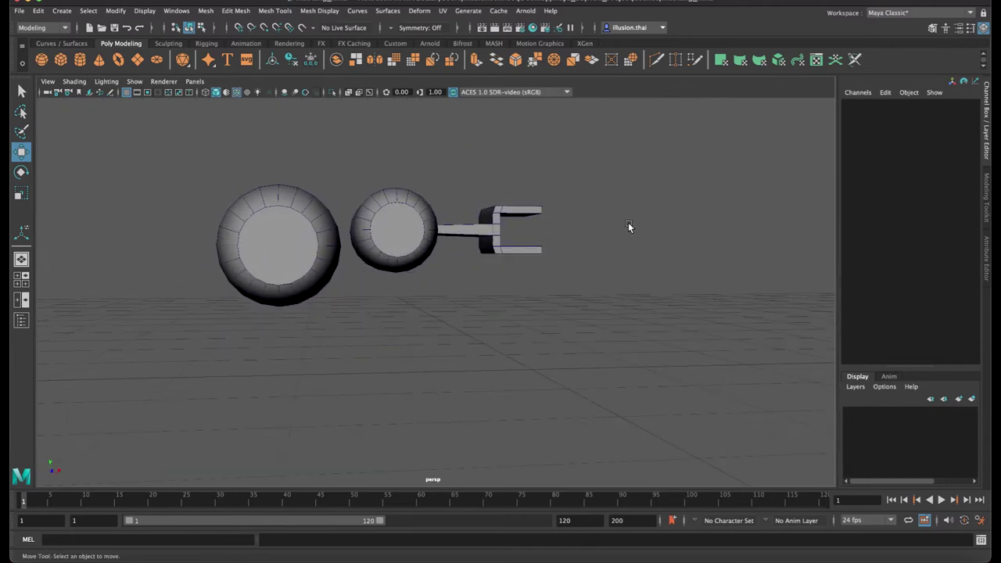
click(303, 237)
drag(334, 248, 323, 248)
click(347, 168)
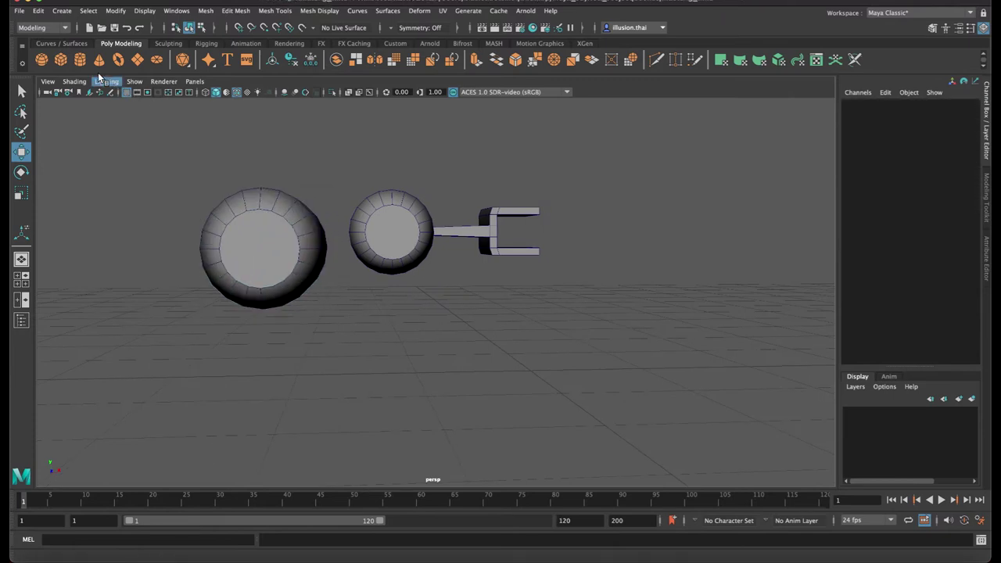
Add a new cube, raise it, and scale it into a thin plate (0.038 × 0.186 × 0.586)
click(61, 59)
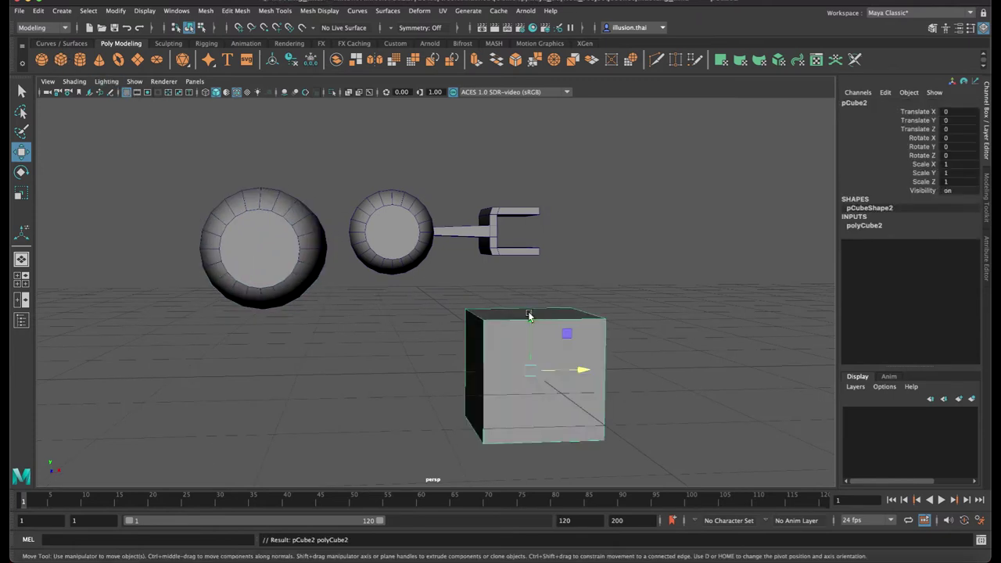
drag(528, 315, 548, 190)
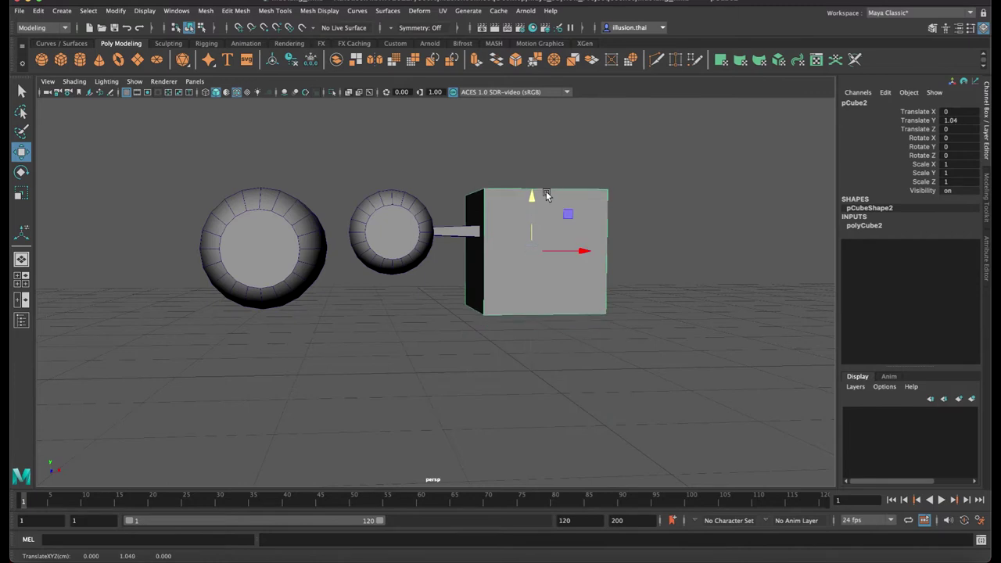
drag(537, 190, 534, 178)
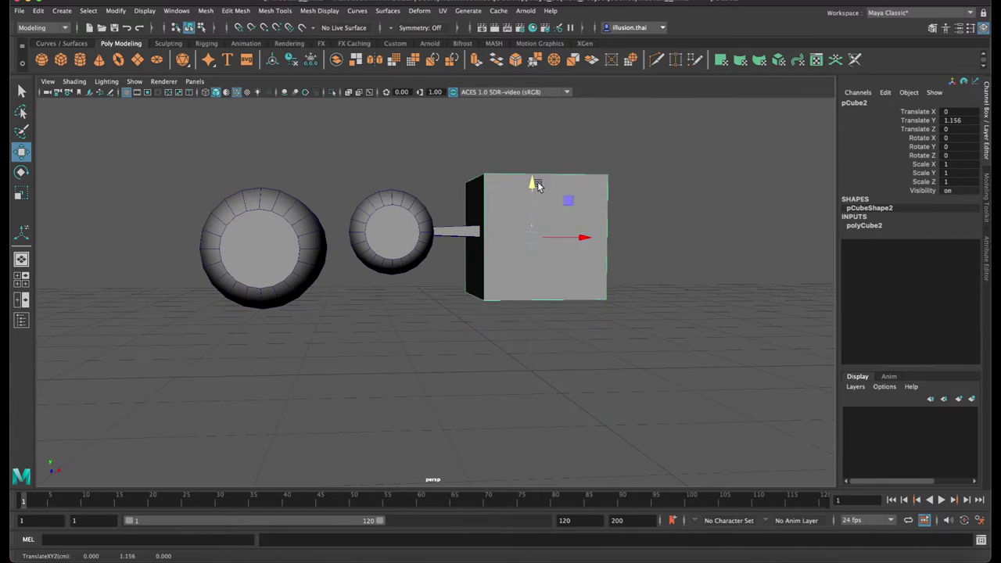
key(r)
mouse_move(596, 239)
mouse_down()
mouse_move(522, 240)
mouse_move(563, 234)
mouse_move(533, 247)
mouse_up()
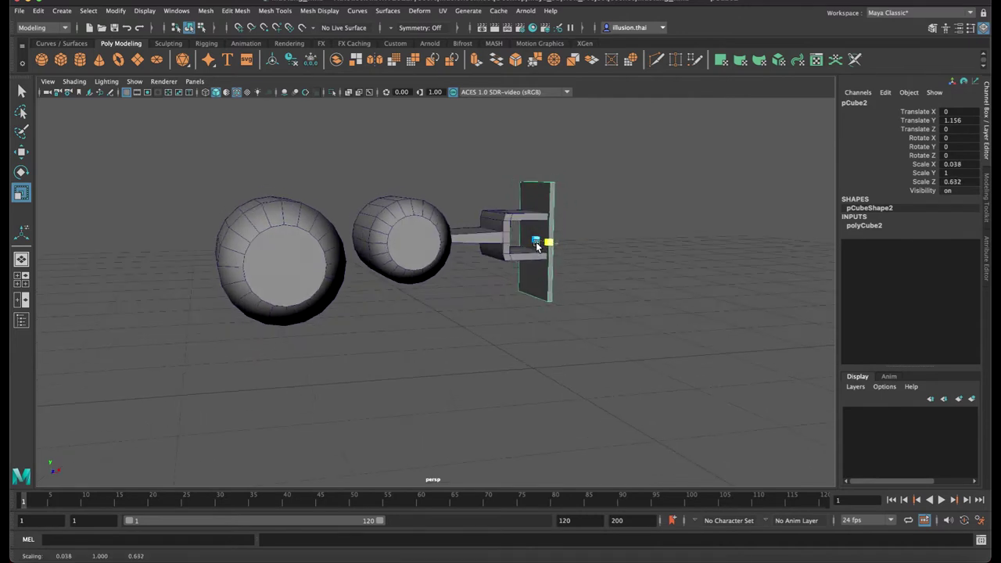
mouse_move(536, 190)
mouse_down()
mouse_move(537, 222)
mouse_move(536, 186)
mouse_move(401, 197)
mouse_up()
Move the plate between the two cylinders to about X -1.653, Y 1.526
key(w)
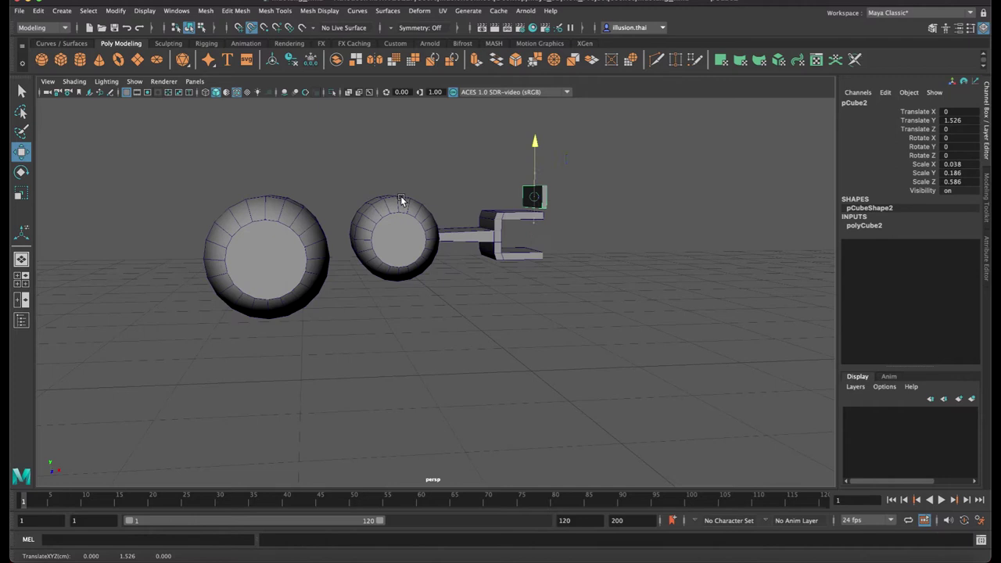
mouse_move(580, 196)
mouse_down()
mouse_move(386, 205)
mouse_move(341, 188)
mouse_up()
right_drag(342, 196, 341, 200)
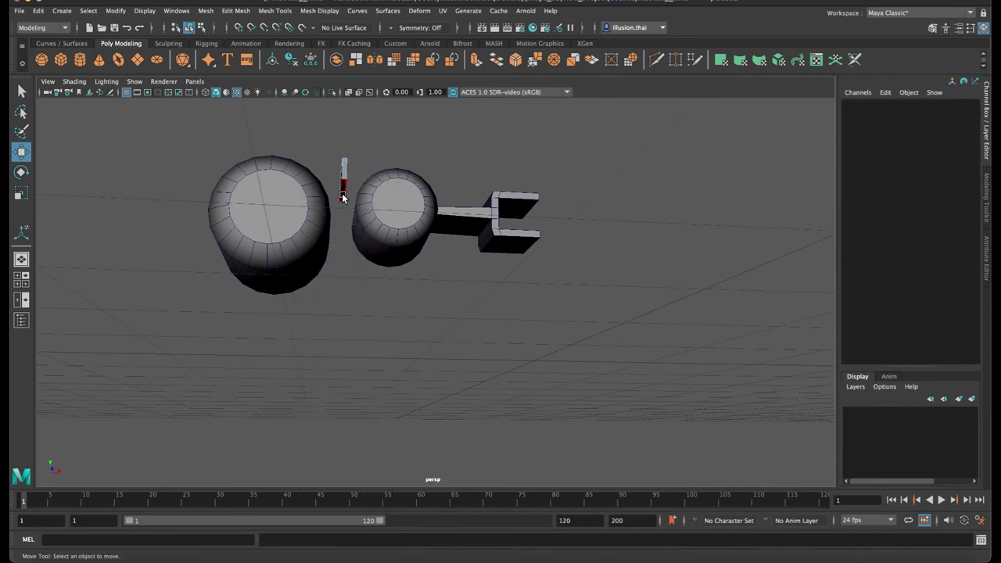
click(341, 195)
alt+drag(371, 230, 359, 237)
mouse_move(332, 156)
mouse_down()
mouse_move(332, 170)
mouse_move(389, 225)
mouse_up()
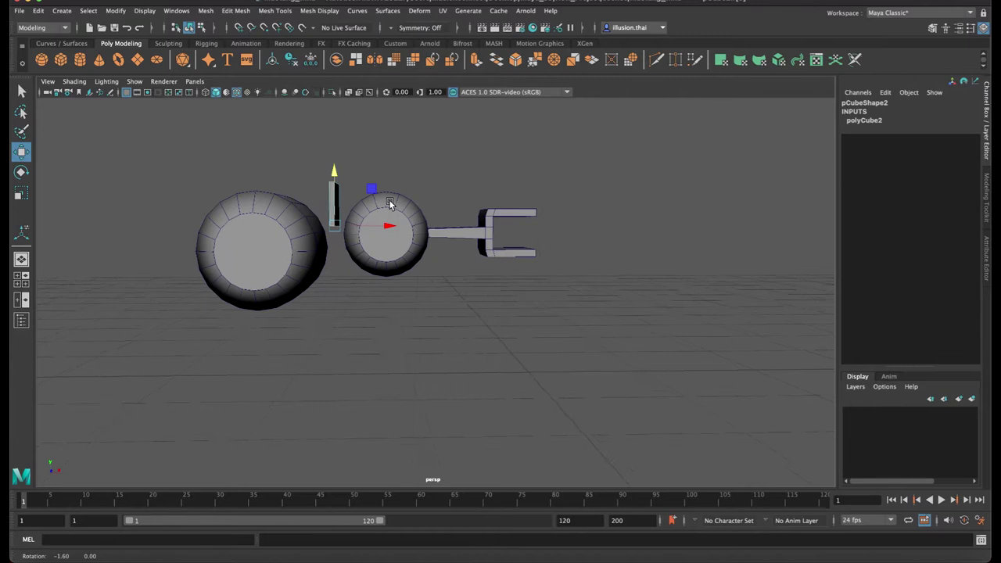
Extrude the slab's face three times, pushing the extrusions out into an L shape
key(ctrl+e)
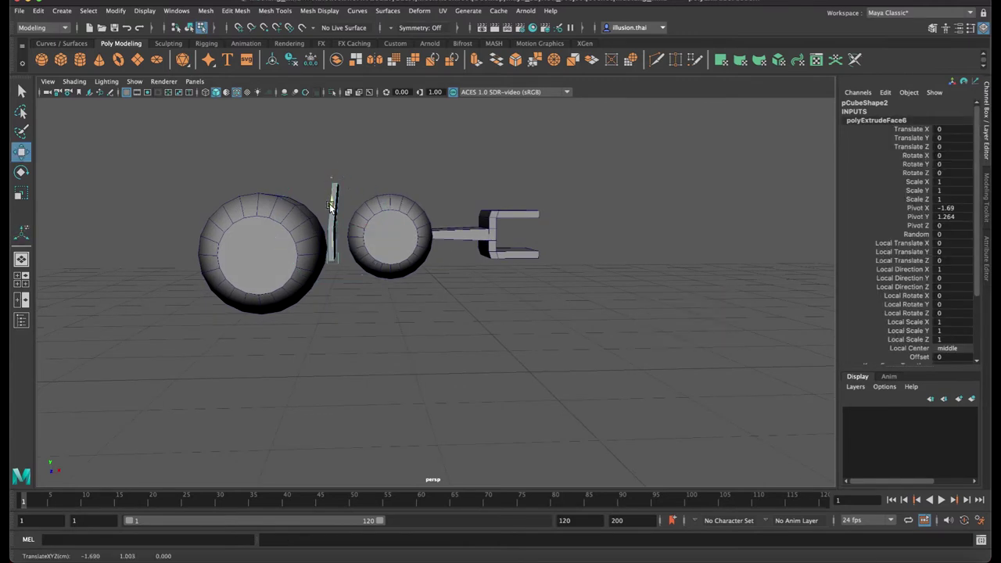
drag(384, 264, 390, 263)
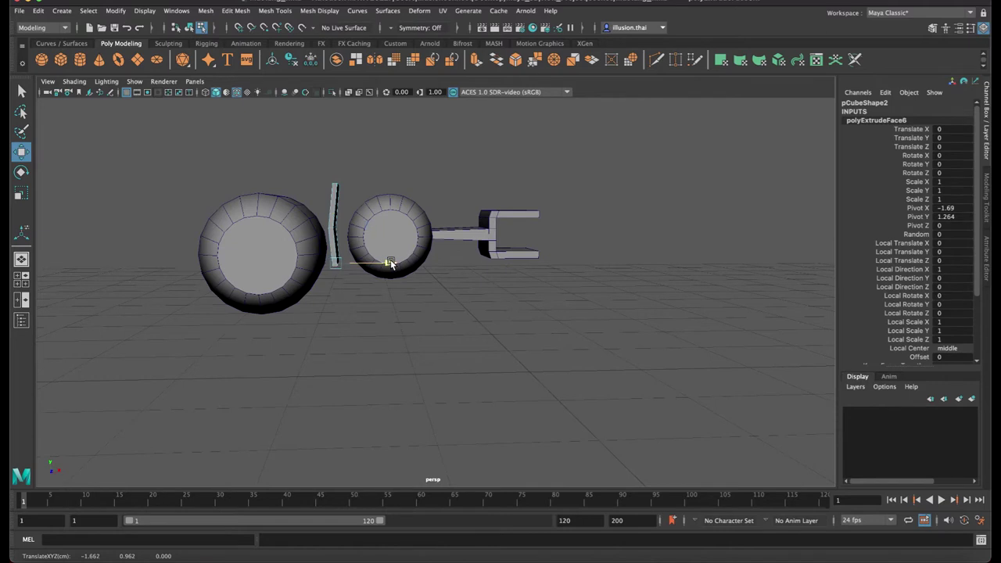
key(ctrl+e)
drag(351, 297, 337, 317)
mouse_move(383, 286)
mouse_down()
mouse_move(374, 286)
mouse_move(411, 287)
mouse_up()
drag(347, 309, 357, 310)
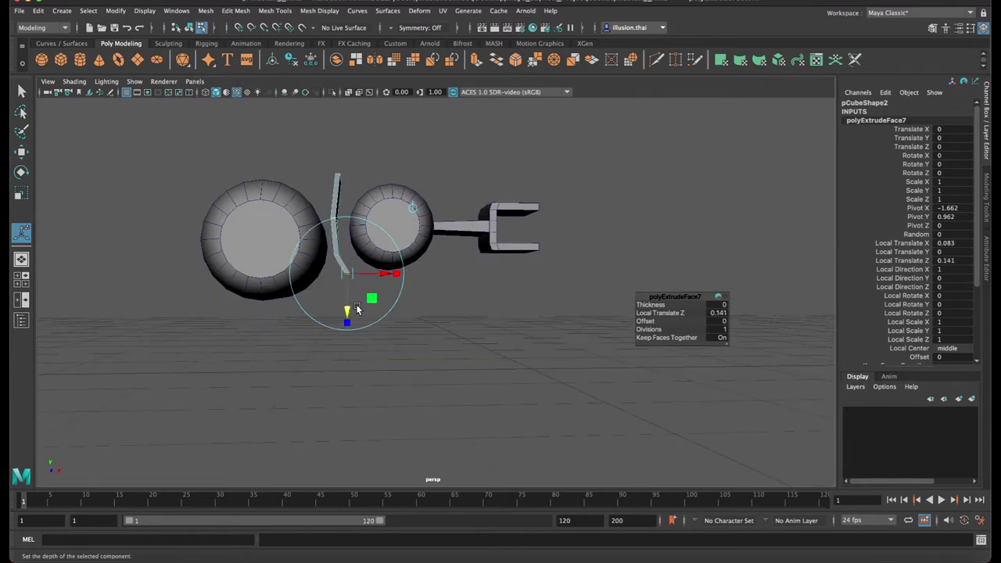
key(ctrl+e)
key(w)
drag(347, 219, 348, 226)
Extrude the slab's end face and try sliding it along X, then undo the slide
drag(401, 280, 403, 281)
mouse_move(408, 317)
alt+mouse_down()
mouse_move(369, 309)
mouse_move(451, 287)
mouse_move(566, 297)
alt+mouse_up()
click(370, 309)
click(346, 286)
key(ctrl+e)
key(w)
key(r)
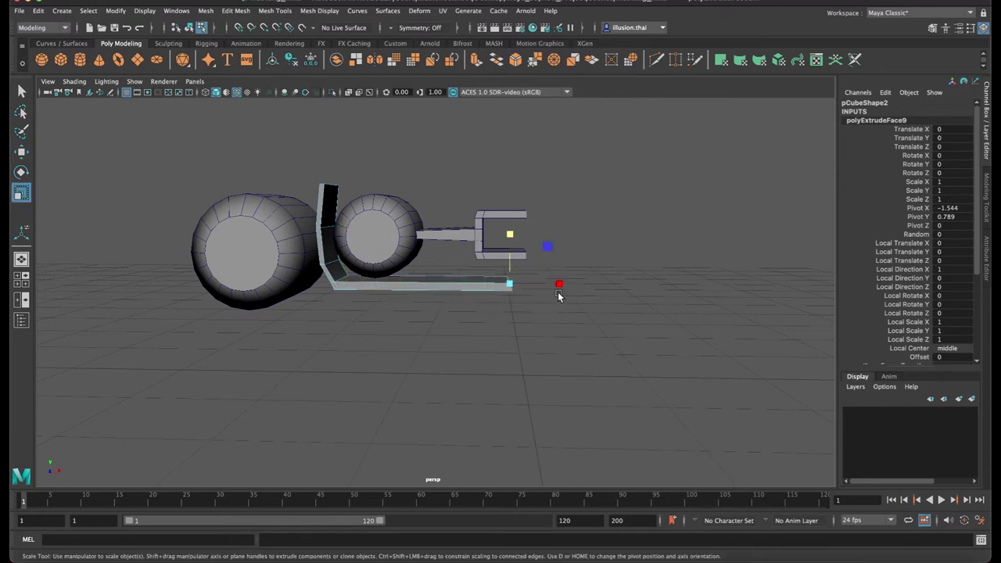
click(558, 287)
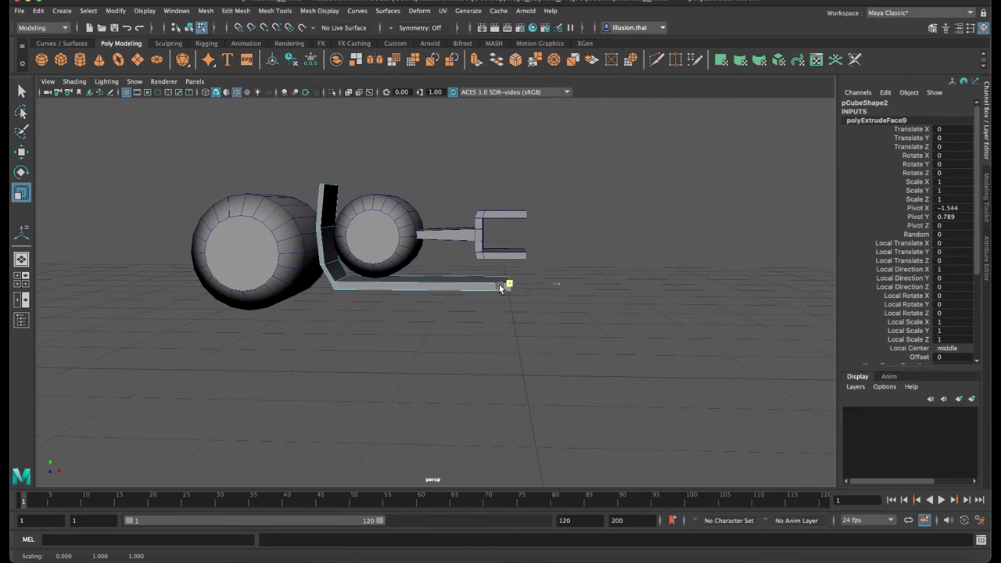
key(w)
drag(563, 283, 546, 285)
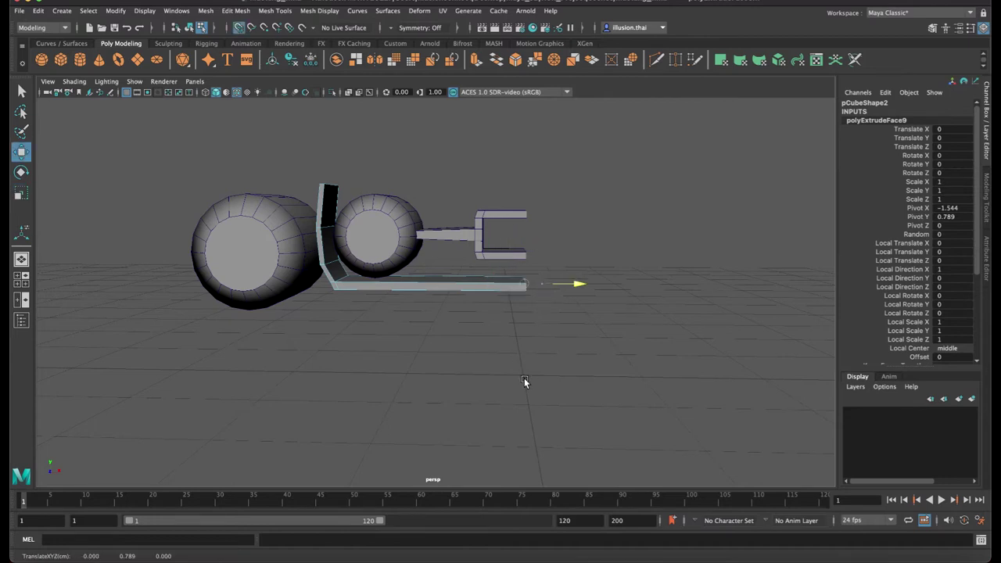
key(ctrl+z)
Select the long bottom strip faces and nudge them slightly upward in Y
right_click(405, 277)
click(408, 294)
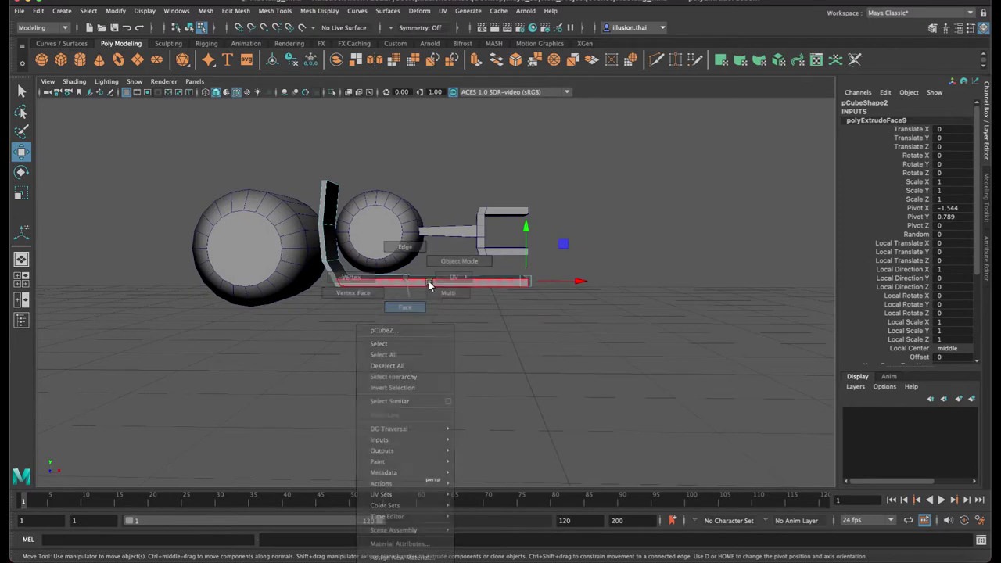
click(434, 280)
drag(437, 232, 439, 236)
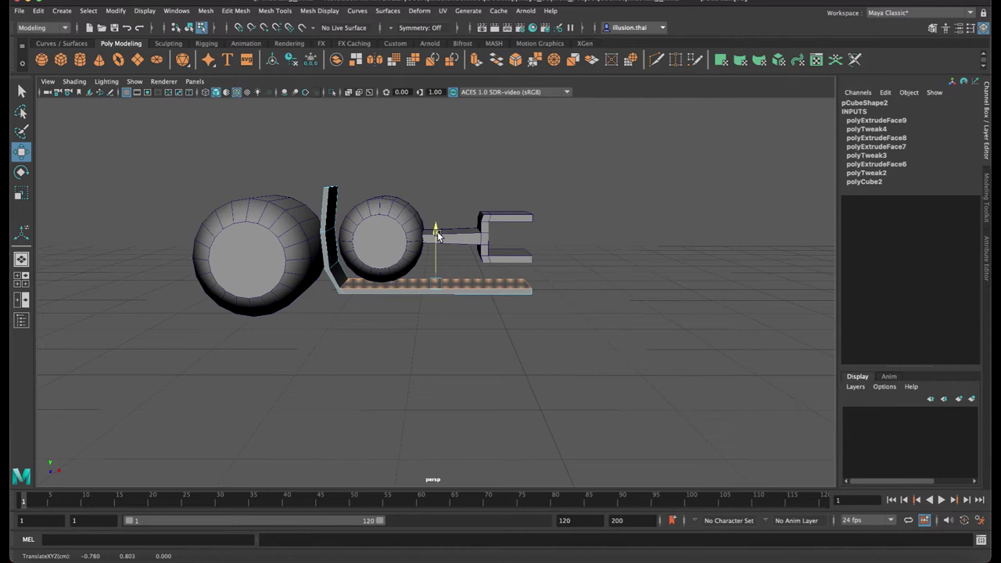
drag(437, 231, 437, 231)
right_drag(517, 290, 545, 260)
mouse_move(544, 266)
alt+mouse_down()
mouse_move(420, 238)
mouse_move(467, 256)
alt+mouse_up()
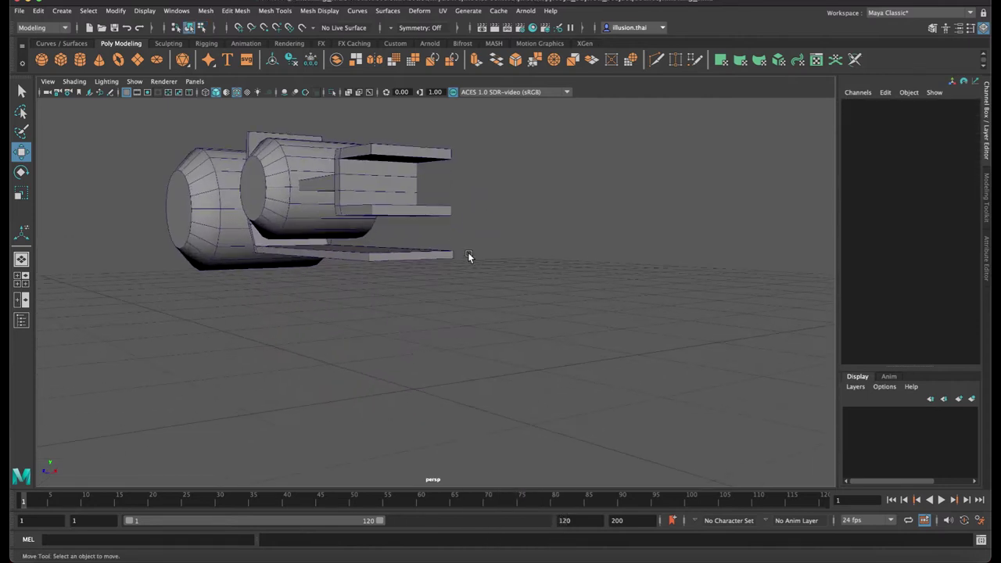
Zoom in on the C-shaped bracket and select it
click(428, 251)
right_drag(430, 254, 431, 253)
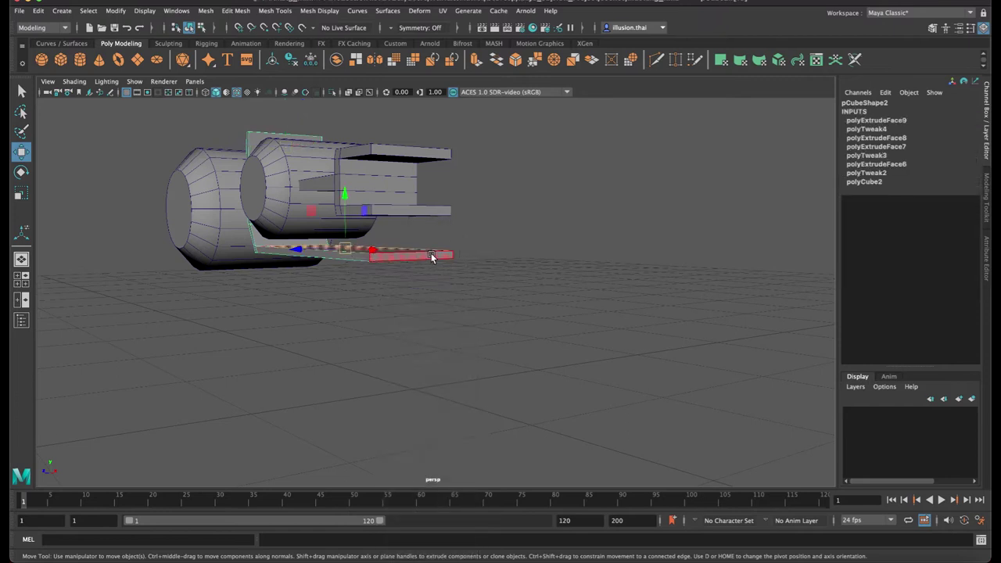
alt+drag(488, 256, 469, 239)
alt+right_drag(469, 239, 488, 243)
mouse_move(487, 243)
alt+mouse_down()
mouse_move(459, 221)
mouse_move(487, 224)
mouse_move(476, 245)
mouse_move(456, 240)
mouse_move(473, 218)
mouse_move(476, 294)
alt+mouse_up()
click(460, 216)
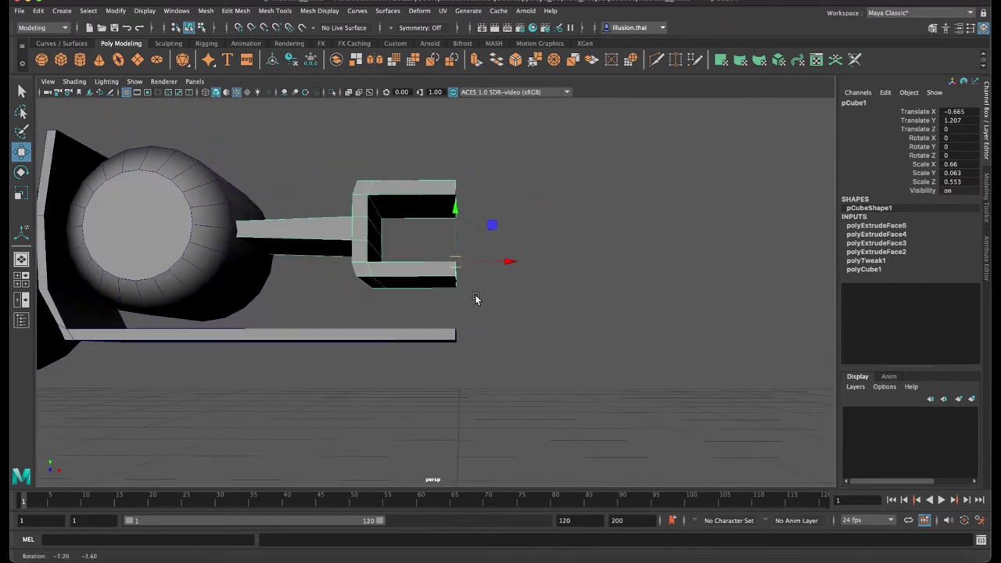
Insert two edge loops near the bracket's right end with Insert Edge Loop
click(237, 11)
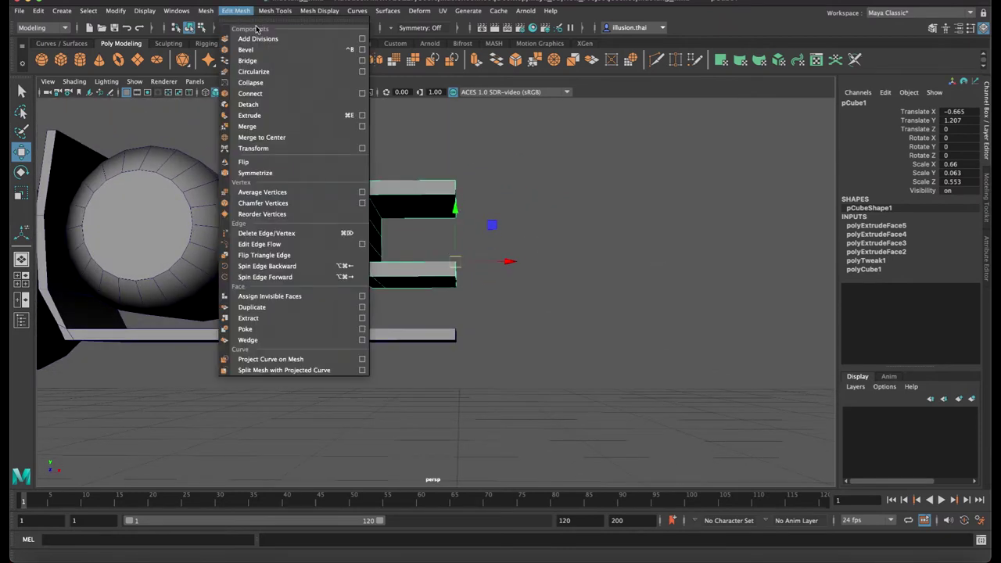
click(324, 93)
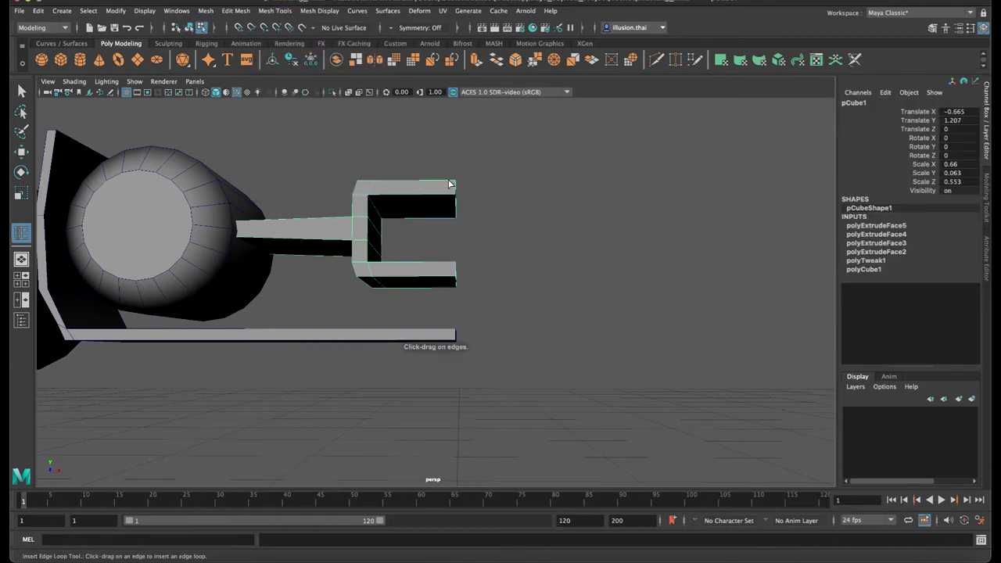
drag(449, 185, 452, 230)
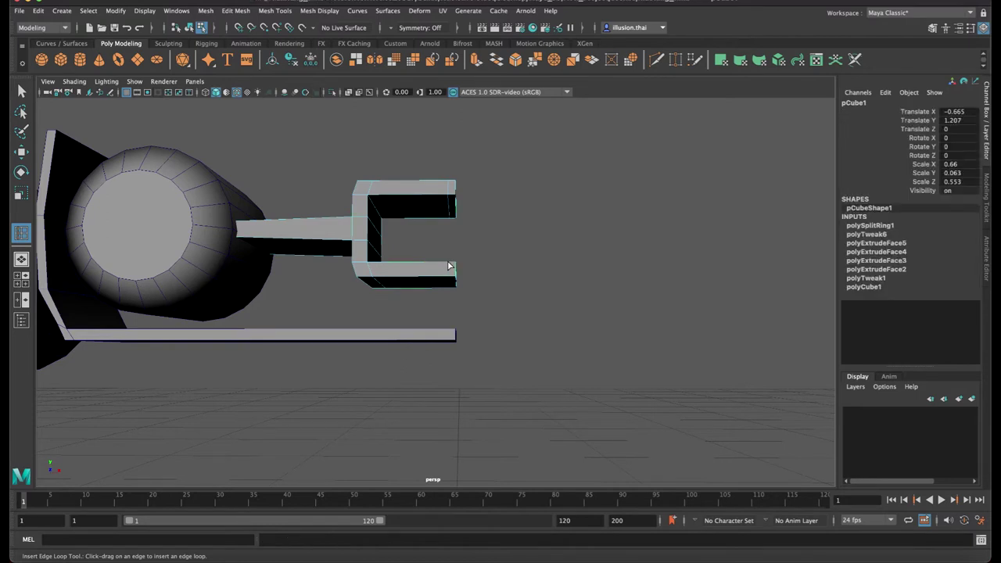
click(450, 266)
key(q)
right_drag(455, 275, 459, 293)
alt+drag(462, 279, 483, 260)
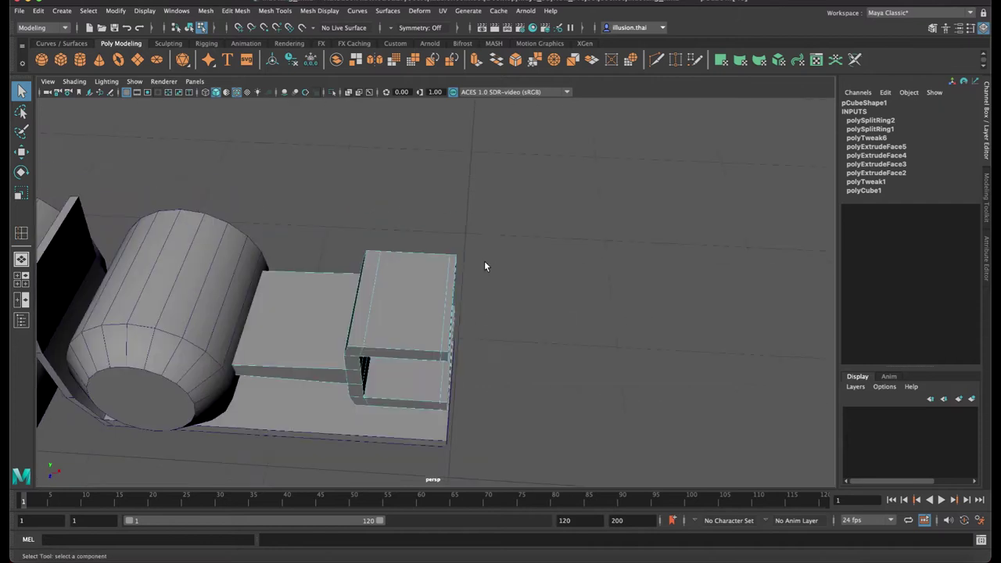
mouse_move(449, 288)
alt+mouse_down()
mouse_move(469, 246)
mouse_move(491, 248)
alt+mouse_up()
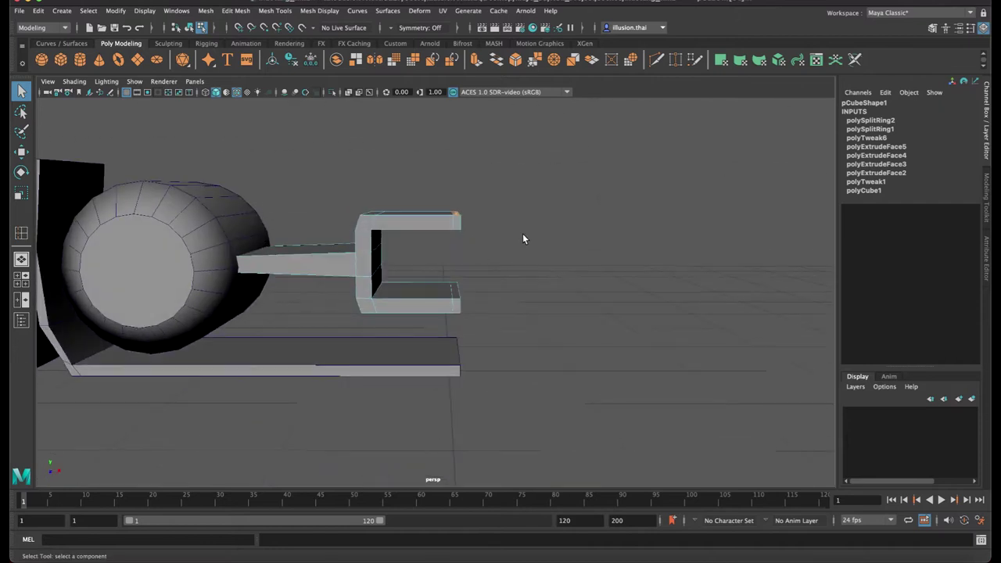
Extrude the top arm's end face and pull it up into a vertical flap
key(t)
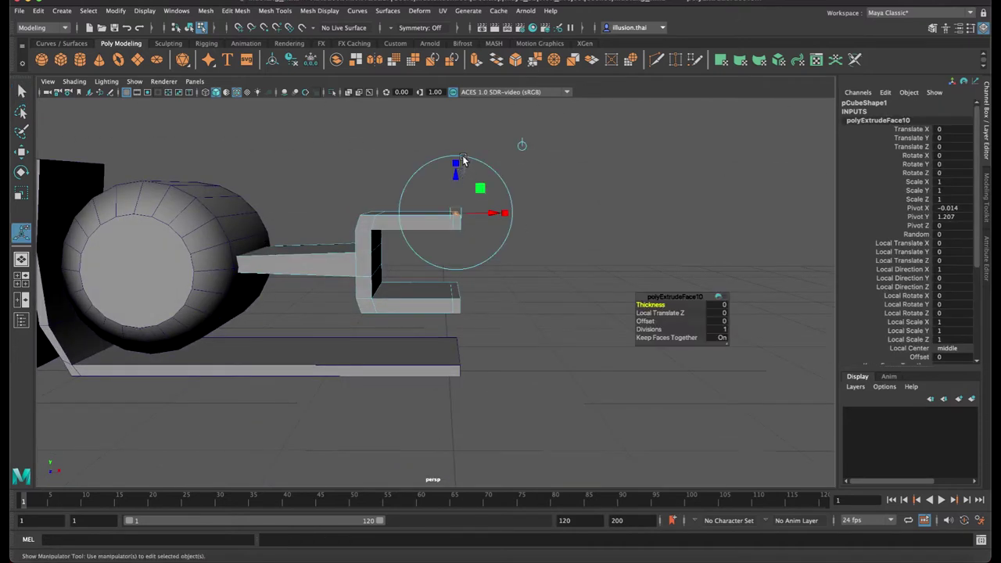
click(464, 164)
key(ctrl+e)
mouse_move(456, 182)
mouse_down()
mouse_move(460, 147)
mouse_move(461, 197)
mouse_move(518, 161)
mouse_move(504, 154)
mouse_up()
key(w)
click(492, 134)
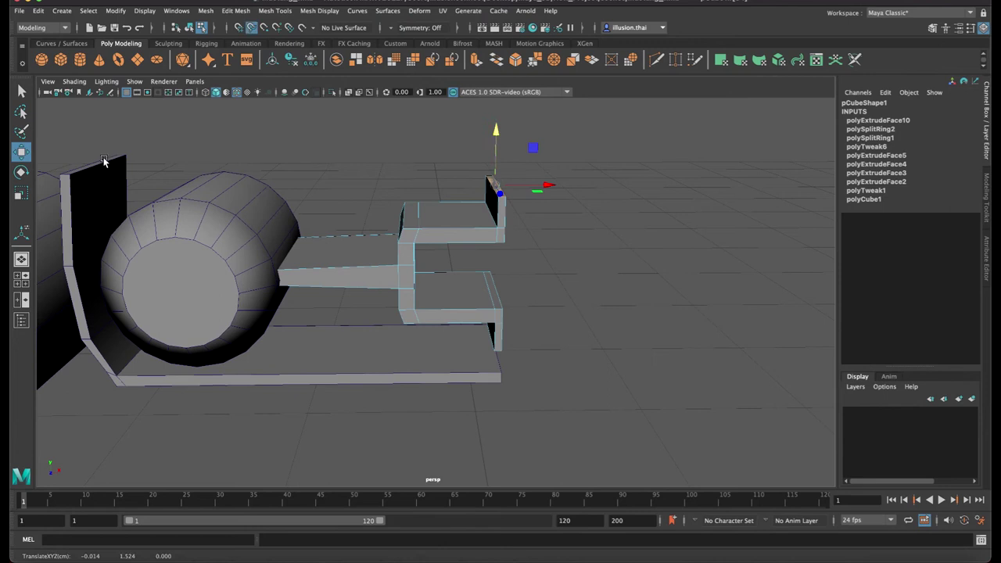
mouse_move(103, 164)
alt+mouse_down()
mouse_move(515, 273)
mouse_move(504, 342)
alt+mouse_up()
Select the lower arm's vertical end face
click(491, 268)
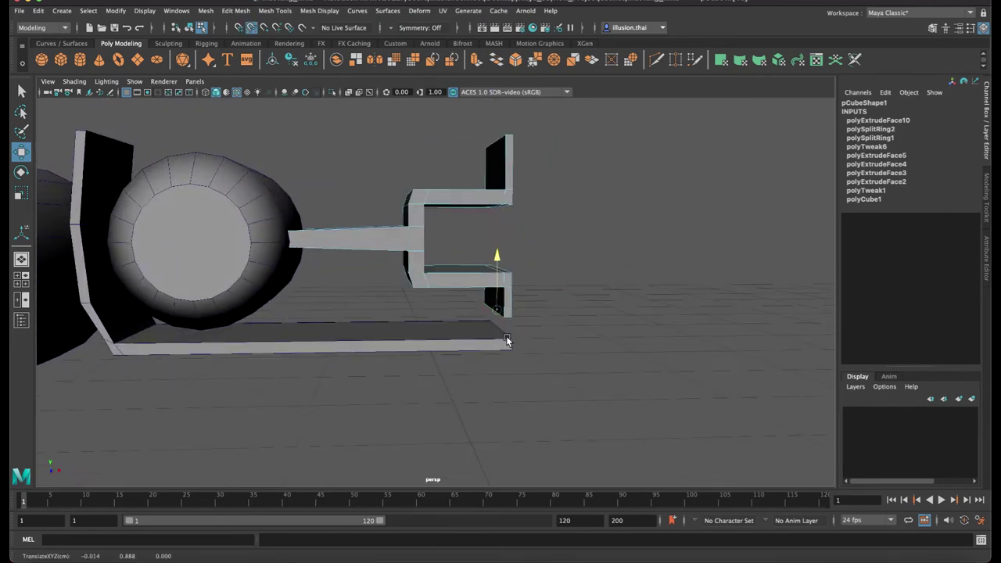
right_drag(504, 340, 460, 340)
click(505, 306)
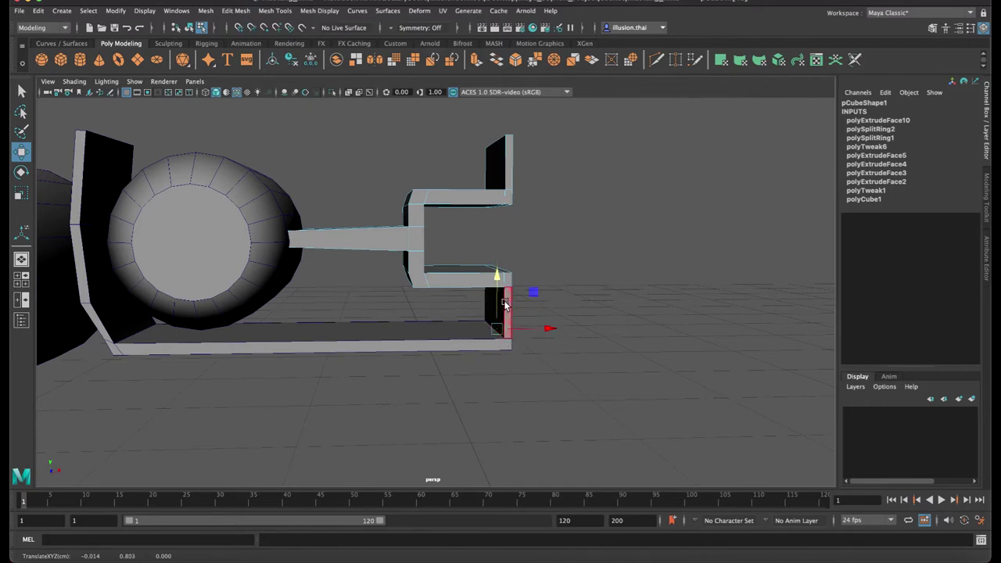
right_drag(507, 303, 557, 258)
click(548, 243)
alt+drag(544, 240, 454, 217)
Select two stacked faces on the bracket's inner column
click(454, 219)
right_drag(402, 226, 397, 254)
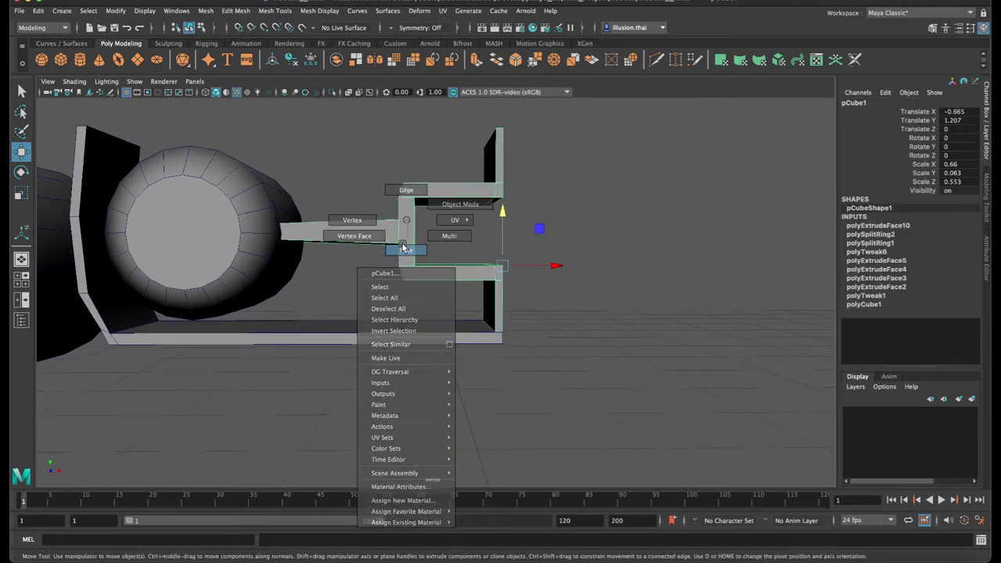
click(397, 254)
key(q)
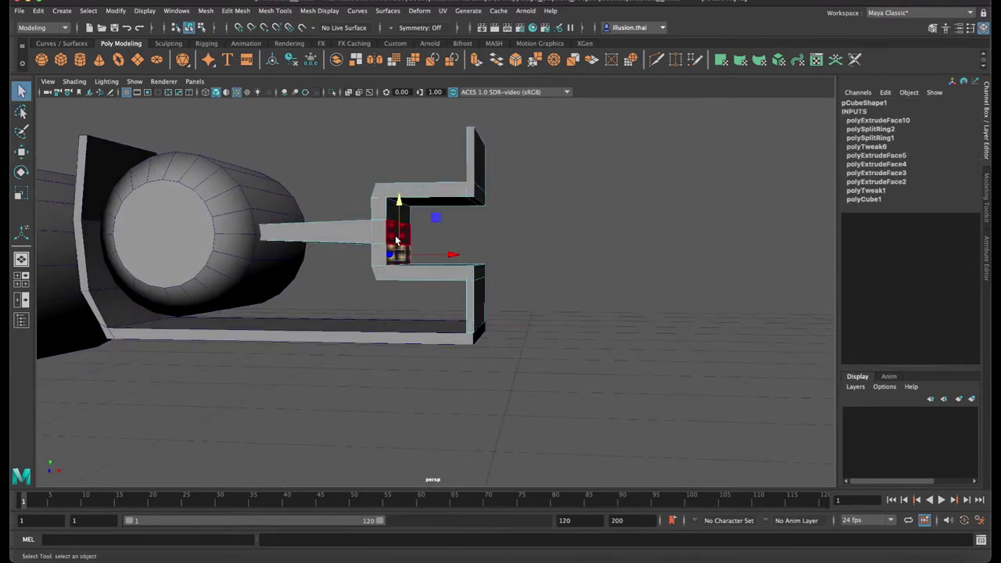
shift+click(400, 231)
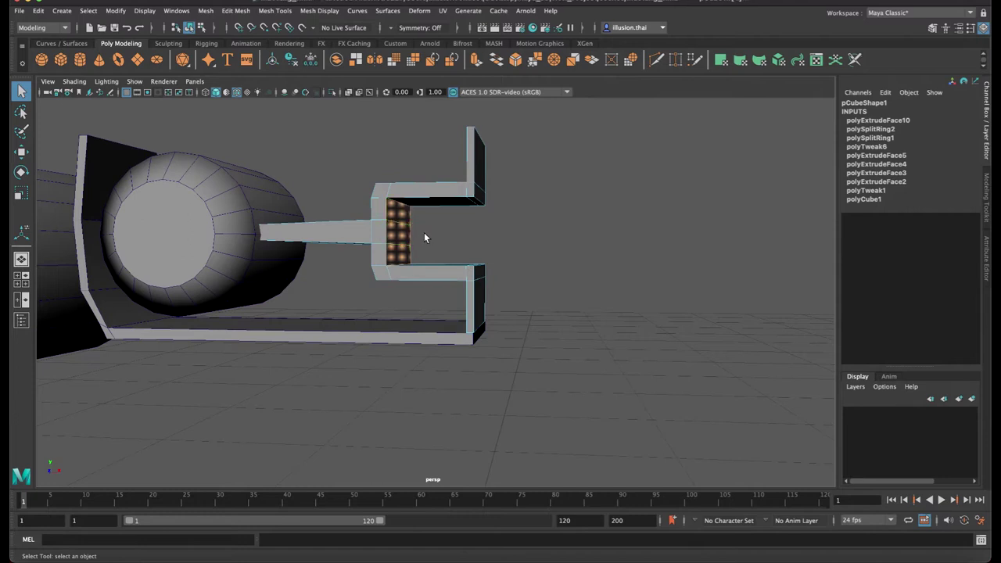
key(w)
click(442, 239)
key(ctrl+z)
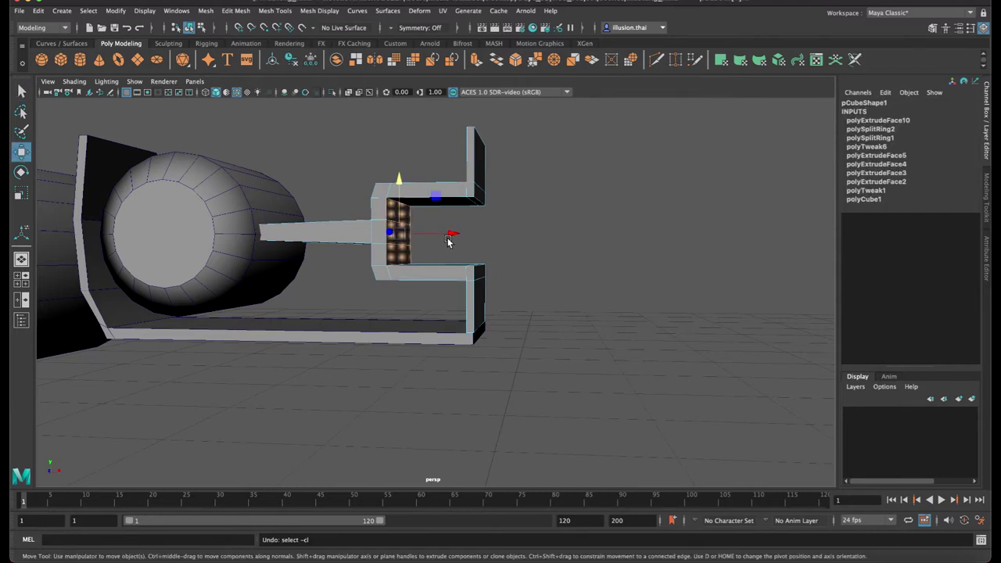
Raise the row of faces under the top arm
click(457, 202)
key(q)
key(w)
drag(438, 145, 413, 200)
right_drag(412, 201, 411, 175)
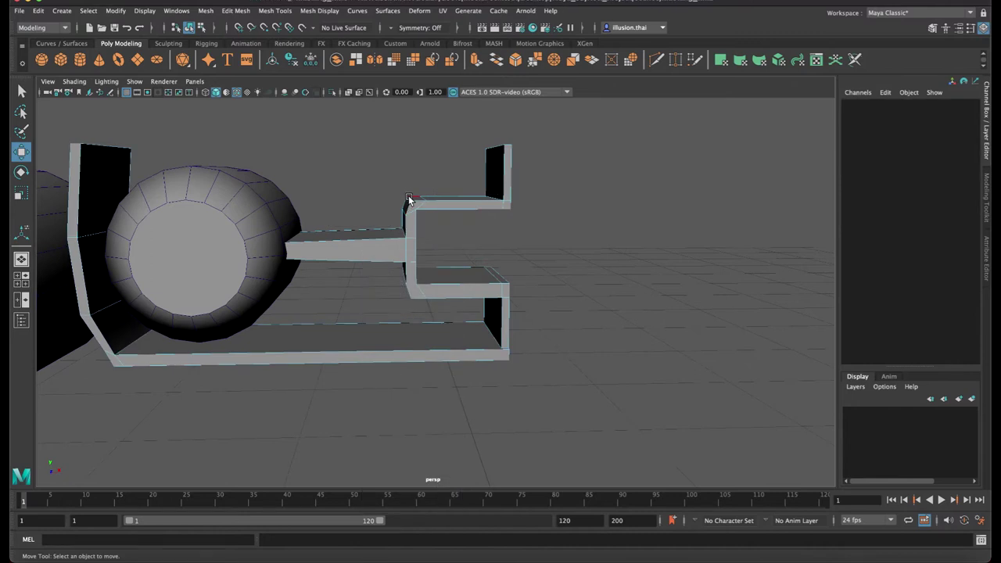
Select the vertex at the top arm's corner for X-axis movement, then return to object mode
click(407, 200)
click(458, 198)
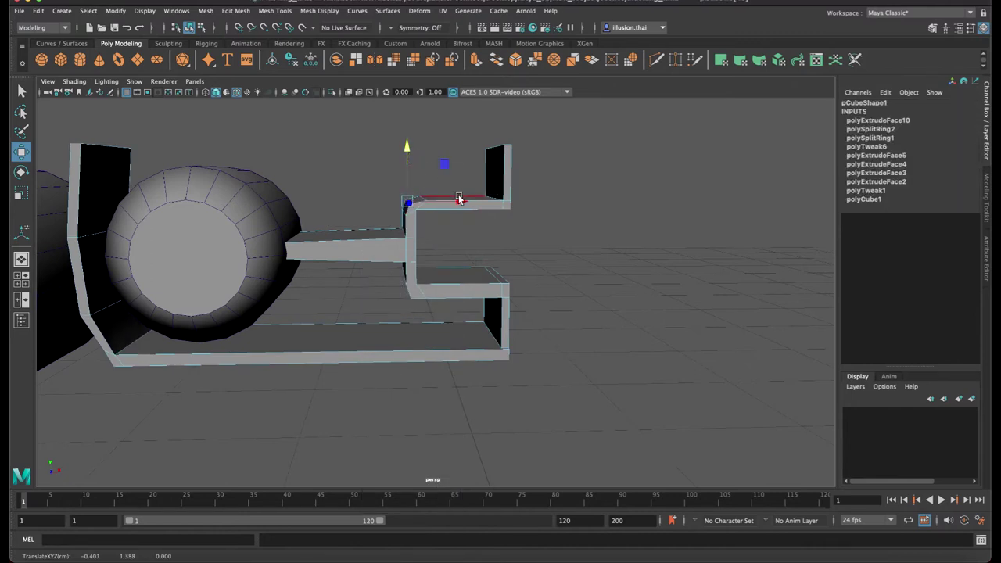
mouse_move(459, 198)
alt+mouse_down()
mouse_move(443, 249)
mouse_move(414, 220)
alt+mouse_up()
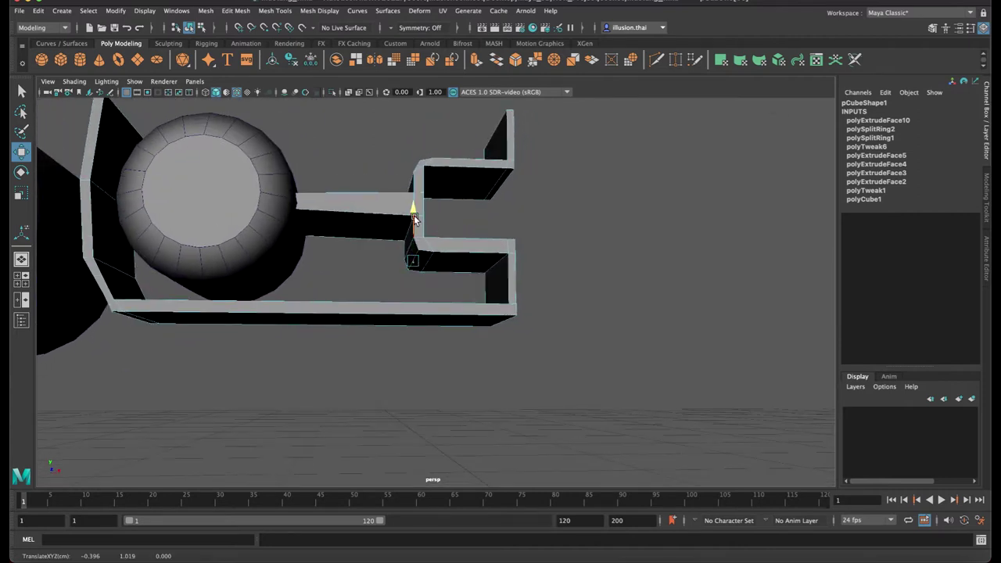
right_click(499, 253)
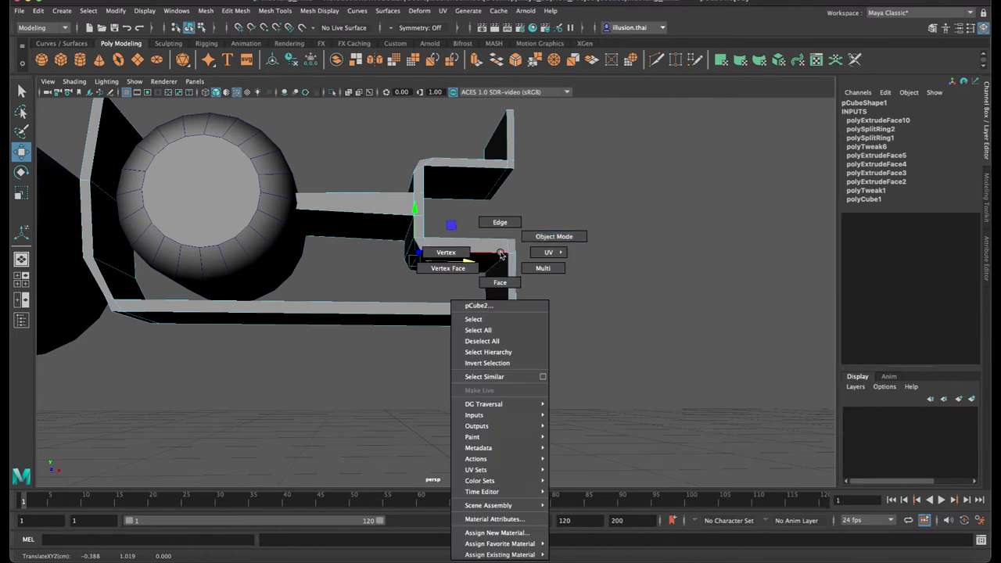
click(554, 236)
click(579, 230)
alt+drag(579, 230, 430, 288)
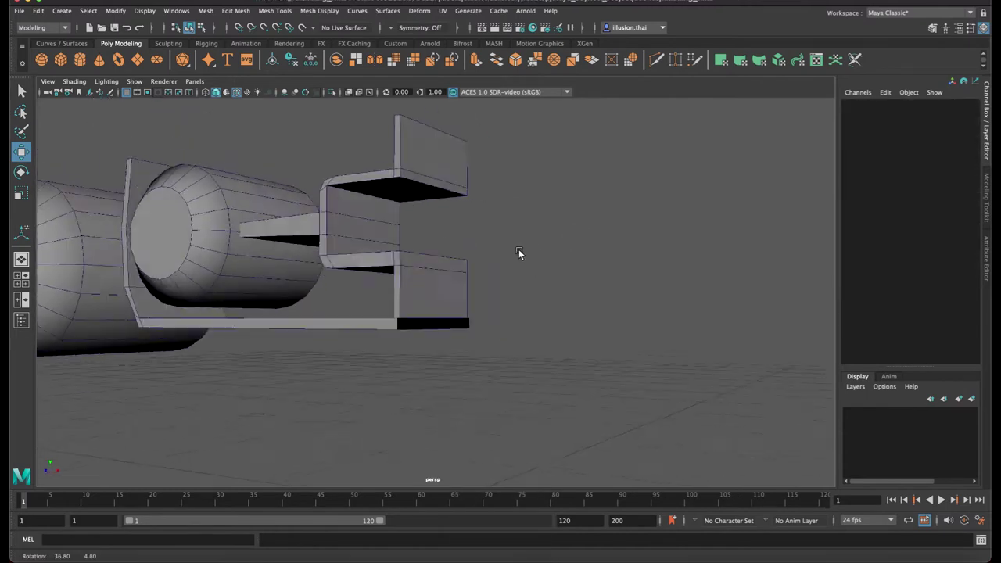
Delete the bracket's upper front faces
click(430, 288)
right_drag(430, 288, 424, 306)
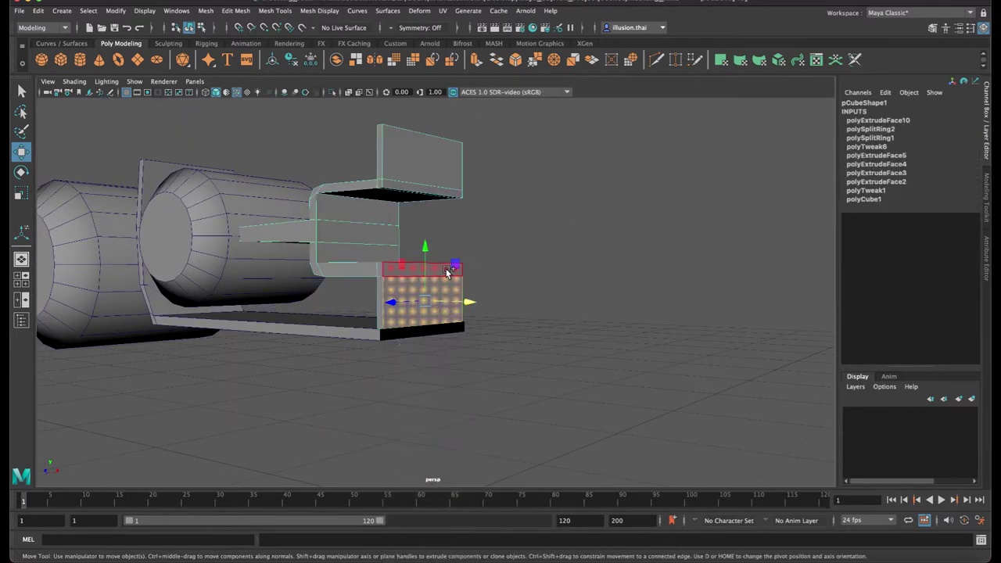
shift+click(428, 161)
key(Delete)
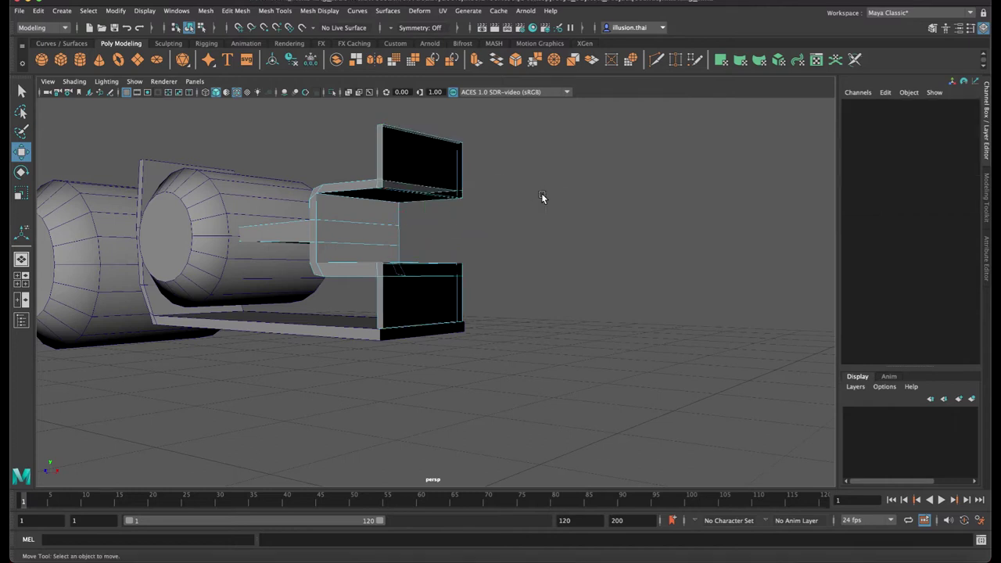
Reselect the bracket and put it into face selection mode
mouse_move(497, 240)
alt+mouse_down()
mouse_move(511, 248)
mouse_move(462, 190)
mouse_move(505, 188)
mouse_move(509, 196)
mouse_move(527, 178)
alt+mouse_up()
right_click(459, 194)
click(517, 192)
right_click(505, 202)
click(510, 186)
right_click(508, 177)
click(510, 176)
right_click(525, 192)
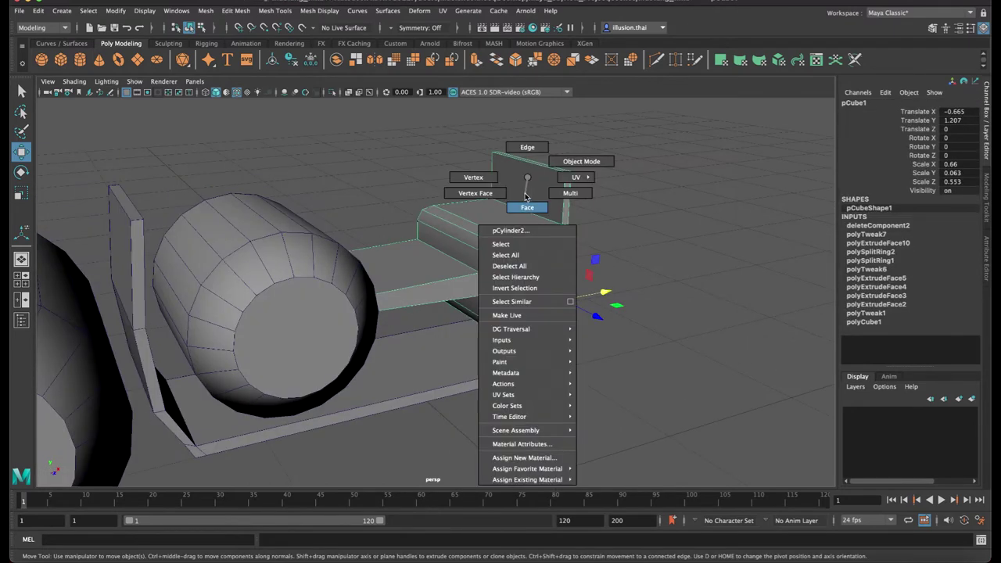
click(526, 196)
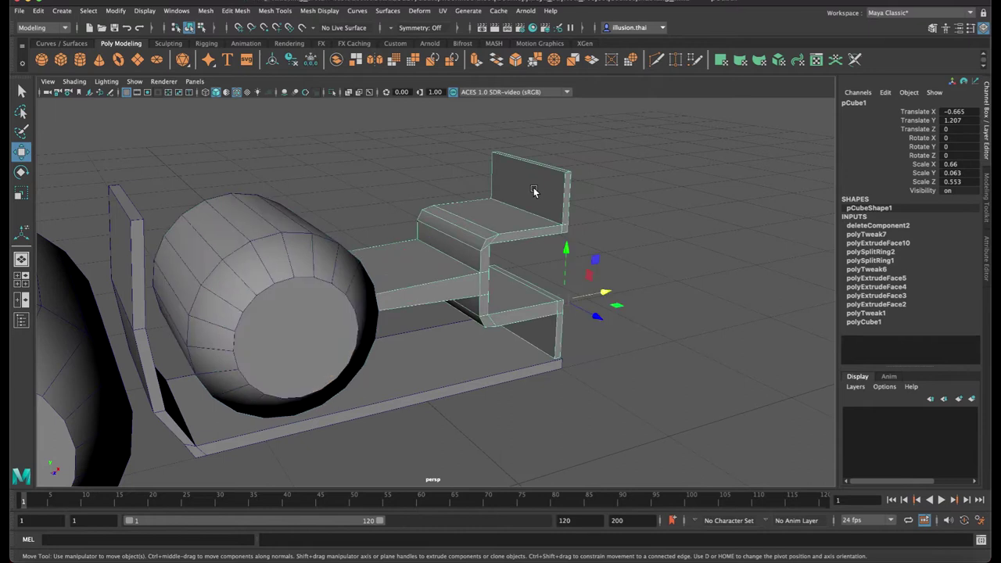
key(F8)
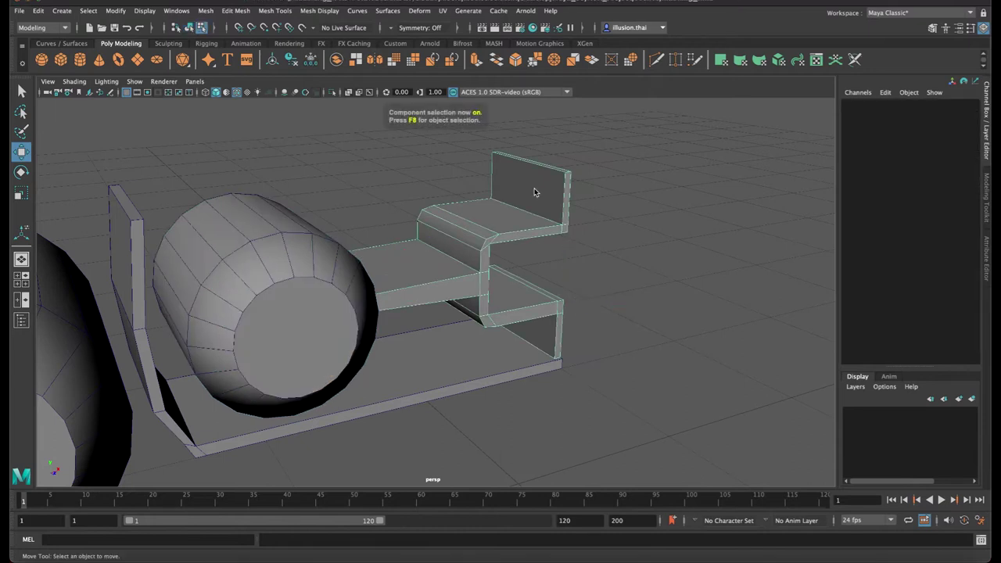
Pull the upper and lower flap faces outward, then deselect the bracket in object mode
click(535, 192)
shift+click(549, 332)
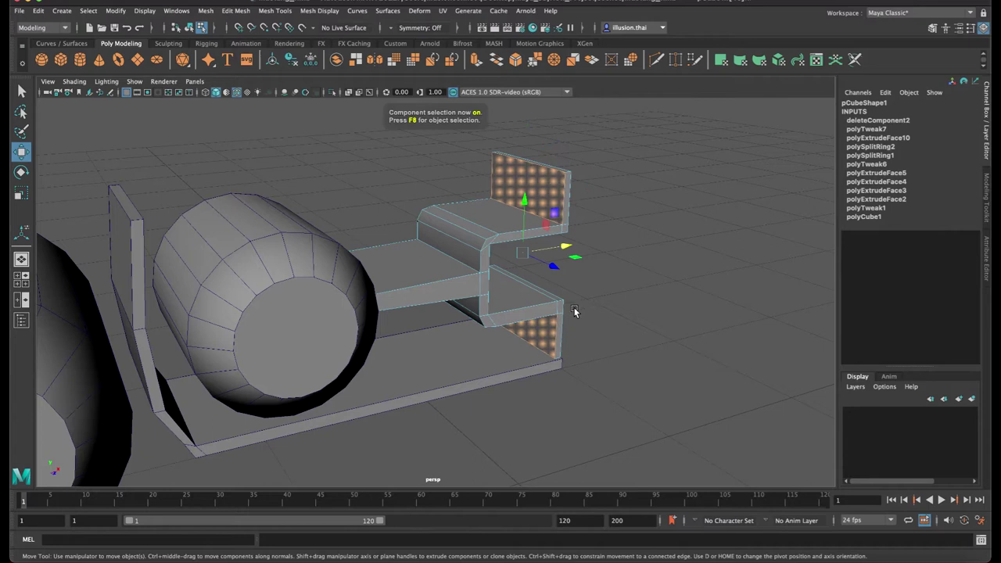
drag(562, 246, 566, 245)
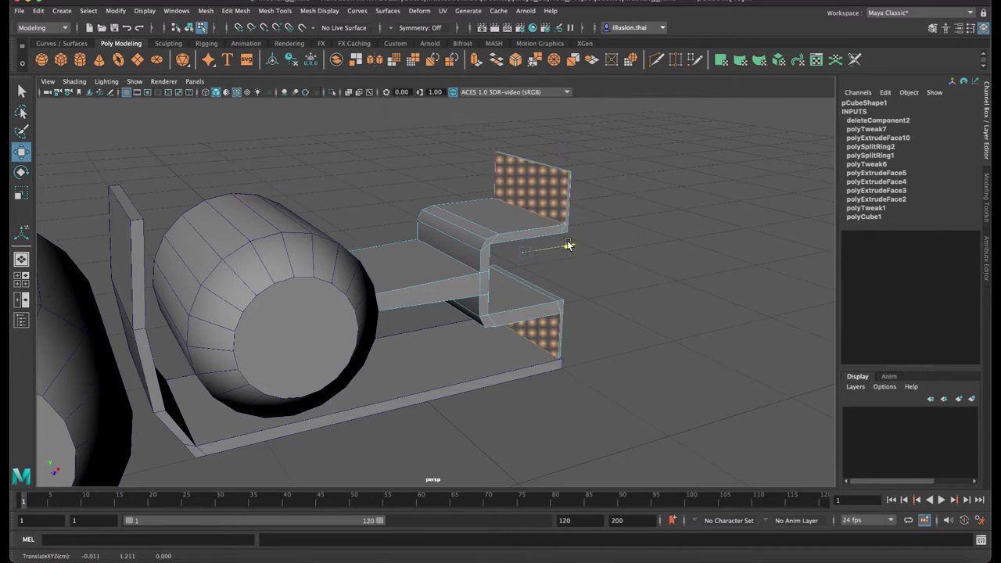
right_drag(536, 195, 637, 231)
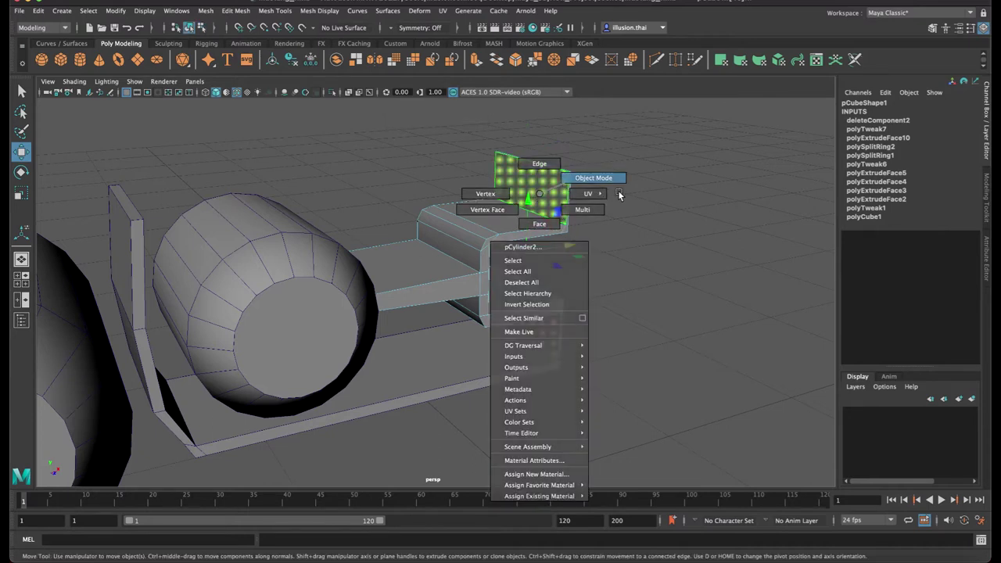
mouse_move(637, 231)
alt+mouse_down()
mouse_move(578, 229)
mouse_move(563, 244)
mouse_move(589, 233)
mouse_move(576, 247)
alt+mouse_up()
click(475, 315)
alt+drag(475, 317, 481, 332)
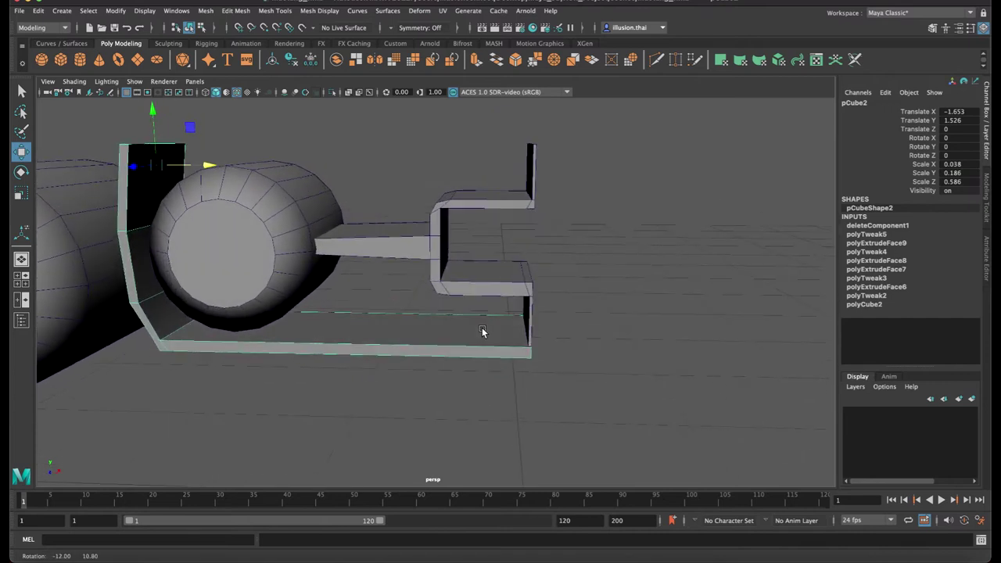
click(596, 297)
mouse_move(596, 297)
alt+mouse_down()
mouse_move(615, 242)
mouse_move(545, 246)
mouse_move(524, 257)
mouse_move(514, 226)
alt+mouse_up()
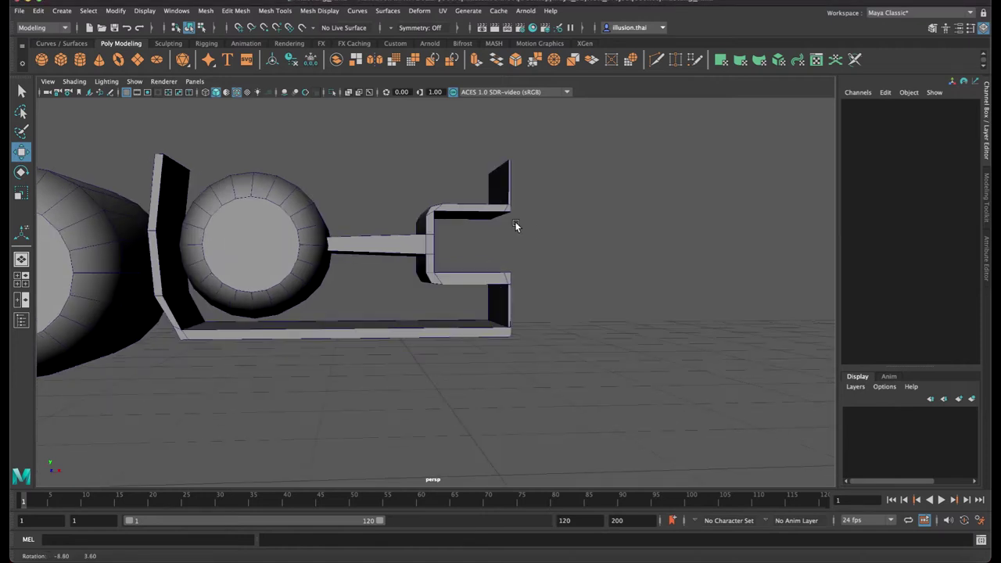
Add a new cube, raise it, and scale it down to a 0.193 block
click(61, 59)
mouse_move(475, 274)
alt+mouse_down()
mouse_move(524, 339)
mouse_move(465, 357)
alt+mouse_up()
alt+middle_drag(465, 357, 467, 254)
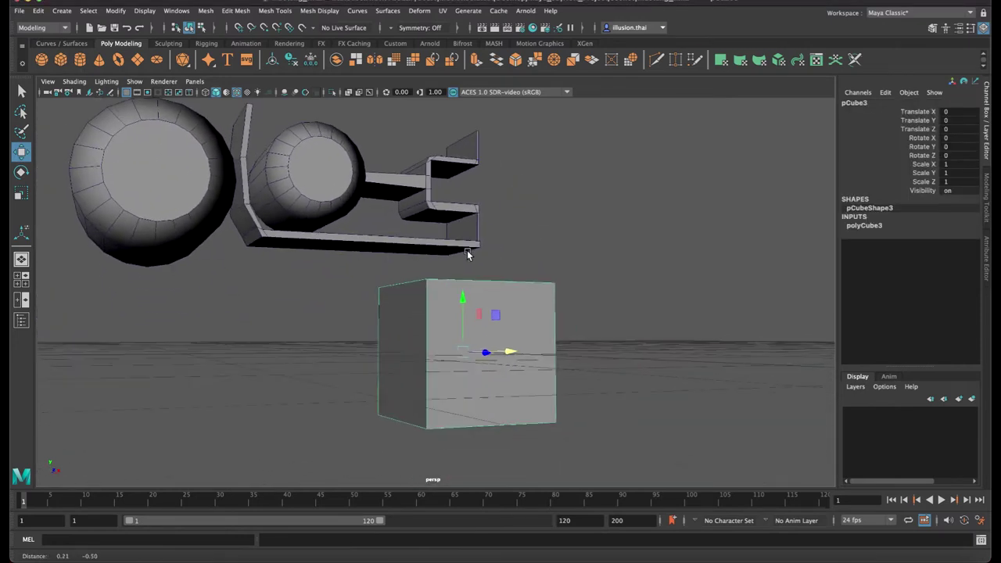
mouse_move(462, 298)
mouse_down()
mouse_move(486, 185)
mouse_move(496, 250)
mouse_move(574, 284)
mouse_move(428, 263)
mouse_move(464, 273)
mouse_up()
key(r)
alt+right_drag(465, 273, 605, 250)
Extrude the cube's side face outward and tilt the extrusion with Rotate
mouse_move(605, 250)
alt+mouse_down()
mouse_move(552, 223)
mouse_move(348, 229)
alt+mouse_up()
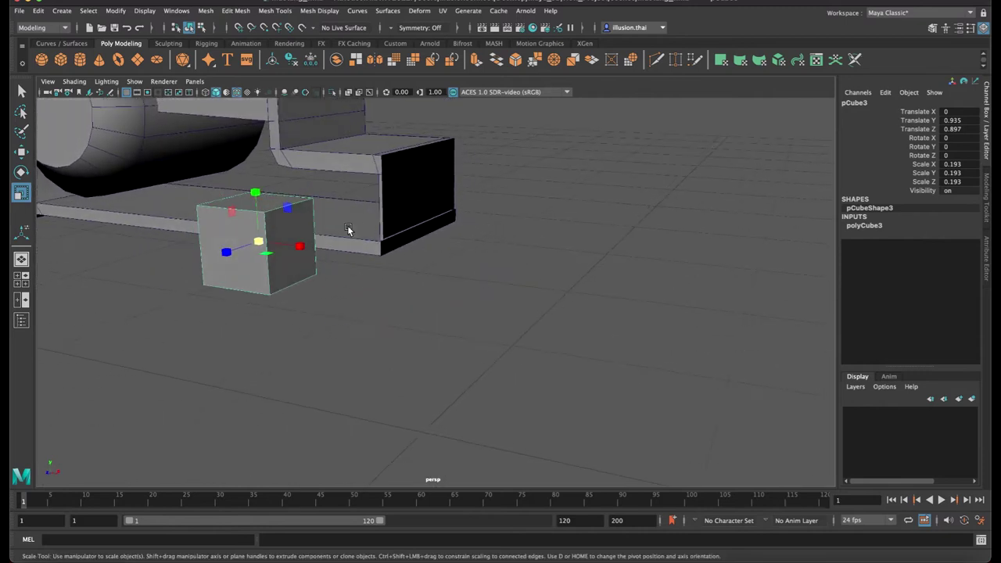
right_drag(313, 223, 313, 246)
click(297, 234)
alt+drag(297, 235, 354, 250)
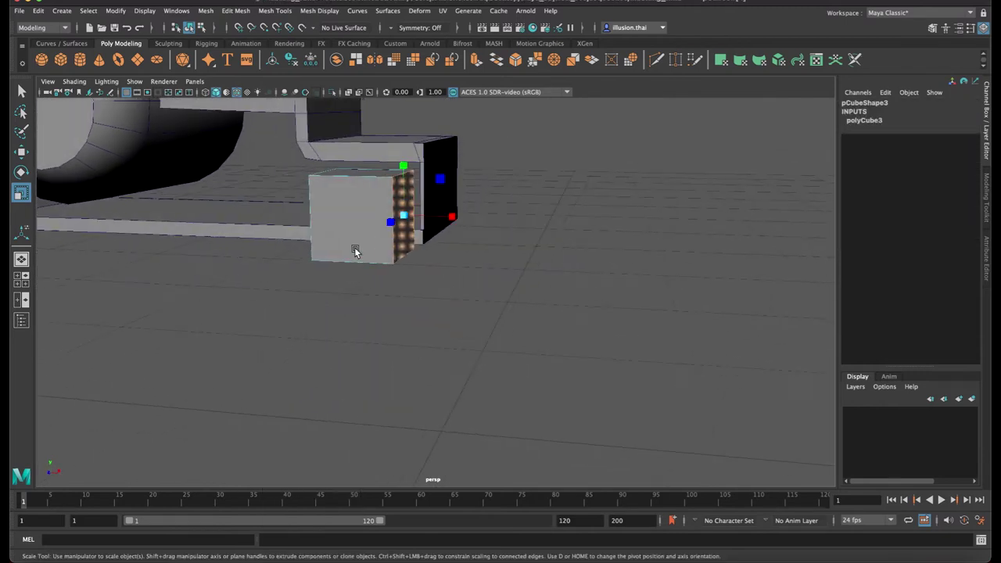
key(ctrl+e)
drag(440, 221, 474, 228)
key(e)
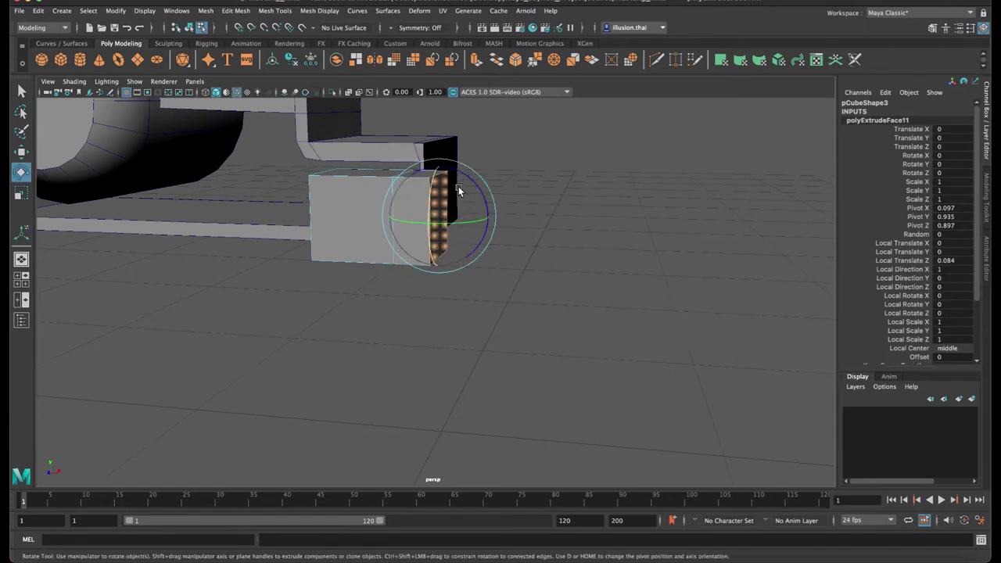
drag(470, 179, 481, 188)
Extrude the tilted face a second time outward, then clear the selection
key(w)
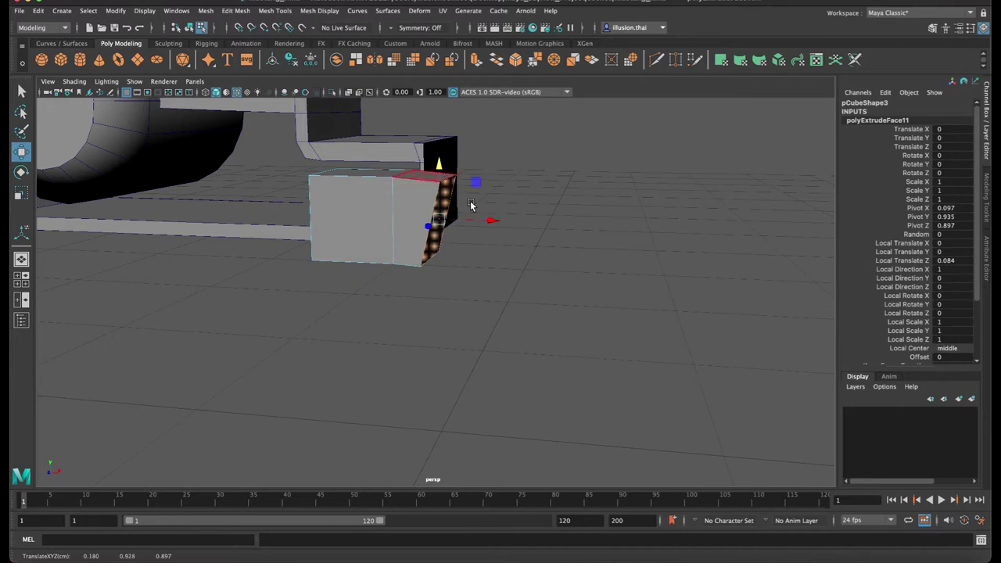
key(ctrl+e)
drag(474, 229, 554, 251)
key(q)
right_click(463, 235)
mouse_move(463, 234)
alt+mouse_down()
mouse_move(556, 230)
mouse_move(483, 217)
mouse_move(484, 229)
alt+mouse_up()
click(483, 216)
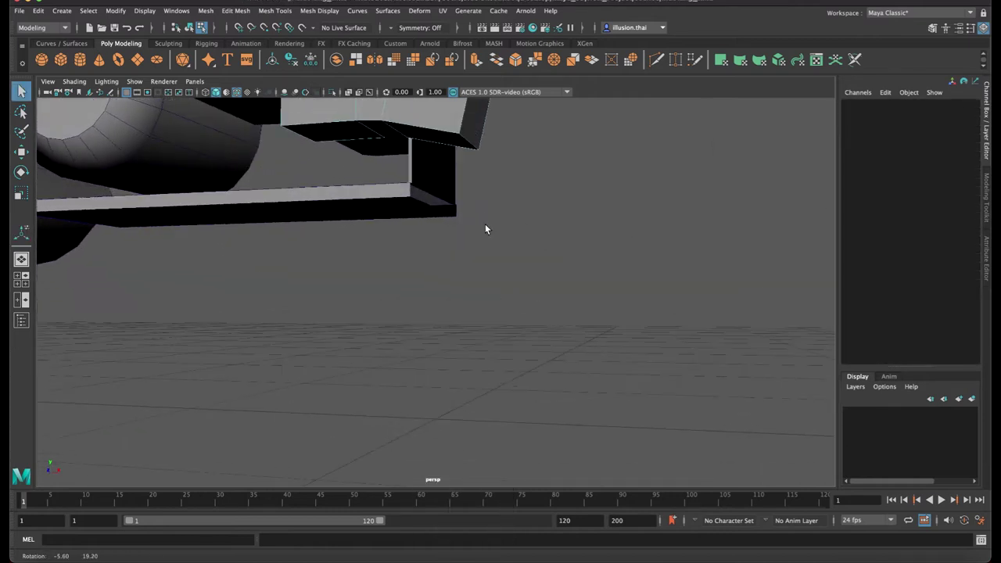
Slide an edge of the small extruded block slightly to the left
click(466, 150)
mouse_move(466, 151)
alt+mouse_down()
mouse_move(509, 188)
mouse_move(525, 164)
mouse_move(488, 184)
mouse_move(504, 161)
alt+mouse_up()
key(w)
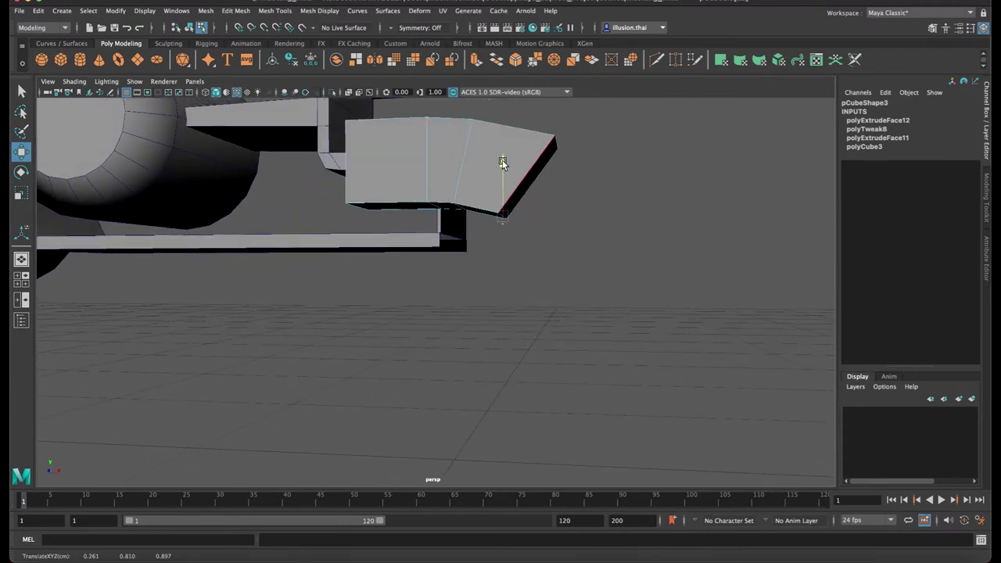
mouse_move(552, 215)
mouse_down()
mouse_move(405, 203)
mouse_move(659, 207)
mouse_up()
right_drag(659, 208, 659, 233)
Extrude a face of the block to lengthen it into a longer piece
click(672, 207)
mouse_move(672, 207)
alt+mouse_down()
mouse_move(583, 239)
mouse_move(659, 154)
mouse_move(575, 230)
mouse_move(541, 205)
mouse_move(508, 207)
mouse_move(578, 209)
alt+mouse_up()
key(ctrl+e)
key(w)
click(599, 196)
click(599, 196)
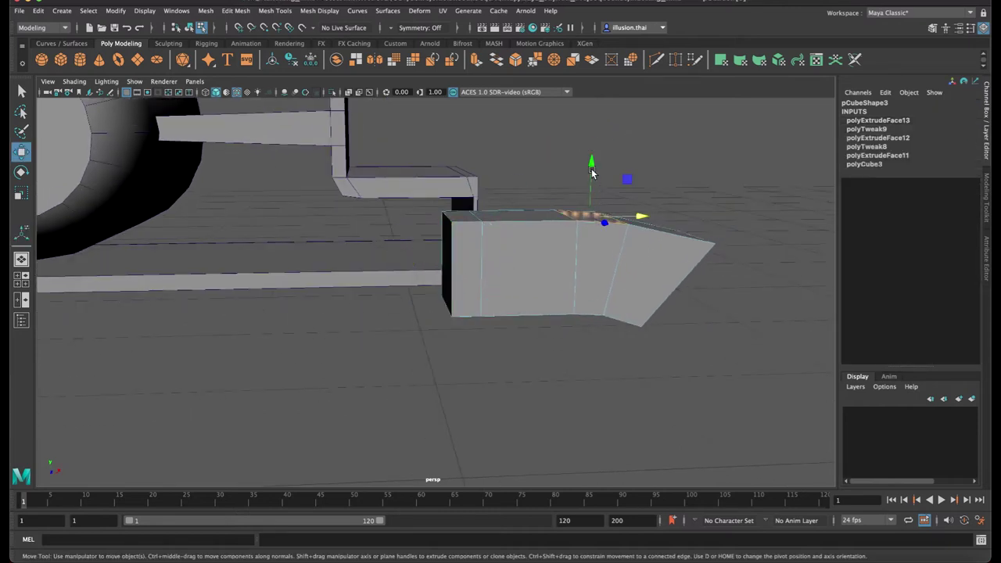
alt+drag(594, 197, 581, 205)
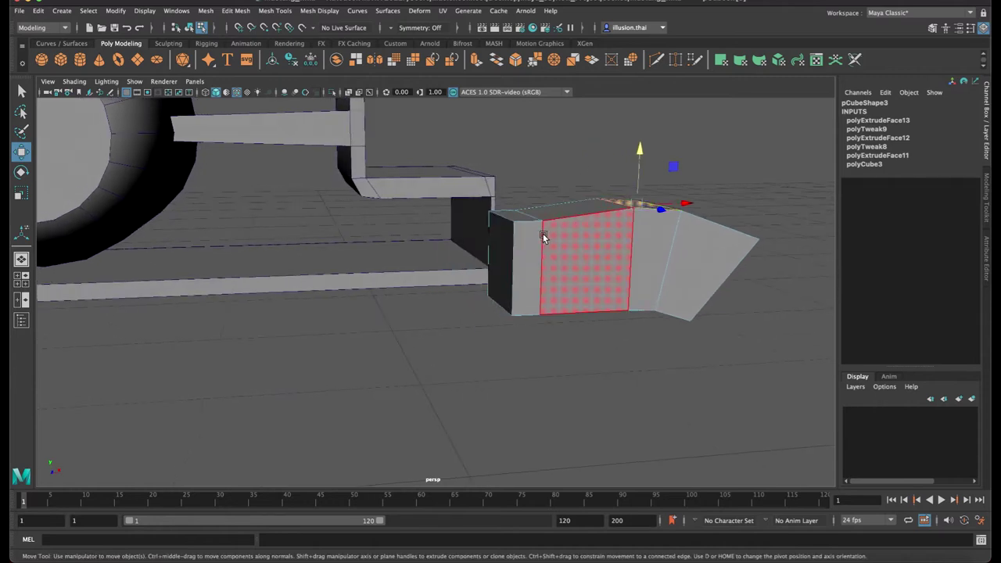
Raise the block's left end face slightly, undoing a trial scale
click(499, 249)
key(r)
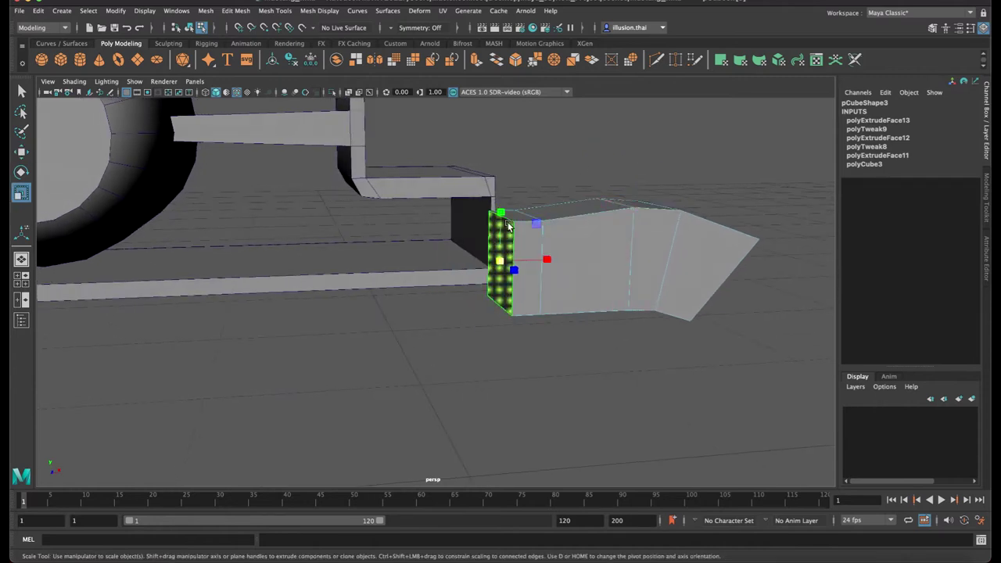
drag(501, 260, 492, 262)
key(ctrl+z)
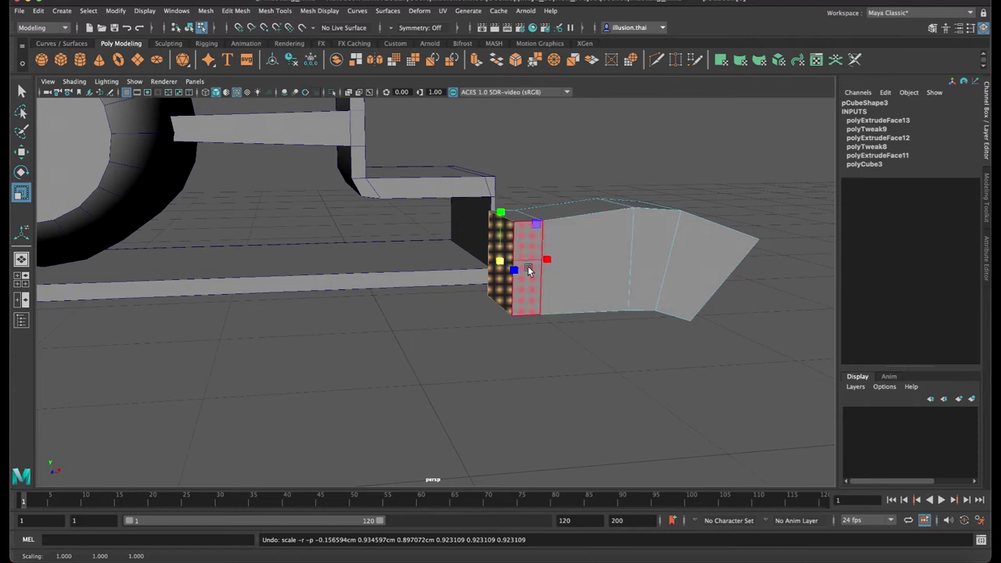
key(w)
click(501, 208)
drag(501, 204, 505, 198)
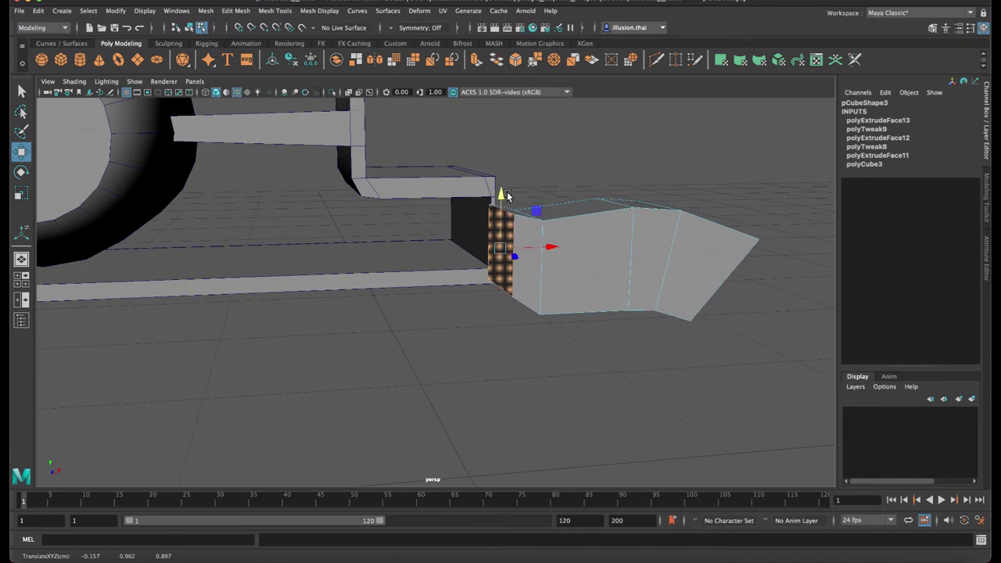
Extrude the end face about 0.13 out to the left, squeezed to 0.4 in Y
key(ctrl+e)
drag(476, 254, 408, 250)
mouse_move(440, 198)
mouse_down()
mouse_move(441, 230)
mouse_move(446, 177)
mouse_move(404, 168)
mouse_move(452, 201)
mouse_up()
key(w)
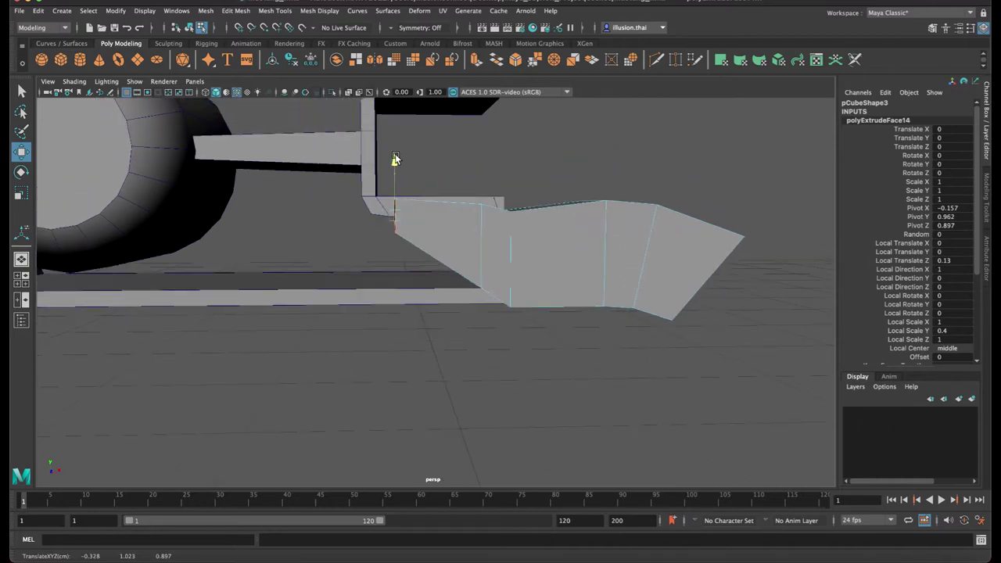
Extrude the end face again, angling it down-left and narrowing its width
key(ctrl+e)
drag(356, 215, 298, 217)
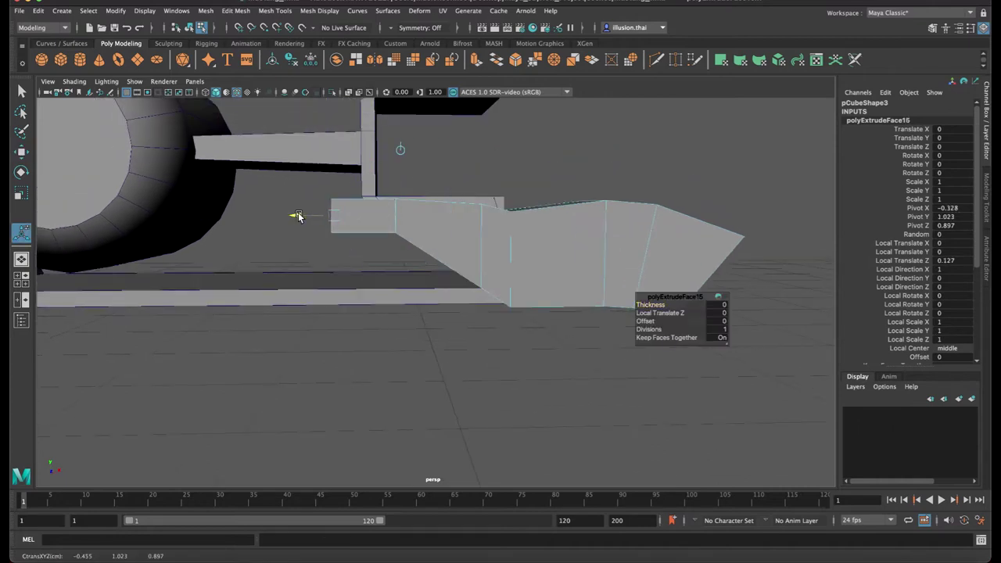
key(e)
mouse_move(355, 170)
mouse_down()
mouse_move(330, 161)
mouse_move(335, 194)
mouse_up()
key(w)
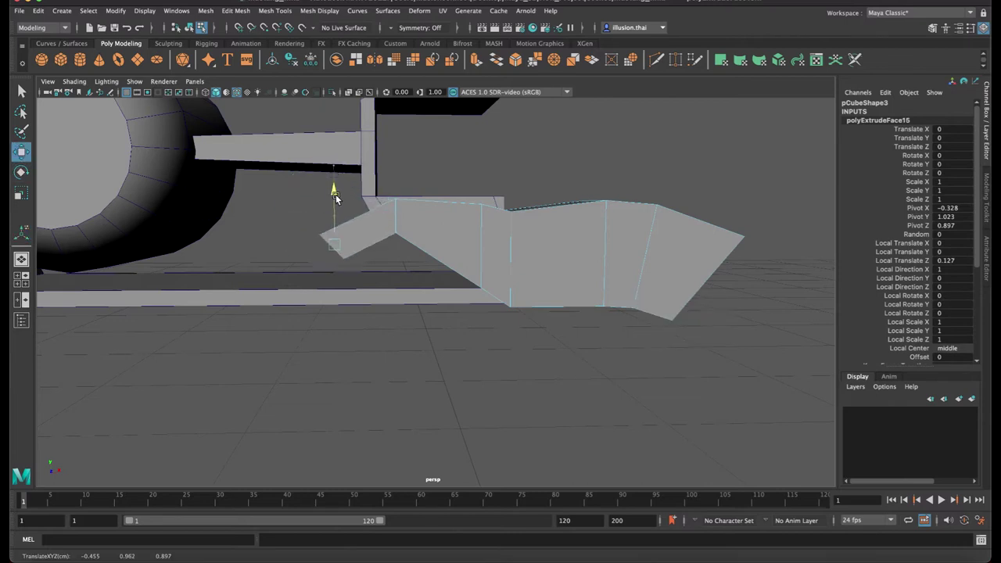
key(r)
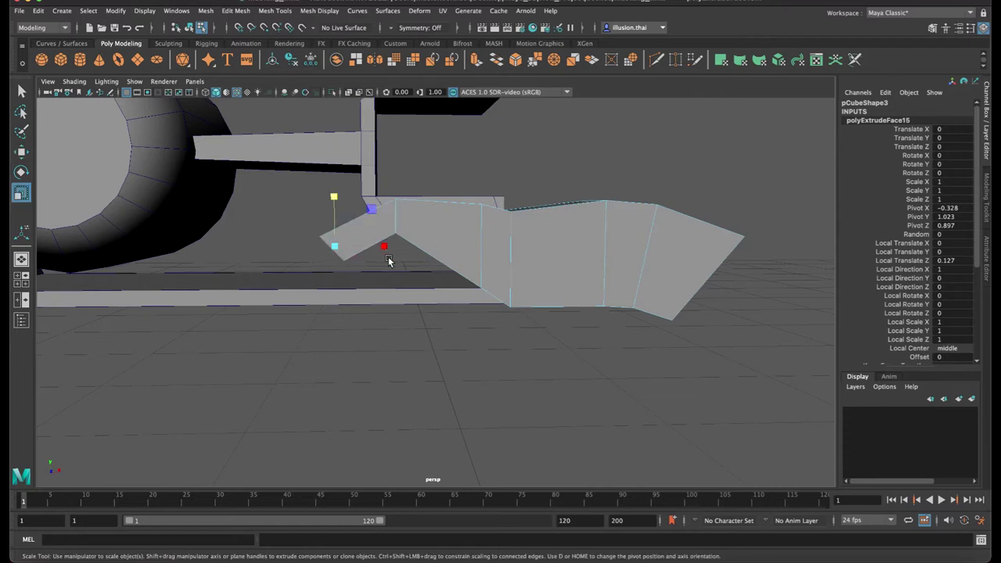
drag(385, 248, 375, 249)
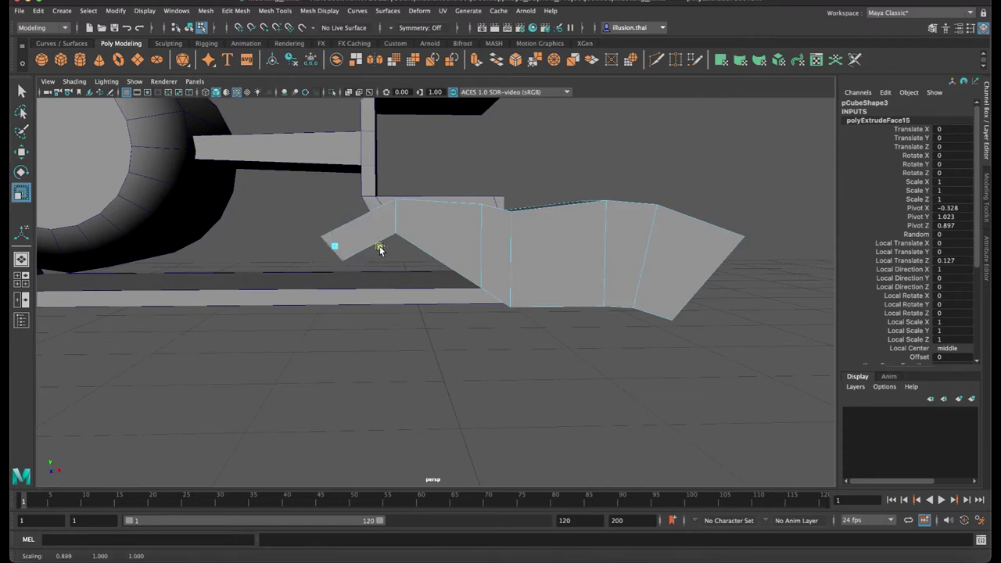
Raise one edge of the bent piece in Edge mode
right_drag(379, 249, 351, 222)
mouse_move(367, 227)
alt+mouse_down()
mouse_move(394, 221)
mouse_move(394, 243)
mouse_move(420, 212)
alt+mouse_up()
right_drag(420, 212, 418, 184)
alt+drag(418, 185, 435, 209)
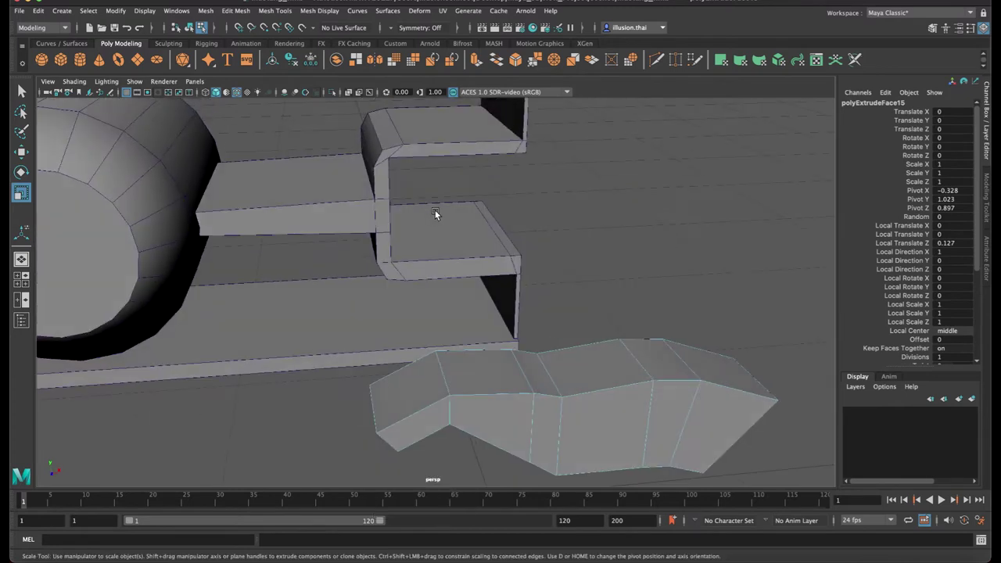
click(439, 363)
mouse_move(498, 328)
alt+mouse_down()
mouse_move(540, 208)
mouse_move(515, 246)
alt+mouse_up()
click(540, 208)
mouse_move(515, 246)
right_down()
mouse_move(515, 273)
mouse_move(515, 216)
right_up()
alt+drag(515, 216, 570, 261)
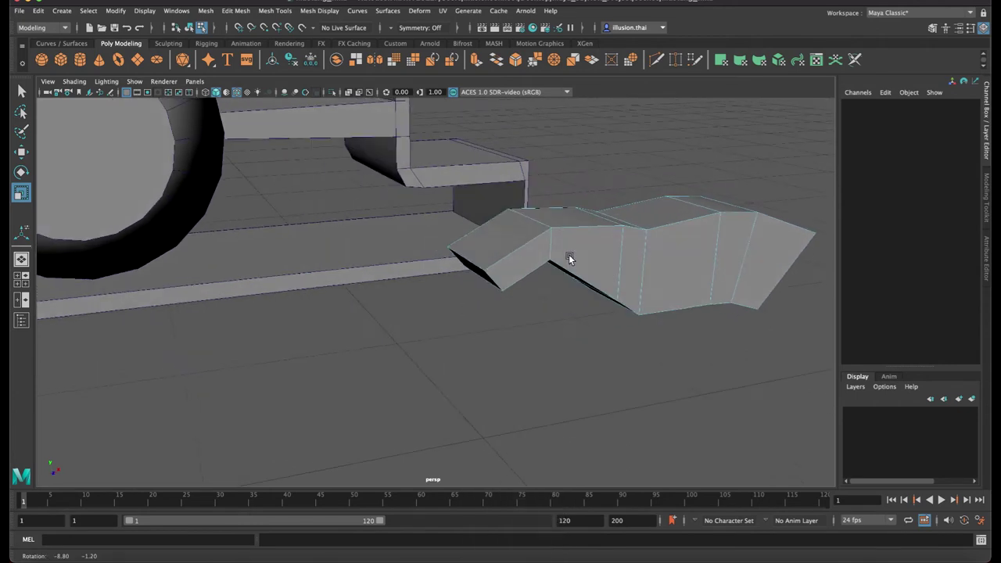
click(527, 216)
alt+drag(484, 229, 462, 172)
key(w)
drag(463, 129, 464, 114)
Scale the whole piece flat to a Z scale of 0.054 in Object Mode
mouse_move(466, 156)
alt+mouse_down()
mouse_move(476, 194)
mouse_move(560, 195)
alt+mouse_up()
right_drag(560, 194, 583, 179)
click(585, 216)
mouse_move(585, 216)
alt+mouse_down()
mouse_move(505, 242)
mouse_move(735, 352)
mouse_move(697, 336)
mouse_move(599, 339)
mouse_move(496, 286)
mouse_move(532, 280)
alt+mouse_up()
key(r)
click(617, 315)
scroll(535, 283, up, 3)
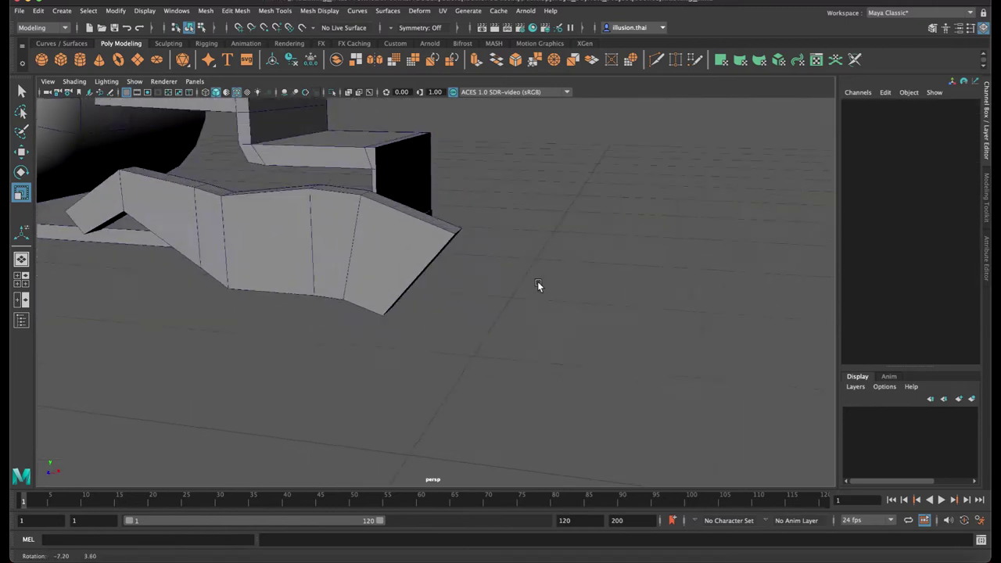
scroll(531, 279, up, 3)
click(275, 11)
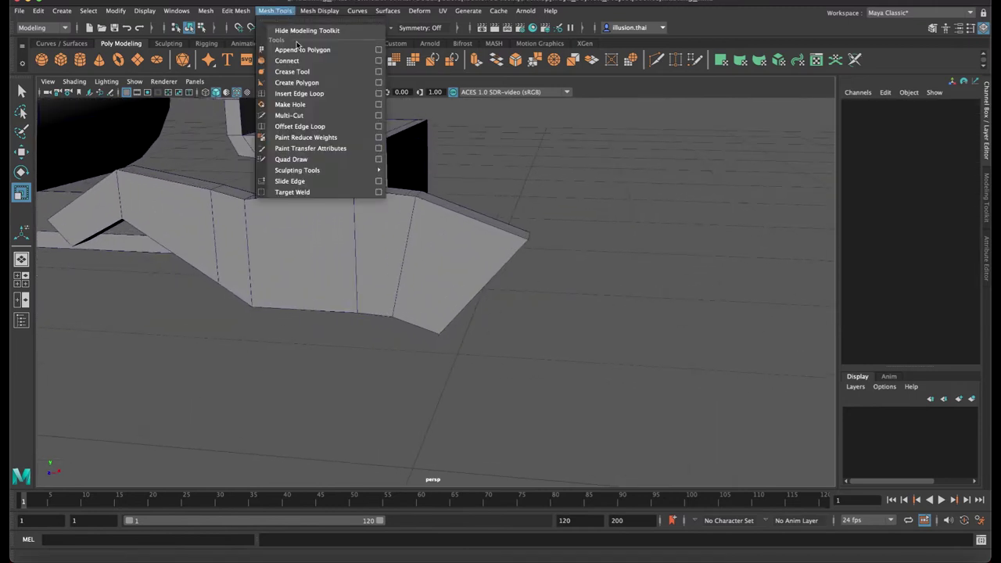
Insert two edge loops along the thin panel with Insert Edge Loop
click(322, 93)
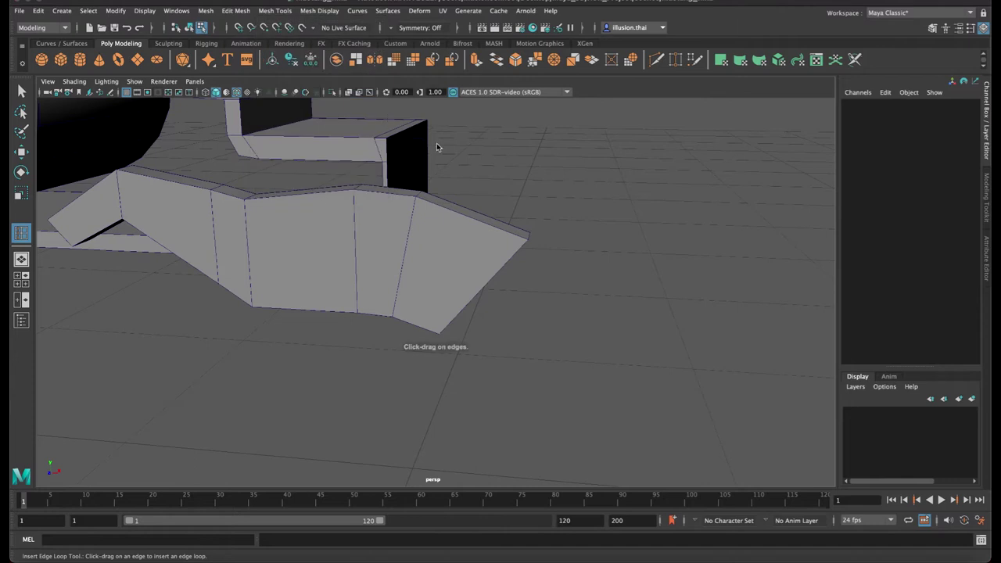
click(507, 234)
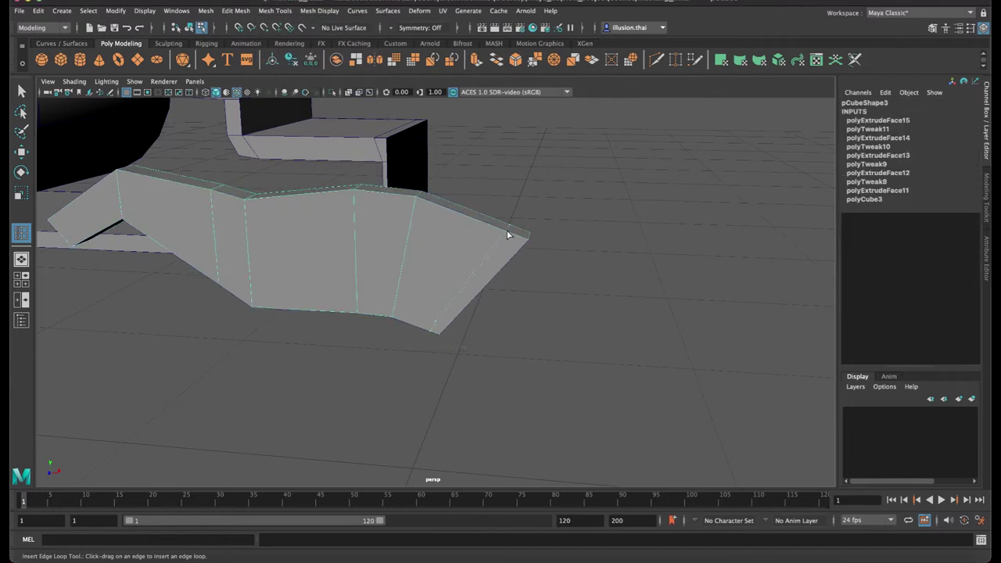
click(508, 235)
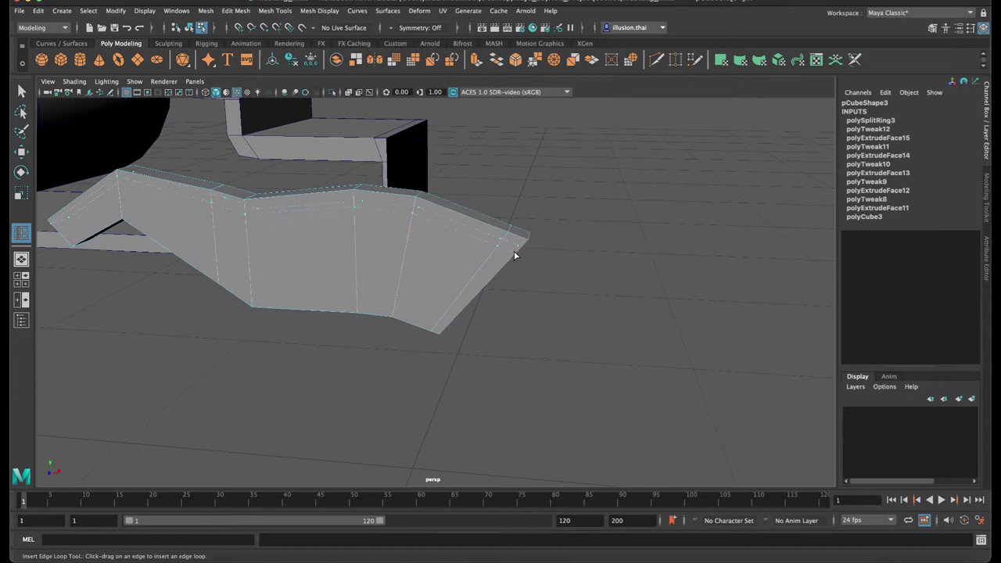
click(515, 256)
alt+drag(508, 246, 346, 161)
Select the narrow strip at the panel's front end and extrude it slightly outward
right_click(336, 163)
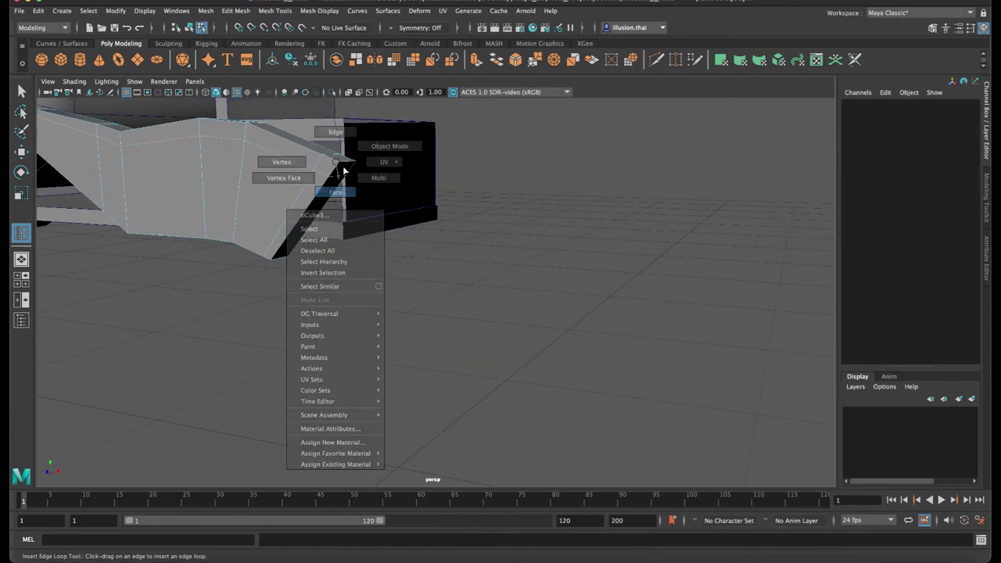
click(344, 170)
right_click(344, 170)
click(345, 174)
click(345, 174)
alt+right_drag(346, 173, 395, 194)
key(q)
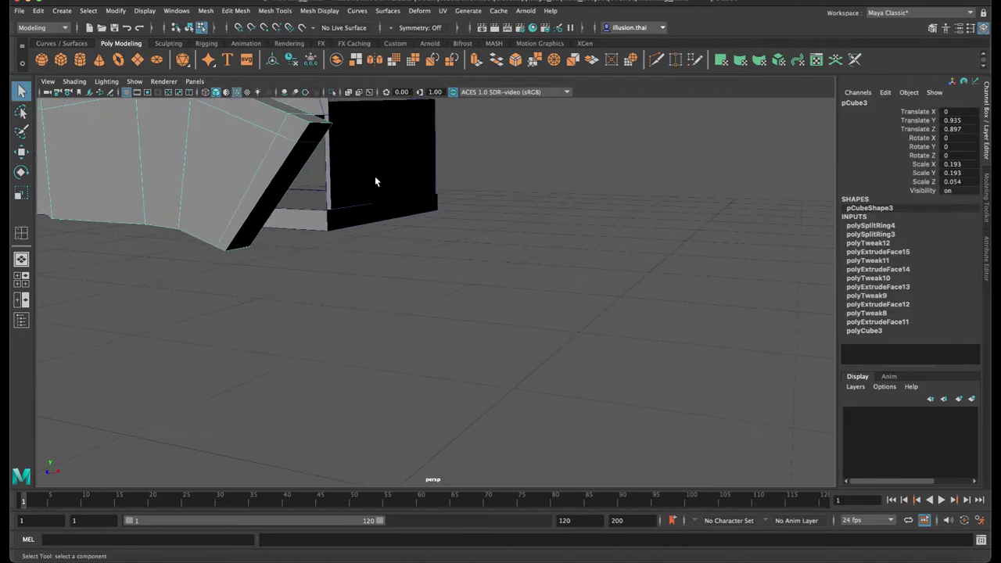
right_drag(316, 126, 266, 123)
click(314, 130)
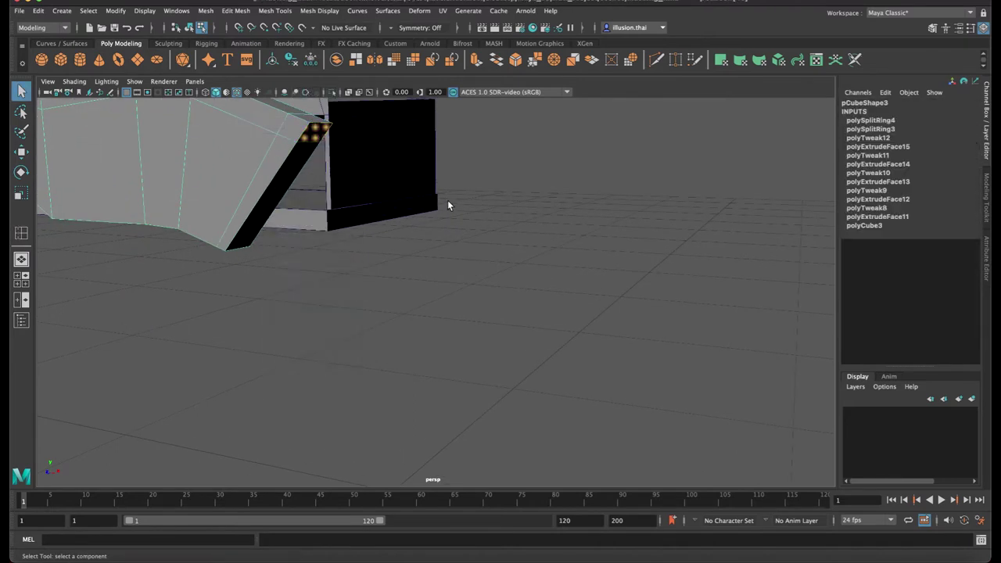
key(ctrl+e)
alt+drag(447, 201, 459, 245)
Angle the extruded end face, then extrude again and pull it upward and right
key(w)
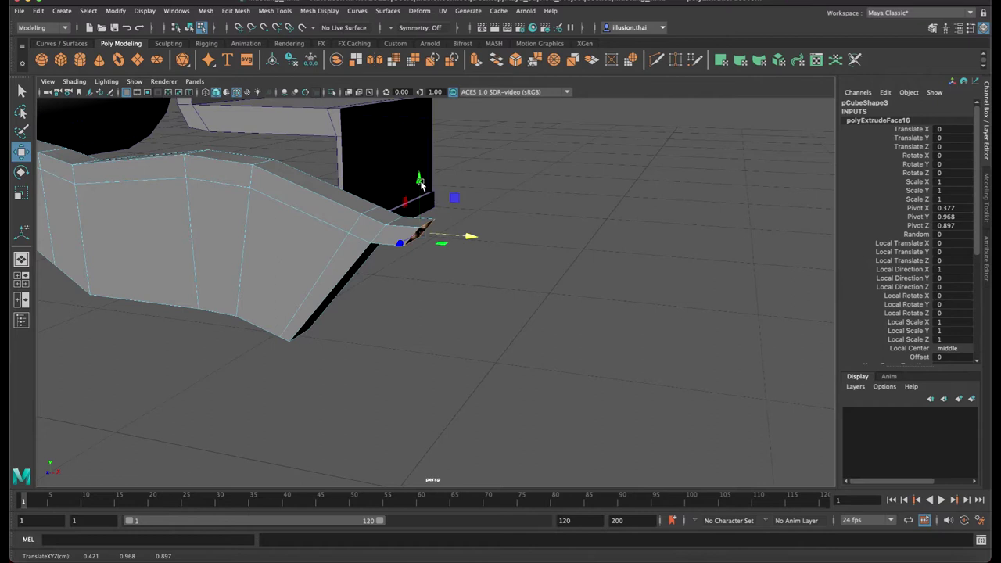
key(e)
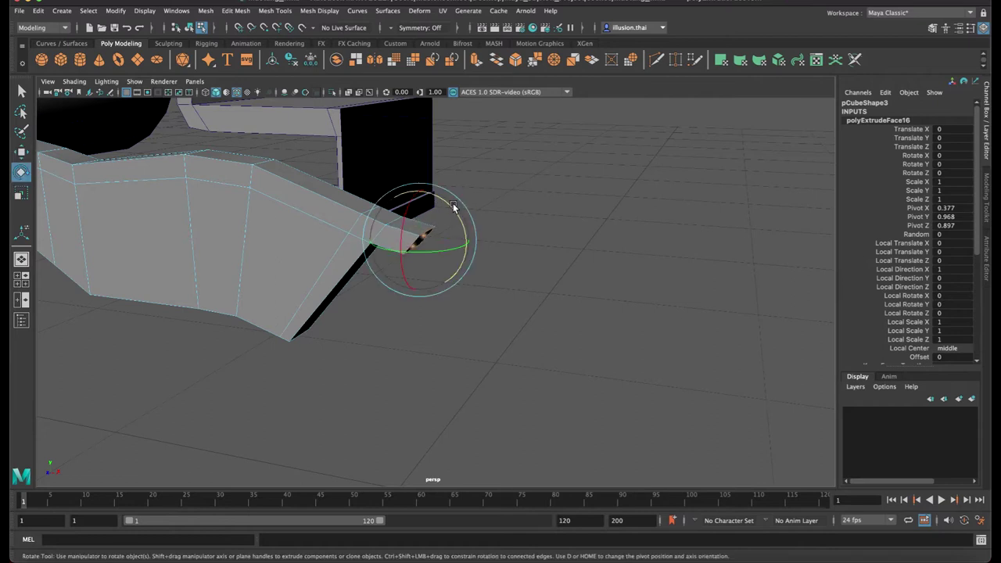
middle_drag(564, 232, 538, 219)
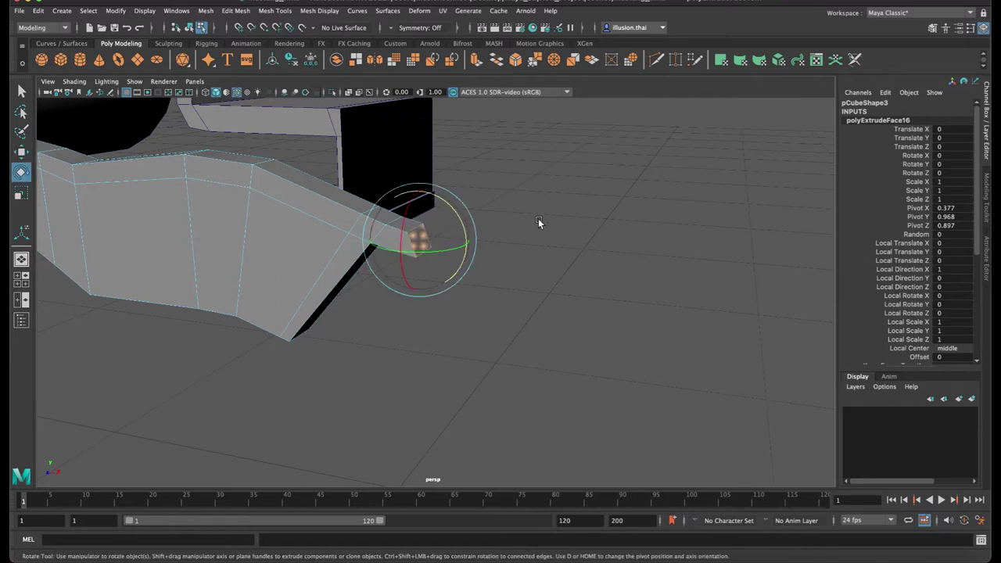
key(ctrl+e)
key(w)
drag(421, 185, 427, 159)
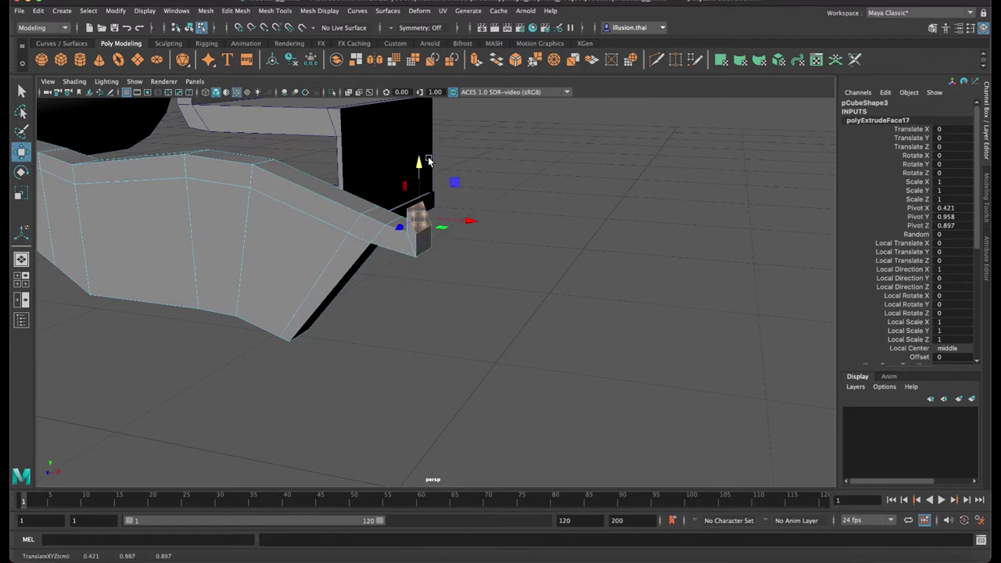
drag(469, 223, 494, 229)
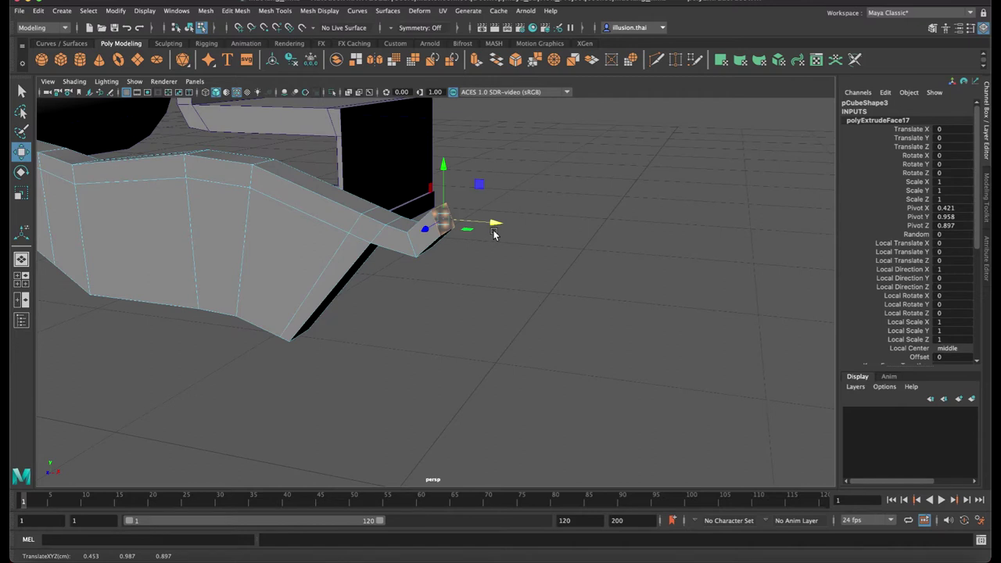
Extrude another segment out to the right and stretch its end face taller
key(ctrl+e)
key(w)
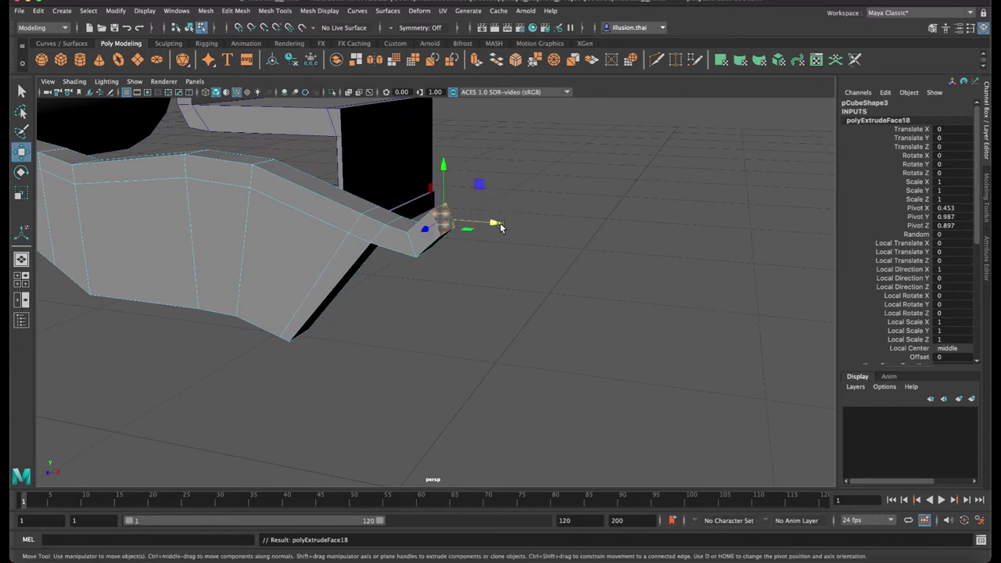
drag(495, 234, 566, 242)
key(r)
drag(518, 179, 519, 146)
Extrude a final segment, taper its end to 0.34 and lift it into a pointed tip
key(ctrl+e)
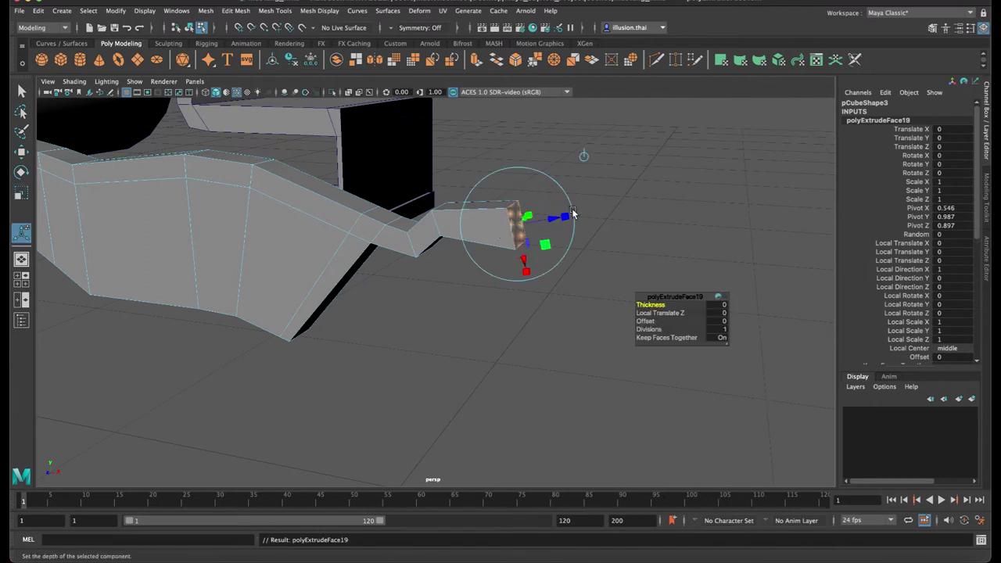
drag(552, 219, 576, 217)
drag(551, 266, 548, 234)
key(w)
drag(543, 173, 545, 162)
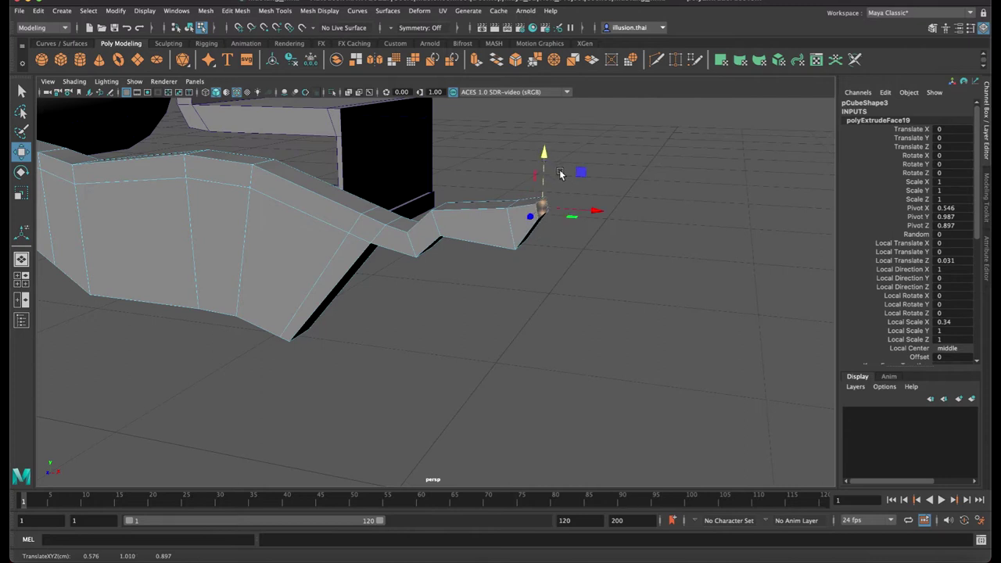
key(e)
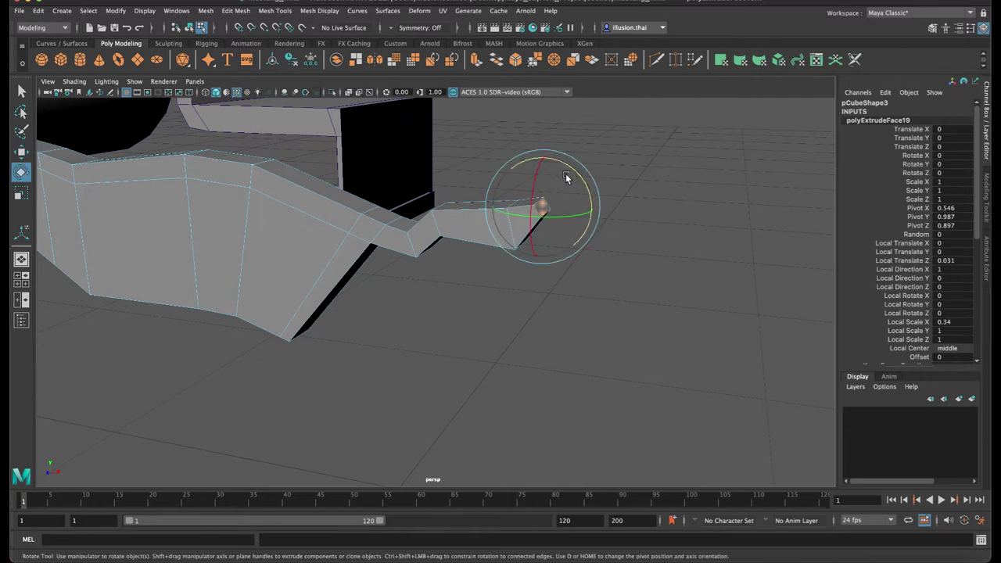
key(r)
drag(591, 211, 571, 210)
key(e)
key(w)
mouse_move(542, 159)
mouse_down()
mouse_move(550, 178)
mouse_move(511, 188)
mouse_move(563, 182)
mouse_up()
In wireframe, raise the tip's vertices and lower one tip vertex slightly
right_click(560, 172)
click(528, 175)
drag(689, 127, 503, 232)
key(3)
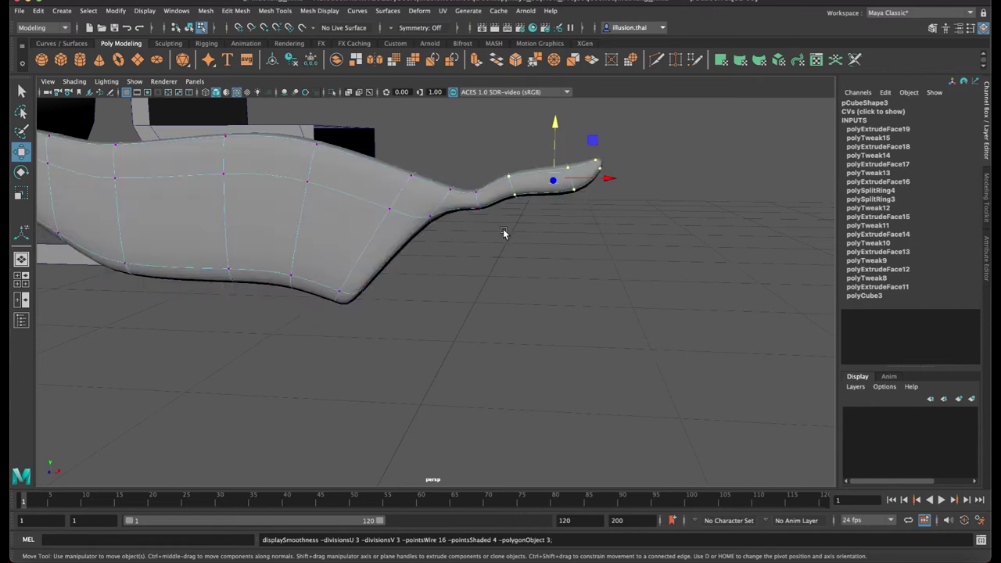
key(1)
key(4)
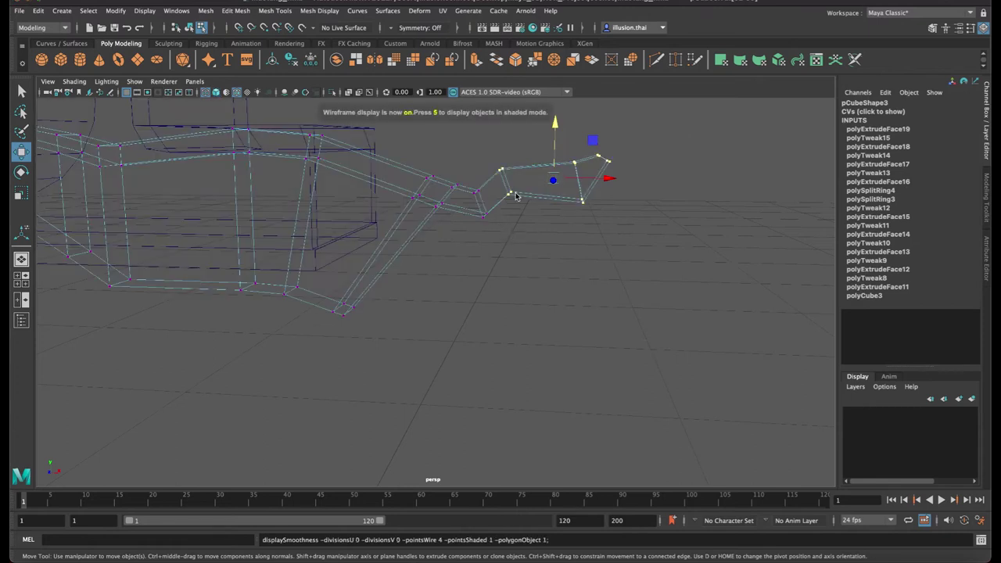
drag(555, 143, 556, 117)
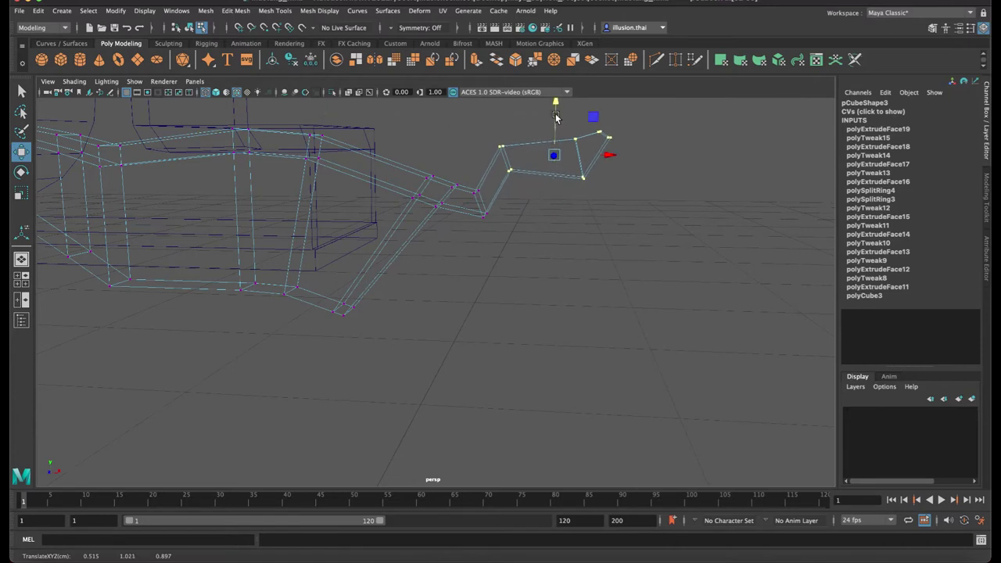
click(583, 179)
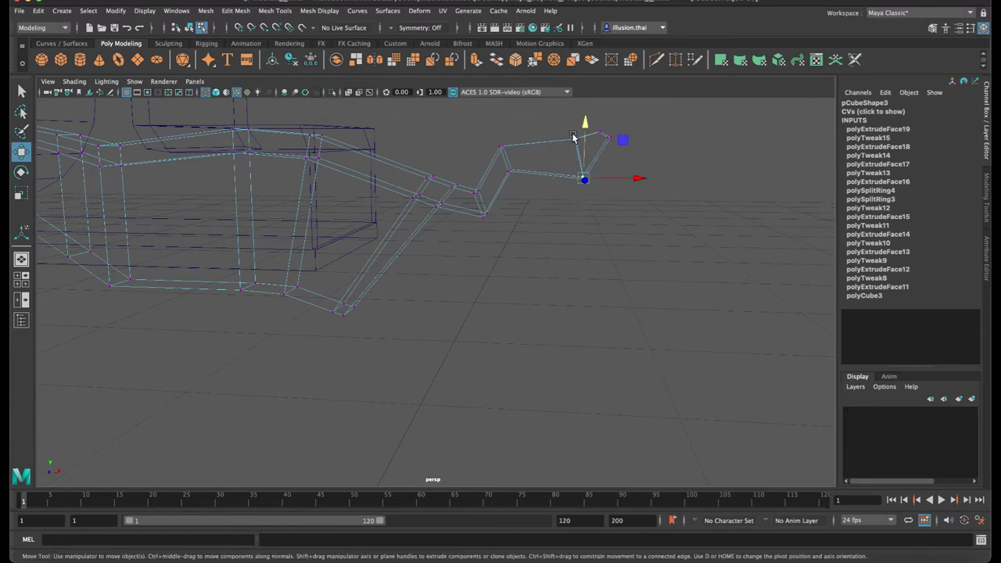
drag(586, 127, 588, 133)
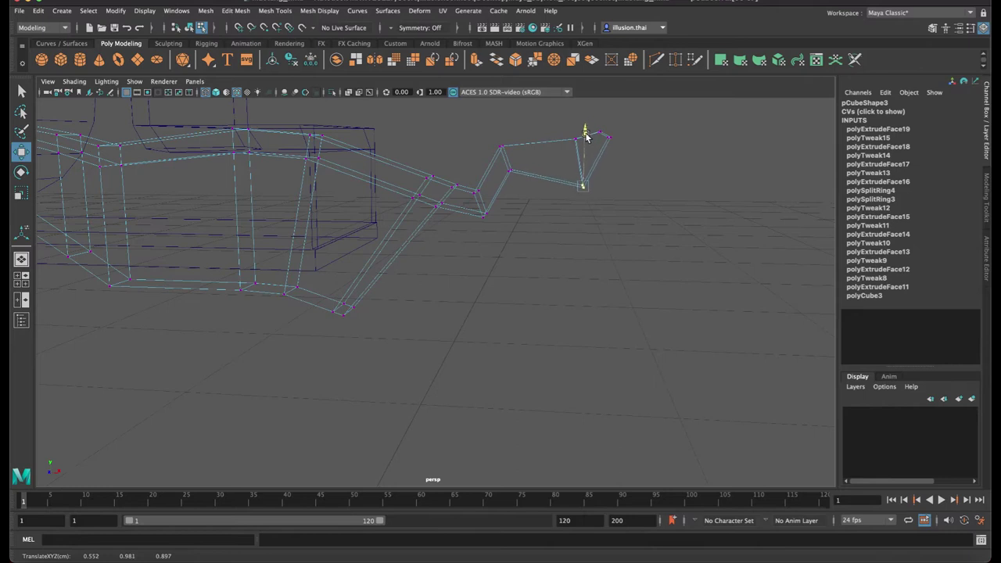
Nudge the bend and tip-base vertices left and down to clean up the point
click(508, 170)
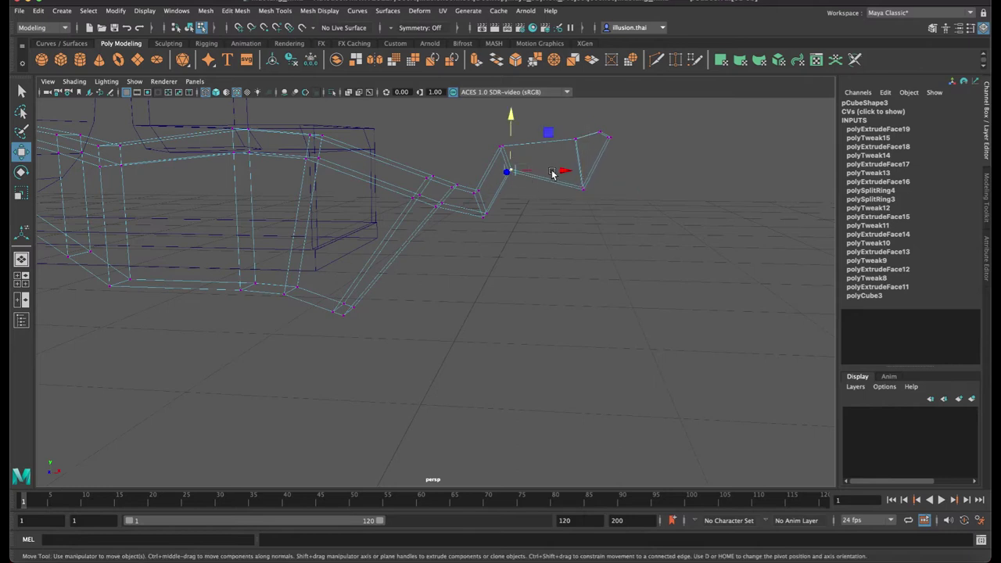
click(480, 211)
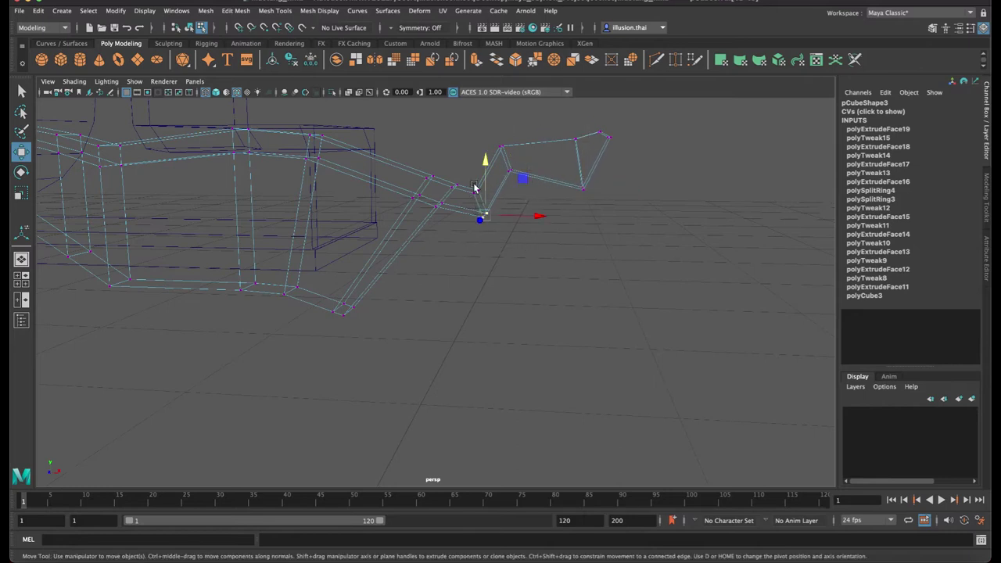
click(486, 204)
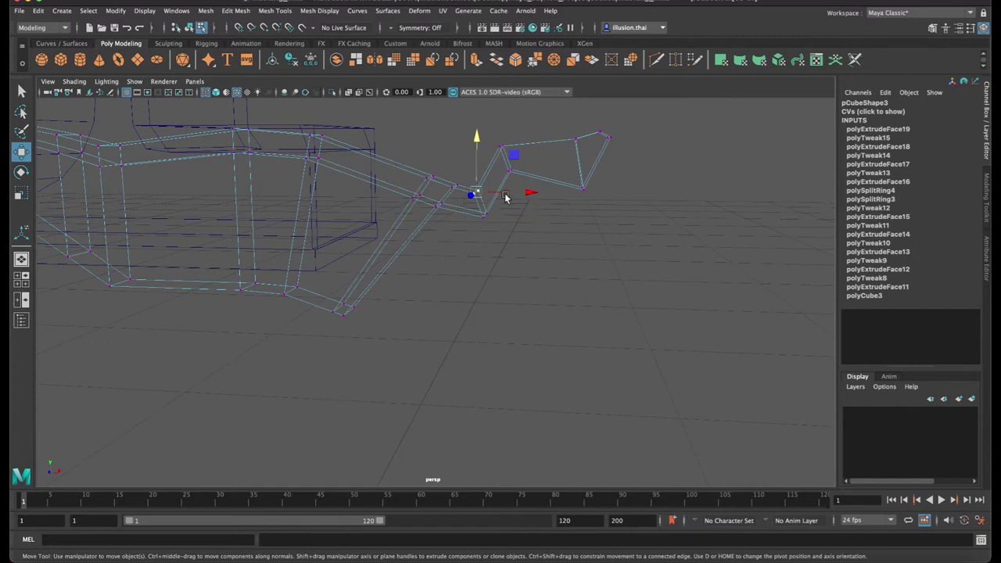
click(502, 146)
drag(547, 148, 523, 148)
click(508, 170)
drag(560, 174, 549, 174)
drag(502, 127, 491, 165)
scroll(469, 217, up, 3)
key(5)
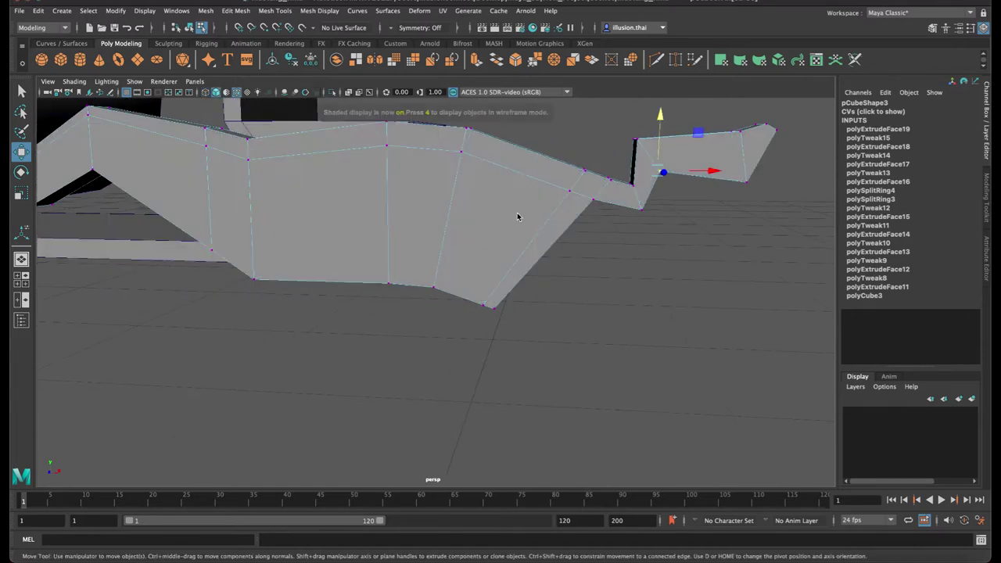
right_drag(525, 218, 555, 209)
Extrude a strip of underside faces down 0.0696, tapered to -0.253, starting a leg
scroll(555, 208, up, 8)
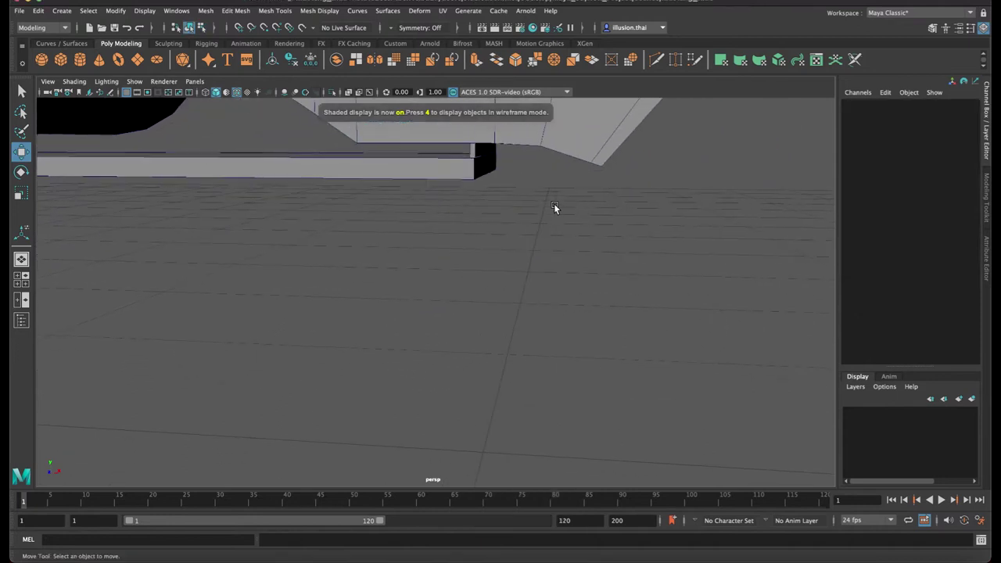
mouse_move(538, 296)
alt+mouse_down()
mouse_move(510, 320)
mouse_move(543, 225)
alt+mouse_up()
right_drag(541, 228, 573, 273)
click(573, 273)
alt+drag(571, 268, 571, 246)
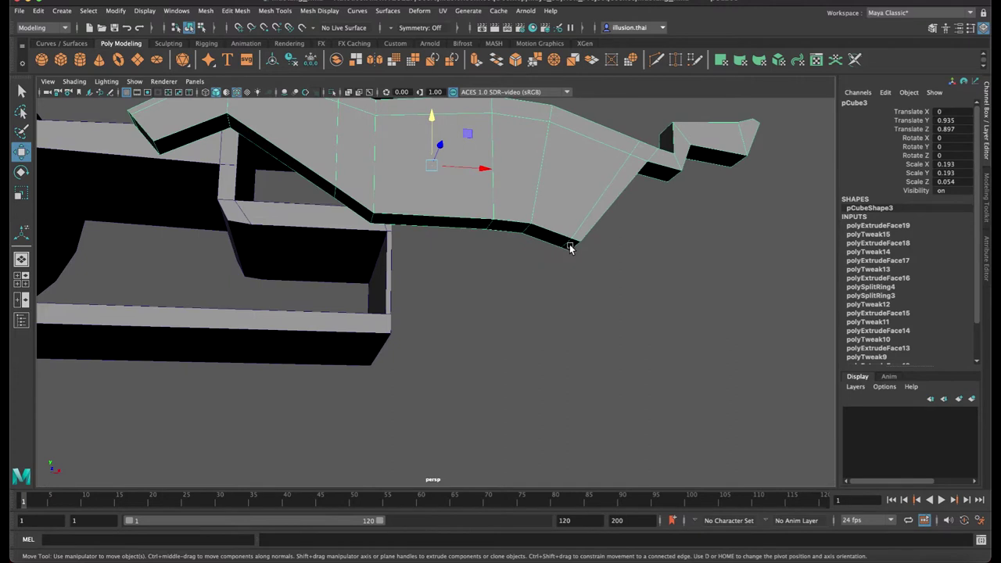
right_click(572, 249)
click(569, 273)
click(551, 245)
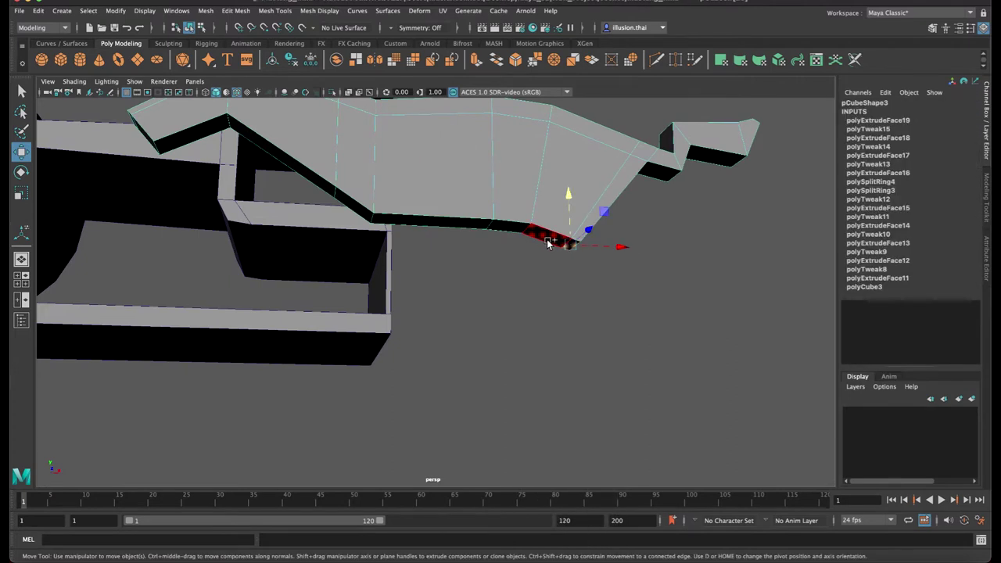
double_click(548, 243)
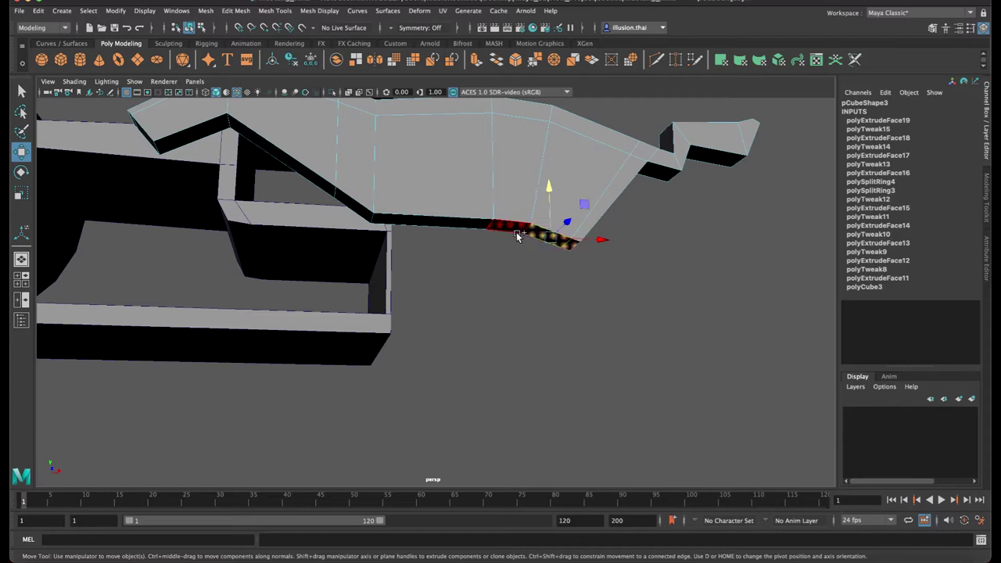
alt+drag(552, 304, 551, 304)
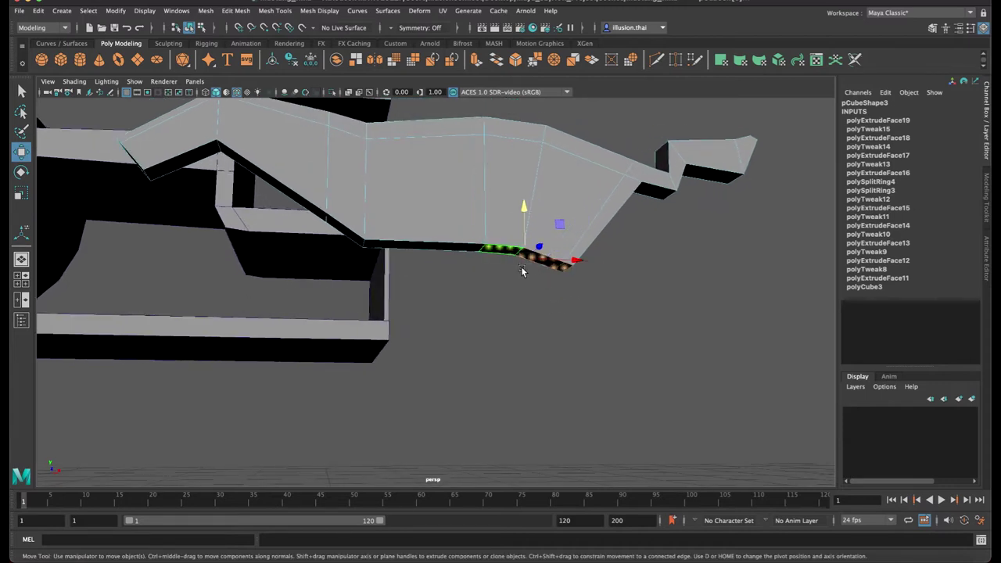
key(ctrl+e)
mouse_move(501, 288)
mouse_down()
mouse_move(505, 329)
mouse_move(545, 307)
mouse_move(525, 298)
mouse_up()
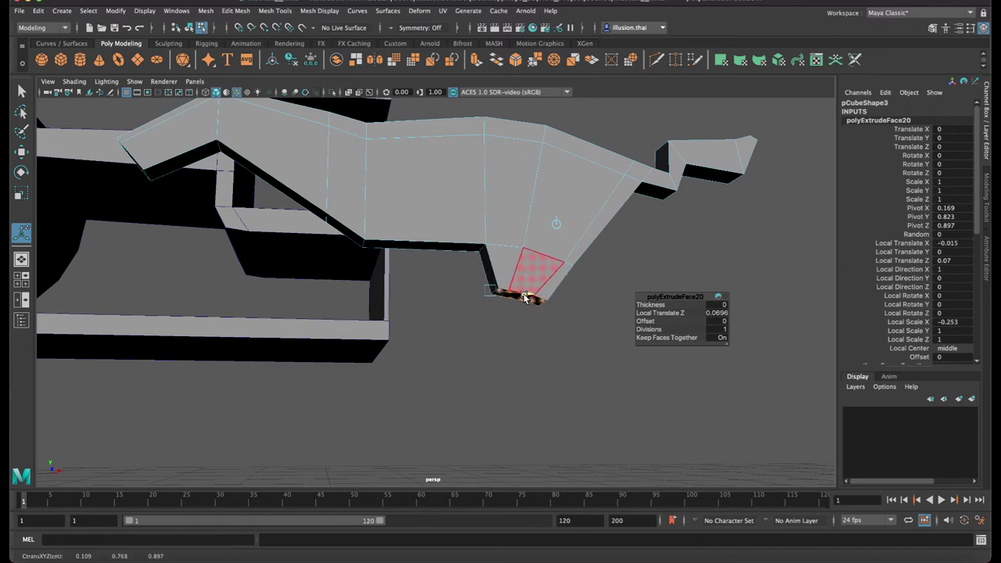
Tilt and reposition the extruded leg faces
key(e)
drag(477, 325, 473, 317)
key(w)
drag(577, 303, 556, 298)
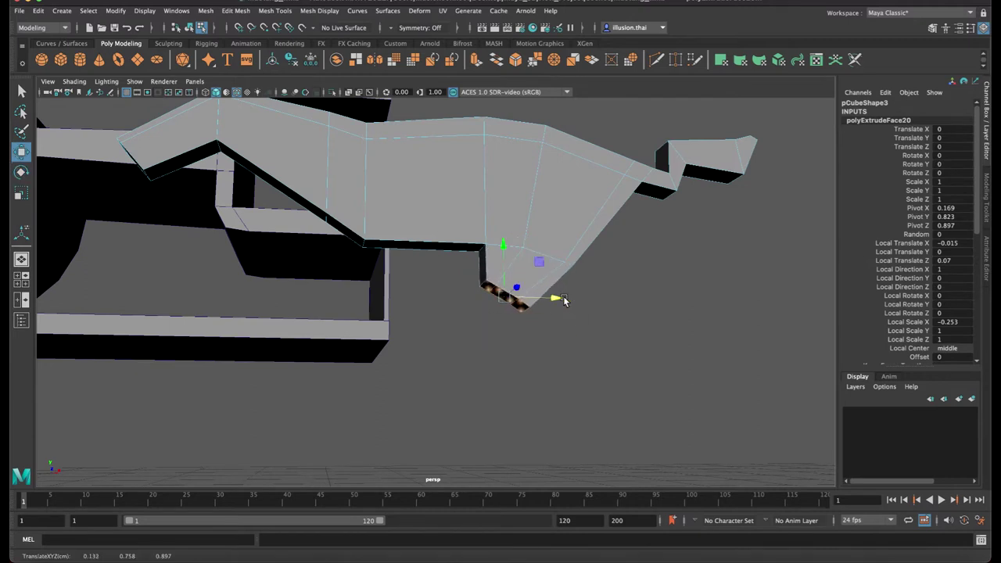
Extrude a new leg segment down-left, narrowing and flattening its end face
key(ctrl+e)
mouse_move(465, 315)
mouse_down()
mouse_move(448, 341)
mouse_move(455, 332)
mouse_up()
key(r)
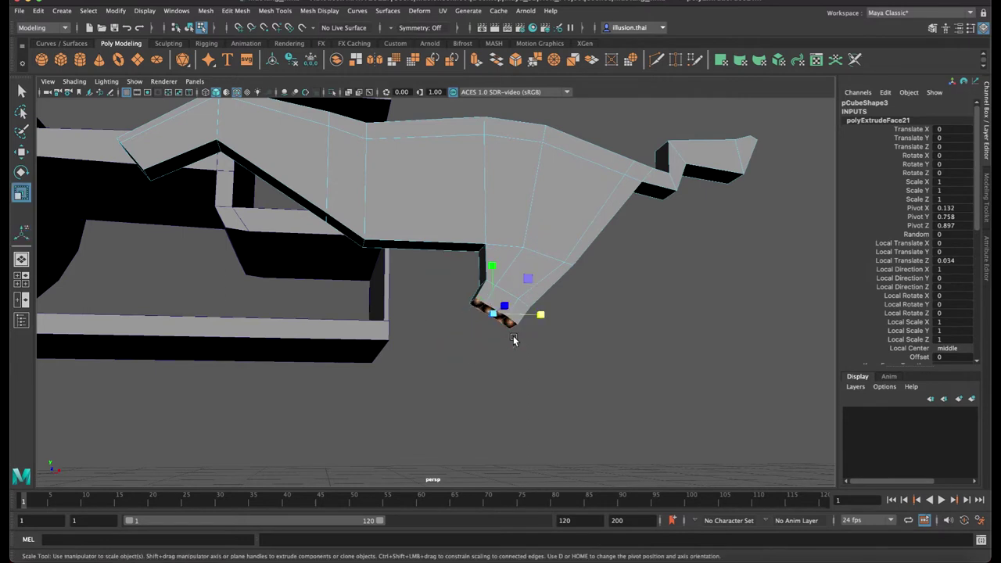
drag(541, 318, 526, 319)
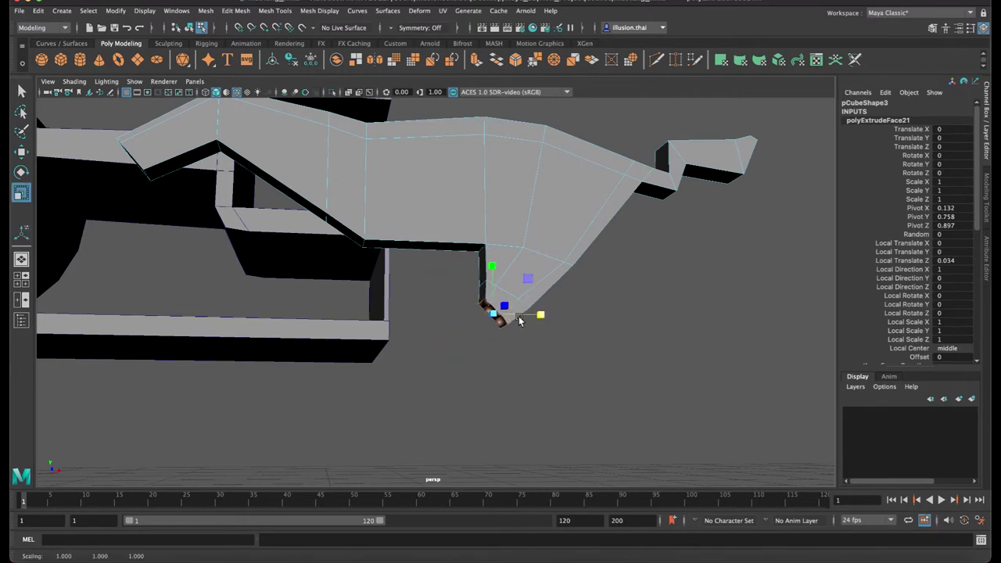
drag(491, 267, 492, 280)
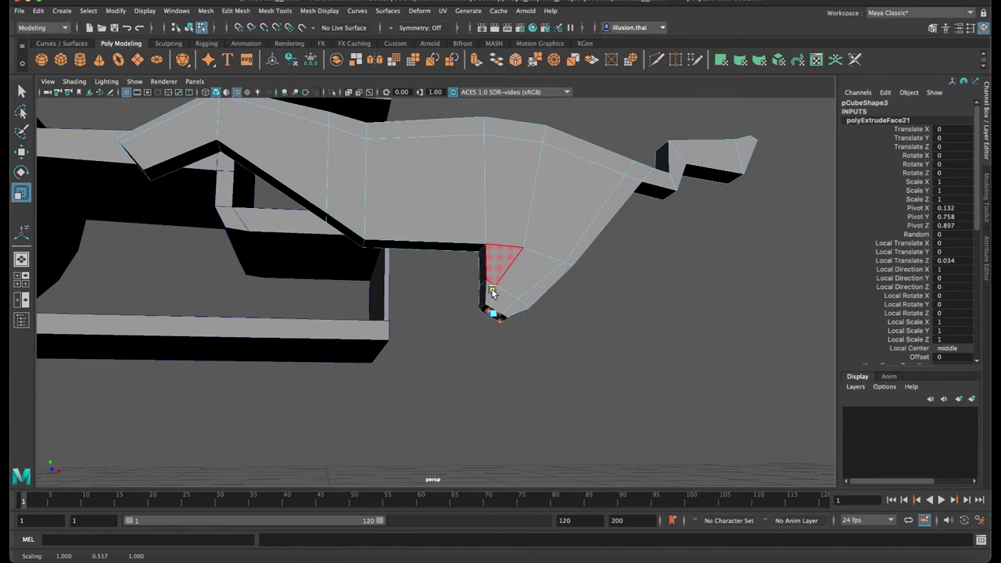
key(e)
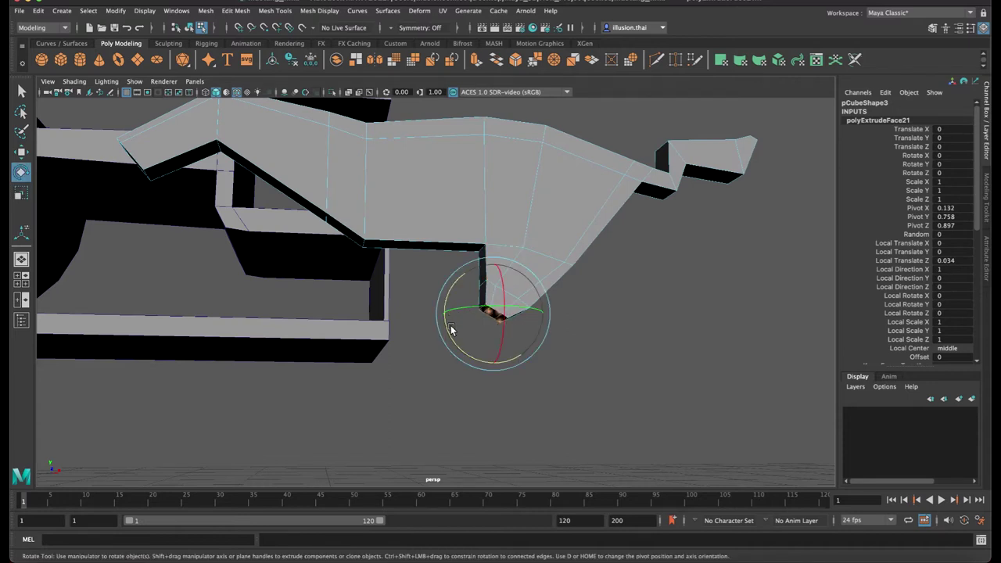
key(w)
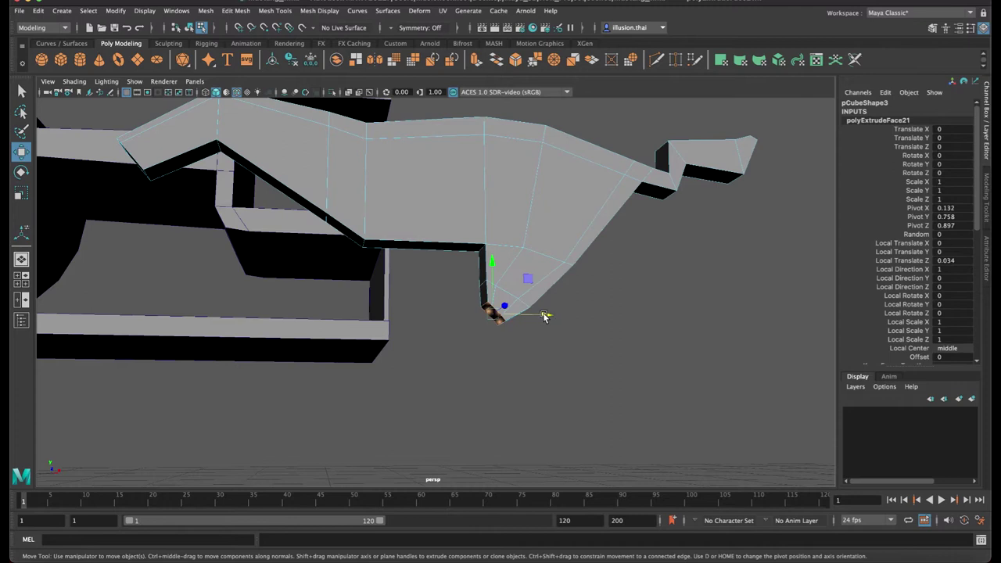
drag(544, 316, 526, 315)
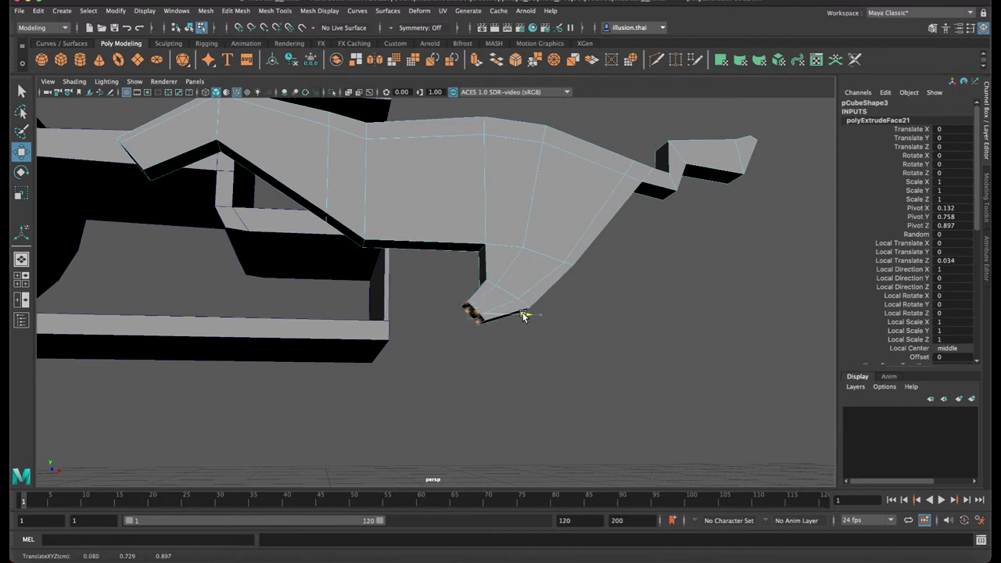
Extrude a final 0.113-deep leg segment outward and move the tip left
key(ctrl+e)
drag(440, 329, 384, 373)
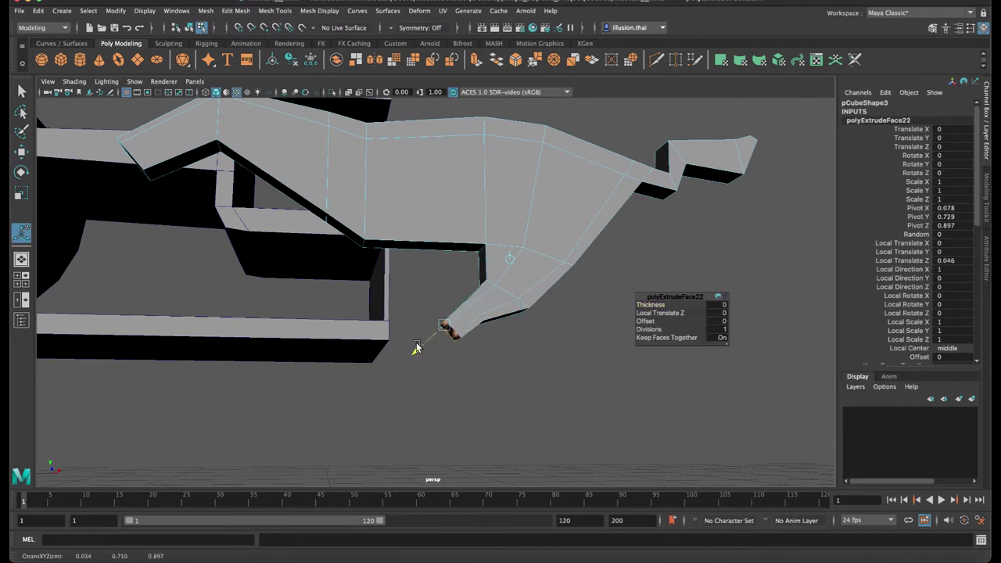
key(w)
mouse_move(479, 358)
mouse_down()
mouse_move(437, 359)
mouse_move(489, 335)
mouse_up()
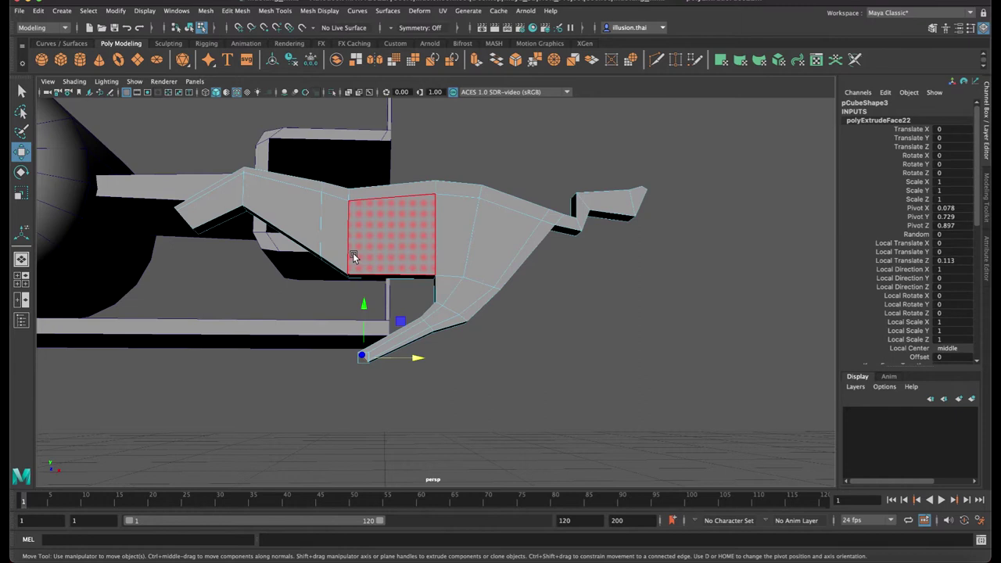
Select the whole horse emblem and scale it in Z to about 0.083 to thicken it
alt+drag(353, 253, 382, 252)
alt+right_drag(382, 252, 483, 271)
right_click(536, 224)
click(573, 212)
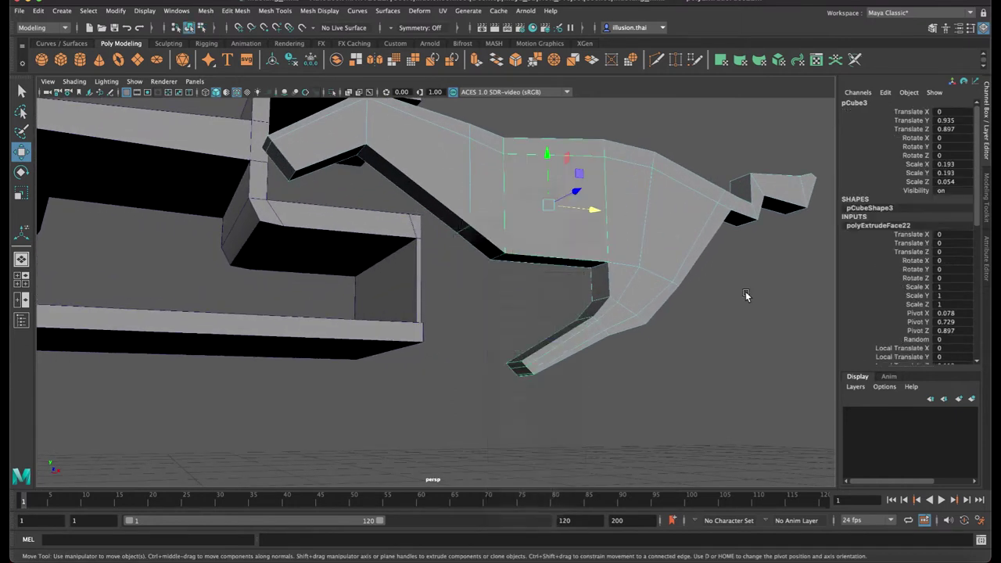
mouse_move(518, 226)
alt+mouse_down()
mouse_move(511, 238)
mouse_move(527, 263)
alt+mouse_up()
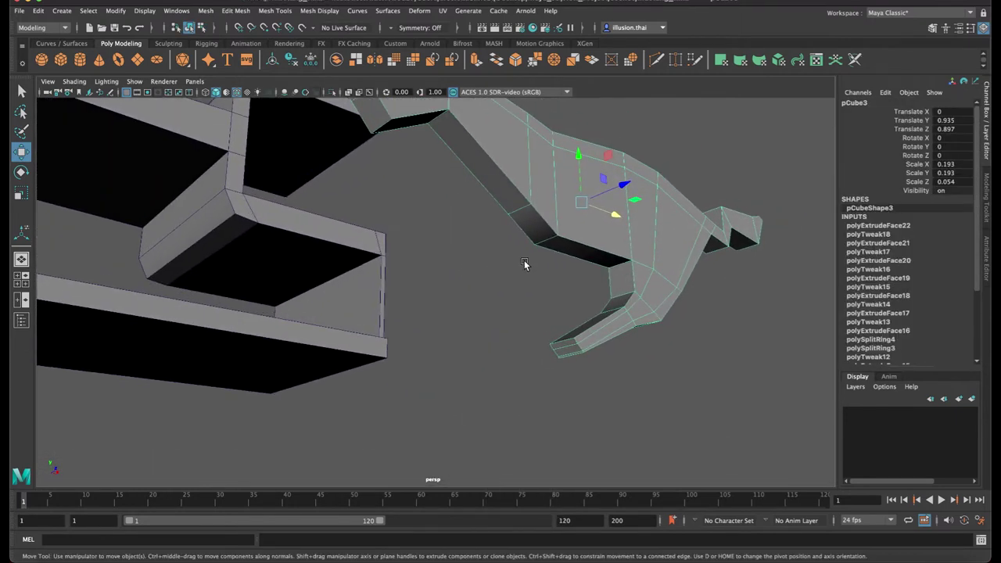
key(r)
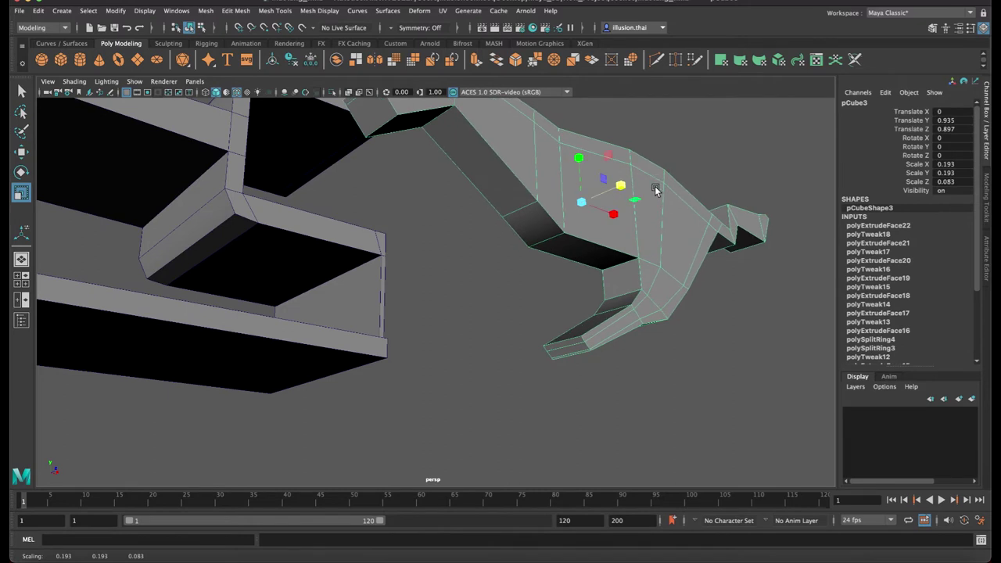
alt+drag(623, 185, 471, 328)
click(472, 328)
Try an edge loop across the horse's body with Insert Edge Loop, then undo it
click(461, 229)
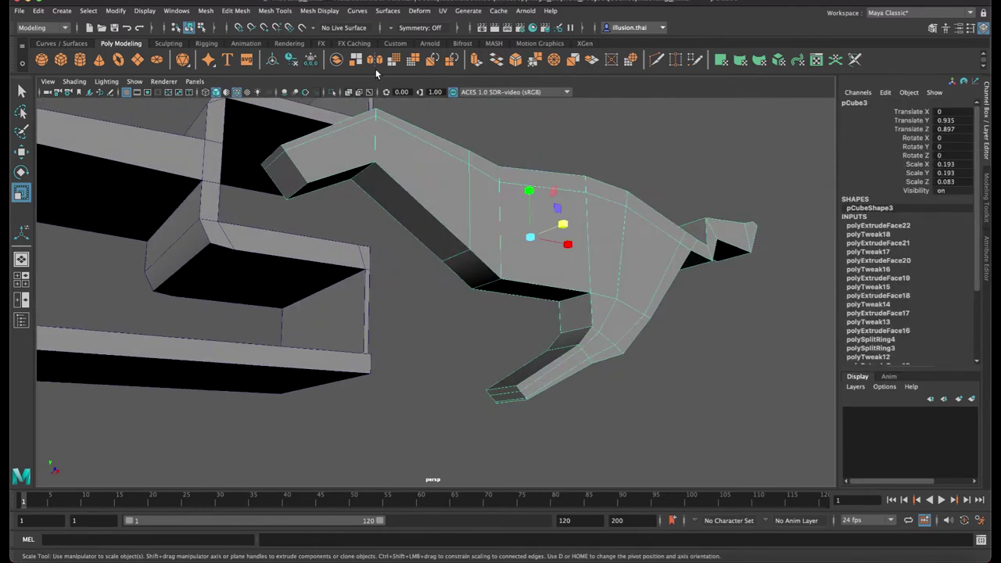
click(275, 10)
click(319, 94)
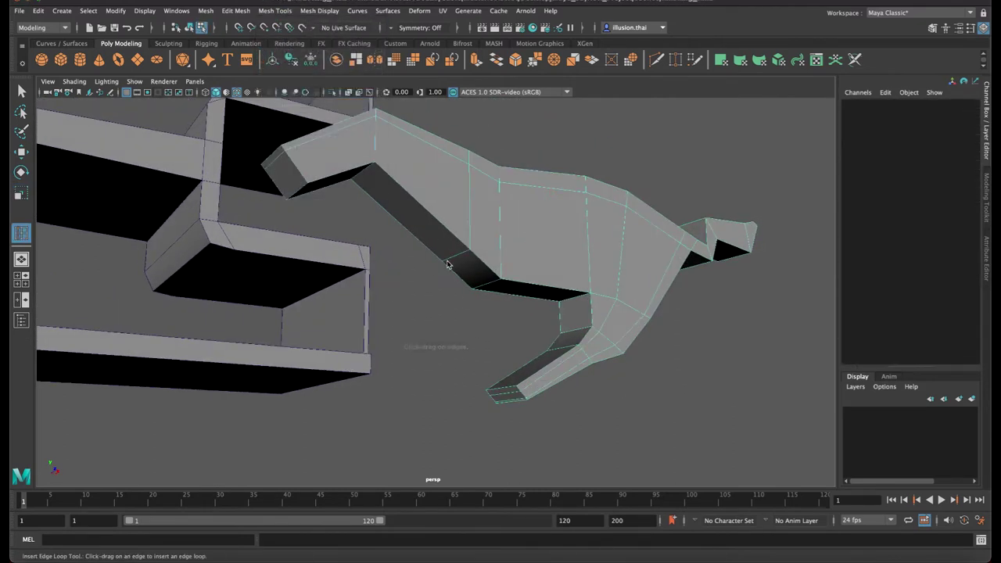
click(454, 261)
key(ctrl+z)
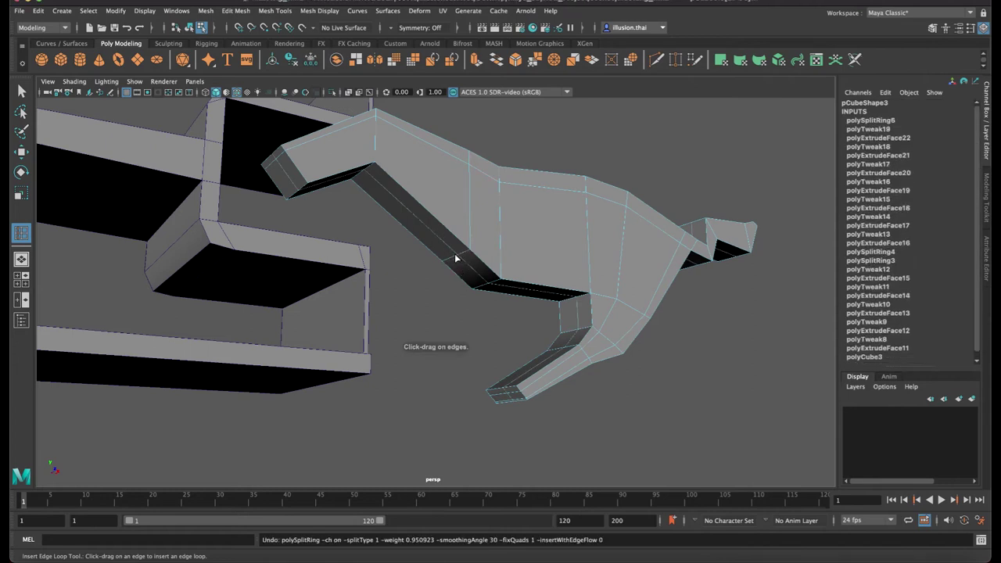
key(ctrl+z)
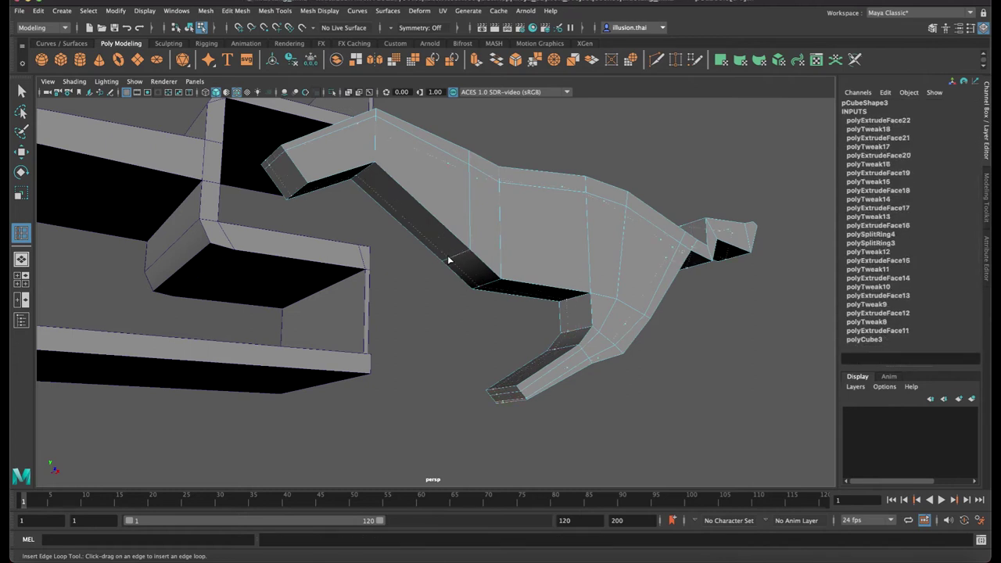
Inspect the horse's side faces, then insert an edge loop across the horse's chest
key(q)
right_drag(500, 259, 496, 282)
click(501, 259)
click(500, 255)
mouse_move(497, 239)
alt+mouse_down()
mouse_move(451, 279)
mouse_move(404, 271)
alt+mouse_up()
click(395, 254)
right_drag(404, 271, 477, 197)
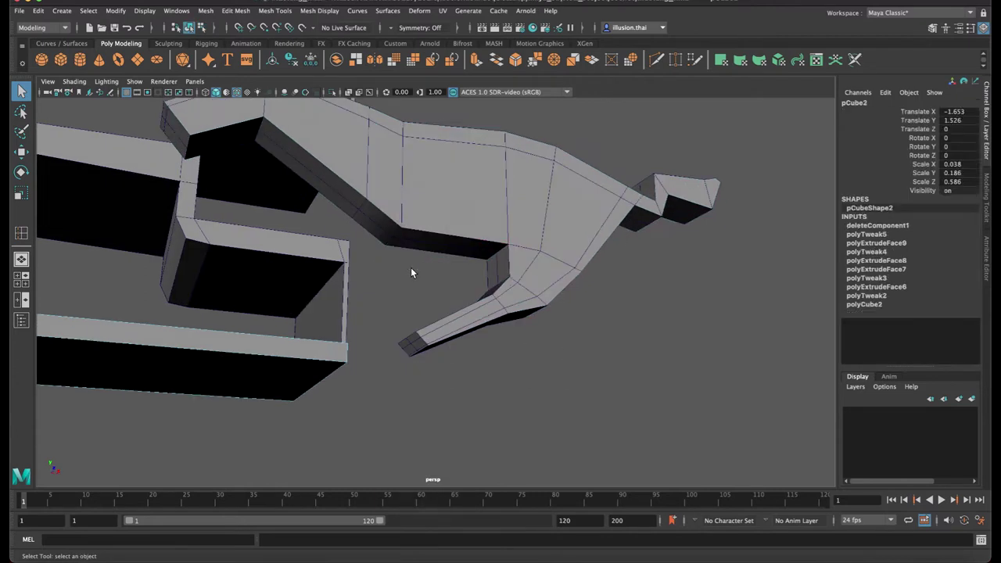
click(236, 11)
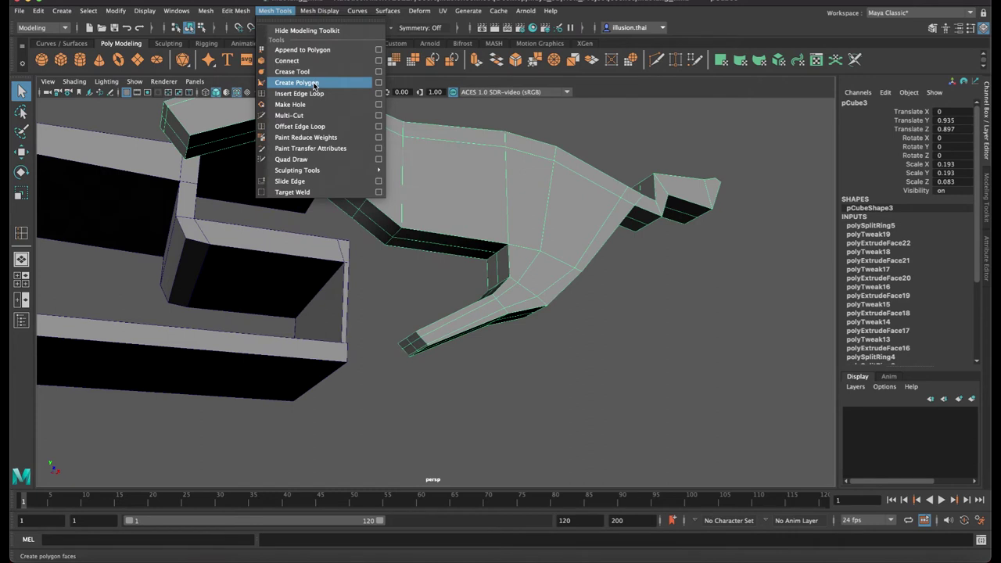
click(301, 93)
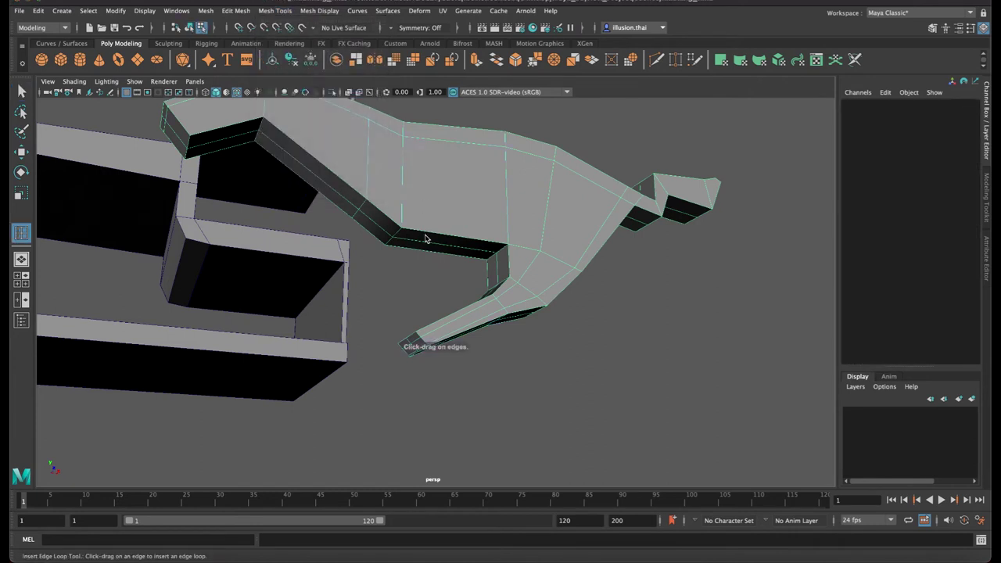
click(425, 234)
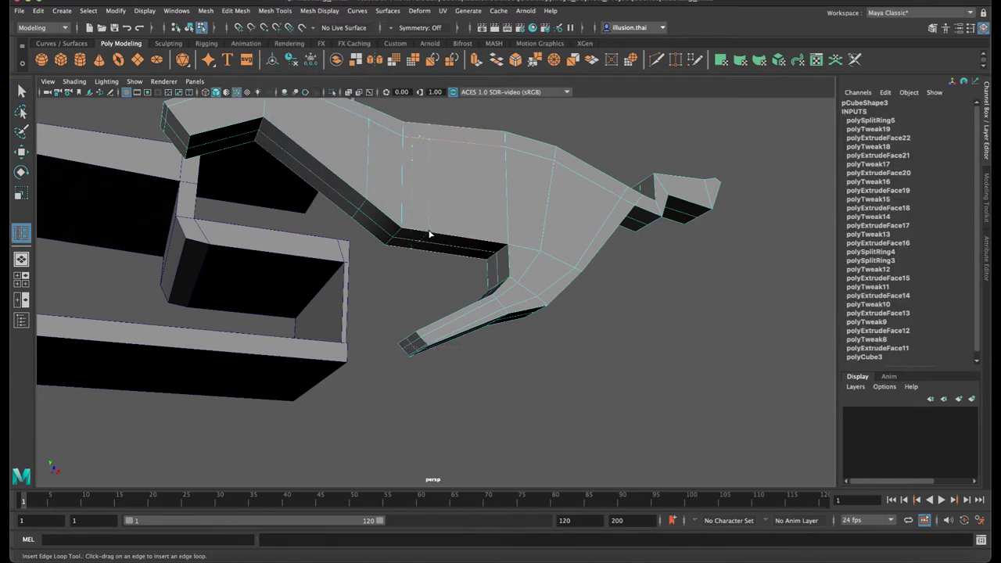
Add a second edge loop along the body and reselect the horse from below
click(438, 235)
key(q)
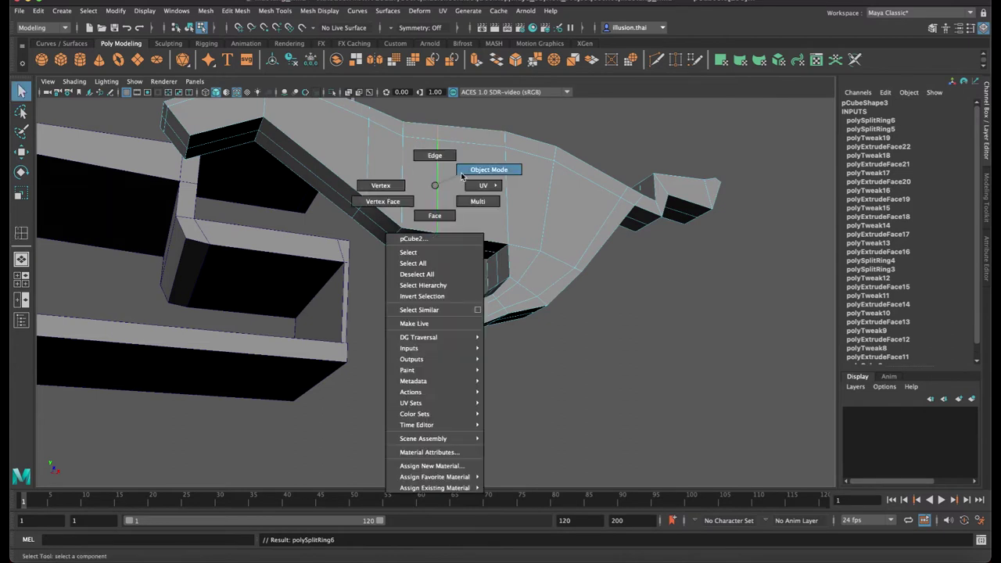
right_drag(435, 190, 485, 167)
right_drag(433, 217, 387, 225)
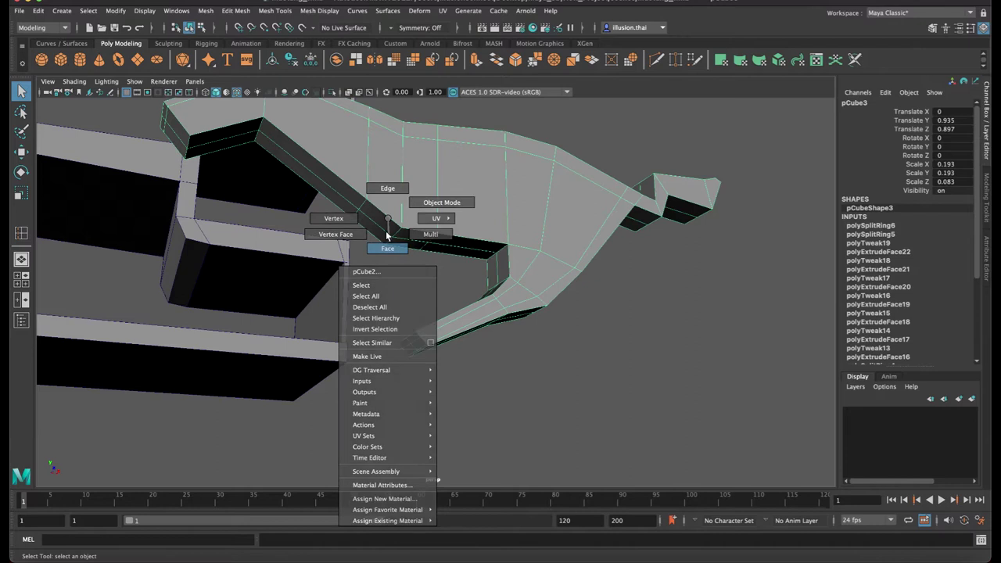
mouse_move(387, 225)
alt+mouse_down()
mouse_move(402, 216)
mouse_move(473, 254)
alt+mouse_up()
click(479, 257)
click(485, 224)
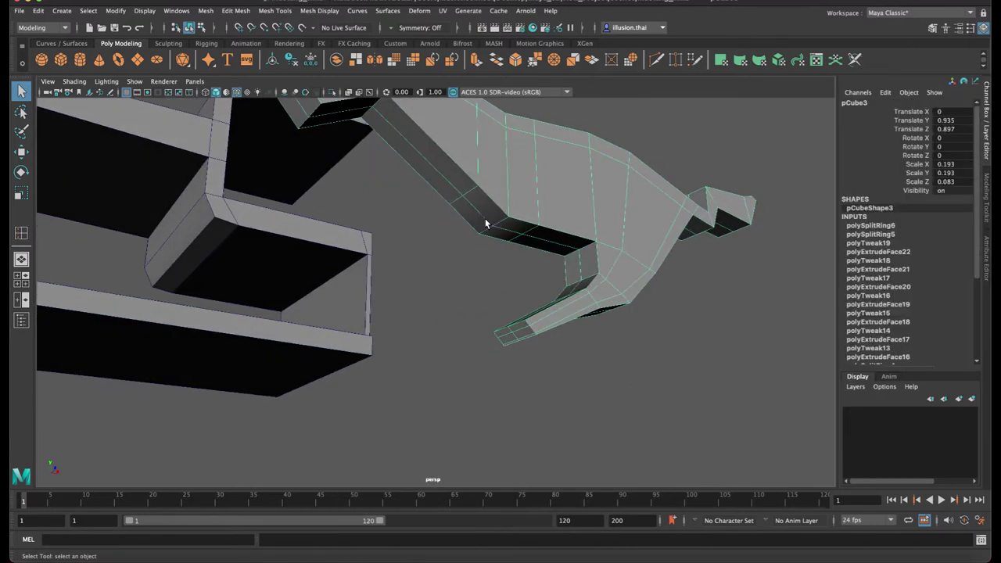
Extrude the selected underside faces, then flatten and narrow them
key(F8)
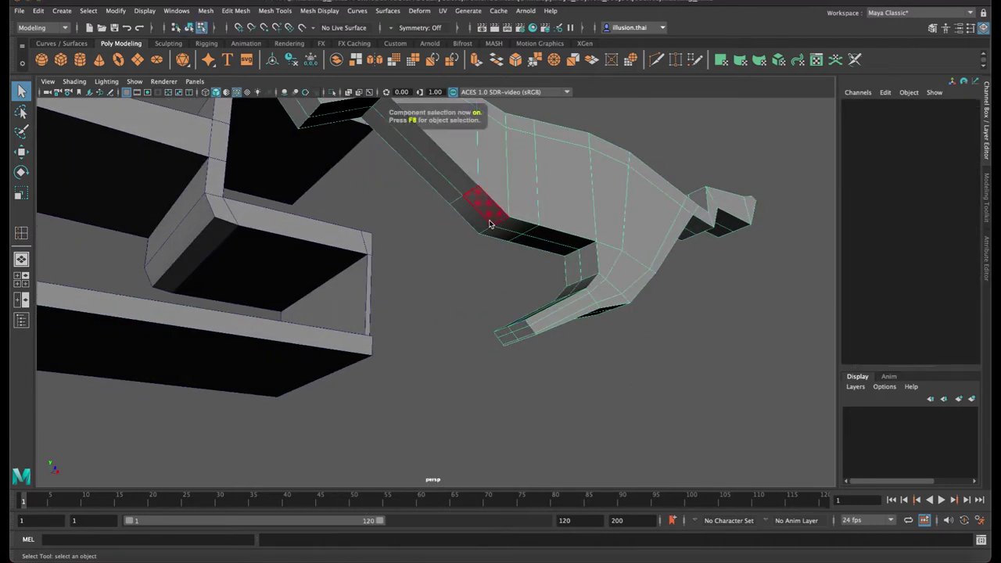
click(491, 226)
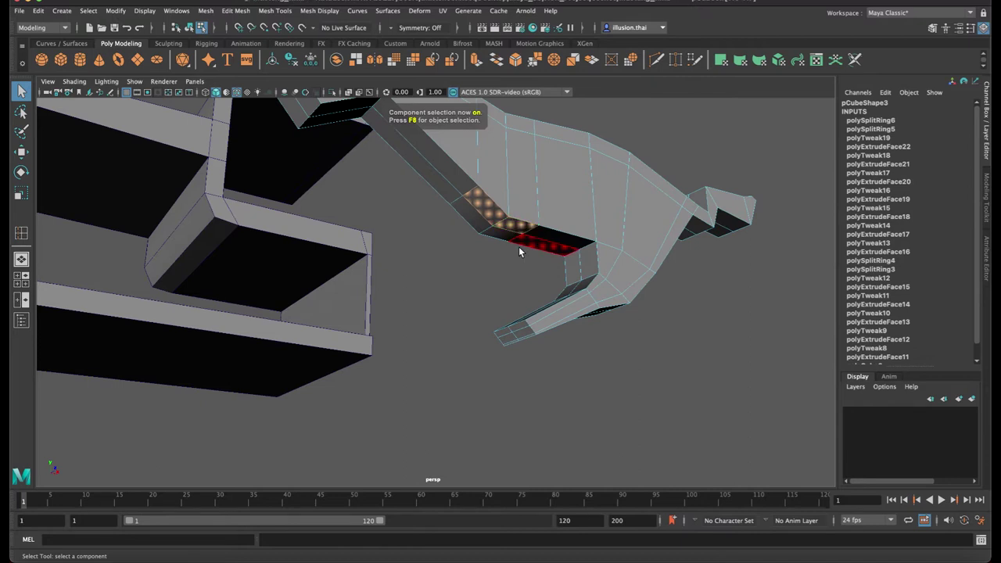
alt+drag(510, 248, 509, 250)
key(ctrl+e)
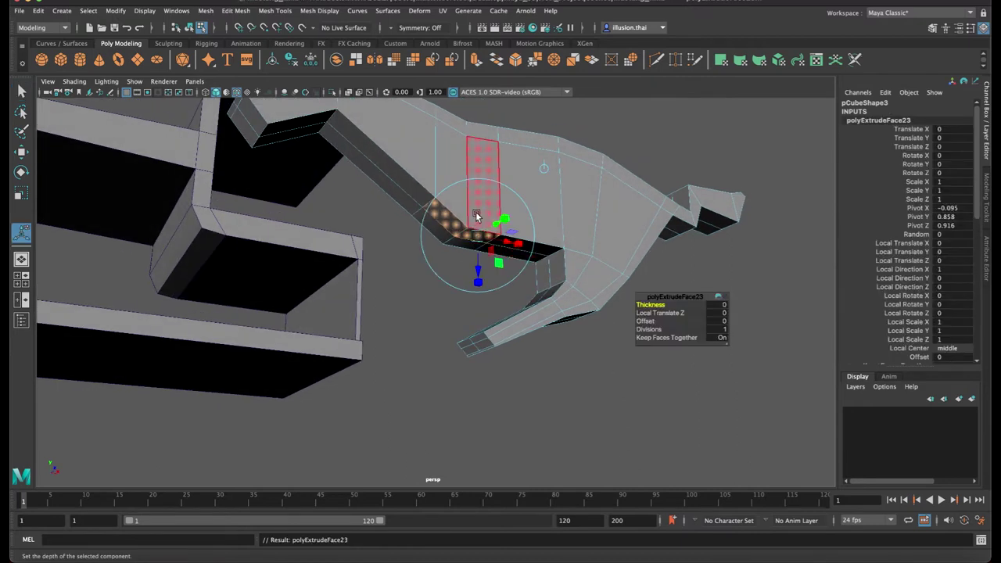
key(r)
drag(465, 202, 464, 263)
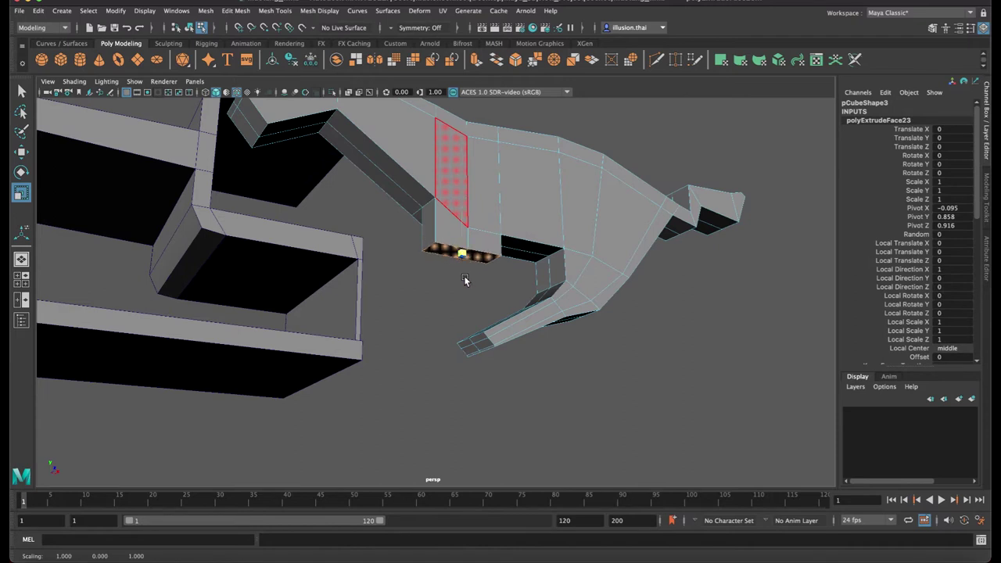
key(e)
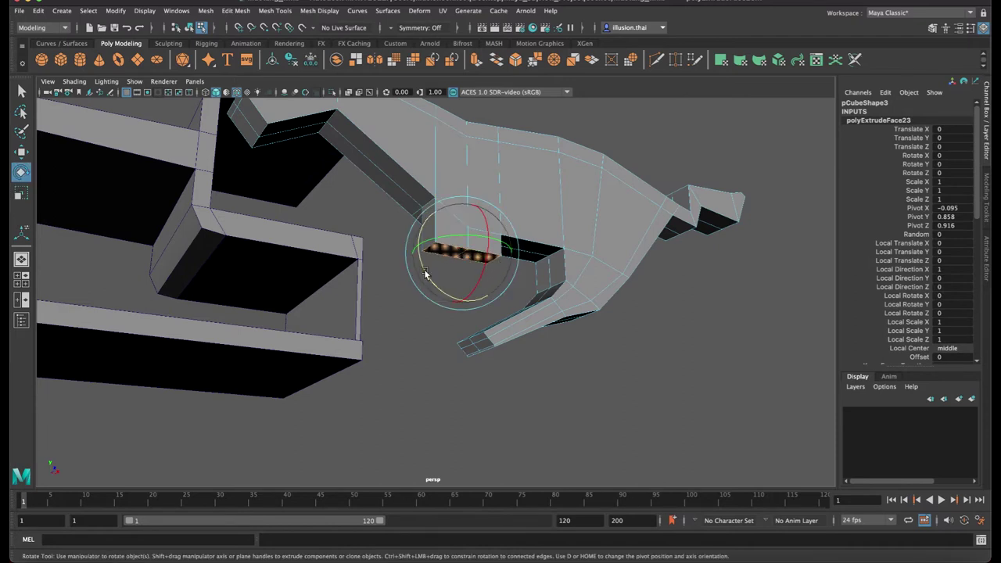
key(r)
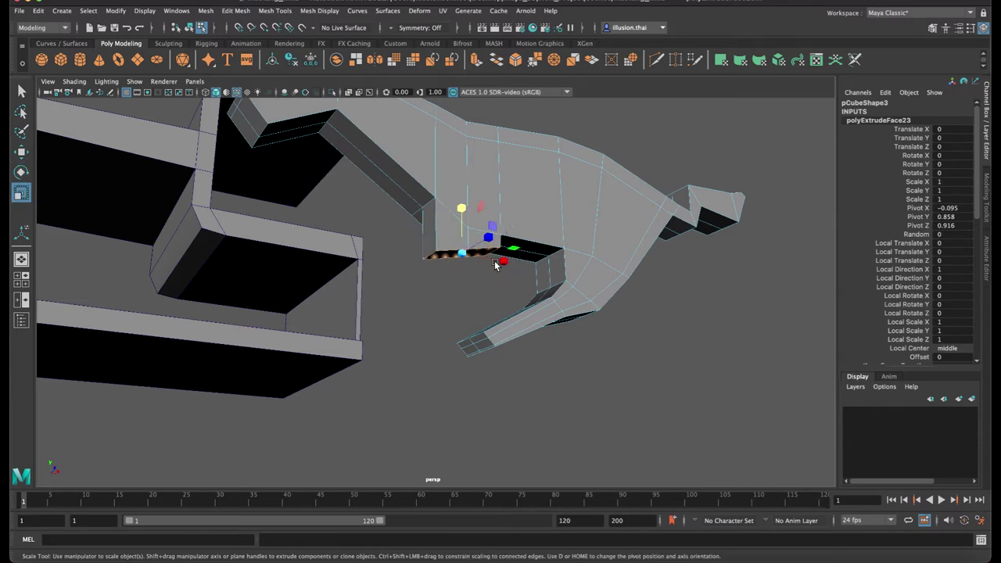
mouse_move(514, 254)
mouse_down()
mouse_move(491, 262)
mouse_move(520, 268)
mouse_up()
Extrude again and push it 0.0678 down from the belly, narrowing its end to 0.184
key(w)
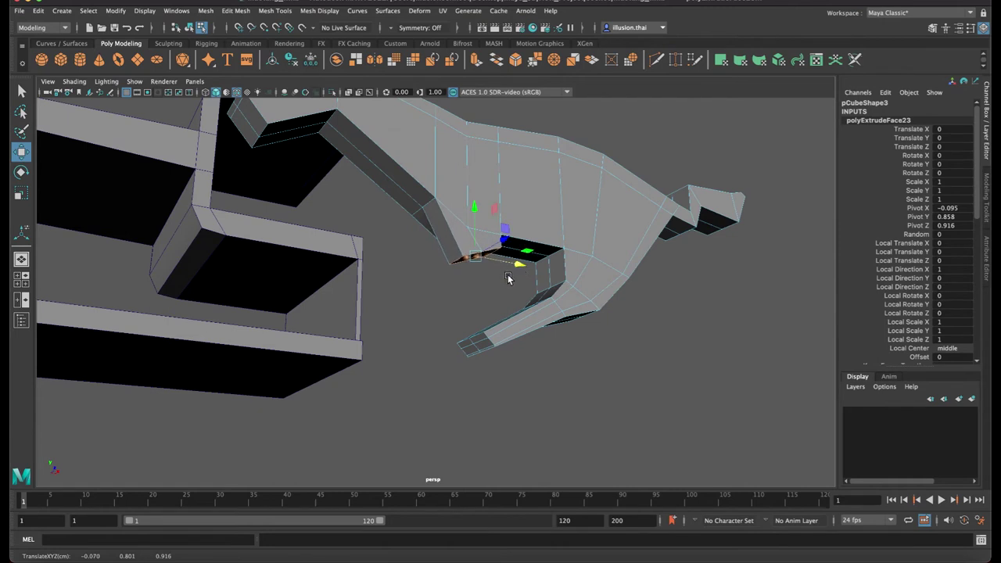
key(ctrl+e)
mouse_move(509, 282)
mouse_down()
mouse_move(536, 283)
mouse_move(511, 290)
mouse_up()
mouse_move(395, 301)
mouse_down()
mouse_move(403, 311)
mouse_move(321, 314)
mouse_up()
key(ctrl+z)
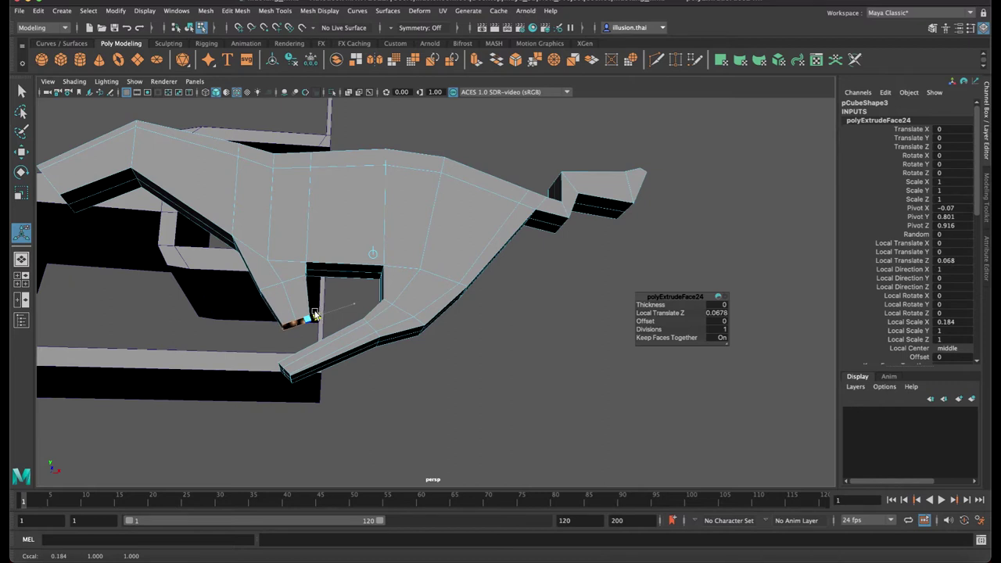
Move the leg's end face down and left, then extrude it to lengthen the leg
key(w)
alt+drag(312, 314, 384, 290)
mouse_move(559, 385)
mouse_down()
mouse_move(491, 319)
mouse_move(475, 320)
mouse_up()
key(e)
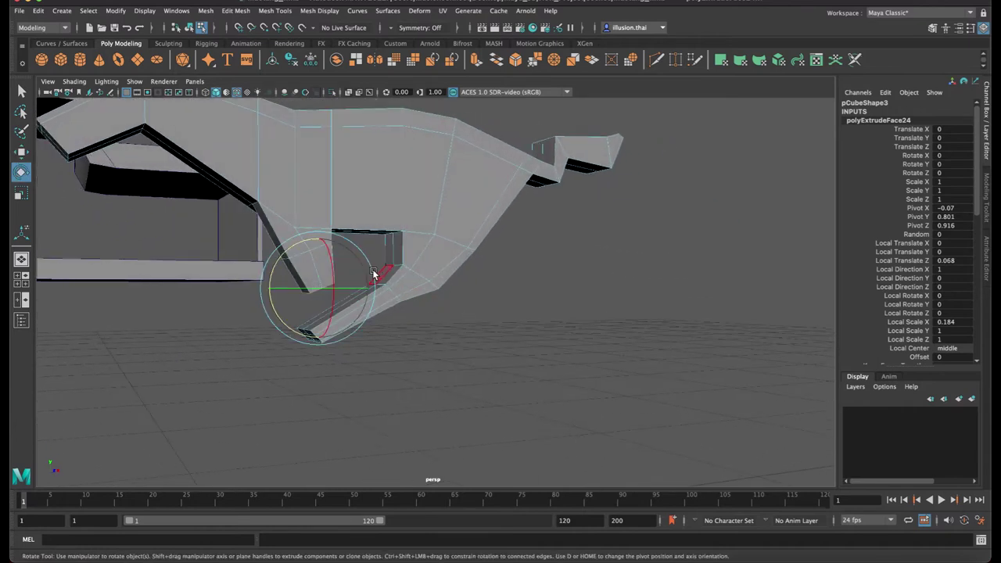
key(w)
drag(391, 286, 381, 289)
key(ctrl+e)
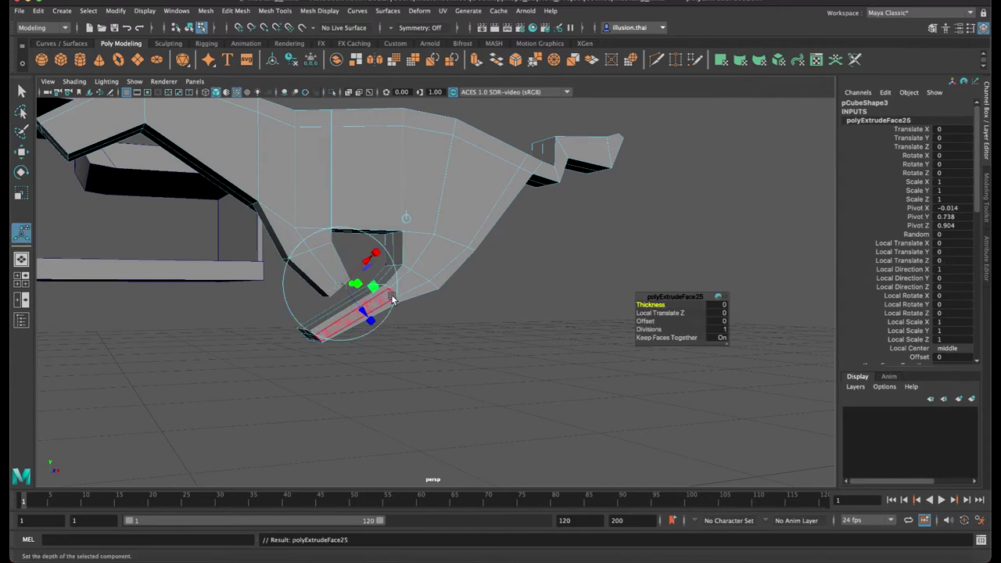
mouse_move(395, 334)
mouse_down()
mouse_move(409, 342)
mouse_move(384, 331)
mouse_move(355, 336)
mouse_move(346, 368)
mouse_up()
alt+drag(336, 316, 440, 275)
Extrude another leg face, pull it down along the leg and narrow the strip
click(573, 200)
key(q)
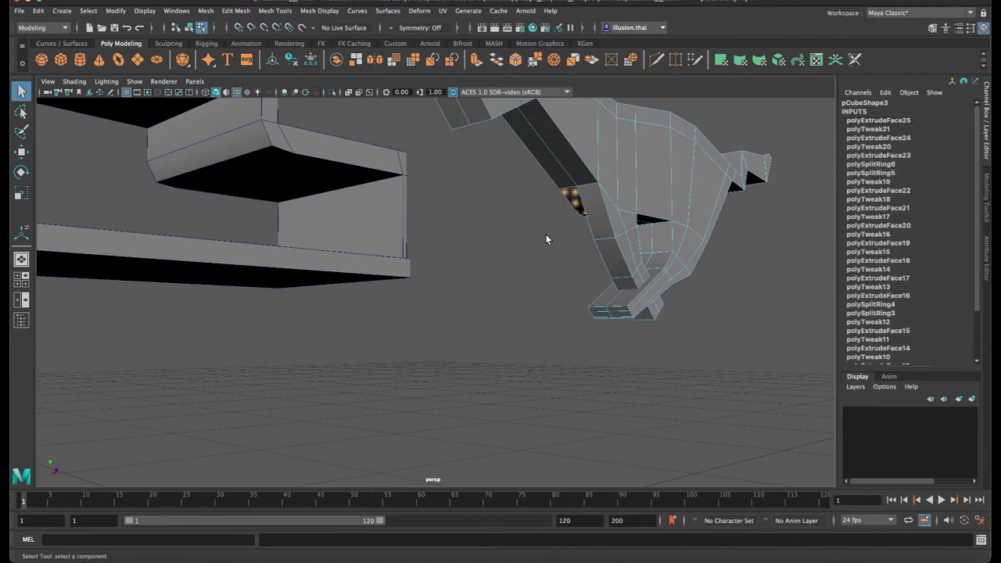
scroll(546, 239, up, 2)
scroll(556, 257, up, 2)
alt+drag(523, 237, 530, 227)
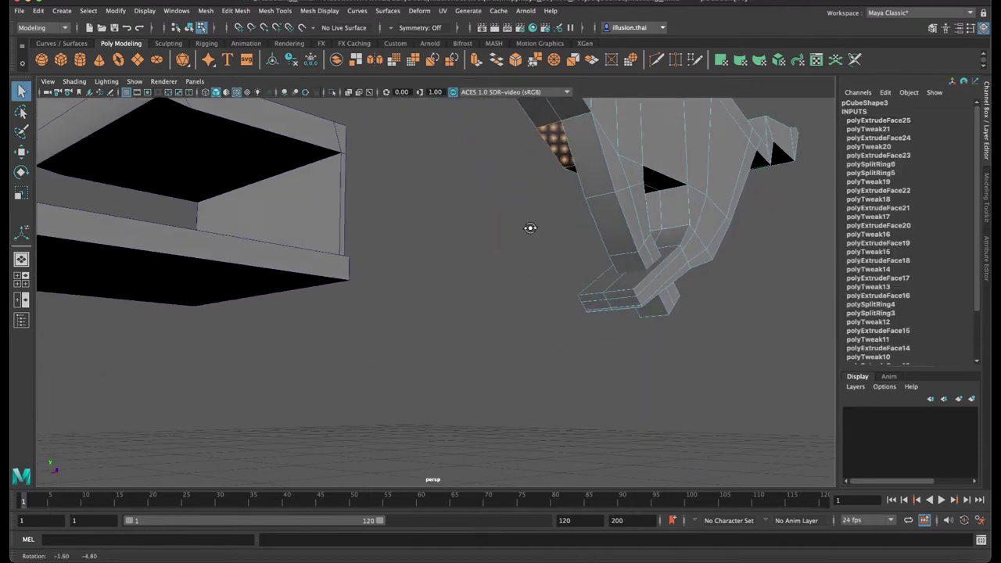
alt+drag(573, 176, 539, 219)
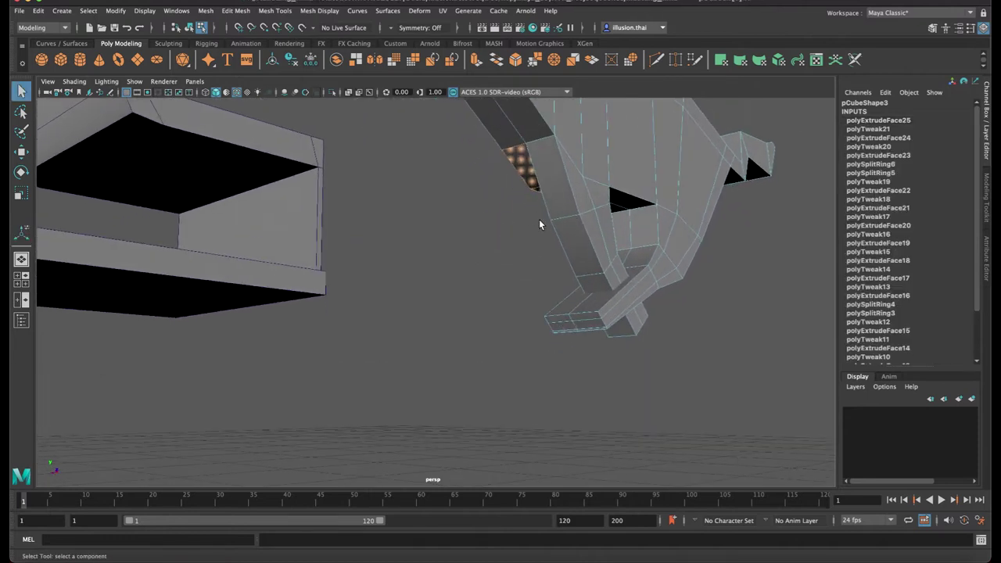
key(ctrl+e)
mouse_move(582, 193)
mouse_down()
mouse_move(558, 206)
mouse_move(548, 265)
mouse_move(544, 238)
mouse_move(495, 258)
mouse_up()
drag(344, 327, 342, 294)
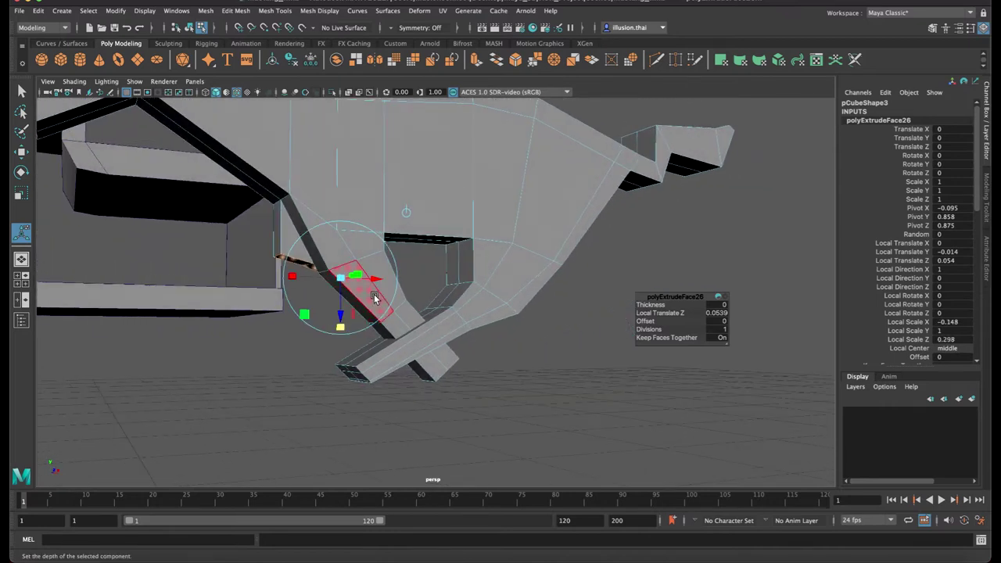
key(w)
key(r)
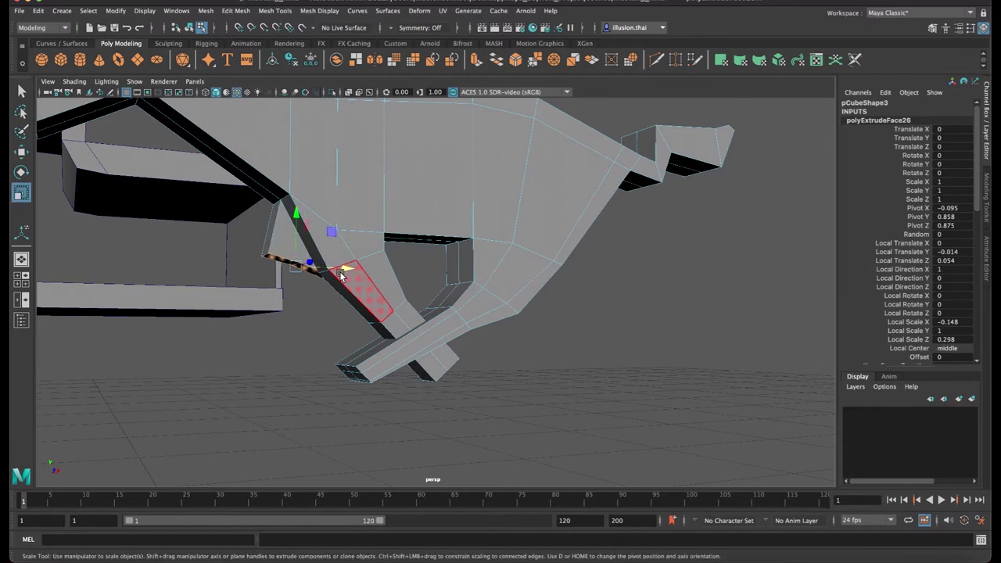
drag(345, 270, 326, 270)
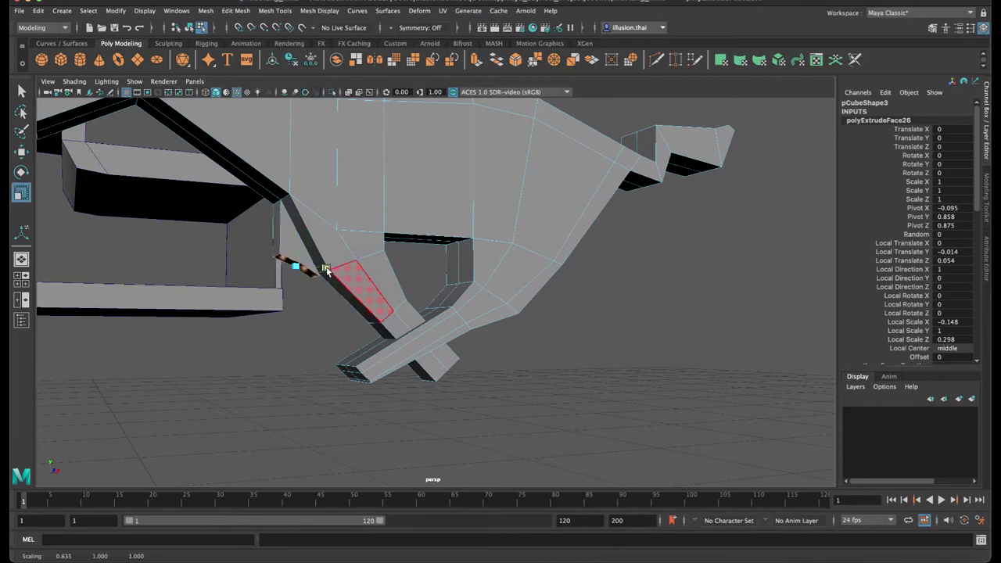
Shift the narrow strip face and adjust a face lower on the leg
click(305, 232)
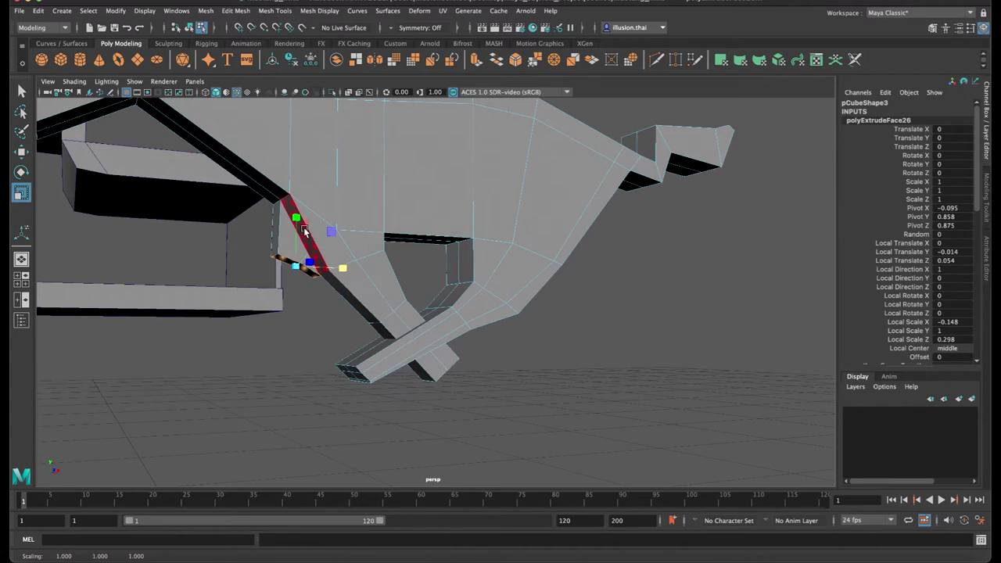
key(w)
drag(305, 231, 293, 222)
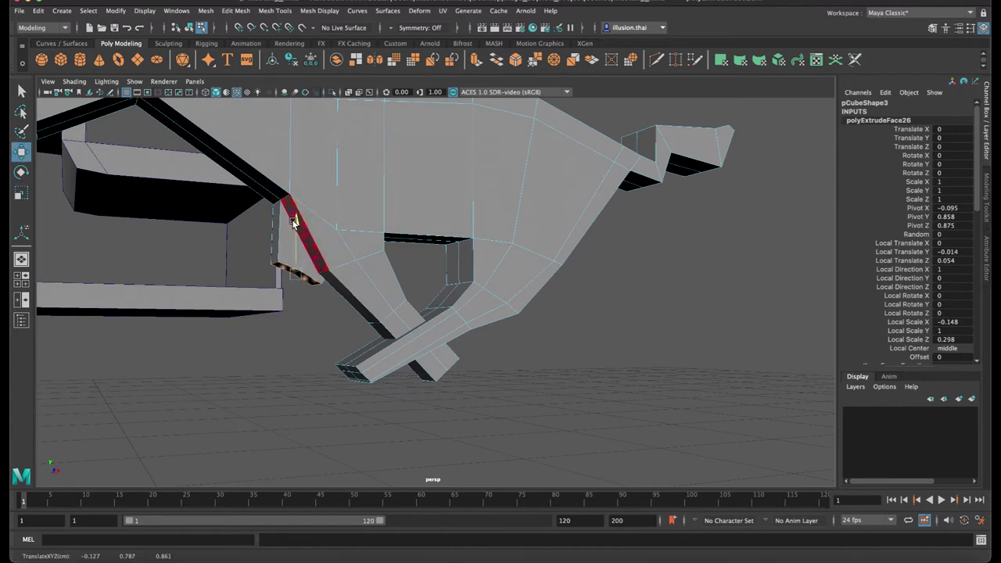
key(r)
click(348, 283)
key(w)
drag(348, 283, 337, 278)
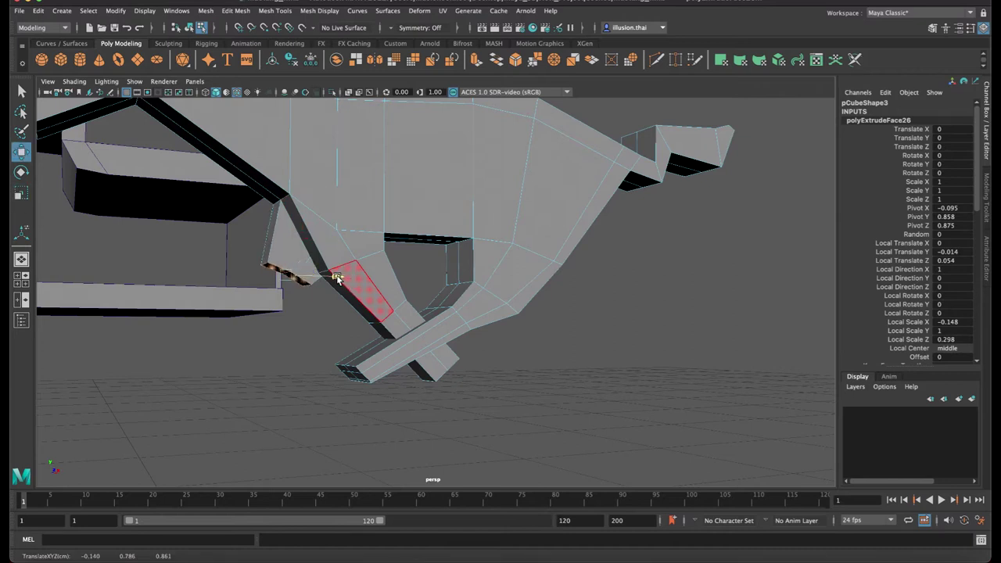
Extrude the lower leg face and nudge the triangular face above it downward
key(ctrl+e)
key(w)
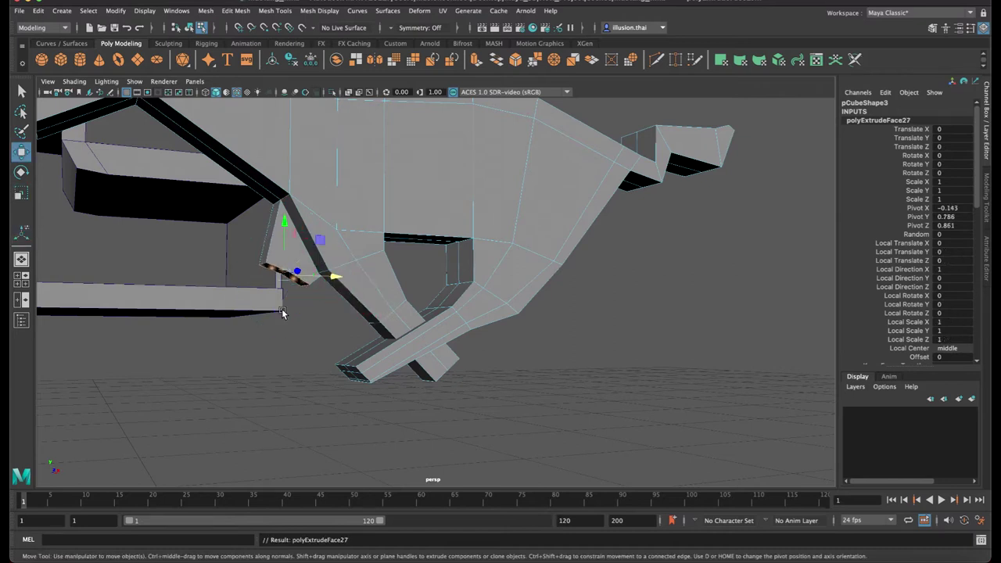
click(283, 250)
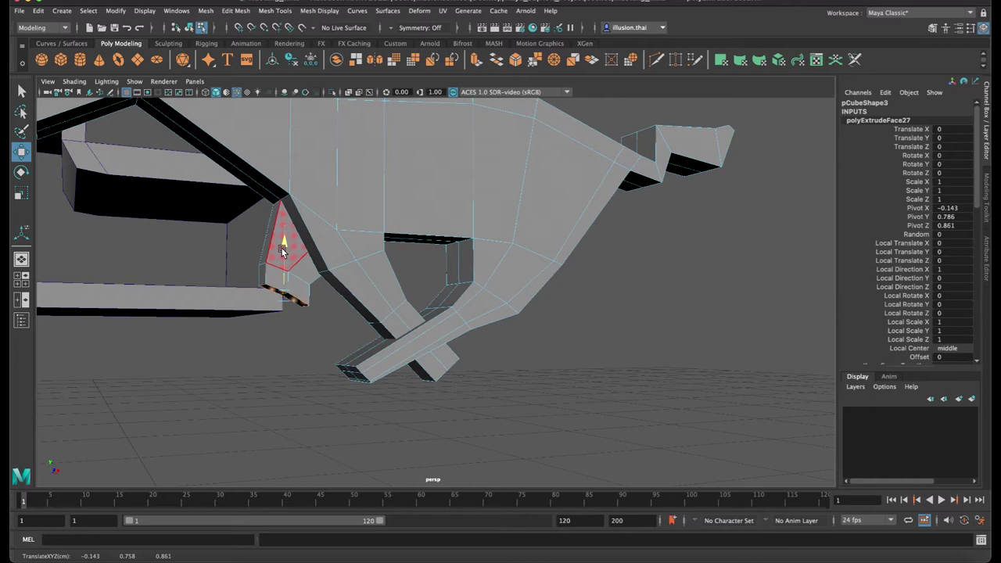
drag(282, 250, 283, 259)
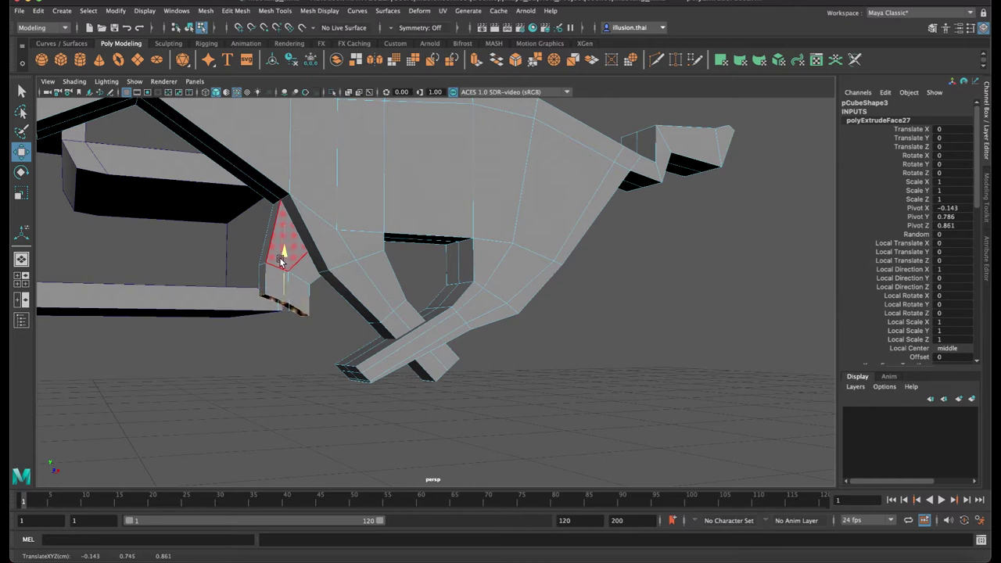
Extrude a lower-leg face 0.144 out along the leg, squashed to 0.723 in Y
right_drag(260, 291, 269, 247)
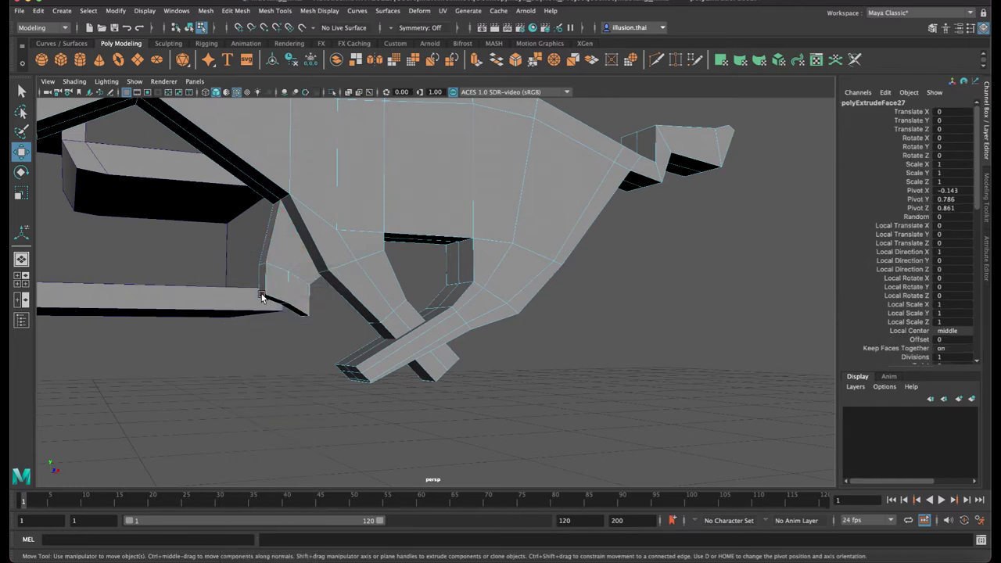
click(262, 297)
click(263, 247)
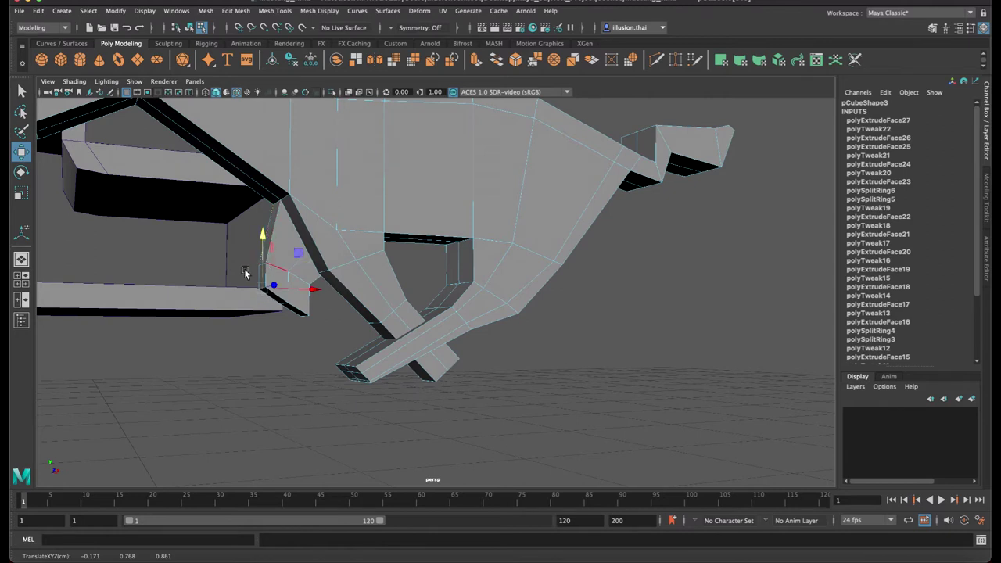
alt+drag(251, 270, 250, 277)
right_drag(222, 288, 226, 305)
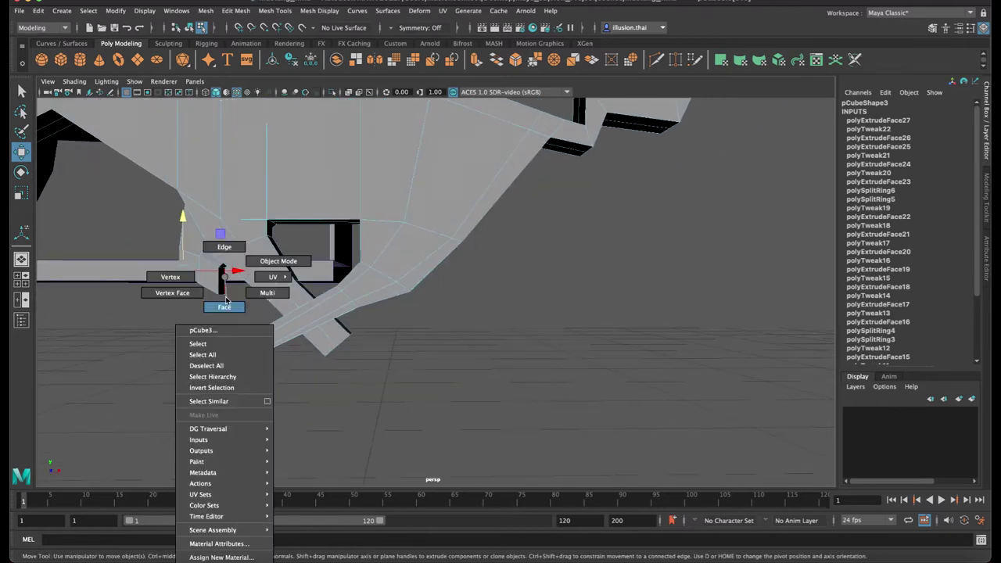
click(228, 304)
key(ctrl+e)
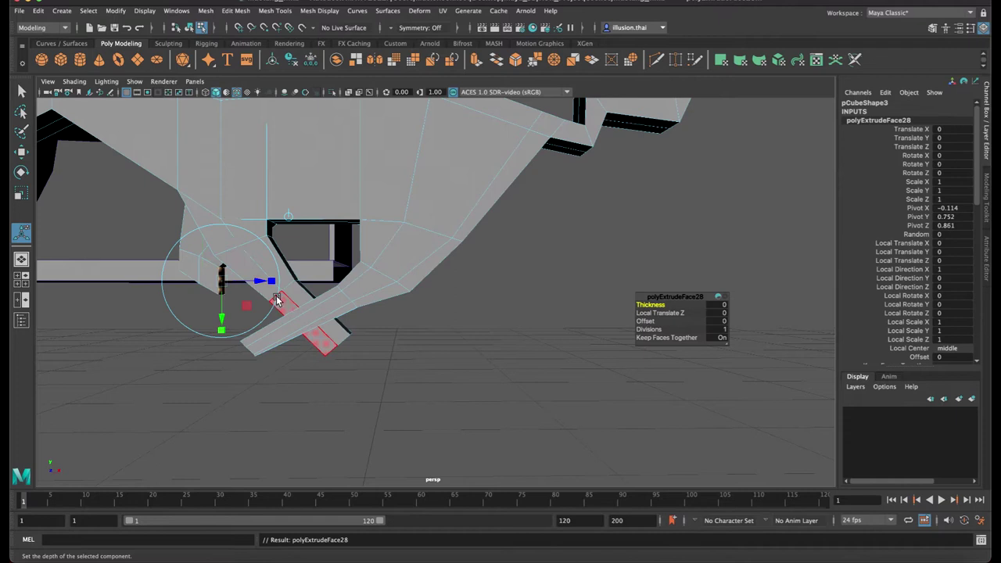
drag(264, 283, 356, 288)
drag(314, 317, 320, 222)
key(w)
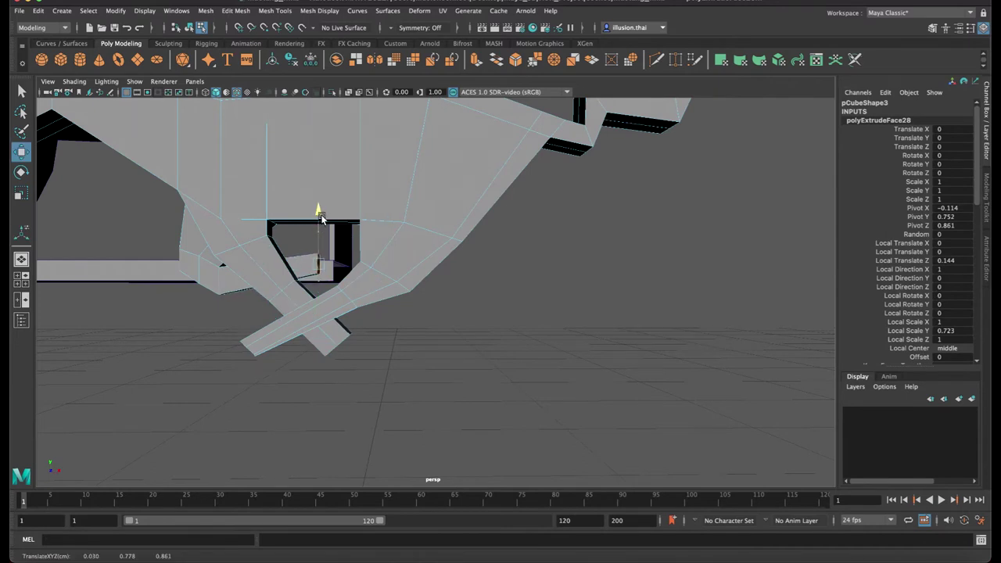
mouse_move(319, 215)
alt+mouse_down()
mouse_move(308, 239)
mouse_move(368, 287)
alt+mouse_up()
Insert five vertical edge loops (polySplitRing7–11) across the horse's neck and front body
scroll(418, 301, up, 1)
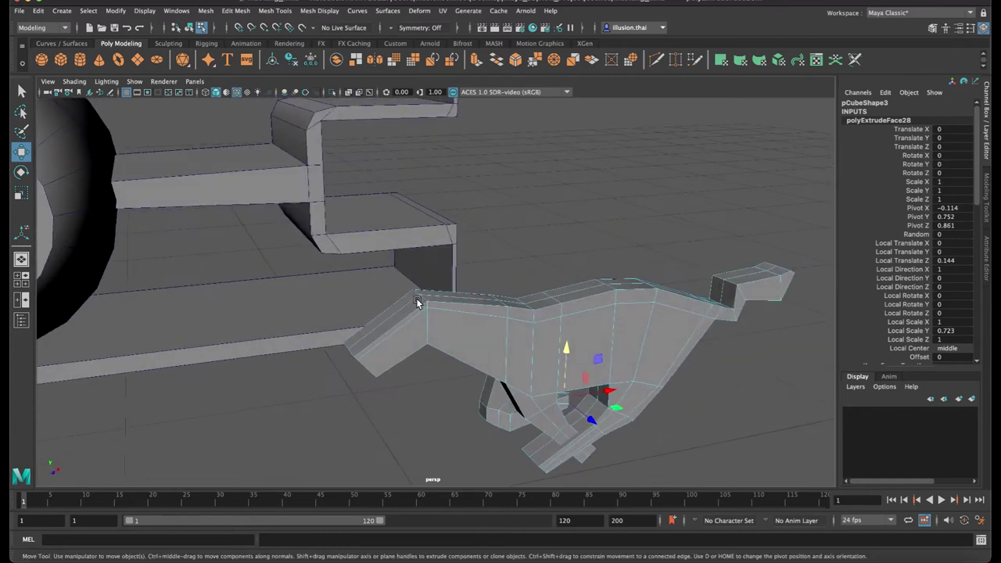
scroll(442, 316, up, 1)
scroll(376, 305, up, 1)
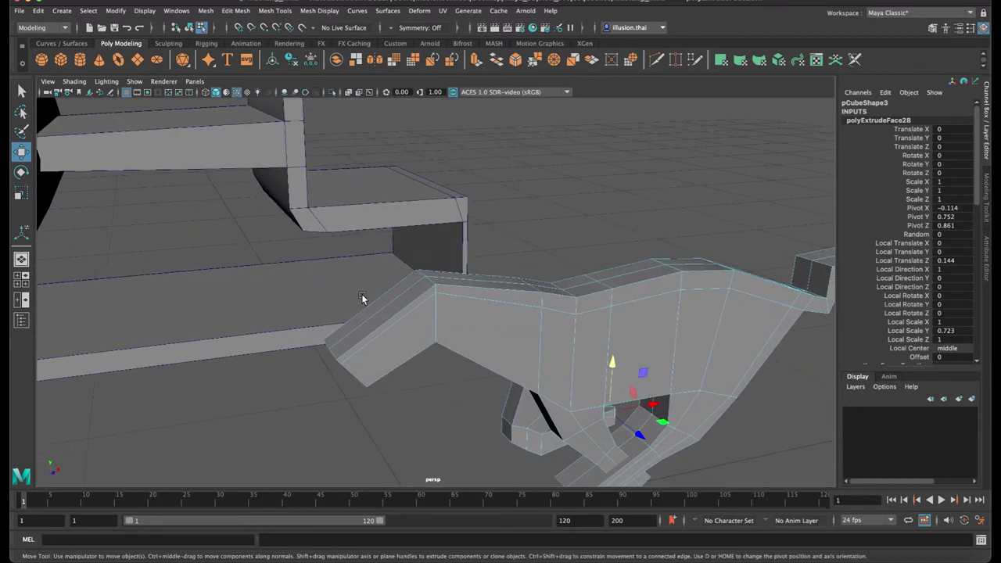
scroll(420, 304, up, 1)
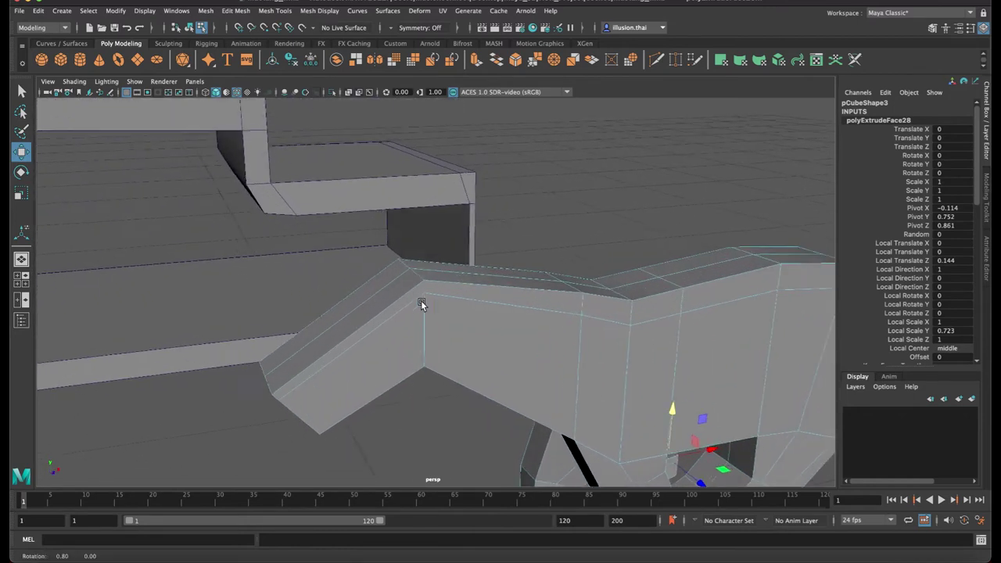
scroll(395, 305, up, 1)
scroll(368, 273, up, 1)
right_drag(392, 271, 430, 266)
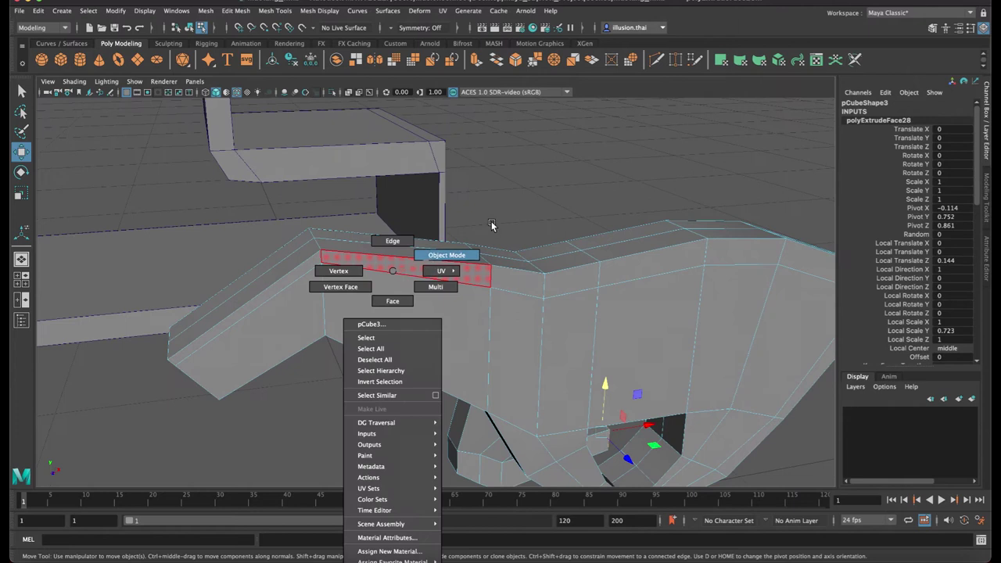
right_drag(491, 226, 458, 277)
click(275, 11)
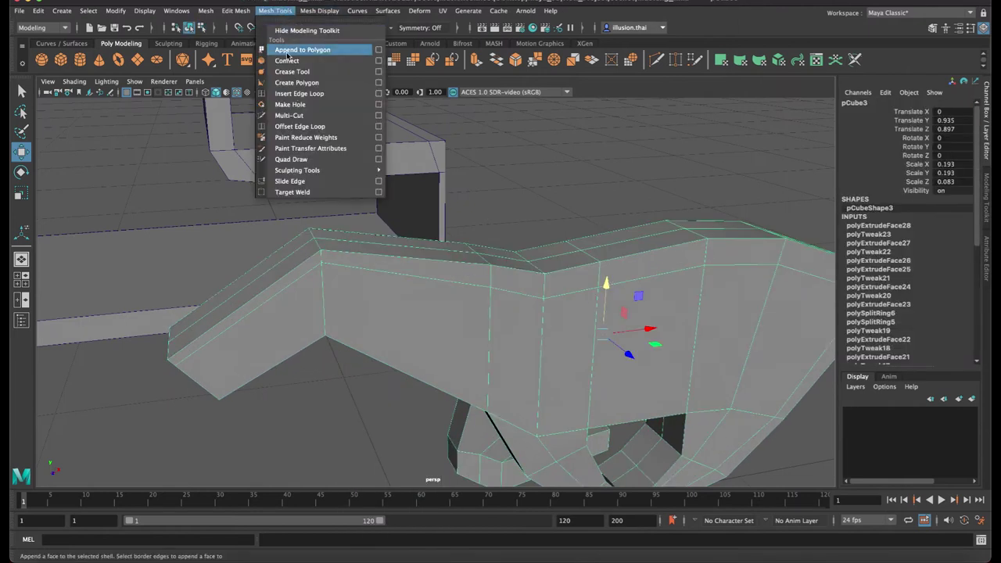
click(327, 93)
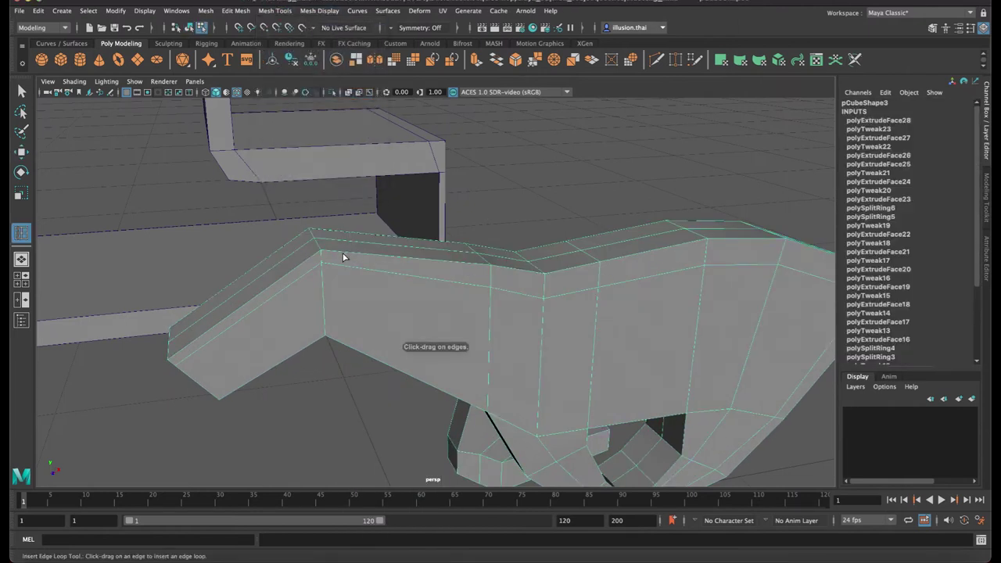
click(352, 256)
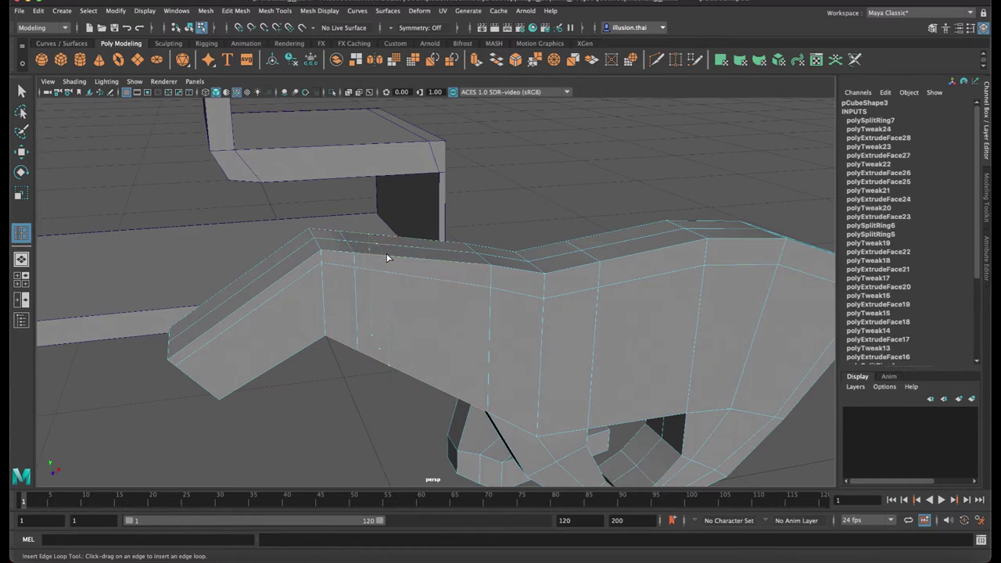
click(389, 256)
click(420, 262)
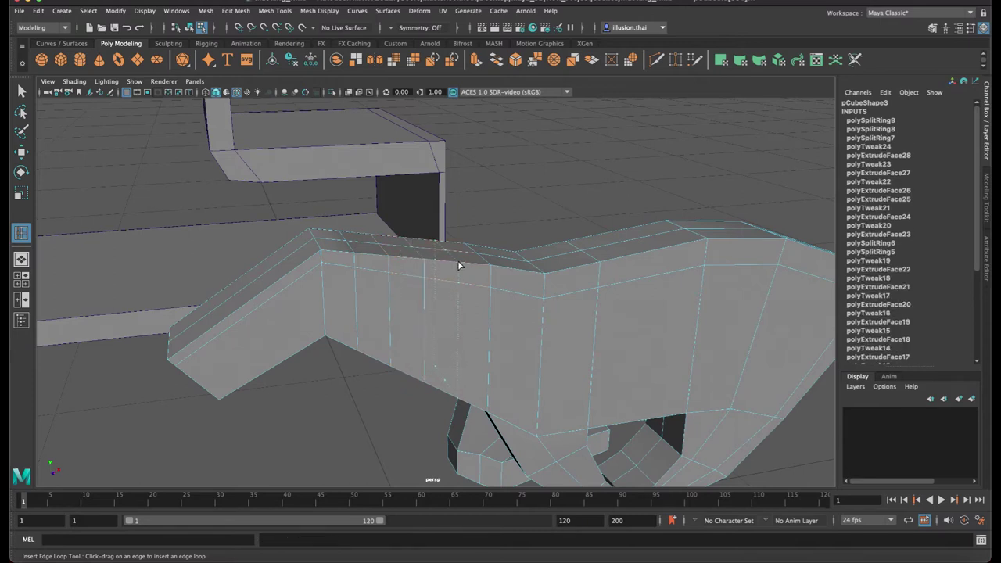
click(458, 261)
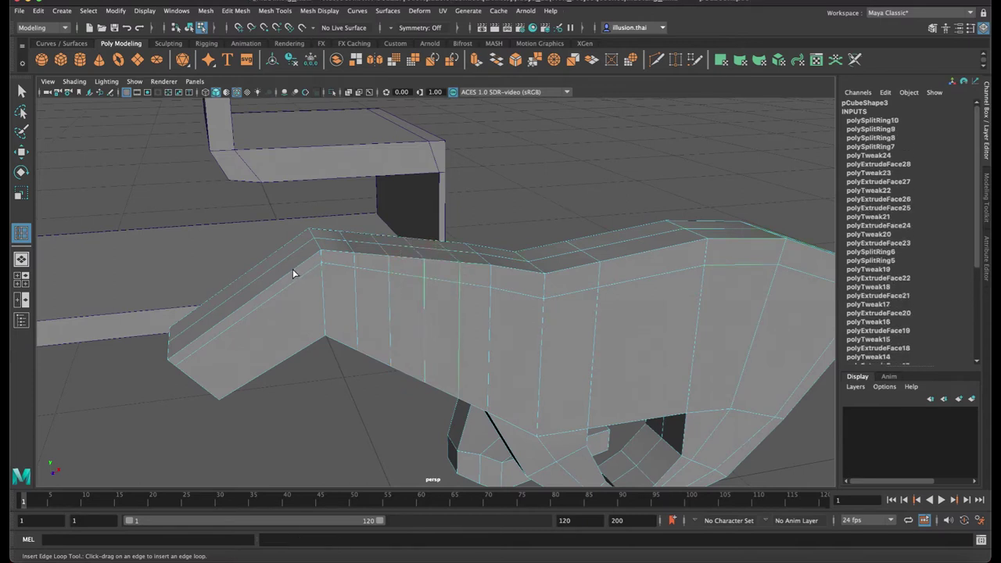
click(291, 273)
key(q)
right_drag(305, 258, 306, 283)
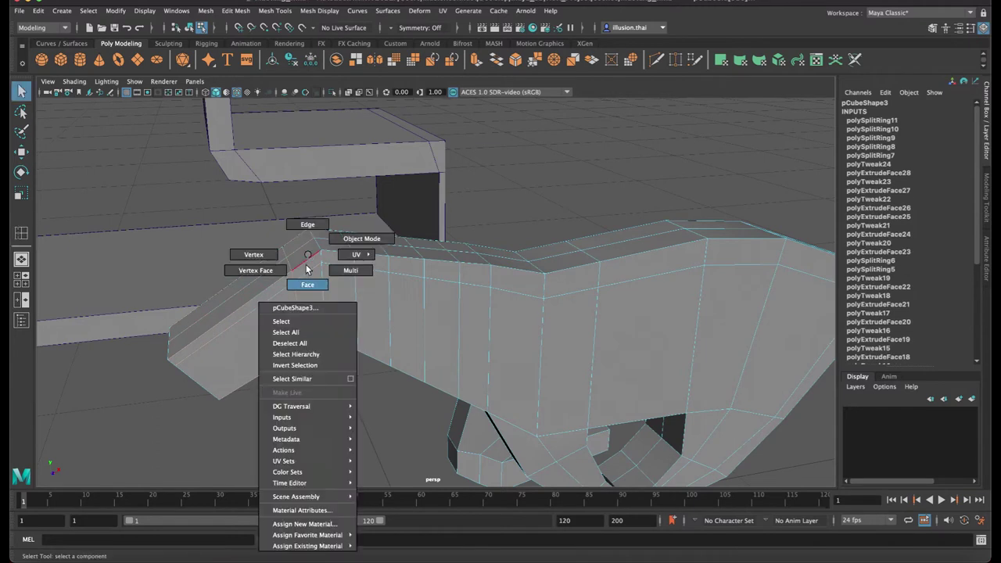
Extrude a small neck-top face twice, narrowing and raising it into an upright spike
click(308, 252)
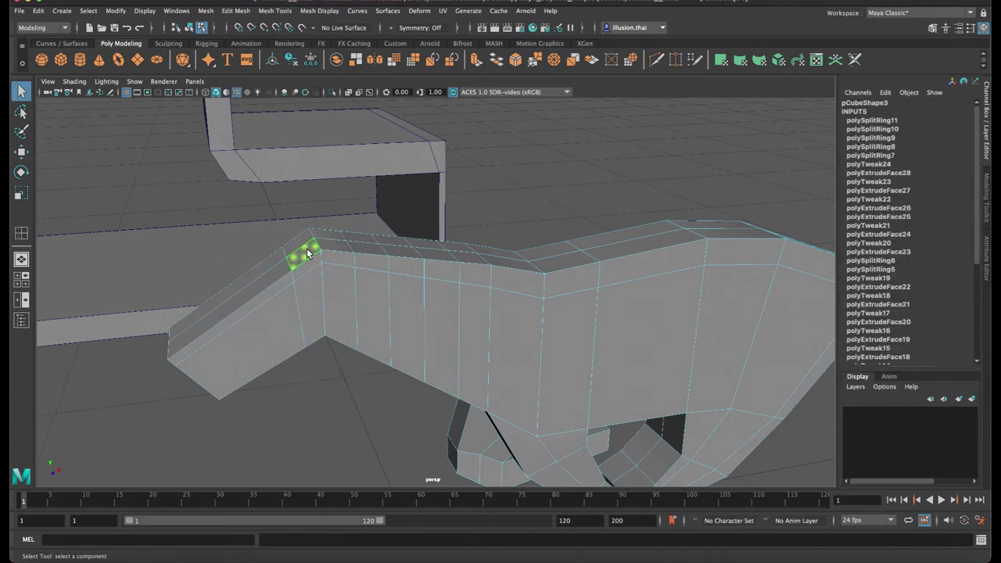
key(ctrl+e)
mouse_move(344, 228)
mouse_down()
mouse_move(316, 244)
mouse_move(373, 233)
mouse_up()
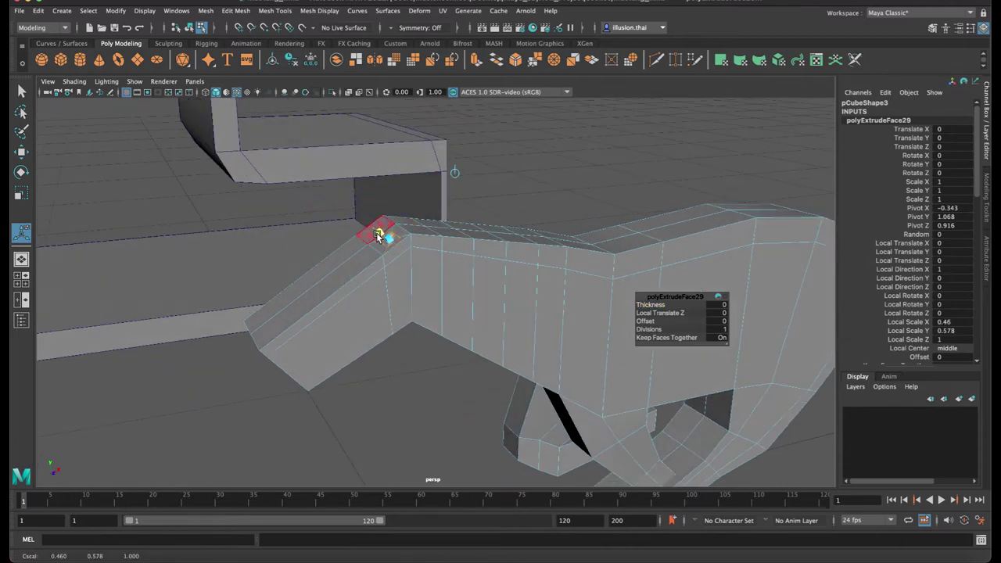
mouse_move(371, 209)
mouse_down()
mouse_move(352, 197)
mouse_move(409, 177)
mouse_up()
key(ctrl+e)
key(r)
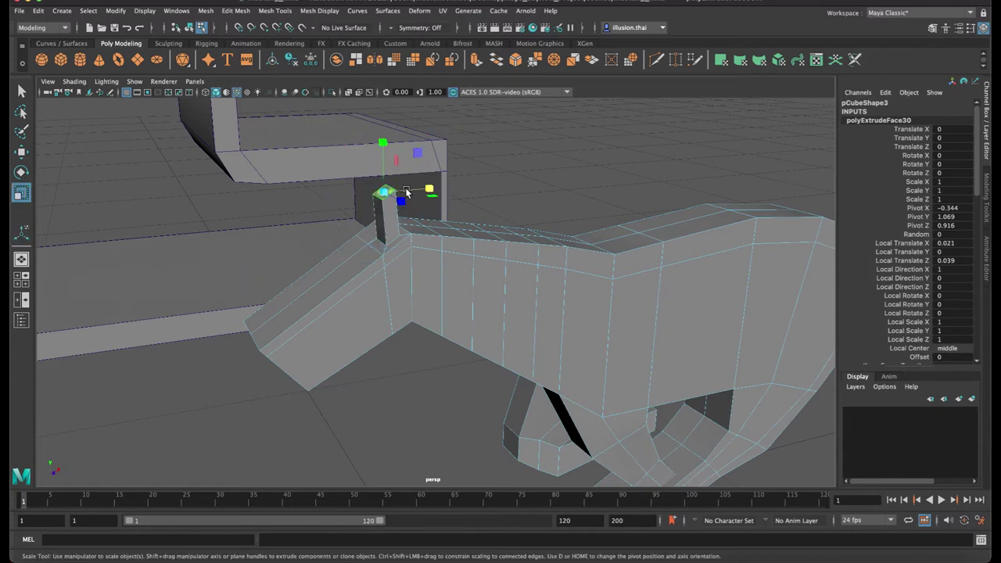
Select faces along the neck's top ridge
alt+drag(402, 205, 388, 226)
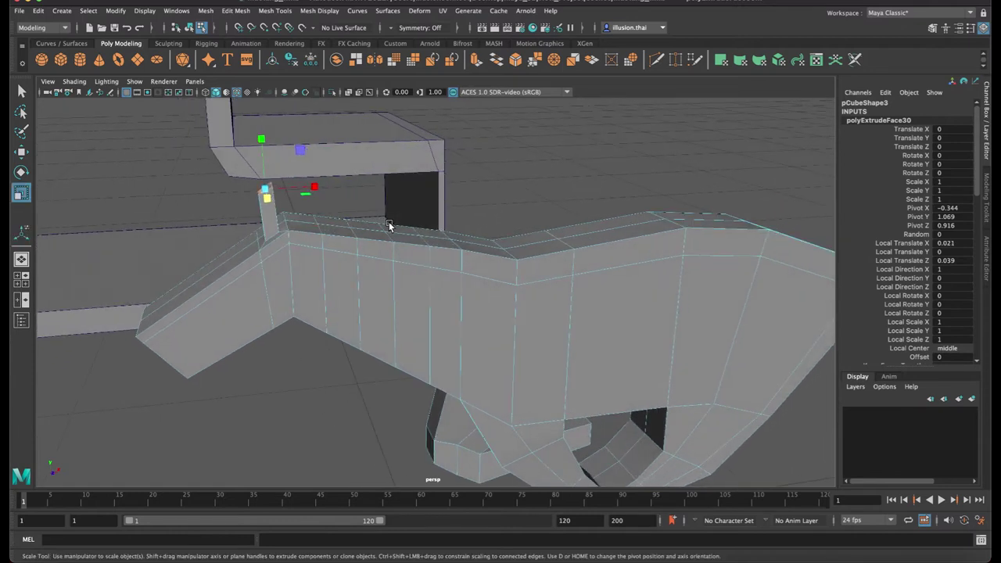
key(q)
drag(285, 222, 321, 227)
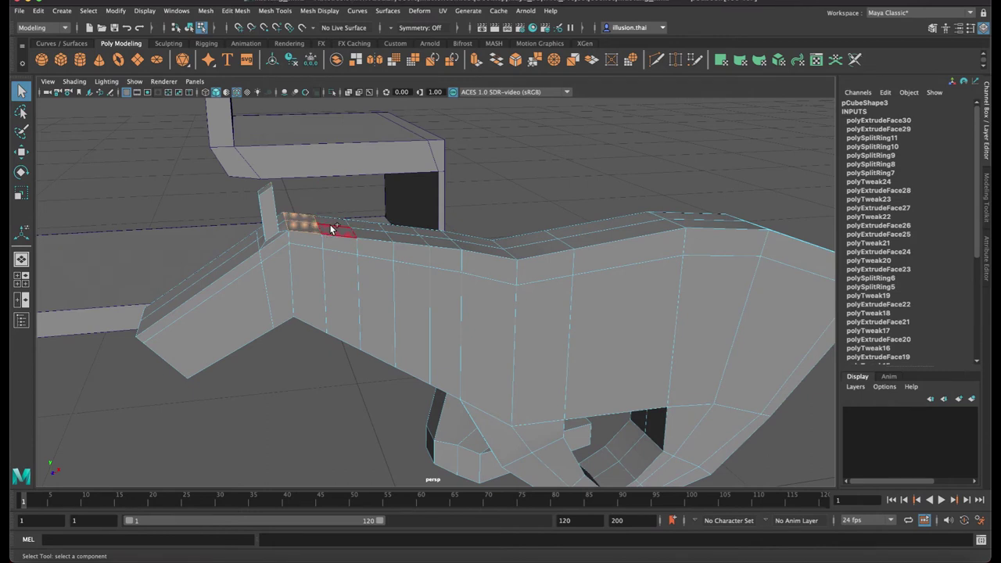
Select a row of faces along the neck's top ridge for the mane
shift+click(338, 228)
shift+click(375, 227)
shift+click(410, 235)
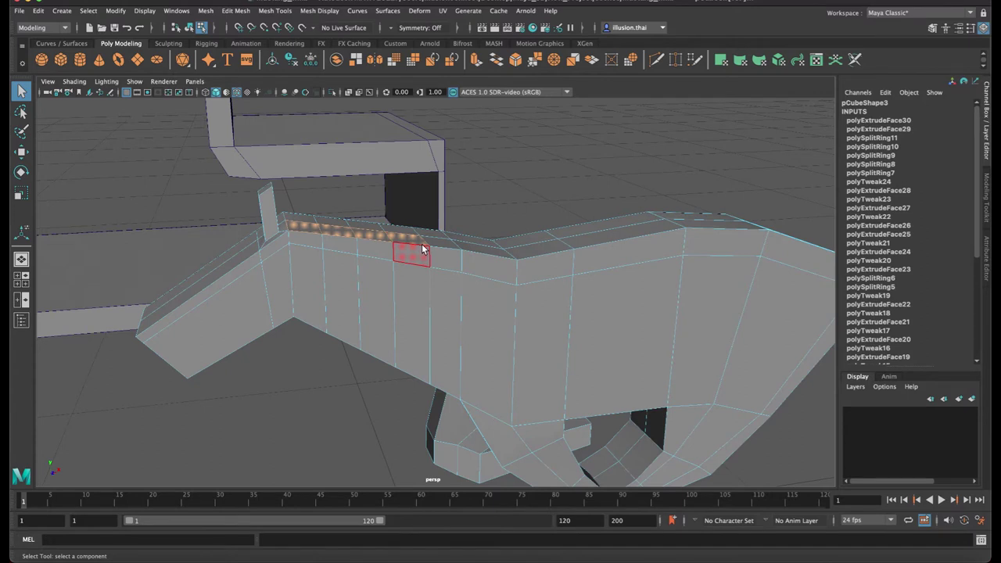
click(344, 236)
click(305, 231)
shift+click(380, 236)
Extrude the ridge faces as separate pieces and narrow them into short mane teeth
key(ctrl+e)
drag(326, 197, 358, 193)
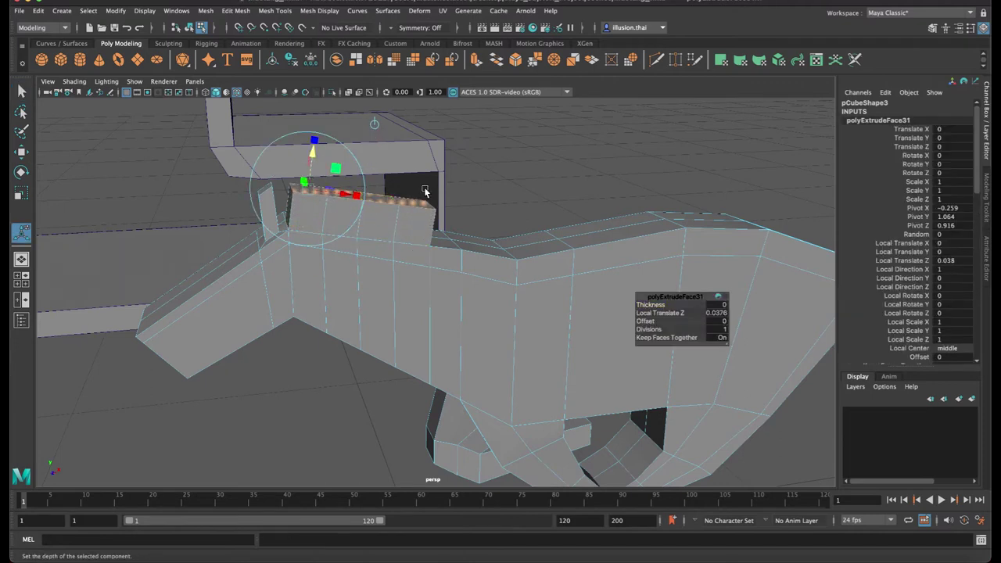
click(723, 341)
drag(356, 195, 339, 197)
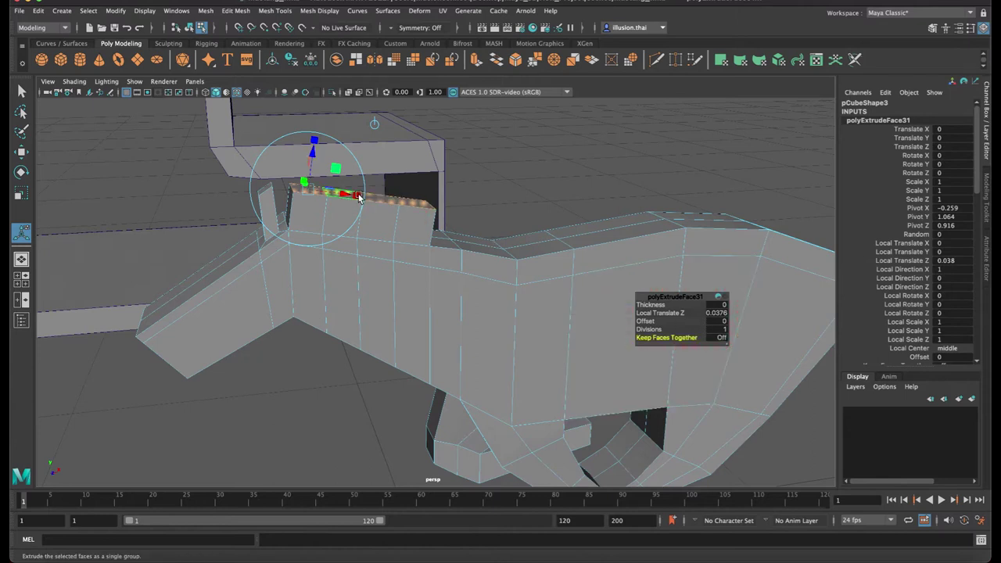
mouse_move(310, 163)
mouse_down()
mouse_move(308, 180)
mouse_move(350, 220)
mouse_up()
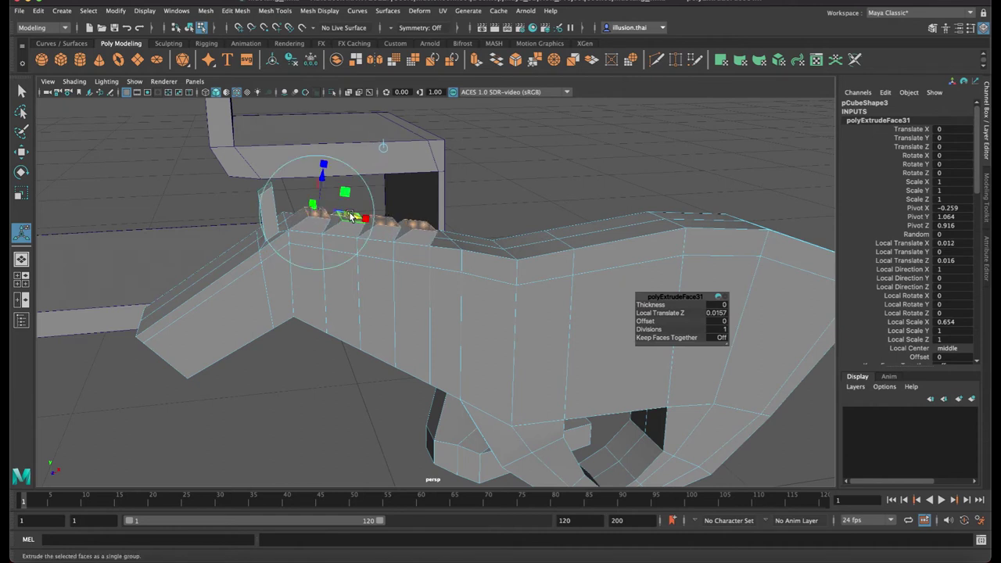
key(w)
key(e)
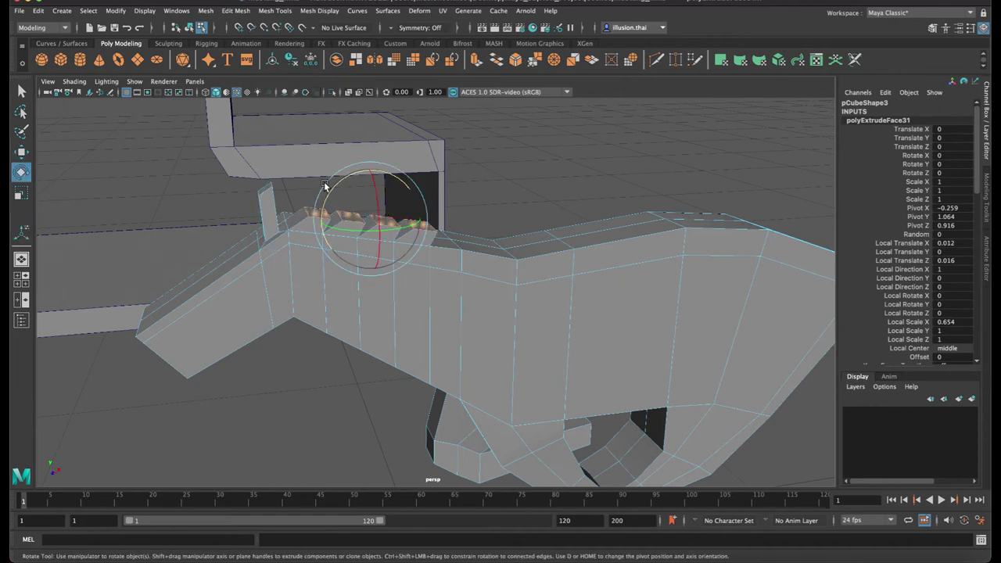
Extrude the teeth again, scale them to 0.496 in X, then return to Object Mode
key(ctrl+e)
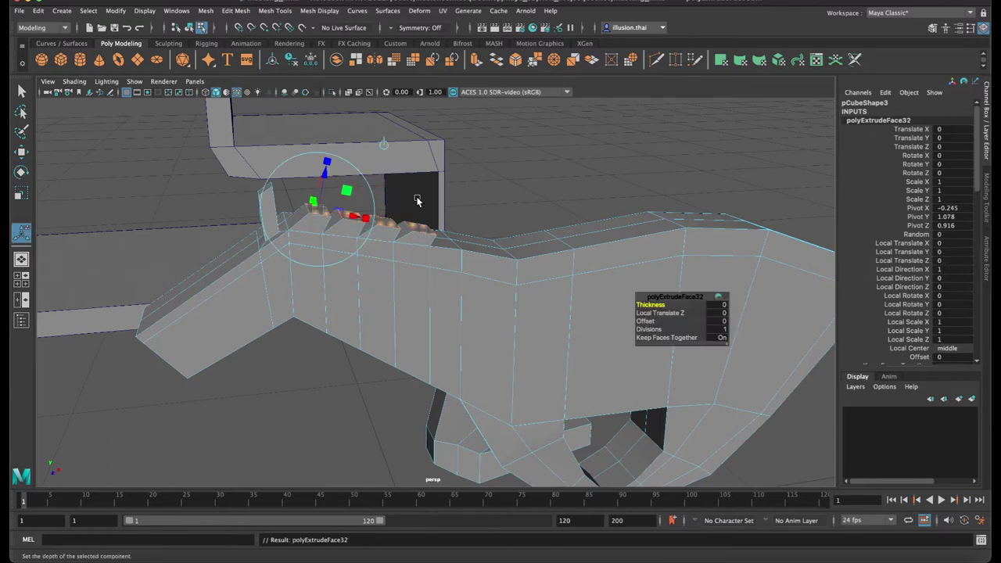
drag(327, 173, 335, 162)
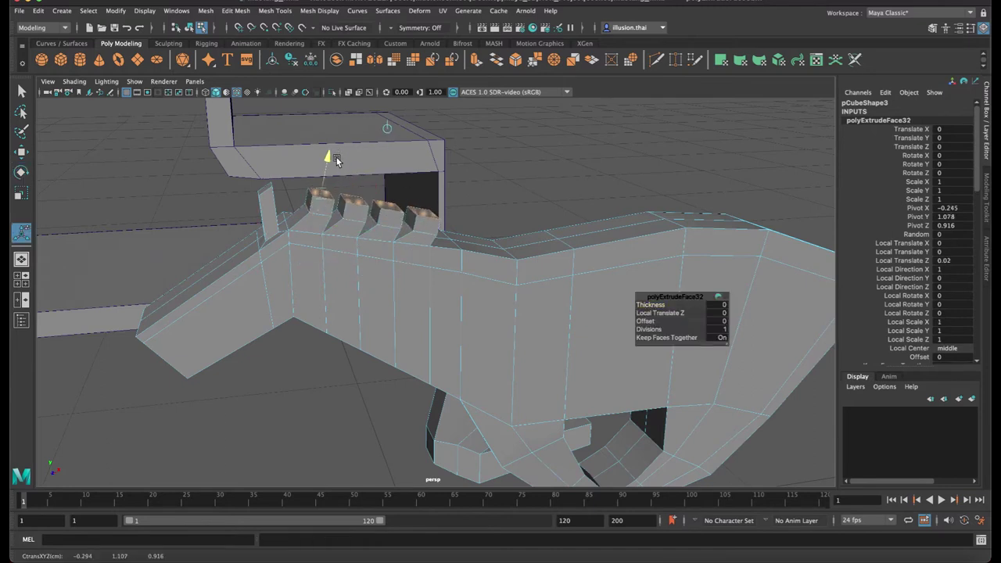
drag(343, 205, 370, 207)
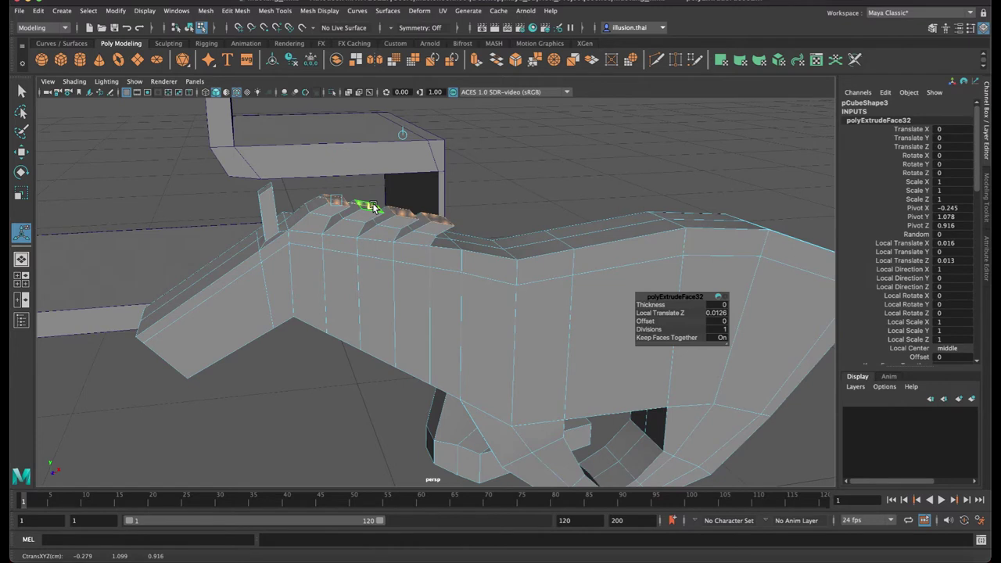
drag(342, 168, 344, 161)
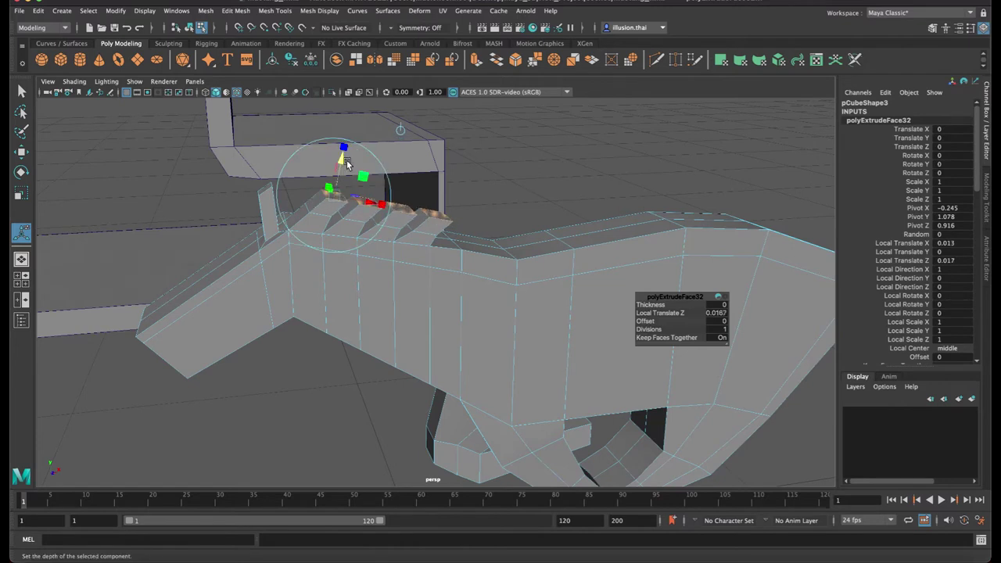
drag(381, 208, 362, 204)
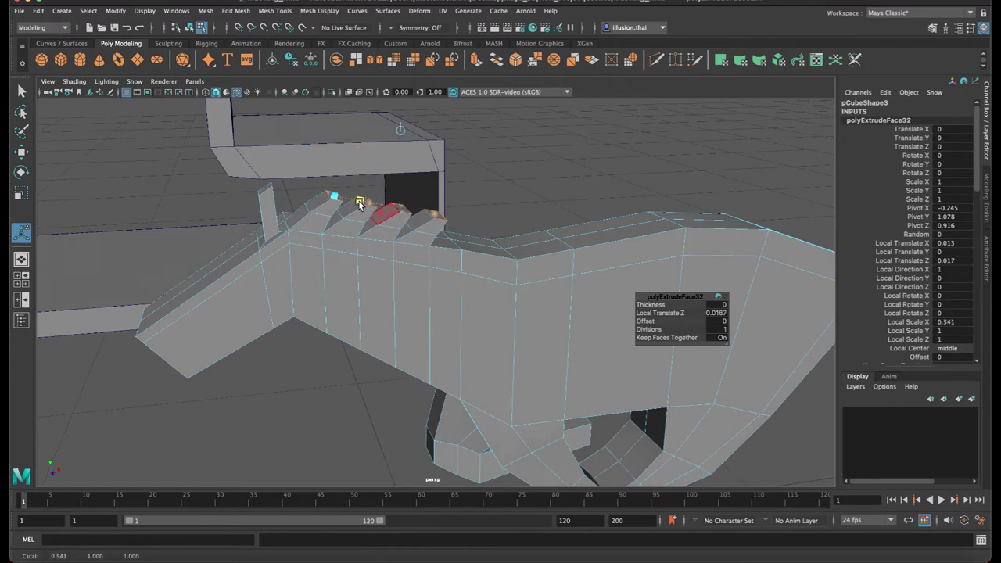
mouse_move(344, 158)
mouse_down()
mouse_move(381, 200)
mouse_move(500, 273)
mouse_up()
right_drag(501, 273, 554, 254)
Move the horse emblem pCube3 back into the front bracket opening and raise it higher
click(553, 194)
alt+drag(553, 194, 433, 261)
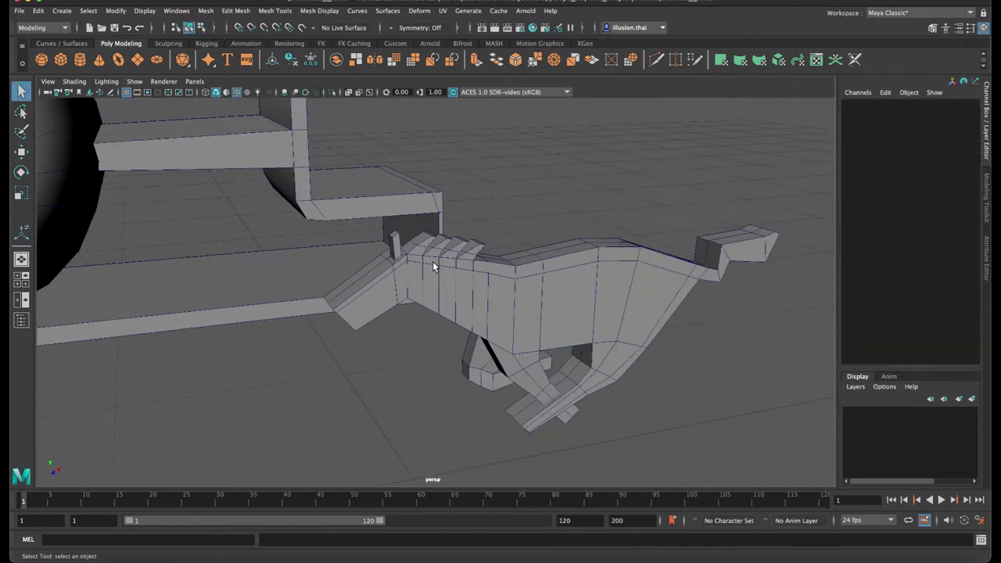
scroll(493, 257, up, 3)
click(493, 257)
scroll(493, 257, down, 3)
key(w)
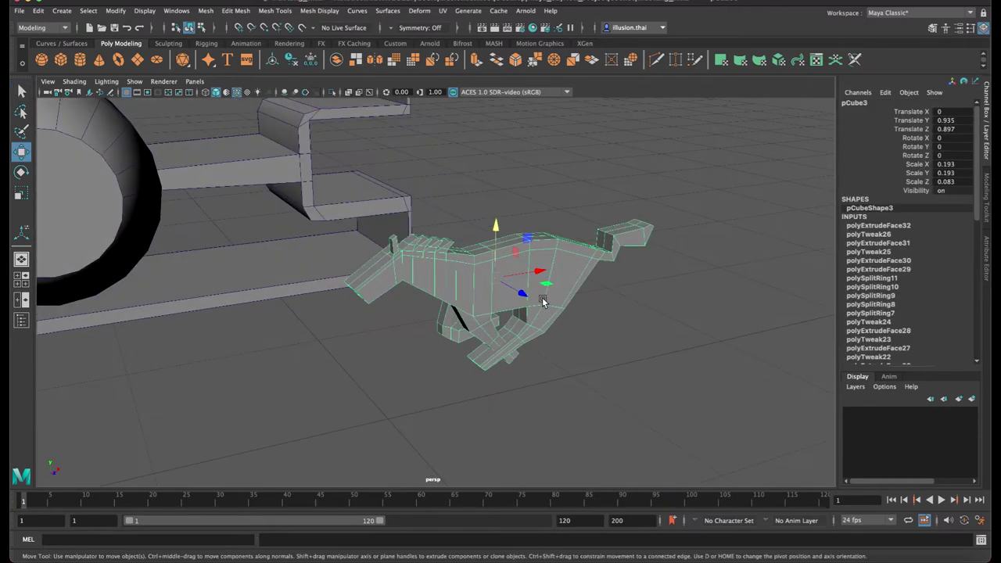
drag(541, 297, 418, 231)
drag(403, 182, 413, 117)
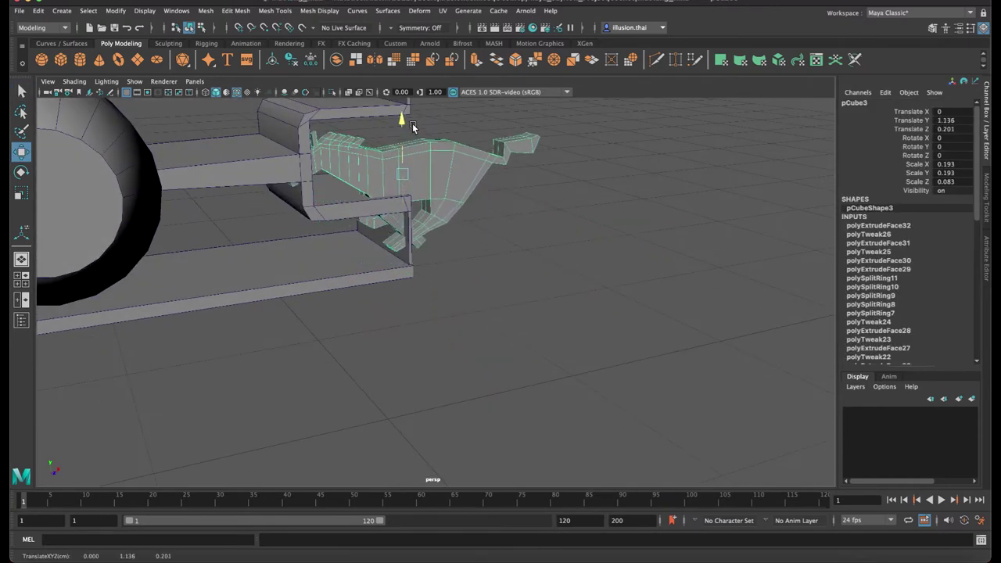
Shrink the horse uniformly to about 0.109 and nudge it down inside the bracket
key(r)
mouse_move(415, 165)
mouse_down()
mouse_move(366, 137)
mouse_move(403, 92)
mouse_up()
key(w)
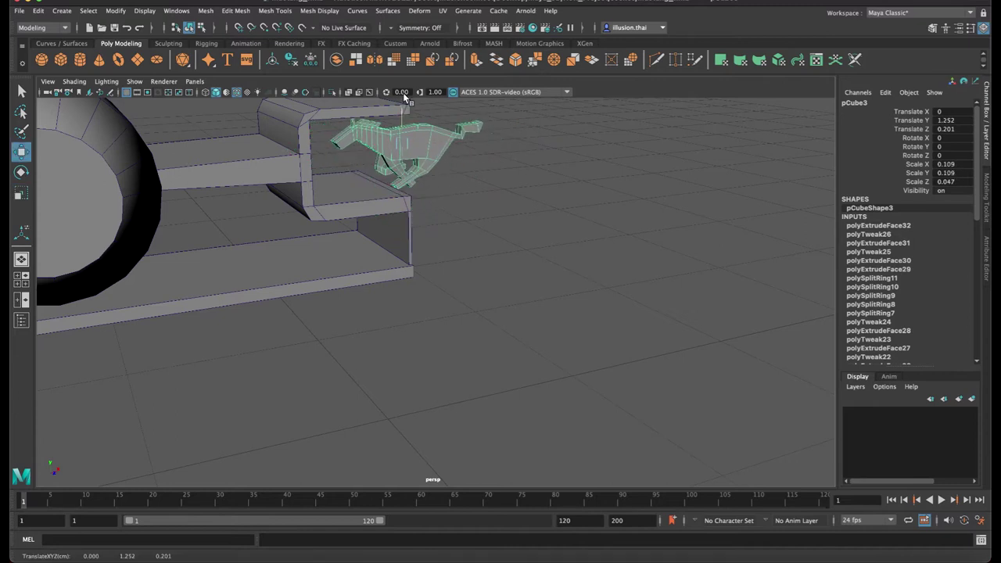
alt+drag(396, 136, 418, 140)
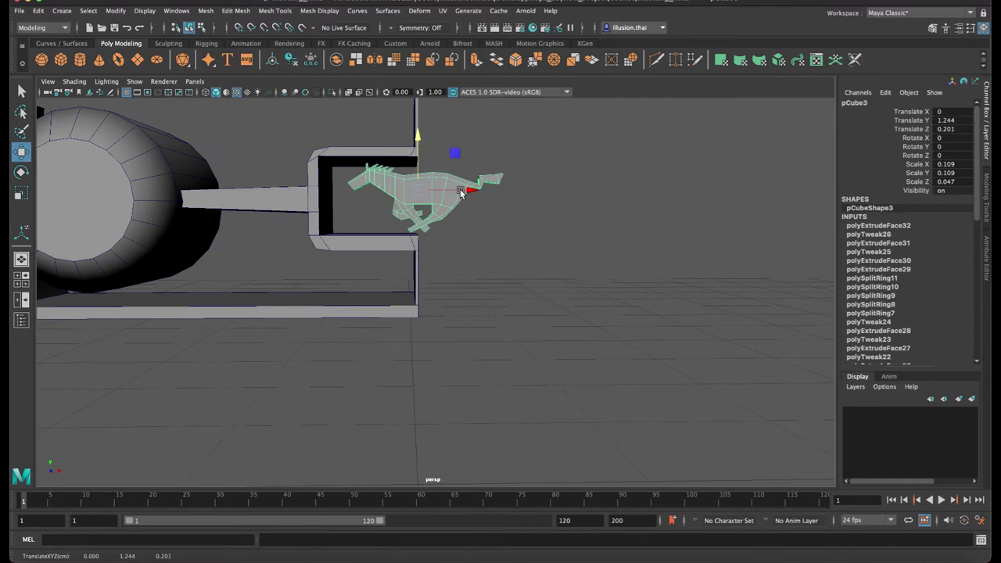
Flatten the horse slightly to a Y scale of about 0.101
key(r)
drag(419, 140, 419, 144)
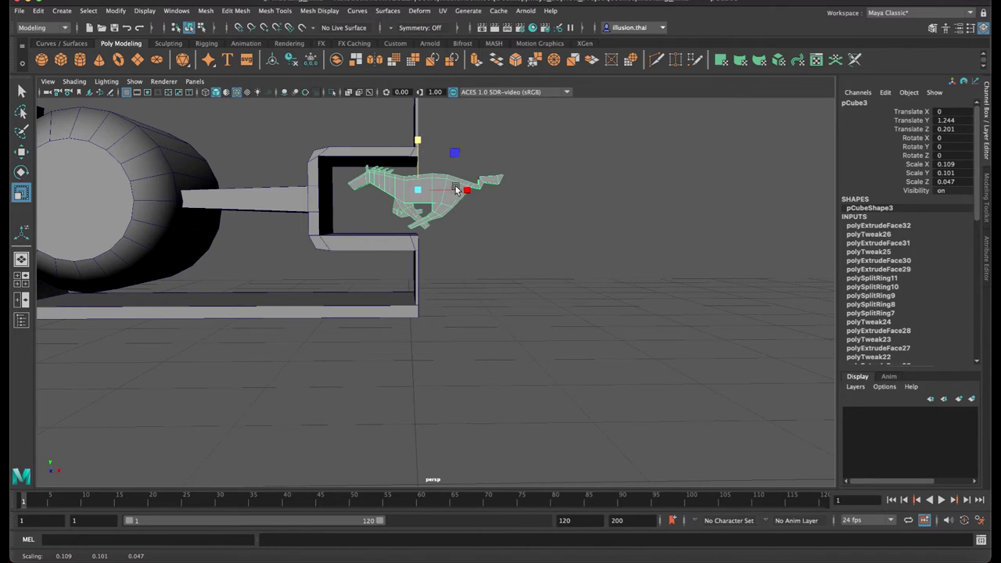
scroll(458, 183, up, 3)
right_click(442, 162)
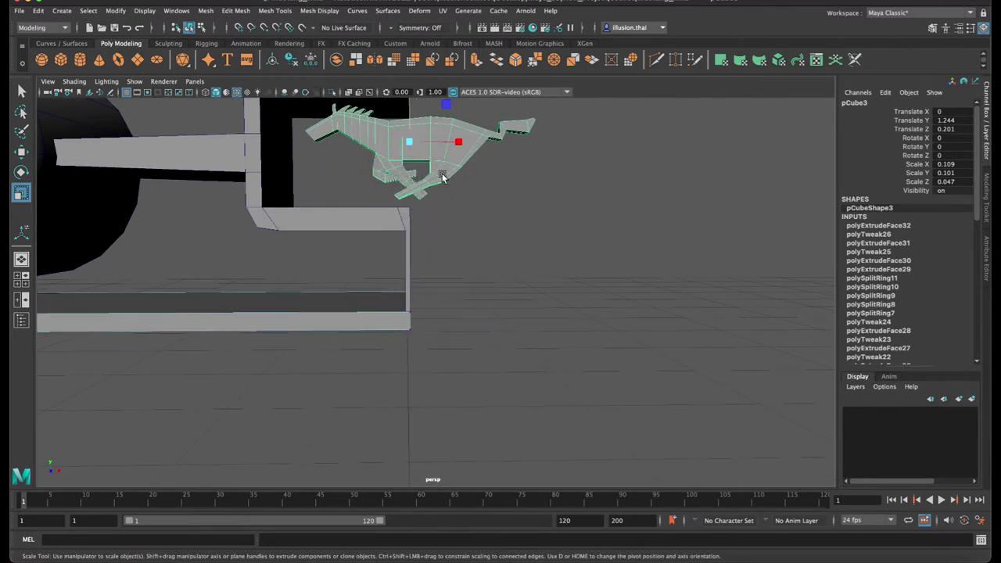
alt+drag(445, 185, 480, 242)
click(469, 183)
click(470, 184)
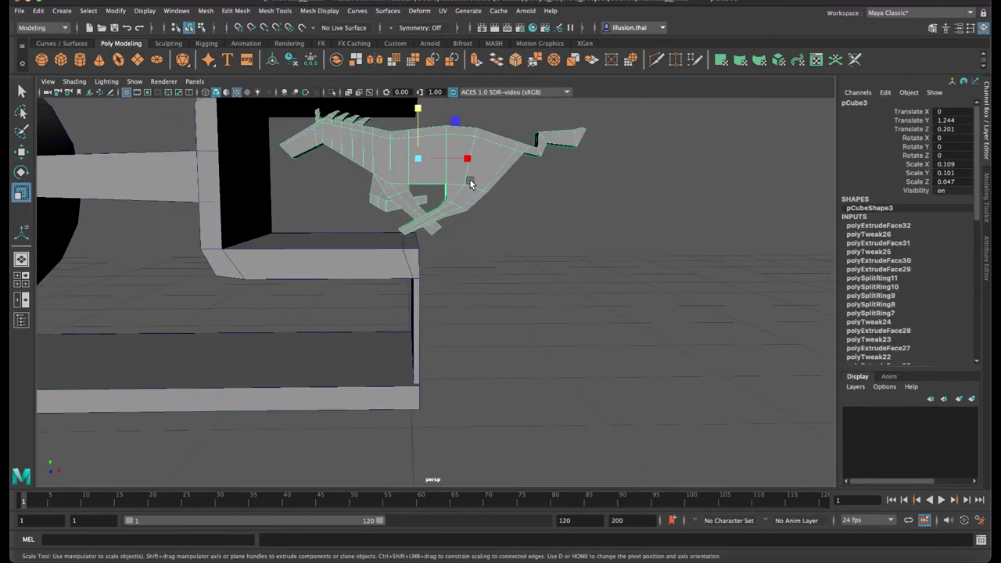
Raise a vertex in the middle of the horse's body and shift it slightly along X
key(F8)
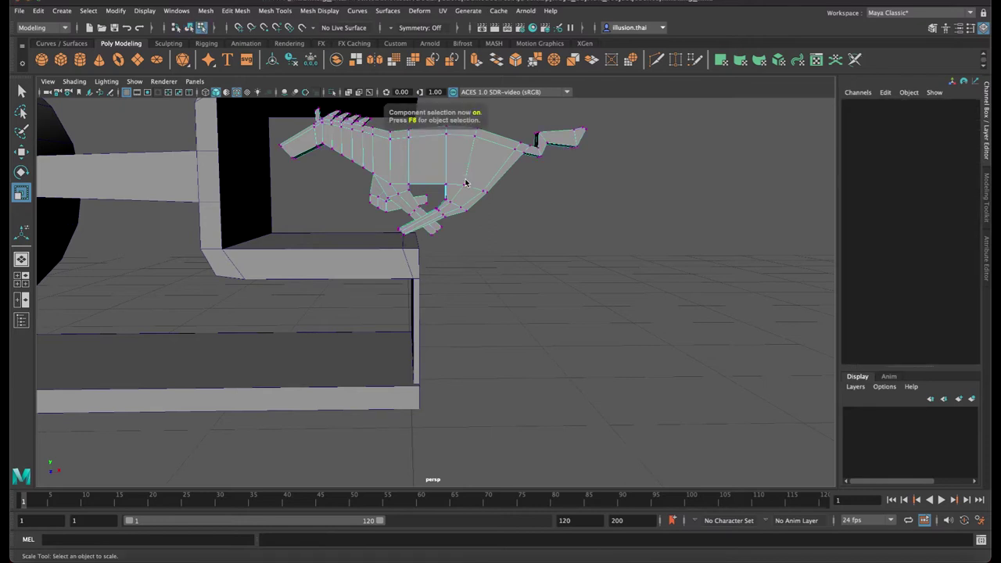
key(4)
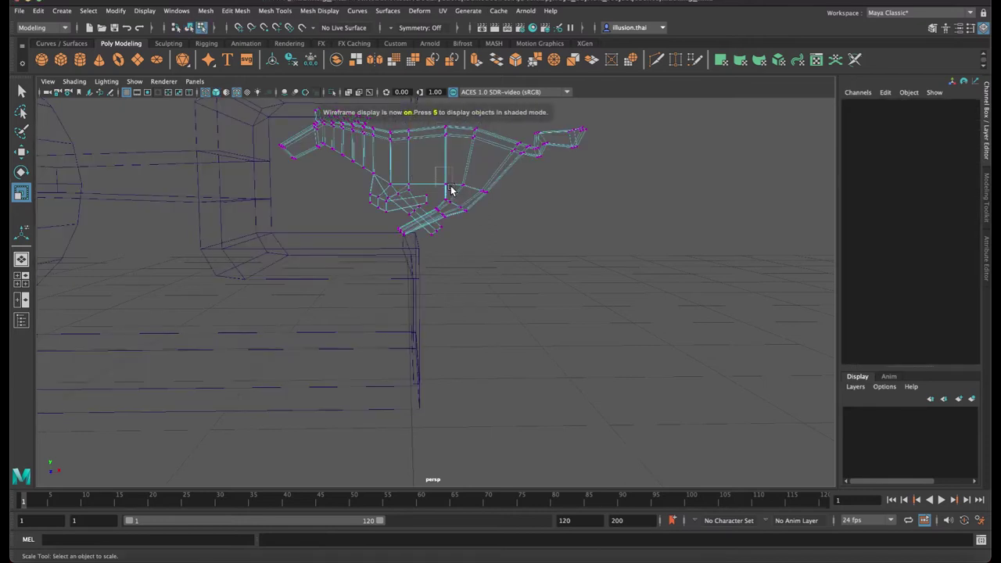
click(454, 191)
key(w)
drag(452, 156, 450, 114)
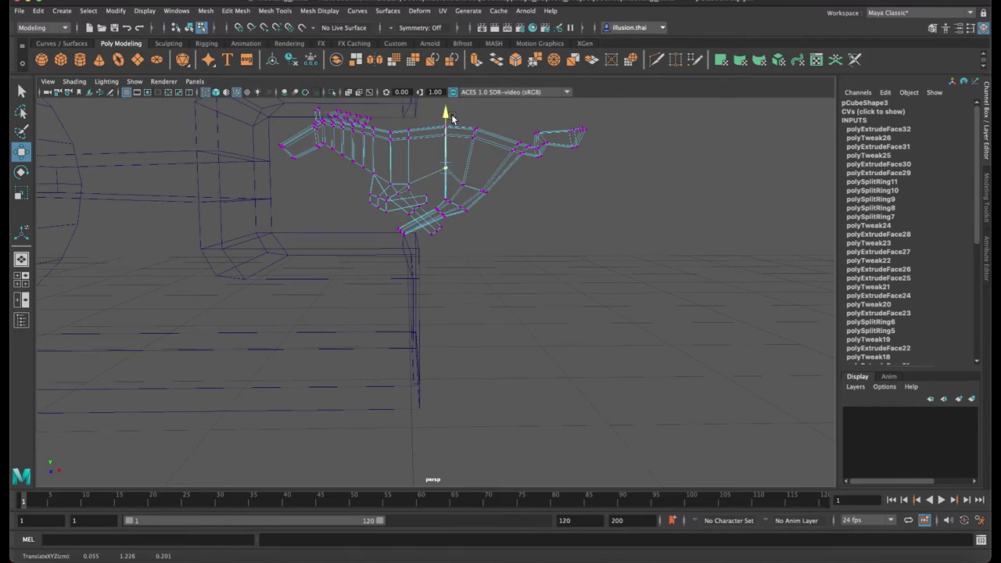
drag(451, 115, 451, 118)
key(5)
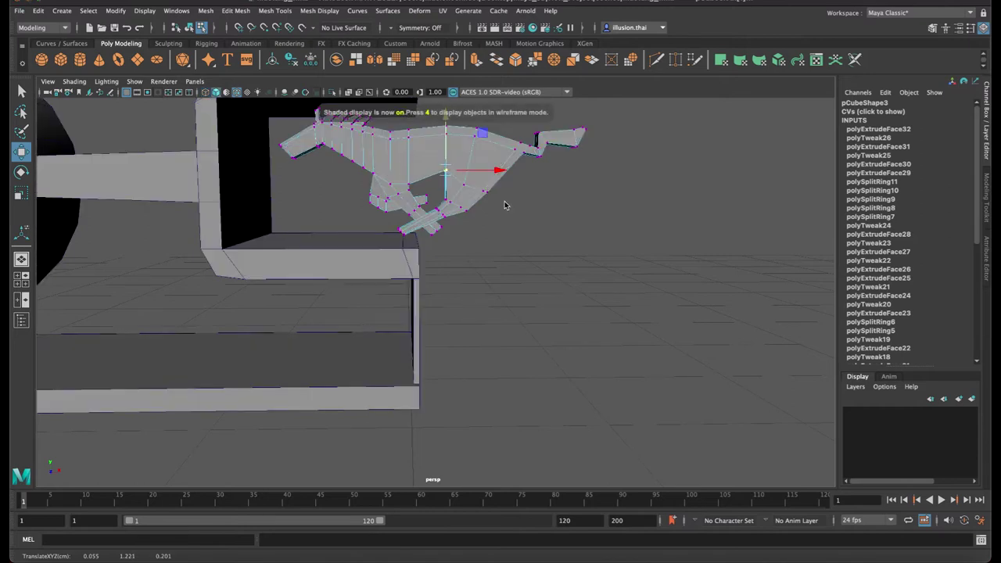
drag(497, 171, 503, 172)
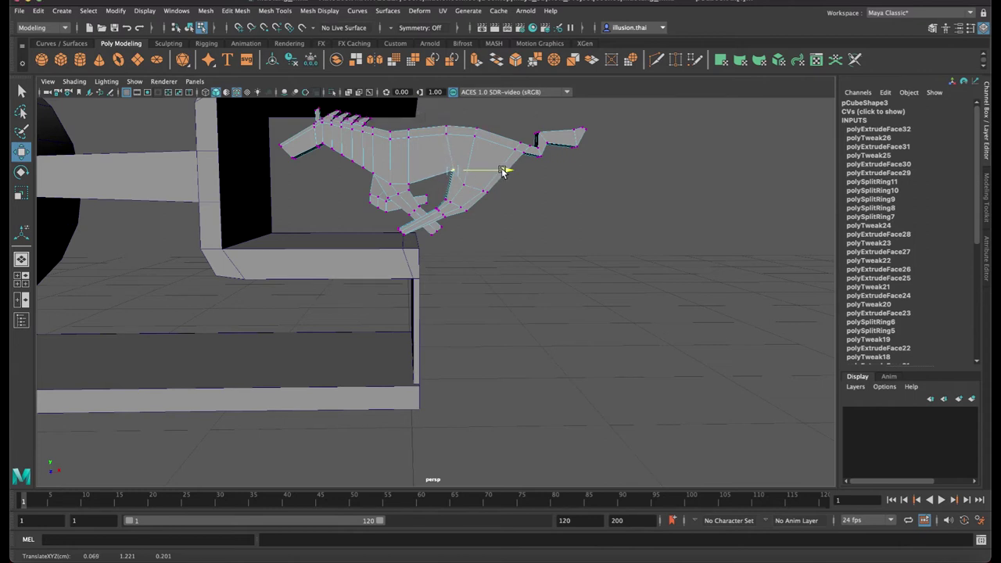
drag(502, 172, 499, 171)
drag(453, 130, 454, 129)
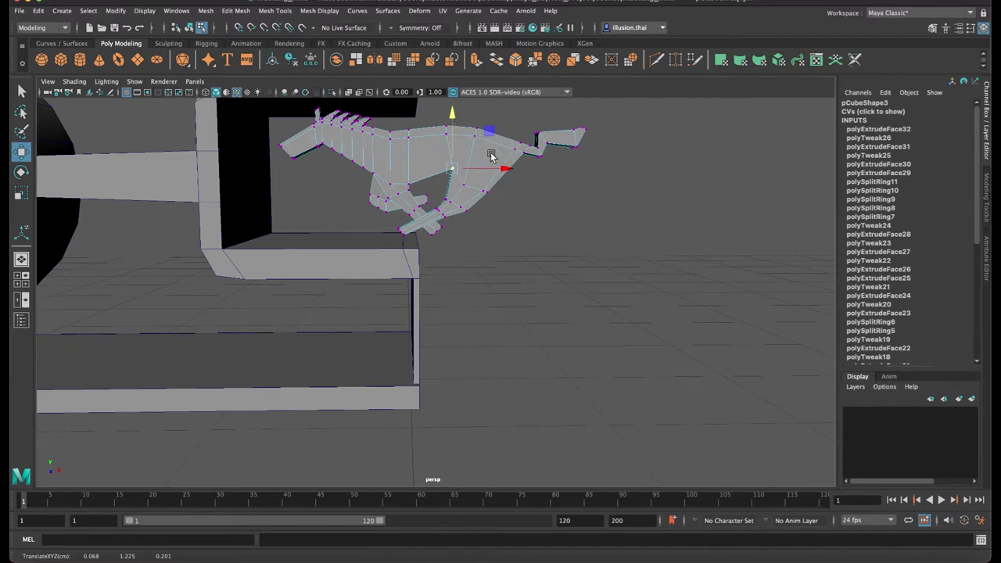
Return to Object Mode and orbit out to view the whole car frame
right_drag(490, 155, 540, 139)
alt+drag(580, 193, 469, 196)
click(447, 187)
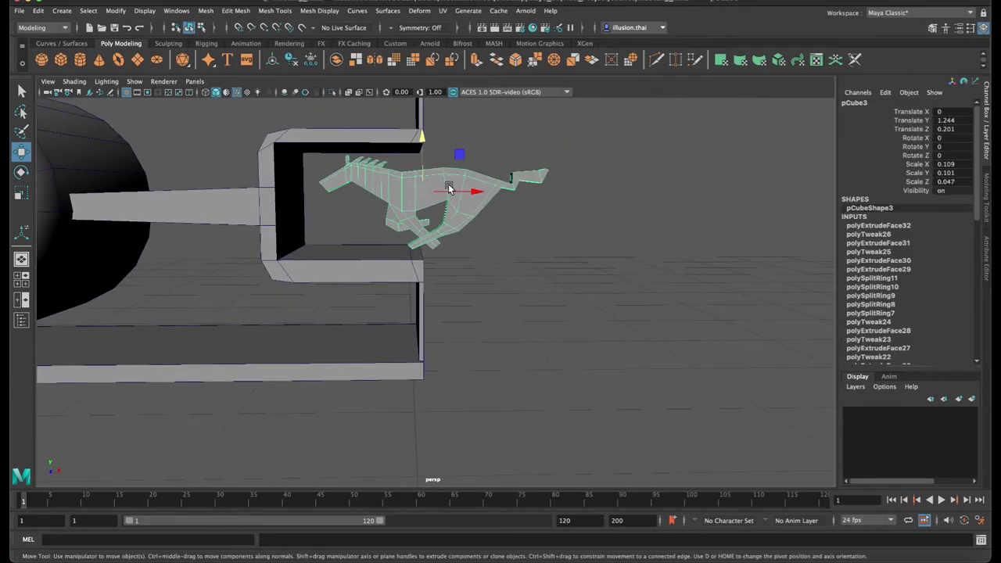
key(r)
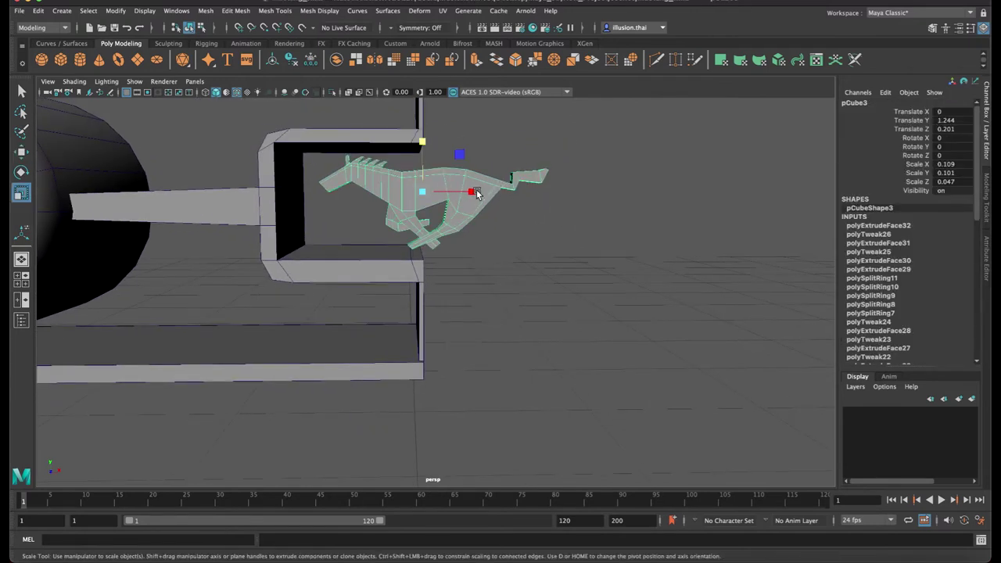
click(562, 260)
mouse_move(561, 261)
alt+mouse_down()
mouse_move(383, 247)
mouse_move(270, 188)
mouse_move(286, 208)
mouse_move(353, 223)
mouse_move(287, 238)
mouse_move(365, 243)
mouse_move(323, 240)
mouse_move(239, 179)
alt+mouse_up()
Add a new cube, shrink it, stretch it along Z, and lift it above the bracket
shift+right_drag(238, 180, 467, 312)
key(w)
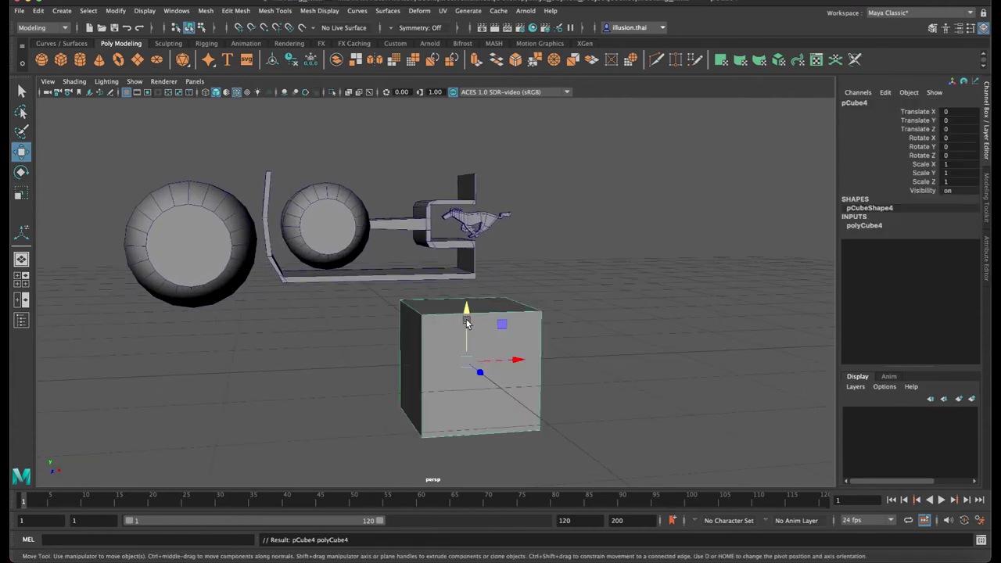
key(r)
drag(467, 359, 394, 353)
key(w)
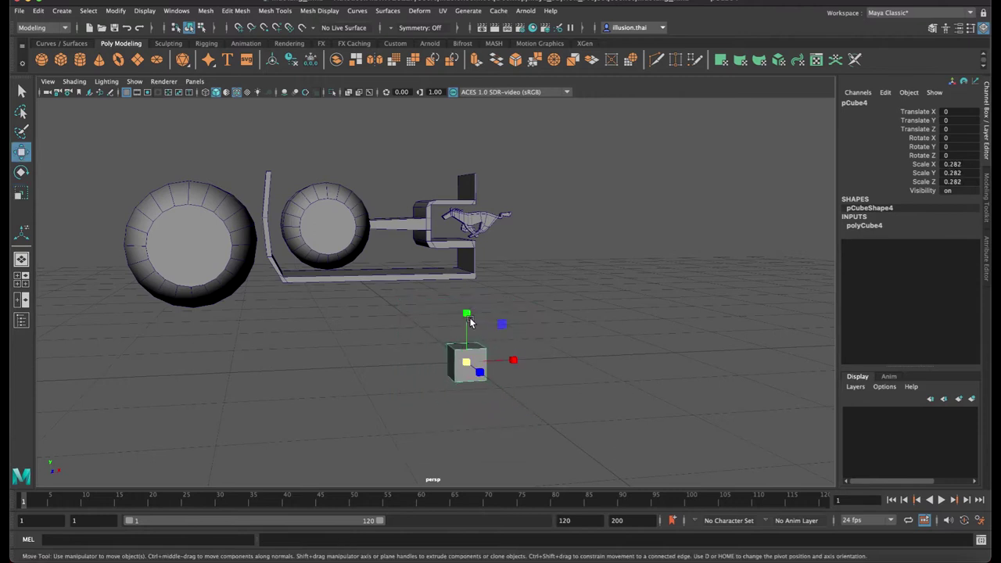
mouse_move(469, 321)
mouse_down()
mouse_move(469, 137)
mouse_move(465, 250)
mouse_move(456, 212)
mouse_up()
key(r)
drag(448, 249, 419, 265)
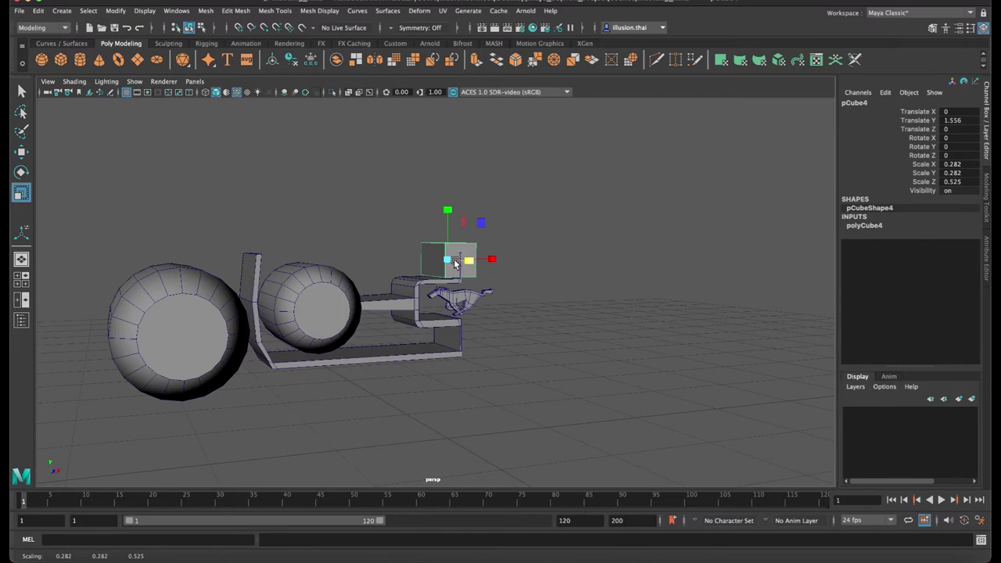
drag(490, 259, 572, 293)
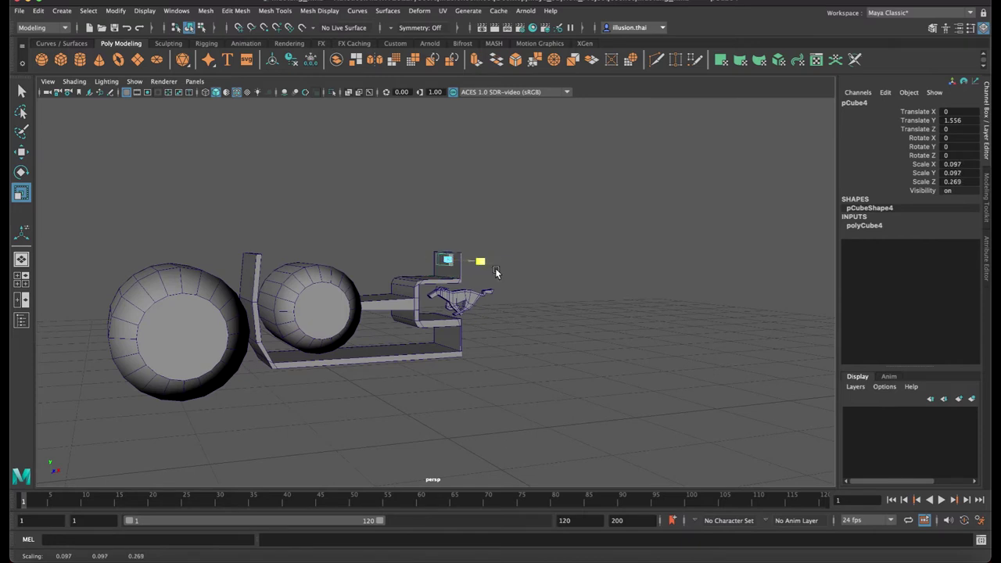
key(w)
mouse_move(446, 230)
mouse_down()
mouse_move(447, 215)
mouse_move(479, 242)
mouse_move(508, 227)
mouse_move(529, 234)
mouse_move(504, 243)
mouse_up()
Shift the cube's pivot along X with snapping and seat the block on the upright's top
key(d)
click(484, 242)
key(c)
drag(447, 249, 458, 257)
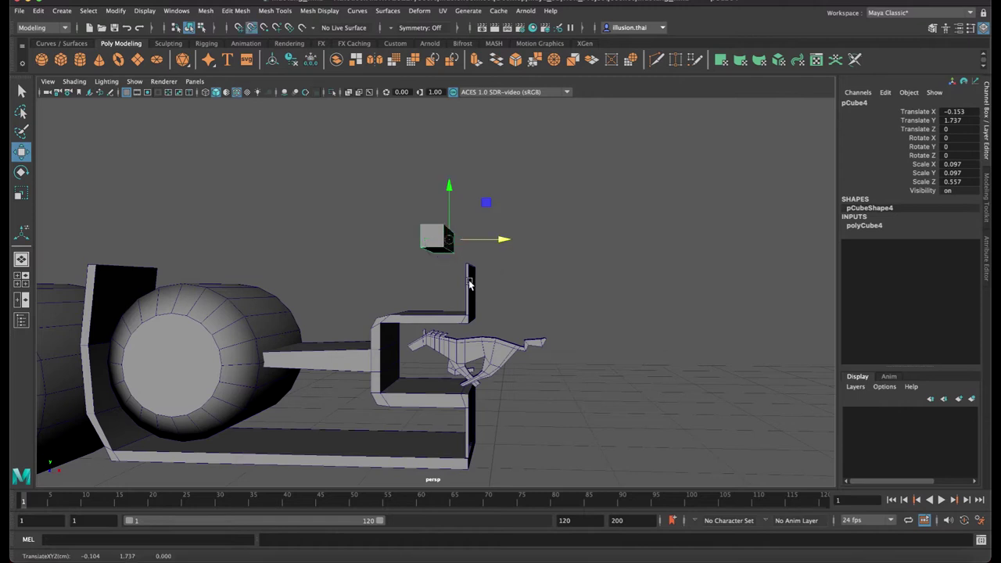
middle_drag(469, 285, 508, 259)
drag(475, 203, 428, 251)
right_drag(428, 252, 431, 252)
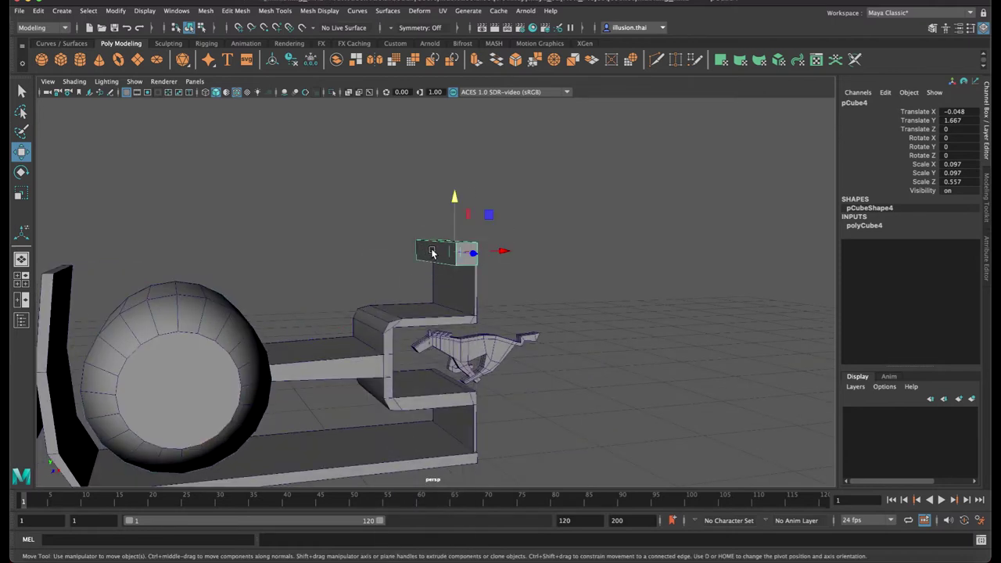
Pull the block's end face leftward to form a long bar toward the rear upright
key(F8)
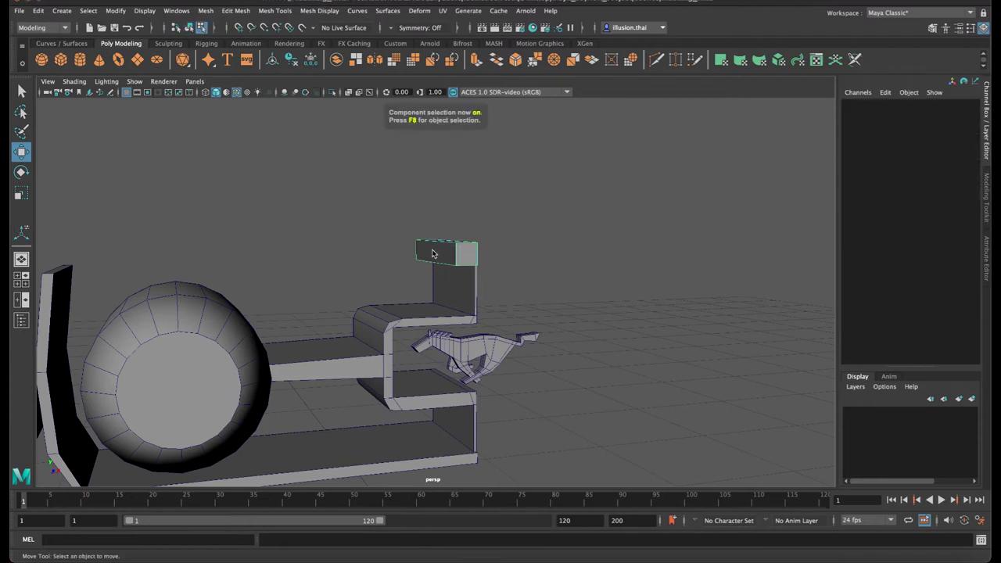
click(426, 252)
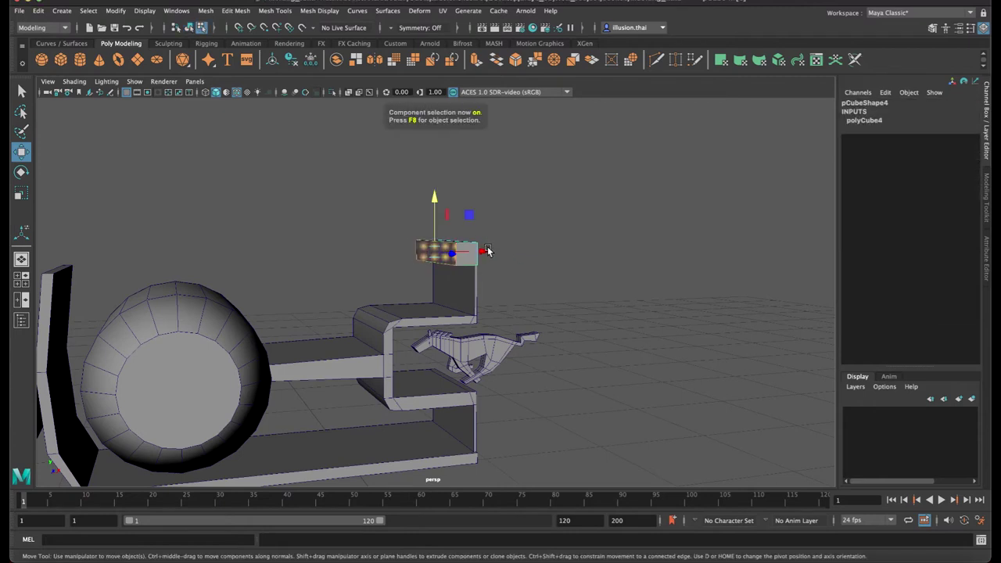
drag(483, 253, 137, 254)
alt+drag(196, 247, 347, 239)
drag(261, 243, 244, 248)
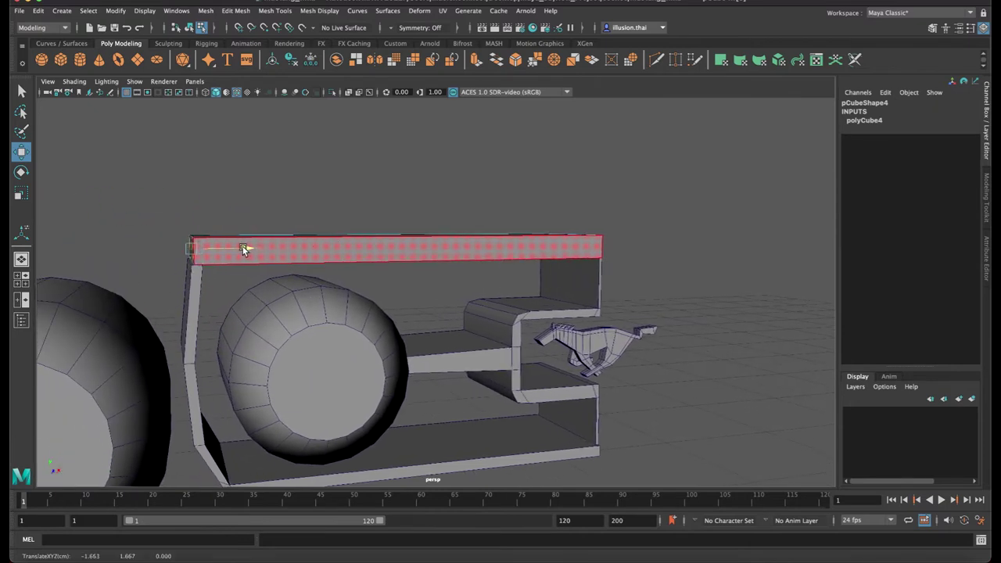
right_drag(298, 259, 344, 244)
click(364, 252)
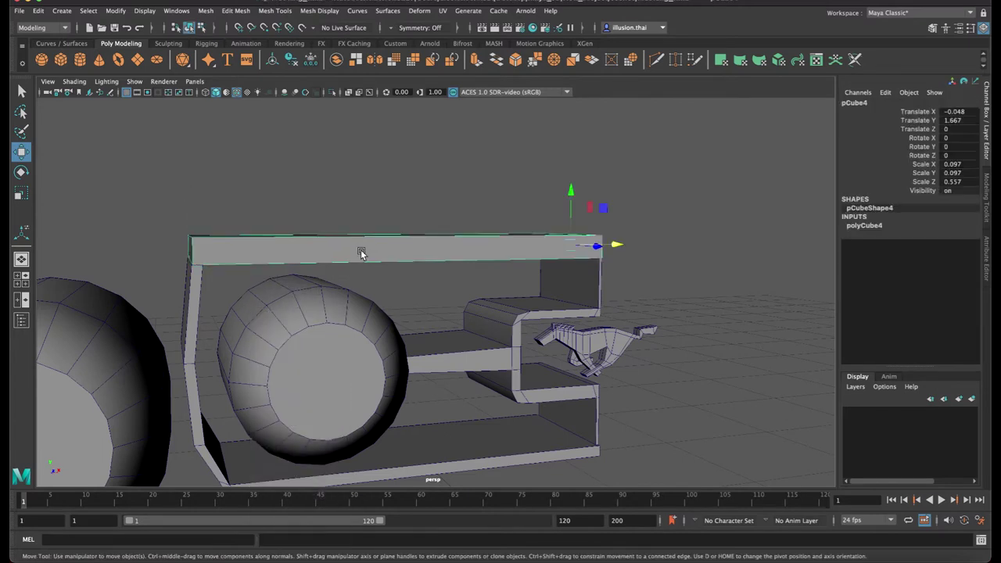
Bevel the top bar's edges with a narrow bevel
click(264, 16)
mouse_move(235, 11)
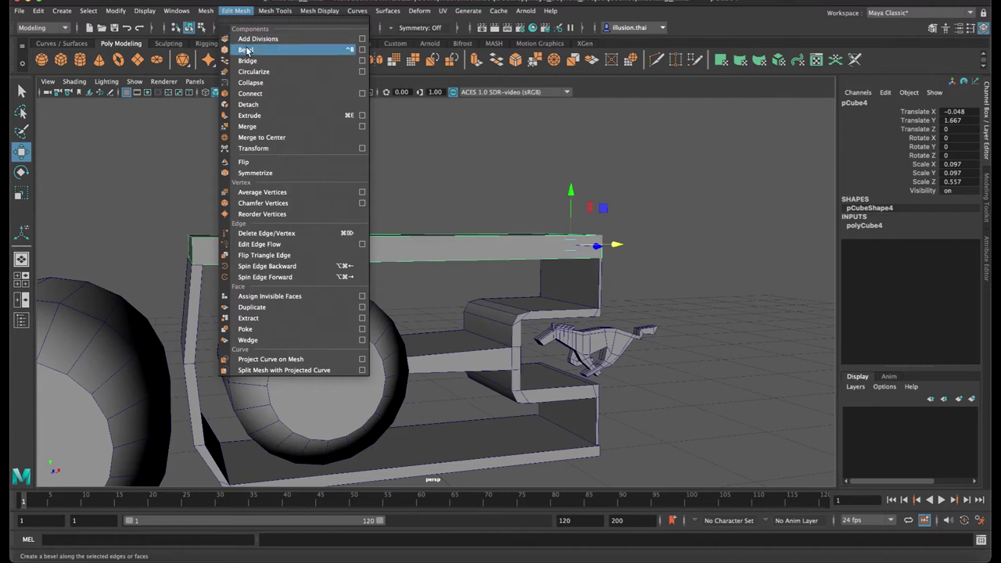
click(247, 50)
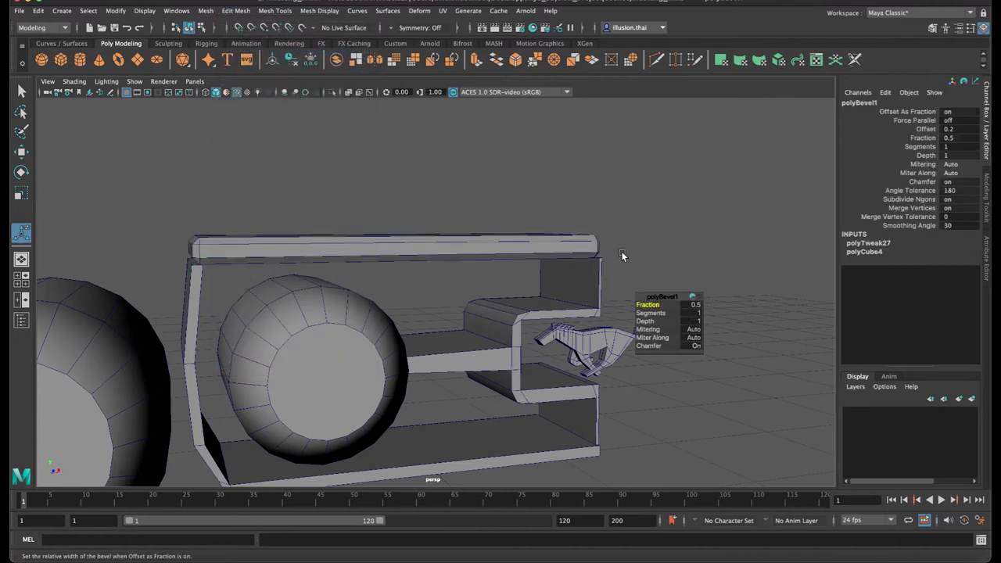
middle_drag(650, 246, 648, 250)
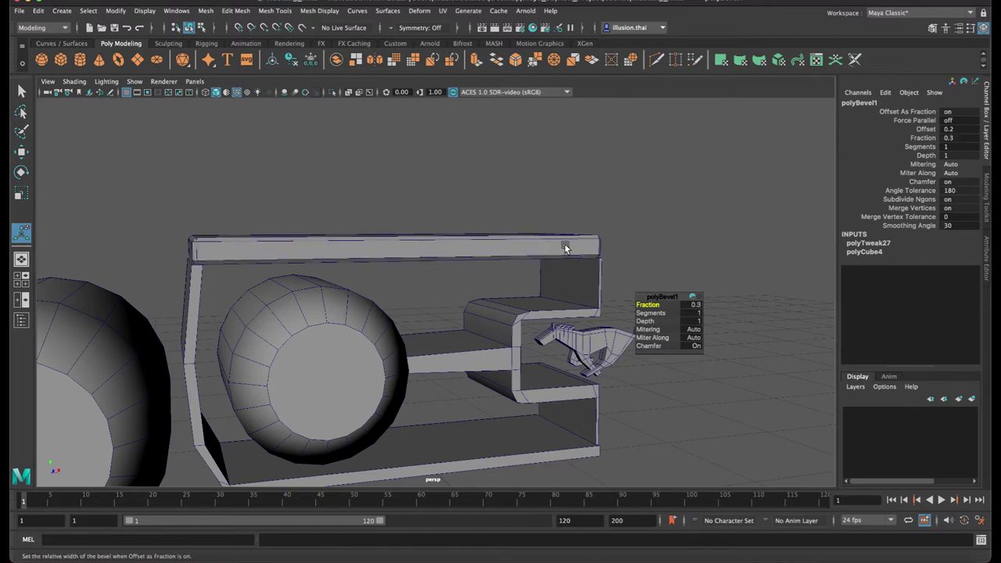
right_drag(565, 248, 566, 216)
Raise the vertices at the top bar's right end
alt+drag(570, 236, 541, 204)
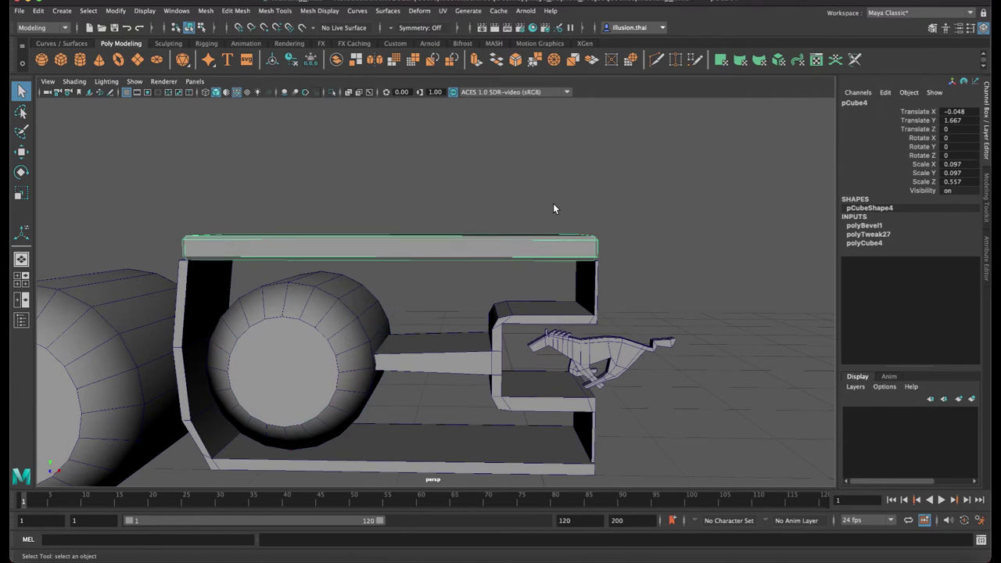
right_click(541, 244)
click(527, 212)
click(527, 247)
key(F8)
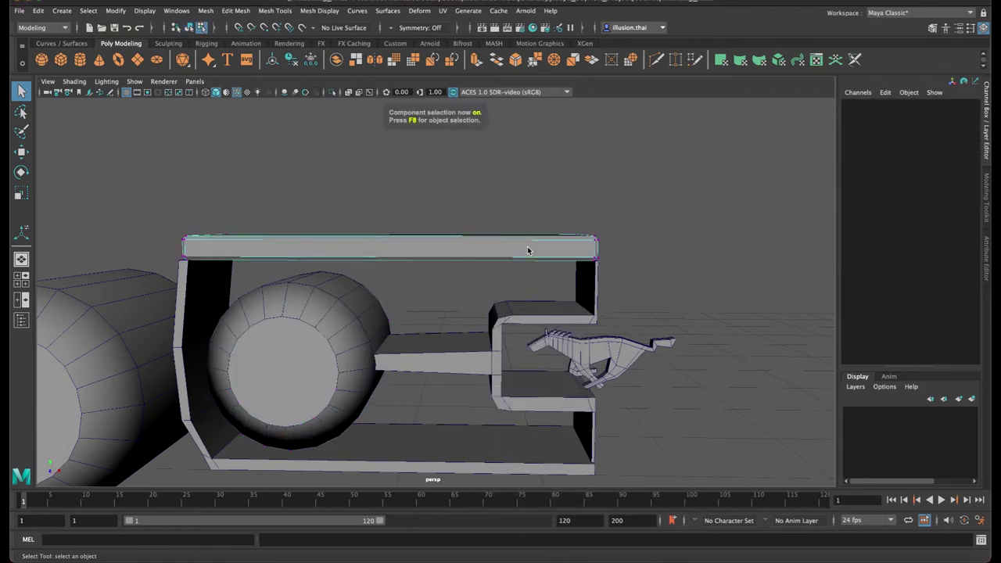
mouse_move(532, 184)
mouse_down()
mouse_move(662, 313)
mouse_move(638, 275)
mouse_move(642, 248)
mouse_up()
key(w)
drag(587, 200, 587, 191)
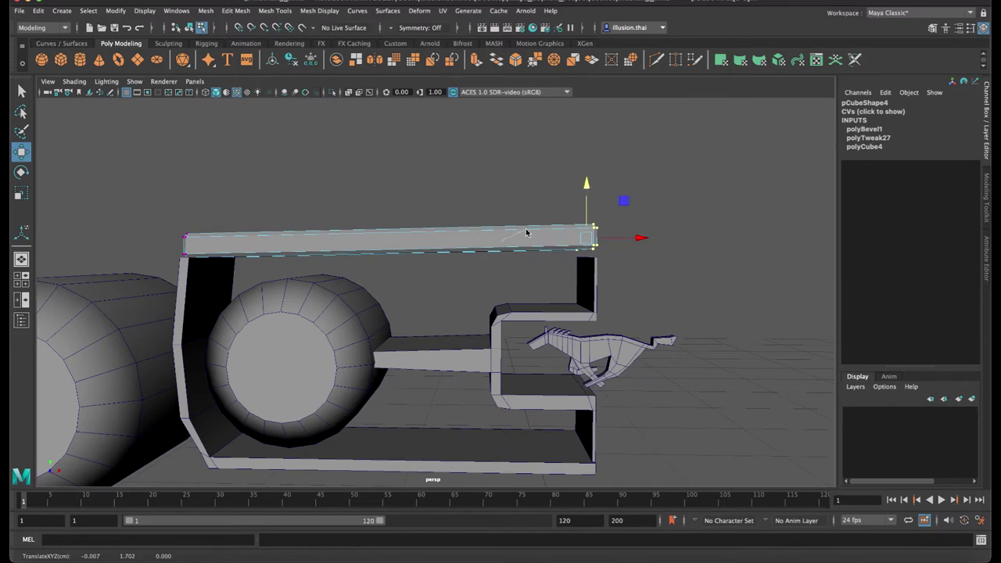
Thin the top beam vertically, then delete it
right_drag(527, 231, 556, 225)
click(487, 243)
key(r)
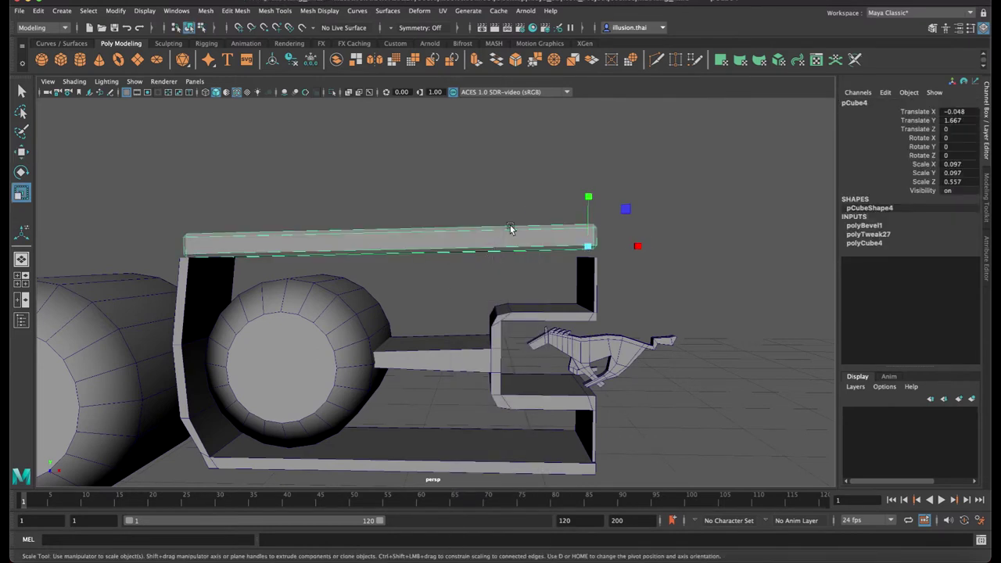
mouse_move(588, 195)
mouse_down()
mouse_move(587, 216)
mouse_move(588, 208)
mouse_up()
key(w)
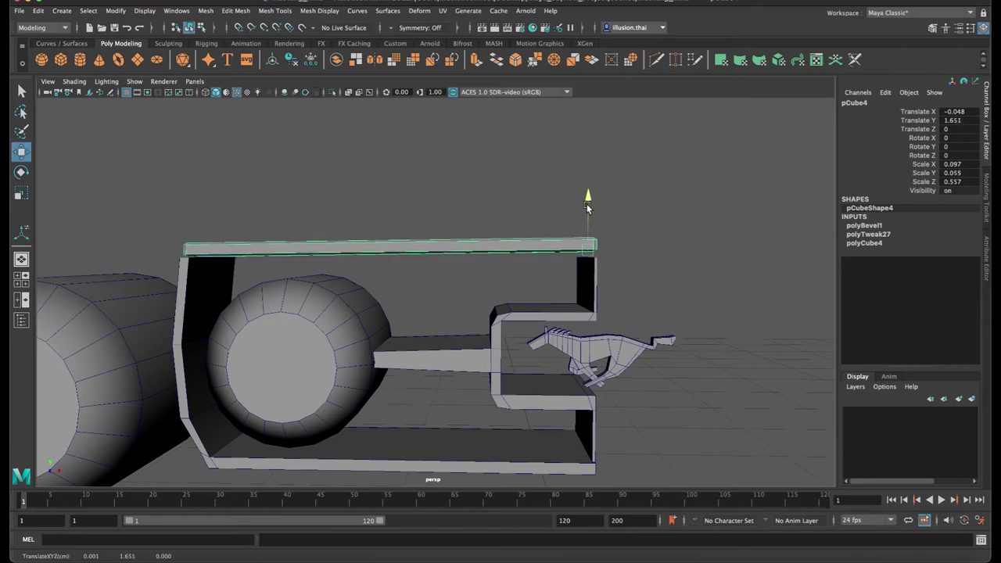
key(Delete)
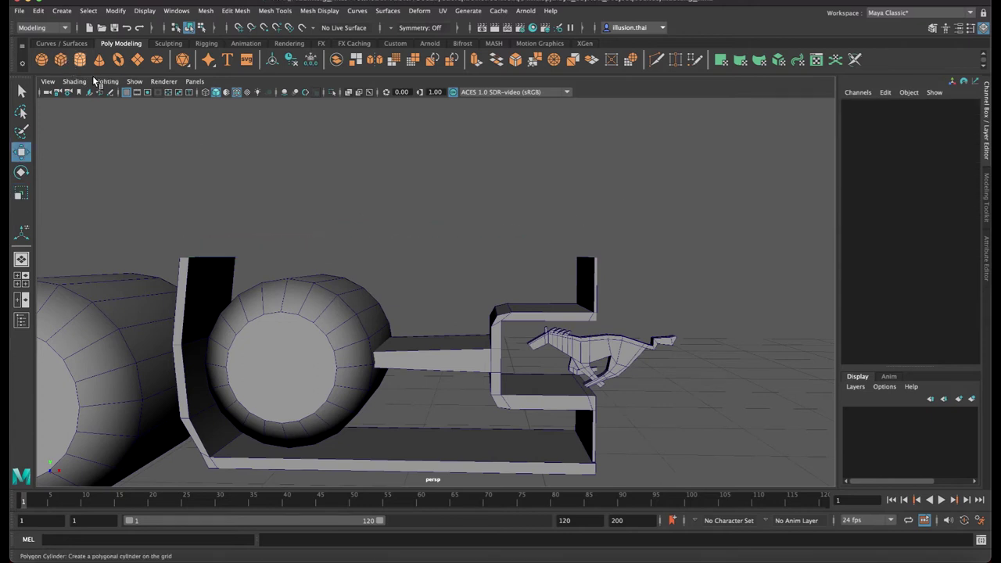
Create a new polygon cube and raise it up above the rear panel
click(61, 59)
scroll(664, 397, down, 3)
mouse_move(531, 452)
mouse_down()
mouse_move(532, 218)
mouse_move(537, 278)
mouse_up()
key(r)
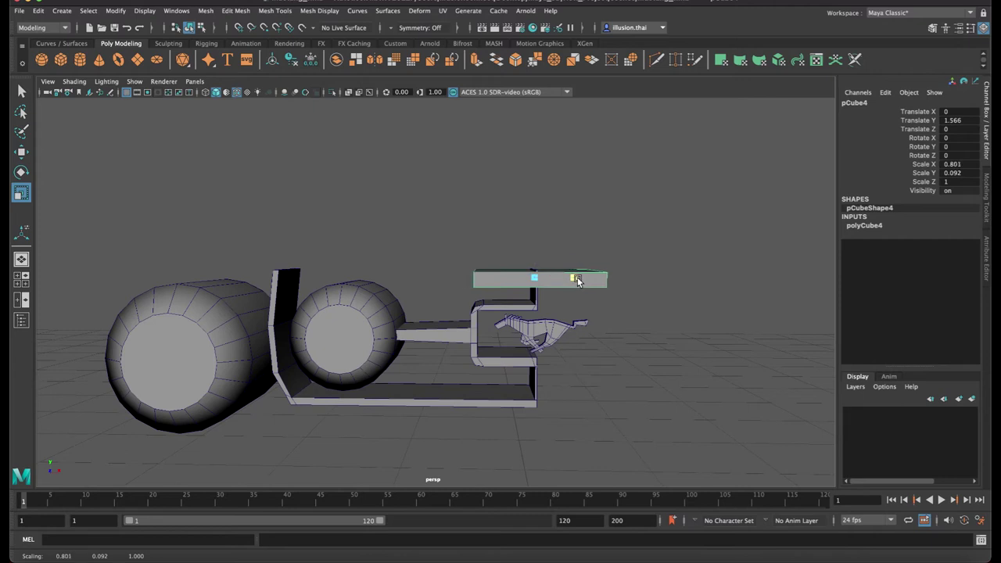
key(w)
drag(536, 231, 536, 200)
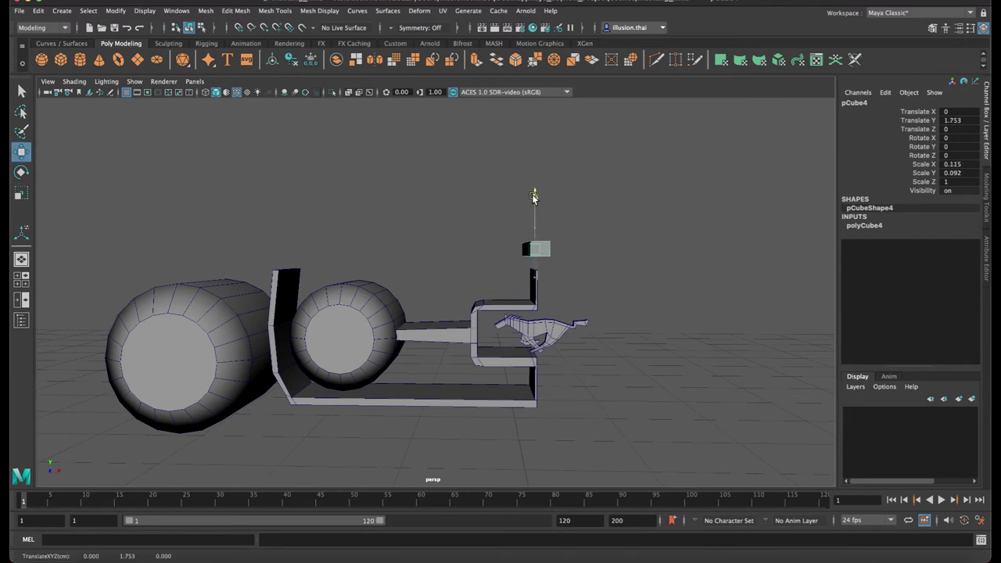
scroll(569, 259, up, 5)
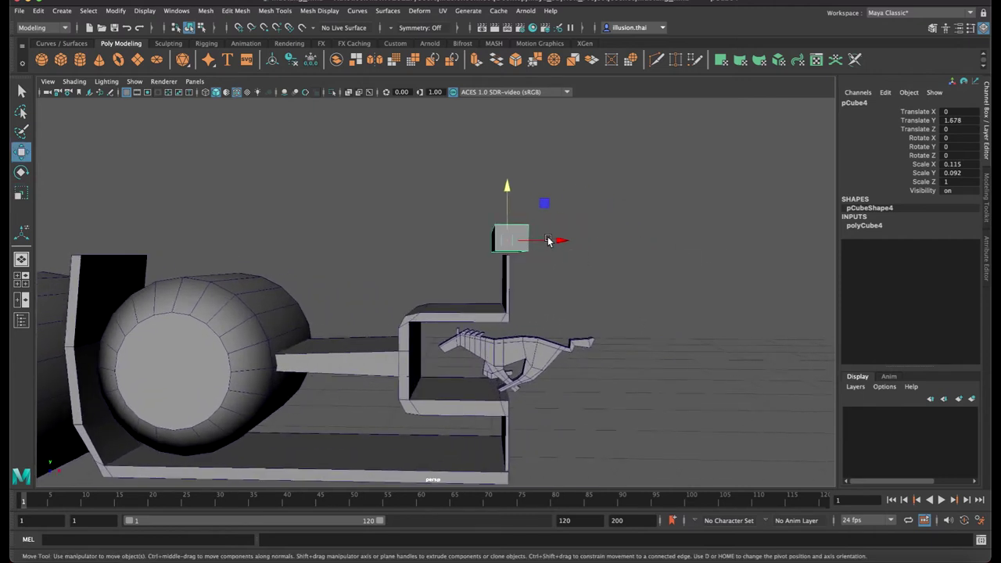
drag(551, 242, 534, 243)
Flatten the cube and slide it horizontally to line up with the rear panel
key(r)
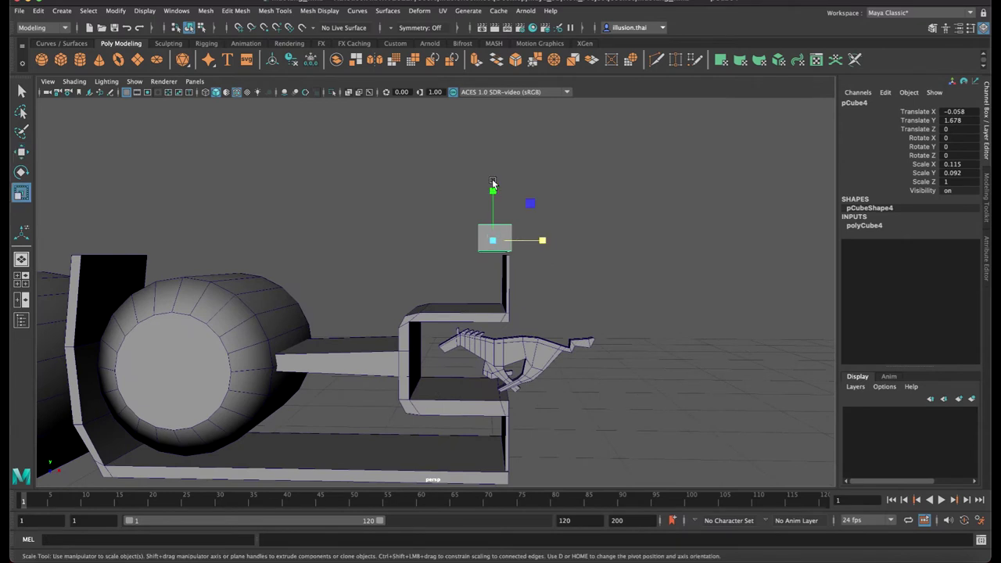
click(491, 201)
key(ctrl+z)
mouse_move(492, 195)
mouse_down()
mouse_move(494, 212)
mouse_move(494, 202)
mouse_up()
key(w)
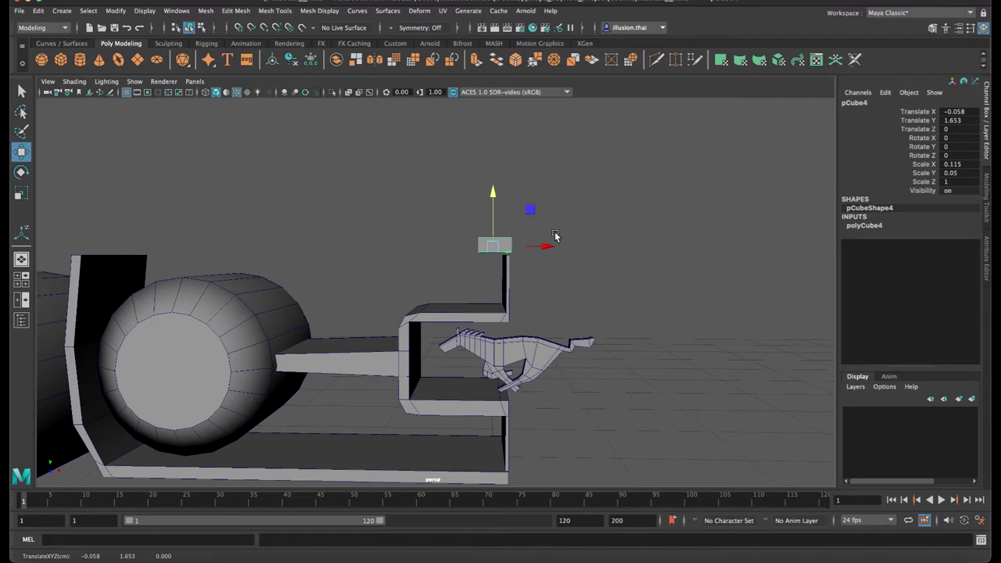
drag(546, 247, 493, 247)
click(501, 247)
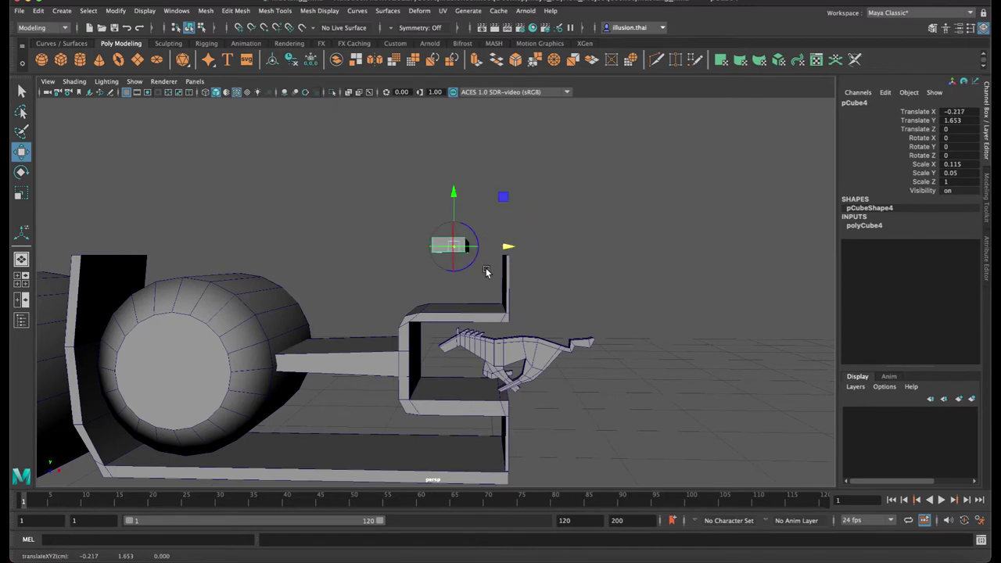
drag(466, 253, 469, 250)
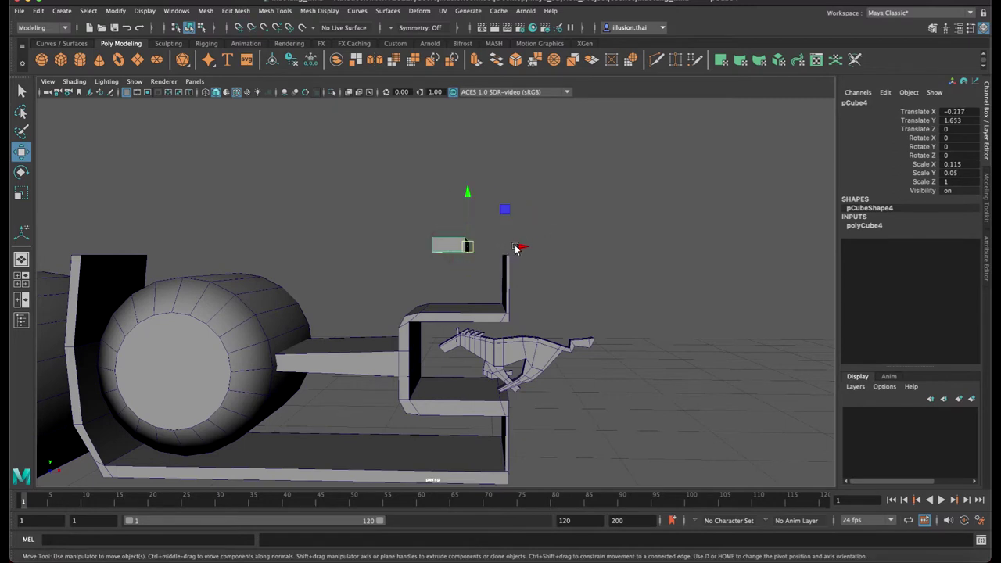
middle_drag(508, 285, 516, 280)
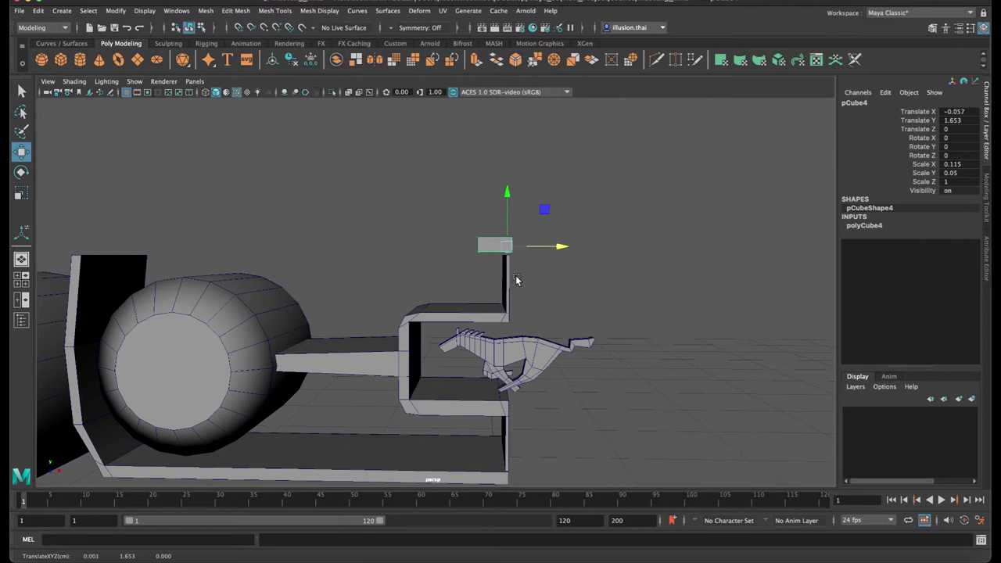
Stretch the slab's end face far left across the frame top and flatten it
right_click(488, 247)
alt+drag(488, 248, 493, 247)
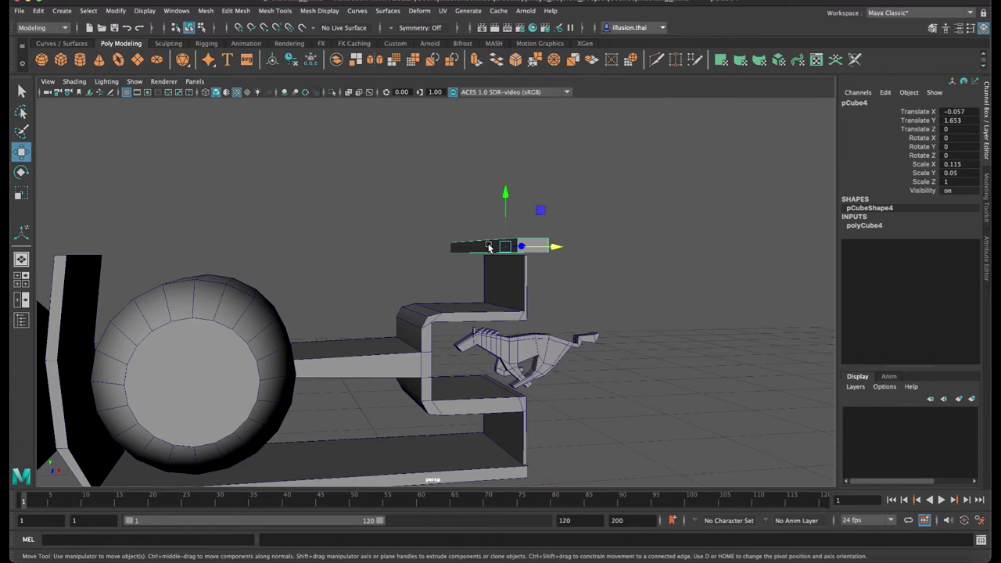
key(F8)
click(480, 250)
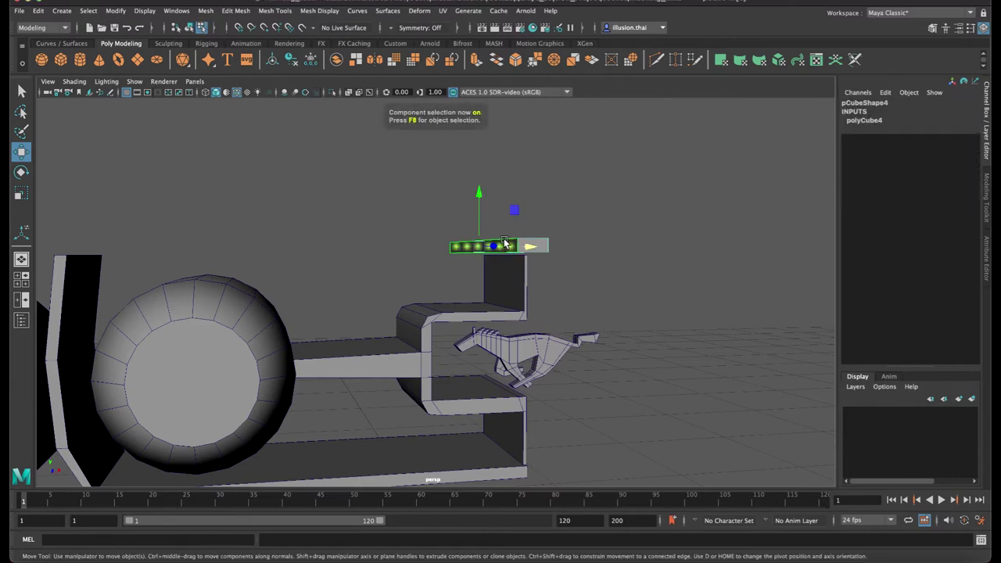
drag(480, 248, 156, 245)
key(r)
mouse_move(86, 194)
mouse_down()
mouse_move(90, 208)
mouse_move(89, 196)
mouse_up()
key(w)
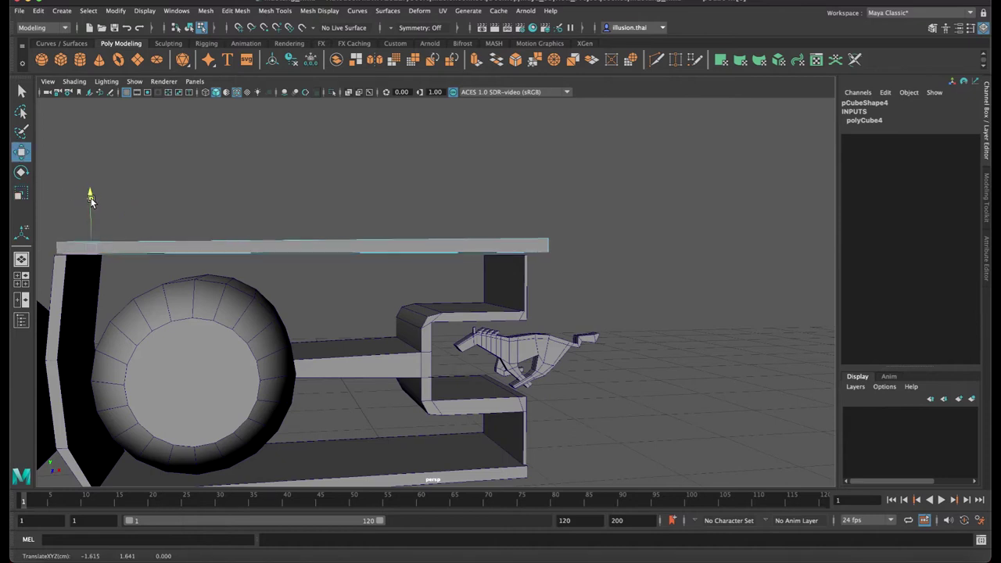
mouse_move(474, 279)
alt+mouse_down()
mouse_move(492, 246)
mouse_move(456, 241)
alt+mouse_up()
click(495, 250)
Move and scale the vertex at the top slab's end
right_drag(456, 241, 431, 245)
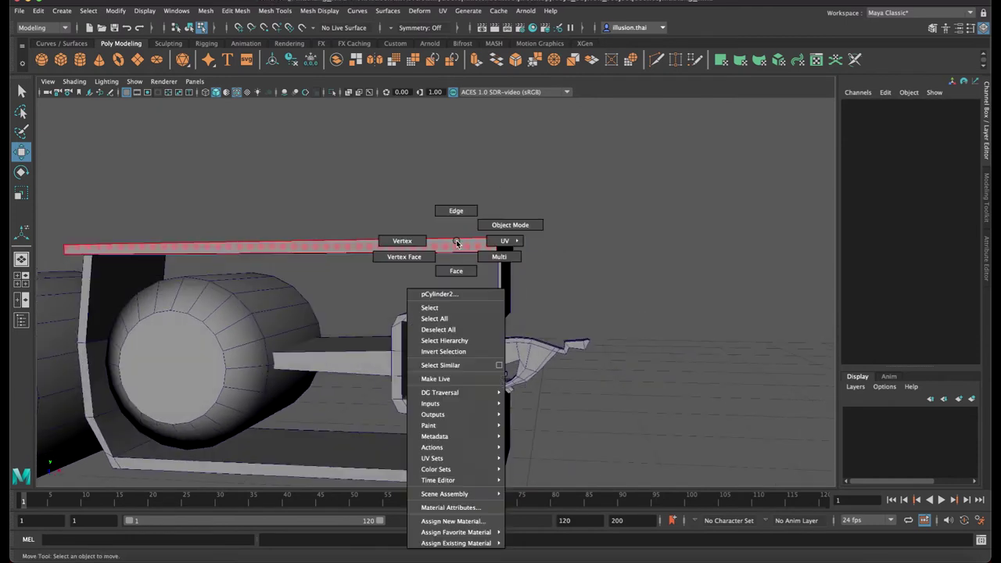
drag(442, 197, 524, 244)
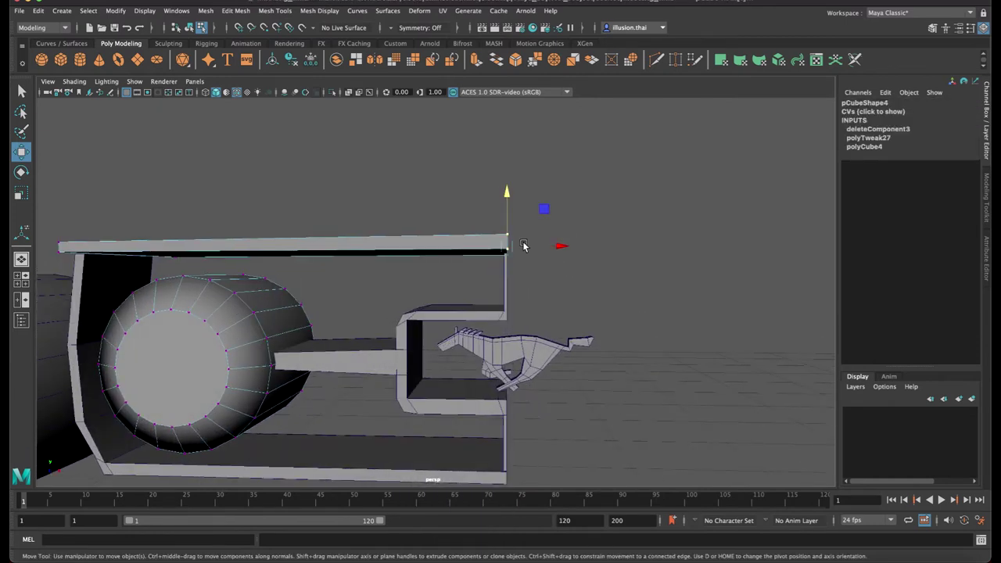
mouse_move(507, 209)
mouse_down()
mouse_move(227, 201)
mouse_move(278, 255)
mouse_move(302, 245)
mouse_up()
key(r)
key(w)
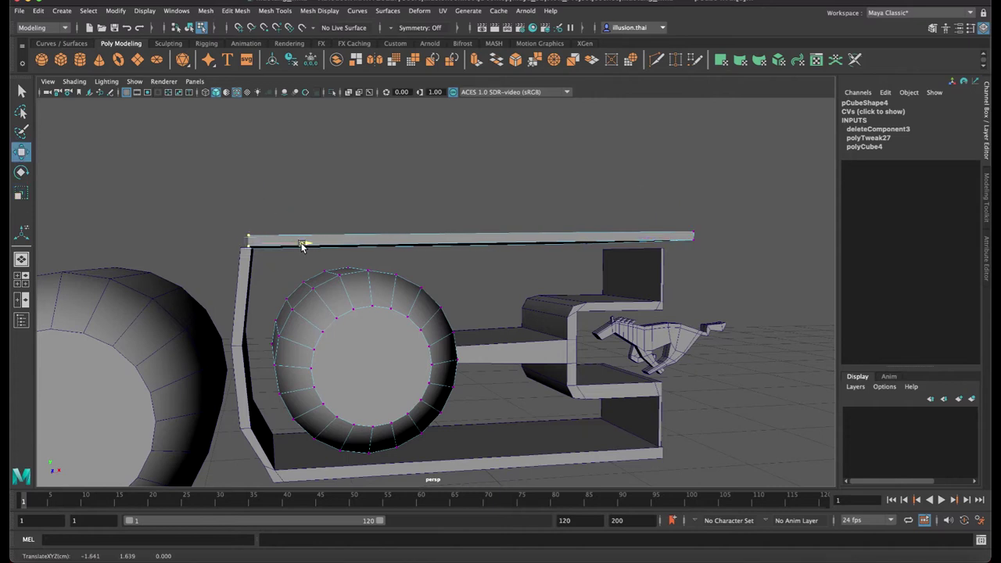
right_drag(369, 249, 426, 223)
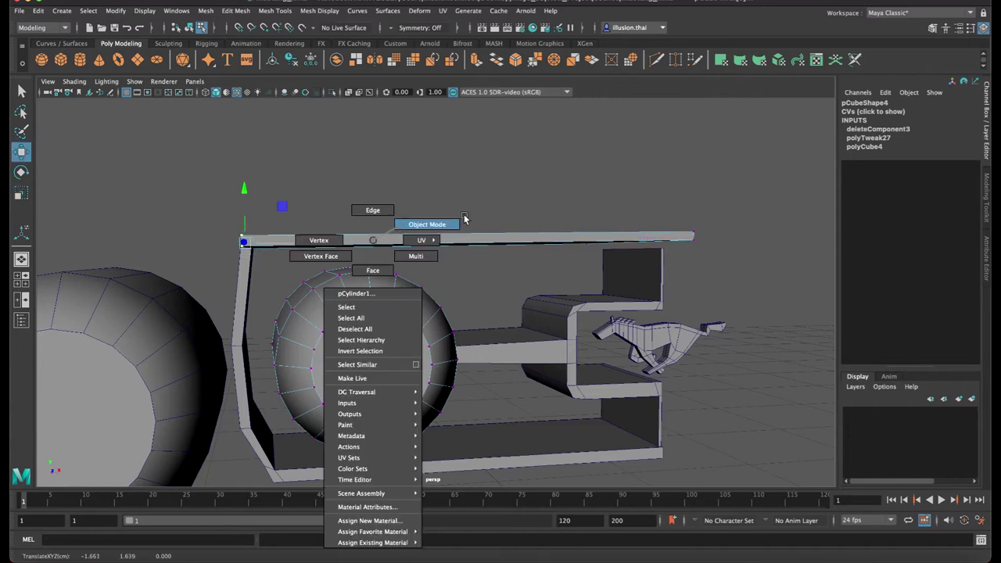
Scale the top slab narrower front to back, to a Z of about 0.609
alt+drag(503, 234, 379, 220)
click(410, 240)
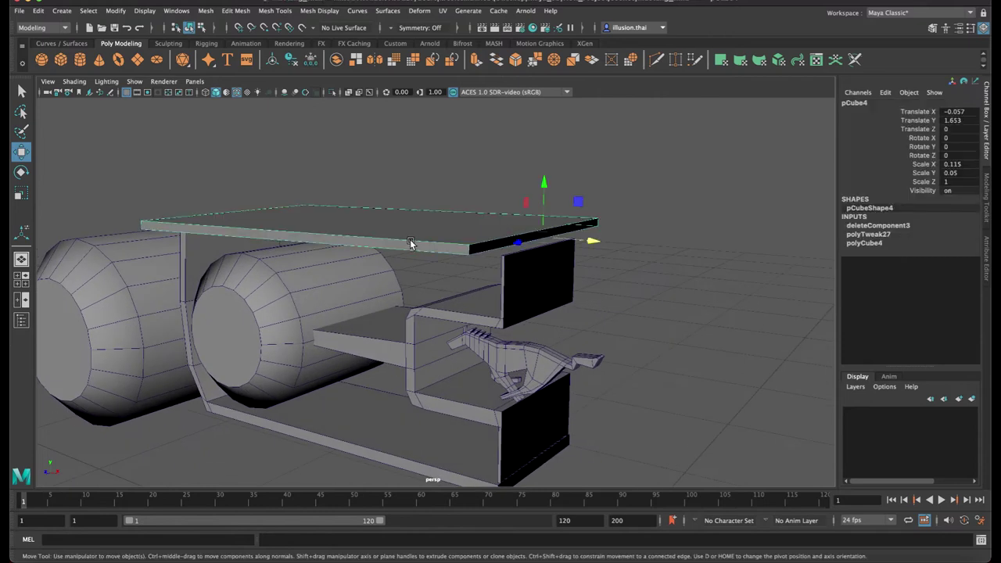
key(r)
mouse_move(520, 246)
mouse_down()
mouse_move(457, 261)
mouse_move(436, 253)
mouse_move(557, 260)
mouse_up()
Raise a corner vertex of the pCube1 fork so its upper lip meets the top beam
click(556, 259)
right_click(556, 259)
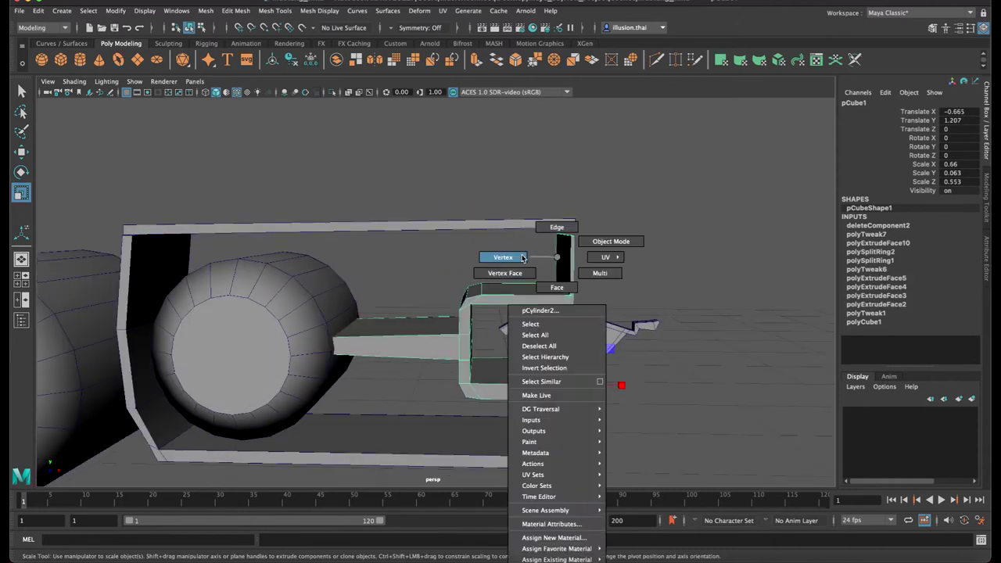
click(564, 257)
click(566, 259)
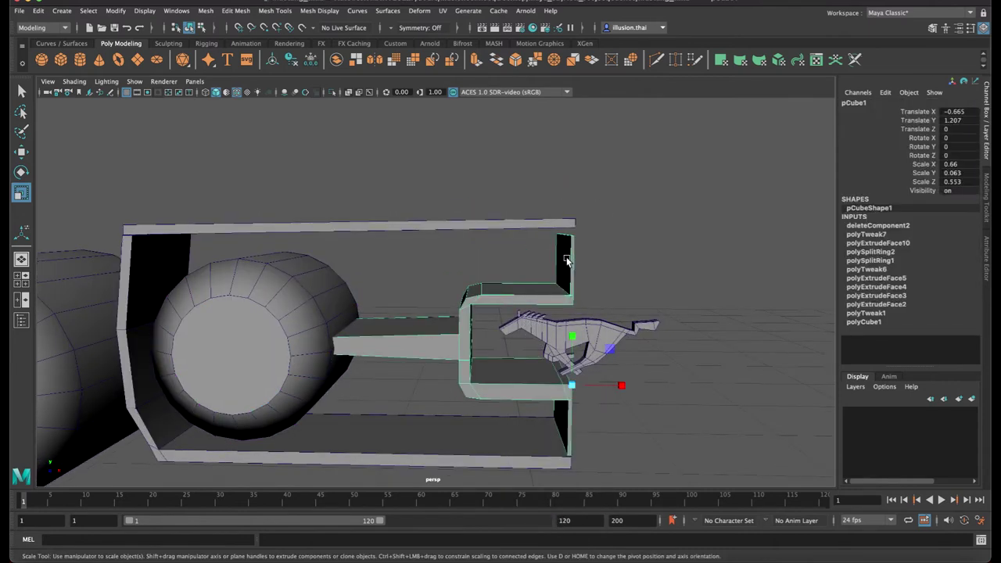
key(F8)
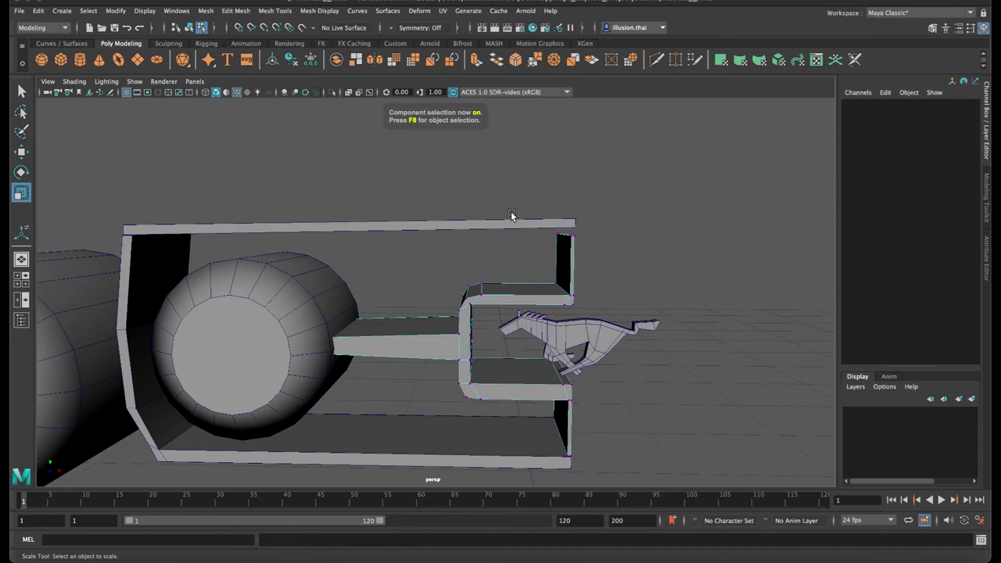
click(564, 232)
key(w)
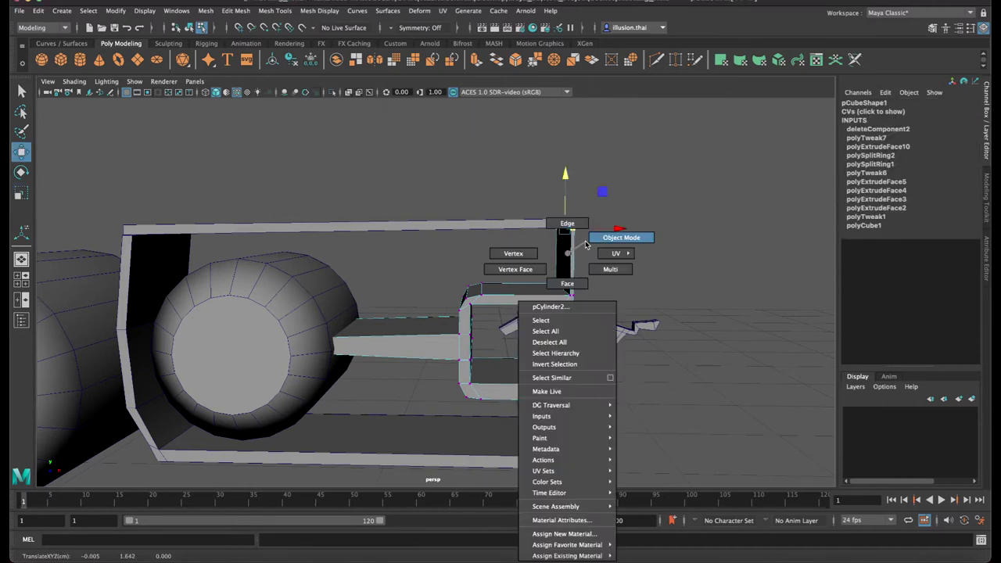
right_drag(566, 255, 618, 235)
alt+right_drag(672, 264, 576, 256)
mouse_move(576, 255)
alt+mouse_down()
mouse_move(485, 247)
mouse_move(458, 257)
alt+mouse_up()
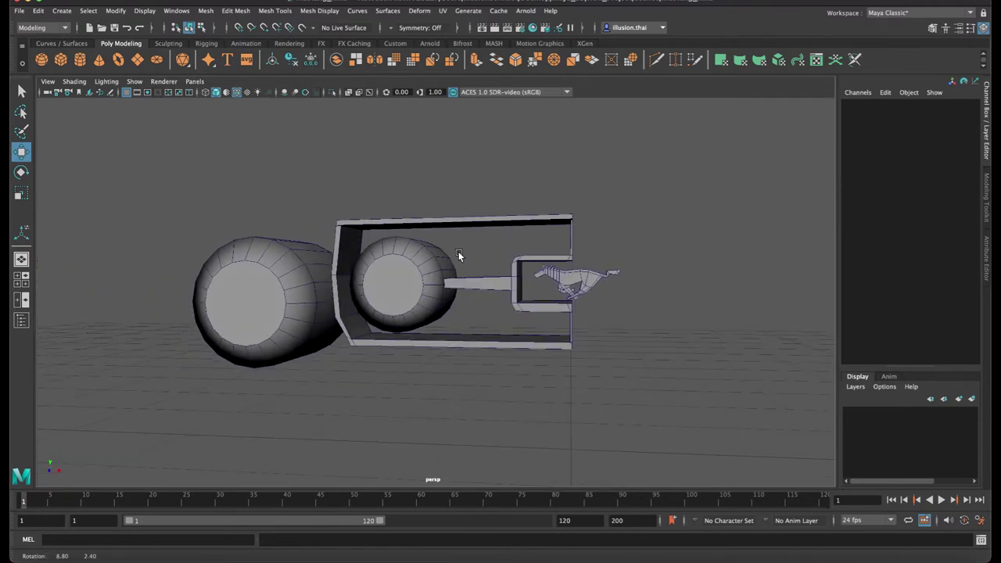
Scale pCylinder2 uniformly to about 0.259 and move it up to Translate Y 1.29
click(404, 281)
mouse_move(406, 282)
alt+mouse_down()
mouse_move(424, 284)
mouse_move(389, 283)
alt+mouse_up()
key(r)
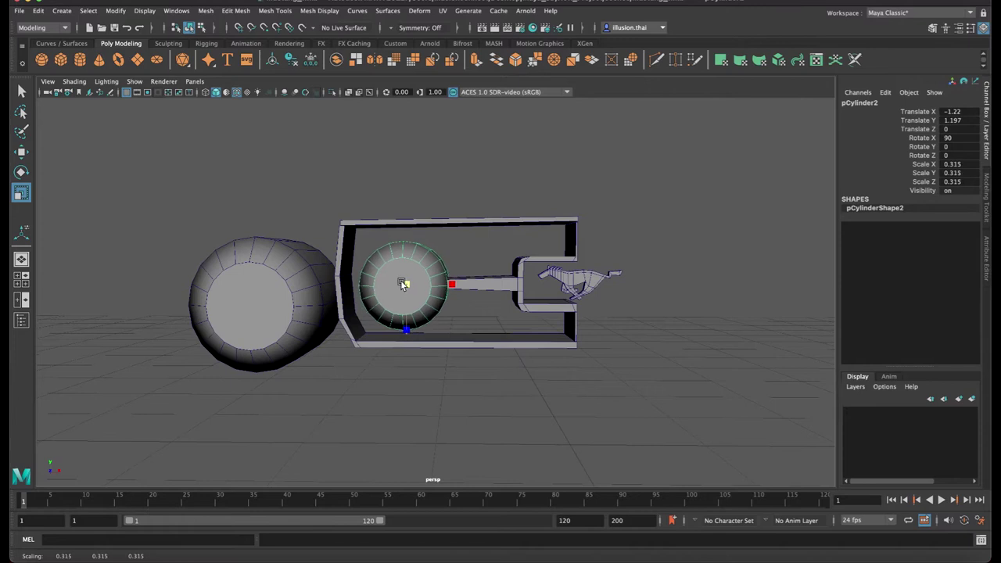
key(w)
mouse_move(407, 237)
mouse_down()
mouse_move(408, 223)
mouse_move(449, 264)
mouse_move(397, 271)
mouse_up()
key(r)
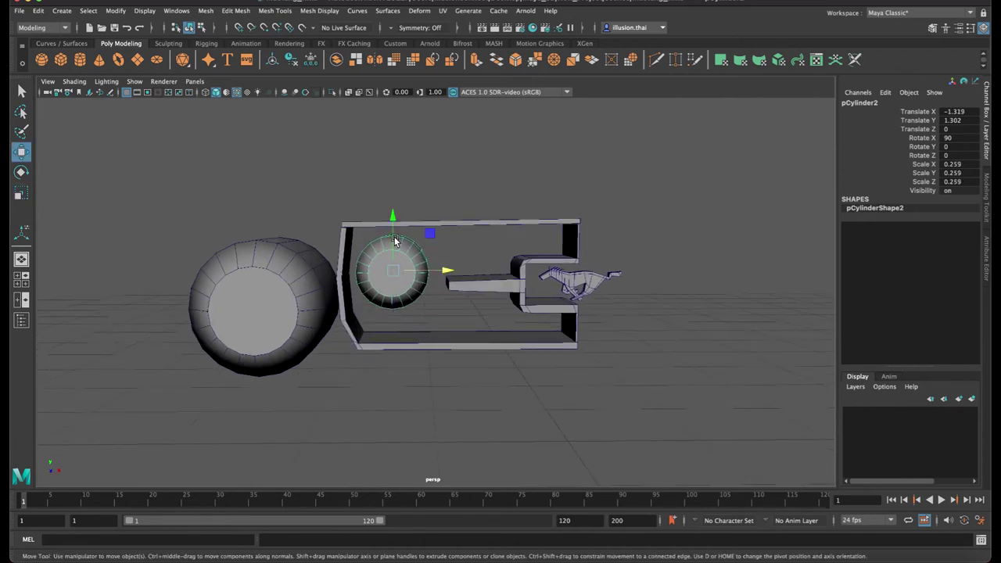
key(w)
drag(393, 229, 395, 231)
click(394, 229)
click(414, 270)
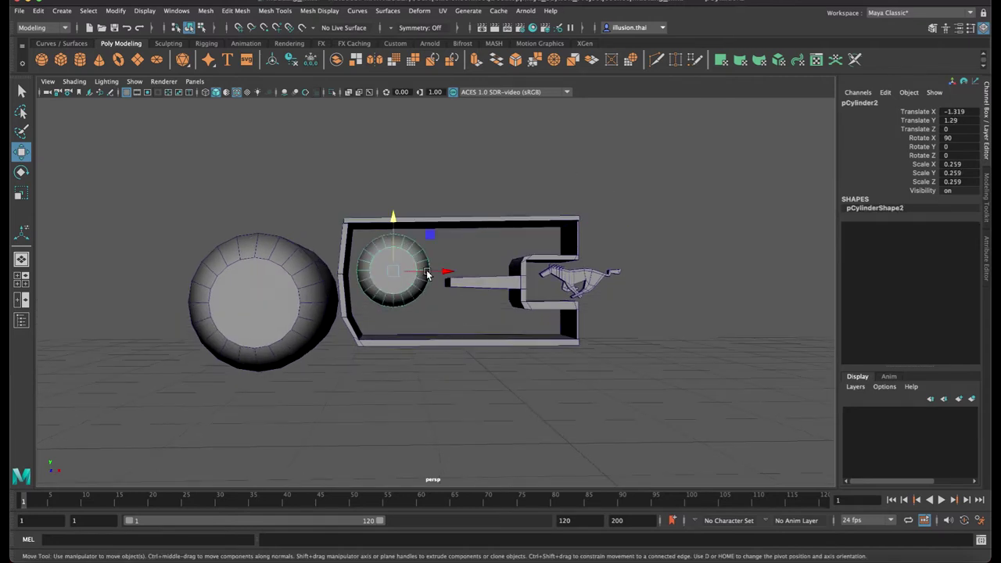
alt+drag(426, 269, 428, 270)
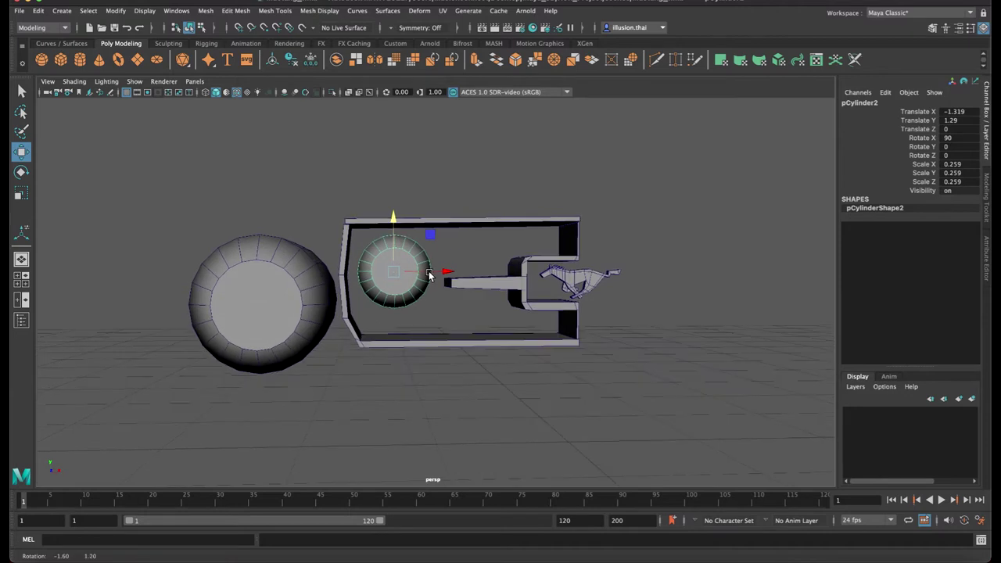
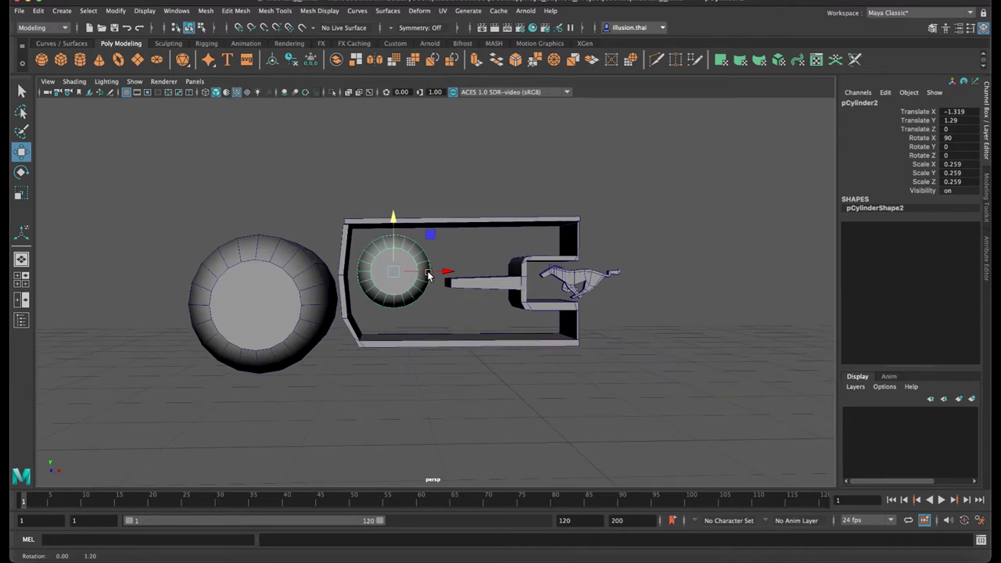
Raise the inner frame vertices and move the bar's end vertices left
click(518, 273)
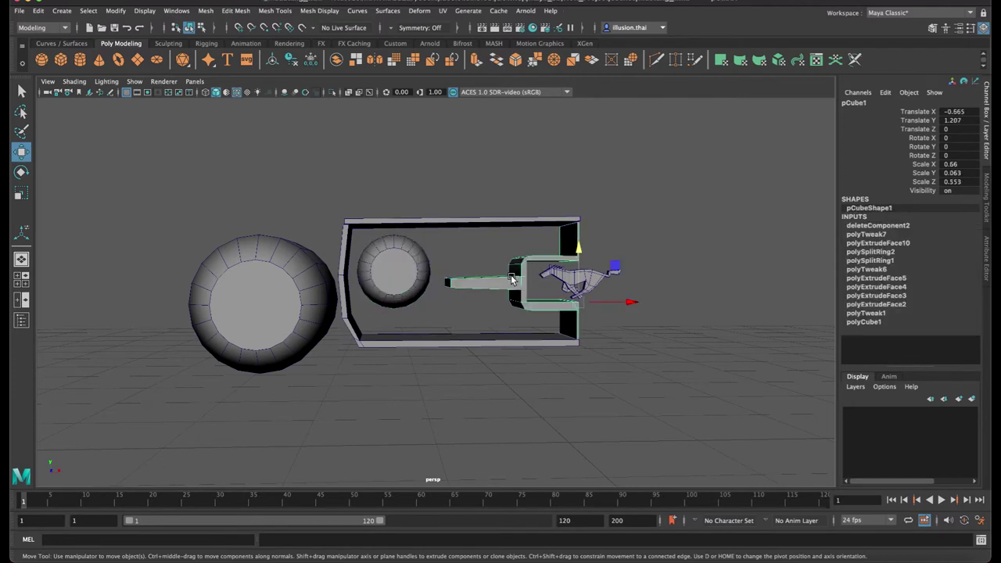
right_drag(518, 274, 465, 280)
drag(609, 252, 435, 321)
drag(509, 232, 510, 222)
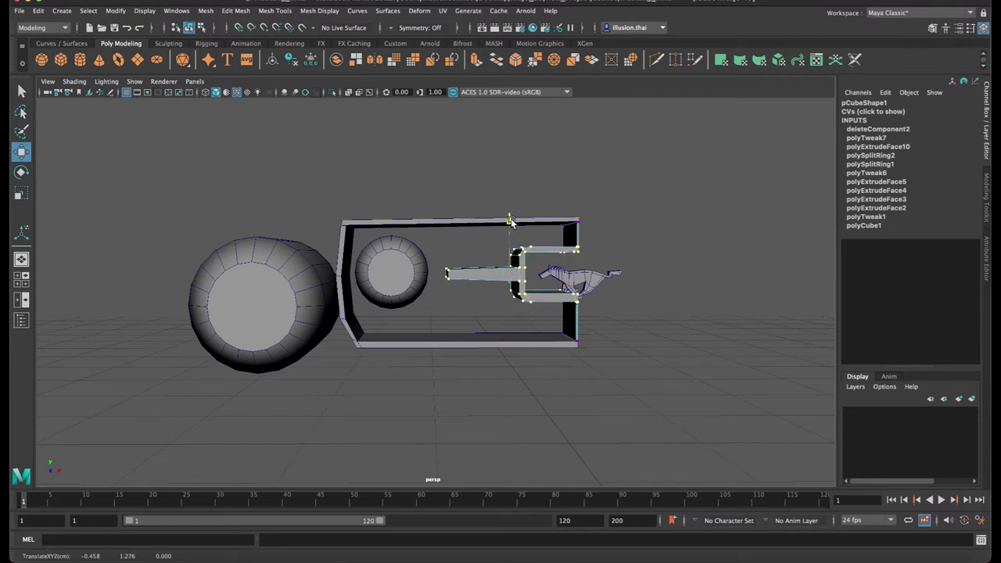
mouse_move(440, 255)
mouse_down()
mouse_move(455, 291)
mouse_move(461, 277)
mouse_up()
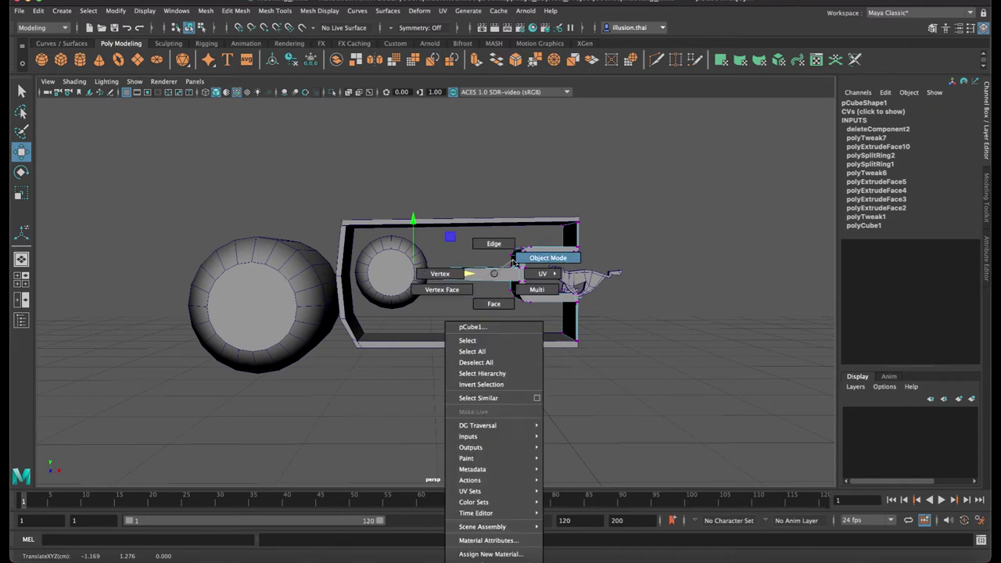
right_drag(492, 276, 516, 262)
Lower the sphere slightly and raise the horse emblem
click(391, 269)
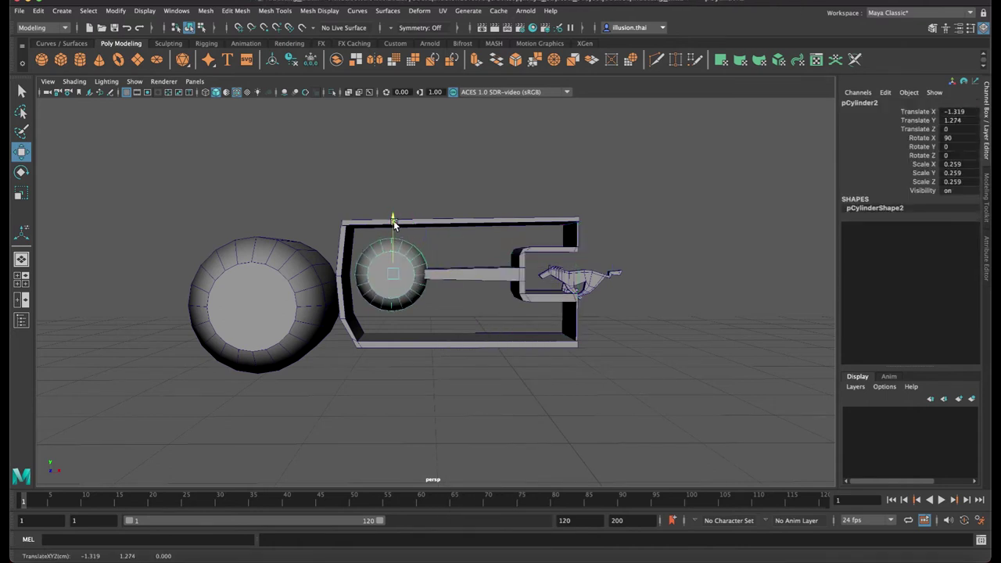
drag(394, 223, 394, 225)
click(590, 281)
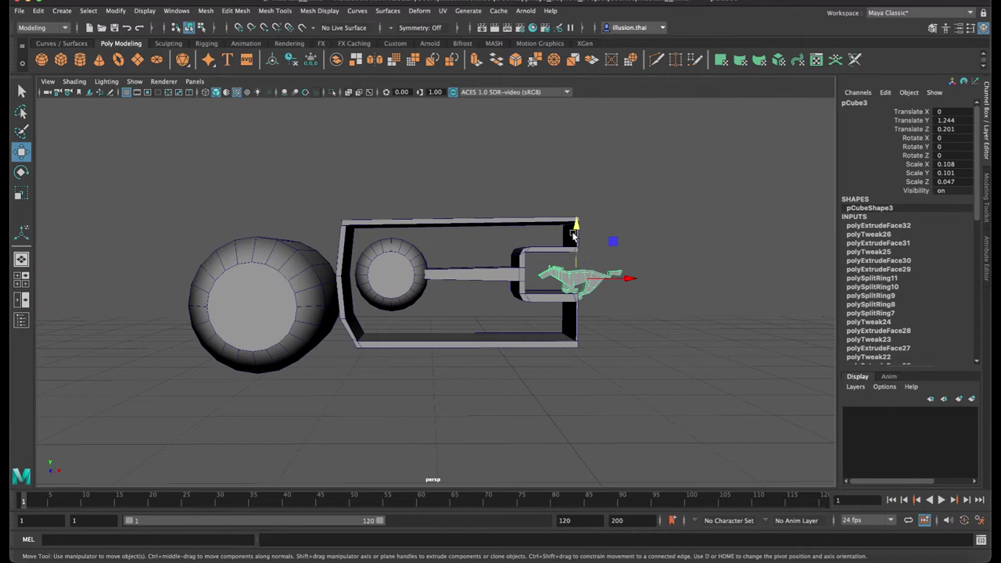
drag(577, 233, 577, 223)
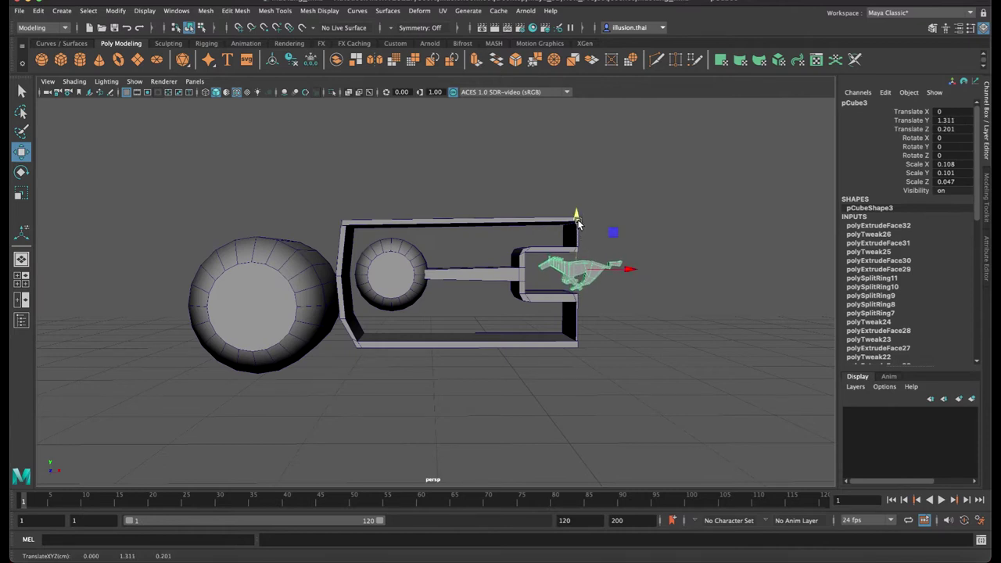
Save the scene and create a new polygon cube (pCube5) for the car body
click(668, 308)
scroll(625, 313, down, 3)
key(ctrl+s)
mouse_move(569, 317)
alt+mouse_down()
mouse_move(574, 339)
mouse_move(333, 316)
mouse_move(362, 332)
alt+mouse_up()
click(60, 60)
Stretch the new cube along X into a long box, about 5.607 units
mouse_move(480, 318)
mouse_down()
mouse_move(507, 232)
mouse_move(507, 261)
mouse_move(547, 299)
mouse_move(451, 292)
mouse_up()
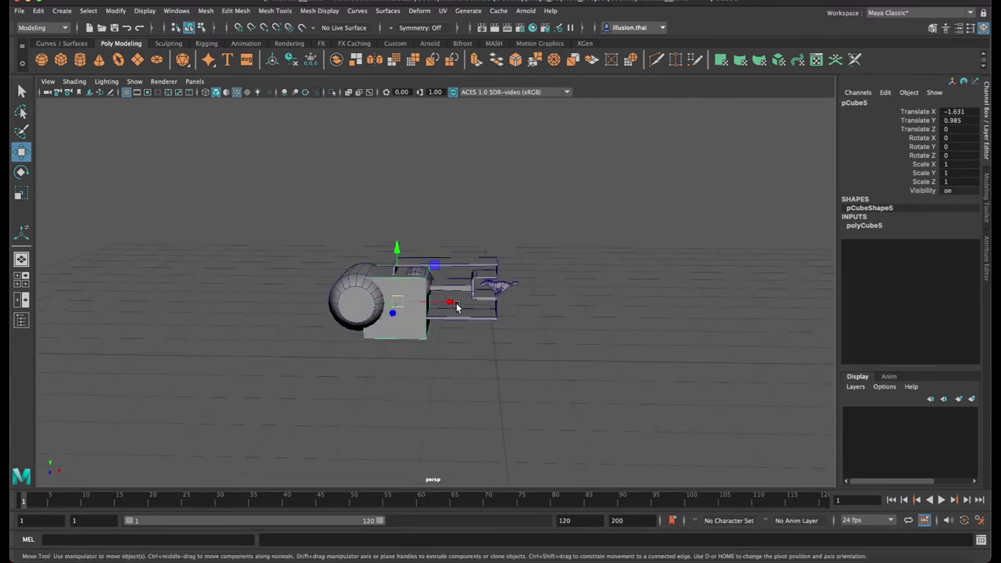
key(ctrl+z)
key(r)
drag(545, 306, 637, 310)
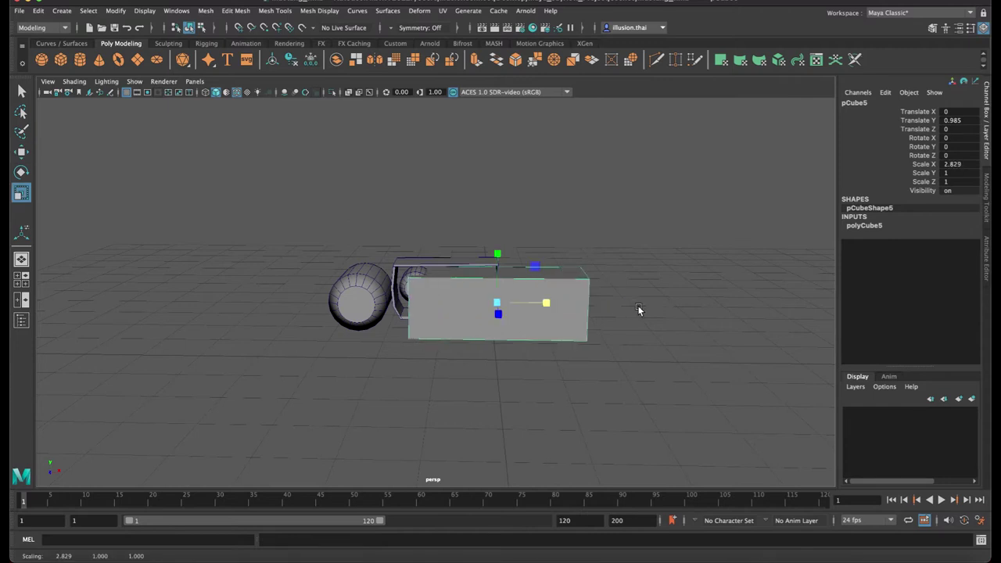
key(XF86AudioRaiseVolume)
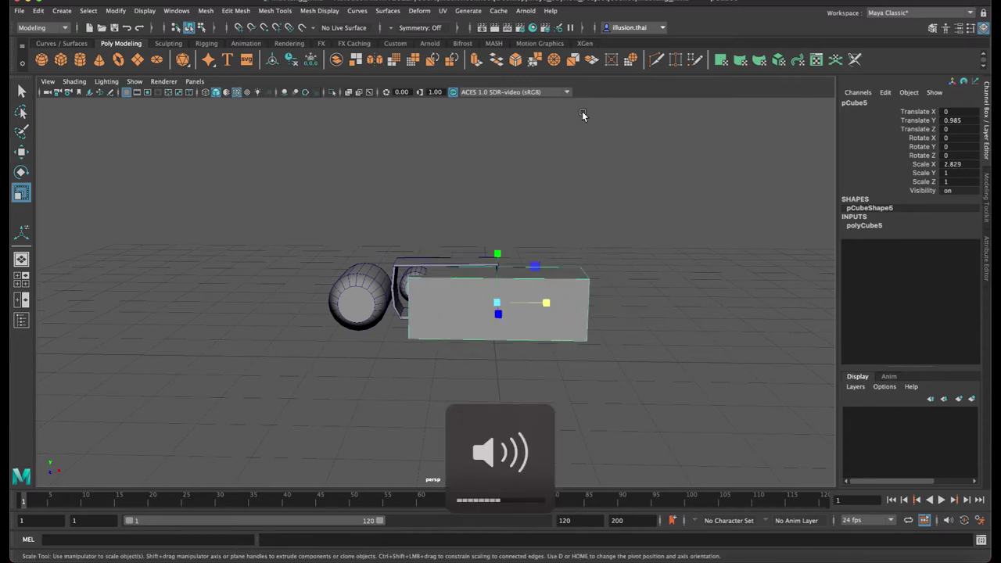
click(579, 263)
click(530, 319)
mouse_move(501, 302)
alt+mouse_down()
mouse_move(533, 295)
mouse_move(546, 333)
alt+mouse_up()
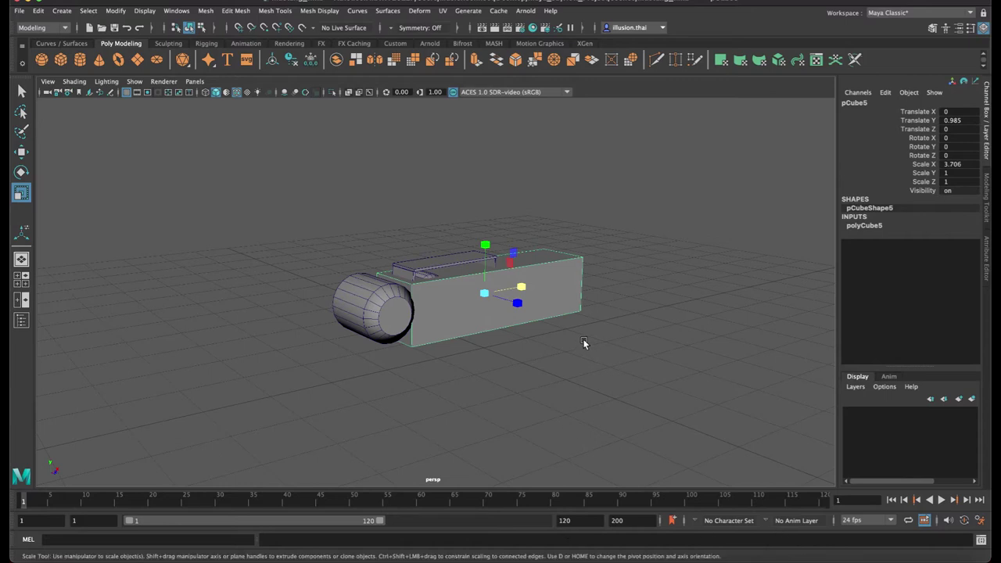
mouse_move(524, 285)
mouse_down()
mouse_move(545, 286)
mouse_move(521, 304)
mouse_move(482, 289)
mouse_up()
Turn on X-ray and scale the box taller to Y 1.73
key(w)
key(alt+x)
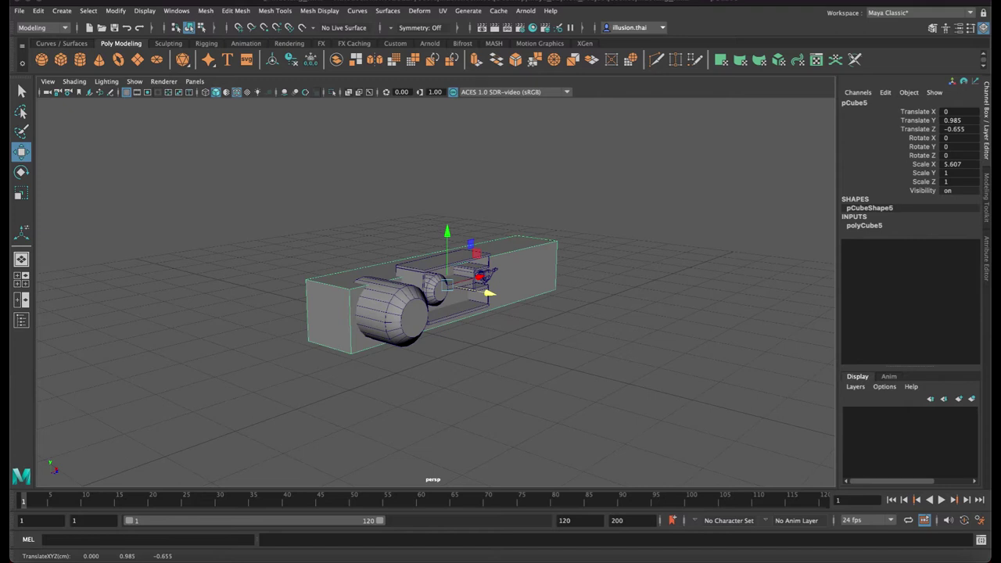
mouse_move(516, 347)
alt+mouse_down()
mouse_move(509, 297)
mouse_move(525, 300)
alt+mouse_up()
key(r)
drag(420, 242, 423, 211)
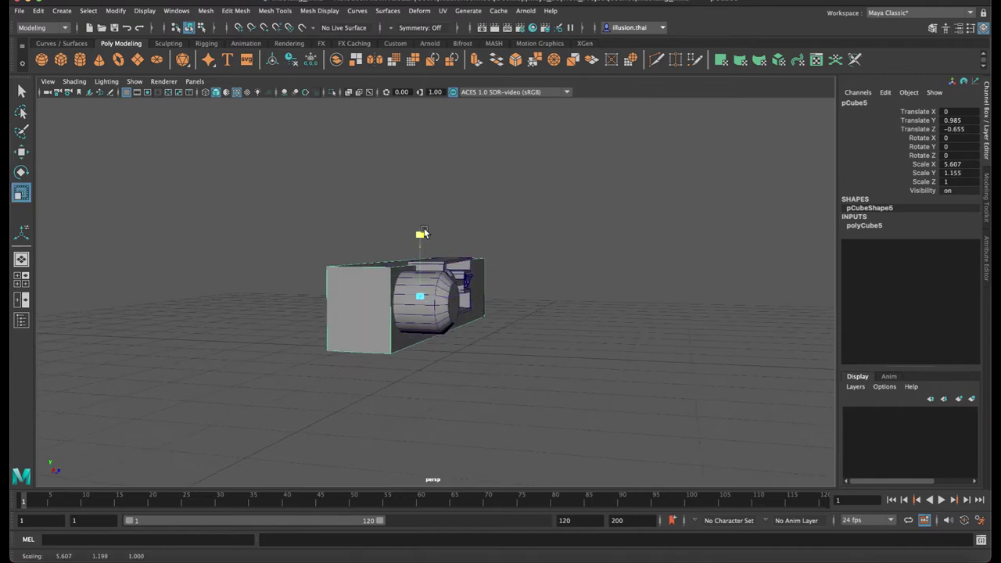
alt+drag(463, 239, 545, 244)
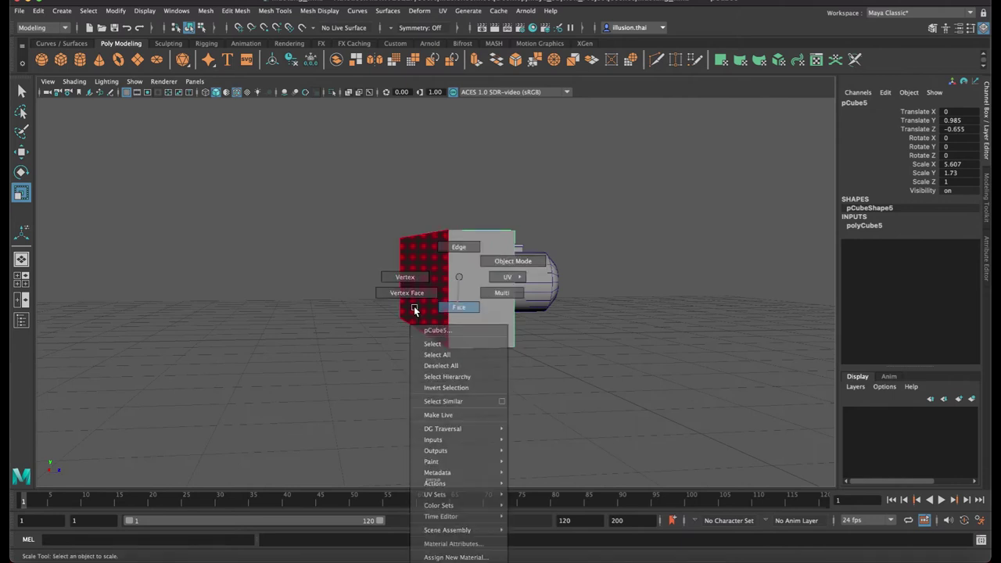
Try selecting the box's right end face, then clear the face selection
right_drag(458, 328, 447, 305)
key(w)
alt+drag(469, 289, 346, 329)
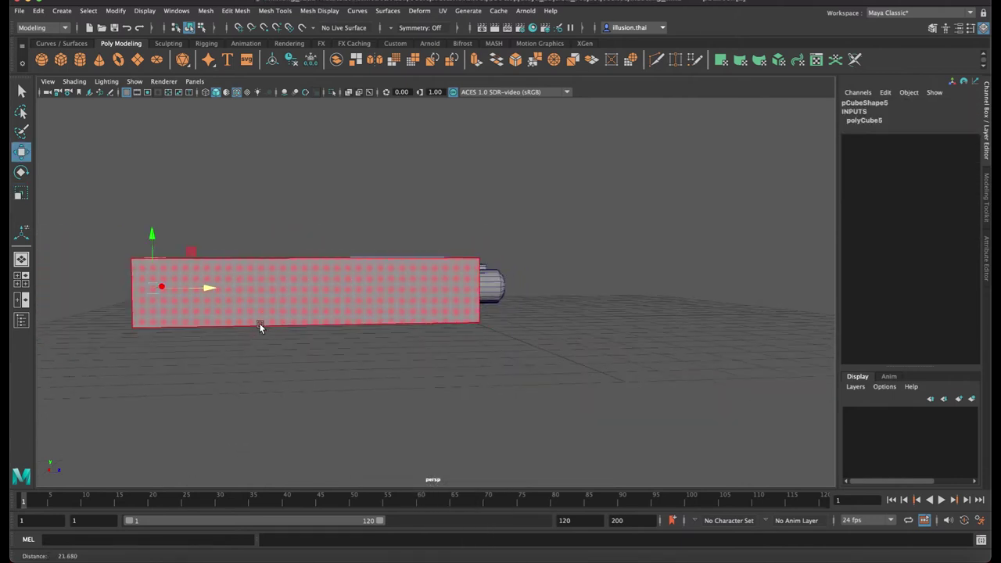
key(q)
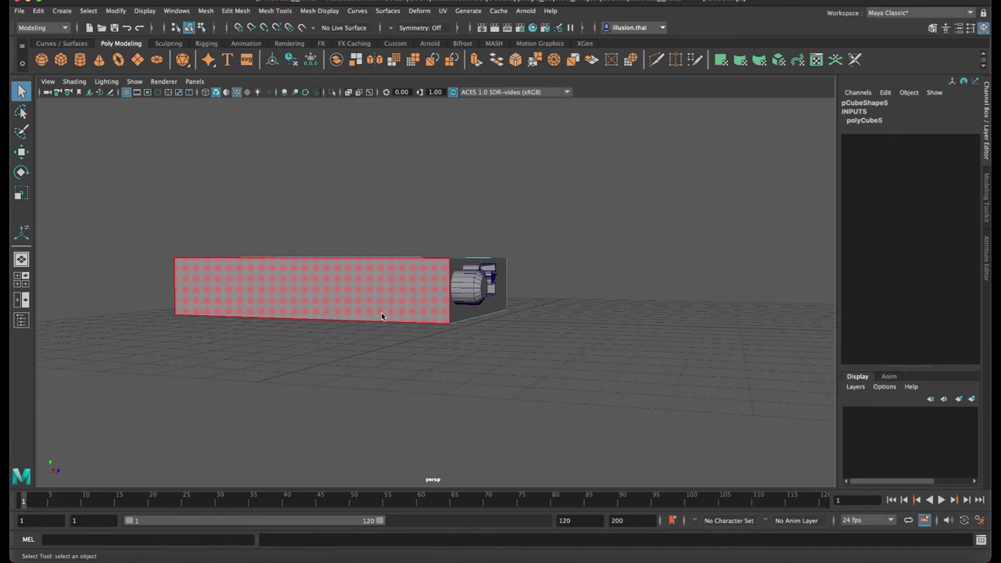
right_drag(381, 277, 435, 262)
click(458, 309)
alt+drag(458, 311, 417, 320)
right_drag(516, 277, 513, 317)
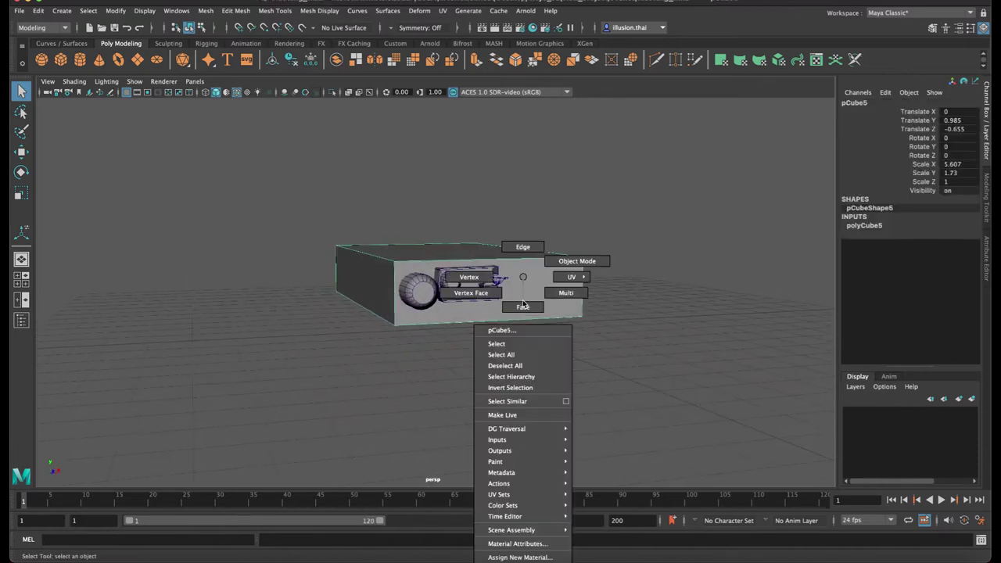
mouse_move(512, 317)
alt+mouse_down()
mouse_move(573, 304)
mouse_move(597, 326)
alt+mouse_up()
click(572, 303)
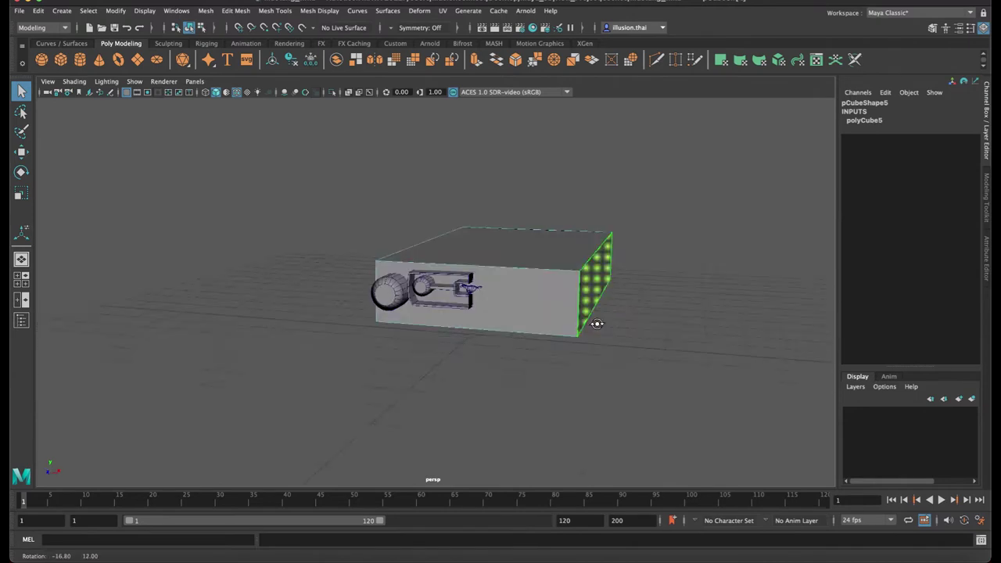
key(w)
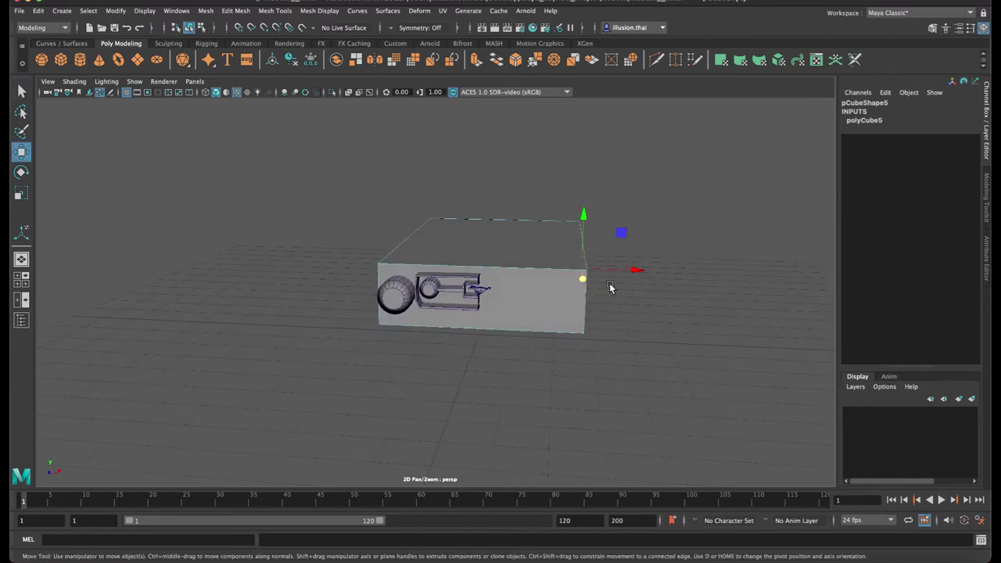
click(609, 285)
key(q)
Select the box's right-side vertices and move them along X, then undo the move
right_click(565, 260)
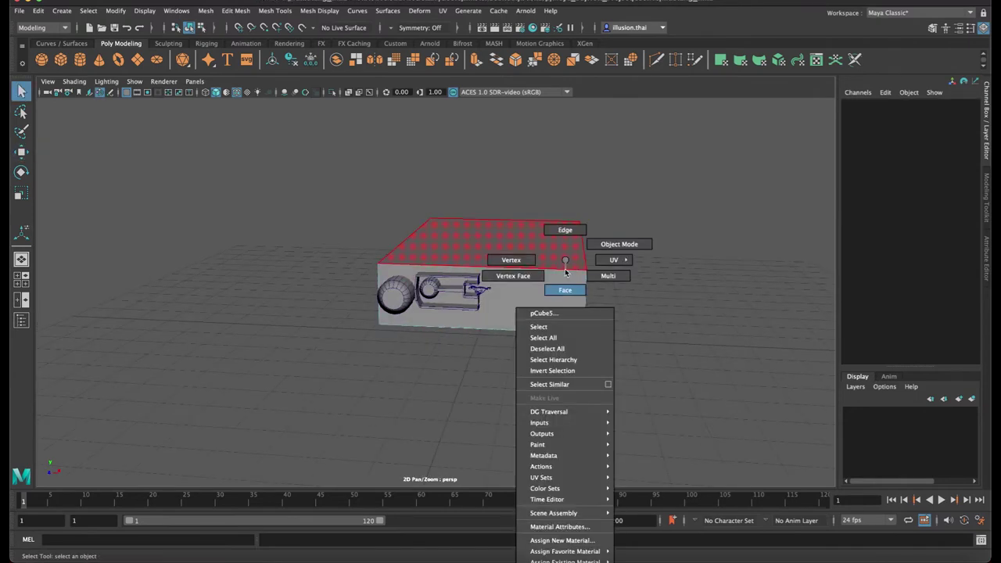
click(510, 259)
drag(536, 190, 654, 383)
key(w)
click(633, 271)
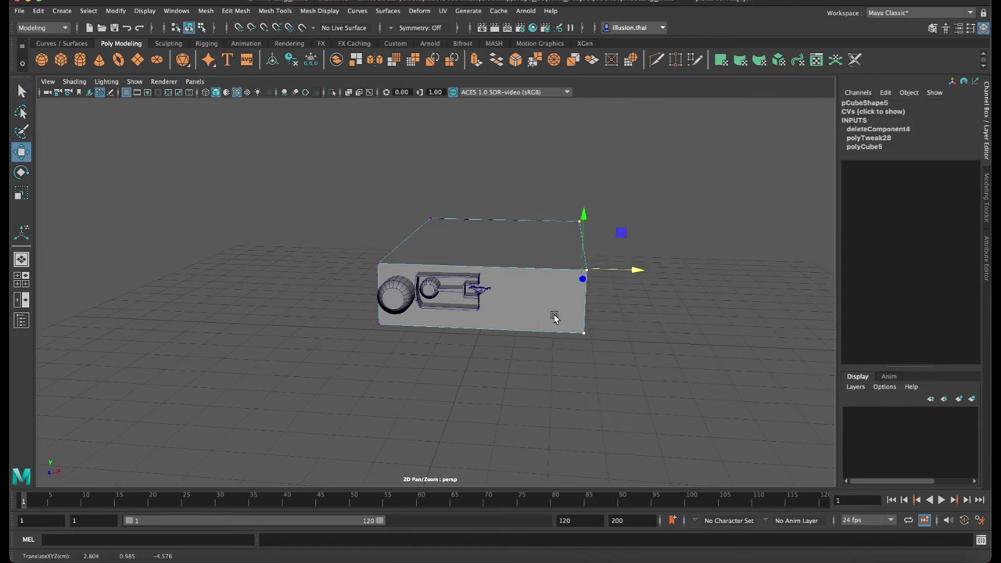
mouse_move(475, 349)
alt+mouse_down()
mouse_move(491, 334)
mouse_move(472, 361)
mouse_move(505, 352)
mouse_move(489, 352)
alt+mouse_up()
key(ctrl+z)
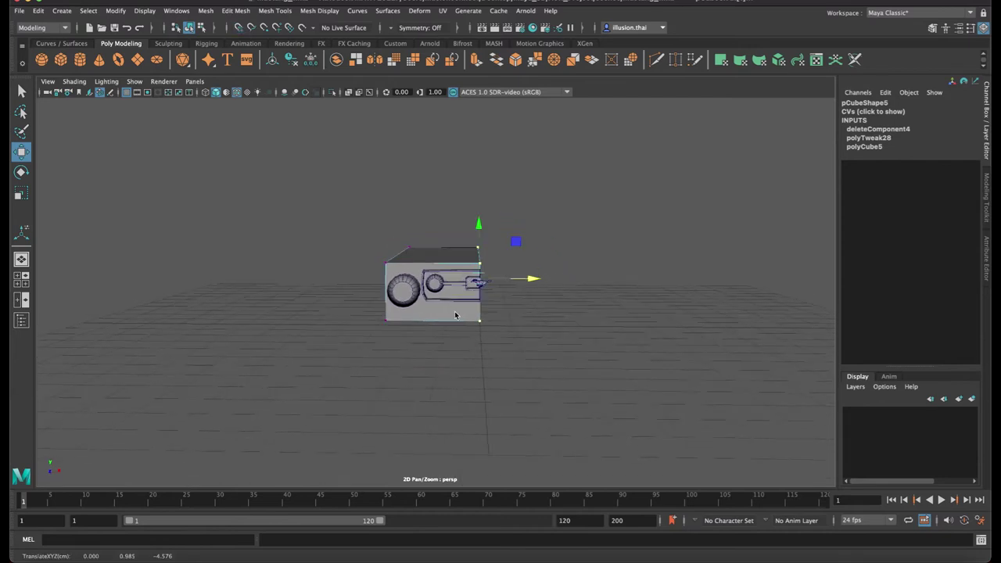
Select the end vertices again and drag them outward to lengthen the box
right_drag(455, 277, 490, 272)
alt+drag(490, 272, 496, 316)
click(394, 304)
mouse_move(393, 304)
alt+mouse_down()
mouse_move(416, 325)
mouse_move(437, 320)
mouse_move(411, 297)
alt+mouse_up()
right_drag(405, 278, 395, 276)
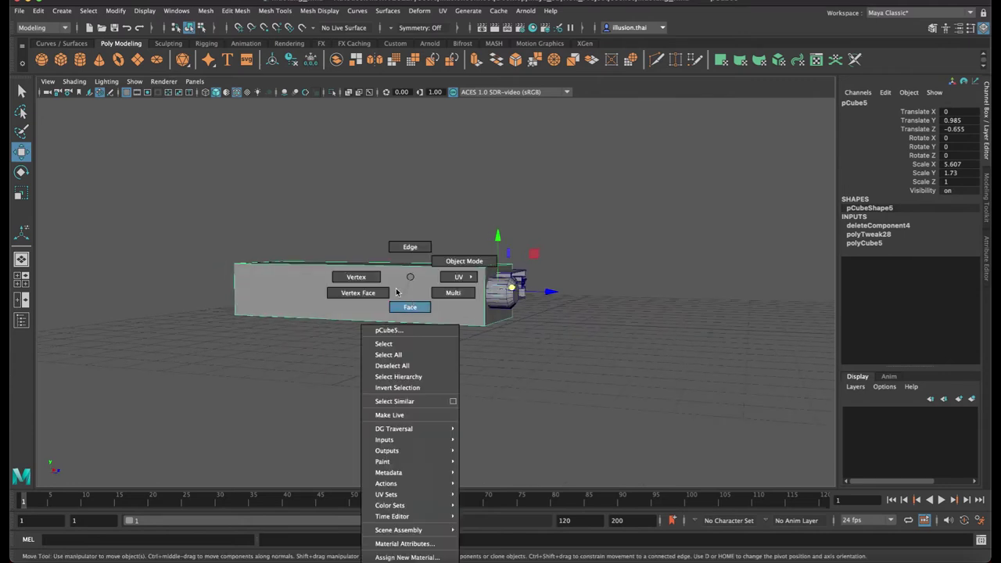
drag(422, 234, 598, 352)
drag(557, 295, 566, 295)
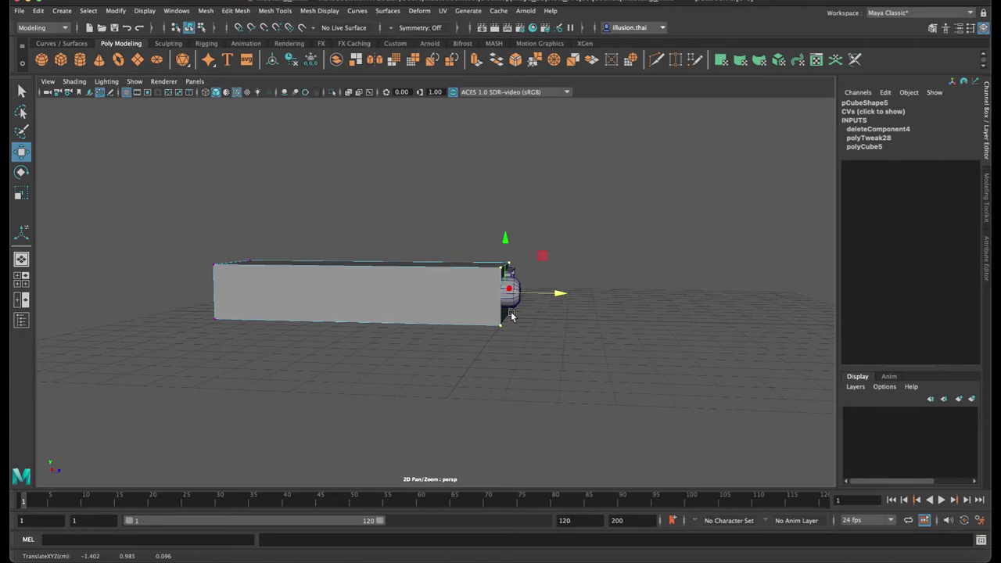
alt+drag(509, 315, 561, 305)
mouse_move(393, 299)
alt+mouse_down()
mouse_move(453, 293)
mouse_move(459, 346)
mouse_move(449, 342)
mouse_move(456, 298)
mouse_move(547, 286)
alt+mouse_up()
right_click(405, 278)
Extrude the body's end face outward to extend its length
click(408, 294)
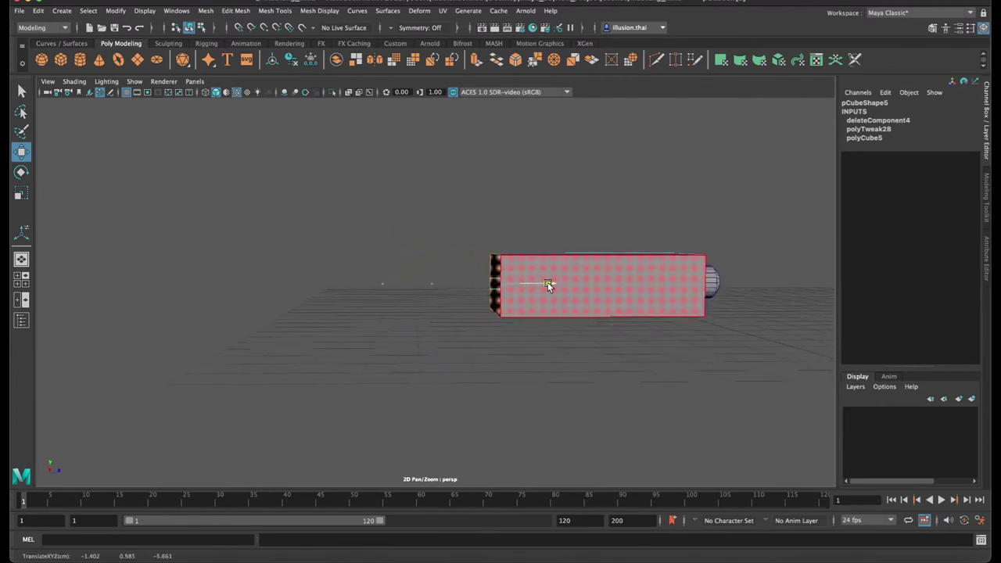
key(ctrl+e)
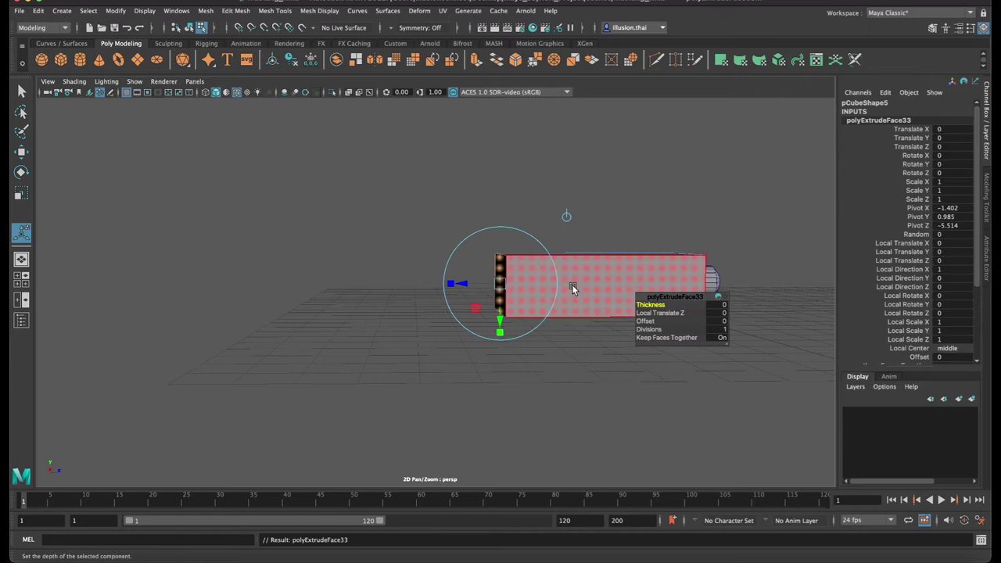
mouse_move(461, 283)
mouse_down()
mouse_move(148, 275)
mouse_move(376, 267)
mouse_up()
key(ctrl+e)
Extrude the top middle face upward into a raised cabin block
click(376, 267)
key(ctrl+e)
drag(405, 227, 420, 148)
mouse_move(469, 313)
alt+mouse_down()
mouse_move(475, 319)
mouse_move(445, 290)
alt+mouse_up()
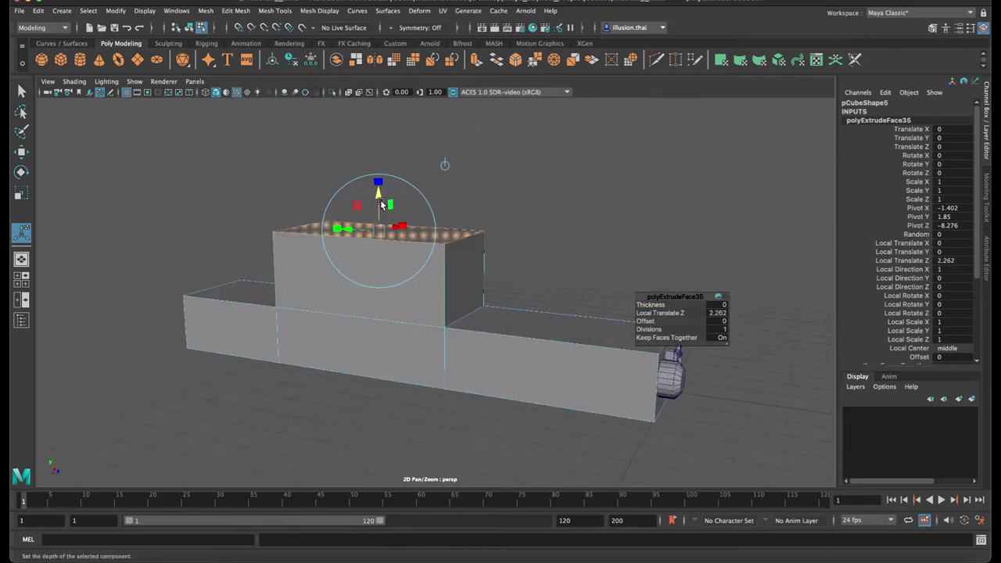
drag(378, 191, 380, 177)
Move the cabin's top front edge along X to slant it into a windscreen
key(q)
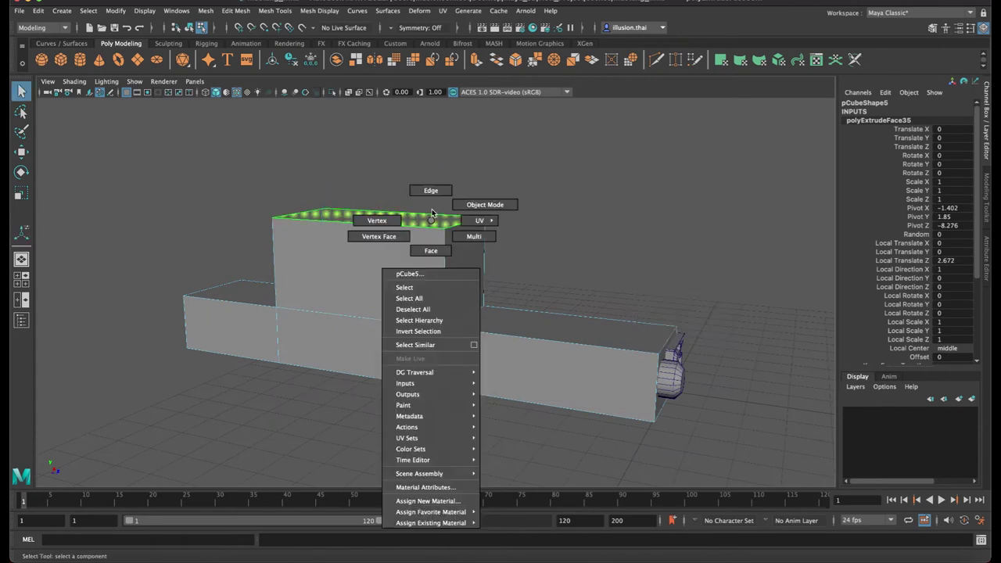
right_drag(441, 225, 431, 190)
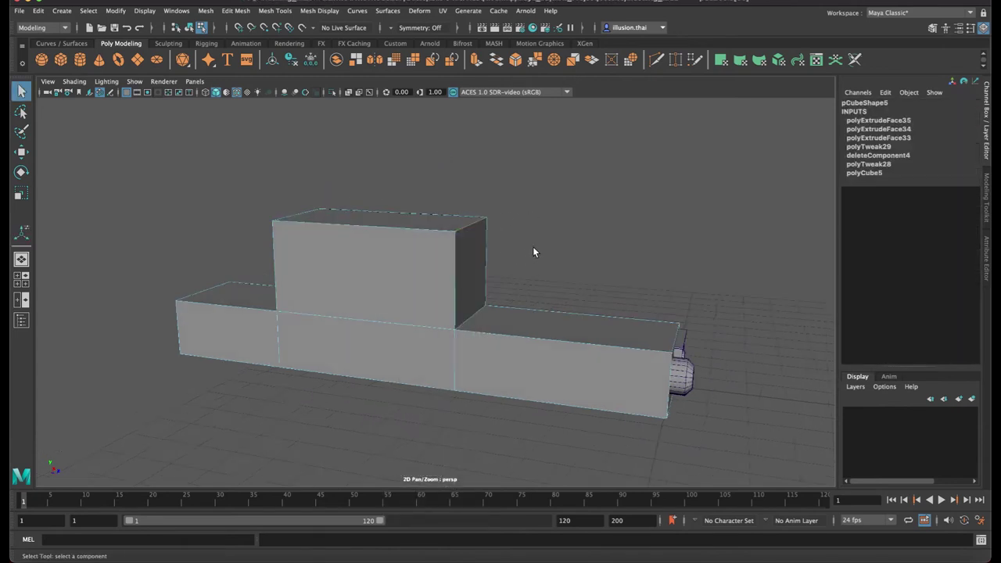
key(w)
mouse_move(519, 225)
mouse_down()
mouse_move(367, 238)
mouse_move(416, 235)
mouse_up()
Slide the cabin's other top edge inward to taper the cabin
click(316, 234)
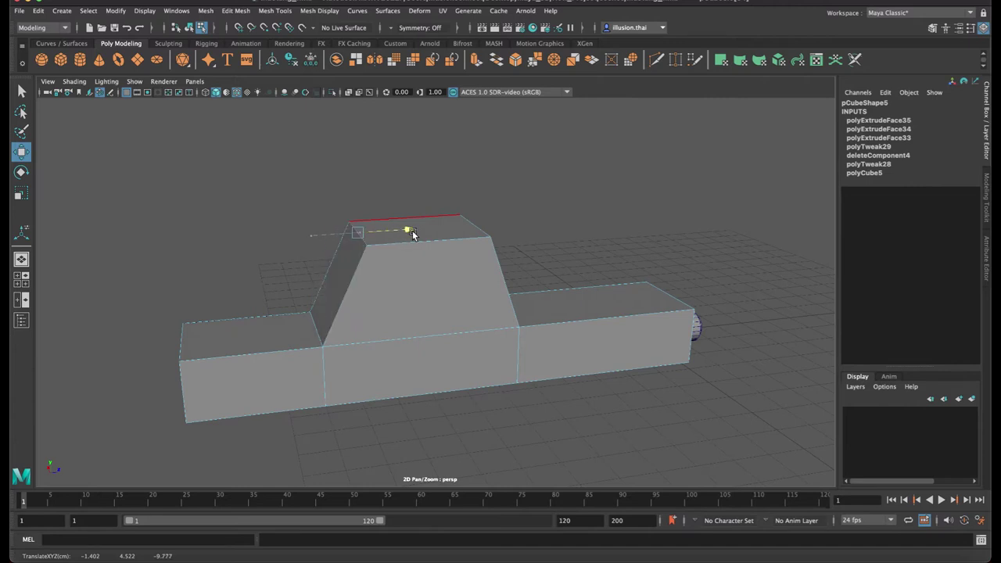
mouse_move(417, 235)
alt+mouse_down()
mouse_move(371, 250)
mouse_move(397, 262)
alt+mouse_up()
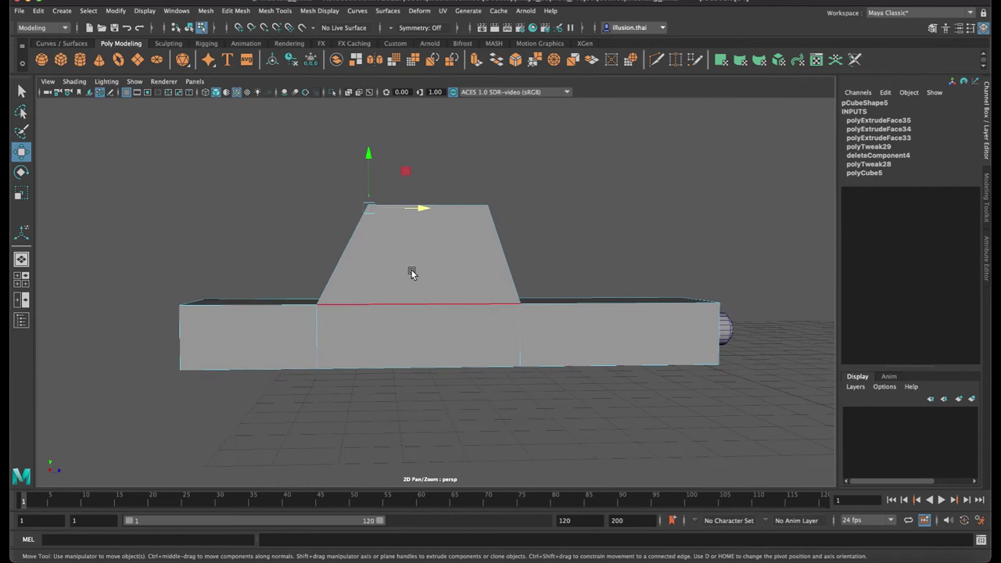
right_click(414, 269)
click(386, 267)
Shorten the body's left end and shift the cabin's upper vertices to the right
drag(131, 221, 230, 366)
drag(245, 330, 273, 331)
drag(140, 170, 547, 428)
drag(416, 284, 453, 290)
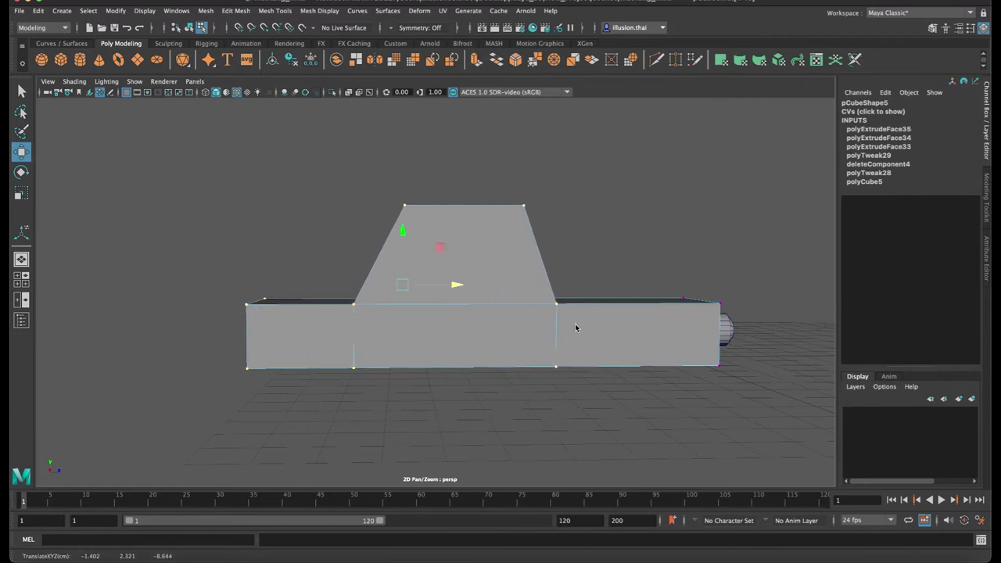
right_drag(576, 328, 618, 262)
mouse_move(612, 279)
alt+mouse_down()
mouse_move(582, 266)
mouse_move(591, 262)
alt+mouse_up()
mouse_move(522, 329)
alt+mouse_down()
mouse_move(552, 286)
mouse_move(528, 262)
alt+mouse_up()
right_drag(528, 262, 529, 290)
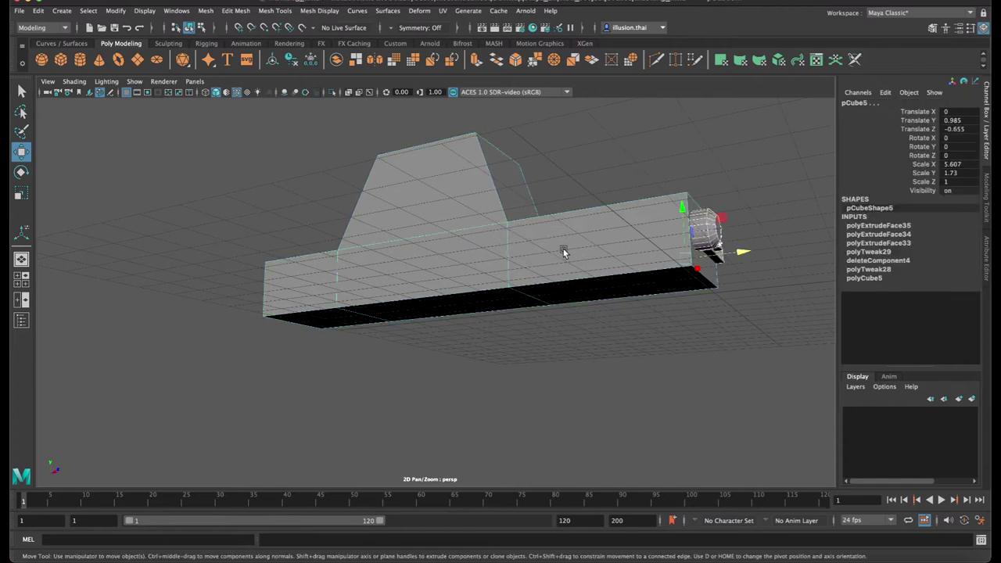
Extrude the car body's bottom face strip and drag it down along Y
right_drag(563, 244, 563, 270)
double_click(581, 301)
mouse_move(581, 301)
mouse_down()
mouse_move(340, 320)
mouse_move(387, 330)
mouse_move(454, 276)
mouse_move(488, 230)
mouse_move(485, 238)
mouse_up()
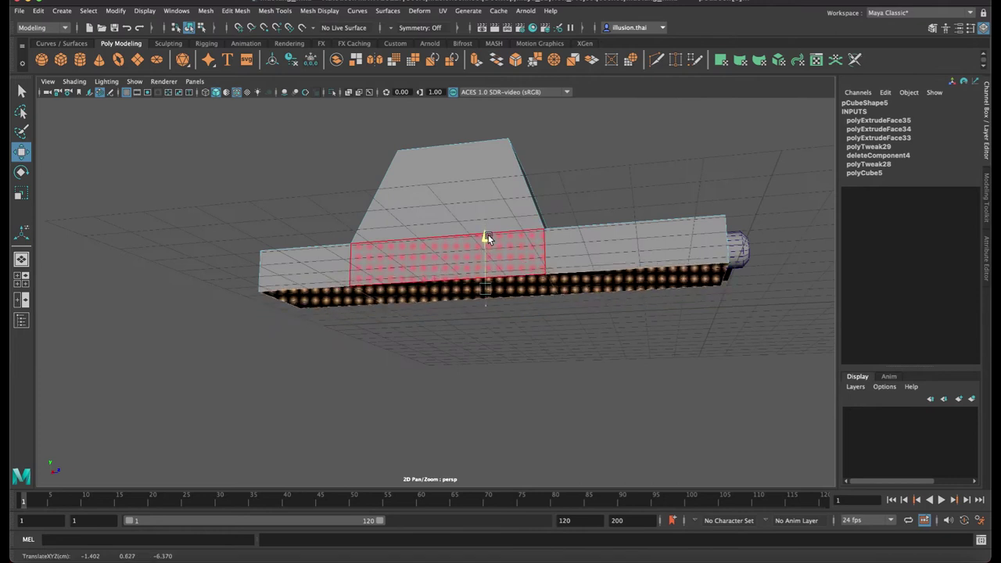
key(ctrl+e)
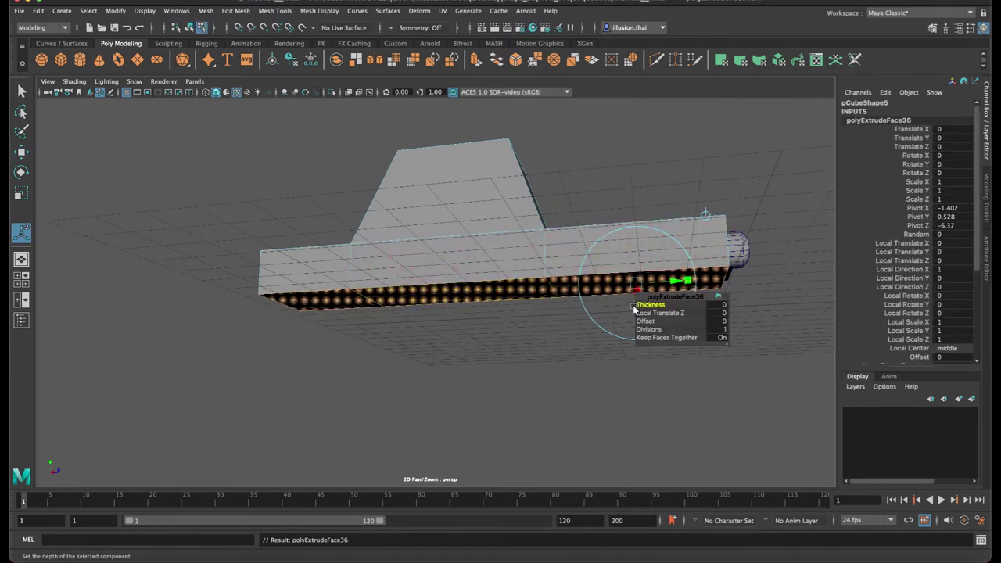
key(w)
drag(486, 243, 484, 269)
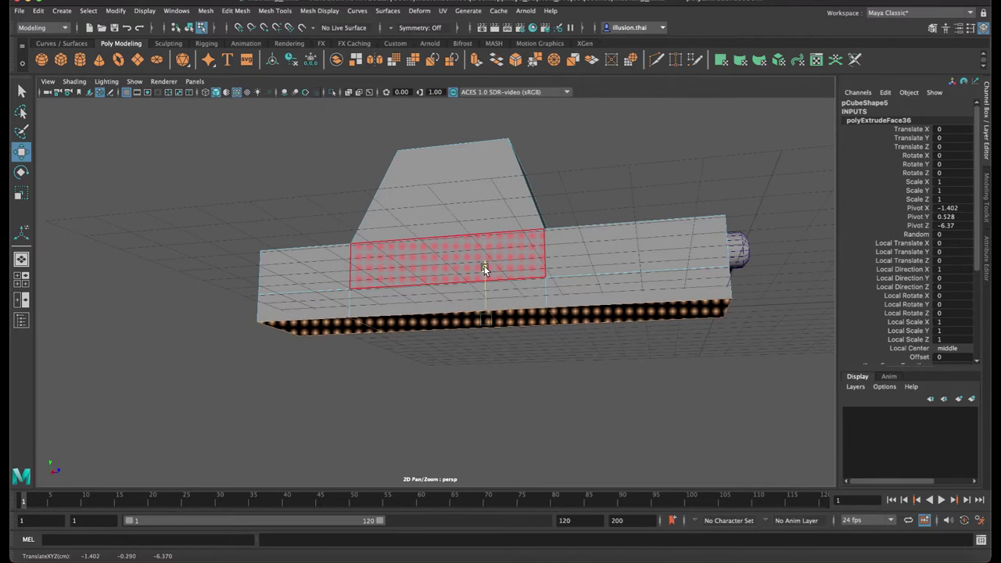
right_drag(626, 258, 677, 229)
click(681, 183)
mouse_move(681, 183)
alt+mouse_down()
mouse_move(584, 233)
mouse_move(469, 233)
alt+mouse_up()
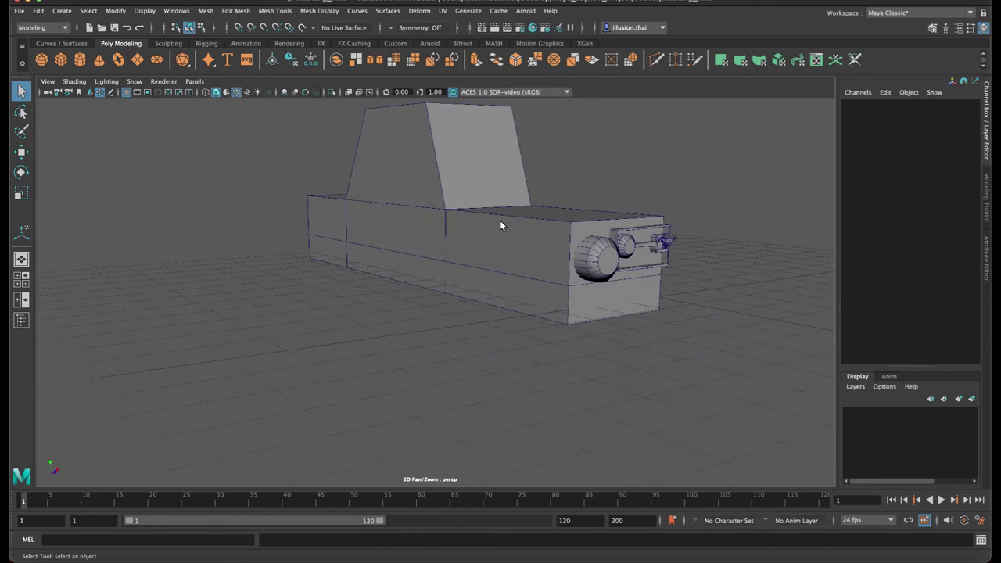
right_drag(469, 235, 647, 204)
mouse_move(644, 185)
alt+mouse_down()
mouse_move(590, 170)
mouse_move(602, 172)
mouse_move(597, 188)
mouse_move(605, 188)
mouse_move(550, 192)
mouse_move(578, 206)
alt+mouse_up()
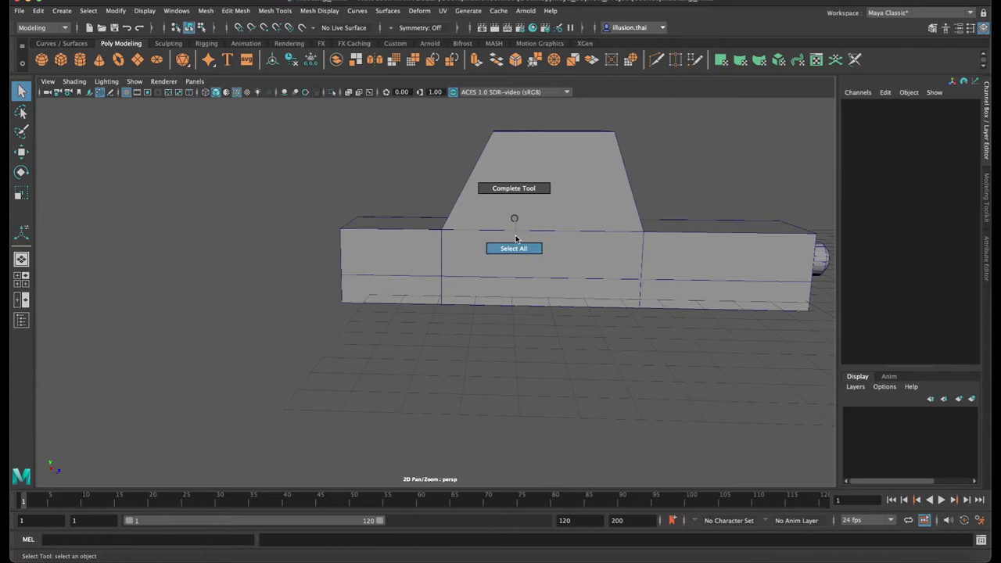
Rotate a top edge of the car body slightly
right_drag(516, 217, 518, 244)
right_drag(422, 225, 419, 194)
click(428, 224)
key(e)
drag(429, 193, 428, 186)
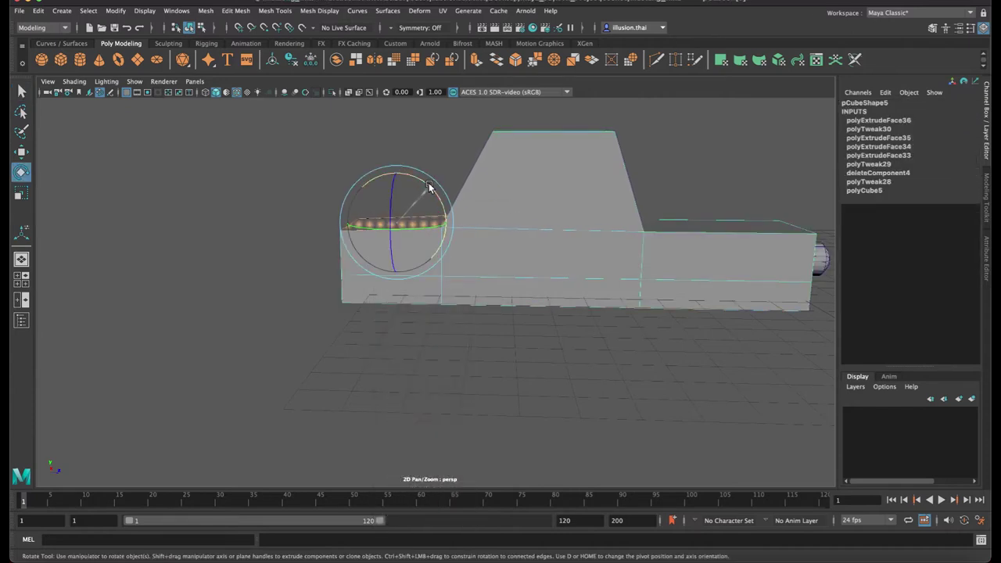
key(w)
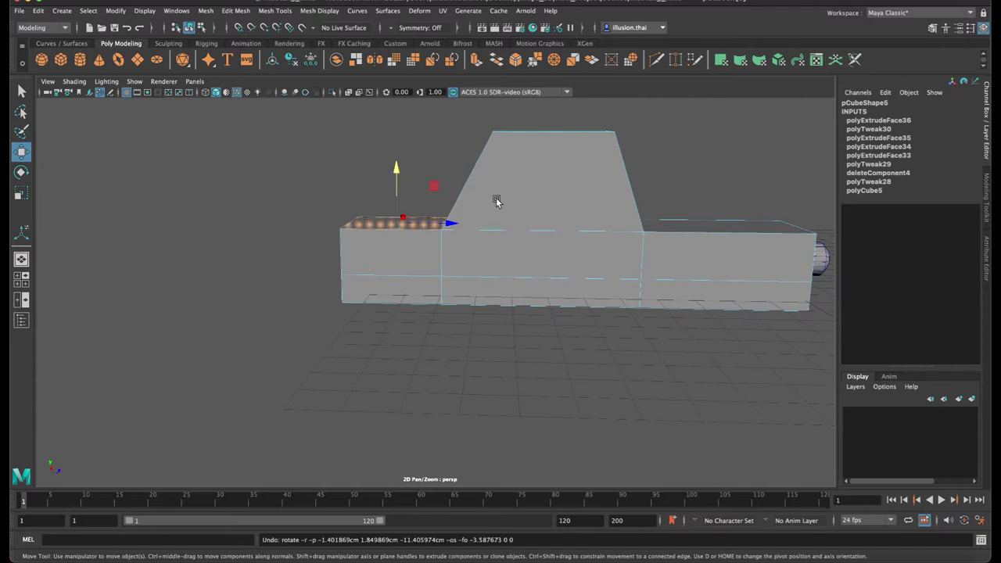
right_drag(534, 195, 592, 177)
click(696, 153)
Insert two vertical edge loops through the body beside the cabin's front slope
click(552, 185)
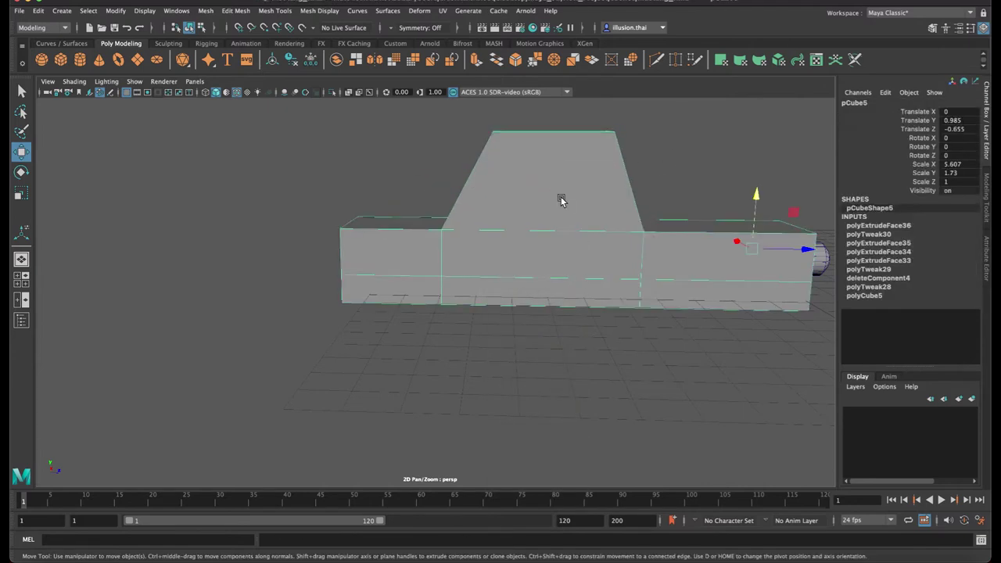
scroll(473, 197, up, 3)
click(318, 10)
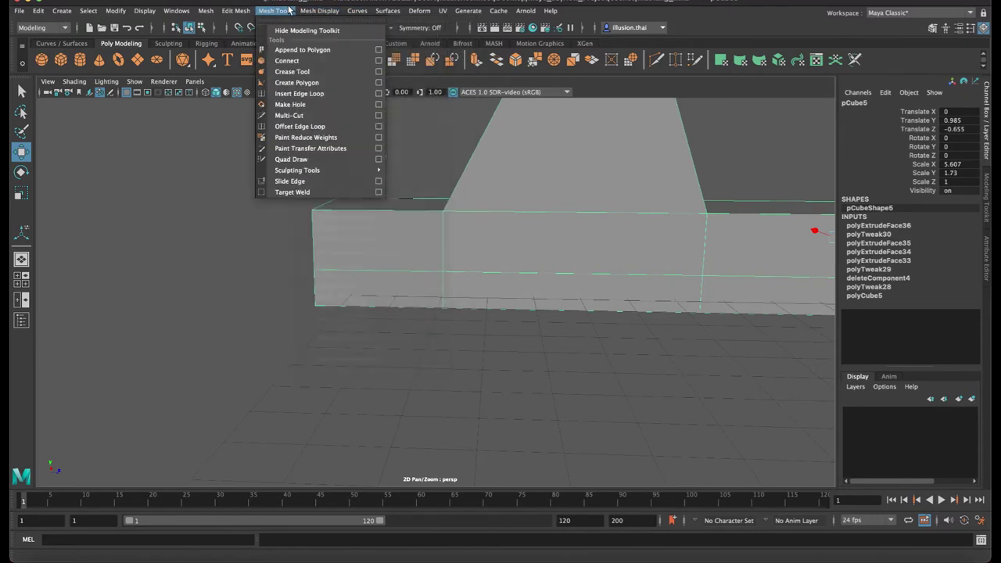
click(299, 93)
click(488, 211)
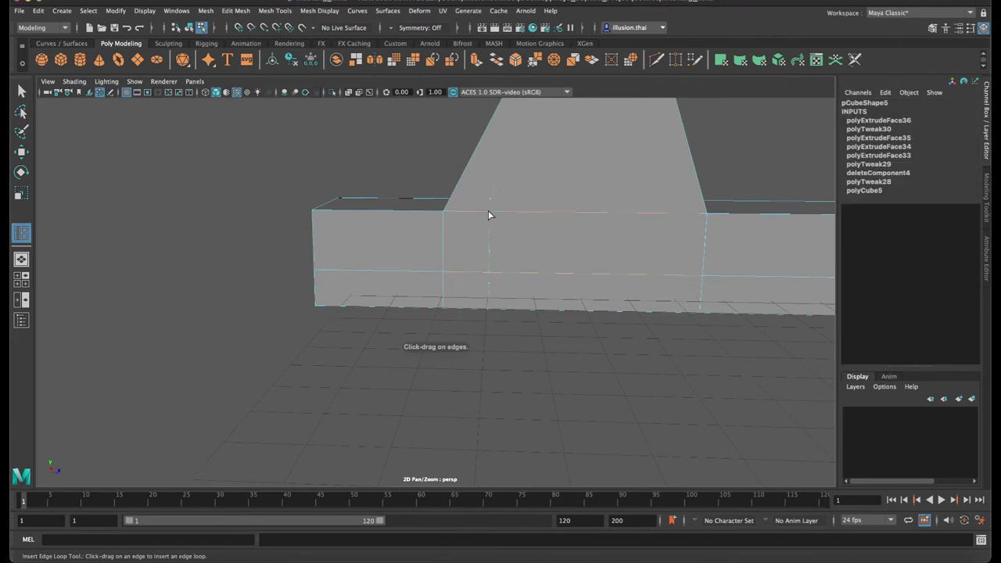
drag(491, 215, 488, 214)
drag(480, 216, 505, 211)
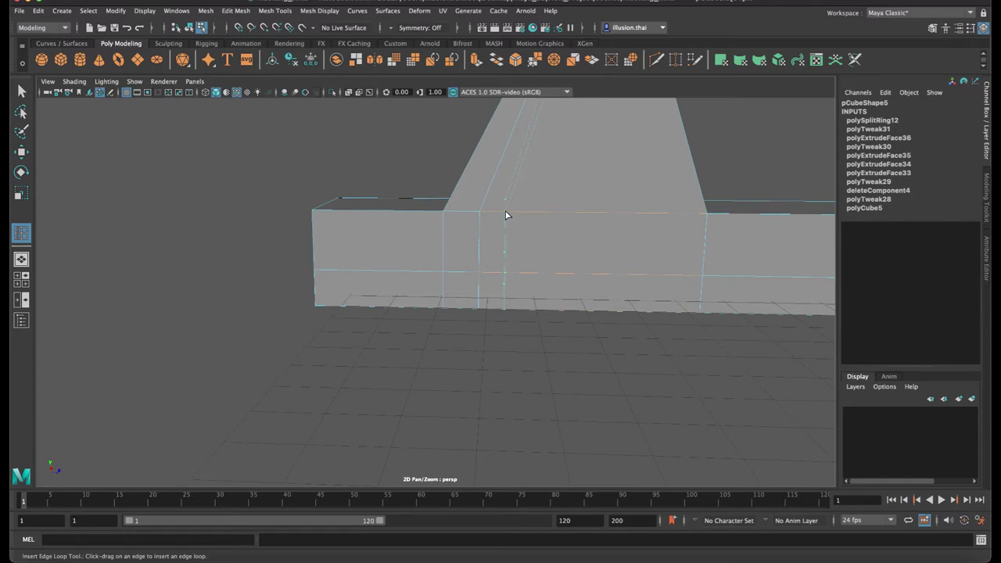
drag(506, 215, 511, 215)
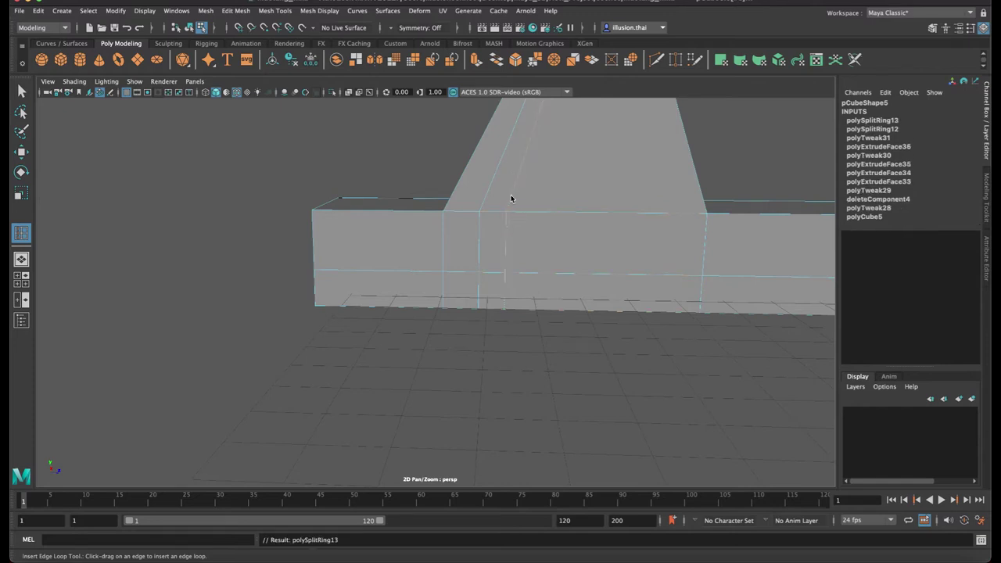
Box-select the hood's vertices through the mesh in wireframe view
right_drag(510, 198, 458, 196)
drag(268, 159, 496, 229)
key(4)
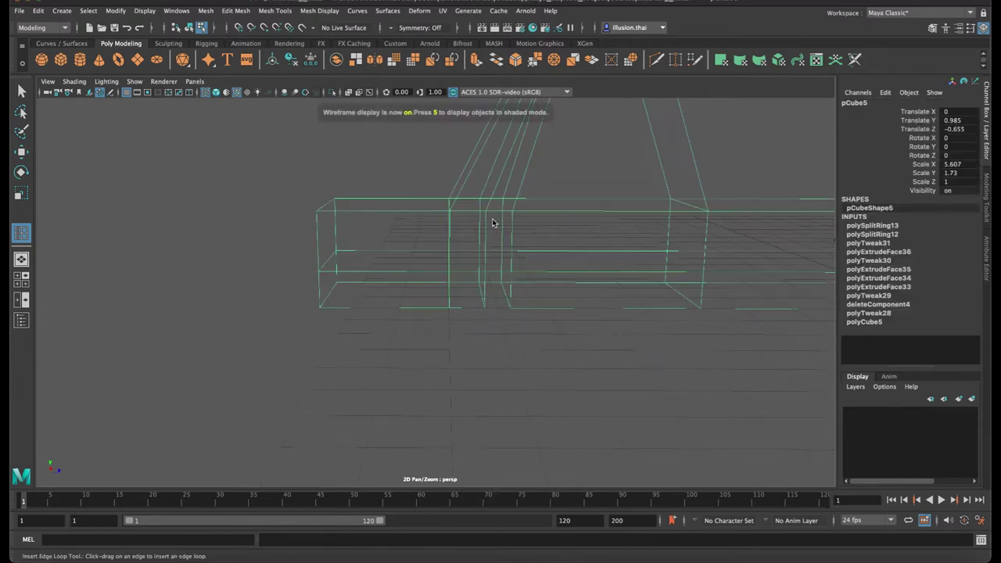
right_drag(487, 219, 433, 213)
drag(259, 153, 488, 229)
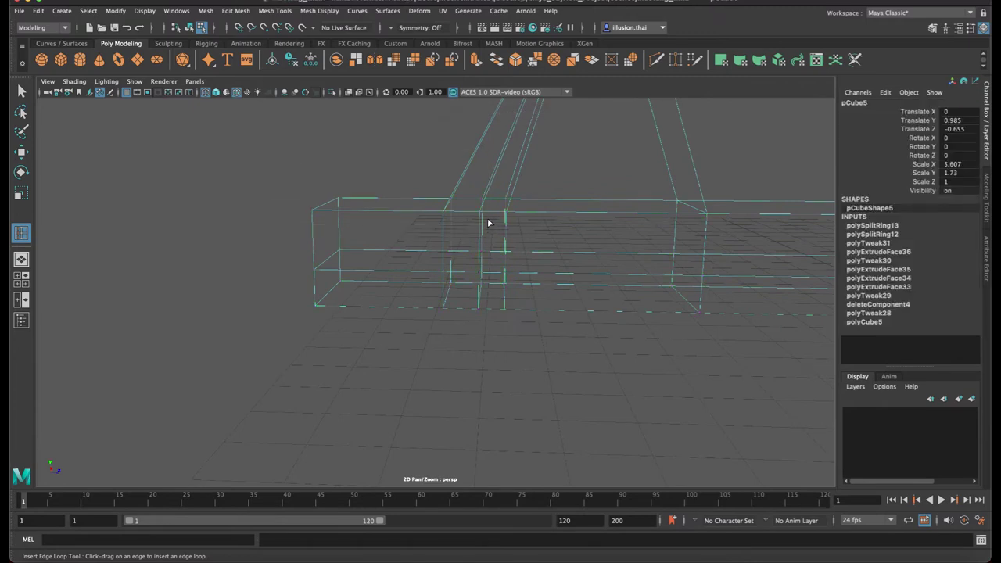
Raise the hood's top vertices along Y, then lower the two top-left vertices slightly
key(w)
right_drag(446, 205, 387, 192)
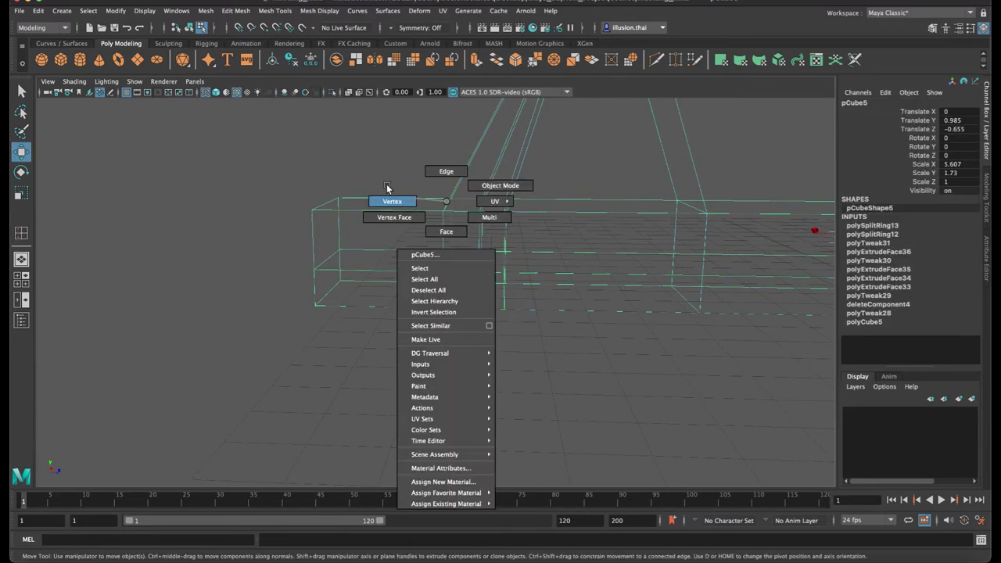
drag(266, 160, 492, 233)
drag(400, 150, 402, 140)
key(5)
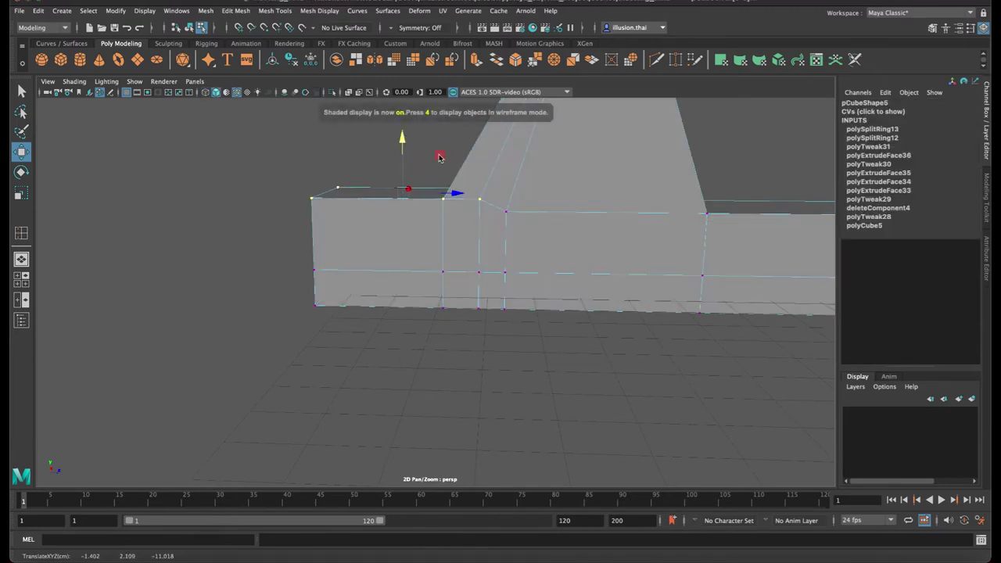
alt+drag(505, 219, 505, 211)
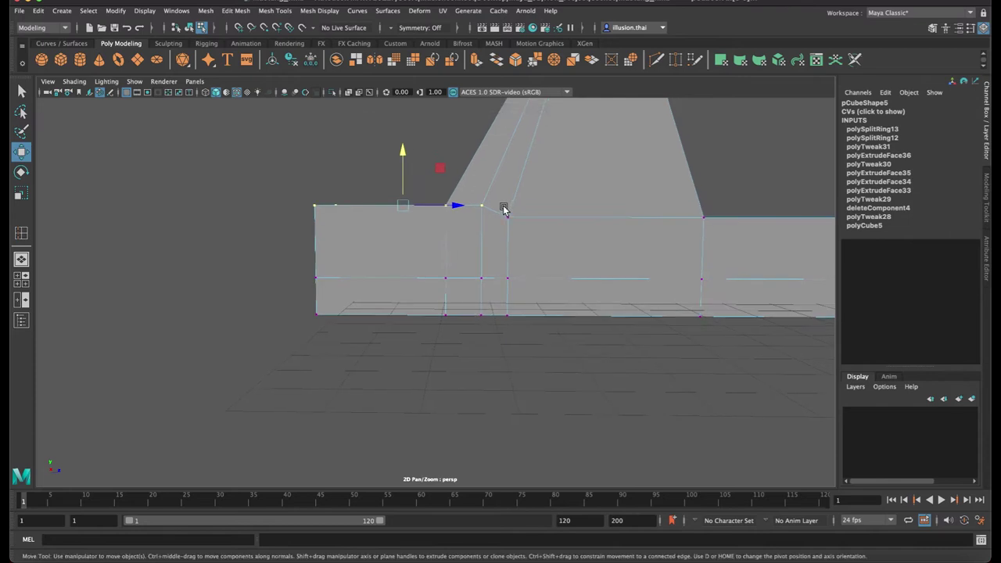
click(402, 151)
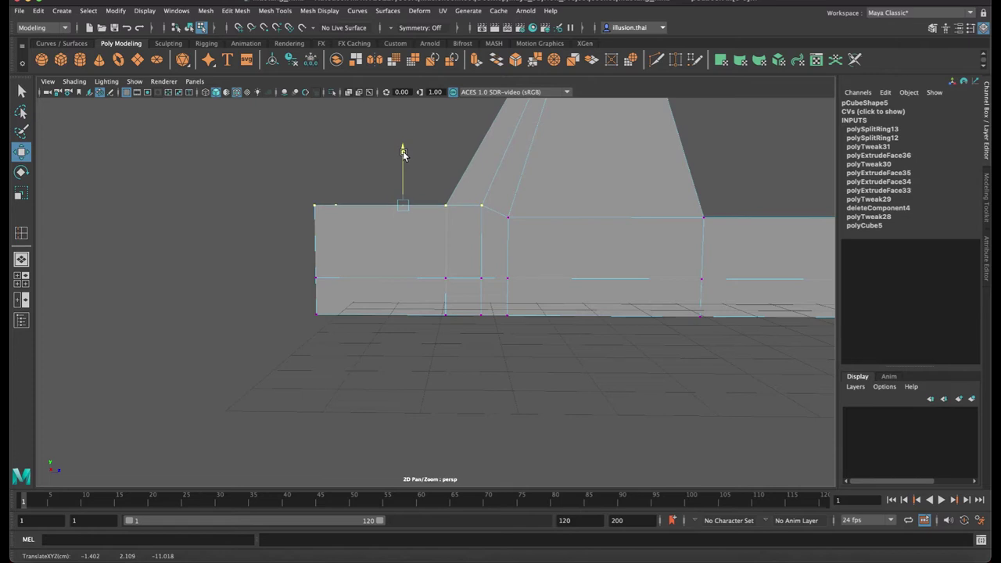
drag(280, 153, 356, 229)
drag(324, 157, 326, 163)
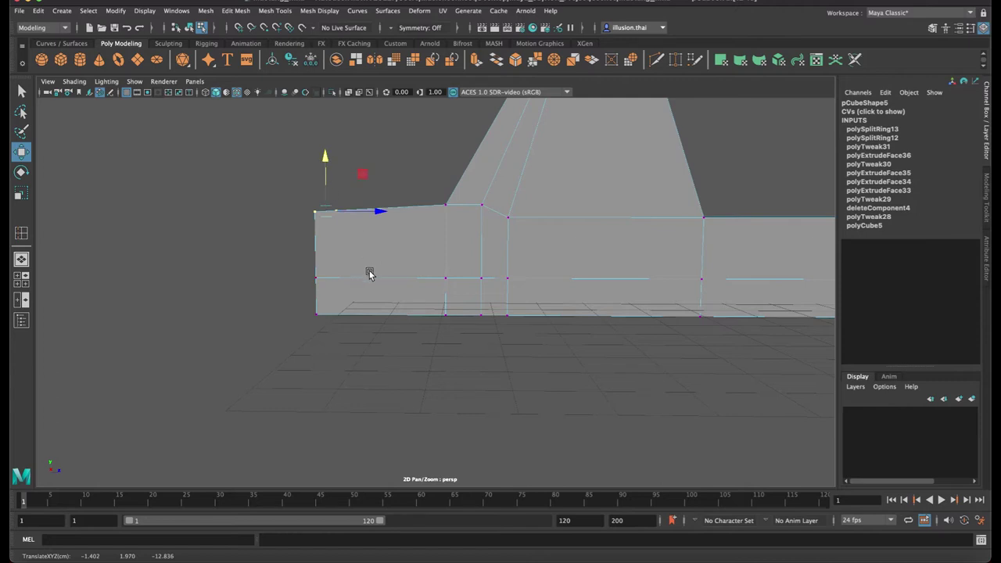
Pull the bottom-left vertex back along Z and the bottom-right vertex inward along X
mouse_move(283, 350)
mouse_down()
mouse_move(356, 294)
mouse_move(368, 304)
mouse_move(360, 305)
mouse_move(408, 306)
mouse_up()
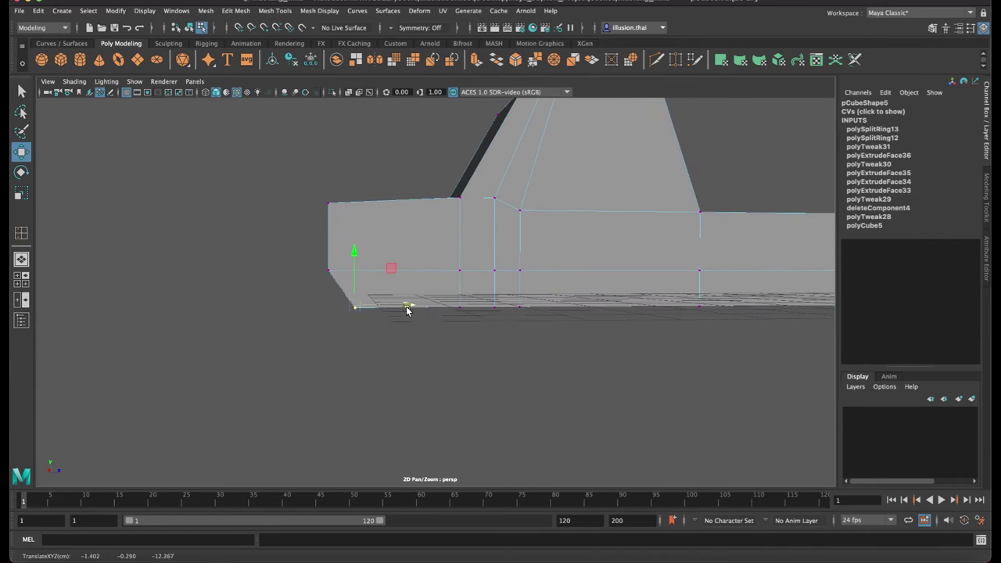
alt+middle_drag(510, 325, 434, 316)
mouse_move(434, 316)
alt+mouse_down()
mouse_move(475, 311)
mouse_move(432, 311)
alt+mouse_up()
alt+middle_drag(433, 312, 459, 318)
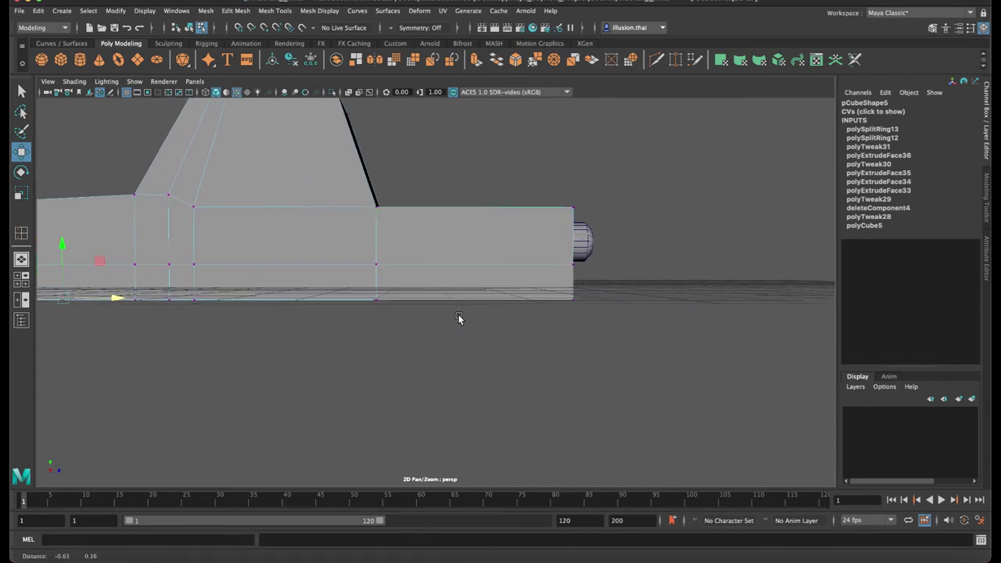
mouse_move(442, 302)
alt+mouse_down()
mouse_move(418, 308)
mouse_move(429, 302)
alt+mouse_up()
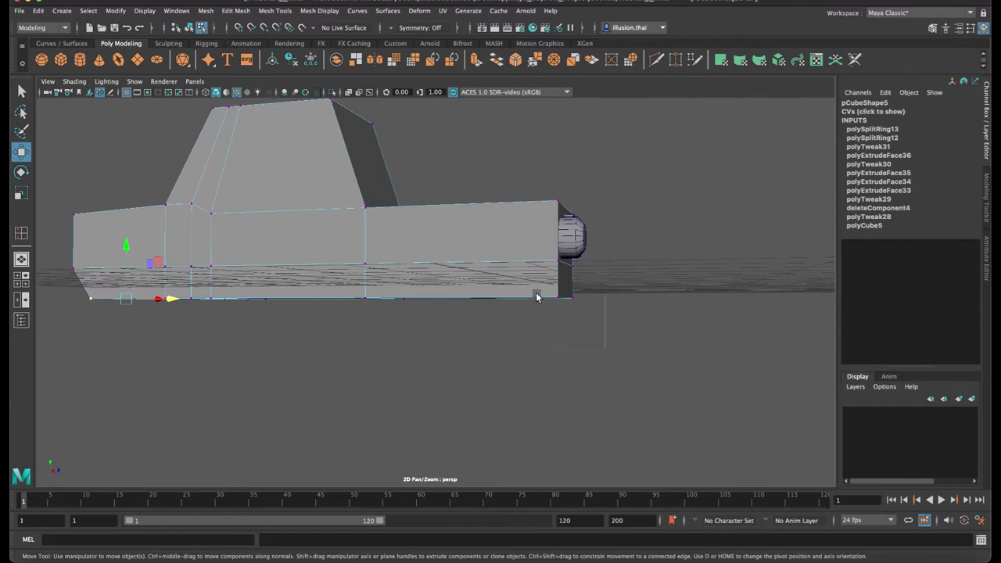
drag(536, 291, 583, 306)
alt+drag(582, 306, 550, 304)
drag(620, 298, 612, 303)
right_drag(519, 258, 574, 240)
alt+drag(634, 232, 556, 261)
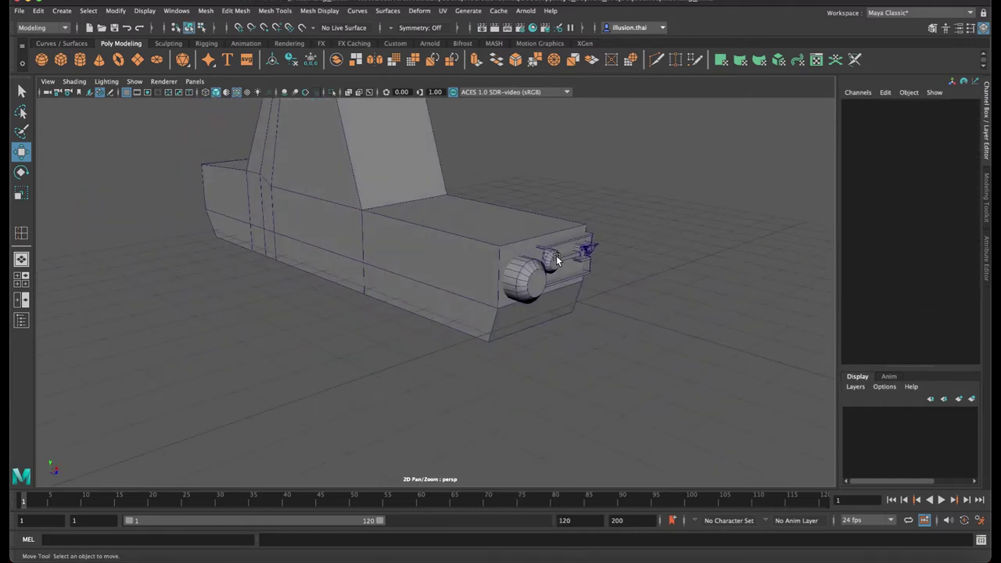
Save the scene and add a new cylinder, placing it near the car's front
key(ctrl+s)
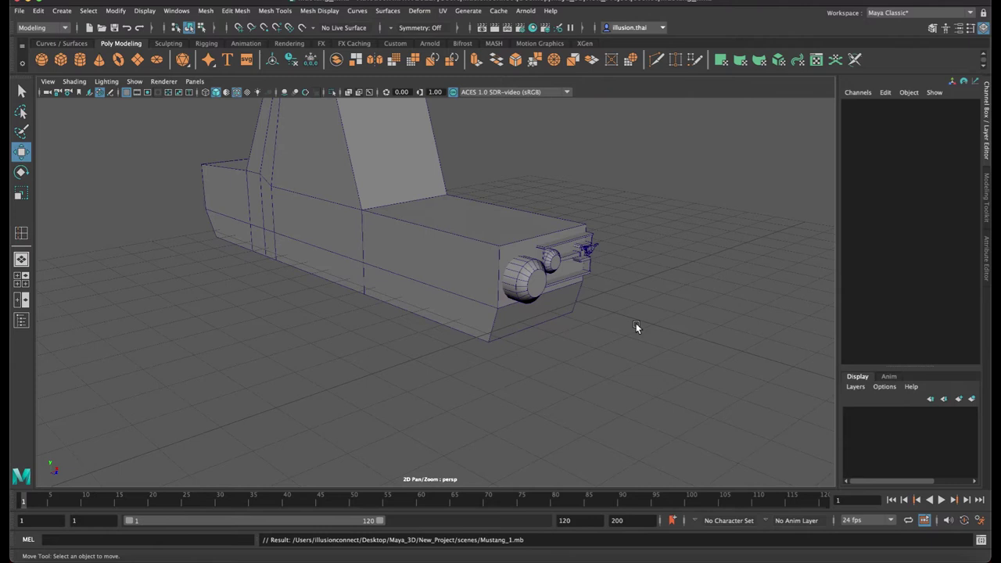
click(81, 59)
drag(609, 292, 458, 348)
Rotate the cylinder 90° on Z so it lies on its side as a front wheel
key(e)
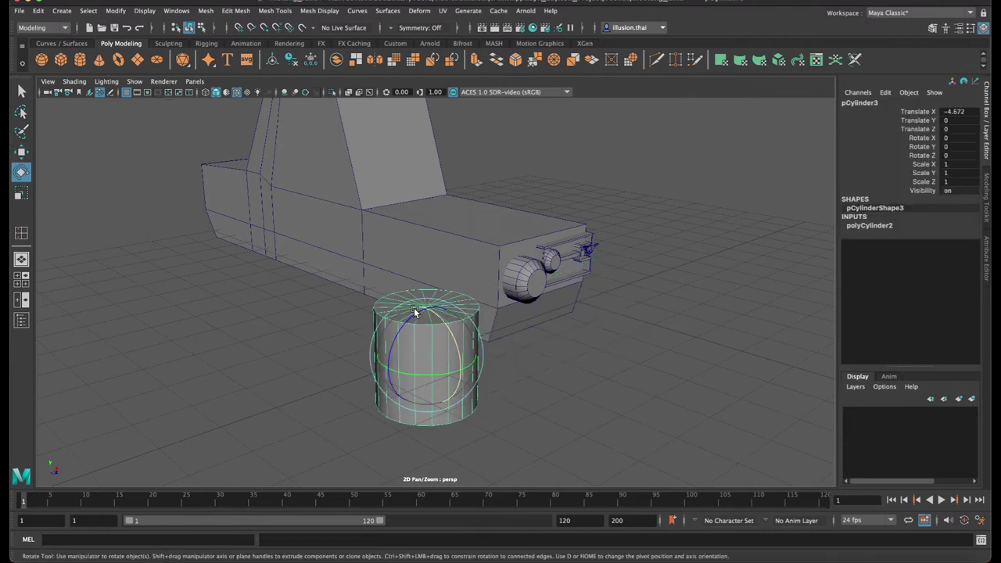
drag(405, 322, 344, 362)
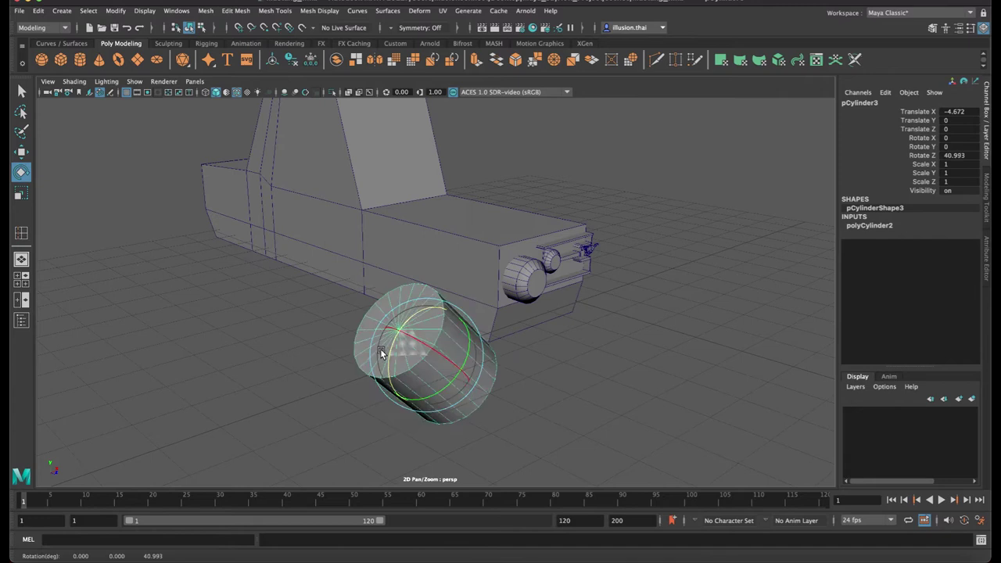
double_click(948, 156)
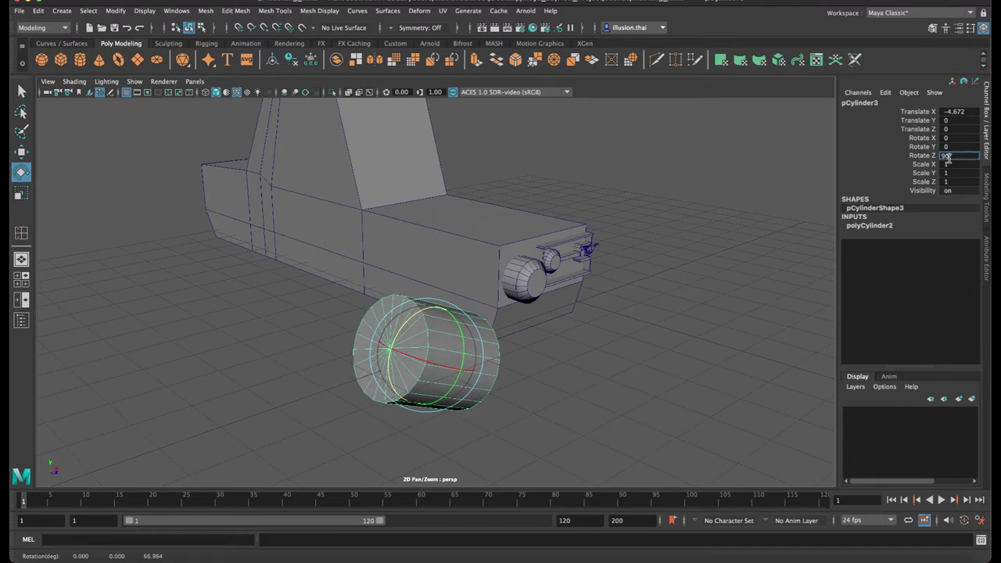
key(Return)
alt+drag(533, 313, 583, 288)
click(491, 305)
mouse_move(491, 305)
alt+mouse_down()
mouse_move(471, 315)
mouse_move(659, 315)
alt+mouse_up()
click(659, 315)
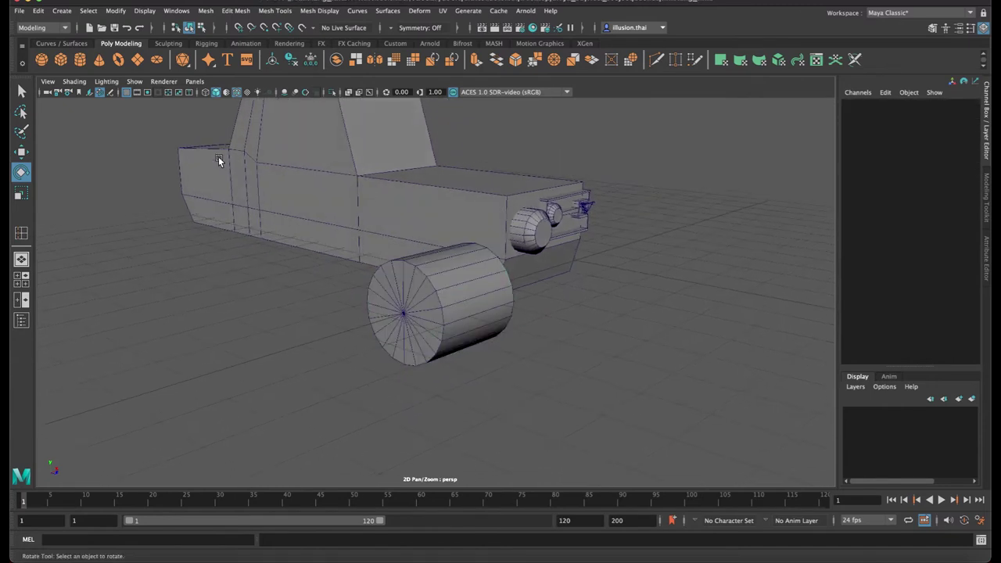
Create a polygon torus and set its Rotate Z to 90 so it stands upright
click(119, 61)
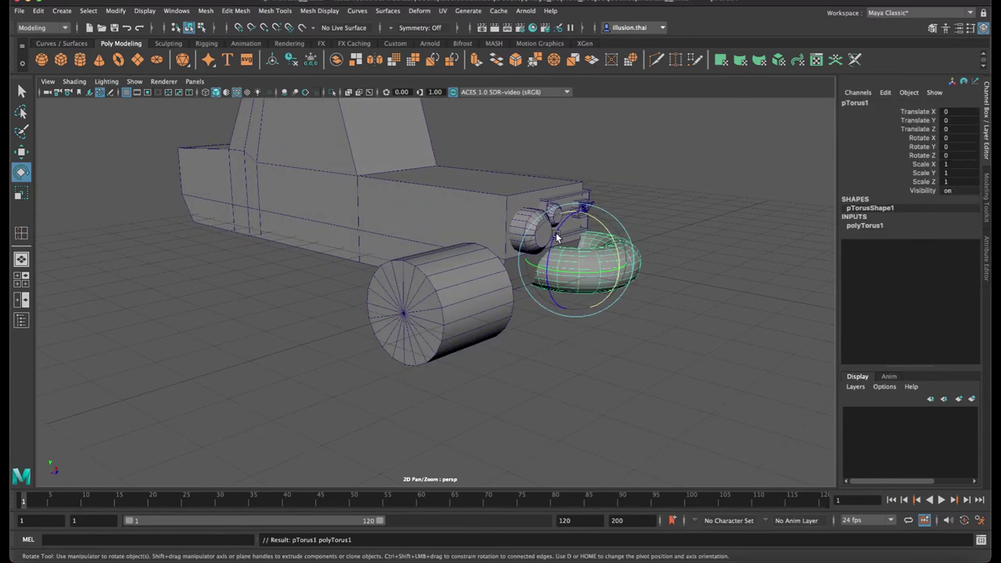
drag(557, 237, 583, 266)
double_click(955, 155)
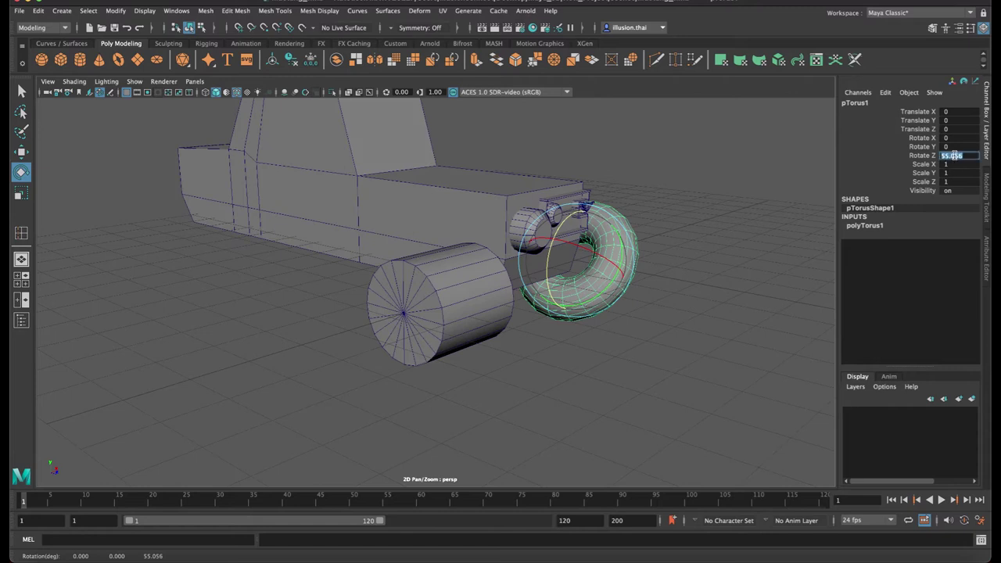
text(90)
key(Return)
Give polyTorus1 20 axis subdivisions and 4 height subdivisions
click(865, 227)
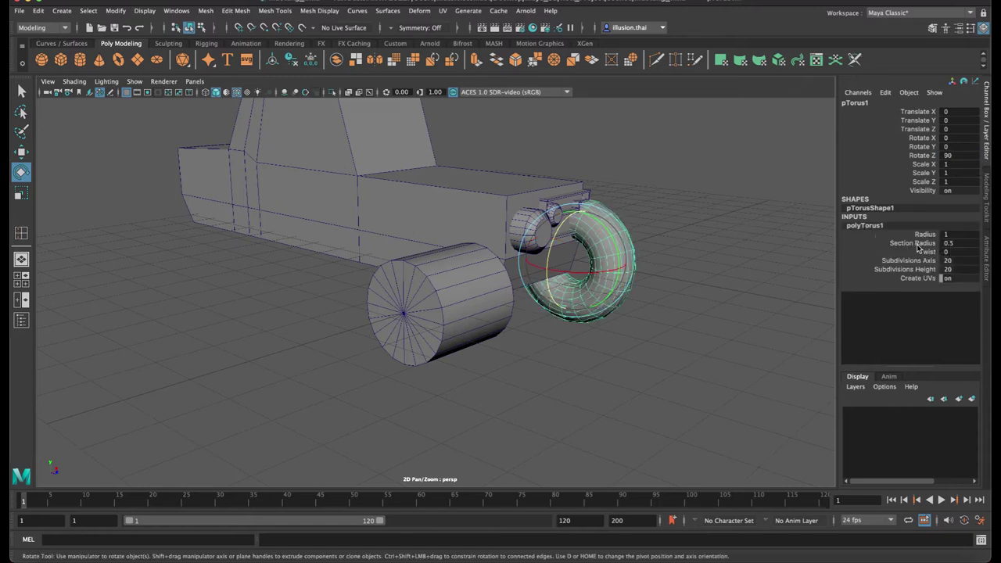
click(918, 245)
click(925, 260)
click(958, 261)
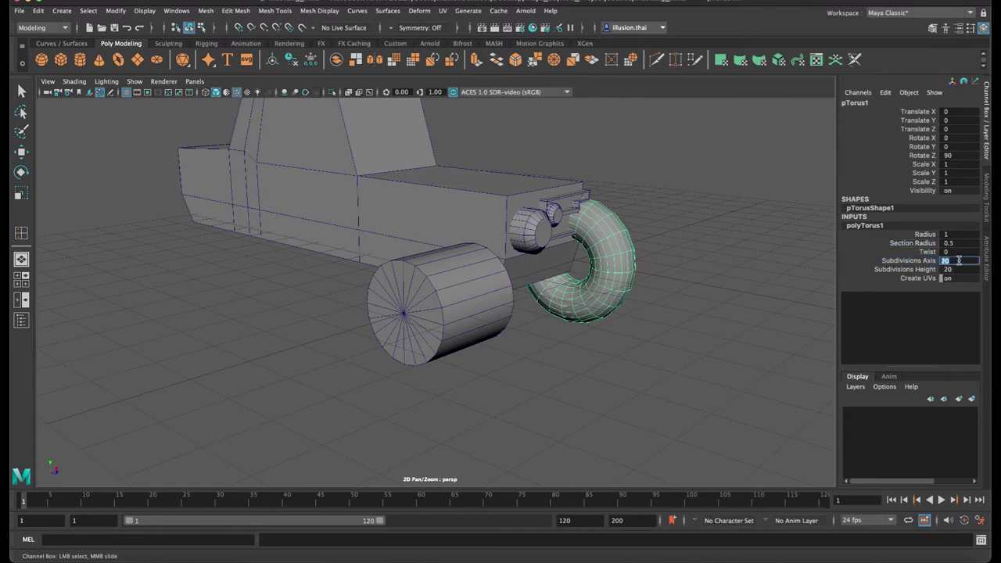
text(4)
key(Return)
click(967, 269)
click(961, 262)
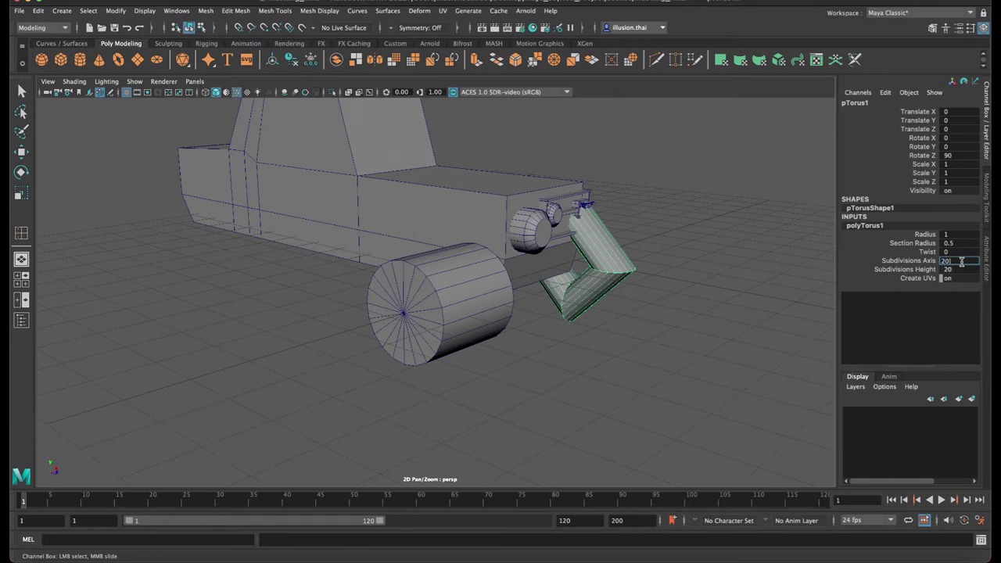
key(Return)
double_click(955, 269)
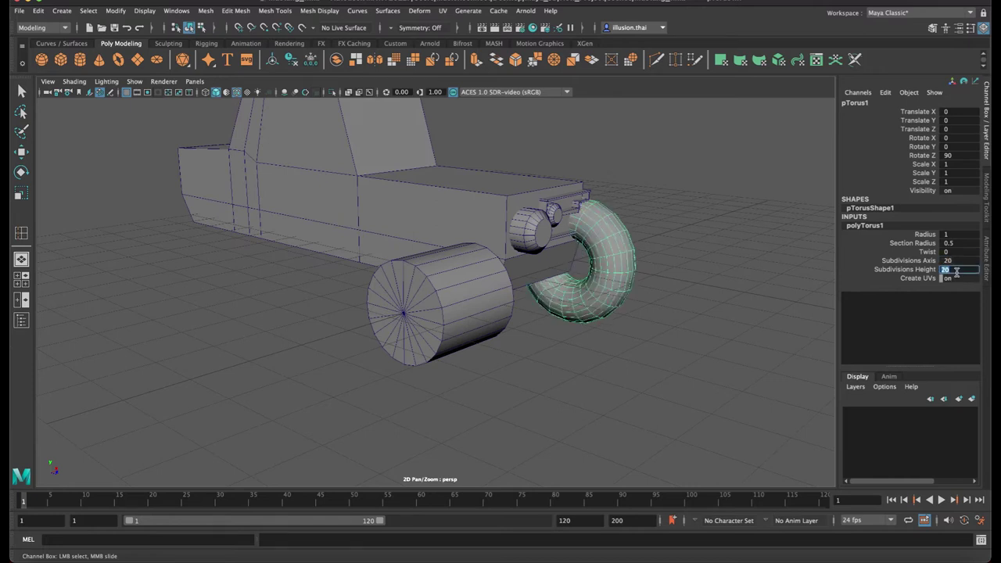
text(4)
key(Return)
Adjust the torus Twist value in polyTorus1
click(923, 243)
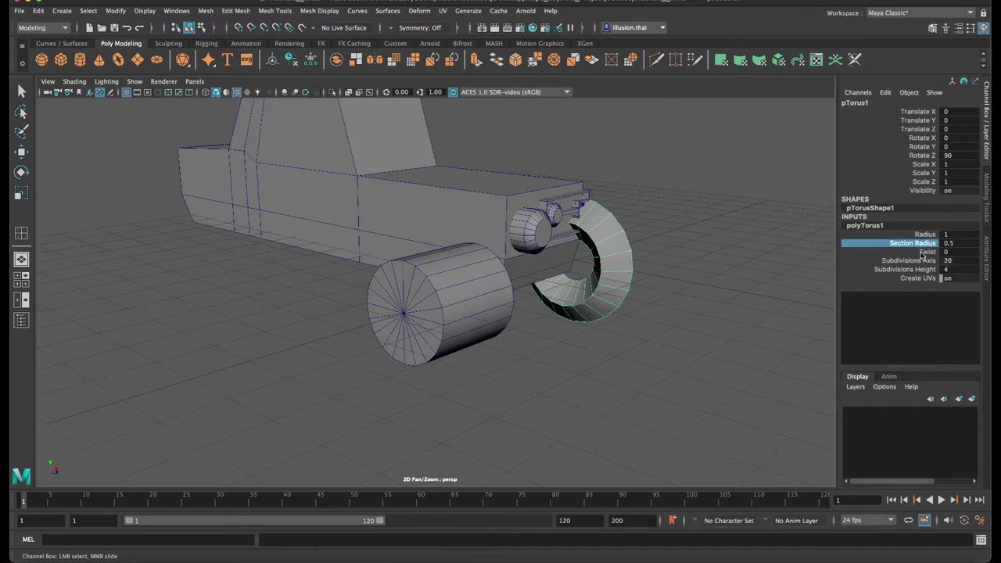
click(925, 252)
middle_drag(663, 222, 674, 225)
double_click(953, 244)
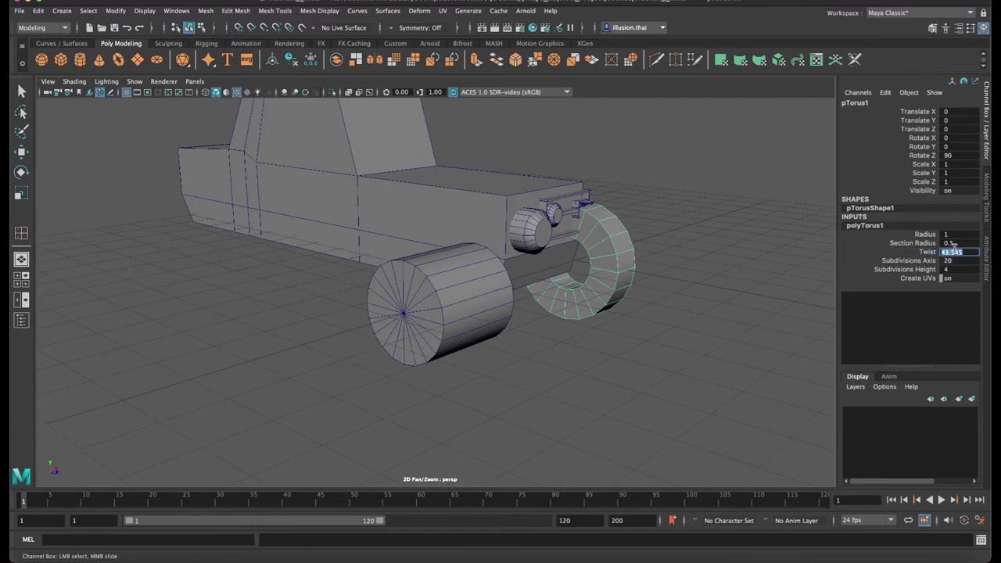
Move the torus onto the front wheel, shrink the cylinder, and stretch the torus taller in Y
key(e)
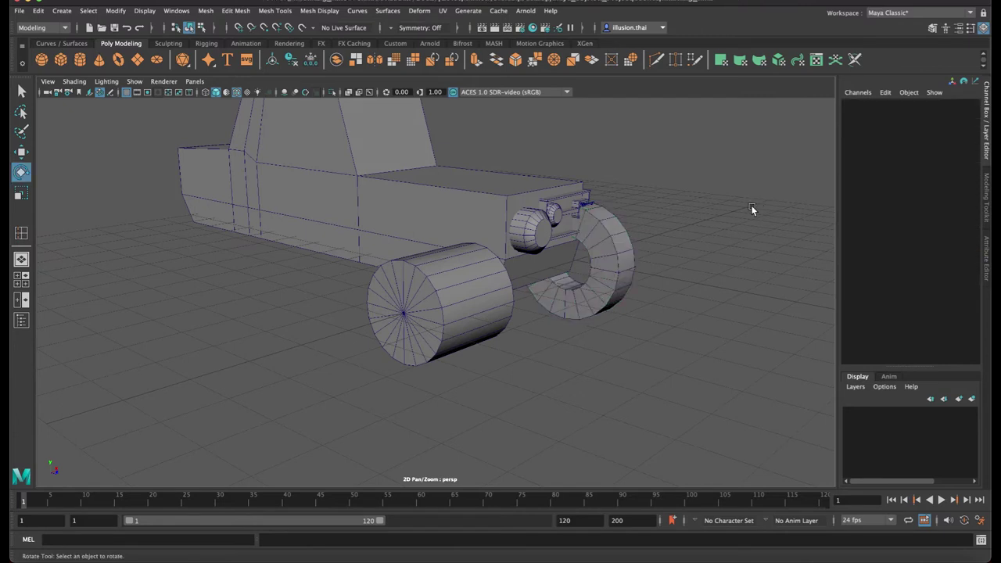
key(w)
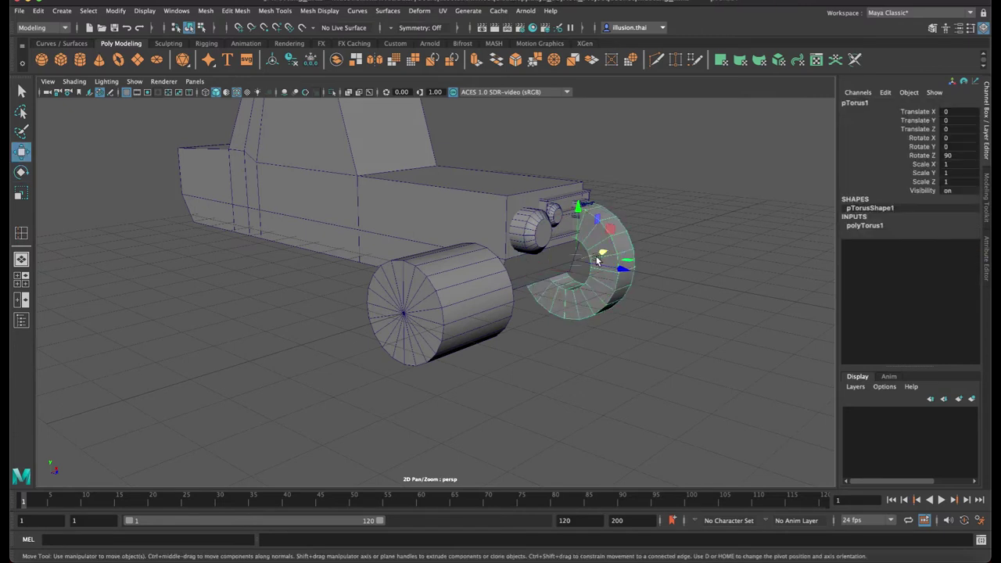
drag(601, 255, 468, 273)
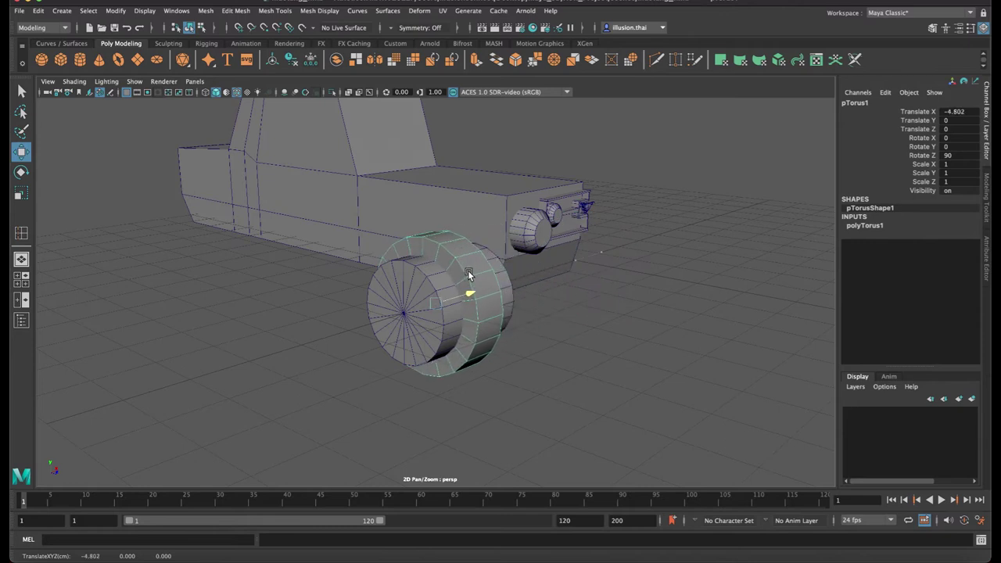
key(r)
click(405, 332)
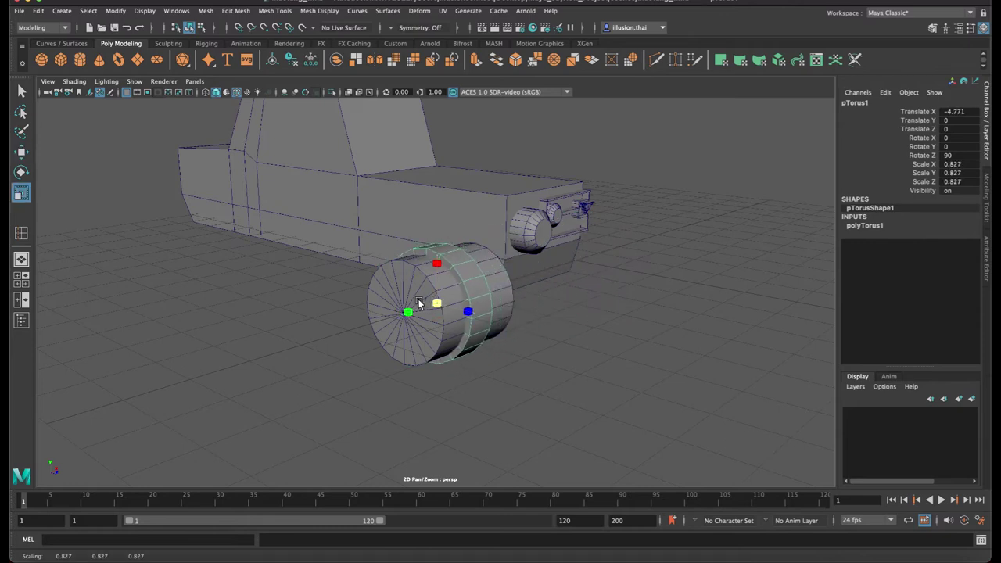
key(ctrl+h)
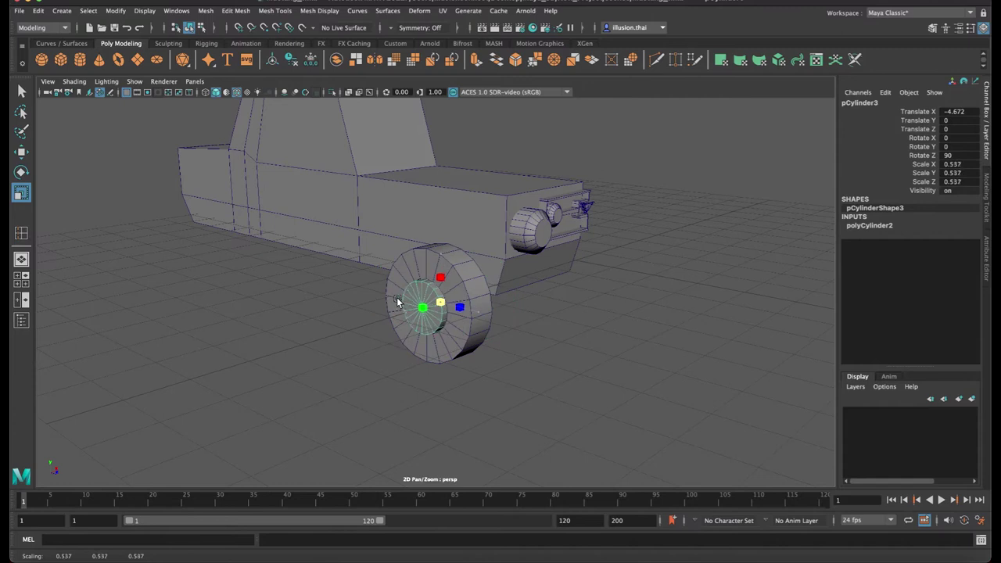
click(480, 301)
mouse_move(480, 301)
alt+mouse_down()
mouse_move(598, 281)
mouse_move(593, 288)
alt+mouse_up()
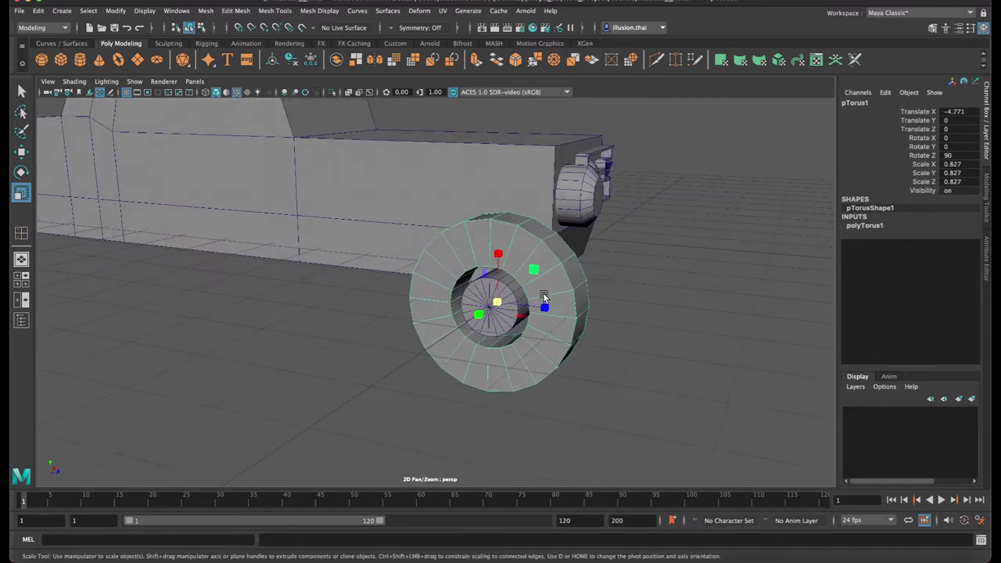
mouse_move(480, 317)
mouse_down()
mouse_move(445, 325)
mouse_move(510, 281)
mouse_move(499, 281)
mouse_up()
Thin the torus ring to a Section Radius of 0.3
click(864, 225)
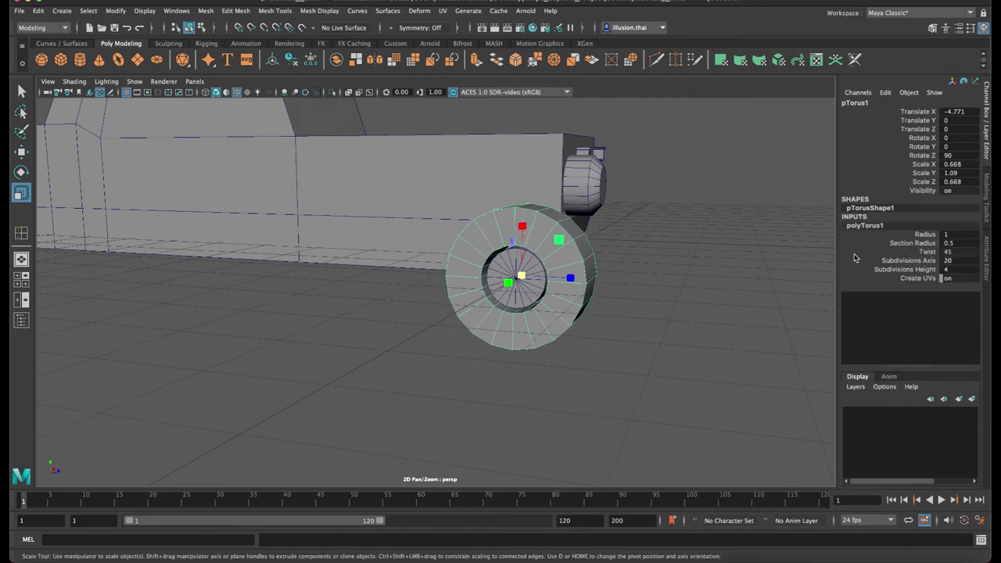
click(925, 235)
click(906, 243)
middle_drag(773, 255, 721, 254)
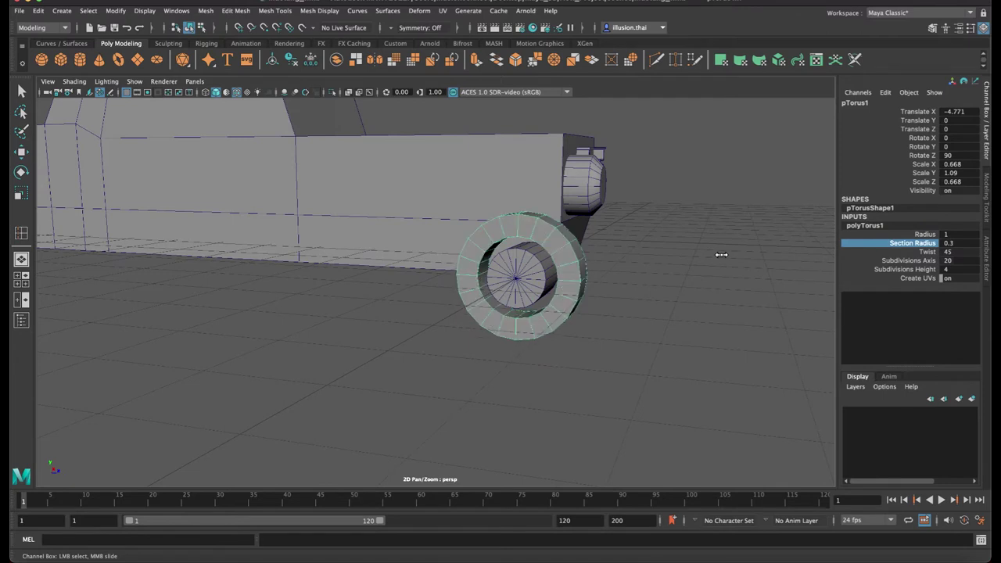
double_click(962, 244)
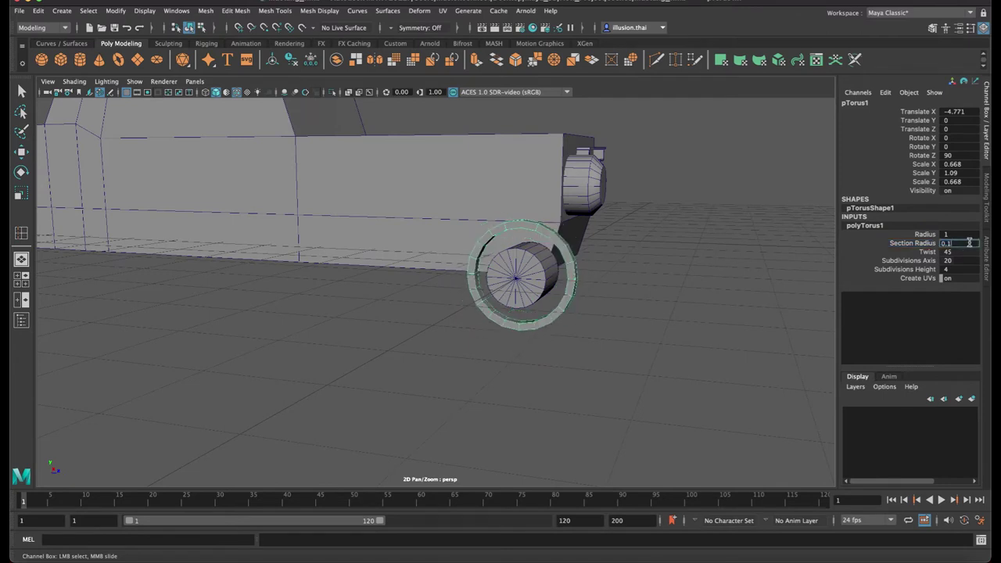
text(3)
key(Return)
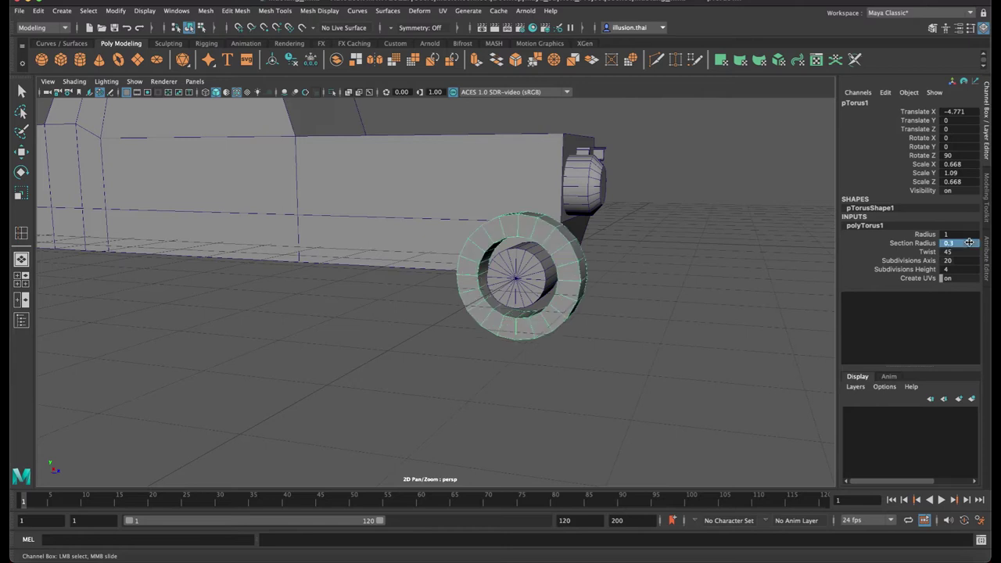
click(668, 283)
Duplicate the wheel hub cylinder and move the copy out of the wheel
key(r)
click(510, 284)
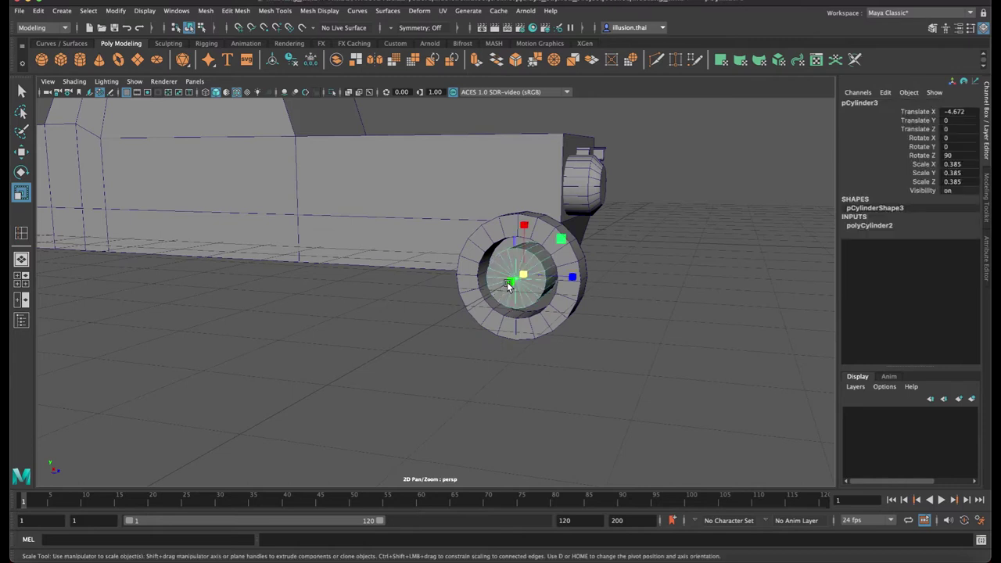
scroll(544, 283, up, 2)
scroll(670, 290, up, 1)
scroll(632, 259, up, 2)
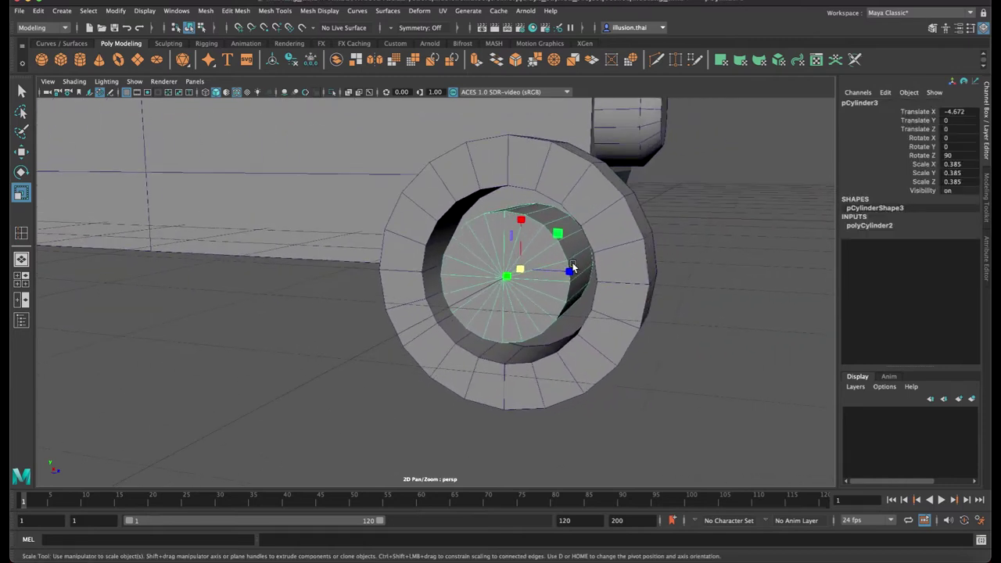
click(866, 226)
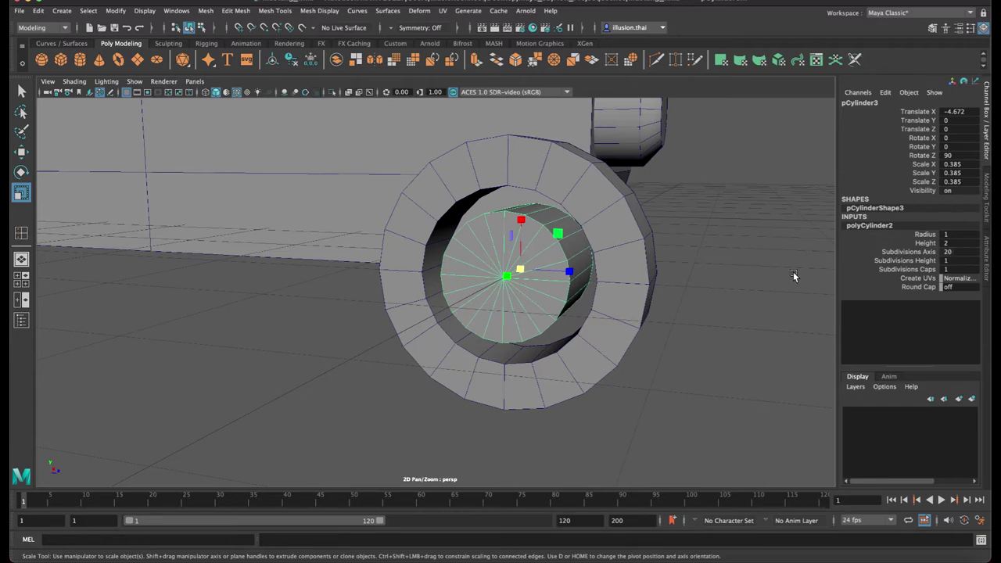
key(ctrl+d)
key(w)
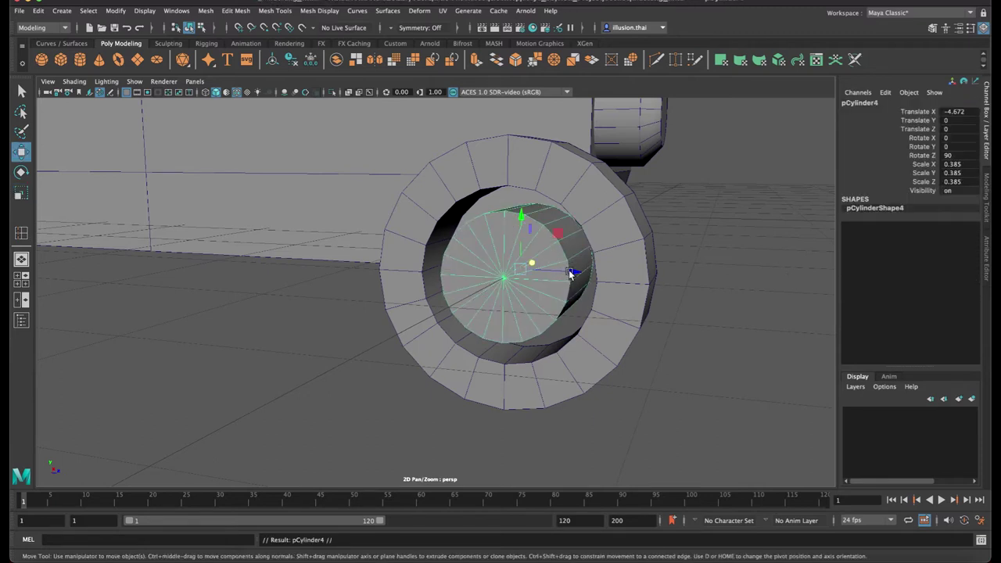
drag(570, 272, 329, 264)
Make the original hub five-sided and shrink it to about 0.195 scale
click(587, 275)
click(898, 227)
double_click(956, 251)
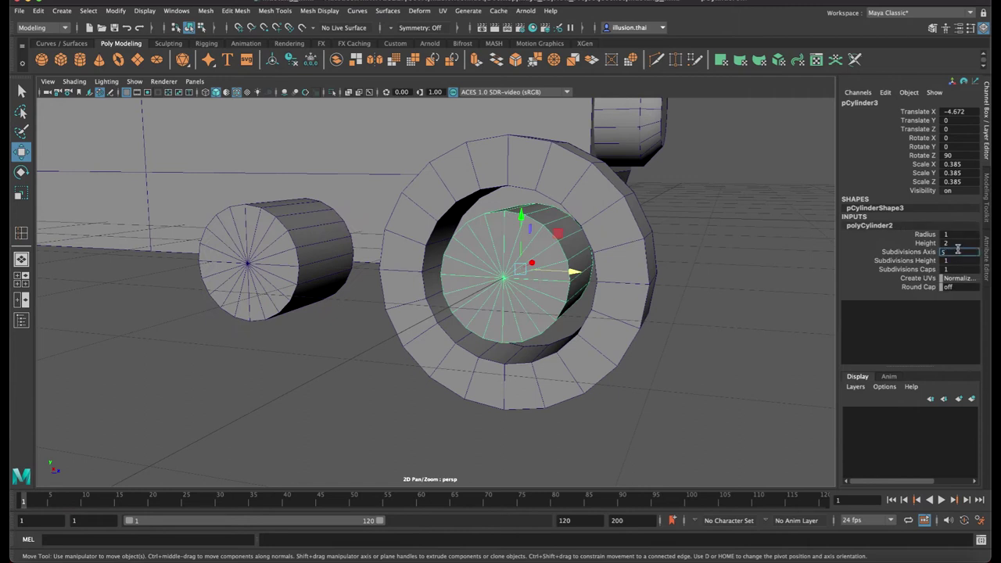
key(Return)
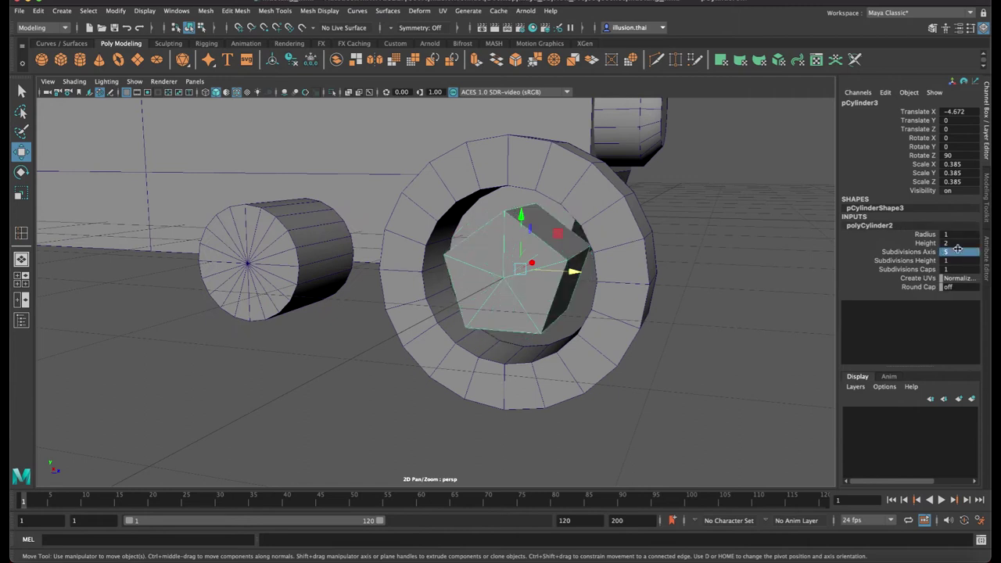
click(705, 279)
click(534, 268)
key(r)
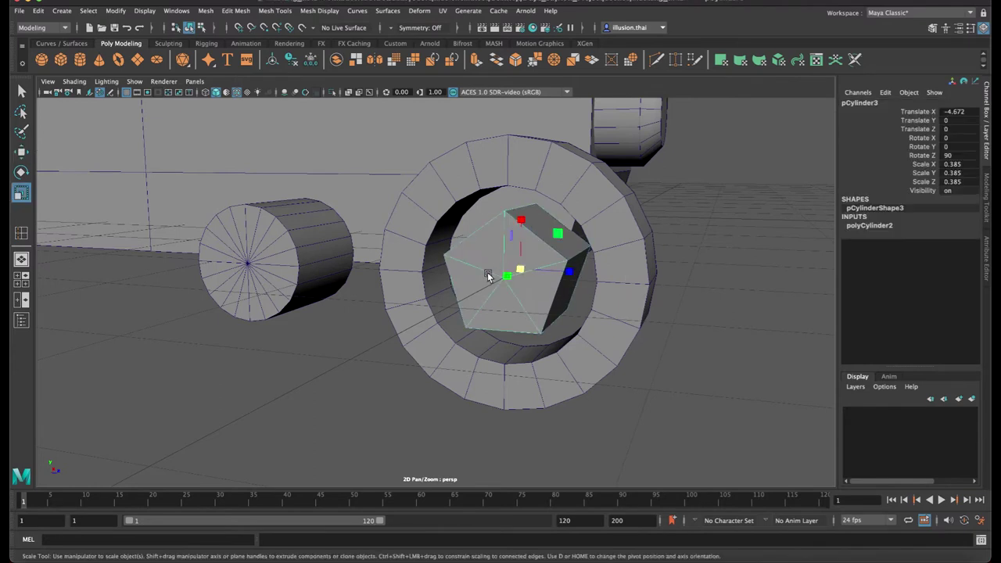
drag(520, 270, 517, 275)
Switch the hub to Object Mode and show its polyCylinder2 creation settings
key(q)
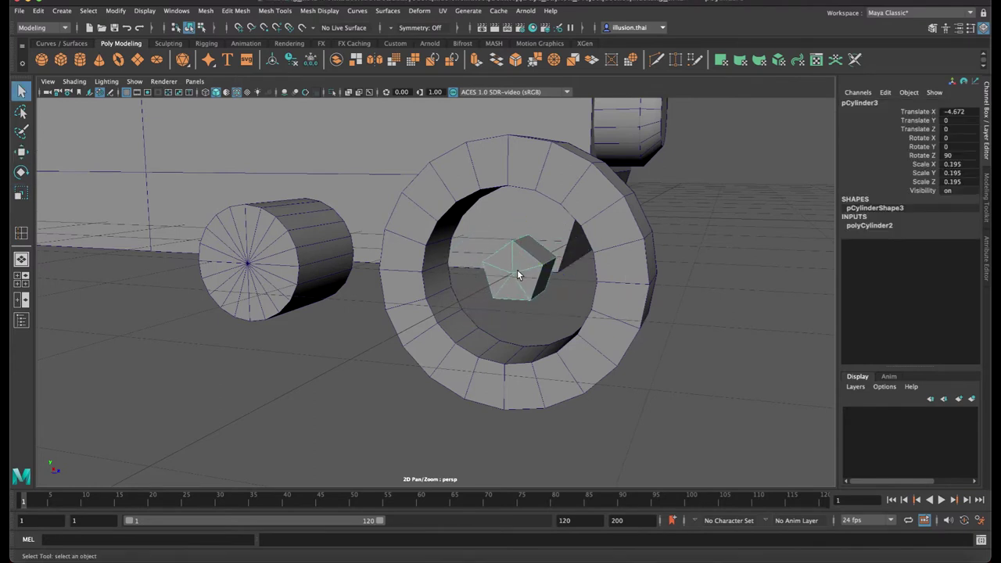
right_click(514, 272)
alt+drag(516, 274, 530, 268)
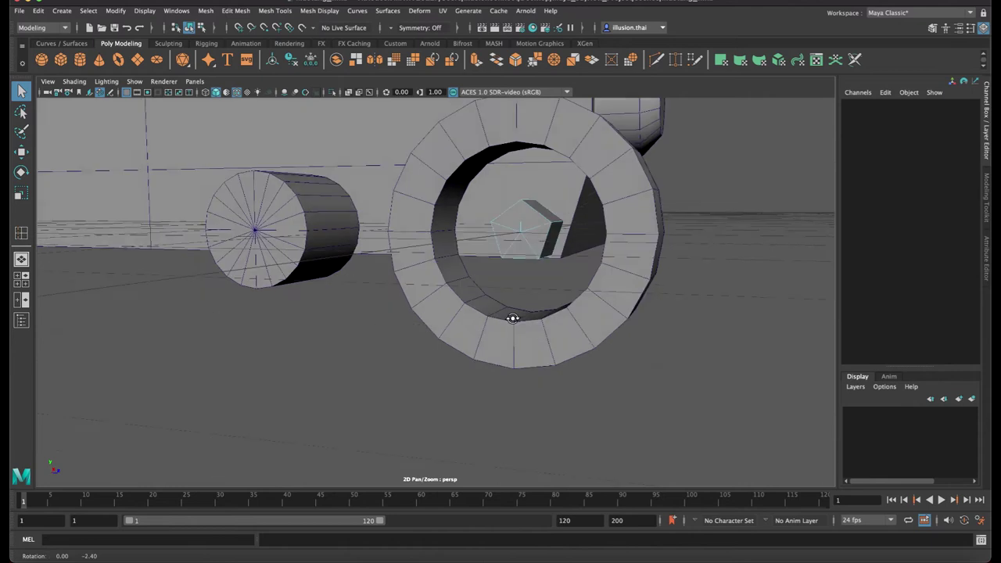
alt+right_drag(530, 268, 557, 288)
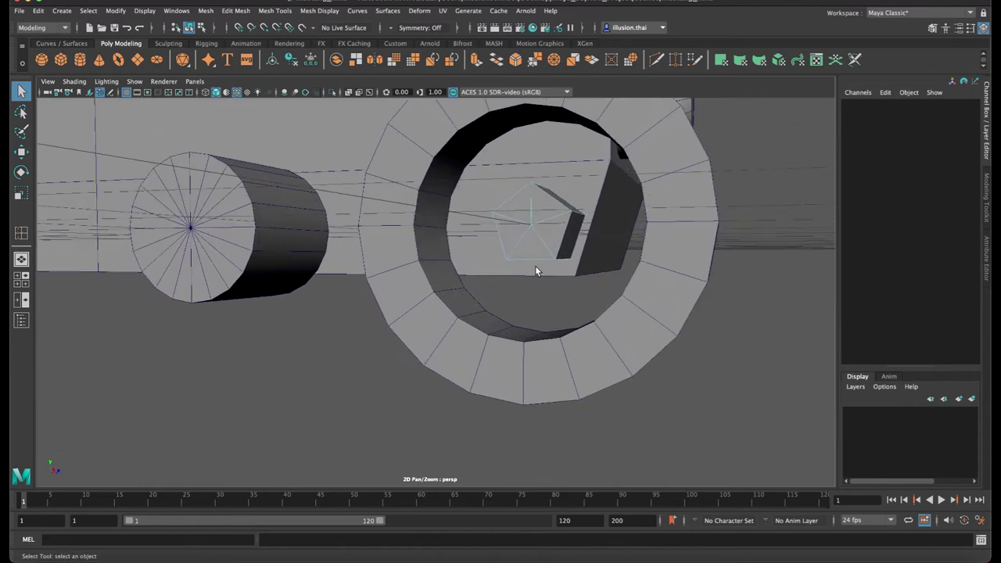
mouse_move(536, 252)
alt+mouse_down()
mouse_move(536, 237)
mouse_move(536, 258)
alt+mouse_up()
right_click(538, 276)
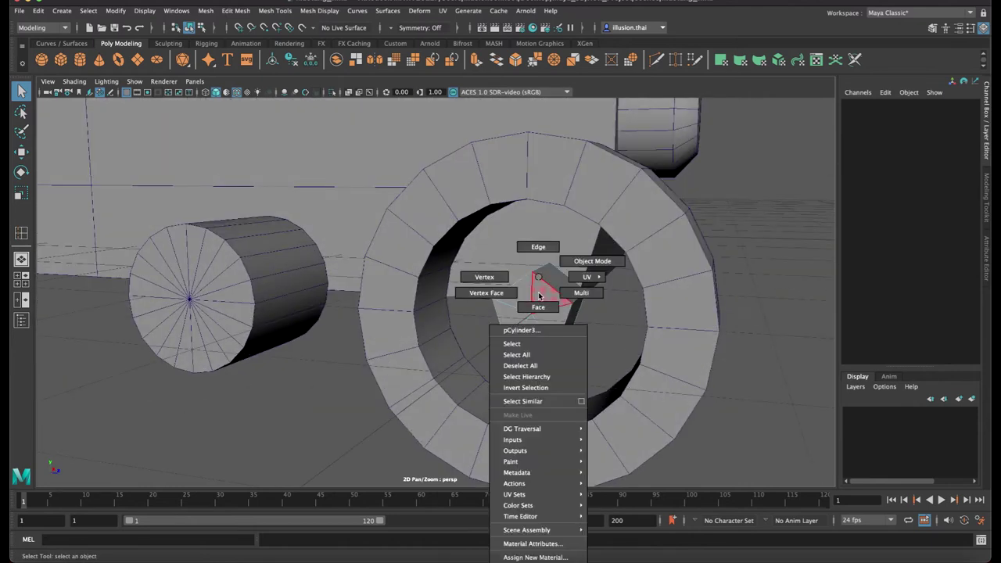
click(564, 269)
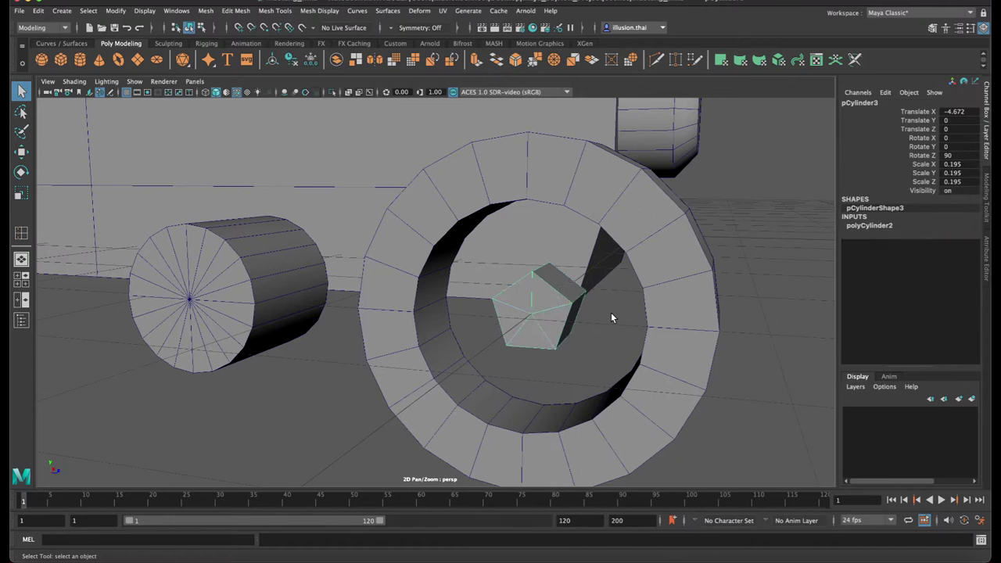
click(869, 225)
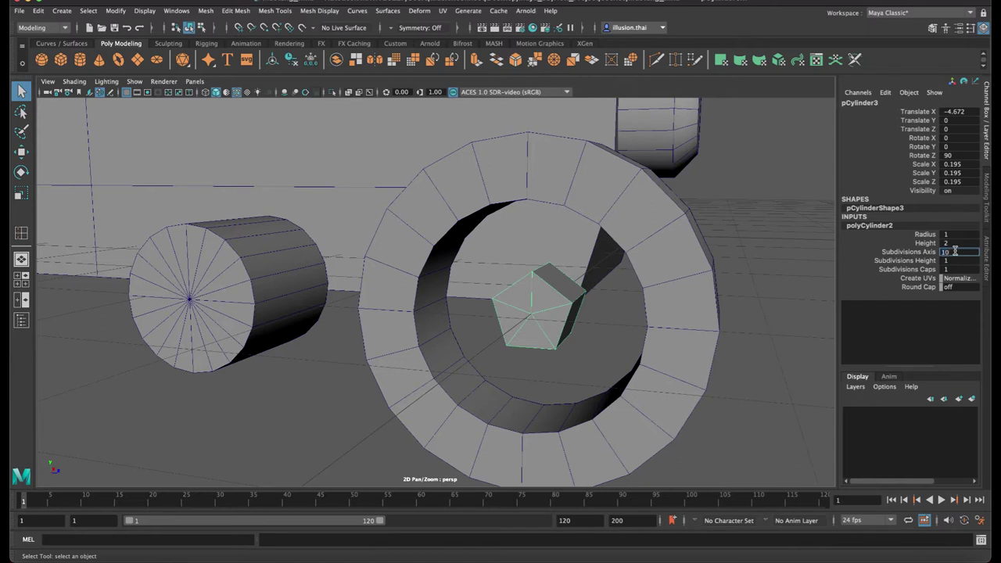
Give the hub 10 sides, then extrude alternating side faces 0.349 outward as spokes
key(Return)
right_drag(510, 299, 527, 272)
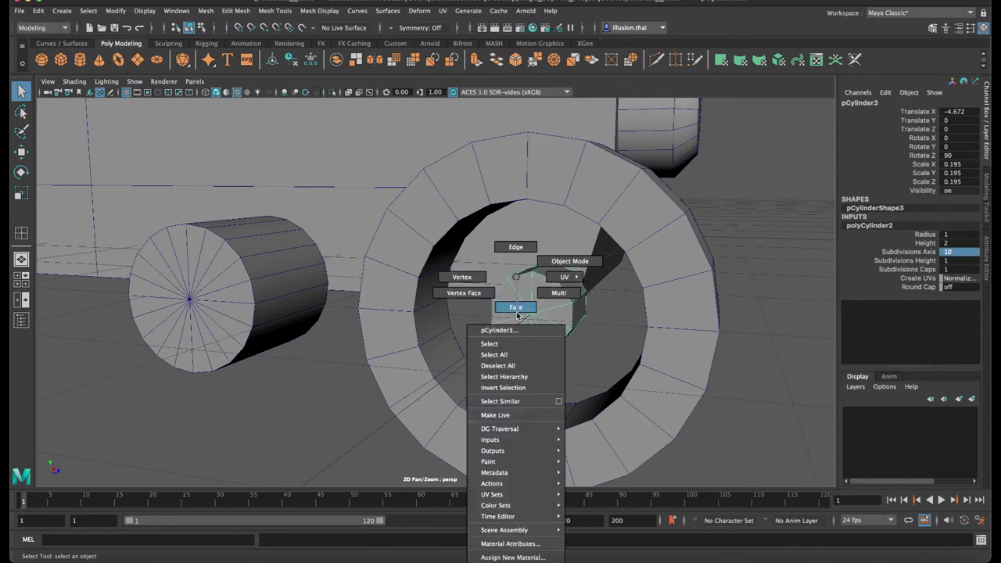
alt+drag(527, 272, 537, 278)
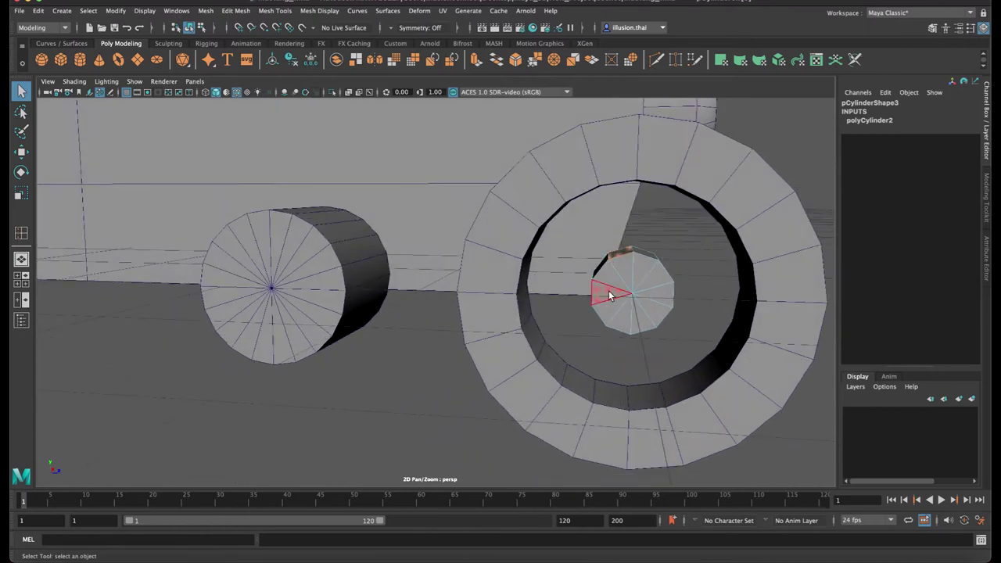
alt+drag(607, 293, 563, 292)
mouse_move(748, 275)
alt+mouse_down()
mouse_move(746, 302)
mouse_move(614, 235)
mouse_move(522, 214)
alt+mouse_up()
mouse_move(522, 214)
alt+middle_down()
mouse_move(446, 227)
mouse_move(504, 181)
alt+middle_up()
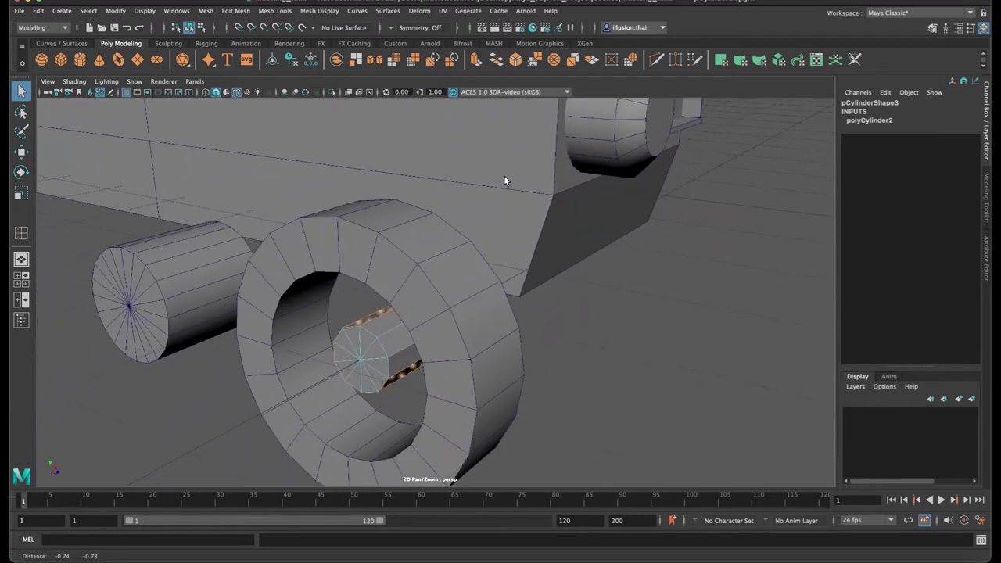
alt+drag(400, 331, 480, 319)
key(ctrl+e)
drag(563, 280, 508, 278)
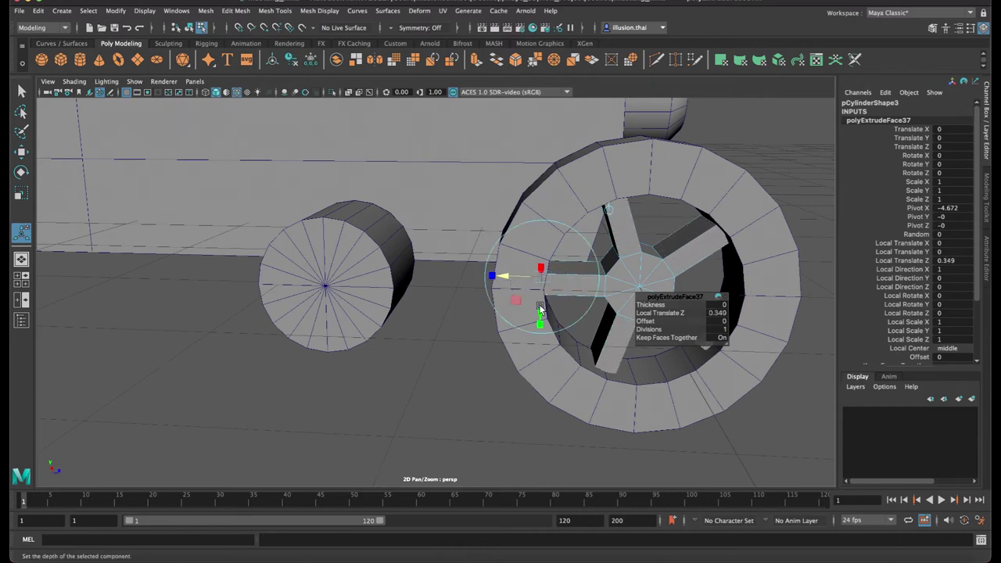
Widen the spokes to Local Scale Y 2.099, push them outward, and scale the hub to 0.098
drag(540, 324, 542, 374)
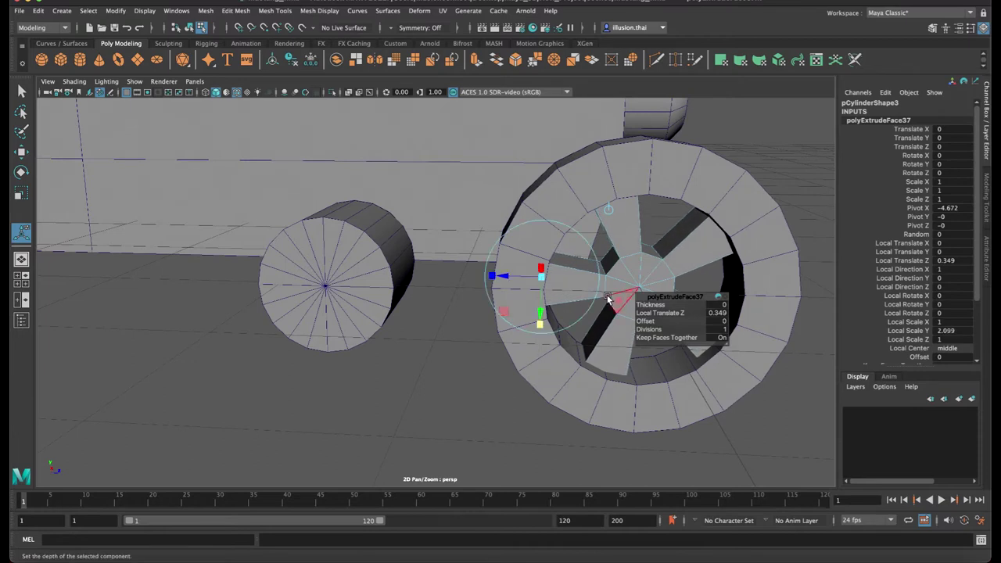
drag(528, 281, 420, 274)
right_click(592, 271)
click(637, 258)
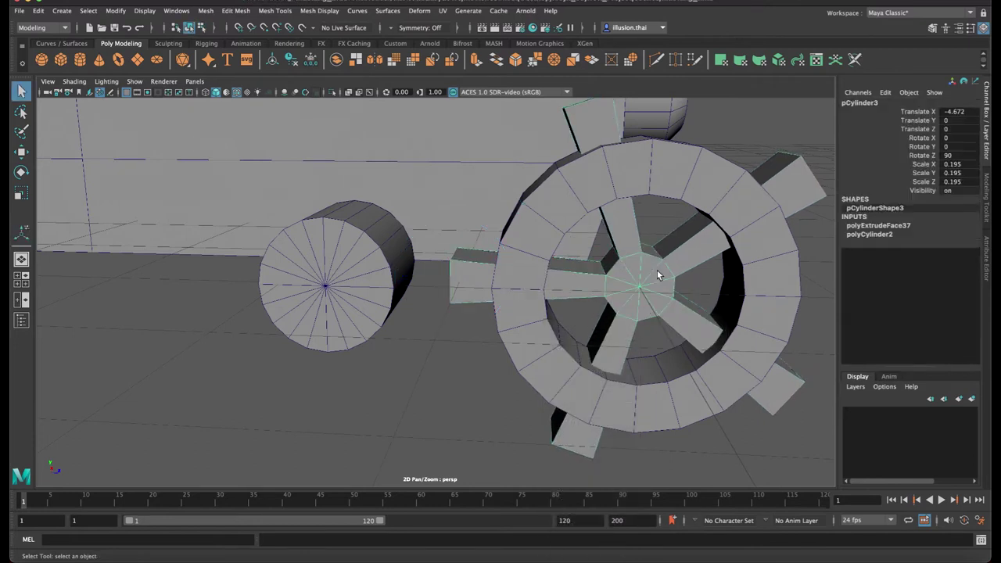
key(r)
mouse_move(635, 279)
mouse_down()
mouse_move(500, 281)
mouse_move(516, 306)
mouse_move(505, 306)
mouse_up()
Select the hub's front faces, deselecting all five spoke faces using wireframe view
right_drag(457, 277, 422, 277)
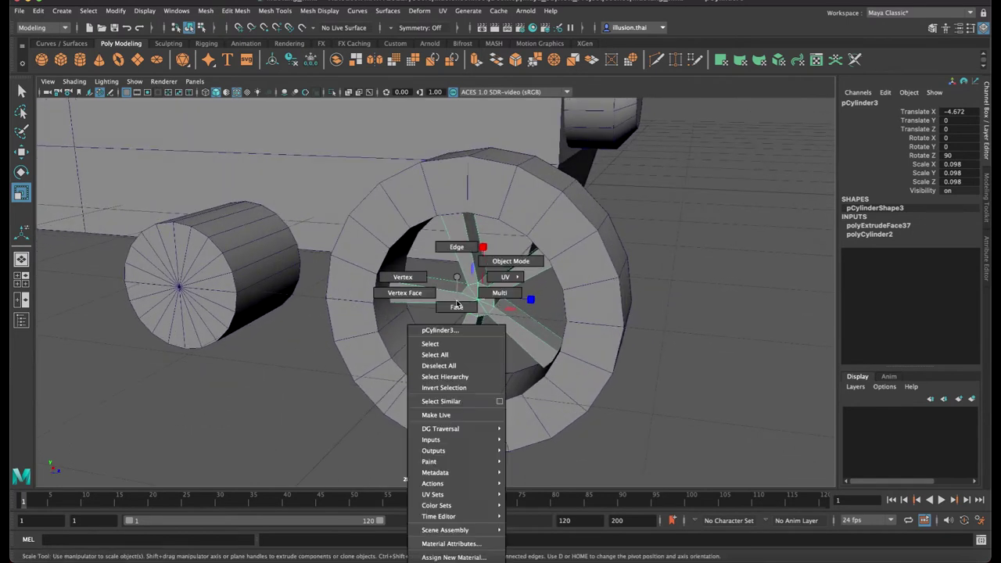
alt+drag(422, 277, 482, 235)
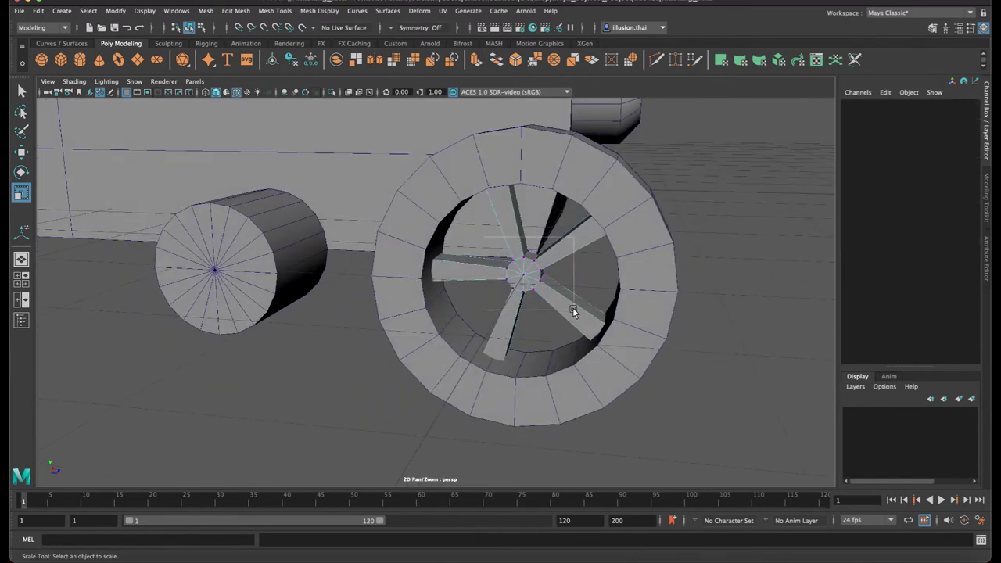
mouse_move(532, 300)
alt+mouse_down()
mouse_move(522, 288)
mouse_move(501, 289)
mouse_move(510, 291)
alt+mouse_up()
key(w)
right_drag(545, 279, 545, 313)
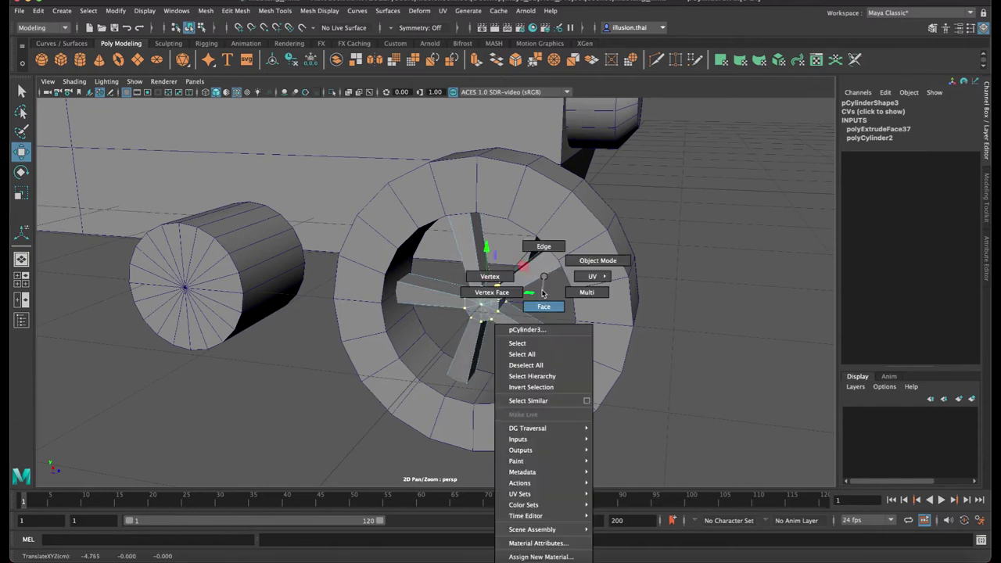
click(533, 293)
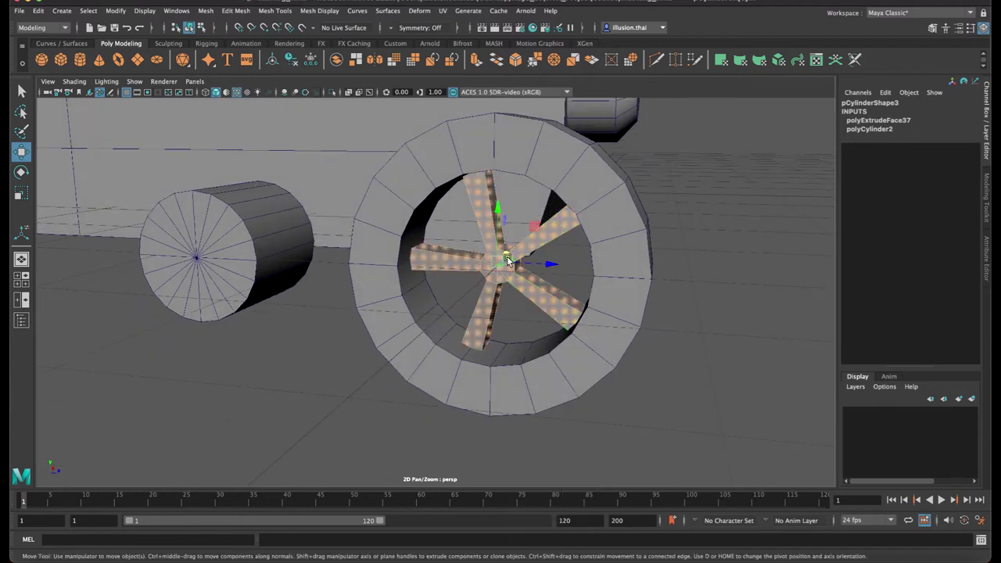
ctrl+click(582, 233)
ctrl+click(582, 280)
key(4)
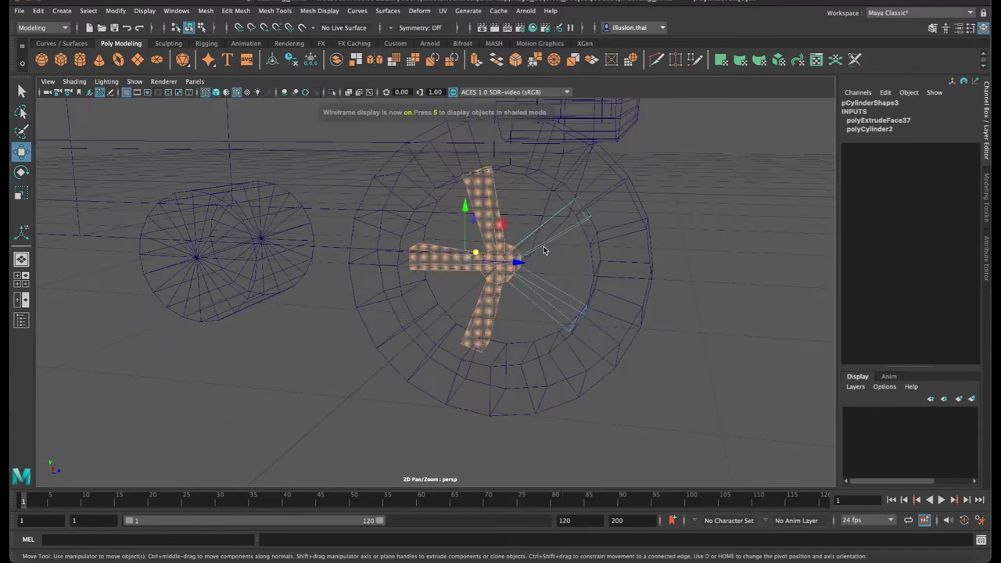
ctrl+click(504, 218)
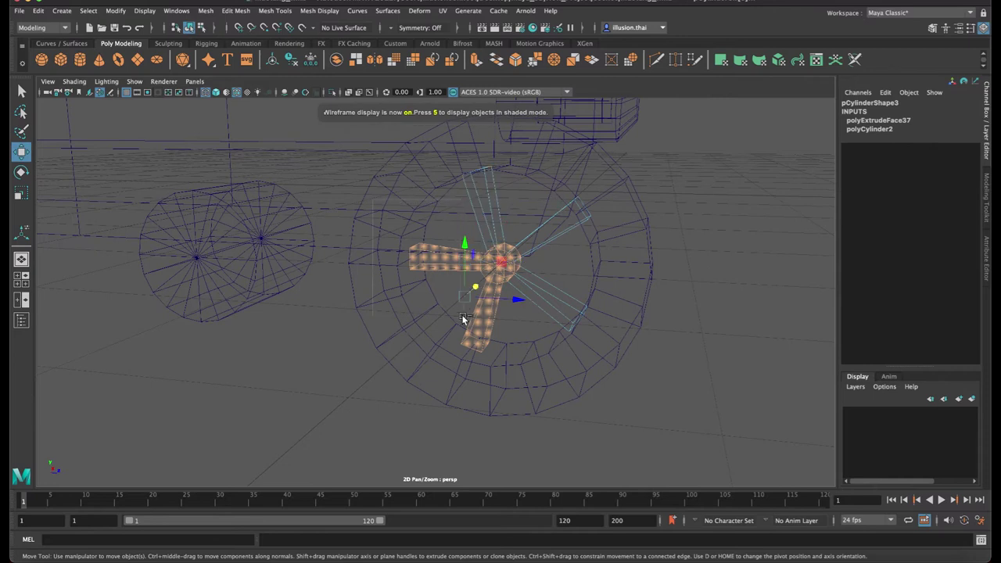
ctrl+click(430, 258)
ctrl+click(479, 333)
key(5)
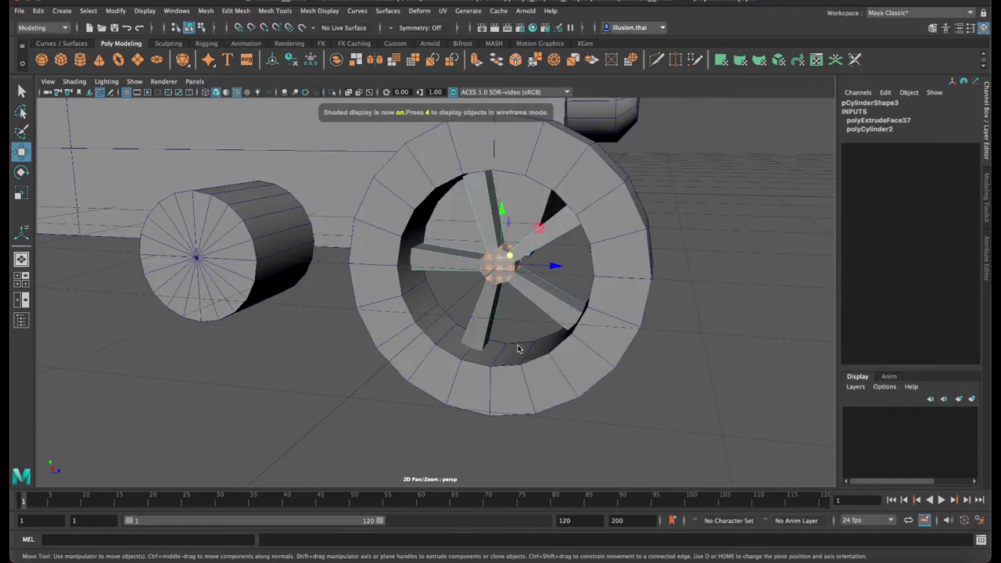
Check the hub face selection from the side in wireframe and shaded views
mouse_move(509, 314)
alt+mouse_down()
mouse_move(458, 319)
mouse_move(647, 323)
alt+mouse_up()
key(4)
mouse_move(526, 297)
alt+mouse_down()
mouse_move(552, 292)
mouse_move(462, 281)
mouse_move(574, 301)
alt+mouse_up()
mouse_move(454, 325)
alt+mouse_down()
mouse_move(526, 331)
mouse_move(618, 292)
mouse_move(457, 359)
alt+mouse_up()
key(5)
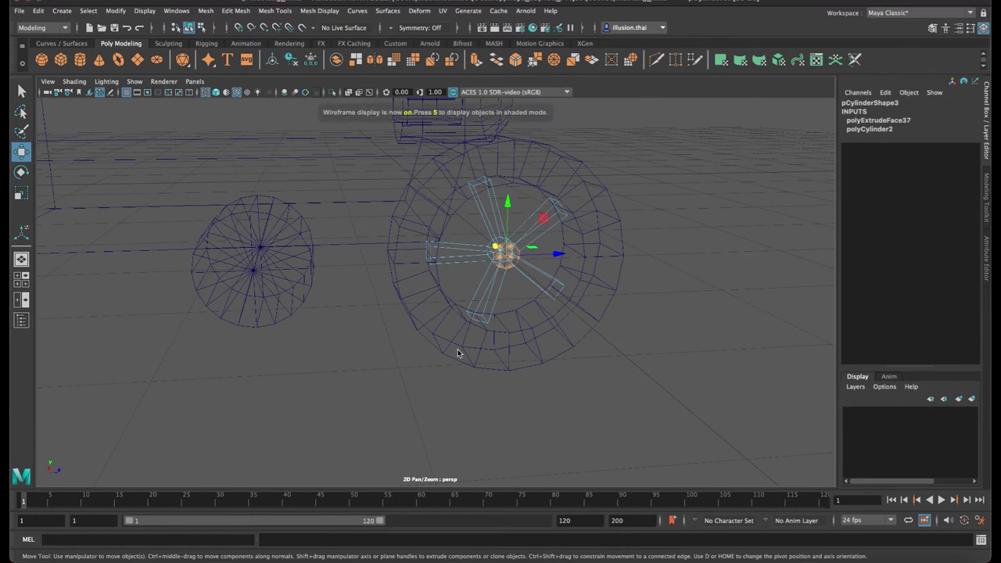
alt+right_drag(458, 342, 600, 338)
mouse_move(600, 338)
alt+mouse_down()
mouse_move(579, 311)
mouse_move(581, 293)
alt+mouse_up()
Extrude the hub front faces out 0.081 and scale them down to 0.673
key(ctrl+e)
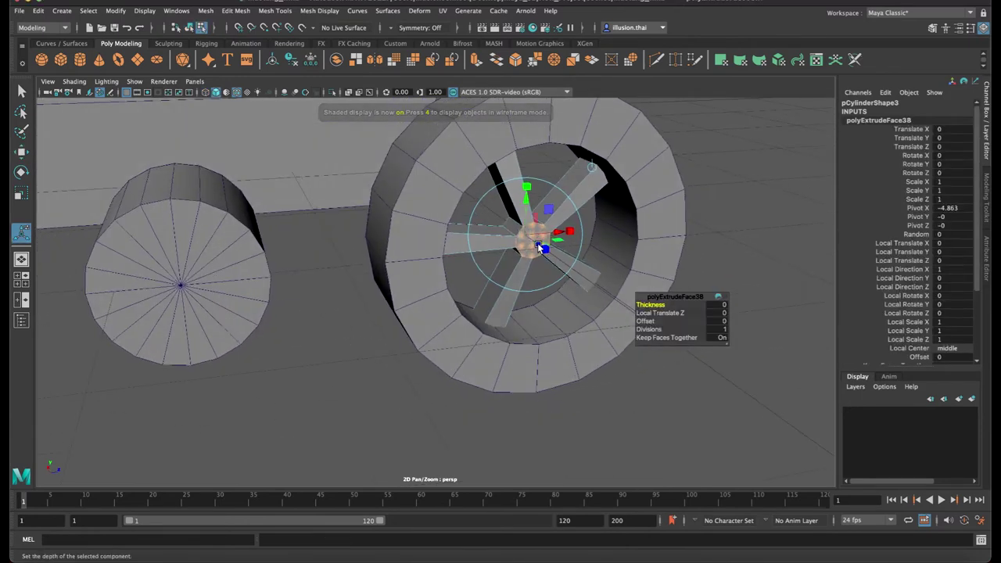
drag(539, 246, 545, 249)
key(e)
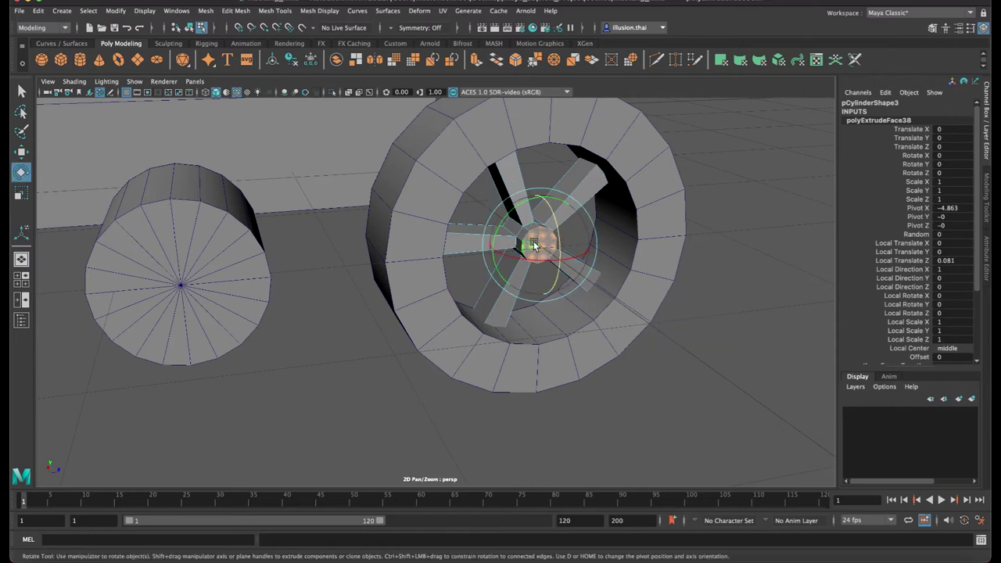
key(r)
ctrl+drag(559, 260, 516, 231)
key(w)
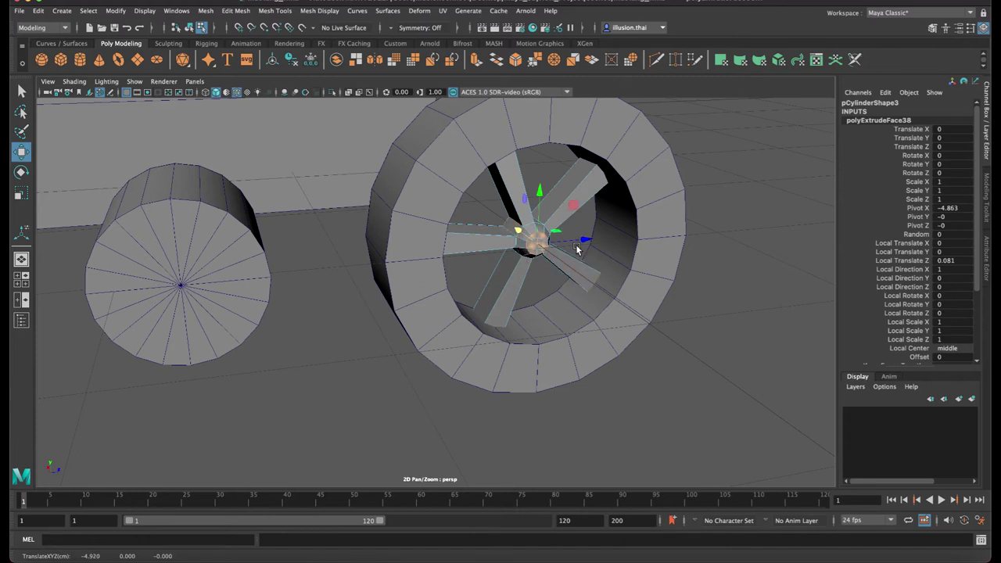
Reselect pCylinder3 and pick its front faces in component mode with F8
right_drag(582, 200, 647, 168)
alt+drag(646, 207, 472, 252)
click(399, 275)
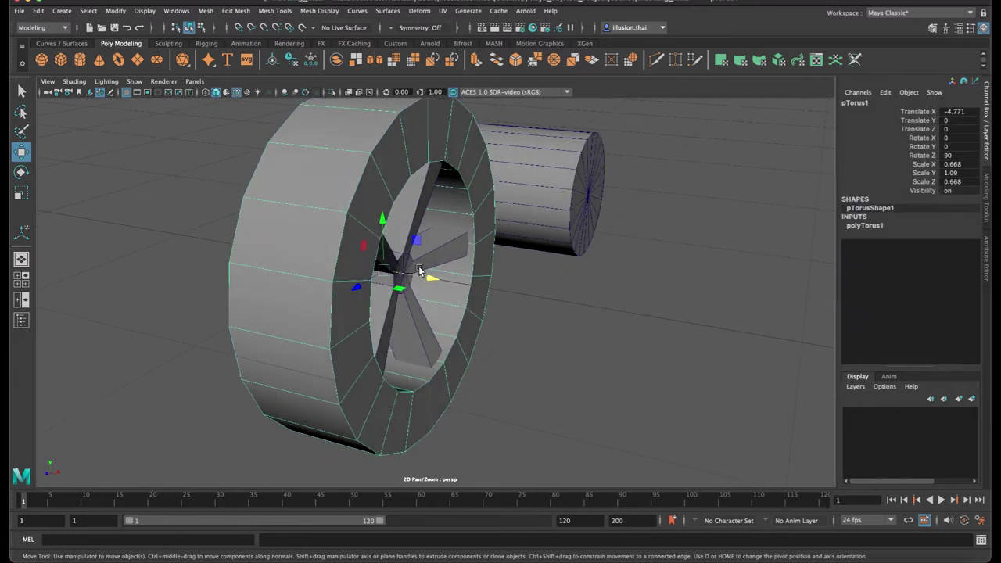
scroll(419, 270, up, 3)
scroll(391, 264, up, 3)
right_drag(503, 230, 480, 266)
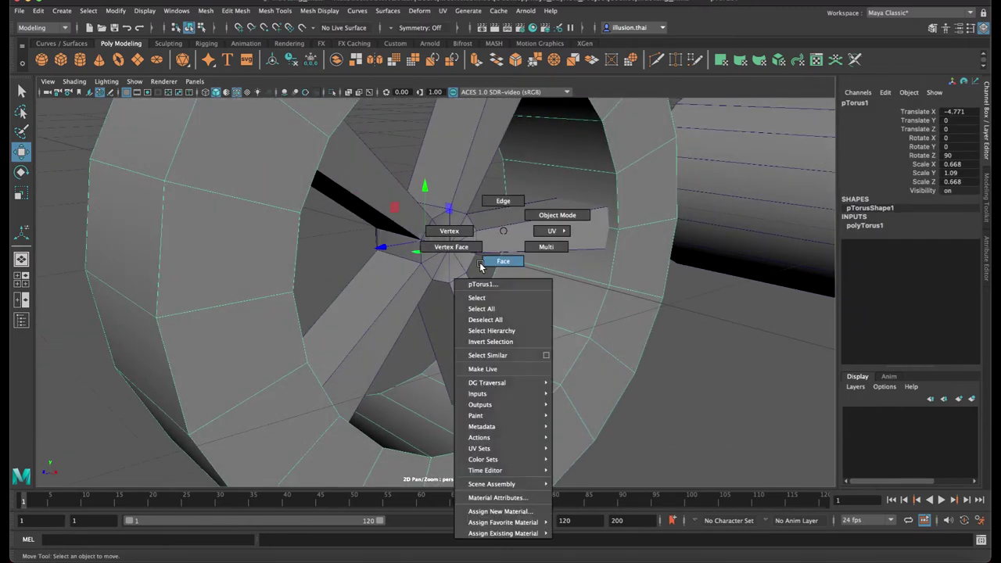
click(429, 266)
right_click(434, 266)
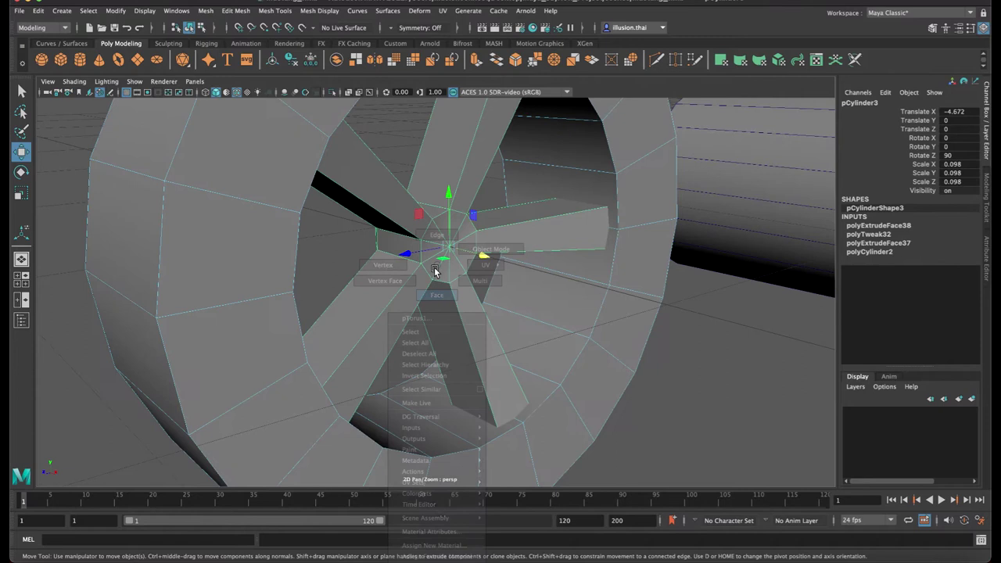
key(q)
right_click(430, 264)
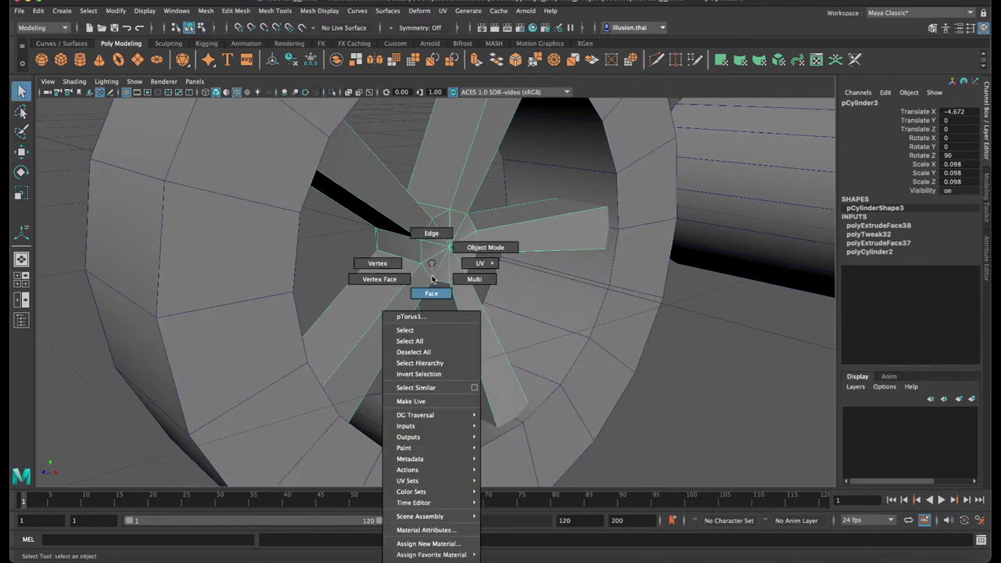
alt+drag(432, 262, 412, 268)
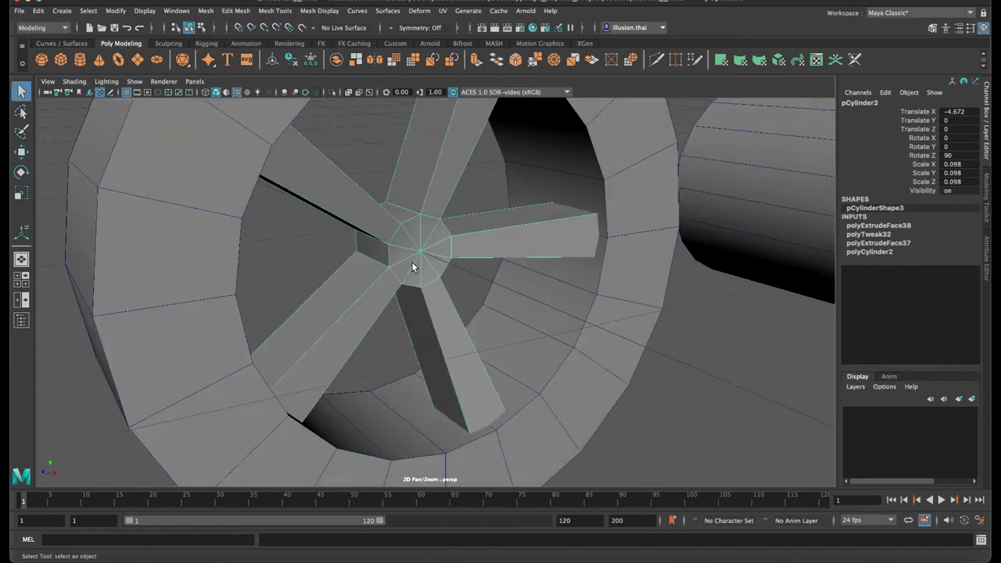
key(F8)
mouse_move(404, 259)
mouse_down()
mouse_move(438, 236)
mouse_move(401, 270)
mouse_up()
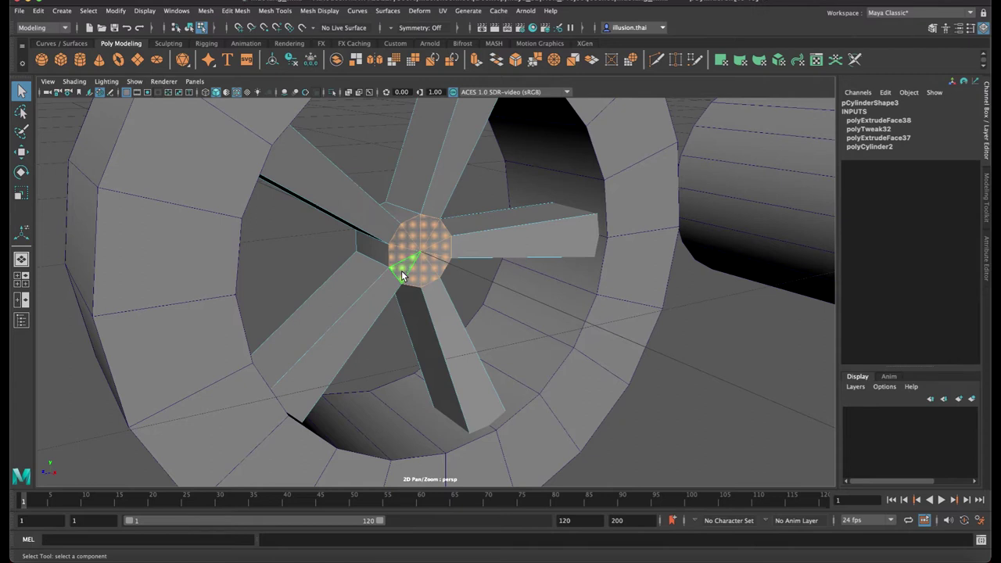
Extrude the hub's front faces three times, widening them into a protruding cap
key(ctrl+e)
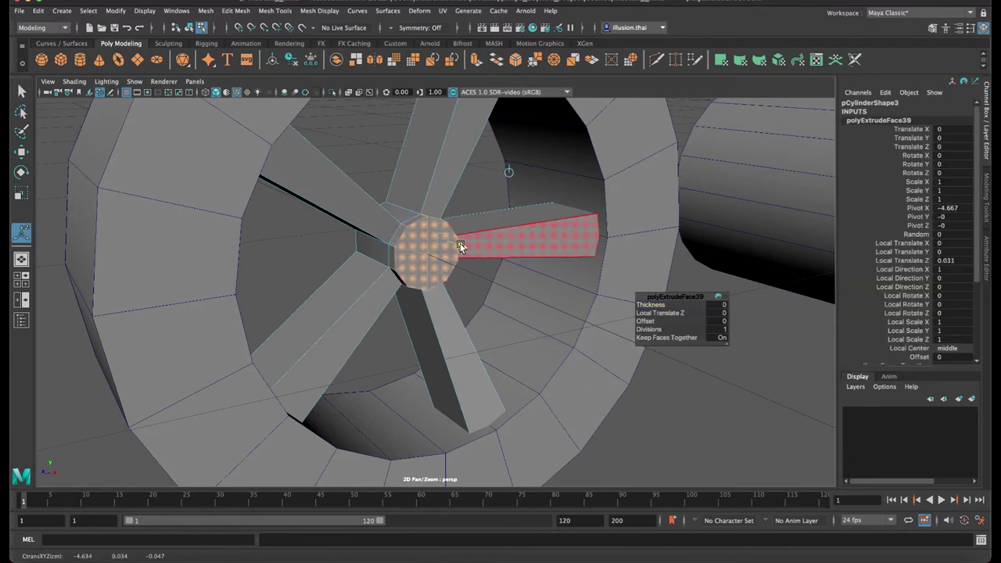
key(ctrl+e)
key(r)
drag(429, 254, 502, 232)
key(w)
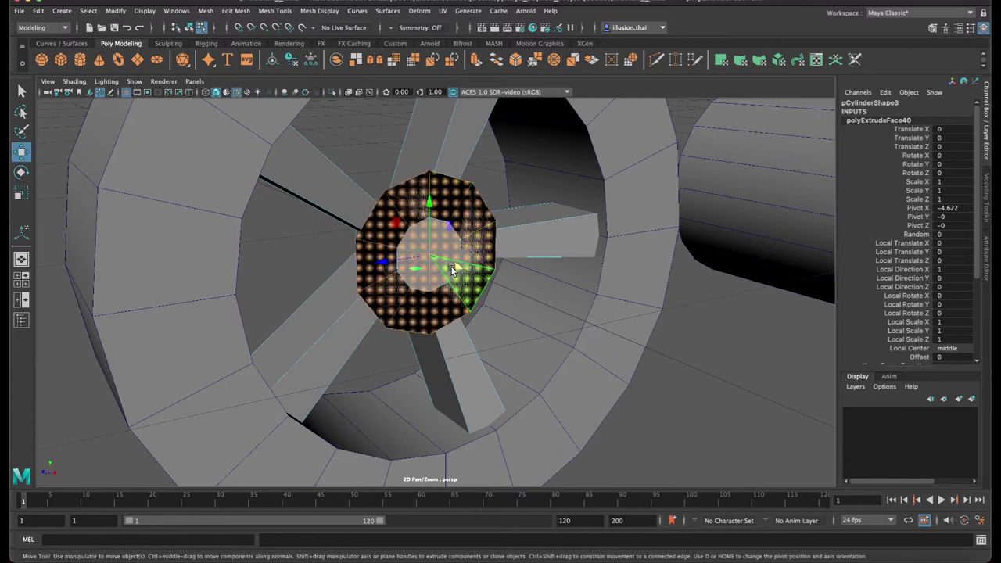
key(ctrl+e)
drag(484, 236, 501, 239)
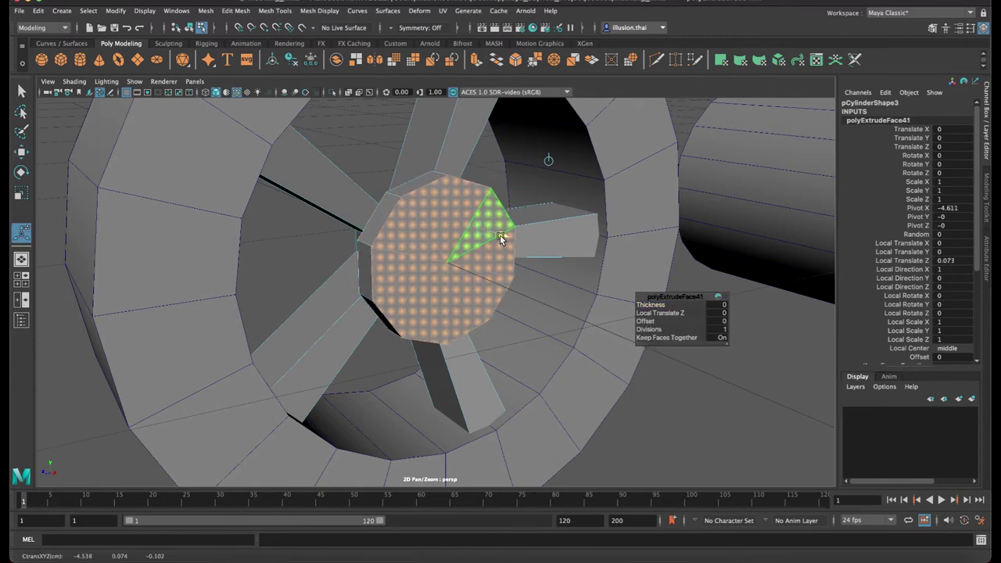
Back in object mode, select the hub cylinder and flatten its Scale Y to 0.073
right_drag(426, 238, 461, 225)
click(752, 373)
mouse_move(752, 373)
alt+mouse_down()
mouse_move(429, 312)
mouse_move(513, 313)
mouse_move(488, 305)
alt+mouse_up()
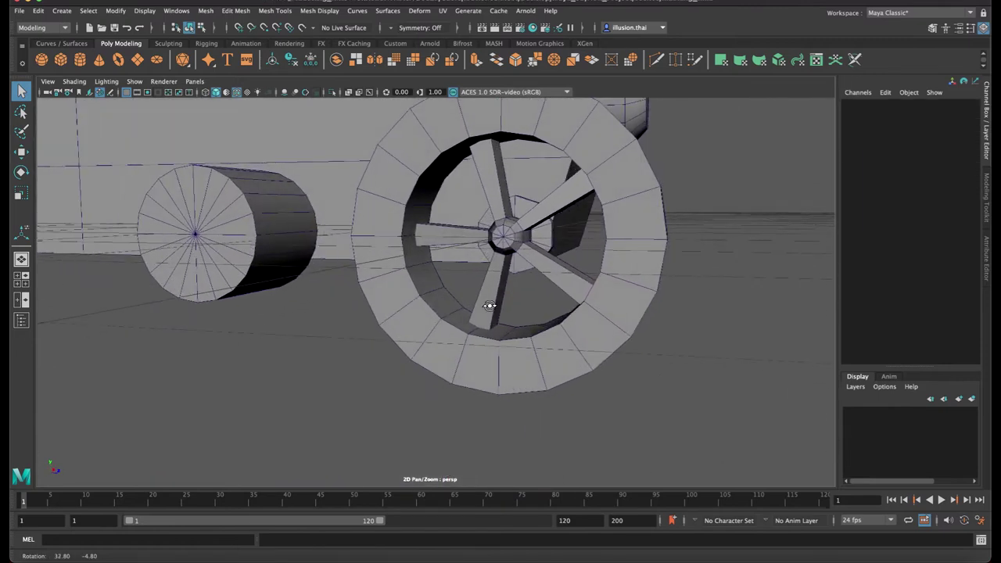
click(536, 267)
alt+drag(537, 267, 519, 279)
key(r)
drag(504, 237, 515, 238)
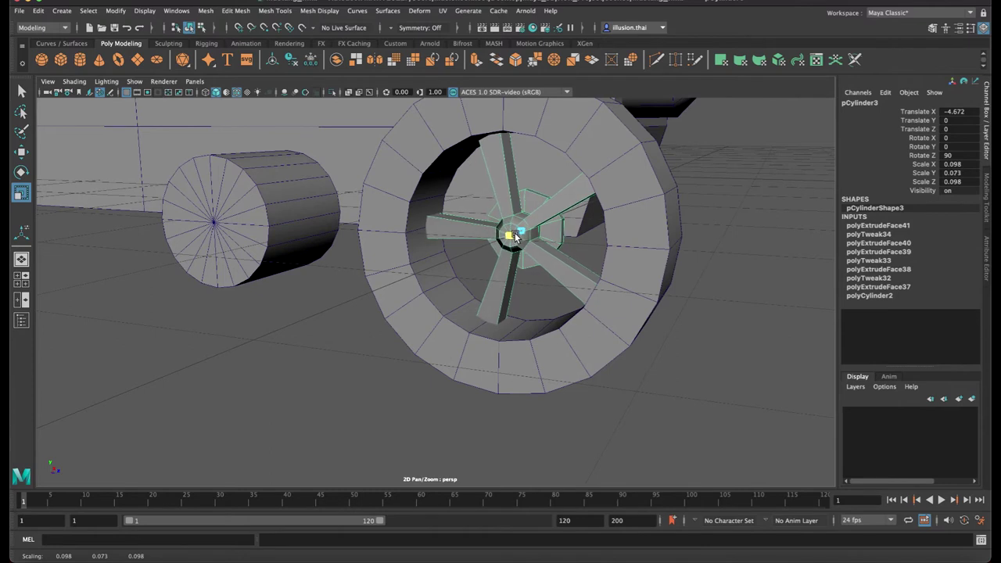
Switch to face mode and select two neighbouring faces on the hub's side
alt+drag(514, 236, 578, 258)
alt+right_drag(579, 258, 645, 279)
alt+drag(645, 280, 428, 227)
right_click(515, 245)
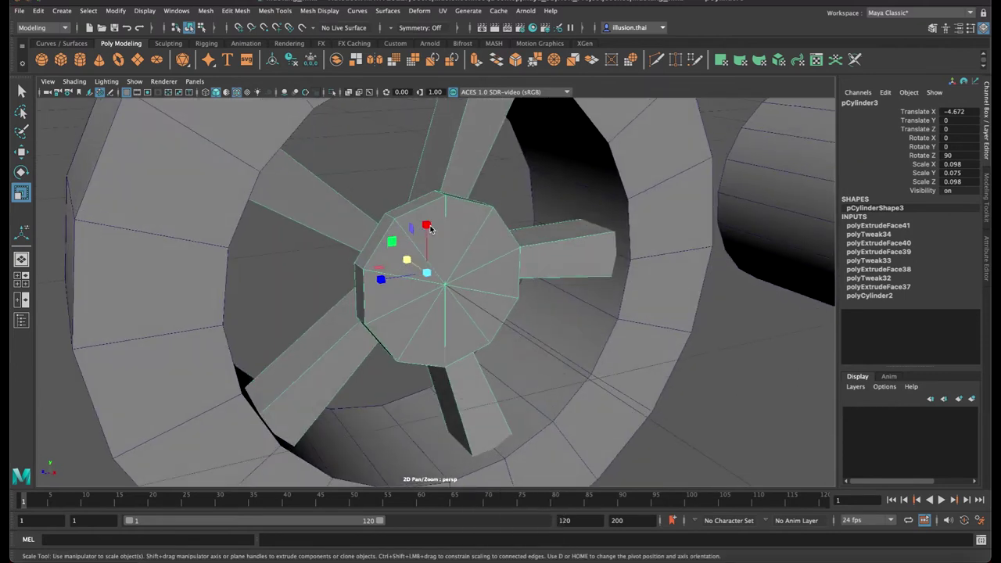
key(F11)
click(375, 235)
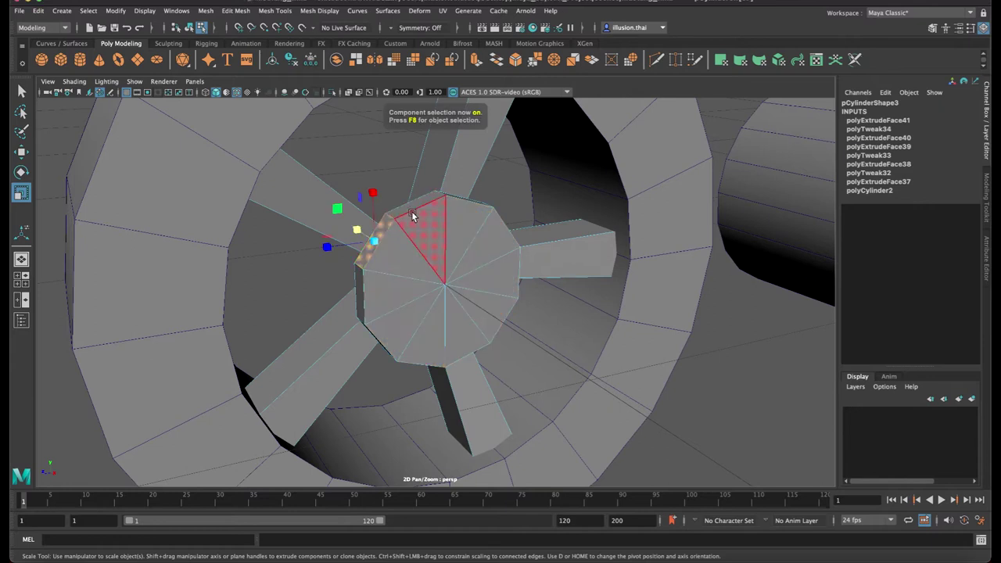
shift+click(412, 216)
Enlarge the selected hub edge ring, then narrow a spoke face and push it outward
alt+drag(483, 233, 368, 216)
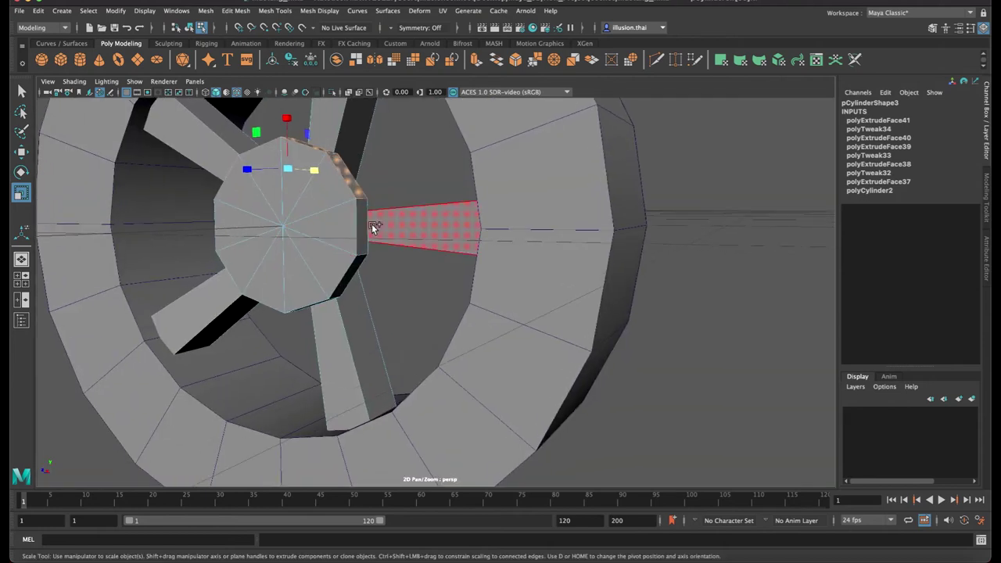
alt+drag(356, 281, 381, 263)
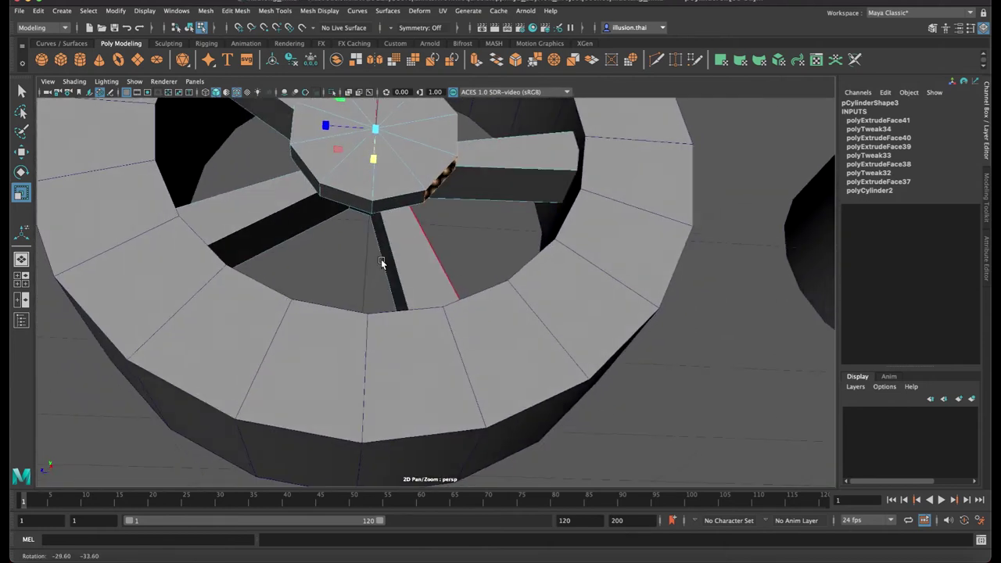
alt+drag(373, 204, 407, 215)
mouse_move(488, 297)
mouse_down()
mouse_move(574, 298)
mouse_move(547, 308)
mouse_move(564, 286)
mouse_move(503, 312)
mouse_up()
key(w)
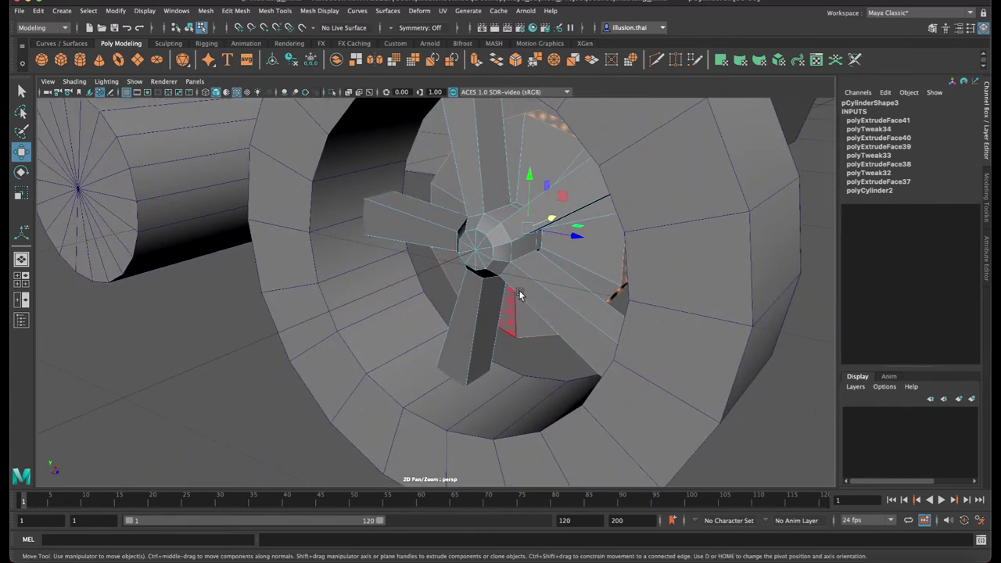
key(r)
mouse_move(529, 224)
mouse_down()
mouse_move(509, 237)
mouse_move(550, 221)
mouse_up()
key(w)
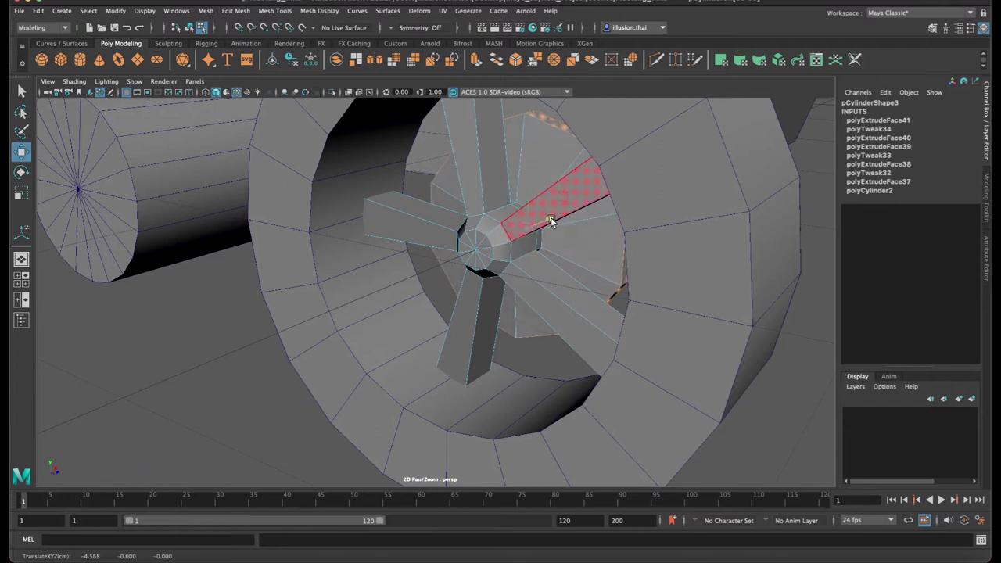
Return to object mode and select the cylinder beside the wheel
right_drag(587, 223, 741, 322)
click(765, 419)
mouse_move(766, 419)
alt+mouse_down()
mouse_move(598, 389)
mouse_move(531, 336)
mouse_move(485, 320)
alt+mouse_up()
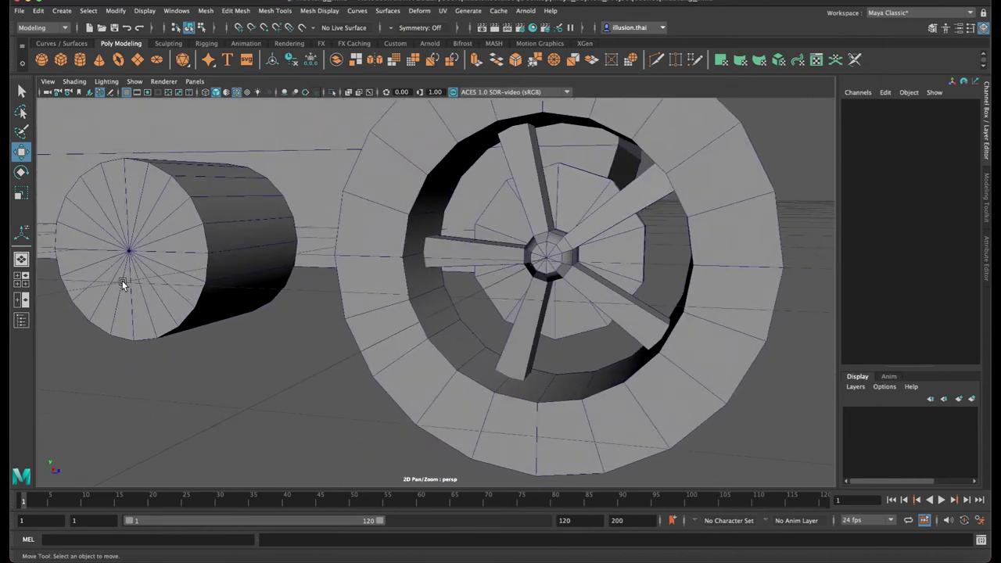
click(182, 262)
Snap the old disk cylinder onto the hub centre, then delete it
mouse_move(237, 247)
mouse_down()
mouse_move(610, 295)
mouse_move(503, 291)
mouse_up()
middle_drag(550, 269, 544, 267)
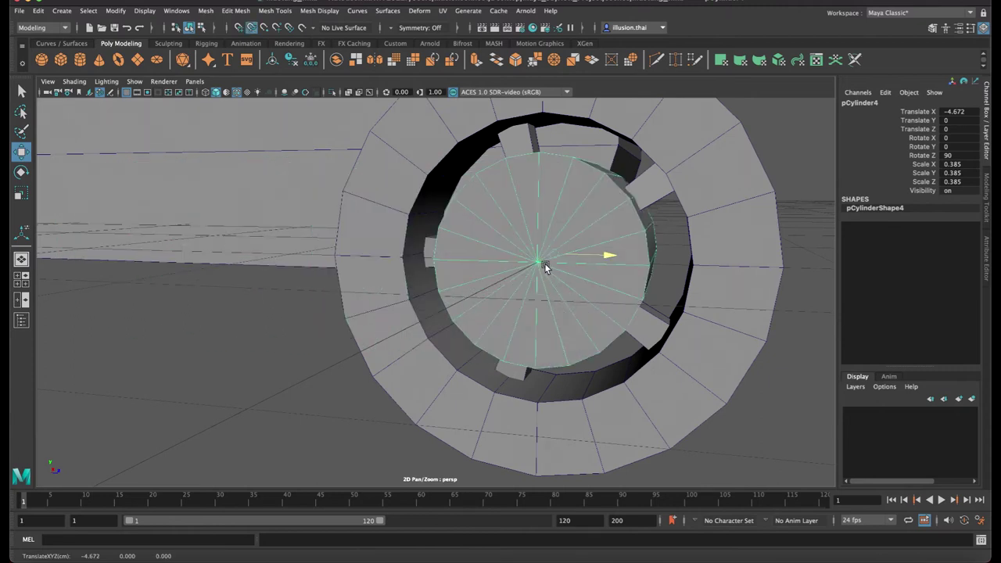
double_click(895, 212)
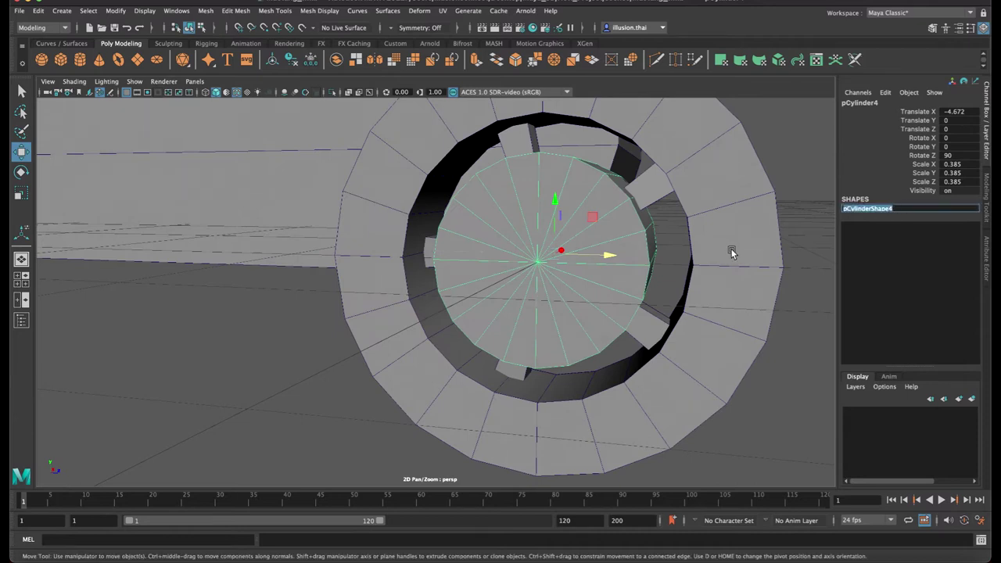
click(561, 291)
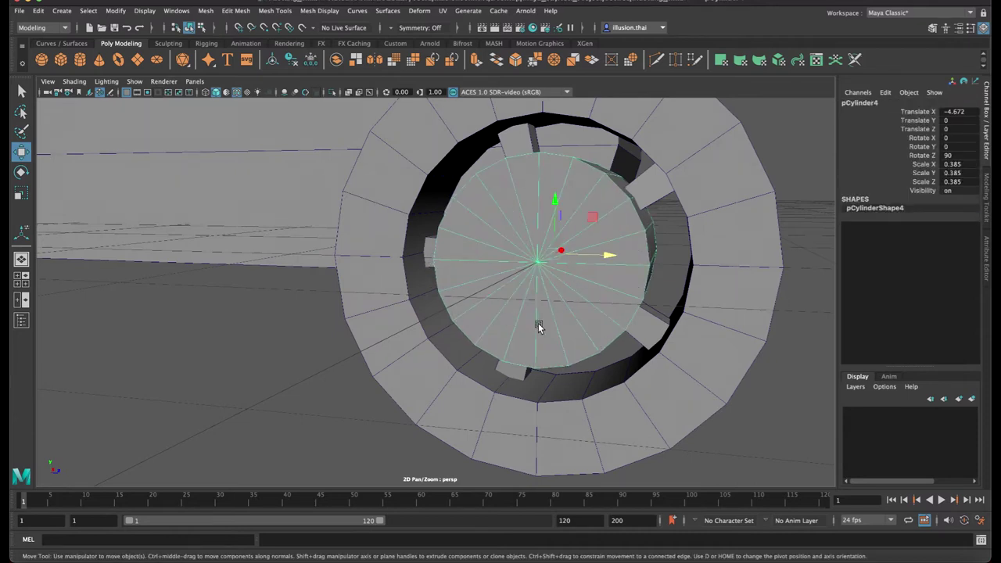
key(Delete)
Create a new polygon cylinder turned 90° on Z and select it for placement
click(80, 63)
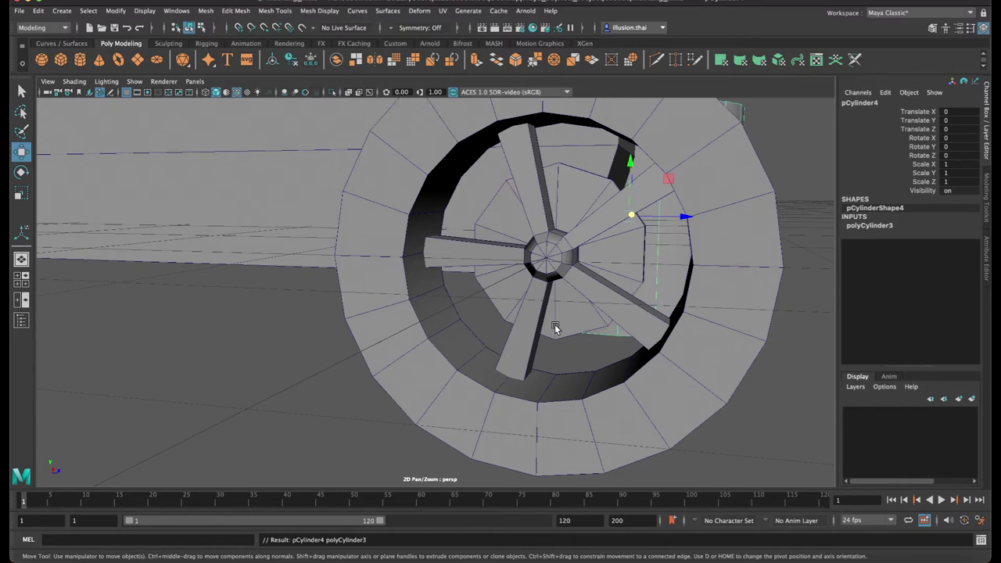
key(e)
drag(625, 184, 636, 264)
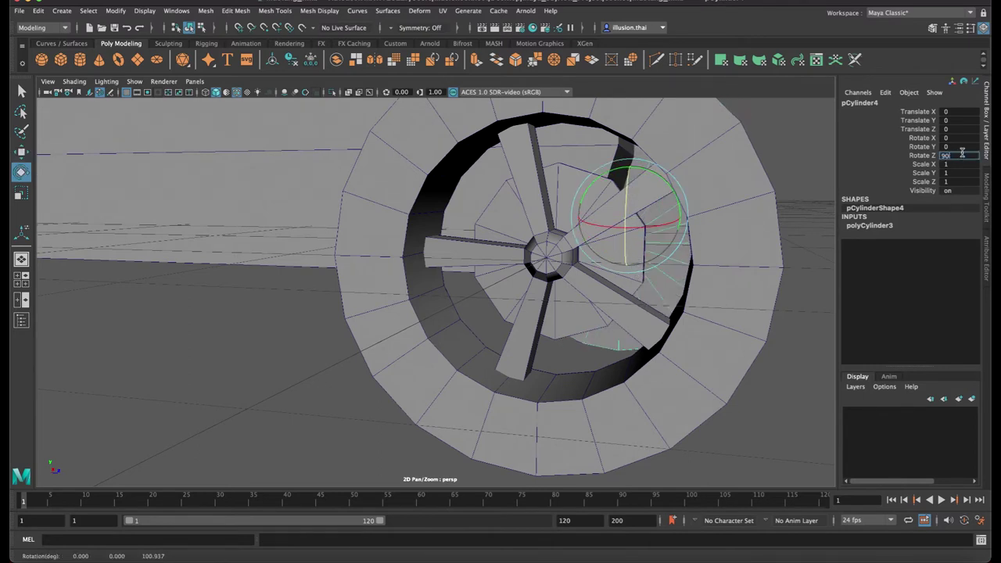
key(Return)
click(798, 280)
mouse_move(798, 280)
alt+mouse_down()
mouse_move(742, 290)
mouse_move(636, 239)
mouse_move(695, 212)
mouse_move(481, 270)
mouse_move(373, 271)
alt+mouse_up()
click(695, 212)
key(w)
key(r)
Set the new cylinder's cap subdivisions to 0
click(868, 225)
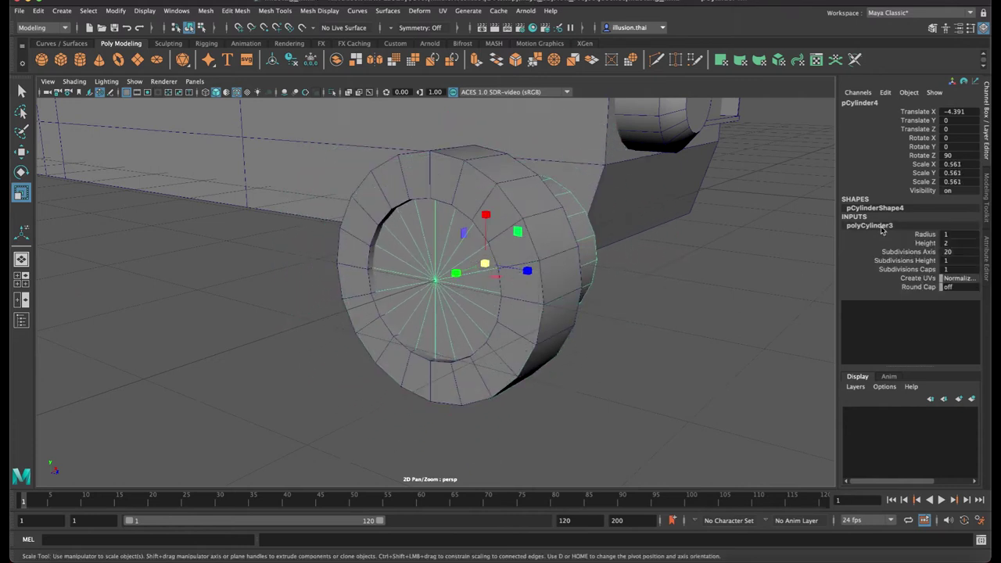
text(0)
key(Return)
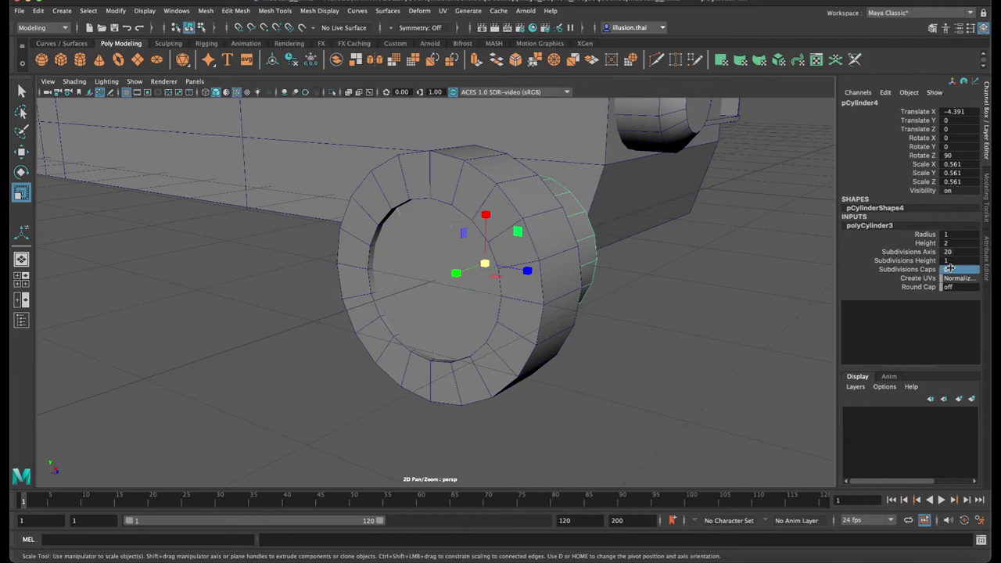
Select and delete the cylinder's unwanted cap faces
click(597, 294)
mouse_move(596, 294)
alt+mouse_down()
mouse_move(524, 290)
mouse_move(561, 256)
alt+mouse_up()
click(571, 271)
right_drag(561, 256, 560, 283)
drag(599, 253, 462, 376)
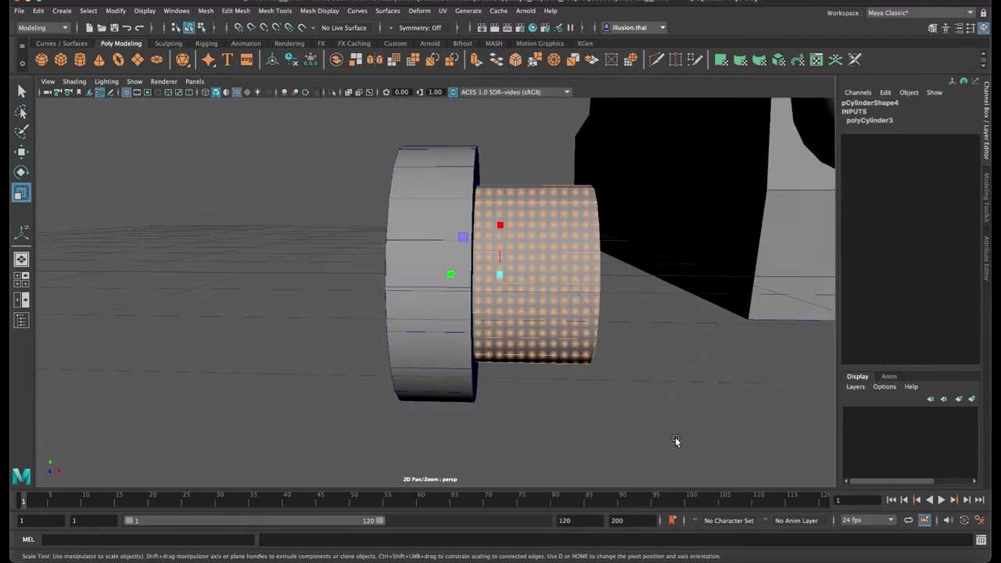
key(Delete)
Extrude the front cap face, shrink it slightly, and delete the selected faces
alt+drag(518, 344, 534, 331)
click(485, 297)
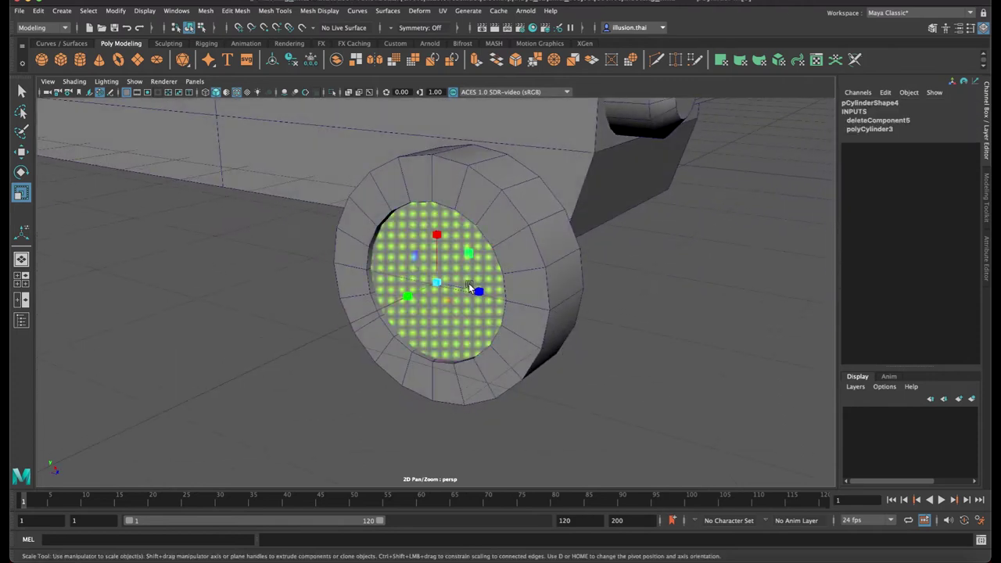
alt+drag(484, 297, 495, 280)
key(ctrl+e)
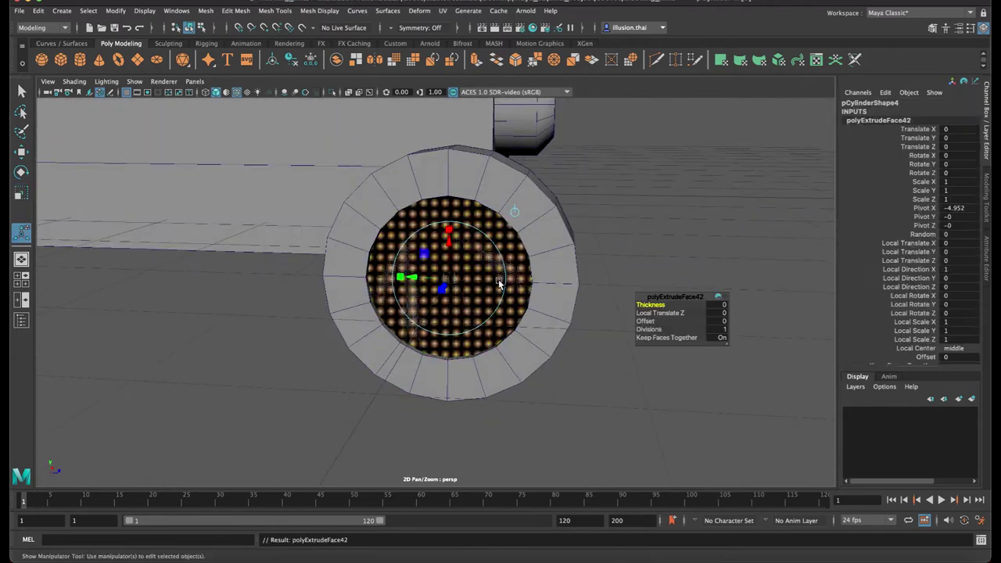
scroll(539, 289, up, 1)
scroll(547, 291, up, 2)
scroll(548, 294, up, 2)
key(r)
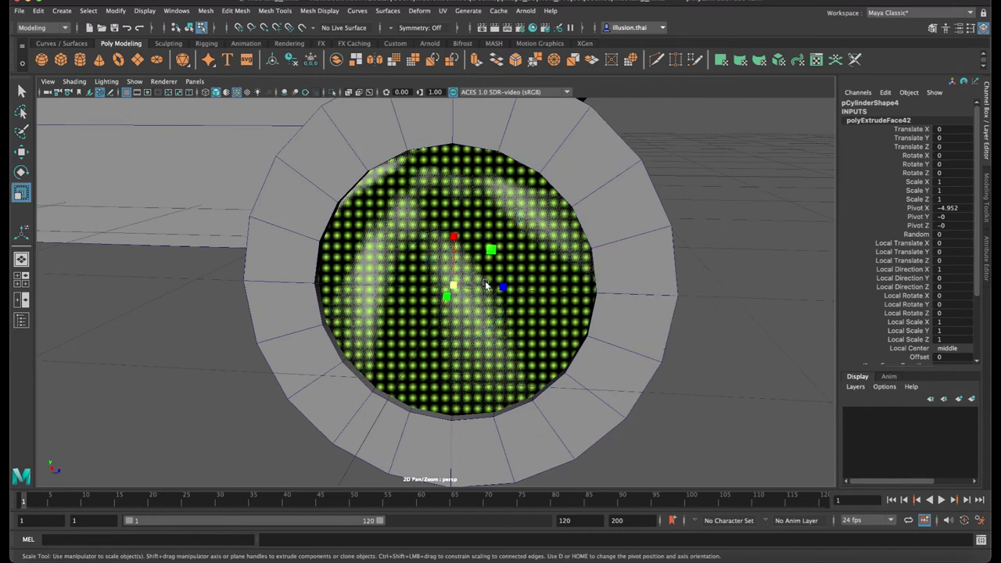
drag(451, 294, 465, 279)
key(w)
right_drag(467, 278, 480, 301)
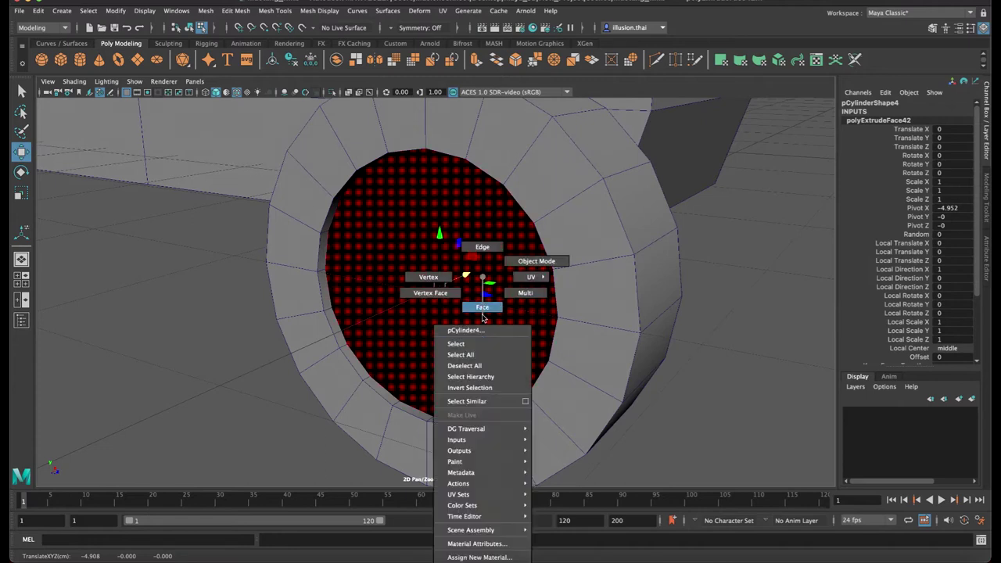
key(Delete)
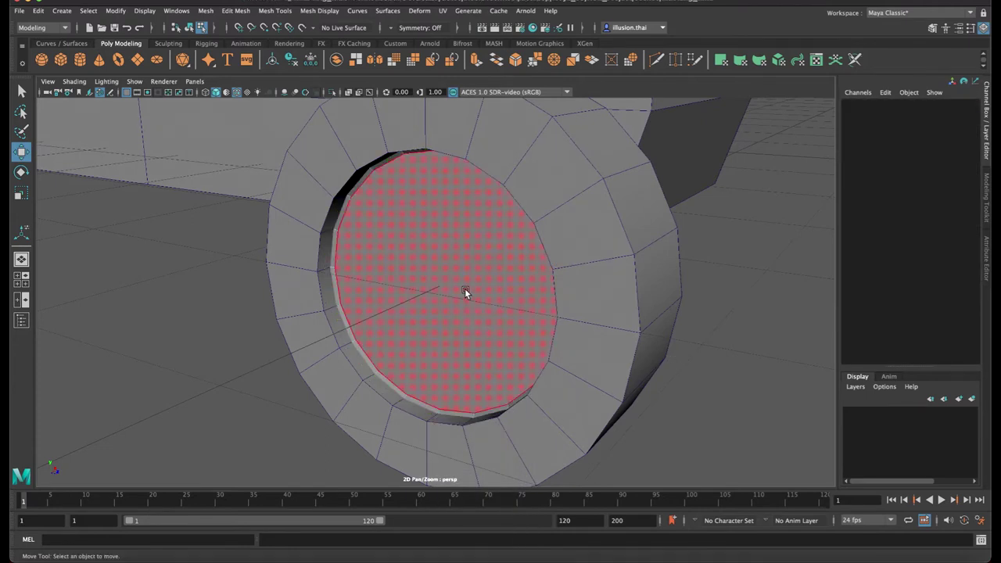
click(466, 302)
Shrink the whole cylinder slightly in object mode
right_drag(469, 296, 516, 261)
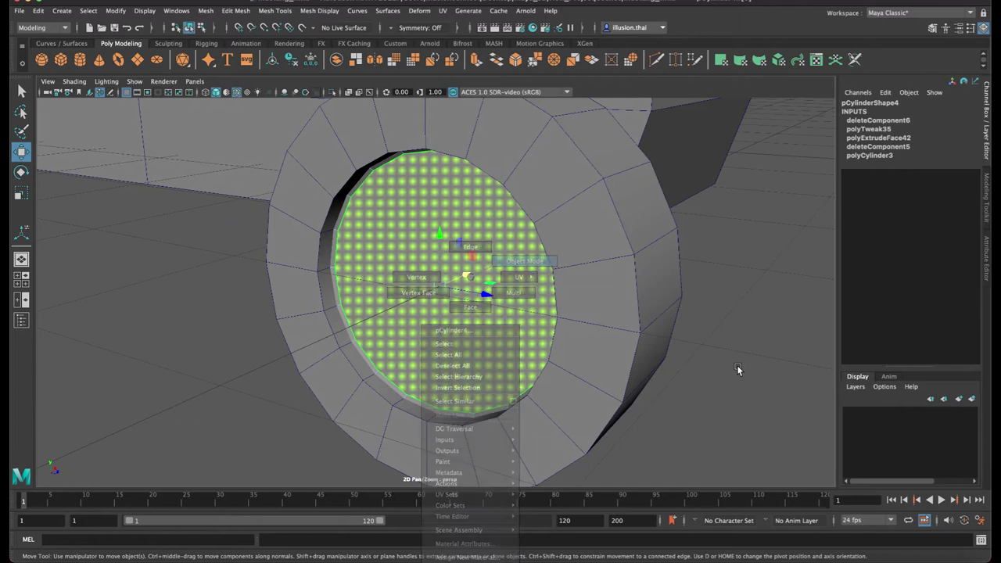
key(r)
mouse_move(504, 258)
mouse_down()
mouse_move(484, 258)
mouse_move(501, 269)
mouse_up()
key(w)
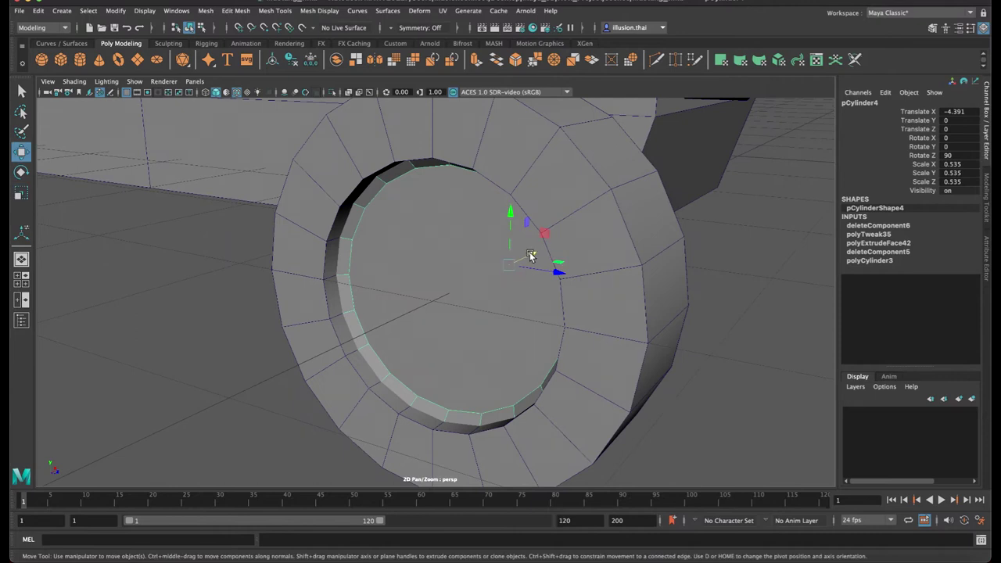
Extrude the inner cap face repeatedly, shrinking and pushing it inward into rim rings
right_drag(435, 295, 433, 271)
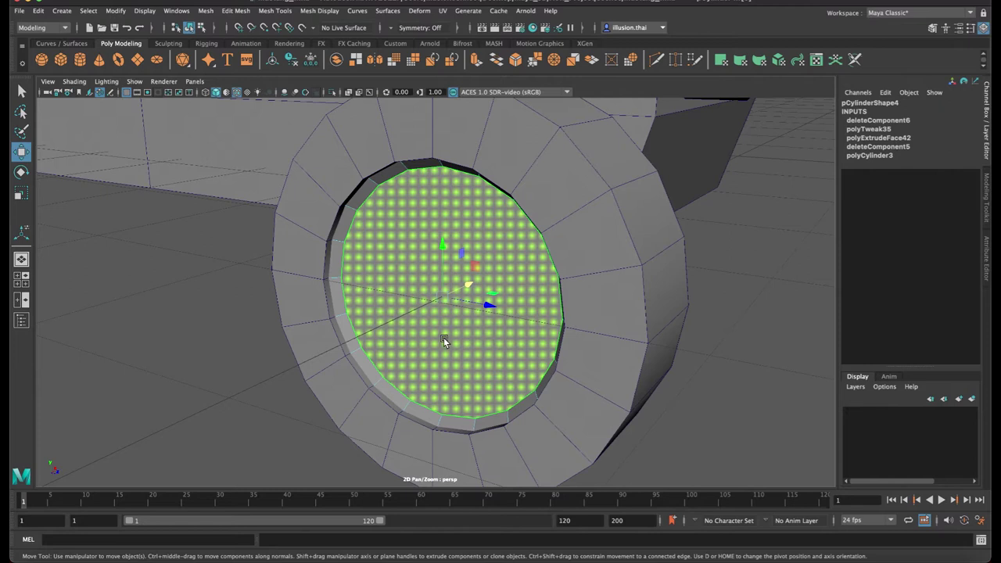
key(ctrl+e)
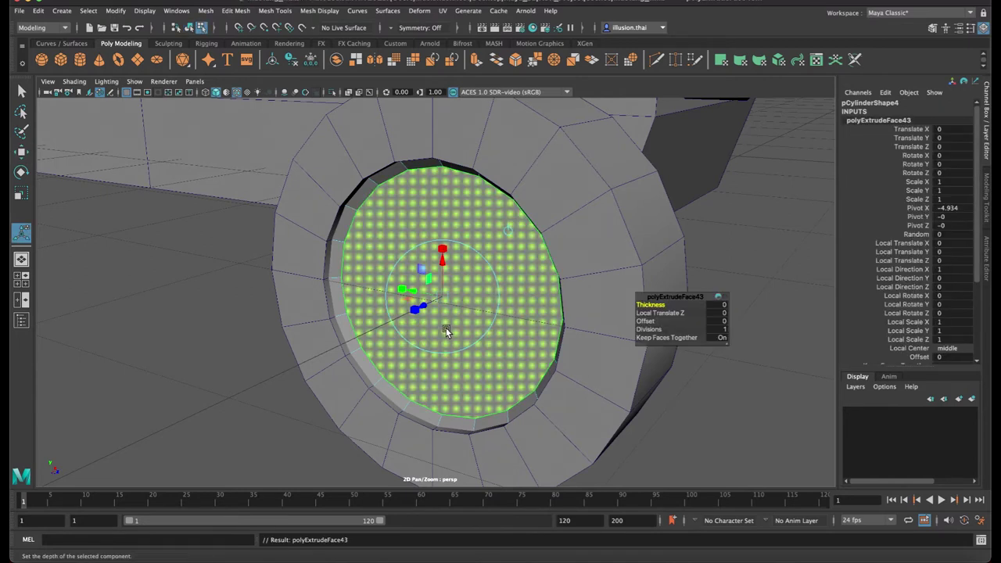
key(r)
drag(442, 297, 431, 299)
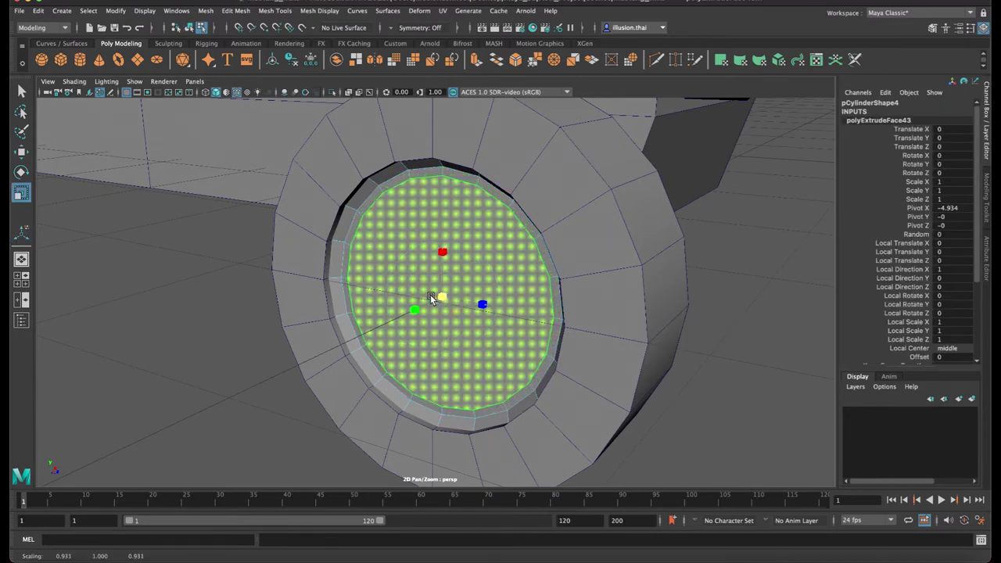
key(ctrl+e)
drag(425, 303, 432, 300)
key(ctrl+e)
key(r)
mouse_move(448, 295)
mouse_down()
mouse_move(432, 295)
mouse_move(478, 283)
mouse_up()
Add one more extrusion shifted slightly outward, then return to object mode
key(w)
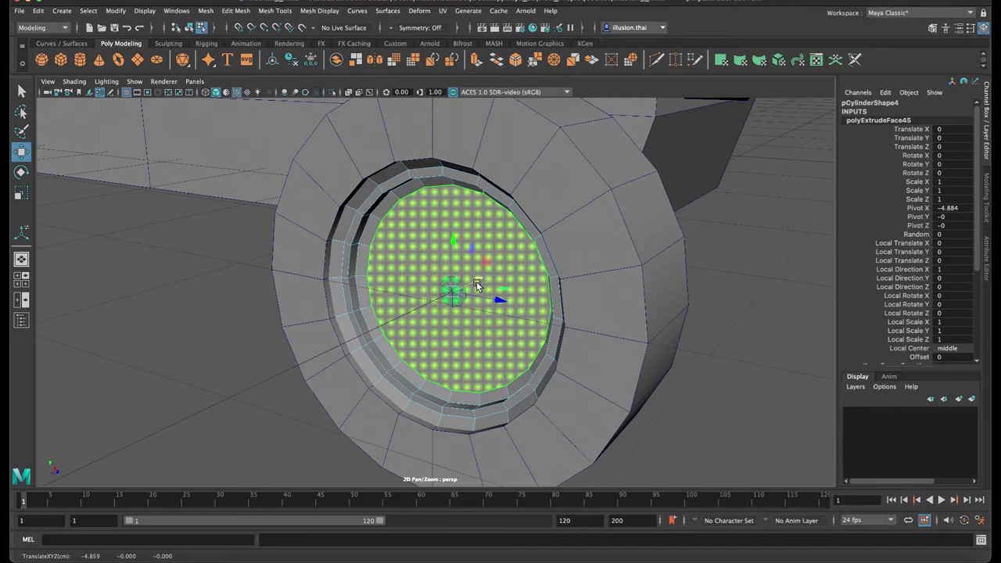
key(ctrl+e)
drag(476, 283, 516, 267)
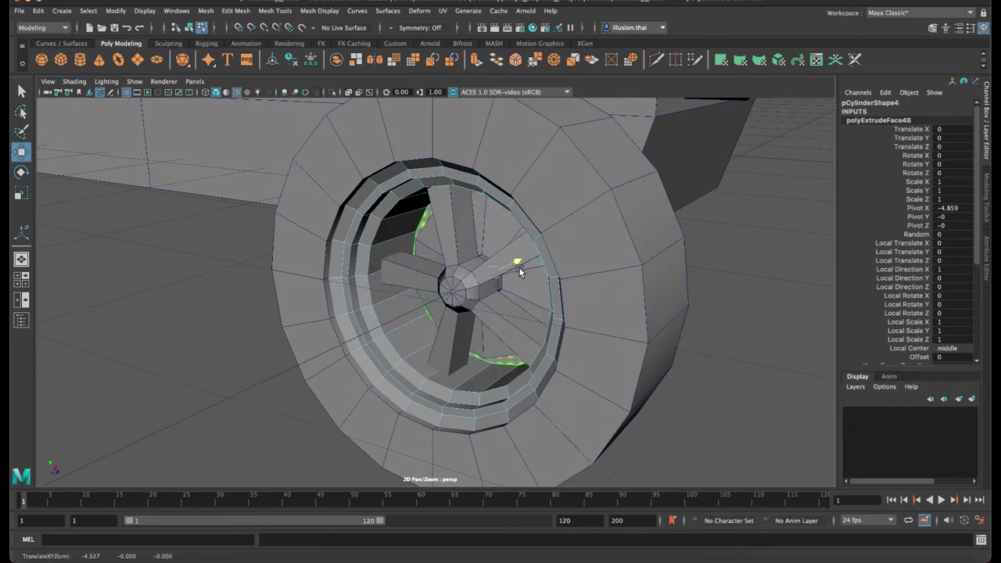
right_drag(405, 321, 455, 267)
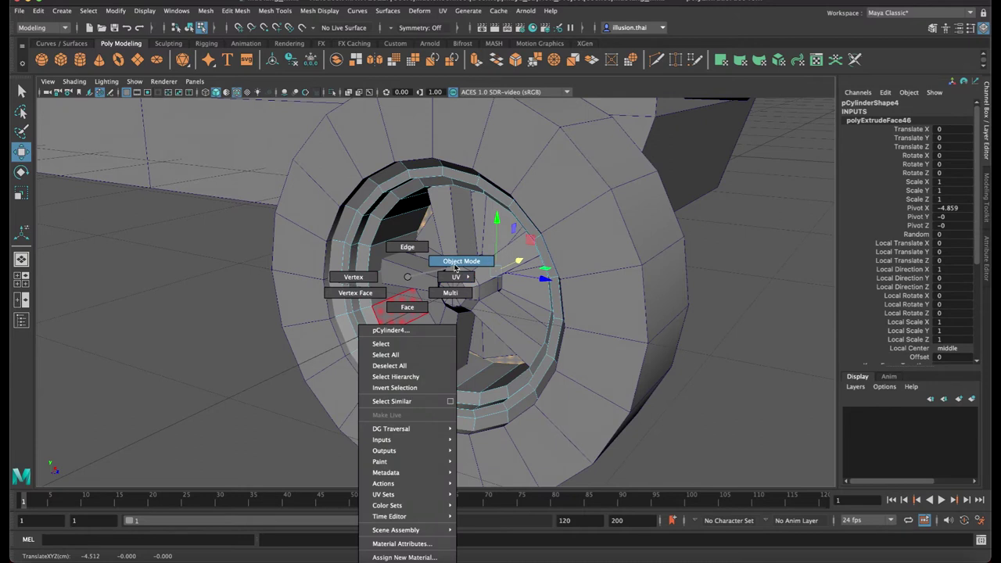
mouse_move(759, 336)
alt+mouse_down()
mouse_move(564, 334)
mouse_move(576, 331)
mouse_move(548, 314)
mouse_move(559, 325)
mouse_move(530, 217)
mouse_move(520, 249)
alt+mouse_up()
Select the tire torus pTorus1 and set its Section Radius to 0.2
click(541, 241)
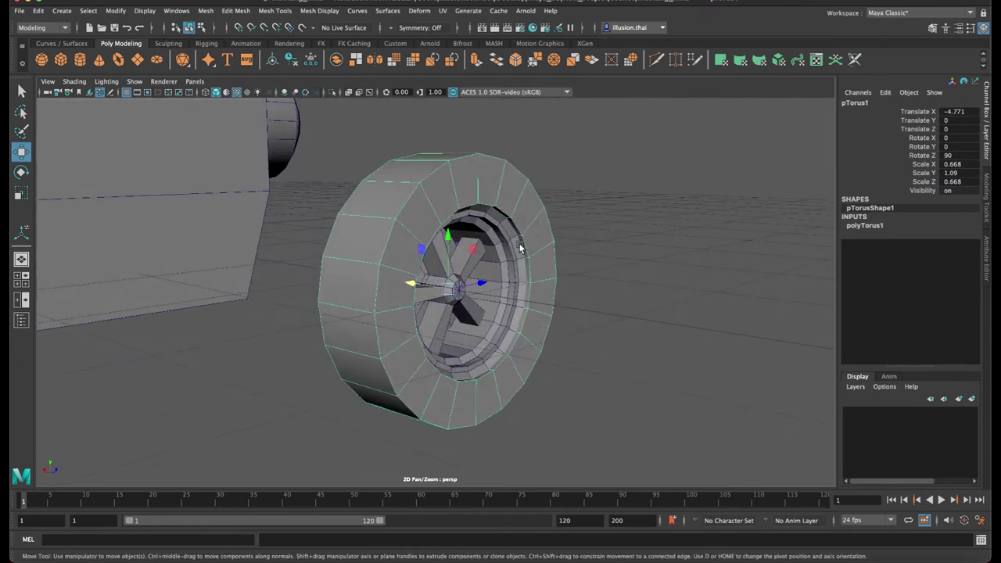
mouse_move(529, 284)
alt+mouse_down()
mouse_move(562, 277)
mouse_move(536, 279)
mouse_move(552, 270)
alt+mouse_up()
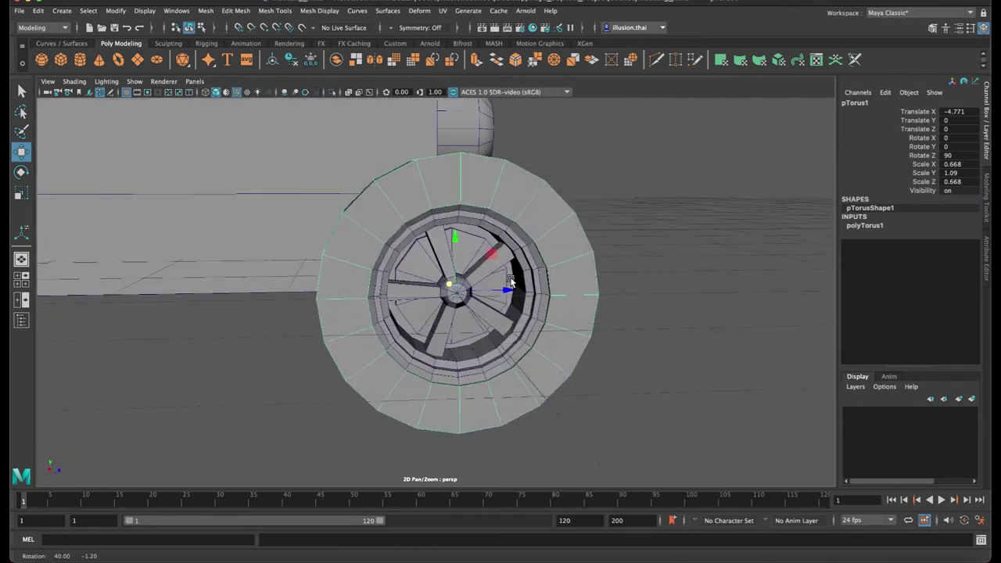
click(861, 226)
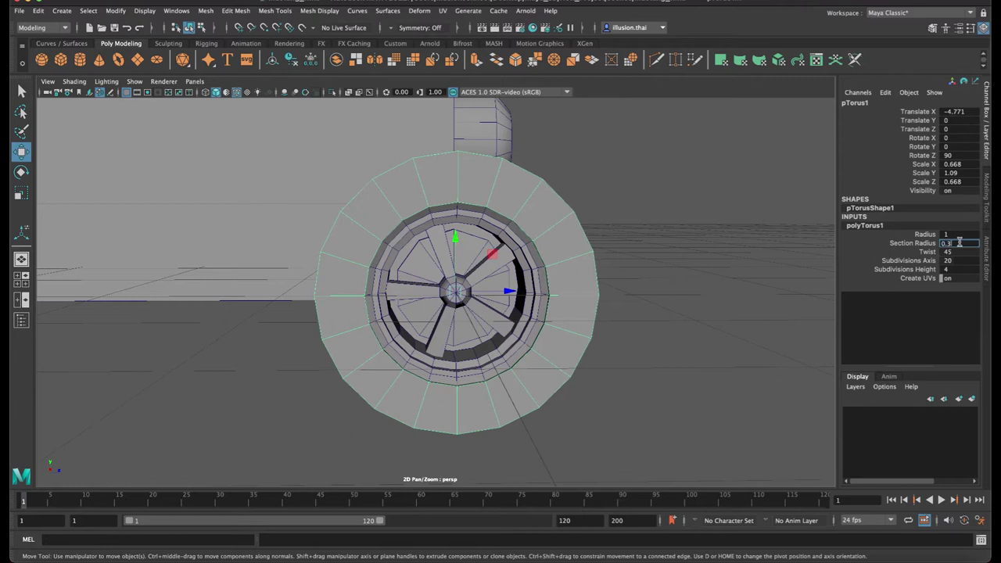
text(0.2)
key(Return)
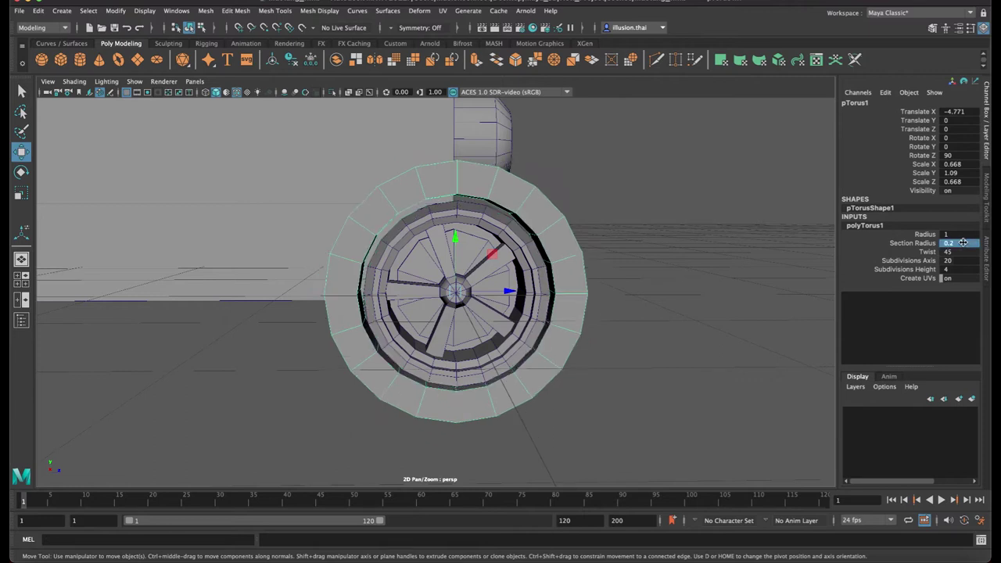
Shrink the tire slightly, nudge it along X onto the hub, and save as Mustang_1.mb
click(660, 332)
click(564, 266)
key(r)
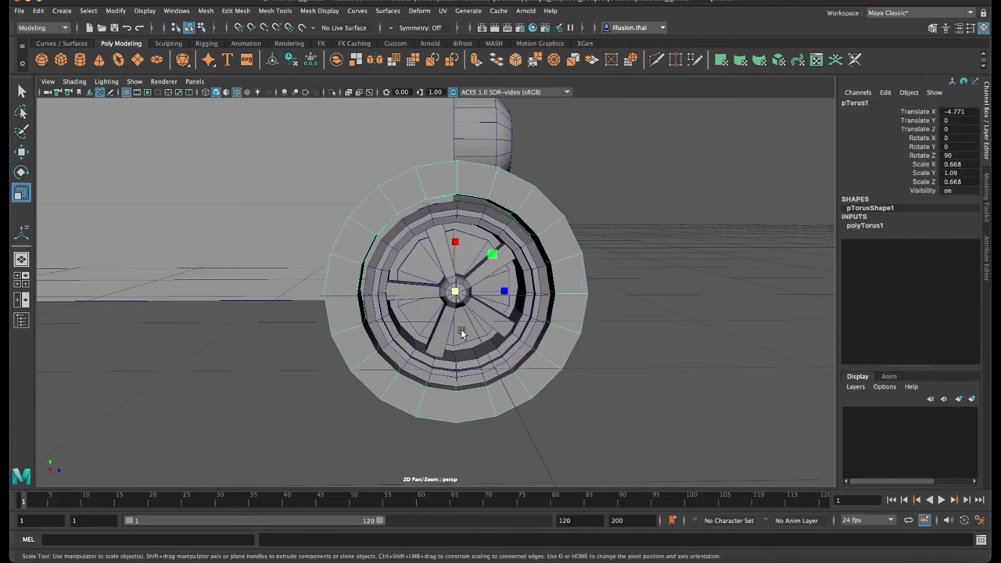
mouse_move(462, 294)
mouse_down()
mouse_move(447, 299)
mouse_move(480, 305)
mouse_move(492, 291)
mouse_move(515, 301)
mouse_up()
key(w)
mouse_move(405, 284)
mouse_down()
mouse_move(393, 302)
mouse_move(368, 297)
mouse_move(387, 293)
mouse_move(539, 363)
mouse_move(529, 377)
mouse_move(599, 395)
mouse_move(564, 365)
mouse_move(545, 362)
mouse_move(546, 375)
mouse_move(573, 380)
mouse_move(477, 285)
mouse_move(378, 290)
mouse_move(360, 260)
mouse_move(404, 238)
mouse_up()
click(599, 396)
key(ctrl+s)
Reselect the wheel and enlarge it to fit under the car body
click(418, 382)
scroll(540, 372, down, 5)
key(r)
key(w)
Slide the wheel back along the body, then duplicate it and move the copy along Z
key(r)
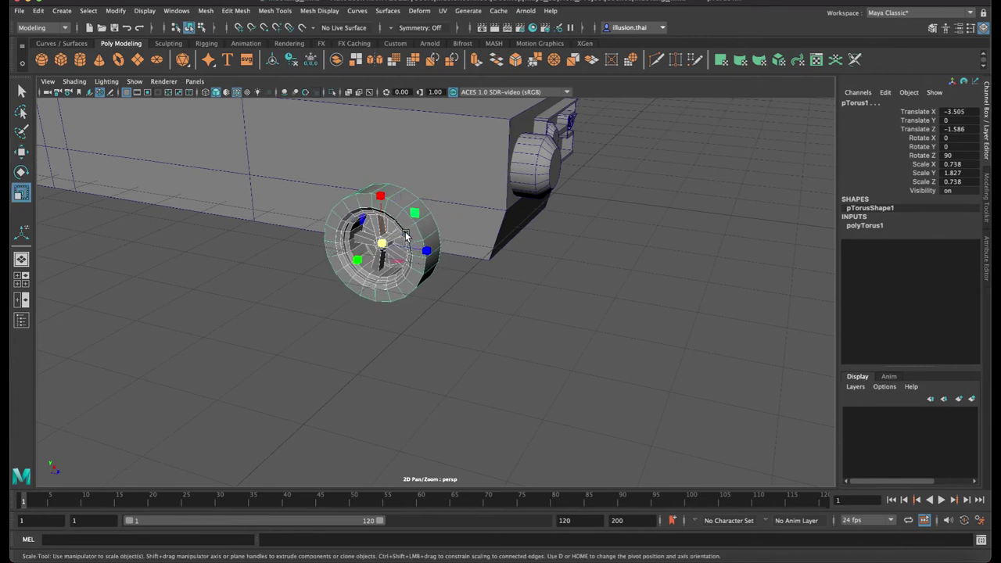
drag(354, 255, 347, 264)
key(ctrl+z)
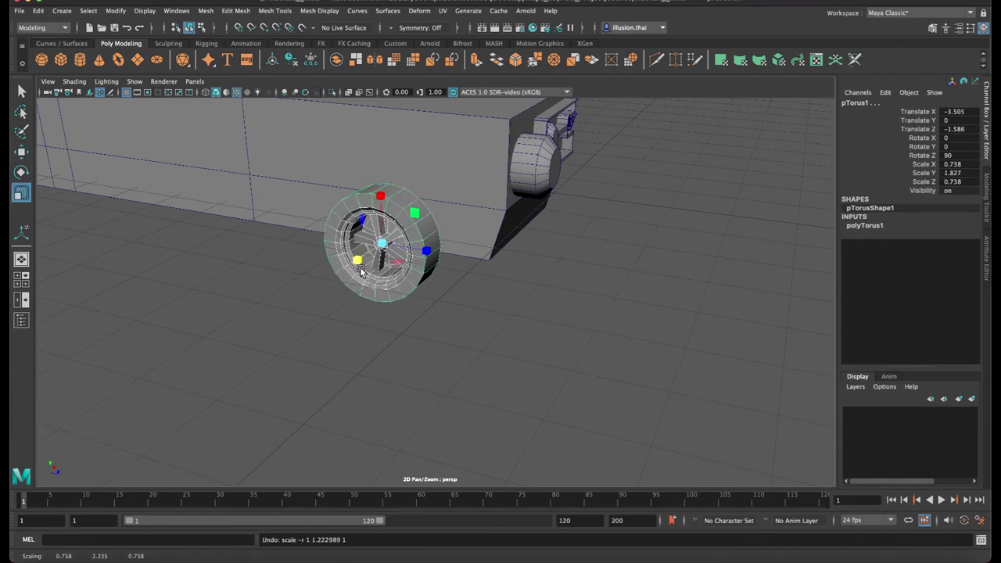
key(w)
mouse_move(414, 233)
mouse_down()
mouse_move(446, 210)
mouse_move(412, 225)
mouse_move(560, 294)
mouse_move(540, 279)
mouse_move(552, 302)
mouse_move(636, 297)
mouse_move(637, 308)
mouse_move(687, 316)
mouse_move(294, 305)
mouse_up()
key(r)
key(w)
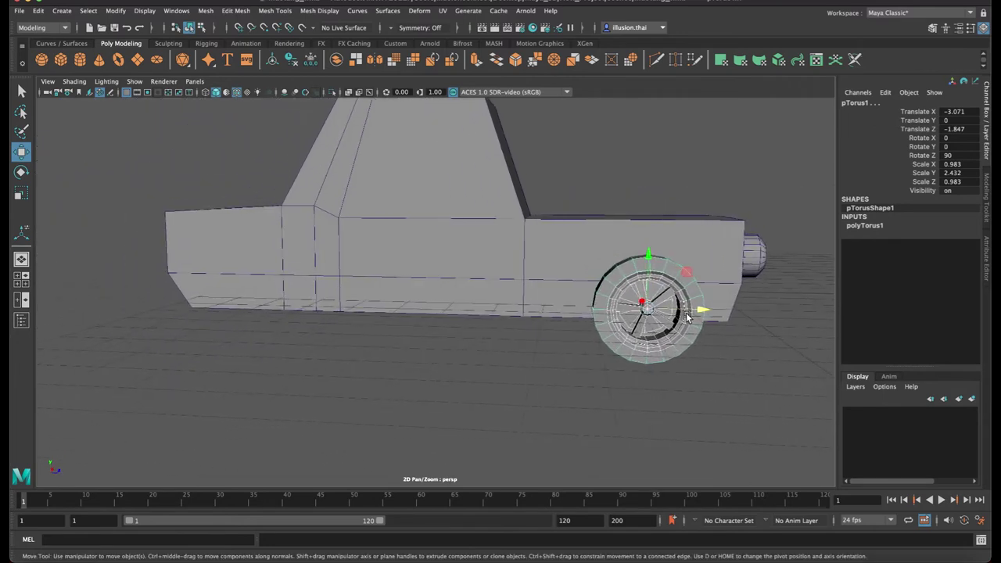
key(ctrl+d)
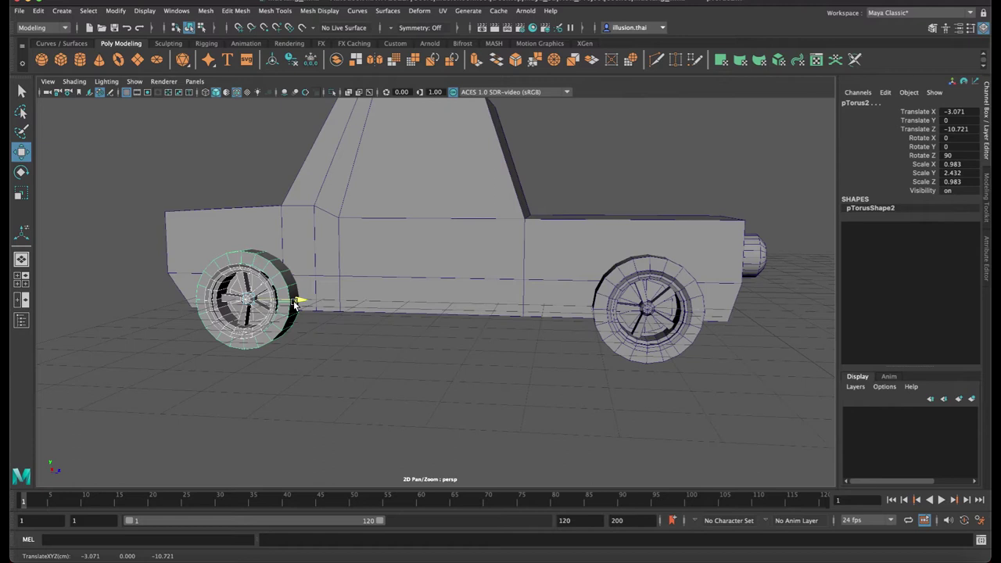
mouse_move(294, 305)
mouse_down()
mouse_move(312, 297)
mouse_move(364, 329)
mouse_move(398, 333)
mouse_move(436, 243)
mouse_move(396, 254)
mouse_up()
Select a cabin edge on the car body and inspect it from several angles
click(395, 254)
right_click(374, 205)
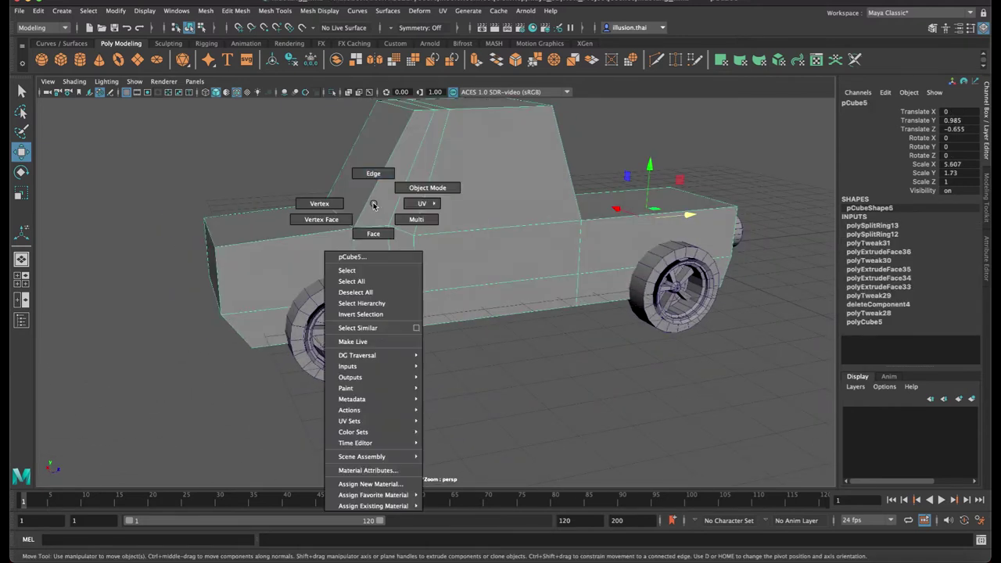
click(373, 173)
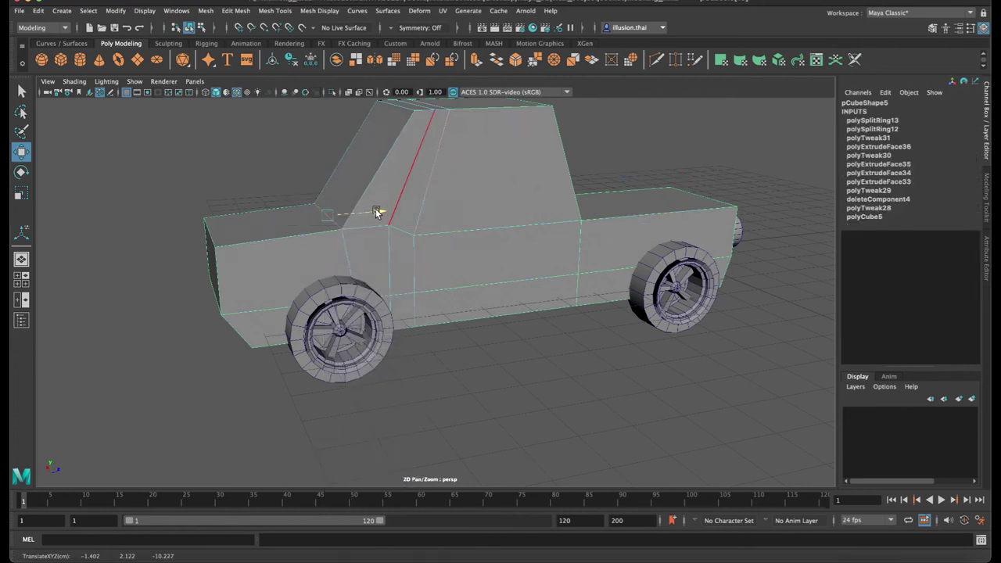
click(373, 211)
mouse_move(373, 245)
alt+mouse_down()
mouse_move(393, 188)
mouse_move(382, 238)
alt+mouse_up()
alt+right_drag(406, 275, 441, 311)
click(487, 317)
mouse_move(444, 326)
alt+mouse_down()
mouse_move(497, 336)
mouse_move(483, 294)
mouse_move(440, 266)
mouse_move(451, 159)
alt+mouse_up()
Select the near wheel's tire and slide it along X
click(357, 293)
click(421, 184)
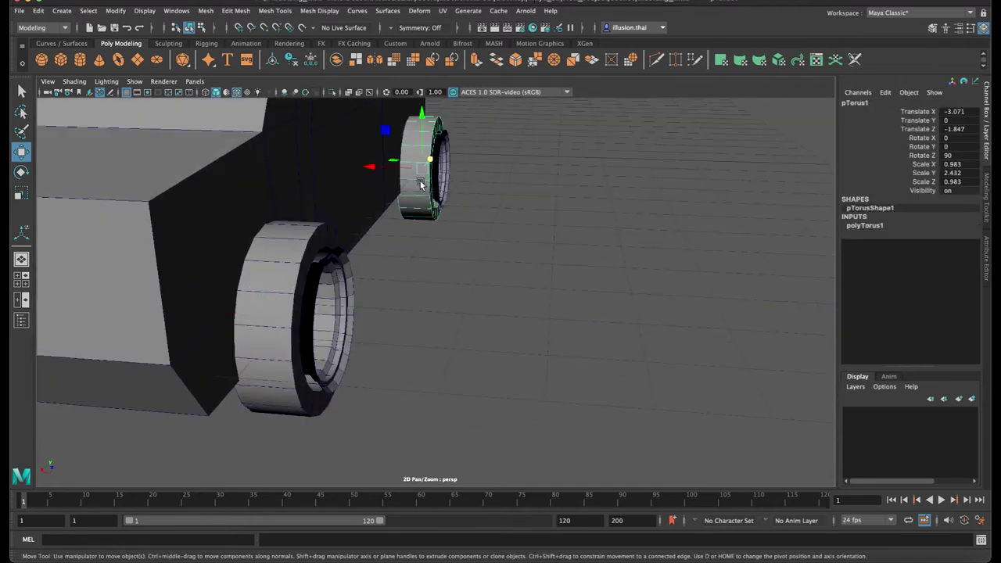
click(287, 310)
drag(245, 314, 260, 317)
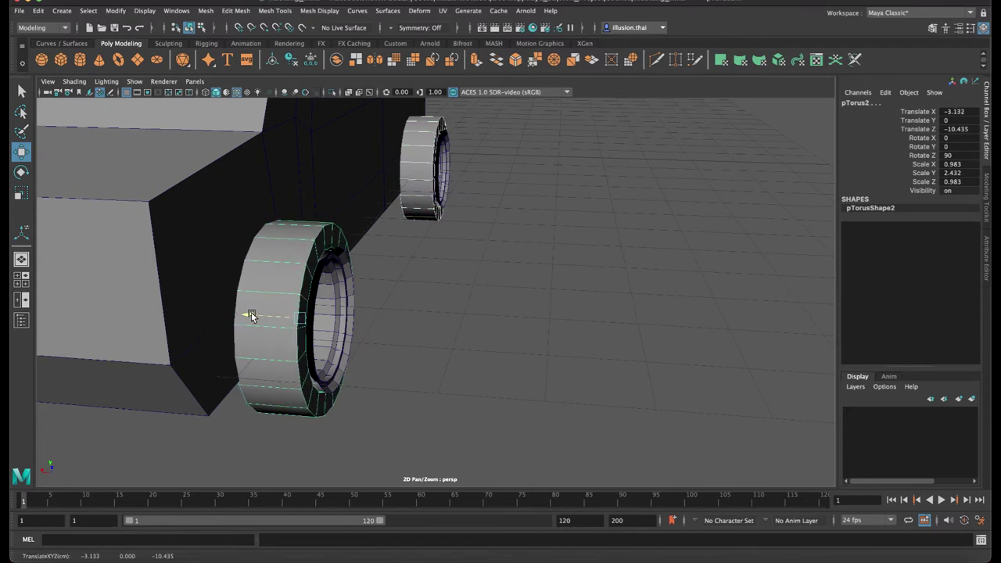
click(440, 303)
mouse_move(440, 303)
alt+mouse_down()
mouse_move(454, 330)
mouse_move(507, 328)
mouse_move(364, 311)
mouse_move(414, 305)
alt+mouse_up()
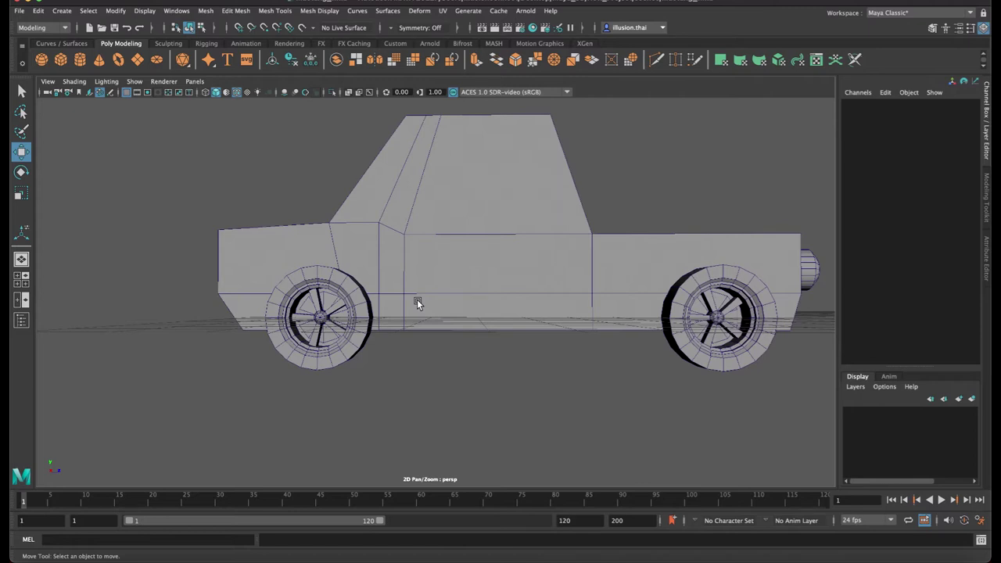
Pull the cabin's rear roof edge forward along X so the back of the cab slopes
mouse_move(417, 301)
alt+mouse_down()
mouse_move(467, 358)
mouse_move(503, 268)
mouse_move(423, 295)
alt+mouse_up()
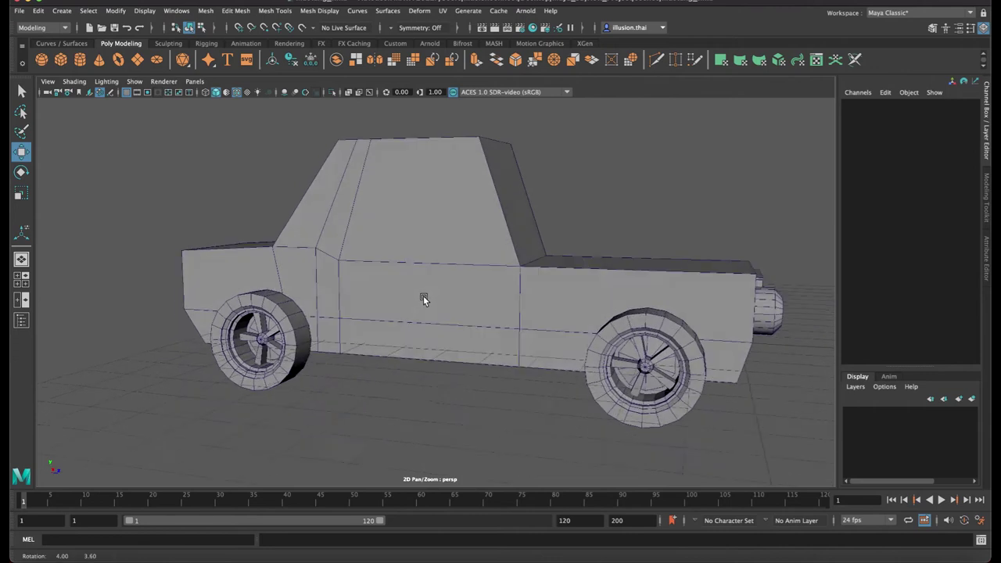
right_click(490, 184)
click(536, 250)
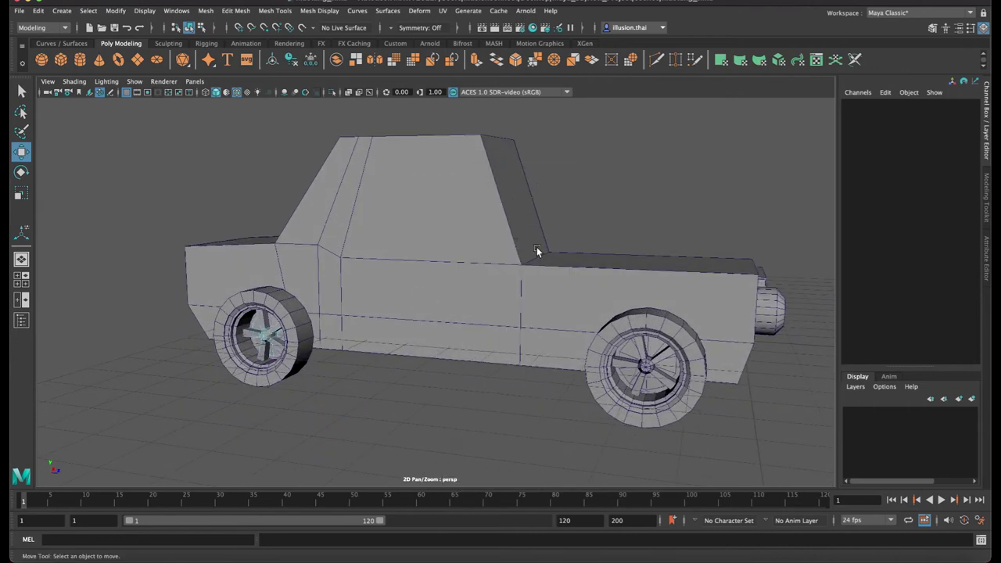
alt+drag(541, 258, 461, 208)
right_click(460, 203)
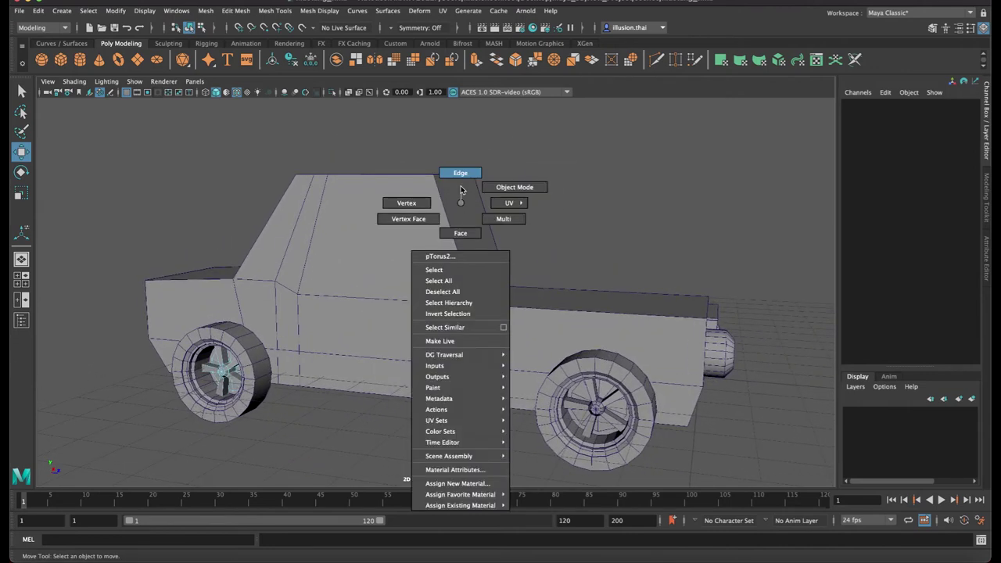
mouse_move(461, 231)
right_down()
mouse_move(460, 175)
mouse_move(470, 224)
mouse_move(480, 173)
right_up()
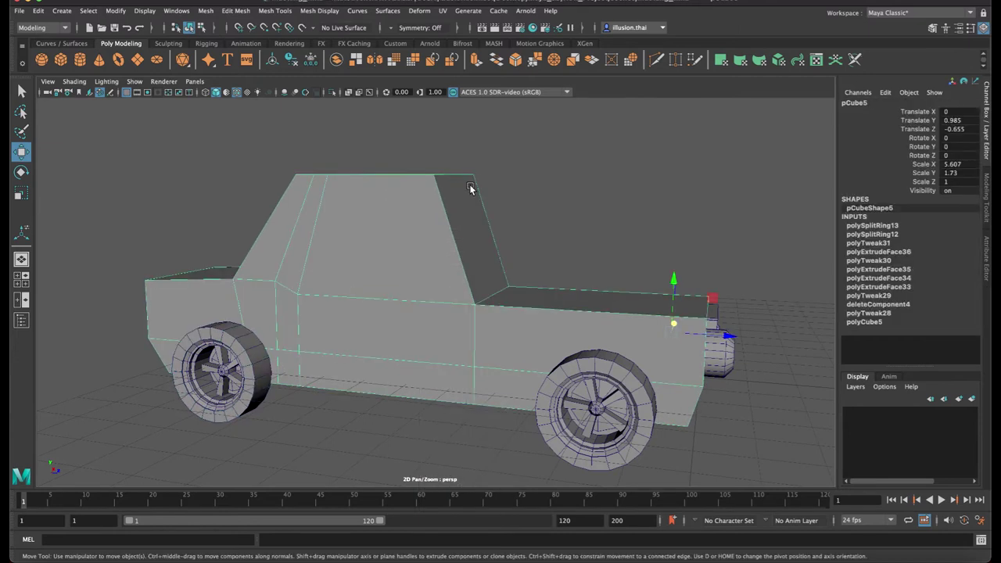
key(F8)
click(456, 178)
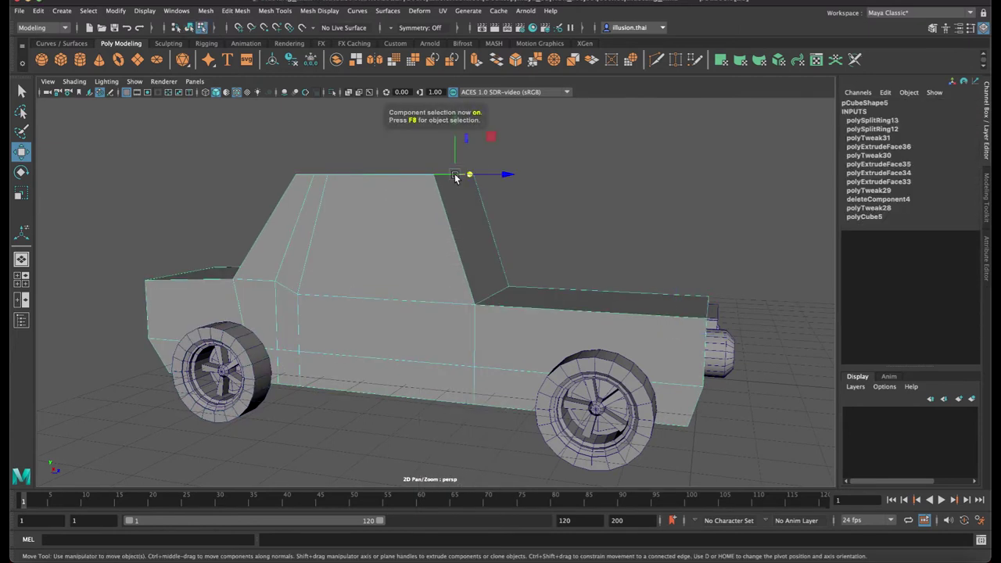
drag(505, 174, 495, 176)
right_drag(458, 229, 504, 217)
Put the body in vertex mode with wireframe display and select the hood's front top vertices
mouse_move(558, 253)
alt+mouse_down()
mouse_move(511, 201)
mouse_move(497, 255)
alt+mouse_up()
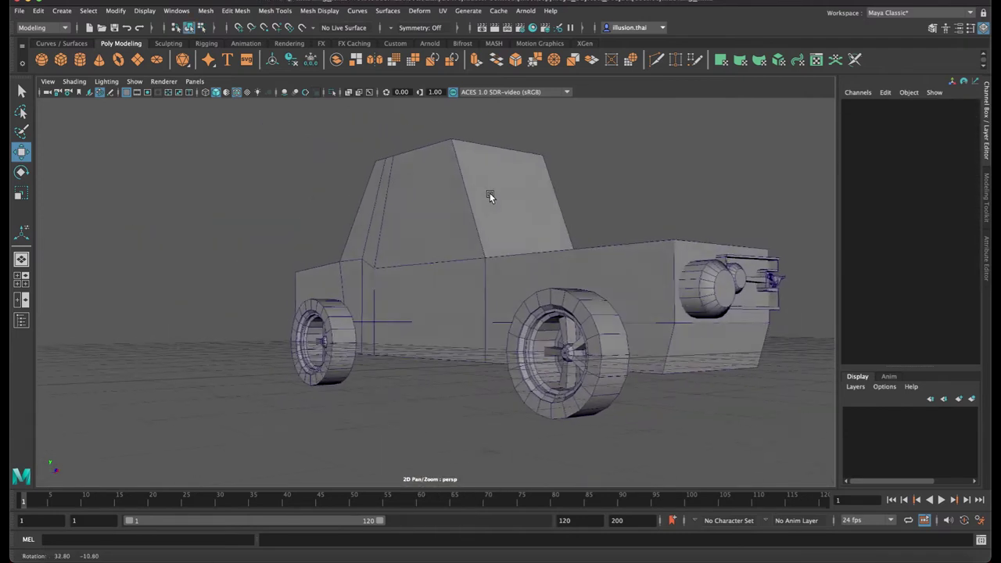
right_drag(498, 256, 520, 271)
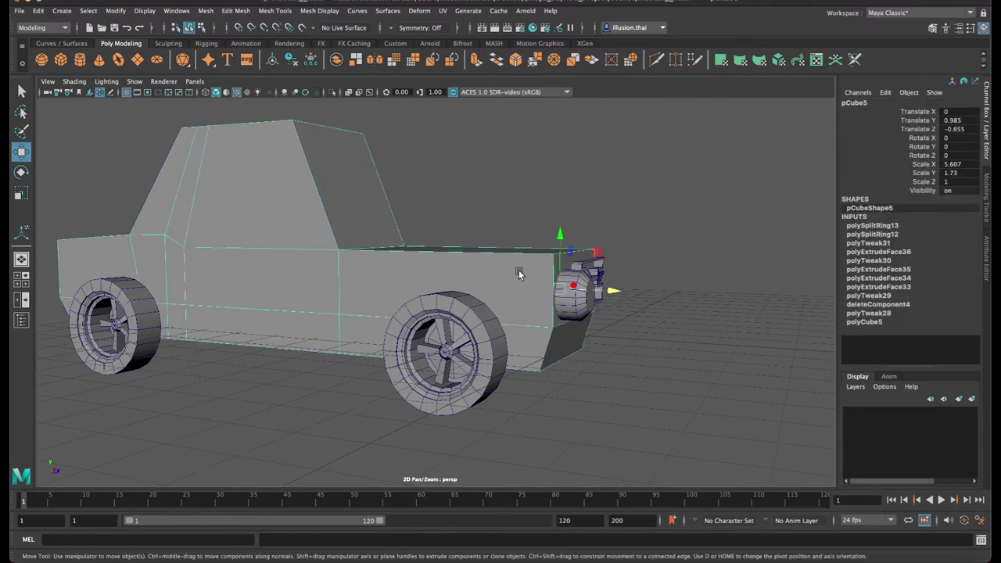
right_drag(519, 273, 469, 273)
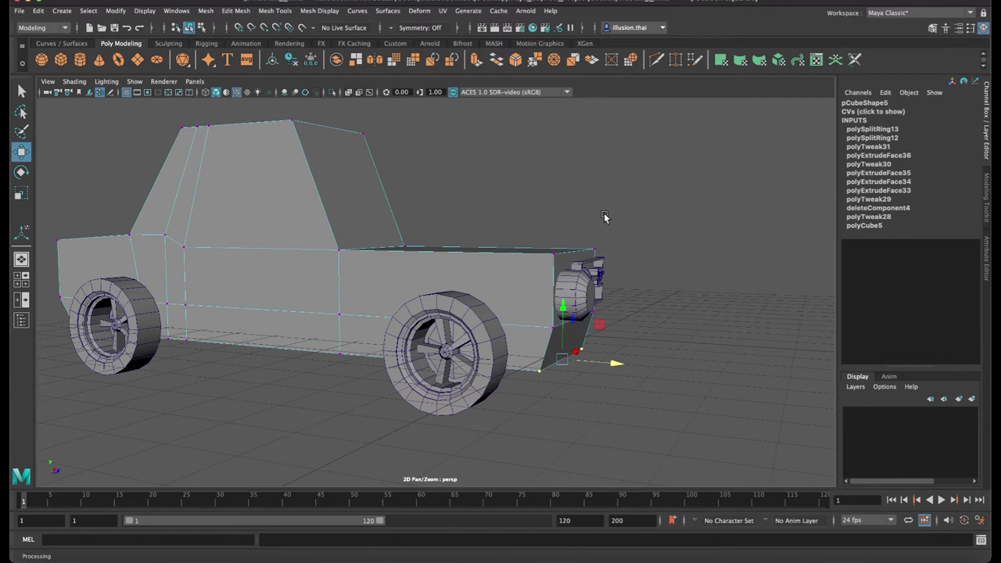
key(4)
drag(618, 219, 531, 273)
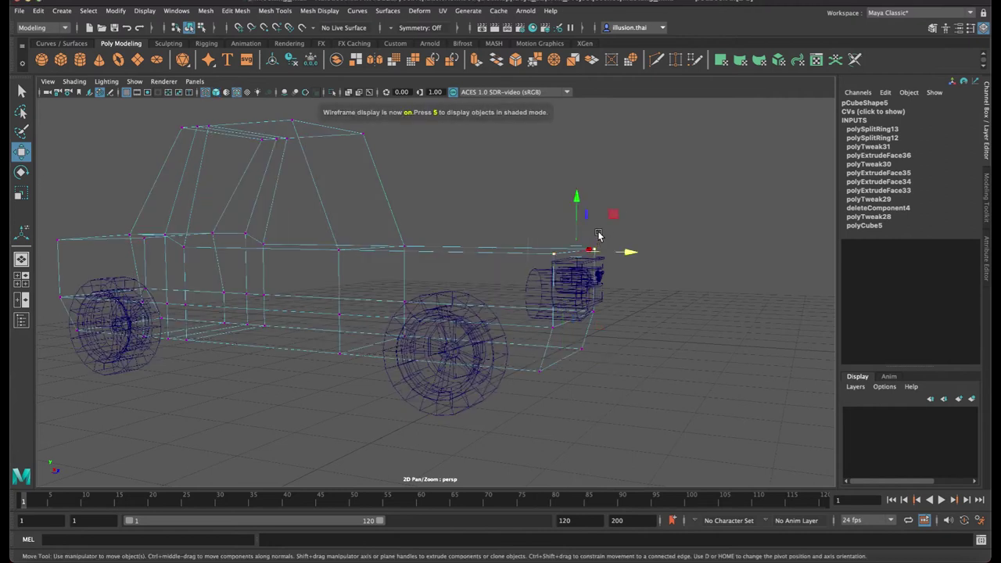
drag(576, 199, 576, 195)
right_drag(511, 252, 539, 239)
click(654, 232)
key(5)
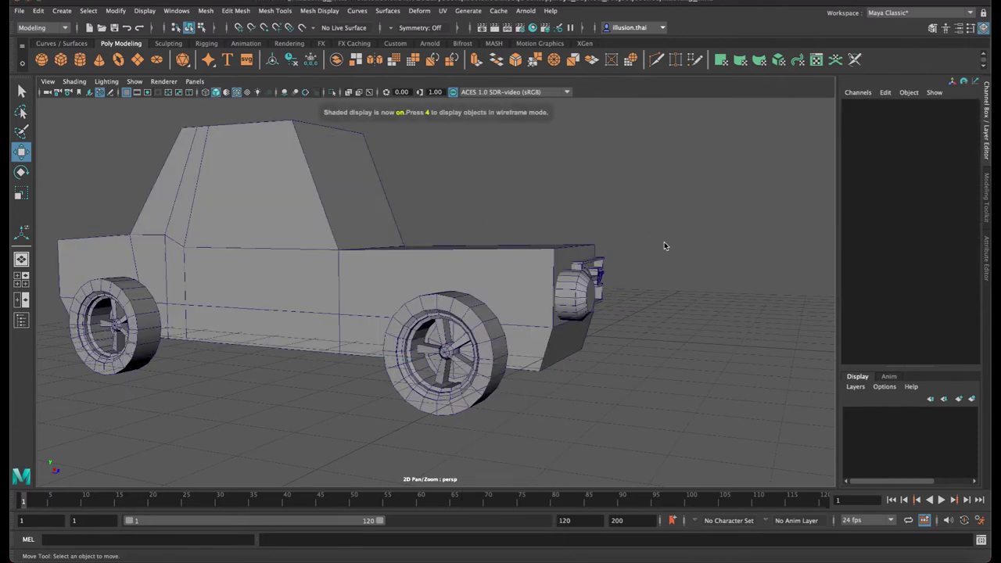
alt+drag(661, 322, 614, 316)
drag(640, 250, 517, 347)
drag(560, 244, 560, 235)
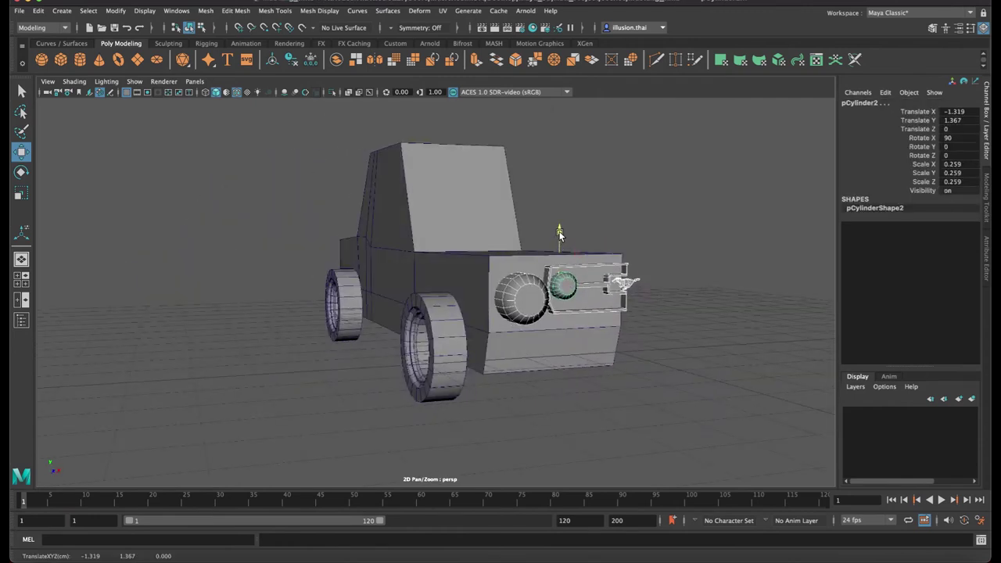
click(632, 370)
mouse_move(632, 371)
alt+mouse_down()
mouse_move(620, 284)
mouse_move(594, 290)
alt+mouse_up()
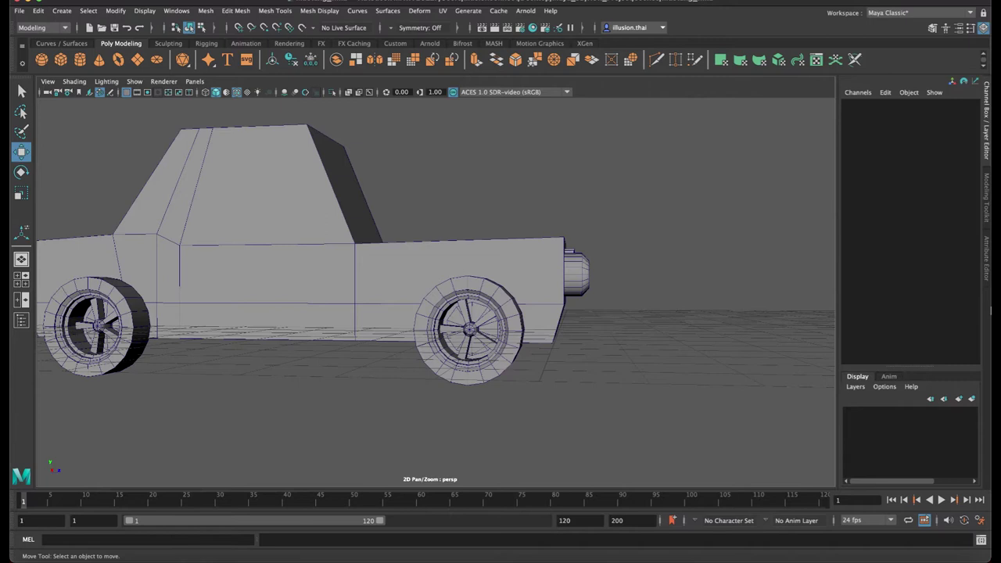
alt+drag(566, 331, 531, 325)
mouse_move(532, 325)
alt+right_down()
mouse_move(381, 323)
mouse_move(412, 317)
alt+right_up()
mouse_move(412, 316)
alt+mouse_down()
mouse_move(442, 313)
mouse_move(428, 311)
alt+mouse_up()
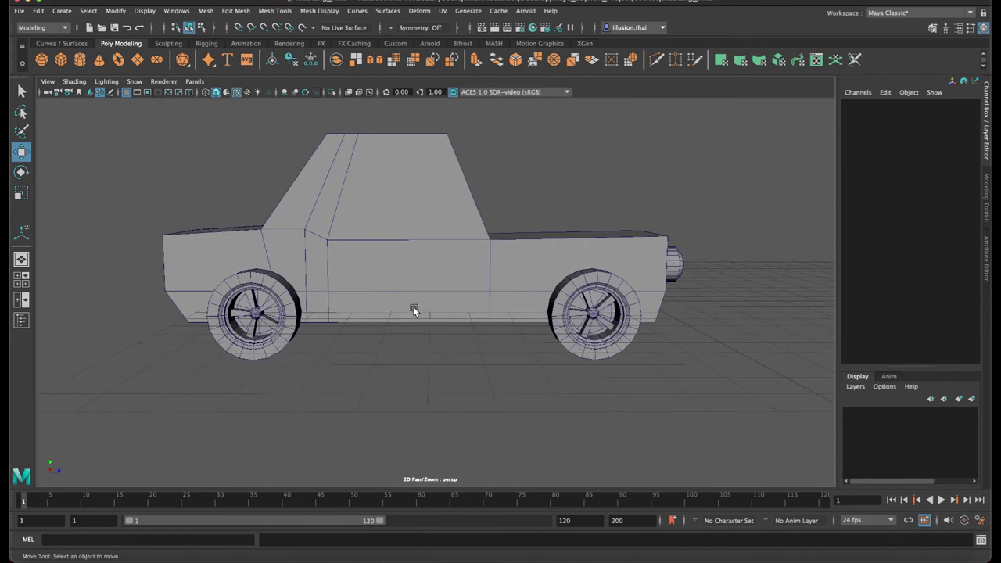
mouse_move(413, 306)
alt+right_down()
mouse_move(405, 290)
mouse_move(427, 331)
mouse_move(501, 322)
alt+right_up()
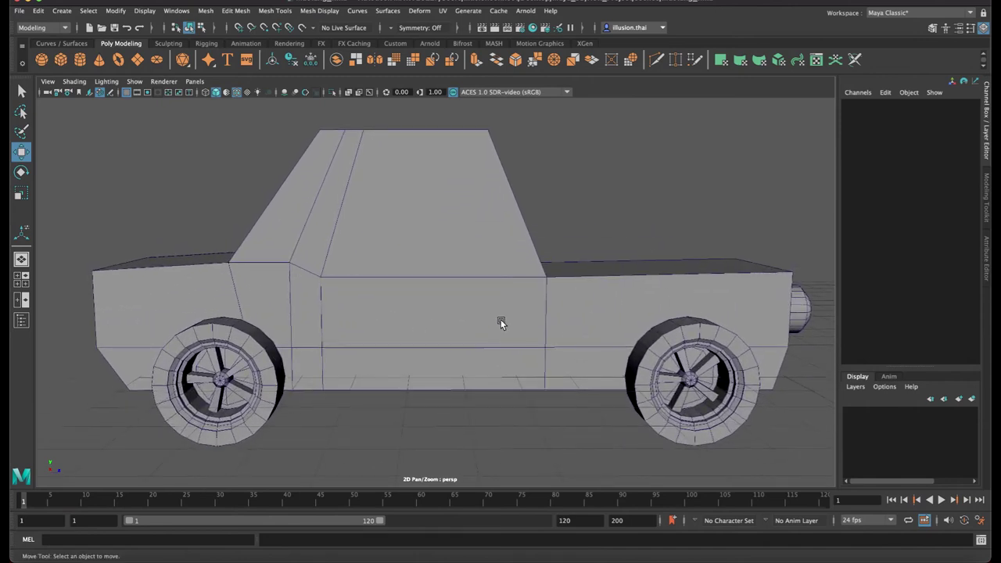
alt+middle_drag(450, 315, 453, 276)
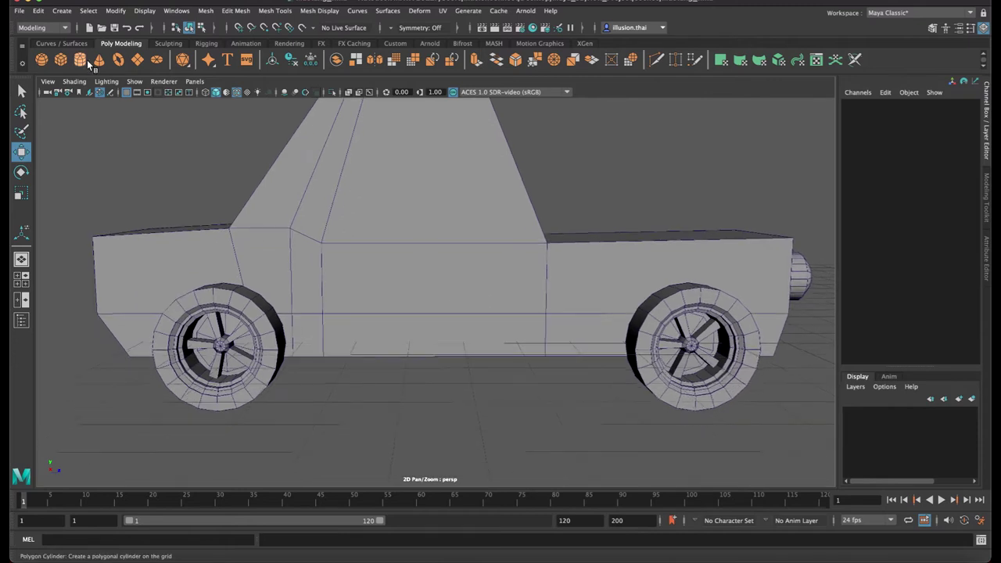
Create a polygon cylinder and set its X rotation to 90
click(550, 371)
mouse_move(724, 272)
mouse_down()
mouse_move(740, 169)
mouse_move(731, 204)
mouse_up()
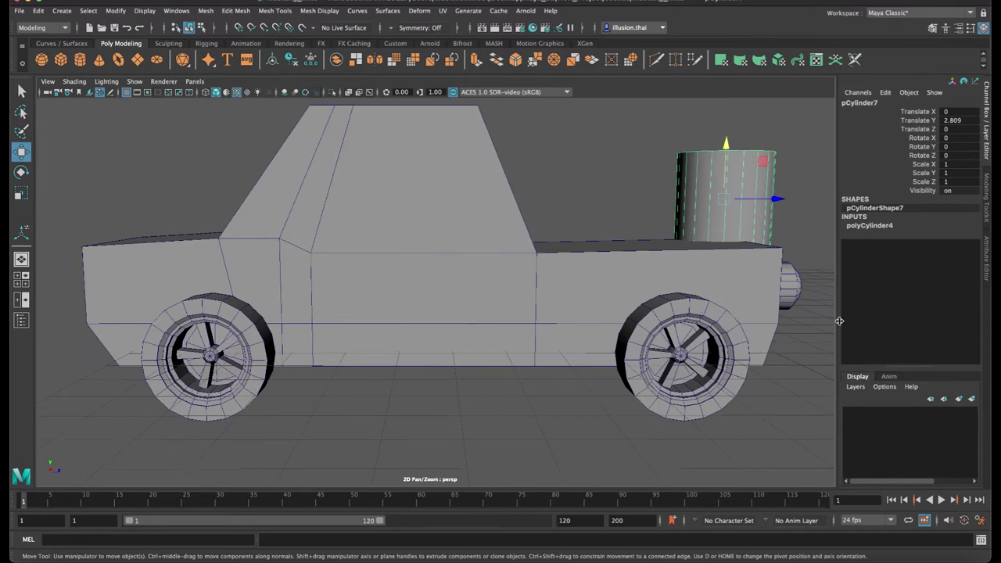
mouse_move(777, 307)
alt+mouse_down()
mouse_move(624, 296)
mouse_move(728, 196)
mouse_move(579, 281)
mouse_move(635, 279)
alt+mouse_up()
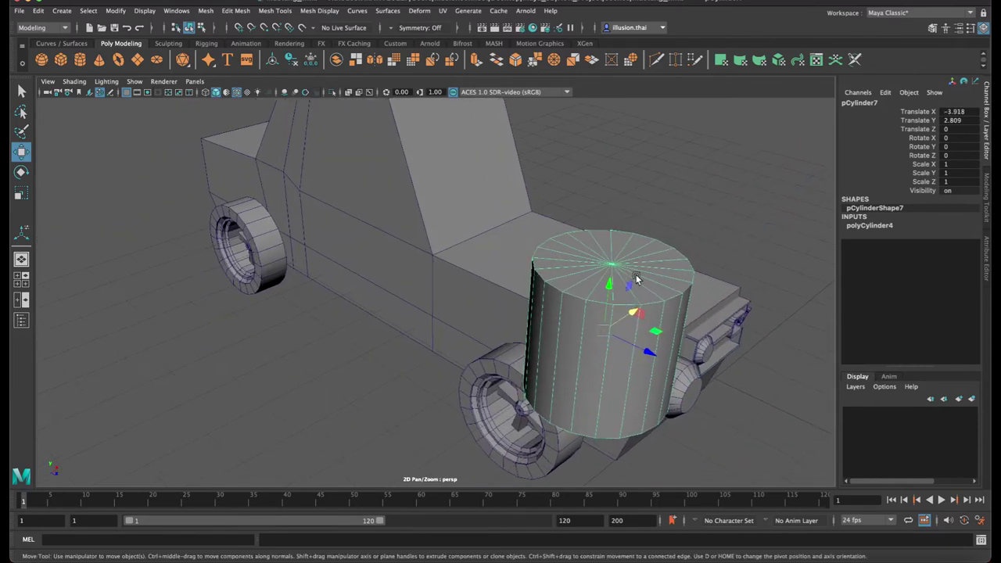
drag(651, 352, 469, 264)
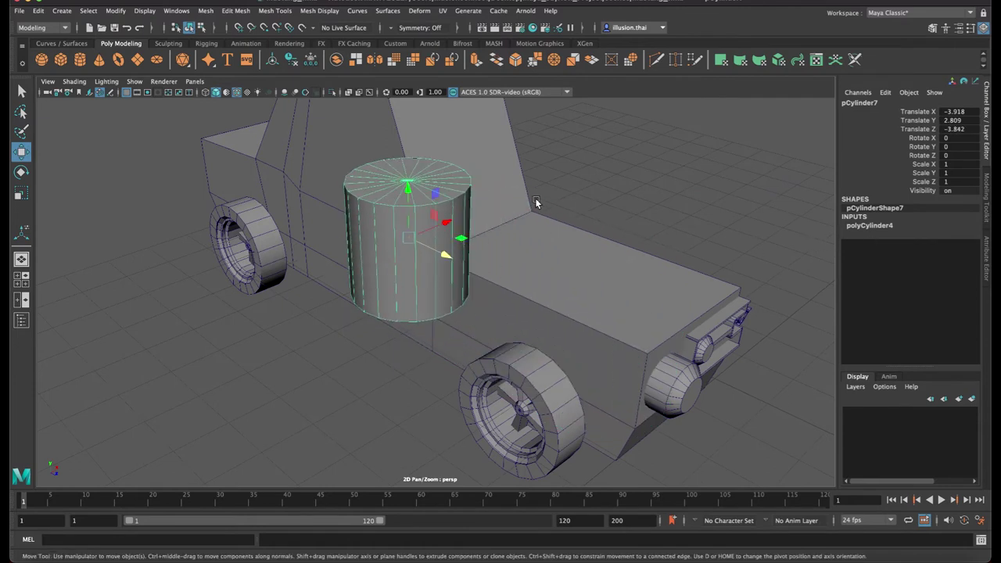
mouse_move(446, 226)
alt+mouse_down()
mouse_move(458, 223)
mouse_move(418, 202)
alt+mouse_up()
key(e)
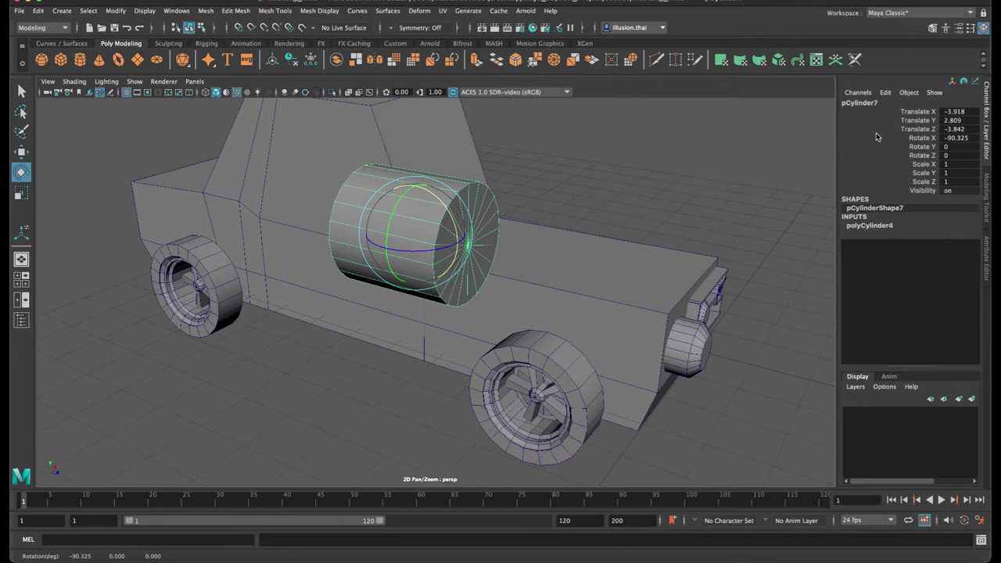
double_click(964, 138)
text(0)
key(Return)
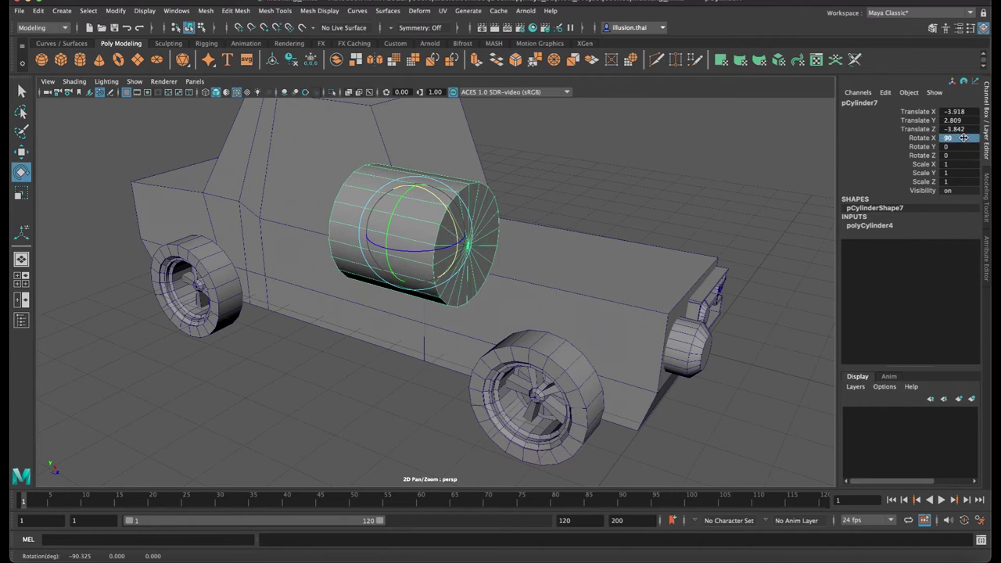
click(456, 226)
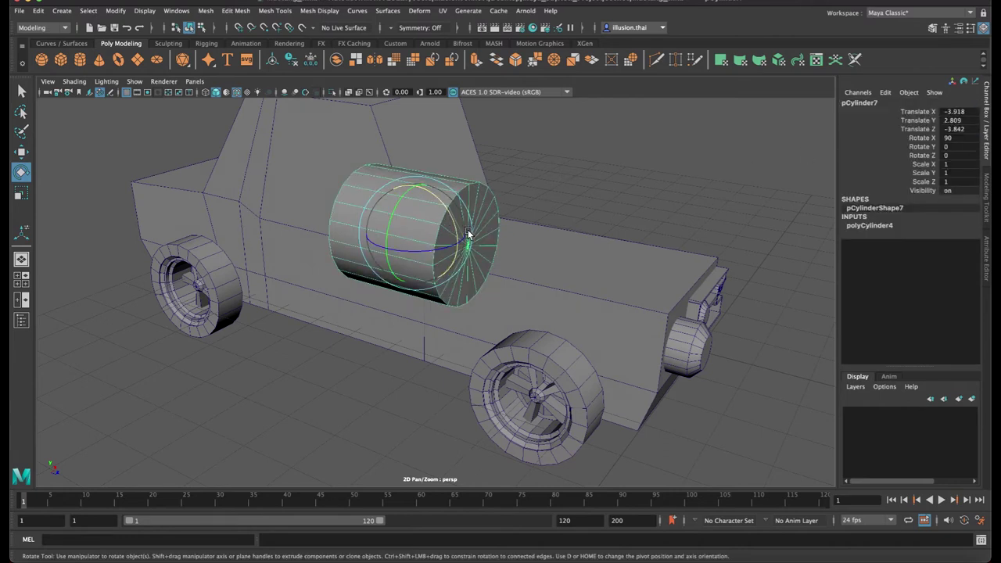
Scale the cylinder into a thin disc (0.329, 0.023, 0.329) and move it beside the cabin
key(r)
drag(454, 241, 361, 233)
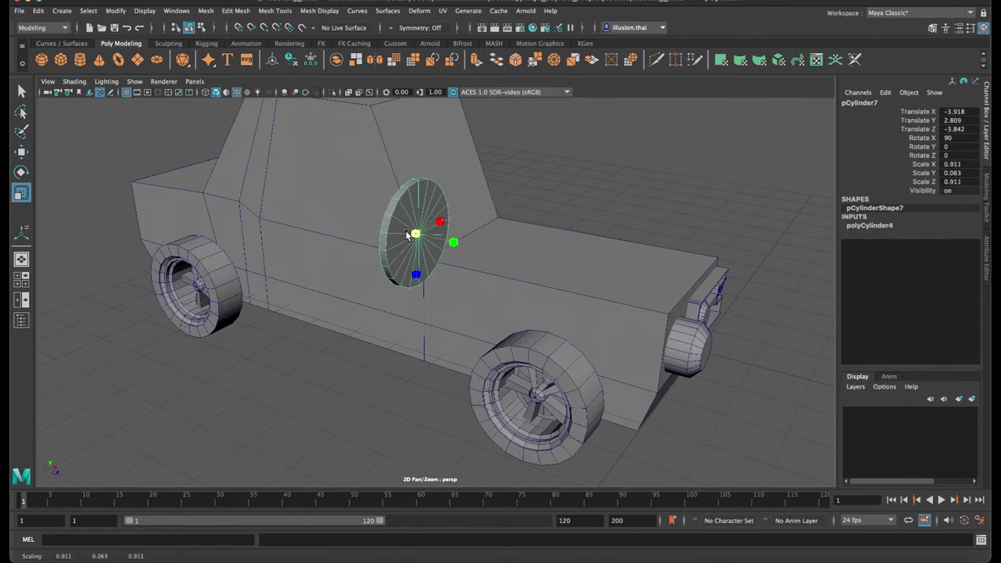
scroll(450, 251, up, 2)
alt+drag(450, 252, 367, 231)
key(w)
drag(386, 153, 387, 191)
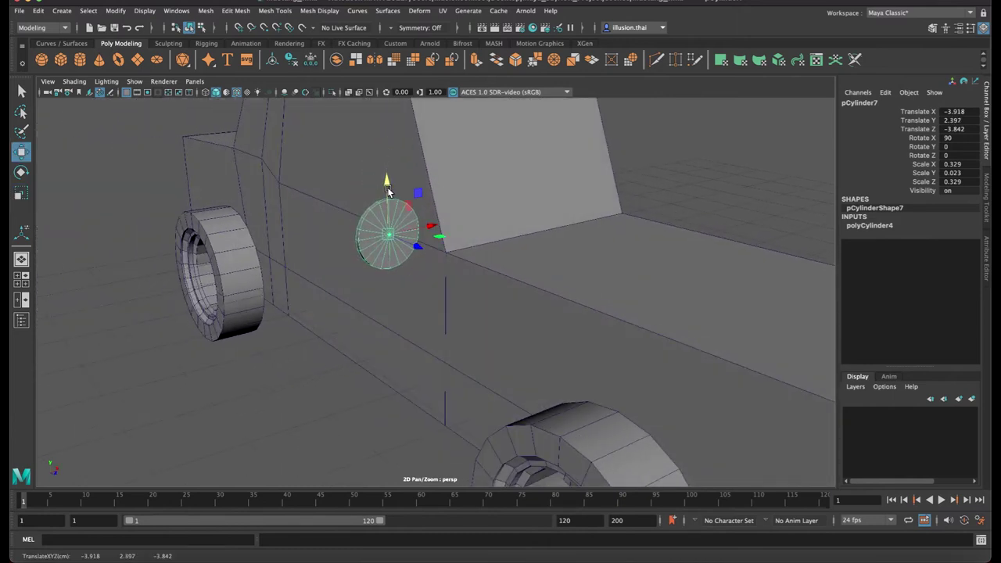
mouse_move(432, 225)
mouse_down()
mouse_move(497, 218)
mouse_move(384, 217)
mouse_move(441, 221)
mouse_up()
key(f)
mouse_move(543, 235)
alt+mouse_down()
mouse_move(482, 240)
mouse_move(495, 254)
mouse_move(407, 210)
mouse_move(398, 230)
mouse_move(495, 236)
alt+mouse_up()
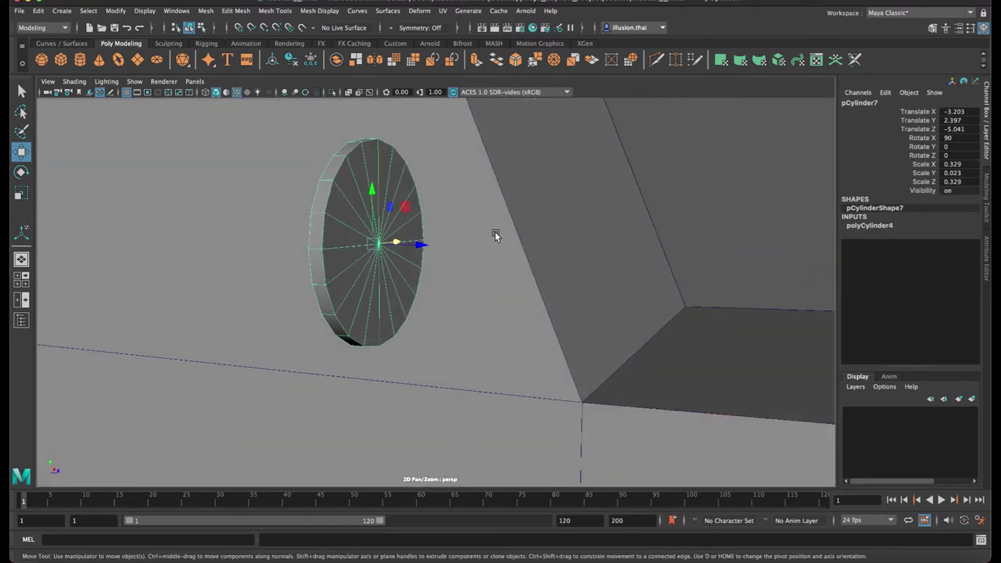
Set the disc's Subdivisions Caps to 0
click(873, 226)
click(956, 267)
text(0)
key(Return)
Check the cabin face behind the disc, then reselect the mirror disc in face mode
click(701, 157)
click(357, 276)
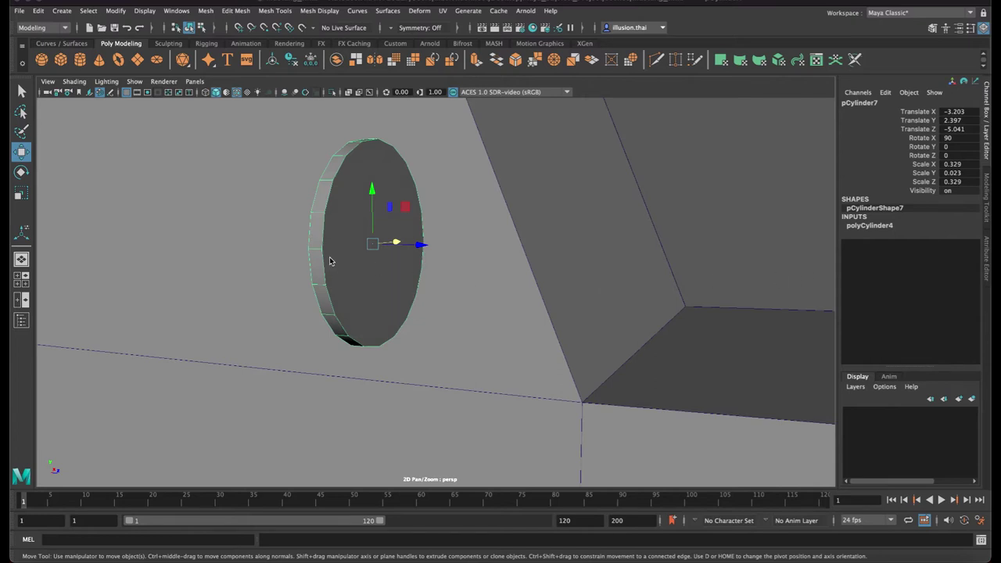
alt+drag(338, 273, 604, 271)
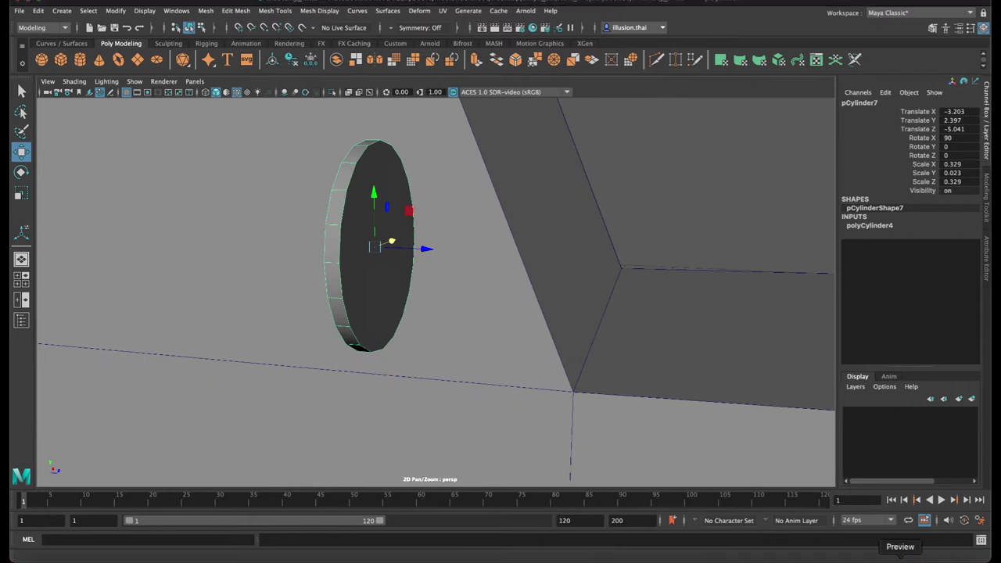
click(477, 294)
click(367, 297)
mouse_move(367, 297)
alt+mouse_down()
mouse_move(487, 321)
mouse_move(456, 315)
mouse_move(402, 264)
alt+mouse_up()
mouse_move(402, 264)
right_down()
mouse_move(402, 290)
mouse_move(408, 245)
right_up()
click(404, 279)
click(378, 271)
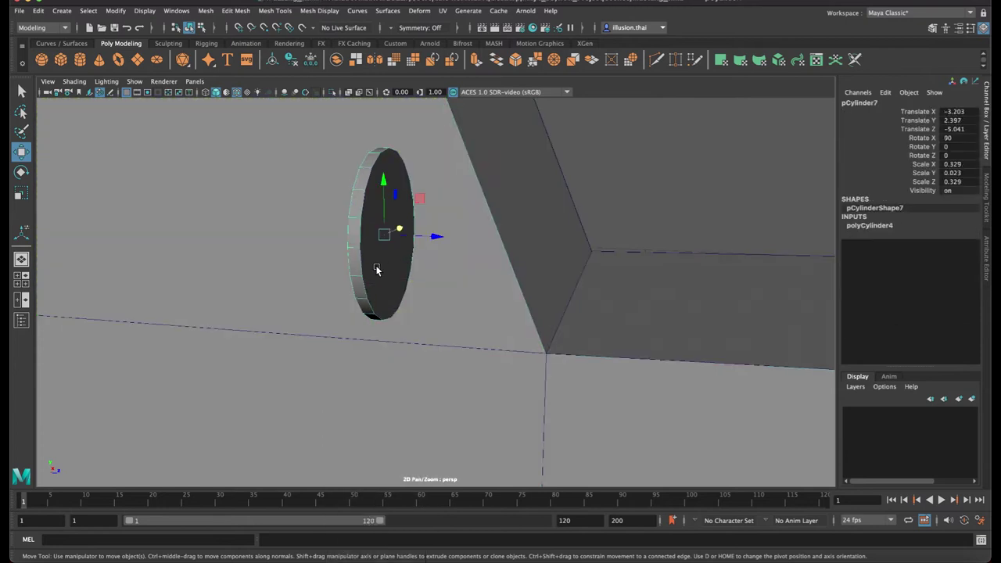
alt+drag(378, 271, 368, 271)
right_drag(369, 270, 363, 283)
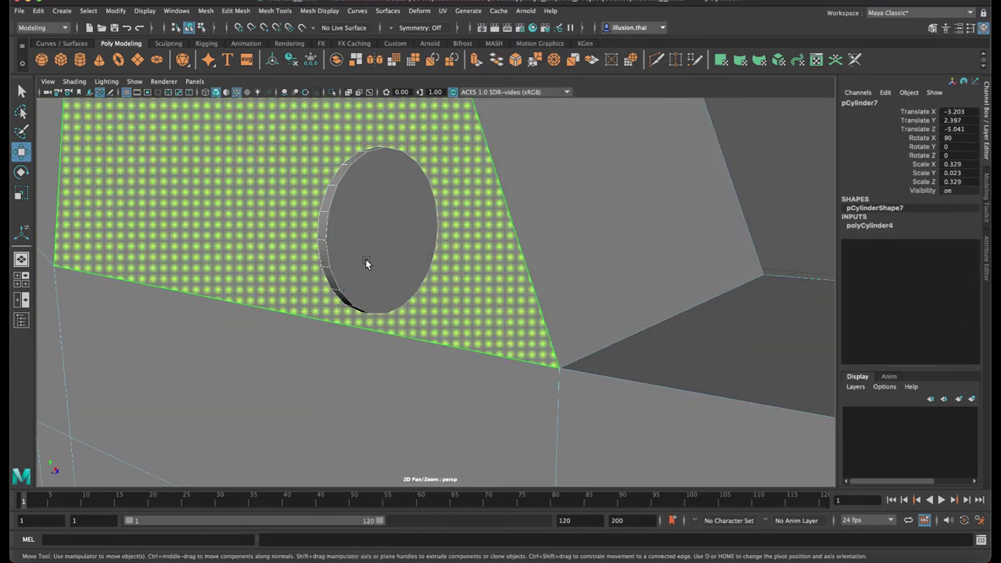
right_drag(432, 254, 494, 240)
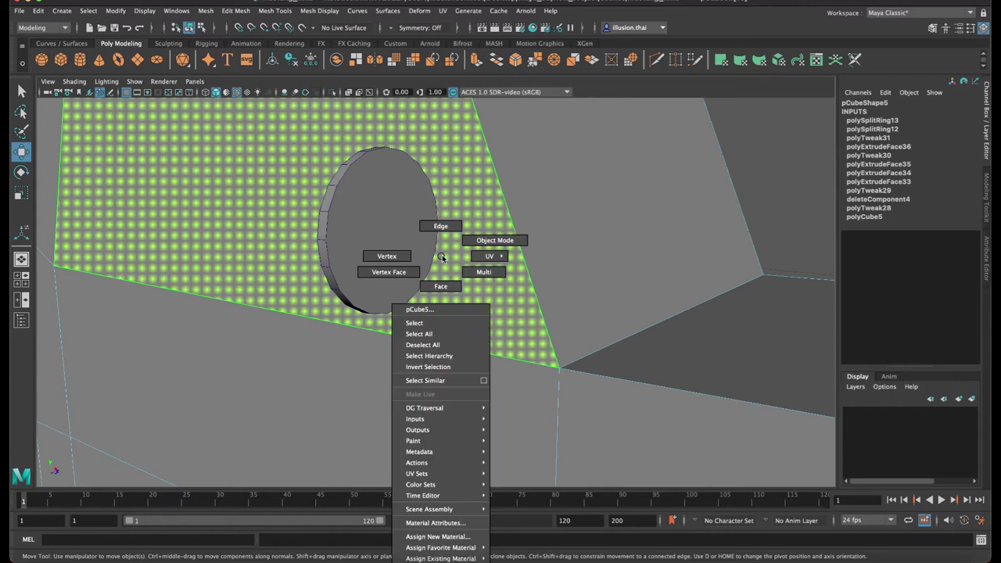
click(377, 255)
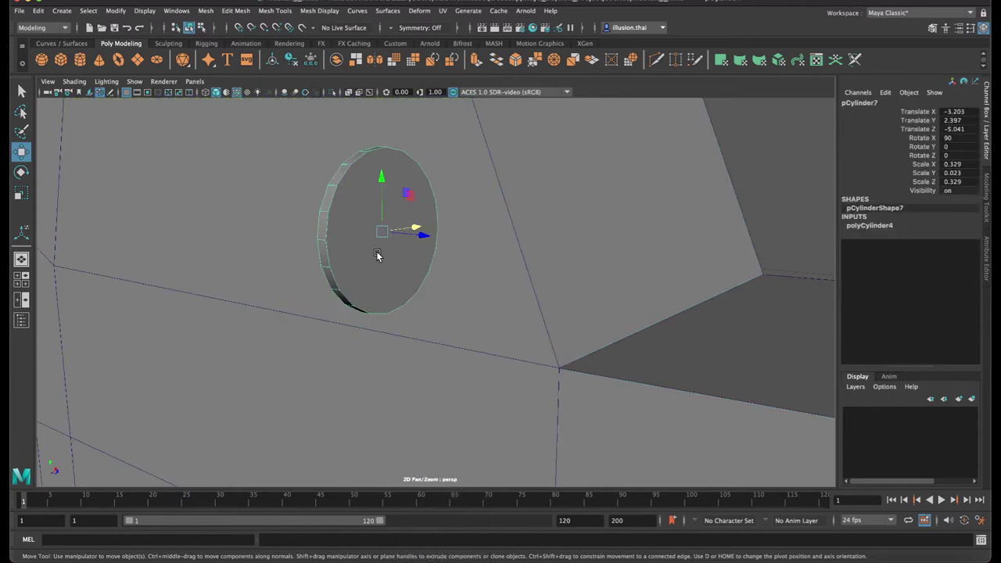
key(F11)
Extrude the disc's cap face outward, shrink it, and extrude the centre into a short stem
click(389, 224)
key(ctrl+e)
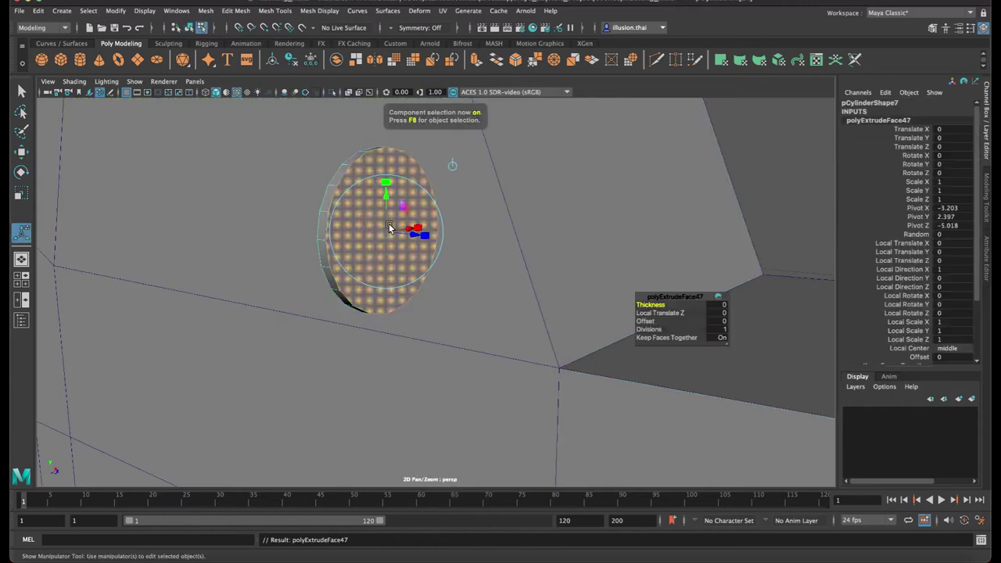
mouse_move(406, 237)
mouse_down()
mouse_move(422, 241)
mouse_move(342, 228)
mouse_move(302, 234)
mouse_up()
key(r)
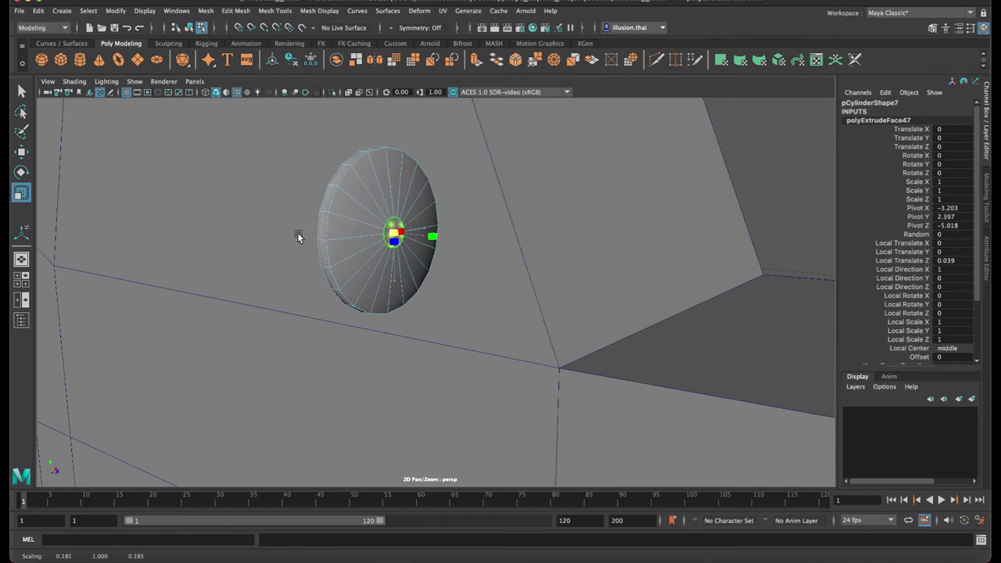
key(ctrl+e)
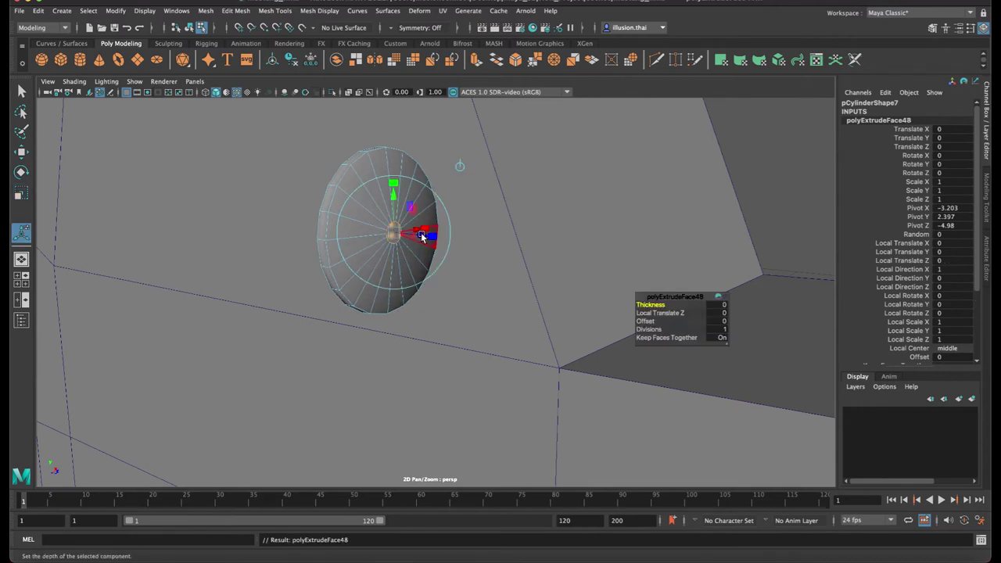
drag(421, 237, 456, 242)
key(ctrl+e)
key(w)
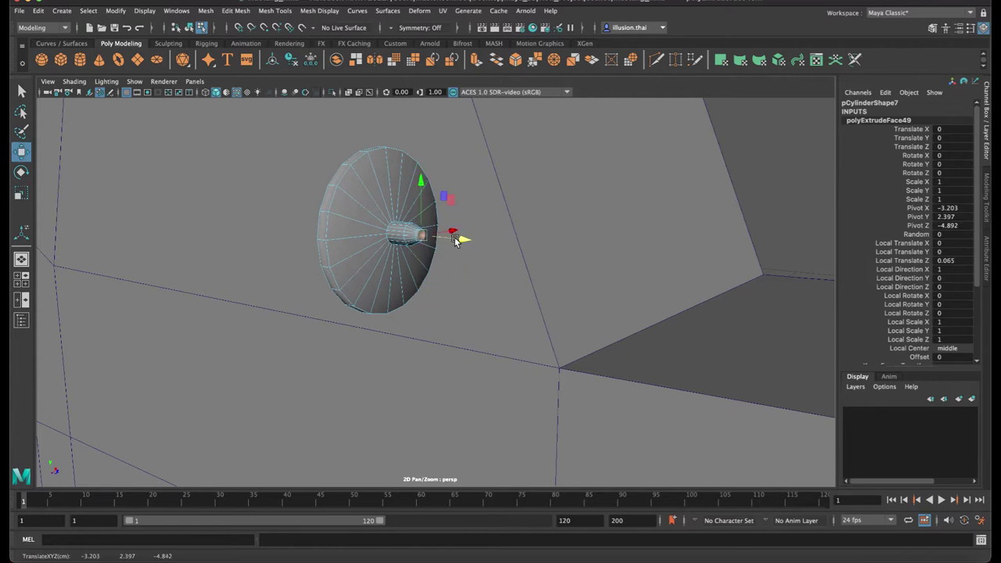
Extrude a wedge face beside the stem downward twice into an arm reaching toward the body
scroll(456, 239, up, 2)
scroll(449, 238, up, 2)
scroll(442, 236, up, 2)
mouse_move(440, 236)
alt+mouse_down()
mouse_move(438, 218)
mouse_move(505, 211)
mouse_move(357, 182)
mouse_move(352, 190)
alt+mouse_up()
click(354, 192)
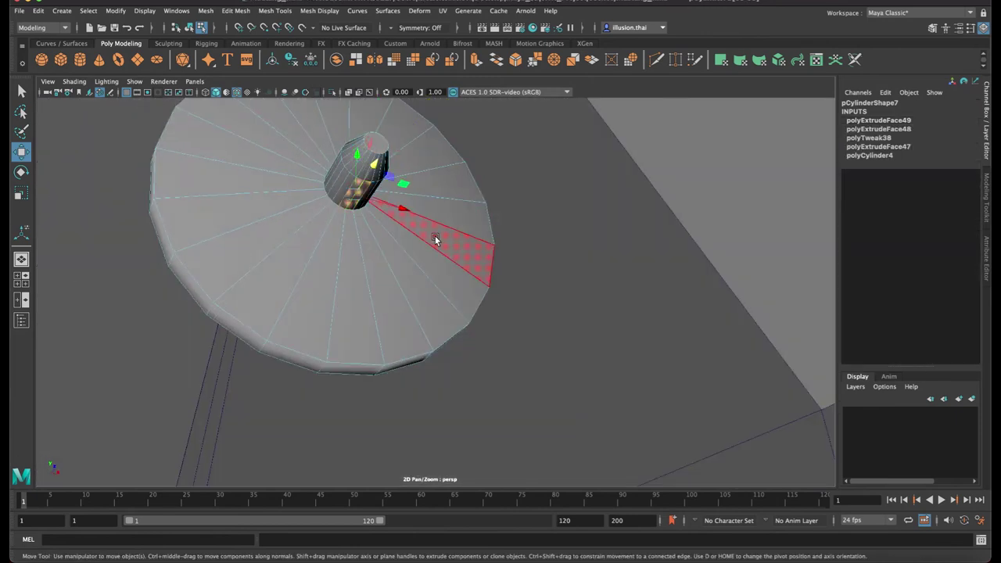
alt+drag(435, 239, 404, 245)
alt+right_drag(404, 246, 392, 252)
mouse_move(392, 252)
alt+mouse_down()
mouse_move(425, 226)
mouse_move(395, 218)
mouse_move(362, 251)
mouse_move(418, 314)
mouse_move(597, 332)
mouse_move(553, 333)
mouse_move(589, 335)
alt+mouse_up()
key(ctrl+e)
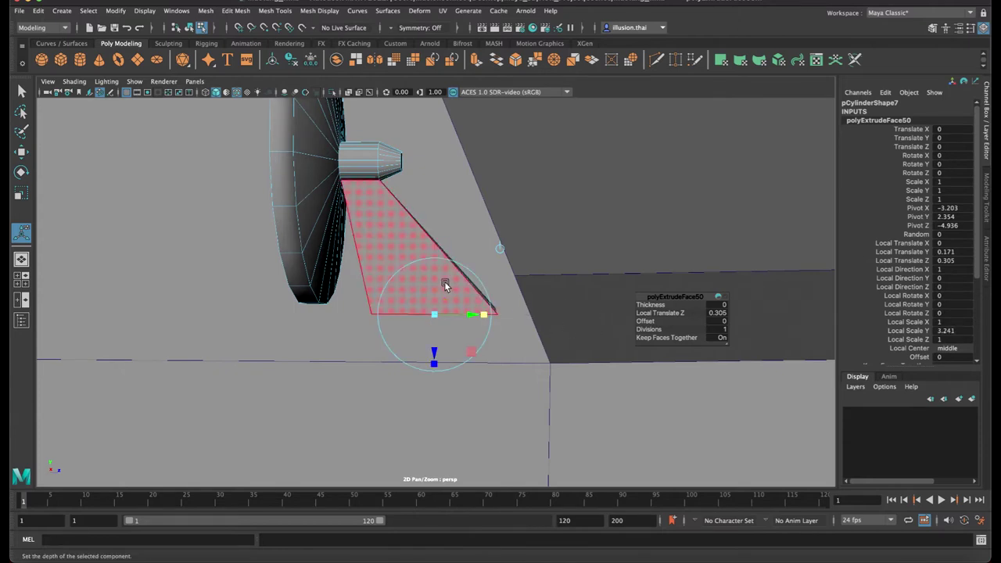
drag(438, 354, 436, 369)
mouse_move(473, 331)
mouse_down()
mouse_move(446, 291)
mouse_move(458, 279)
mouse_up()
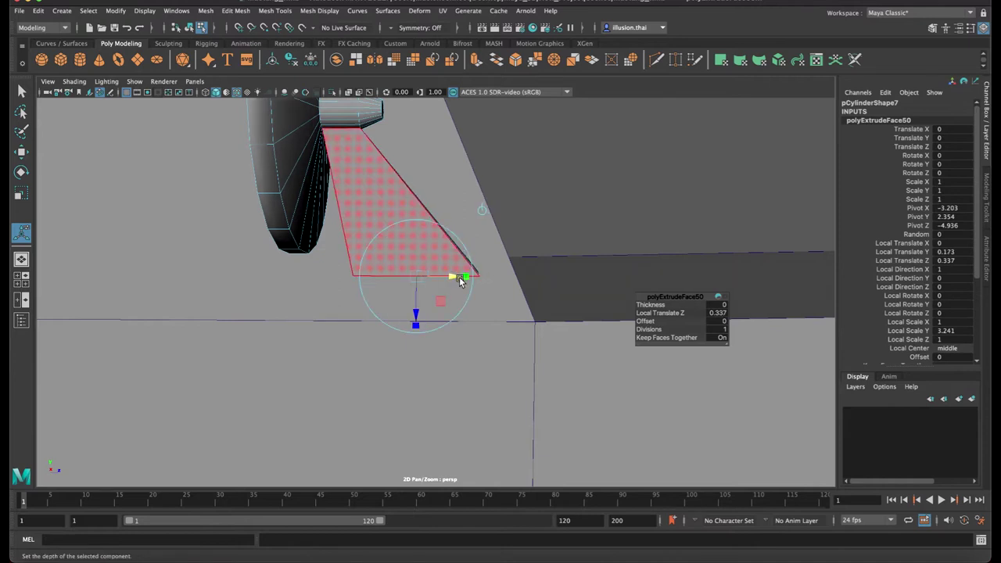
key(ctrl+e)
key(w)
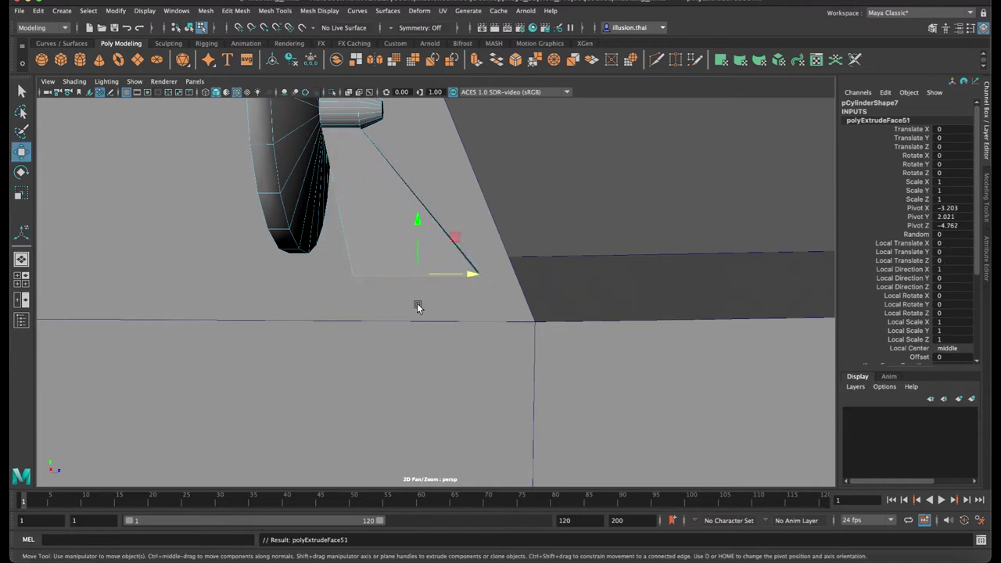
mouse_move(417, 226)
mouse_down()
mouse_move(420, 247)
mouse_move(383, 256)
mouse_up()
right_drag(427, 272, 375, 270)
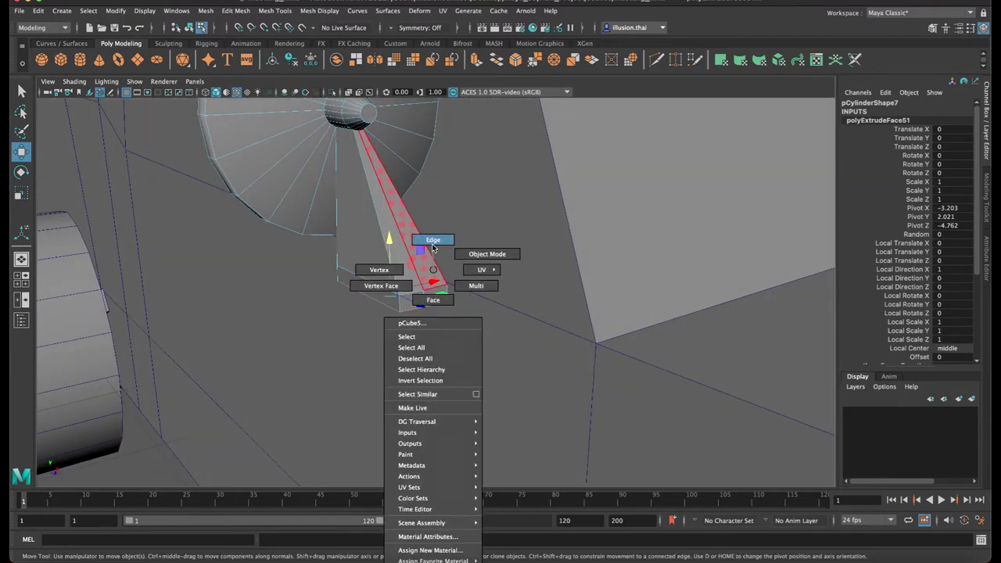
Nudge an arm corner vertex along X, then extrude the arm's base face to Local Translate Z 0.36
click(422, 301)
mouse_move(422, 301)
mouse_down()
mouse_move(463, 319)
mouse_move(503, 318)
mouse_move(438, 292)
mouse_up()
right_drag(438, 292, 436, 306)
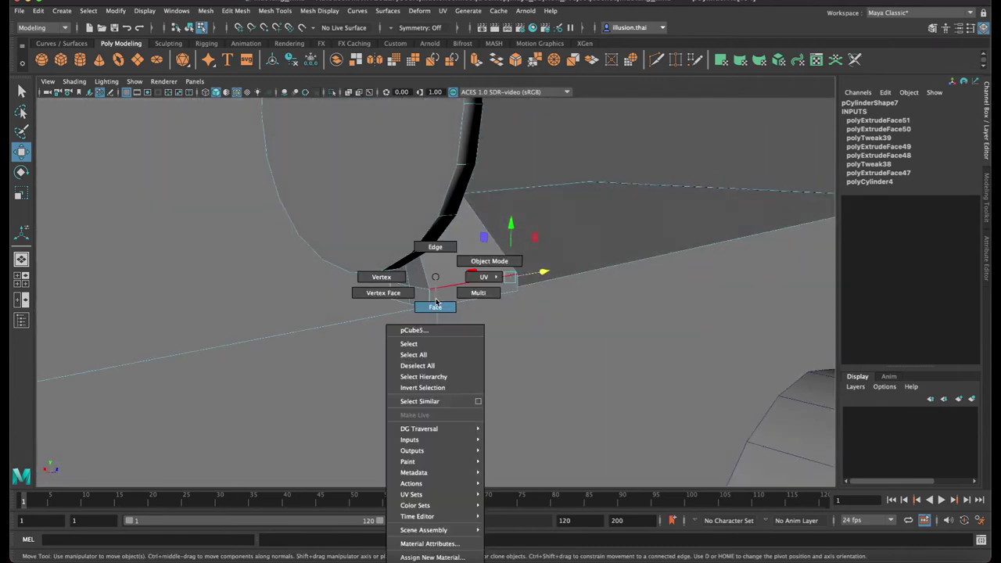
click(405, 295)
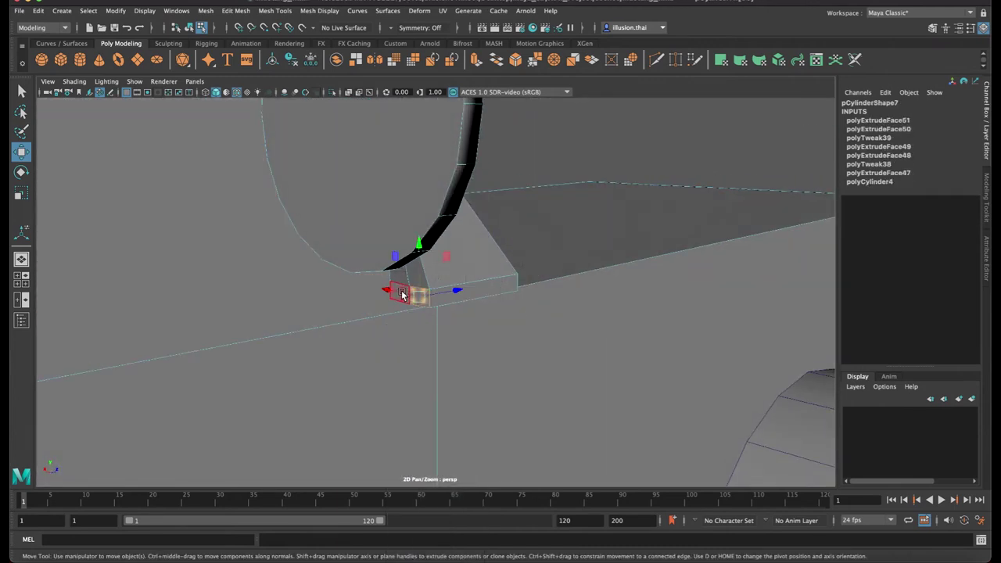
click(397, 292)
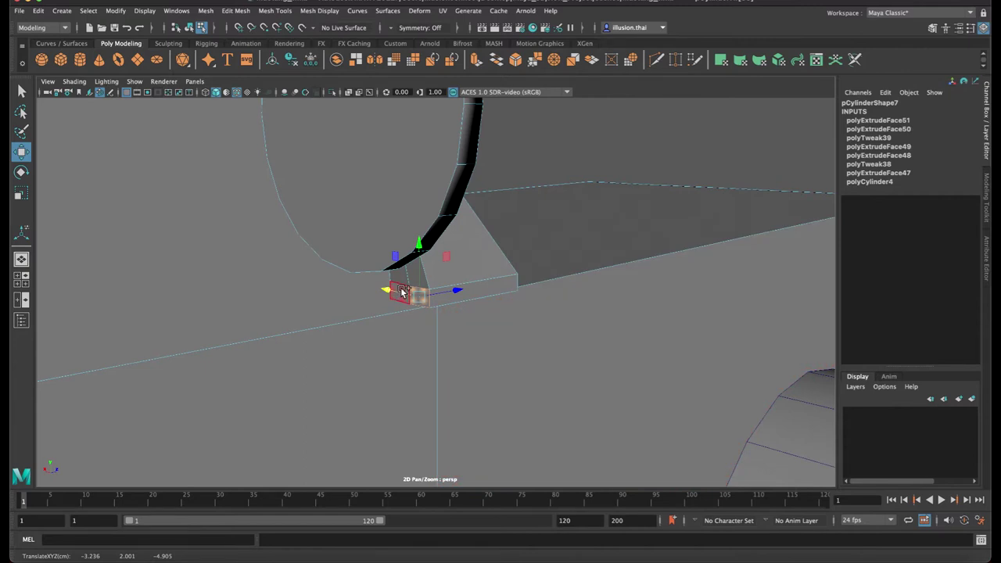
key(ctrl+e)
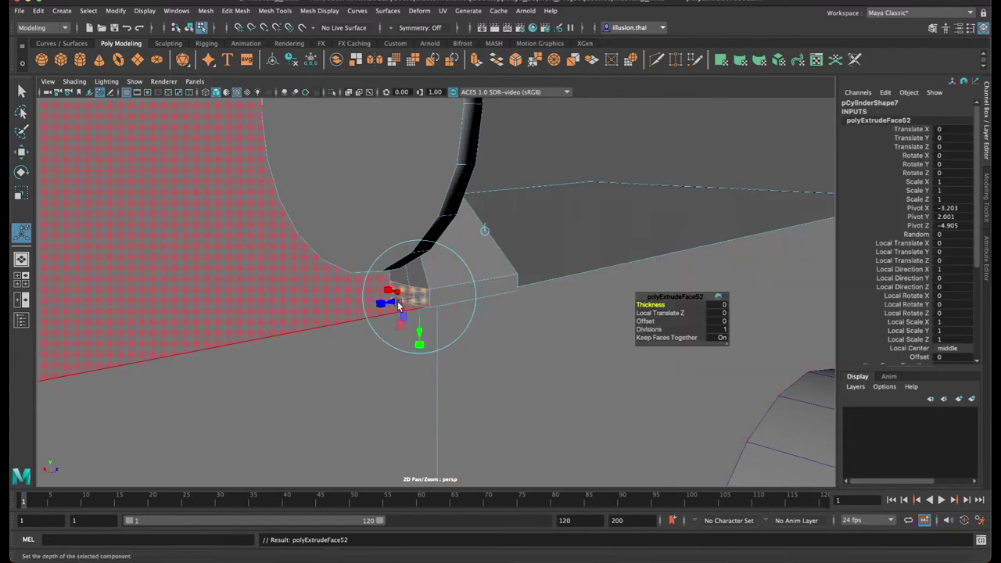
drag(391, 304, 275, 321)
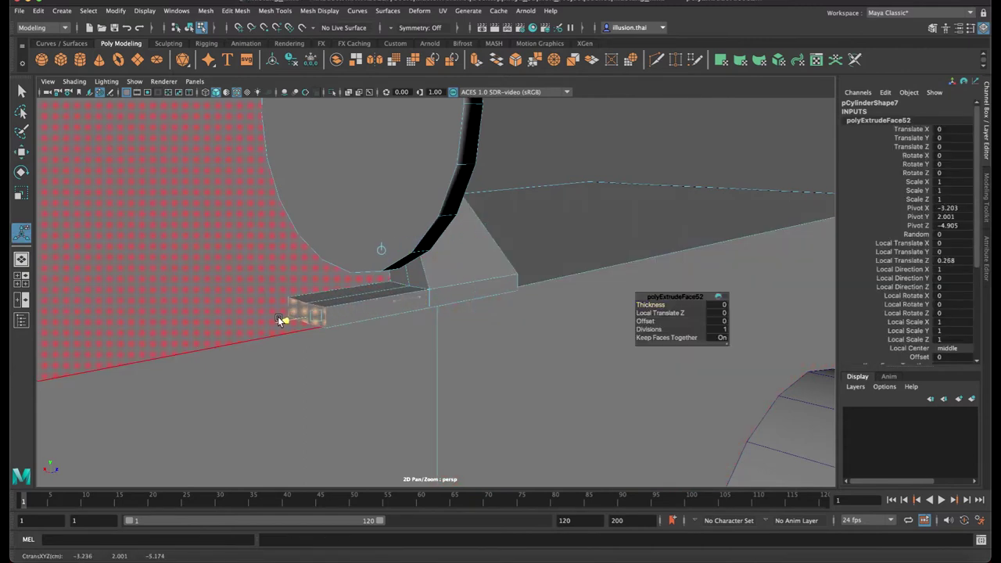
drag(274, 319, 234, 320)
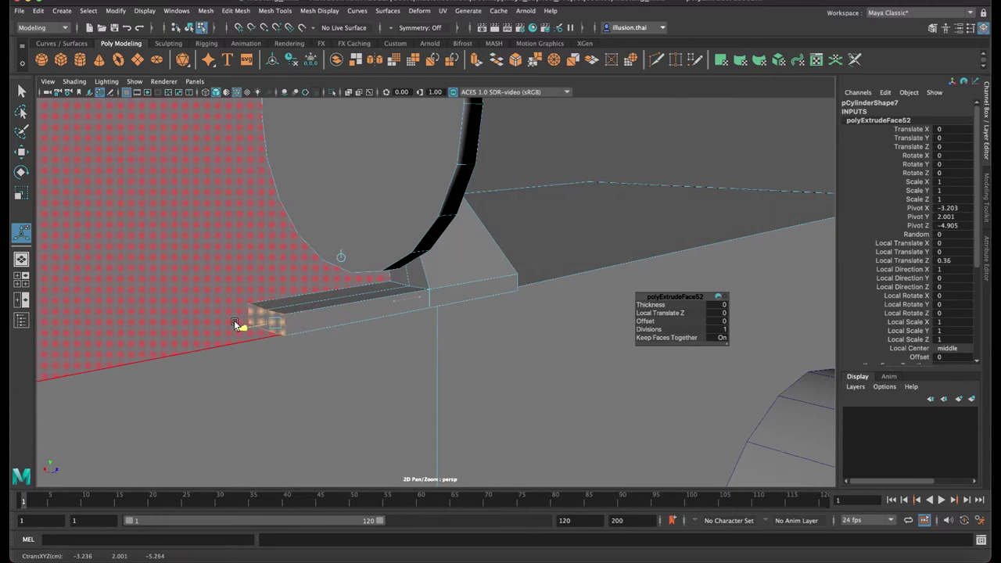
Move the arm's top edge to reshape the arm
right_click(382, 298)
right_drag(383, 261, 383, 258)
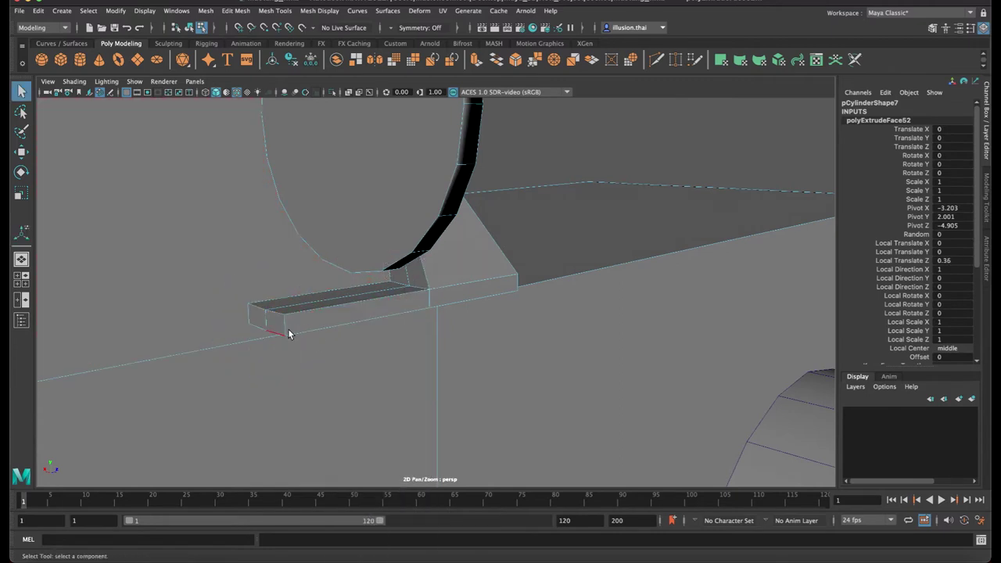
click(636, 159)
click(316, 313)
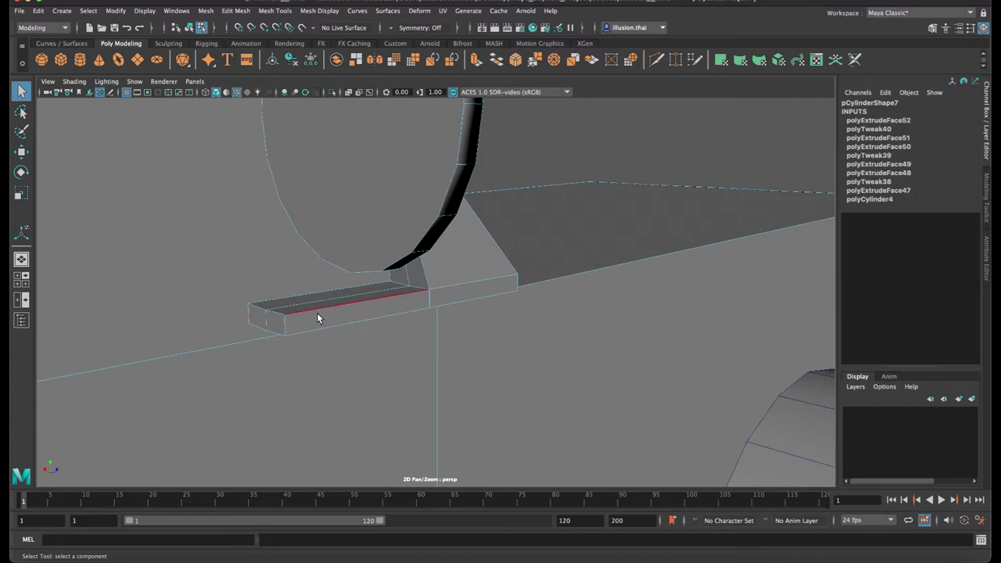
key(w)
drag(309, 312, 294, 321)
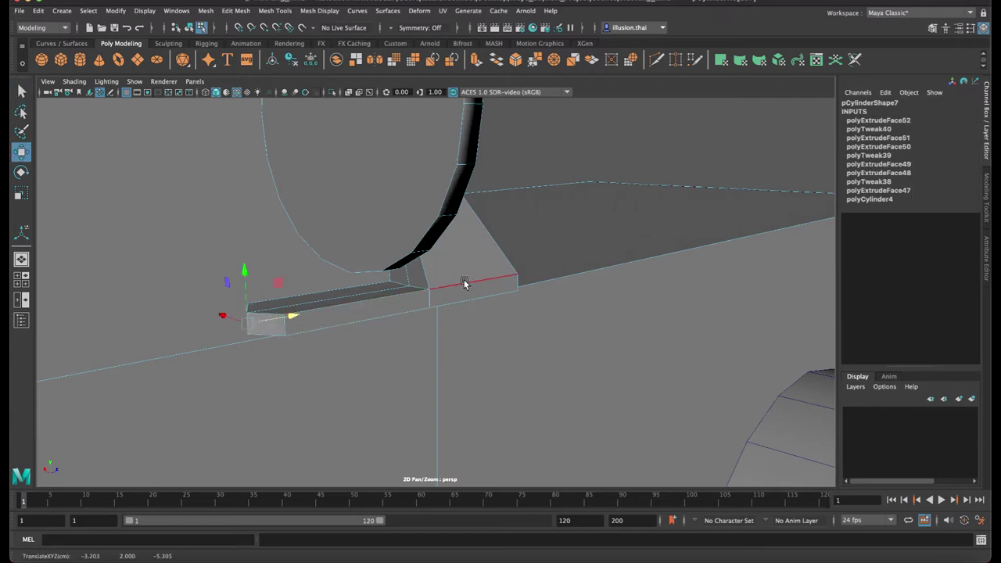
Return to object mode and select the car body, pCube5
right_drag(464, 277, 481, 268)
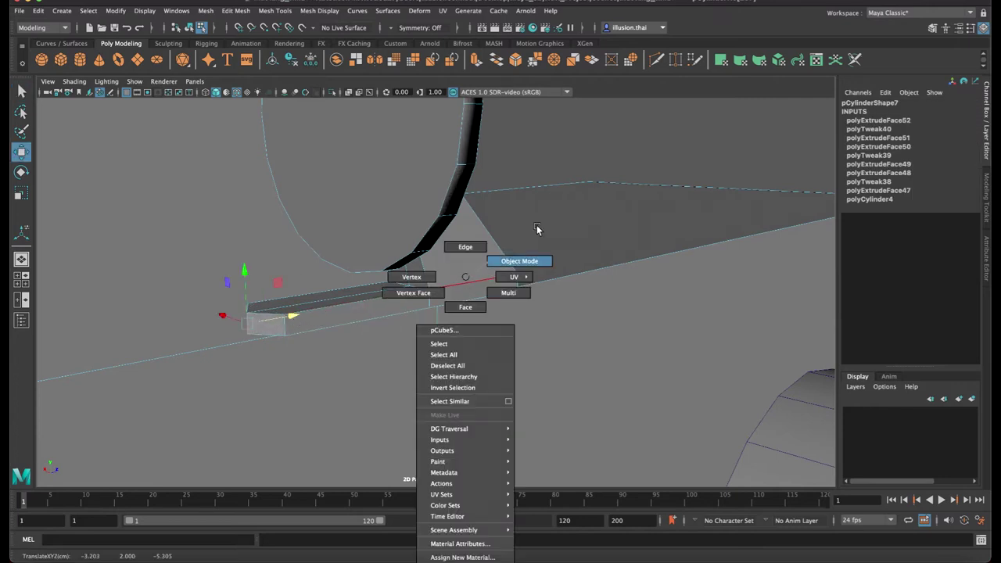
alt+drag(654, 262, 471, 352)
click(457, 335)
mouse_move(457, 335)
alt+right_down()
mouse_move(222, 306)
mouse_move(393, 319)
alt+right_up()
alt+drag(393, 320, 378, 282)
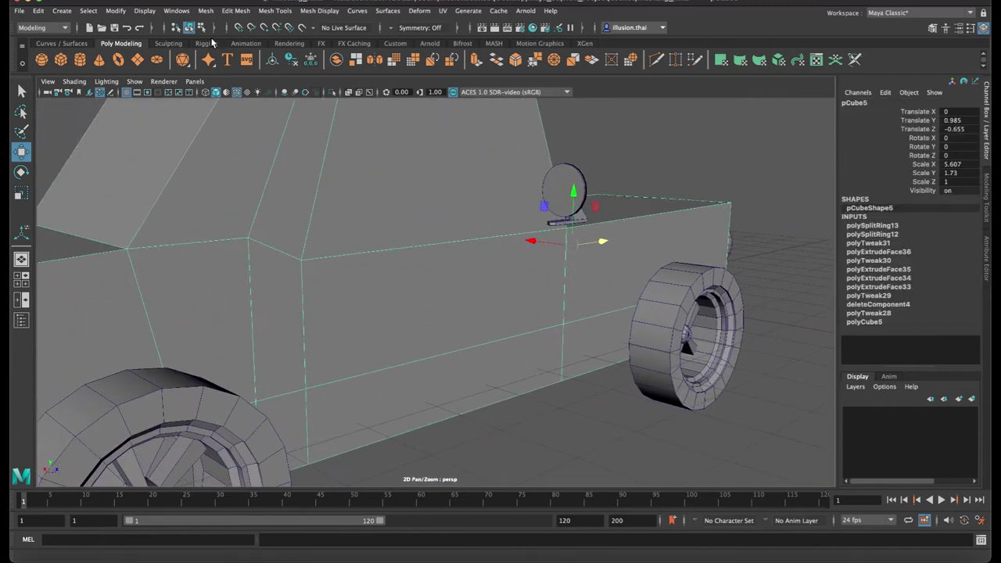
click(235, 11)
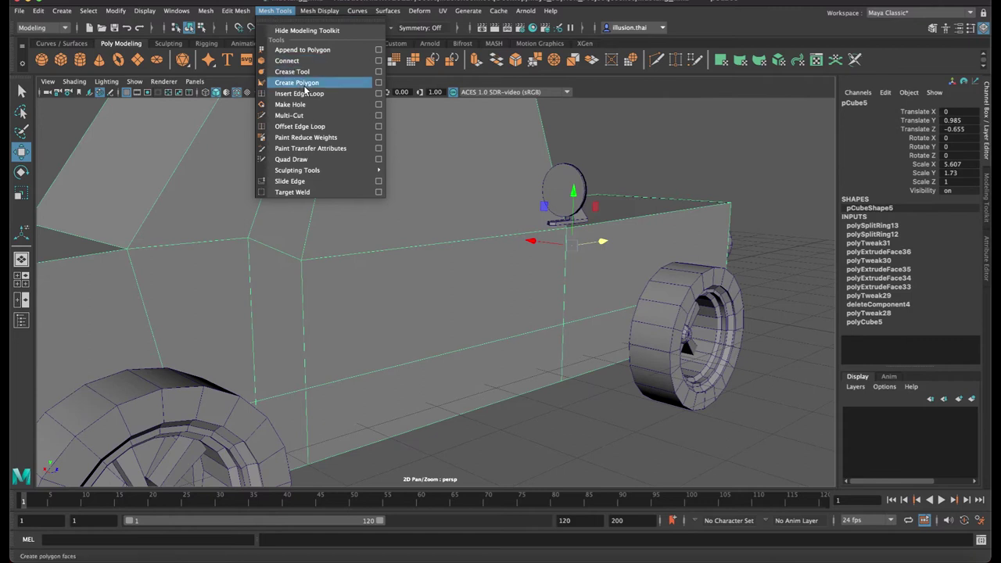
Insert a horizontal edge loop across the car body
click(301, 93)
click(303, 275)
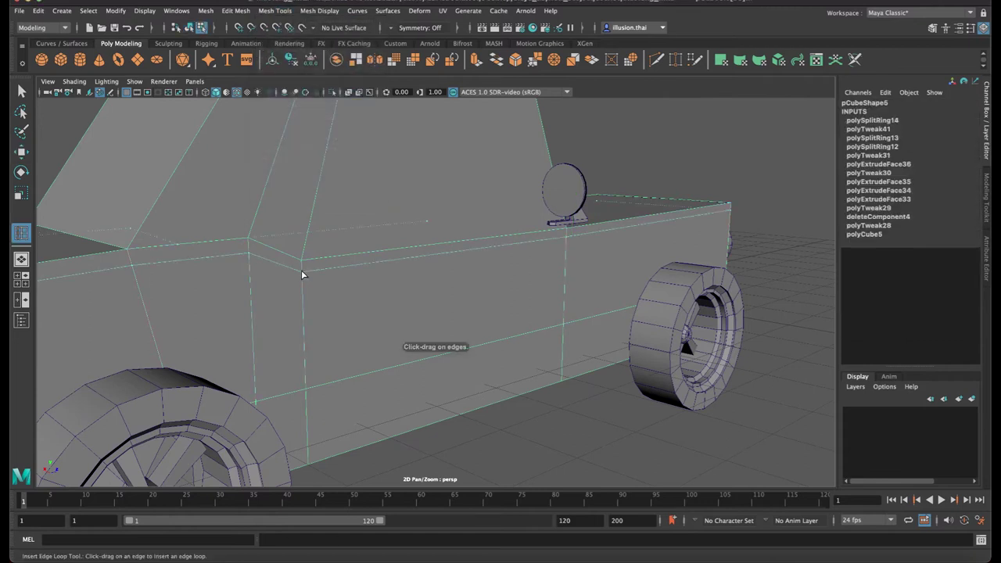
key(q)
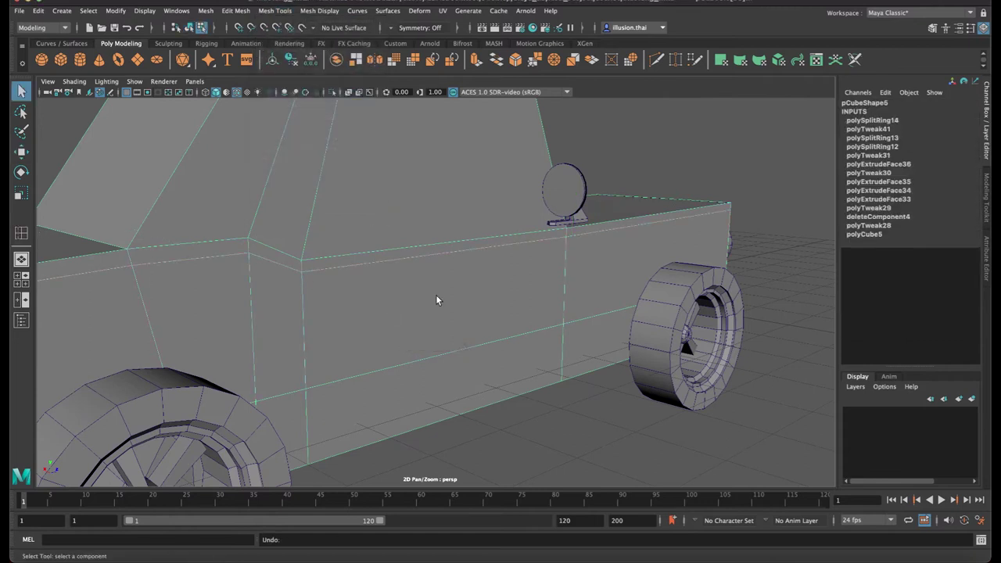
Select the group of side-panel faces on the car body
right_drag(436, 293, 437, 307)
click(579, 268)
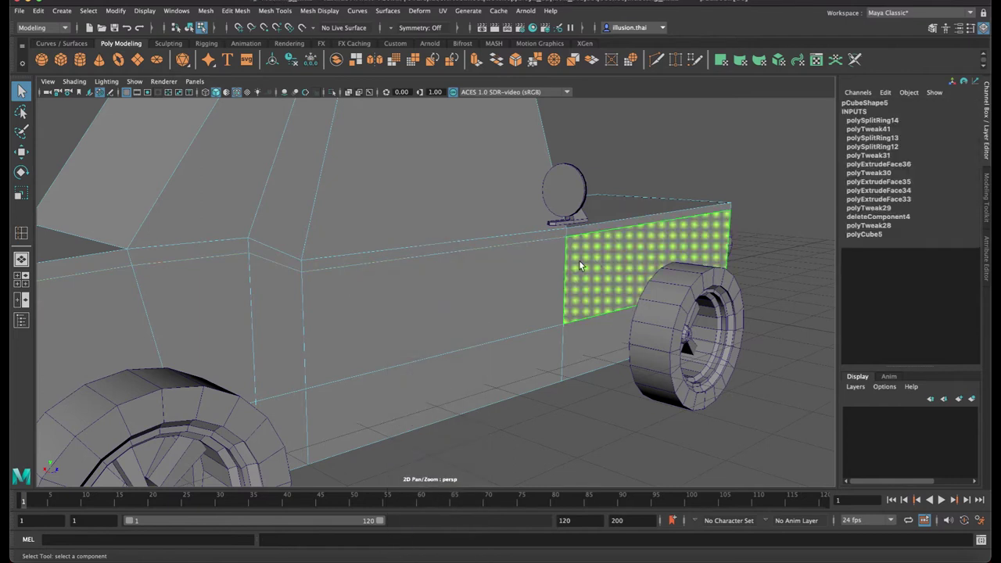
shift+click(585, 340)
shift+click(512, 359)
shift+click(466, 303)
key(f)
shift+click(190, 316)
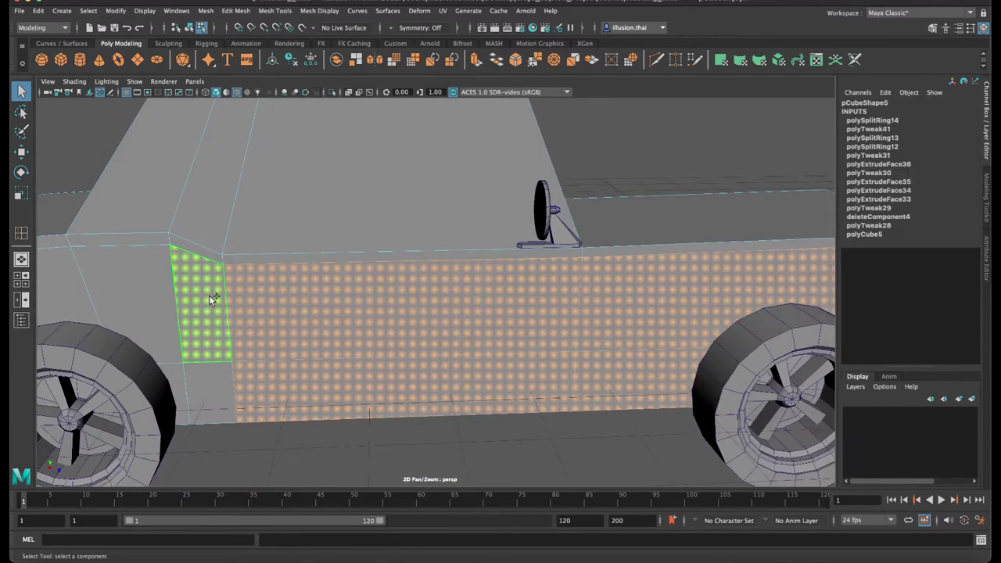
alt+middle_drag(191, 316, 344, 295)
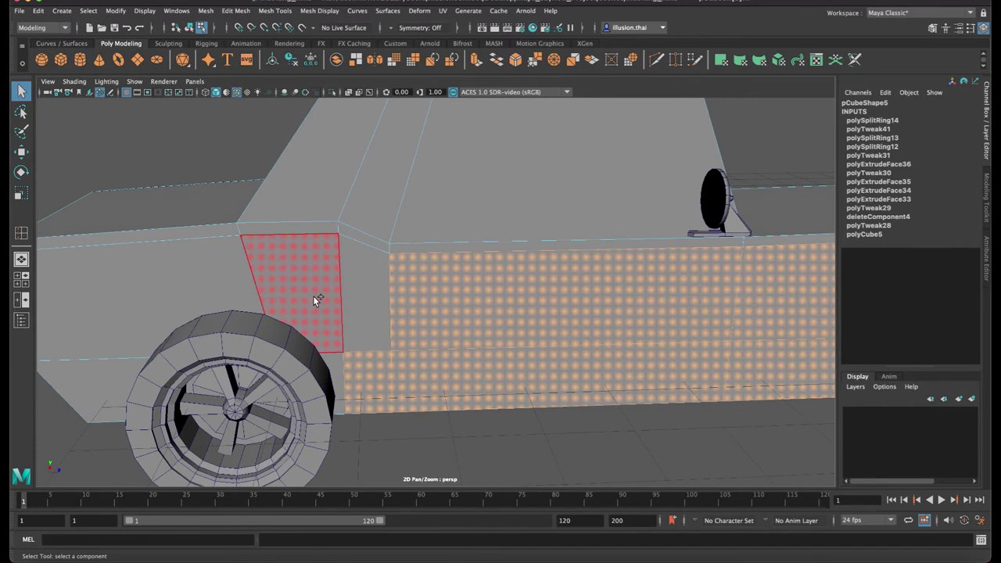
shift+click(313, 295)
shift+click(179, 274)
shift+click(110, 407)
alt+drag(110, 406, 470, 324)
Shift the selected side-panel faces slightly along X
key(w)
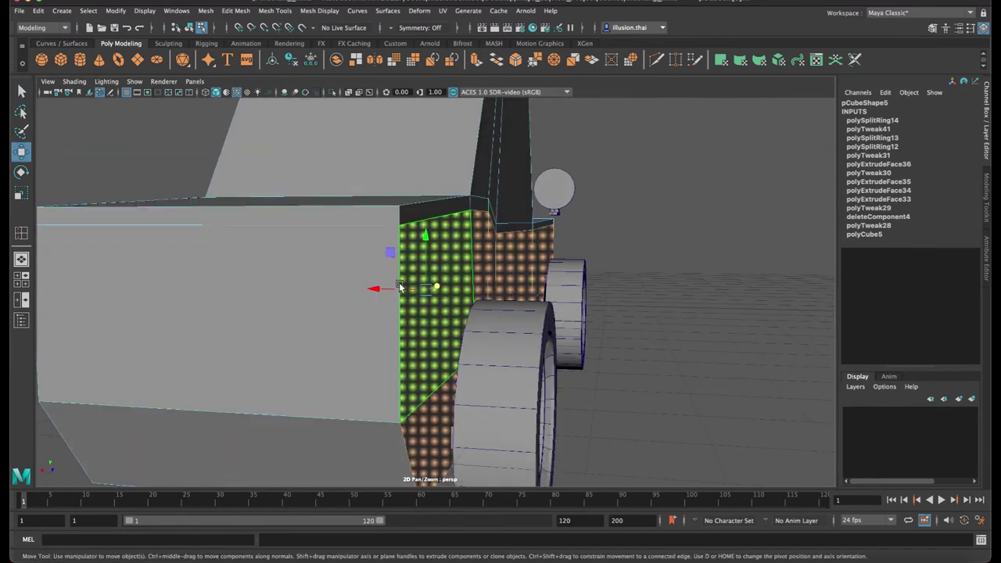
drag(380, 286, 392, 293)
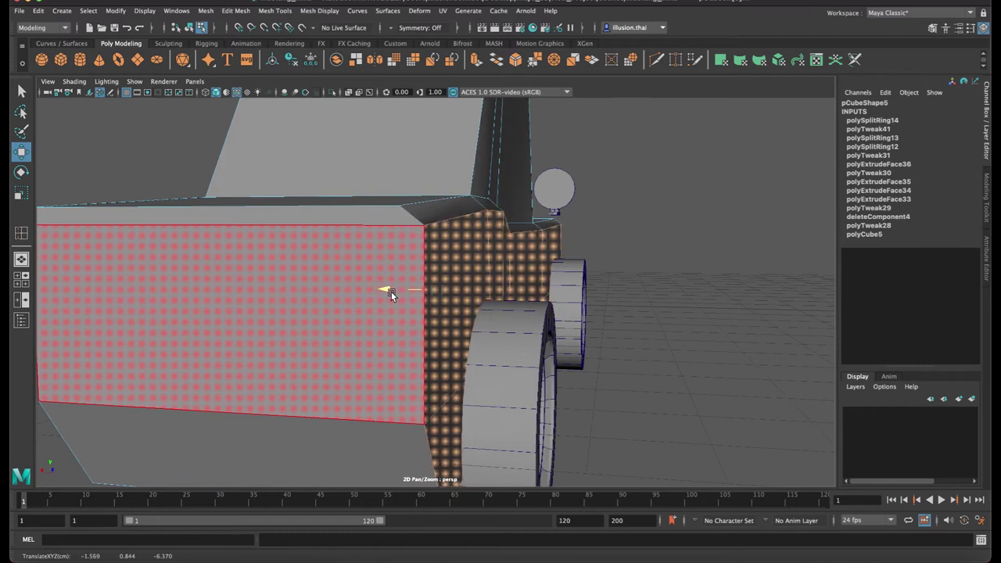
alt+drag(597, 266, 578, 277)
alt+middle_drag(578, 276, 556, 261)
mouse_move(556, 260)
alt+mouse_down()
mouse_move(332, 257)
mouse_move(347, 240)
alt+mouse_up()
Select the arm tip's vertices in vertex mode with wireframe display
right_click(400, 191)
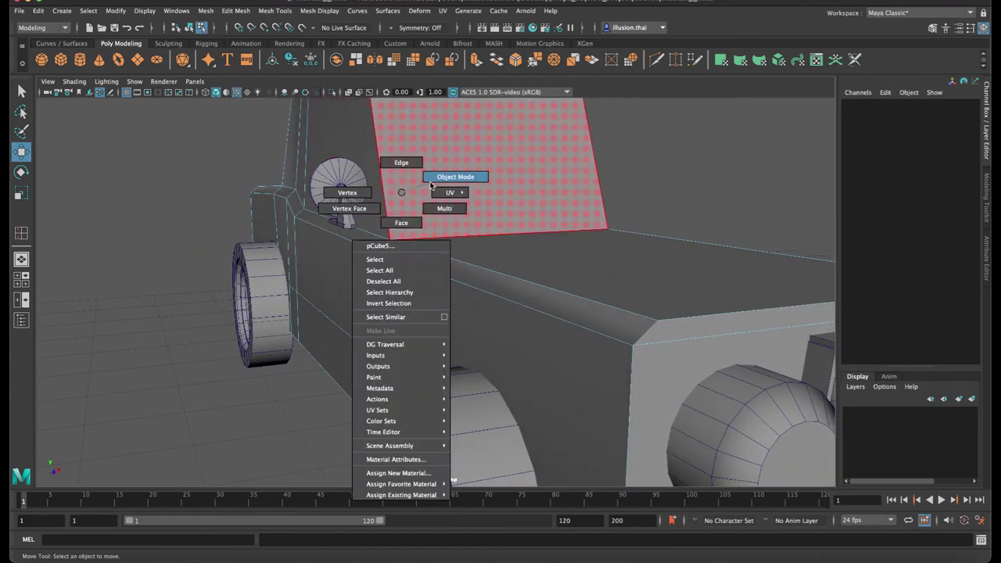
click(336, 199)
scroll(330, 235, up, 3)
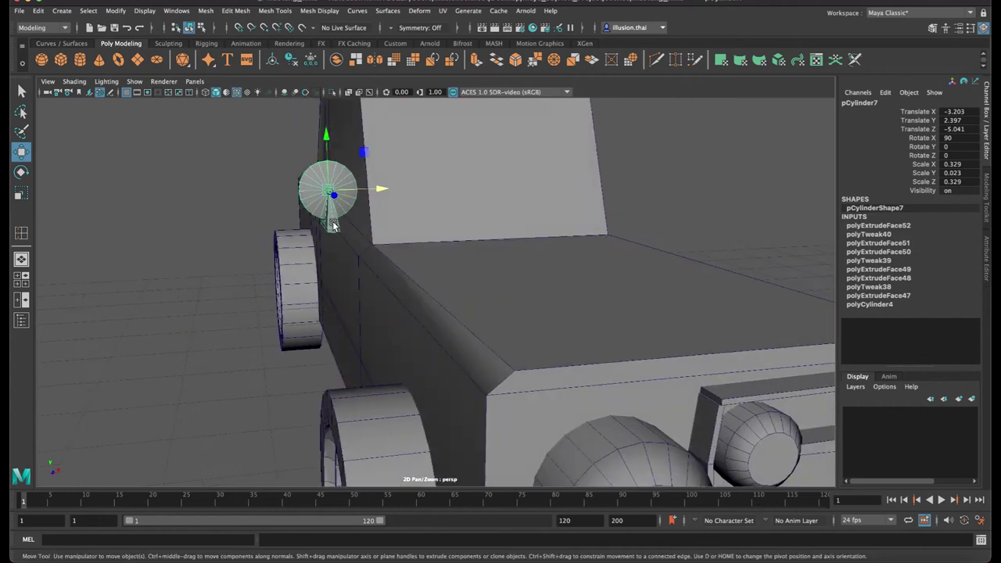
right_click(333, 226)
click(268, 221)
mouse_move(290, 223)
alt+mouse_down()
mouse_move(406, 243)
mouse_move(252, 236)
mouse_move(505, 259)
mouse_move(449, 327)
alt+mouse_up()
key(4)
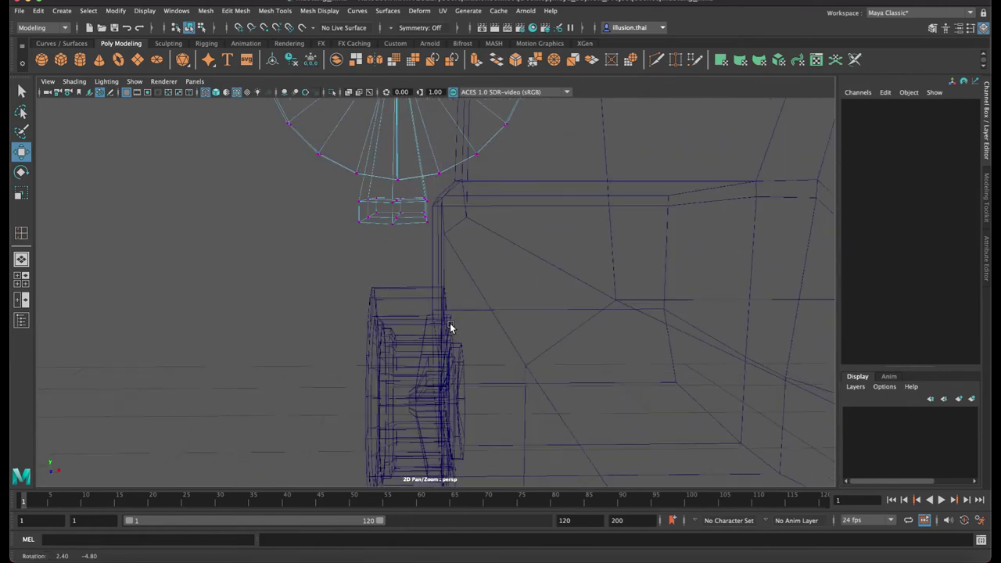
drag(307, 247, 308, 247)
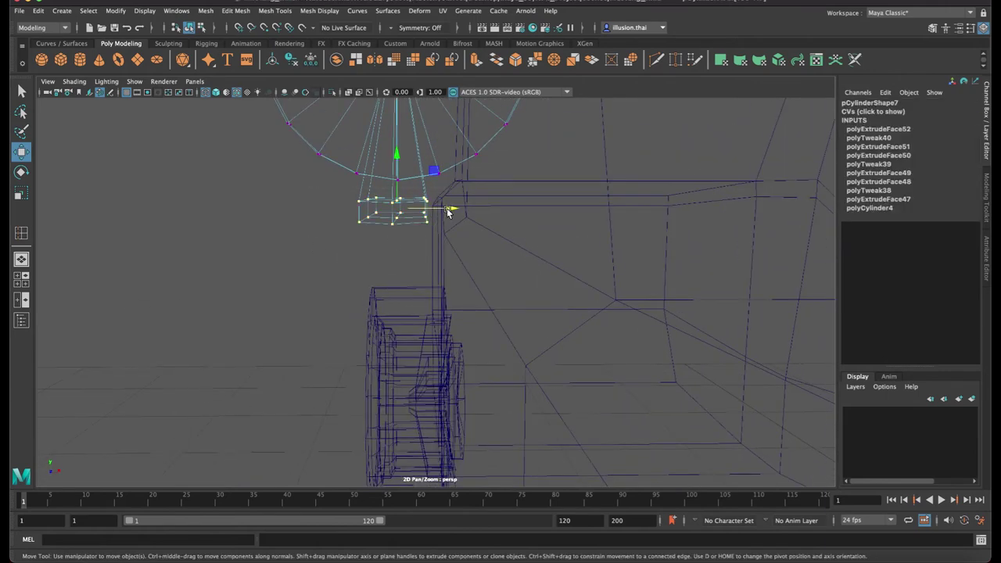
Narrow the arm tip along X, tilt it, and slide it to the right
key(r)
drag(448, 211, 426, 211)
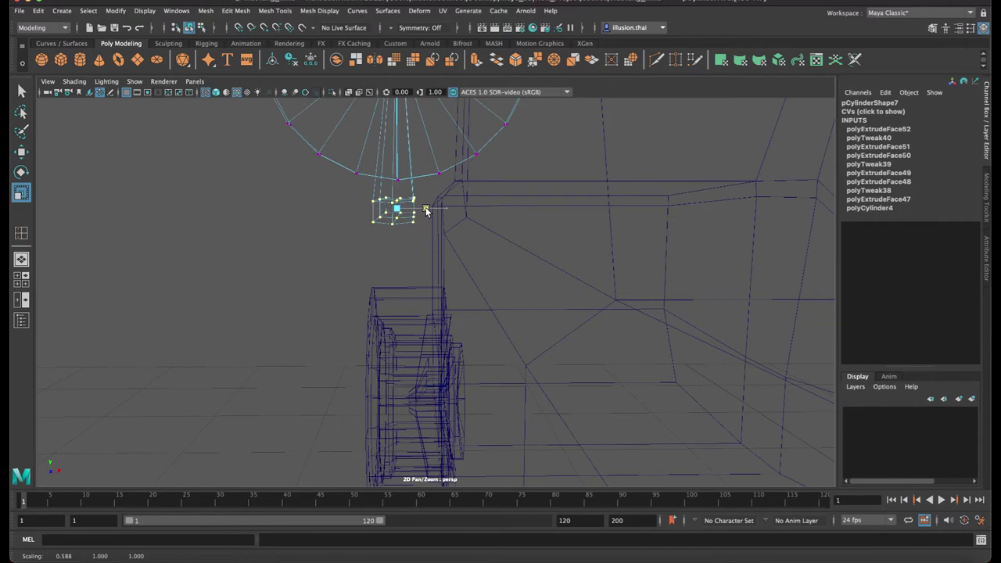
key(e)
drag(429, 168, 416, 168)
key(w)
middle_drag(446, 211, 475, 211)
Flatten the arm tip vertices into a row and lower them onto the body
key(r)
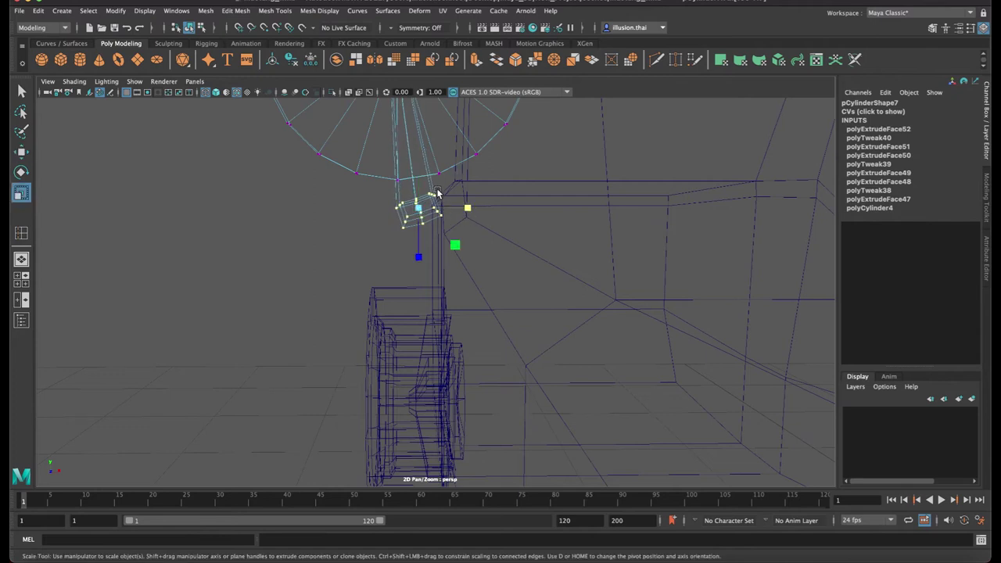
alt+drag(428, 243, 380, 243)
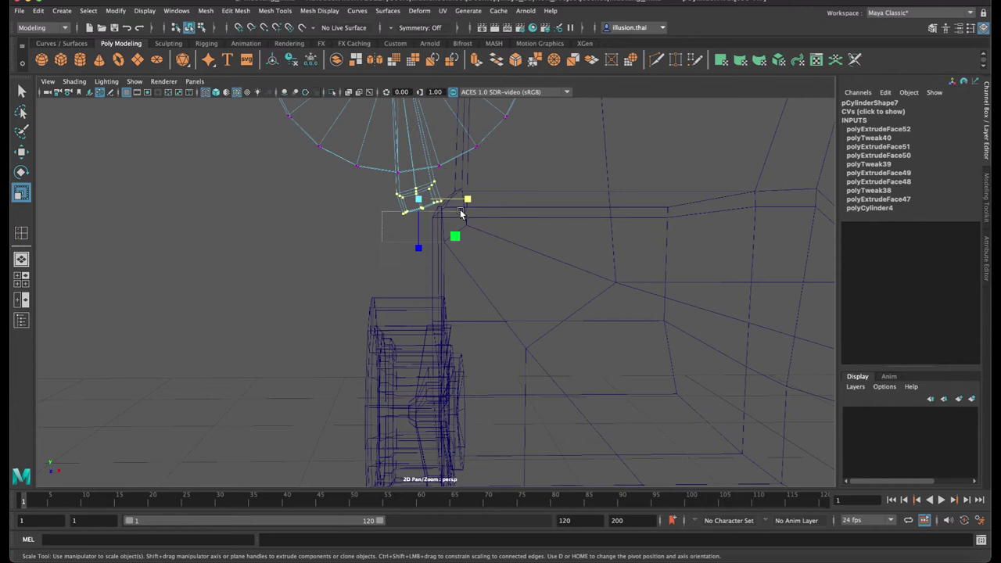
drag(467, 199, 470, 205)
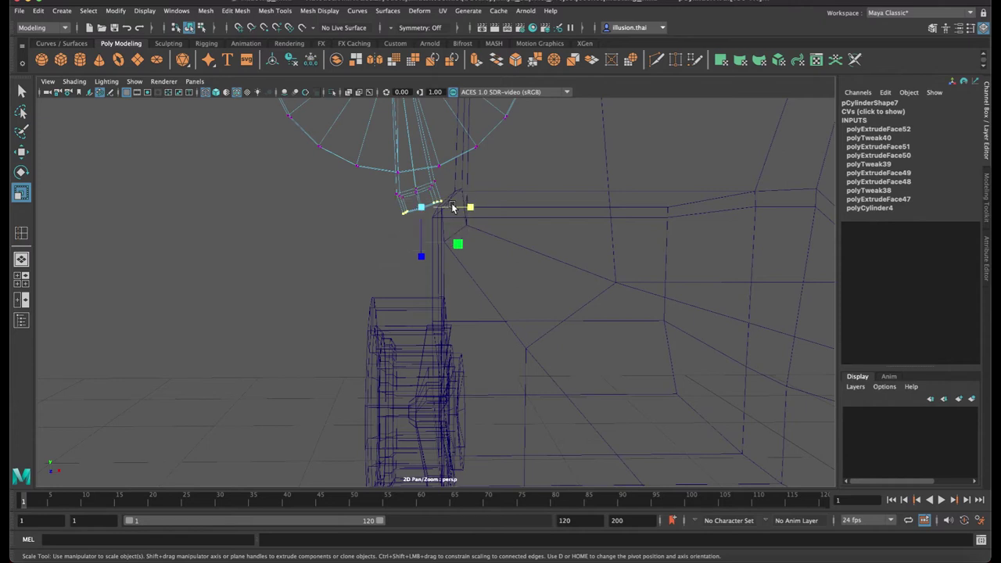
key(w)
drag(422, 166, 424, 179)
drag(466, 218, 476, 222)
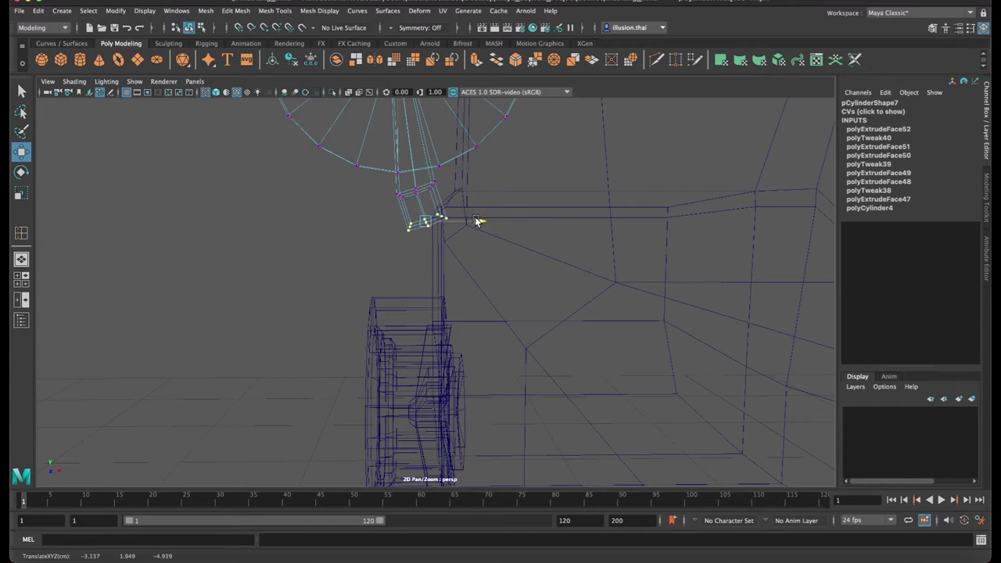
Return to object mode with shaded display and select the headlight cylinder
right_drag(426, 168, 463, 134)
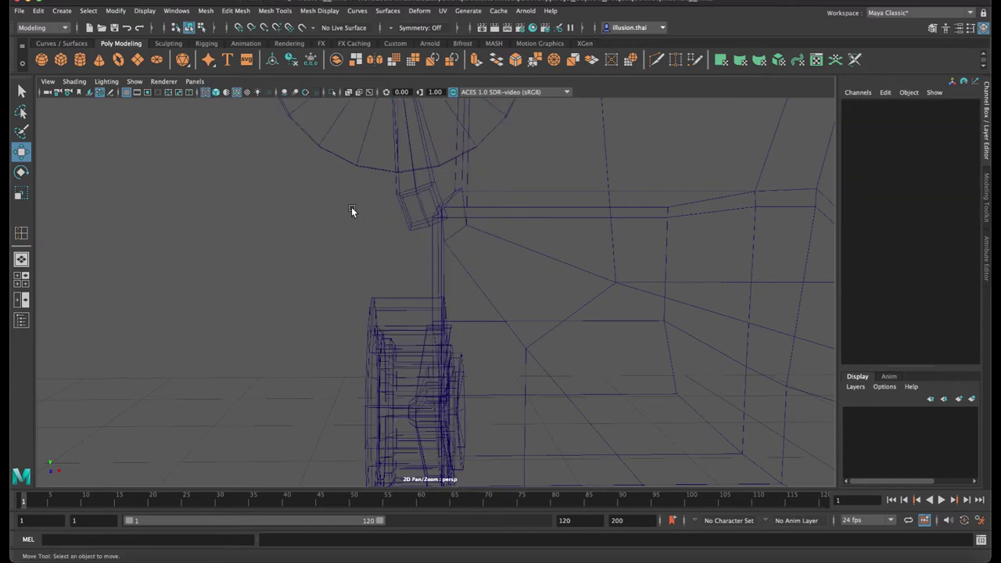
key(5)
click(396, 198)
mouse_move(458, 217)
alt+mouse_down()
mouse_move(318, 219)
mouse_move(415, 241)
alt+mouse_up()
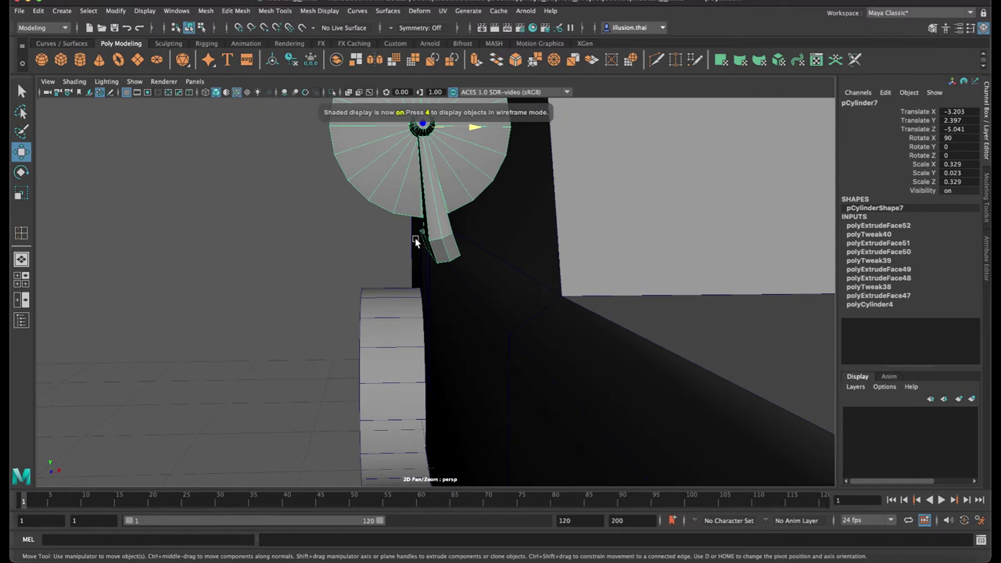
Lower the disc to Translate Y 2.192 and shift it slightly along X
mouse_move(466, 179)
alt+mouse_down()
mouse_move(426, 166)
mouse_move(436, 185)
alt+mouse_up()
key(e)
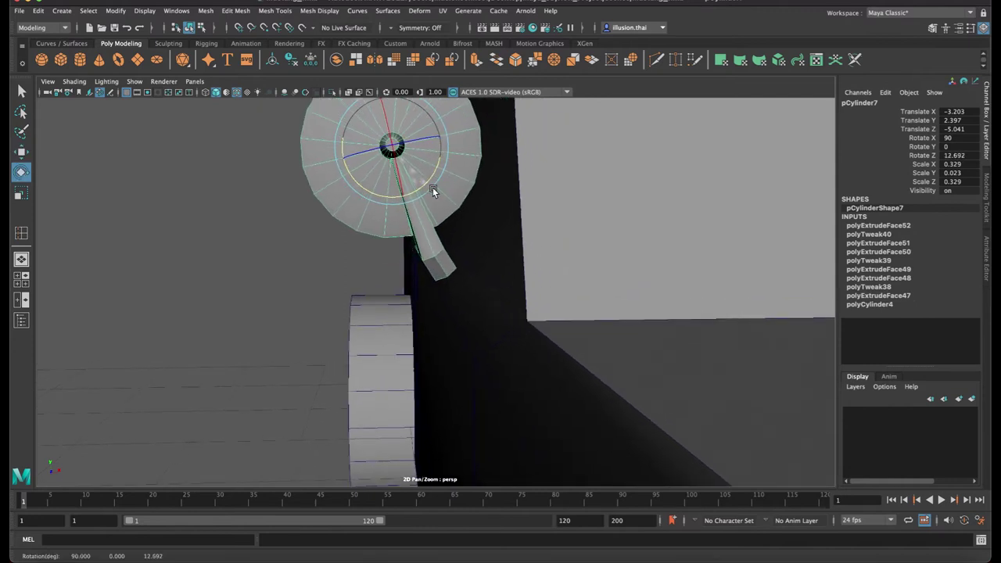
key(w)
drag(391, 127, 391, 142)
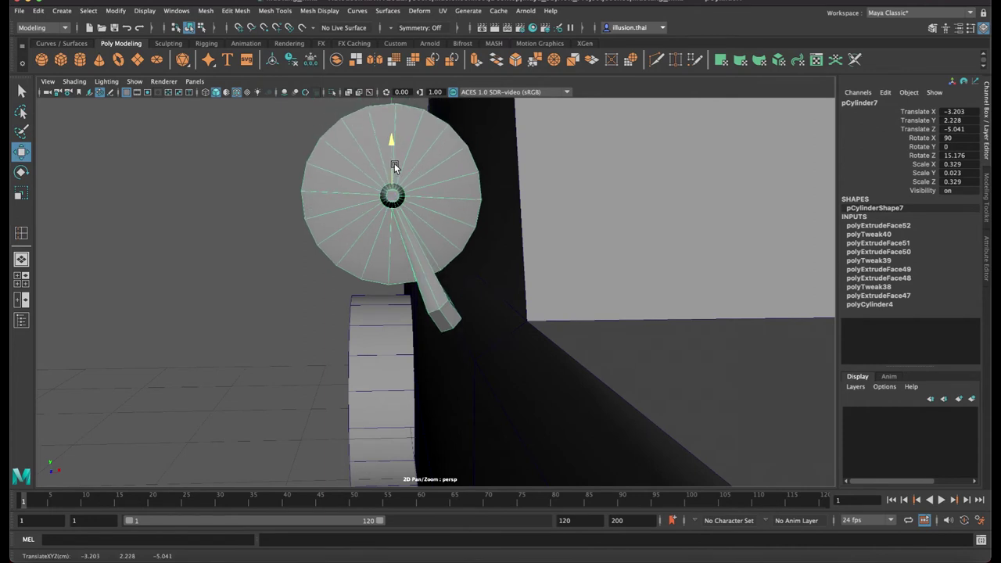
drag(448, 209, 476, 212)
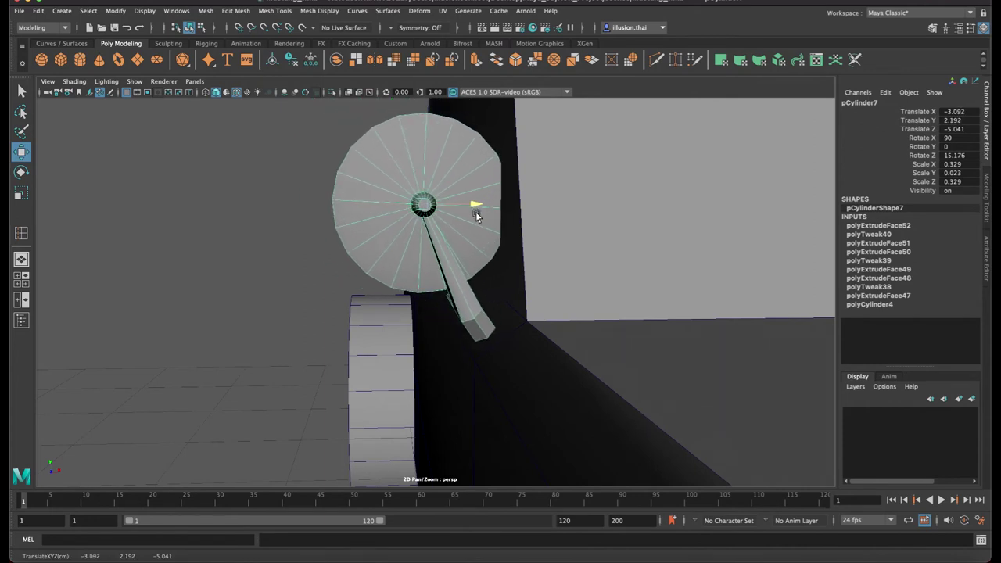
Tilt the mirror disc further on Z and nudge it onto the door at X -3.131, Y 2.143
key(e)
drag(424, 160, 417, 155)
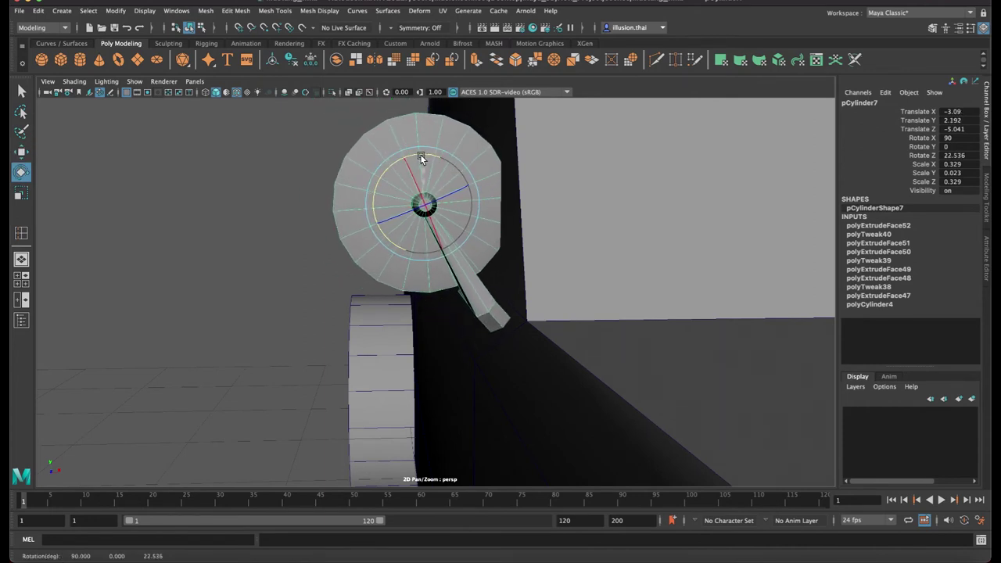
key(w)
drag(471, 204, 457, 205)
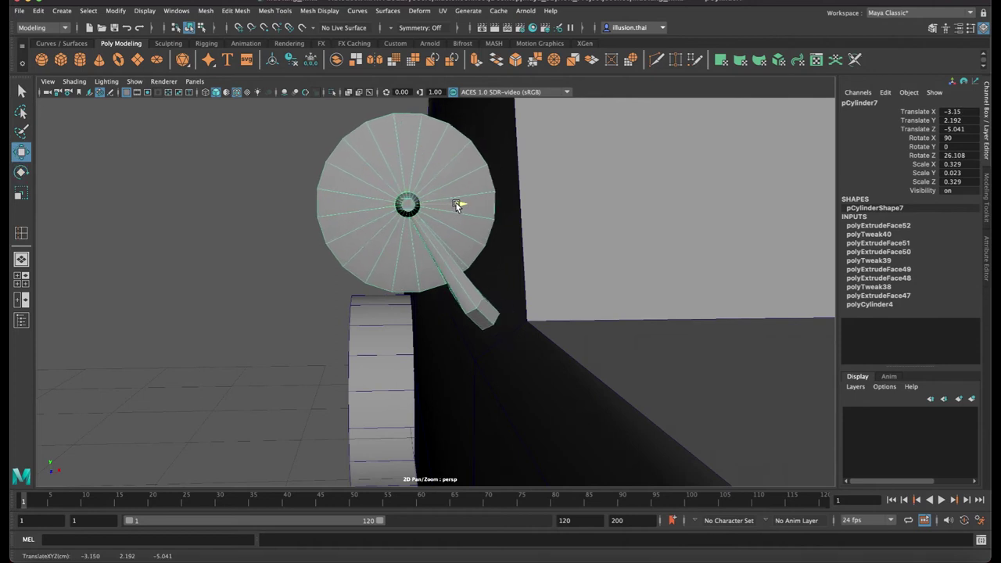
drag(406, 151, 406, 162)
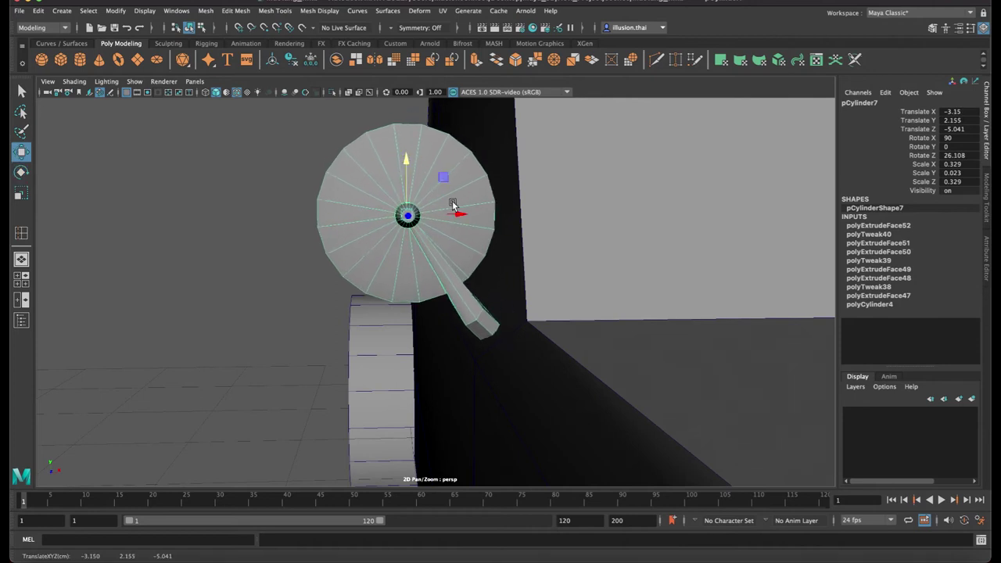
drag(451, 205, 458, 210)
mouse_move(410, 160)
mouse_down()
mouse_move(486, 204)
mouse_move(565, 216)
mouse_move(402, 217)
mouse_move(420, 194)
mouse_move(336, 185)
mouse_move(439, 179)
mouse_up()
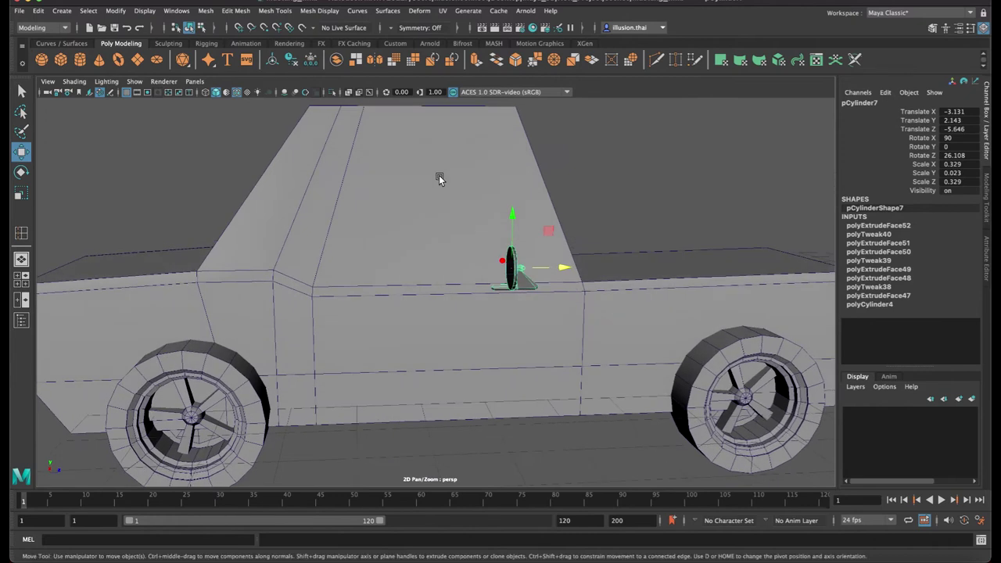
Slide the mirror disc along the door beside the cabin
click(612, 152)
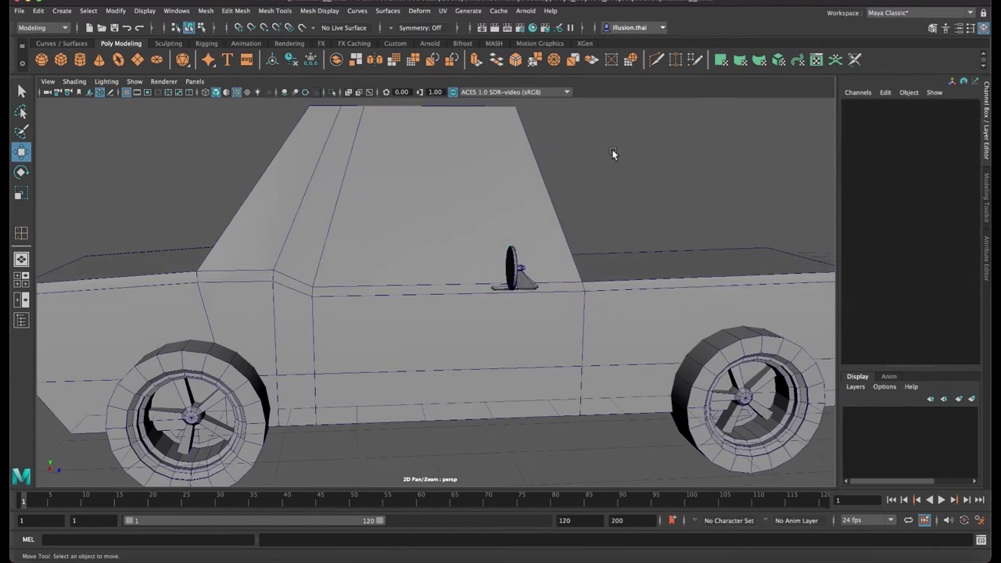
click(521, 275)
mouse_move(560, 279)
mouse_down()
mouse_move(581, 268)
mouse_move(484, 226)
mouse_move(485, 242)
mouse_move(371, 226)
mouse_move(424, 211)
mouse_move(466, 278)
mouse_up()
click(615, 250)
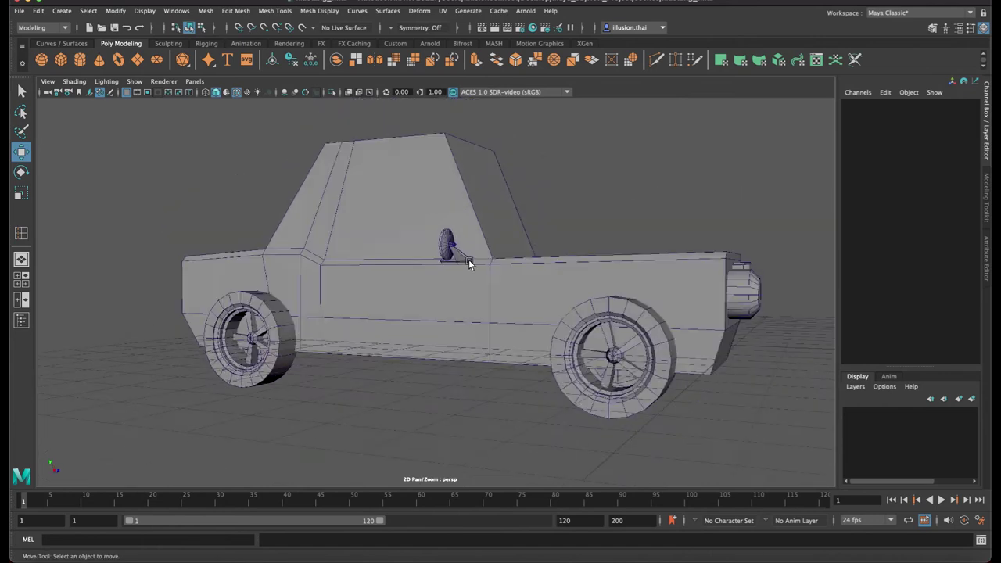
Set the mirror's pivot at its base and scale it down to 0.241/0.017/0.241
click(468, 260)
key(r)
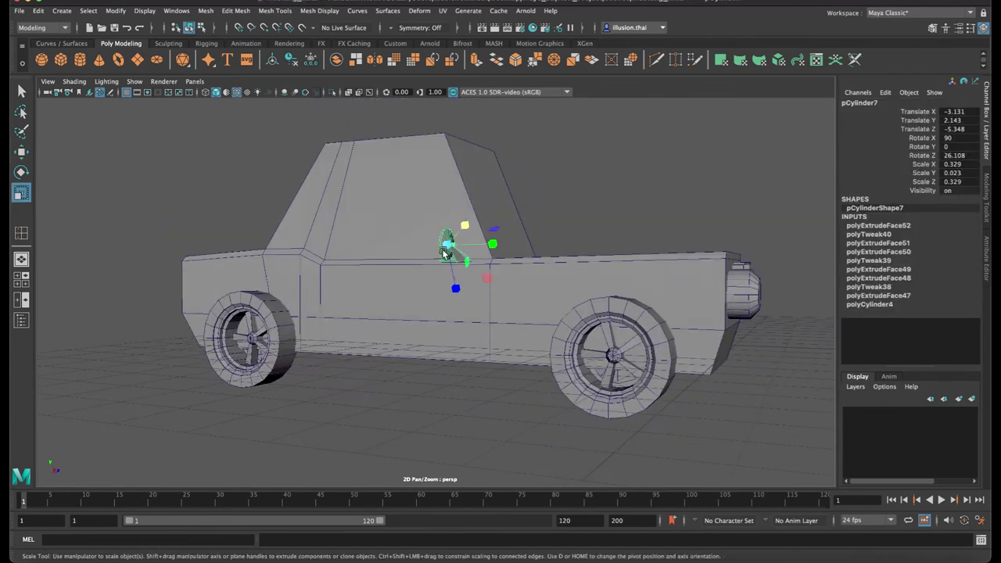
alt+right_drag(443, 252, 668, 299)
mouse_move(667, 300)
alt+mouse_down()
mouse_move(579, 271)
mouse_move(389, 311)
alt+mouse_up()
key(d)
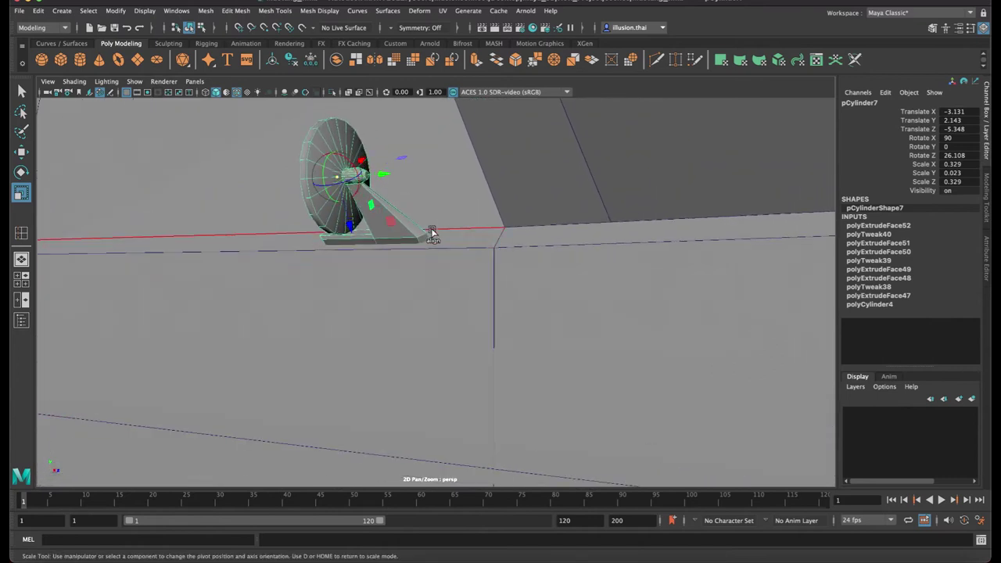
click(429, 238)
key(d)
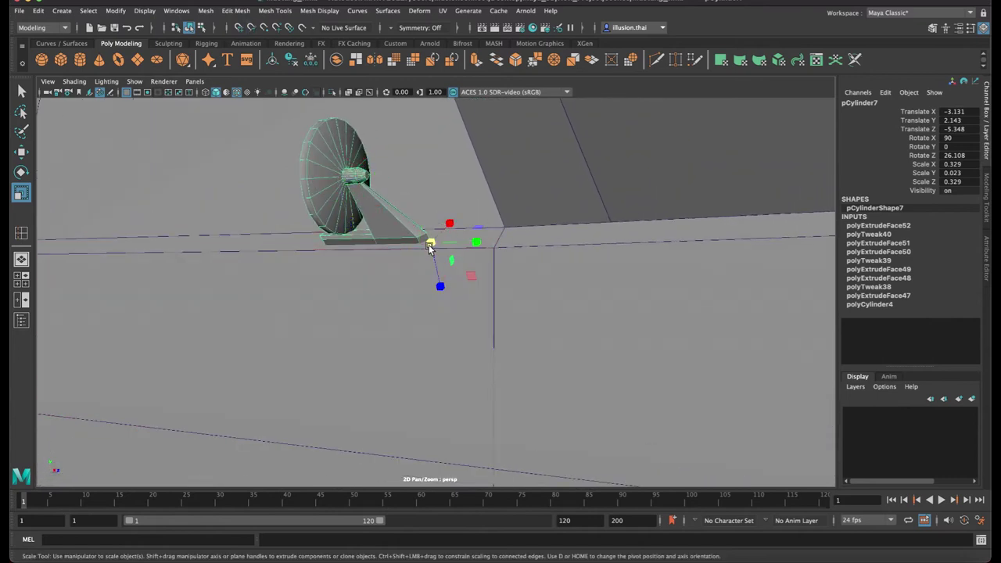
drag(429, 244, 381, 237)
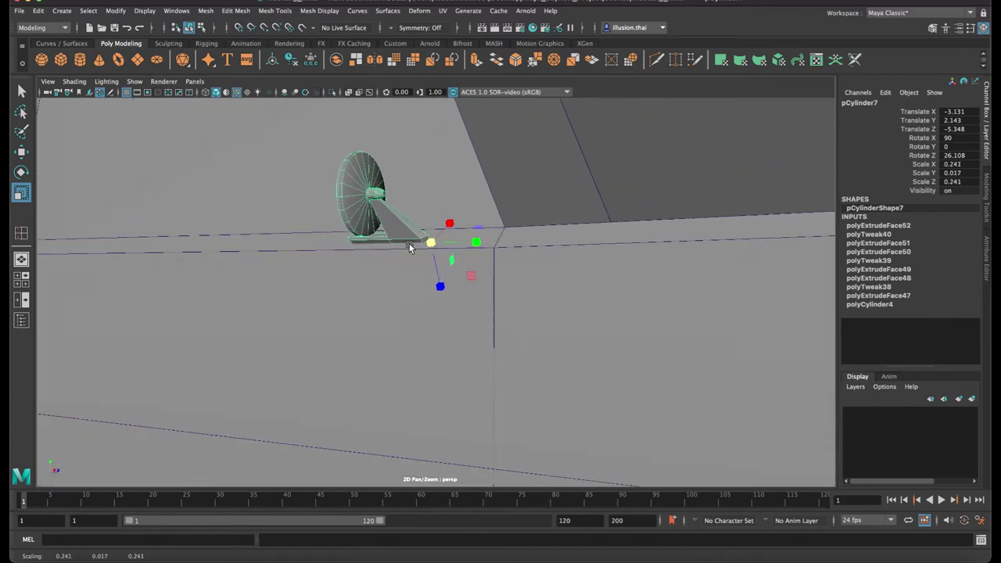
Slide the shrunken mirror along the body side to Translate Z -5.037
key(w)
drag(479, 245, 529, 256)
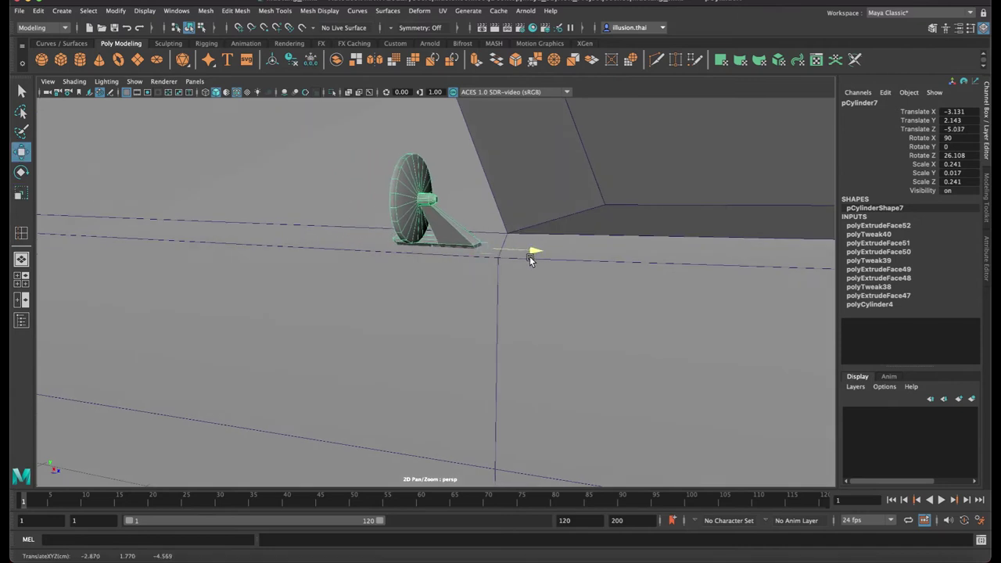
click(630, 187)
mouse_move(629, 188)
alt+mouse_down()
mouse_move(244, 258)
mouse_move(433, 295)
mouse_move(363, 293)
mouse_move(372, 267)
mouse_move(431, 286)
alt+mouse_up()
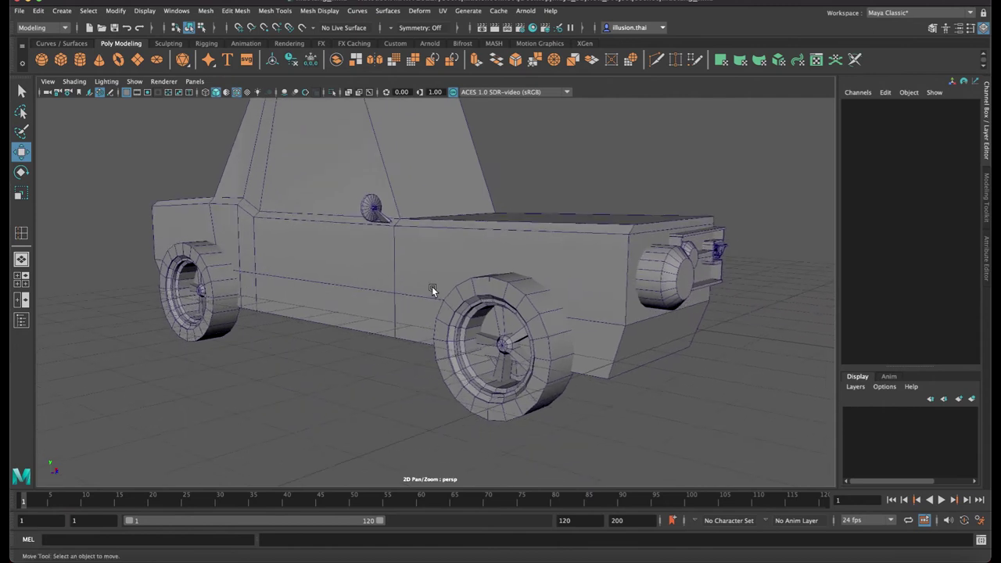
Orbit and zoom to face the car's front, then bring up the Mesh Tools menu
alt+middle_drag(389, 306, 363, 268)
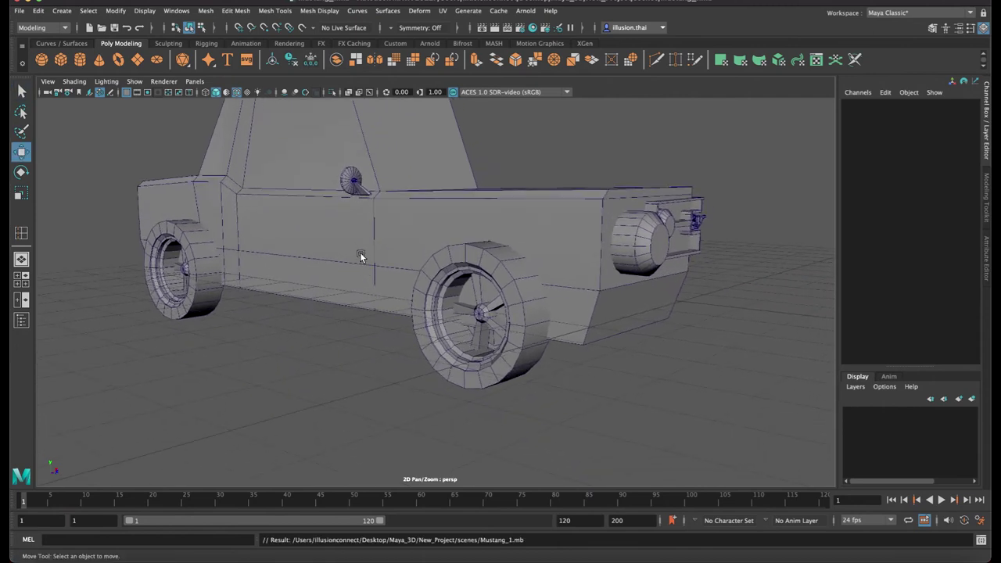
alt+drag(364, 252, 368, 292)
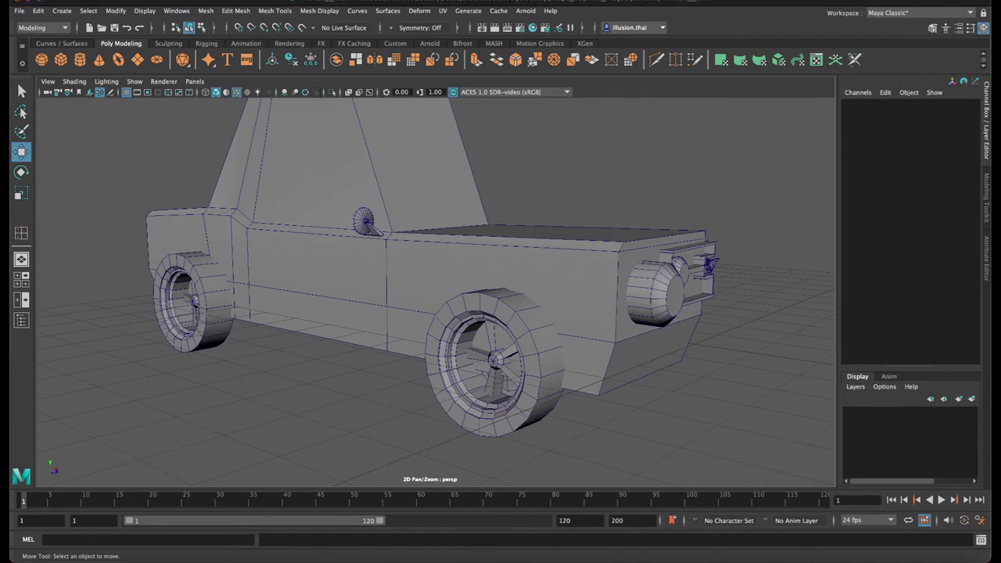
scroll(361, 362, up, 1)
scroll(303, 387, up, 3)
scroll(331, 389, up, 3)
scroll(383, 371, up, 3)
mouse_move(400, 299)
alt+mouse_down()
mouse_move(386, 294)
mouse_move(419, 282)
alt+mouse_up()
click(243, 10)
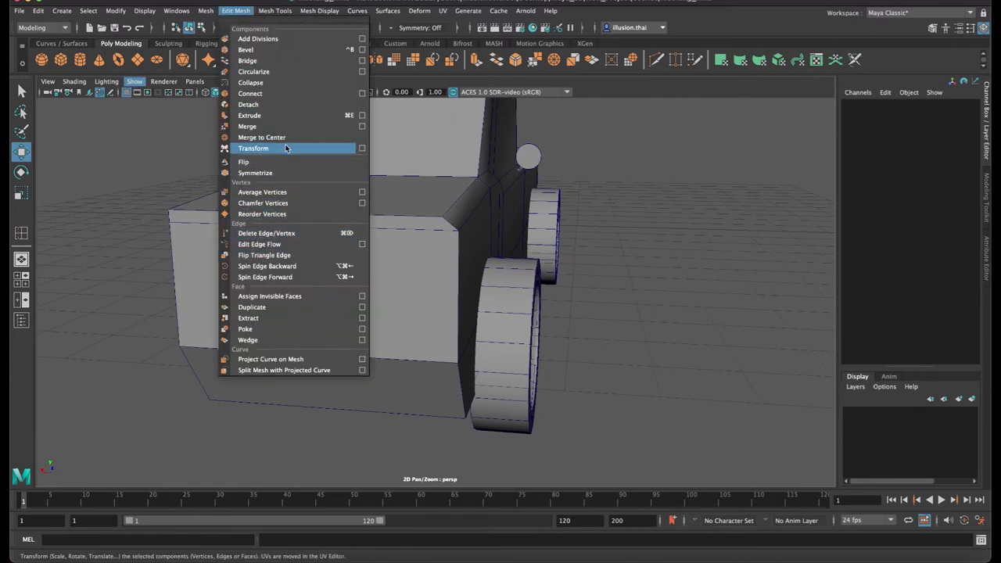
mouse_move(274, 10)
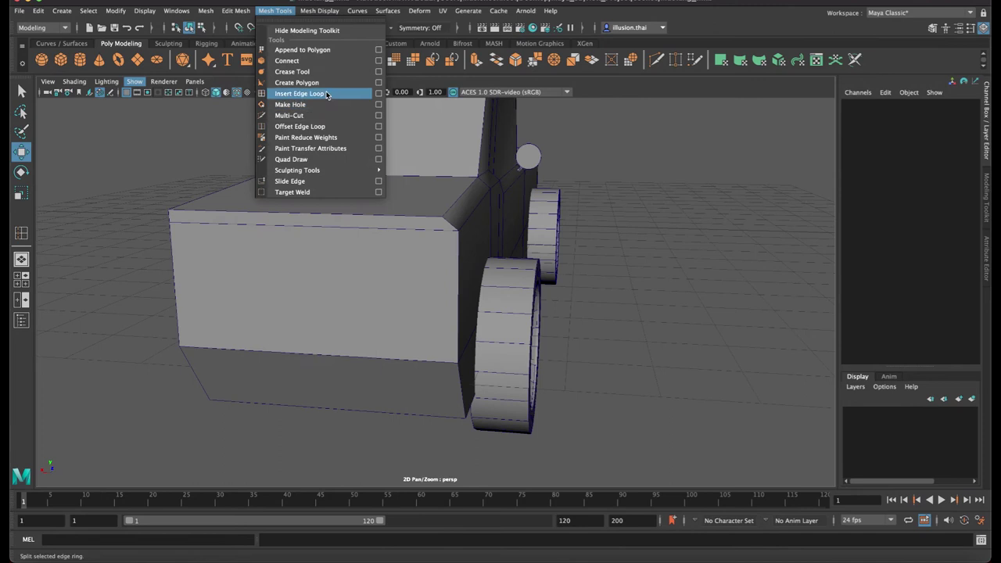
Insert two edge loops, polySplitRing14 and polySplitRing15, across the hood near the windshield
click(317, 93)
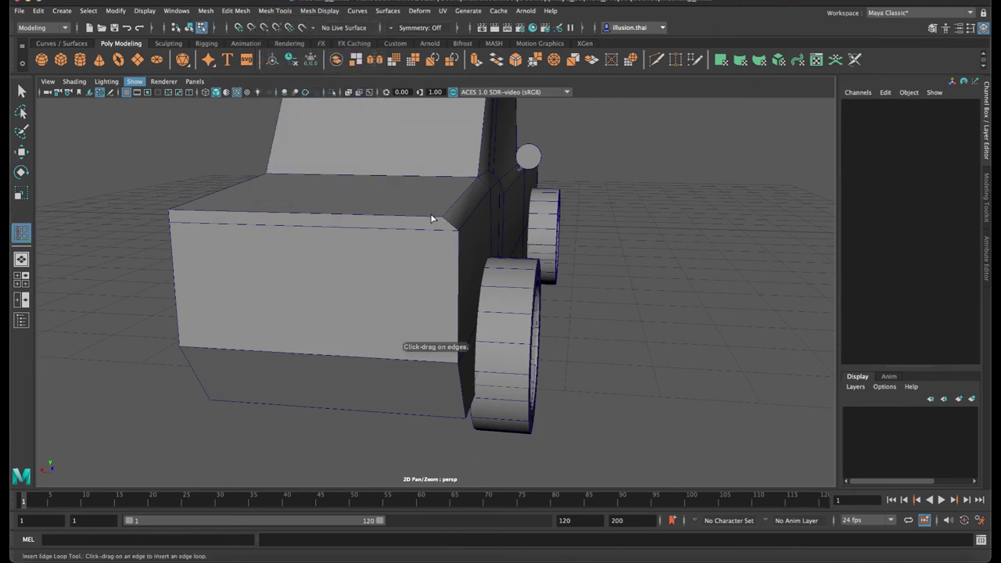
click(430, 218)
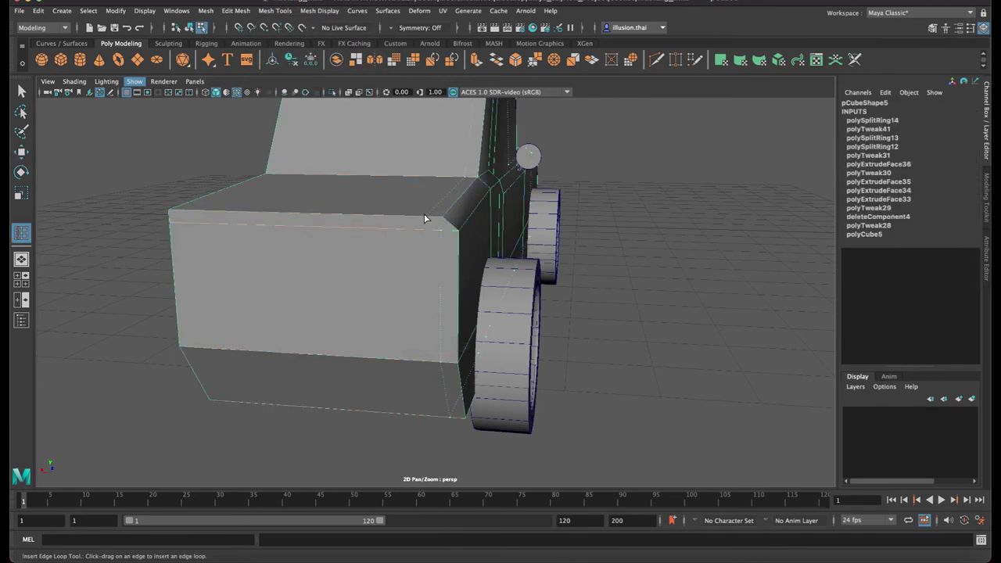
drag(422, 219, 417, 220)
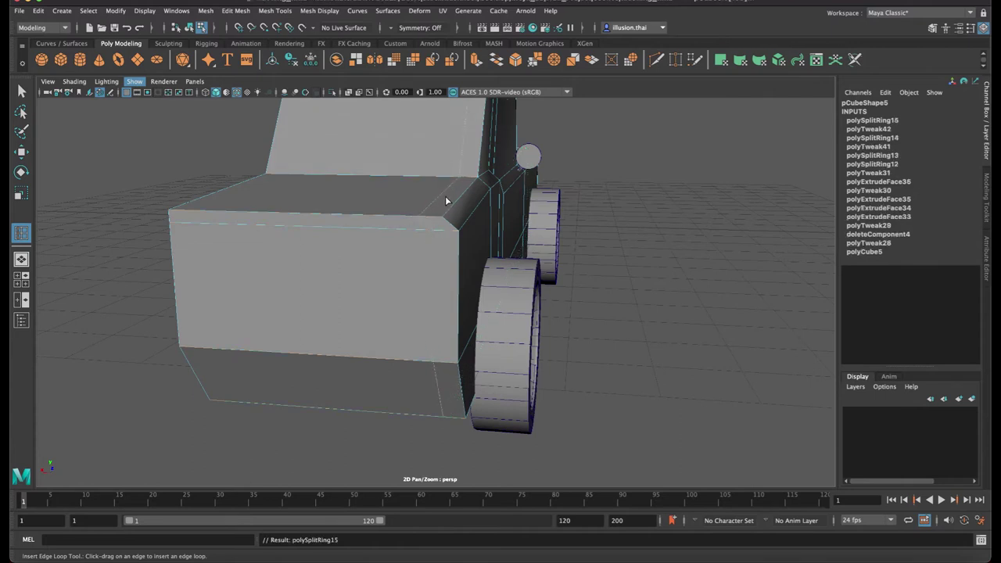
right_drag(445, 197, 562, 209)
key(q)
Extrude the narrow strip of hood faces between the new loops
click(477, 198)
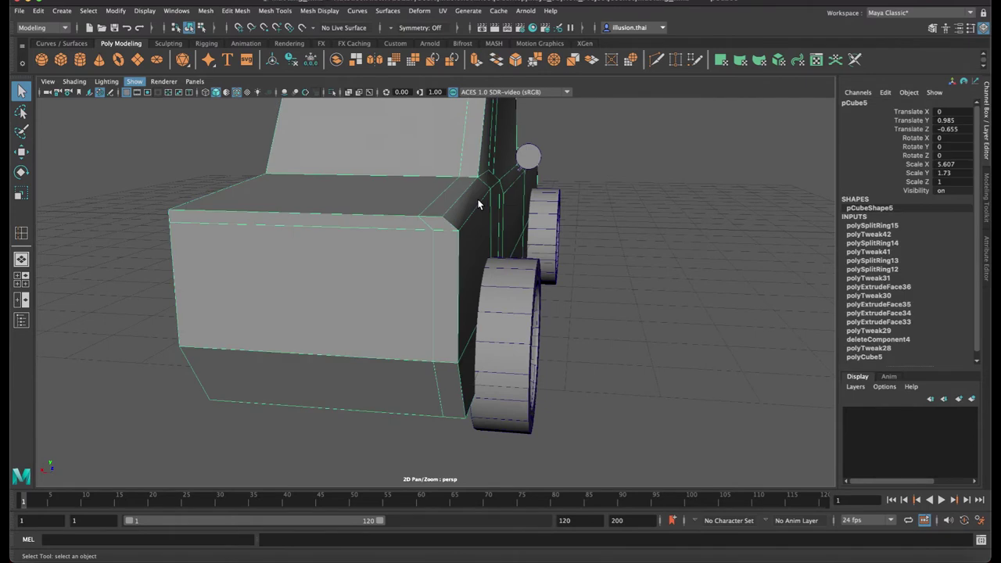
right_drag(469, 205, 460, 230)
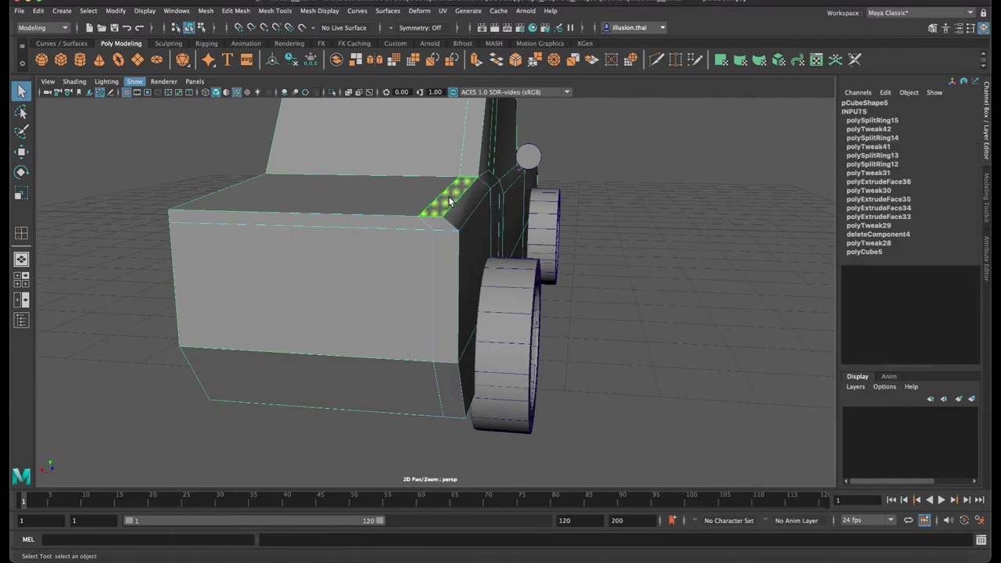
key(ctrl+e)
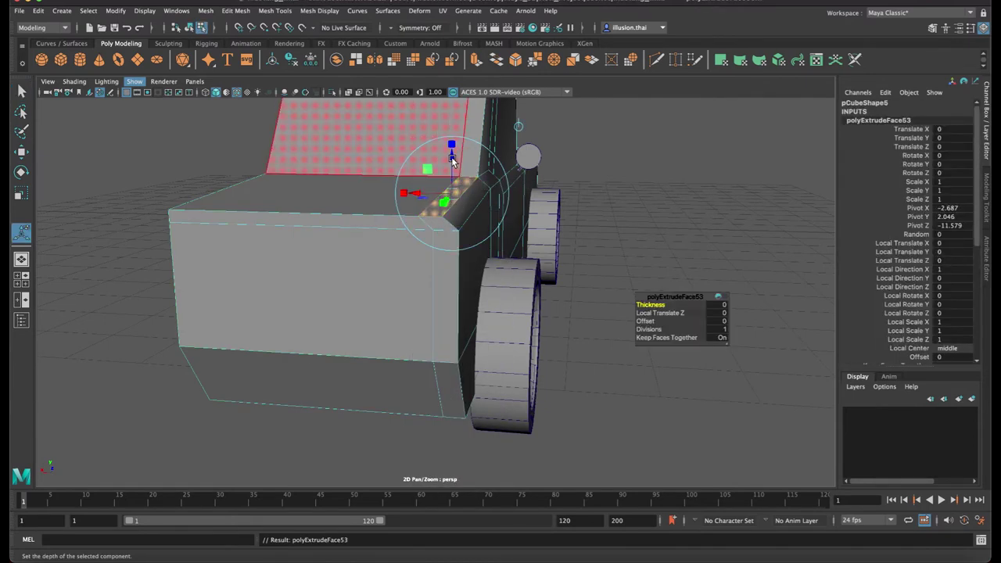
Extrude the hood-edge face strip, raise it upward and flatten it in Y
alt+drag(453, 161, 587, 206)
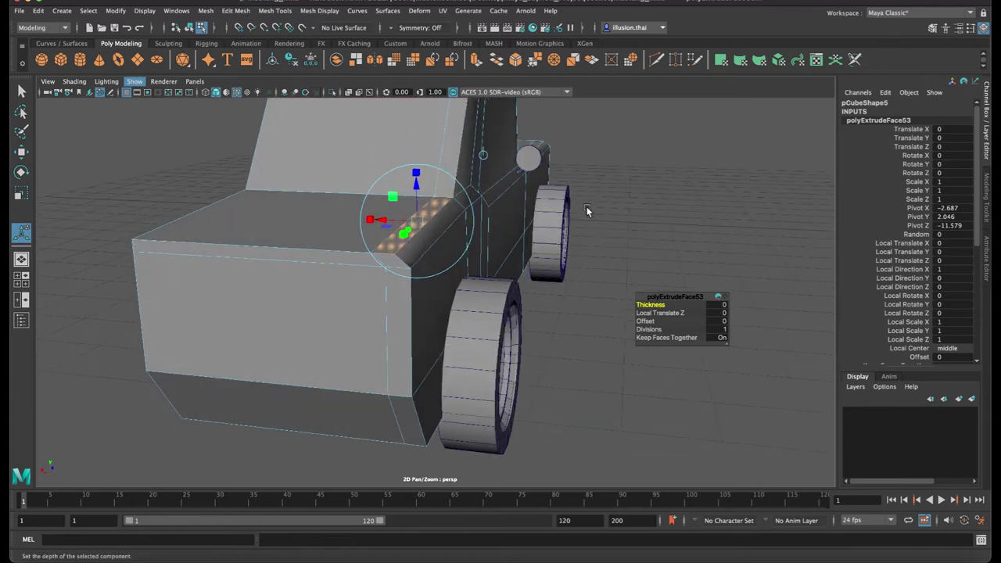
click(594, 227)
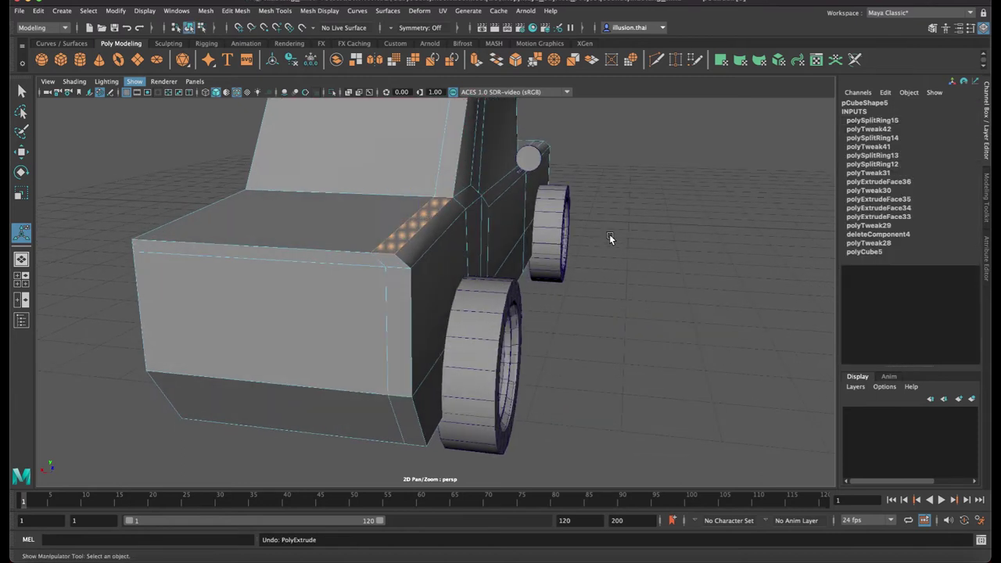
click(463, 205)
shift+click(449, 220)
key(ctrl+e)
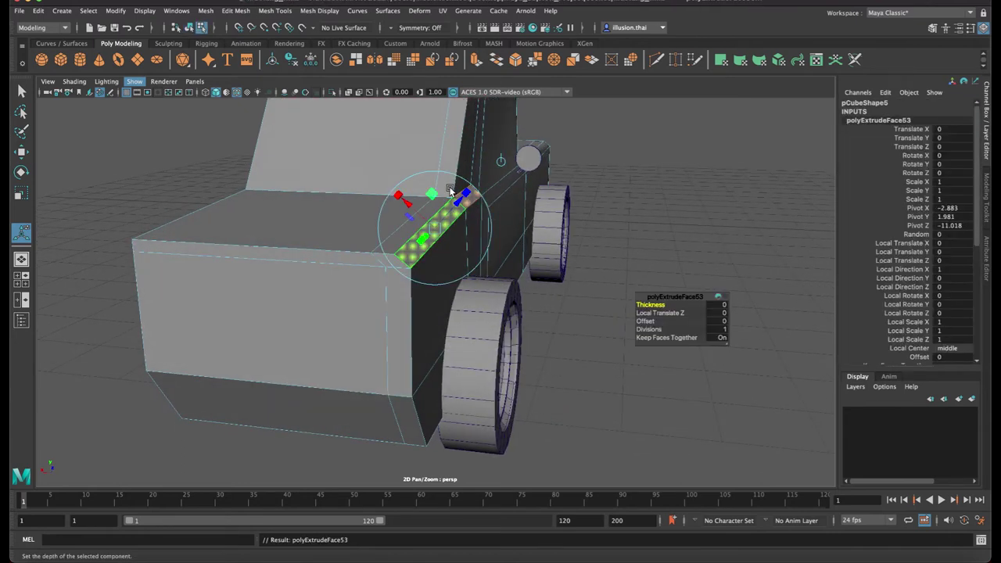
key(w)
drag(447, 172, 444, 159)
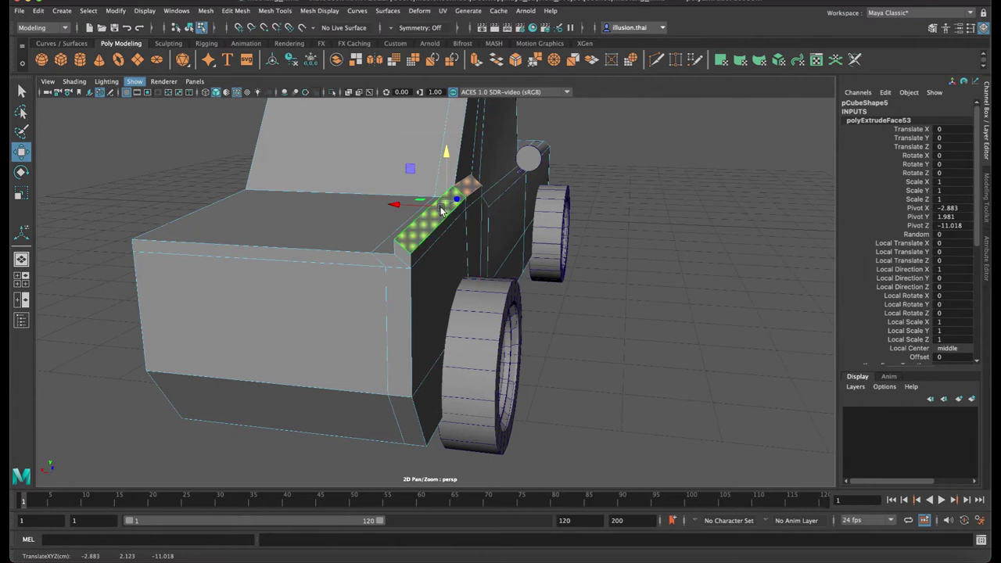
key(r)
mouse_move(446, 156)
mouse_down()
mouse_move(445, 194)
mouse_move(511, 217)
mouse_move(326, 191)
mouse_up()
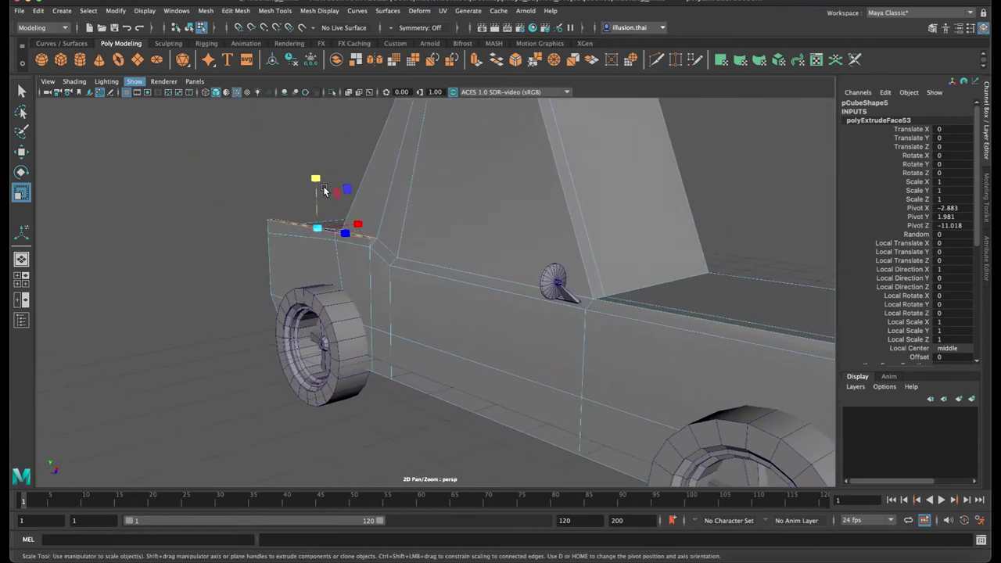
Slide the strip's end vertex down along the front fender edge
key(w)
alt+right_drag(326, 191, 569, 252)
mouse_move(570, 252)
alt+mouse_down()
mouse_move(408, 266)
mouse_move(503, 279)
alt+mouse_up()
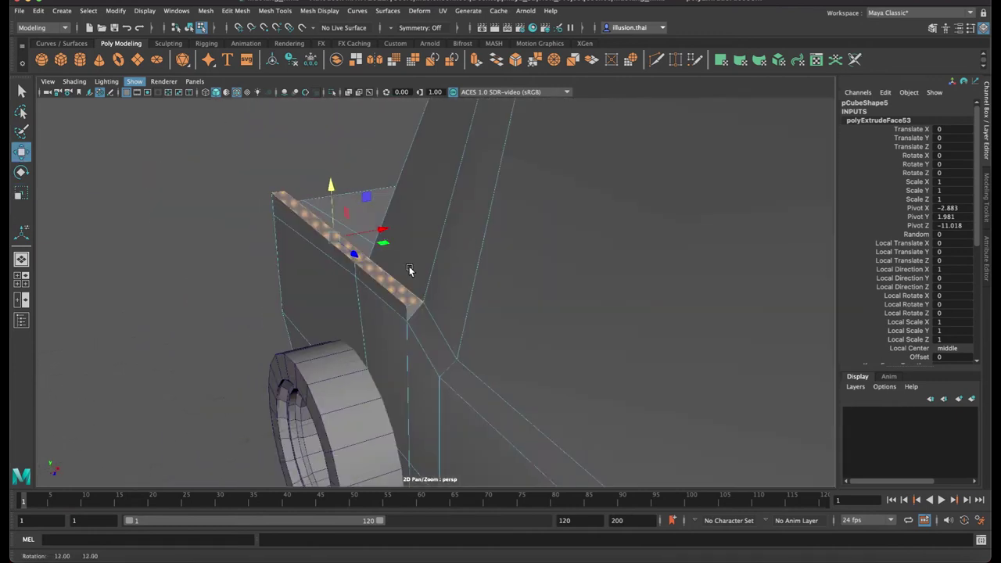
right_drag(376, 290, 395, 311)
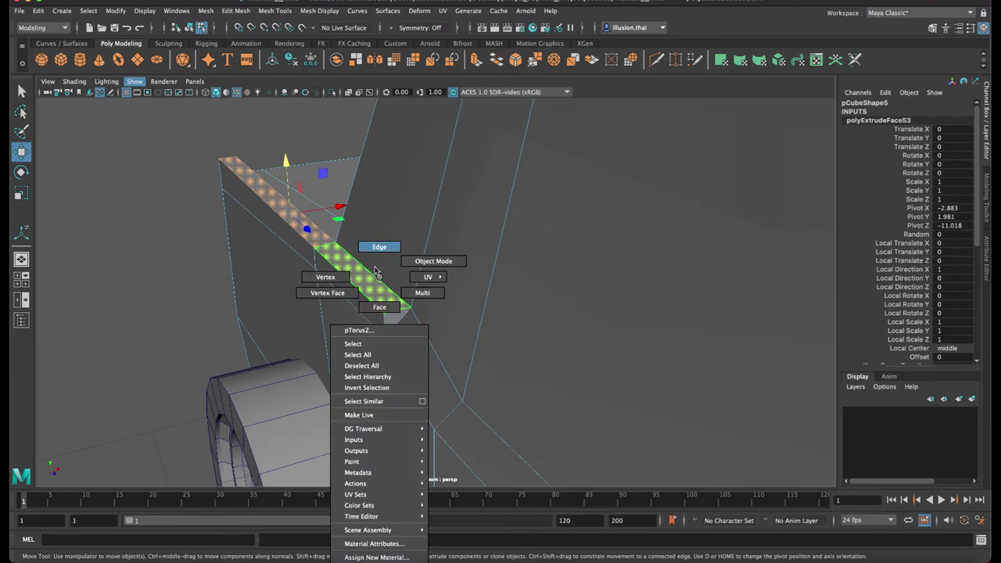
click(395, 310)
mouse_move(405, 316)
ctrl+shift+mouse_down()
mouse_move(321, 217)
mouse_move(375, 263)
ctrl+shift+mouse_up()
mouse_move(495, 264)
alt+mouse_down()
mouse_move(539, 234)
mouse_move(535, 220)
alt+mouse_up()
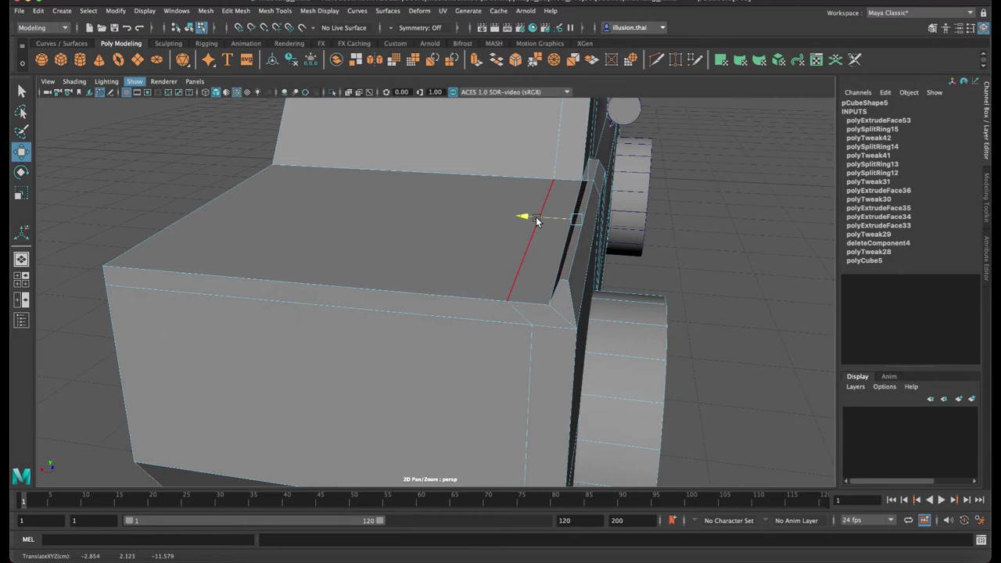
Pull the hood corner vertex sideways, then return to object selection
right_click(590, 159)
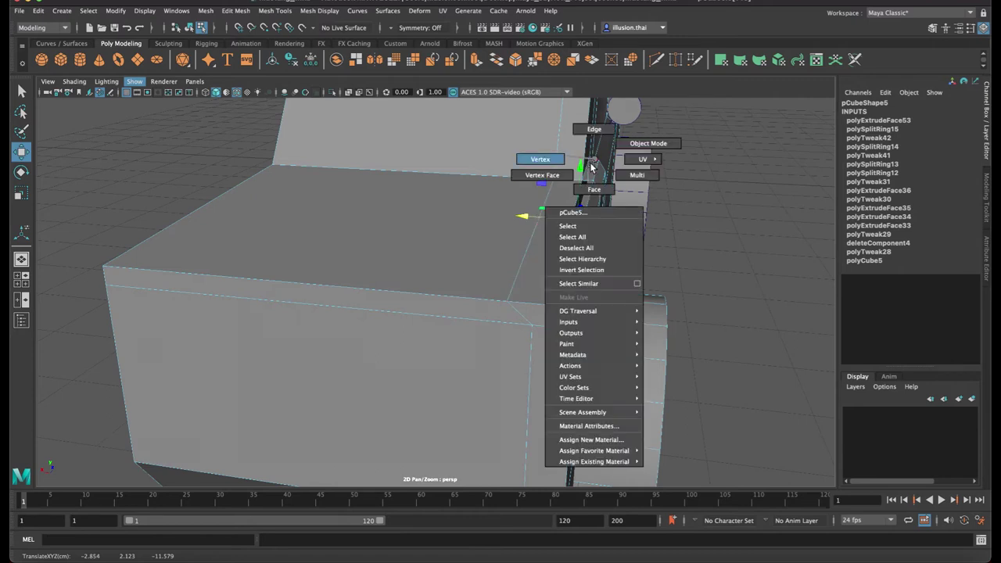
click(592, 166)
drag(553, 161, 550, 158)
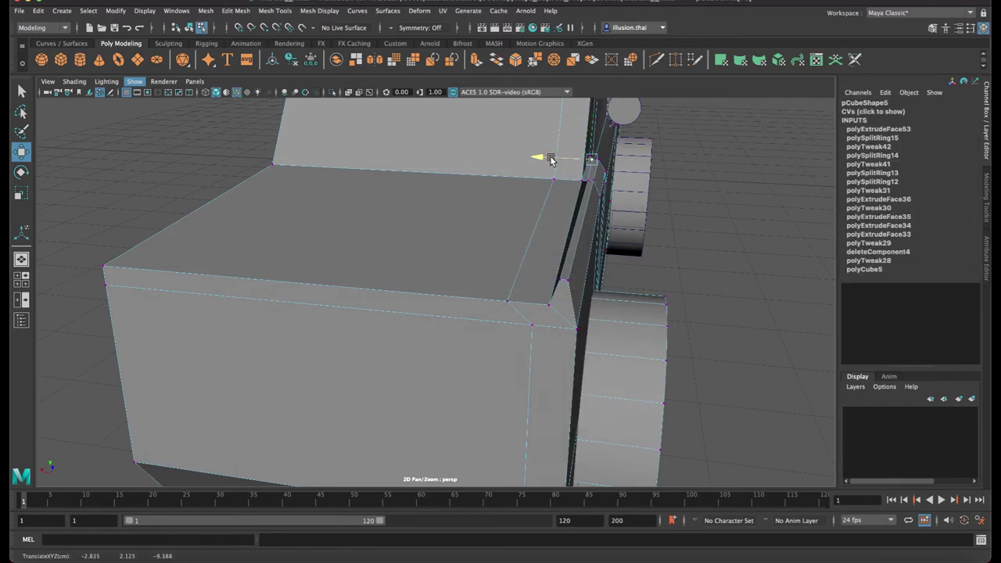
alt+drag(641, 218, 662, 208)
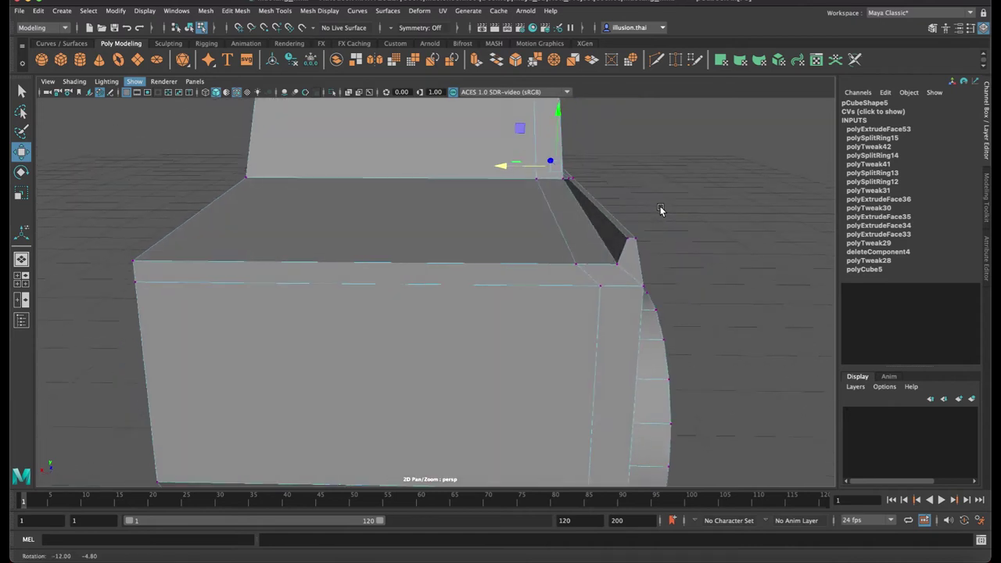
right_click(505, 218)
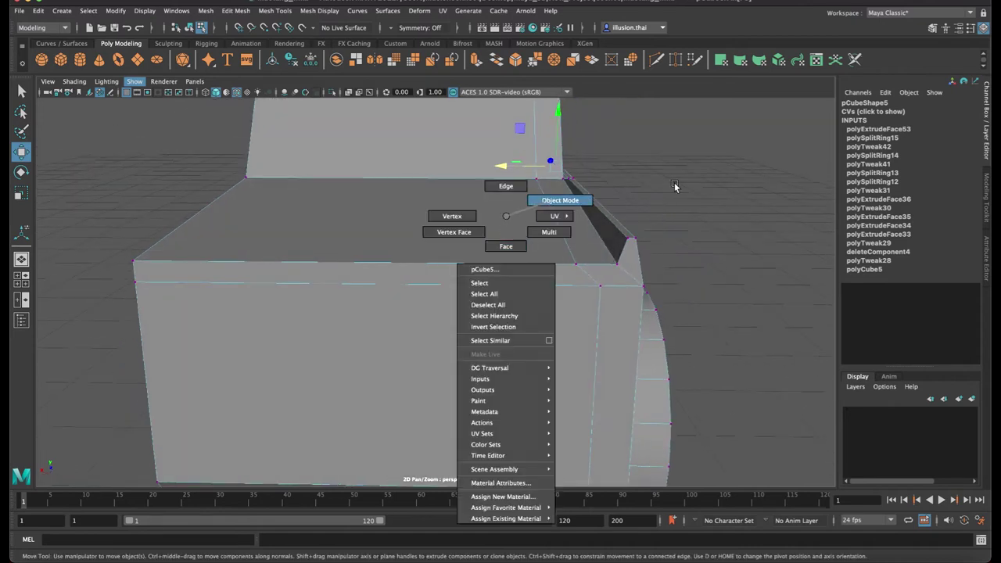
click(560, 201)
Insert a centre edge loop, polySplitRing16, down the hood and raise the left cabin-front faces
click(225, 12)
mouse_move(274, 11)
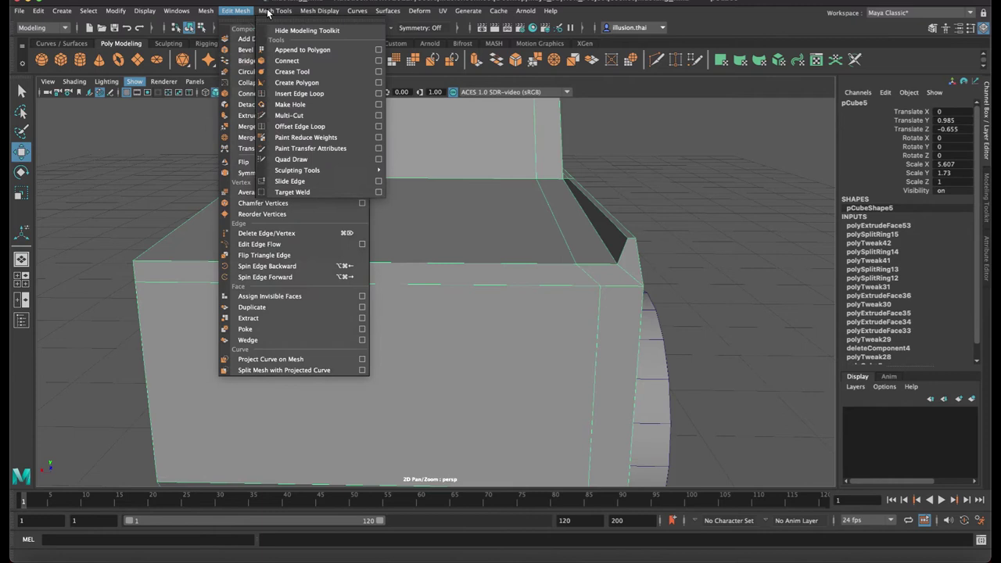
click(303, 93)
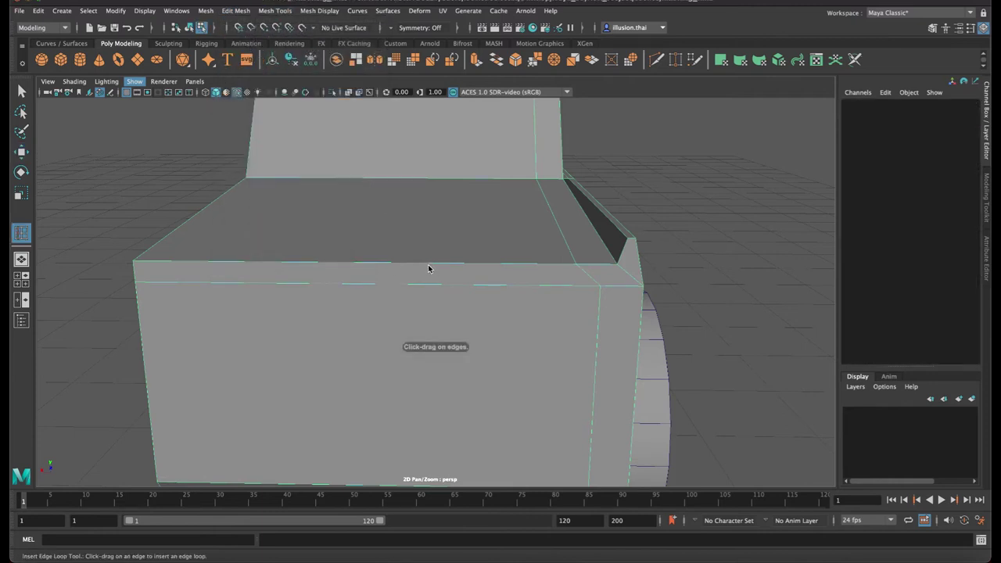
drag(454, 262, 368, 260)
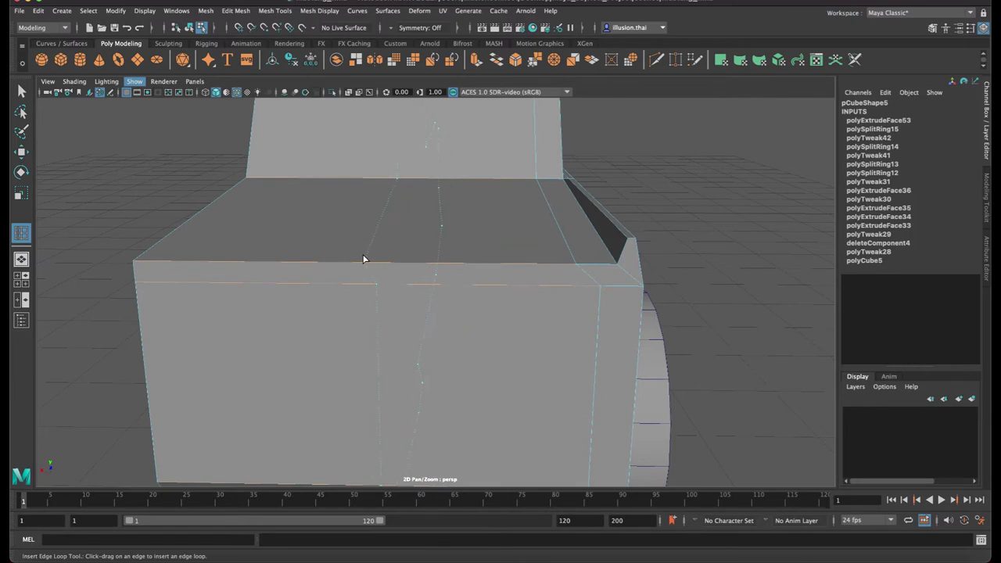
key(q)
right_drag(334, 218, 335, 244)
click(321, 223)
key(w)
drag(290, 161, 289, 147)
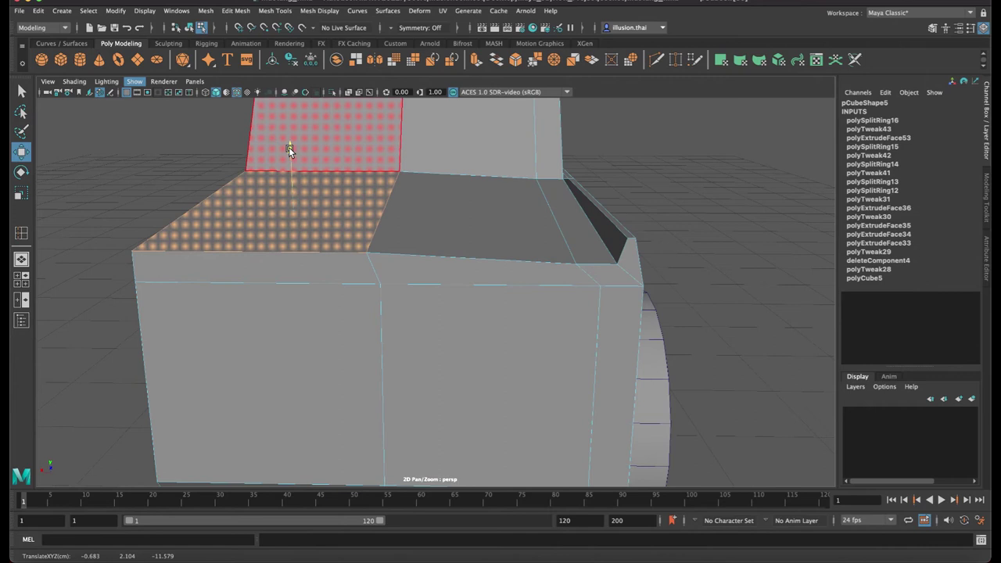
Extrude the narrow hood face into a thin trim strip raised by 0.085
mouse_move(289, 147)
alt+mouse_down()
mouse_move(378, 156)
mouse_move(364, 162)
alt+mouse_up()
right_drag(509, 243, 505, 209)
click(484, 229)
key(F11)
click(486, 224)
key(ctrl+e)
drag(539, 166, 539, 153)
alt+drag(516, 195, 406, 235)
Move a trim strip edge and select the strip's edges along the hood
key(q)
right_drag(356, 270, 356, 248)
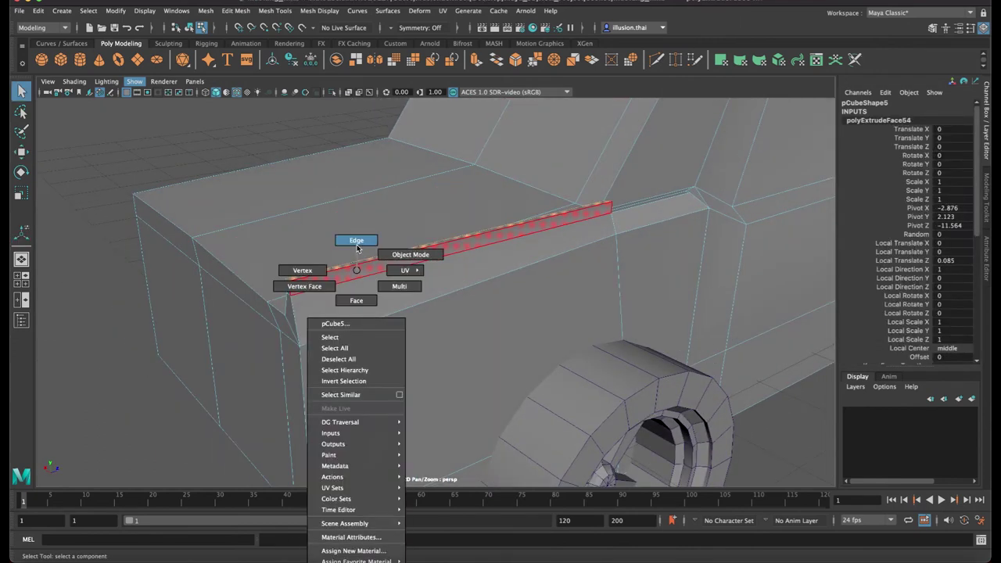
click(287, 283)
key(w)
mouse_move(300, 277)
mouse_down()
mouse_move(420, 279)
mouse_move(399, 288)
mouse_up()
click(421, 305)
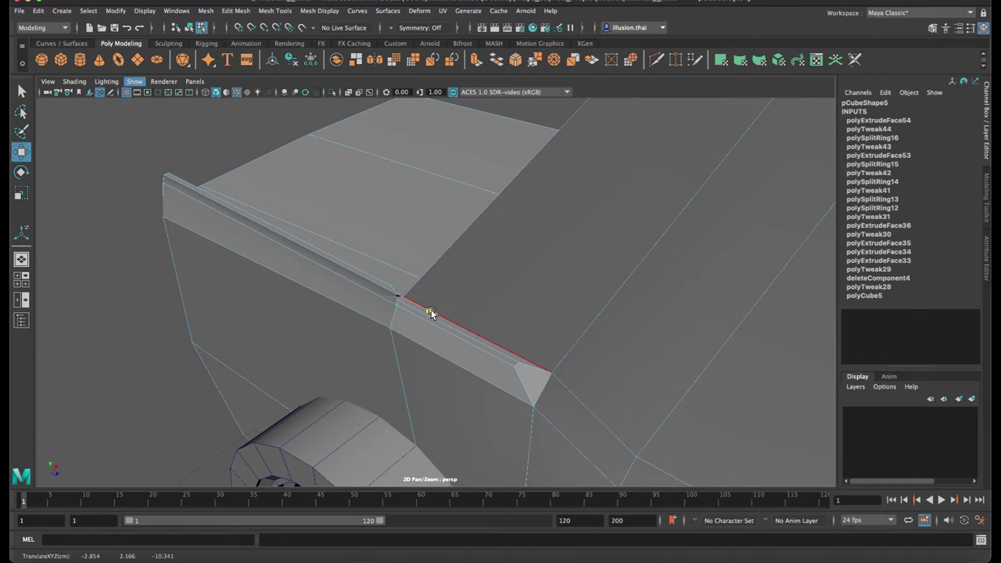
click(412, 307)
mouse_move(417, 313)
alt+mouse_down()
mouse_move(469, 326)
mouse_move(368, 292)
alt+mouse_up()
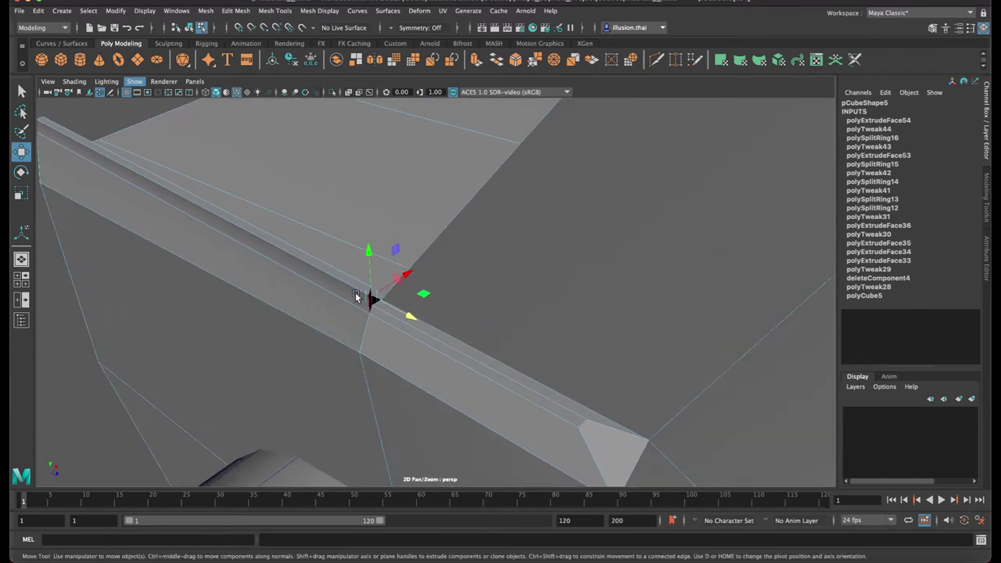
click(371, 297)
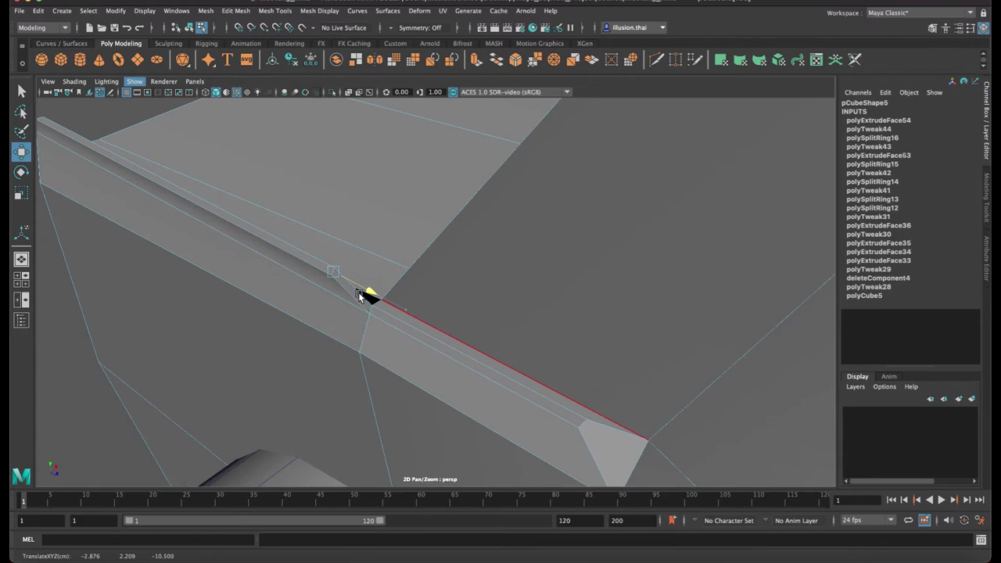
Zoom out to a low side angle of the truck and switch to wireframe display
scroll(371, 297, down, 3)
scroll(364, 294, down, 3)
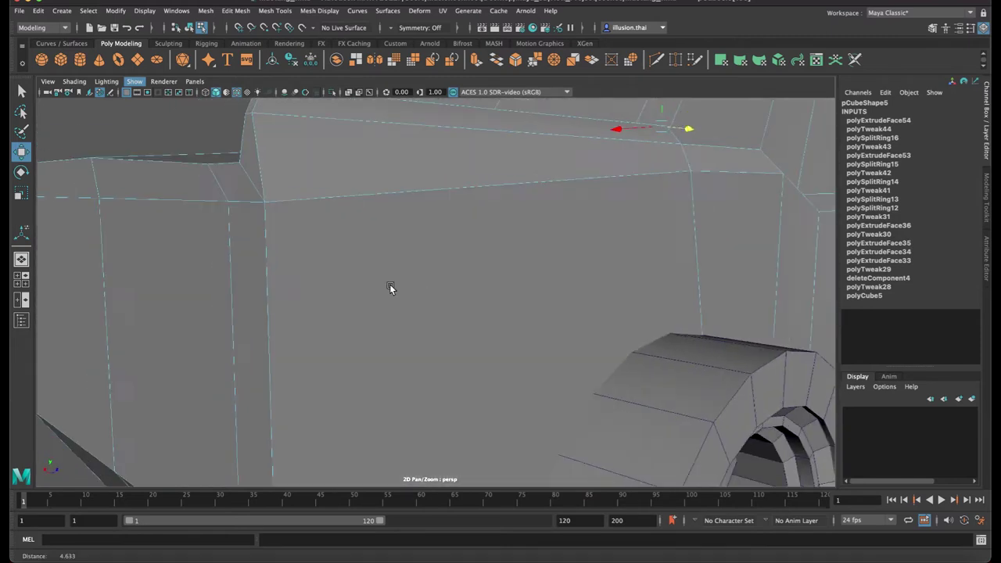
scroll(391, 286, down, 3)
scroll(333, 279, down, 2)
mouse_move(319, 280)
alt+mouse_down()
mouse_move(353, 248)
mouse_move(351, 217)
mouse_move(390, 226)
mouse_move(361, 210)
mouse_move(352, 190)
alt+mouse_up()
scroll(351, 190, down, 3)
scroll(341, 191, down, 2)
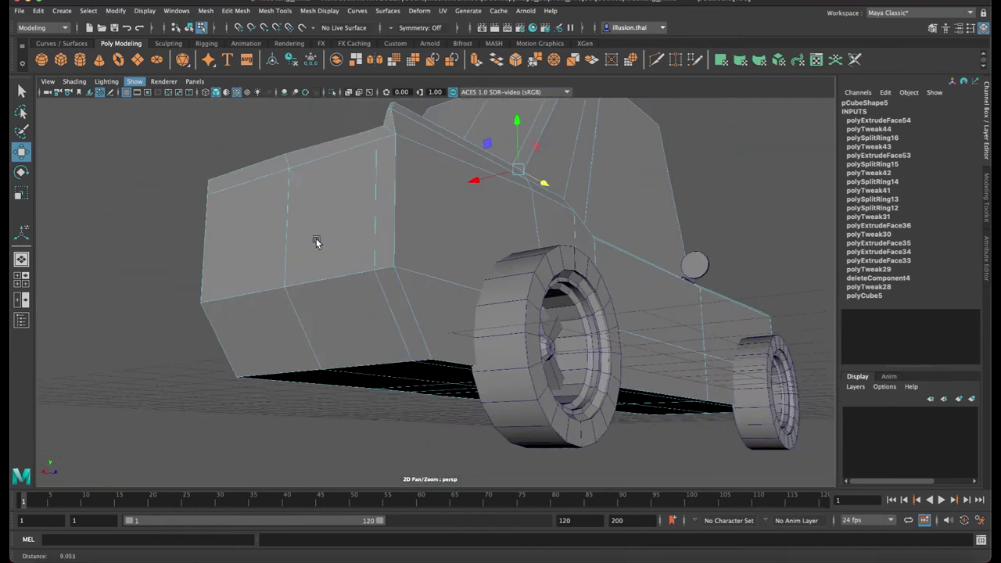
scroll(421, 281, up, 4)
scroll(456, 278, up, 3)
scroll(456, 278, down, 3)
right_click(527, 296)
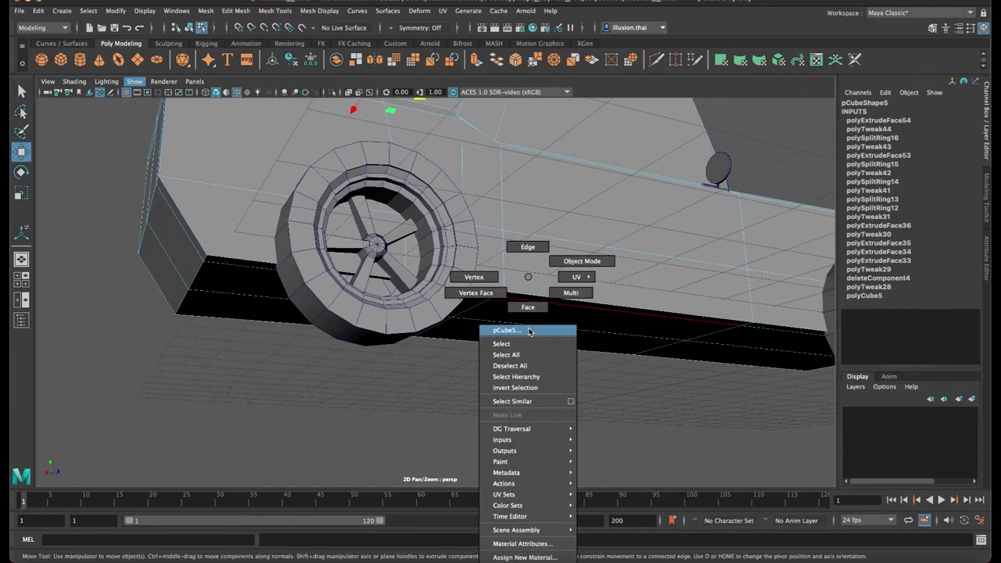
alt+drag(527, 295, 506, 330)
scroll(506, 330, down, 3)
key(4)
scroll(351, 319, down, 2)
scroll(268, 315, up, 1)
scroll(268, 315, down, 2)
Box-select face strips across the truck's side and bottom, then return to shaded view
scroll(288, 309, down, 2)
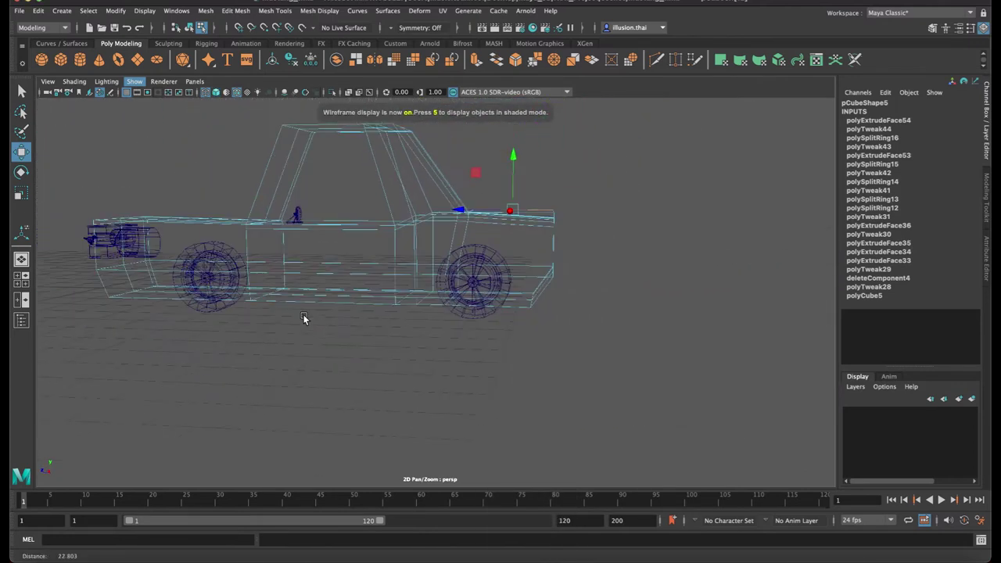
scroll(303, 314, down, 2)
alt+drag(360, 308, 325, 319)
drag(226, 325, 669, 286)
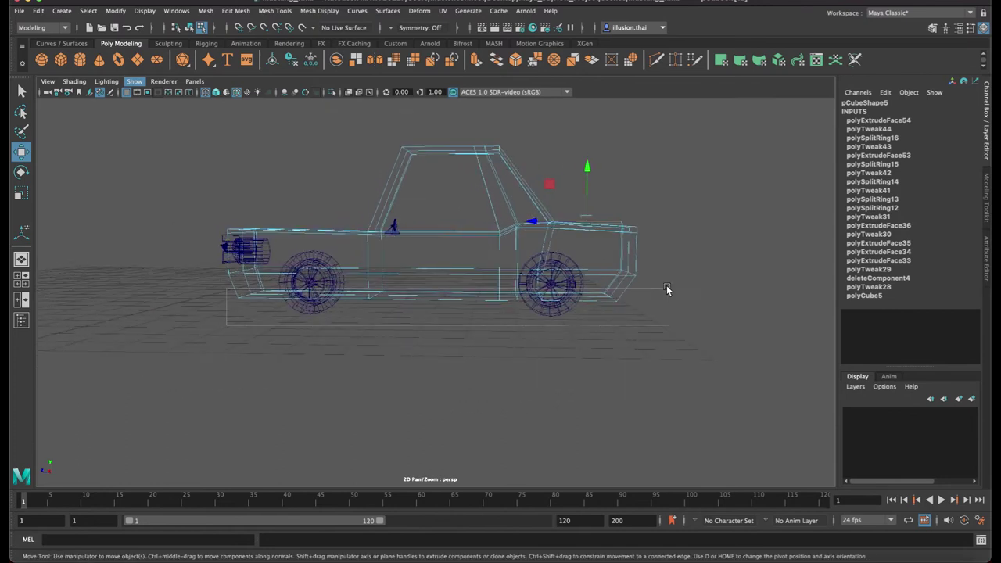
ctrl+drag(691, 175, 136, 277)
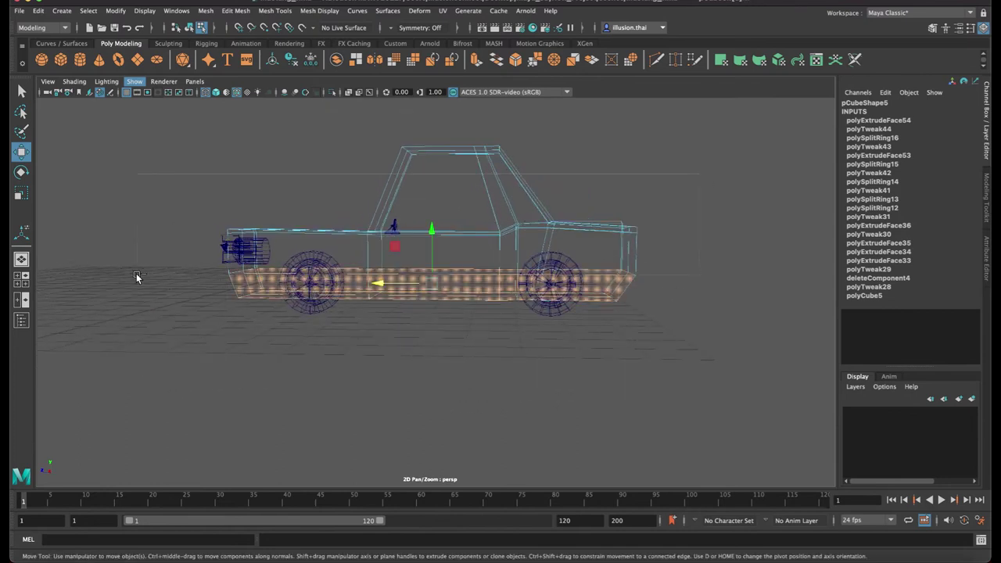
click(137, 280)
key(5)
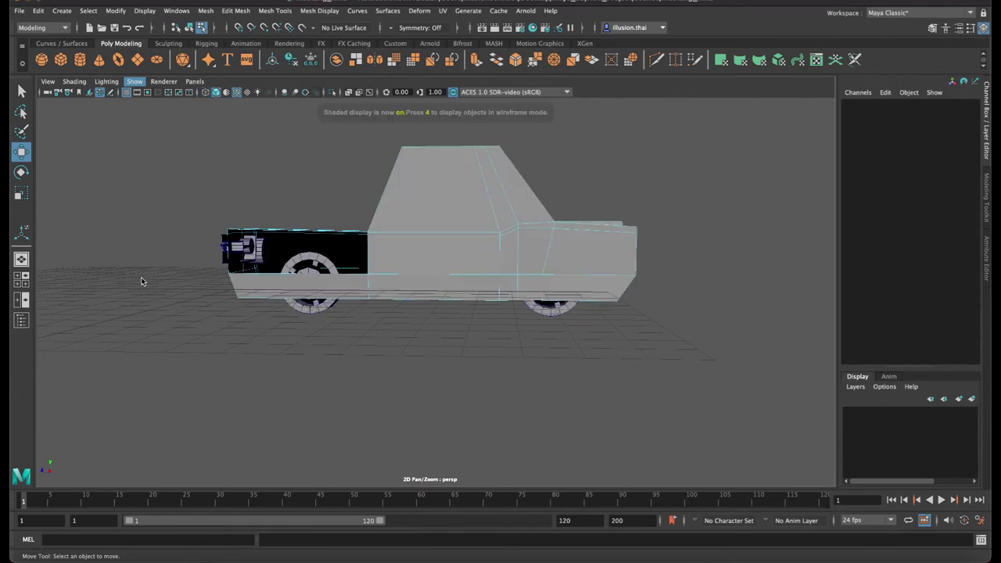
Select the cabin side, door, rear bed and lower middle strip faces for removal
click(450, 205)
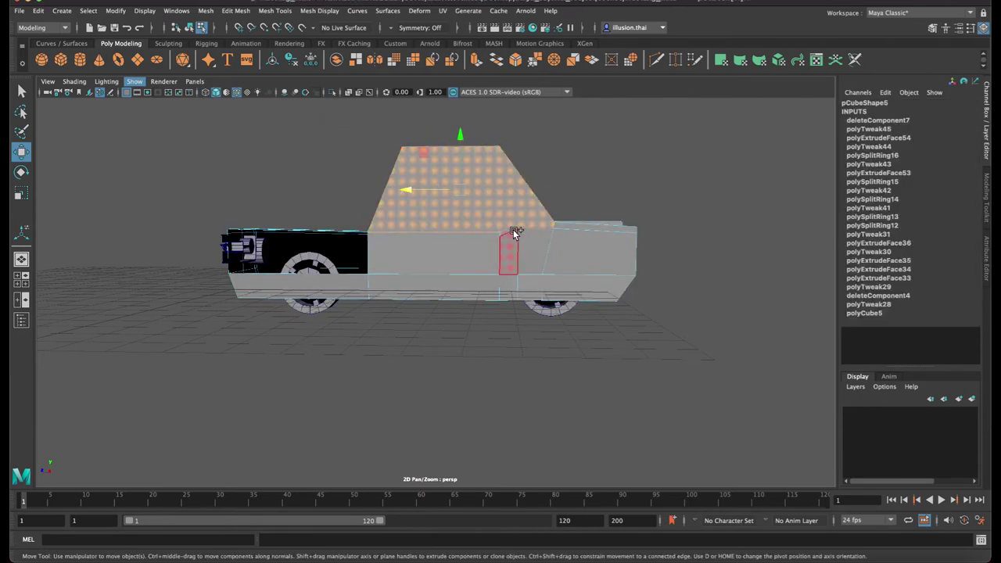
shift+click(485, 257)
shift+click(564, 253)
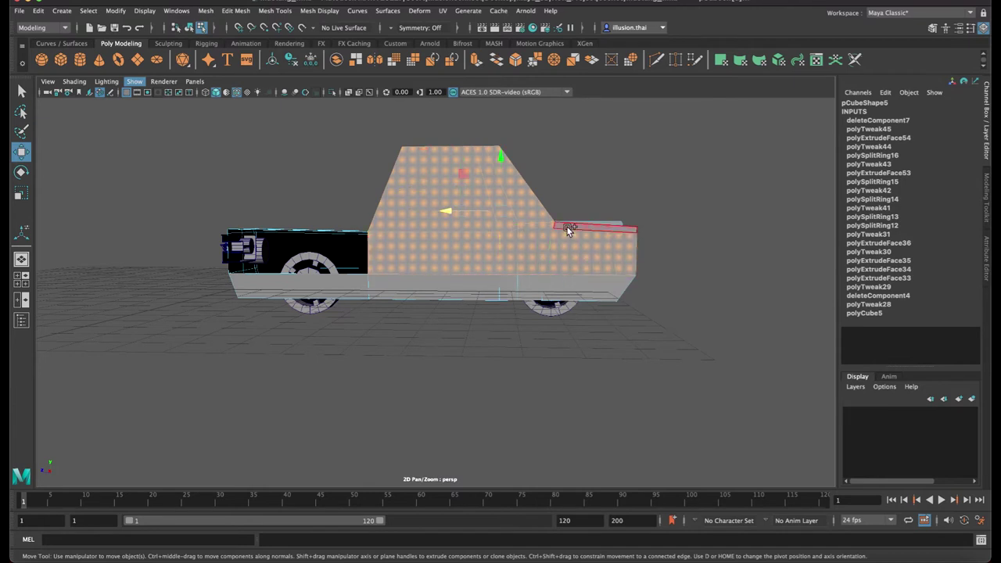
shift+click(447, 287)
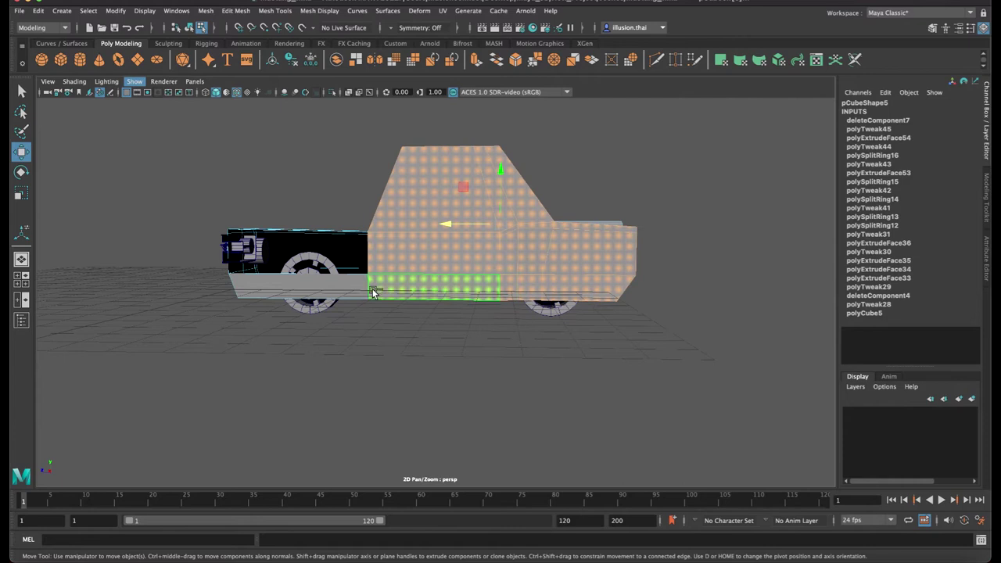
key(4)
alt+drag(469, 285, 429, 293)
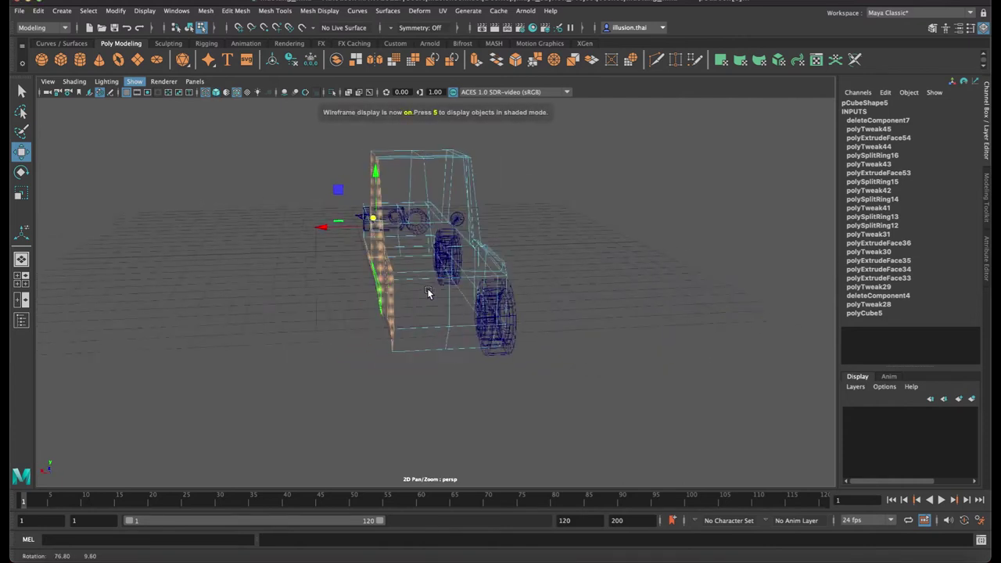
click(429, 293)
key(5)
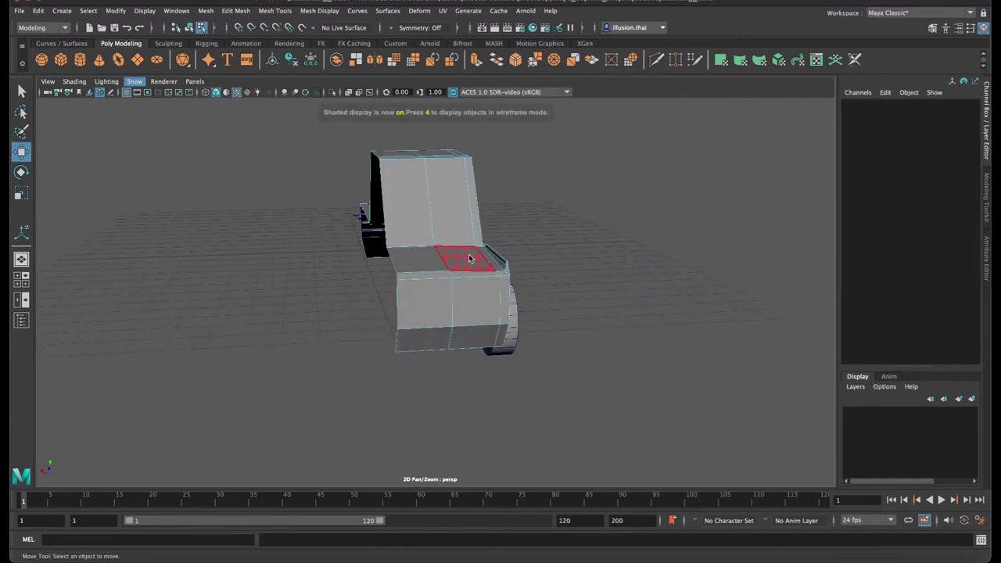
Return to object mode and orbit out to a three-quarter view of the truck
right_drag(447, 254, 471, 250)
right_drag(545, 239, 545, 239)
alt+drag(508, 258, 548, 297)
mouse_move(547, 297)
alt+right_down()
mouse_move(584, 318)
mouse_move(442, 296)
alt+right_up()
mouse_move(443, 295)
alt+mouse_down()
mouse_move(490, 285)
mouse_move(470, 287)
alt+mouse_up()
mouse_move(471, 287)
alt+right_down()
mouse_move(394, 244)
mouse_move(425, 233)
alt+right_up()
mouse_move(425, 233)
alt+mouse_down()
mouse_move(446, 238)
mouse_move(389, 218)
alt+mouse_up()
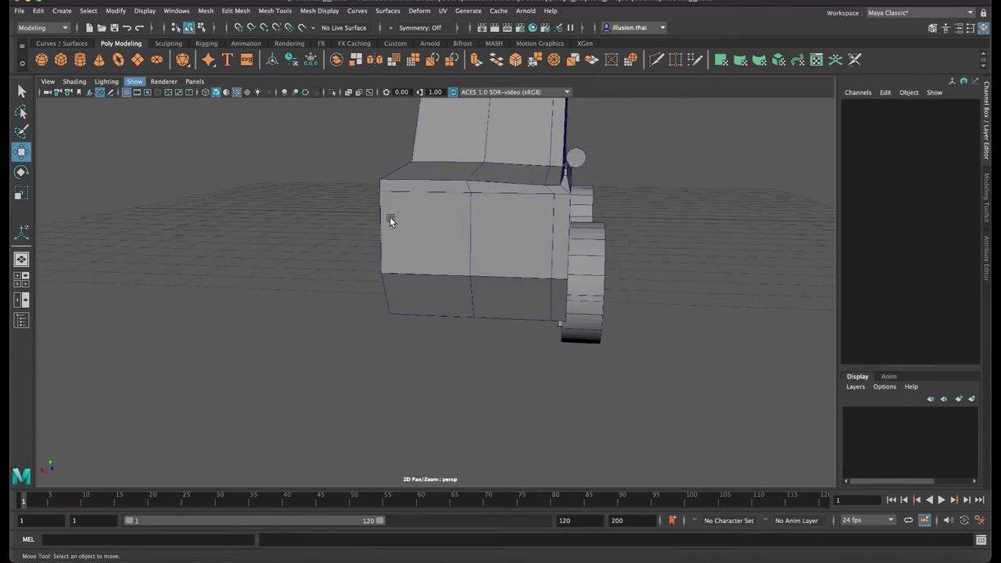
Create a polygon cylinder in front of the truck, tip it about -90° in X, and scale it to 0.234
click(79, 57)
alt+drag(331, 211, 344, 209)
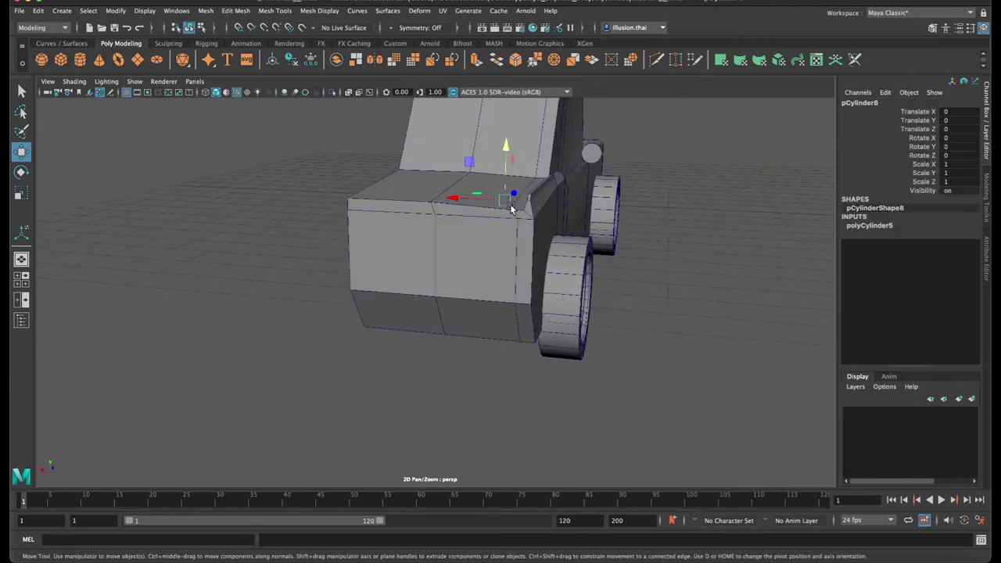
drag(508, 197, 345, 278)
key(e)
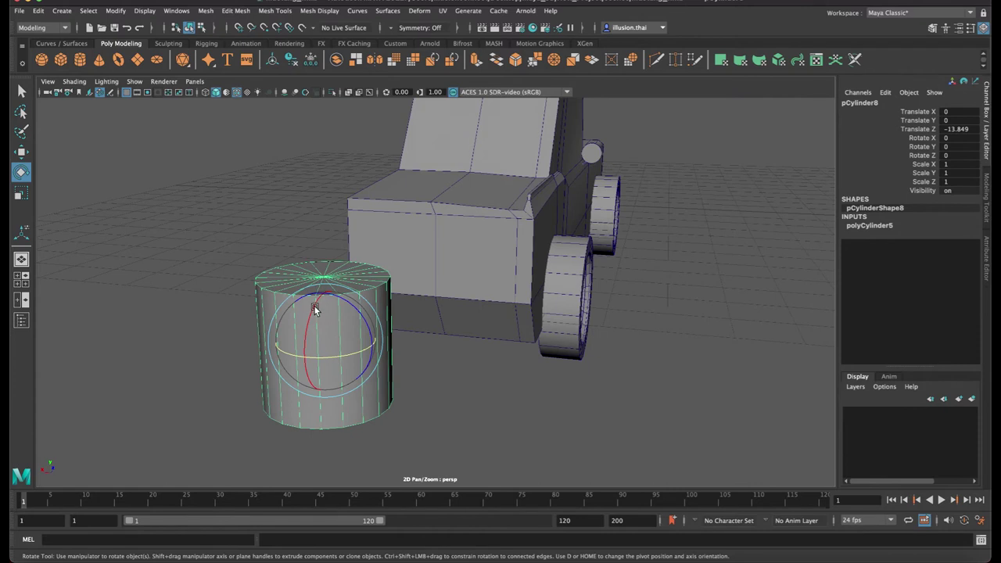
mouse_move(312, 313)
mouse_down()
mouse_move(301, 333)
mouse_move(306, 386)
mouse_up()
key(r)
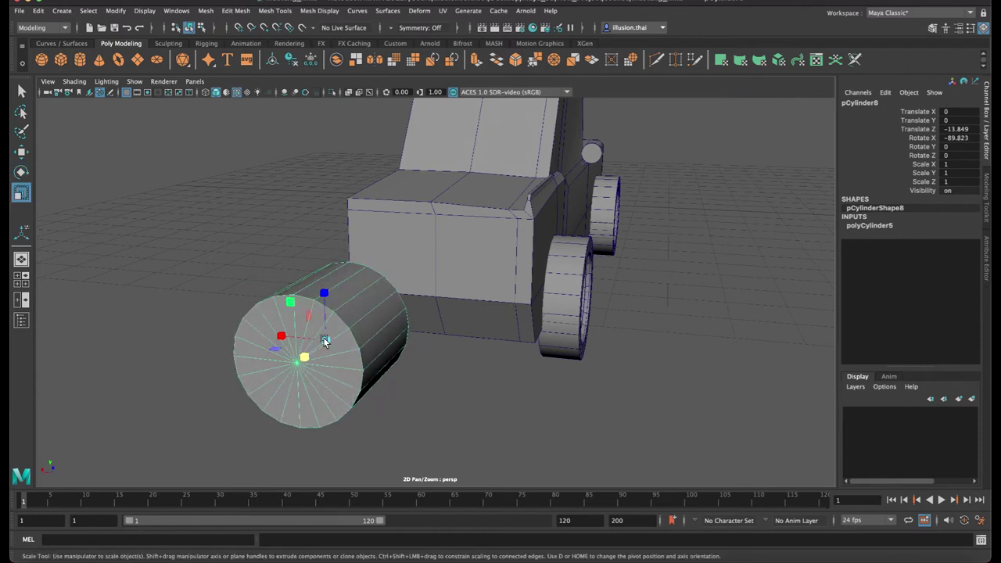
drag(325, 340, 241, 328)
Place the headlight at the hood's front corner, adjust its X tilt to -87.034, then select the truck body
key(w)
mouse_move(322, 292)
mouse_down()
mouse_move(344, 215)
mouse_move(370, 236)
mouse_up()
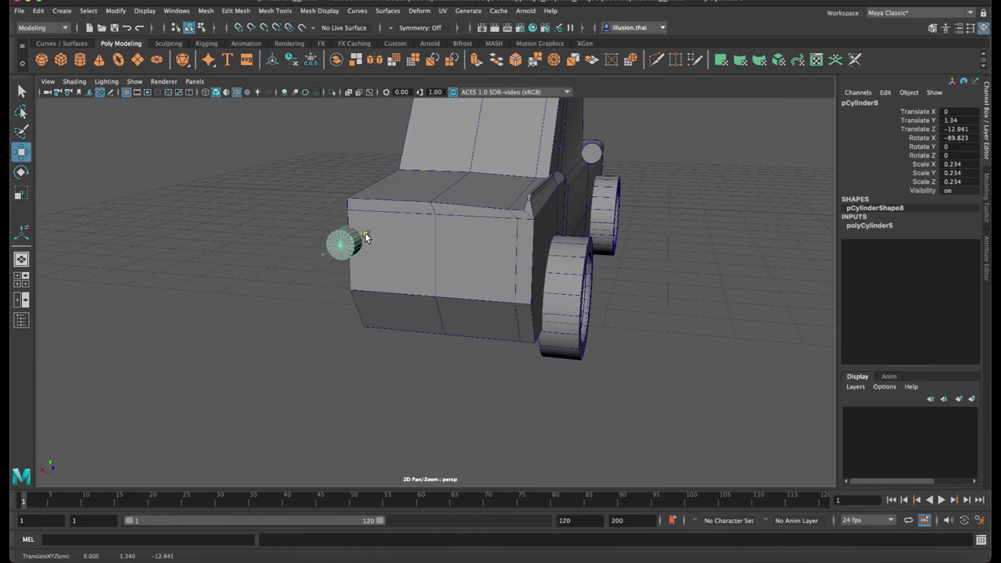
key(e)
mouse_move(331, 220)
mouse_down()
mouse_move(692, 269)
mouse_move(661, 257)
mouse_up()
click(668, 251)
mouse_move(606, 242)
alt+mouse_down()
mouse_move(582, 244)
mouse_move(590, 241)
alt+mouse_up()
mouse_move(496, 227)
alt+mouse_down()
mouse_move(391, 217)
mouse_move(425, 226)
alt+mouse_up()
click(475, 223)
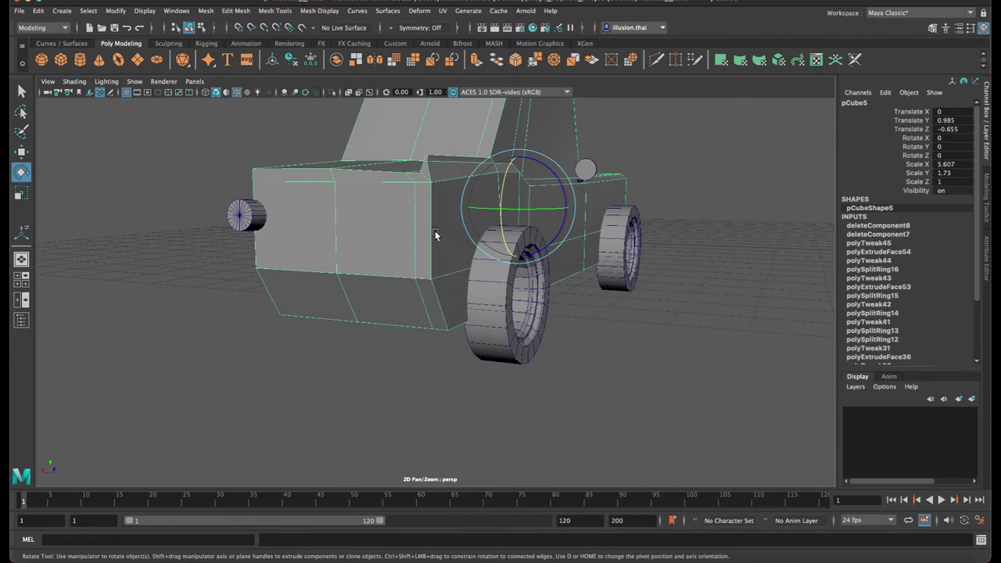
Lower the round cylinder on the car front slightly
click(260, 222)
key(w)
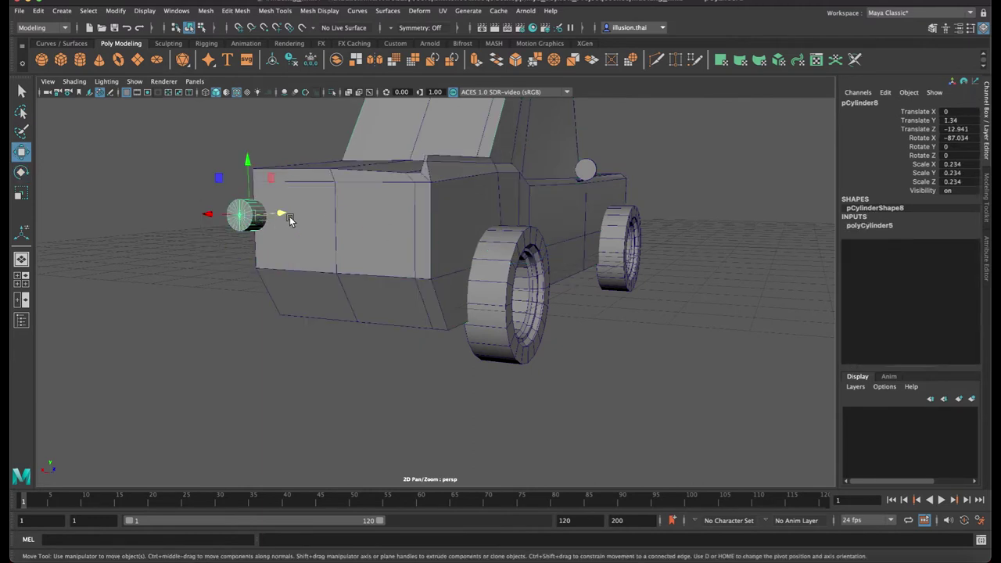
alt+drag(240, 234, 241, 219)
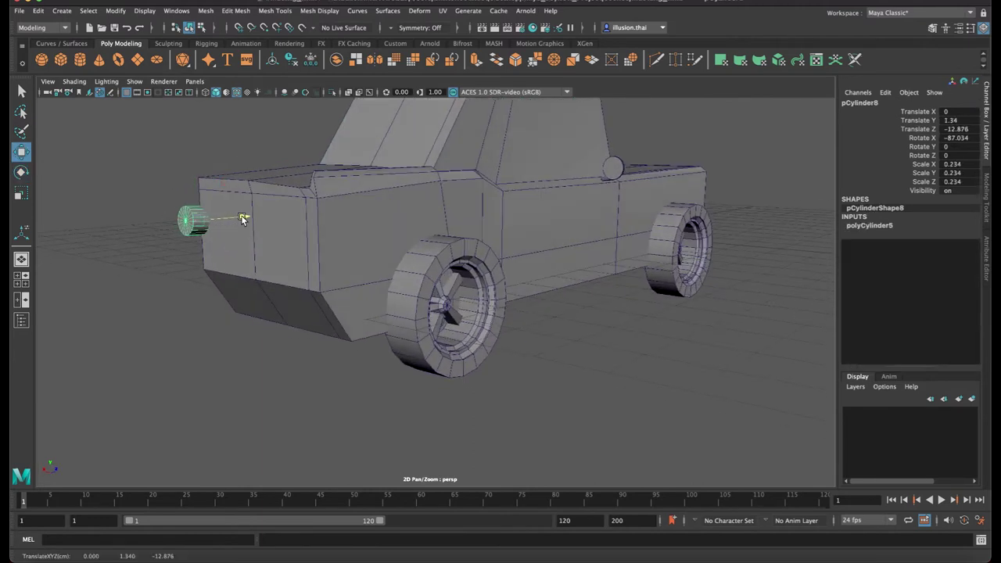
drag(196, 166, 195, 168)
Move the new cube pCube6 forward and up onto the car's front face
click(257, 339)
mouse_move(257, 339)
alt+mouse_down()
mouse_move(255, 326)
mouse_move(297, 330)
mouse_move(257, 335)
mouse_move(261, 320)
alt+mouse_up()
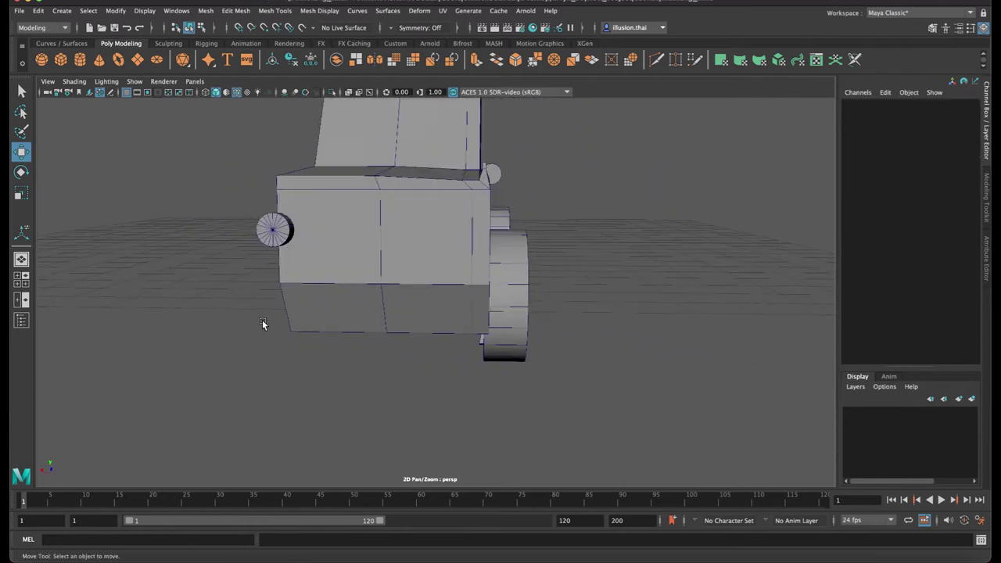
click(348, 203)
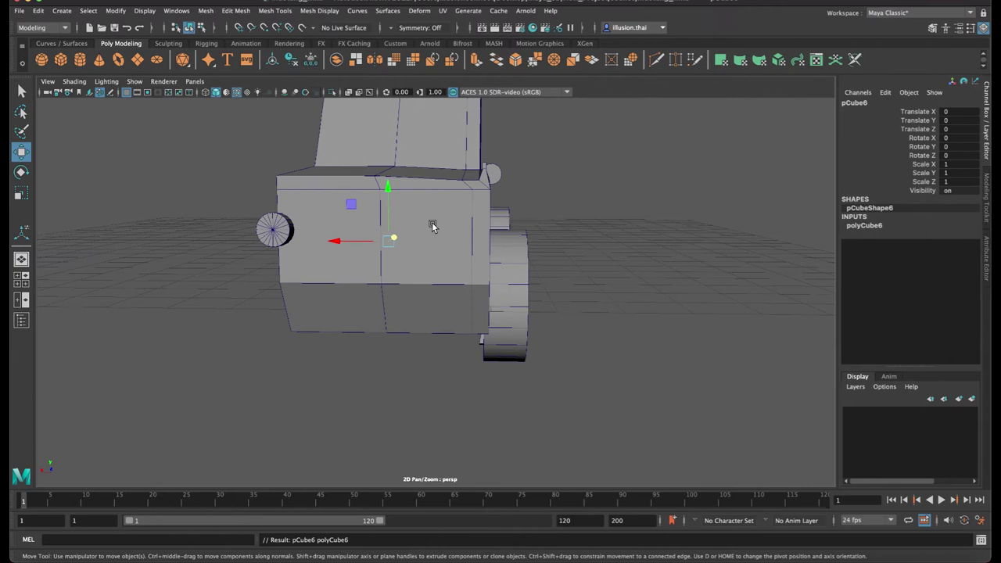
alt+drag(431, 225, 408, 232)
mouse_move(530, 207)
mouse_down()
mouse_move(216, 247)
mouse_move(200, 210)
mouse_up()
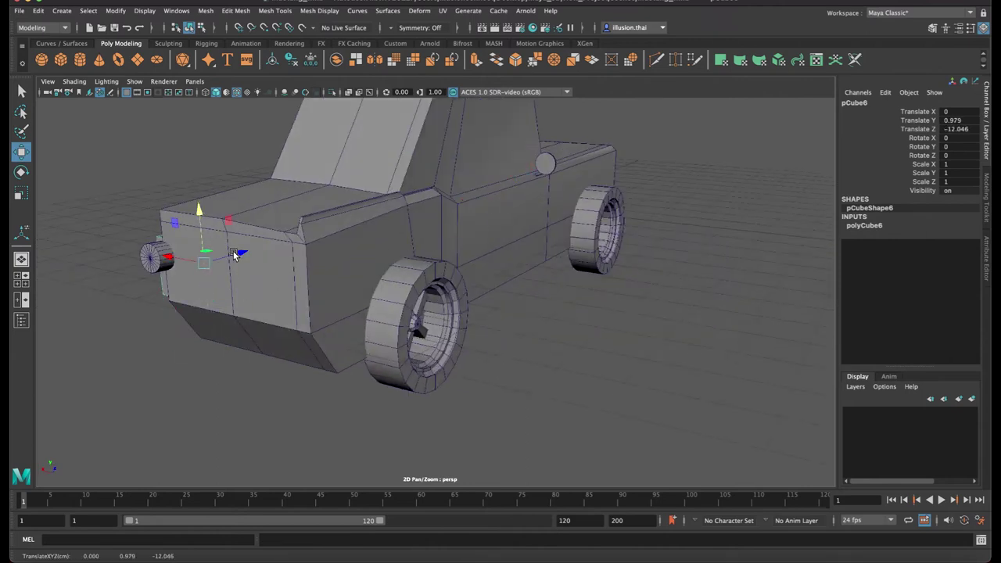
drag(233, 251, 199, 267)
drag(126, 266, 208, 283)
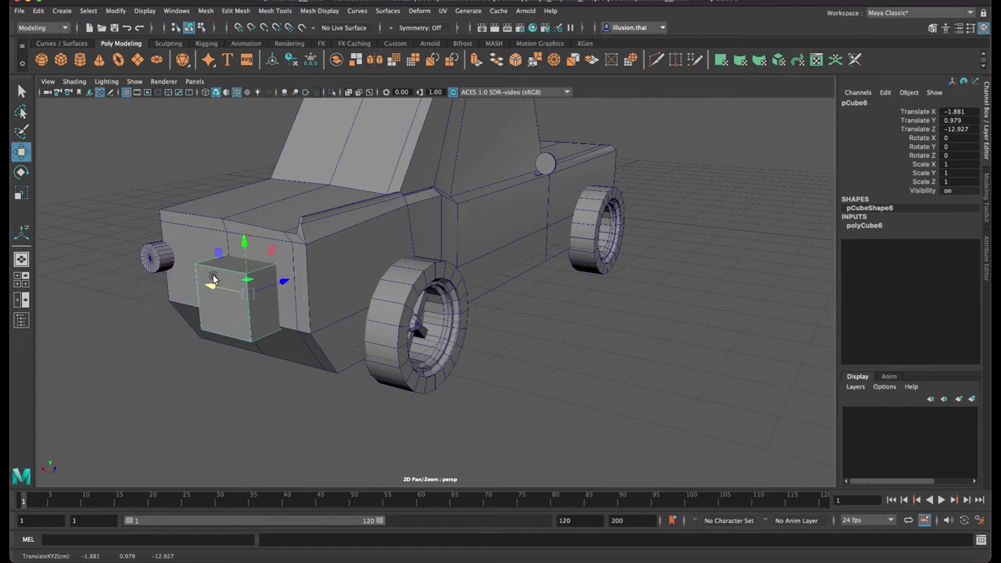
scroll(435, 261, up, 3)
alt+middle_drag(435, 262, 351, 238)
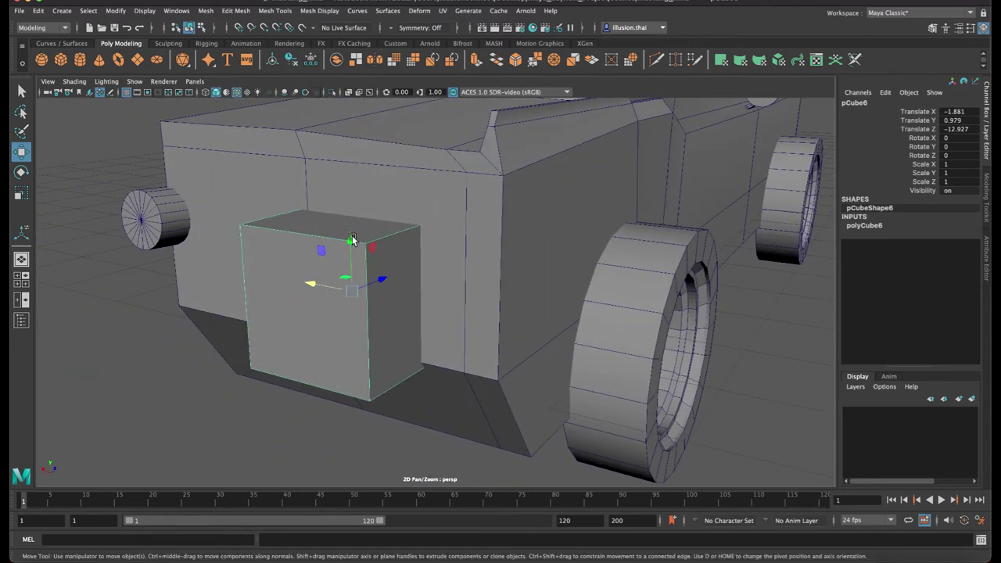
drag(352, 238, 350, 198)
Scale the cube into a thin upright bar (0.154 × 0.706) and seat it at X −2.123
key(r)
drag(312, 247, 350, 258)
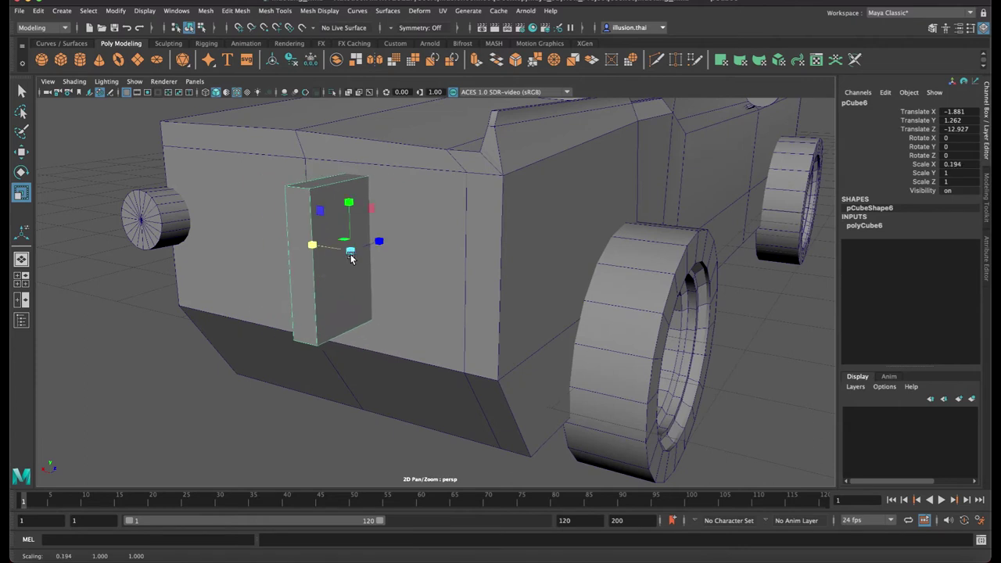
mouse_move(352, 203)
mouse_down()
mouse_move(351, 230)
mouse_move(395, 195)
mouse_move(374, 213)
mouse_move(400, 233)
mouse_up()
key(w)
mouse_move(380, 239)
alt+right_down()
mouse_move(440, 253)
mouse_move(440, 241)
alt+right_up()
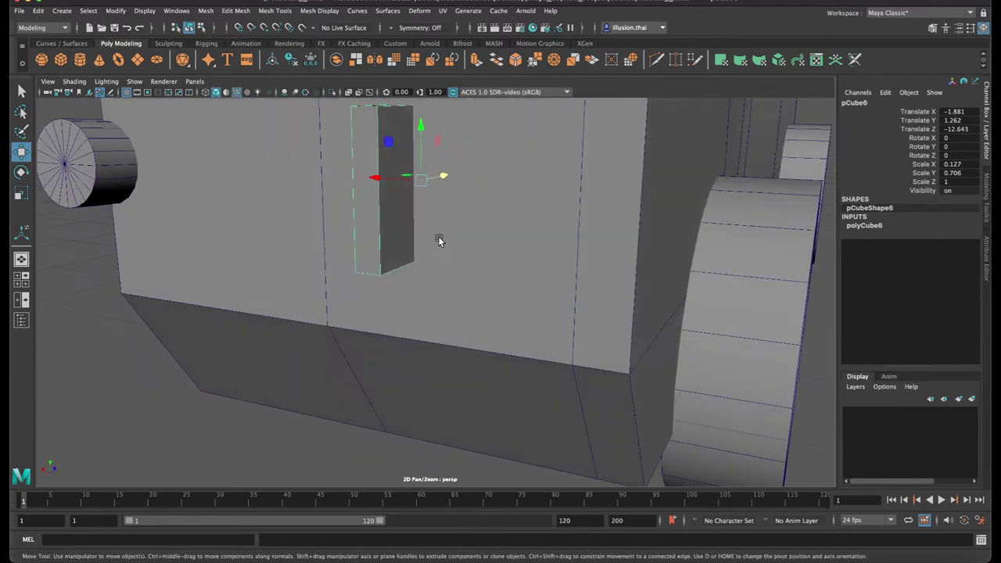
mouse_move(384, 178)
mouse_down()
mouse_move(434, 183)
mouse_move(408, 182)
mouse_move(442, 205)
mouse_move(397, 191)
mouse_up()
key(r)
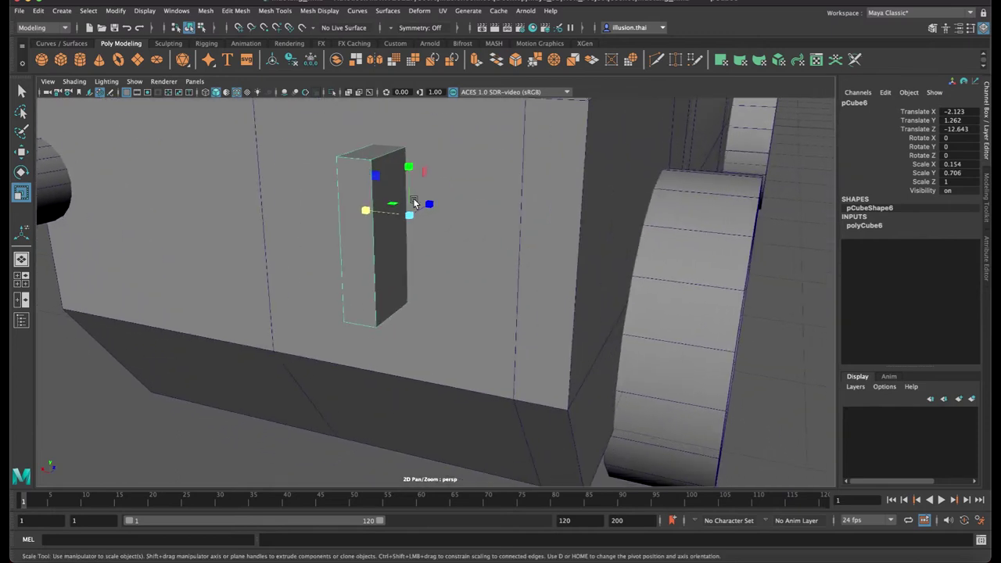
Switch the upright block to face mode and select its front face
right_click(387, 245)
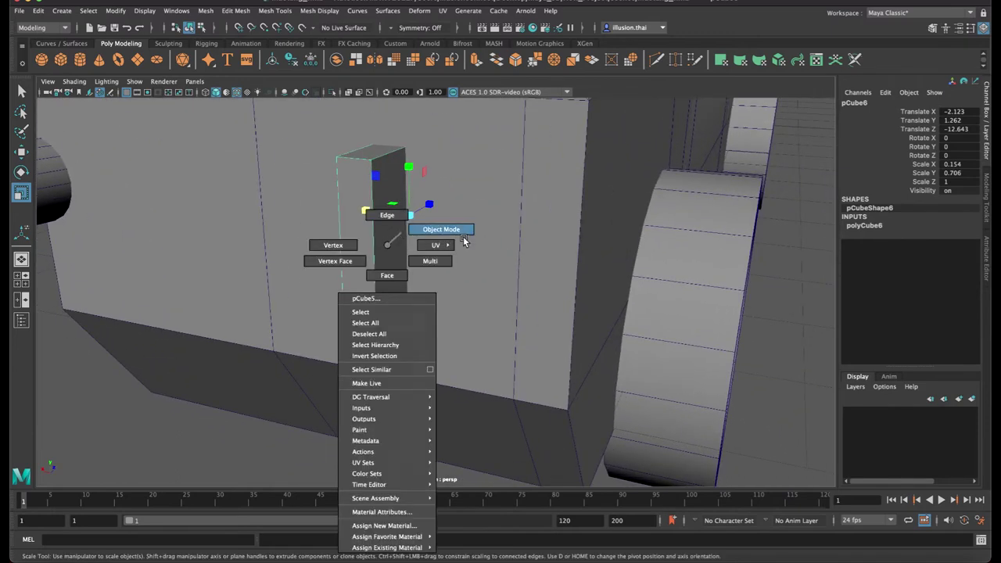
click(632, 220)
click(381, 227)
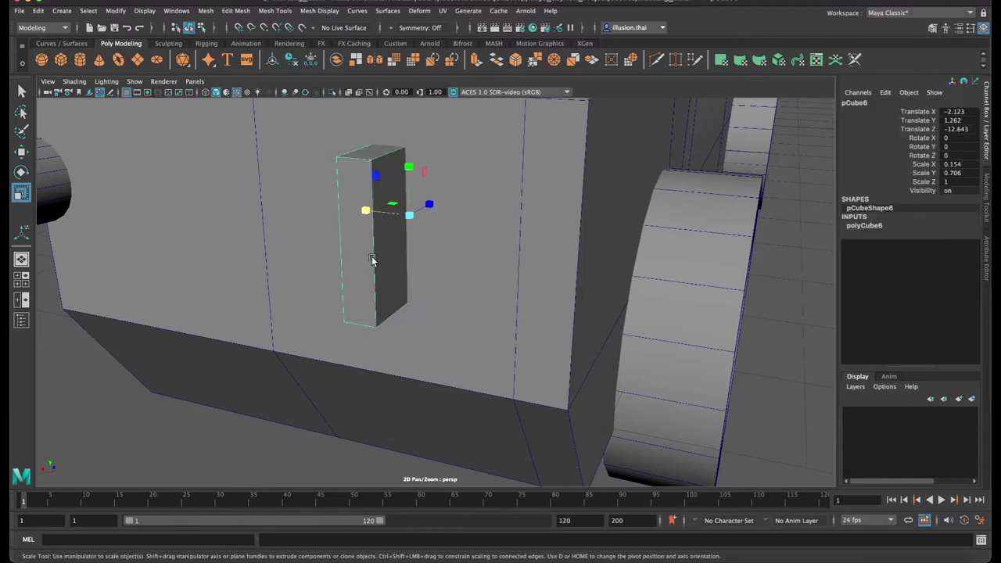
right_drag(372, 261, 370, 283)
click(359, 260)
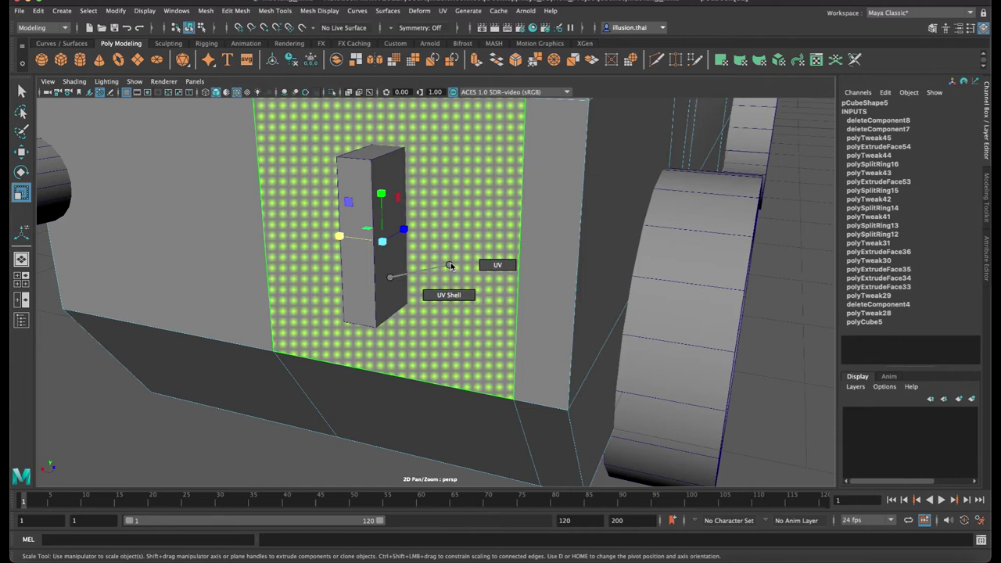
right_drag(449, 270, 498, 265)
right_click(475, 229)
click(494, 224)
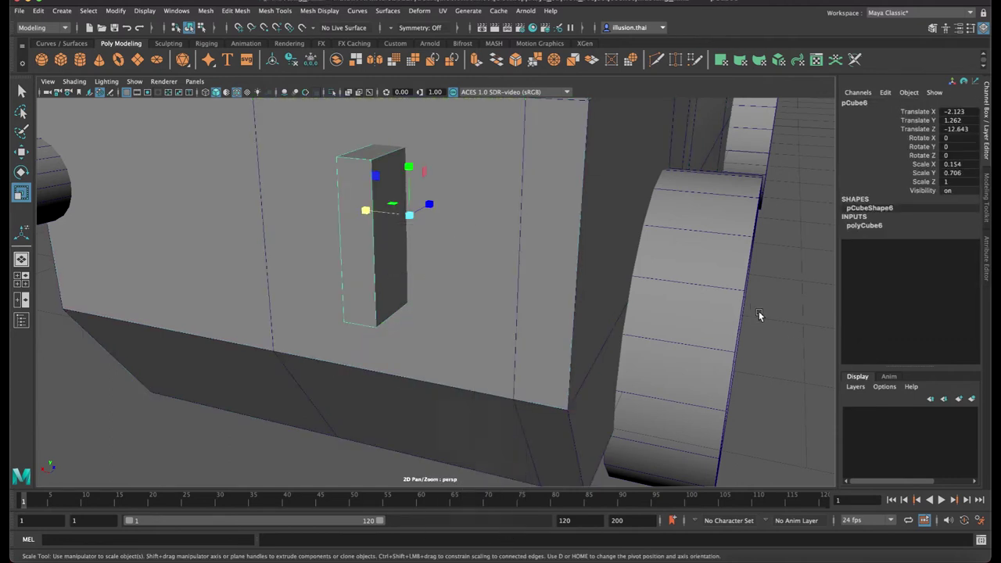
click(370, 261)
key(F8)
right_click(357, 258)
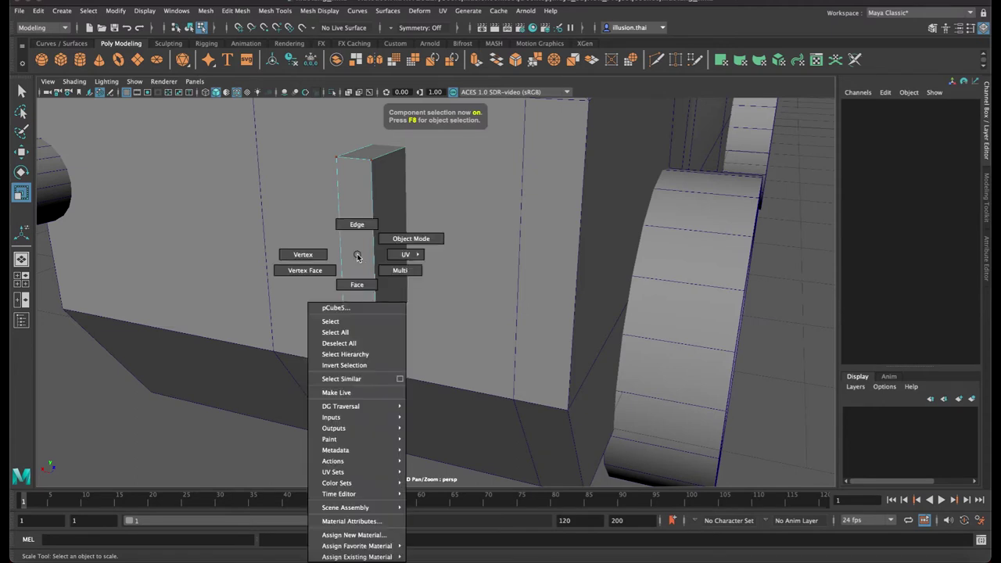
click(357, 284)
click(353, 262)
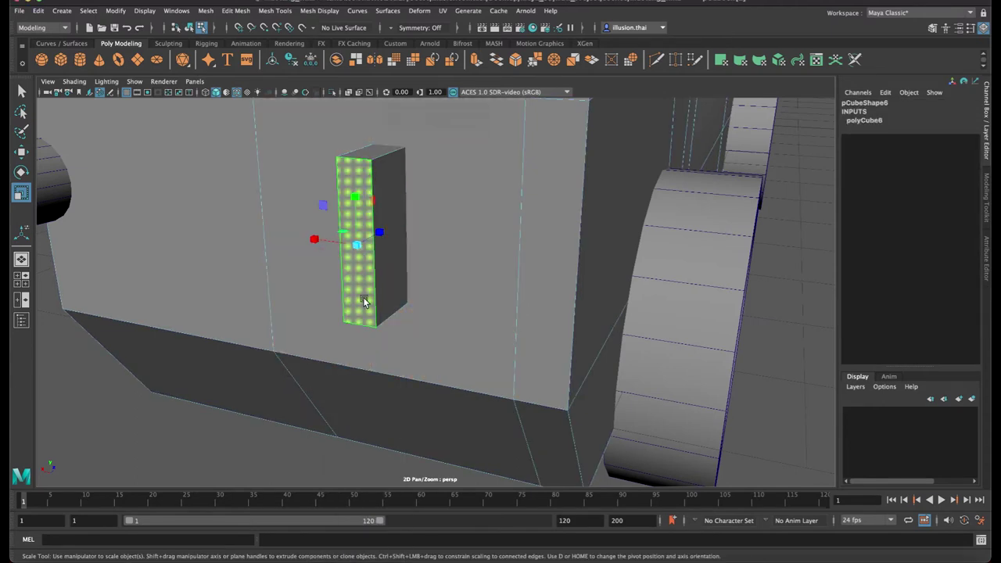
Extrude the front face, shrink it into a border, then extrude again to recess the slot
key(ctrl+e)
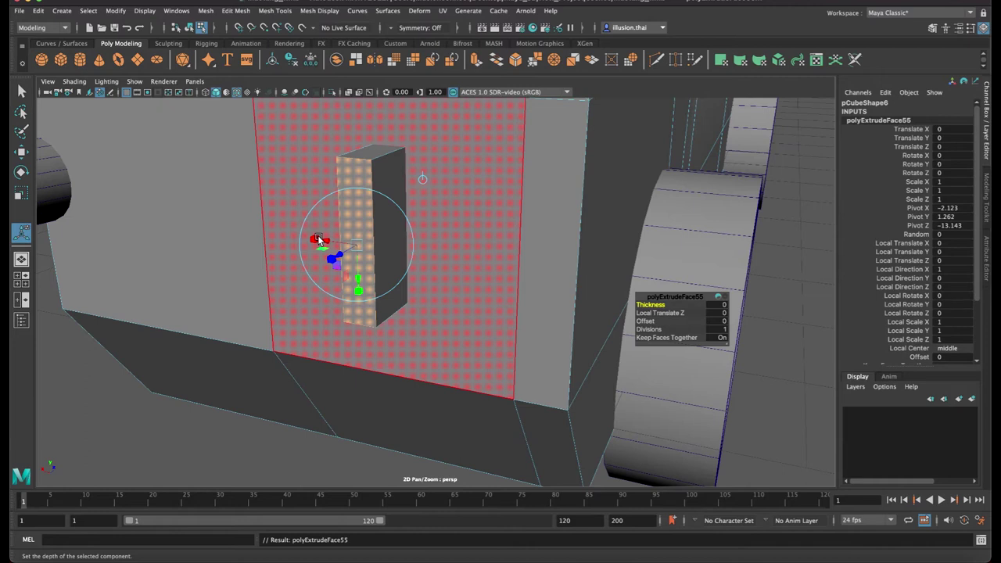
drag(315, 239, 329, 242)
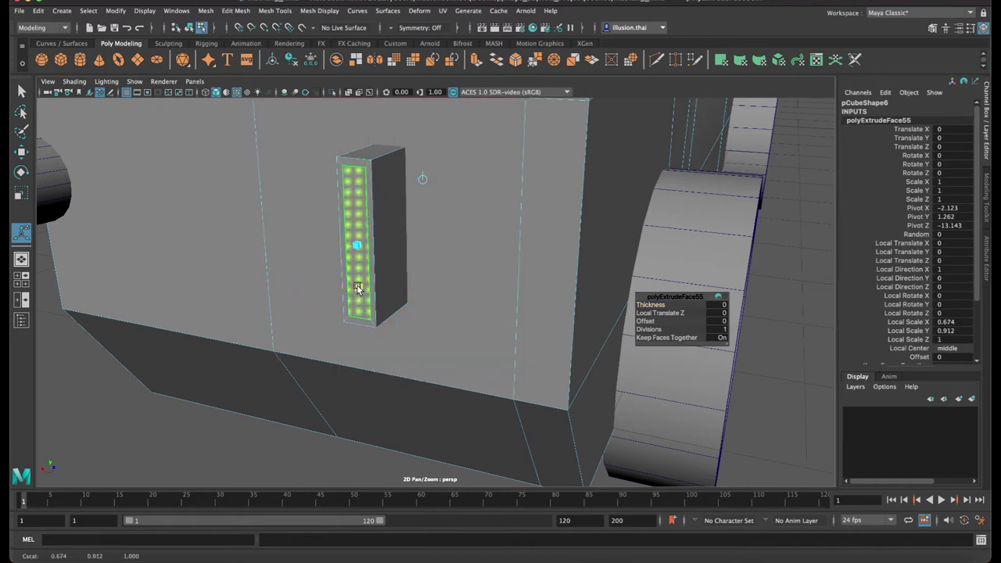
drag(357, 290, 346, 254)
key(ctrl+e)
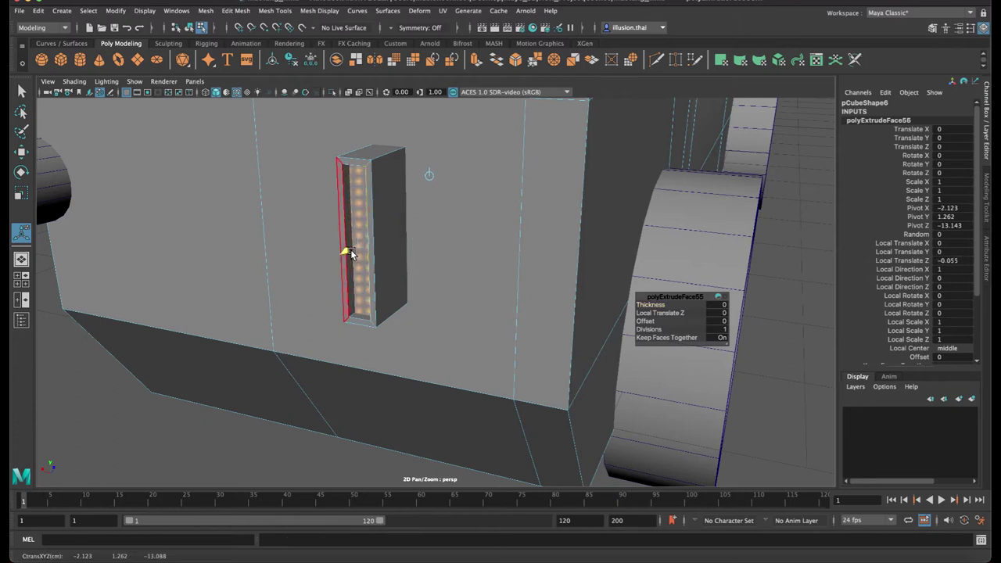
key(q)
scroll(364, 237, down, 5)
mouse_move(364, 237)
alt+mouse_down()
mouse_move(429, 240)
mouse_move(295, 233)
alt+mouse_up()
scroll(295, 233, up, 4)
right_drag(530, 203, 592, 193)
mouse_move(609, 207)
alt+mouse_down()
mouse_move(420, 253)
mouse_move(366, 233)
alt+mouse_up()
Enlarge the slotted block slightly, duplicate it, and move the copy beside the original
click(419, 248)
key(r)
mouse_move(413, 262)
mouse_down()
mouse_move(420, 237)
mouse_move(413, 196)
mouse_move(405, 200)
mouse_up()
key(w)
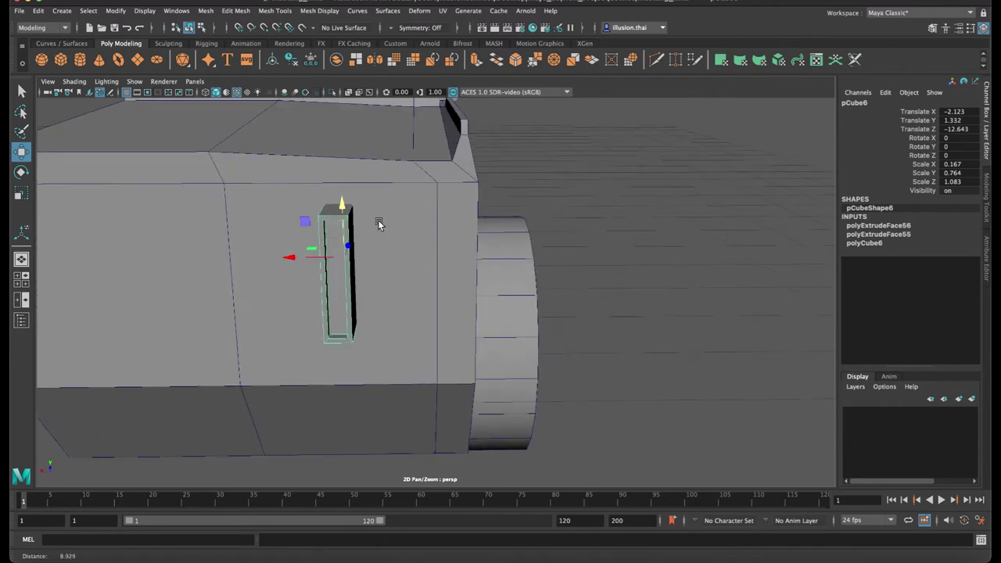
scroll(380, 221, up, 3)
key(ctrl+d)
mouse_move(277, 247)
mouse_down()
mouse_move(297, 230)
mouse_move(311, 243)
mouse_move(599, 232)
mouse_move(540, 249)
mouse_move(593, 241)
mouse_up()
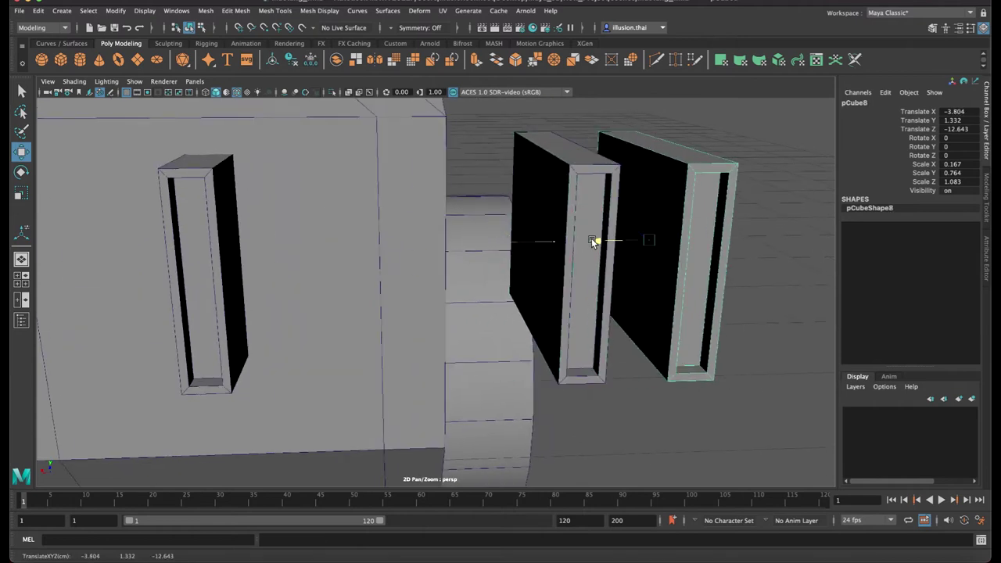
Select faces on the blocks, return to object mode, then delete and undo
right_click(638, 193)
mouse_move(669, 188)
right_down()
mouse_move(670, 207)
mouse_move(661, 192)
right_up()
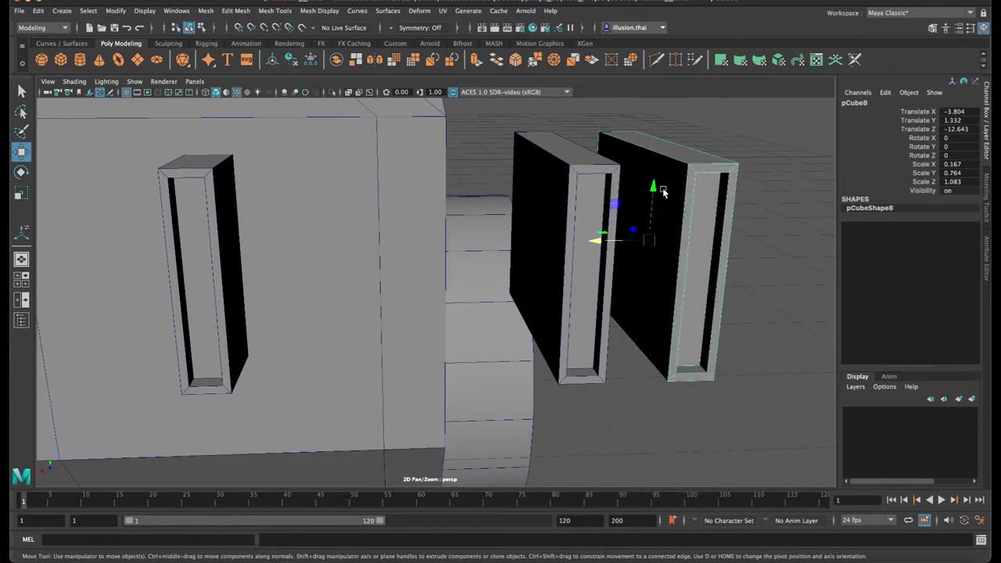
key(F8)
click(633, 199)
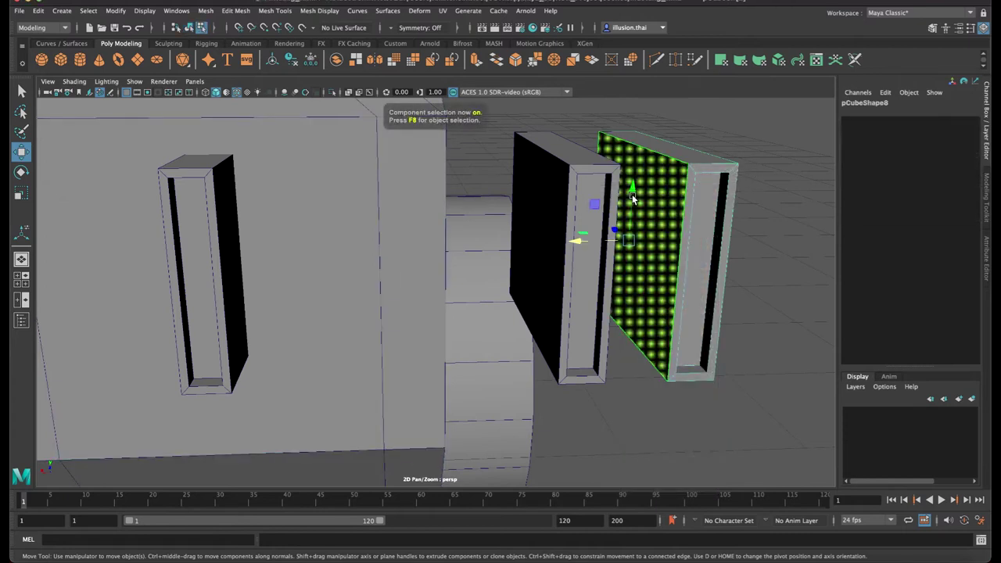
click(576, 203)
click(544, 205)
mouse_move(560, 242)
alt+mouse_down()
mouse_move(380, 212)
mouse_move(415, 188)
alt+mouse_up()
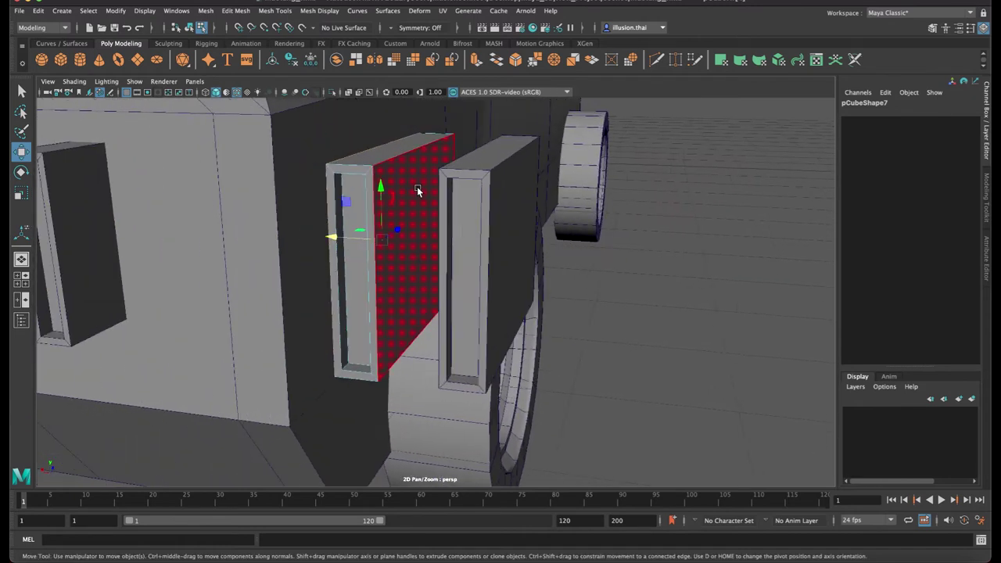
right_click(426, 158)
click(458, 141)
key(Delete)
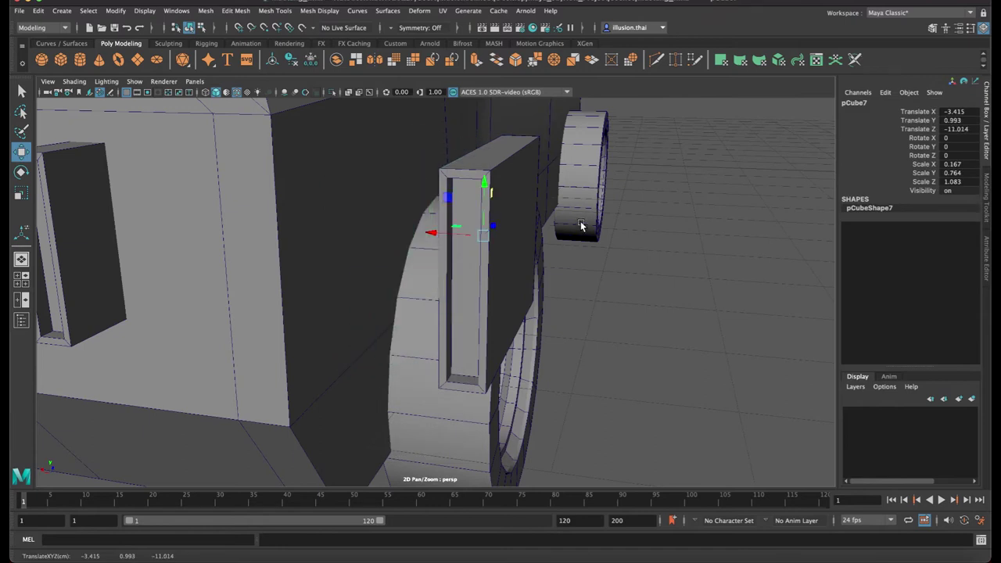
key(ctrl+z)
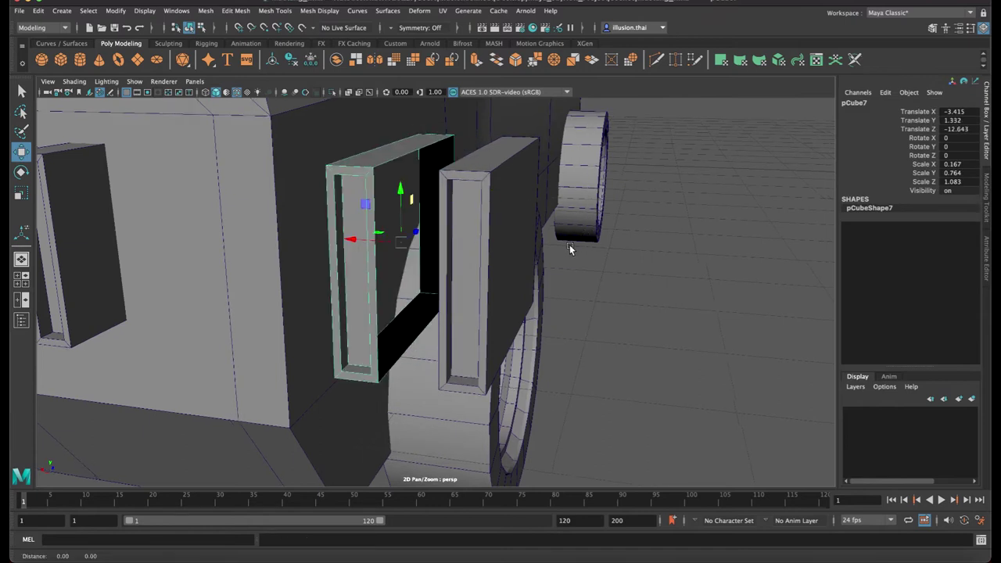
Snap one block's pivot to its top corner and place it beside the left block
alt+drag(569, 244, 621, 241)
alt+drag(557, 220, 617, 203)
key(d)
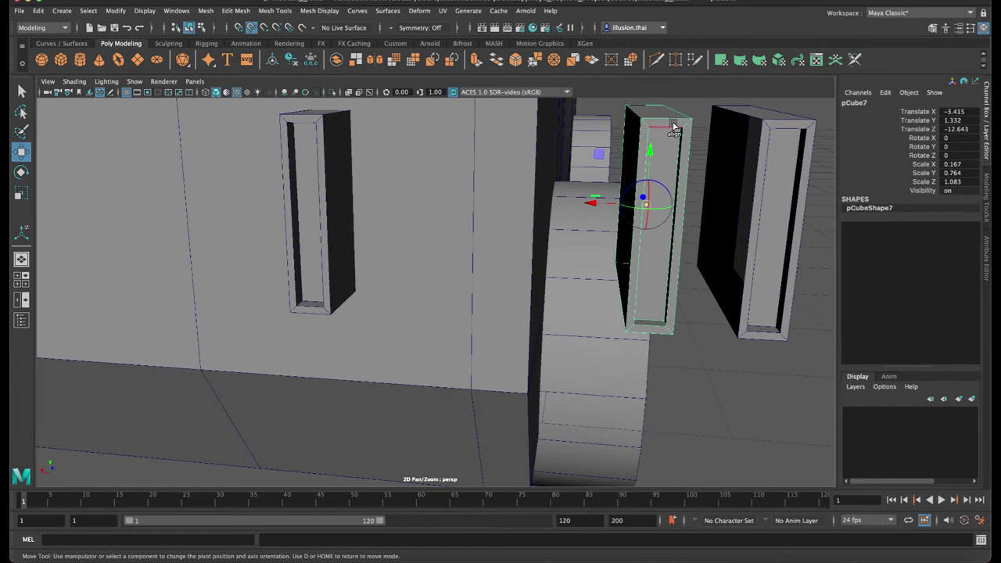
click(666, 120)
key(d)
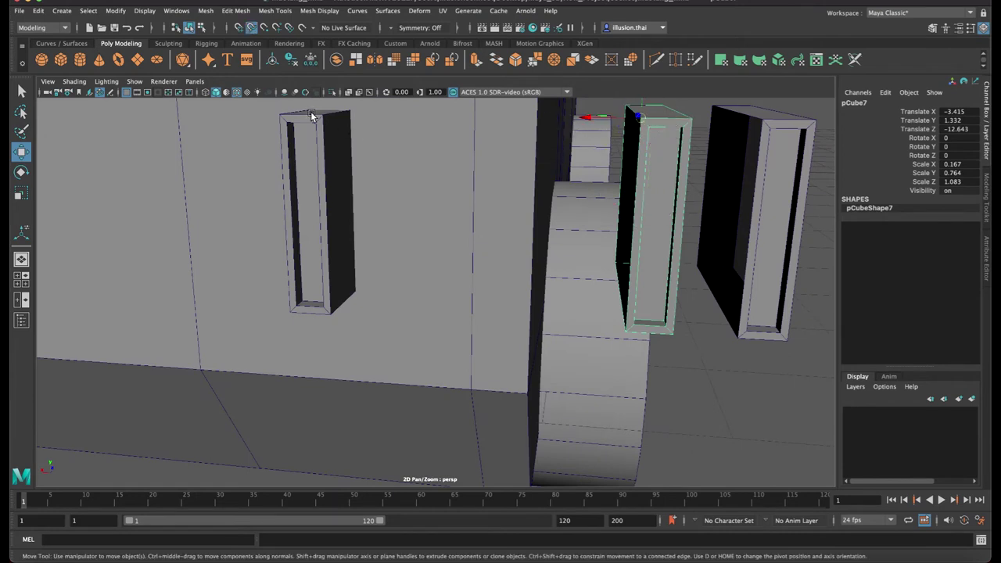
drag(311, 115, 361, 118)
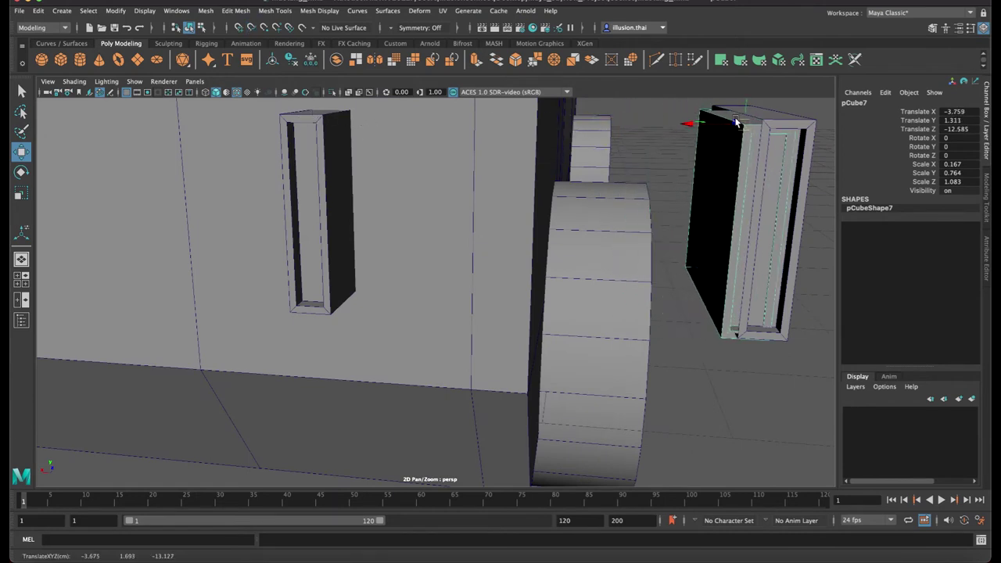
drag(314, 116, 345, 119)
Snap pCube8's pivot to its top corner and snap it against pCube7
click(770, 154)
key(d)
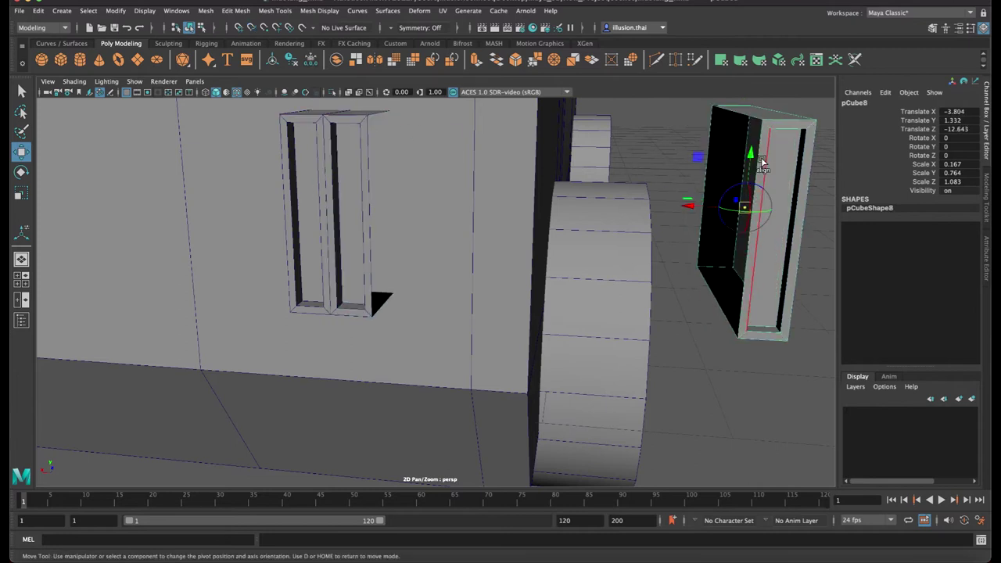
drag(744, 207, 710, 112)
middle_drag(389, 117, 347, 113)
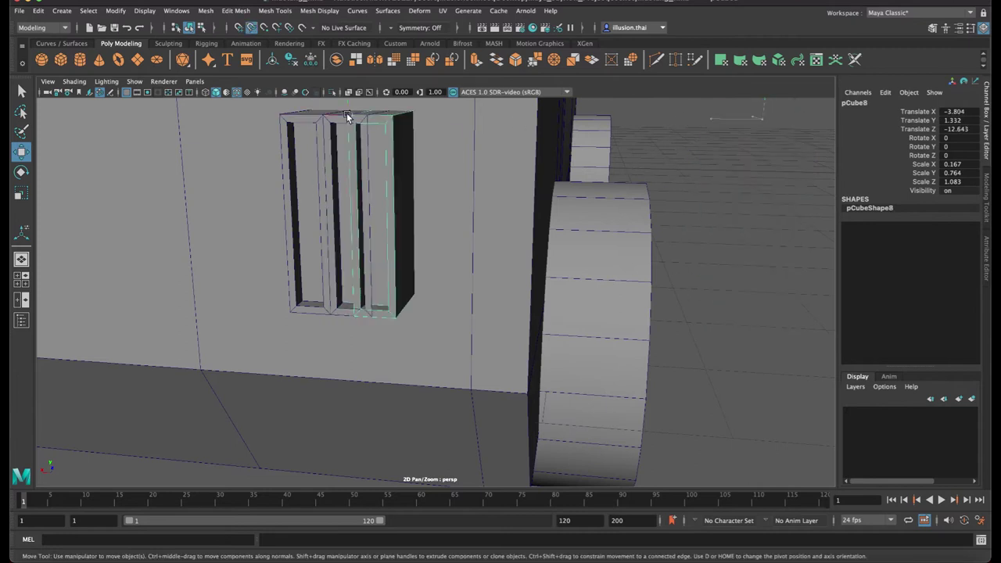
Select the slatted boxes, nudge them along X, then Combine and Merge them into pCube9
key(q)
click(342, 123)
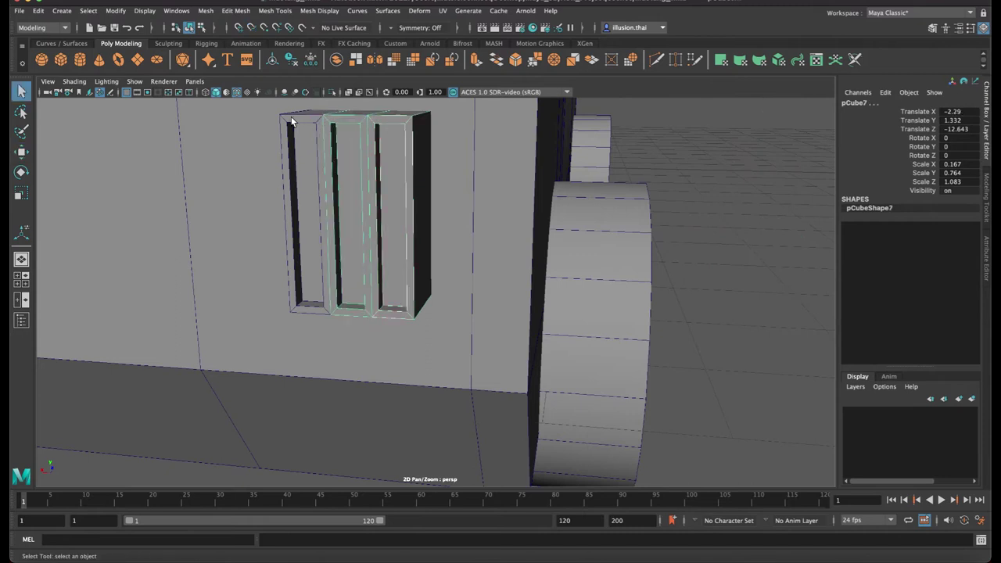
click(291, 122)
key(w)
drag(279, 197, 316, 195)
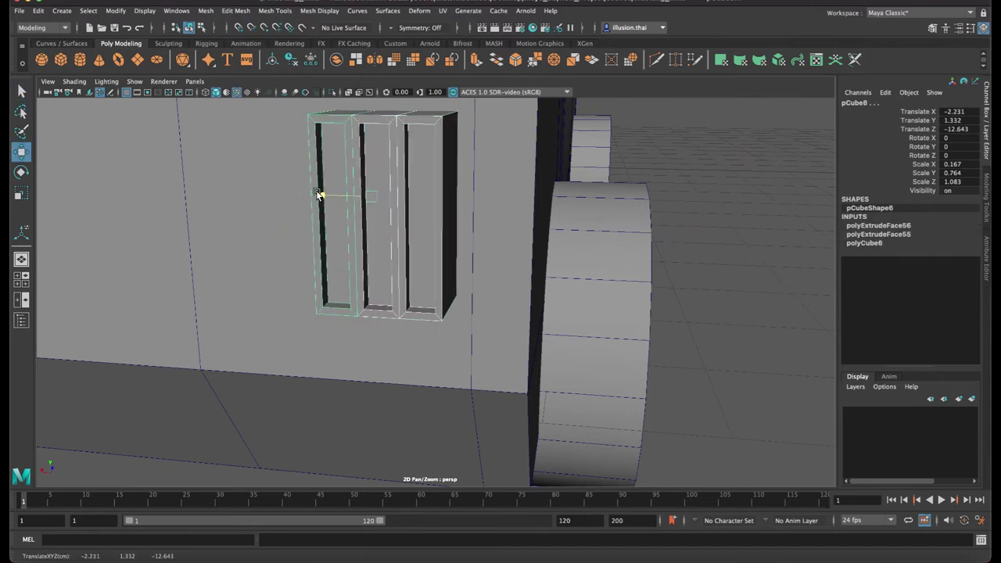
click(250, 13)
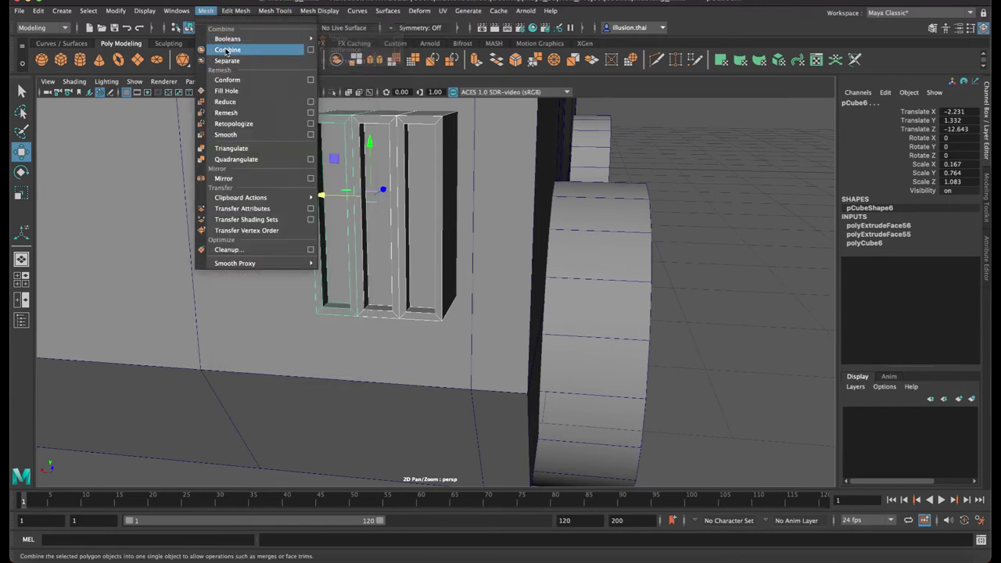
click(234, 49)
click(235, 11)
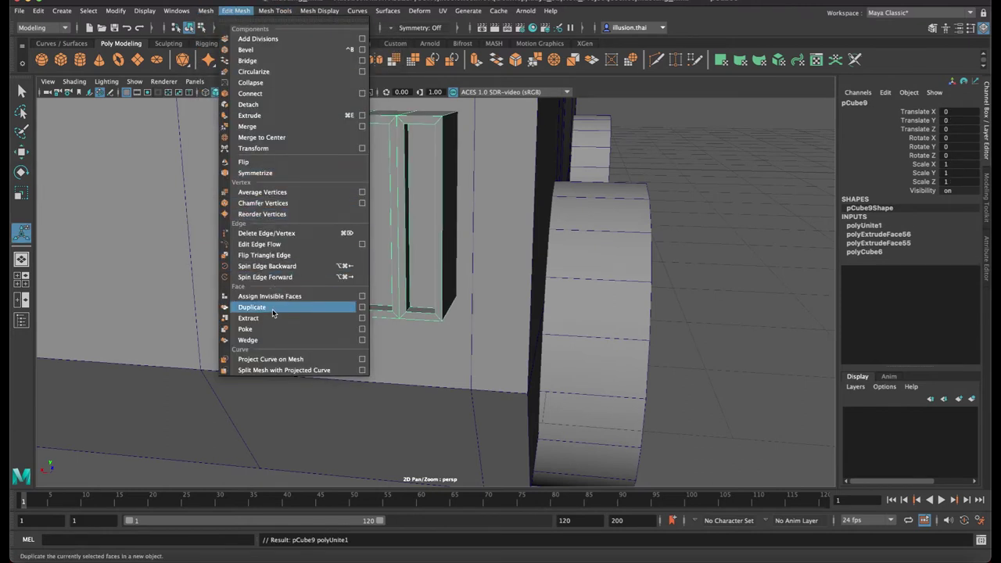
click(287, 126)
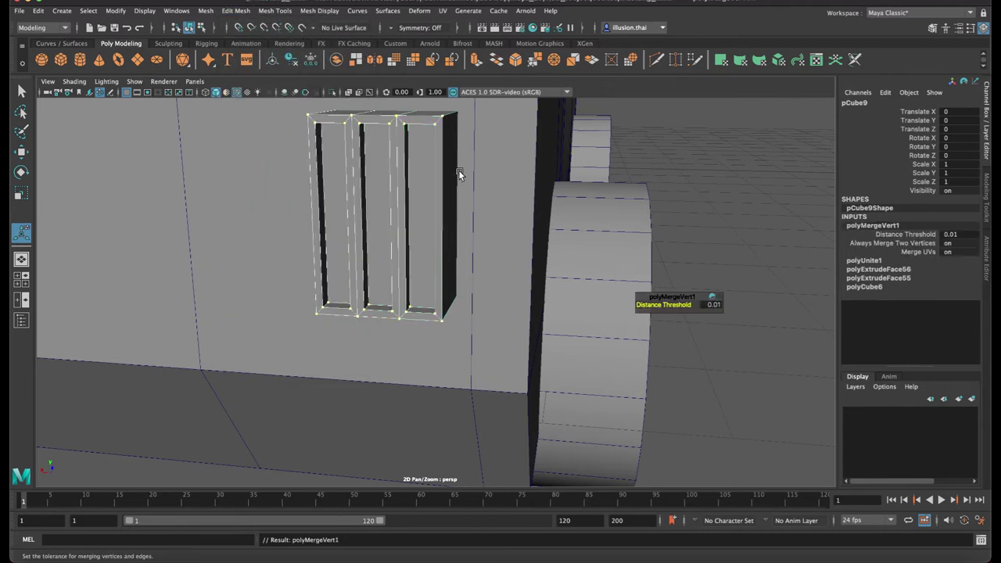
right_click(429, 162)
click(469, 147)
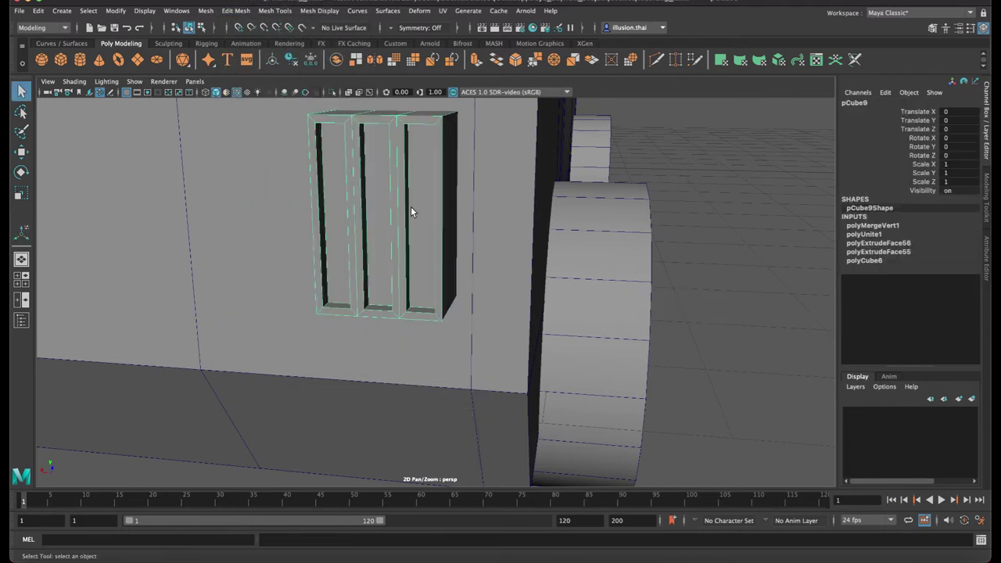
Try inserting an edge loop across the grille, then undo it
click(263, 14)
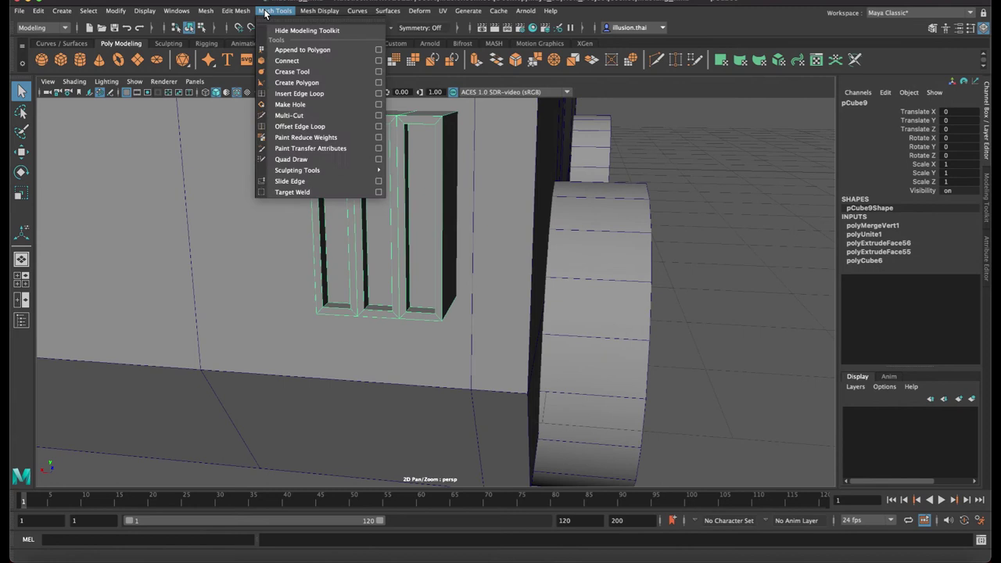
click(322, 94)
mouse_move(352, 192)
mouse_down()
mouse_move(354, 203)
mouse_move(466, 217)
mouse_move(369, 187)
mouse_up()
alt+right_drag(368, 187, 413, 191)
key(ctrl+z)
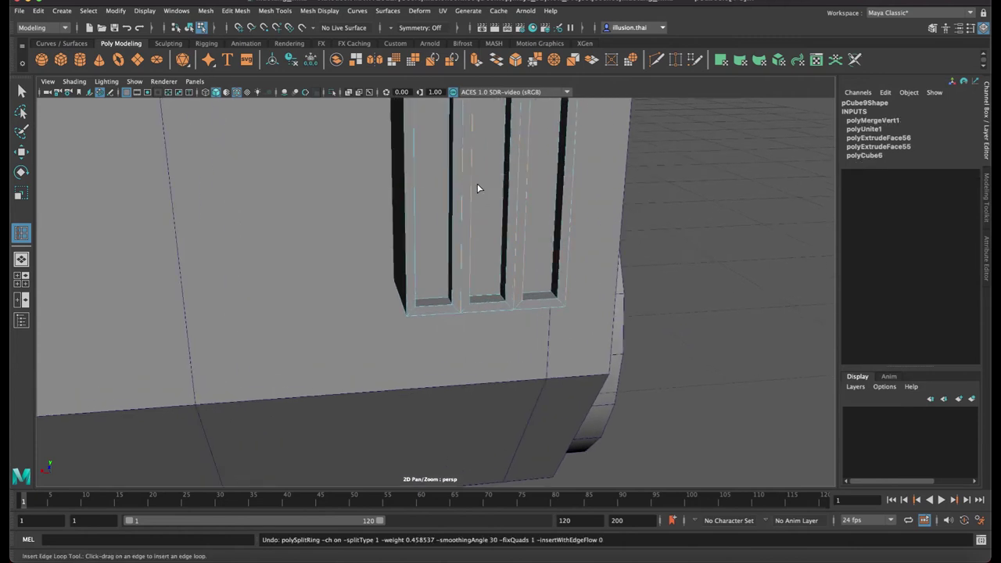
key(q)
Select the combined grille mesh and switch the viewport to wireframe
right_drag(456, 164, 503, 152)
mouse_move(502, 153)
alt+mouse_down()
mouse_move(659, 169)
mouse_move(494, 239)
mouse_move(474, 231)
mouse_move(595, 246)
mouse_move(513, 220)
alt+mouse_up()
click(494, 238)
key(w)
alt+right_drag(514, 220, 564, 175)
key(4)
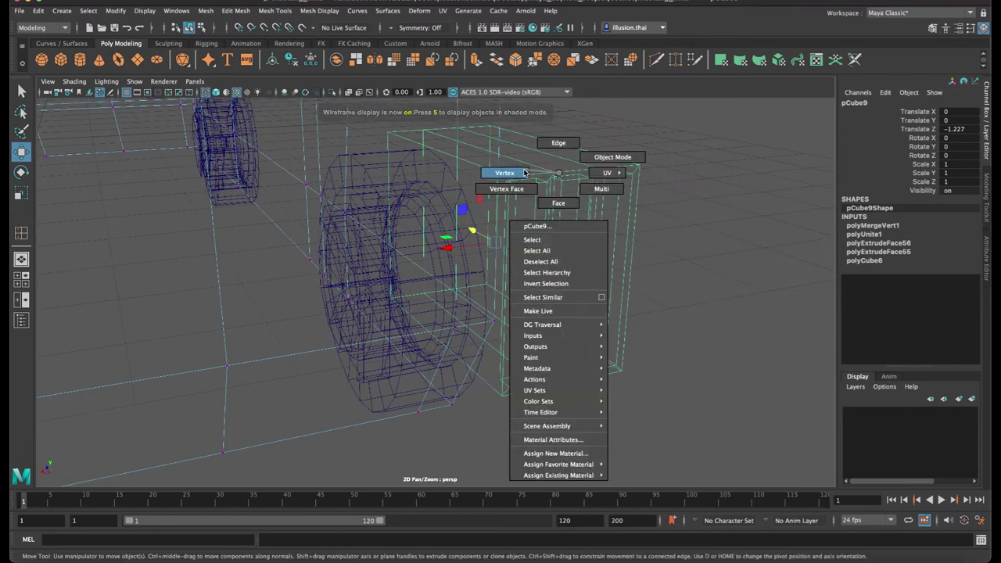
Test-move a grille corner vertex, undo it, and return to shaded view with the grille selected
click(555, 173)
drag(557, 147, 547, 139)
key(ctrl+z)
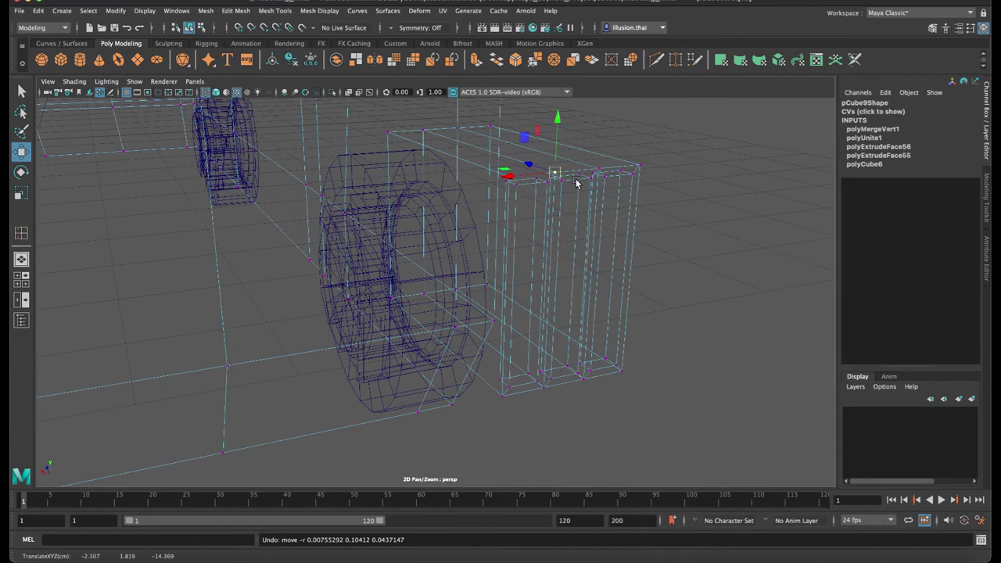
key(5)
right_drag(611, 184, 665, 168)
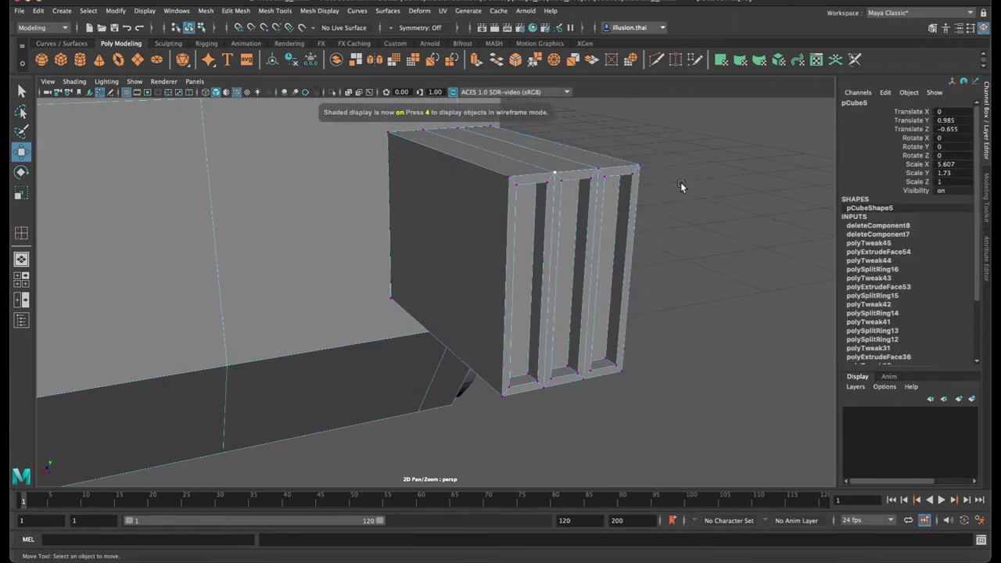
click(680, 188)
scroll(594, 204, up, 3)
right_click(449, 164)
right_drag(449, 164, 481, 158)
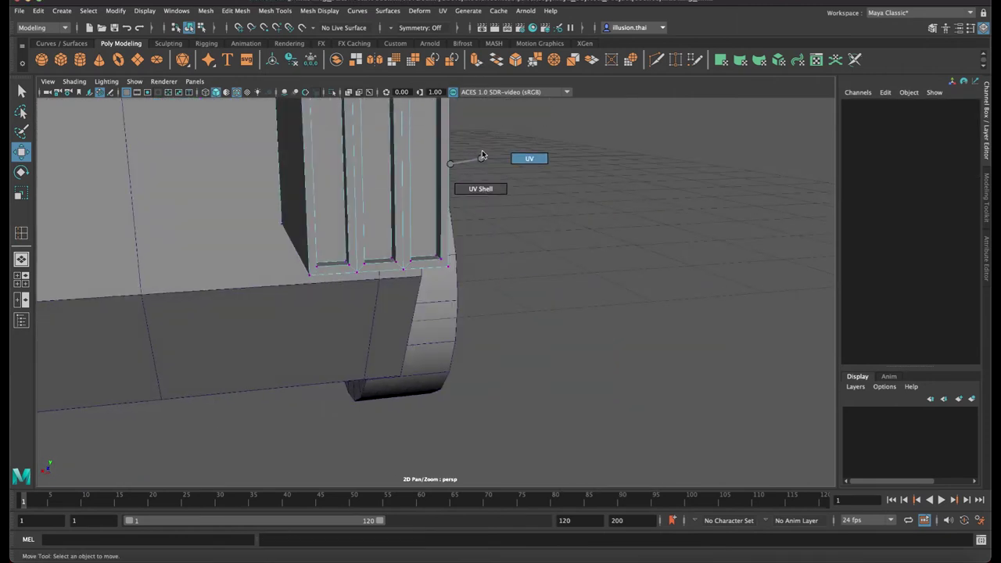
alt+drag(473, 152, 531, 188)
right_drag(523, 190, 577, 171)
click(549, 186)
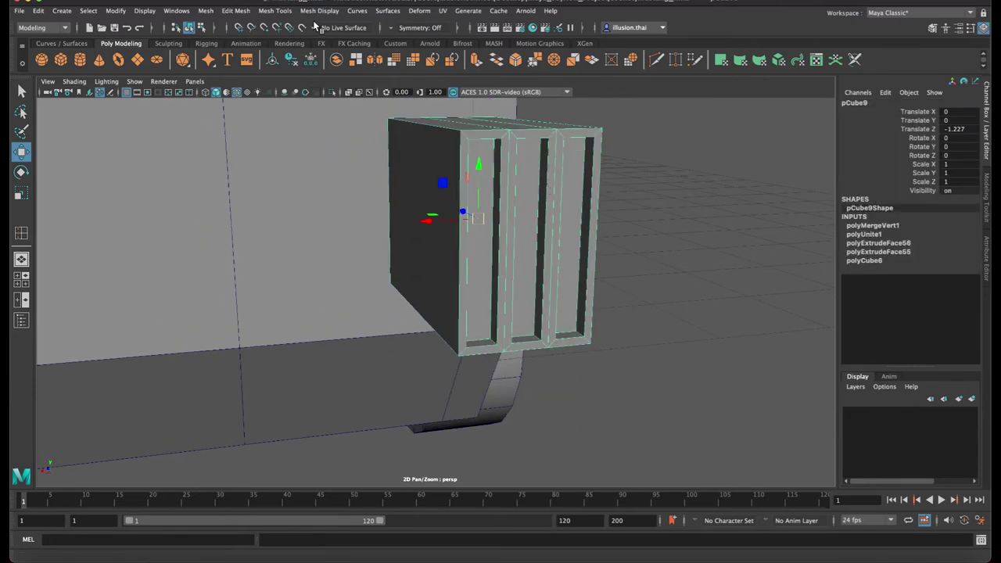
Insert an edge loop across the grille's middle, try shifting its vertices, then undo both
click(275, 11)
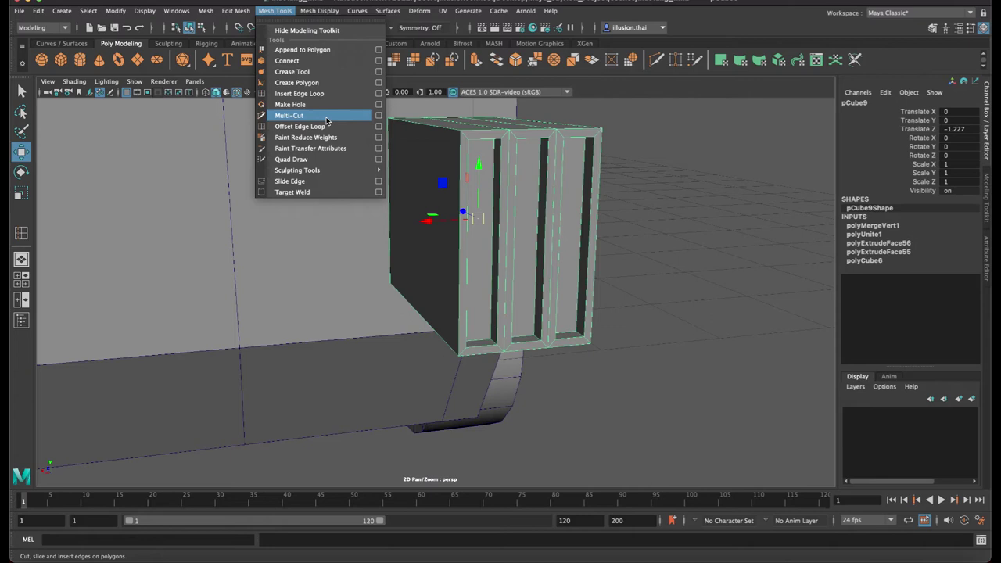
click(330, 93)
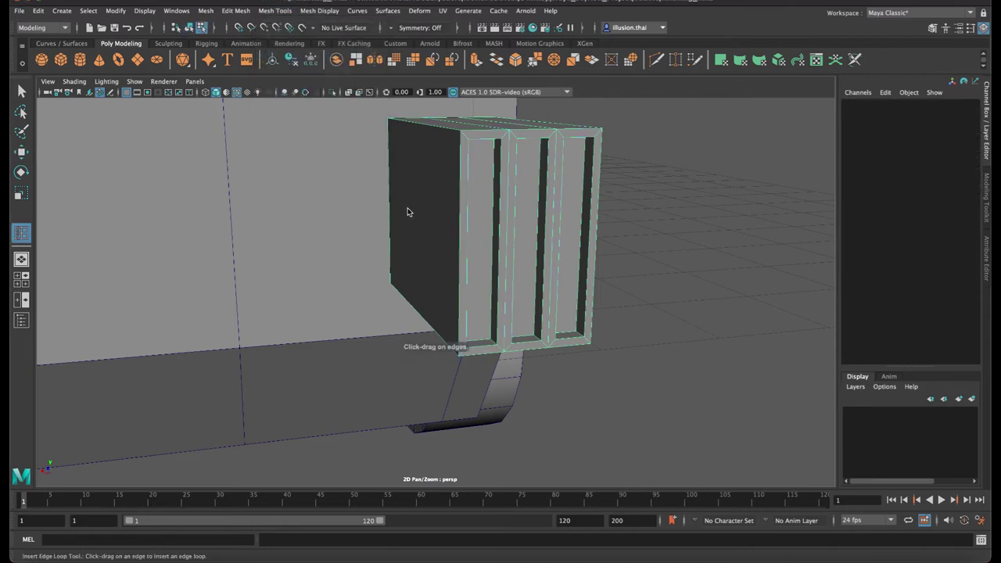
drag(460, 220, 461, 224)
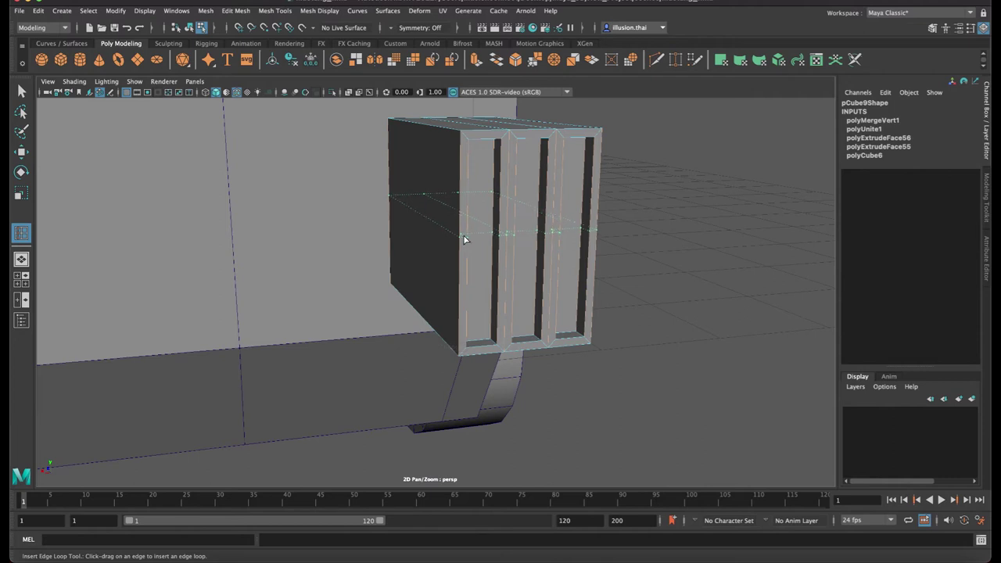
key(q)
mouse_move(478, 232)
alt+mouse_down()
mouse_move(406, 208)
mouse_move(243, 180)
mouse_move(420, 179)
mouse_move(404, 154)
mouse_move(394, 234)
alt+mouse_up()
right_drag(380, 197, 235, 206)
key(w)
mouse_move(235, 209)
mouse_down()
mouse_move(354, 254)
mouse_move(356, 228)
mouse_move(531, 239)
mouse_move(319, 226)
mouse_up()
key(ctrl+z)
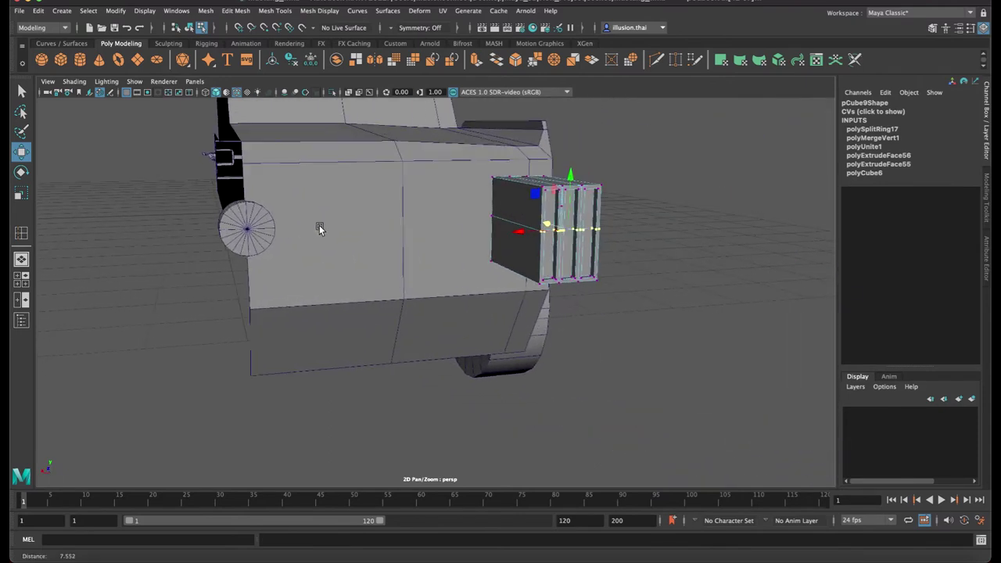
alt+right_drag(320, 226, 446, 250)
alt+drag(447, 250, 380, 253)
alt+right_drag(380, 253, 503, 256)
alt+drag(503, 256, 524, 290)
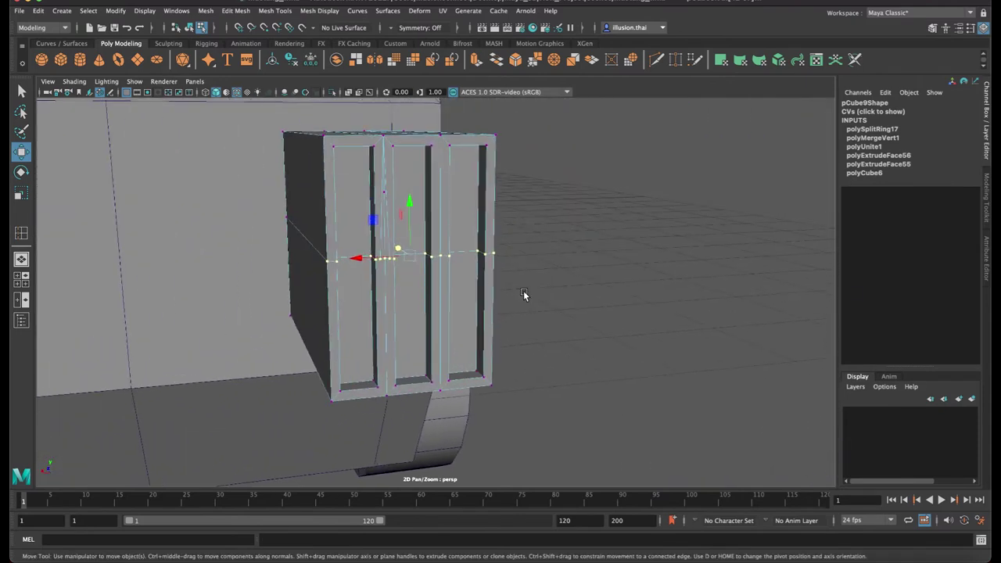
key(ctrl+z)
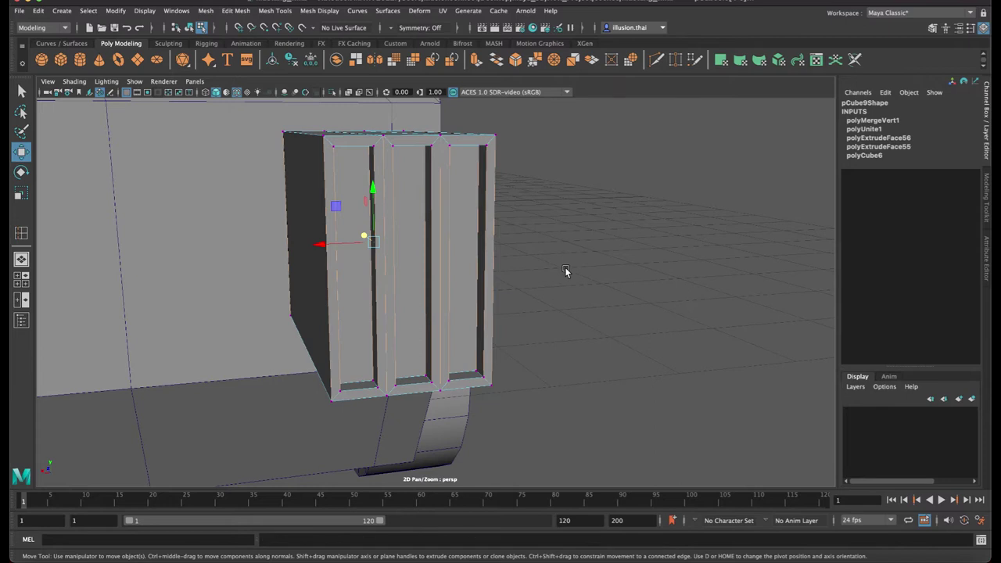
Merge the grille's overlapping vertices and insert a horizontal edge loop across it
right_drag(469, 236, 551, 208)
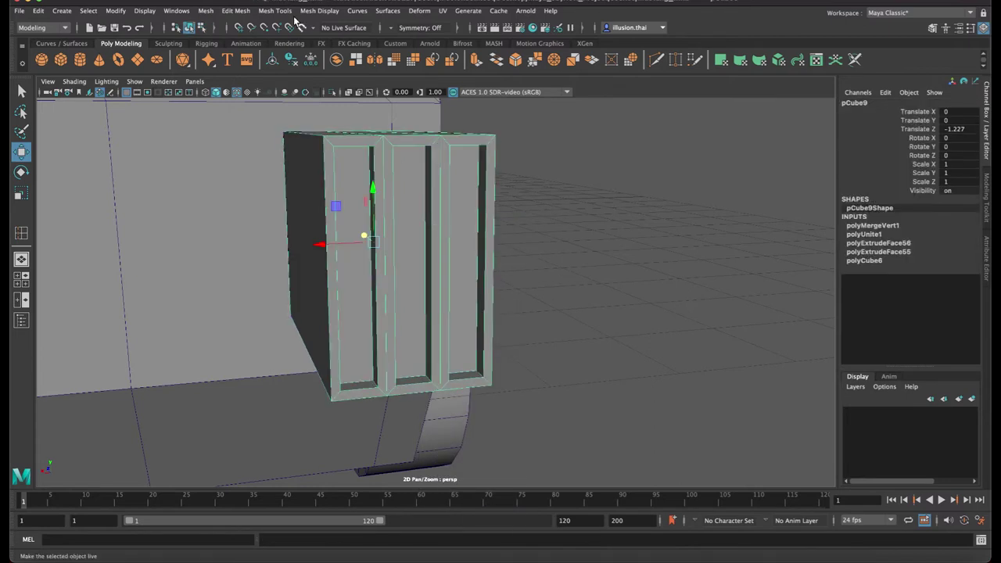
click(236, 10)
mouse_move(274, 10)
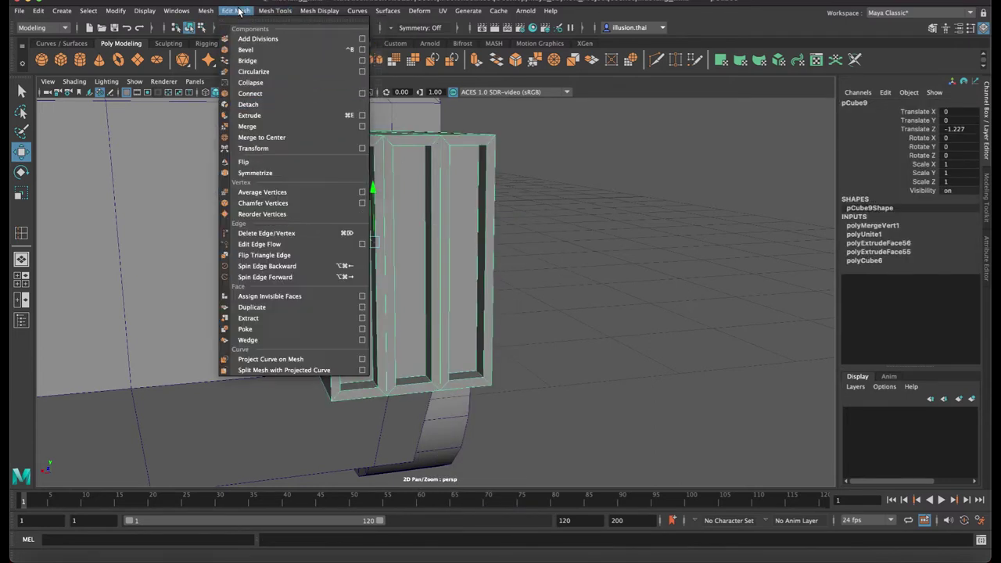
click(268, 129)
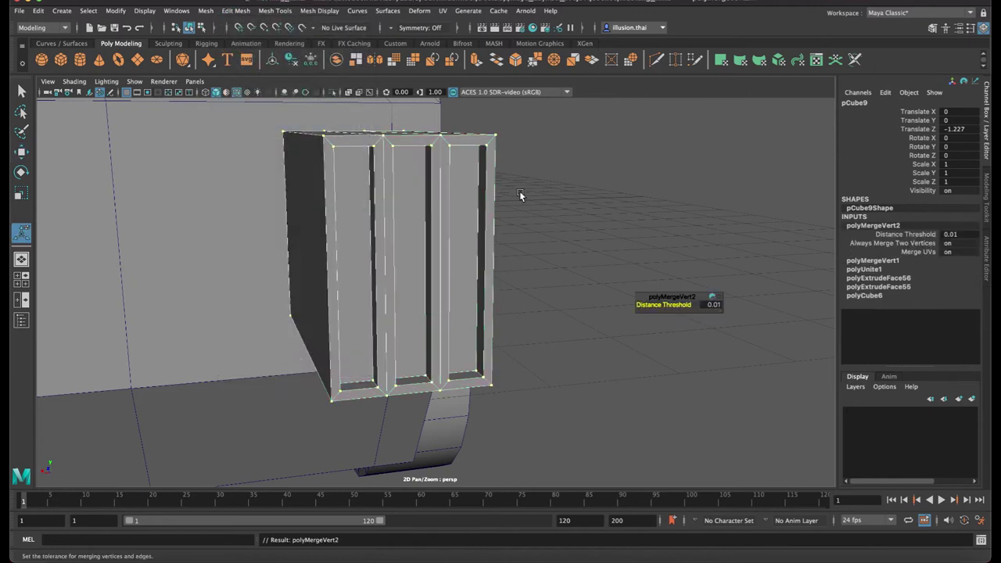
right_drag(458, 167, 493, 152)
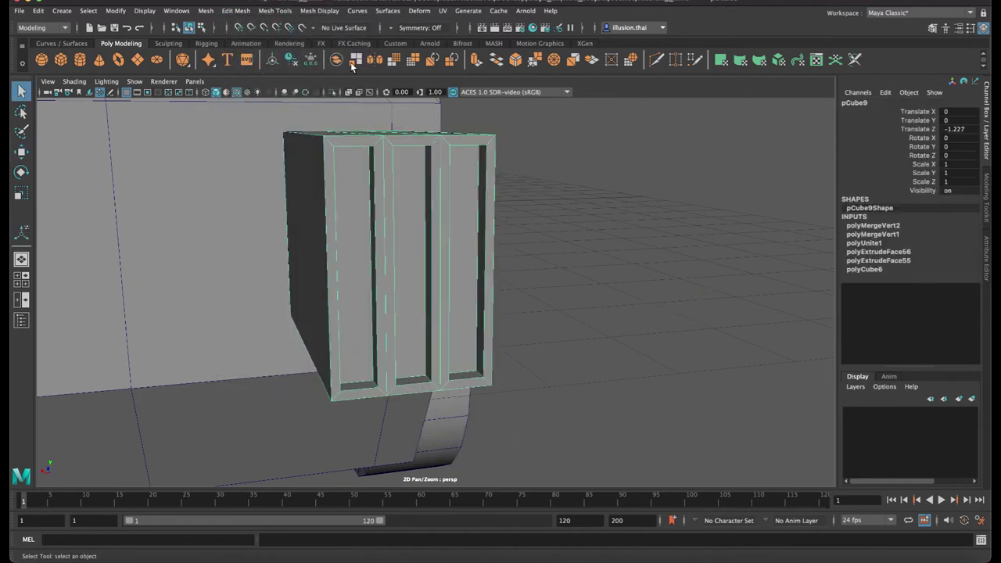
click(235, 11)
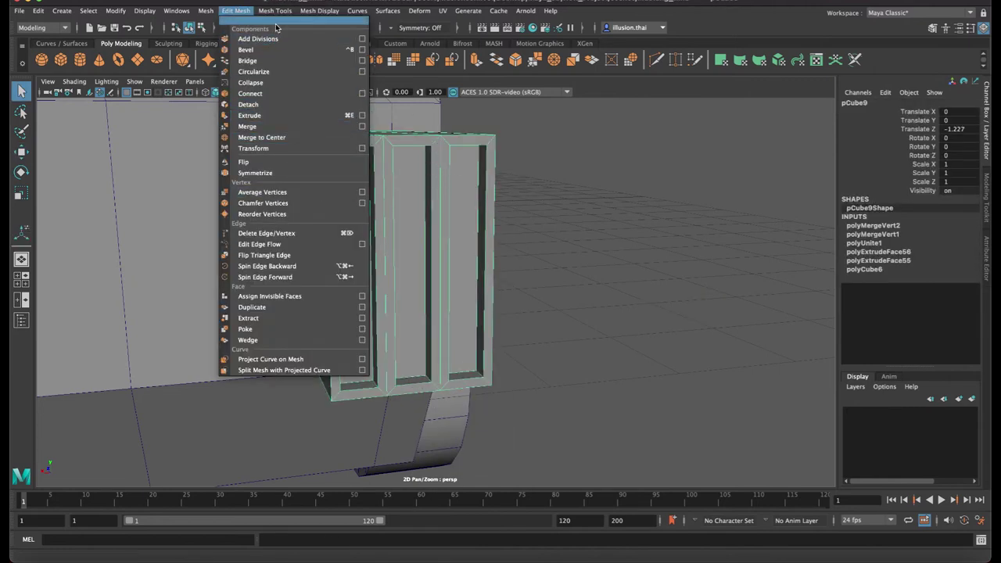
click(313, 94)
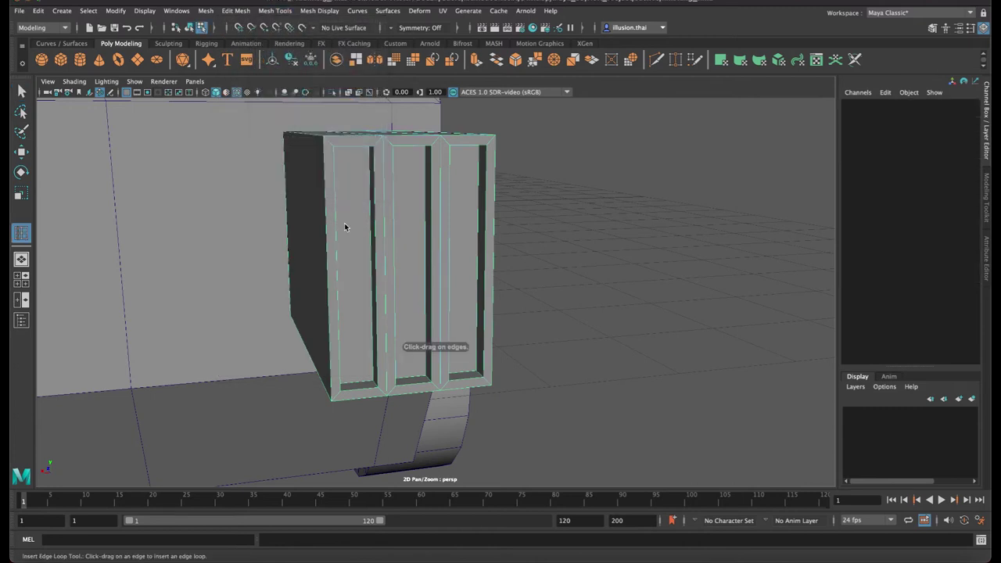
click(327, 253)
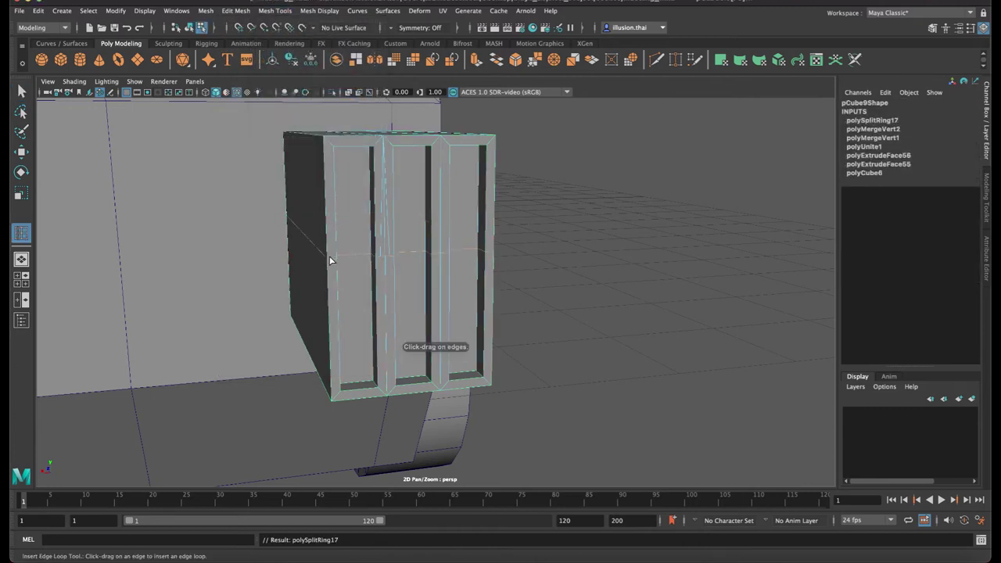
key(q)
Marquee-select the left loop's vertices in Vertex mode to move them
right_drag(342, 202, 308, 200)
mouse_move(308, 201)
alt+mouse_down()
mouse_move(243, 202)
mouse_move(355, 206)
mouse_move(249, 222)
alt+mouse_up()
mouse_move(283, 255)
mouse_down()
mouse_move(294, 225)
mouse_move(377, 188)
mouse_move(289, 170)
mouse_up()
key(w)
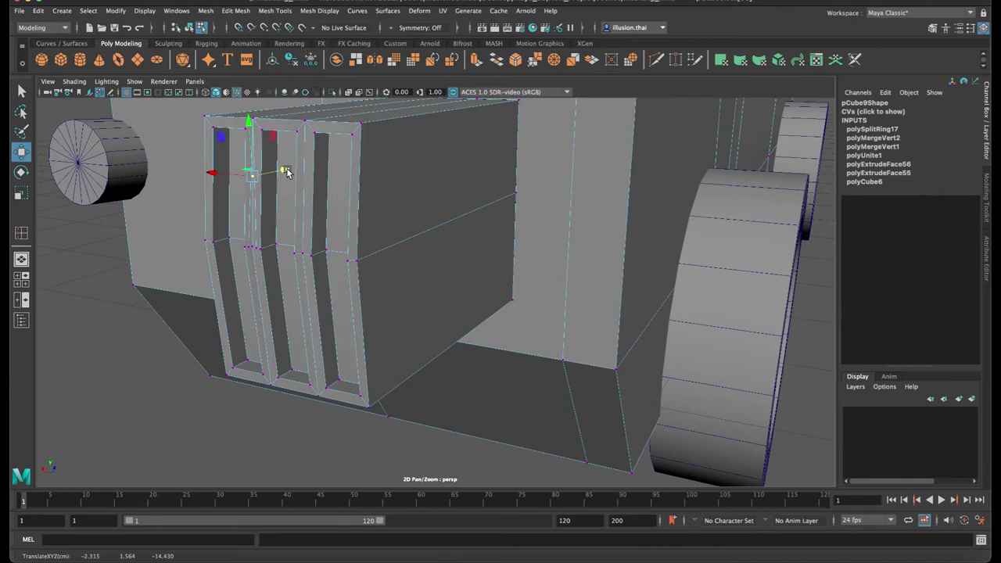
Return the mesh to Object Mode and select the slotted grille box, viewed from the front
key(q)
right_drag(319, 175, 344, 163)
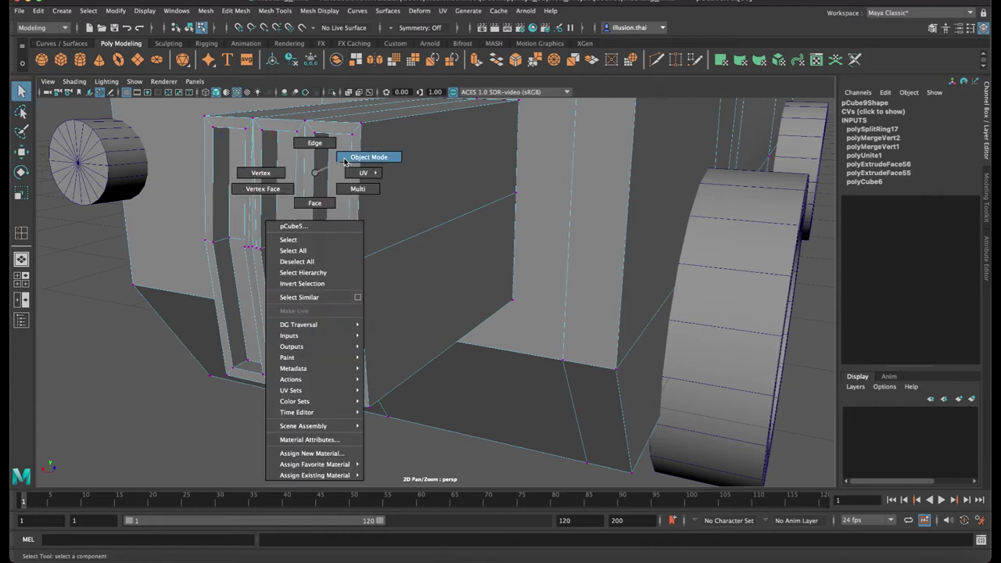
mouse_move(351, 353)
alt+mouse_down()
mouse_move(346, 297)
mouse_move(648, 297)
mouse_move(543, 227)
alt+mouse_up()
click(648, 297)
click(451, 207)
alt+drag(451, 209, 464, 212)
right_drag(464, 227, 377, 146)
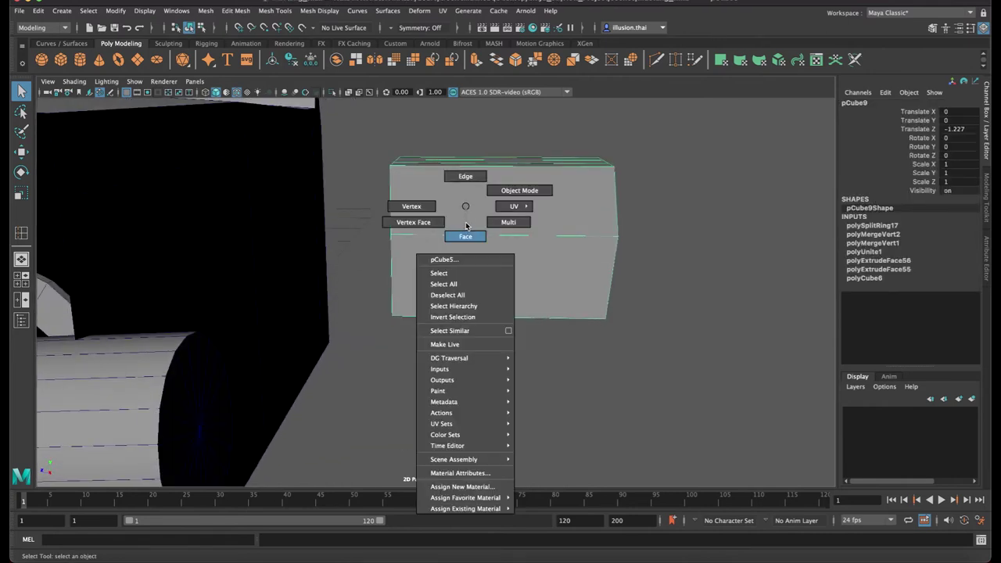
drag(362, 137, 455, 380)
right_drag(482, 203, 440, 180)
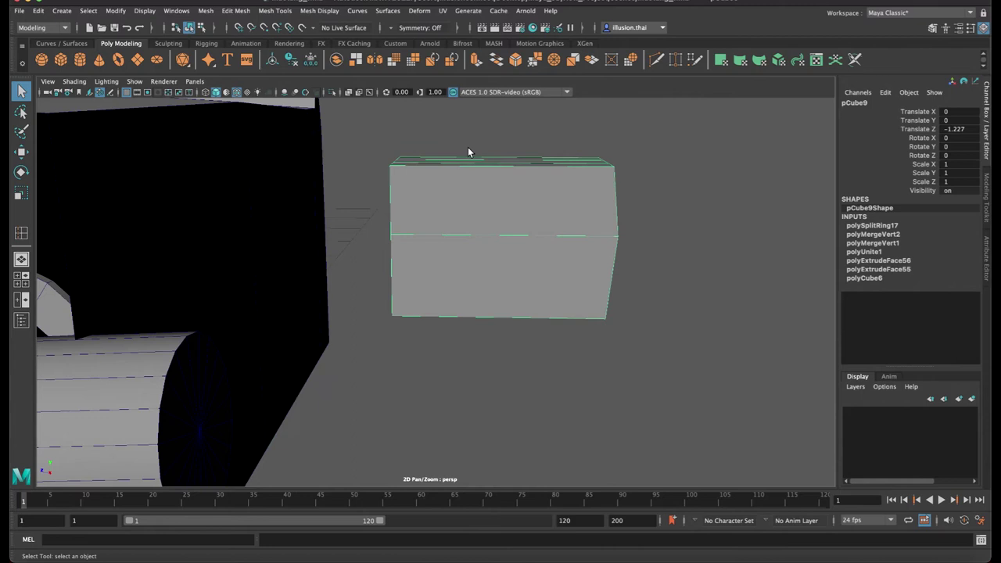
In wireframe, pull the box's left-side vertices inward to thin it into a shallow panel
key(F8)
drag(368, 135, 467, 381)
key(4)
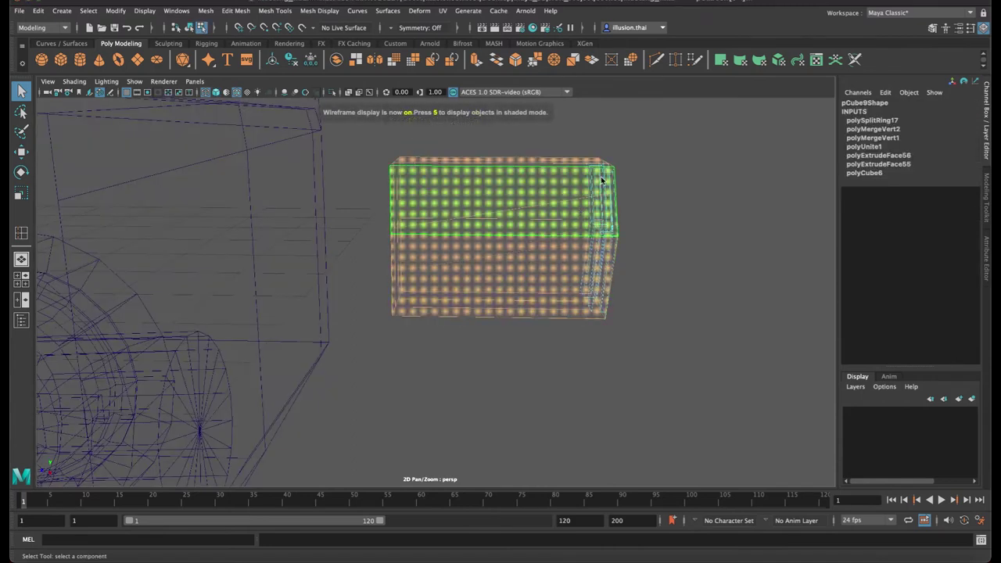
click(526, 388)
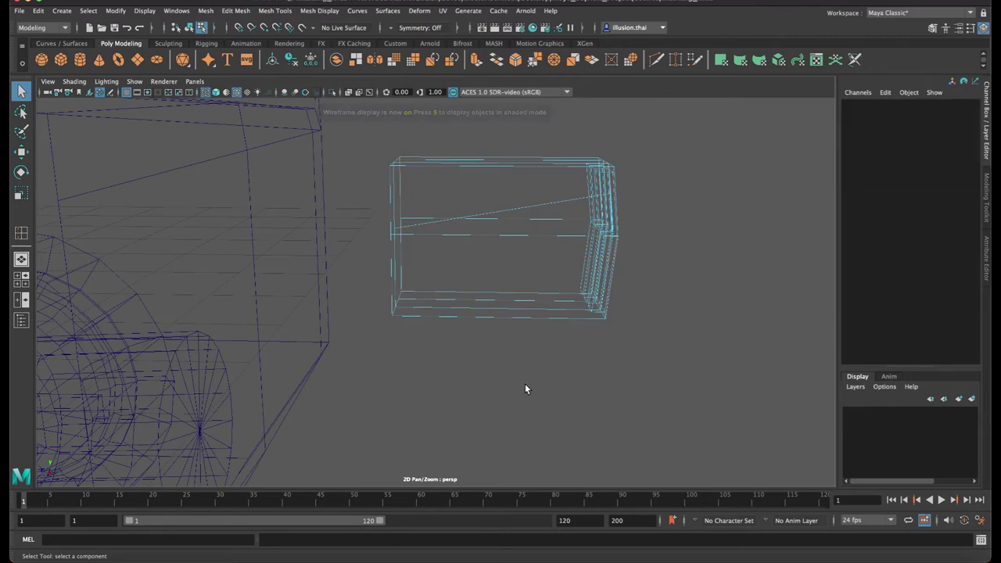
right_drag(407, 166, 374, 145)
drag(366, 128, 436, 389)
key(w)
drag(353, 233, 503, 235)
Move the grille box against the body (X 0.034, Y 0.066, Z 0.229) and widen it to Scale X 1.369
key(q)
right_drag(599, 185, 660, 169)
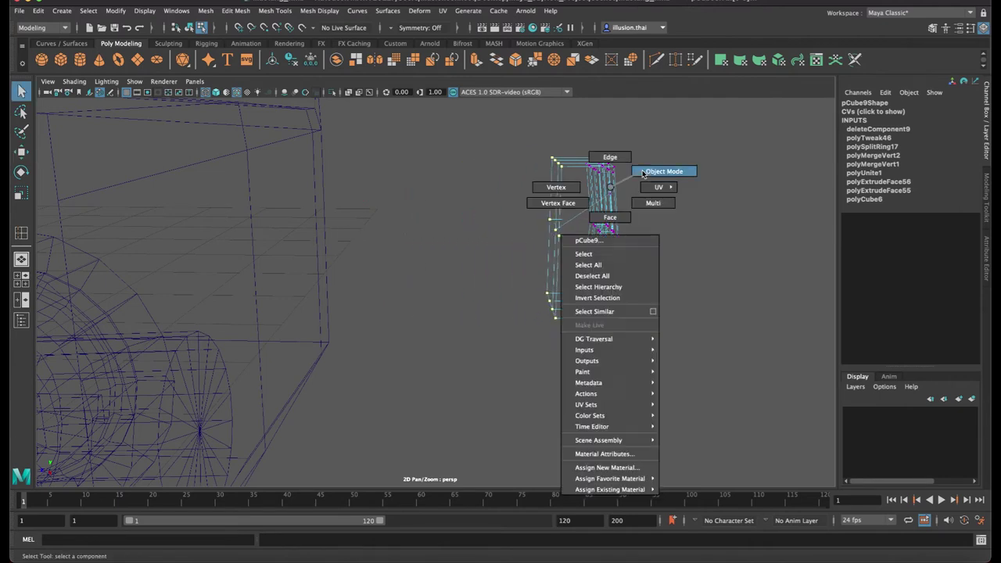
click(597, 207)
key(5)
mouse_move(625, 214)
alt+mouse_down()
mouse_move(547, 212)
mouse_move(446, 230)
alt+mouse_up()
key(w)
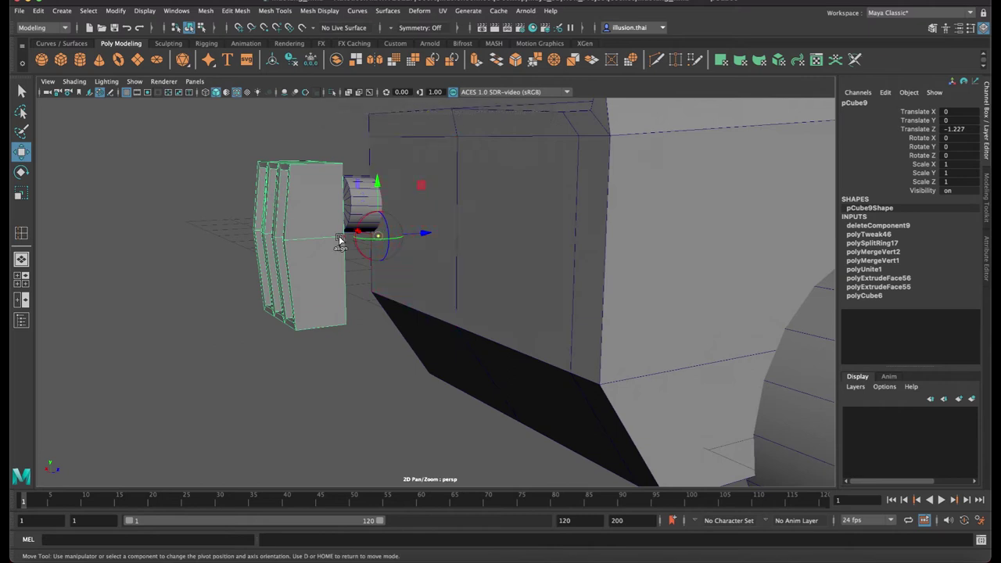
mouse_move(391, 232)
mouse_down()
mouse_move(608, 221)
mouse_move(637, 248)
mouse_up()
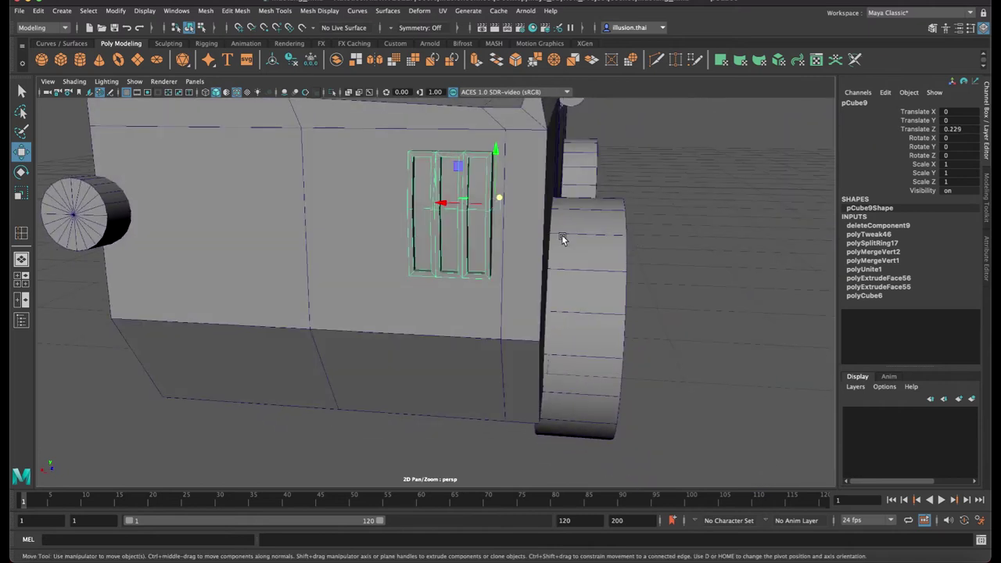
key(r)
mouse_move(457, 204)
mouse_down()
mouse_move(427, 205)
mouse_move(491, 239)
mouse_move(426, 233)
mouse_up()
Shift the grille slightly sideways and raise it a little
key(w)
key(e)
key(w)
alt+drag(535, 223, 729, 296)
click(802, 405)
mouse_move(802, 405)
alt+right_down()
mouse_move(527, 258)
mouse_move(456, 239)
mouse_move(580, 249)
alt+right_up()
mouse_move(579, 250)
alt+mouse_down()
mouse_move(607, 254)
mouse_move(518, 268)
mouse_move(518, 227)
alt+mouse_up()
click(414, 221)
drag(443, 172, 441, 161)
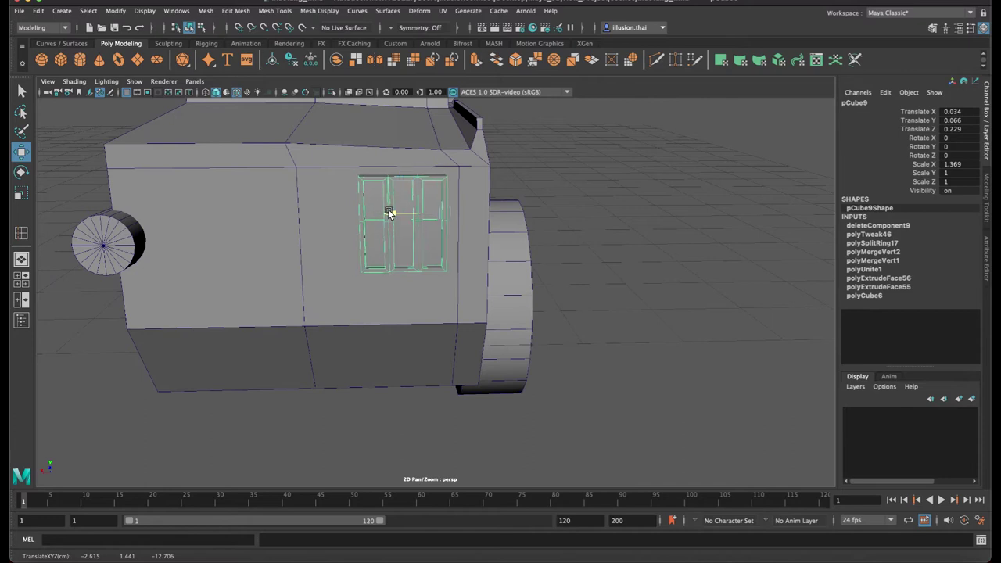
Raise the round cylinder on the body's end a little higher
click(641, 259)
mouse_move(641, 259)
alt+mouse_down()
mouse_move(465, 253)
mouse_move(487, 273)
mouse_move(490, 230)
alt+mouse_up()
click(197, 209)
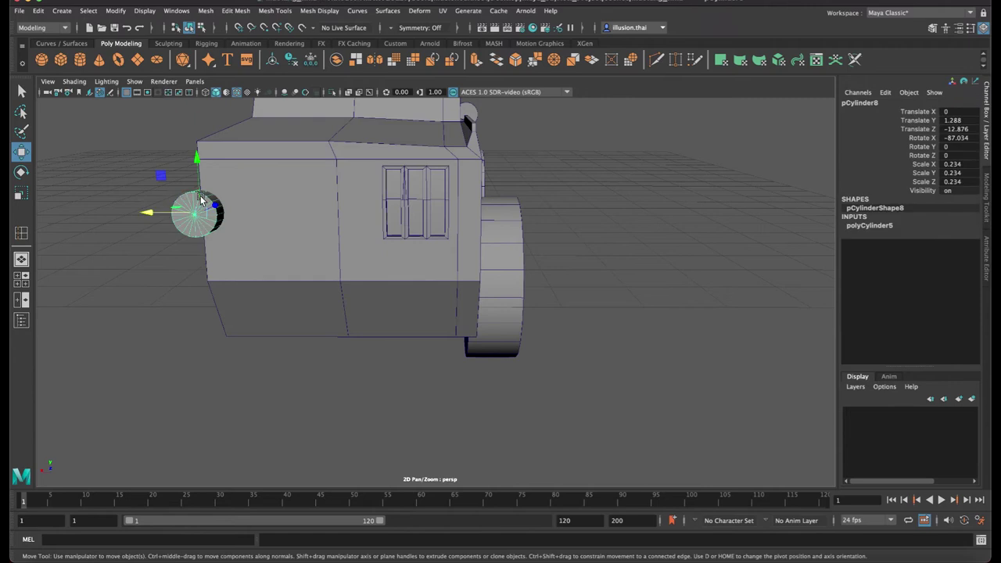
drag(199, 158, 201, 133)
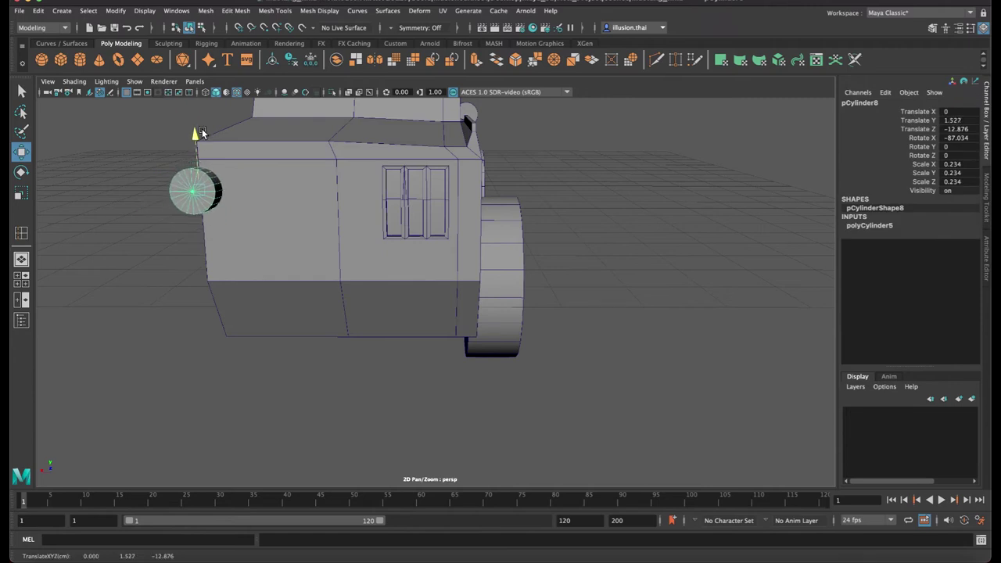
Narrow the selected upper body edge by scaling it in Edge mode
click(616, 237)
mouse_move(616, 237)
alt+mouse_down()
mouse_move(486, 208)
mouse_move(492, 228)
mouse_move(546, 228)
mouse_move(527, 226)
mouse_move(464, 150)
alt+mouse_up()
right_click(461, 137)
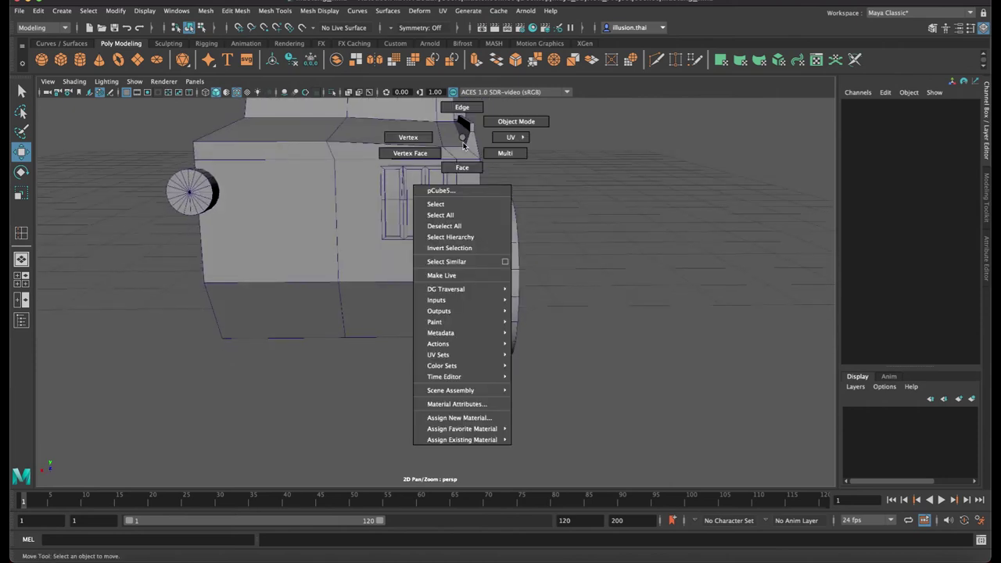
click(466, 117)
key(r)
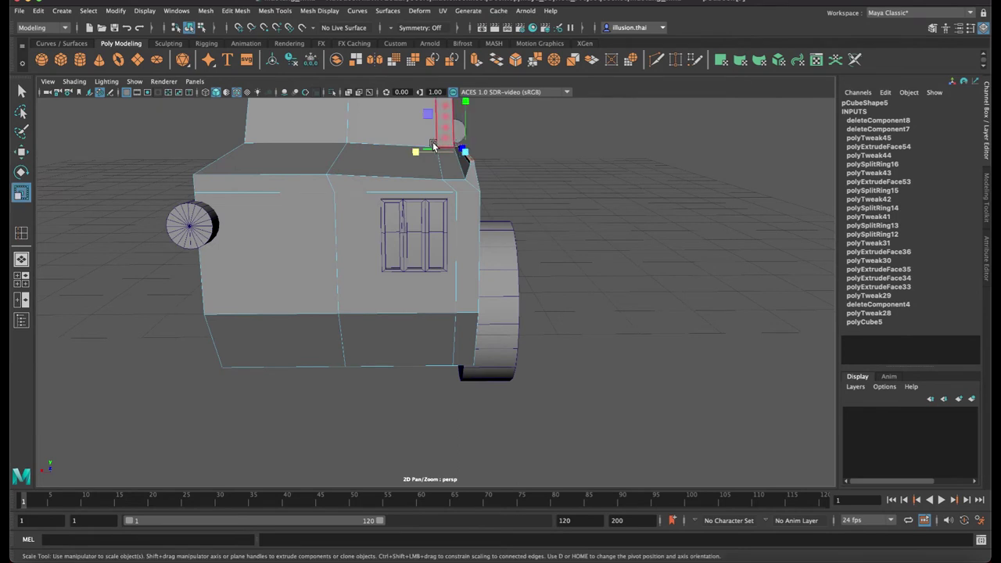
drag(416, 152, 428, 153)
key(w)
right_drag(469, 193, 527, 177)
Move the new cube pCube10 to the car's front end, at Z -12.888
mouse_move(563, 192)
alt+mouse_down()
mouse_move(543, 249)
mouse_move(529, 245)
alt+mouse_up()
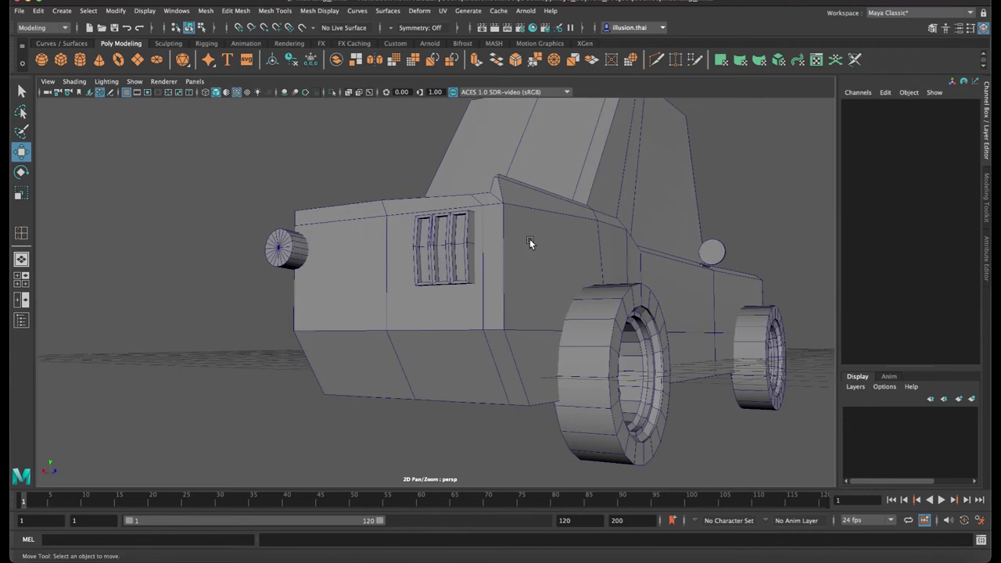
mouse_move(391, 282)
alt+mouse_down()
mouse_move(399, 246)
mouse_move(401, 307)
alt+mouse_up()
click(360, 268)
mouse_move(651, 273)
mouse_down()
mouse_move(374, 304)
mouse_move(384, 310)
mouse_move(434, 291)
mouse_up()
Set the cube's pivot to its bottom corner and snap it into line with the body
key(d)
mouse_move(365, 392)
mouse_down()
mouse_move(369, 416)
mouse_move(379, 402)
mouse_move(346, 425)
mouse_up()
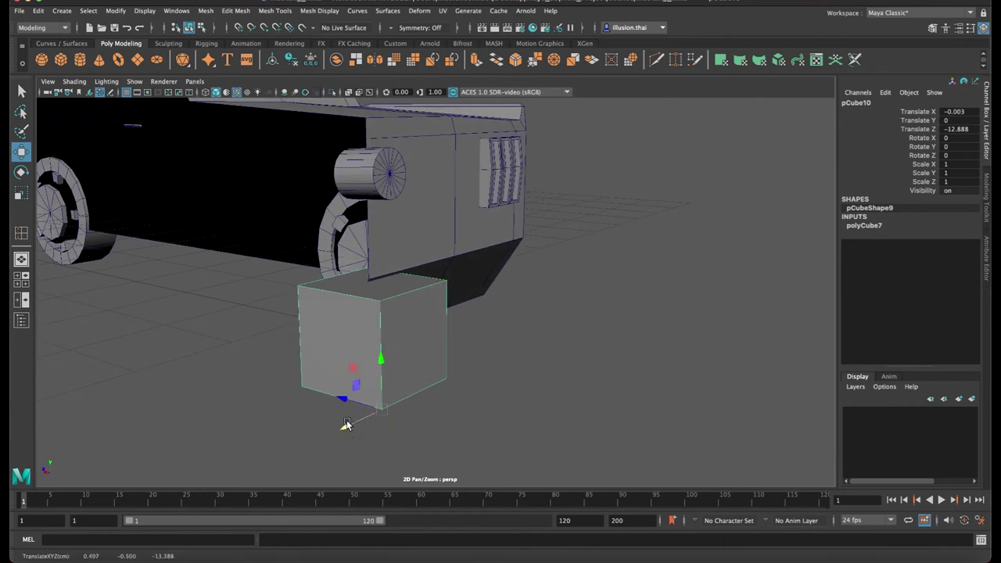
drag(369, 265, 380, 273)
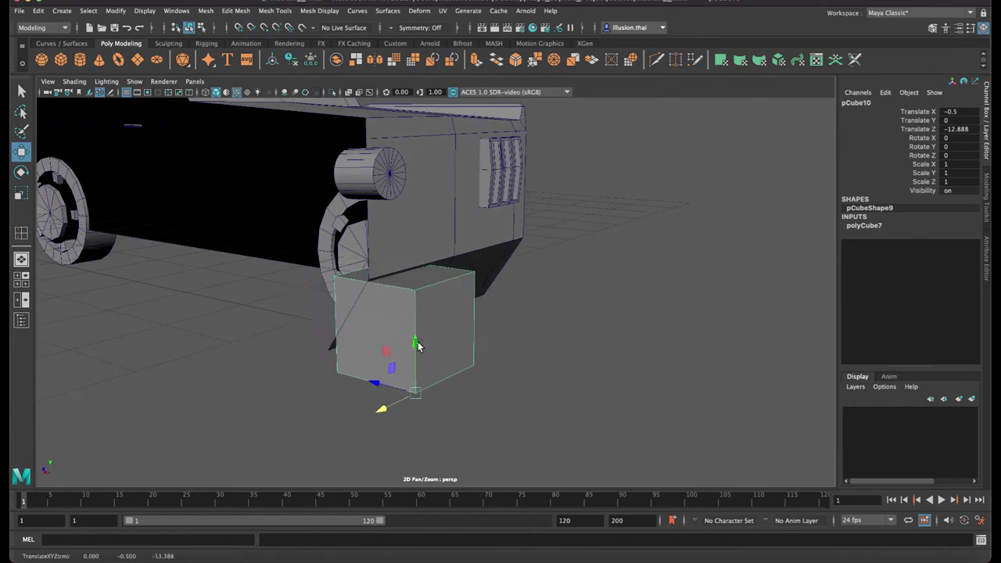
drag(418, 345, 423, 343)
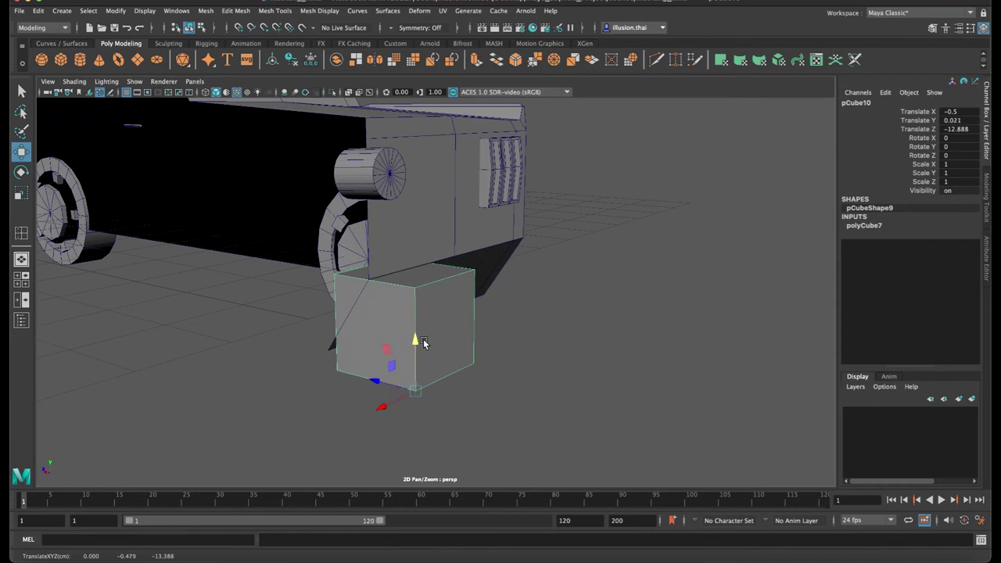
Scale the cube to 0.54, lift it under the body and flatten it to Scale Z 0.316
key(r)
drag(414, 391, 349, 382)
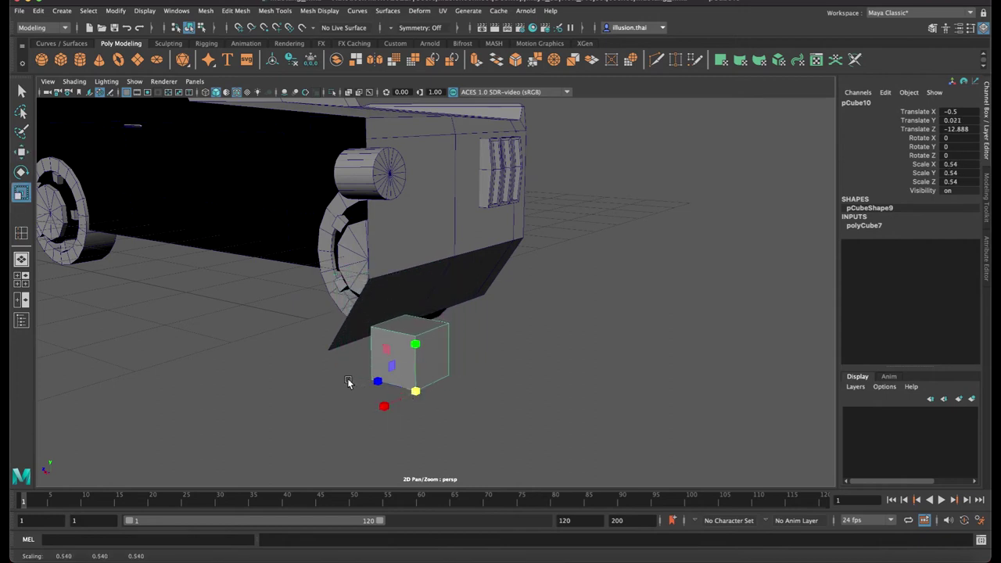
key(w)
drag(419, 335, 419, 294)
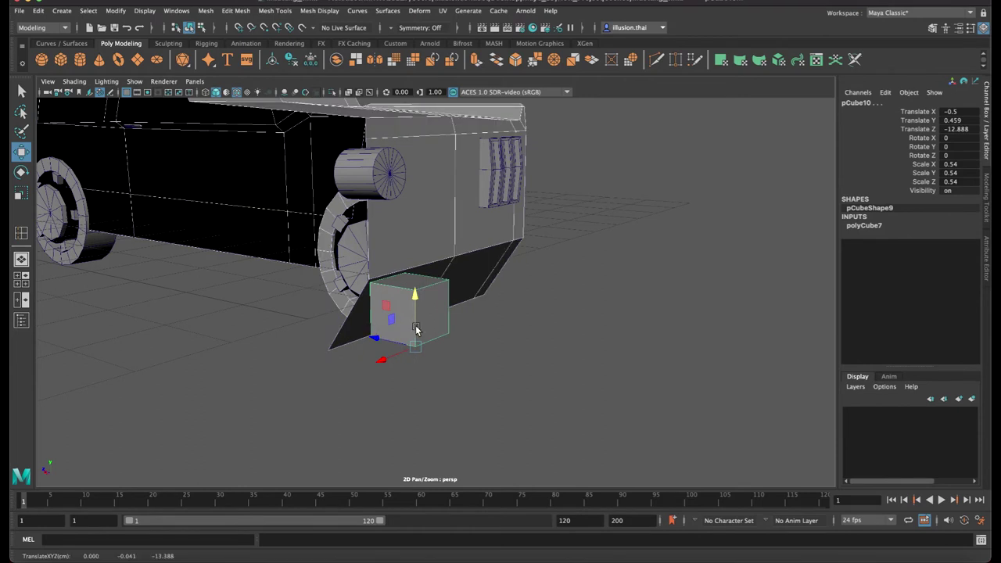
click(394, 332)
mouse_move(376, 338)
mouse_down()
mouse_move(397, 323)
mouse_move(383, 339)
mouse_move(356, 336)
mouse_up()
key(r)
key(w)
Select the cube's face to remove in Face mode, leaving an open-sided box
right_click(375, 327)
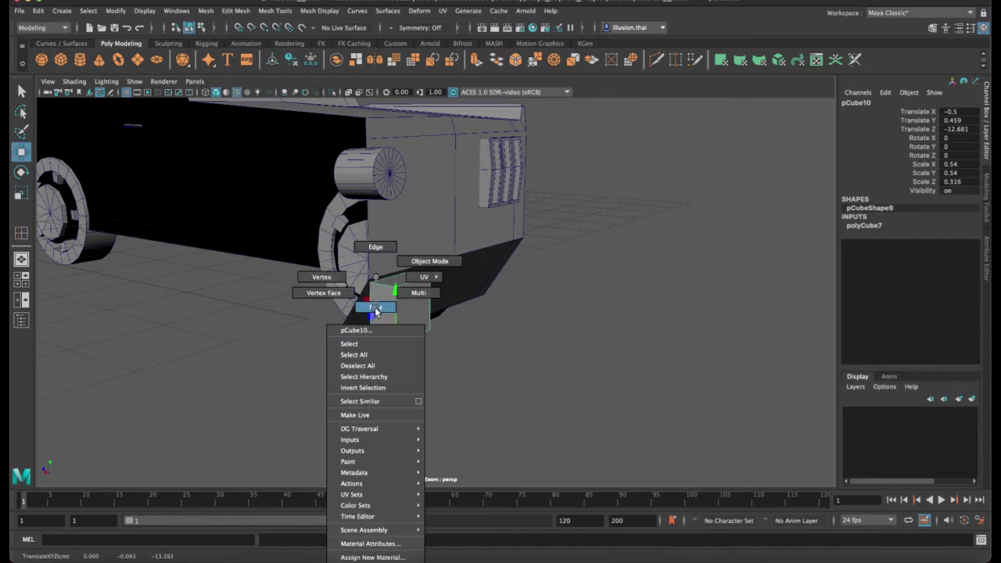
click(375, 308)
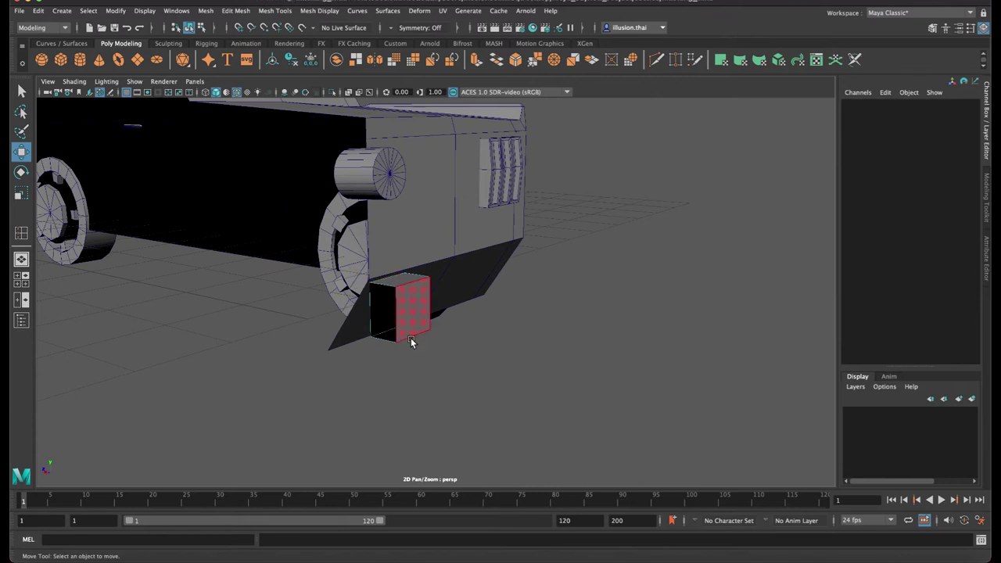
alt+drag(411, 337, 421, 322)
click(411, 262)
alt+drag(411, 262, 420, 306)
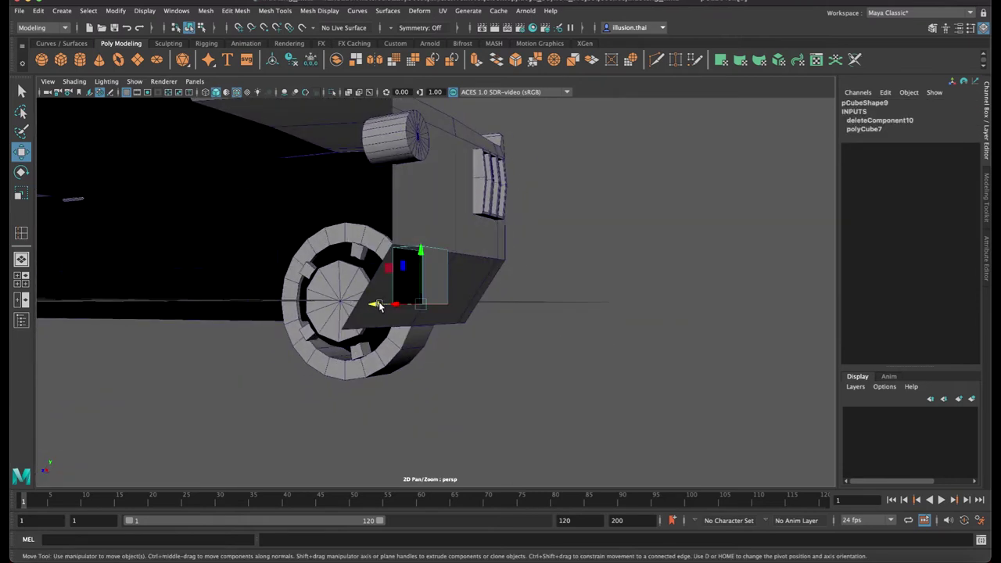
alt+drag(357, 306, 325, 301)
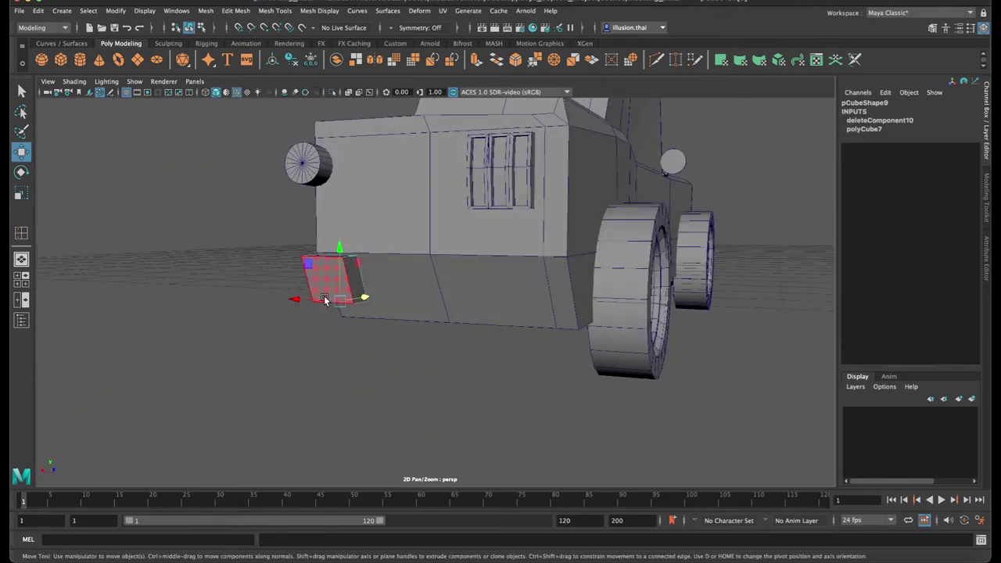
click(359, 289)
mouse_move(415, 294)
alt+mouse_down()
mouse_move(395, 310)
mouse_move(320, 275)
alt+mouse_up()
Lower one of the cube's edges to slant the block
right_drag(318, 269, 315, 266)
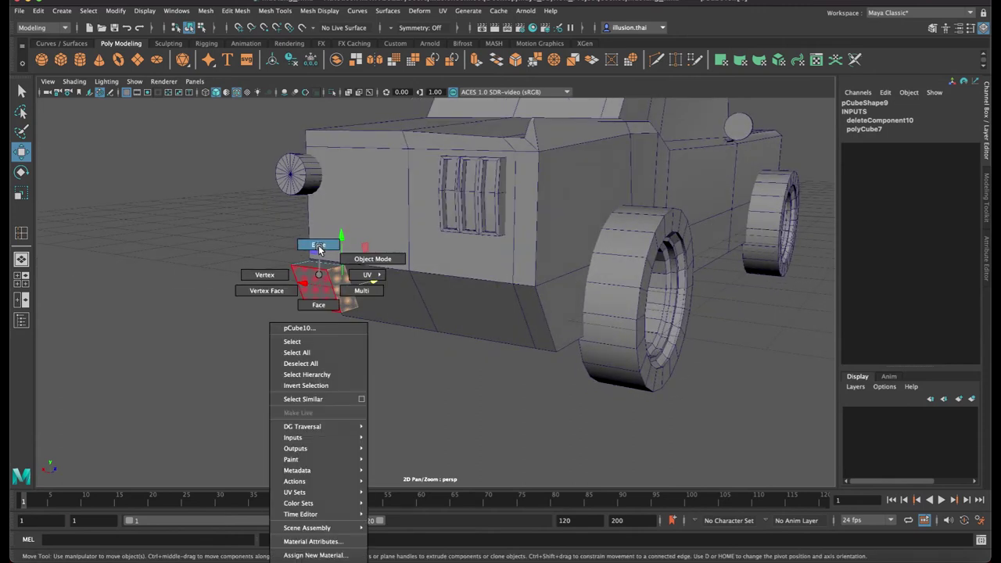
click(315, 267)
drag(307, 225, 307, 232)
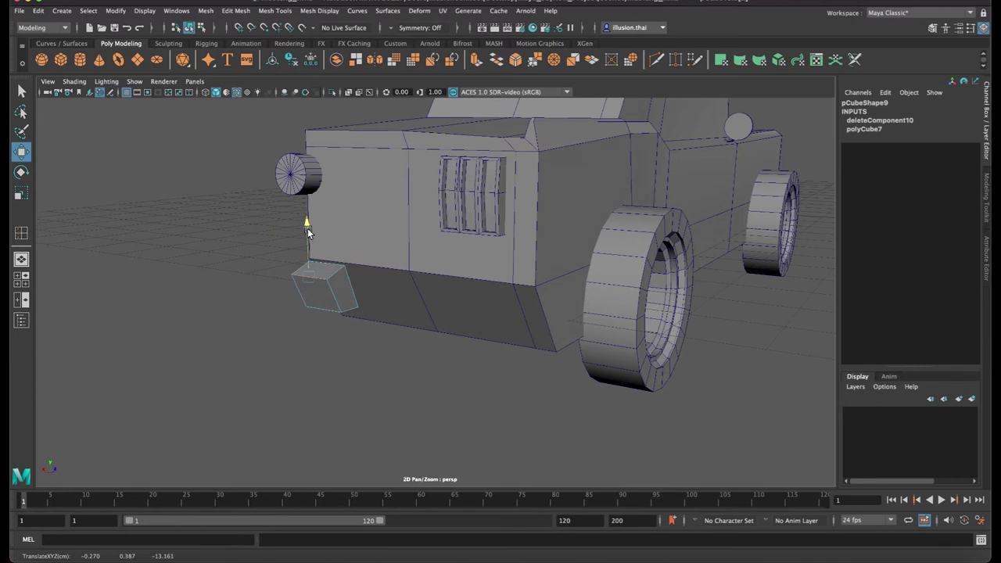
right_drag(347, 276, 347, 304)
click(345, 295)
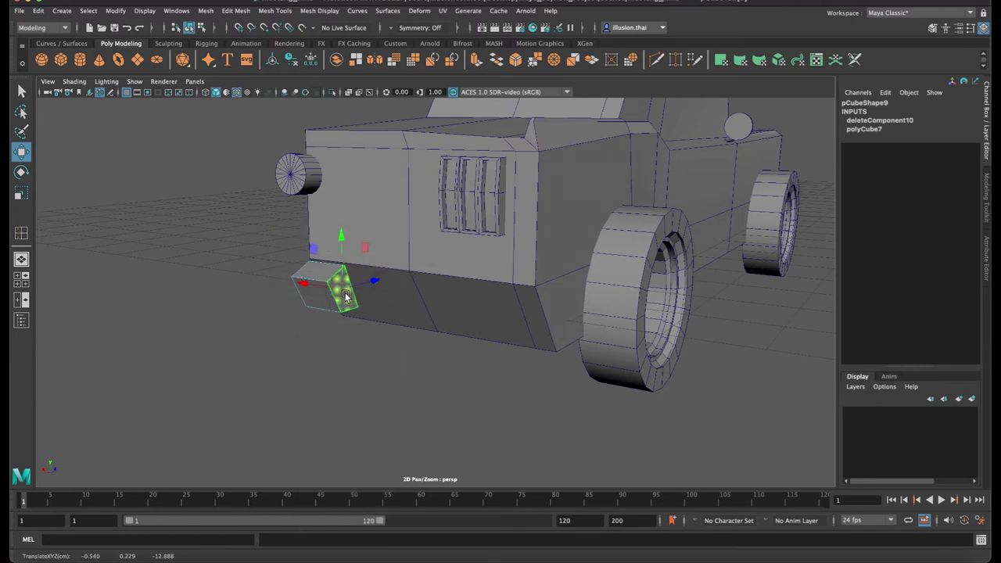
Extrude the cube's open face three times, raising and flattening the last extrusion into a skirt panel
key(ctrl+e)
mouse_move(388, 314)
mouse_down()
mouse_move(478, 315)
mouse_move(522, 334)
mouse_move(567, 327)
mouse_up()
key(ctrl+e)
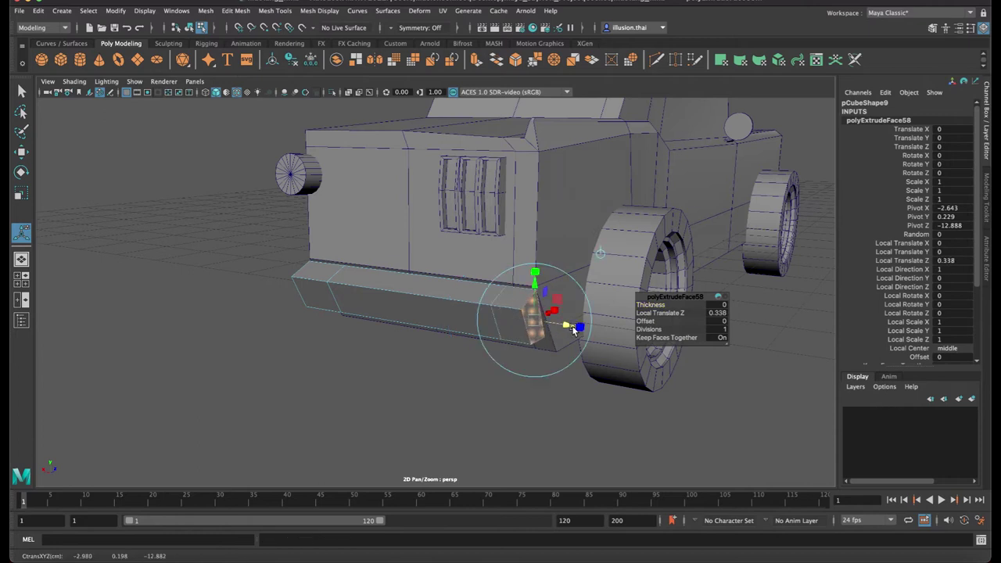
key(q)
key(ctrl+e)
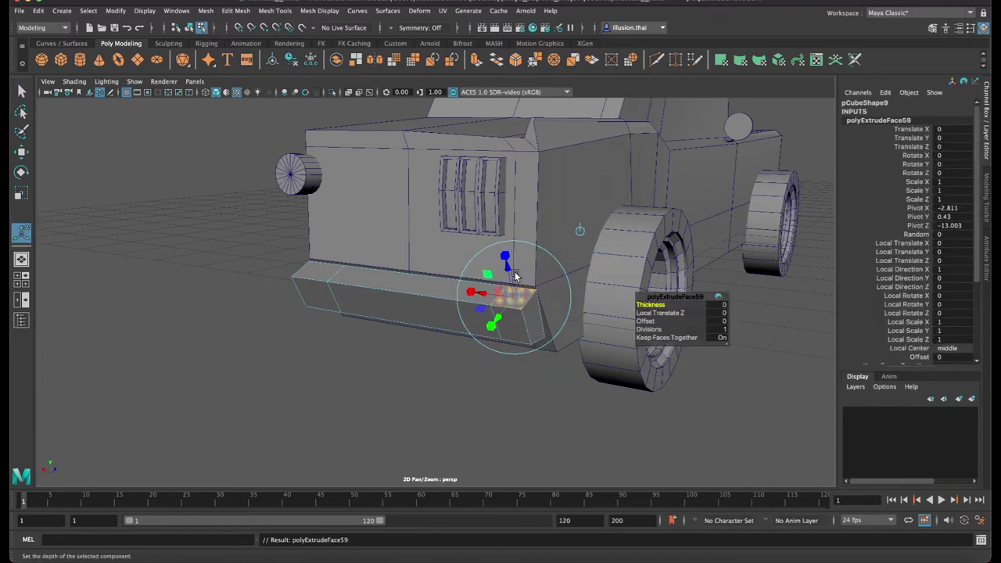
key(w)
drag(514, 249, 520, 221)
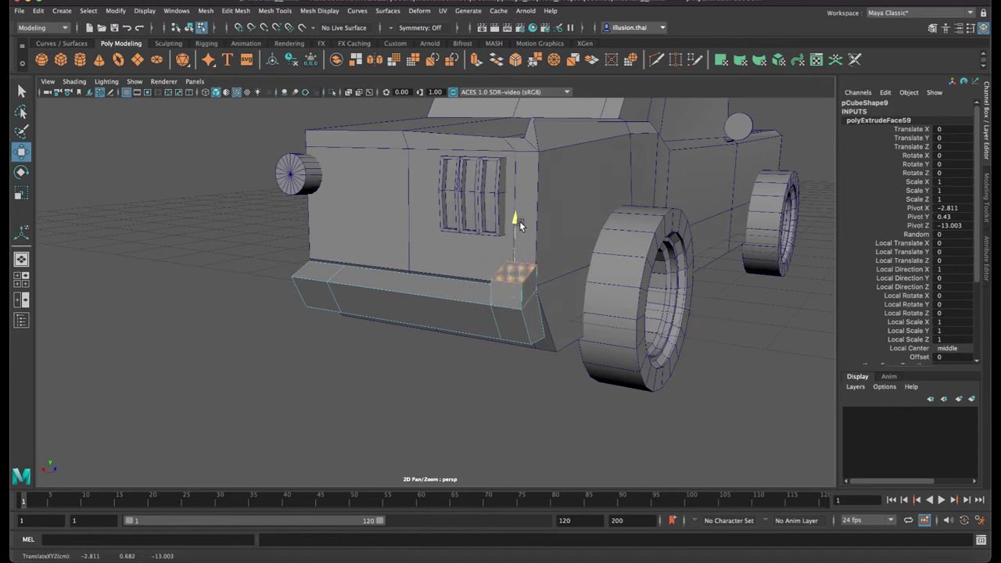
key(r)
drag(520, 225, 512, 271)
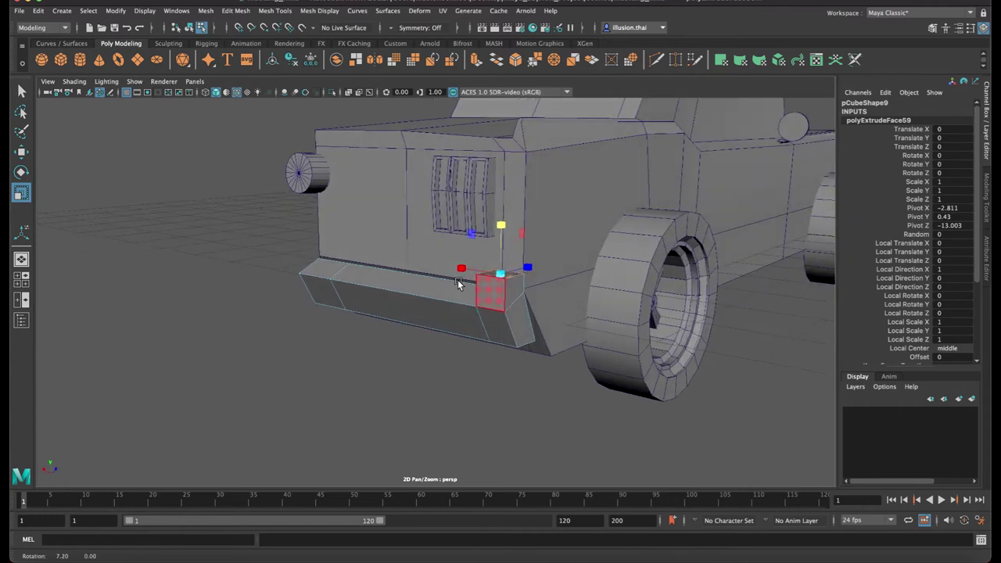
Nudge the bumper block slightly forward in Object Mode
alt+drag(513, 274, 440, 273)
right_drag(435, 277, 467, 266)
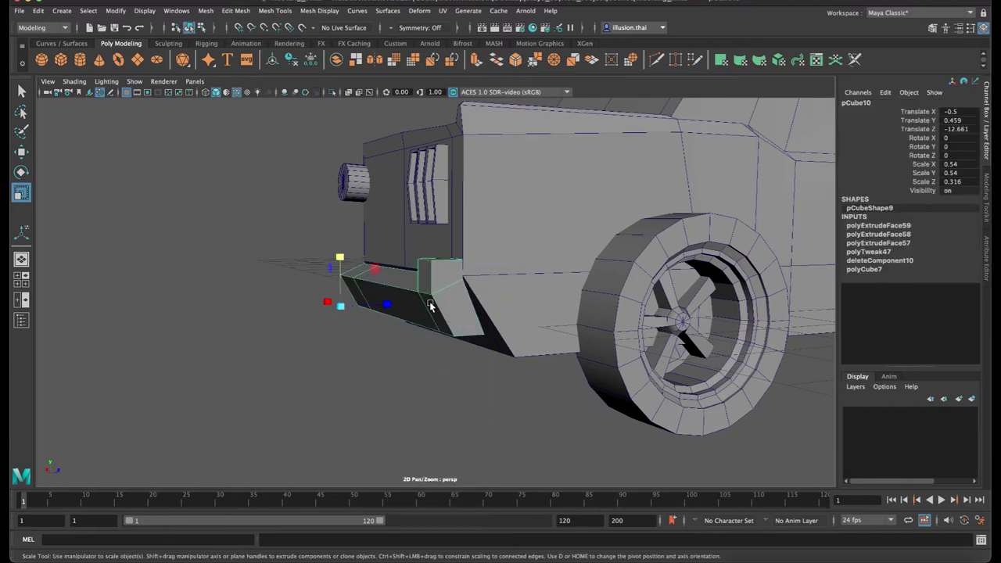
key(w)
drag(388, 306, 402, 277)
Shift the skirt bar's corner vertex along X to line up with the body
mouse_move(403, 277)
right_down()
mouse_move(372, 286)
mouse_move(385, 326)
right_up()
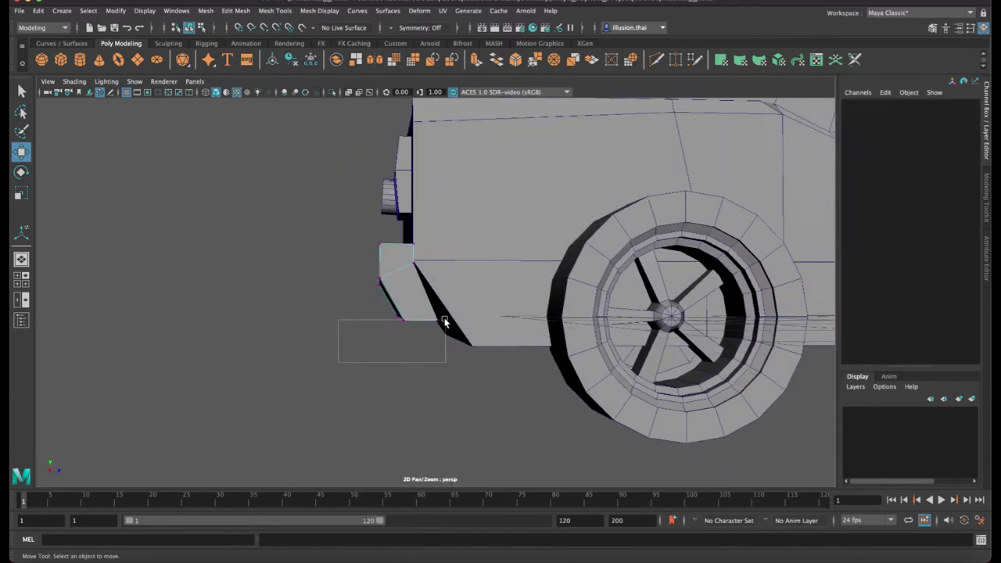
drag(453, 302, 481, 317)
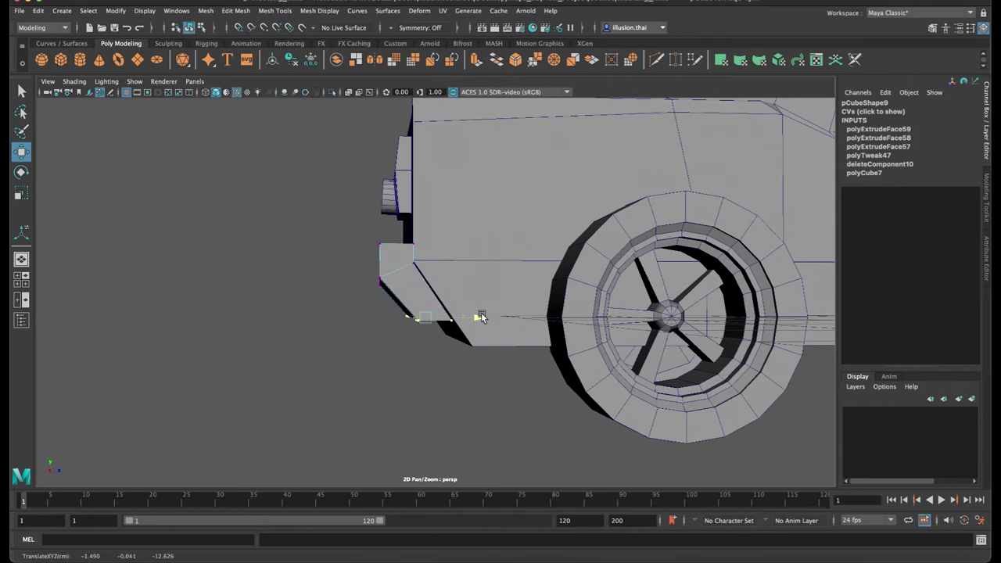
right_drag(431, 299, 458, 261)
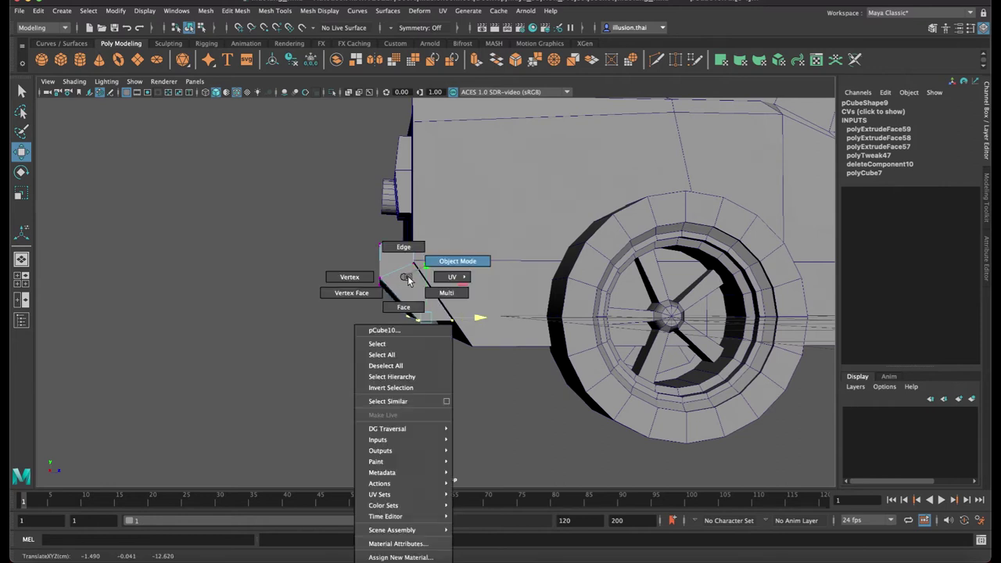
alt+drag(353, 340, 377, 347)
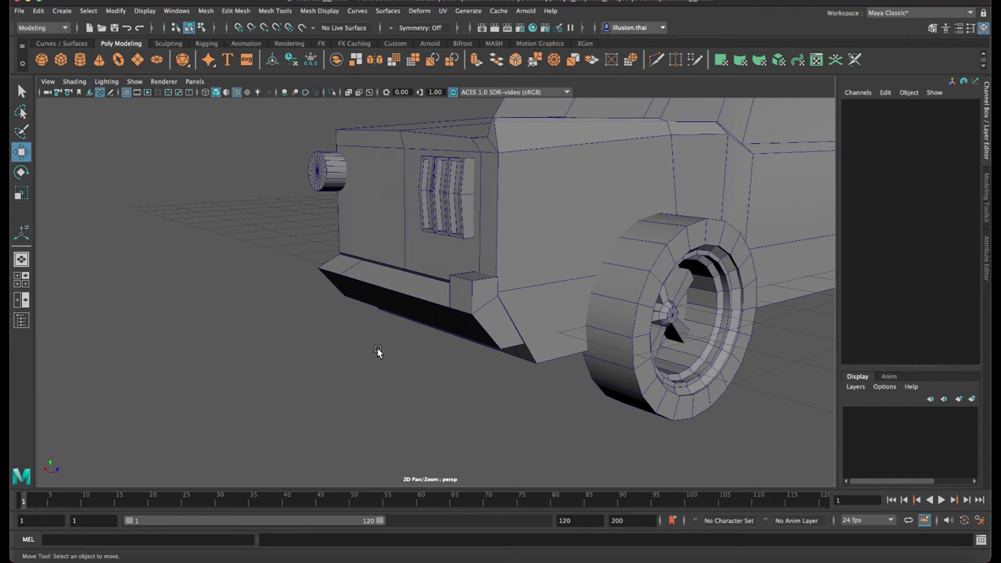
mouse_move(439, 366)
alt+mouse_down()
mouse_move(439, 358)
mouse_move(439, 367)
alt+mouse_up()
Extrude the face column beside the grille out by Local Translate Z 0.239 into a pillar
right_drag(487, 228, 496, 241)
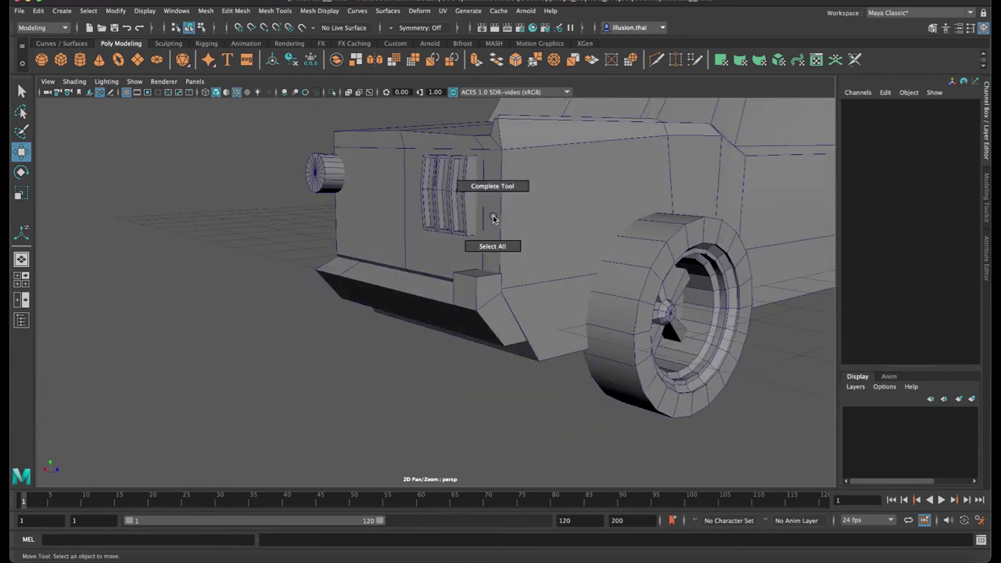
right_drag(521, 208, 487, 197)
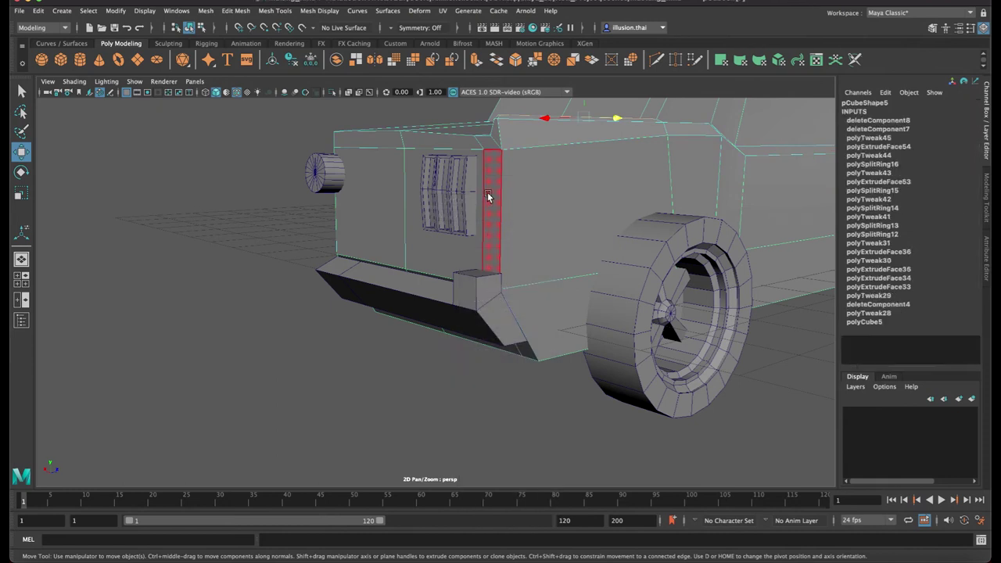
click(488, 197)
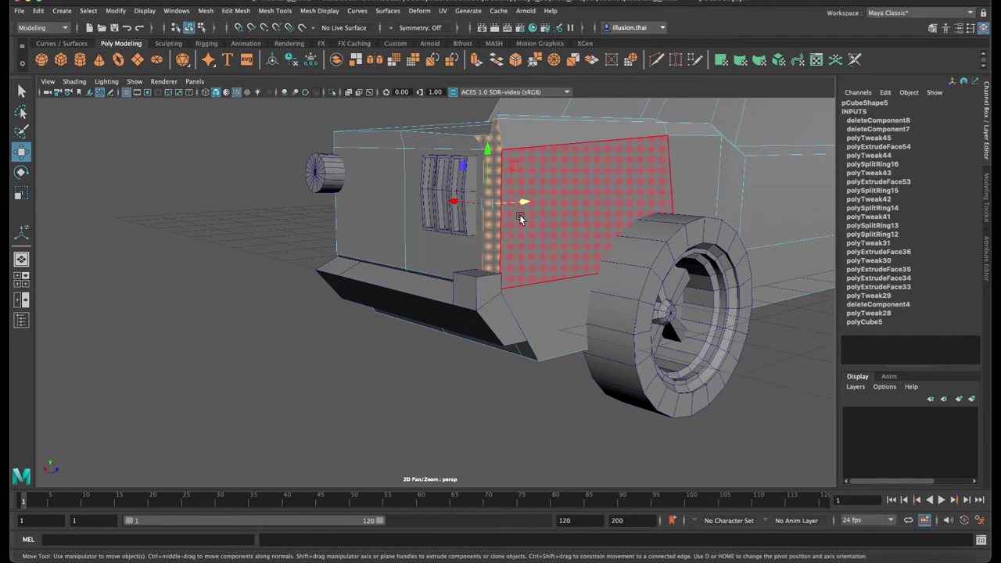
key(ctrl+e)
mouse_move(452, 146)
mouse_down()
mouse_move(439, 149)
mouse_move(547, 188)
mouse_up()
mouse_move(547, 188)
alt+right_down()
mouse_move(648, 217)
mouse_move(640, 170)
alt+right_up()
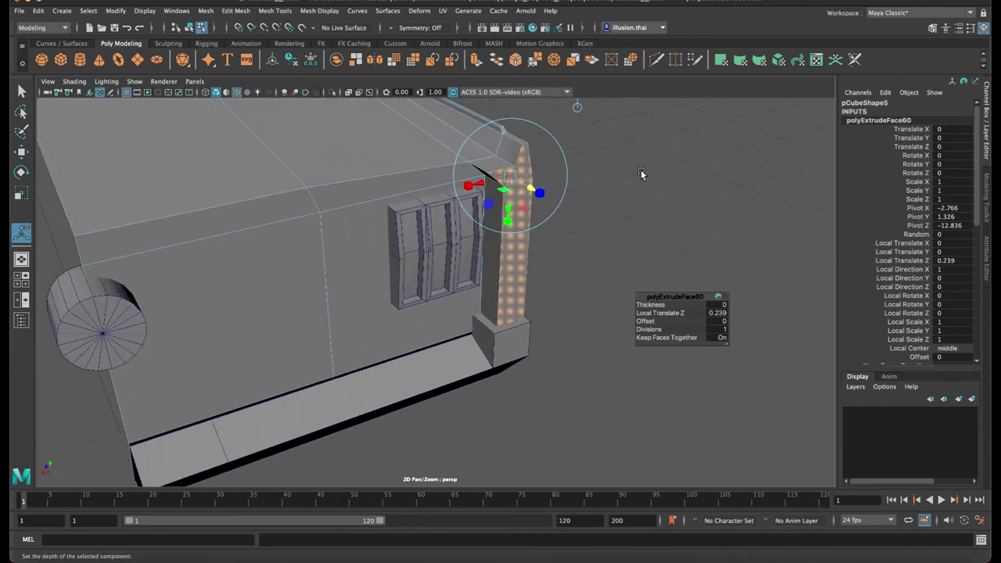
click(640, 165)
key(q)
mouse_move(512, 199)
right_down()
mouse_move(517, 189)
mouse_move(472, 197)
right_up()
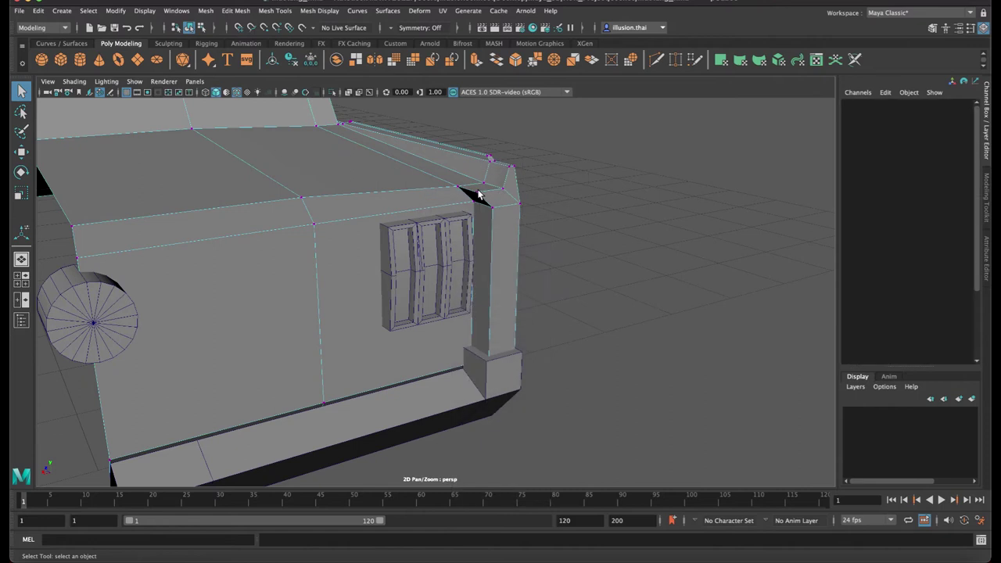
Lower the pillar's top corner vertex into line with the body's upper front edge
click(480, 195)
alt+drag(484, 199, 447, 200)
key(w)
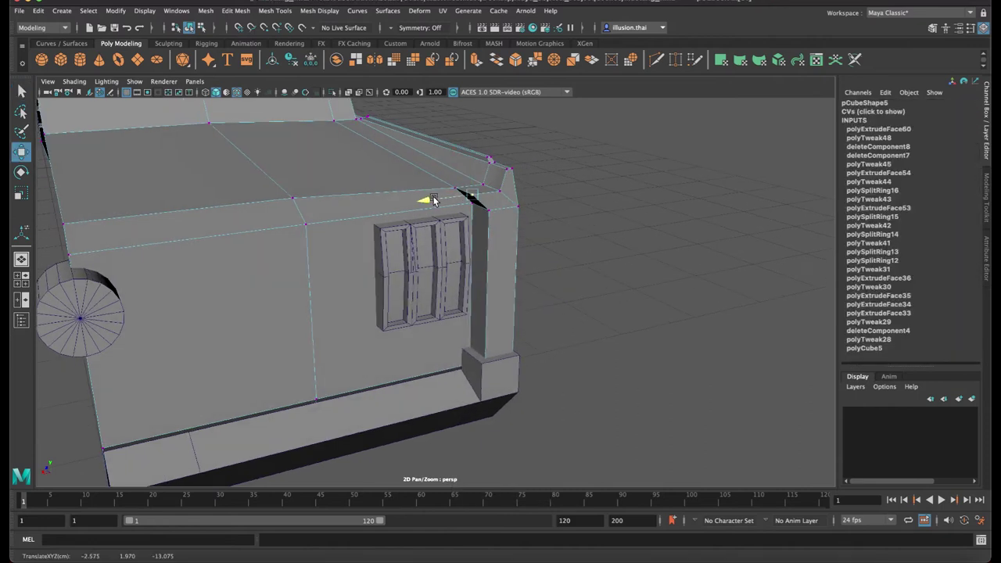
mouse_move(485, 152)
mouse_down()
mouse_move(509, 162)
mouse_move(479, 159)
mouse_up()
mouse_move(511, 127)
mouse_down()
mouse_move(559, 206)
mouse_move(505, 224)
mouse_up()
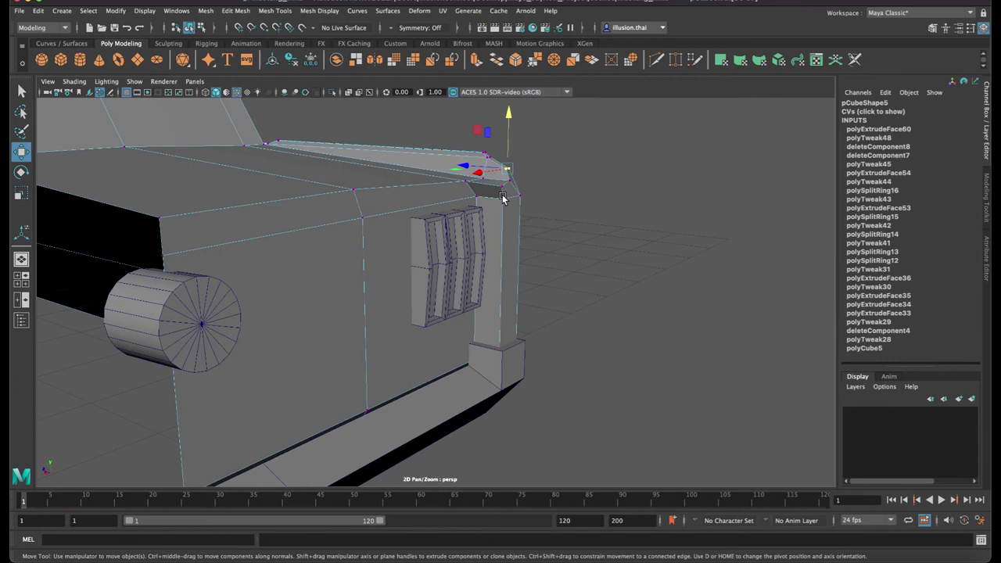
Reselect the car body and check the pillar's corner from a side view
mouse_move(501, 187)
alt+mouse_down()
mouse_move(518, 216)
mouse_move(453, 214)
mouse_move(454, 251)
mouse_move(420, 257)
mouse_move(402, 241)
mouse_move(398, 201)
mouse_move(381, 211)
mouse_move(438, 219)
mouse_move(561, 186)
mouse_move(472, 217)
mouse_move(418, 263)
alt+mouse_up()
click(551, 196)
click(513, 178)
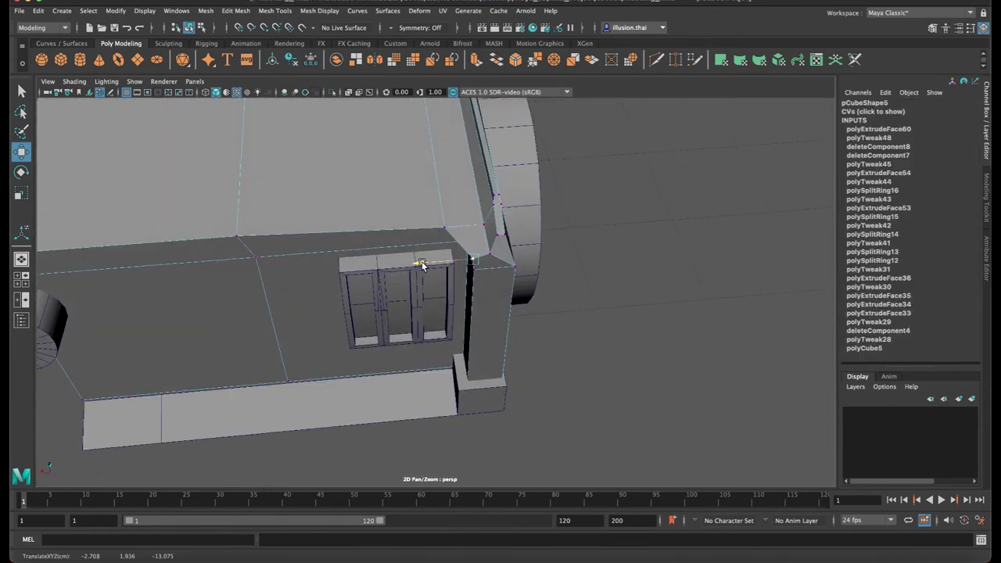
click(464, 218)
mouse_move(464, 218)
alt+mouse_down()
mouse_move(547, 250)
mouse_move(574, 228)
alt+mouse_up()
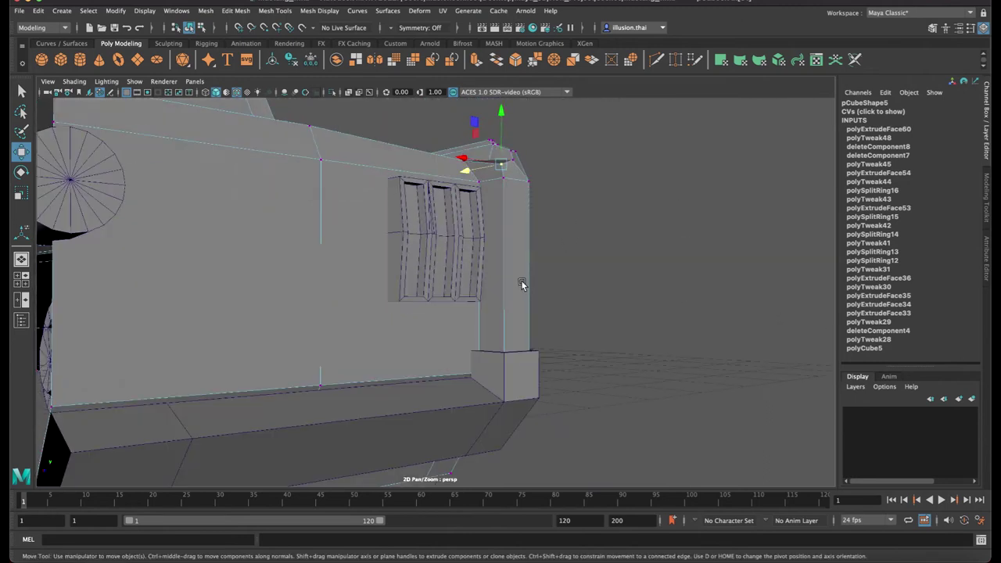
right_drag(506, 275, 516, 272)
mouse_move(516, 272)
alt+mouse_down()
mouse_move(482, 297)
mouse_move(402, 312)
mouse_move(353, 305)
alt+mouse_up()
click(430, 301)
In wireframe, raise the pillar's bottom vertices and shift its left vertex column left
key(4)
mouse_move(354, 277)
right_down()
mouse_move(336, 303)
mouse_move(299, 277)
right_up()
drag(376, 389, 396, 379)
mouse_move(371, 320)
mouse_down()
mouse_move(363, 290)
mouse_move(380, 286)
mouse_move(364, 290)
mouse_up()
drag(305, 123, 376, 308)
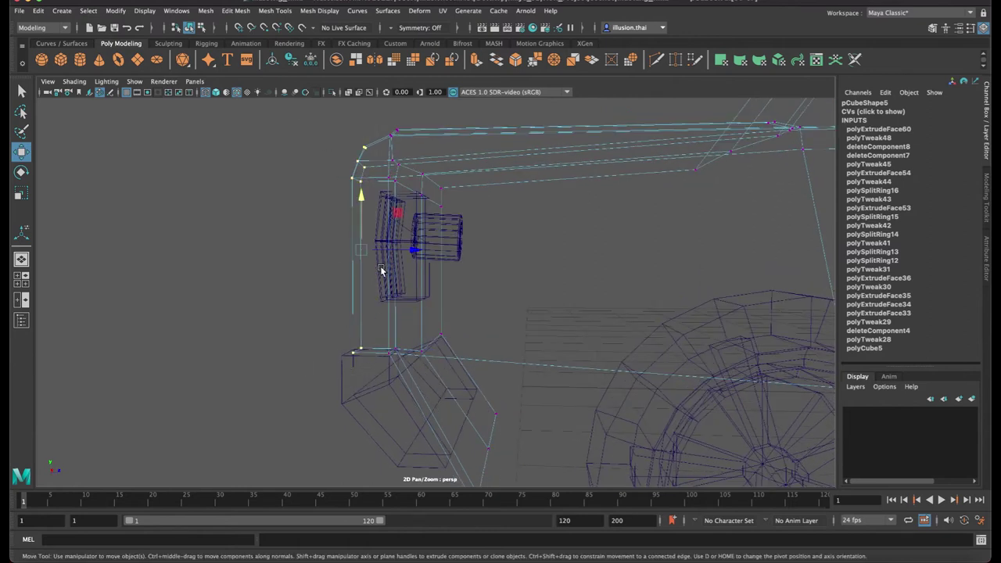
drag(416, 251, 408, 251)
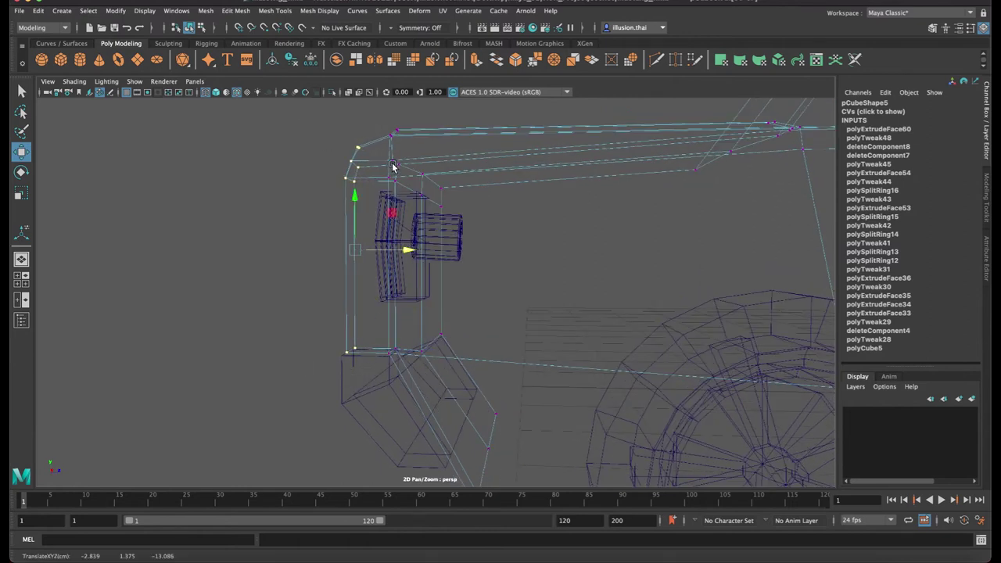
Return to shaded Object Mode and view the bumper and wheel from low down
right_drag(392, 167, 453, 134)
key(5)
scroll(271, 252, down, 3)
alt+drag(304, 273, 351, 273)
mouse_move(327, 312)
alt+mouse_down()
mouse_move(397, 257)
mouse_move(389, 270)
mouse_move(367, 262)
alt+mouse_up()
right_click(368, 262)
Shift the skirt bar pCube10's end vertex column in X to −3.043
mouse_move(702, 295)
alt+mouse_down()
mouse_move(554, 277)
mouse_move(563, 286)
alt+mouse_up()
click(560, 279)
right_click(558, 277)
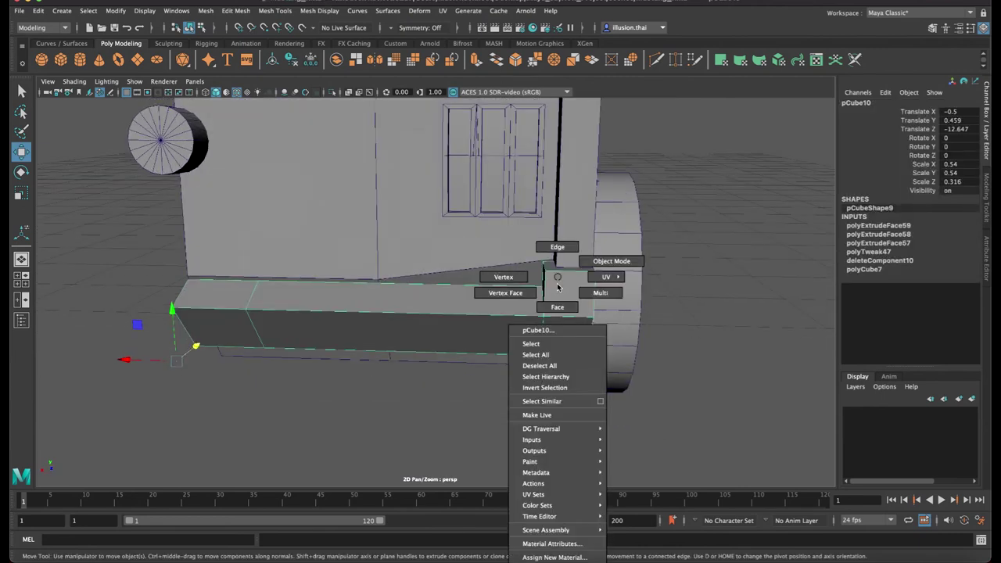
right_drag(558, 287, 507, 278)
drag(502, 236, 551, 383)
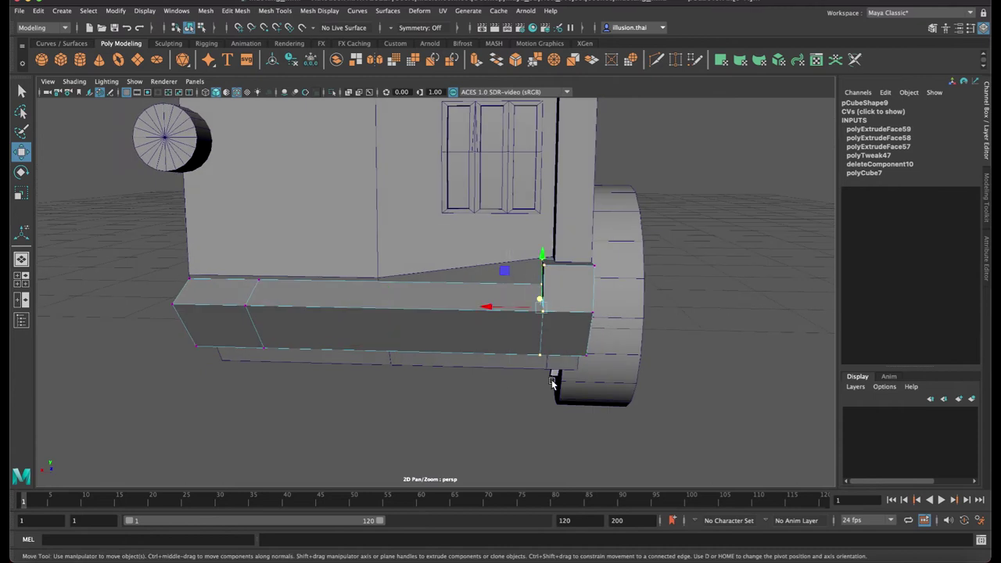
drag(491, 305, 497, 307)
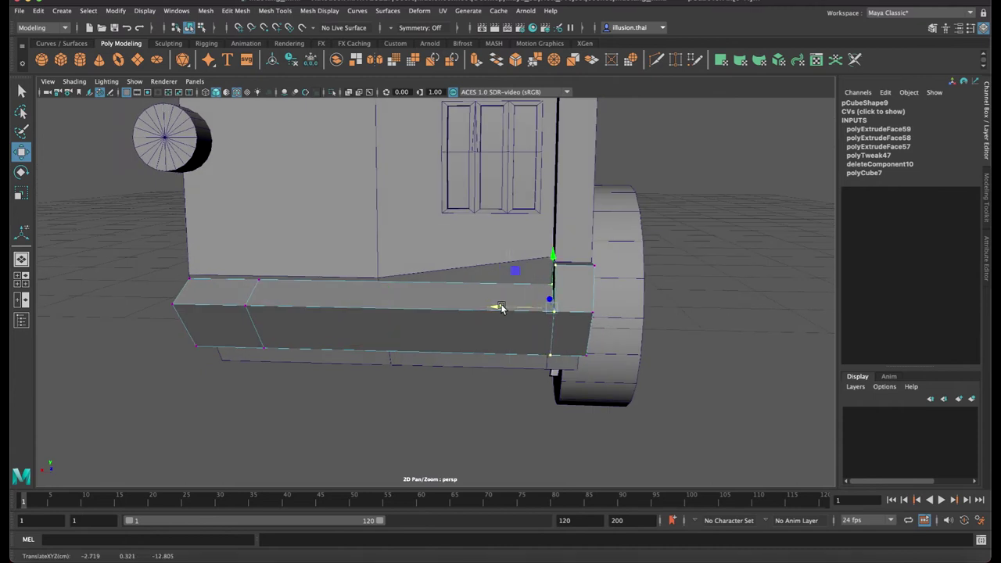
right_drag(582, 281, 641, 258)
In wireframe, select two end edges of the skirt bar and slide them along the bar
click(695, 269)
alt+drag(696, 268, 453, 261)
scroll(446, 261, up, 3)
right_click(400, 291)
click(391, 293)
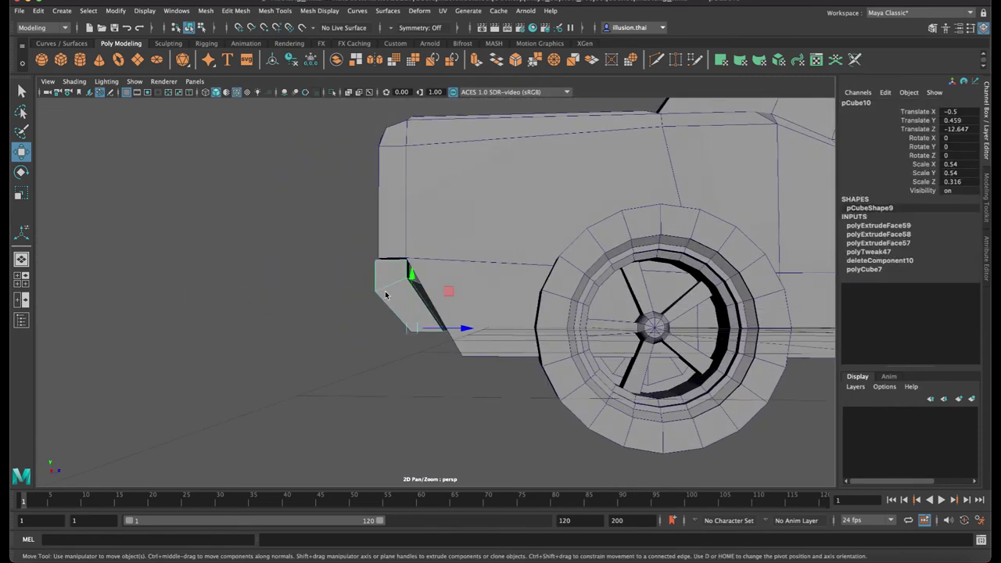
right_click(385, 277)
click(385, 247)
scroll(391, 268, up, 5)
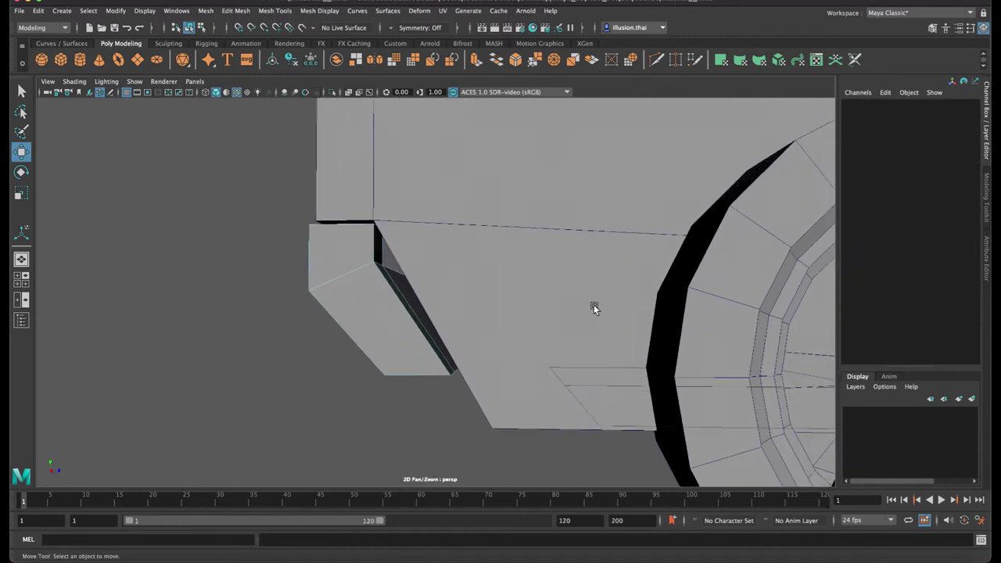
alt+drag(426, 290, 378, 286)
key(4)
click(502, 259)
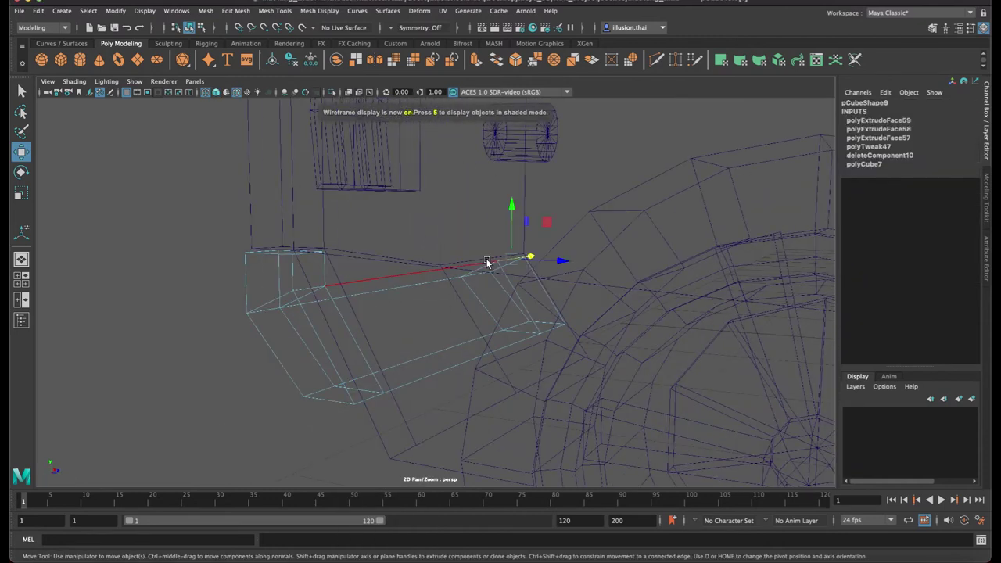
shift+click(348, 287)
alt+drag(317, 288, 363, 308)
key(5)
mouse_move(467, 283)
alt+mouse_down()
mouse_move(482, 279)
mouse_move(458, 276)
mouse_move(467, 279)
alt+mouse_up()
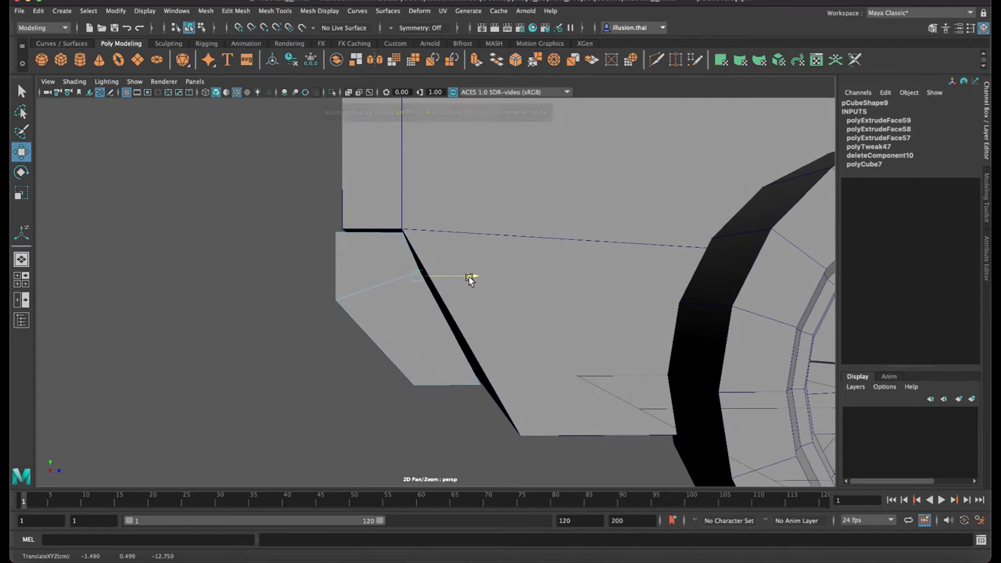
Move the skirt bar's upper end face to tuck the corner against the body
mouse_move(412, 276)
right_down()
mouse_move(436, 269)
mouse_move(412, 307)
right_up()
click(385, 262)
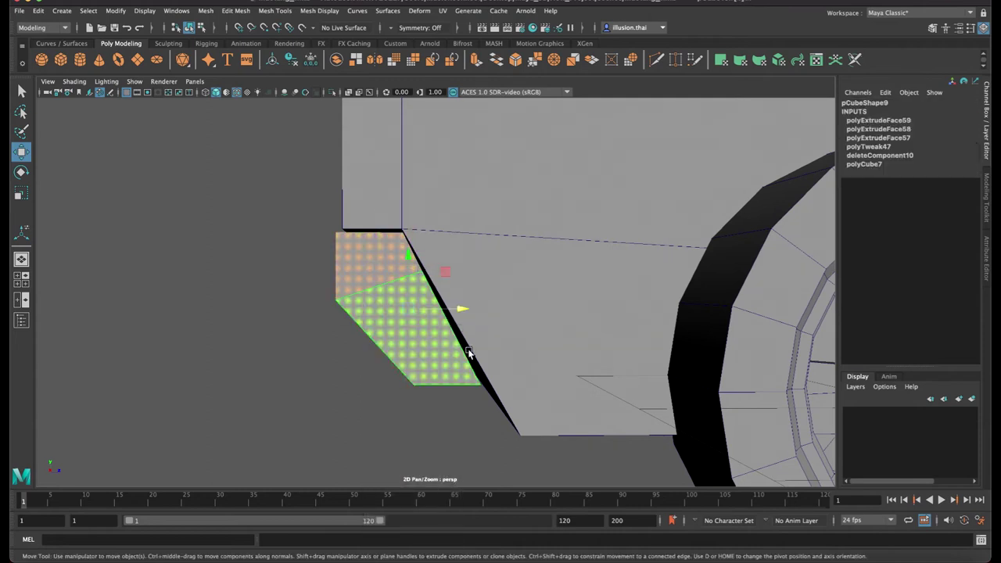
scroll(408, 319, down, 5)
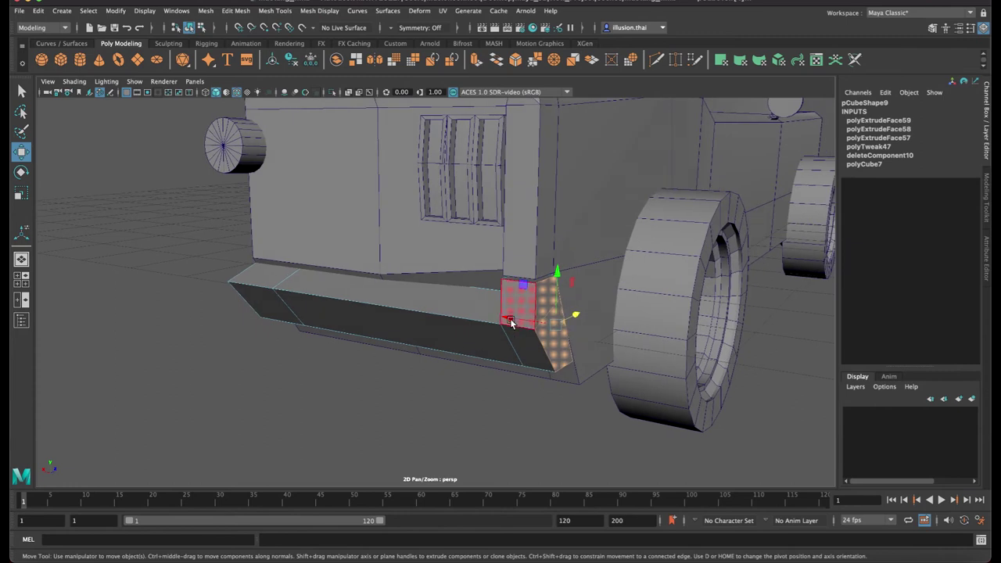
drag(508, 320, 513, 317)
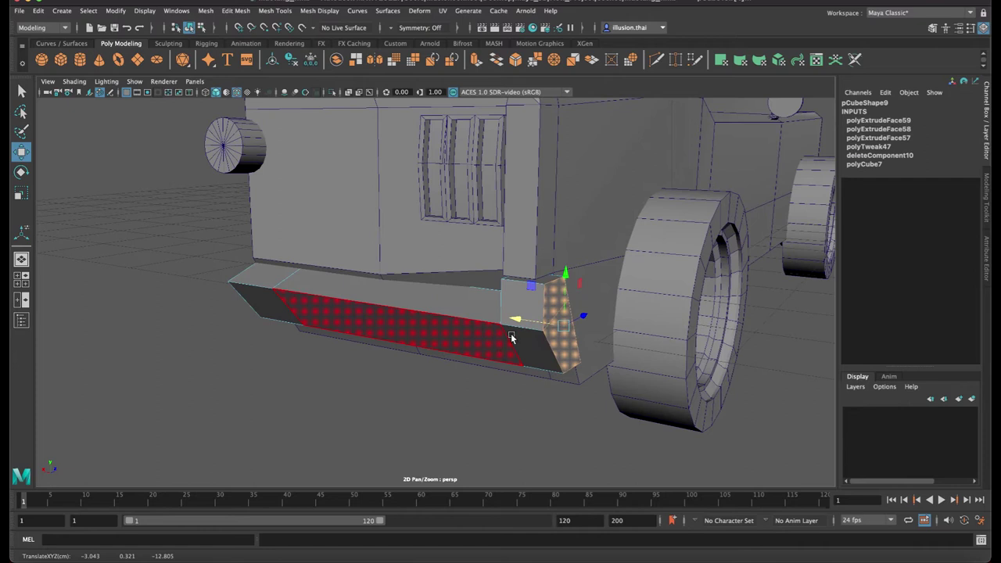
right_drag(538, 278, 538, 299)
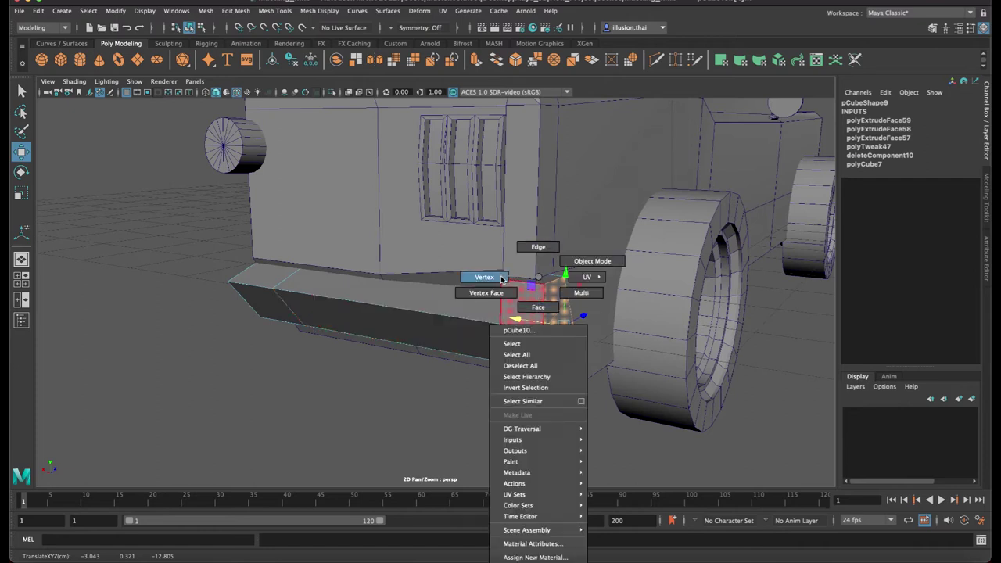
right_drag(576, 274, 582, 263)
mouse_move(503, 412)
alt+mouse_down()
mouse_move(400, 324)
mouse_move(449, 332)
mouse_move(576, 258)
alt+mouse_up()
Shift the body's vertical edge beside the grille and the pillar's top corner vertex sideways
right_click(563, 275)
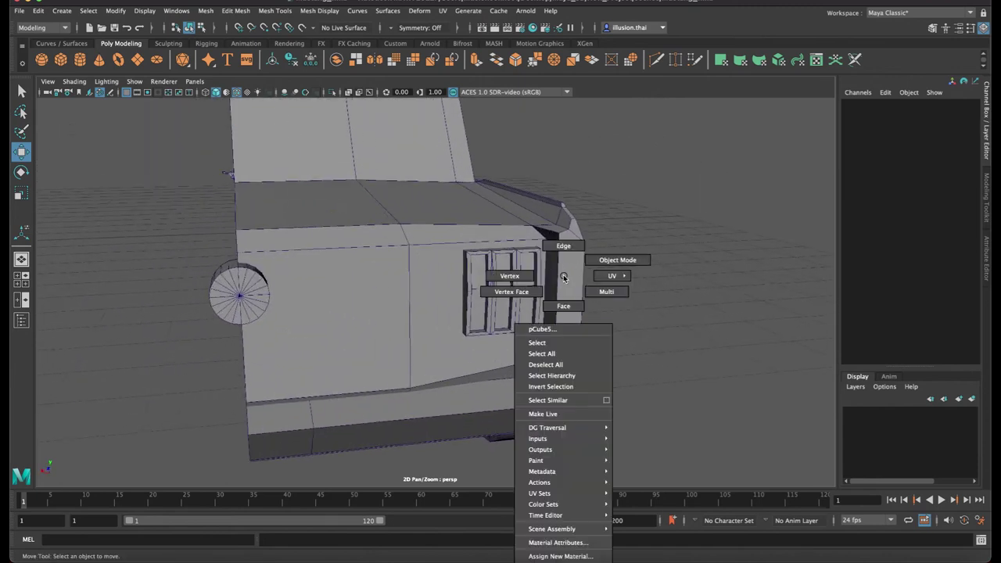
click(554, 252)
click(551, 270)
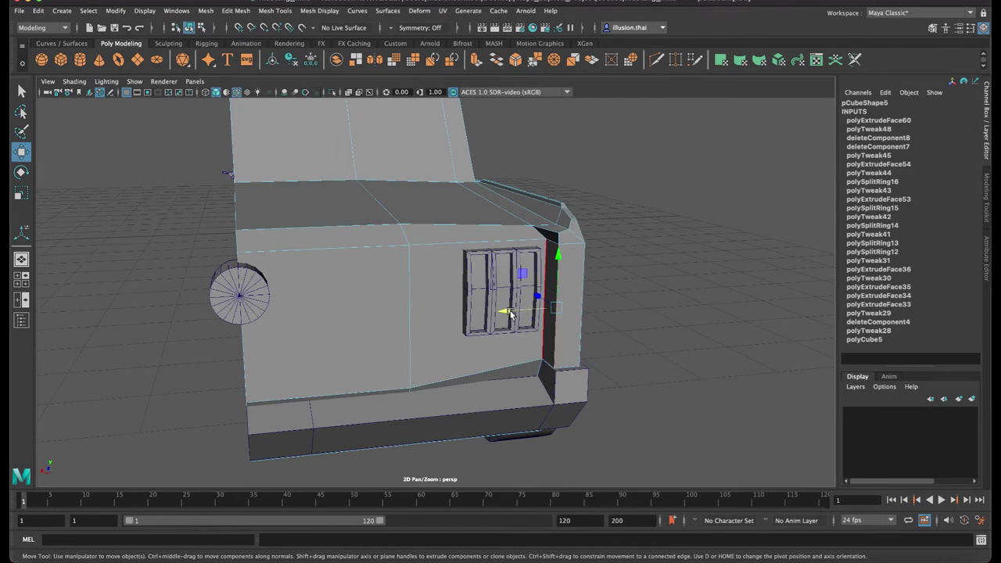
drag(508, 313, 515, 312)
right_click(537, 248)
click(489, 237)
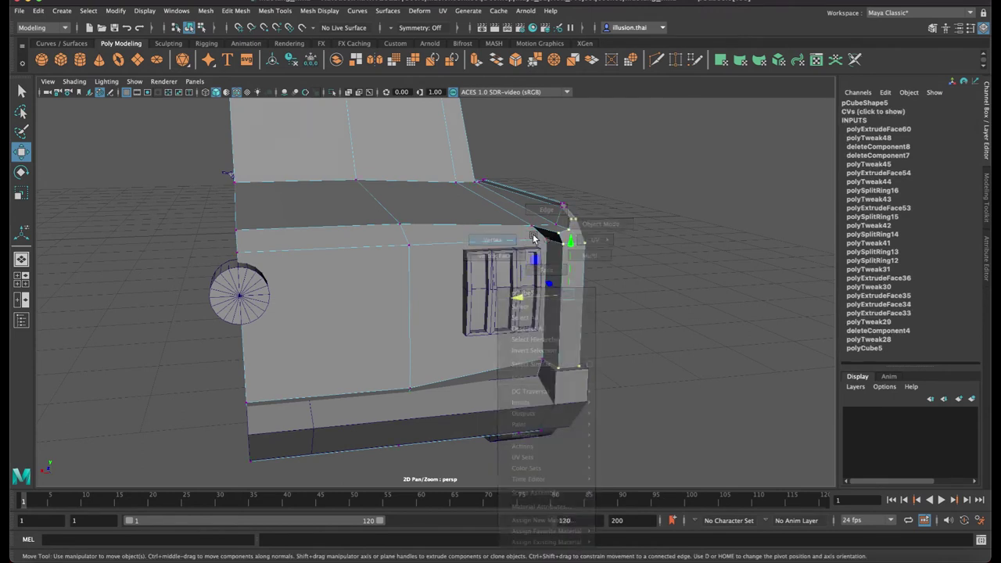
click(557, 229)
drag(509, 238, 501, 228)
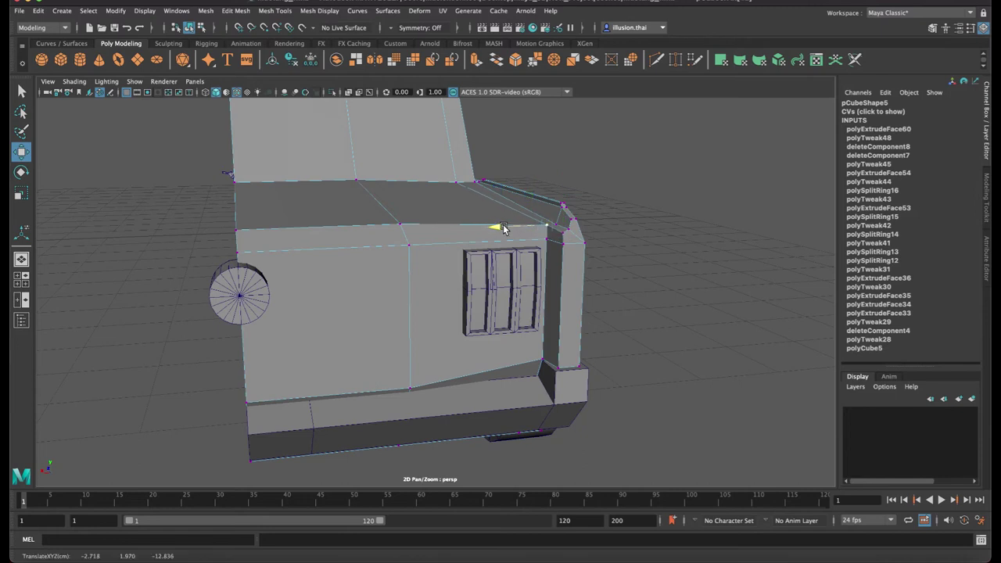
Turn to a front three-quarter view and put the lower bumper piece into vertex editing
right_click(566, 266)
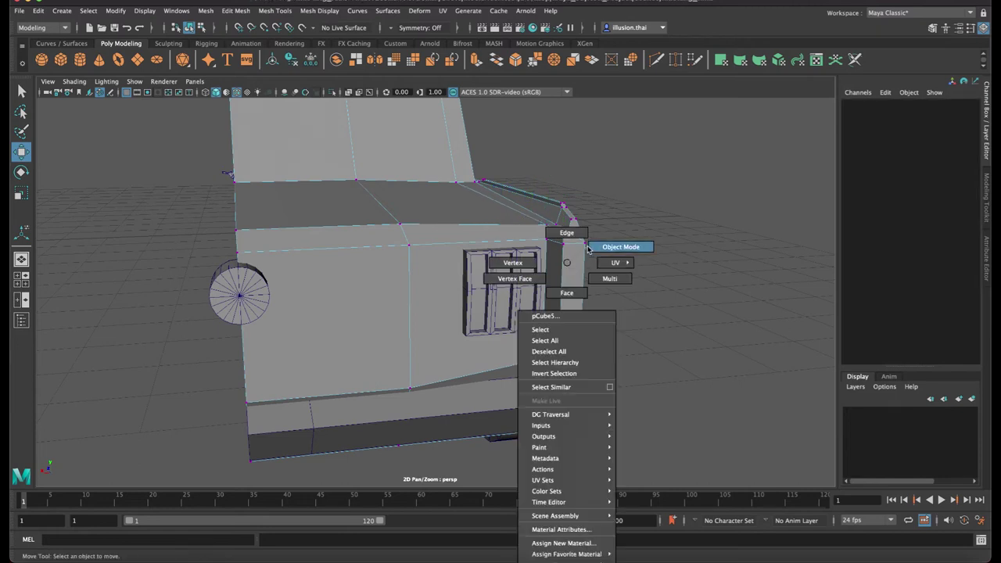
alt+drag(596, 283, 562, 279)
alt+right_drag(561, 279, 576, 307)
alt+drag(577, 307, 477, 305)
alt+right_drag(478, 305, 405, 324)
alt+drag(404, 323, 379, 315)
alt+middle_drag(406, 329, 441, 270)
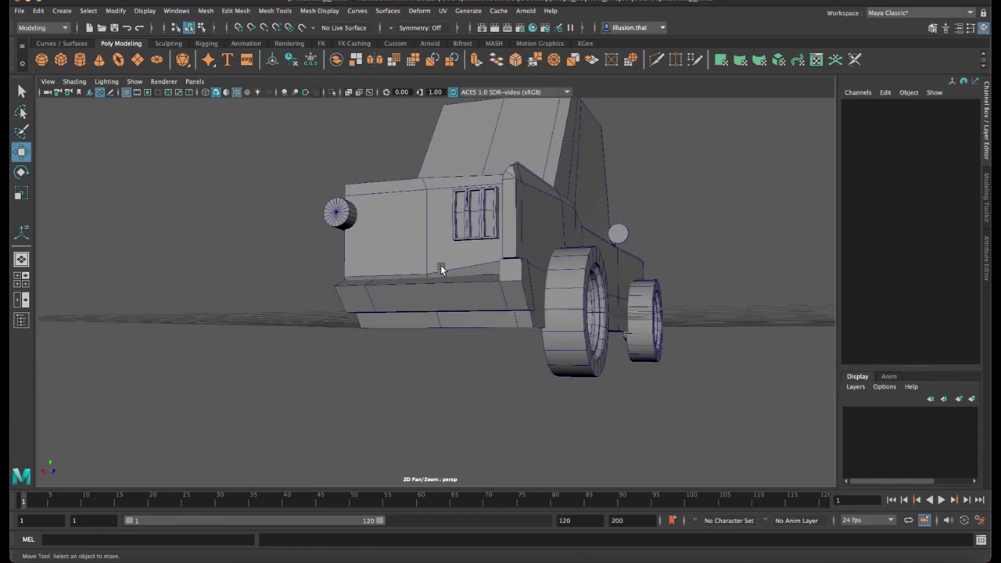
alt+drag(464, 324, 435, 320)
click(458, 325)
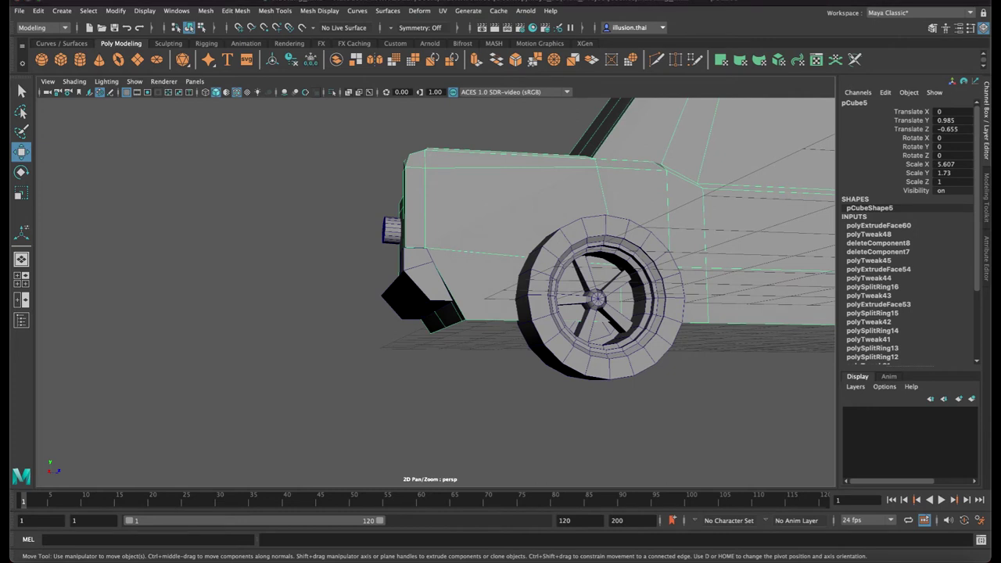
click(364, 328)
alt+drag(364, 328, 414, 301)
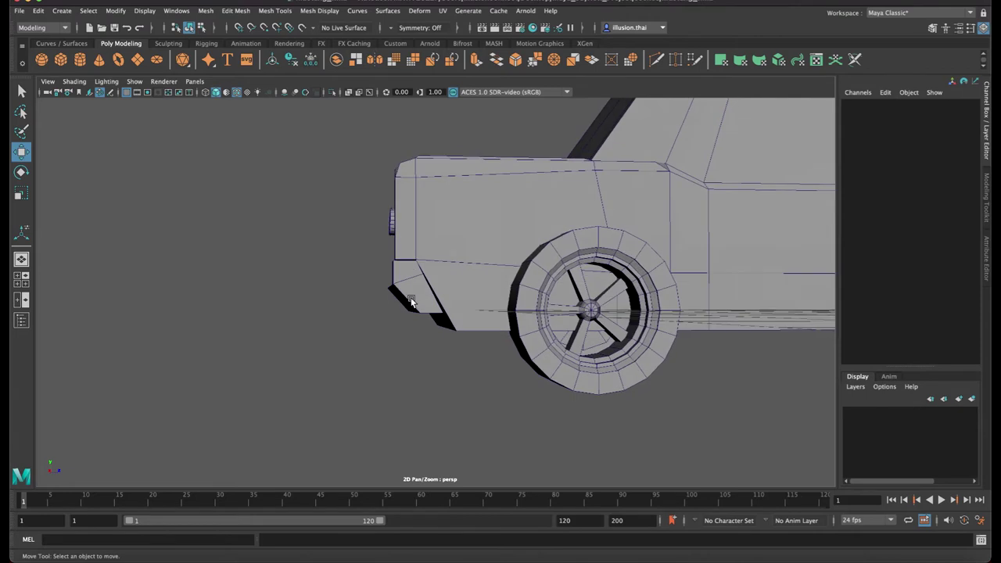
click(420, 276)
right_drag(420, 276, 383, 280)
In wireframe, raise the bumper piece's bottom corner vertices and shift them back along Z
key(4)
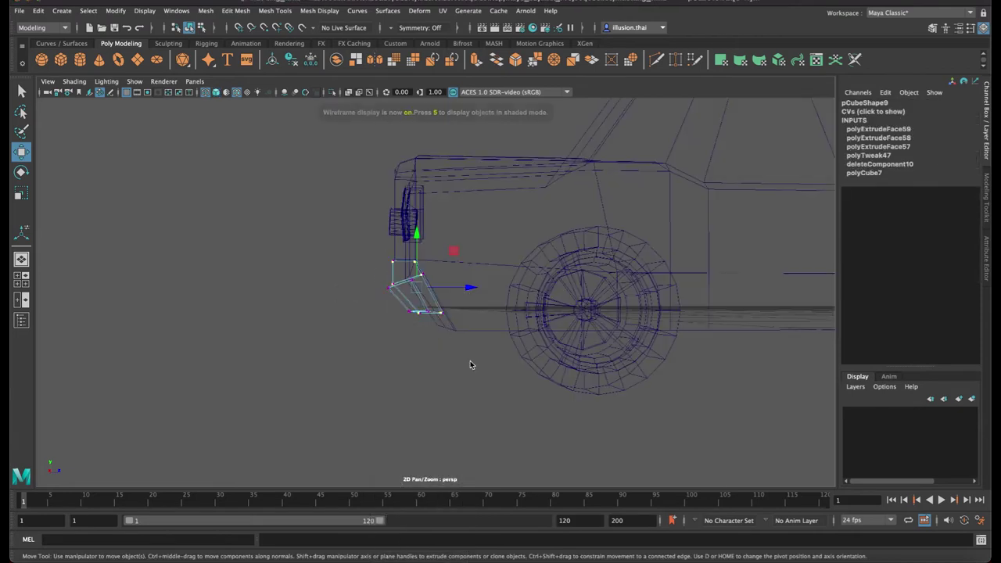
drag(467, 343, 405, 311)
drag(422, 266, 421, 252)
drag(470, 307, 465, 304)
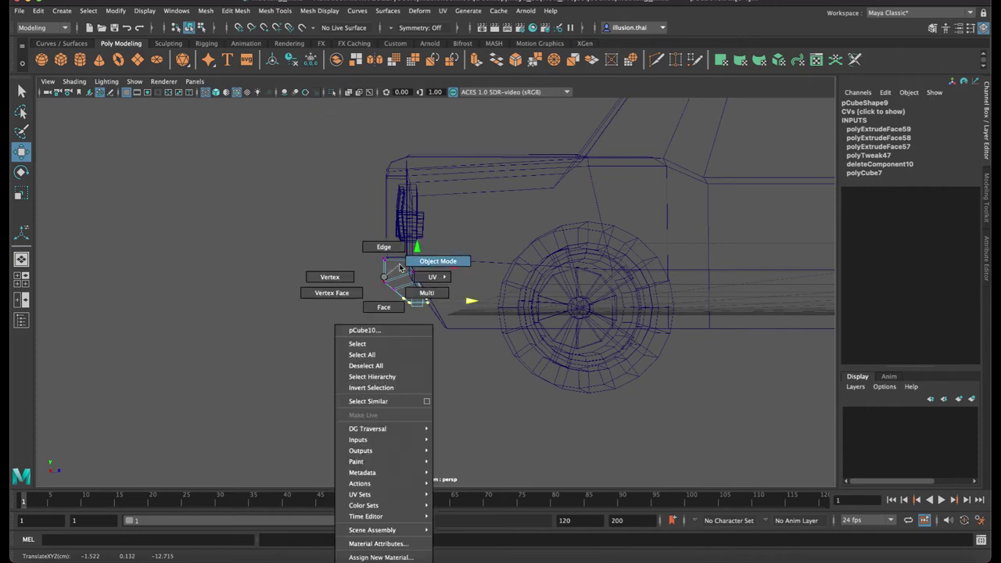
right_drag(384, 283, 439, 261)
click(364, 328)
key(6)
alt+drag(377, 339, 442, 345)
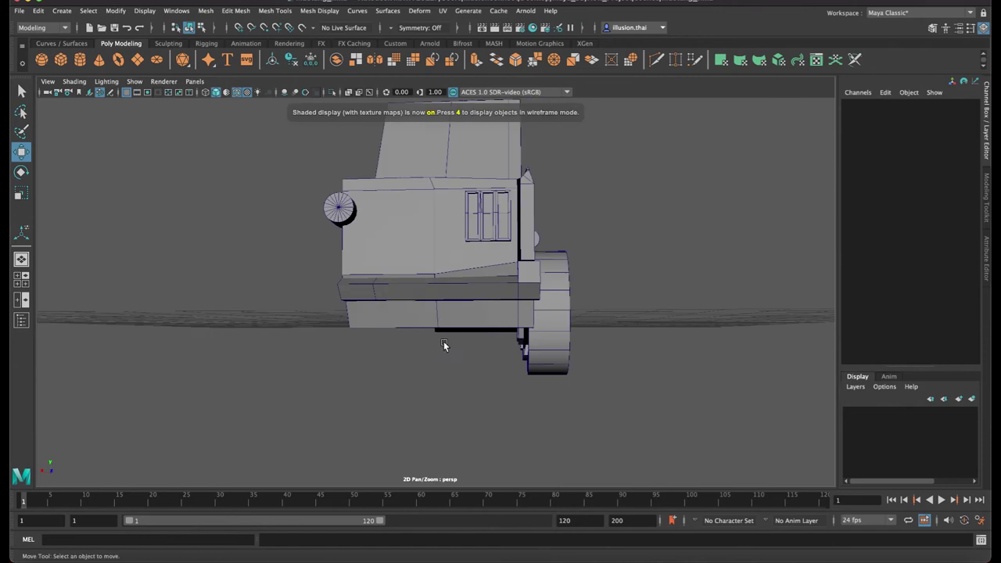
click(337, 204)
mouse_move(338, 204)
alt+mouse_down()
mouse_move(384, 275)
mouse_move(348, 182)
mouse_move(342, 284)
alt+mouse_up()
Move the small cylinder pCylinder9 to the lower front corner and set Rotate X to 90
drag(288, 318, 495, 315)
key(r)
key(w)
drag(496, 264, 625, 258)
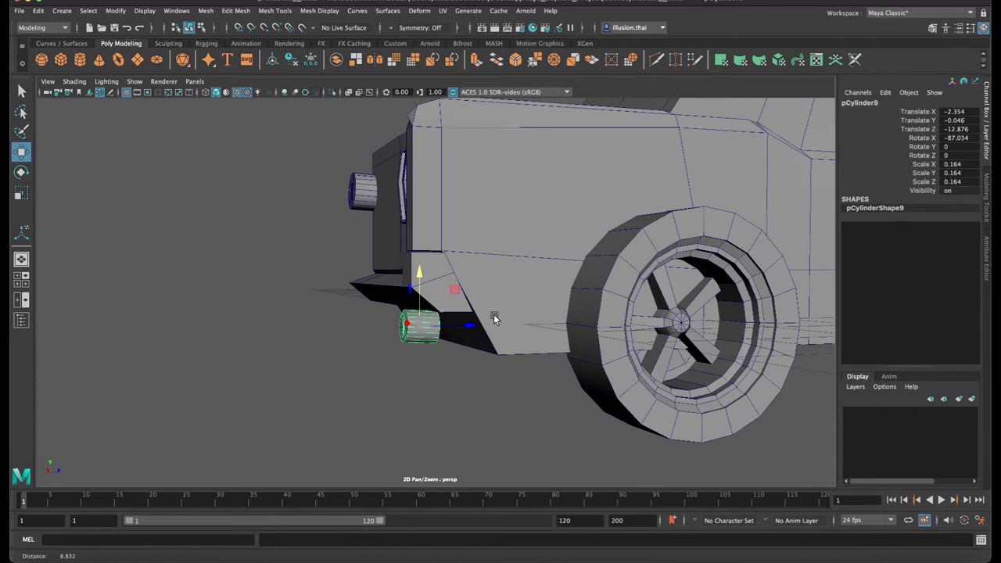
click(962, 139)
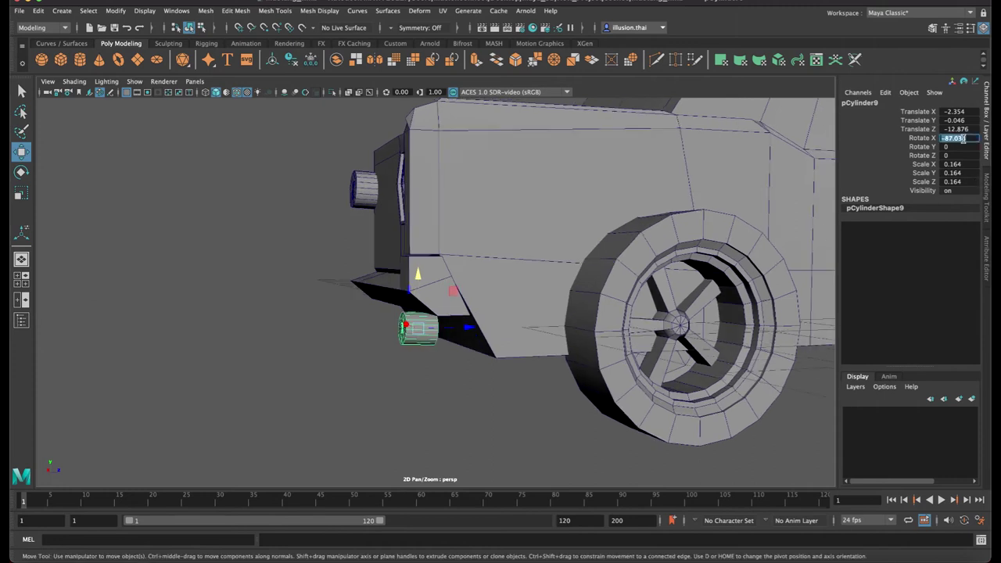
text(90)
key(Return)
Extrude the cylinder's front end faces and scale them inward to form a recessed pipe end
click(469, 413)
mouse_move(469, 414)
alt+mouse_down()
mouse_move(361, 346)
mouse_move(429, 296)
mouse_move(433, 309)
alt+mouse_up()
click(434, 295)
right_drag(433, 310, 355, 328)
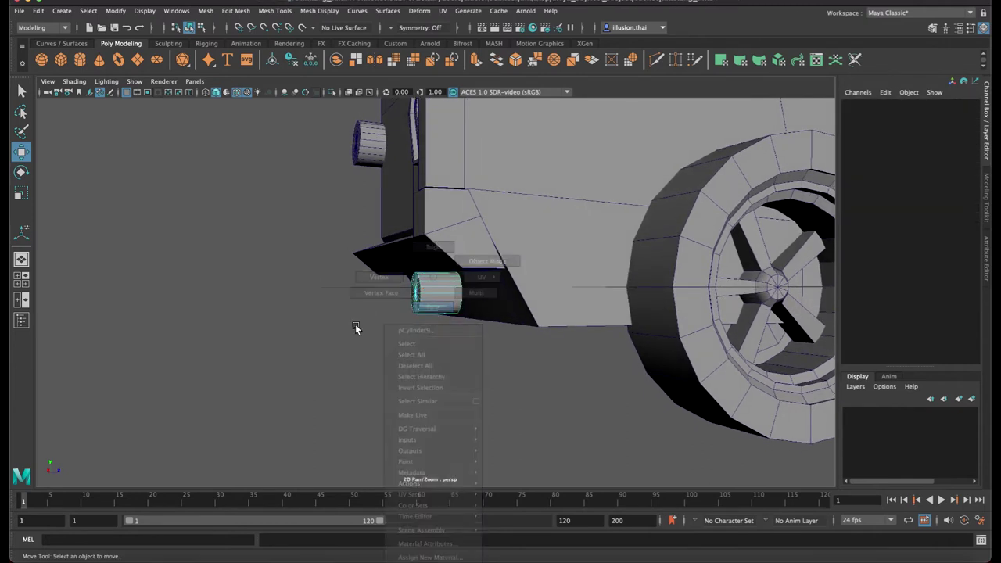
drag(335, 242, 461, 371)
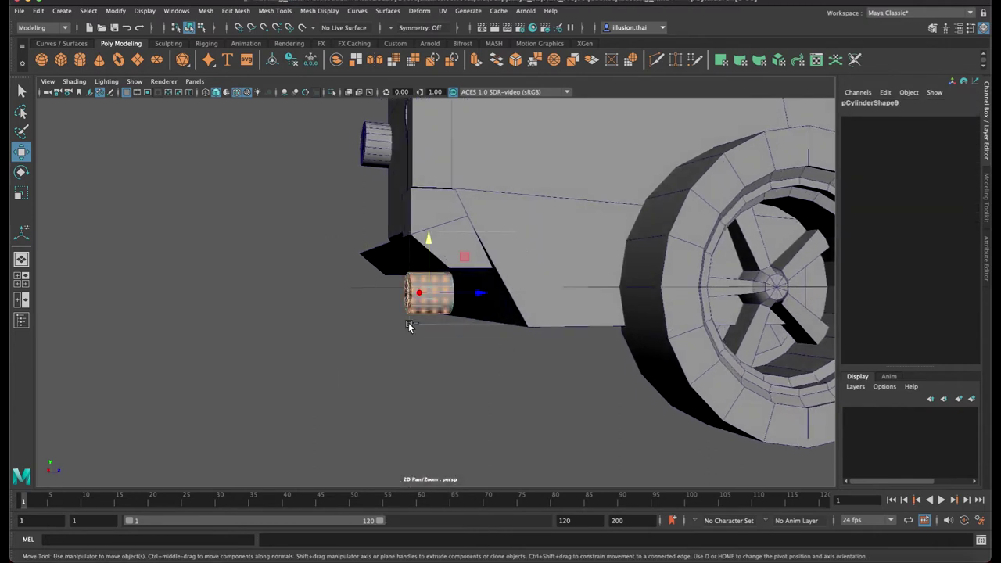
drag(395, 270, 422, 360)
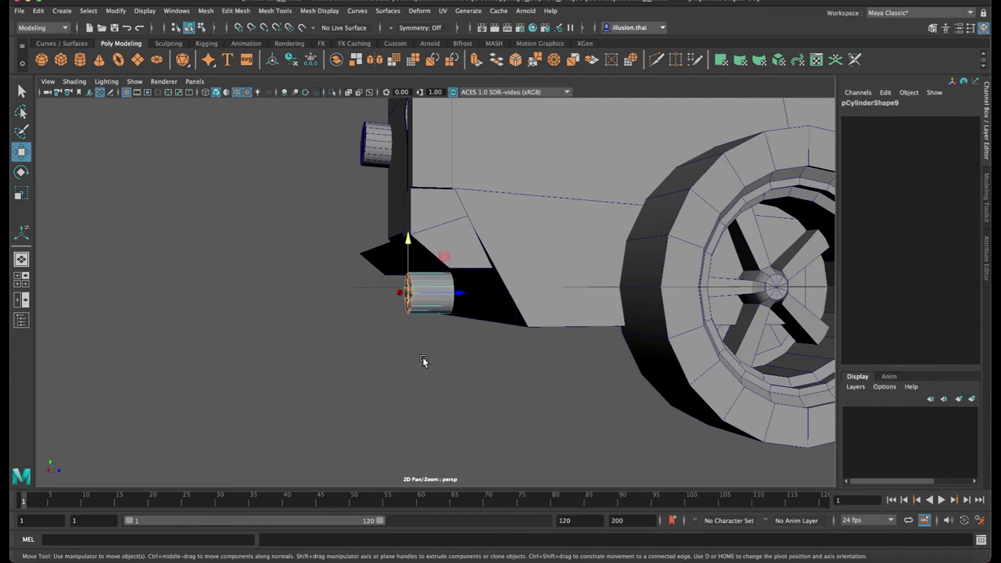
key(ctrl+e)
key(r)
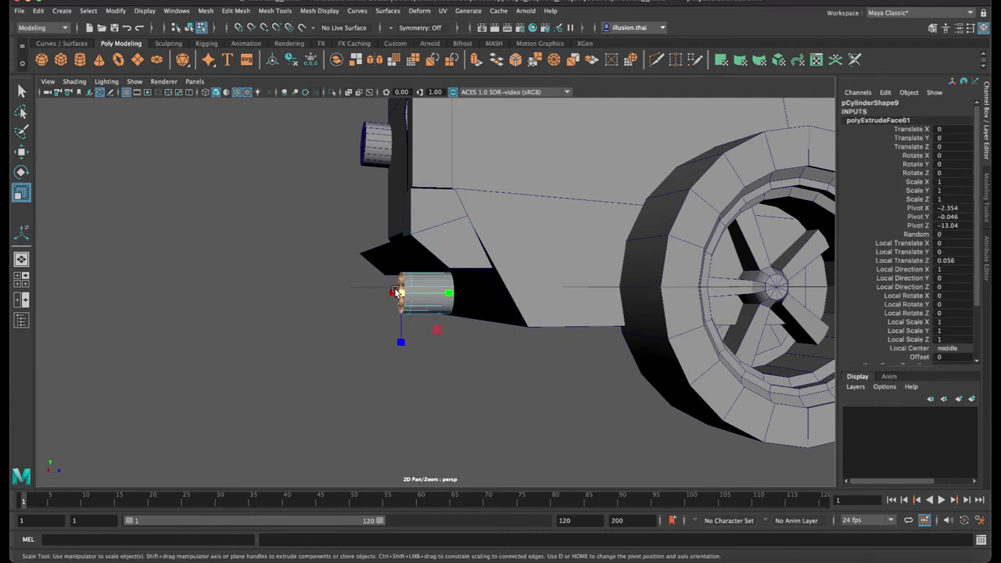
mouse_move(395, 293)
alt+mouse_down()
mouse_move(454, 320)
mouse_move(443, 325)
mouse_move(498, 319)
alt+mouse_up()
key(w)
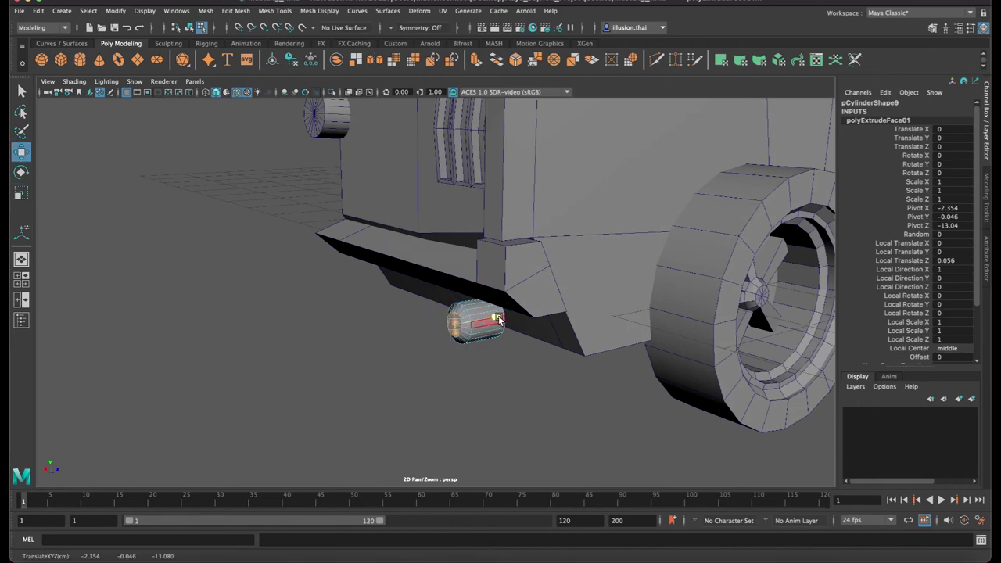
key(q)
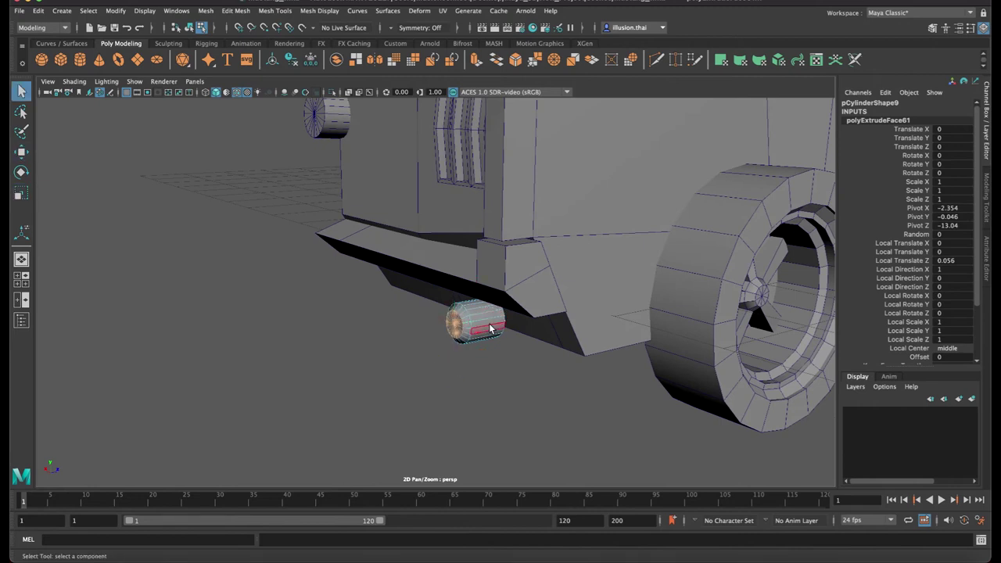
right_click(490, 277)
click(543, 261)
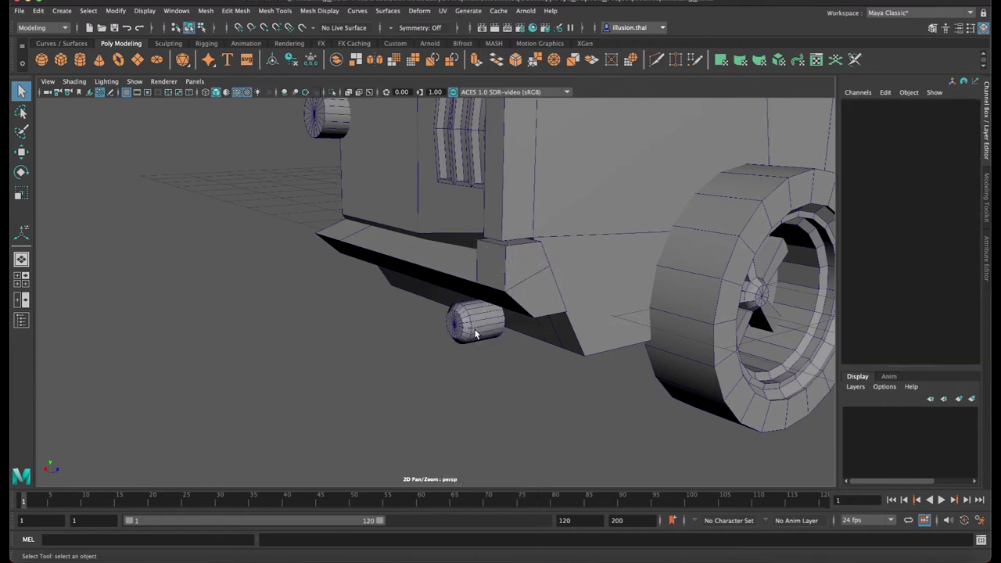
Enlarge the exhaust pipe to 0.177 and place it at X −2.466, Y −0.059, Z −12.399
key(w)
mouse_move(461, 362)
alt+mouse_down()
mouse_move(489, 307)
mouse_move(564, 292)
mouse_move(614, 304)
alt+mouse_up()
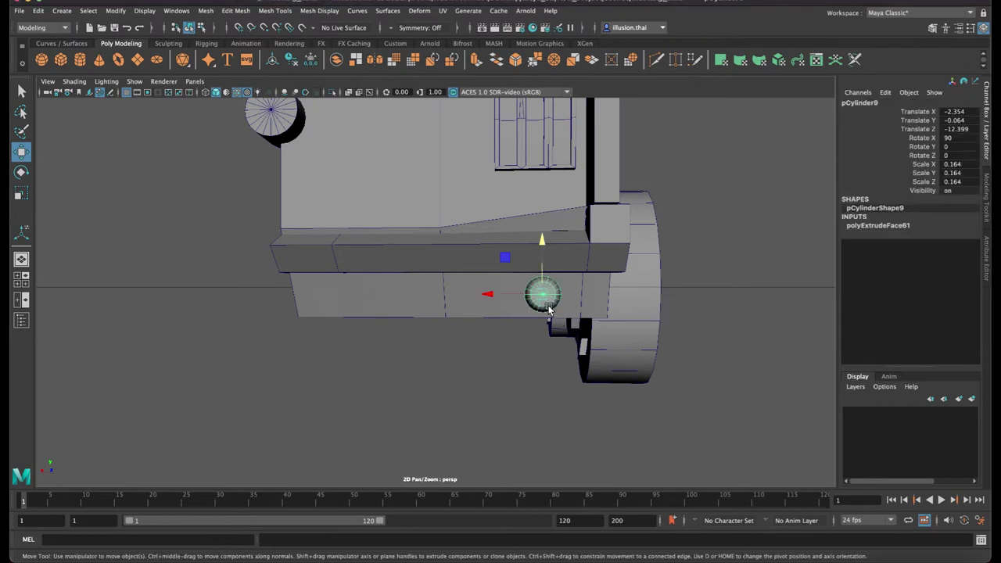
drag(501, 287, 495, 292)
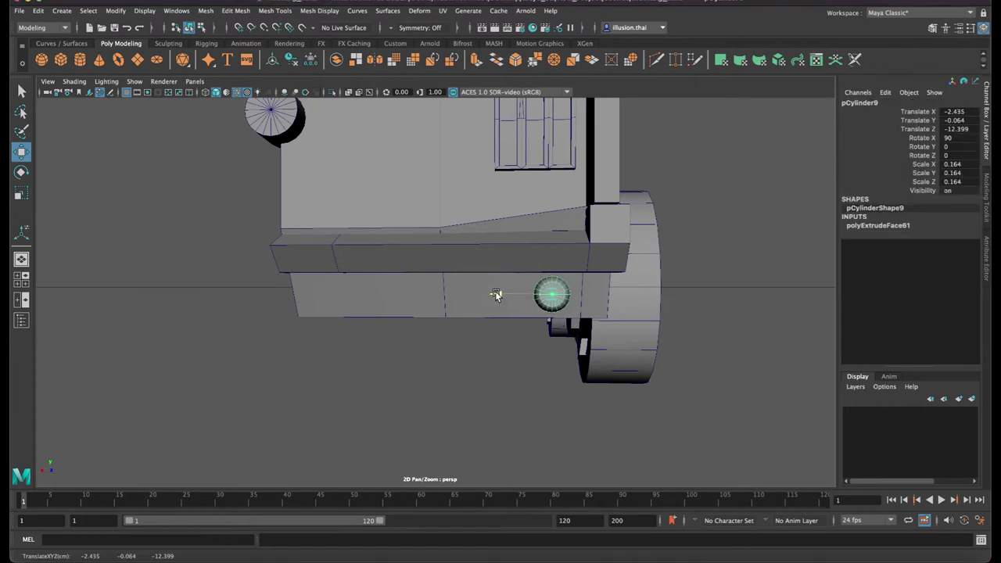
key(r)
drag(563, 301, 567, 298)
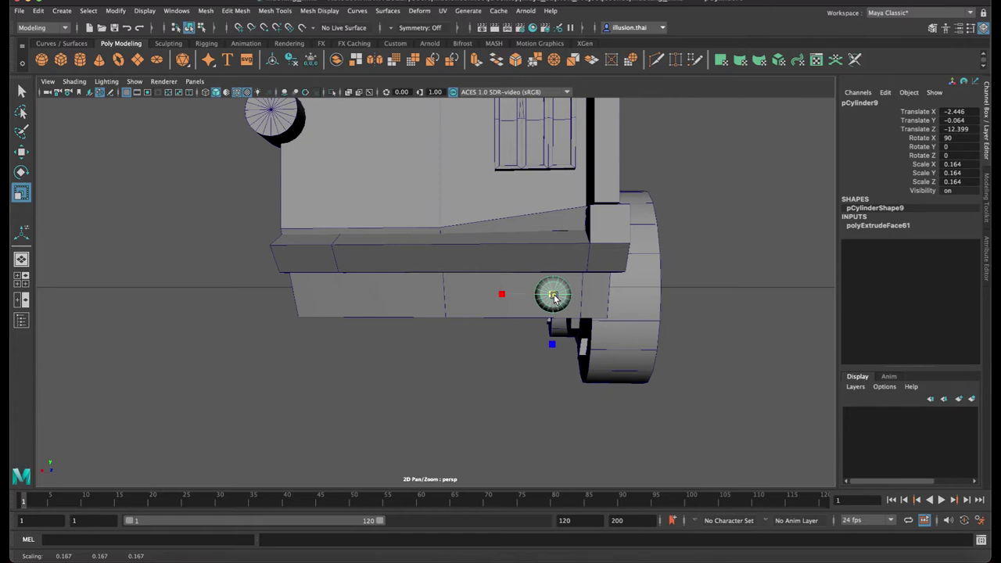
key(w)
drag(552, 253, 552, 249)
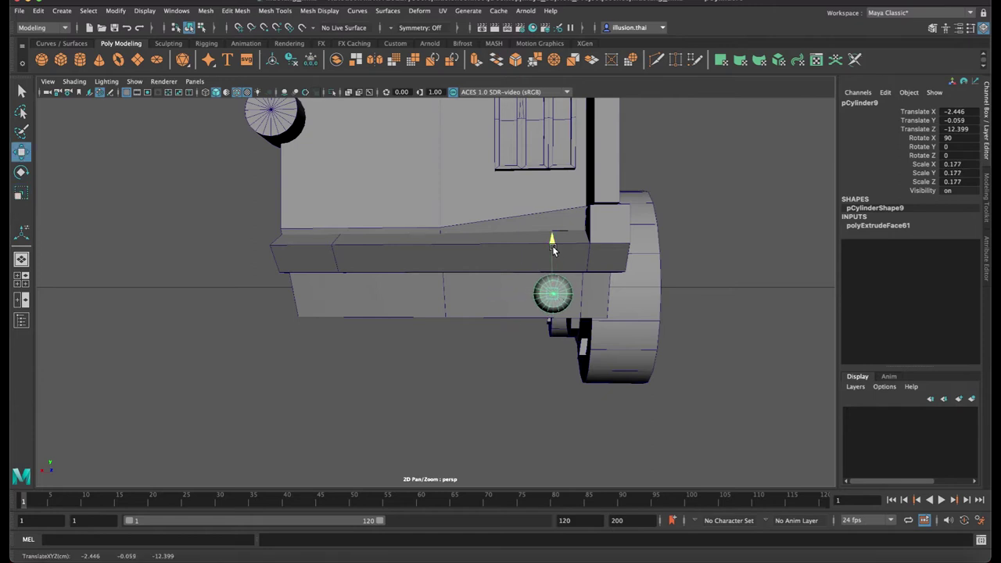
click(623, 344)
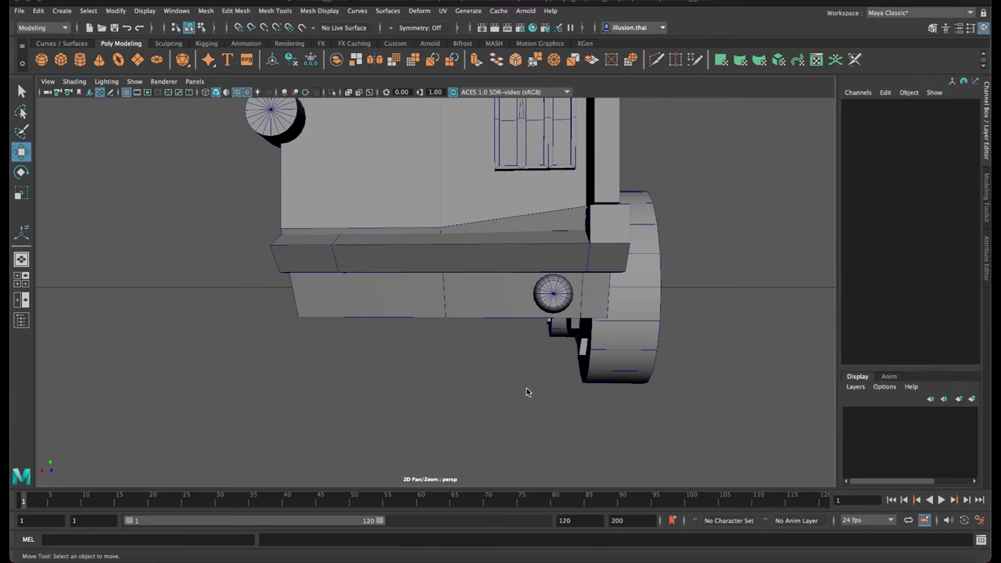
click(563, 298)
drag(521, 294, 509, 292)
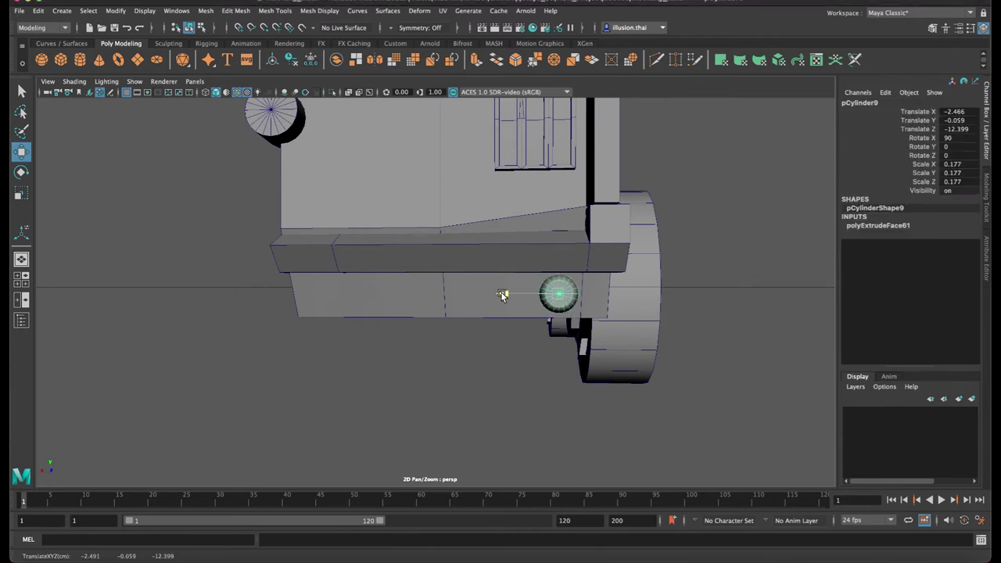
click(463, 359)
click(454, 266)
alt+drag(453, 270, 375, 252)
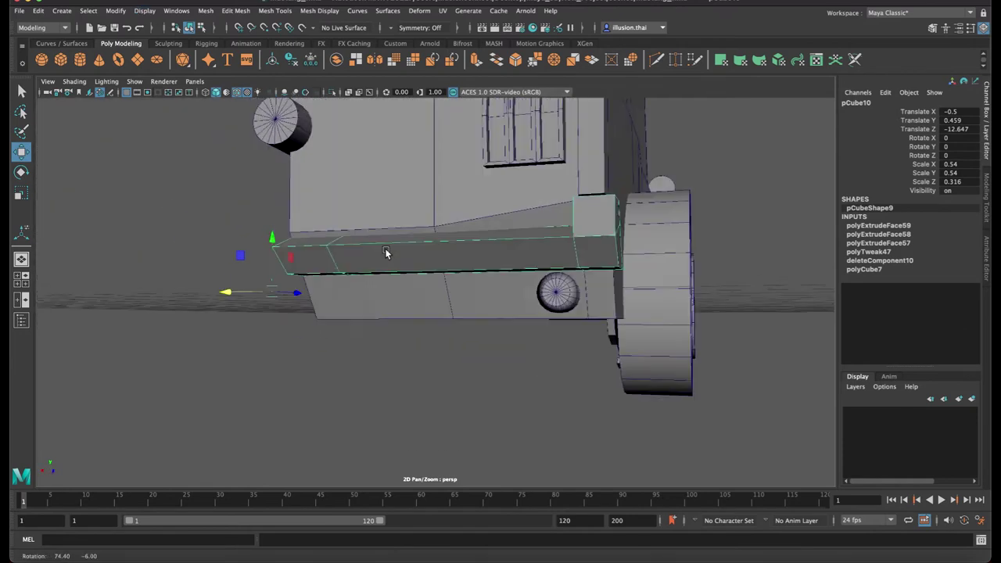
Insert an edge loop across the horizontal bumper bar
click(232, 12)
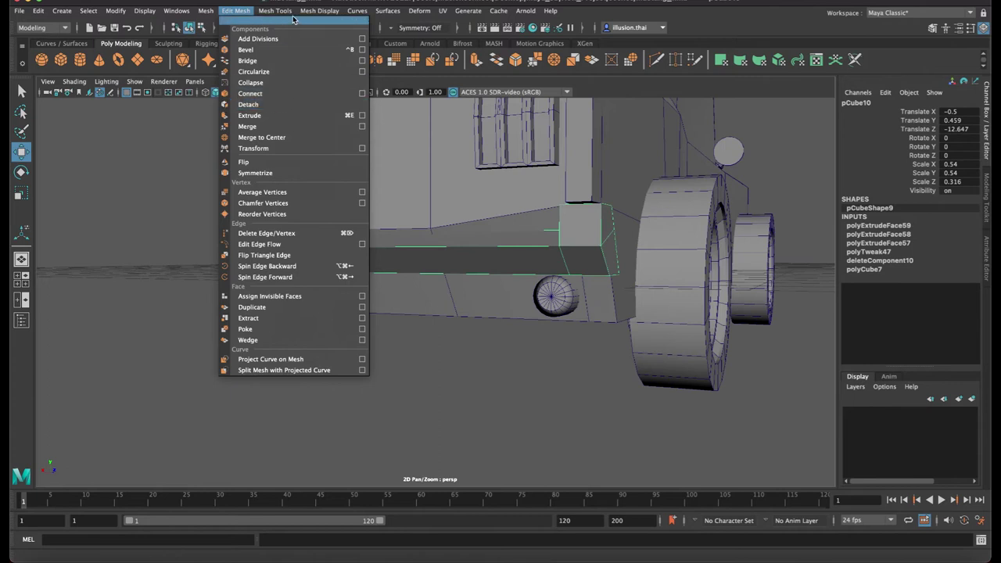
click(299, 93)
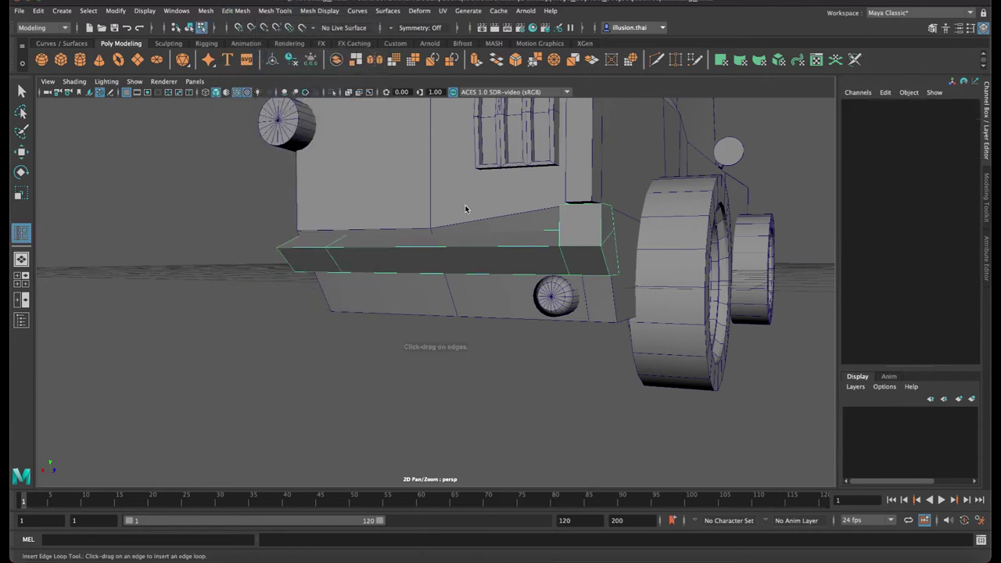
click(508, 251)
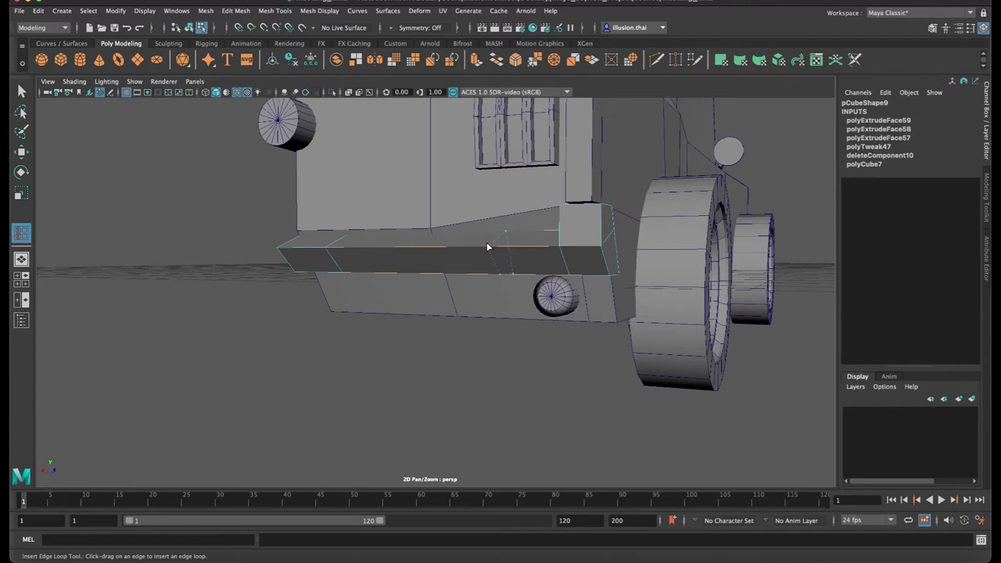
click(486, 247)
key(q)
Extrude a face on the bar's underside and pull it down 0.487 into a hanging support tab
alt+drag(470, 245, 475, 246)
right_drag(475, 245, 503, 224)
right_drag(448, 252, 460, 274)
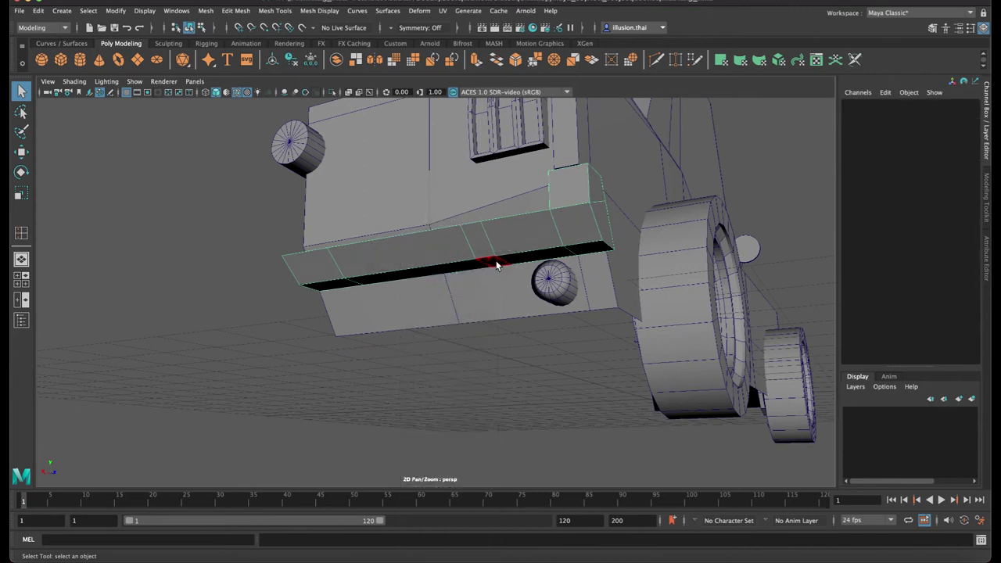
click(495, 265)
mouse_move(495, 265)
alt+mouse_down()
mouse_move(495, 349)
mouse_move(481, 330)
mouse_move(443, 326)
alt+mouse_up()
key(ctrl+e)
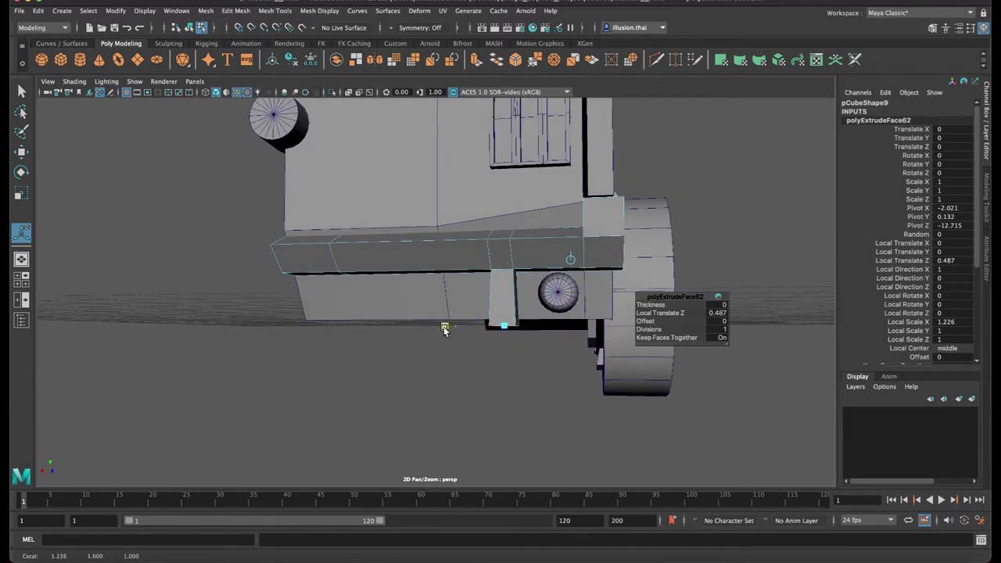
key(w)
mouse_move(509, 284)
mouse_down()
mouse_move(505, 274)
mouse_move(495, 279)
mouse_up()
Extrude the tab's bottom face again by 0.1 and widen it to 1.226
key(ctrl+e)
drag(509, 361, 501, 333)
key(r)
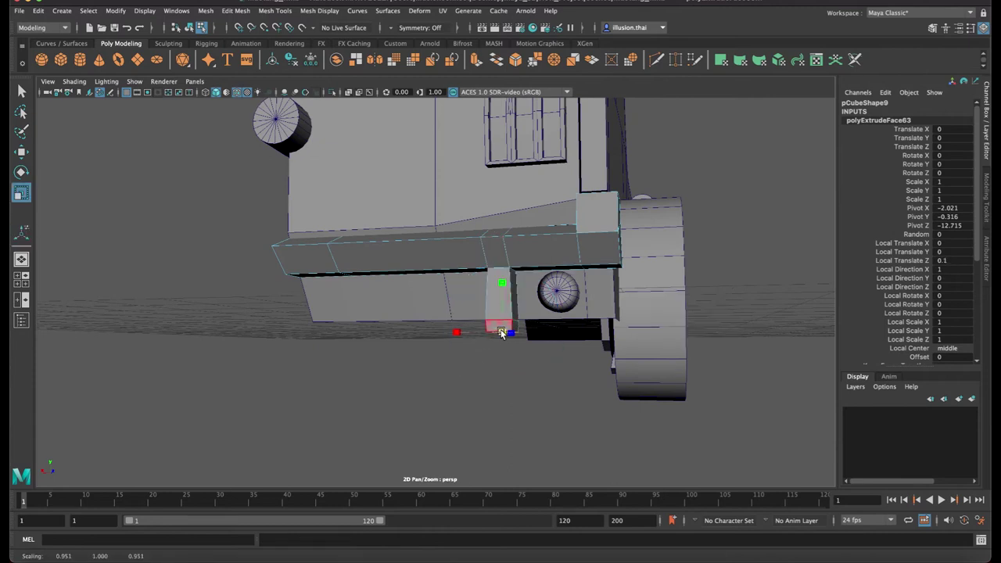
key(w)
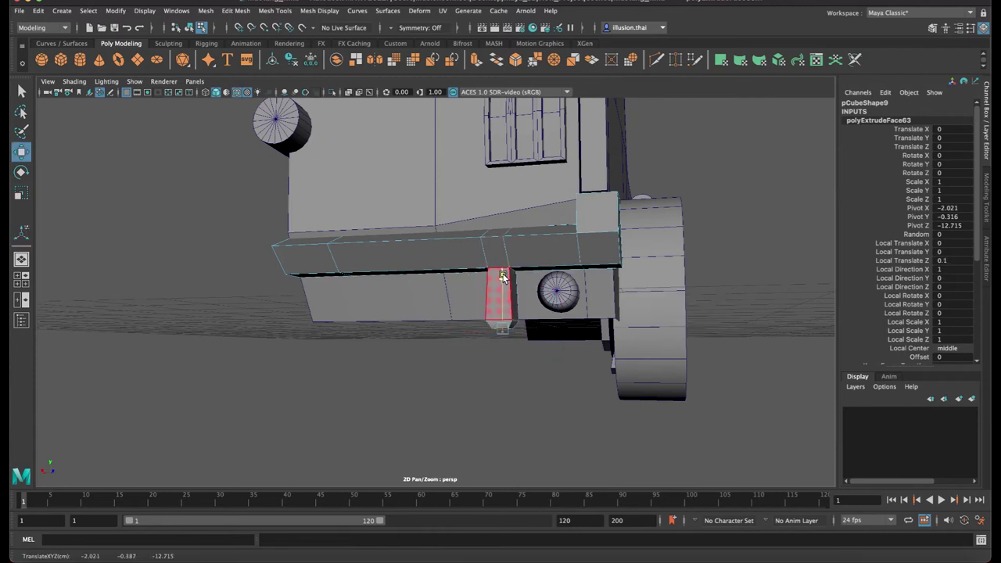
key(q)
right_drag(500, 280, 552, 250)
click(511, 360)
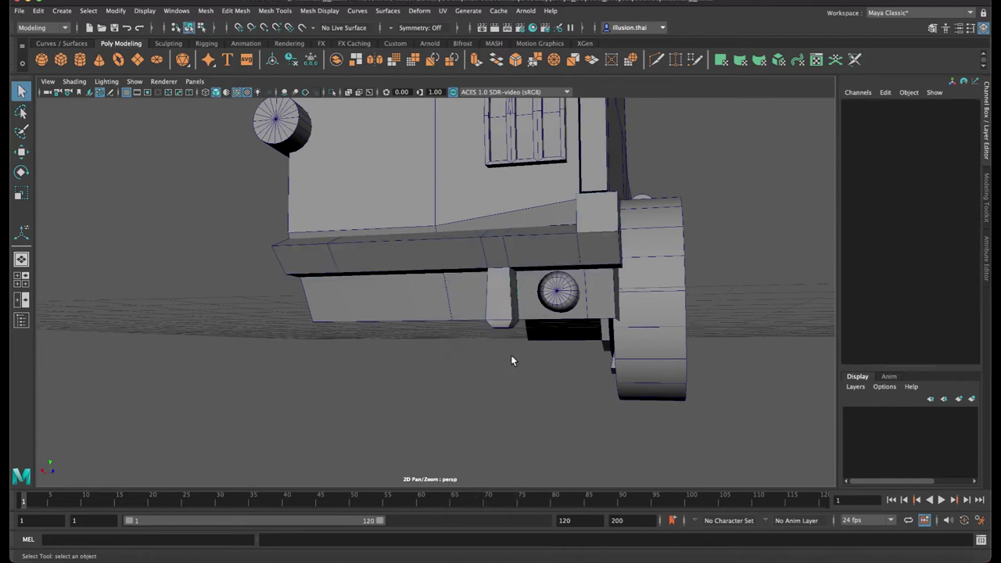
alt+drag(510, 360, 516, 342)
Move the support block's bottom vertices back and down to Y −0.418, Z −12.393, slanting the tab
click(460, 300)
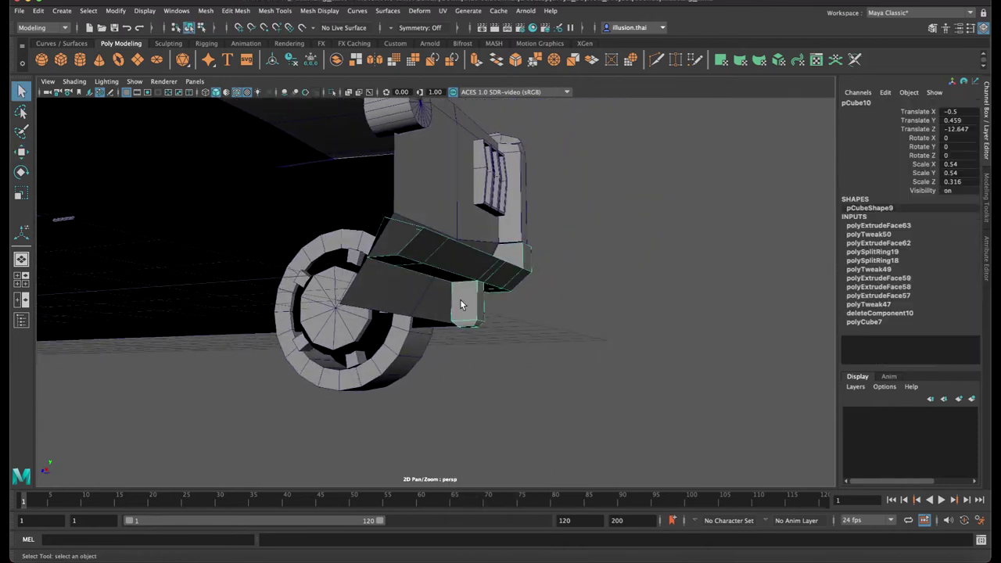
right_drag(459, 305, 412, 276)
drag(540, 383, 425, 305)
key(e)
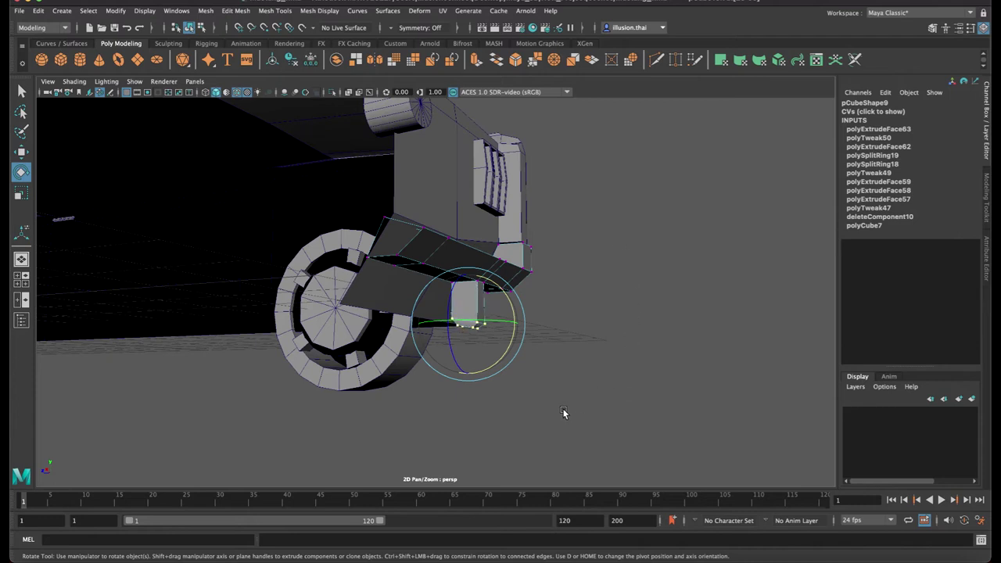
key(w)
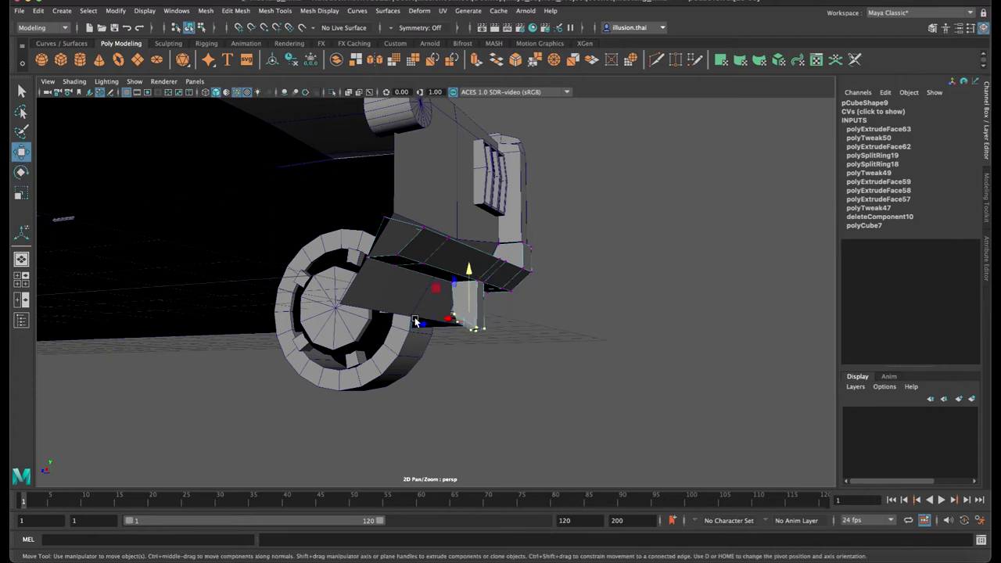
drag(421, 325, 401, 328)
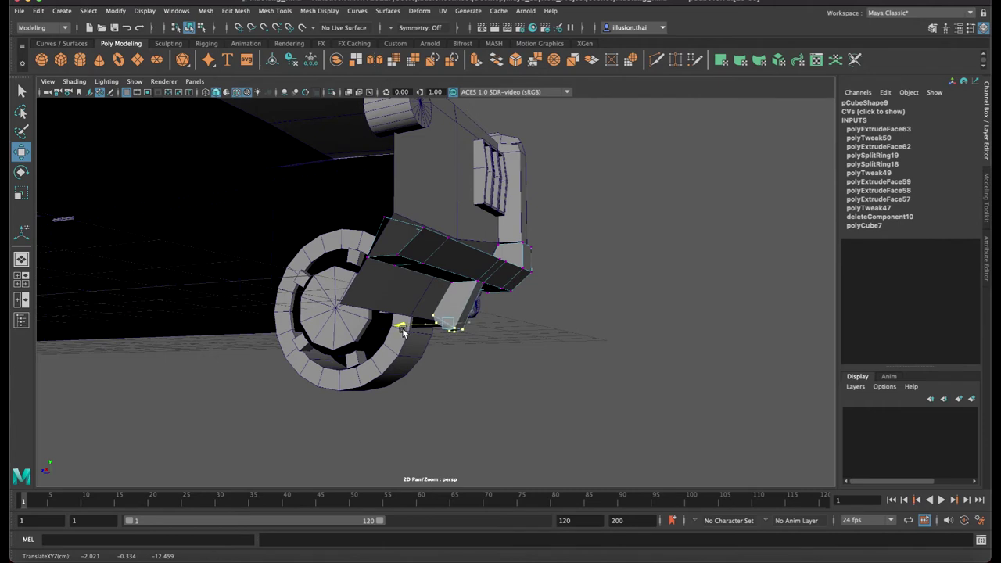
drag(448, 270, 447, 278)
drag(405, 333, 400, 333)
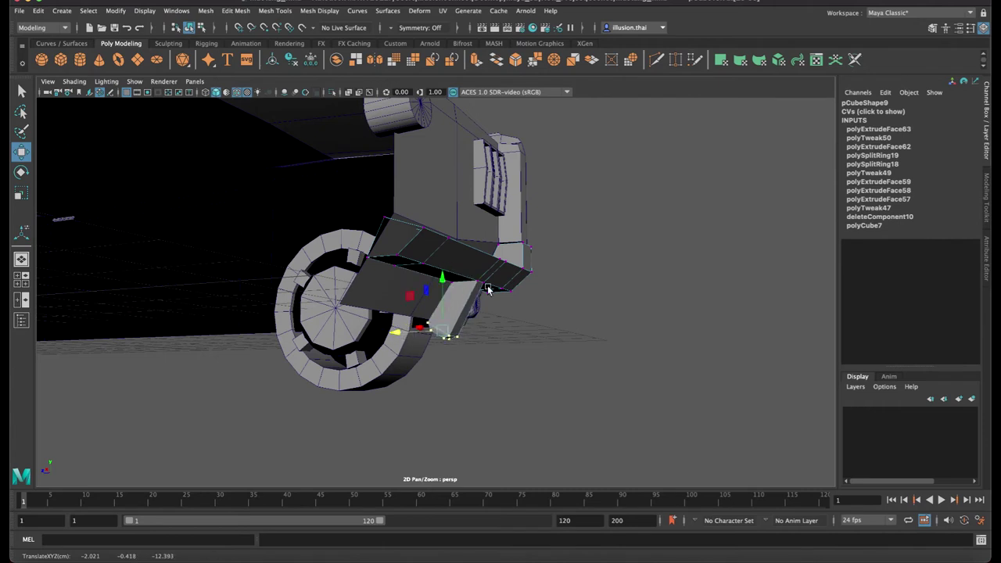
right_drag(486, 289, 576, 261)
alt+drag(598, 273, 504, 280)
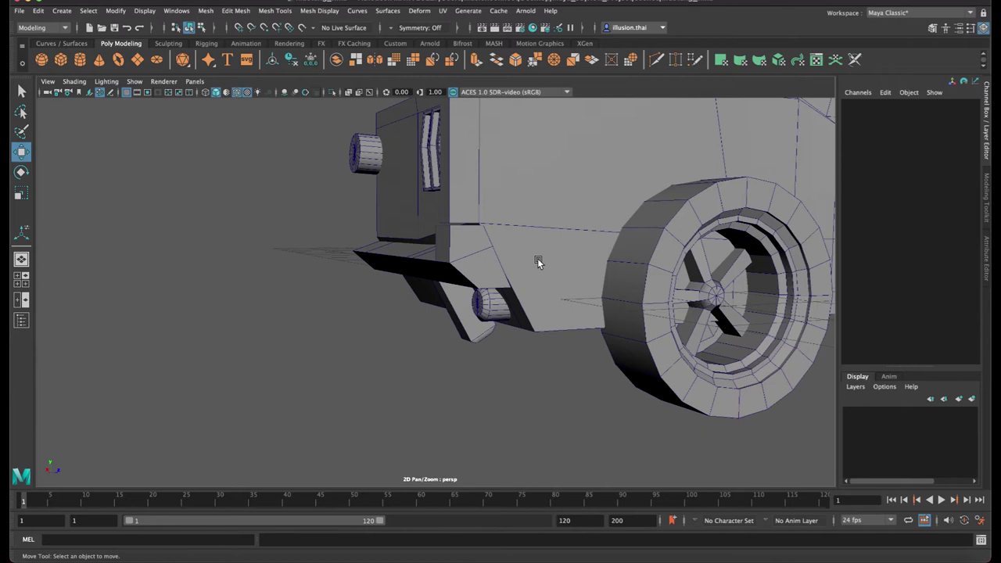
alt+right_drag(552, 279, 424, 253)
mouse_move(425, 252)
alt+mouse_down()
mouse_move(509, 251)
mouse_move(514, 273)
mouse_move(541, 292)
alt+mouse_up()
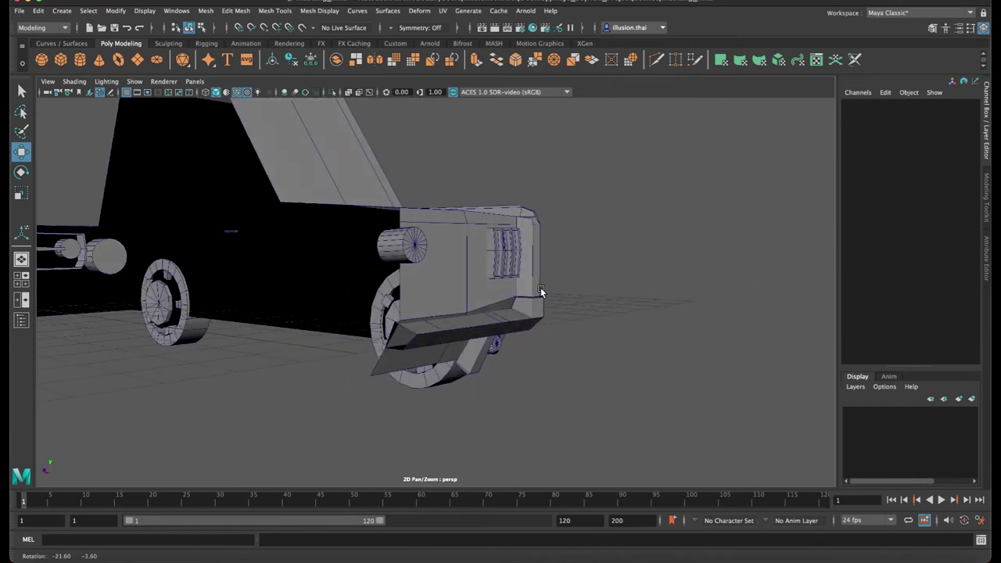
alt+right_drag(541, 288, 480, 284)
alt+drag(480, 284, 482, 283)
mouse_move(482, 283)
alt+right_down()
mouse_move(507, 281)
mouse_move(441, 276)
alt+right_up()
mouse_move(441, 276)
alt+mouse_down()
mouse_move(368, 258)
mouse_move(415, 276)
mouse_move(548, 289)
alt+mouse_up()
alt+right_drag(547, 289, 601, 305)
mouse_move(601, 306)
alt+mouse_down()
mouse_move(578, 312)
mouse_move(652, 277)
mouse_move(473, 290)
alt+mouse_up()
alt+right_drag(473, 290, 574, 283)
Raise the hood's front corner vertex on the body pCube5 and nudge it along X
right_click(554, 271)
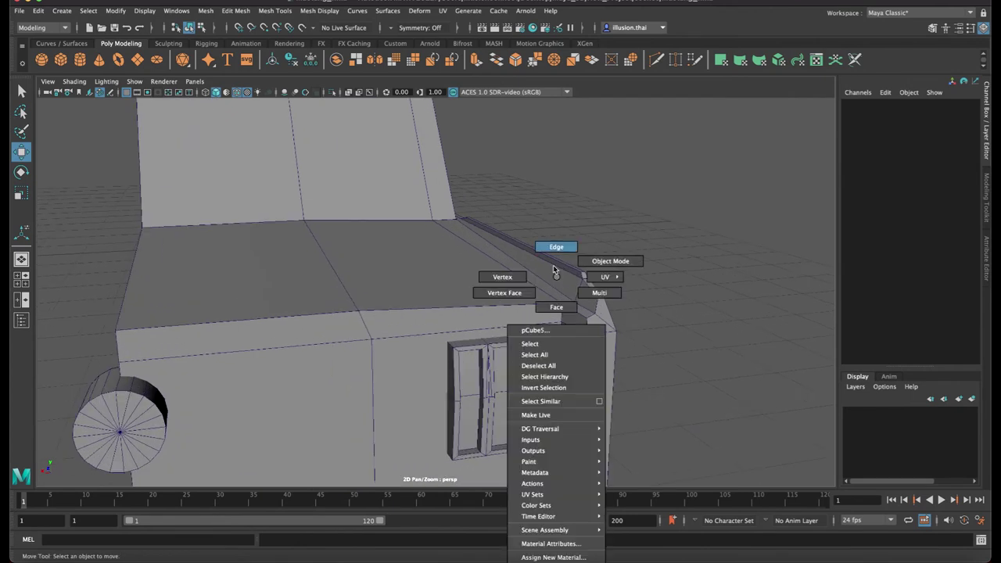
click(514, 278)
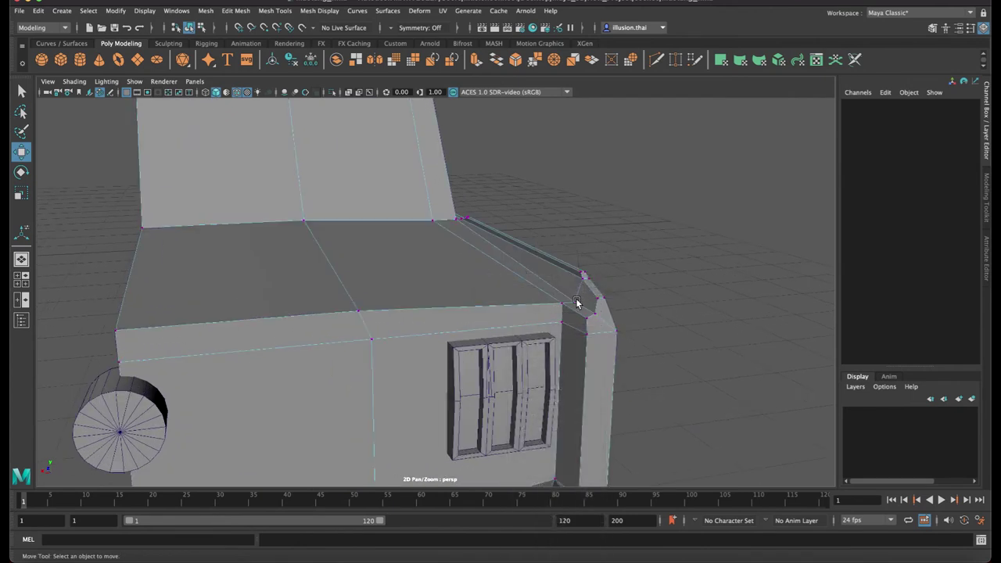
click(576, 303)
drag(578, 261, 576, 244)
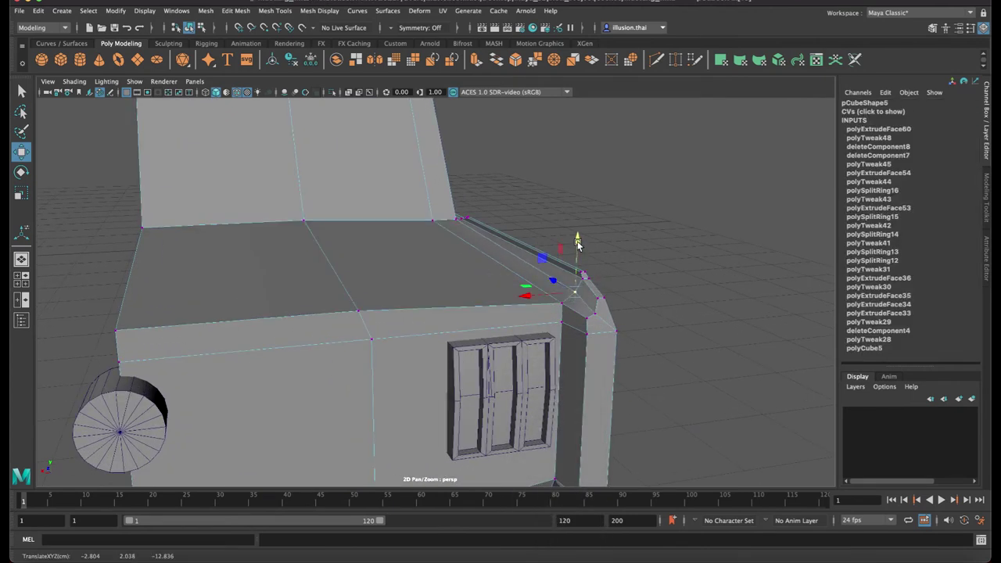
drag(534, 297, 531, 296)
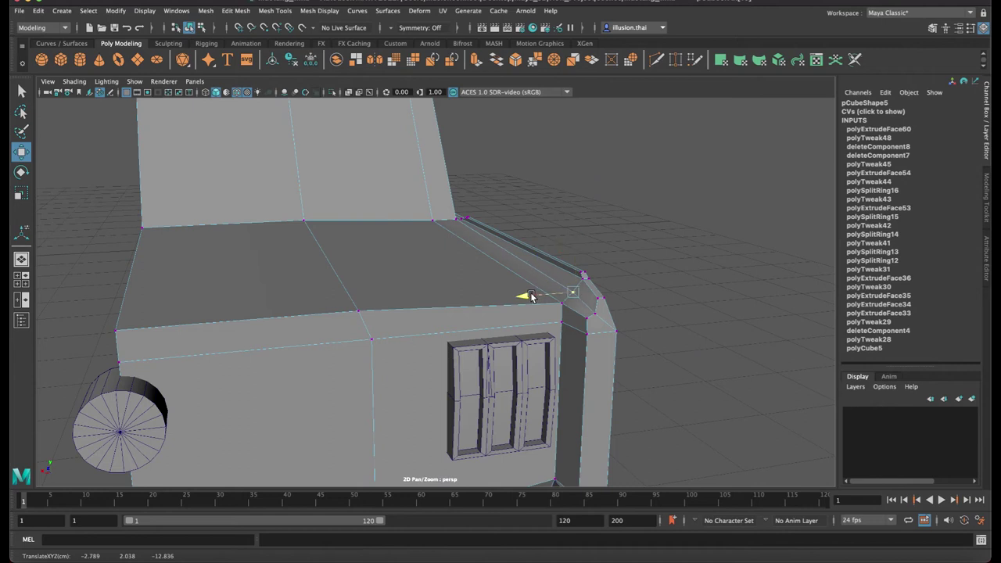
Adjust the neighbouring hood-edge vertices, settling the corner at X −2.764, Y 1.936, Z −13.025
click(589, 317)
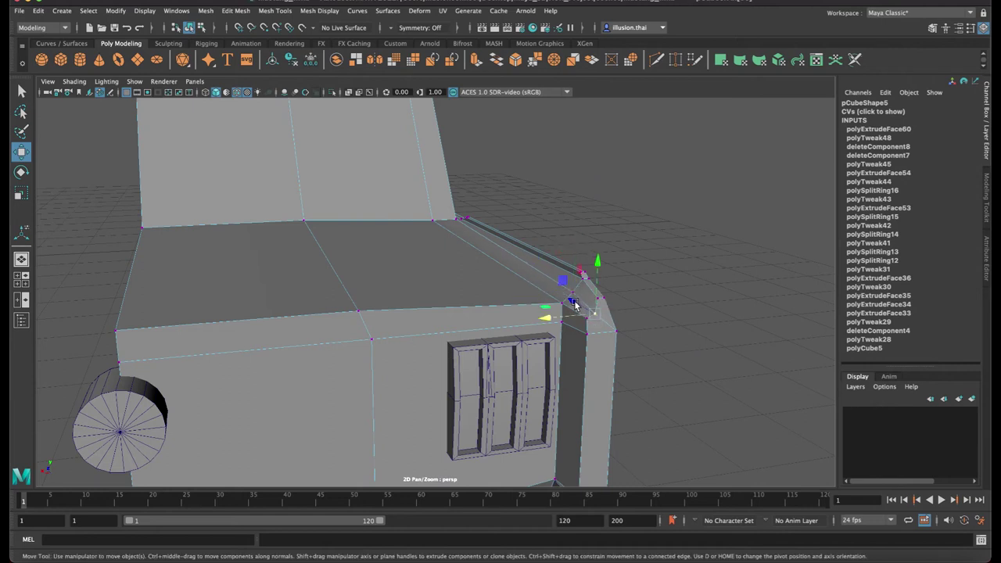
click(622, 329)
click(580, 319)
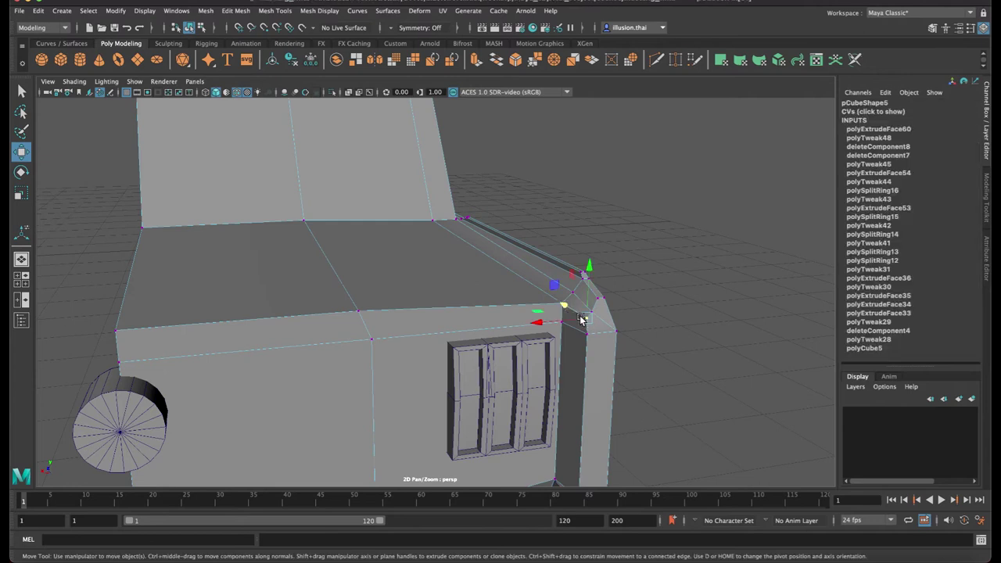
drag(562, 309, 556, 305)
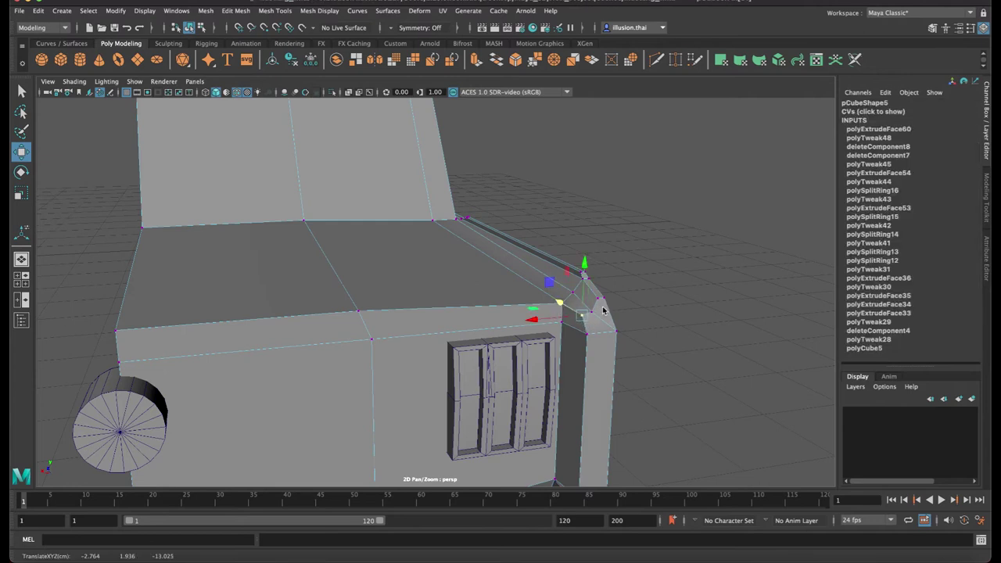
right_drag(594, 274, 657, 260)
mouse_move(586, 308)
alt+mouse_down()
mouse_move(560, 308)
mouse_move(576, 303)
alt+mouse_up()
scroll(469, 305, down, 3)
alt+drag(362, 302, 382, 294)
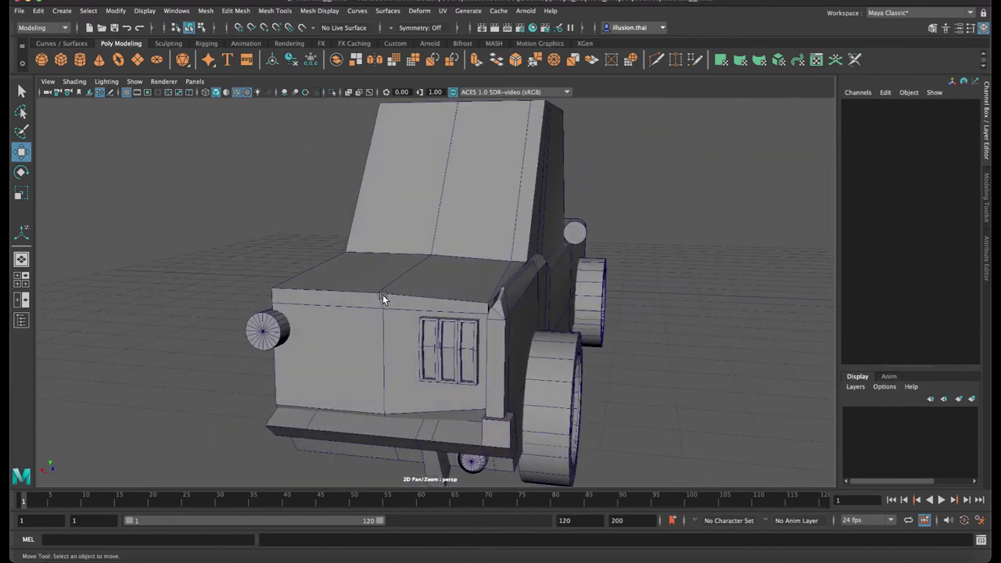
Select the long side edge of the car body (pCube5) in wireframe view
mouse_move(444, 305)
alt+mouse_down()
mouse_move(470, 302)
mouse_move(445, 290)
mouse_move(507, 290)
mouse_move(357, 313)
mouse_move(650, 315)
mouse_move(538, 315)
mouse_move(594, 326)
mouse_move(570, 325)
alt+mouse_up()
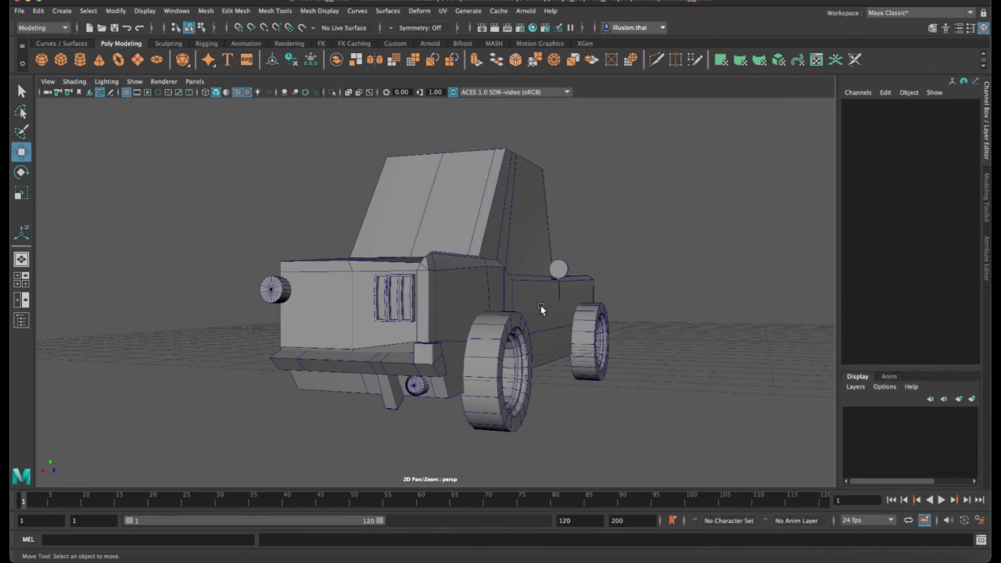
click(544, 314)
click(631, 278)
click(545, 296)
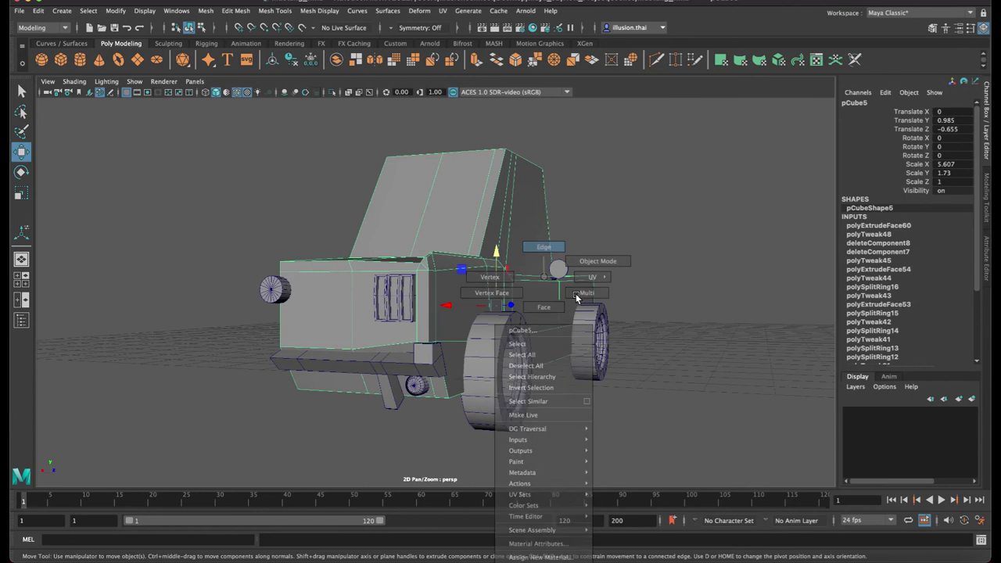
key(4)
click(422, 359)
click(607, 329)
Move the side edge slightly outward in X and up in Y, to X −3.177, Y 0.615
alt+drag(741, 305, 541, 293)
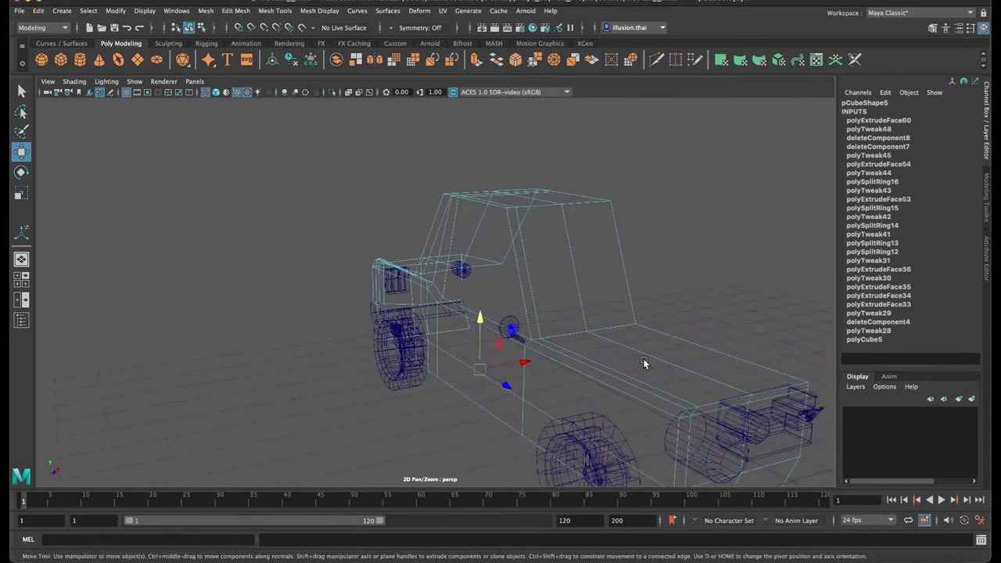
drag(404, 286, 396, 287)
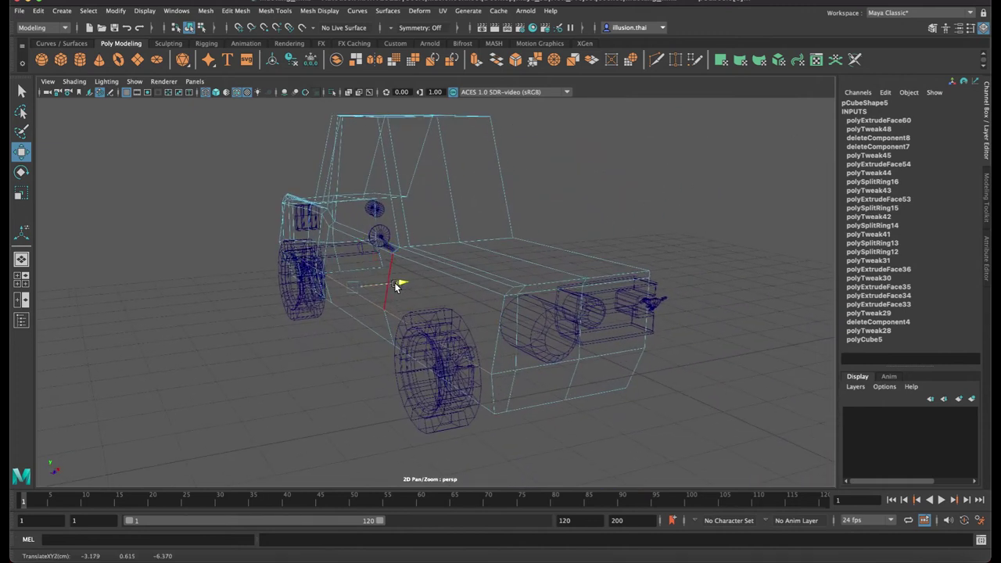
drag(396, 287, 398, 286)
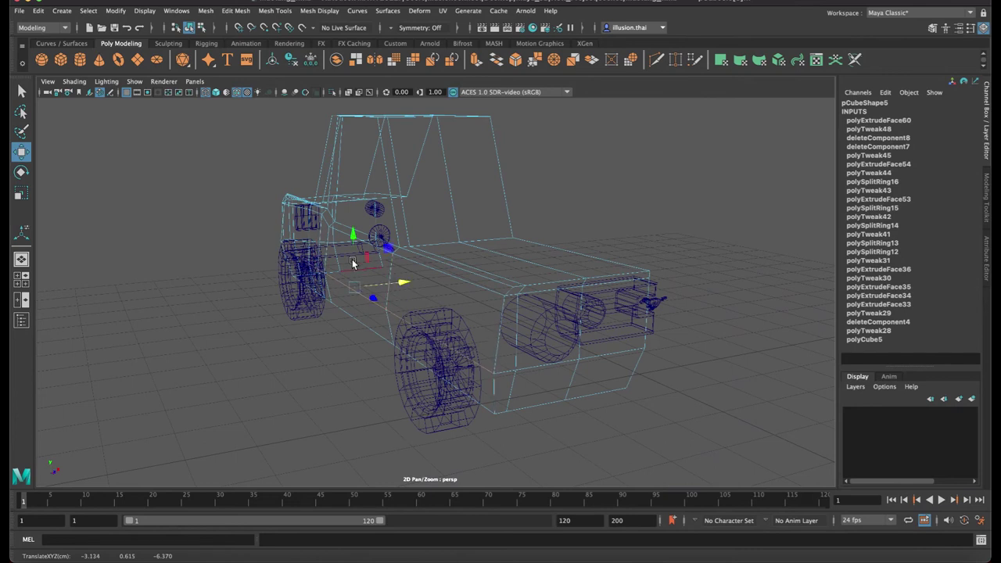
mouse_move(356, 237)
mouse_down()
mouse_move(359, 262)
mouse_move(404, 285)
mouse_up()
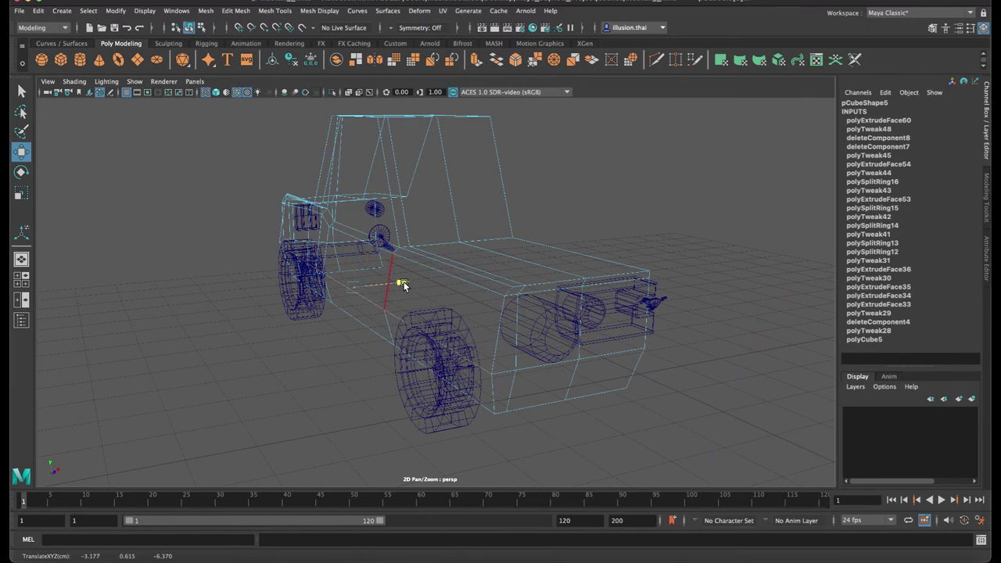
Back in shaded view, nudge an end edge of the front bumper block (pCube9)
key(5)
right_drag(508, 273, 558, 259)
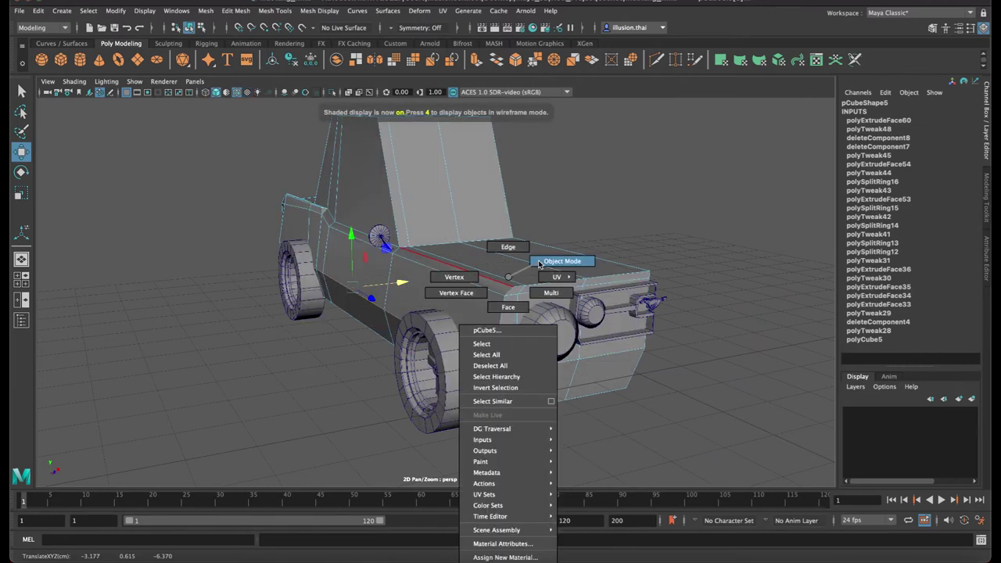
mouse_move(558, 258)
alt+mouse_down()
mouse_move(445, 320)
mouse_move(430, 346)
alt+mouse_up()
click(492, 351)
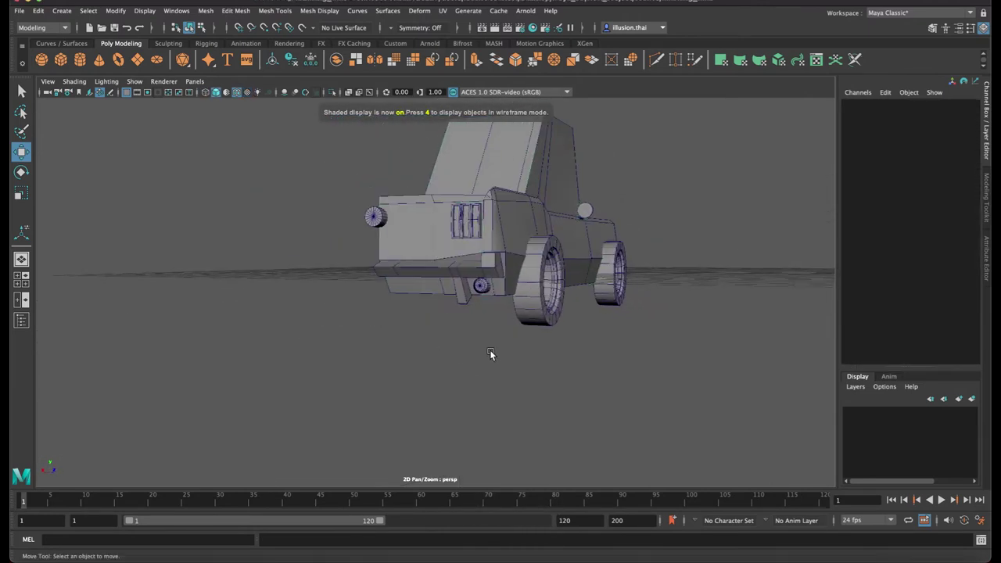
alt+right_drag(492, 351, 561, 331)
alt+drag(561, 331, 395, 348)
alt+right_drag(396, 348, 403, 295)
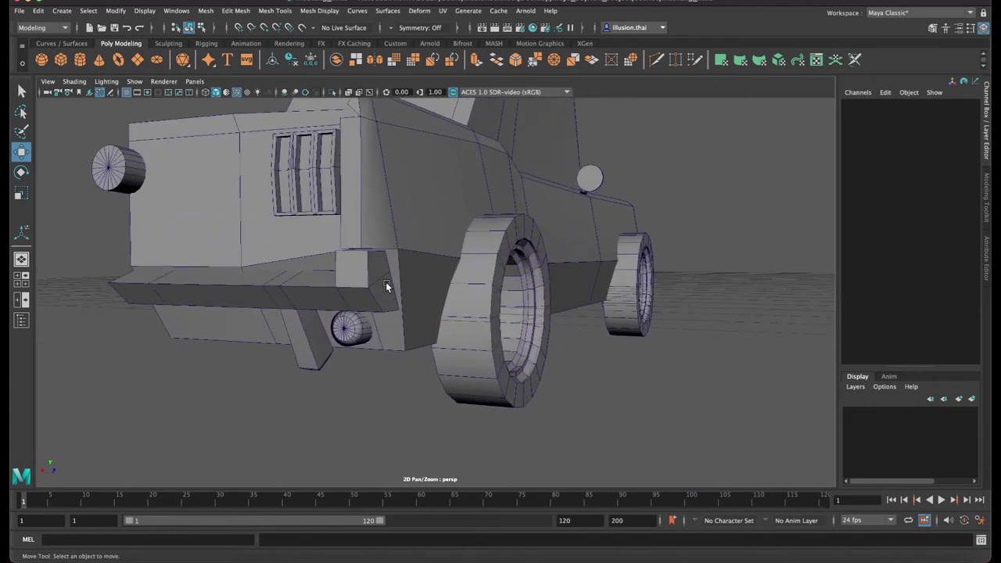
click(386, 287)
right_drag(380, 247, 379, 232)
click(382, 251)
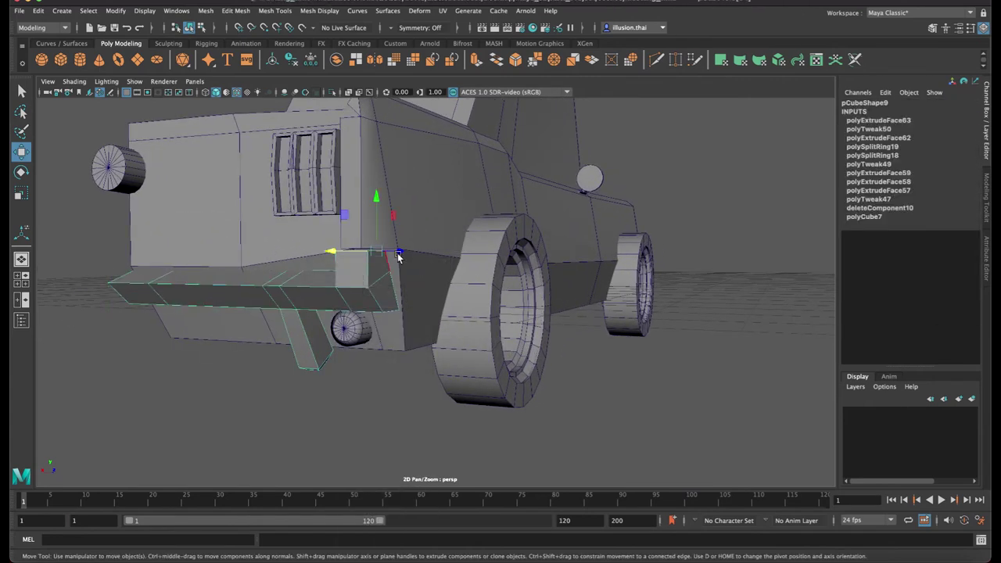
alt+drag(407, 268, 447, 286)
alt+right_drag(446, 286, 380, 335)
drag(379, 336, 397, 331)
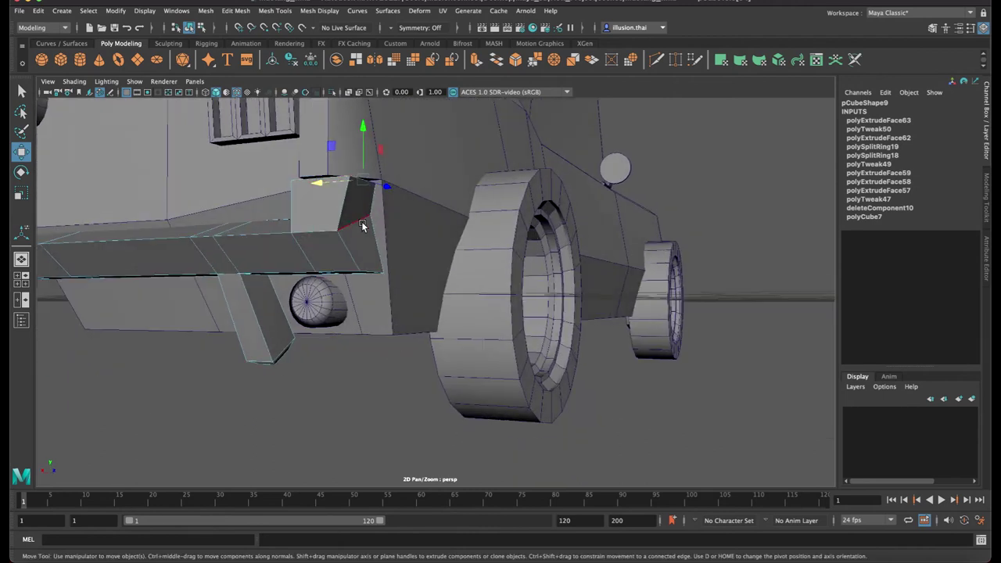
Shift the bumper's lower edge and move its end corner into shape
click(320, 226)
drag(322, 226, 330, 226)
click(373, 268)
mouse_move(337, 273)
alt+mouse_down()
mouse_move(357, 295)
mouse_move(402, 458)
mouse_move(420, 392)
alt+mouse_up()
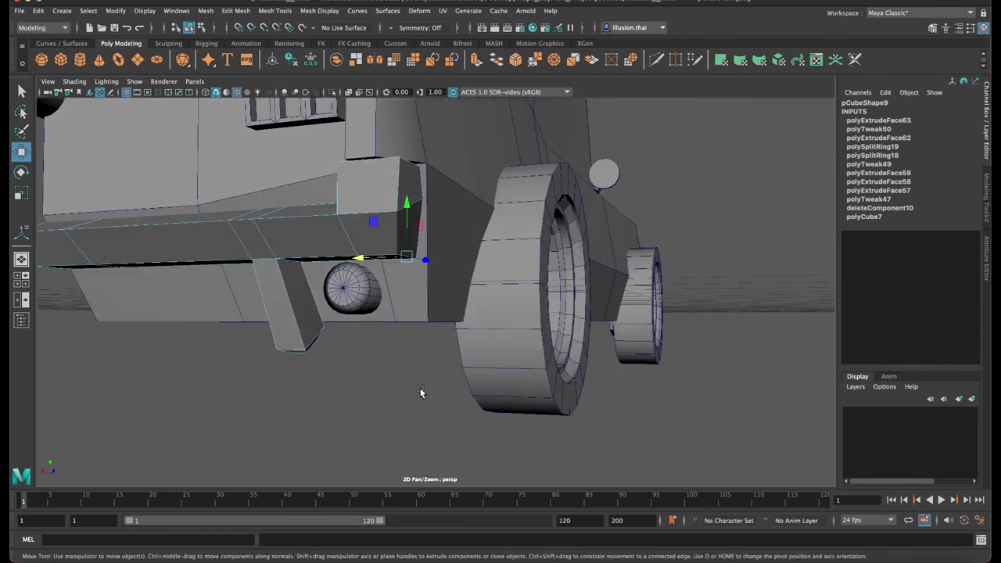
mouse_move(404, 197)
alt+mouse_down()
mouse_move(545, 333)
mouse_move(512, 350)
alt+mouse_up()
click(550, 356)
Return the bumper to Object Mode and save the scene as Mustang_1
right_drag(592, 382, 634, 264)
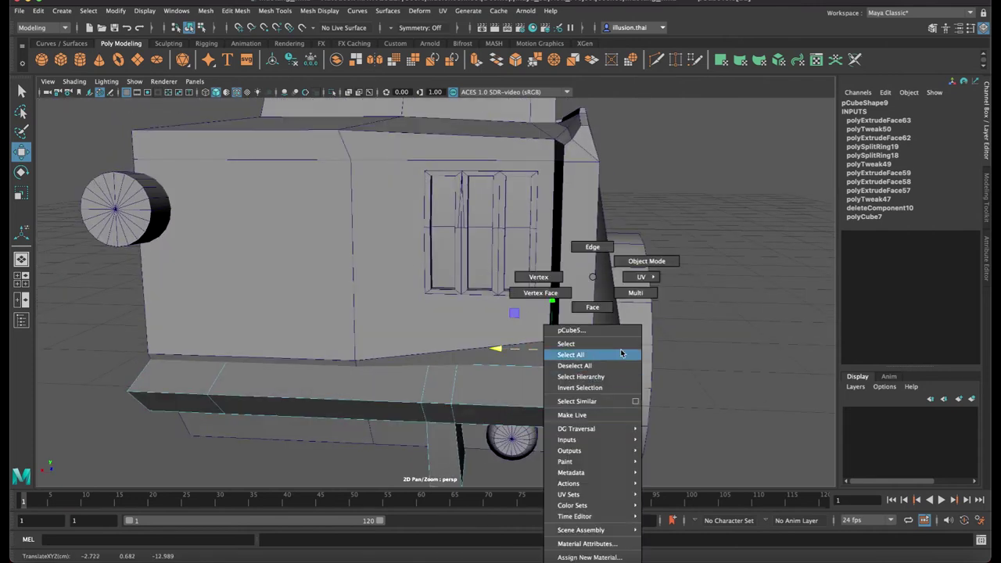
mouse_move(635, 264)
alt+mouse_down()
mouse_move(689, 303)
mouse_move(470, 257)
mouse_move(581, 272)
mouse_move(446, 279)
mouse_move(573, 279)
mouse_move(468, 266)
mouse_move(651, 290)
alt+mouse_up()
key(ctrl+s)
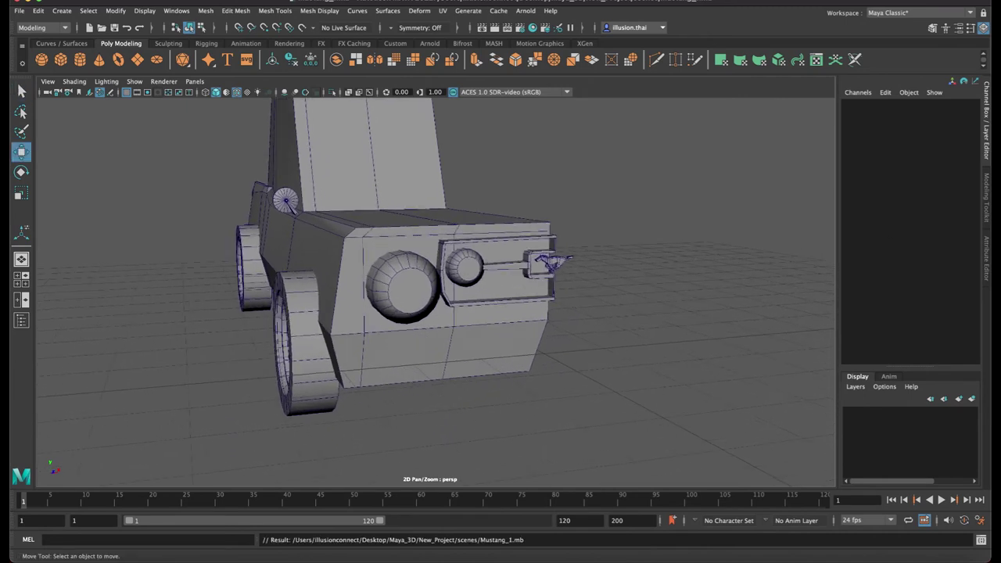
Select the grille frame and shift it along its axis
alt+drag(501, 282, 532, 297)
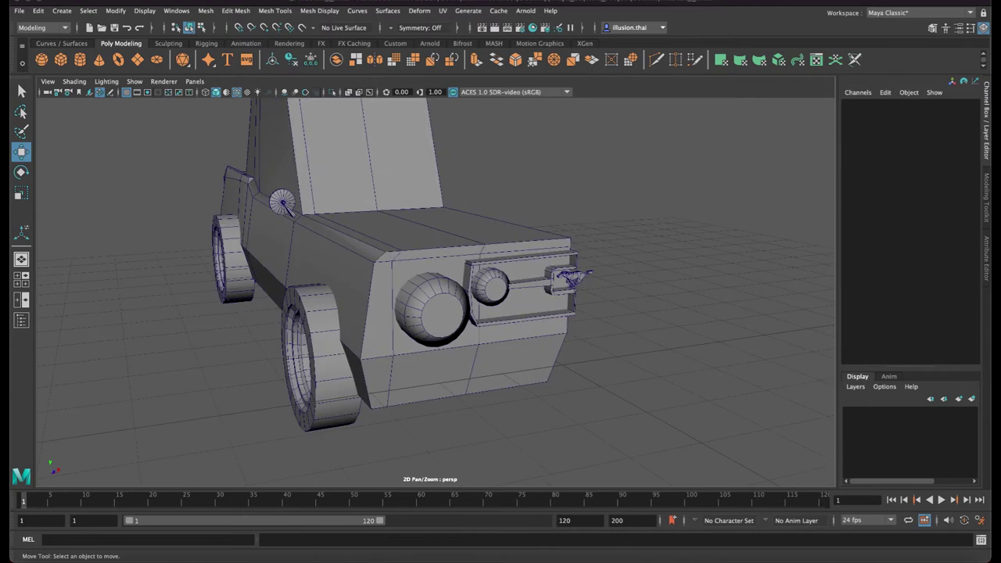
mouse_move(568, 412)
alt+mouse_down()
mouse_move(563, 373)
mouse_move(465, 317)
mouse_move(618, 333)
mouse_move(435, 305)
alt+mouse_up()
scroll(436, 305, up, 3)
click(436, 311)
click(391, 302)
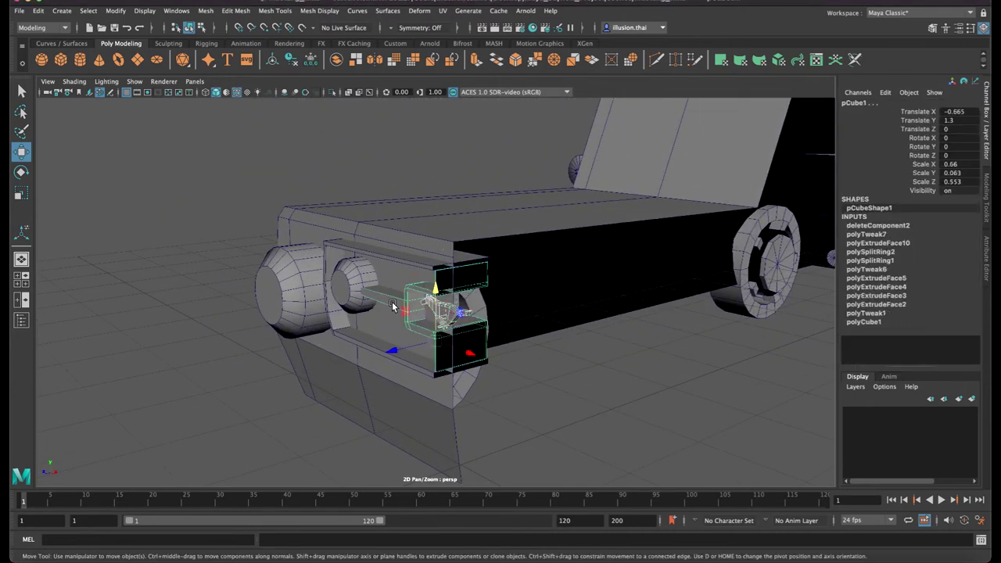
click(356, 283)
click(392, 287)
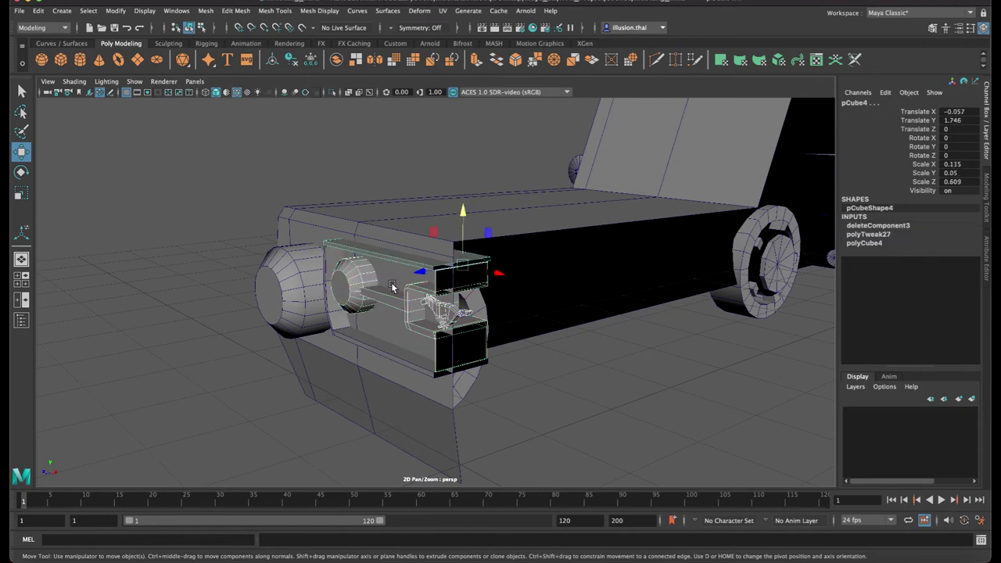
click(378, 354)
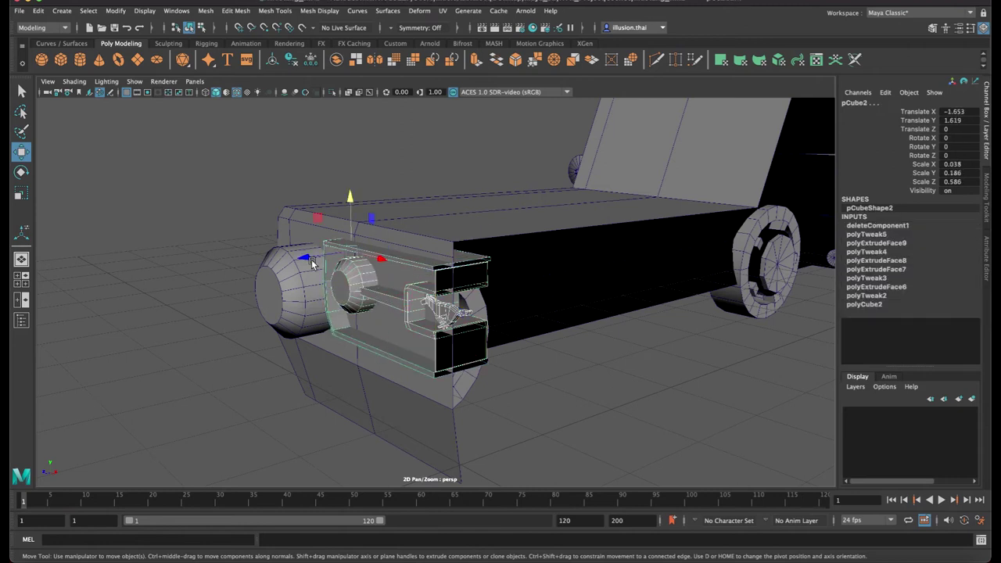
drag(305, 261, 275, 270)
Push the headlight cylinder (pCylinder1) back to about Translate Z -0.32
click(266, 294)
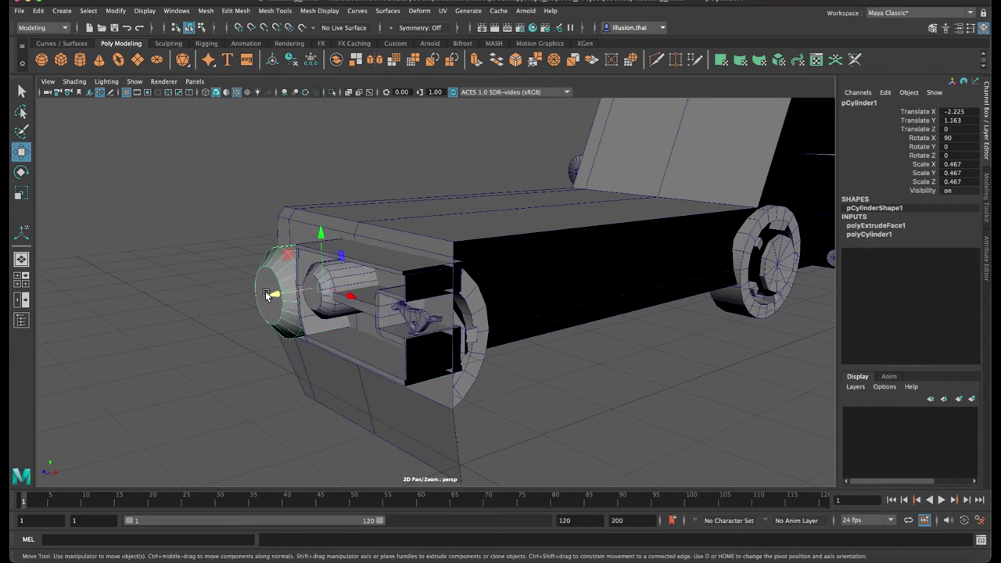
drag(283, 303, 497, 293)
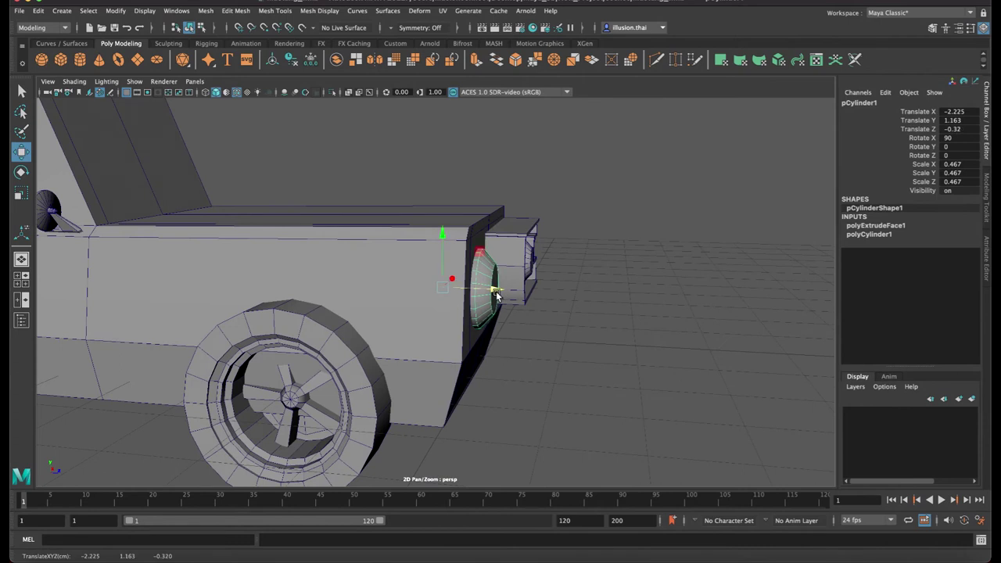
drag(497, 291, 501, 291)
drag(497, 290, 496, 290)
mouse_move(553, 315)
alt+mouse_down()
mouse_move(532, 311)
mouse_move(634, 348)
mouse_move(545, 349)
mouse_move(599, 357)
alt+mouse_up()
Create a new polygon cube, pCube11, and raise it off the ground
click(634, 348)
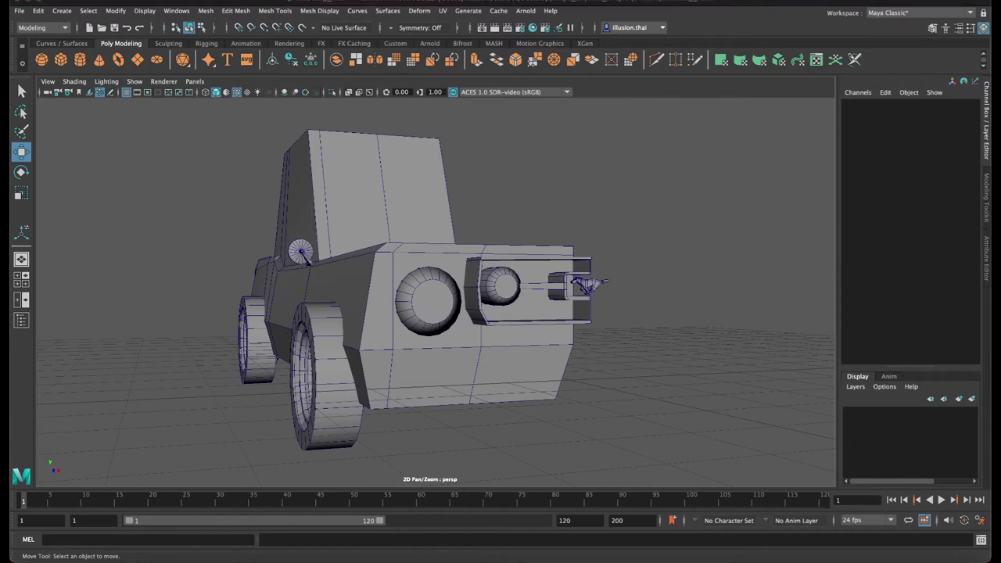
alt+middle_drag(579, 379, 572, 302)
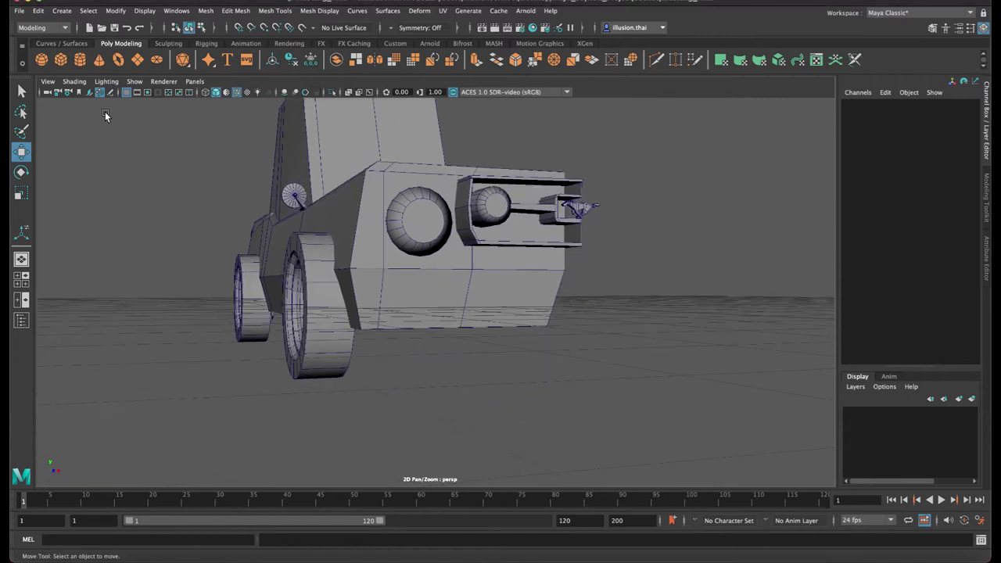
click(61, 61)
mouse_move(547, 297)
alt+mouse_down()
mouse_move(585, 297)
mouse_move(575, 273)
mouse_move(524, 292)
alt+mouse_up()
Scale the cube to 0.386, place it below the front corner, and snap its pivot
key(r)
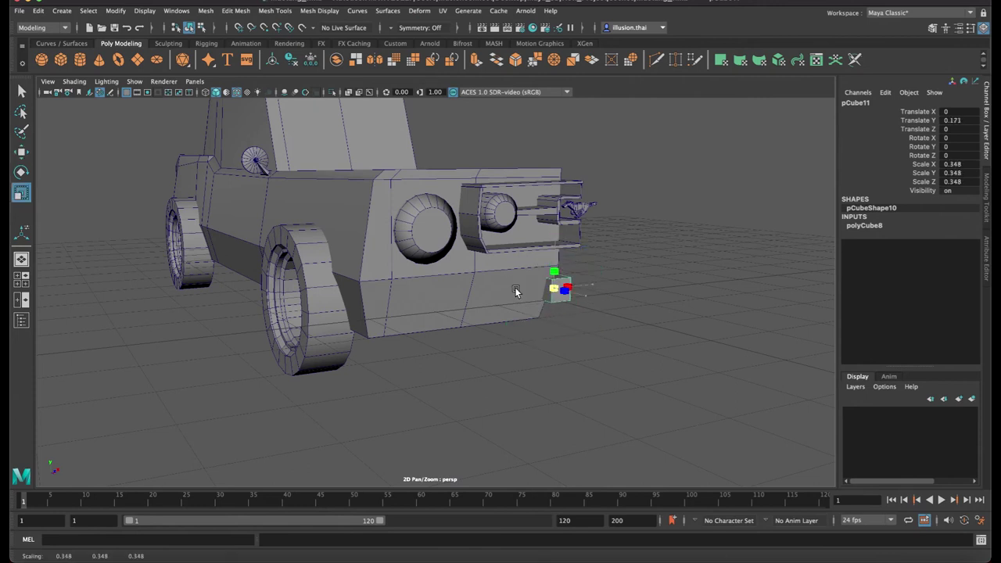
key(w)
drag(555, 240, 558, 232)
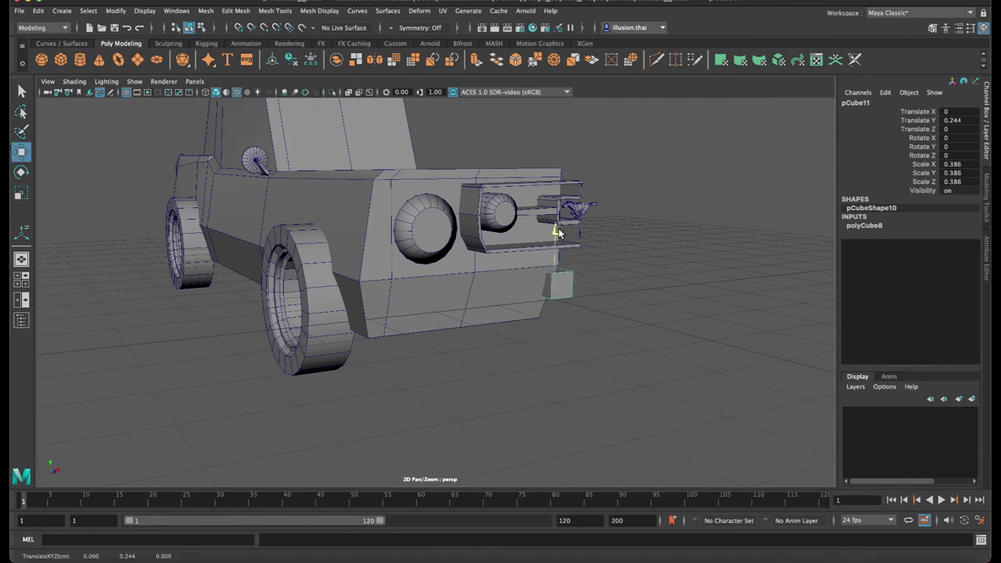
mouse_move(587, 296)
mouse_down()
mouse_move(601, 291)
mouse_move(664, 313)
mouse_move(634, 310)
mouse_move(618, 331)
mouse_move(618, 367)
mouse_move(537, 305)
mouse_up()
key(d)
click(599, 326)
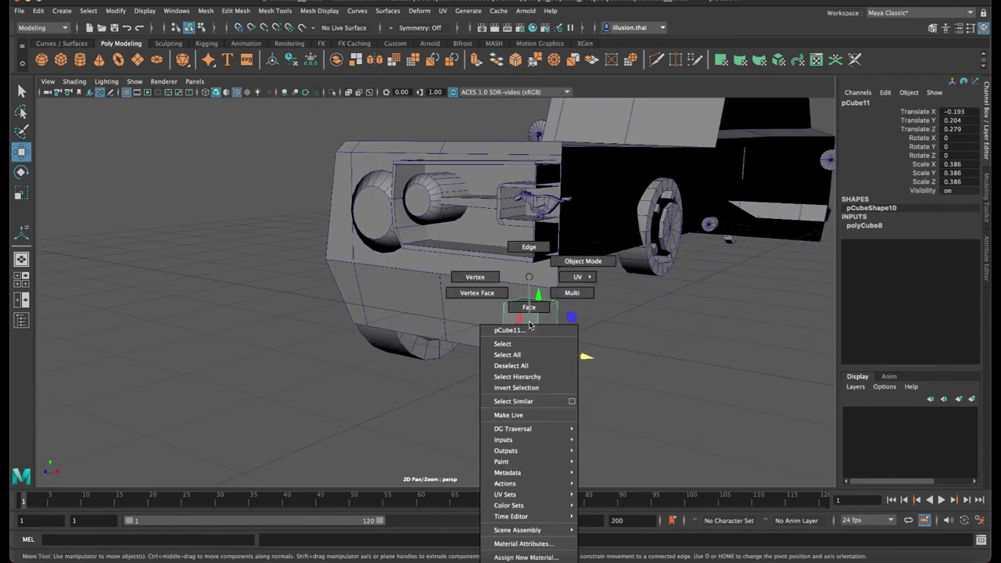
Stretch the cube's face across the car front into a long bar
right_drag(536, 304, 555, 323)
click(555, 322)
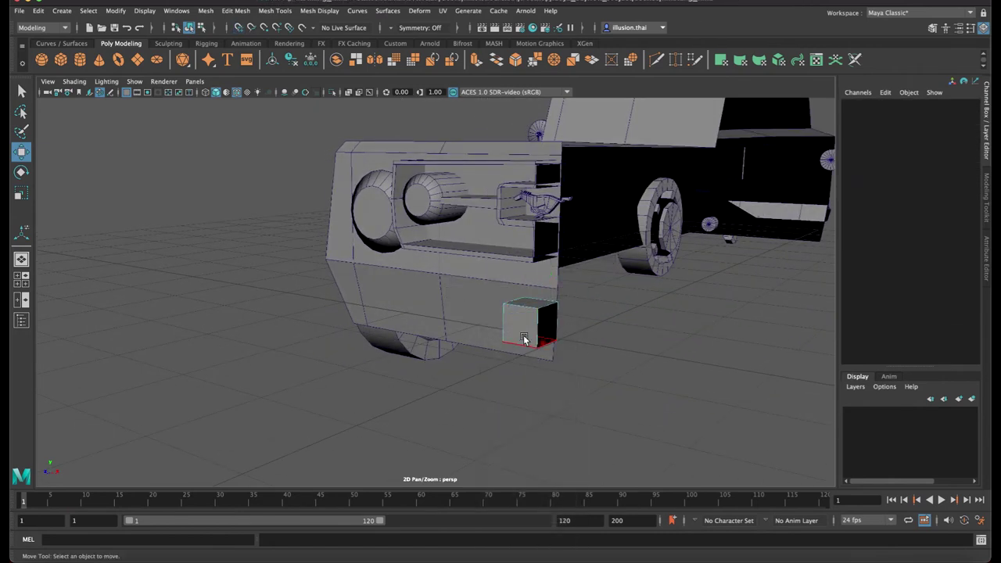
mouse_move(523, 329)
alt+mouse_down()
mouse_move(567, 340)
mouse_move(572, 308)
mouse_move(410, 311)
mouse_move(488, 312)
alt+mouse_up()
click(572, 308)
Extrude the bar's end face three times, pulling it out toward the wheel
click(489, 313)
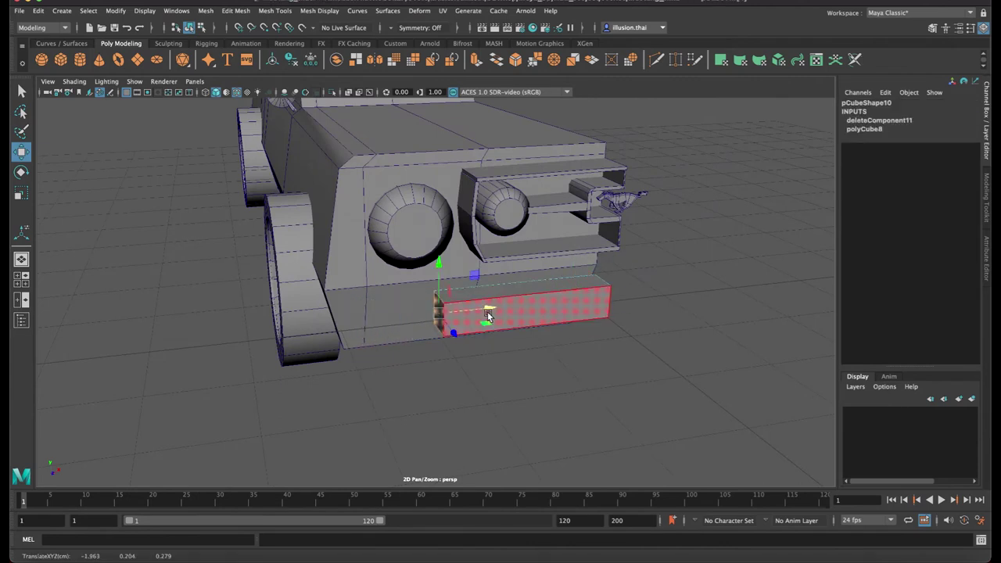
key(ctrl+e)
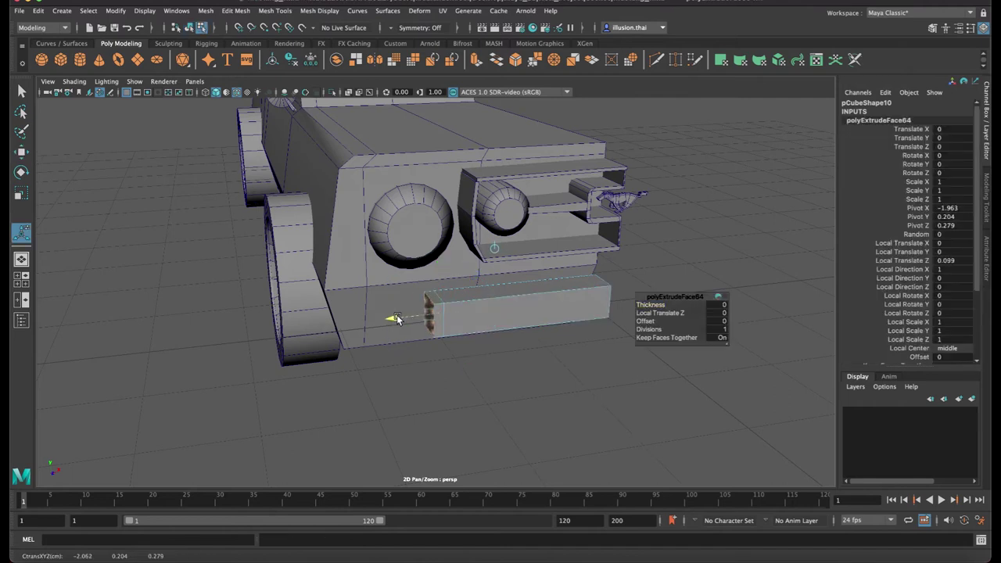
drag(420, 329, 417, 324)
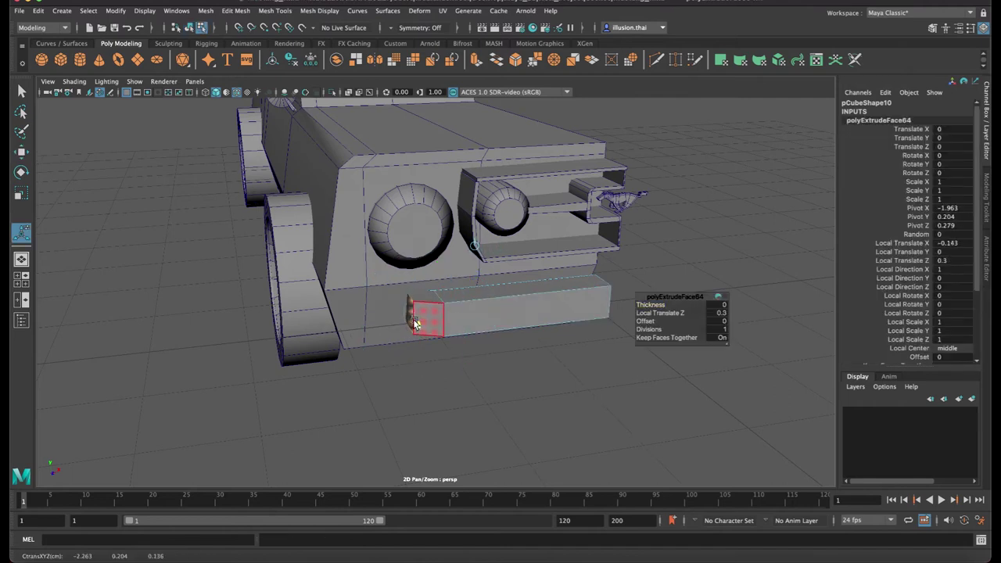
key(ctrl+e)
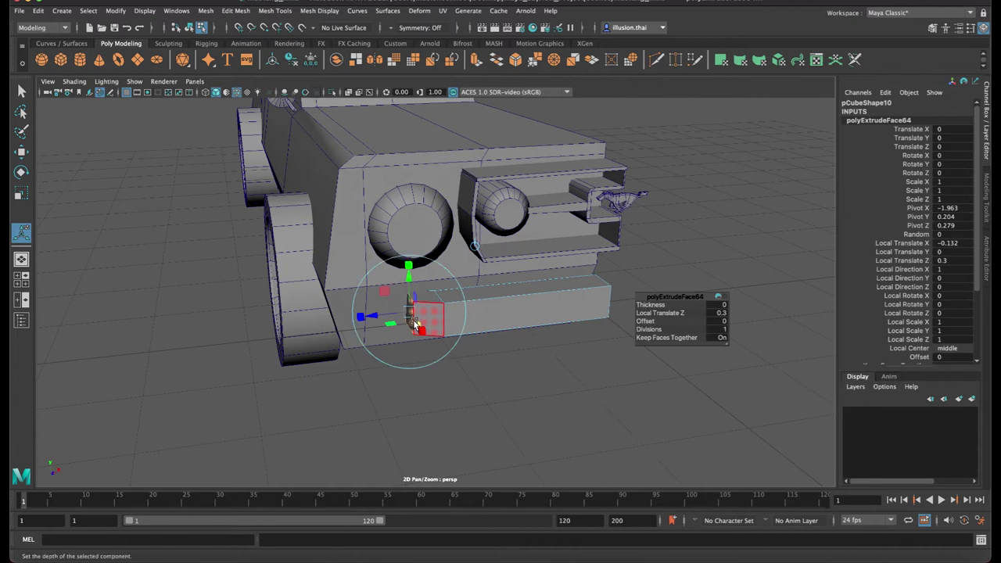
drag(379, 317, 288, 322)
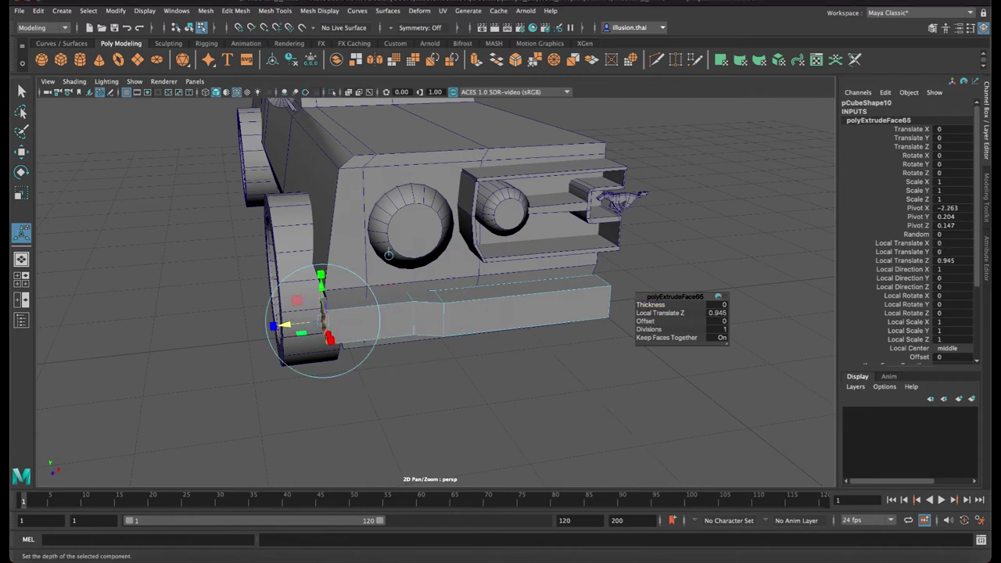
key(ctrl+e)
mouse_move(287, 325)
mouse_down()
mouse_move(261, 330)
mouse_move(659, 382)
mouse_up()
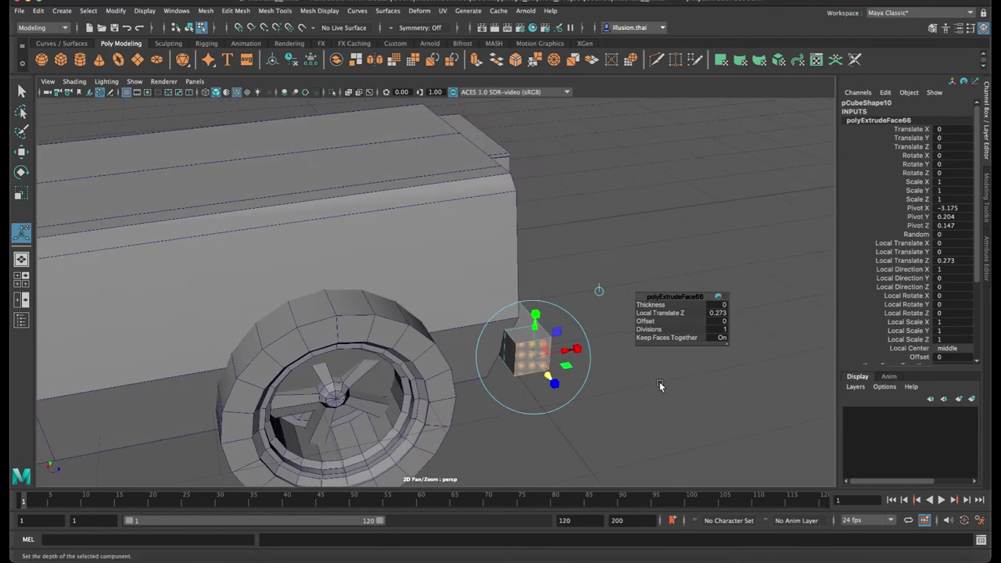
Extrude the side end face back toward the wheel and make it thinner vertically
click(659, 381)
click(509, 353)
key(ctrl+e)
drag(483, 363, 440, 365)
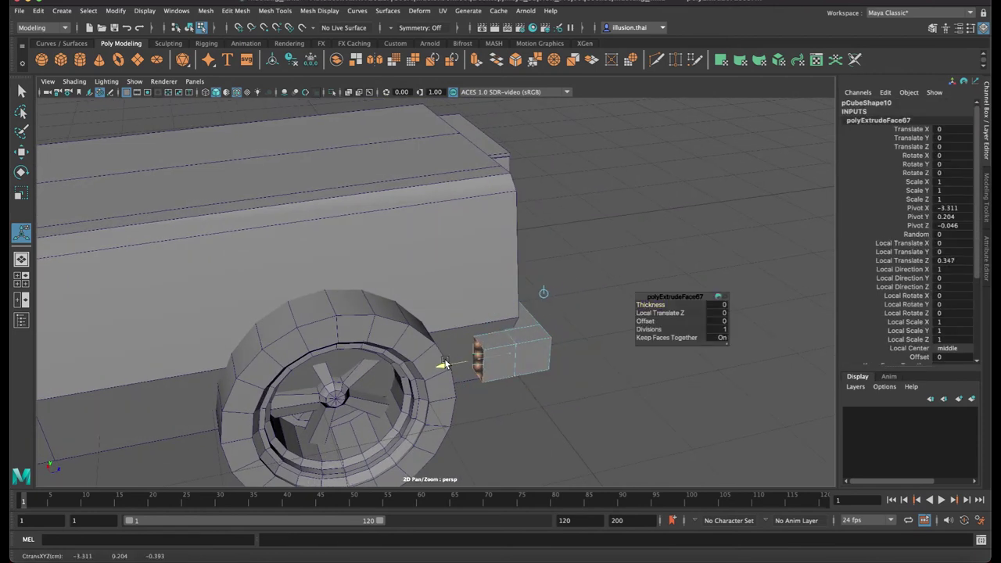
drag(476, 403, 474, 386)
In Object Mode, slide the whole bumper bar along the car front
alt+drag(547, 381, 510, 375)
key(q)
mouse_move(487, 277)
right_down()
mouse_move(568, 311)
mouse_move(543, 261)
right_up()
key(w)
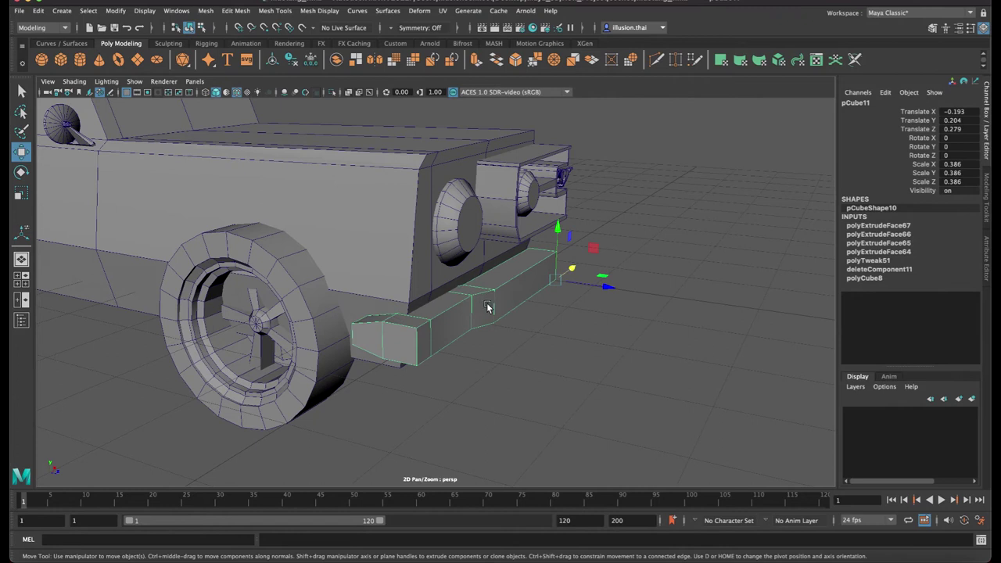
mouse_move(599, 288)
mouse_down()
mouse_move(607, 285)
mouse_move(548, 331)
mouse_up()
click(556, 324)
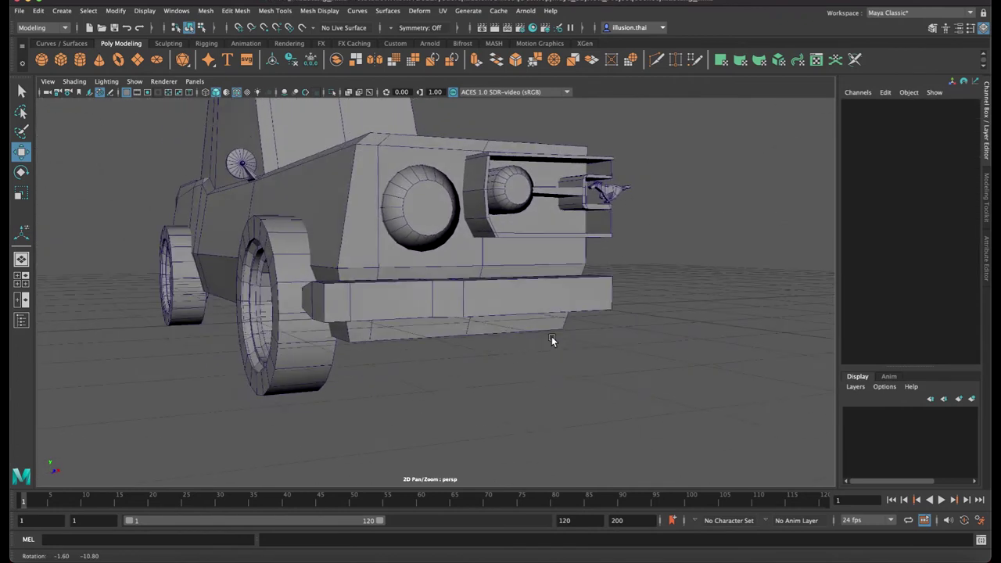
Shorten the bumper bar along its depth to Scale Z 0.281
alt+right_drag(551, 336, 541, 346)
mouse_move(541, 346)
alt+mouse_down()
mouse_move(565, 351)
mouse_move(540, 293)
mouse_move(550, 314)
alt+mouse_up()
click(540, 293)
key(r)
mouse_move(633, 285)
mouse_down()
mouse_move(603, 282)
mouse_move(620, 279)
mouse_move(577, 305)
mouse_move(543, 257)
mouse_move(565, 265)
mouse_up()
key(w)
Slide the body faces around the grille opening inward, then undo that move
right_click(543, 258)
click(542, 257)
click(542, 257)
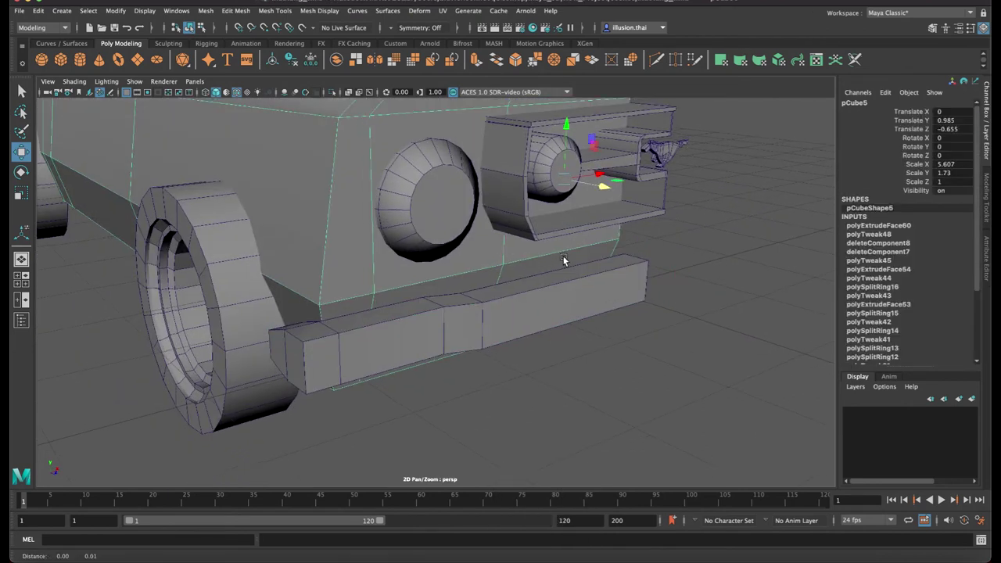
right_drag(565, 270, 554, 282)
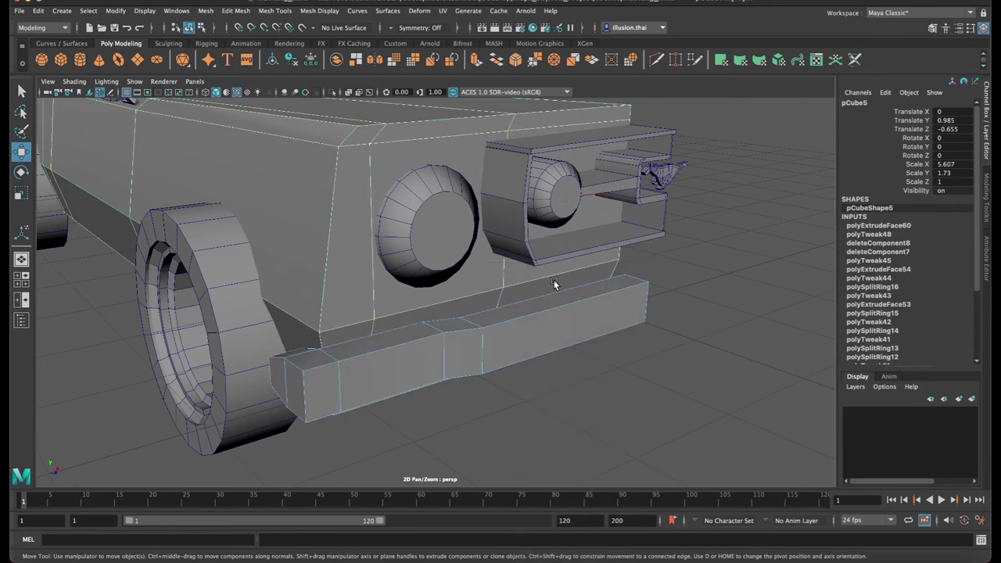
alt+drag(551, 276, 496, 278)
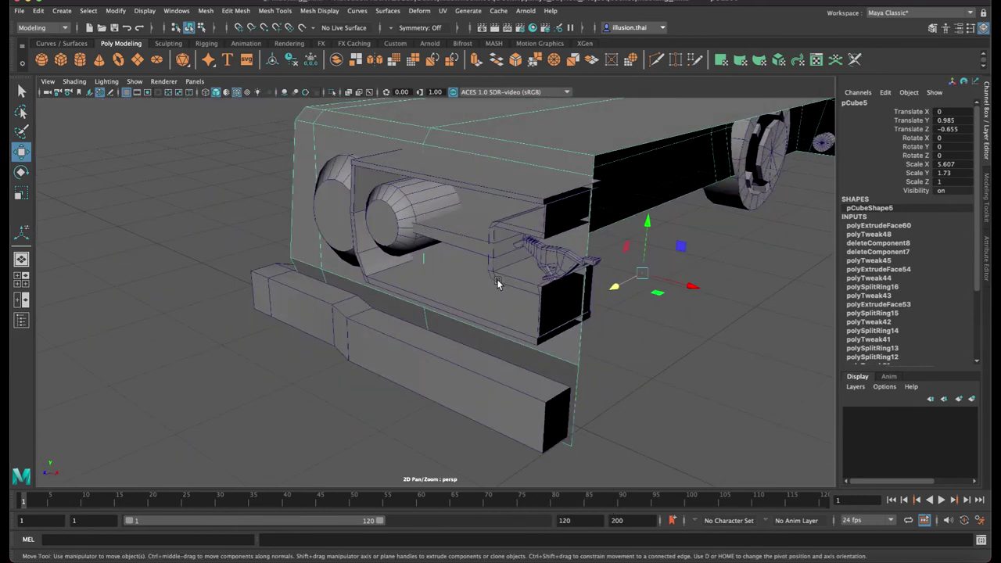
key(F11)
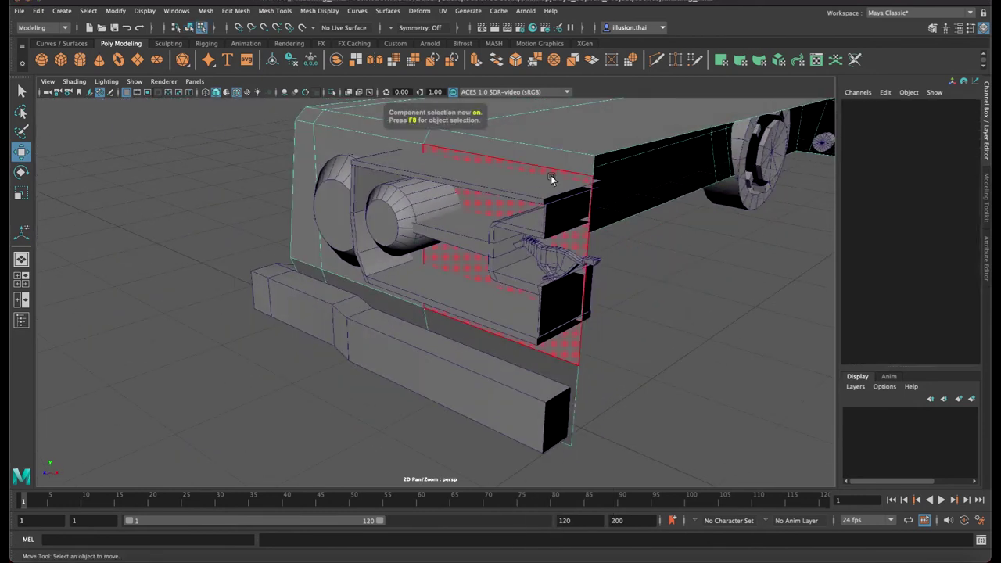
click(552, 178)
shift+click(495, 306)
mouse_move(469, 315)
mouse_down()
mouse_move(457, 321)
mouse_move(566, 310)
mouse_move(482, 269)
mouse_up()
click(482, 268)
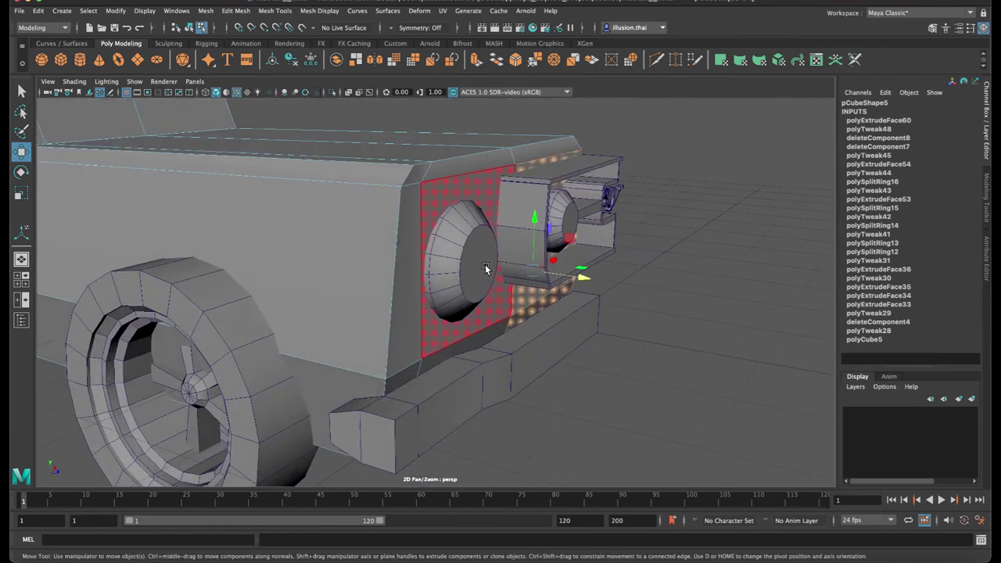
key(ctrl+z)
Extrude the top and lower body faces beside the grille and pull them out sideways
click(545, 154)
right_click(545, 155)
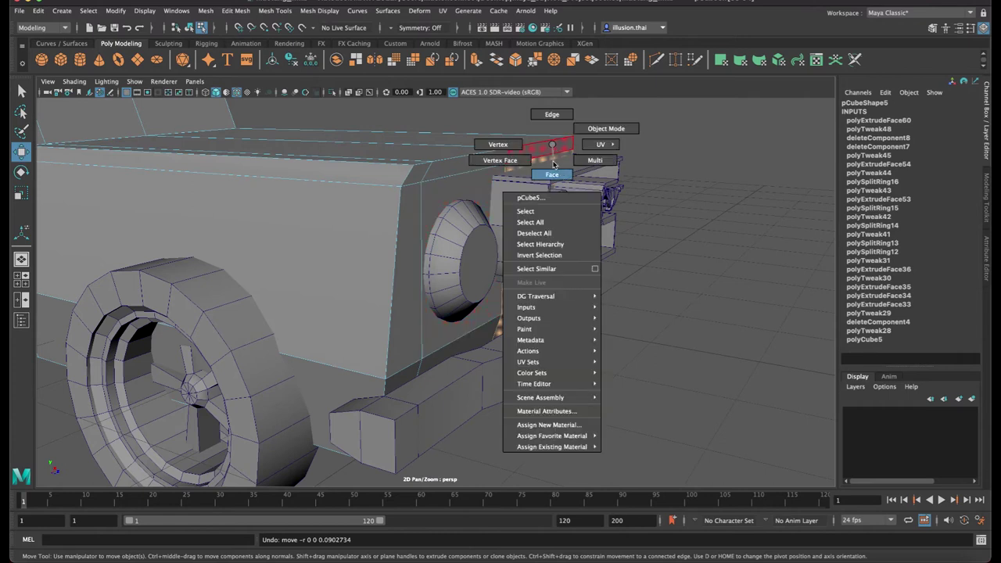
click(545, 156)
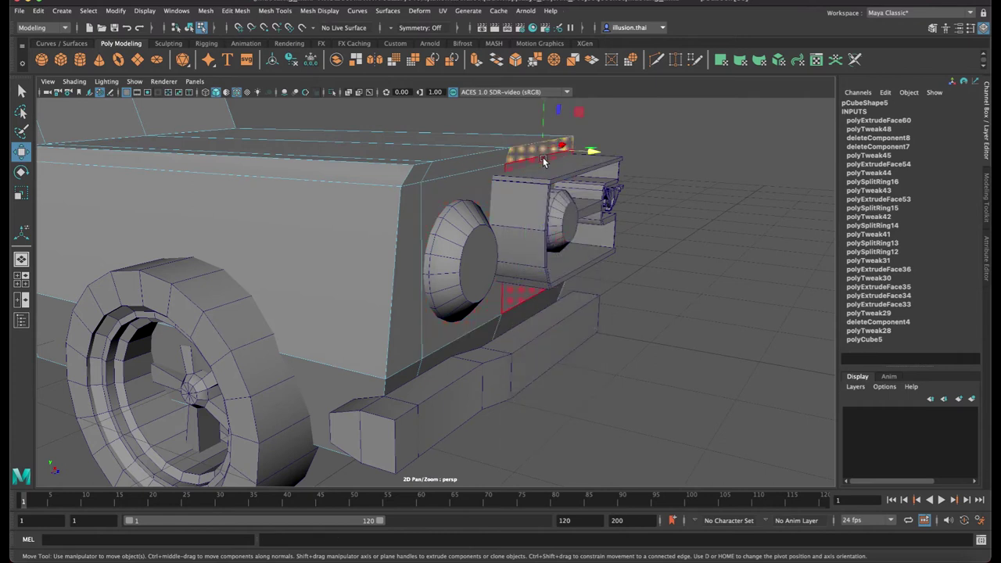
shift+click(531, 314)
key(ctrl+e)
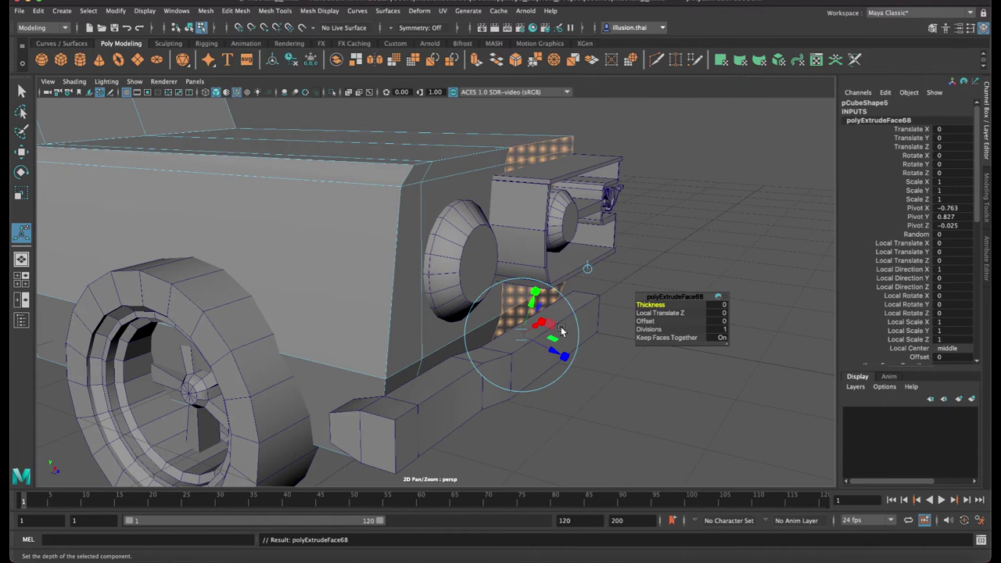
key(w)
drag(575, 275, 601, 281)
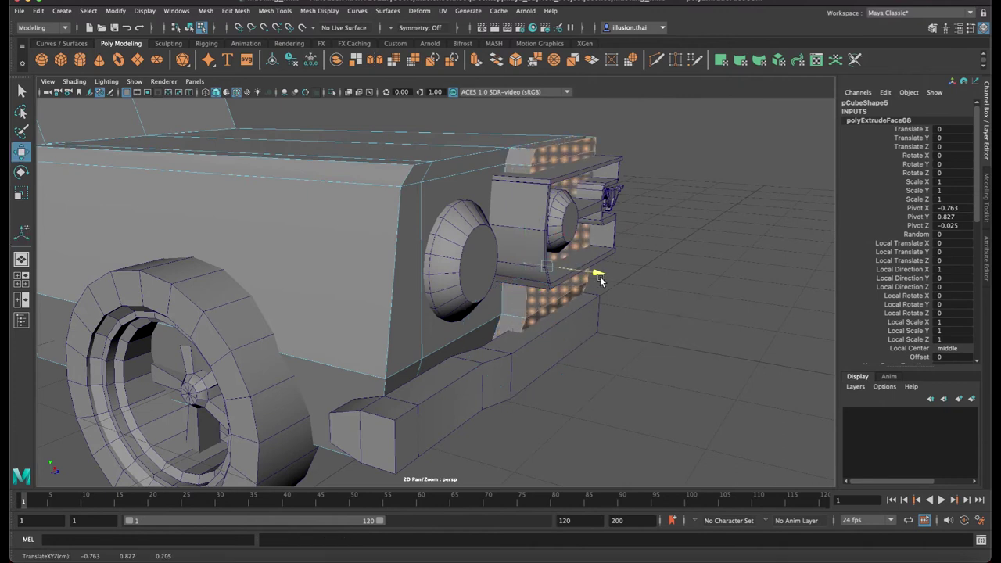
click(589, 309)
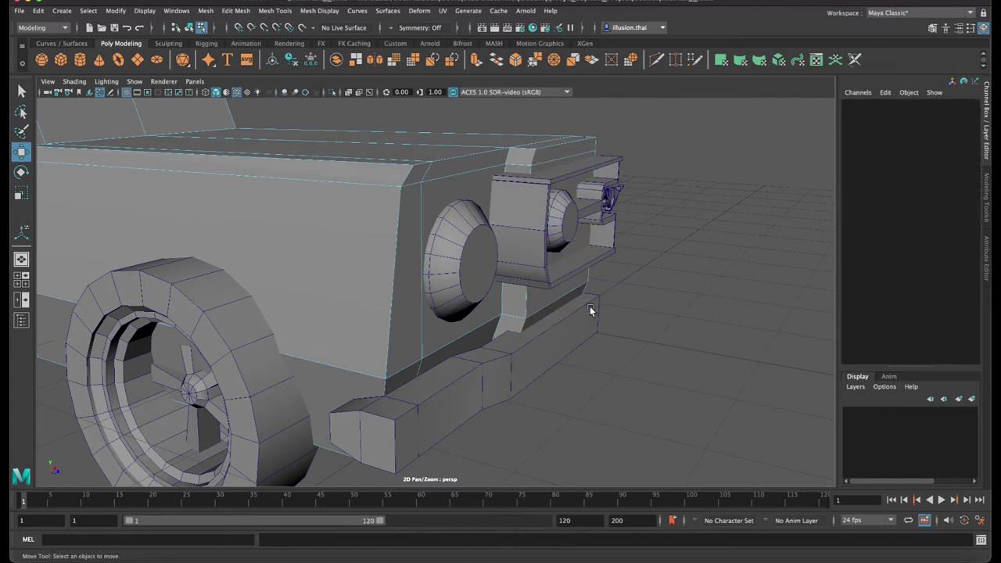
Push the lower bumper bar forward to Translate Z 0.398
right_drag(589, 309, 602, 266)
click(535, 349)
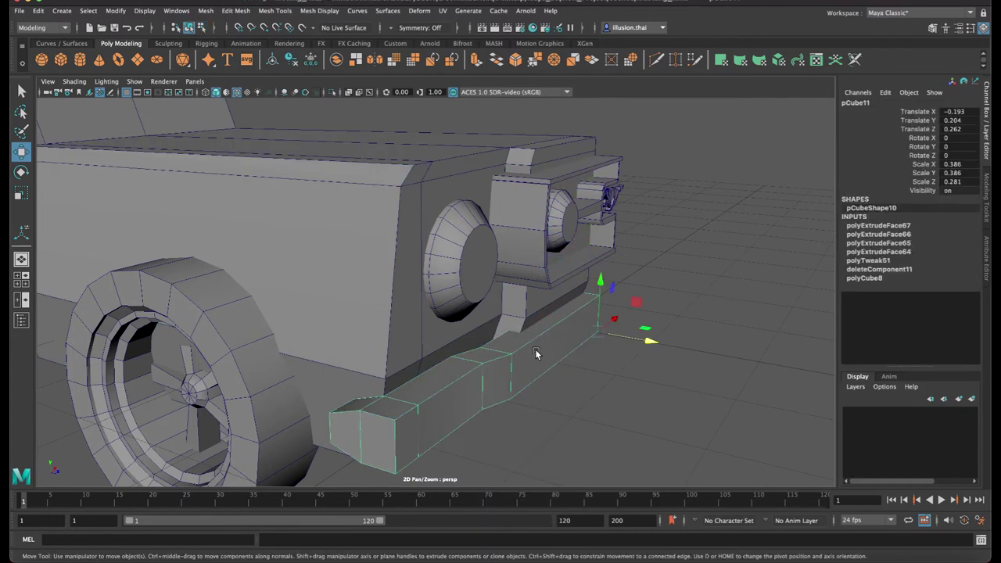
drag(662, 341, 435, 276)
scroll(435, 277, up, 3)
right_drag(434, 276, 396, 280)
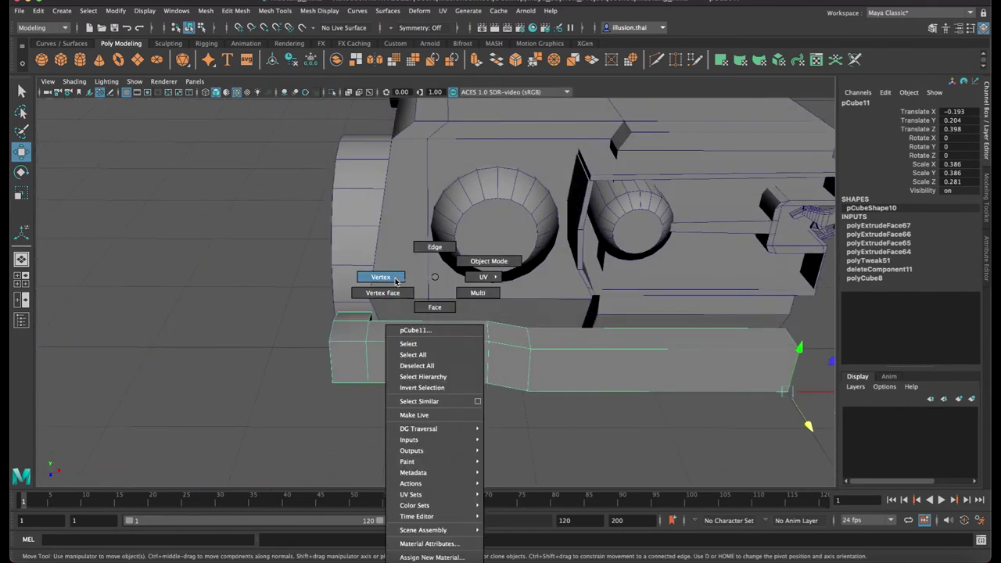
Marquee-select the bar's end-block vertices, then reselect the car body
drag(266, 260, 504, 435)
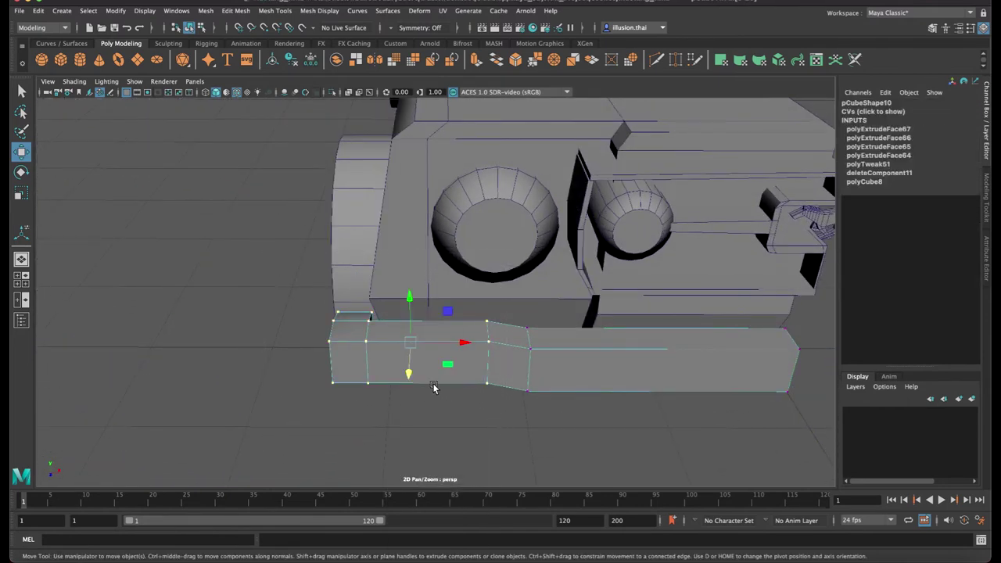
mouse_move(436, 364)
alt+mouse_down()
mouse_move(559, 387)
mouse_move(536, 344)
alt+mouse_up()
right_drag(535, 275, 533, 249)
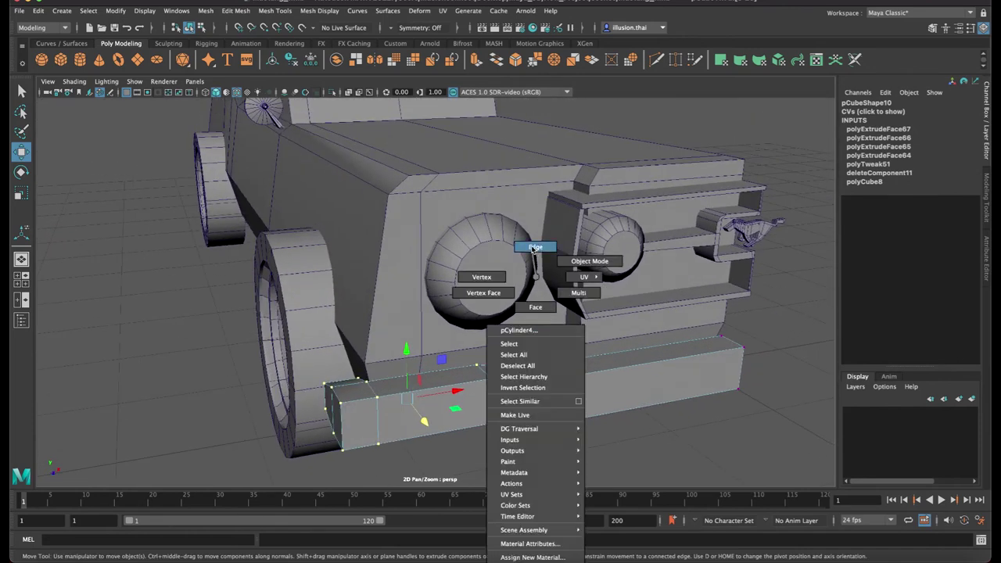
click(579, 170)
right_drag(561, 177, 533, 180)
alt+drag(534, 179, 558, 161)
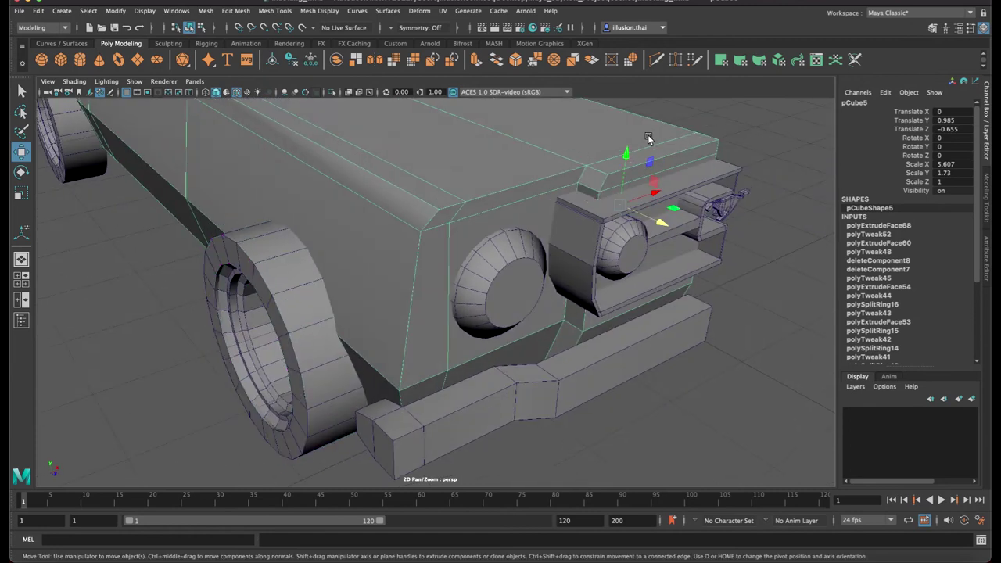
Select the body's front corner vertices in wireframe and pull them inward
right_drag(647, 138, 625, 134)
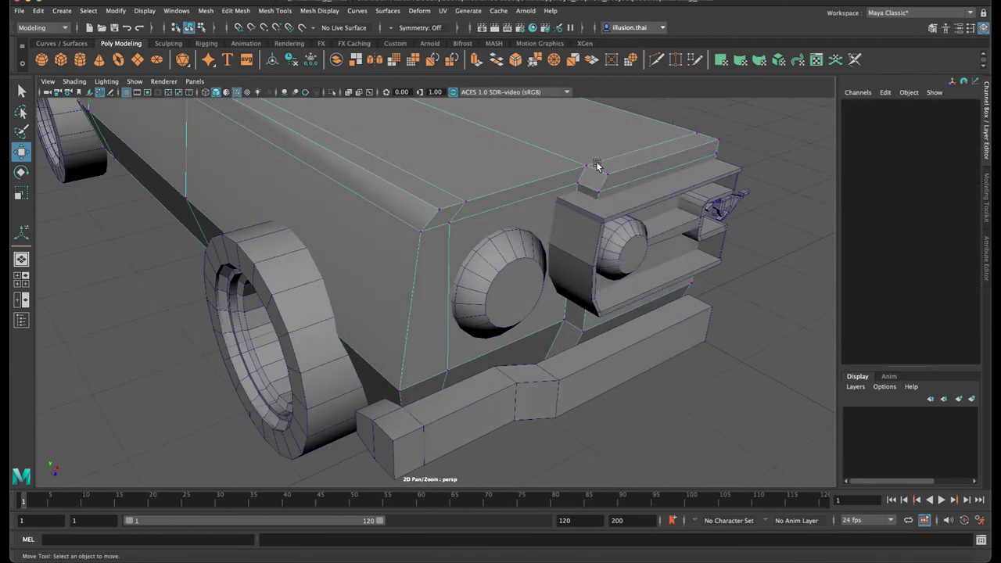
key(4)
drag(585, 192, 586, 194)
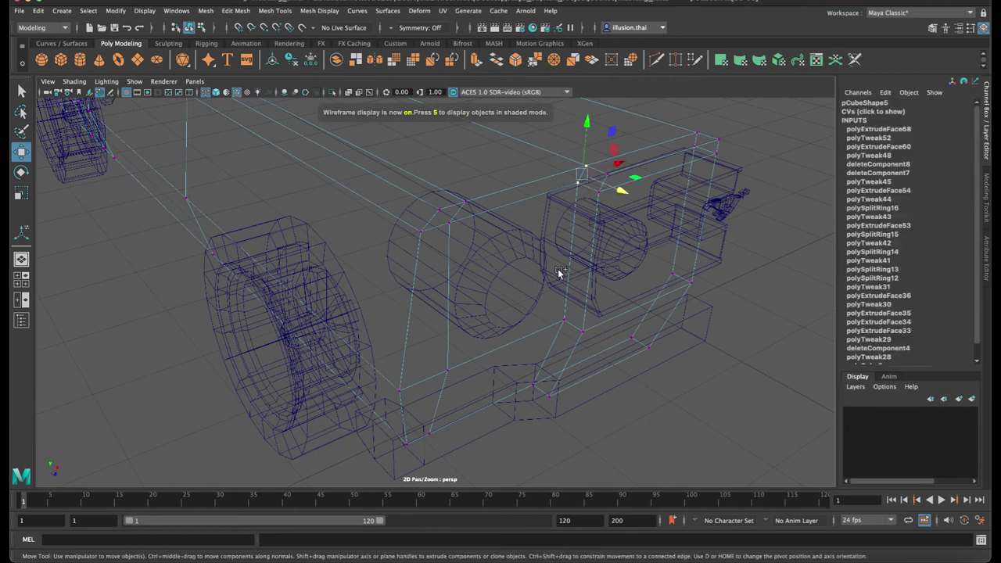
drag(571, 333, 509, 368)
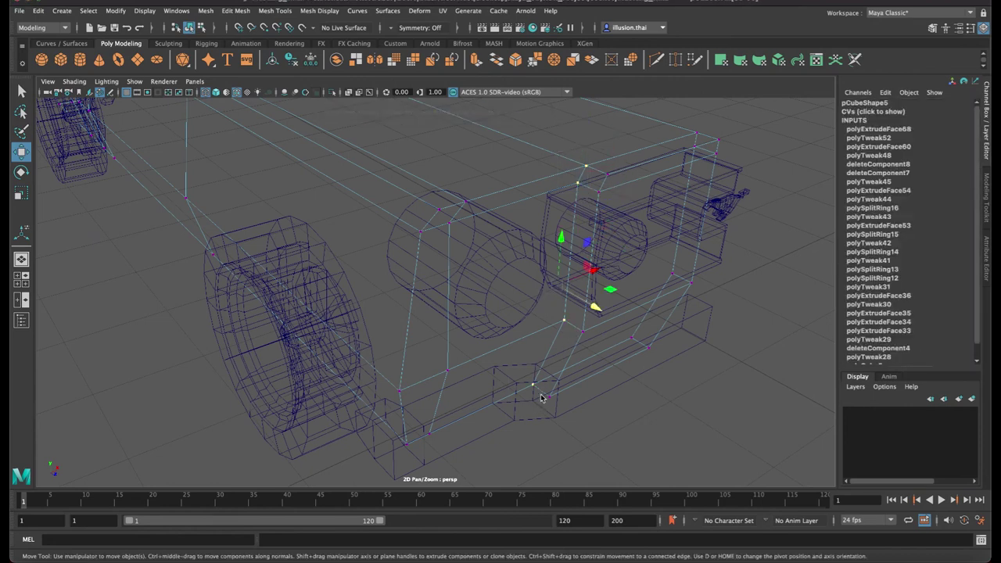
key(5)
drag(597, 275, 565, 286)
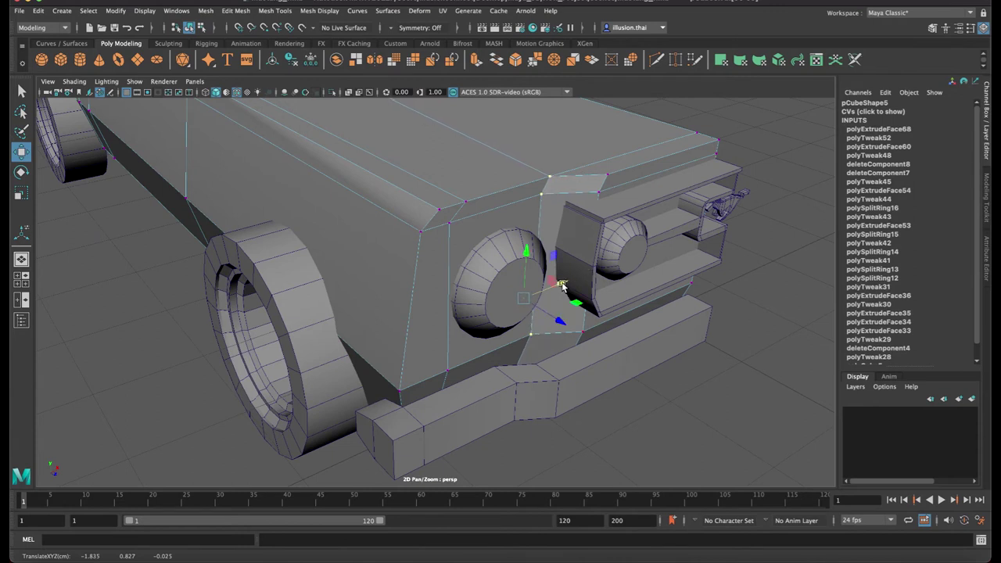
In Face mode, select the block of grille faces, then return to object selection
alt+drag(562, 287, 599, 223)
right_click(605, 228)
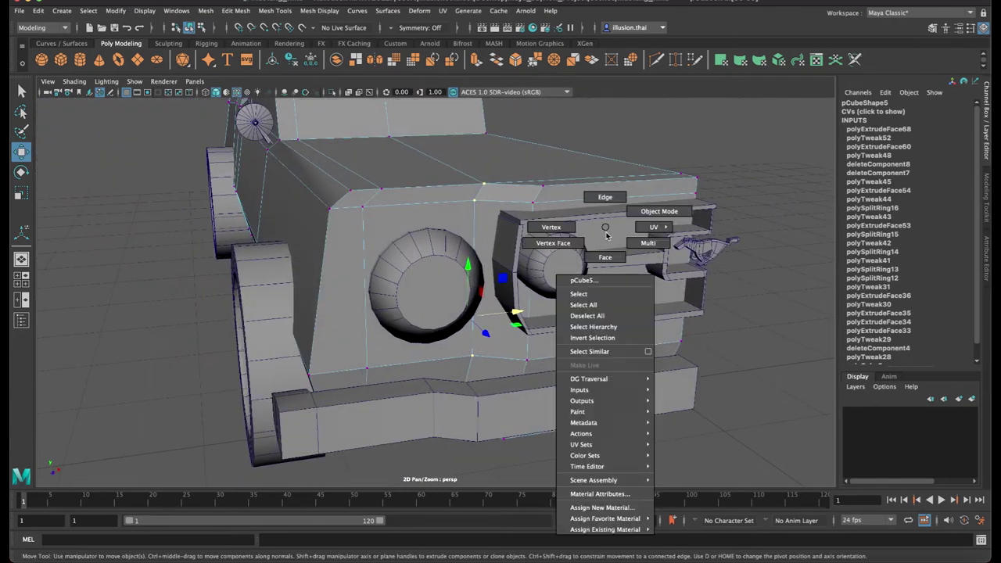
click(605, 258)
alt+drag(607, 305, 600, 300)
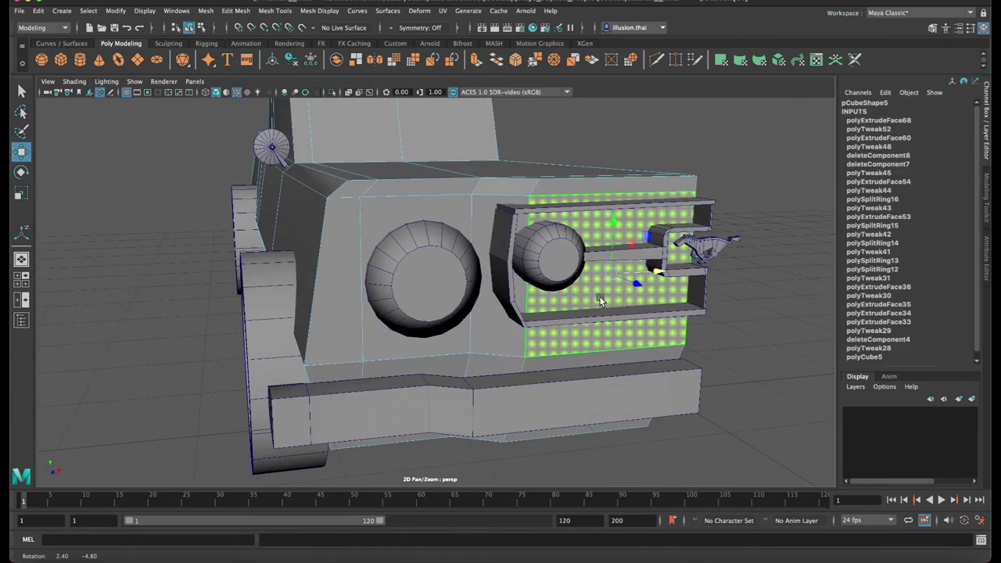
click(599, 299)
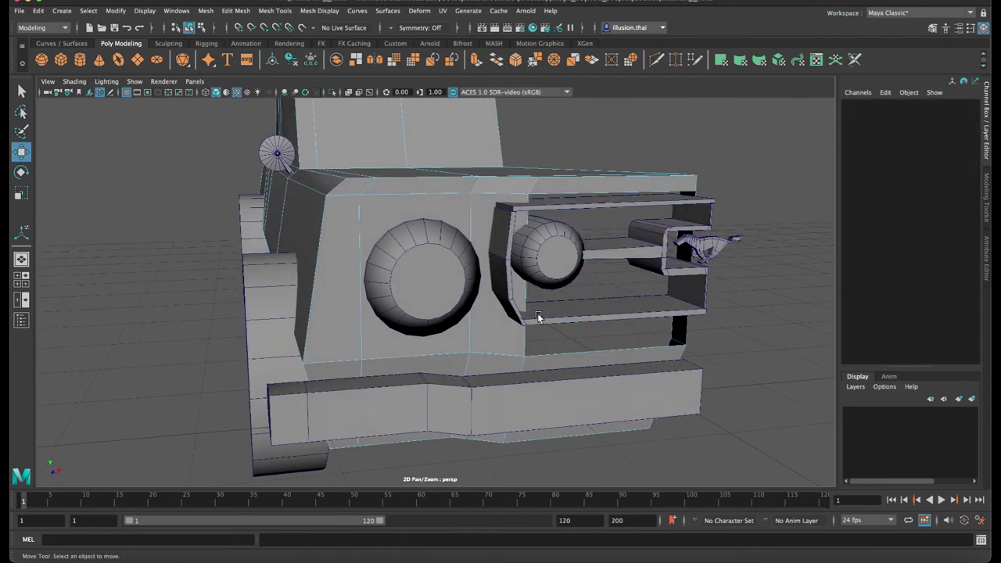
double_click(503, 334)
right_drag(632, 179, 738, 173)
mouse_move(737, 173)
alt+mouse_down()
mouse_move(563, 282)
mouse_move(618, 299)
mouse_move(563, 209)
mouse_move(535, 225)
alt+mouse_up()
Create a new polygon cube and scale it into a small block under the lower bumper bar
click(68, 62)
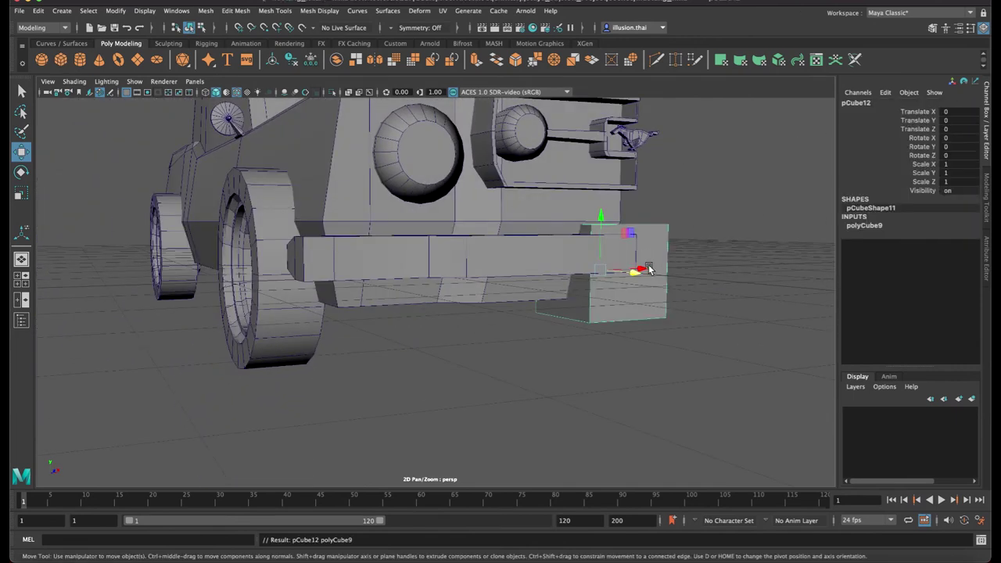
mouse_move(639, 270)
mouse_down()
mouse_move(462, 286)
mouse_move(476, 276)
mouse_move(494, 292)
mouse_move(397, 279)
mouse_move(485, 299)
mouse_move(487, 286)
mouse_move(532, 310)
mouse_move(509, 286)
mouse_move(503, 296)
mouse_move(524, 295)
mouse_move(515, 284)
mouse_move(535, 290)
mouse_up()
key(r)
key(r)
key(w)
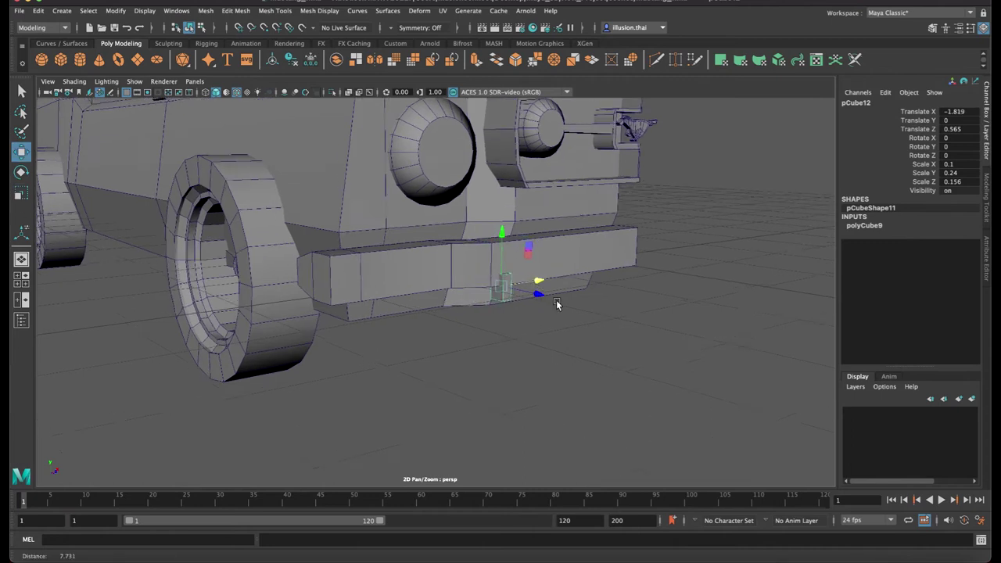
scroll(556, 300, up, 5)
drag(543, 293, 558, 302)
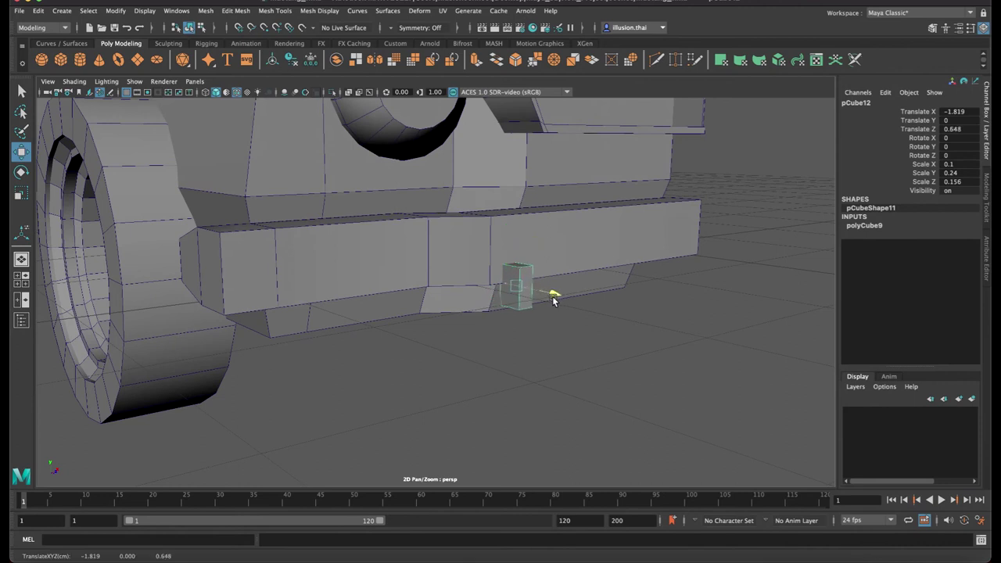
Raise the cube's top face toward the bumper and shift it back into place
right_drag(505, 285, 509, 301)
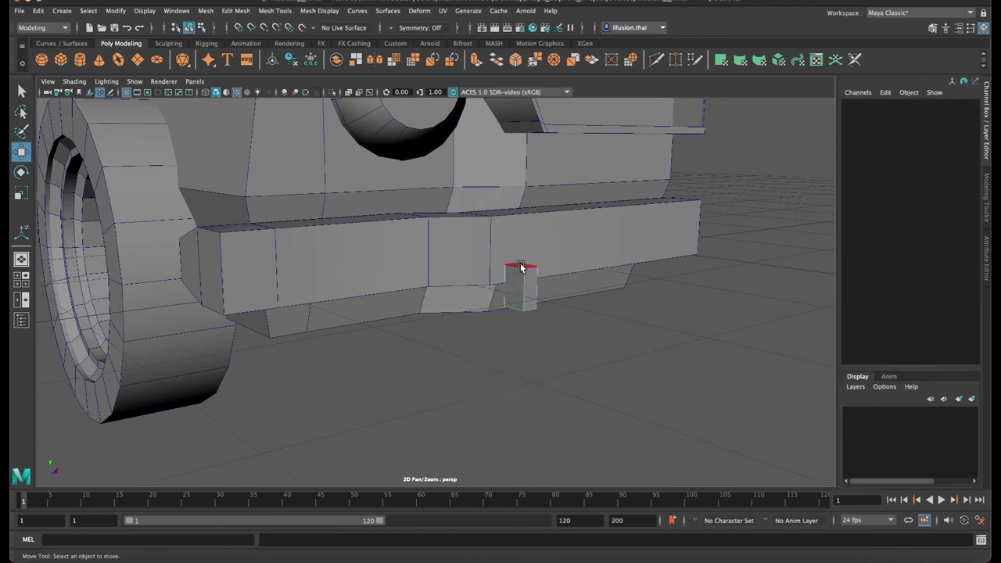
click(521, 266)
drag(521, 250, 521, 227)
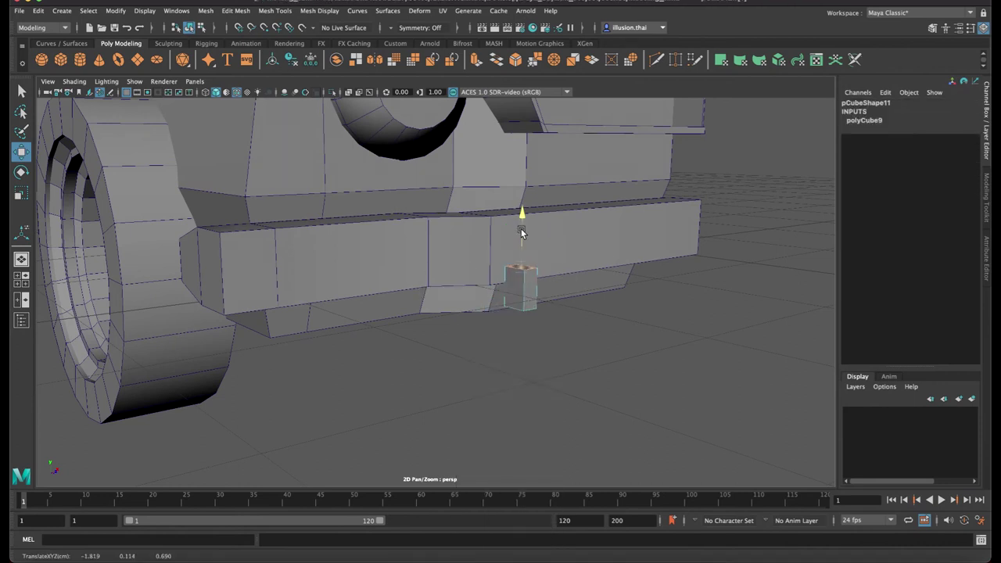
key(r)
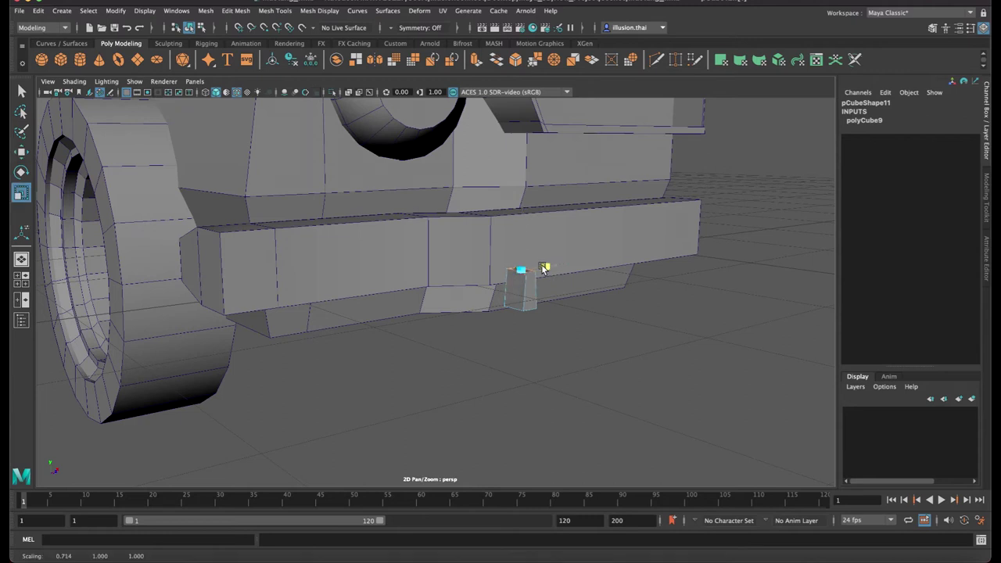
key(w)
mouse_move(557, 278)
mouse_down()
mouse_move(551, 284)
mouse_move(577, 255)
mouse_move(578, 268)
mouse_up()
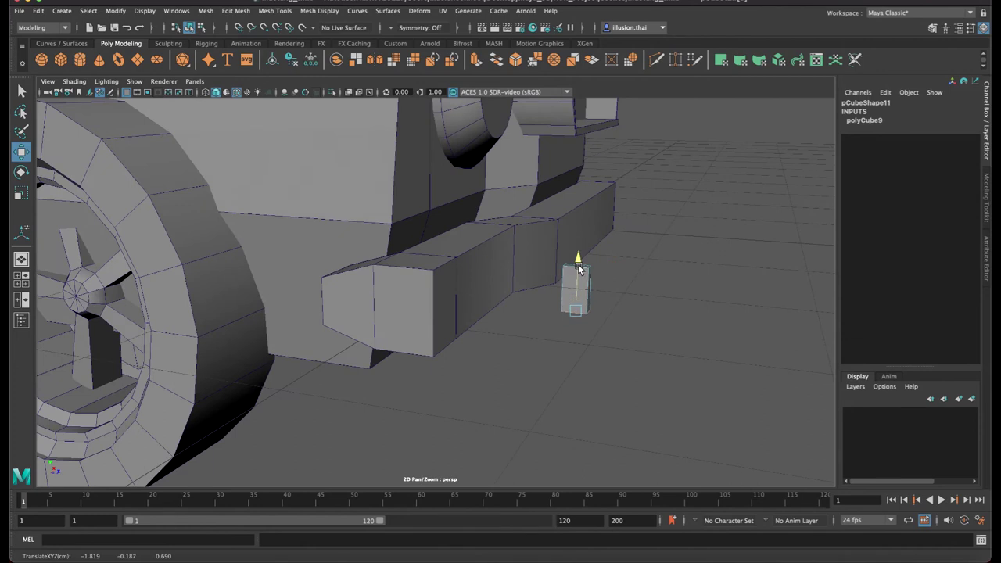
mouse_move(624, 317)
mouse_down()
mouse_move(537, 318)
mouse_move(567, 299)
mouse_move(560, 258)
mouse_move(559, 329)
mouse_up()
key(r)
key(w)
key(r)
Extrude the top face and scale it along one axis to form the slim angled support
key(ctrl+e)
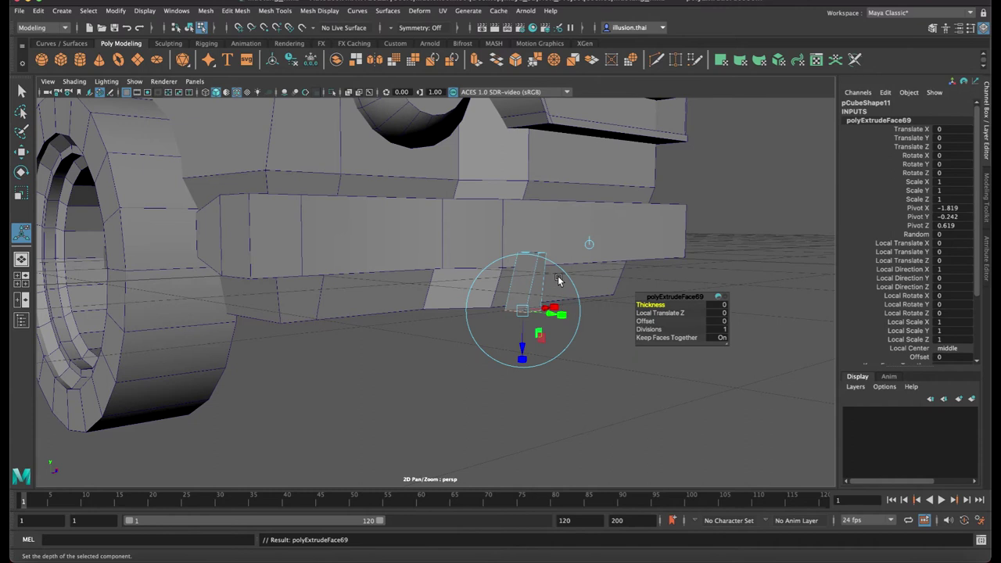
key(w)
key(r)
click(551, 317)
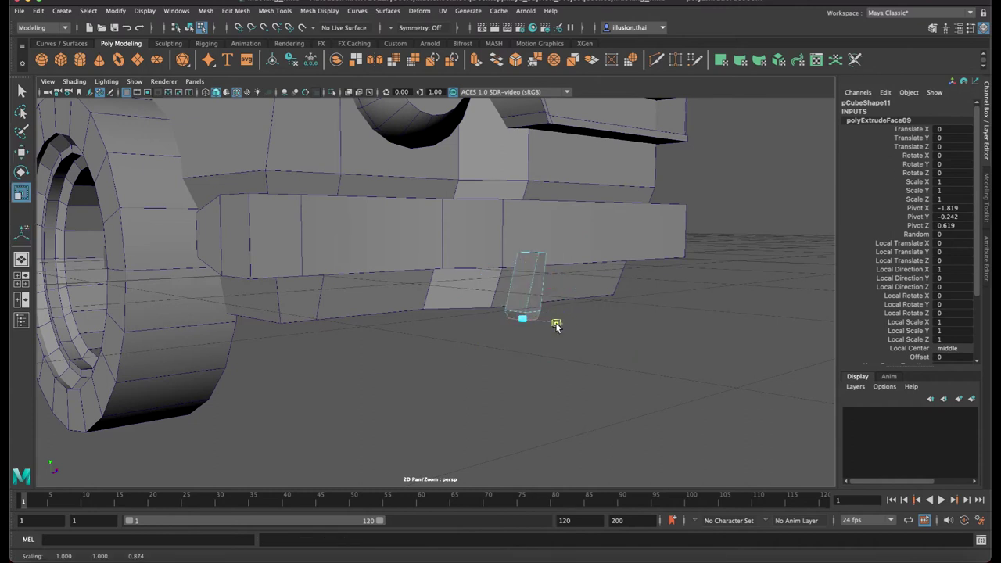
mouse_move(600, 307)
alt+mouse_down()
mouse_move(619, 302)
mouse_move(530, 289)
alt+mouse_up()
key(q)
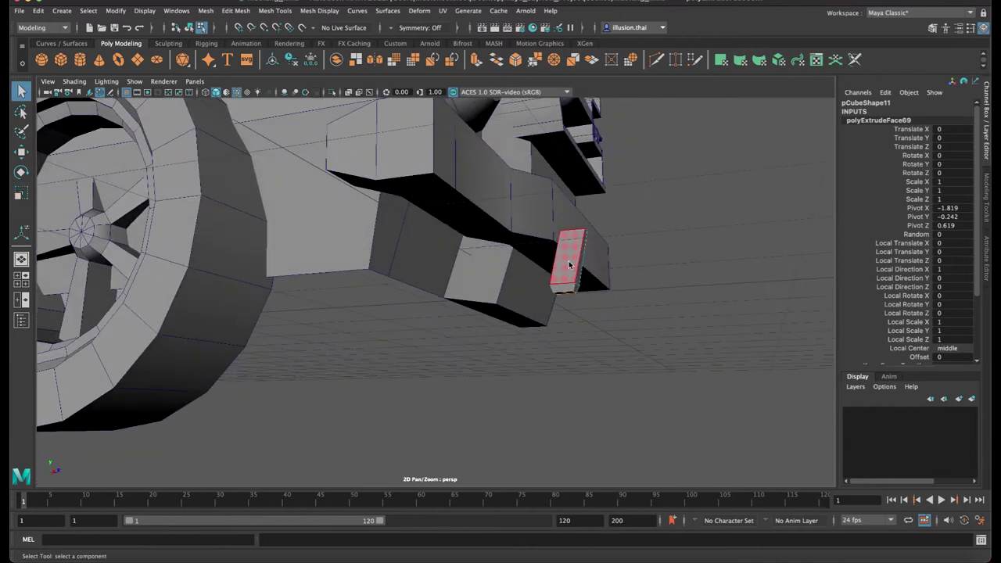
right_drag(569, 265, 648, 245)
mouse_move(648, 245)
alt+mouse_down()
mouse_move(605, 277)
mouse_move(571, 281)
alt+mouse_up()
Duplicate the small exhaust pipe pCylinder9 into pCylinder10, ready to be turned around
scroll(571, 281, down, 5)
scroll(261, 286, up, 5)
mouse_move(261, 287)
alt+mouse_down()
mouse_move(270, 311)
mouse_move(542, 302)
mouse_move(370, 339)
mouse_move(383, 315)
mouse_move(747, 315)
mouse_move(716, 322)
alt+mouse_up()
scroll(270, 311, down, 3)
click(379, 329)
key(w)
key(ctrl+d)
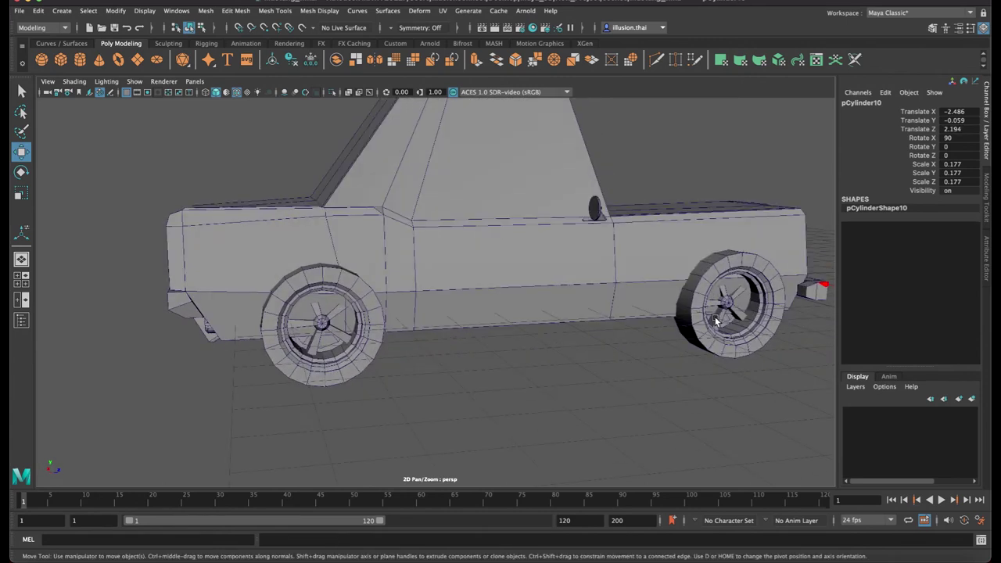
key(f)
alt+right_drag(717, 326, 618, 326)
mouse_move(618, 326)
alt+mouse_down()
mouse_move(325, 314)
mouse_move(278, 302)
mouse_move(570, 323)
mouse_move(558, 381)
alt+mouse_up()
key(e)
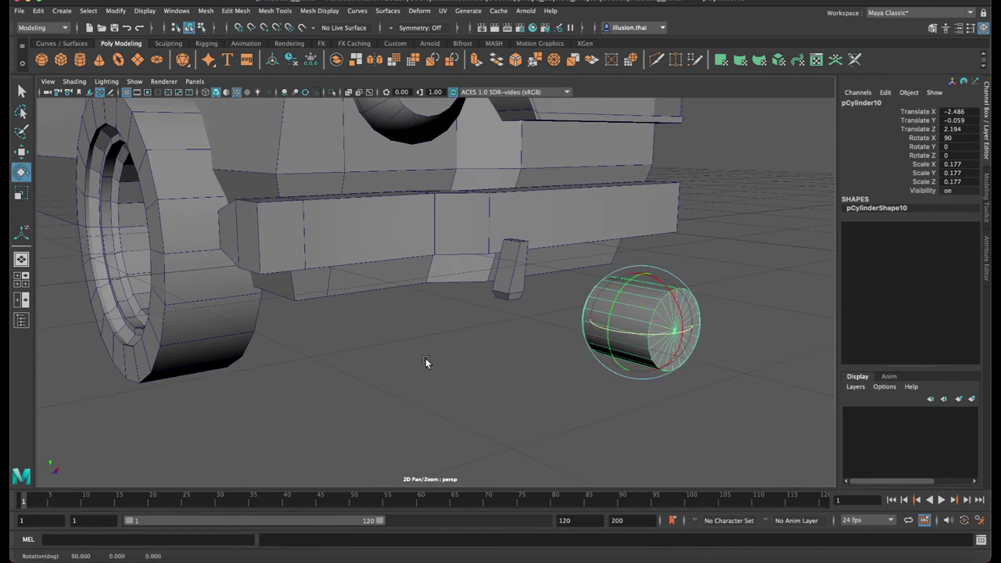
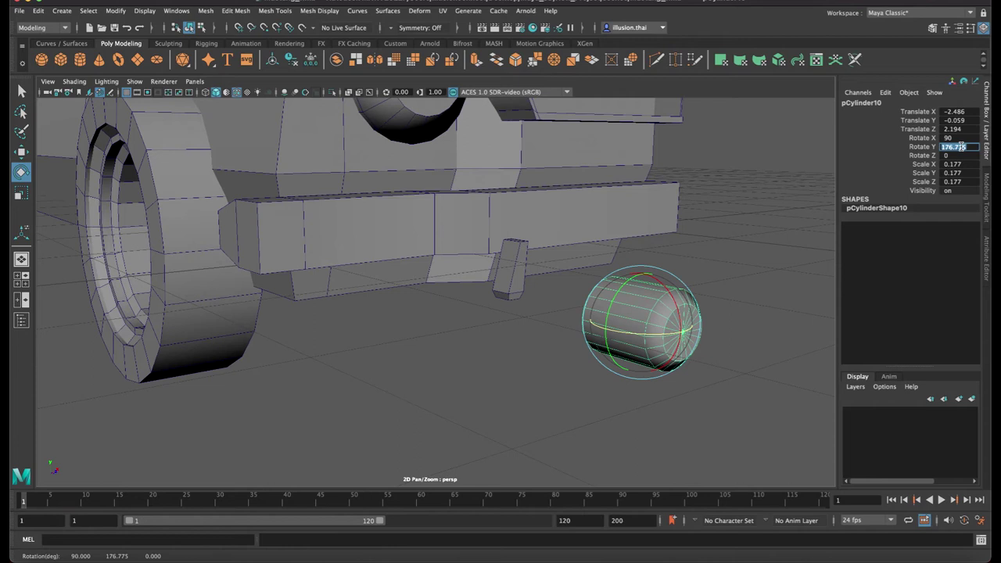
Set the small cylinder's Rotate Y to 180 and slide it slightly along Z
text(0)
key(Return)
click(714, 268)
click(638, 322)
key(w)
mouse_move(674, 331)
mouse_down()
mouse_move(376, 285)
mouse_move(382, 274)
mouse_move(411, 276)
mouse_move(426, 291)
mouse_move(444, 269)
mouse_up()
key(r)
key(w)
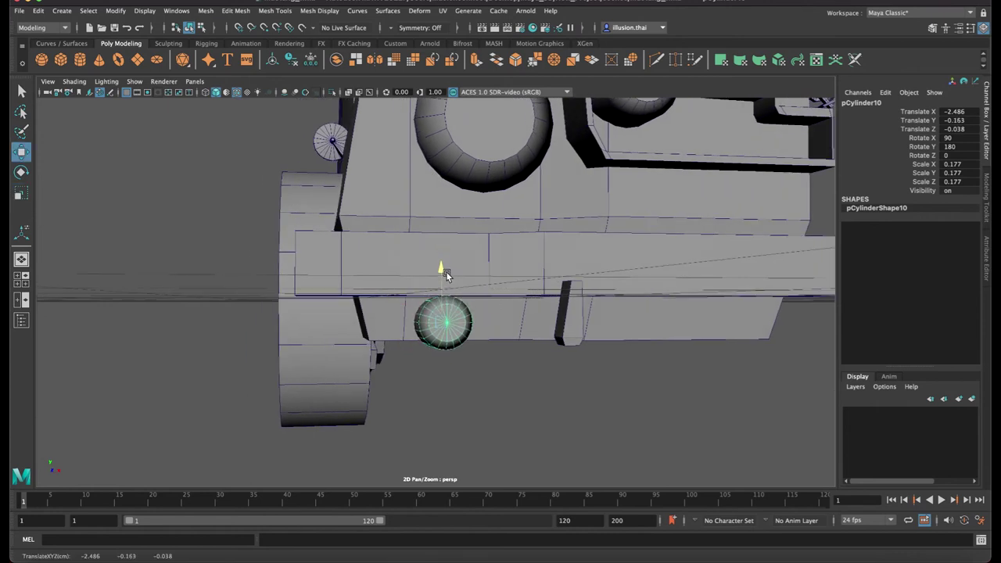
Scale the long side bar thinner vertically
click(505, 254)
key(r)
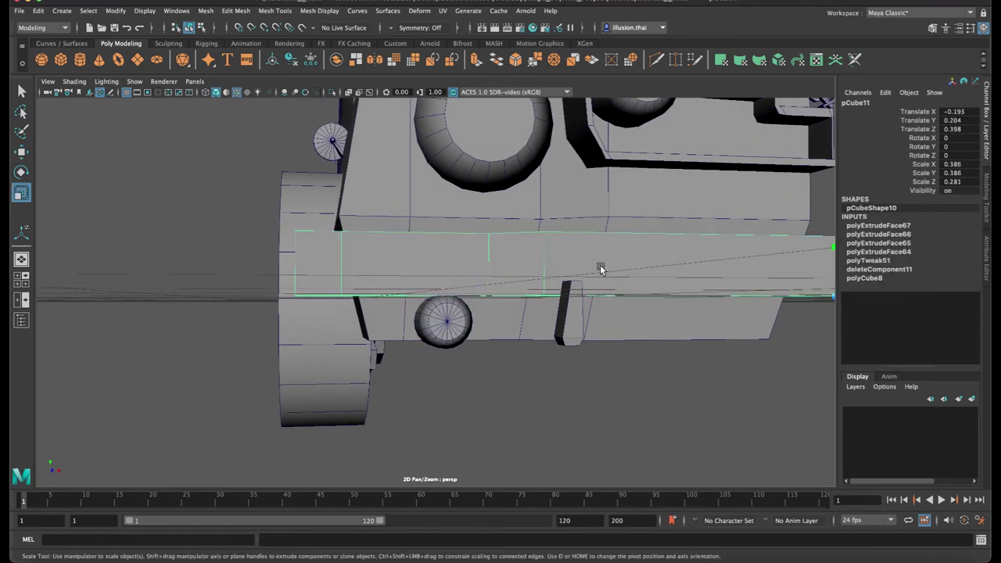
alt+drag(690, 283, 576, 279)
mouse_move(764, 241)
mouse_down()
mouse_move(762, 256)
mouse_move(769, 227)
mouse_up()
key(w)
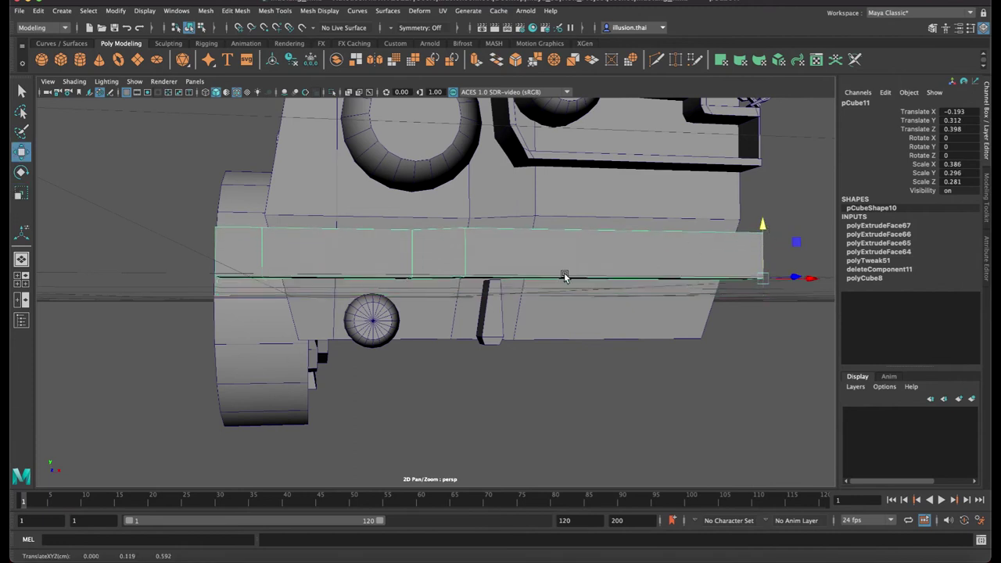
Raise the small cylinder slightly and move it left along the bar
click(372, 312)
drag(374, 259, 376, 253)
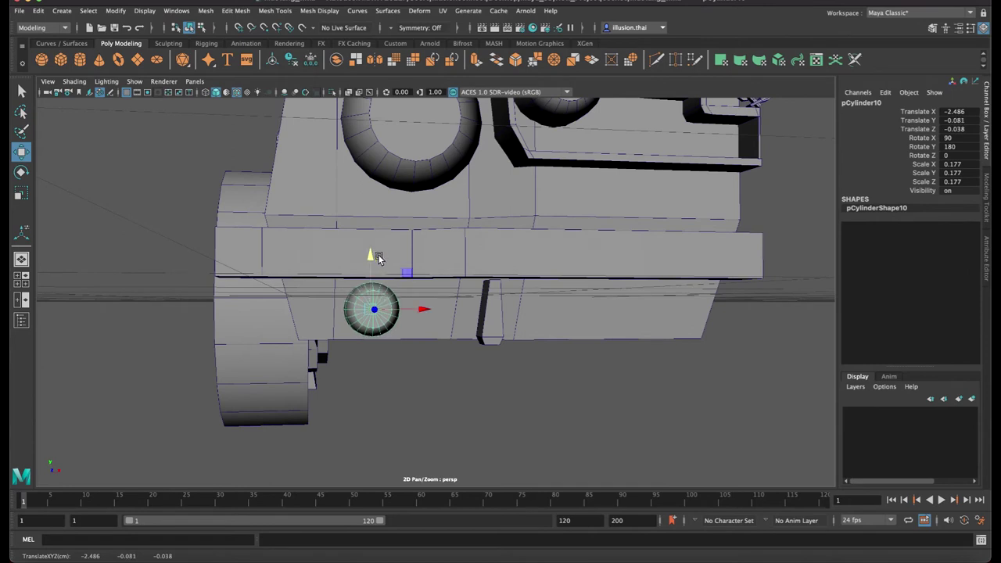
drag(423, 309, 383, 309)
Scale the small step block to 0.1 in Z and tilt it 9.824° on X
click(451, 314)
mouse_move(451, 315)
alt+mouse_down()
mouse_move(529, 295)
mouse_move(545, 280)
mouse_move(538, 236)
alt+mouse_up()
click(529, 294)
key(r)
mouse_move(587, 286)
mouse_down()
mouse_move(570, 284)
mouse_move(581, 270)
mouse_move(502, 327)
mouse_move(539, 322)
mouse_up()
key(e)
key(w)
click(504, 328)
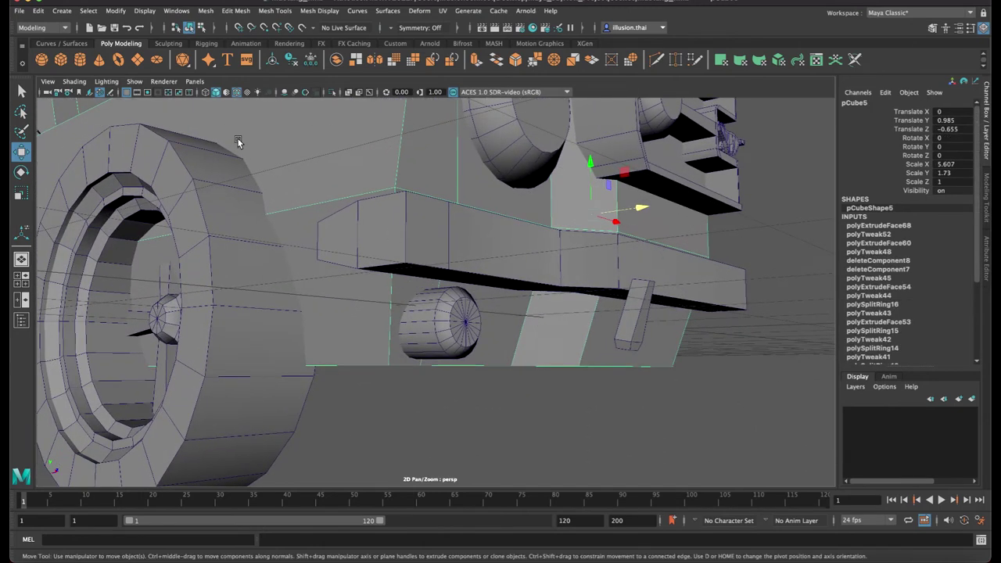
Insert an edge loop across the truck body with Insert Edge Loop
click(273, 11)
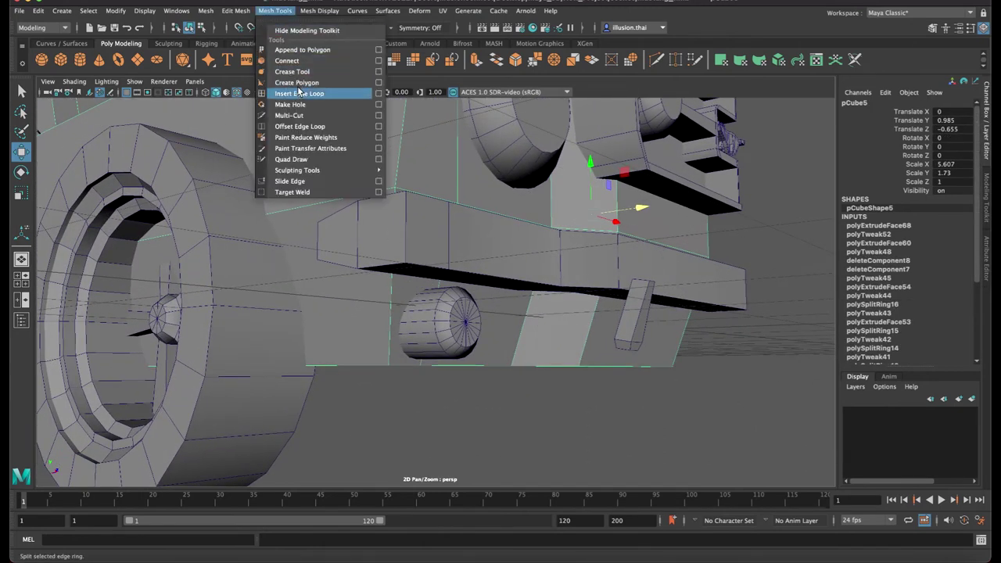
click(298, 93)
click(527, 316)
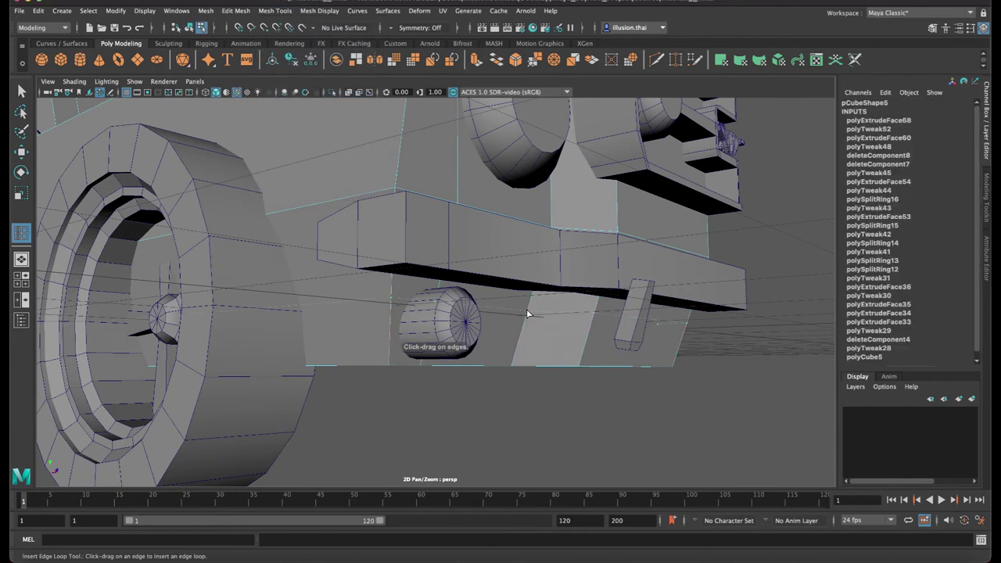
click(529, 311)
Extrude the body's lower strip of faces outward and shrink it slightly in height
right_drag(538, 315, 547, 305)
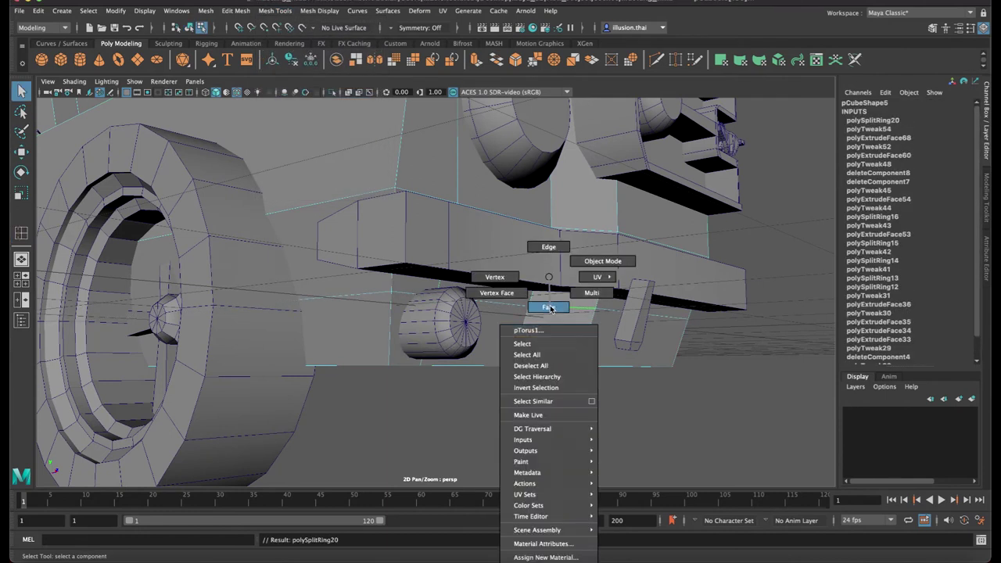
click(592, 354)
mouse_move(592, 349)
mouse_down()
mouse_move(391, 336)
mouse_move(398, 320)
mouse_up()
key(ctrl+e)
alt+drag(485, 336, 581, 341)
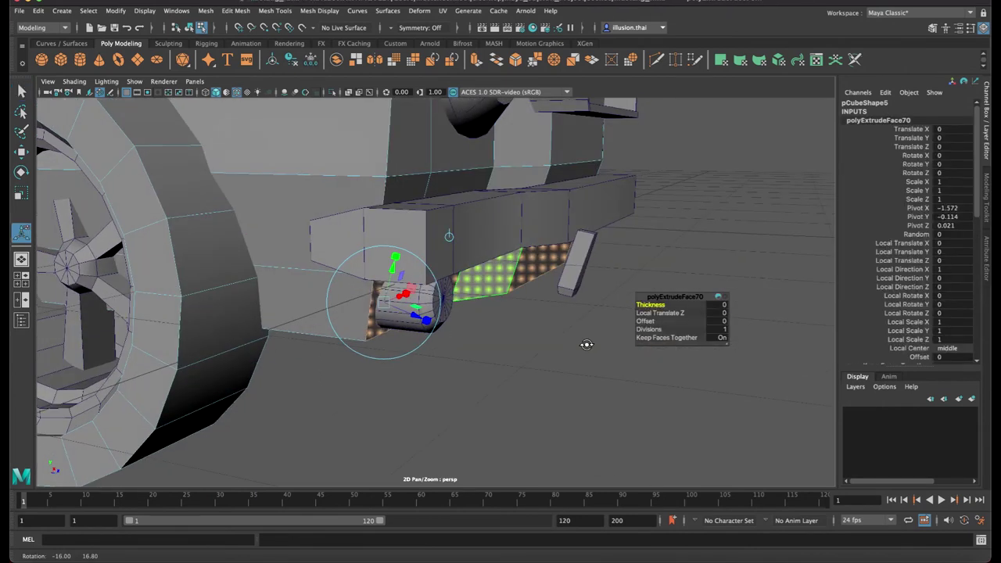
key(w)
drag(545, 273, 604, 279)
key(r)
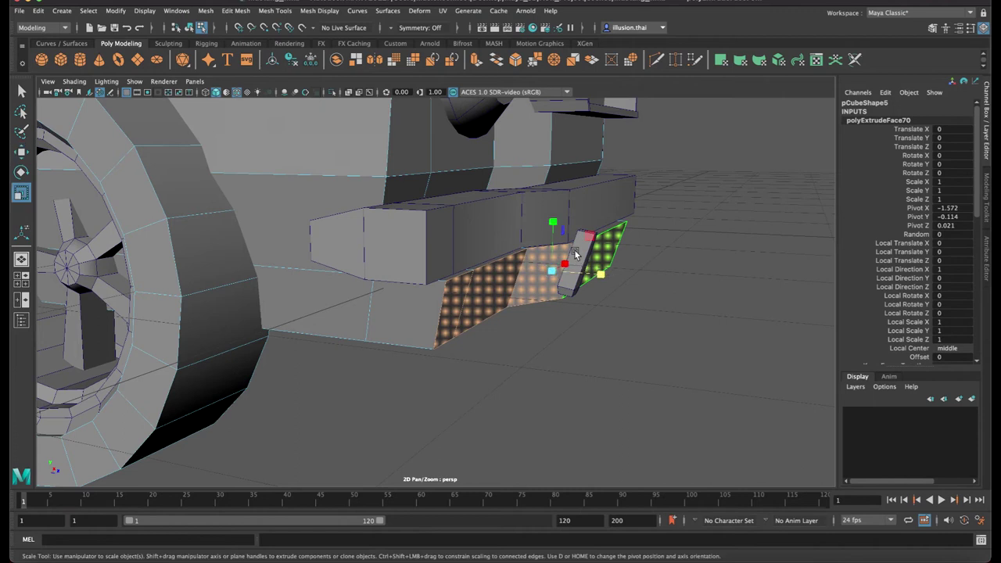
drag(551, 221, 551, 225)
key(w)
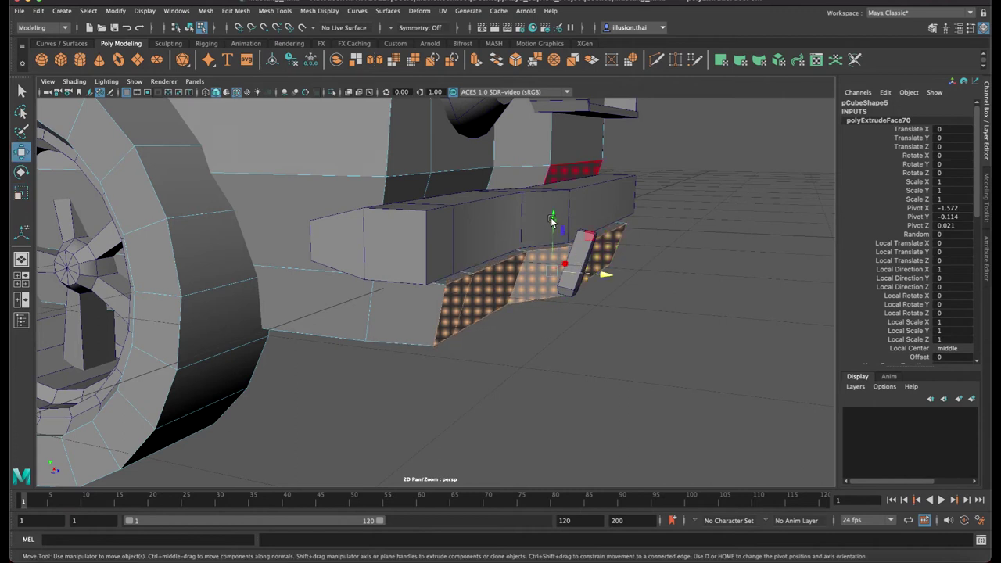
drag(602, 272, 549, 217)
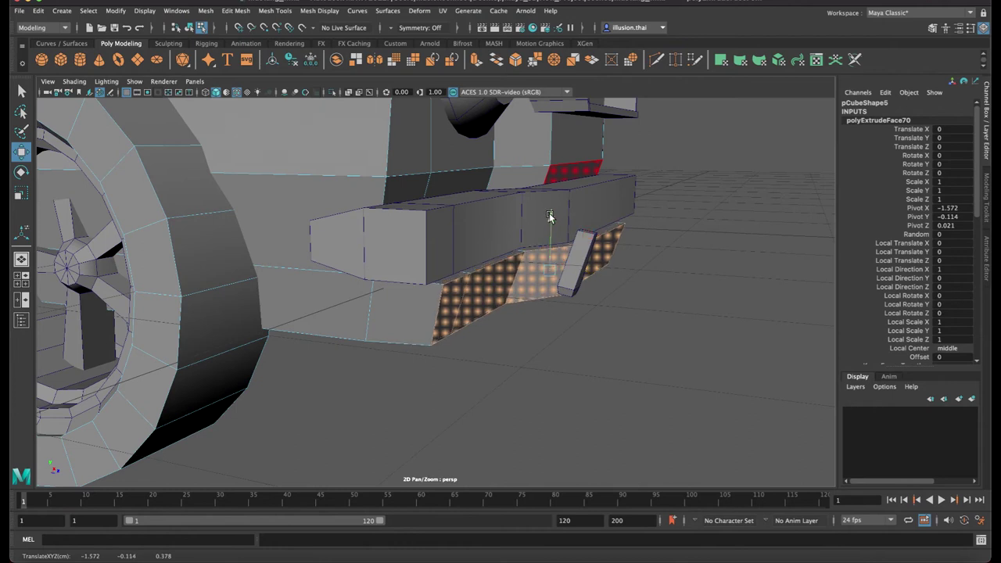
Pull the small cylinder out of the body, scale it to 0.128 and move it to X −2.826, Y −0.105
right_drag(504, 258, 531, 252)
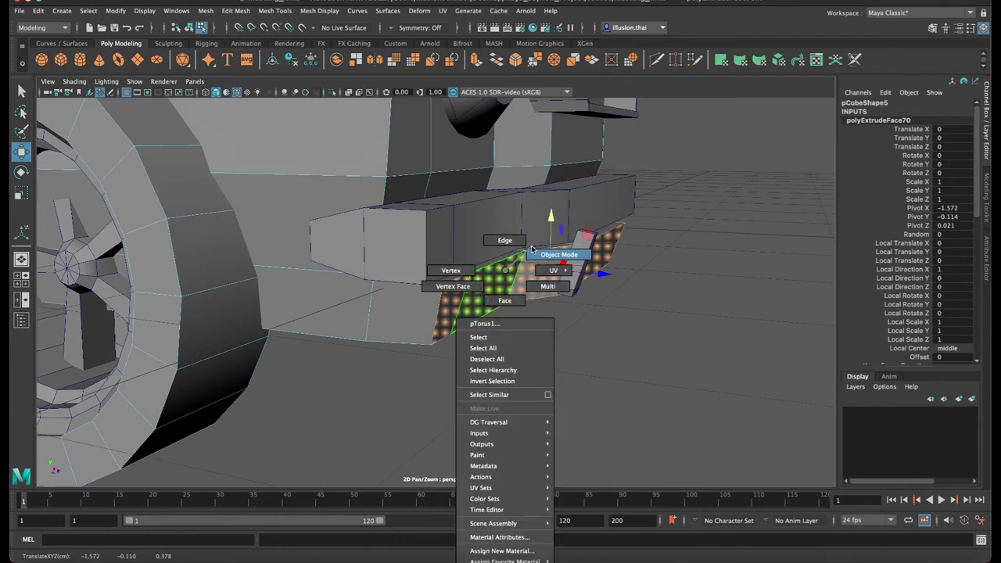
alt+drag(531, 252, 536, 317)
key(4)
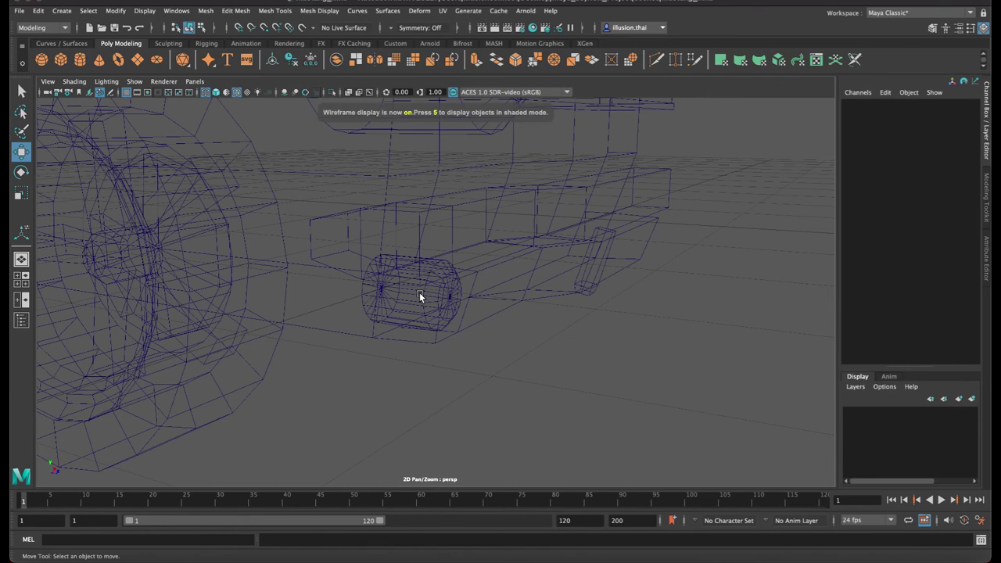
click(419, 293)
key(5)
mouse_move(460, 298)
mouse_down()
mouse_move(509, 308)
mouse_move(442, 297)
mouse_up()
key(r)
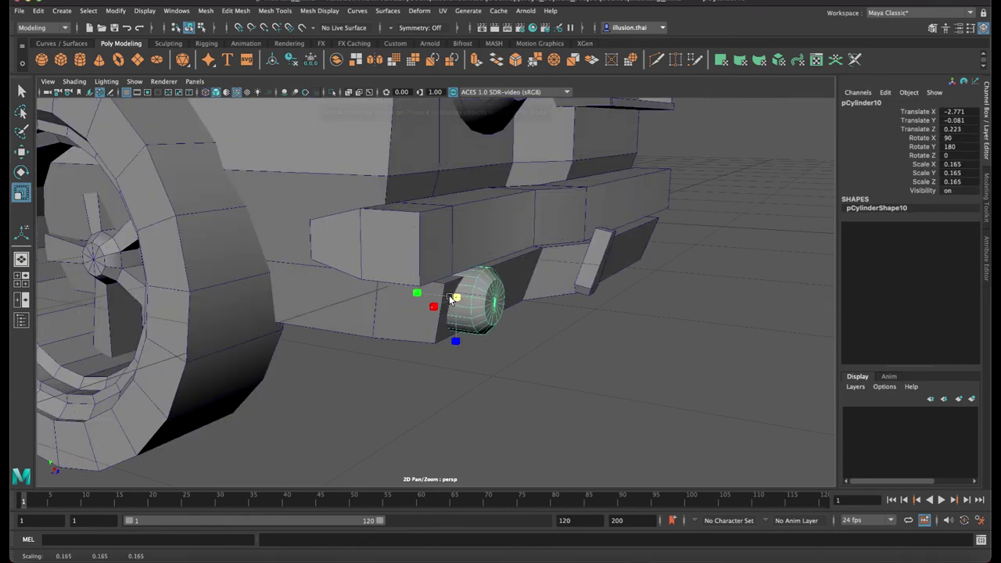
key(w)
drag(456, 251, 434, 262)
drag(555, 316, 542, 318)
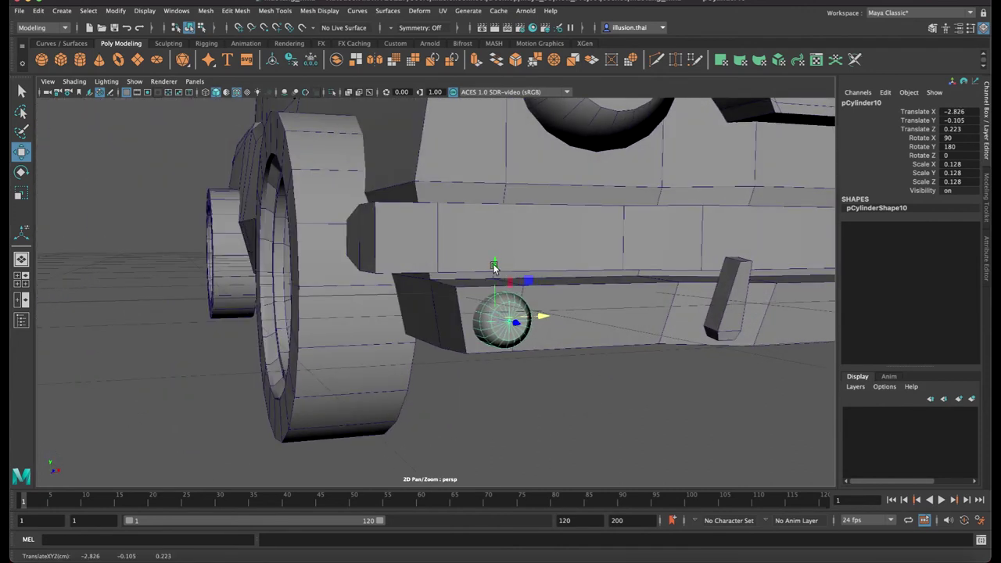
click(602, 391)
mouse_move(602, 391)
alt+mouse_down()
mouse_move(522, 368)
mouse_move(469, 368)
mouse_move(428, 253)
mouse_move(439, 308)
mouse_move(408, 310)
alt+mouse_up()
mouse_move(506, 290)
alt+mouse_down()
mouse_move(487, 286)
mouse_move(516, 285)
alt+mouse_up()
Insert an edge loop across the front of the truck body
click(533, 287)
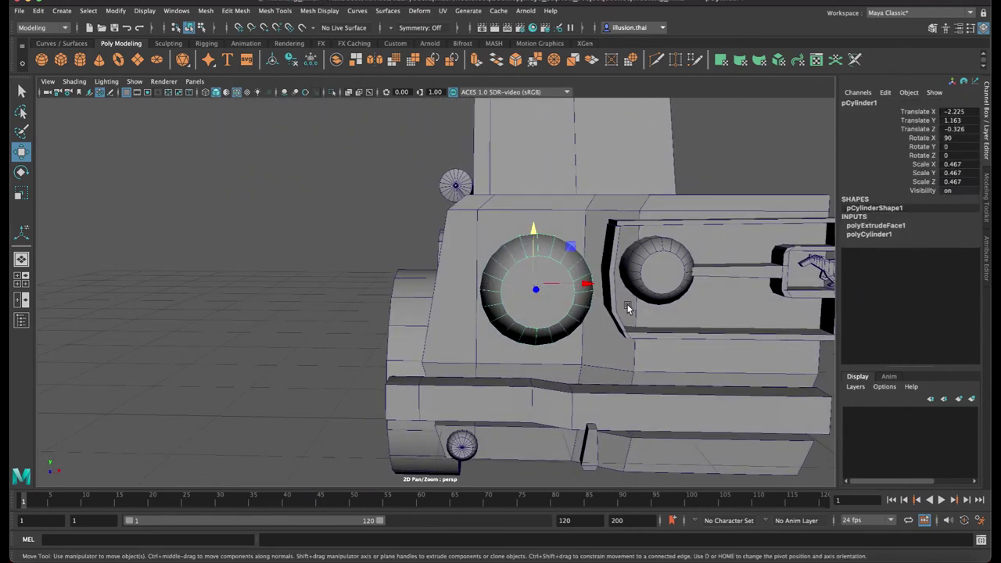
scroll(632, 306, down, 3)
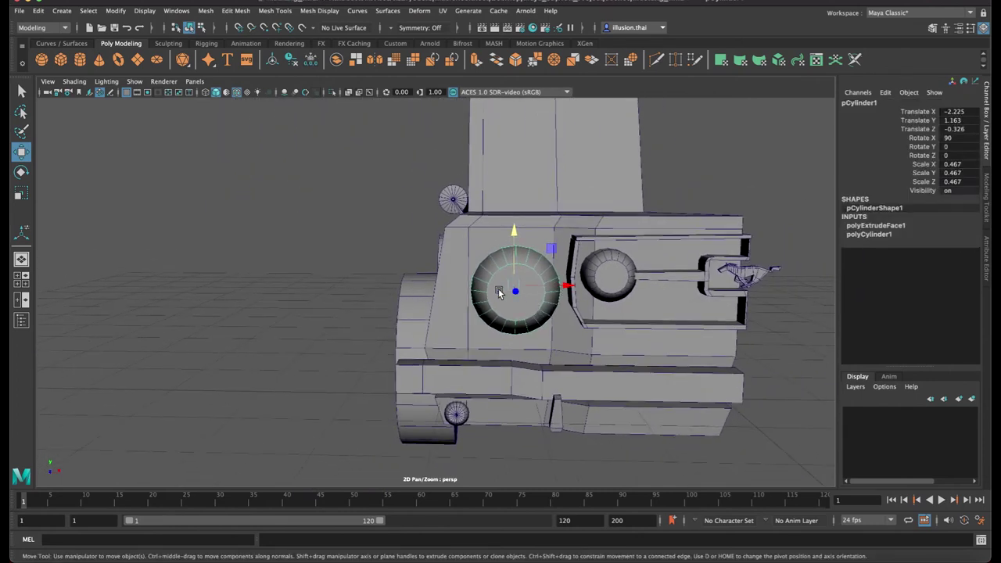
alt+drag(498, 288, 507, 288)
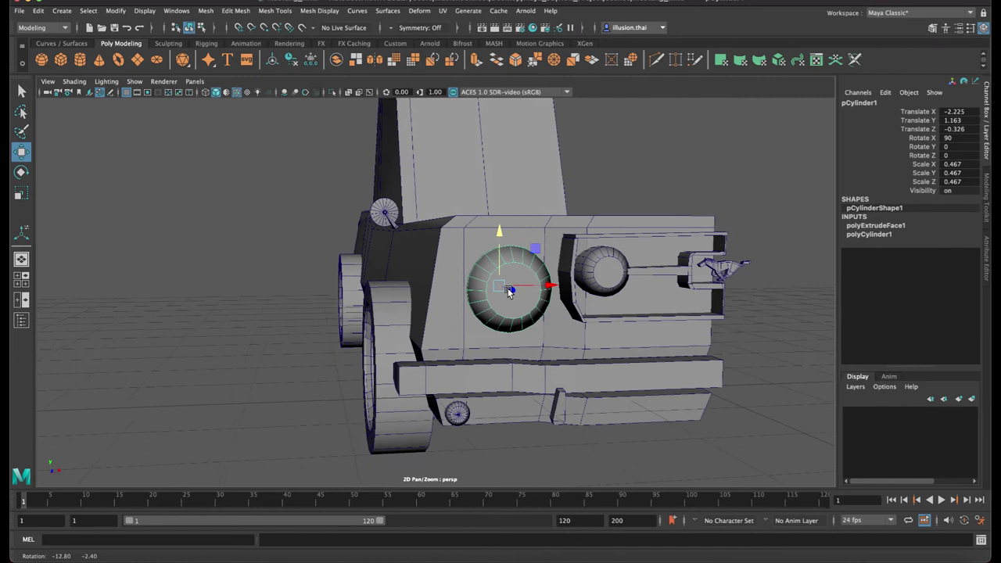
click(211, 15)
mouse_move(235, 11)
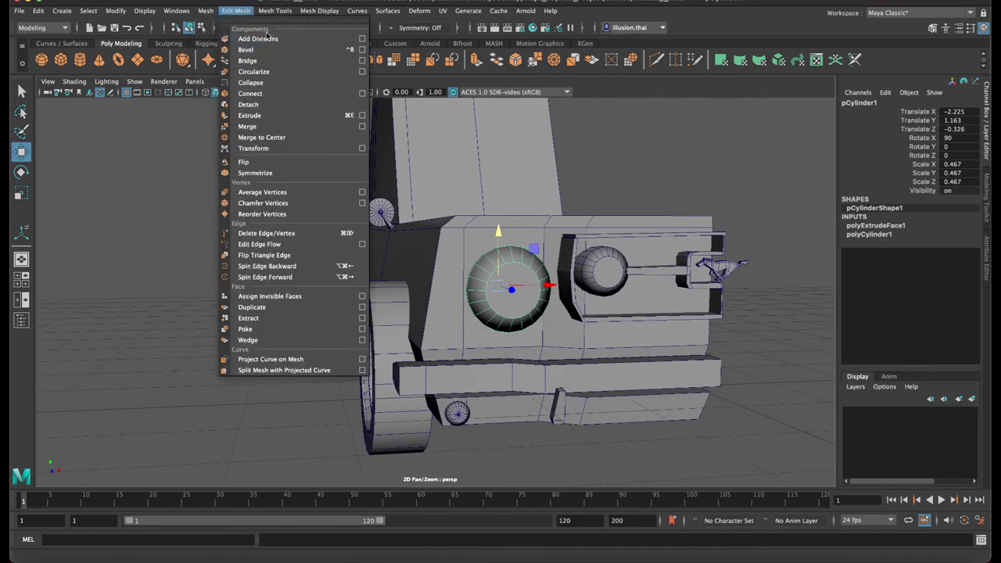
click(300, 94)
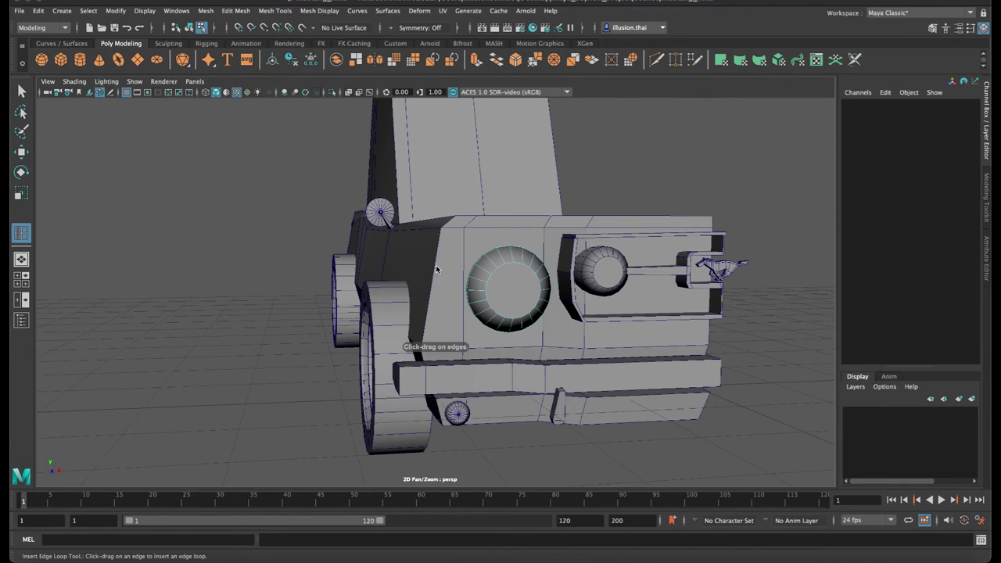
drag(436, 268, 445, 247)
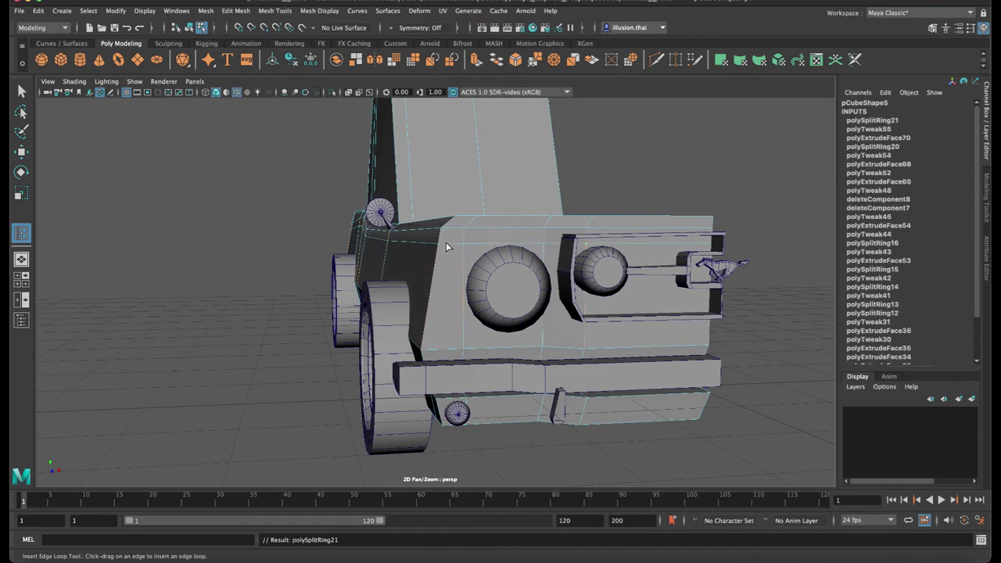
drag(436, 287, 442, 276)
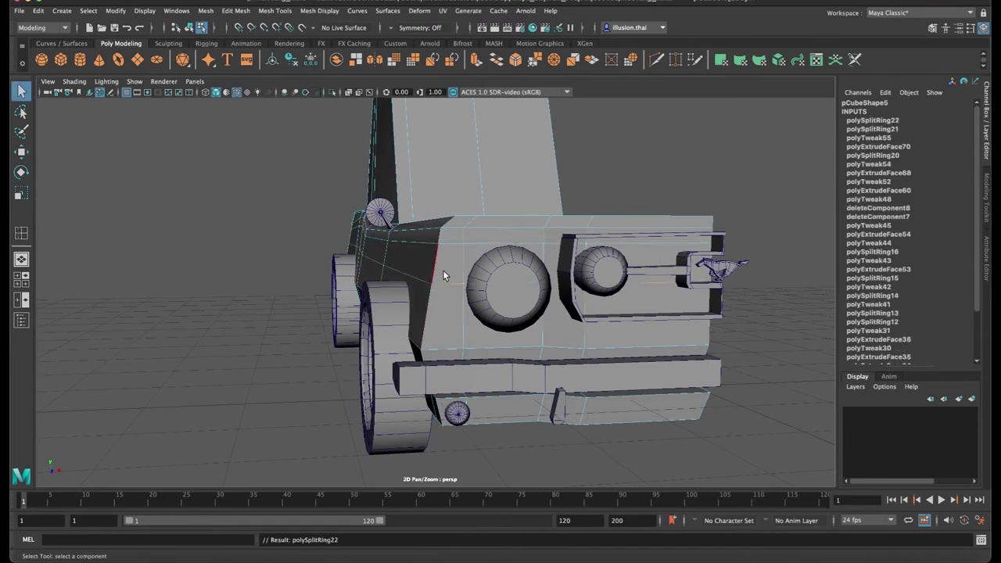
Shift the new front-corner vertex and a lower vertex sideways
right_drag(443, 275, 450, 251)
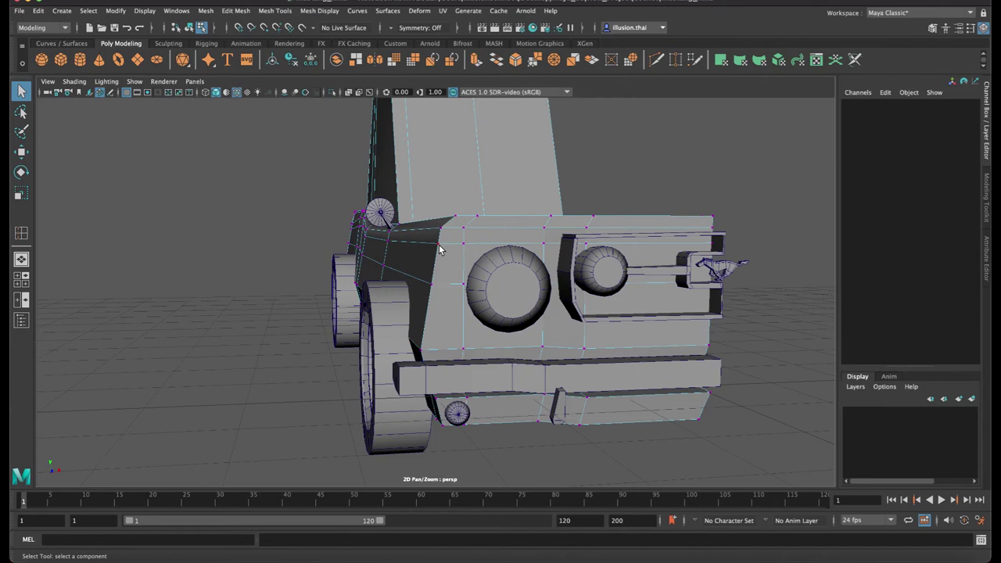
click(438, 245)
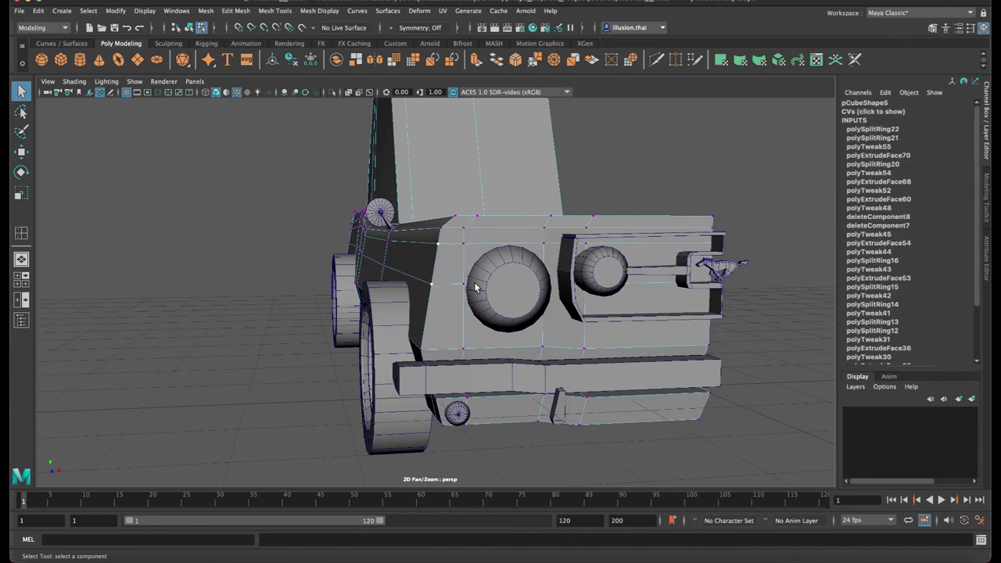
key(w)
drag(480, 264, 476, 266)
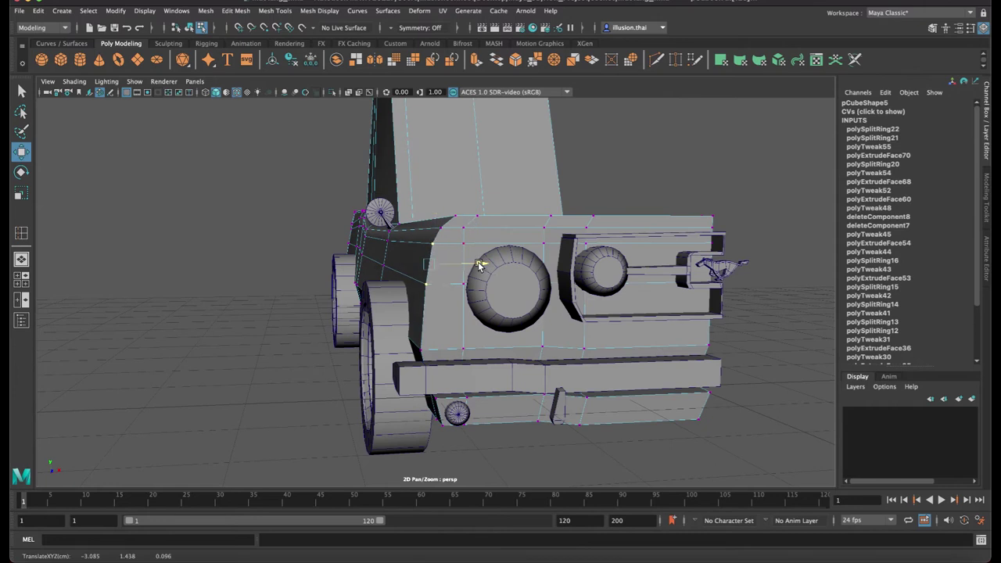
click(418, 349)
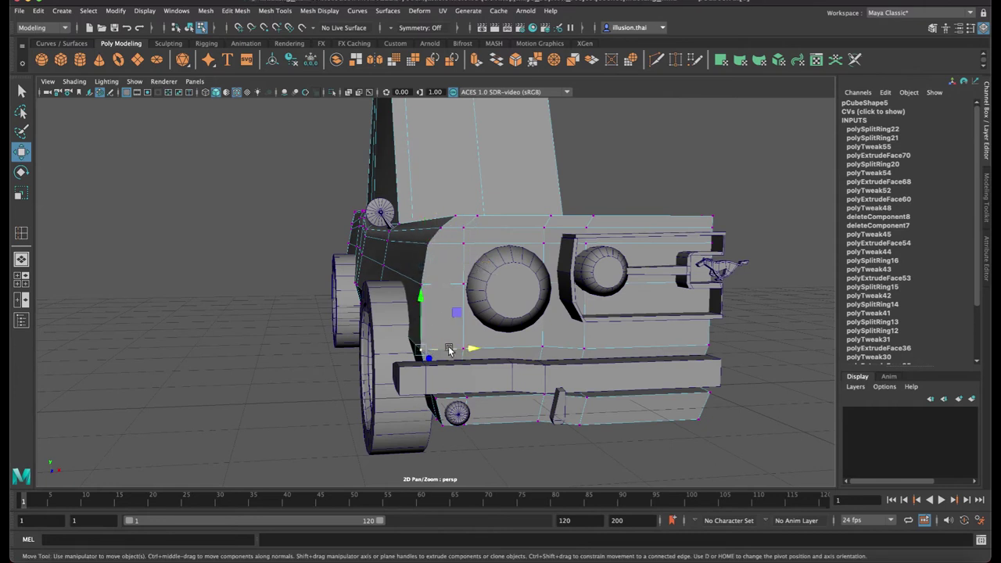
drag(472, 350, 477, 350)
key(q)
right_drag(503, 280, 547, 261)
Move the headlight cylinder left along X toward -2.6
click(503, 282)
key(w)
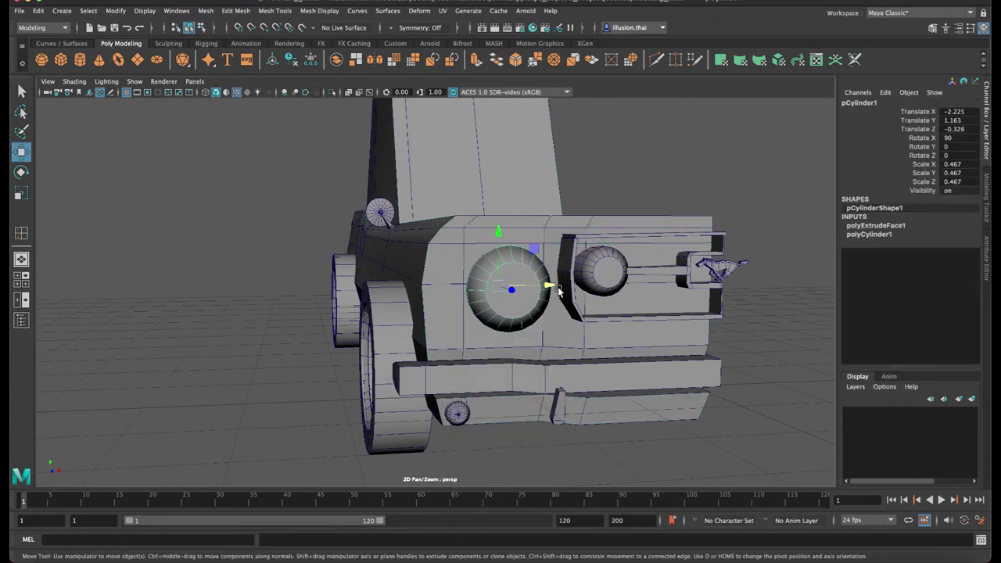
drag(558, 286, 510, 291)
click(473, 233)
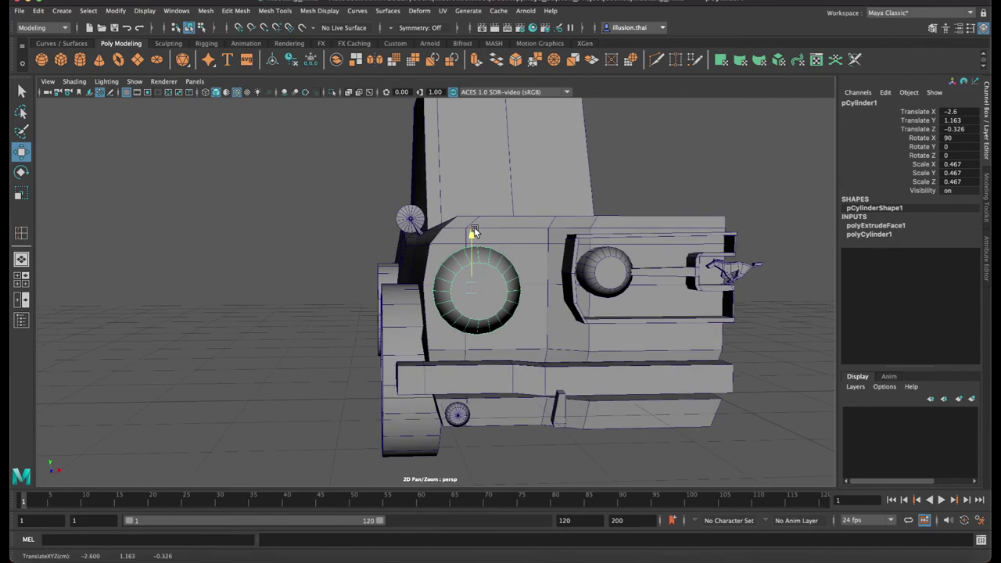
mouse_move(476, 235)
alt+mouse_down()
mouse_move(536, 297)
mouse_move(571, 301)
mouse_move(550, 305)
mouse_move(510, 284)
mouse_move(426, 281)
mouse_move(523, 246)
mouse_move(498, 225)
alt+mouse_up()
click(612, 266)
Move the cylinder inside the grille to the right
click(434, 316)
mouse_move(470, 269)
mouse_down()
mouse_move(630, 270)
mouse_move(437, 276)
mouse_move(478, 266)
mouse_up()
right_drag(475, 268, 477, 292)
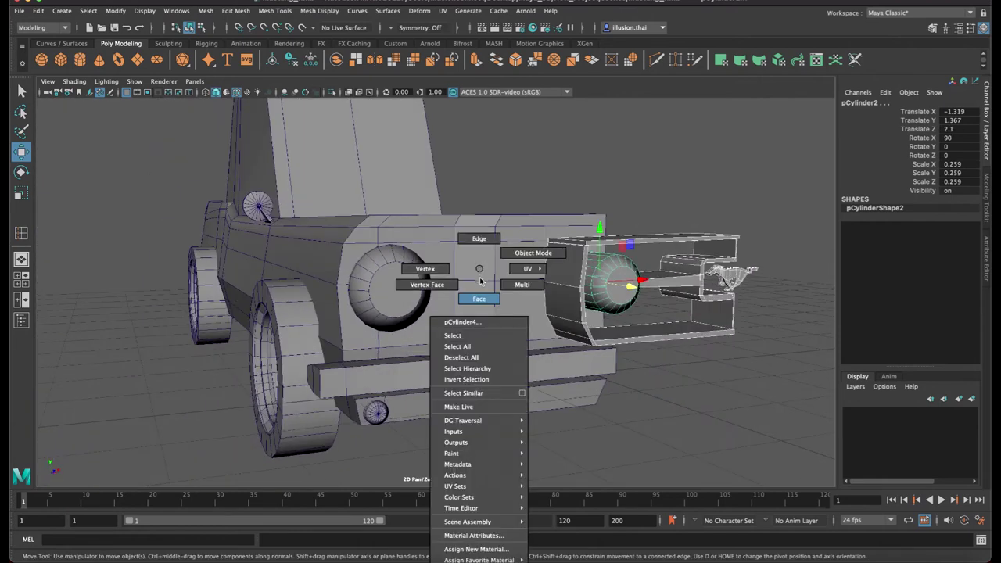
mouse_move(478, 291)
alt+mouse_down()
mouse_move(465, 252)
mouse_move(449, 253)
alt+mouse_up()
click(465, 252)
right_drag(449, 254, 457, 304)
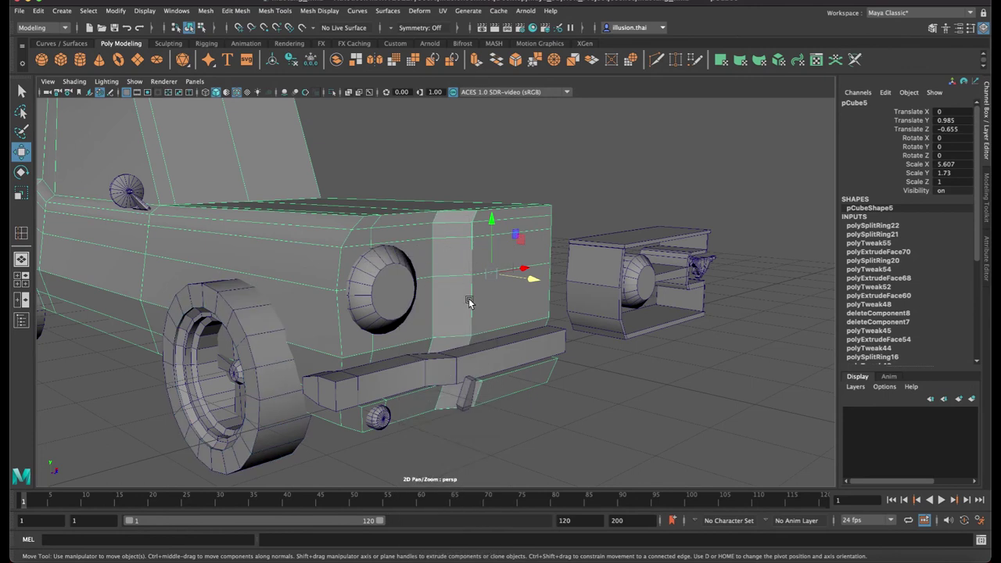
Select the front panel, top face strip and adjacent face block of the body
key(F8)
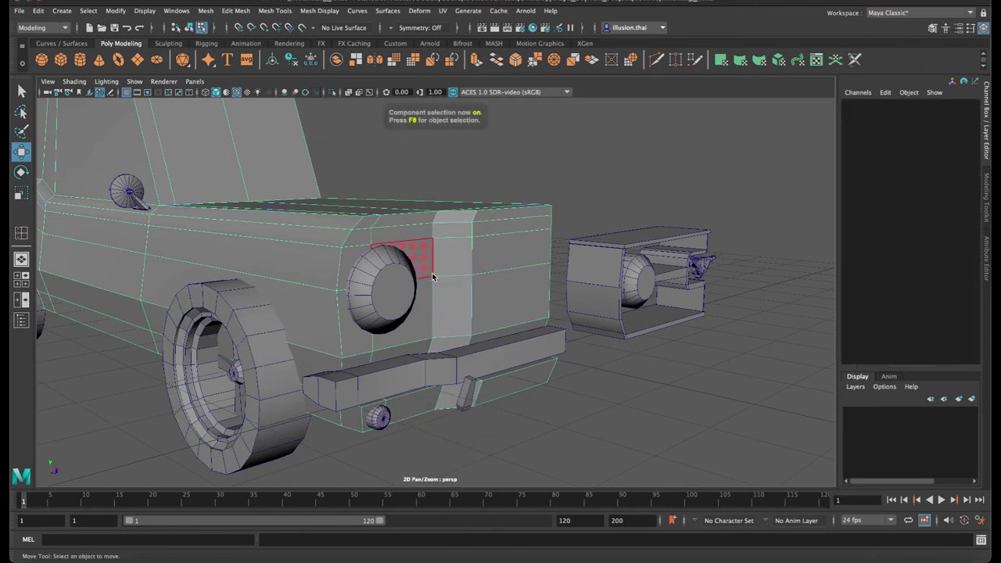
click(448, 216)
shift+double_click(469, 223)
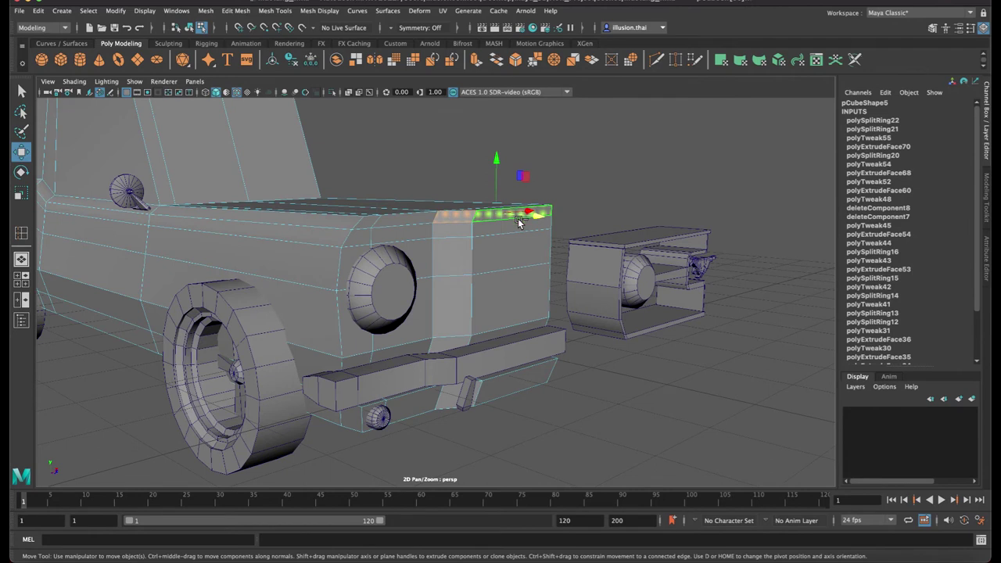
shift+double_click(458, 257)
alt+drag(467, 302, 445, 302)
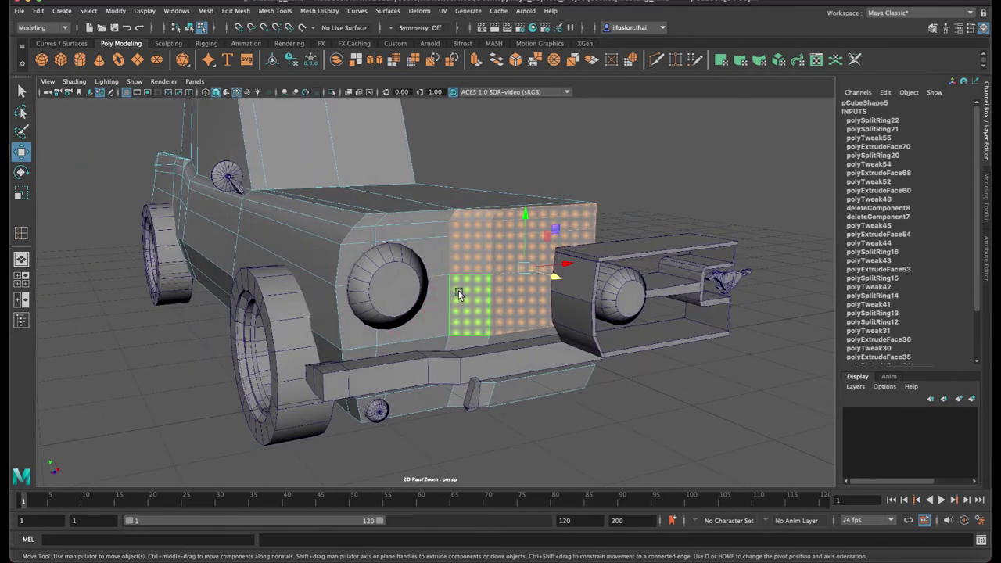
shift+click(450, 290)
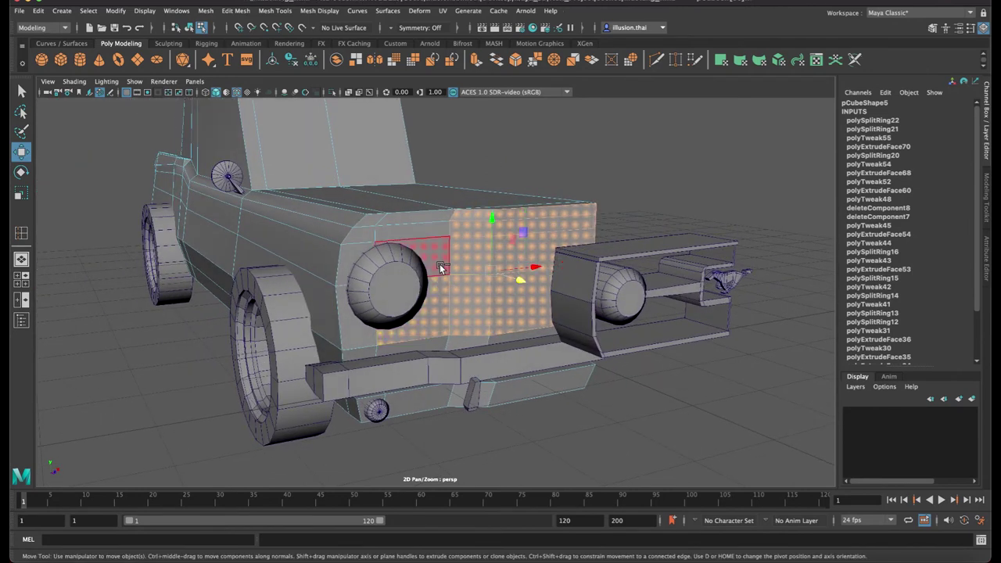
shift+click(446, 222)
key(4)
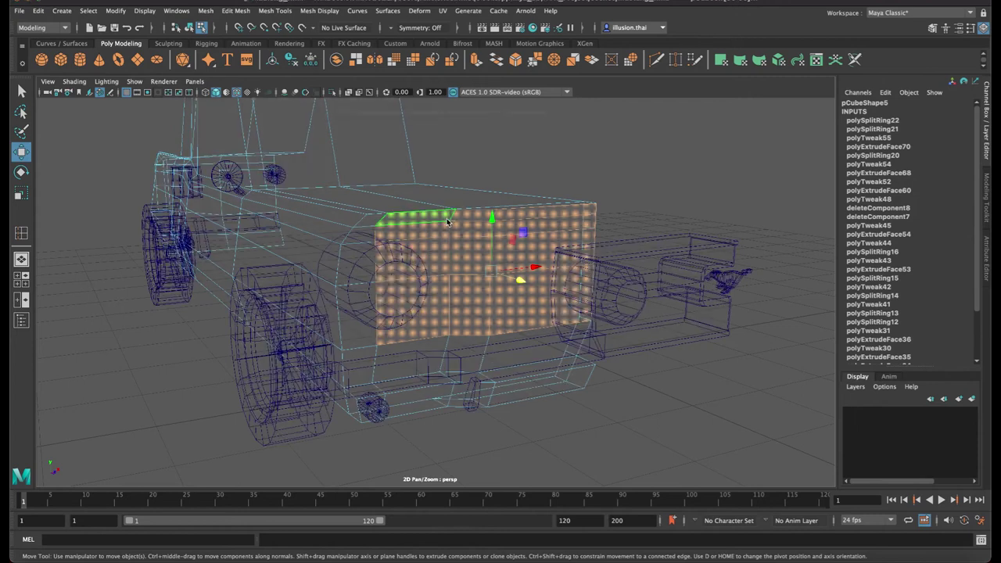
key(5)
Extrude and squash the front faces, then undo the extrusion
key(ctrl+e)
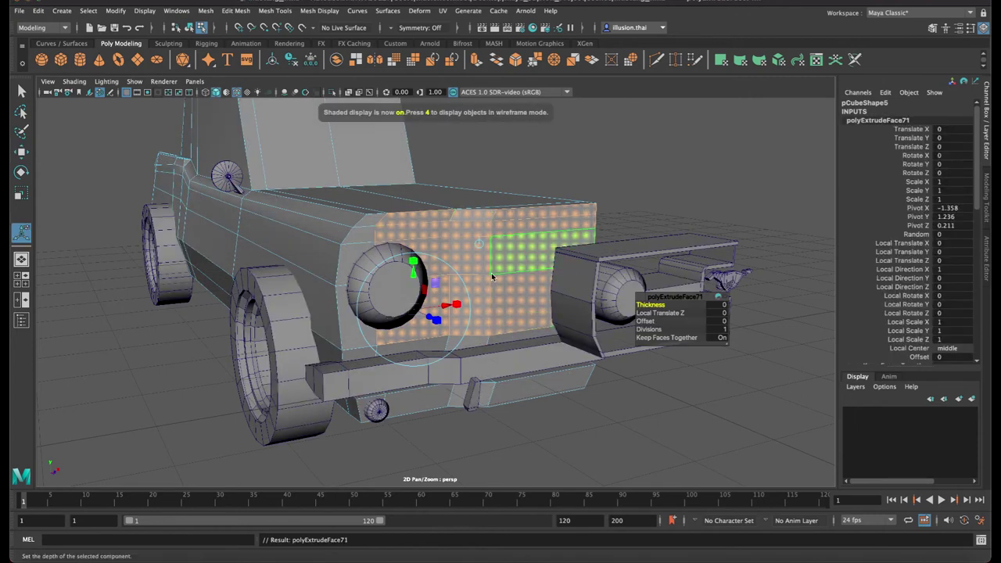
mouse_move(444, 303)
mouse_down()
mouse_move(457, 311)
mouse_move(581, 270)
mouse_up()
key(w)
click(534, 286)
key(r)
mouse_move(529, 224)
mouse_down()
mouse_move(527, 249)
mouse_move(504, 252)
mouse_up()
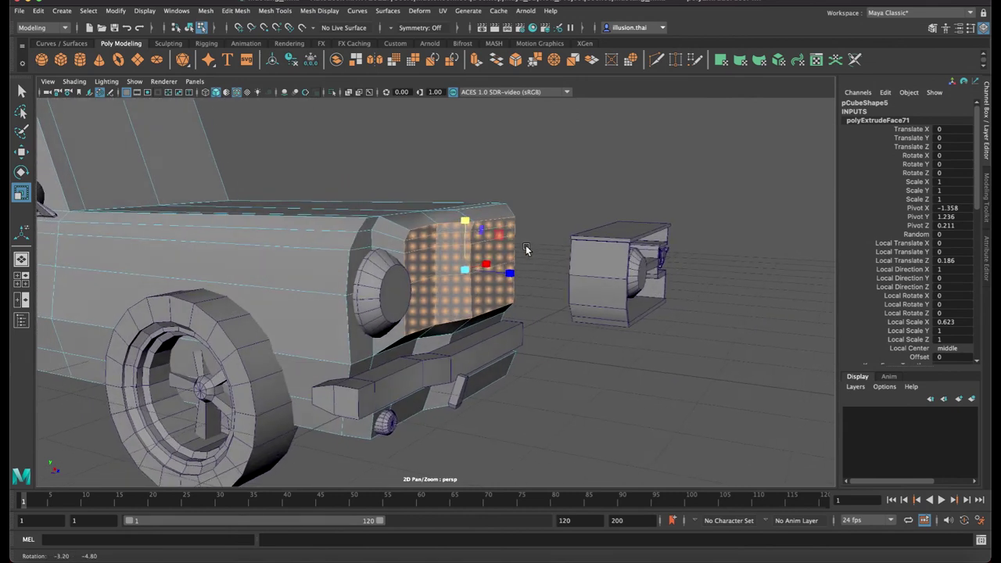
key(ctrl+z)
key(ctrl+z)
key(ctrl+z)
key(ctrl+z)
key(ctrl+z)
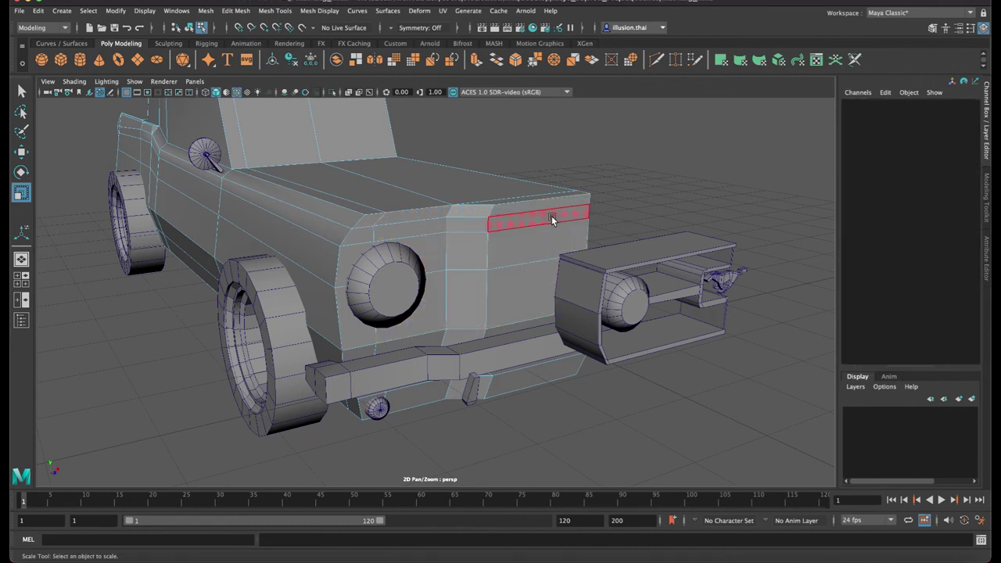
Reselect the top-front and grille area, then raise the hood's top front edge slightly
click(481, 215)
shift+click(548, 207)
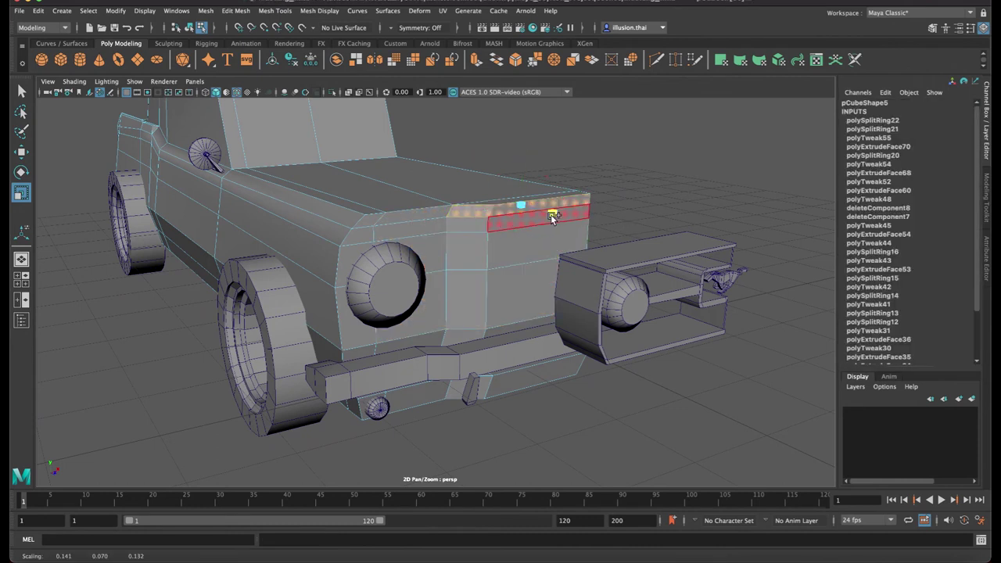
mouse_move(446, 218)
shift+mouse_down()
mouse_move(488, 264)
mouse_move(590, 200)
shift+mouse_up()
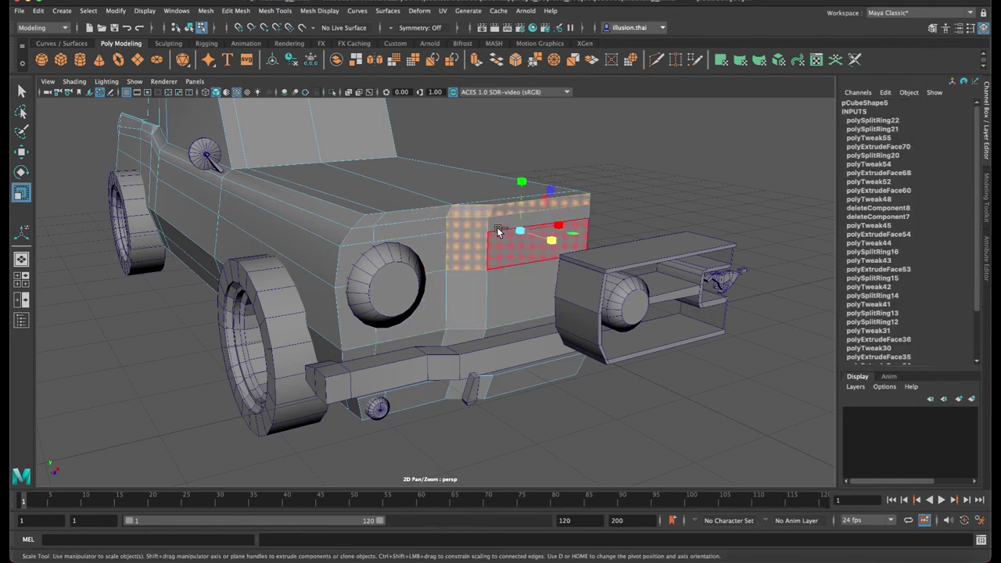
shift+drag(483, 258, 556, 326)
mouse_move(446, 269)
shift+mouse_down()
mouse_move(475, 285)
mouse_move(540, 291)
shift+mouse_up()
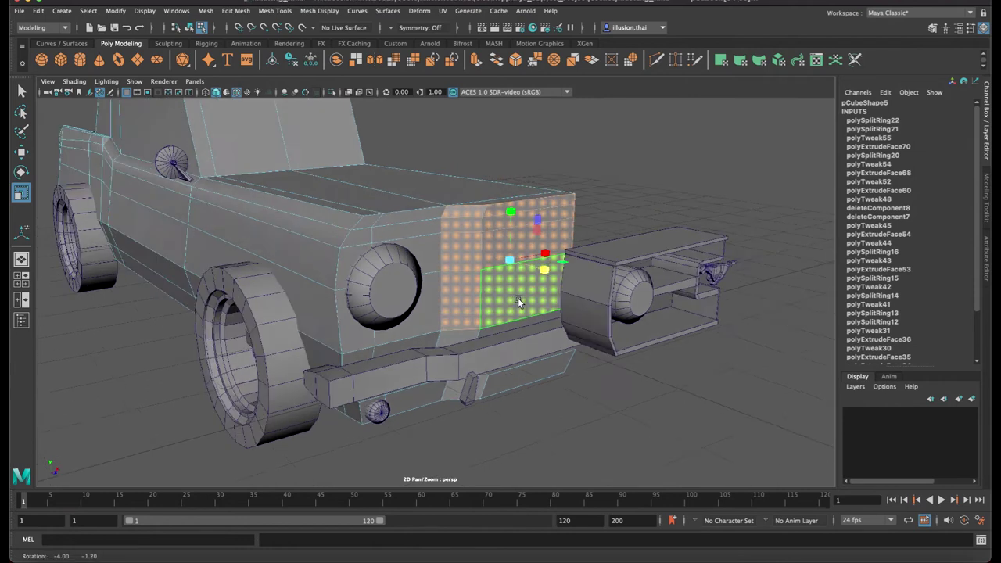
key(w)
mouse_move(466, 332)
shift+mouse_down()
mouse_move(531, 264)
mouse_move(523, 268)
mouse_move(457, 196)
shift+mouse_up()
right_click(457, 196)
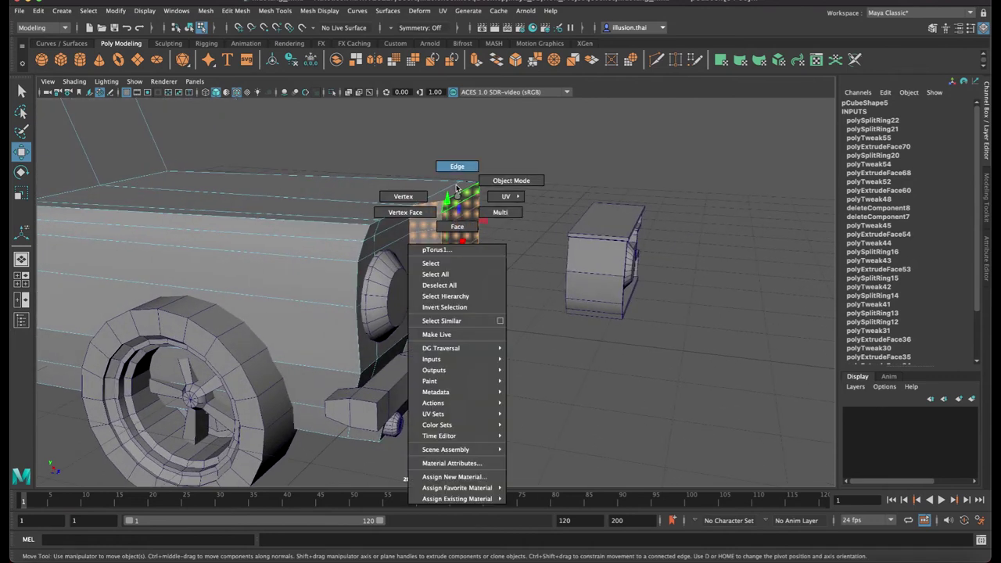
click(466, 190)
drag(464, 138, 465, 139)
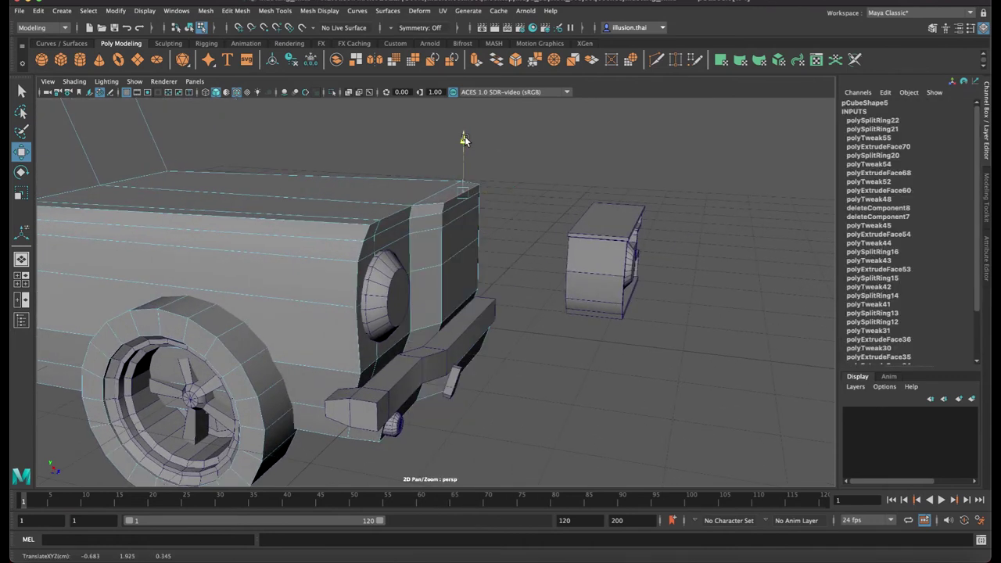
Nudge the hood's top edge slightly sideways
key(q)
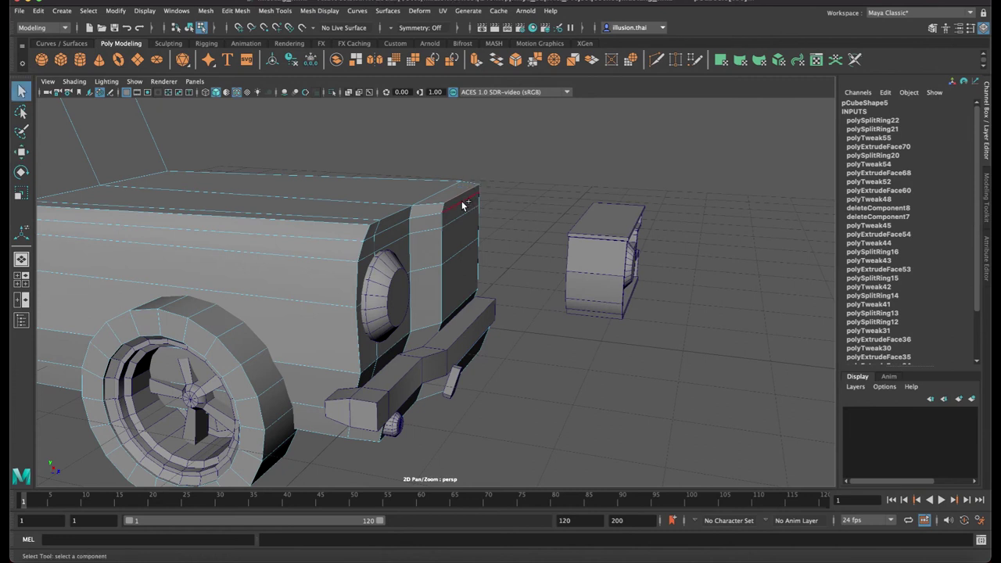
key(w)
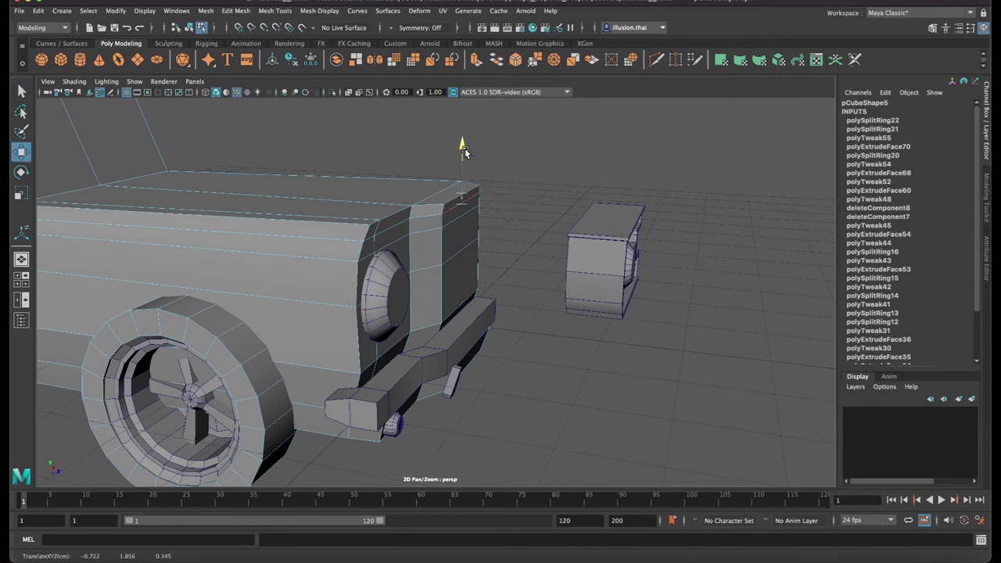
click(400, 216)
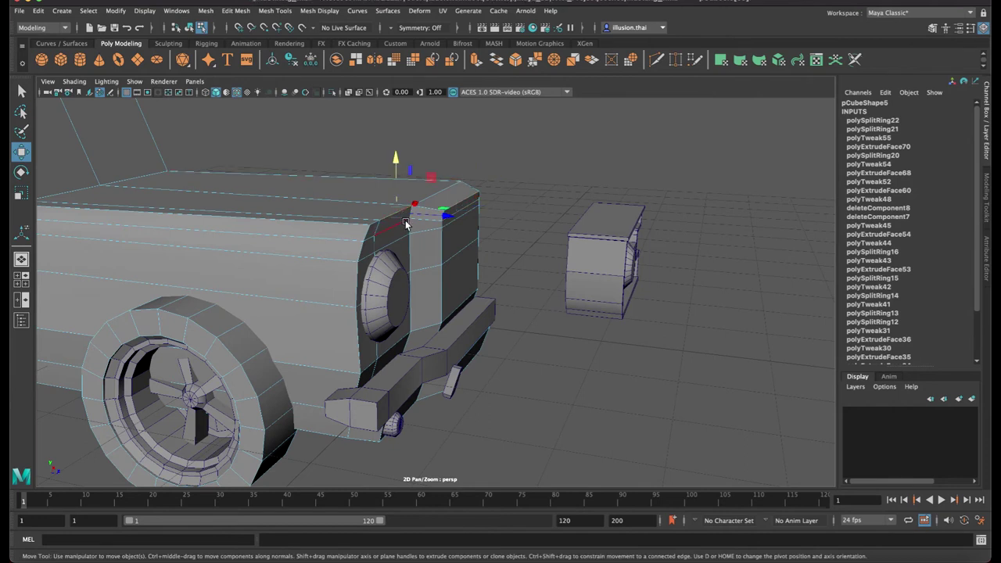
drag(440, 217, 436, 215)
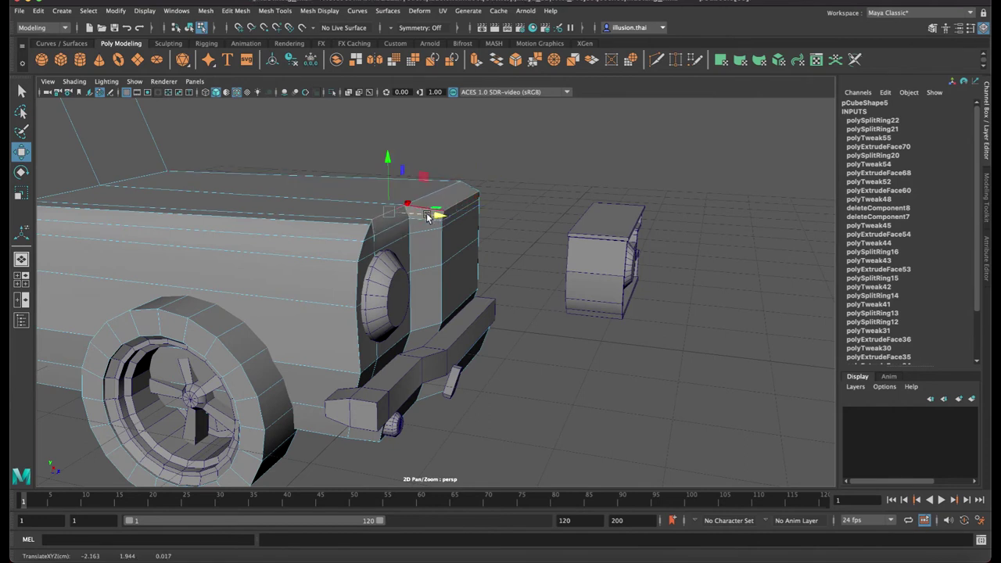
Slide the hood's corner vertex left along X and inspect the front from several angles
scroll(426, 213, up, 3)
right_drag(346, 212, 351, 198)
click(350, 198)
drag(387, 200, 369, 200)
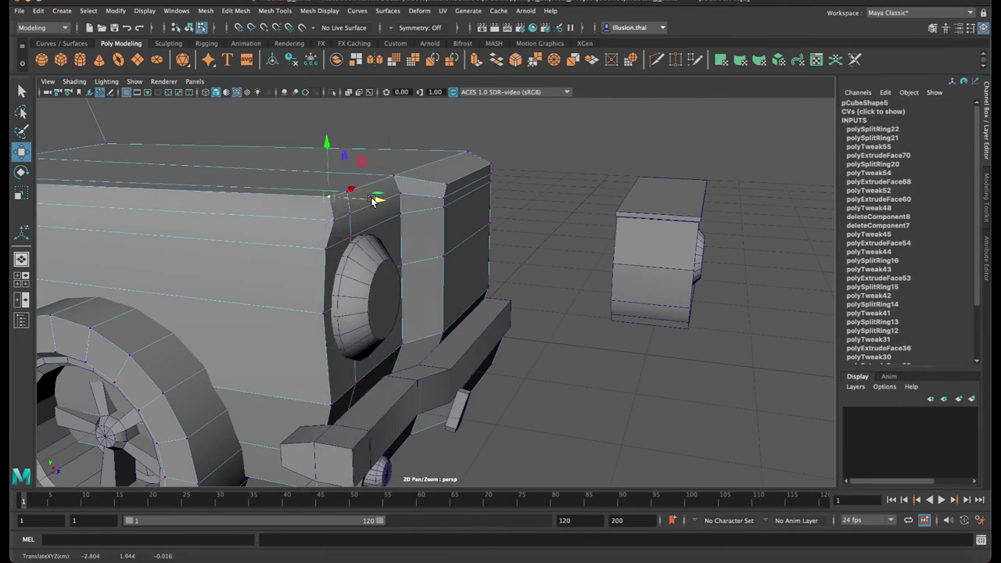
click(335, 222)
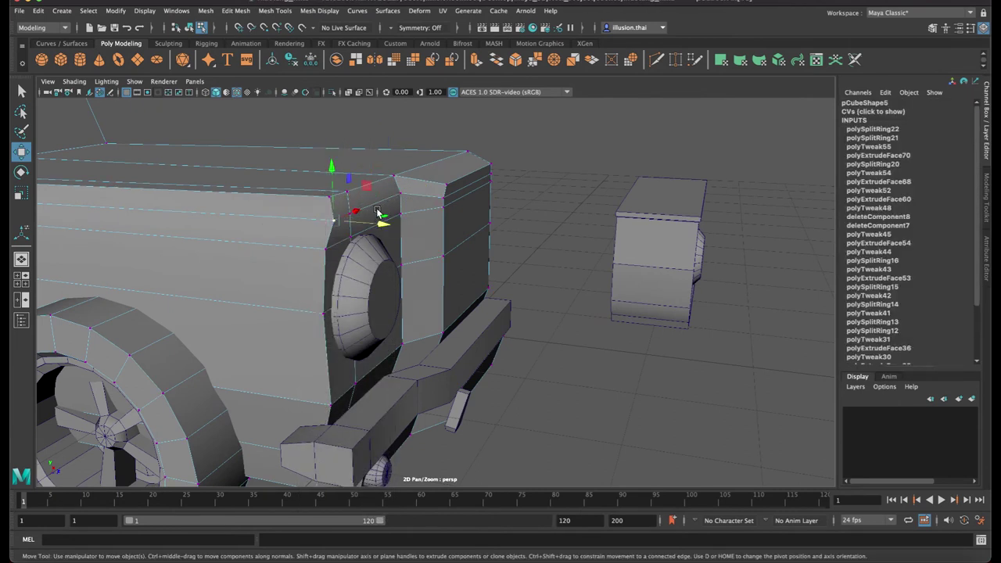
mouse_move(386, 206)
alt+mouse_down()
mouse_move(381, 220)
mouse_move(348, 209)
mouse_move(372, 166)
mouse_move(362, 164)
mouse_move(466, 195)
mouse_move(413, 223)
alt+mouse_up()
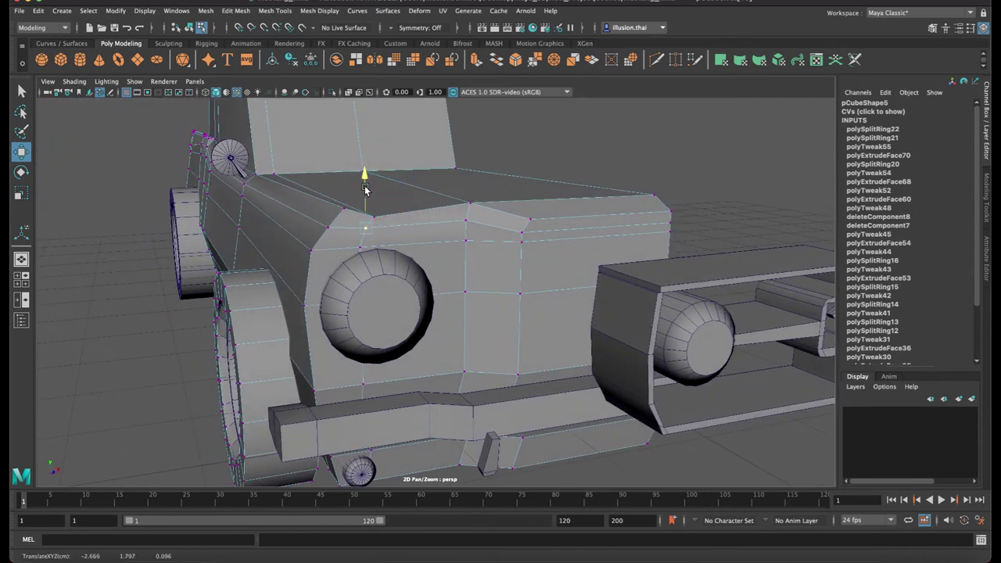
alt+drag(483, 257, 524, 253)
right_drag(524, 253, 560, 244)
mouse_move(560, 244)
alt+mouse_down()
mouse_move(438, 252)
mouse_move(428, 275)
alt+mouse_up()
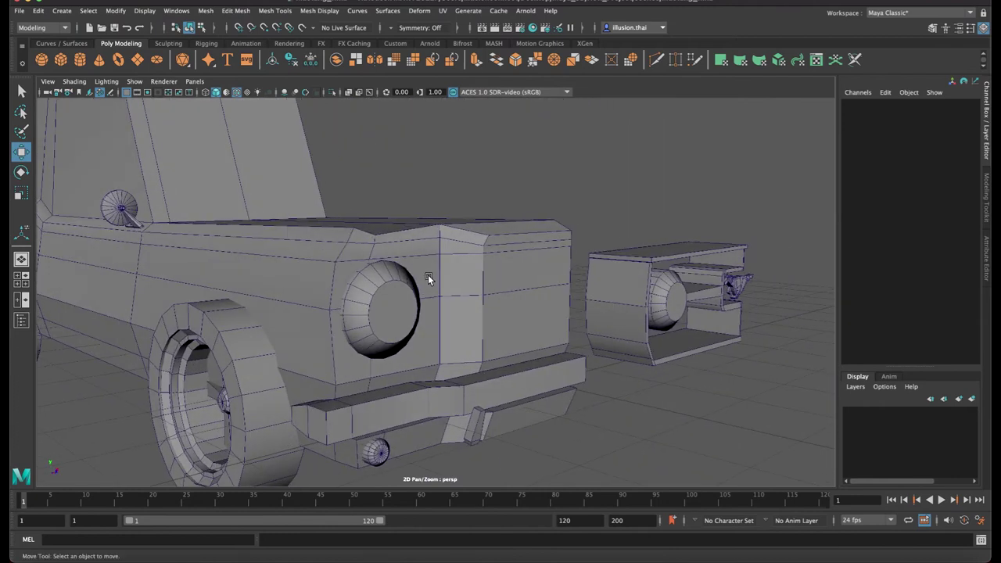
Select the inner edge loop of the grille frame on the truck body
alt+middle_drag(459, 288, 494, 286)
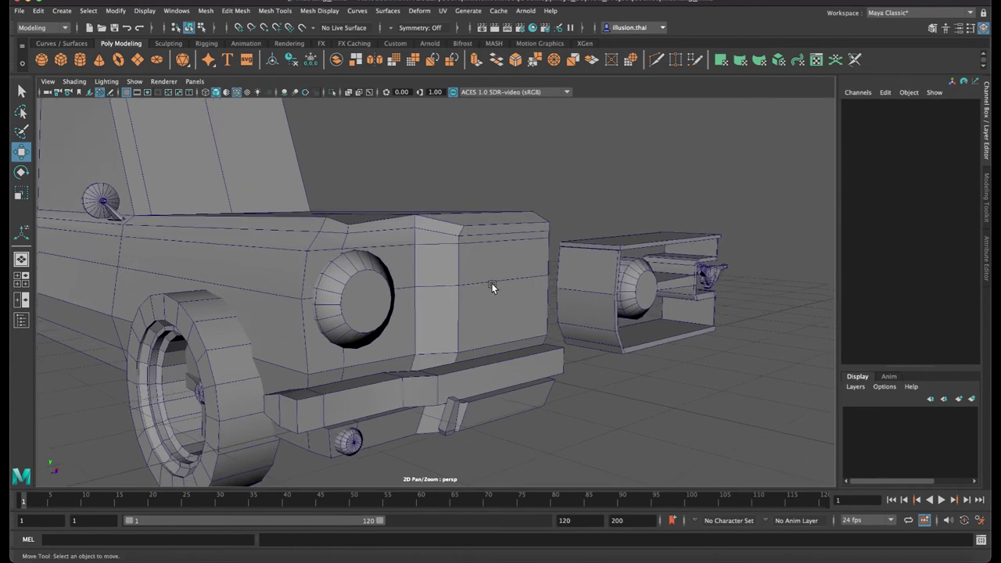
mouse_move(487, 276)
alt+mouse_down()
mouse_move(446, 258)
mouse_move(478, 255)
mouse_move(556, 204)
mouse_move(684, 271)
mouse_move(427, 270)
mouse_move(461, 261)
alt+mouse_up()
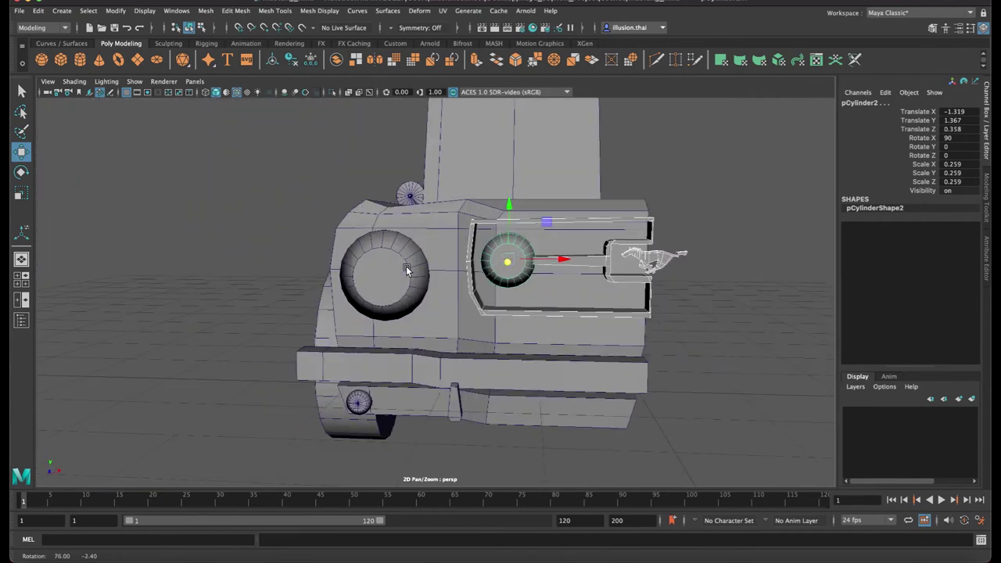
click(467, 264)
right_drag(466, 264, 469, 225)
drag(427, 207, 499, 322)
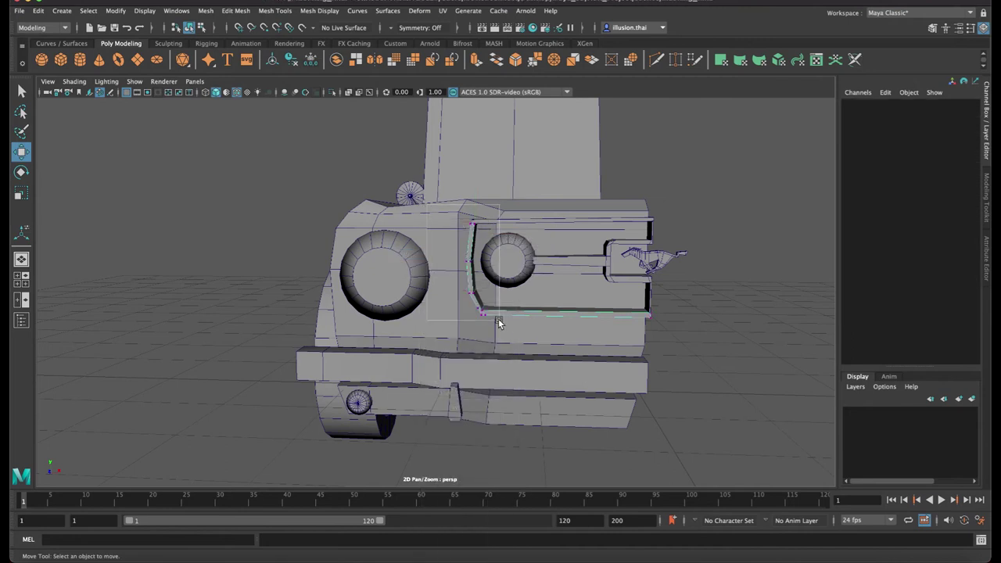
key(F8)
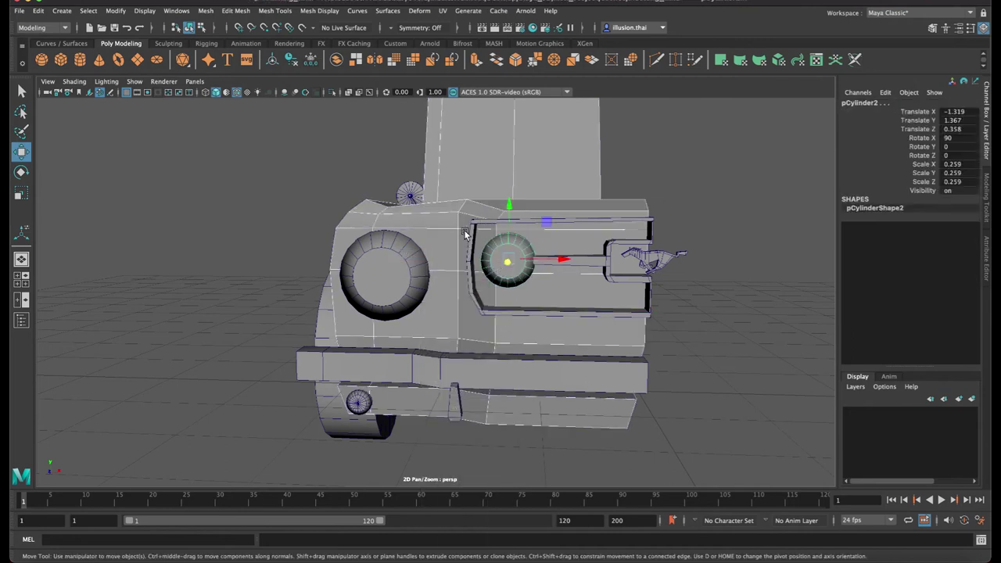
Slide the thin front panel pCube2's vertices to the left
click(632, 264)
click(472, 247)
right_drag(472, 247, 453, 250)
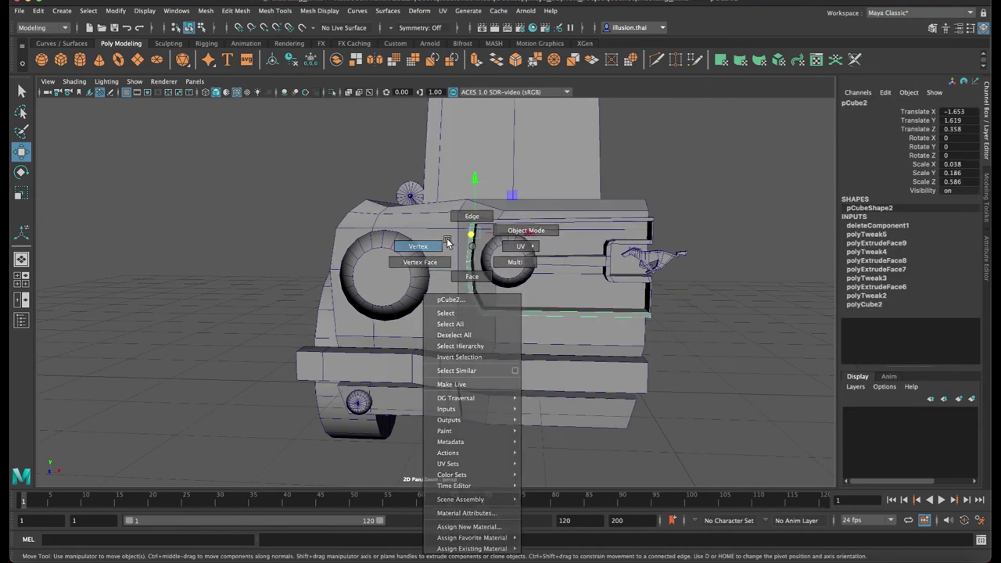
drag(529, 270, 495, 271)
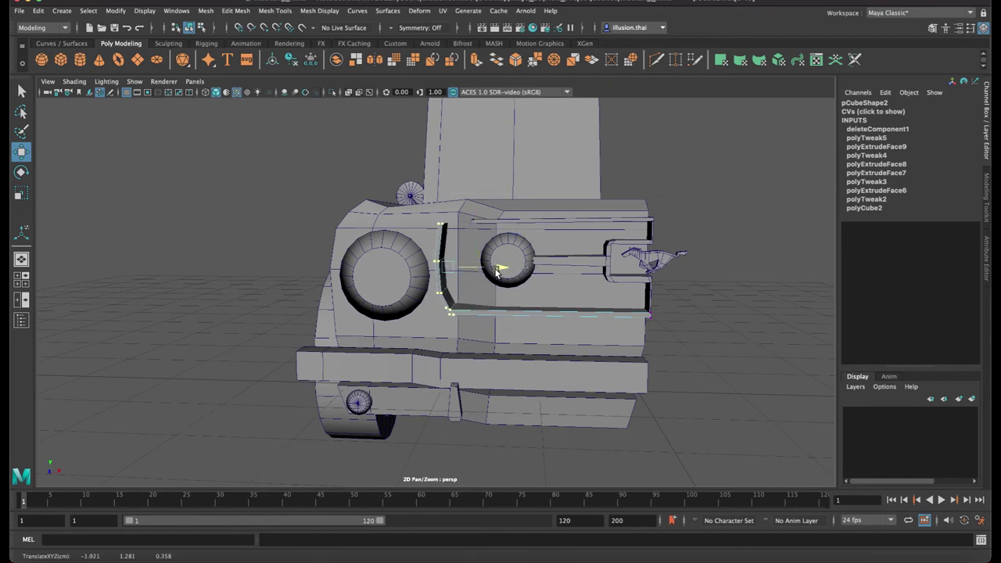
Move the round headlight cylinder left to -1.625
key(q)
right_drag(518, 258, 522, 255)
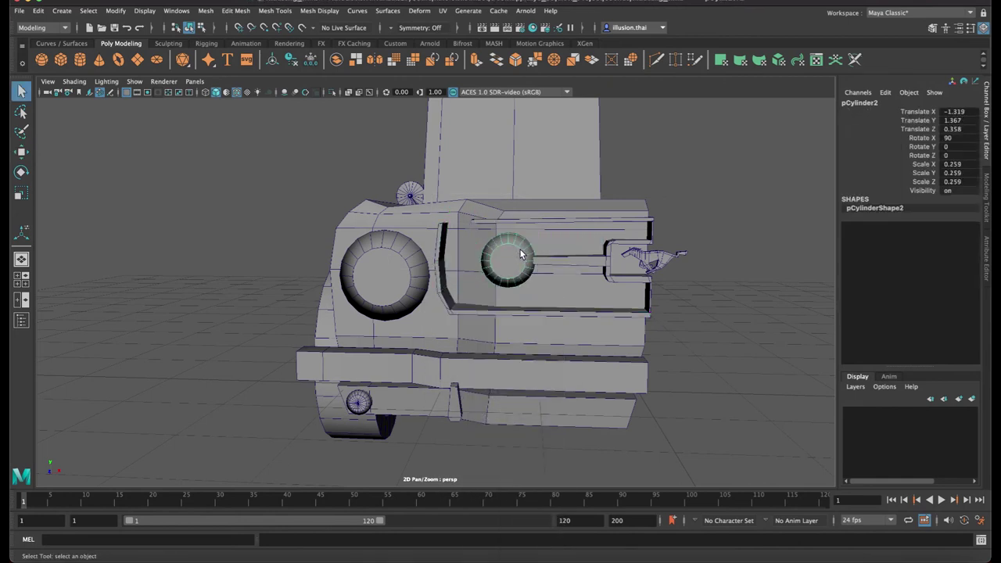
key(w)
drag(553, 262, 522, 263)
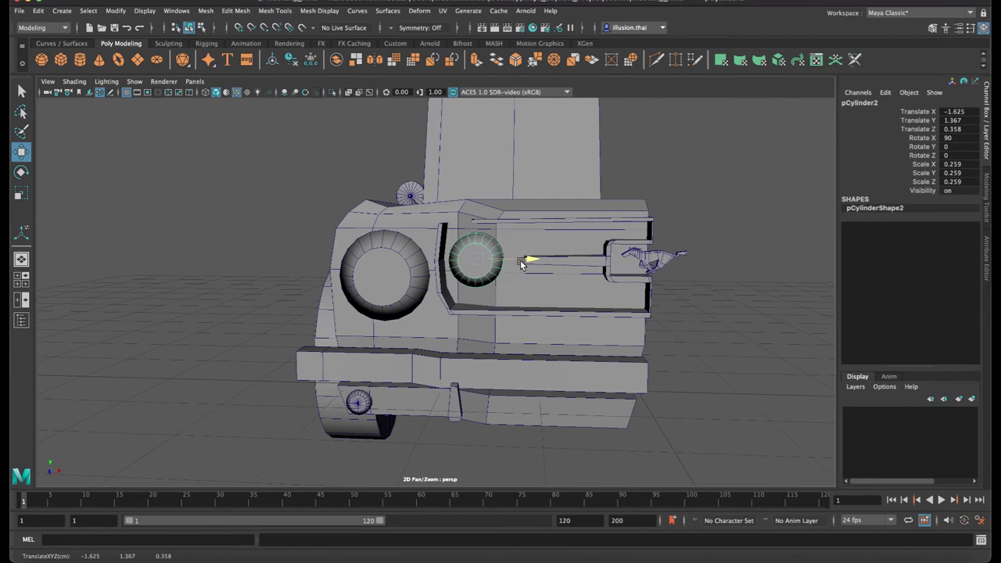
Slide the left-end vertices of the pCube1 bar to the left
click(579, 261)
right_click(577, 261)
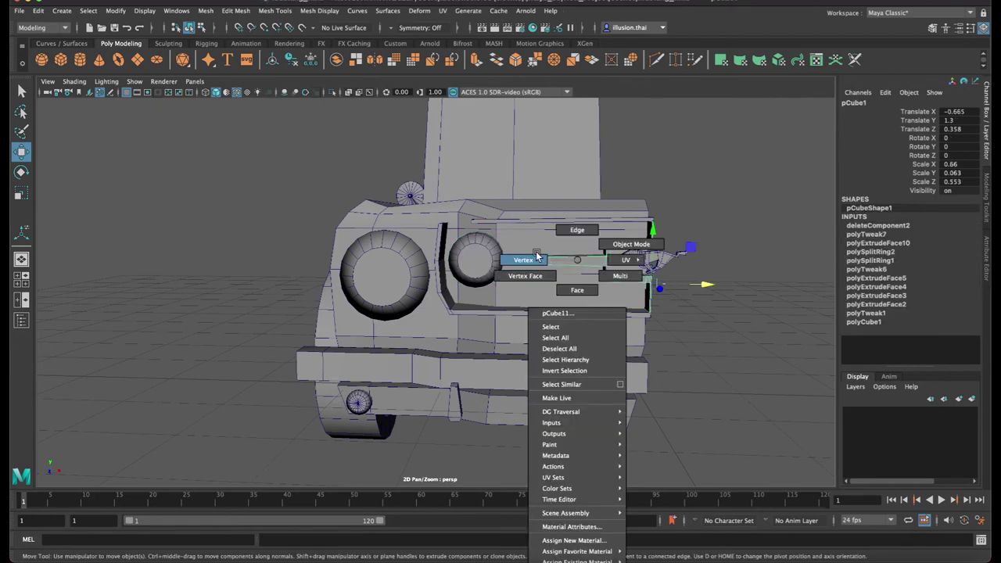
click(536, 258)
key(ctrl+z)
key(shift+z)
right_click(559, 263)
click(560, 263)
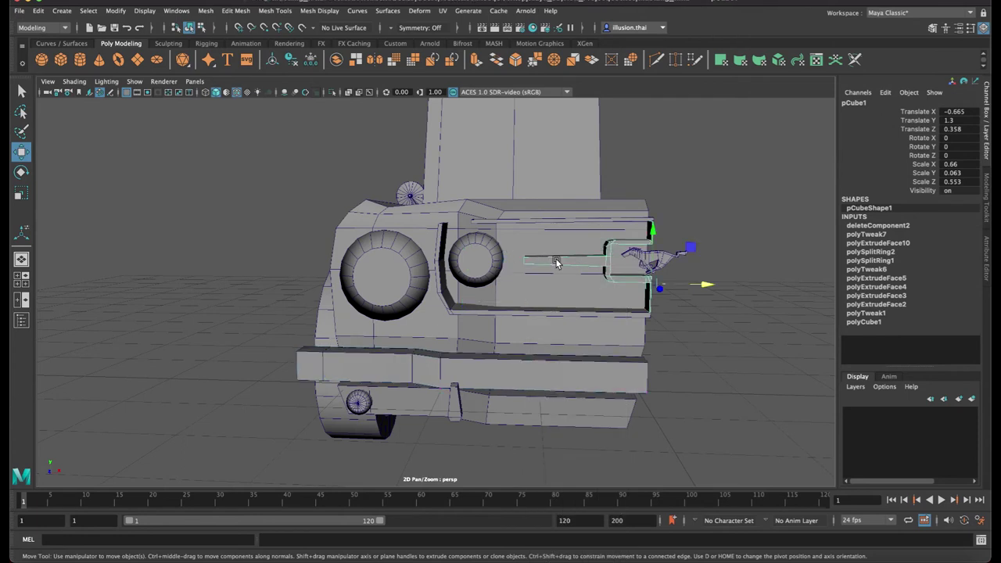
drag(553, 226, 490, 299)
drag(571, 263, 559, 262)
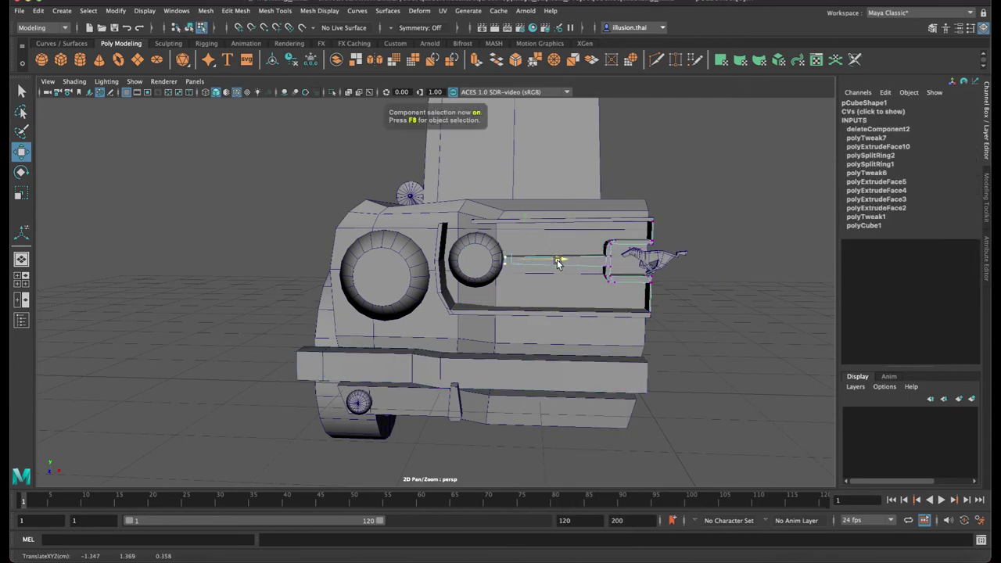
Move the thin bar piece to the left
click(580, 219)
drag(528, 233, 517, 225)
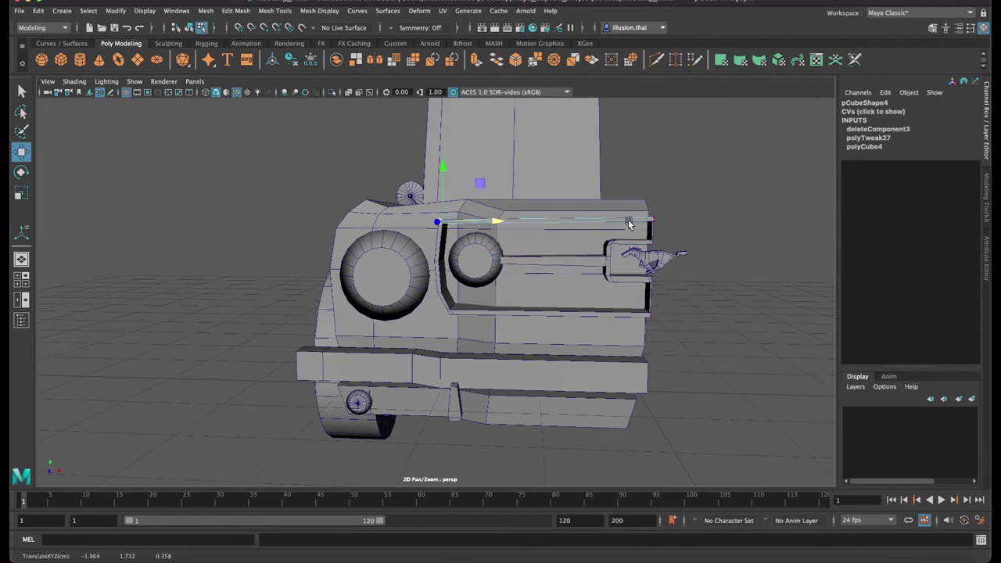
right_drag(628, 225, 668, 206)
mouse_move(667, 207)
alt+mouse_down()
mouse_move(657, 242)
mouse_move(501, 220)
mouse_move(483, 193)
alt+mouse_up()
Lower the small round grille lamp and push it back into the grille
drag(424, 310, 418, 315)
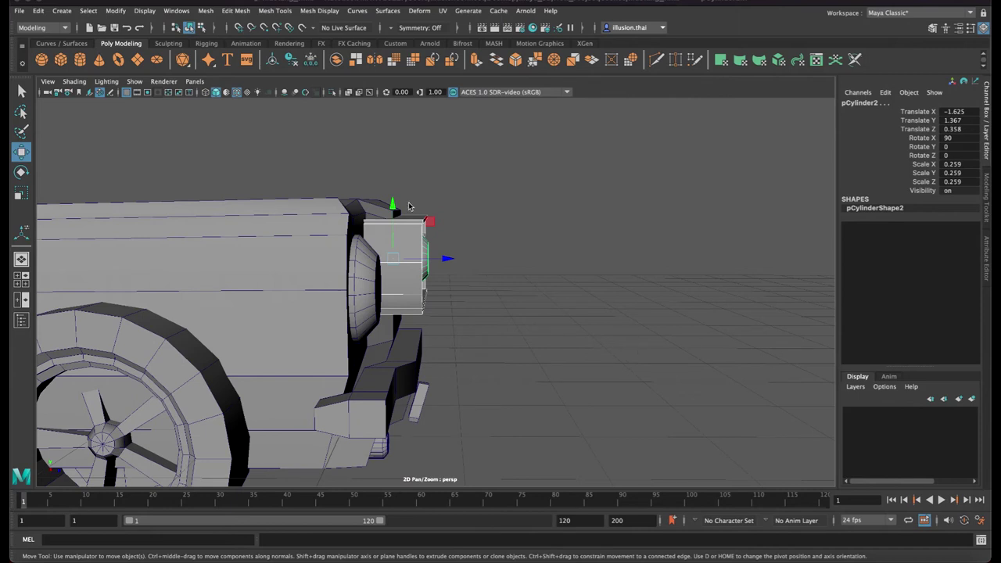
drag(394, 205, 396, 206)
mouse_move(453, 263)
mouse_down()
mouse_move(419, 262)
mouse_move(531, 262)
mouse_move(504, 312)
mouse_up()
right_click(523, 311)
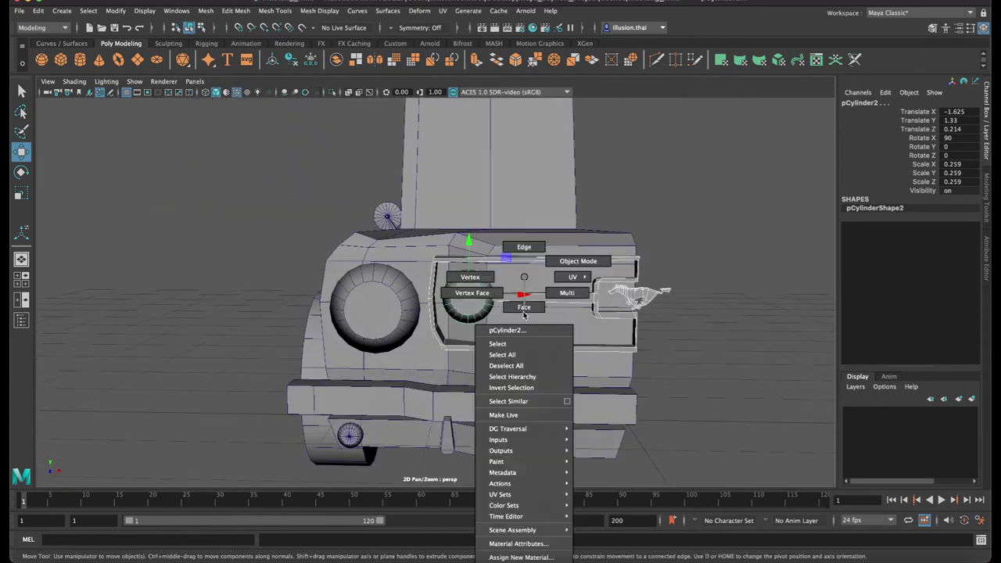
click(524, 307)
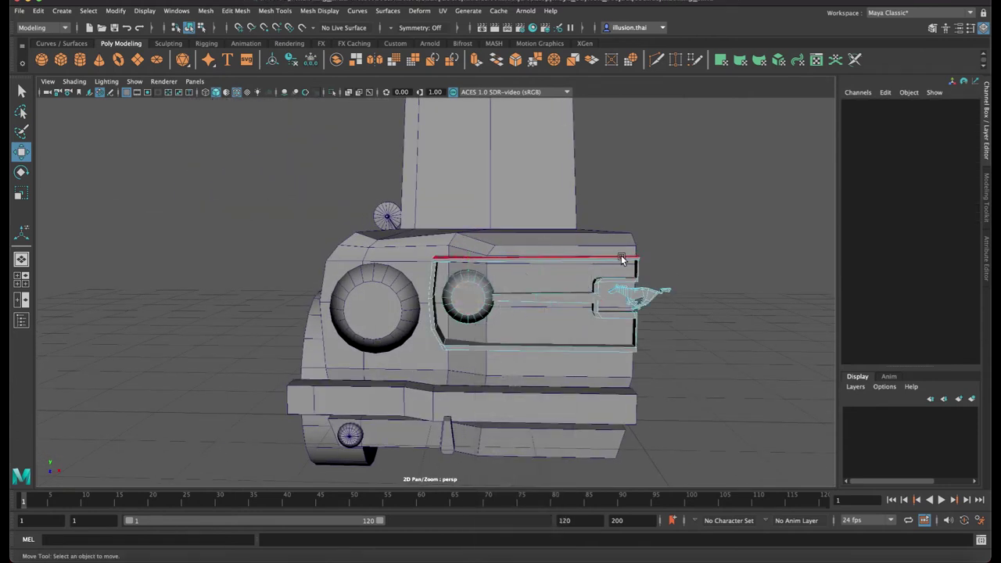
right_click(624, 279)
click(680, 244)
Raise an edge loop on the grille frame pCube4 slightly, using wireframe view
mouse_move(625, 282)
alt+mouse_down()
mouse_move(641, 281)
mouse_move(564, 289)
mouse_move(587, 275)
mouse_move(571, 261)
mouse_move(616, 290)
mouse_move(581, 297)
mouse_move(500, 258)
mouse_move(532, 247)
mouse_move(424, 206)
alt+mouse_up()
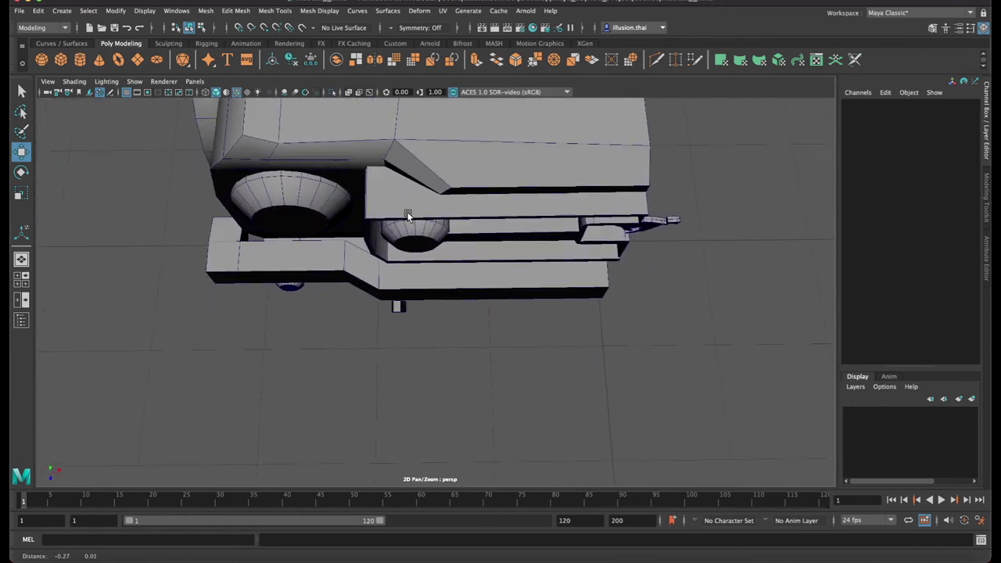
click(425, 205)
right_drag(420, 206, 367, 205)
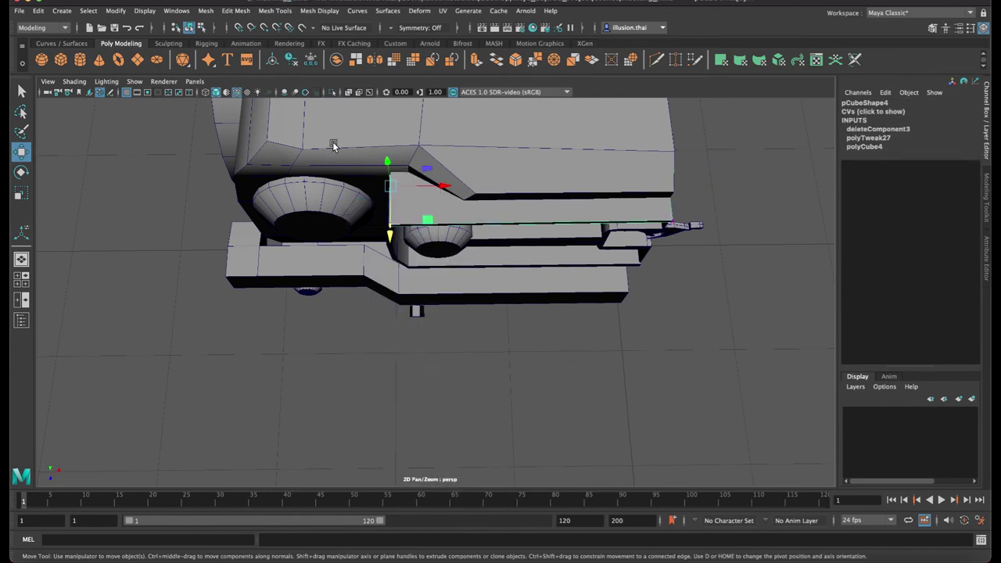
key(4)
middle_drag(388, 235, 388, 222)
key(q)
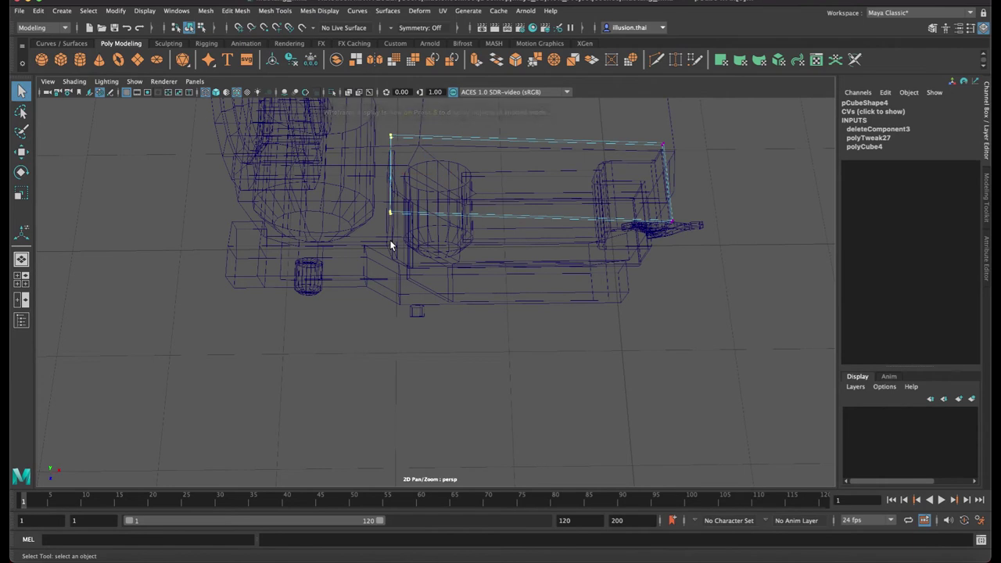
Shift the L-shaped grille piece's right-edge vertices slightly left
click(391, 246)
right_drag(391, 245, 353, 244)
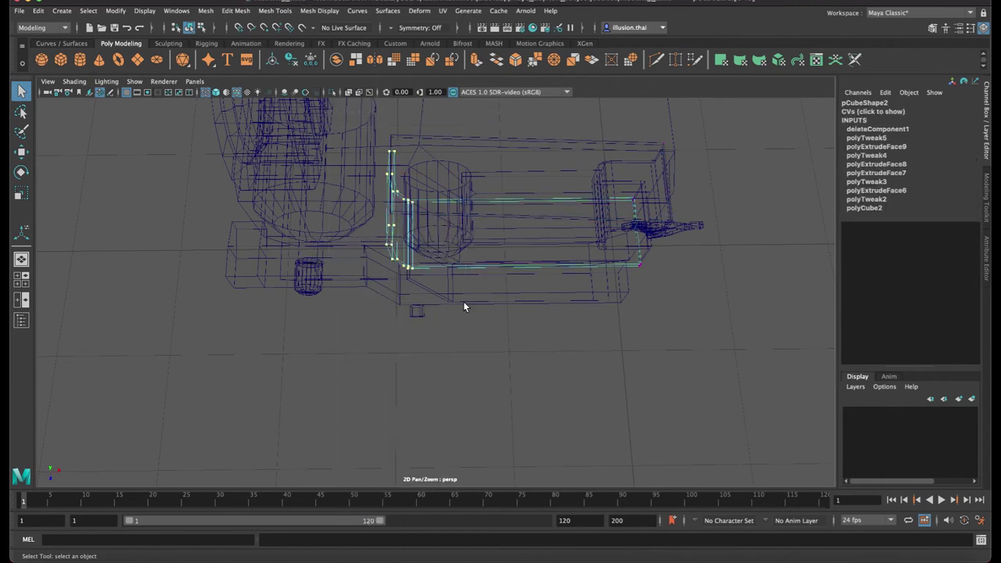
key(5)
alt+drag(396, 263, 454, 222)
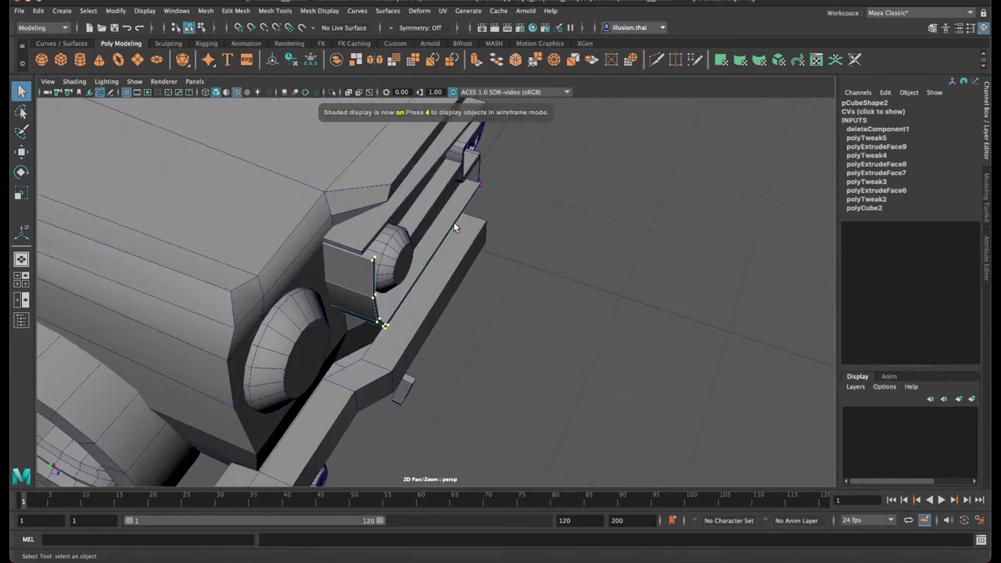
key(w)
middle_drag(393, 304, 382, 302)
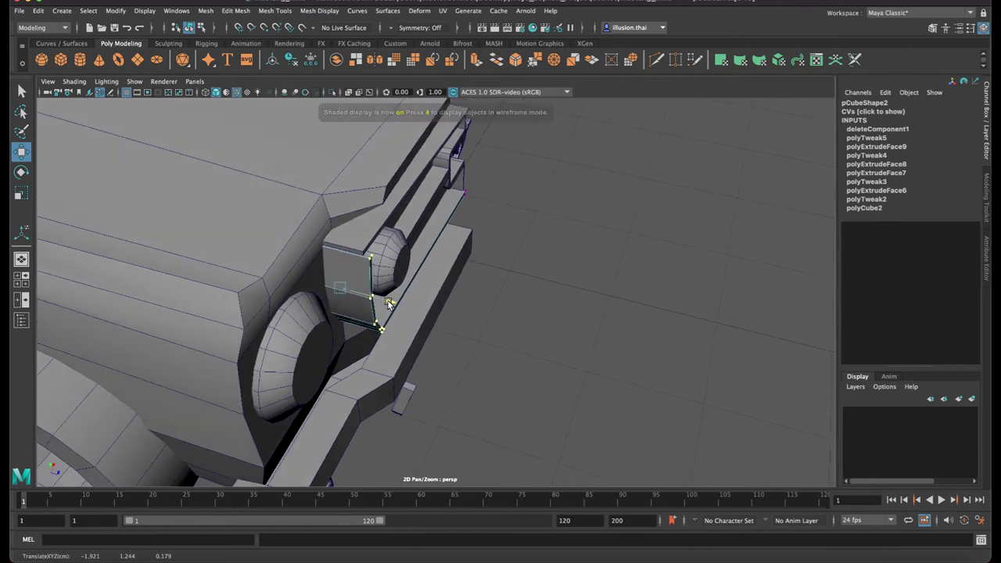
key(q)
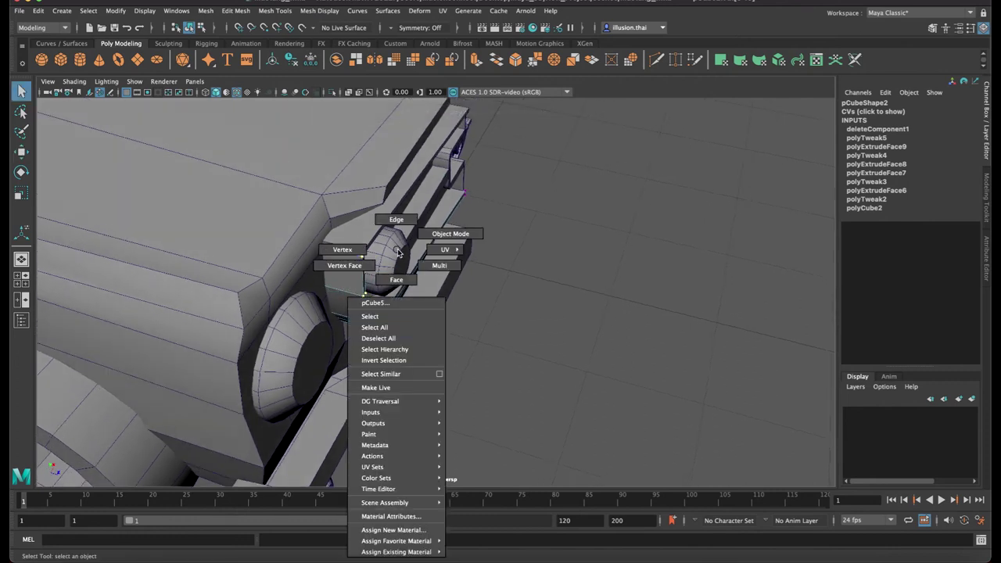
right_drag(398, 253, 523, 230)
Push the small round lamp slightly deeper into the grille
click(395, 272)
key(w)
drag(414, 267, 404, 268)
click(540, 266)
mouse_move(540, 266)
alt+mouse_down()
mouse_move(539, 248)
mouse_move(515, 250)
mouse_move(506, 283)
alt+mouse_up()
mouse_move(522, 329)
alt+mouse_down()
mouse_move(542, 259)
mouse_move(534, 270)
mouse_move(544, 274)
mouse_move(511, 276)
mouse_move(534, 290)
alt+mouse_up()
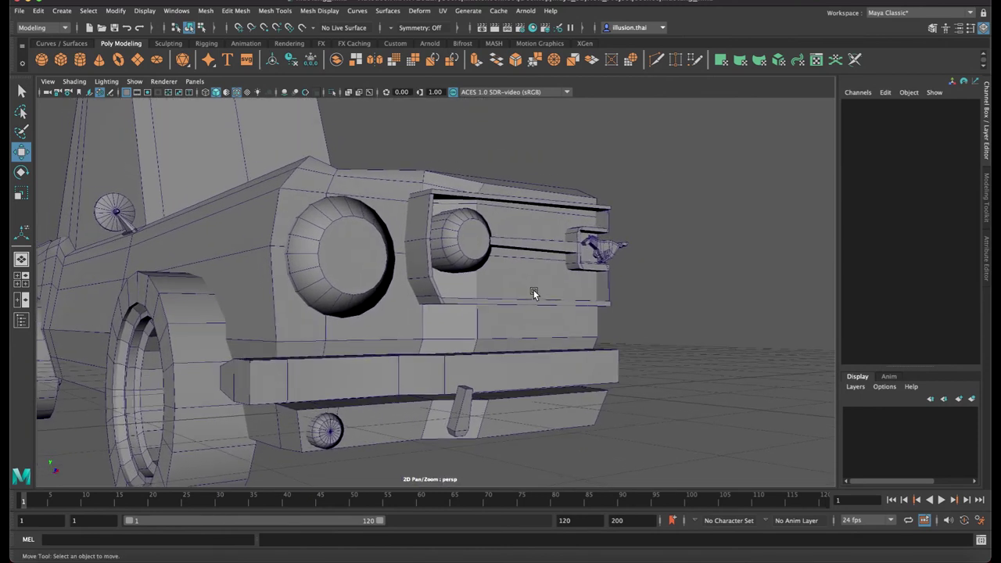
Raise the front bumper bar on Y
click(418, 354)
click(507, 342)
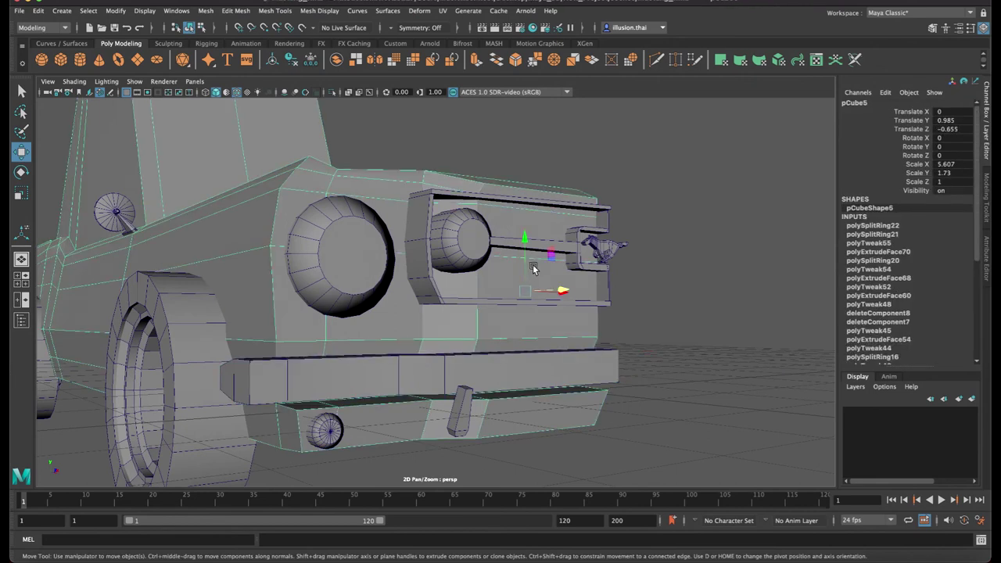
click(457, 360)
mouse_move(621, 334)
mouse_down()
mouse_move(624, 317)
mouse_move(606, 303)
mouse_up()
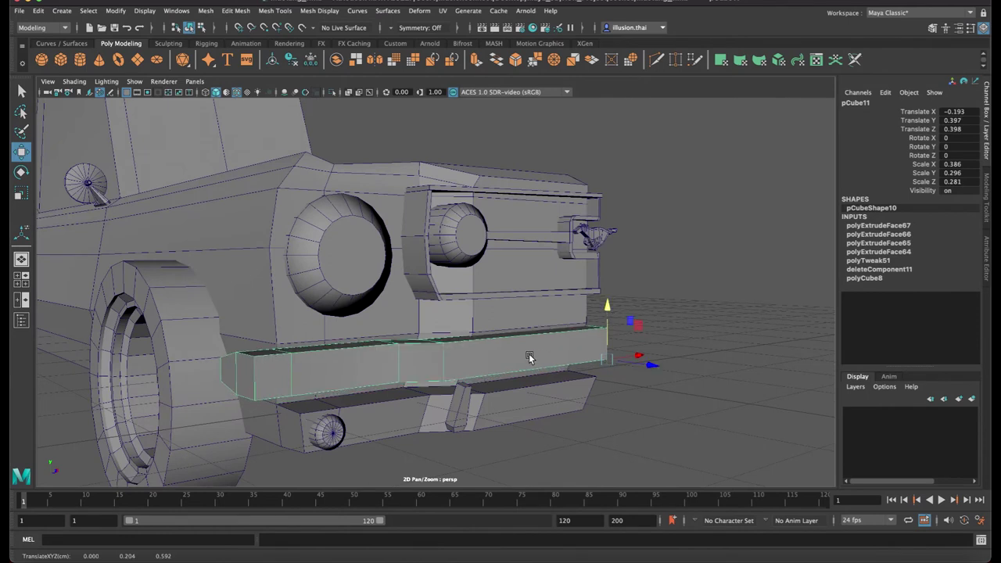
Select the bumper's front faces along its length in Face mode
right_click(503, 277)
click(504, 309)
click(508, 362)
alt+drag(469, 364, 475, 349)
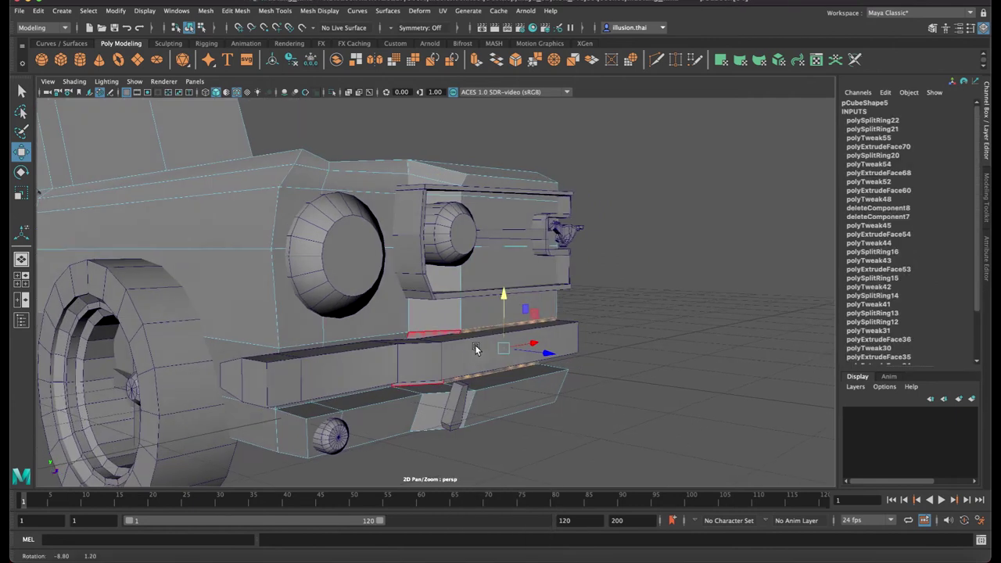
right_click(509, 277)
click(564, 260)
alt+drag(606, 306, 558, 292)
click(568, 304)
right_drag(568, 304, 601, 299)
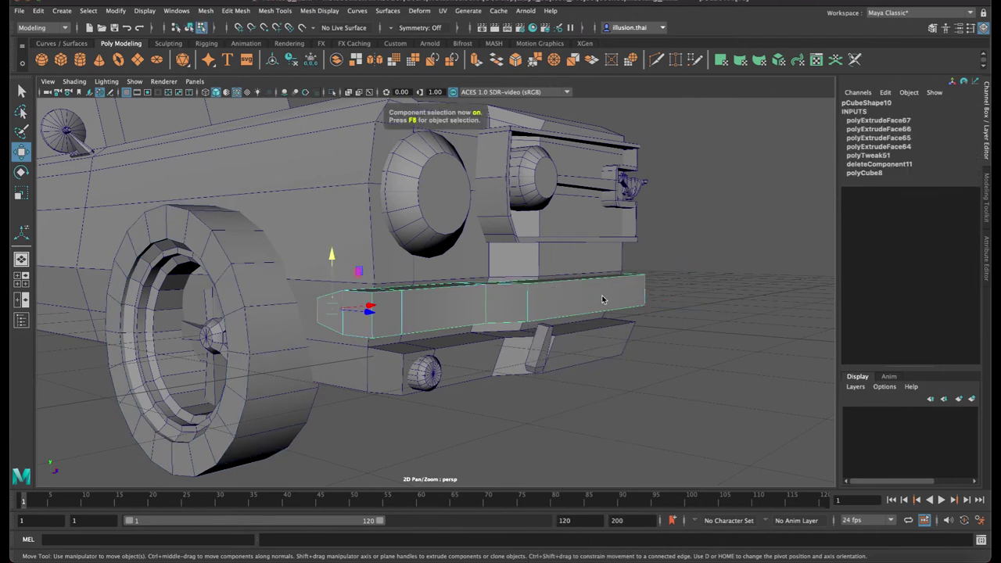
mouse_move(599, 298)
mouse_down()
mouse_move(449, 303)
mouse_move(368, 319)
mouse_move(415, 335)
mouse_move(395, 334)
mouse_move(476, 326)
mouse_move(472, 334)
mouse_up()
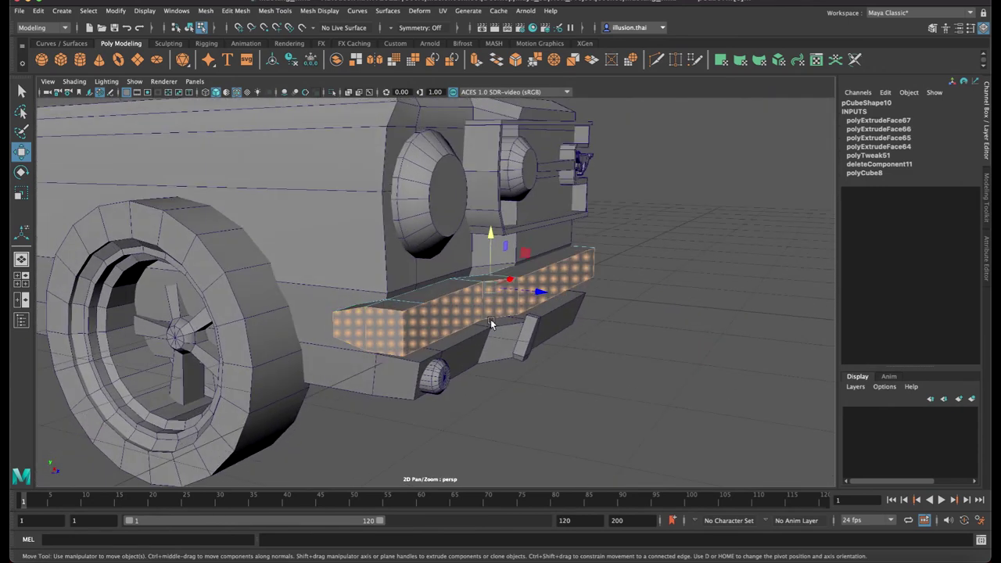
Extrude the bumper's front faces outward and narrow them to 0.526 in height
key(ctrl+e)
mouse_move(598, 281)
mouse_down()
mouse_move(575, 240)
mouse_move(573, 252)
mouse_move(604, 282)
mouse_up()
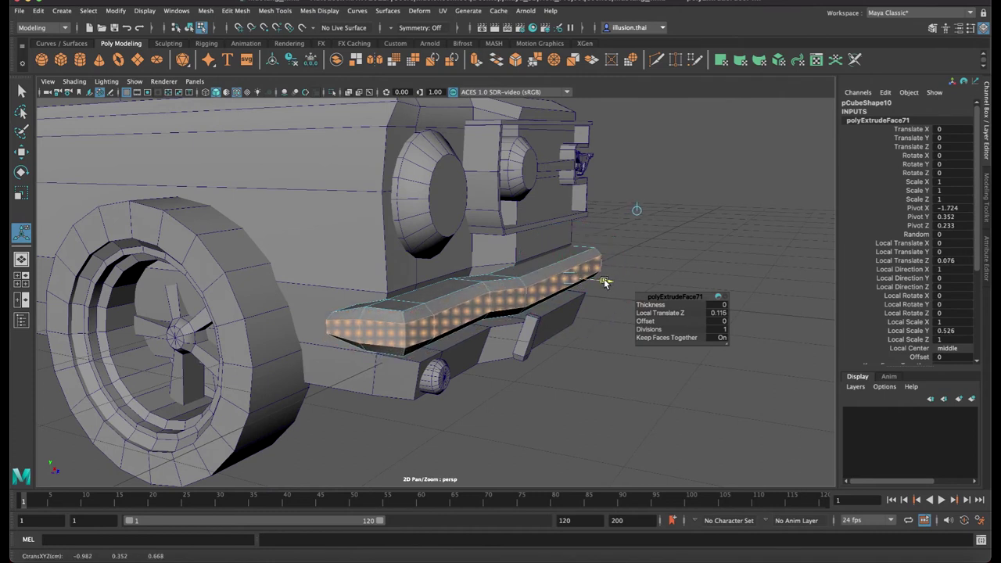
right_drag(534, 272, 578, 258)
click(651, 238)
mouse_move(651, 238)
alt+mouse_down()
mouse_move(487, 257)
mouse_move(486, 291)
alt+mouse_up()
click(469, 348)
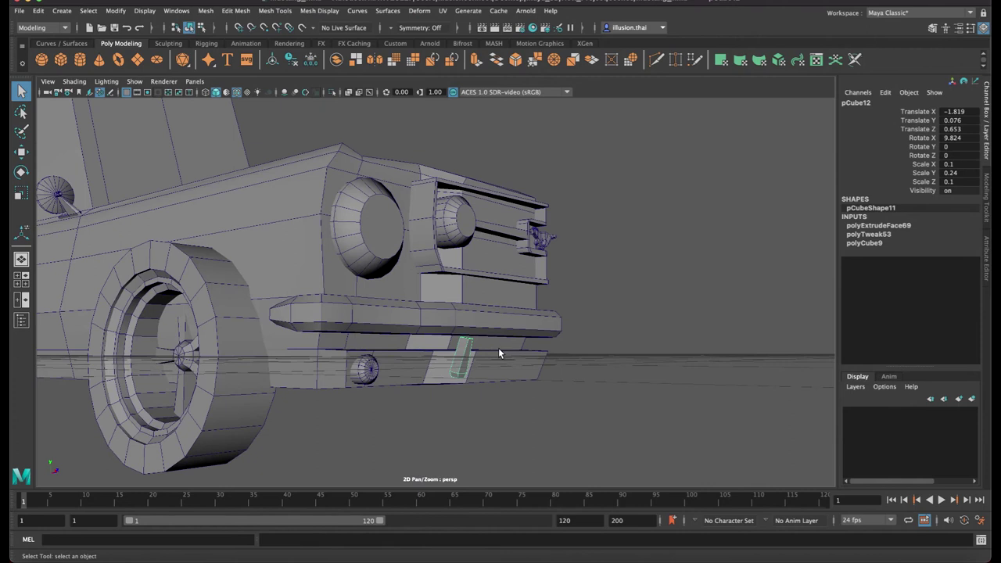
Raise the small angled bracket pCube12 slightly on Y
key(w)
alt+drag(498, 353, 471, 306)
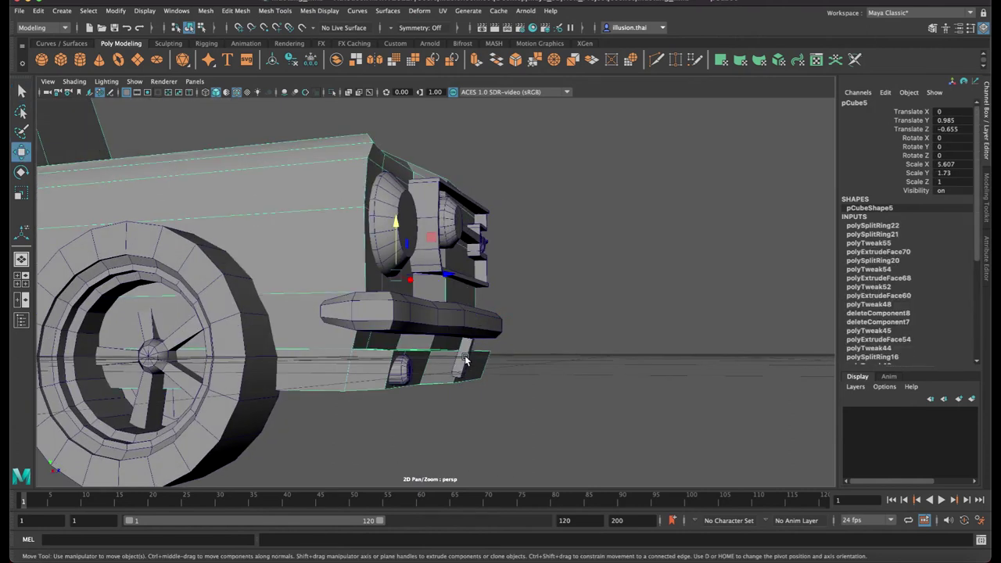
drag(467, 303, 468, 287)
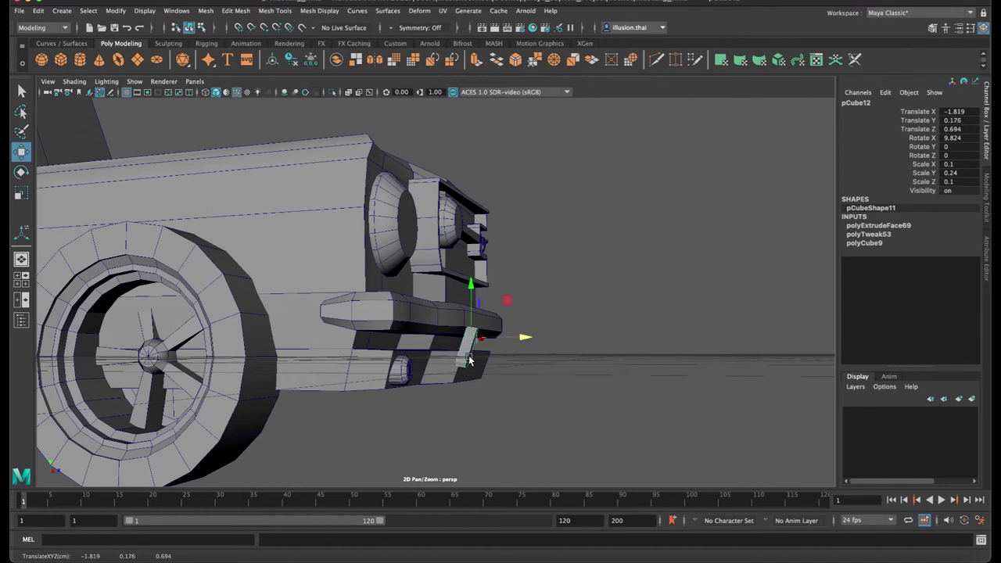
right_drag(467, 359, 440, 349)
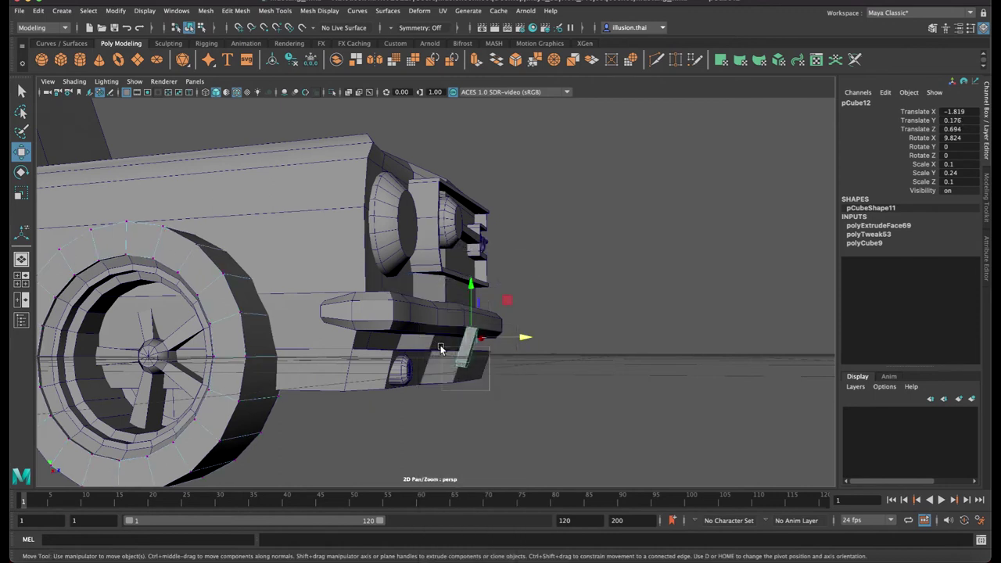
click(493, 364)
click(465, 349)
Move the bracket's lower vertices to reshape it
right_drag(468, 278, 463, 347)
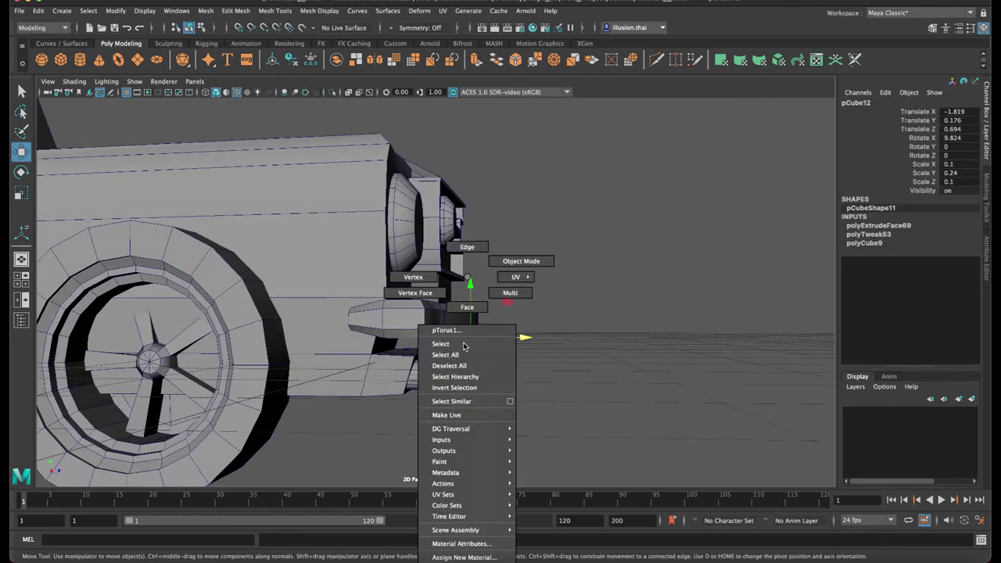
click(420, 284)
click(511, 394)
click(466, 356)
key(F5)
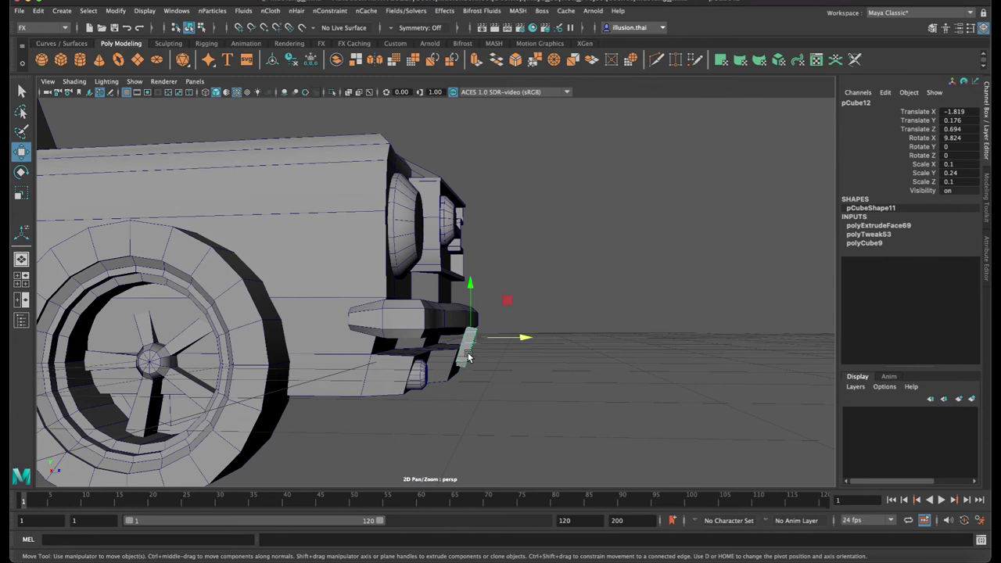
key(F8)
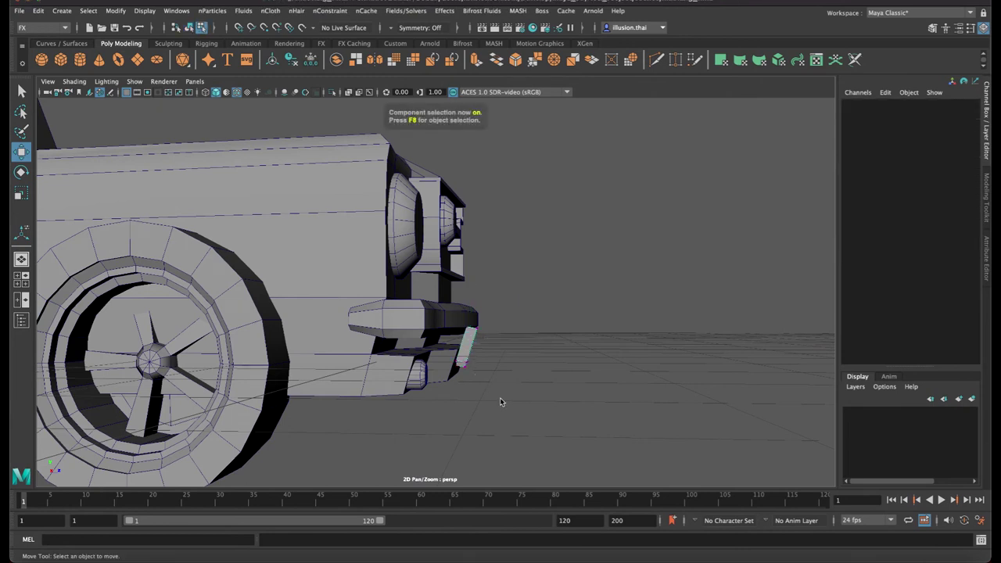
drag(436, 354, 436, 352)
drag(524, 369, 486, 368)
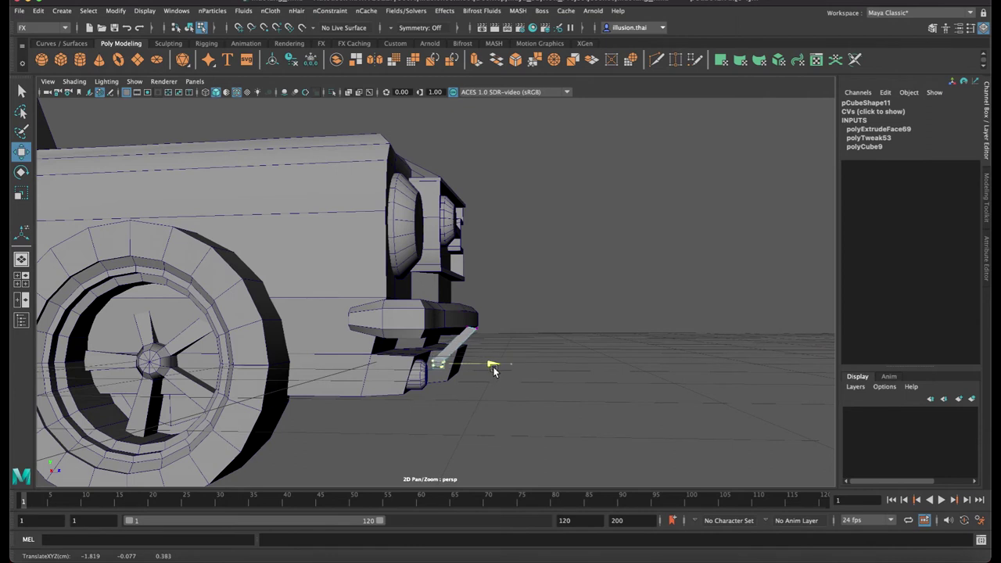
key(q)
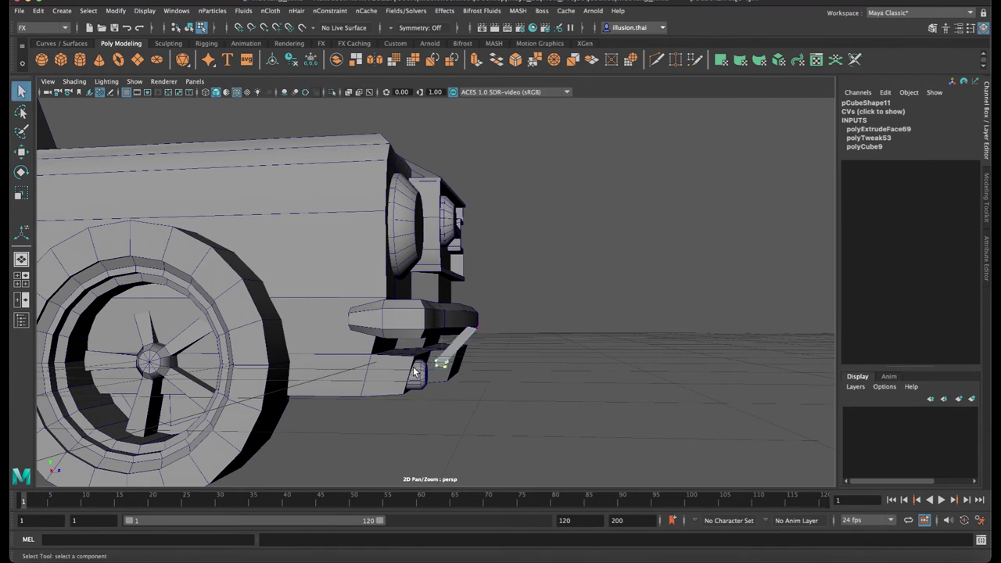
Pull the lower front body pCube5 vertices forward beneath the bumper
click(408, 359)
alt+drag(408, 364, 460, 375)
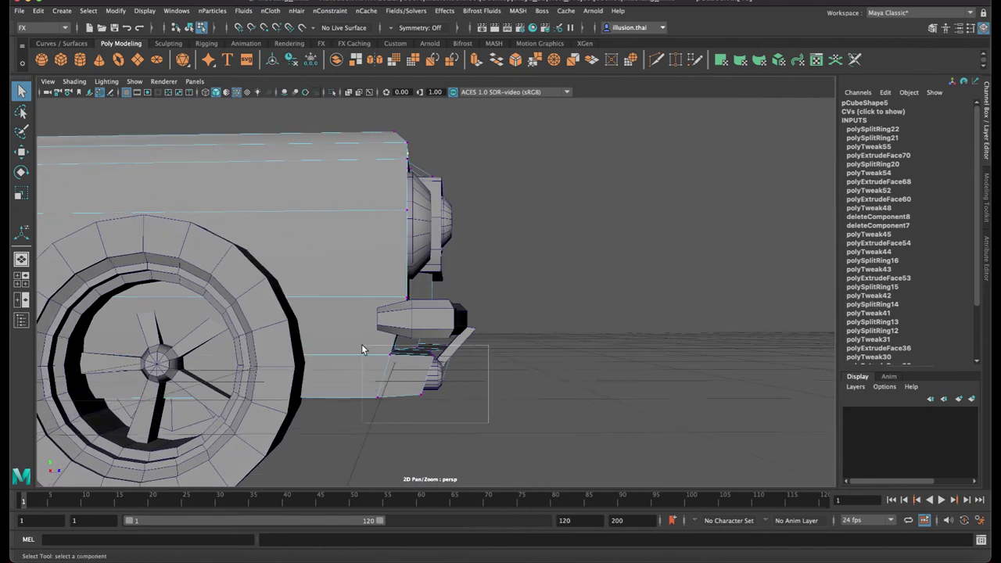
drag(361, 349, 357, 336)
key(w)
mouse_move(480, 364)
mouse_down()
mouse_move(470, 370)
mouse_move(456, 357)
mouse_up()
key(q)
mouse_move(417, 241)
right_down()
mouse_move(456, 279)
mouse_move(470, 226)
right_up()
click(585, 296)
Slide the small round fog lamp forward slightly
click(381, 378)
key(w)
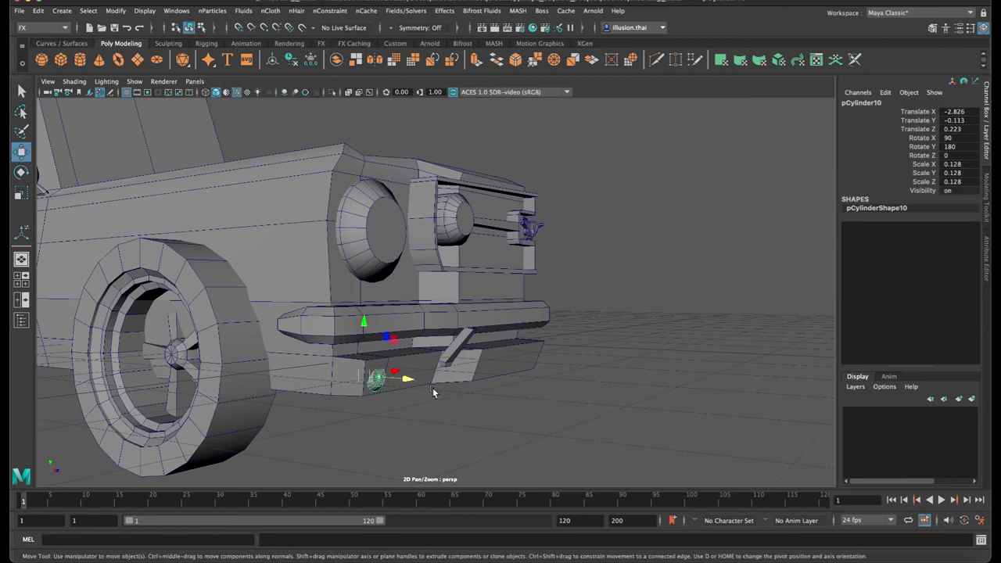
mouse_move(409, 380)
mouse_down()
mouse_move(528, 412)
mouse_move(484, 411)
mouse_up()
click(424, 386)
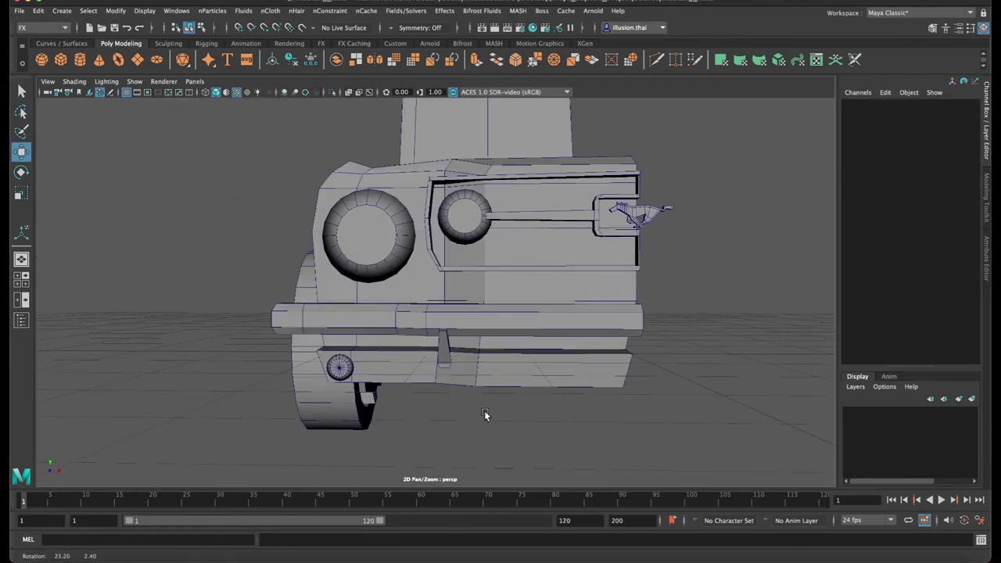
Scale the front bumper bar taller along Y
click(462, 324)
alt+drag(462, 324, 428, 333)
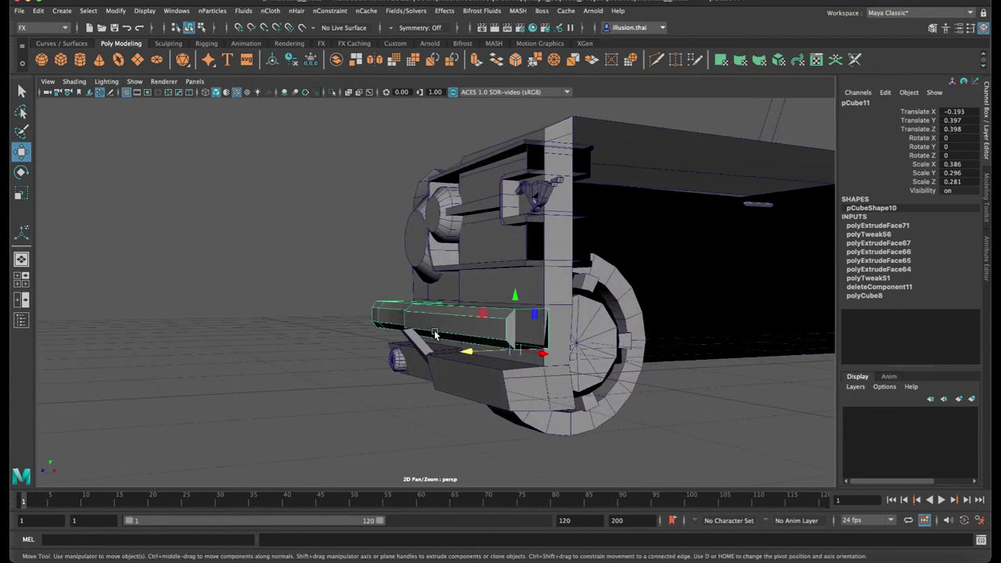
right_drag(469, 287, 471, 270)
click(516, 338)
click(516, 338)
mouse_move(516, 338)
alt+mouse_down()
mouse_move(555, 342)
mouse_move(538, 345)
mouse_move(502, 318)
alt+mouse_up()
right_drag(504, 261, 555, 228)
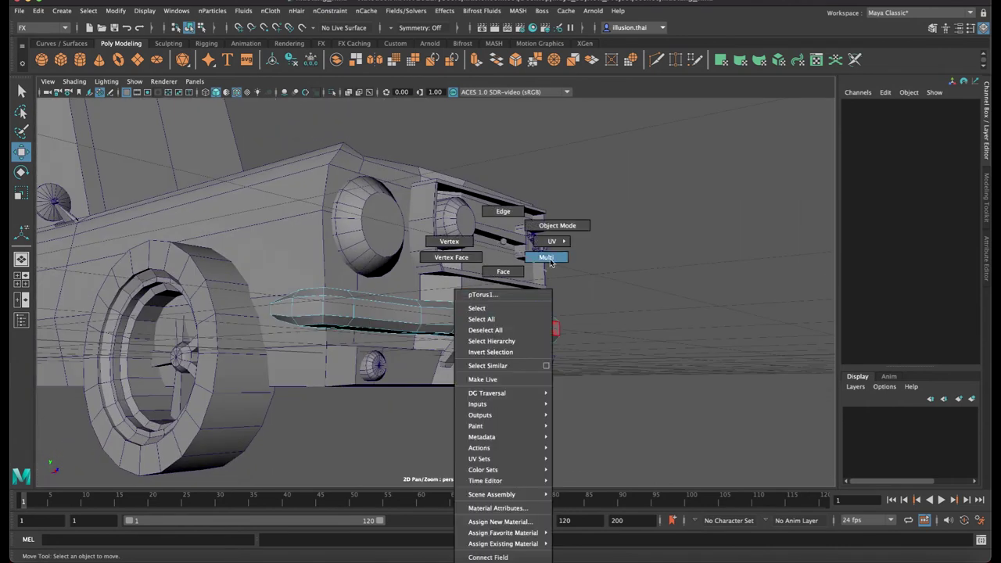
click(515, 323)
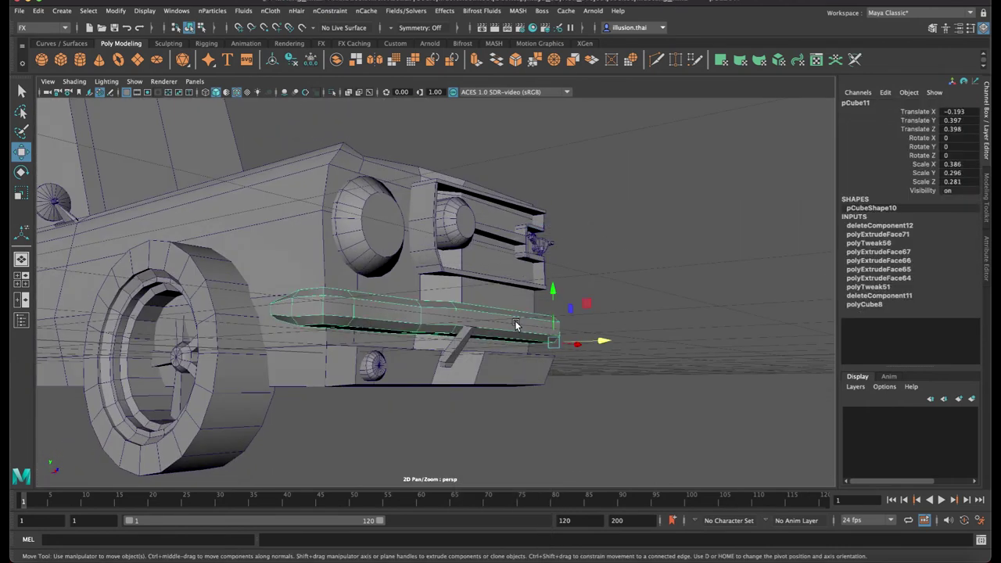
key(r)
mouse_move(553, 291)
mouse_down()
mouse_move(549, 283)
mouse_move(552, 296)
mouse_up()
key(w)
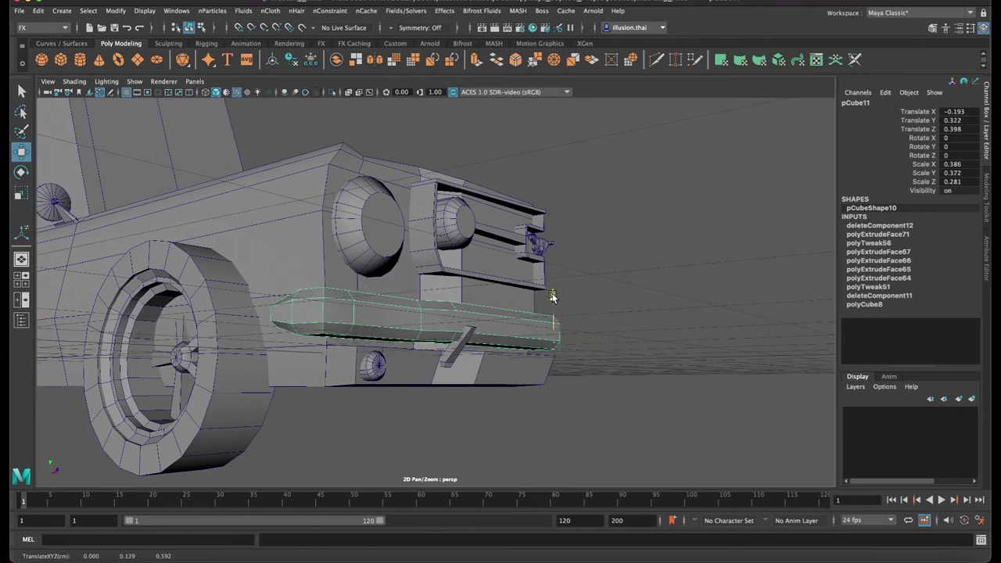
Save the Mustang_1 scene with Ctrl+S and view the whole truck
click(455, 359)
alt+drag(459, 358, 516, 338)
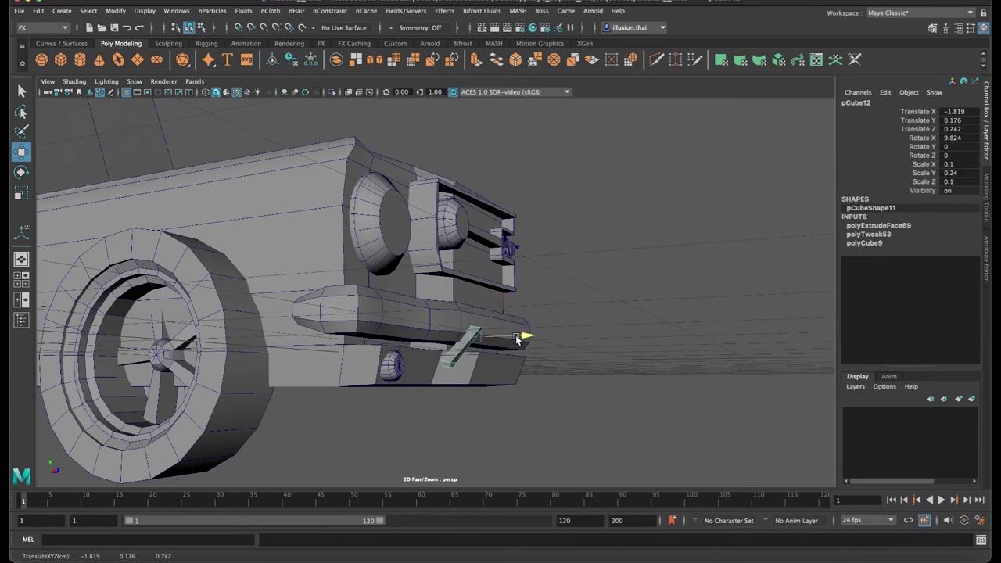
click(603, 341)
mouse_move(603, 342)
alt+mouse_down()
mouse_move(483, 334)
mouse_move(481, 354)
alt+mouse_up()
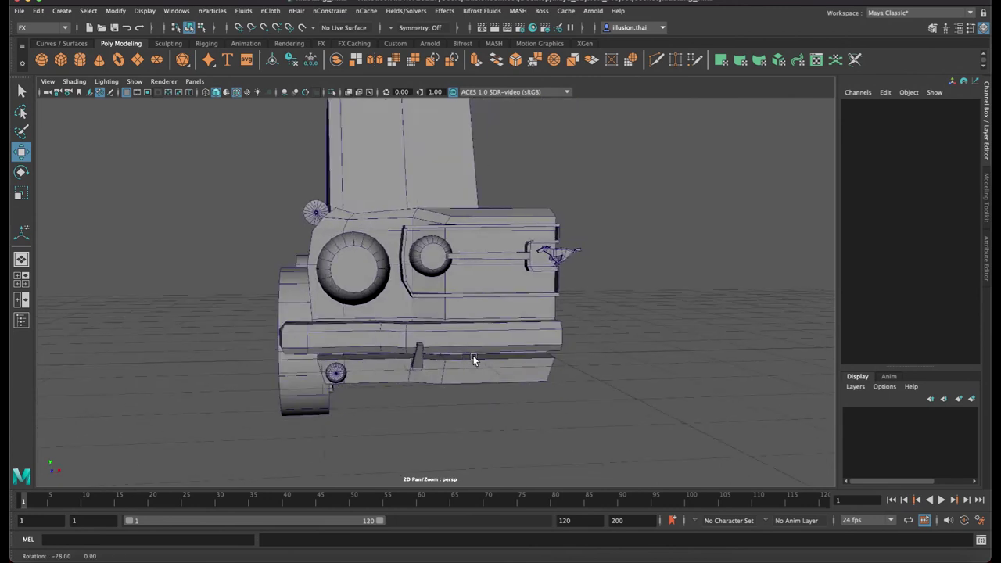
key(ctrl+s)
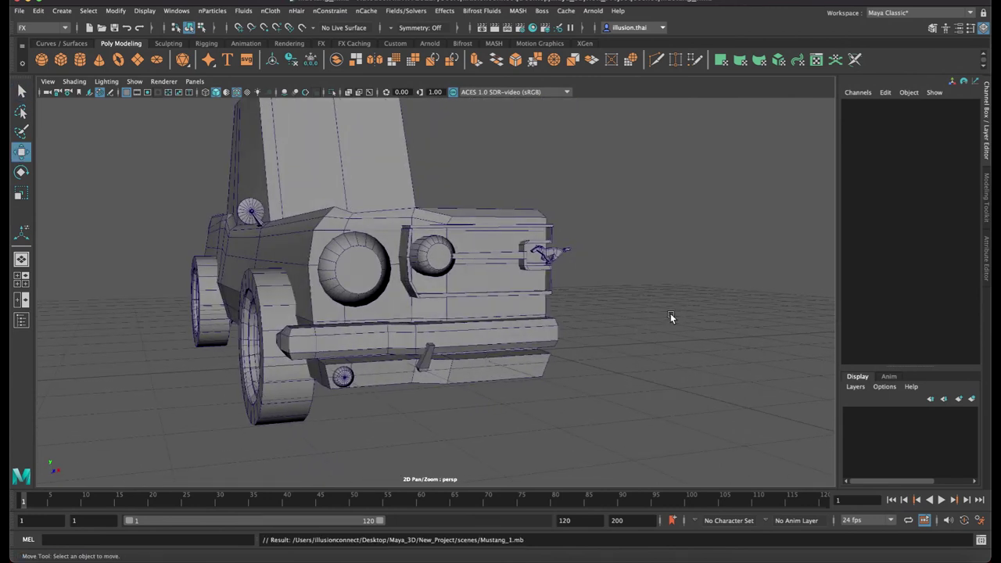
alt+right_drag(747, 299, 571, 270)
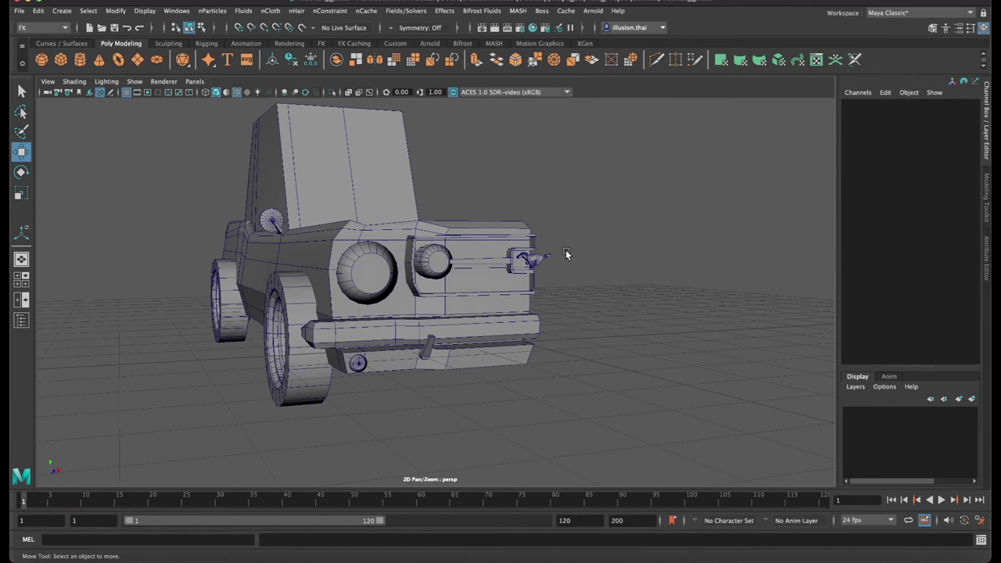
mouse_move(493, 218)
alt+mouse_down()
mouse_move(500, 290)
mouse_move(456, 282)
mouse_move(455, 209)
mouse_move(503, 225)
mouse_move(263, 217)
mouse_move(340, 279)
mouse_move(380, 268)
mouse_move(399, 294)
mouse_move(375, 252)
alt+mouse_up()
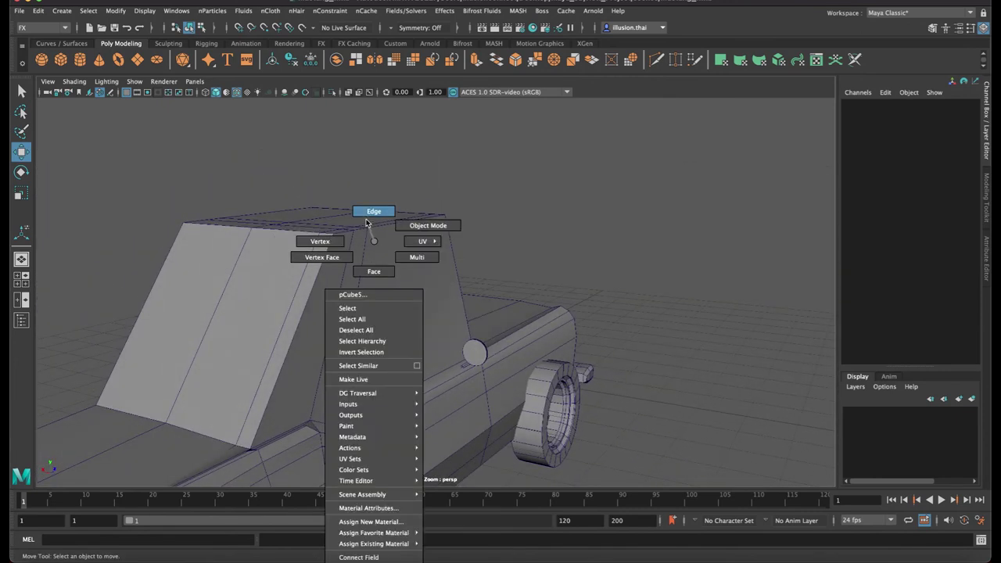
Lower the cab's top roof edges along Y to slope the roof
right_drag(375, 250, 324, 242)
click(333, 273)
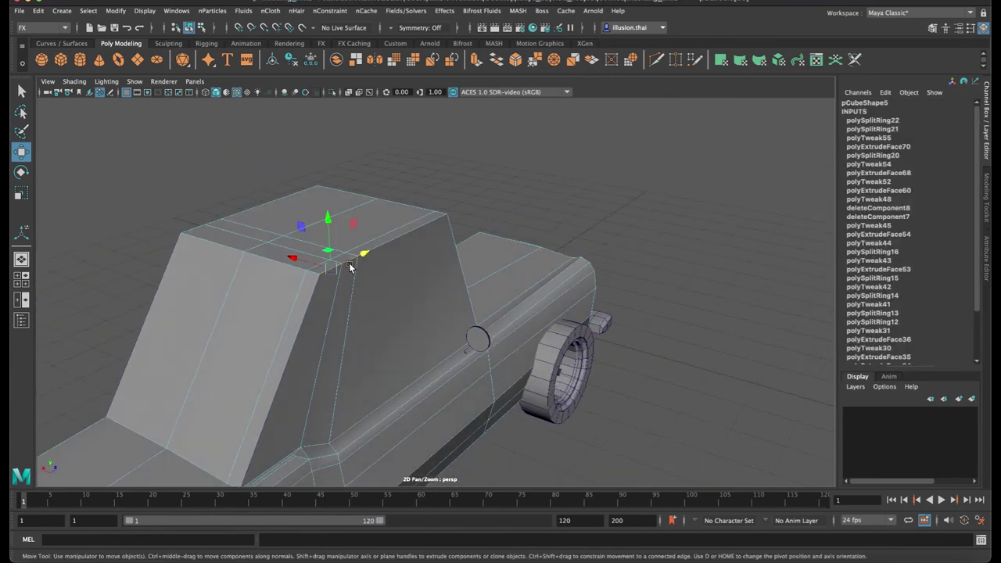
key(q)
click(390, 245)
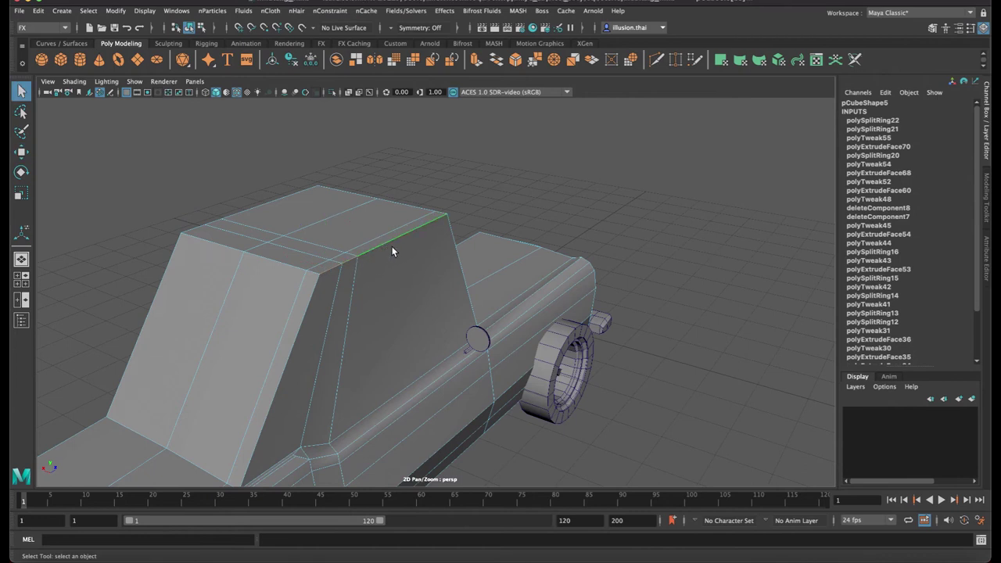
key(w)
drag(391, 188, 389, 199)
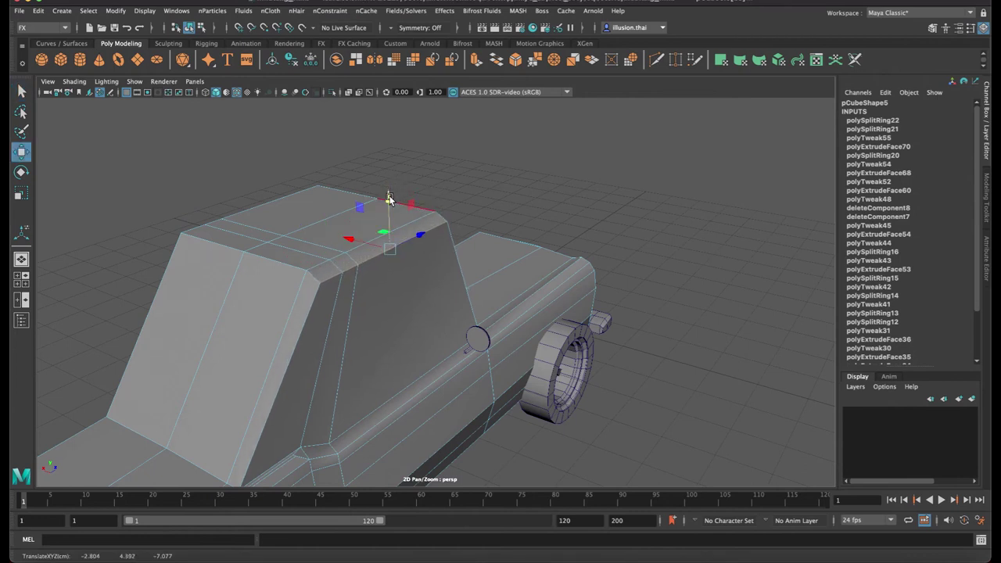
click(287, 262)
drag(230, 210, 234, 215)
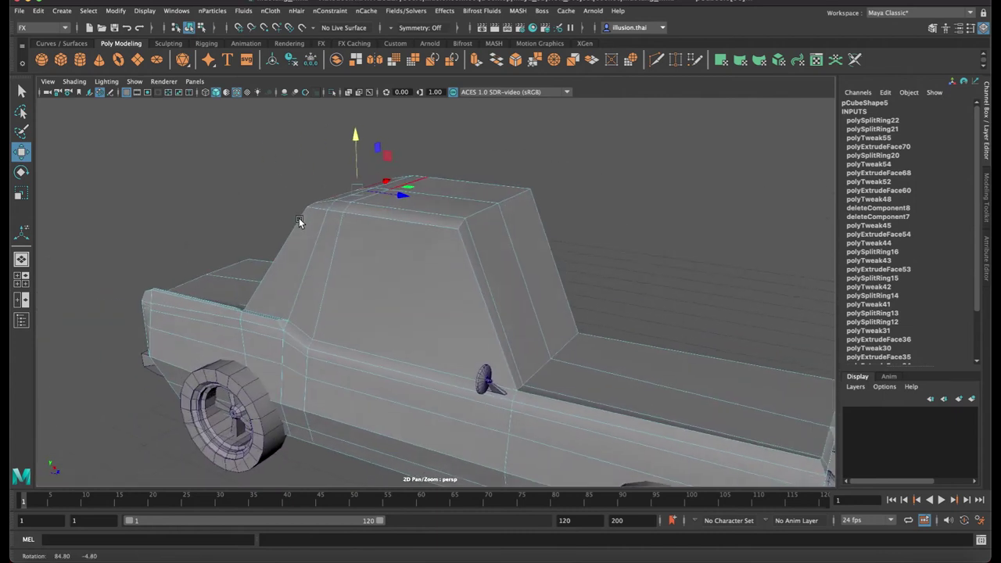
Switch to the Modeling menu set and insert an edge loop through the cab side
right_drag(422, 229, 469, 212)
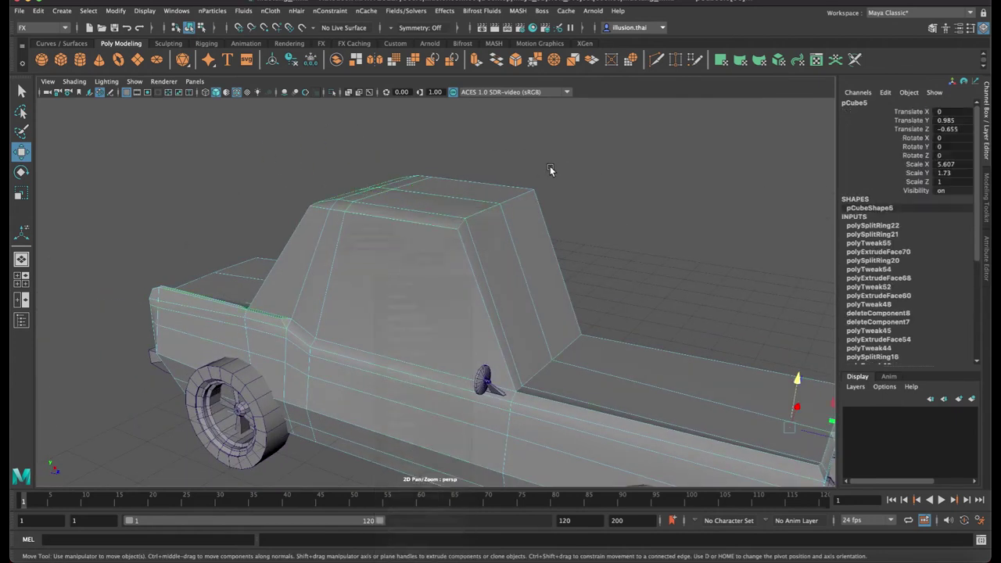
click(273, 11)
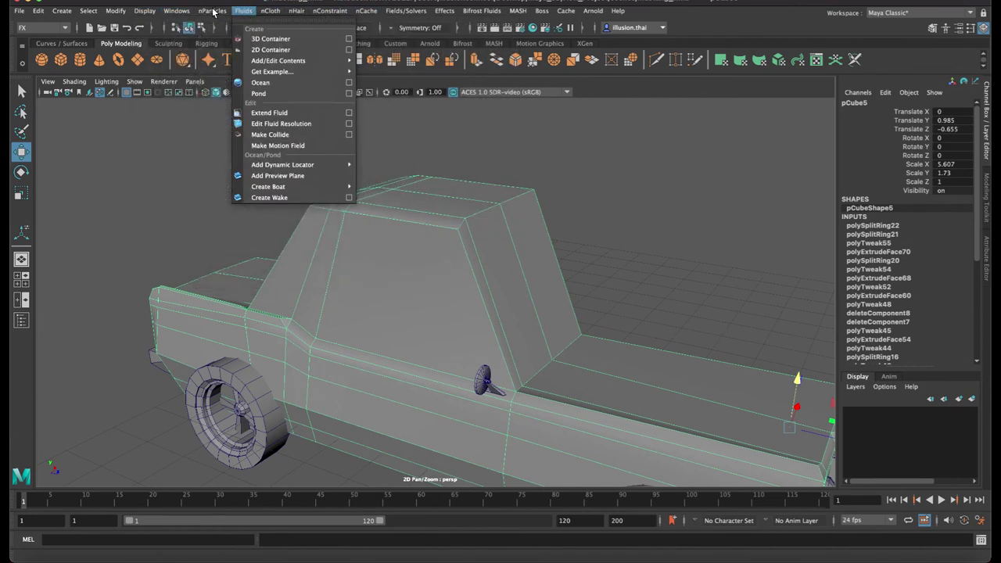
click(55, 28)
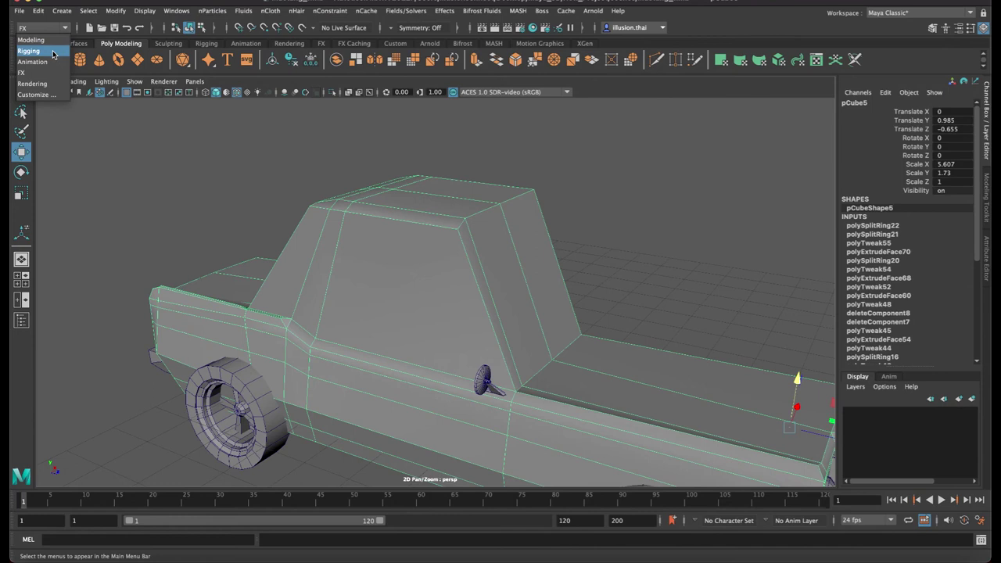
click(33, 40)
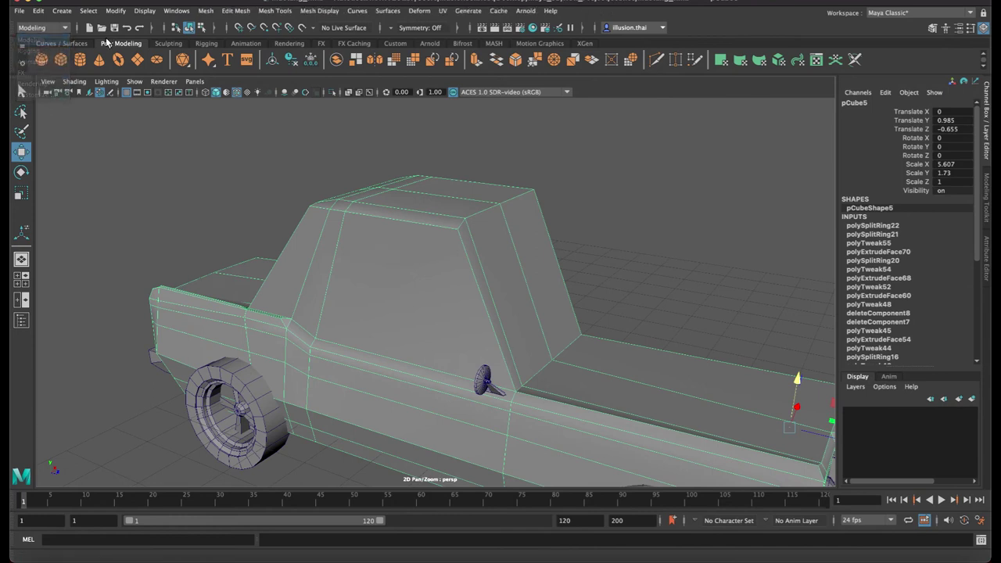
click(274, 10)
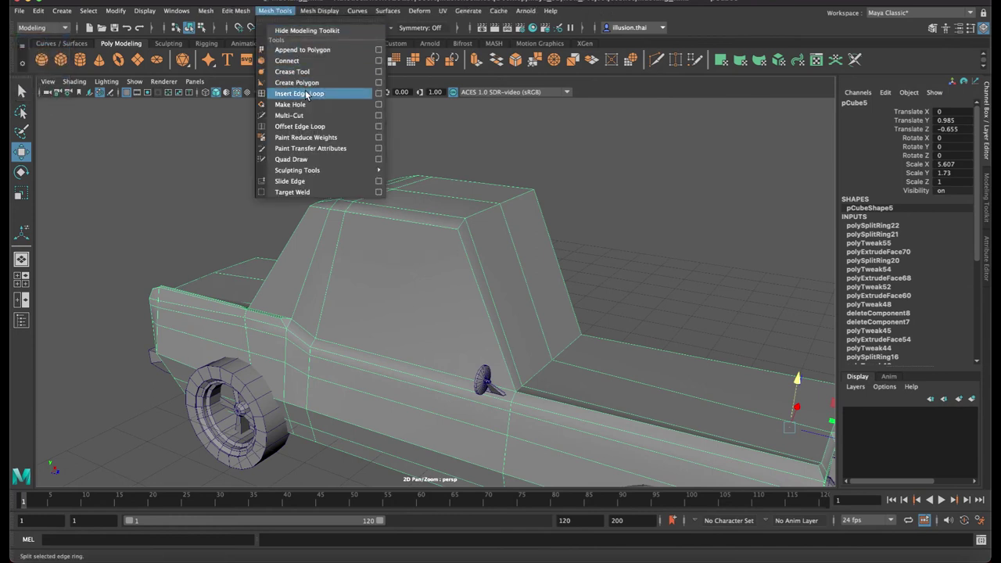
click(299, 93)
click(448, 228)
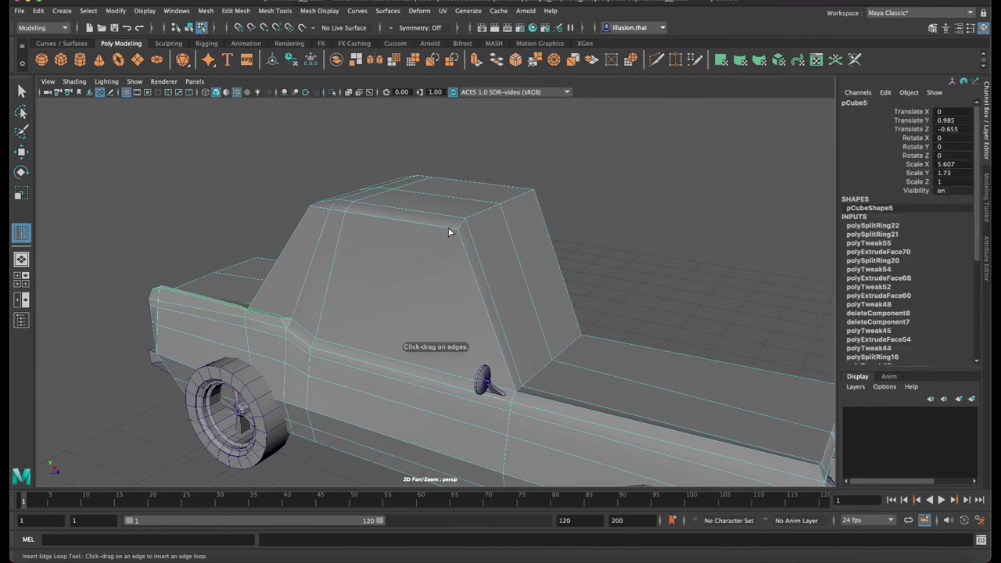
Raise the roof corner edge slightly to form a bevelled rear corner
key(q)
right_drag(505, 216, 502, 194)
click(490, 206)
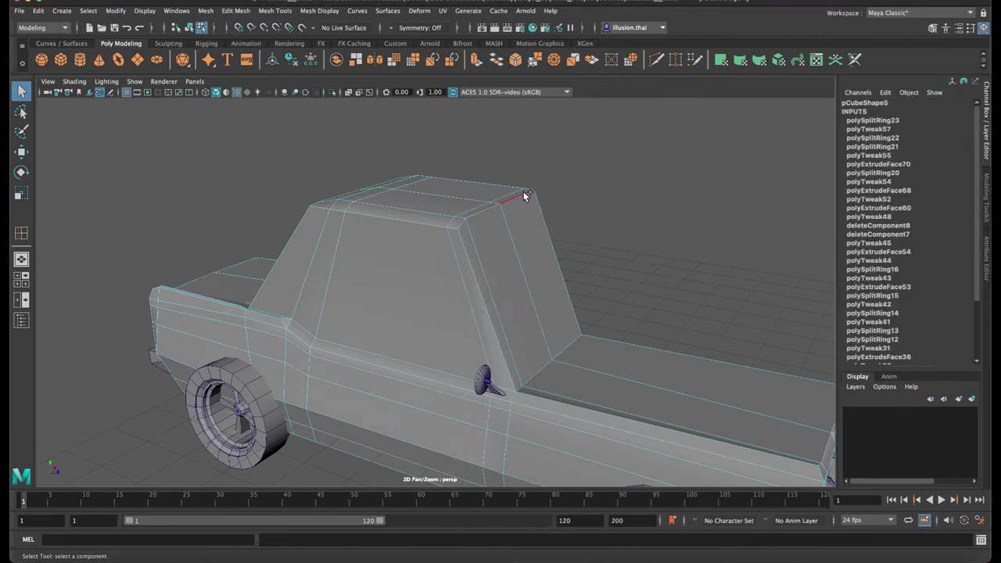
key(w)
drag(506, 159, 503, 151)
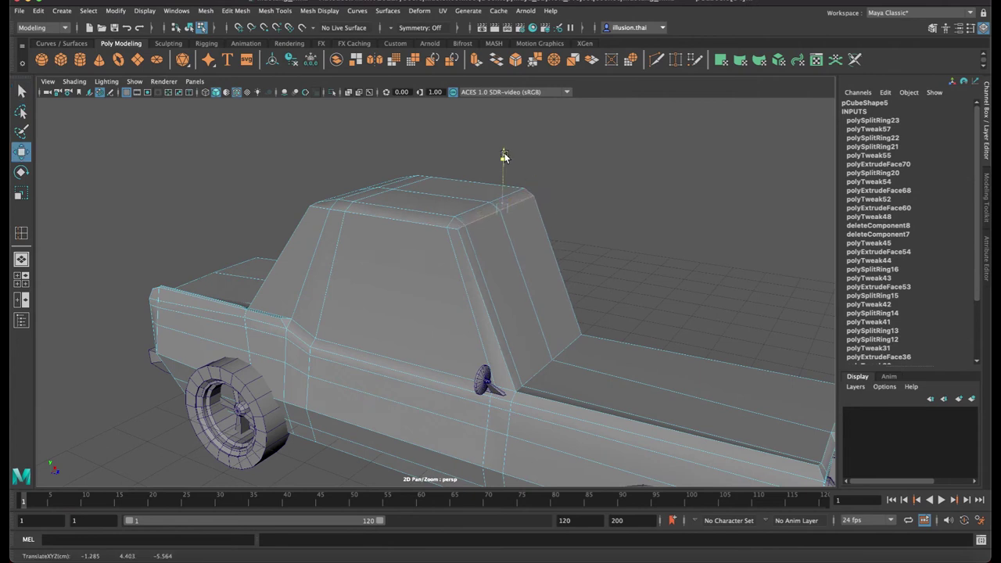
right_drag(544, 252, 644, 242)
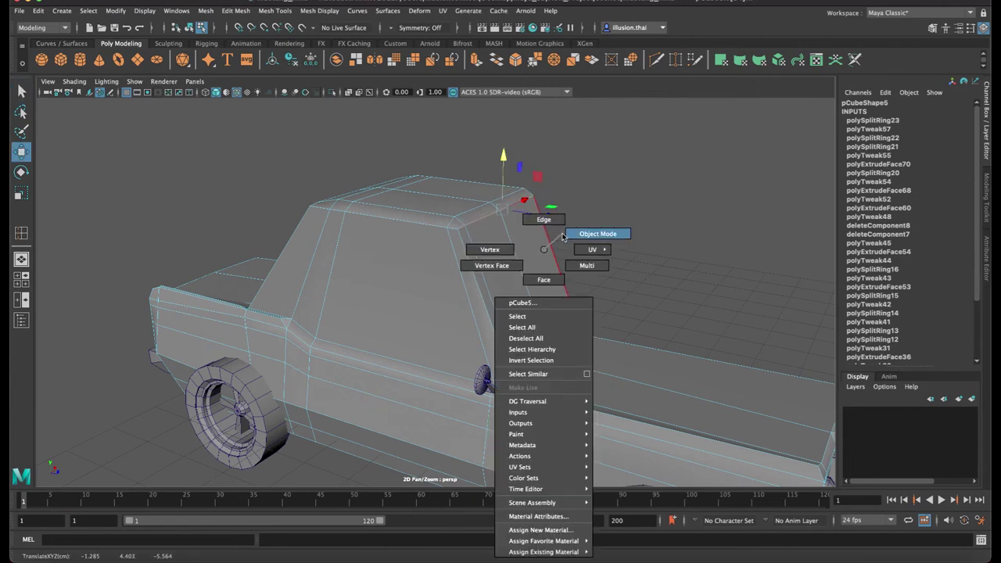
alt+drag(623, 239, 561, 203)
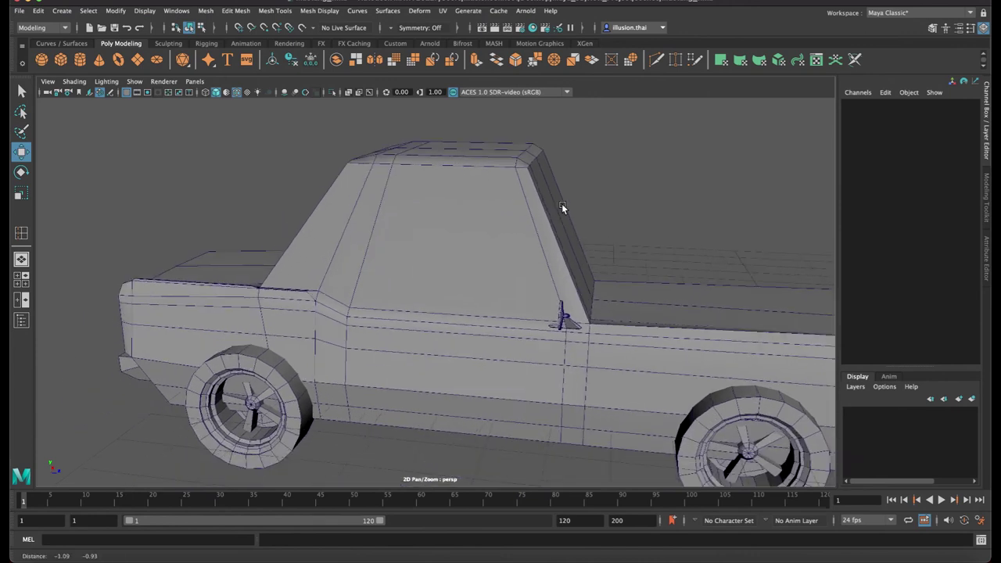
alt+middle_drag(544, 217, 539, 241)
mouse_move(539, 236)
alt+mouse_down()
mouse_move(557, 234)
mouse_move(491, 221)
alt+mouse_up()
click(490, 220)
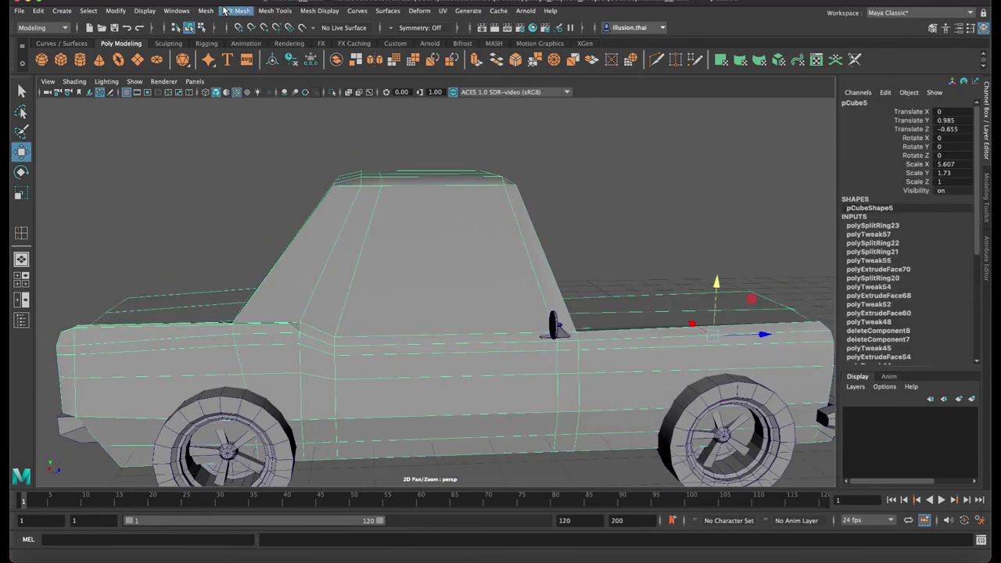
Insert two more edge loops around the truck body
click(235, 10)
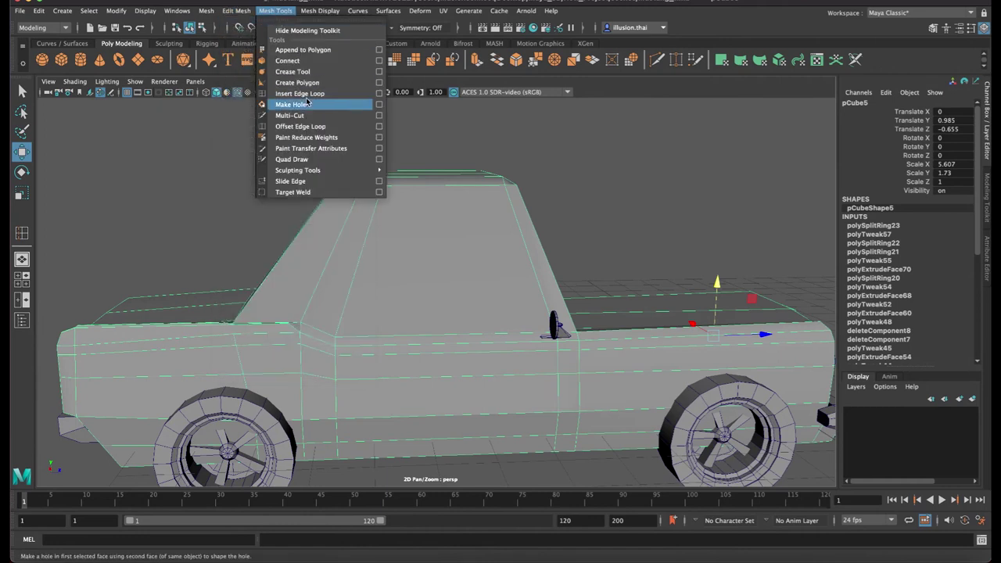
click(297, 93)
click(485, 188)
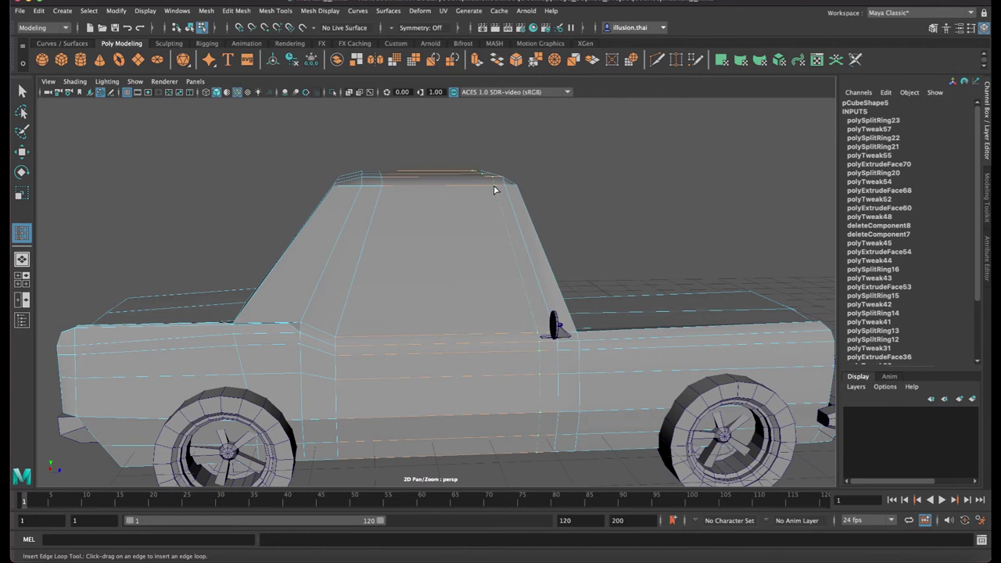
click(494, 189)
key(q)
scroll(465, 222, up, 5)
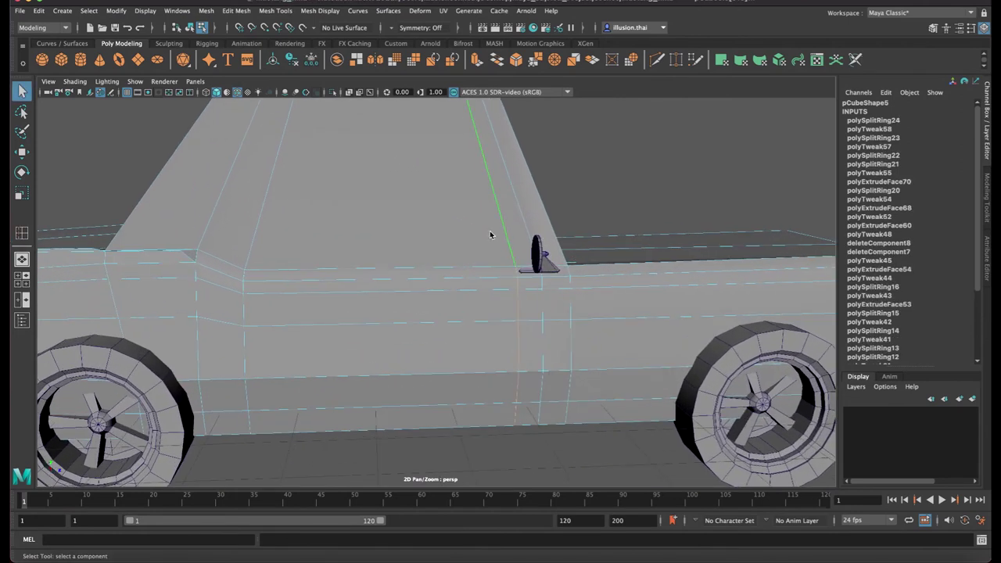
Slide the column of vertices near the door toward the front, working in wireframe
right_drag(490, 234, 467, 236)
click(515, 264)
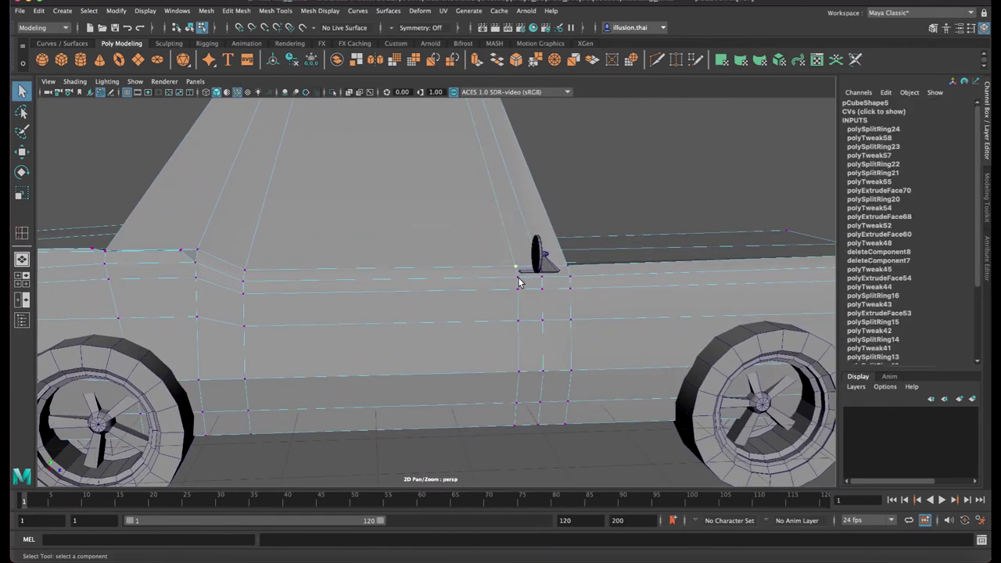
key(3)
key(1)
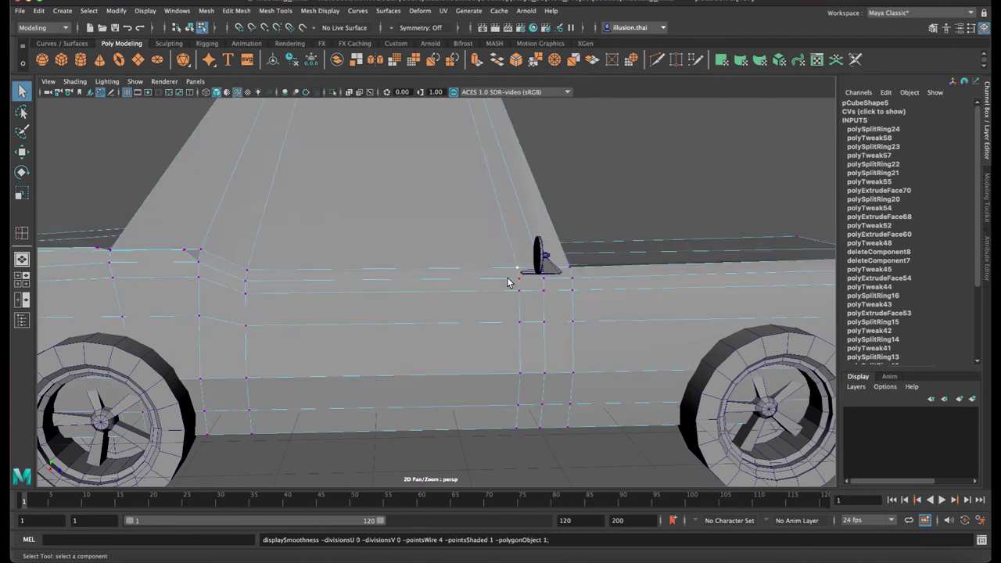
key(4)
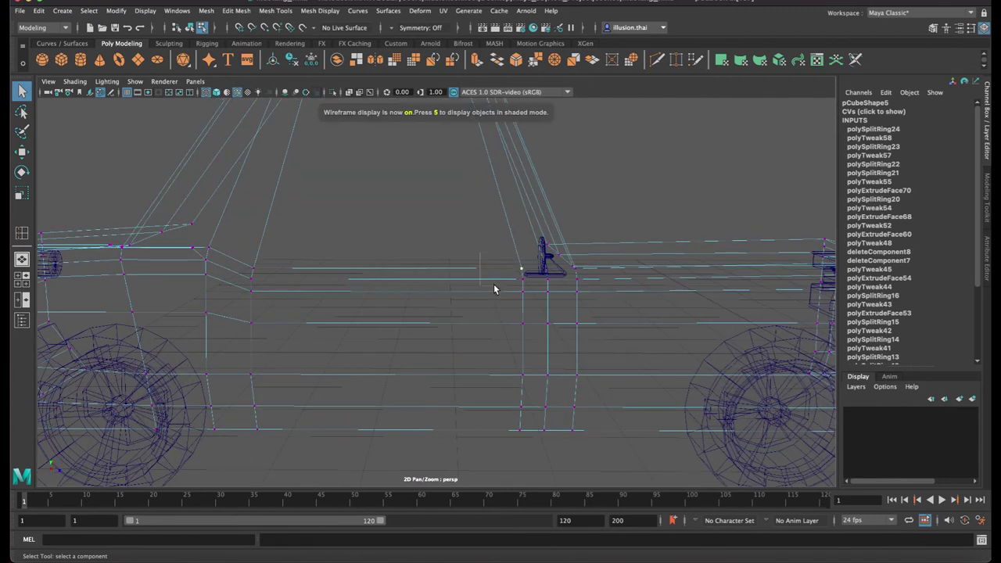
drag(525, 435, 527, 437)
key(w)
drag(573, 348, 550, 353)
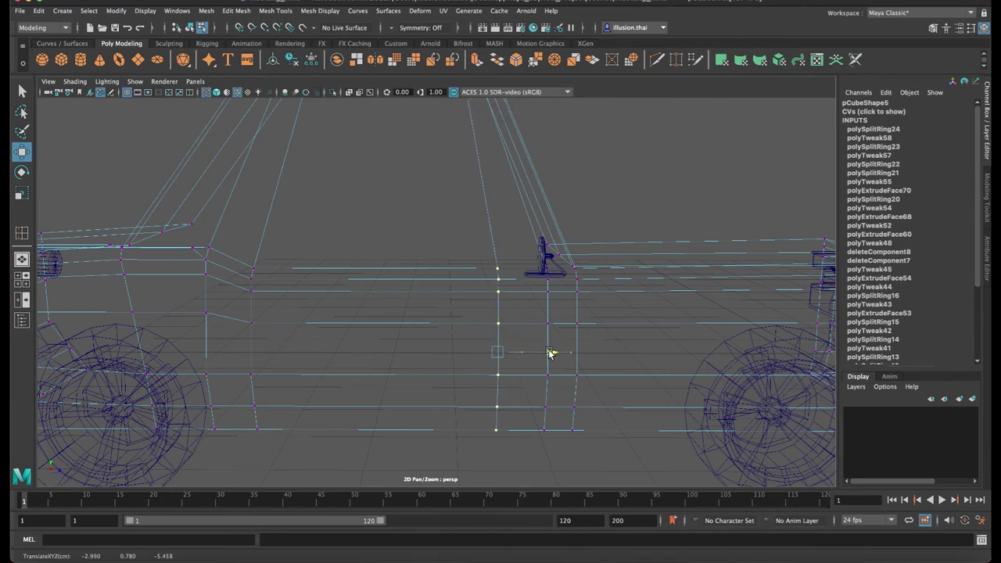
key(5)
right_drag(518, 184, 574, 169)
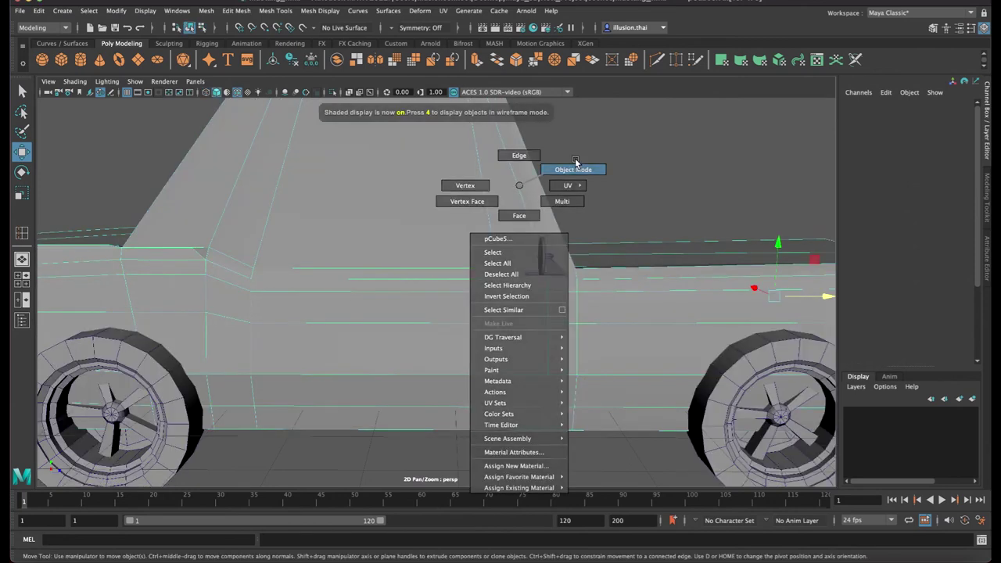
mouse_move(575, 232)
alt+mouse_down()
mouse_move(480, 283)
mouse_move(511, 279)
mouse_move(424, 311)
mouse_move(506, 239)
mouse_move(490, 227)
alt+mouse_up()
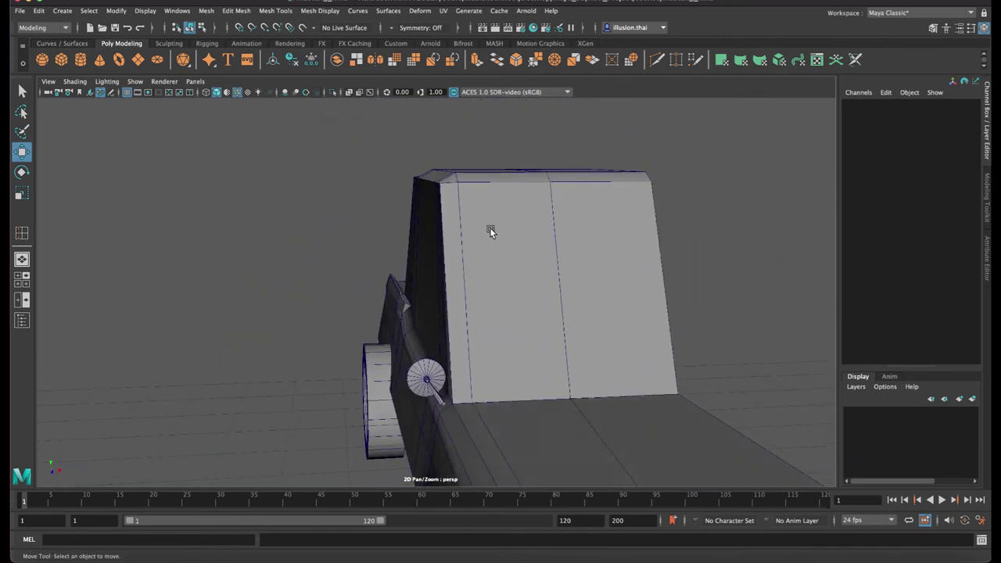
Nudge the cab's top corner vertex sideways, then up and inward
right_drag(486, 224, 466, 225)
alt+drag(474, 222, 453, 217)
click(452, 217)
mouse_move(349, 244)
alt+mouse_down()
mouse_move(486, 257)
mouse_move(384, 242)
mouse_move(308, 248)
mouse_move(382, 252)
alt+mouse_up()
right_drag(426, 239, 435, 205)
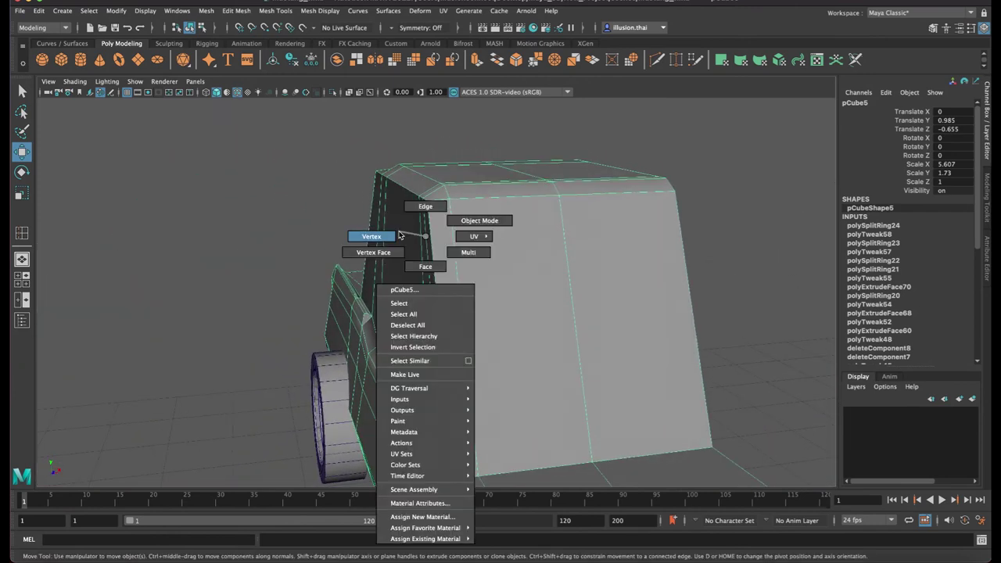
alt+drag(428, 206, 469, 212)
click(471, 213)
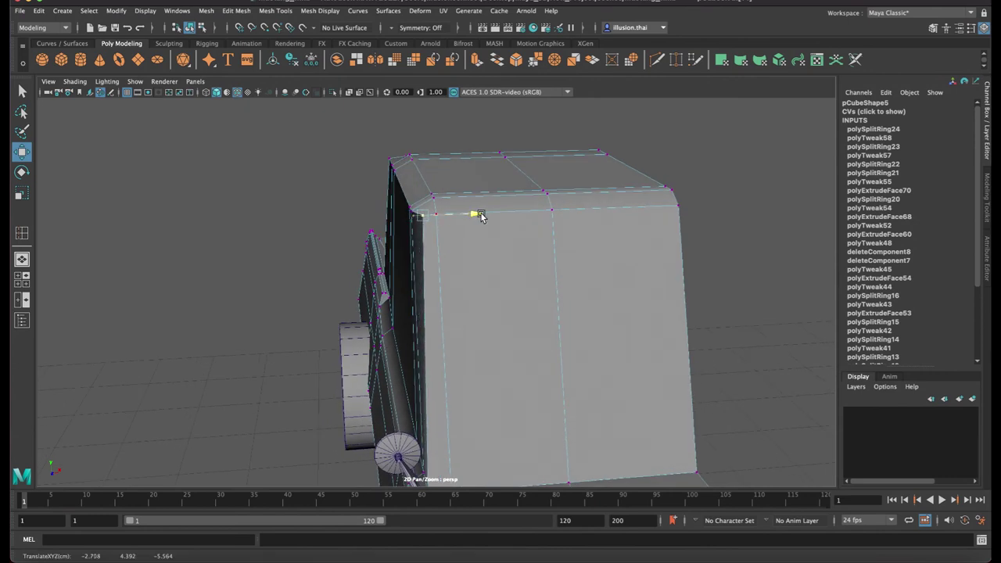
mouse_move(447, 211)
mouse_down()
mouse_move(461, 211)
mouse_move(417, 227)
mouse_move(388, 255)
mouse_move(449, 241)
mouse_move(424, 224)
mouse_move(390, 237)
mouse_up()
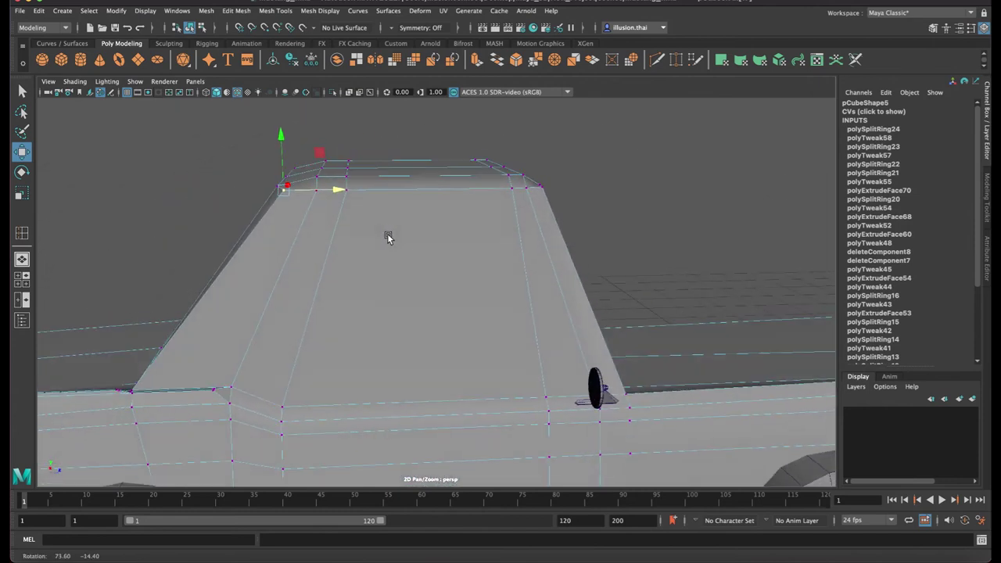
mouse_move(319, 210)
alt+mouse_down()
mouse_move(422, 227)
mouse_move(342, 178)
alt+mouse_up()
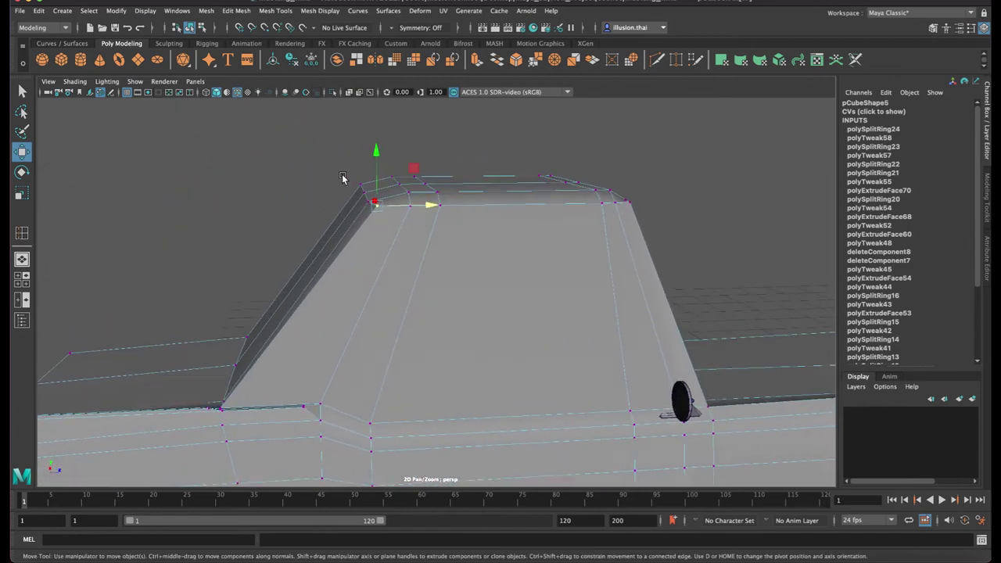
middle_drag(370, 223, 376, 226)
Shift the vertices along the cab's top edge to bevel the front of the roof
alt+drag(375, 185, 446, 179)
drag(474, 147, 393, 232)
alt+drag(394, 232, 402, 232)
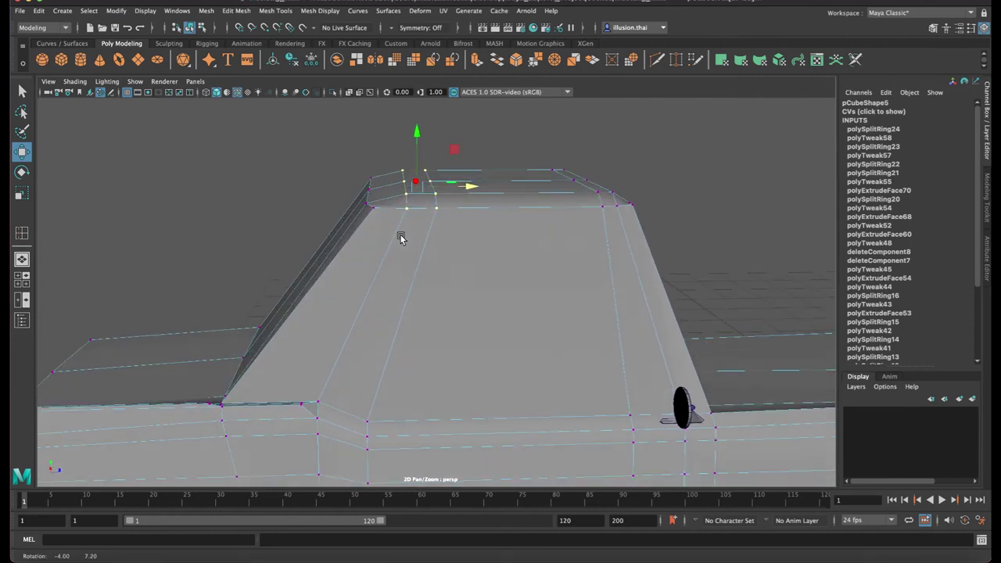
drag(472, 188, 458, 188)
key(w)
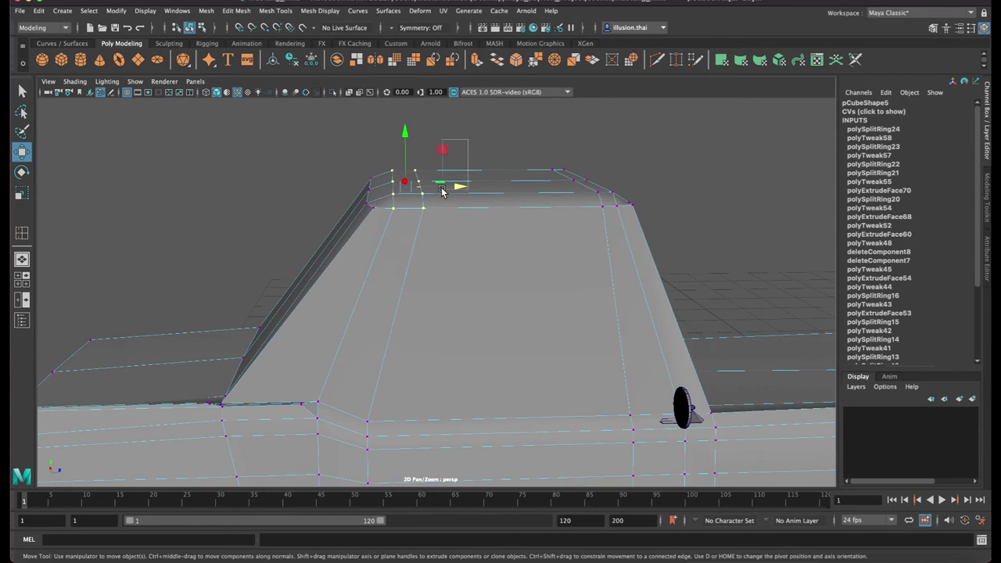
mouse_move(502, 204)
alt+mouse_down()
mouse_move(474, 199)
mouse_move(496, 192)
alt+mouse_up()
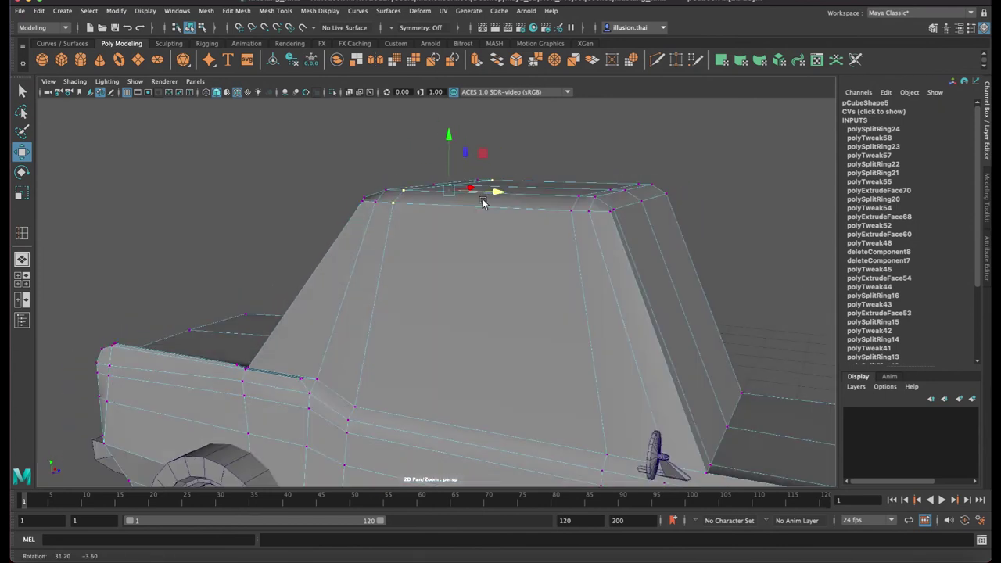
mouse_move(536, 264)
alt+middle_down()
mouse_move(515, 237)
mouse_move(516, 212)
alt+middle_up()
key(q)
right_drag(535, 205, 659, 174)
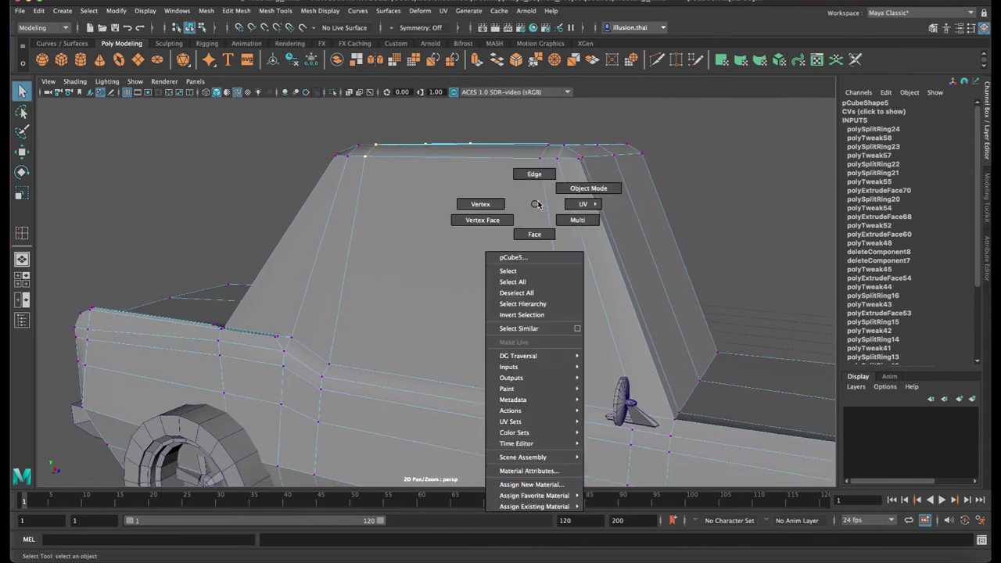
alt+drag(487, 221, 490, 227)
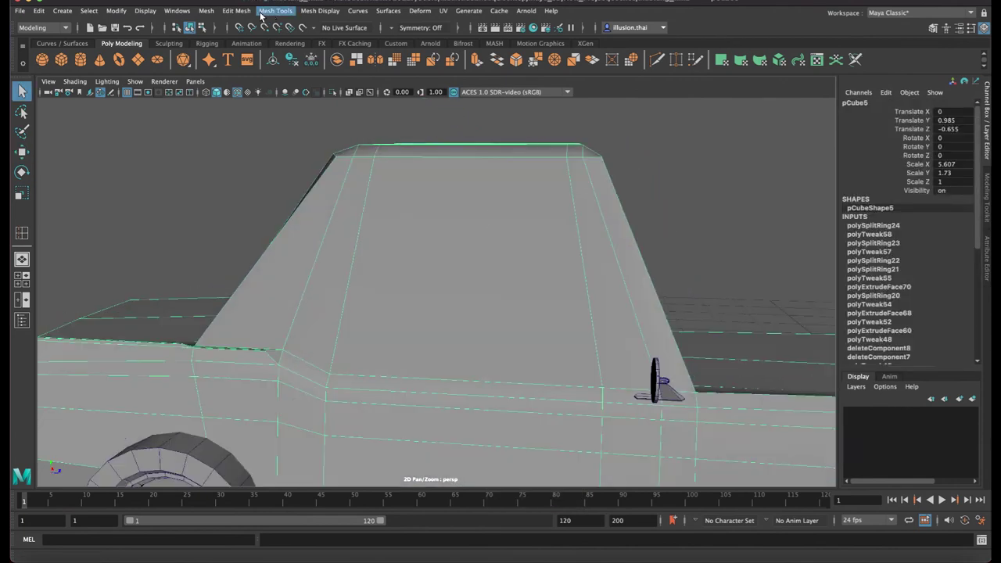
Insert two horizontal edge loops around the cab, one near its base and one below the roof
click(275, 11)
click(302, 93)
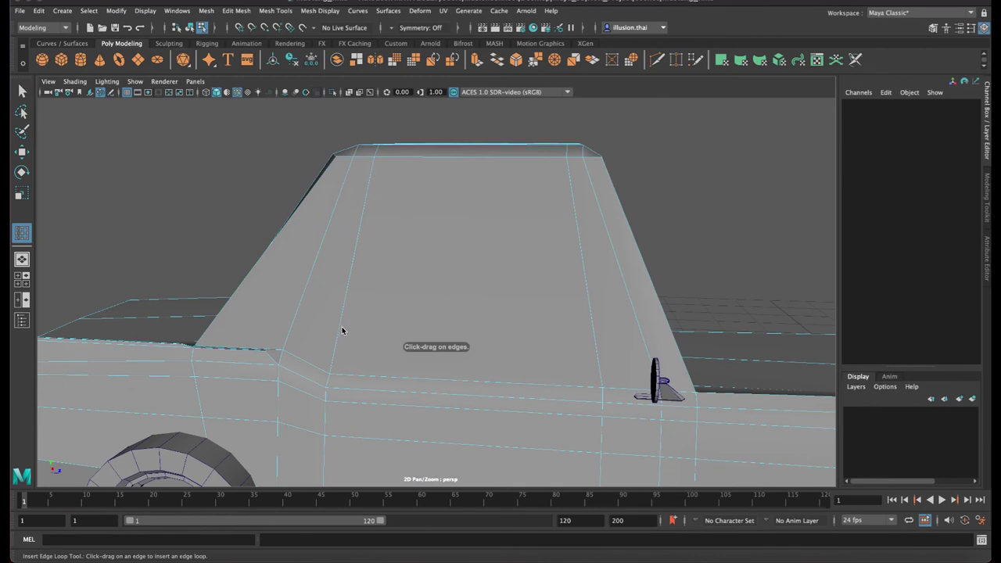
click(335, 348)
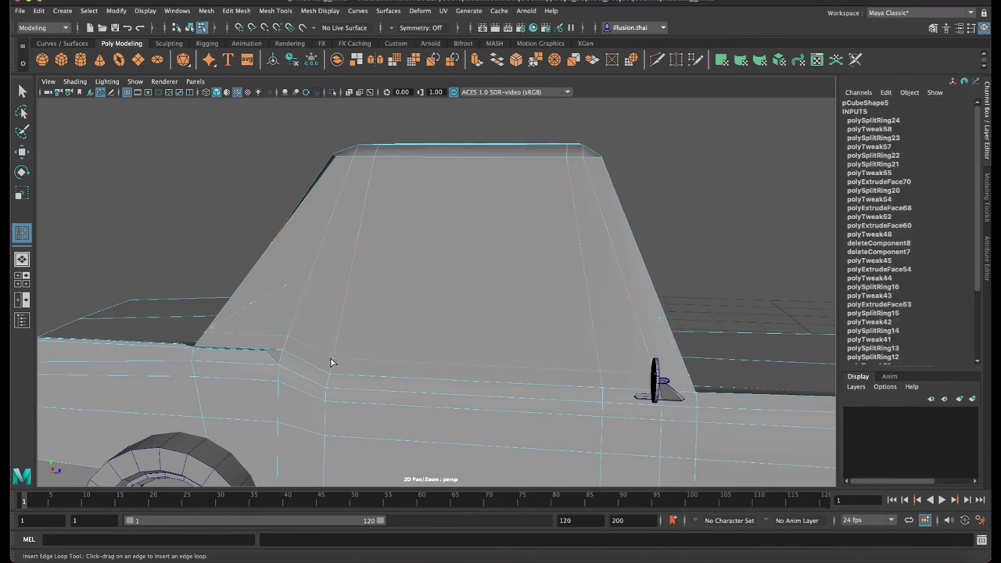
click(330, 365)
mouse_move(370, 187)
mouse_down()
mouse_move(375, 172)
mouse_move(387, 181)
mouse_up()
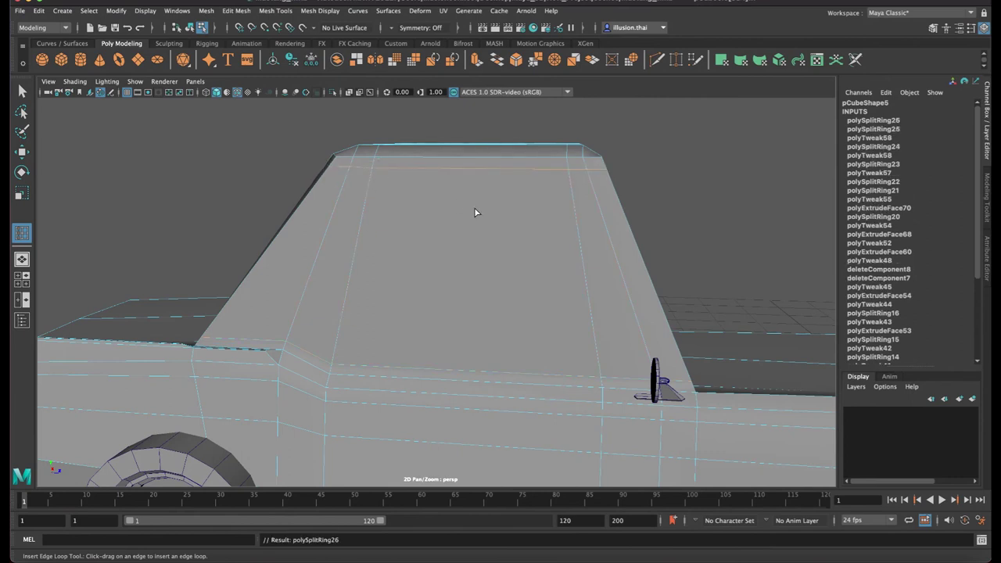
key(q)
right_drag(474, 212, 551, 195)
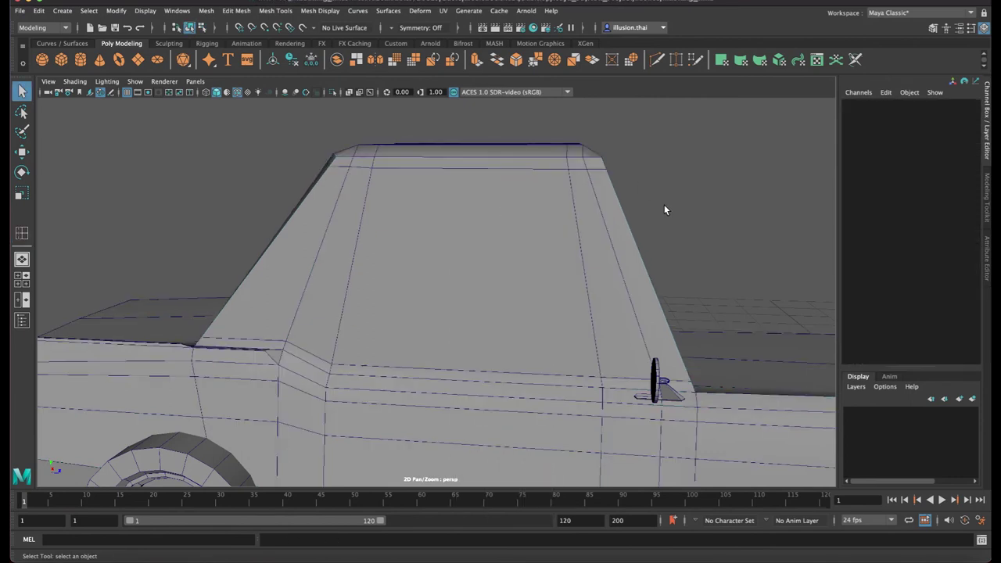
alt+drag(664, 205, 565, 223)
right_drag(565, 224, 555, 225)
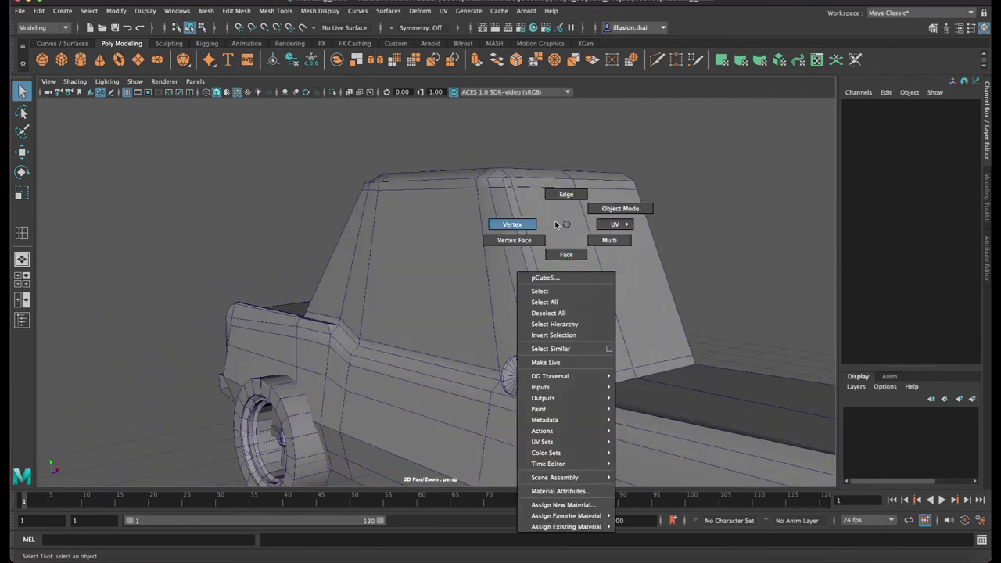
Raise the cab's top-right vertices, working from the rear view
alt+drag(555, 224, 537, 221)
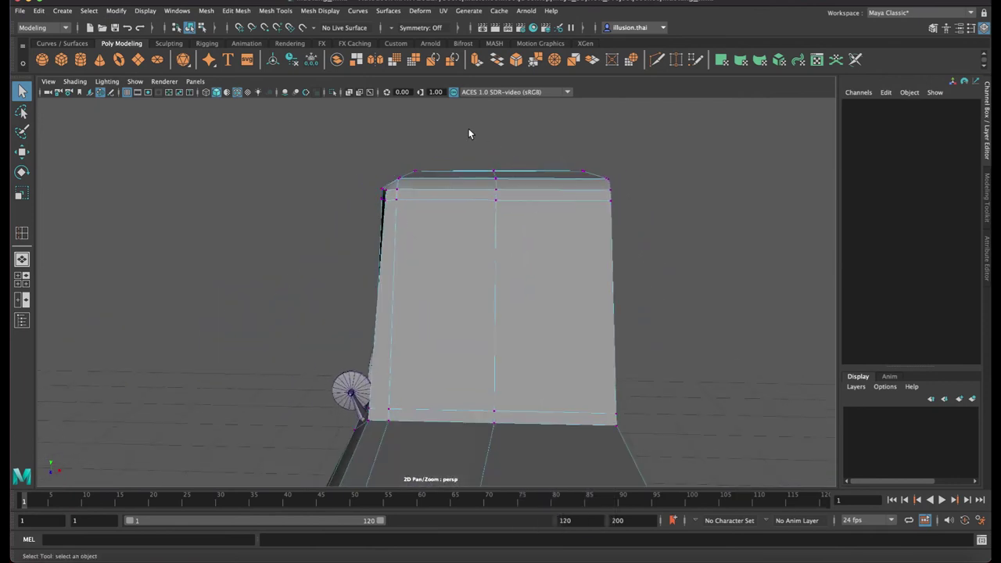
drag(468, 133, 618, 204)
key(w)
drag(546, 134, 545, 123)
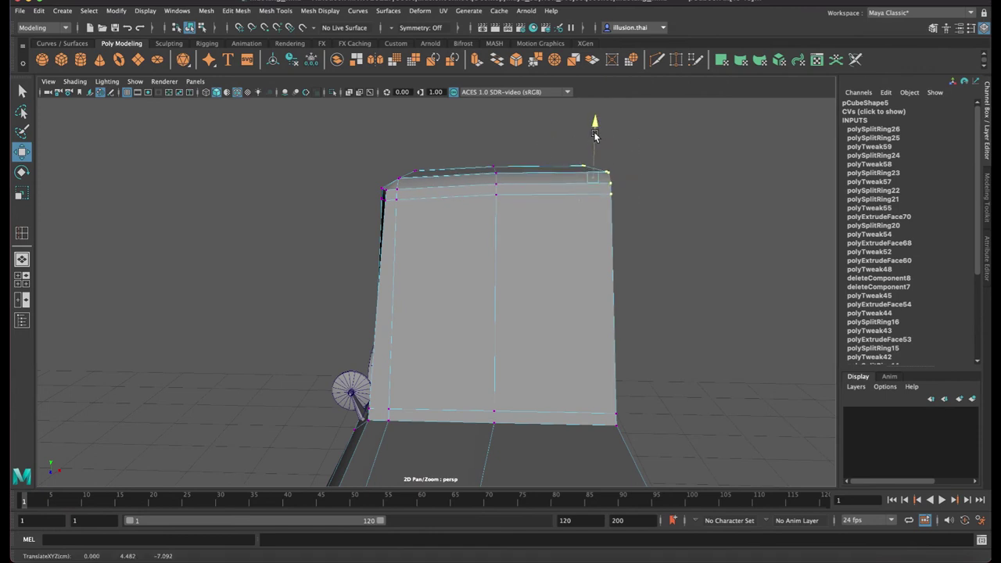
right_click(572, 185)
click(626, 170)
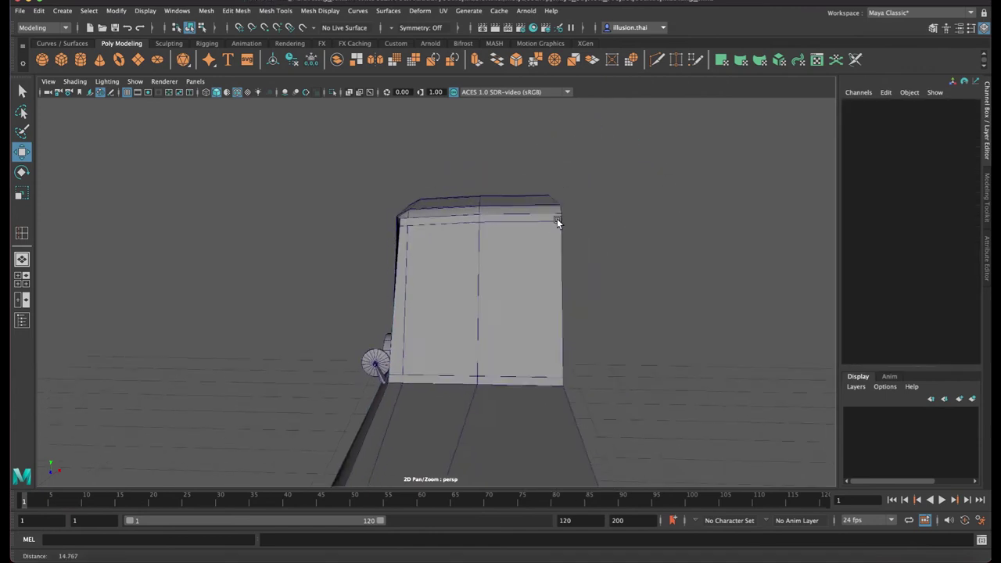
Reposition the cab's top front corner vertices
scroll(557, 218, down, 5)
alt+drag(535, 208, 557, 204)
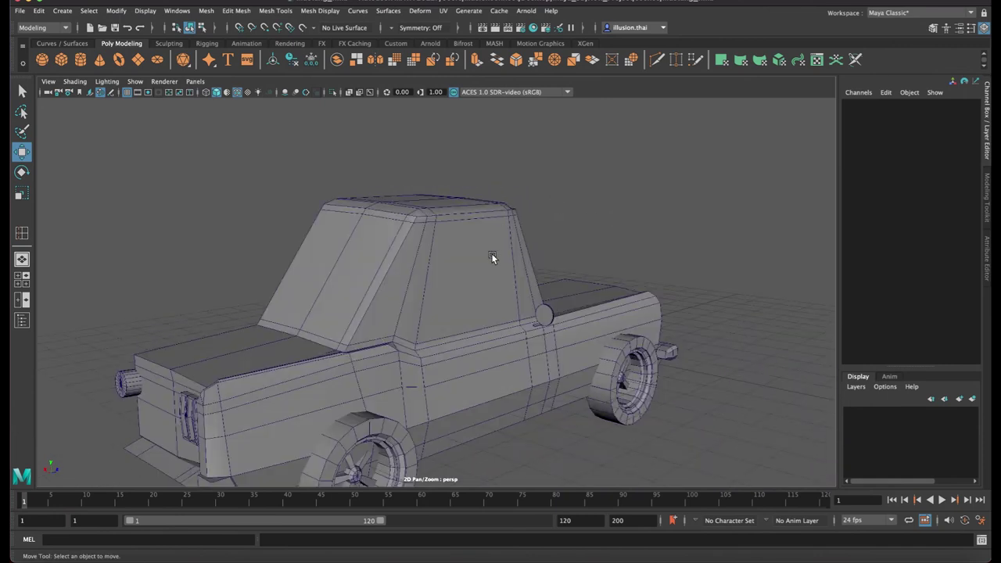
alt+drag(492, 258, 518, 251)
right_drag(418, 231, 426, 233)
click(428, 219)
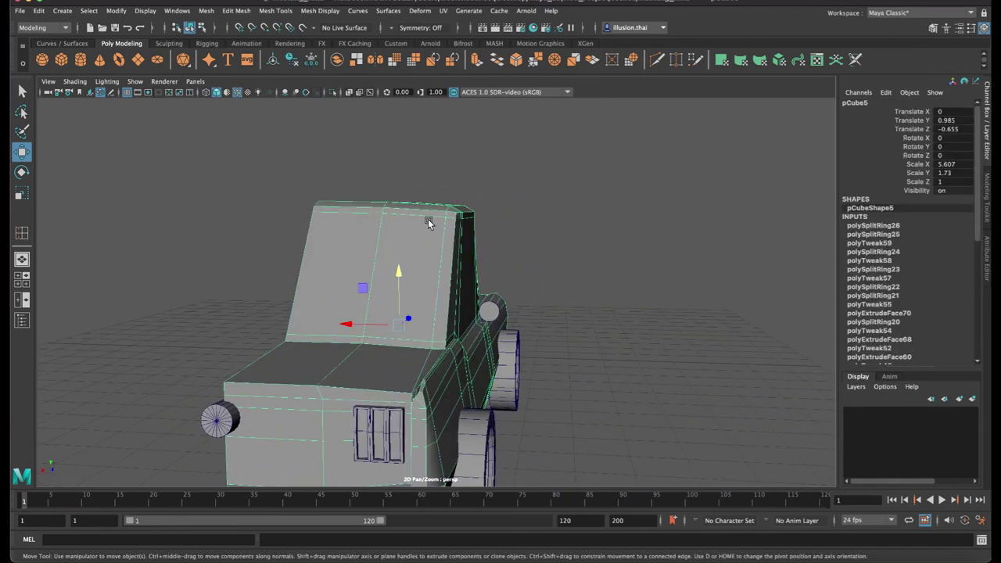
alt+drag(427, 219, 413, 217)
right_drag(413, 216, 357, 214)
mouse_move(504, 201)
mouse_down()
mouse_move(441, 235)
mouse_move(397, 212)
mouse_move(501, 198)
mouse_up()
mouse_move(501, 198)
right_down()
mouse_move(547, 178)
mouse_move(487, 240)
right_up()
Slide a roof corner vertex along the cab's length so the roof edges line up
click(616, 130)
mouse_move(486, 241)
alt+mouse_down()
mouse_move(570, 227)
mouse_move(548, 237)
mouse_move(502, 212)
mouse_move(635, 196)
mouse_move(643, 222)
alt+mouse_up()
click(500, 208)
mouse_move(503, 214)
mouse_down()
mouse_move(443, 205)
mouse_move(545, 216)
mouse_up()
right_click(587, 197)
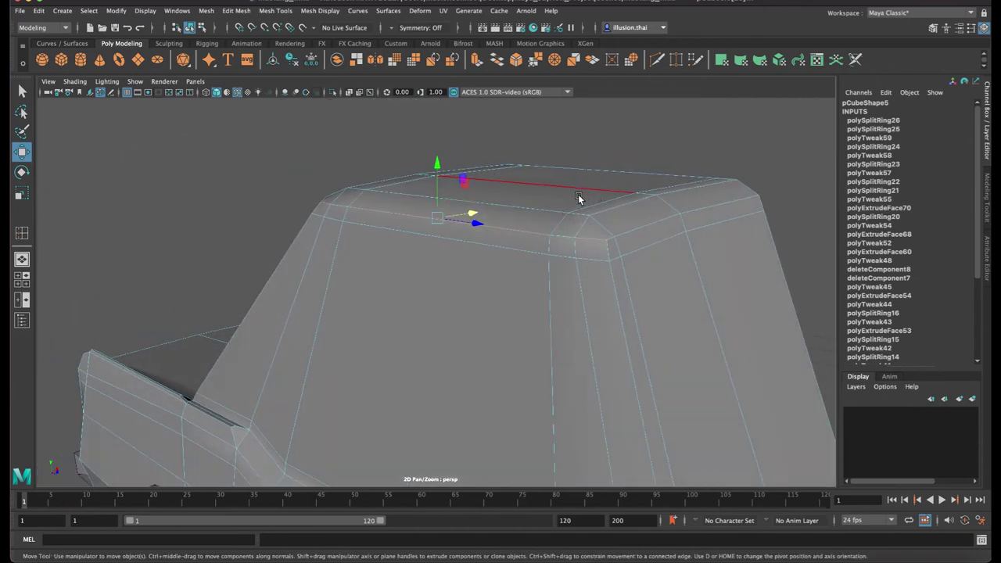
right_drag(583, 196, 692, 156)
mouse_move(691, 153)
alt+mouse_down()
mouse_move(521, 236)
mouse_move(660, 261)
mouse_move(594, 265)
mouse_move(561, 209)
mouse_move(657, 266)
mouse_move(609, 282)
mouse_move(575, 218)
mouse_move(552, 223)
alt+mouse_up()
Get the bumper block pCube10 beside the front wheel into face editing
mouse_move(552, 223)
alt+right_down()
mouse_move(700, 264)
mouse_move(672, 269)
alt+right_up()
click(588, 273)
right_drag(558, 276, 532, 275)
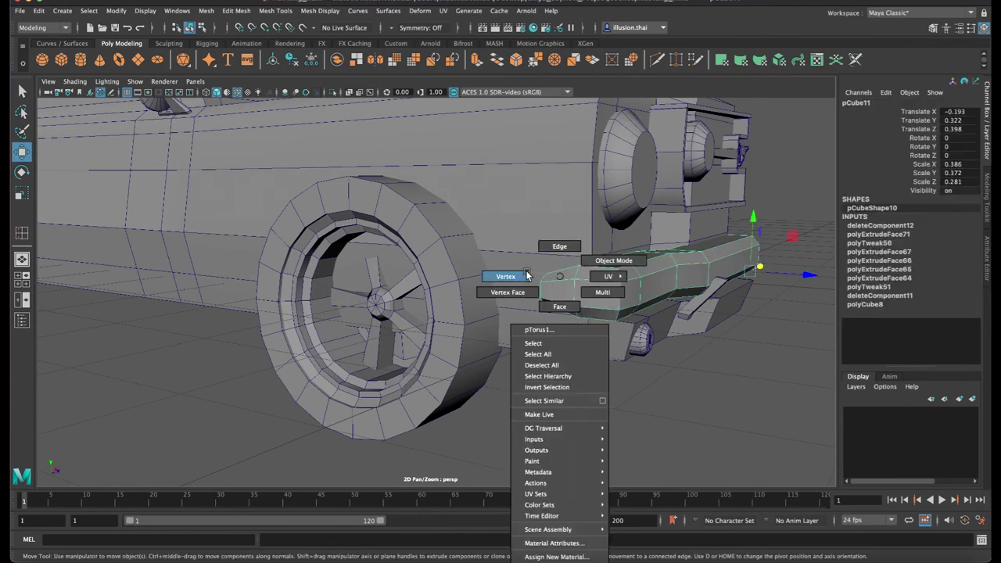
alt+drag(528, 274, 559, 281)
click(677, 326)
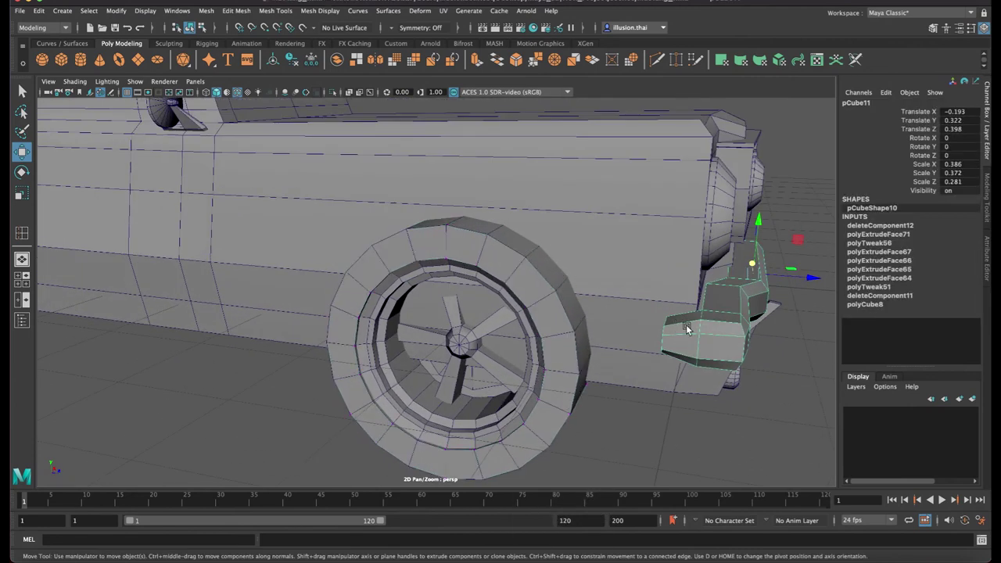
key(F8)
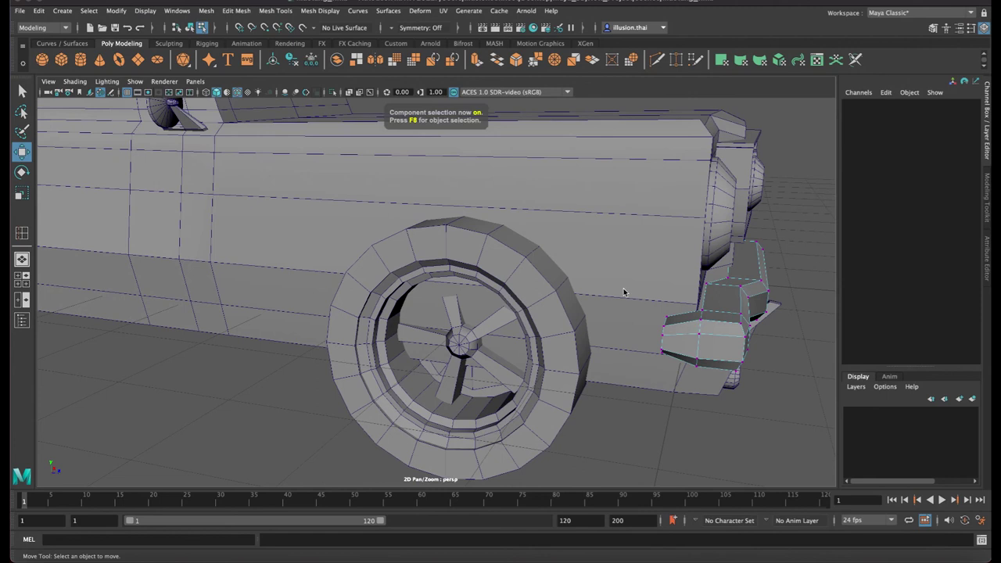
click(667, 322)
right_drag(670, 277, 765, 274)
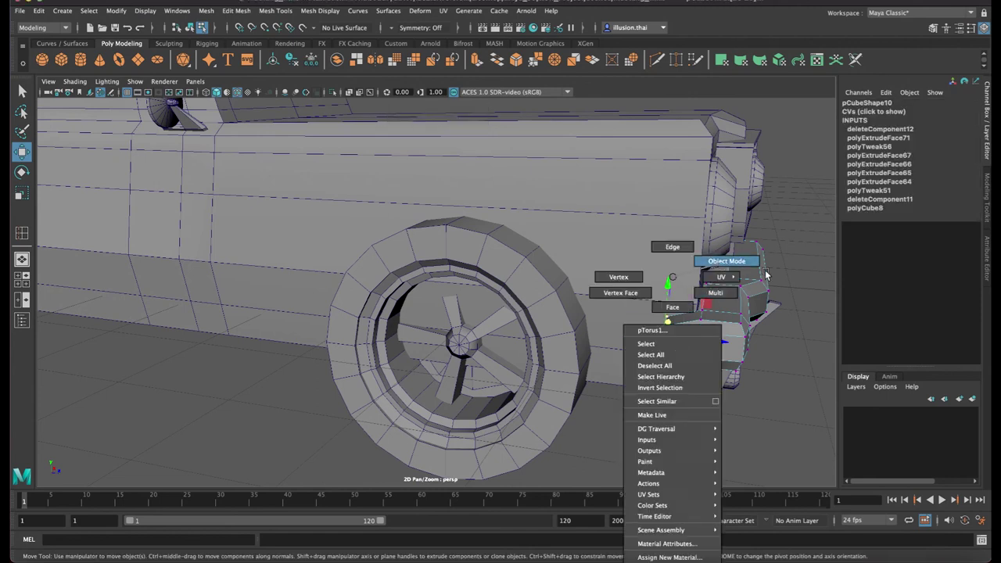
click(694, 325)
right_drag(685, 276, 687, 319)
mouse_move(687, 320)
alt+mouse_down()
mouse_move(797, 324)
mouse_move(749, 324)
alt+mouse_up()
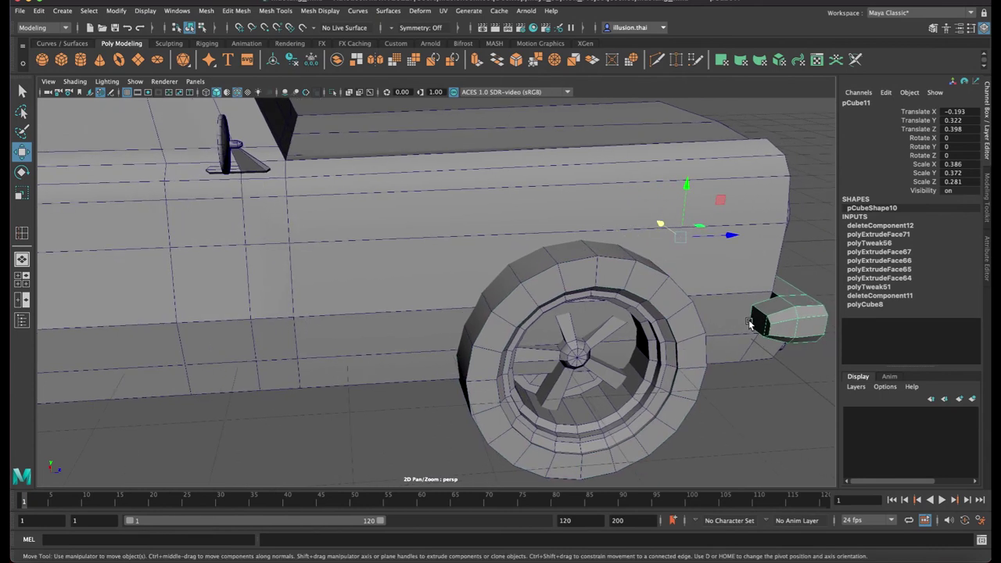
key(F8)
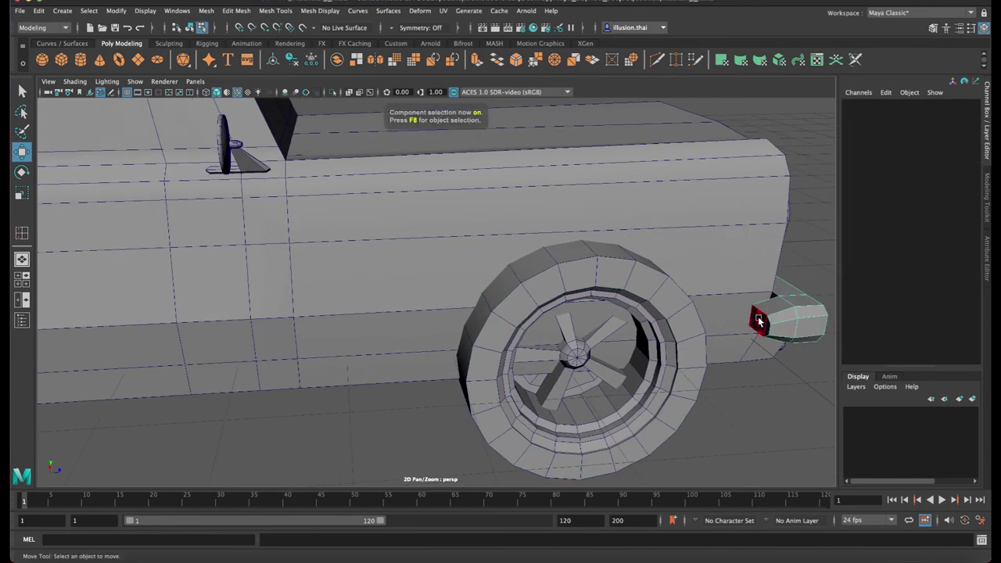
Extrude the bumper's end face and scale the new face down
click(762, 324)
key(ctrl+e)
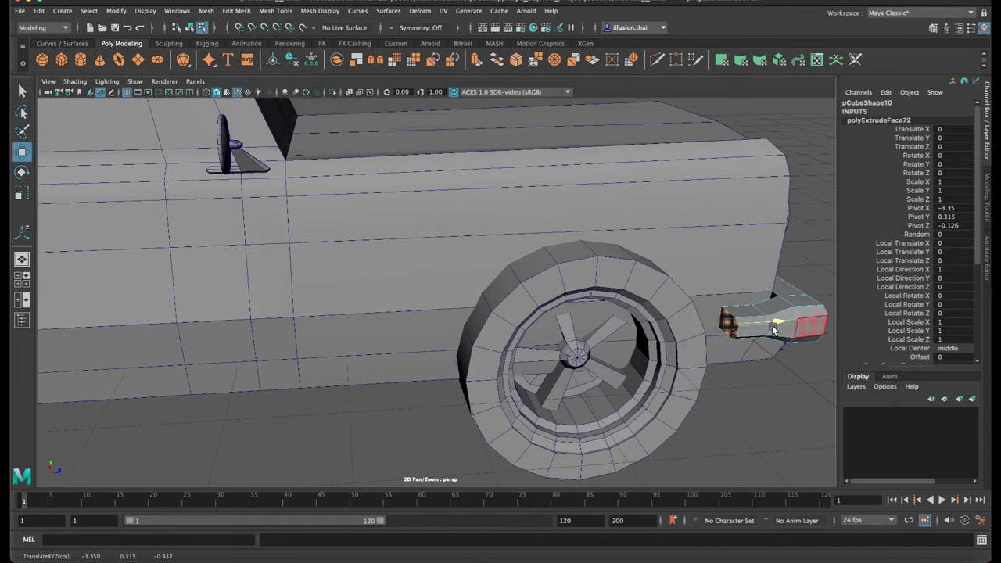
key(r)
drag(714, 324, 702, 326)
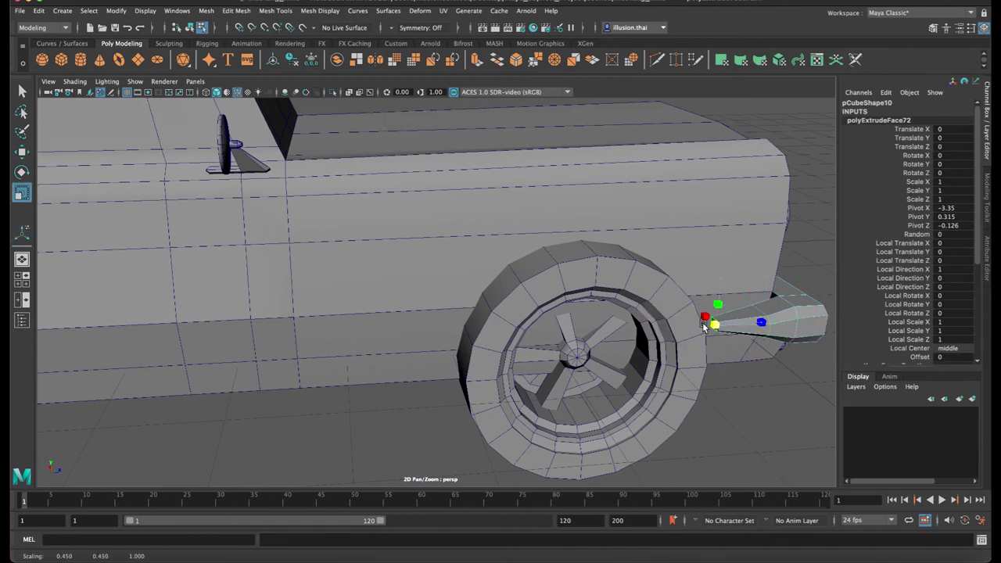
mouse_move(765, 328)
mouse_down()
mouse_move(716, 327)
mouse_move(727, 277)
mouse_up()
Scale the tip vertices to taper the extrusion, then return to object mode
right_click(727, 277)
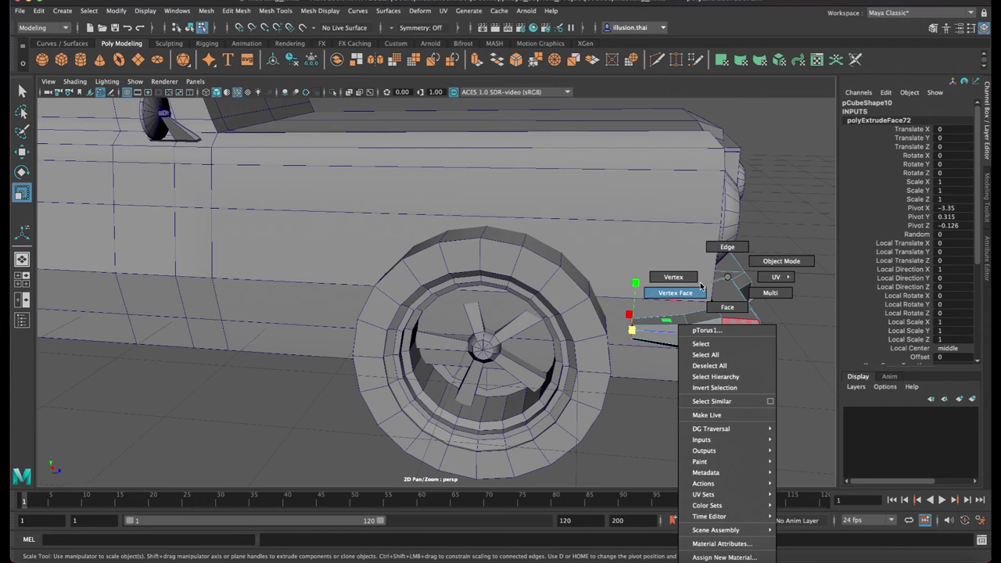
right_drag(701, 286, 684, 279)
alt+drag(684, 278, 717, 317)
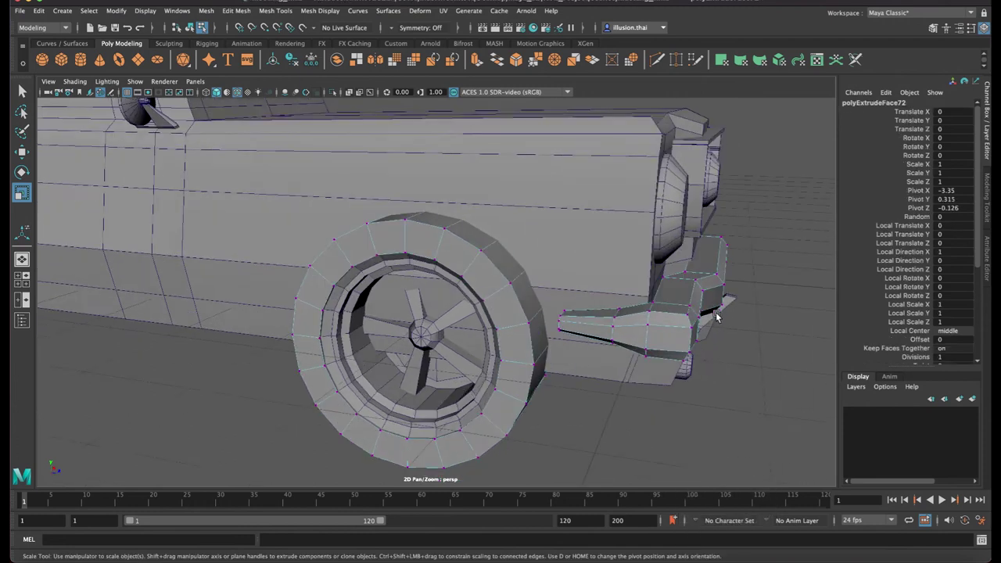
click(633, 382)
drag(615, 327, 653, 335)
key(w)
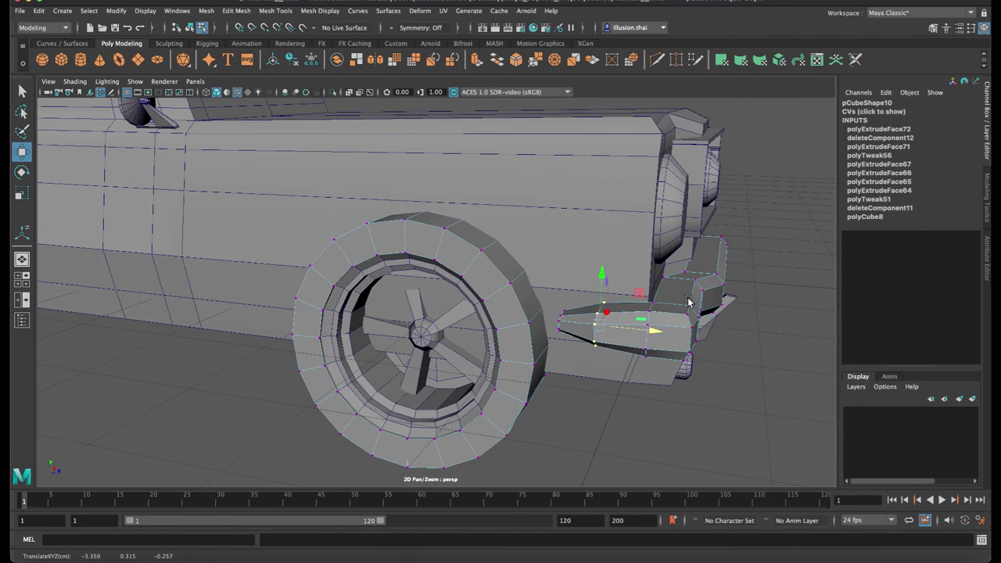
right_drag(688, 301, 748, 258)
alt+drag(736, 336, 601, 332)
scroll(602, 327, up, 2)
scroll(604, 327, up, 3)
scroll(607, 328, up, 2)
scroll(594, 344, up, 3)
scroll(593, 351, down, 3)
scroll(604, 355, down, 3)
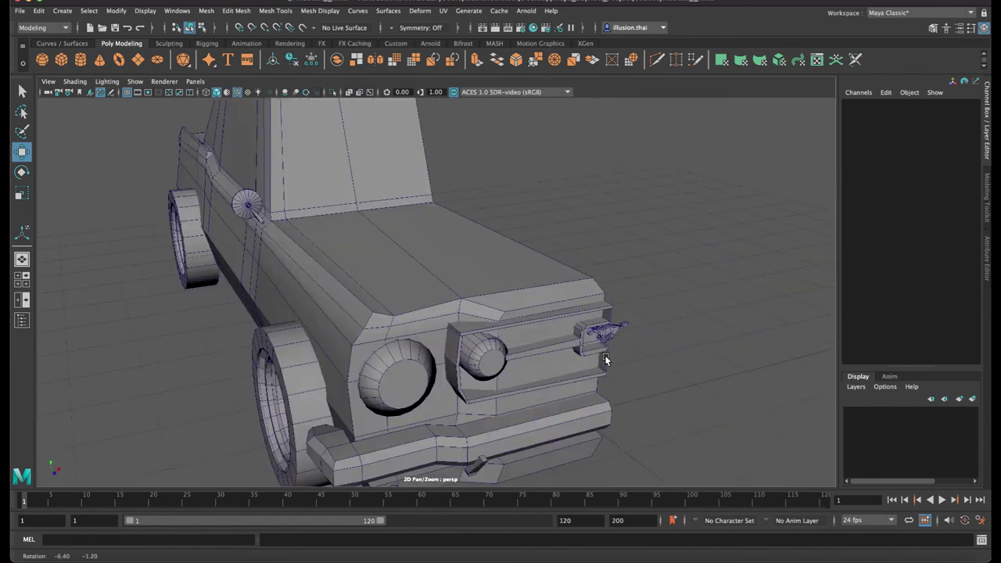
scroll(348, 350, down, 3)
mouse_move(348, 350)
alt+mouse_down()
mouse_move(469, 349)
mouse_move(430, 351)
mouse_move(437, 346)
mouse_move(476, 357)
alt+mouse_up()
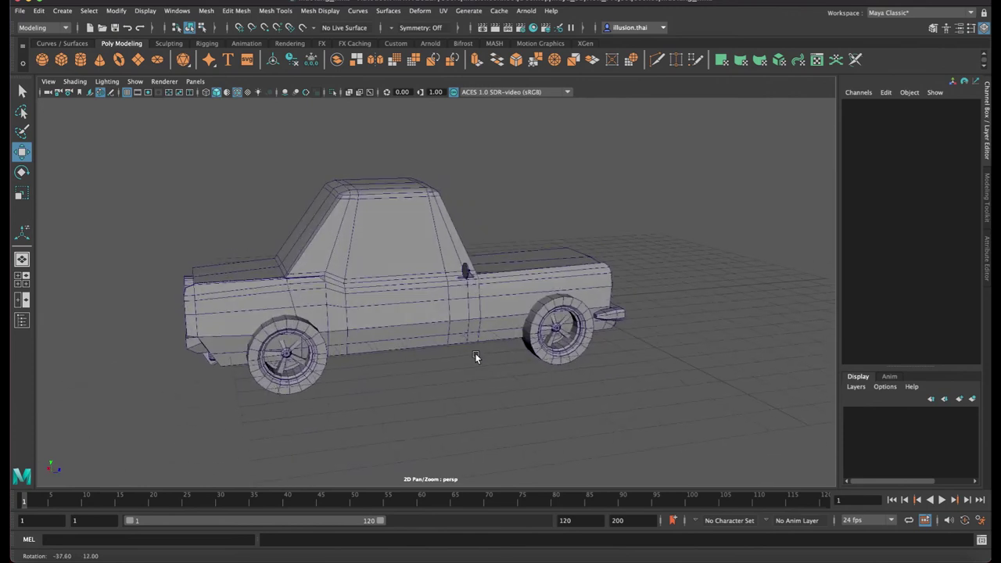
scroll(493, 331, up, 2)
scroll(415, 330, up, 2)
scroll(429, 321, up, 2)
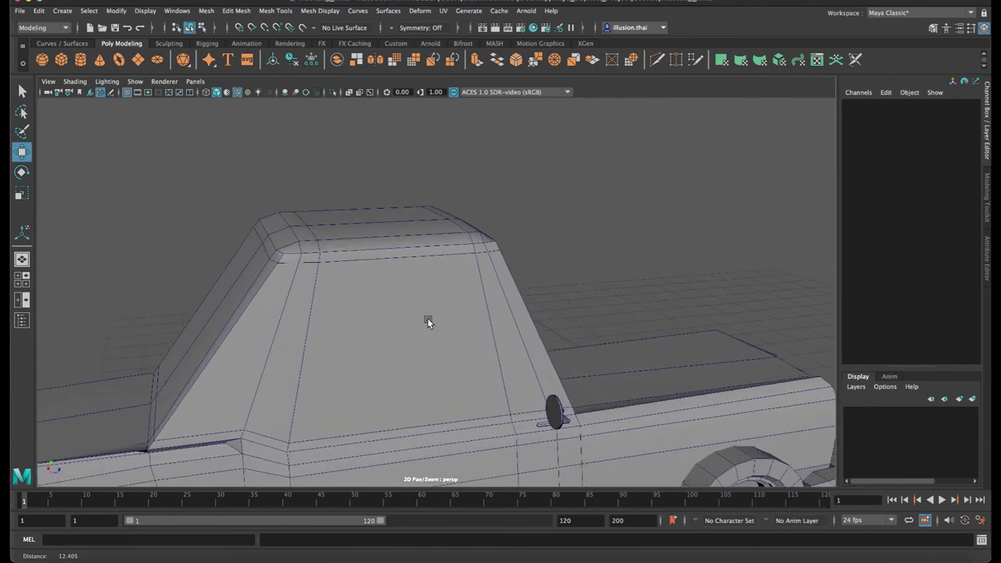
scroll(438, 227, up, 2)
Extrude the side window and front cab faces separately, scaling them to 0.963 by 0.945
right_drag(454, 248, 456, 266)
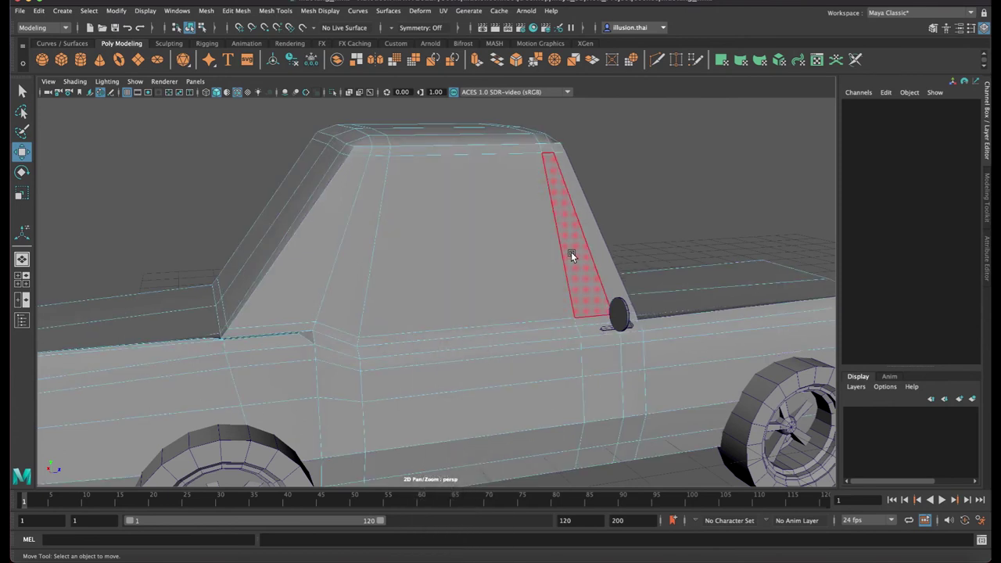
click(477, 256)
shift+click(352, 257)
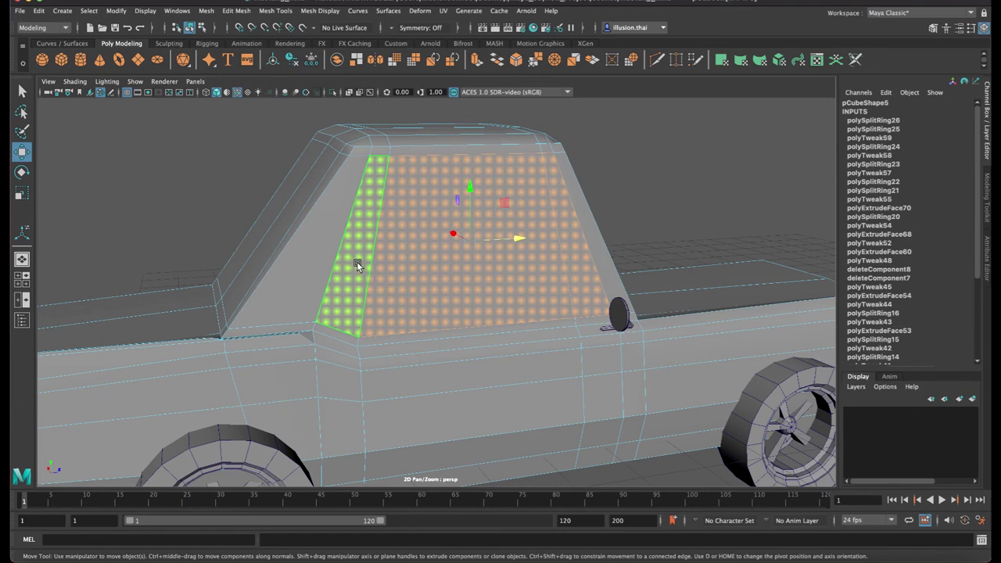
key(ctrl+e)
click(721, 337)
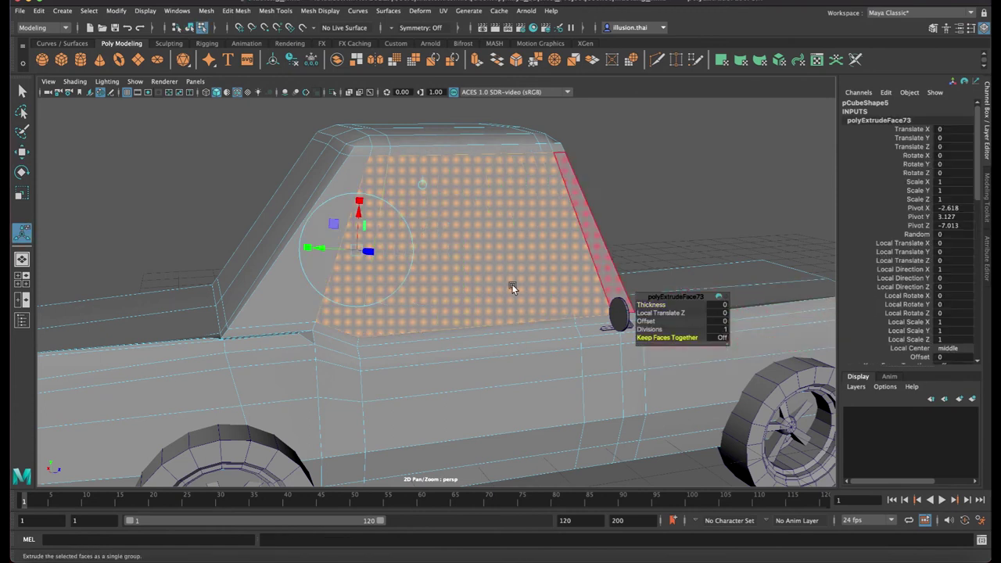
drag(306, 248, 316, 249)
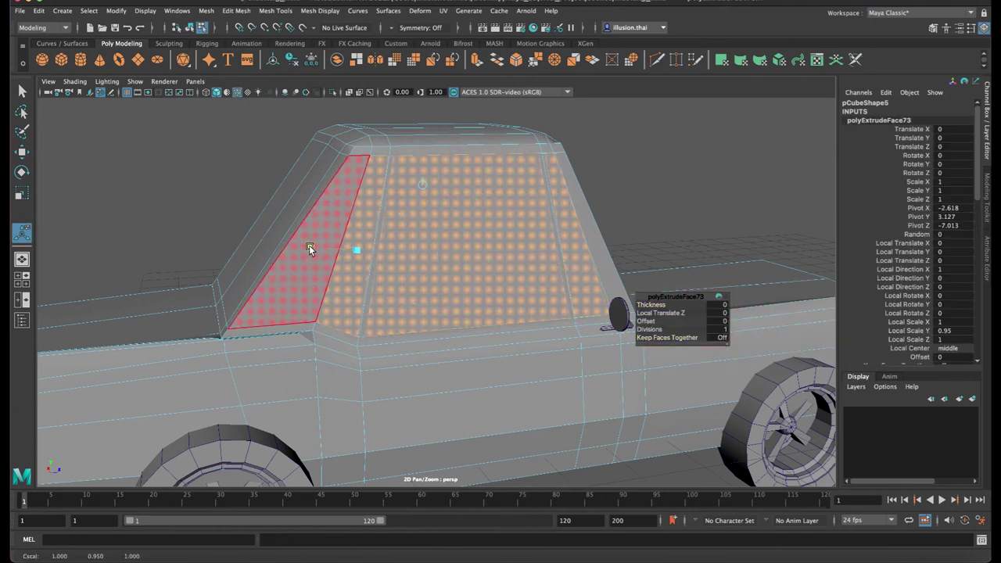
drag(358, 201, 309, 248)
alt+drag(307, 246, 469, 251)
key(q)
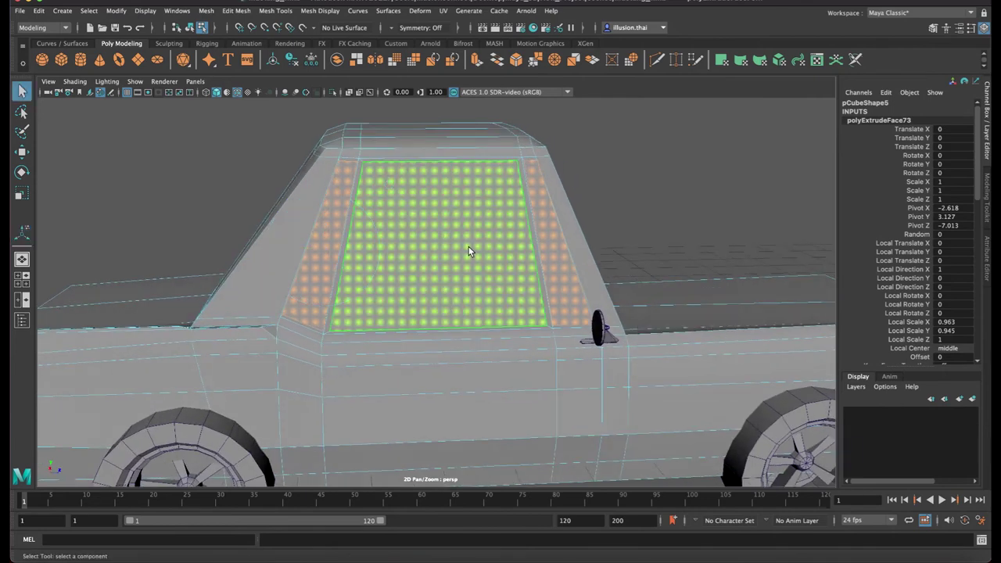
click(596, 196)
In vertex mode, move the cab's top-corner frame vertex and the next frame vertex into line
click(532, 197)
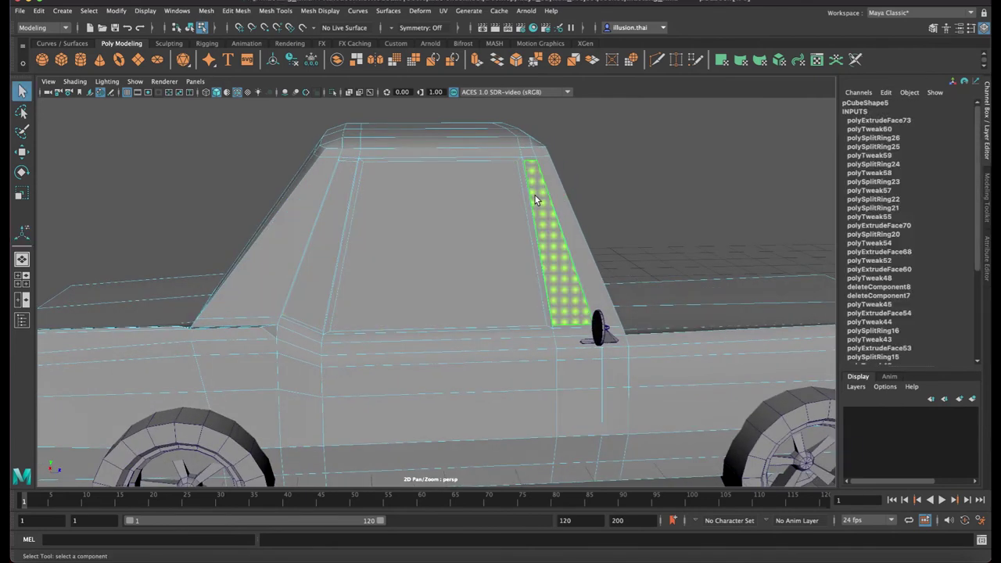
right_click(535, 197)
right_drag(535, 197, 516, 199)
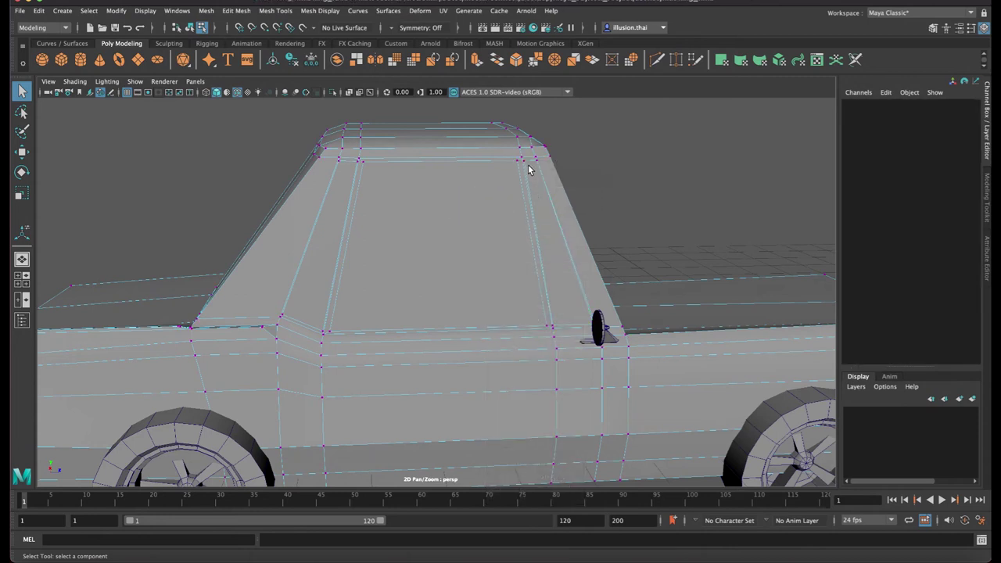
click(524, 164)
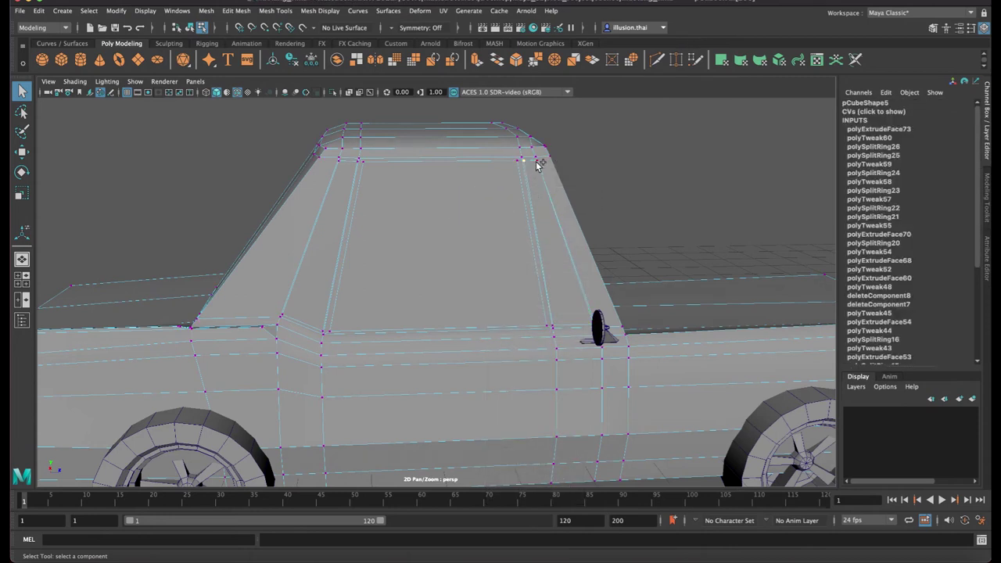
scroll(539, 187, up, 2)
key(w)
drag(587, 154, 588, 154)
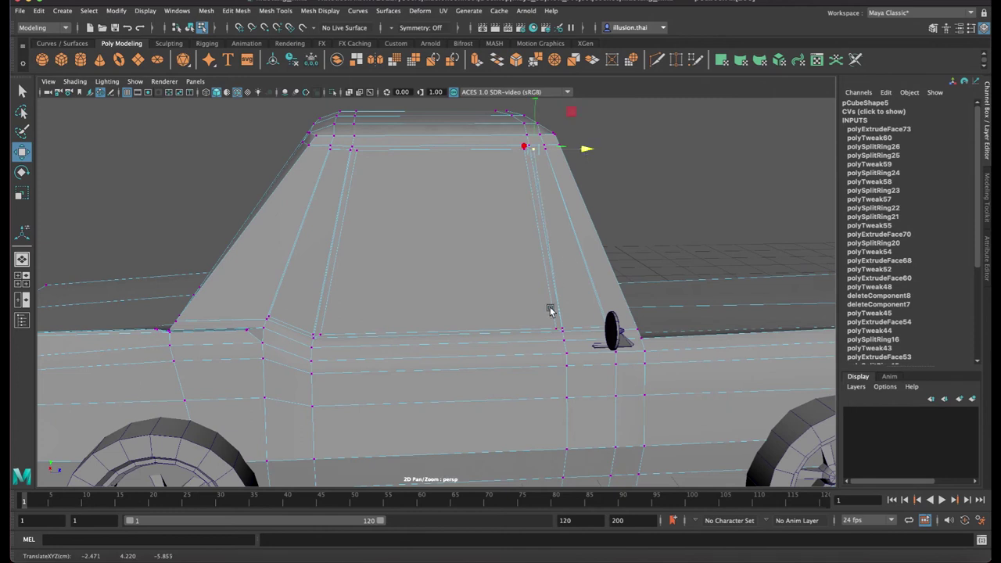
click(561, 327)
middle_drag(615, 327, 615, 327)
In wireframe, slide a door-area frame vertex along X and select the roof-frame vertices
alt+right_drag(569, 278, 680, 297)
alt+drag(681, 297, 701, 297)
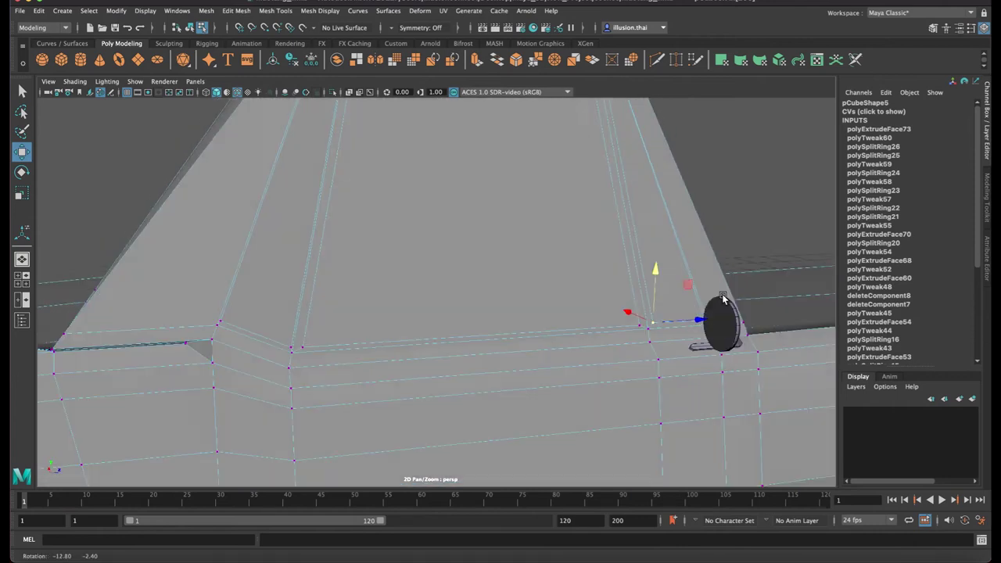
key(4)
drag(633, 342, 680, 347)
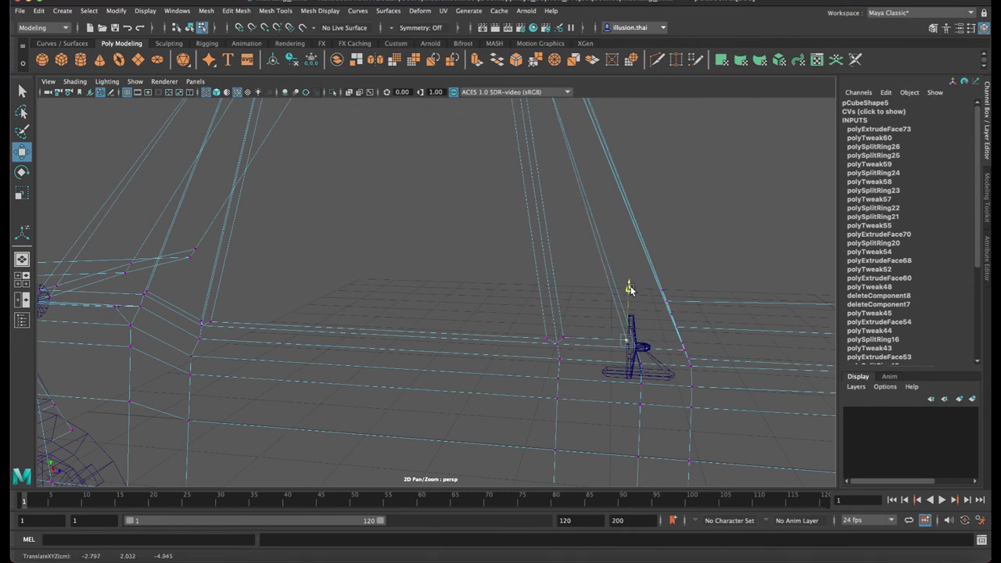
mouse_move(630, 289)
alt+mouse_down()
mouse_move(581, 268)
mouse_move(547, 180)
mouse_move(590, 166)
alt+mouse_up()
click(541, 167)
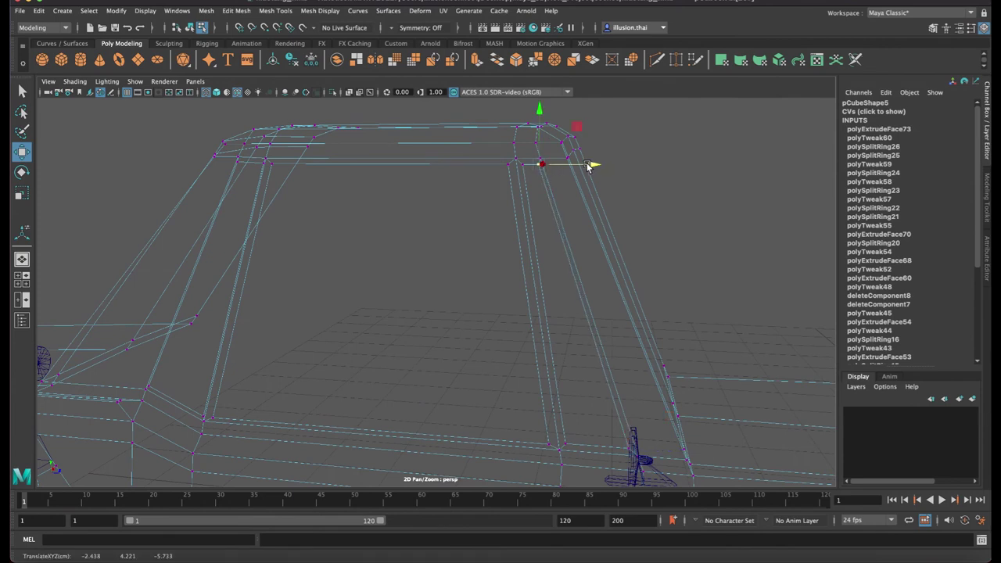
click(507, 165)
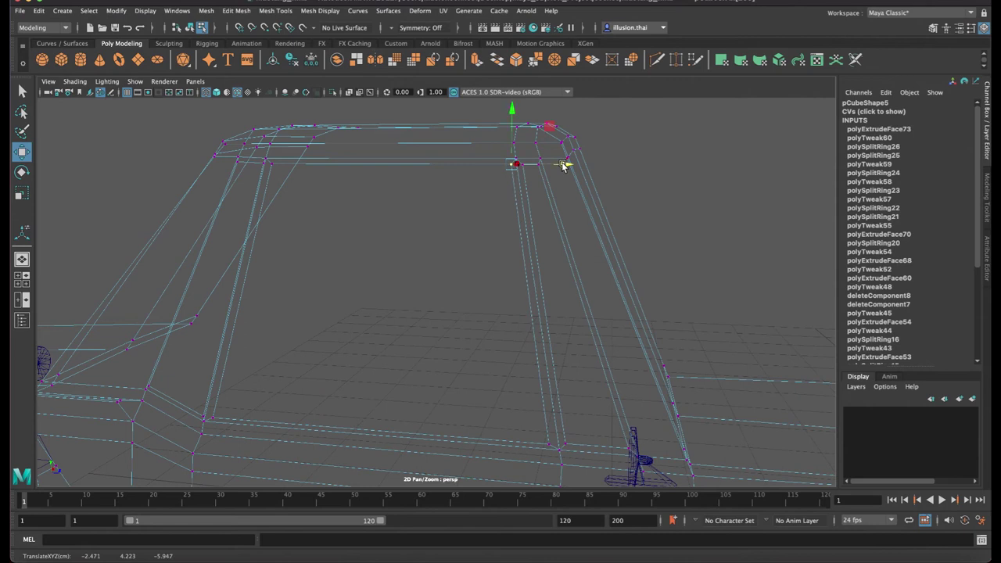
alt+drag(415, 393, 280, 431)
click(224, 423)
click(277, 424)
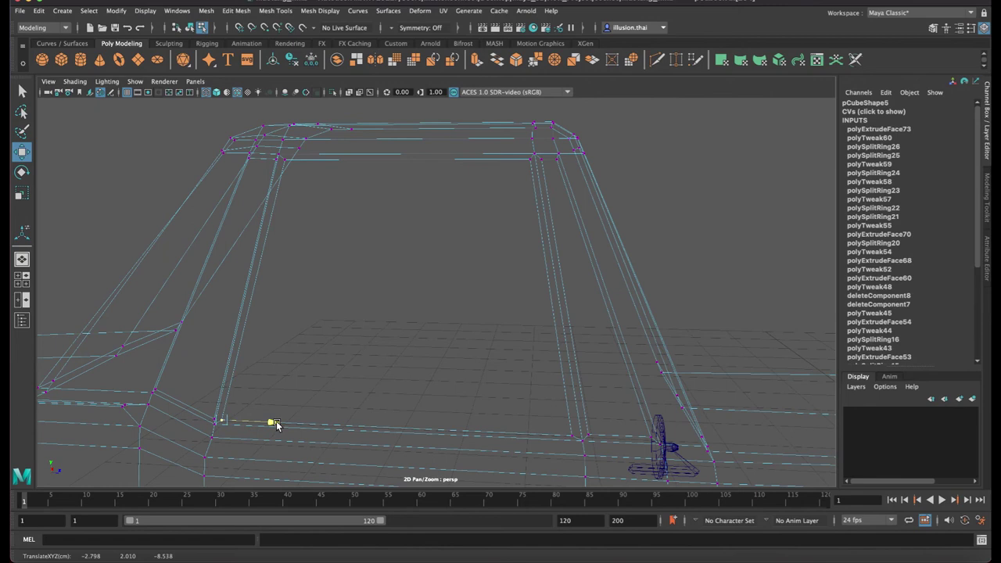
alt+drag(293, 189, 381, 180)
click(331, 176)
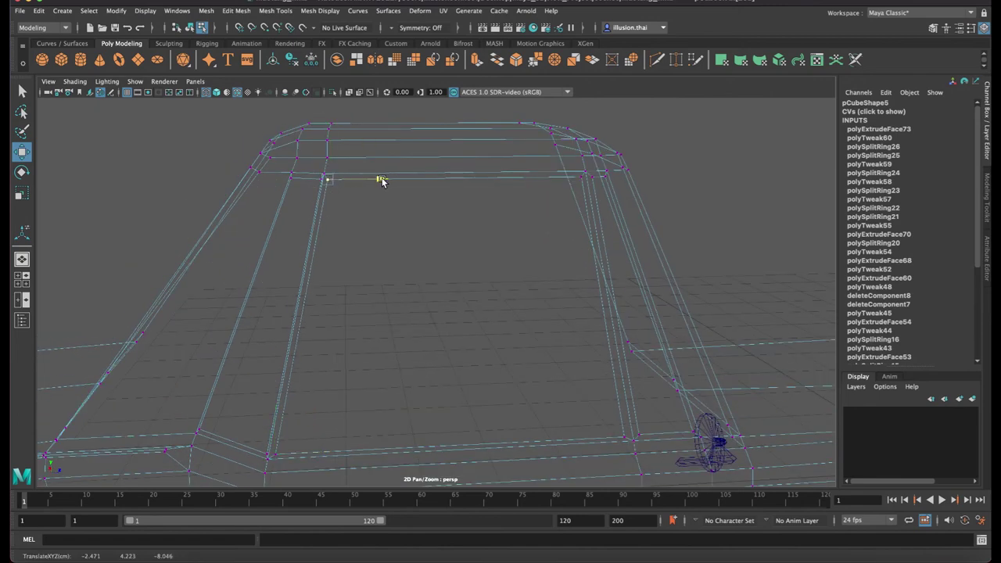
mouse_move(334, 146)
alt+mouse_down()
mouse_move(371, 201)
mouse_move(395, 203)
alt+mouse_up()
alt+drag(414, 245, 332, 181)
Shift the top and lower window-frame vertices into place, then return to shaded display
key(q)
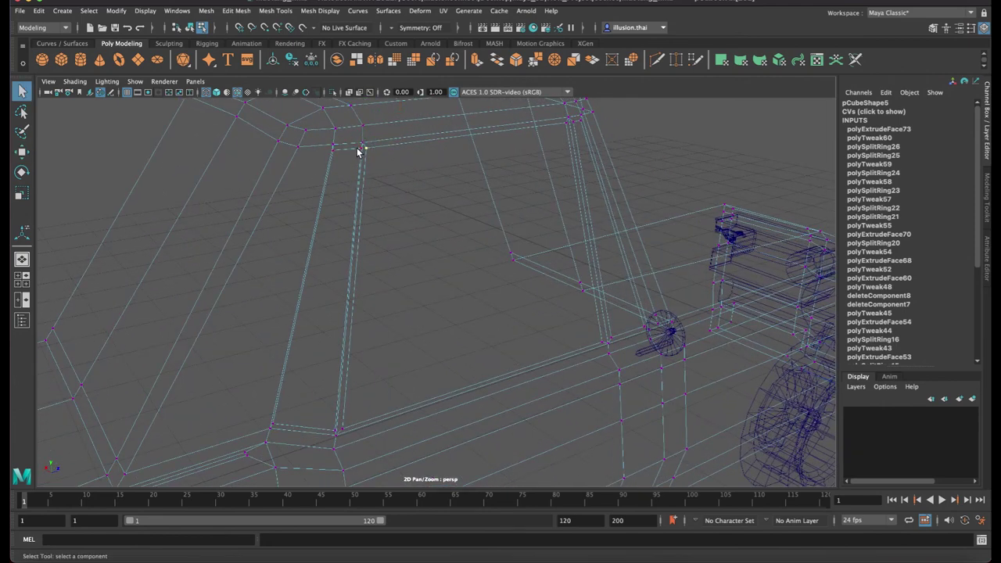
key(w)
drag(405, 143, 402, 142)
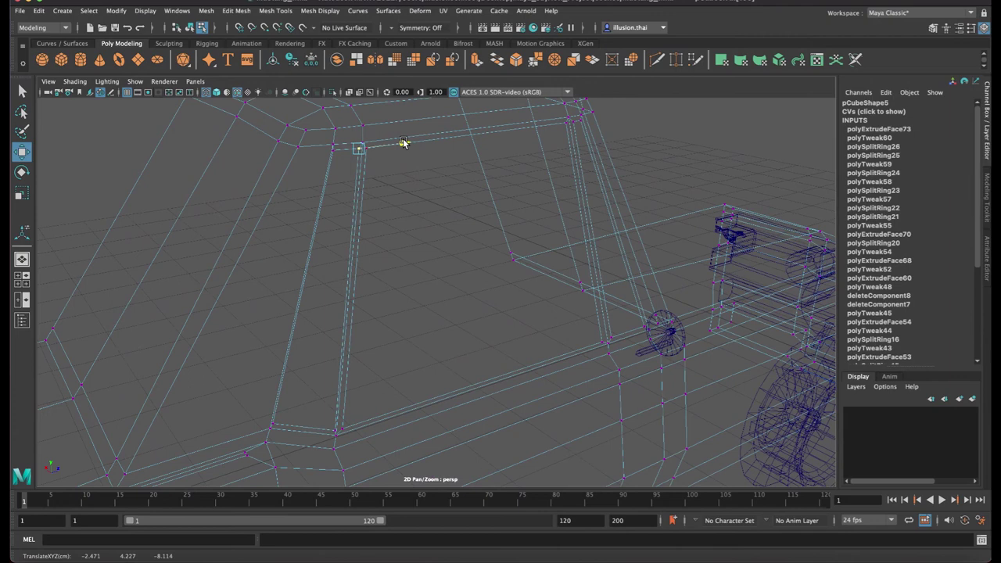
drag(332, 157, 383, 147)
click(275, 427)
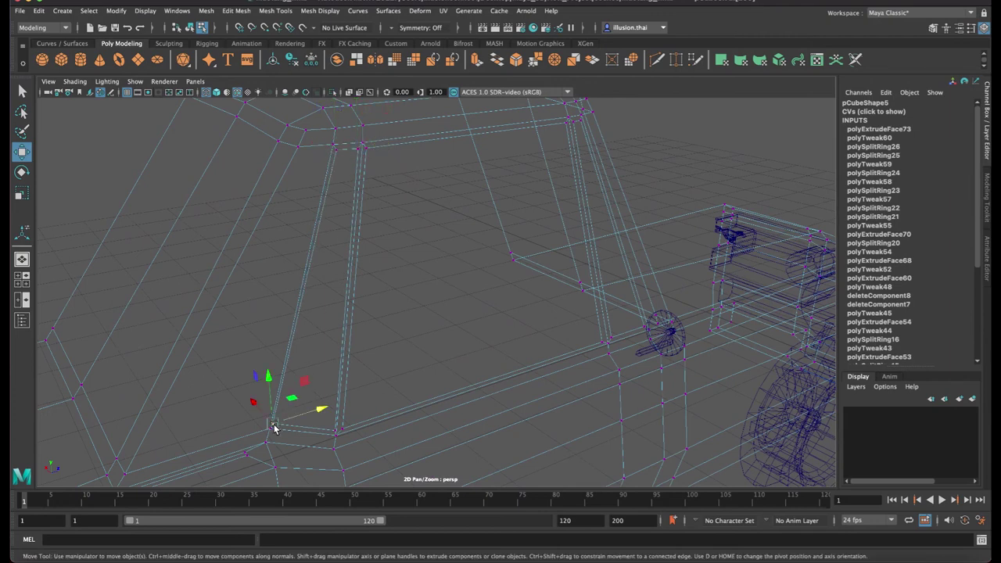
drag(317, 412, 372, 420)
click(332, 432)
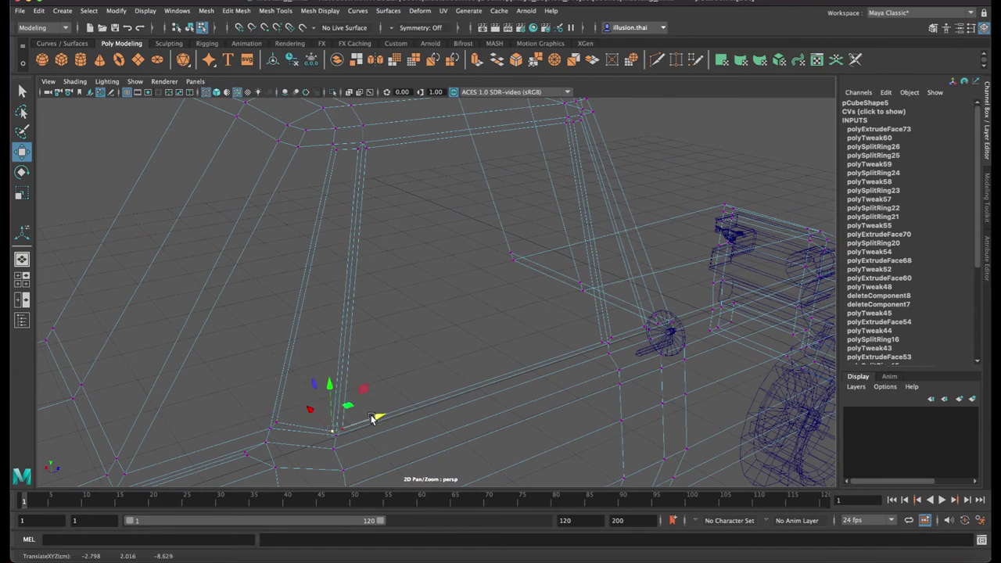
drag(378, 413, 377, 416)
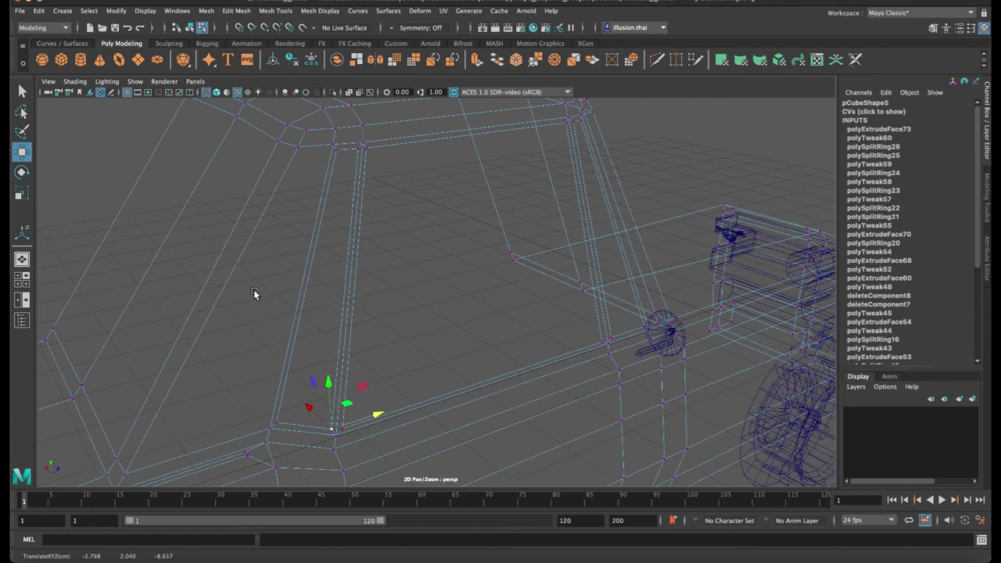
key(q)
right_drag(351, 230, 413, 212)
scroll(302, 276, down, 2)
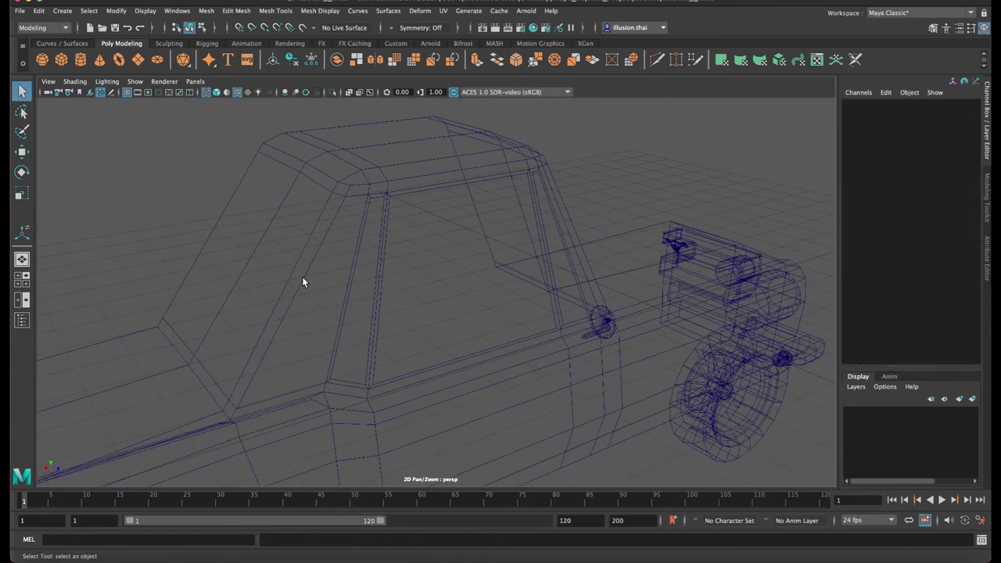
key(5)
scroll(352, 287, up, 3)
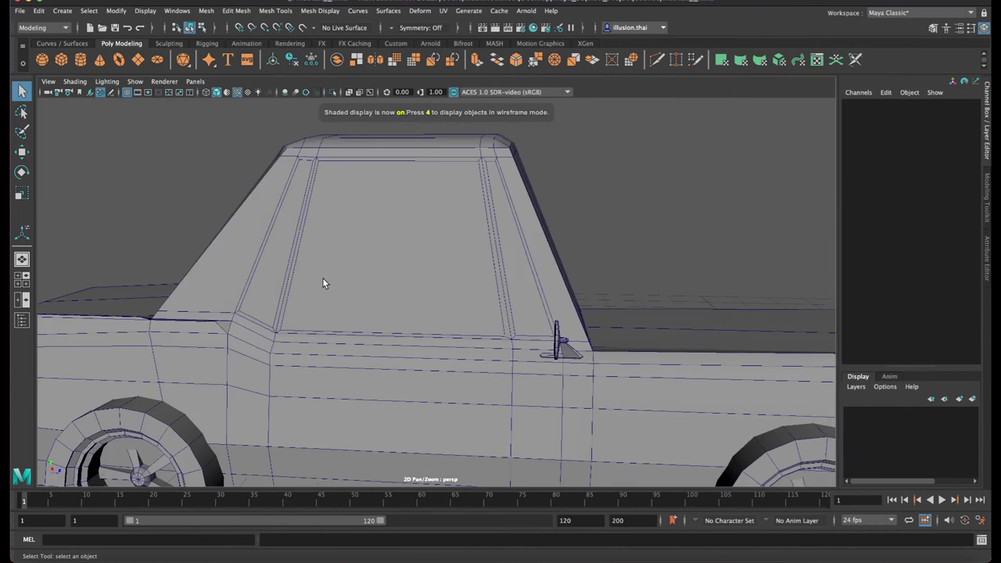
Extrude the three side window faces and push them into the cab (Local Translate Z -0.082)
right_drag(283, 260, 282, 290)
click(280, 263)
shift+click(363, 269)
shift+click(512, 257)
key(ctrl+e)
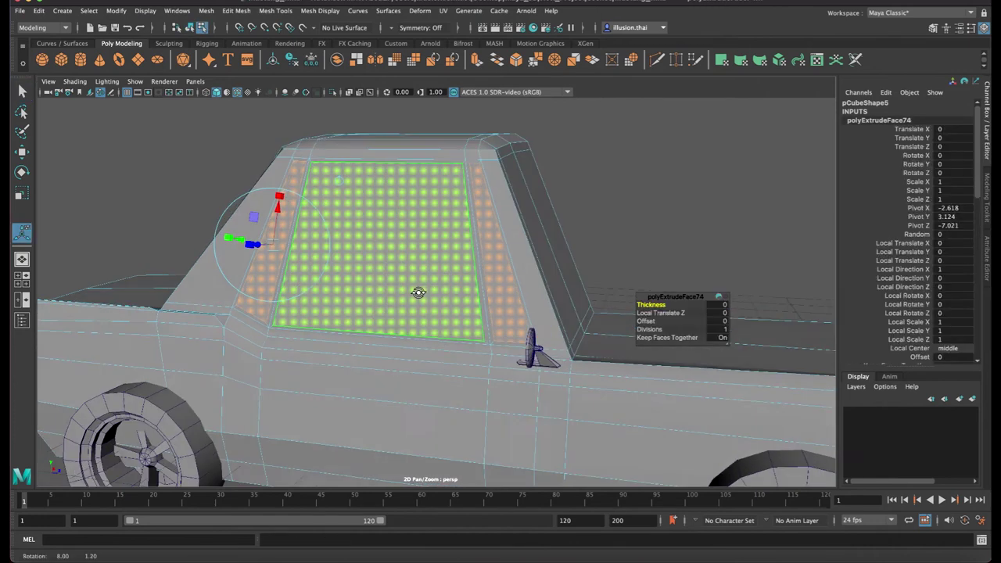
alt+drag(419, 292, 274, 250)
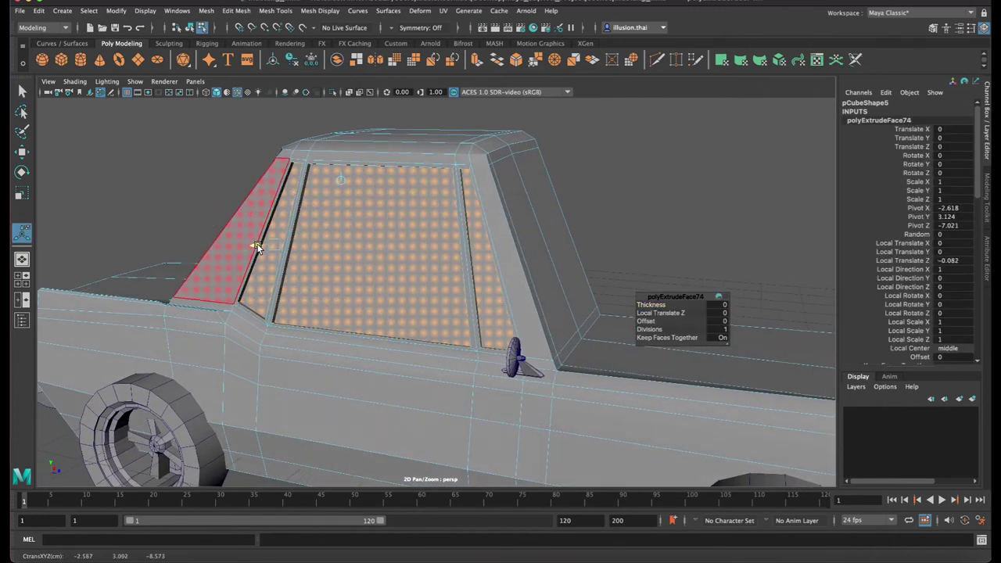
key(q)
Extrude the windshield panel faces and scale them down locally to 0.903 by 0.967
right_drag(374, 245, 424, 228)
click(680, 228)
mouse_move(679, 228)
alt+mouse_down()
mouse_move(393, 307)
mouse_move(438, 317)
mouse_move(447, 310)
mouse_move(308, 288)
mouse_move(448, 270)
alt+mouse_up()
right_click(361, 292)
click(360, 294)
click(447, 271)
shift+click(573, 289)
key(ctrl+e)
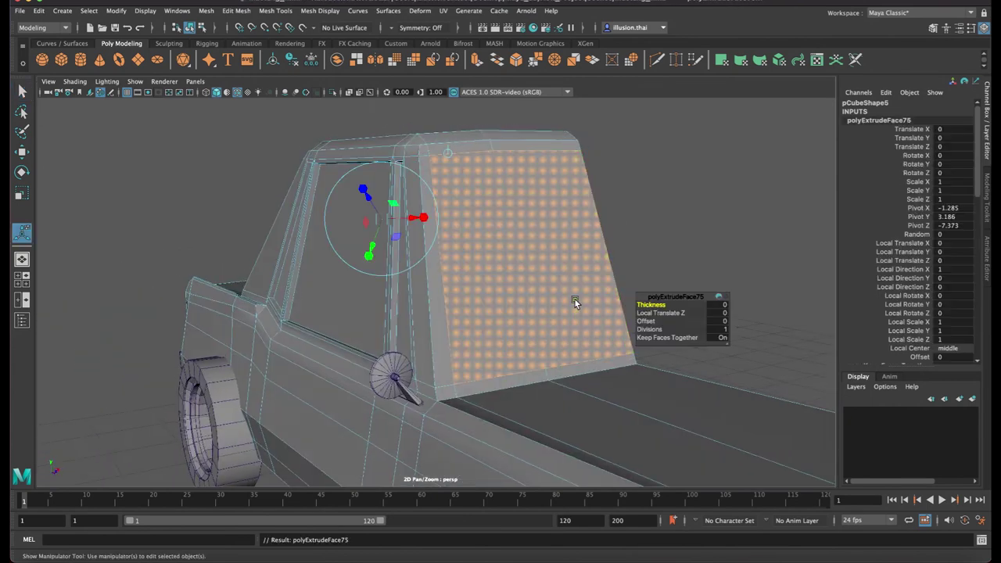
alt+drag(433, 281, 514, 287)
mouse_move(346, 287)
alt+mouse_down()
mouse_move(279, 230)
mouse_move(282, 238)
alt+mouse_up()
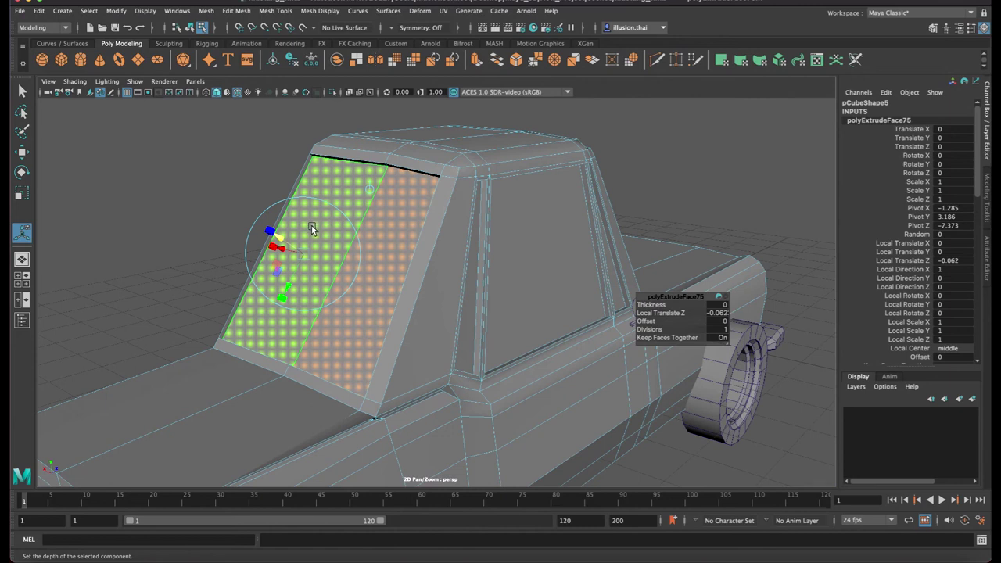
key(ctrl+z)
drag(279, 296, 327, 273)
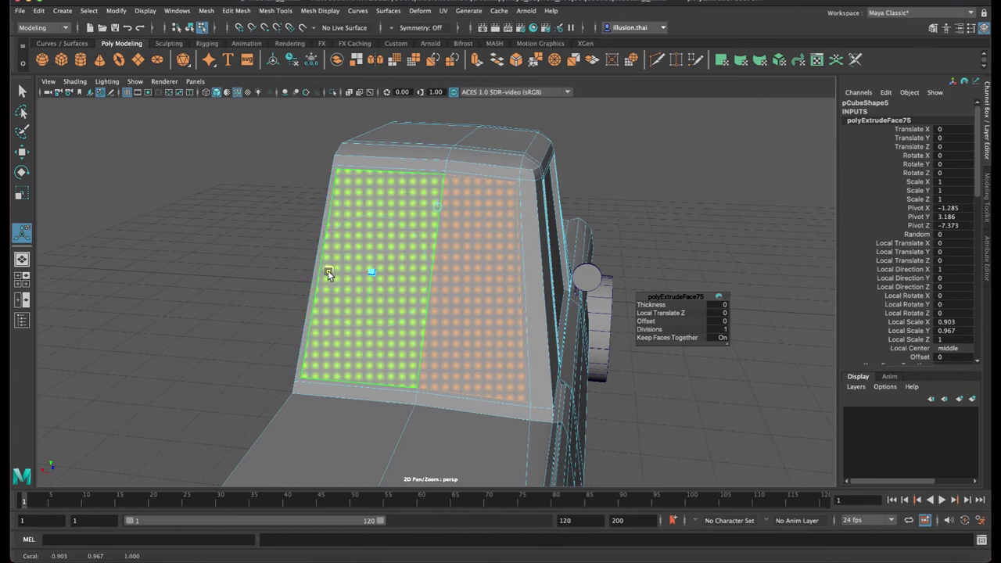
key(q)
Clear the face selection and orbit to a side view of the body with the wheels
click(292, 248)
click(317, 247)
click(317, 248)
mouse_move(336, 259)
alt+mouse_down()
mouse_move(344, 270)
mouse_move(436, 275)
mouse_move(418, 280)
alt+mouse_up()
click(418, 280)
In wireframe, select a group of body vertices and scale them narrower along X
key(ctrl+z)
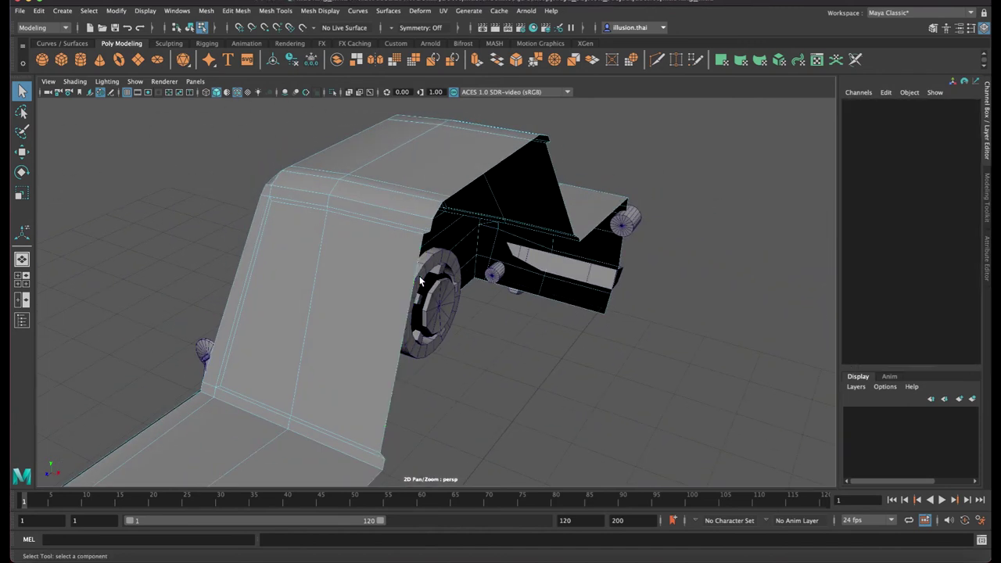
alt+drag(505, 286, 527, 276)
right_drag(526, 267, 476, 266)
mouse_move(559, 287)
alt+mouse_down()
mouse_move(548, 297)
mouse_move(424, 302)
alt+mouse_up()
key(4)
mouse_move(522, 177)
mouse_down()
mouse_move(454, 376)
mouse_move(446, 442)
mouse_up()
key(r)
mouse_move(529, 290)
mouse_down()
mouse_move(500, 284)
mouse_move(524, 288)
mouse_move(512, 287)
mouse_up()
key(w)
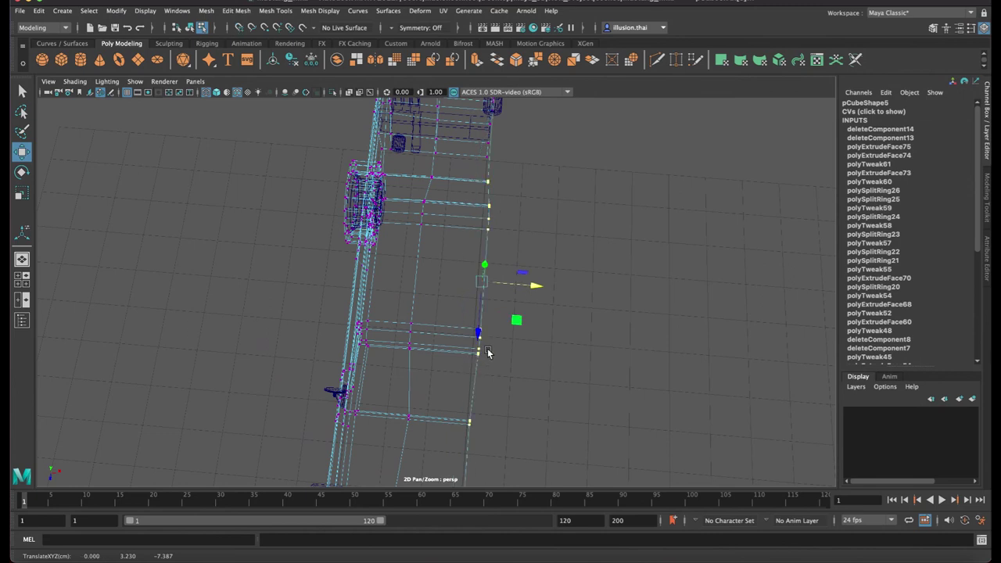
key(5)
Select the truck body pCube5 in face mode and pick the large rear cab face
mouse_move(480, 342)
alt+mouse_down()
mouse_move(526, 345)
mouse_move(479, 272)
alt+mouse_up()
right_drag(479, 272, 531, 261)
click(604, 279)
mouse_move(604, 279)
alt+mouse_down()
mouse_move(422, 294)
mouse_move(549, 287)
alt+mouse_up()
scroll(423, 295, down, 3)
right_click(464, 268)
click(483, 263)
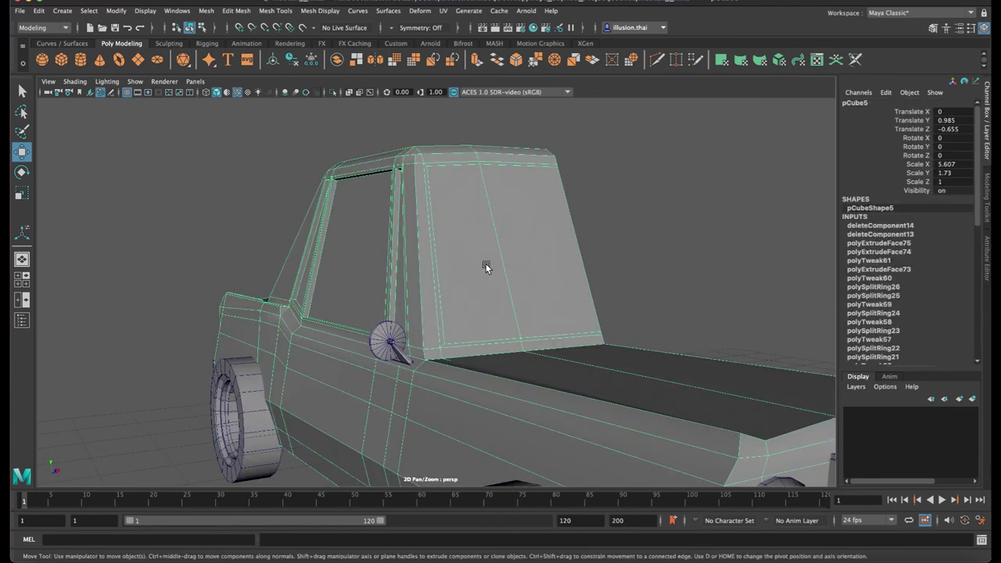
right_click(486, 262)
click(486, 279)
click(516, 262)
mouse_move(516, 262)
alt+mouse_down()
mouse_move(487, 290)
mouse_move(454, 274)
alt+mouse_up()
click(454, 274)
shift+click(370, 267)
Extrude the rear cab face slightly inward (Local Translate Z −0.083) and check the recess
key(ctrl+e)
alt+drag(374, 270, 380, 275)
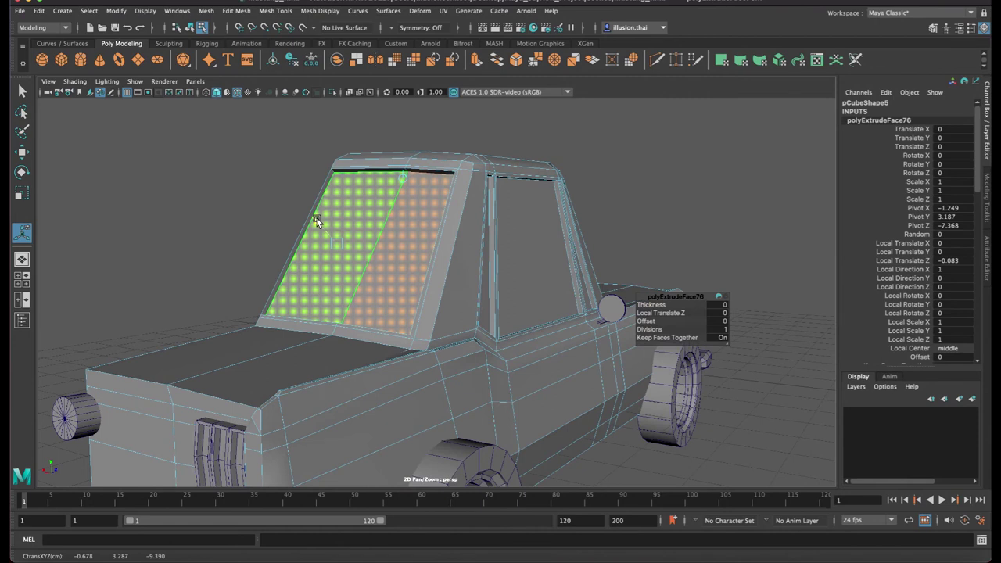
key(q)
key(F10)
click(320, 192)
alt+drag(319, 191, 513, 250)
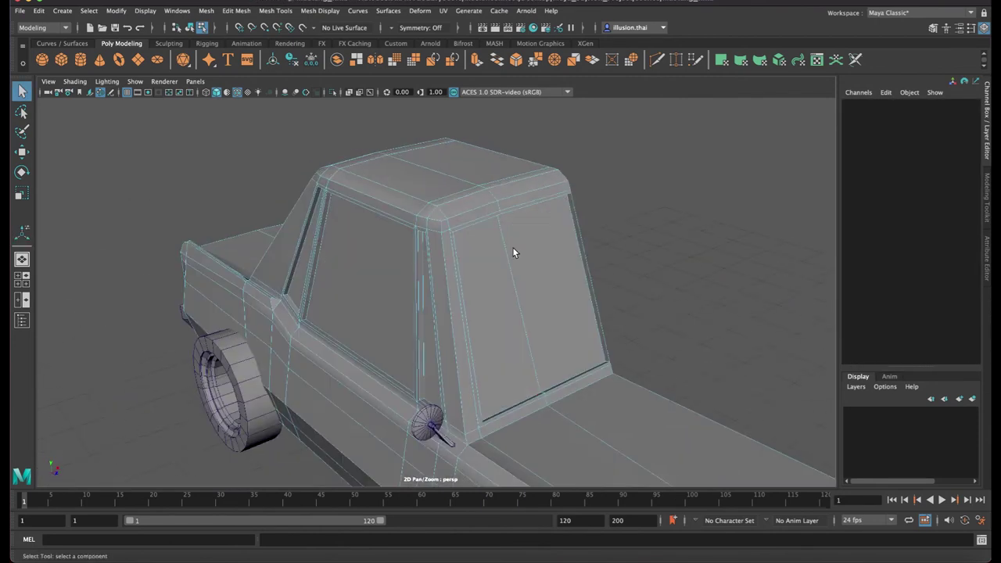
click(584, 247)
click(583, 247)
In a wireframe top view, marquee-select the side column of vertices and pull them inward along X
right_click(542, 258)
click(488, 260)
mouse_move(488, 260)
alt+mouse_down()
mouse_move(603, 286)
mouse_move(469, 279)
mouse_move(462, 297)
alt+mouse_up()
key(4)
mouse_move(522, 282)
alt+mouse_down()
mouse_move(532, 284)
mouse_move(518, 188)
alt+mouse_up()
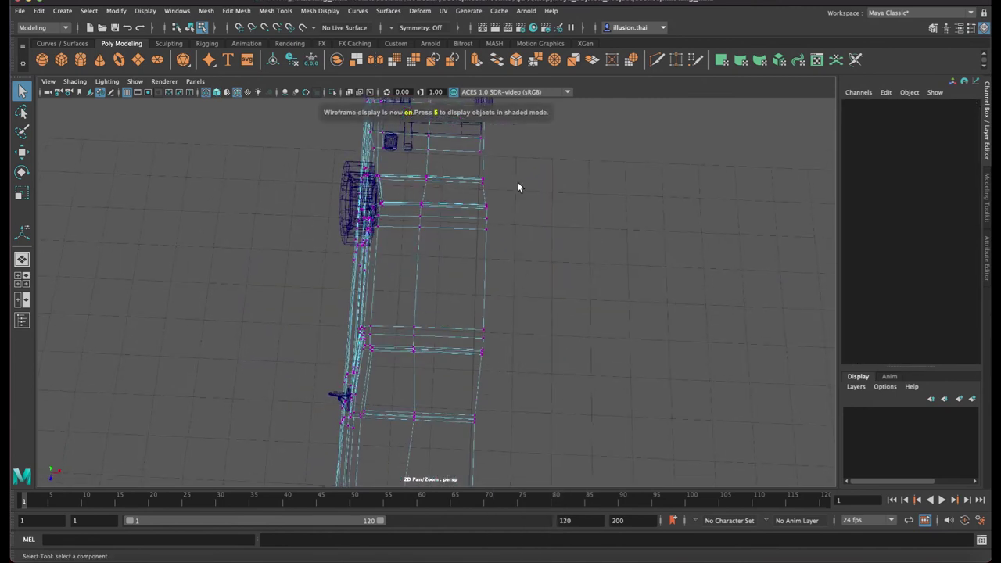
drag(452, 362, 450, 458)
key(r)
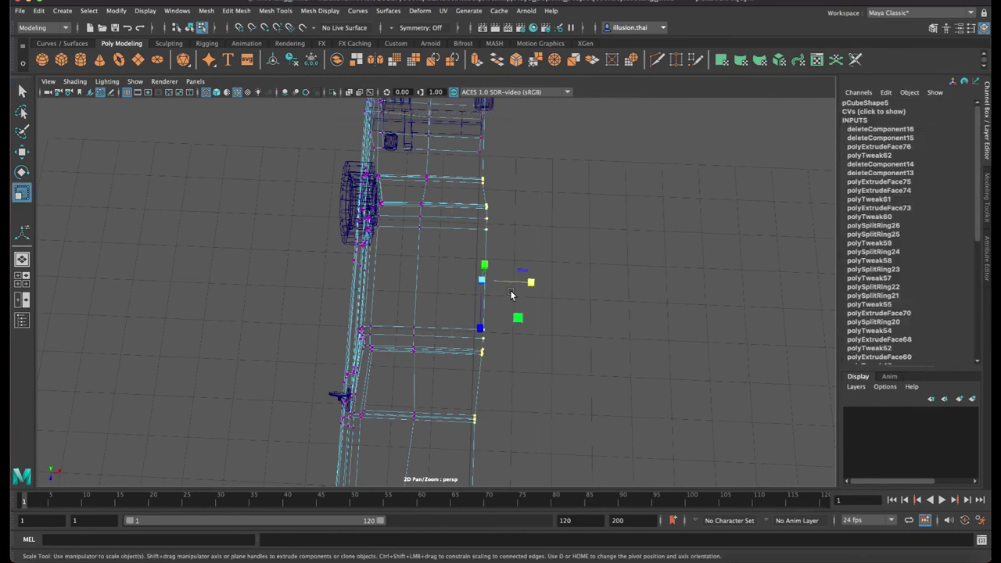
drag(532, 285, 503, 283)
key(w)
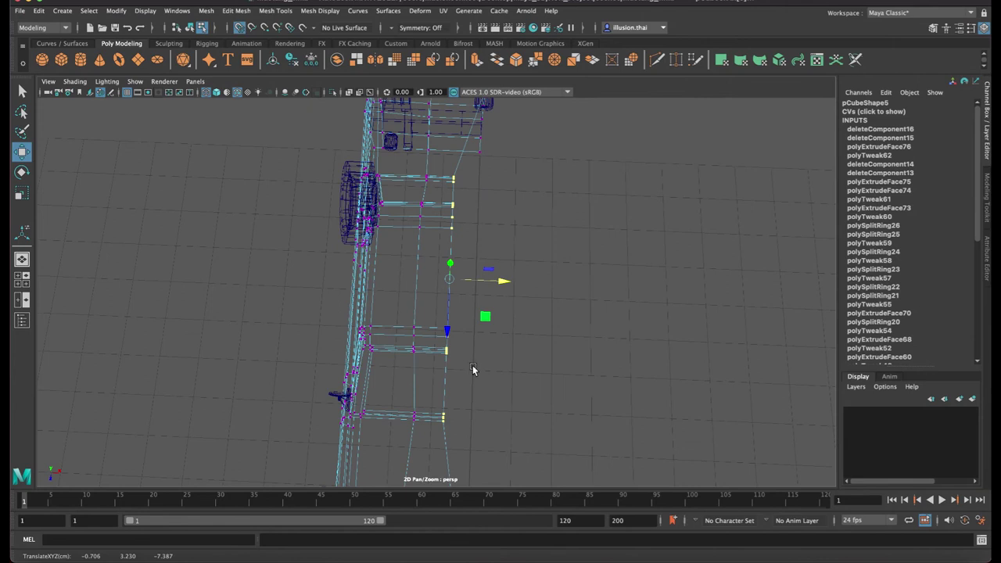
Return to object mode and shaded view with the whole truck framed
right_drag(426, 280, 501, 262)
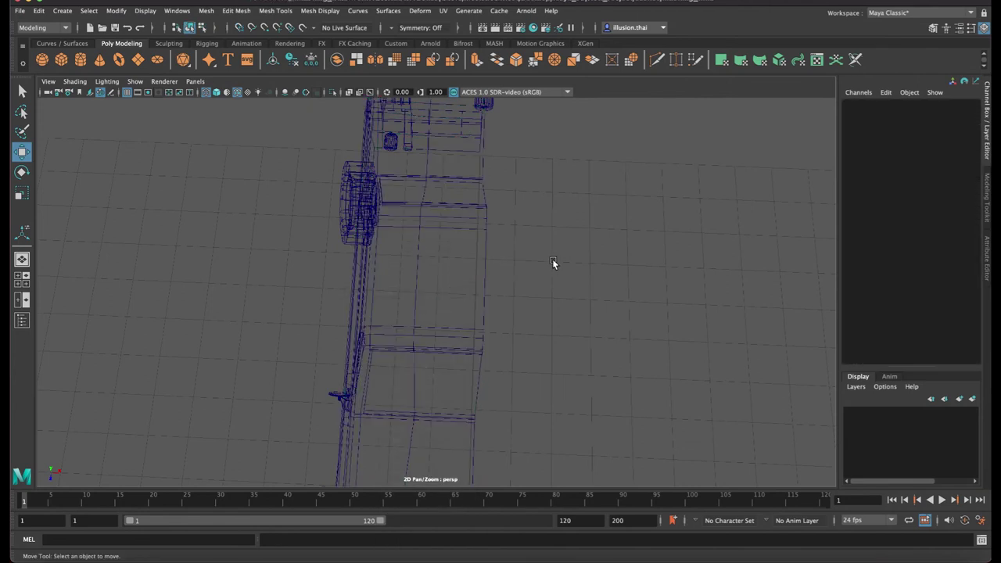
key(5)
key(a)
mouse_move(526, 275)
alt+mouse_down()
mouse_move(576, 280)
mouse_move(415, 286)
mouse_move(485, 287)
mouse_move(455, 251)
mouse_move(501, 260)
mouse_move(522, 241)
mouse_move(371, 260)
alt+mouse_up()
Use Mesh Tools > Insert Edge Loop on the truck body to add vertical loops on the fender beside the first wheel
alt+right_drag(370, 260, 399, 268)
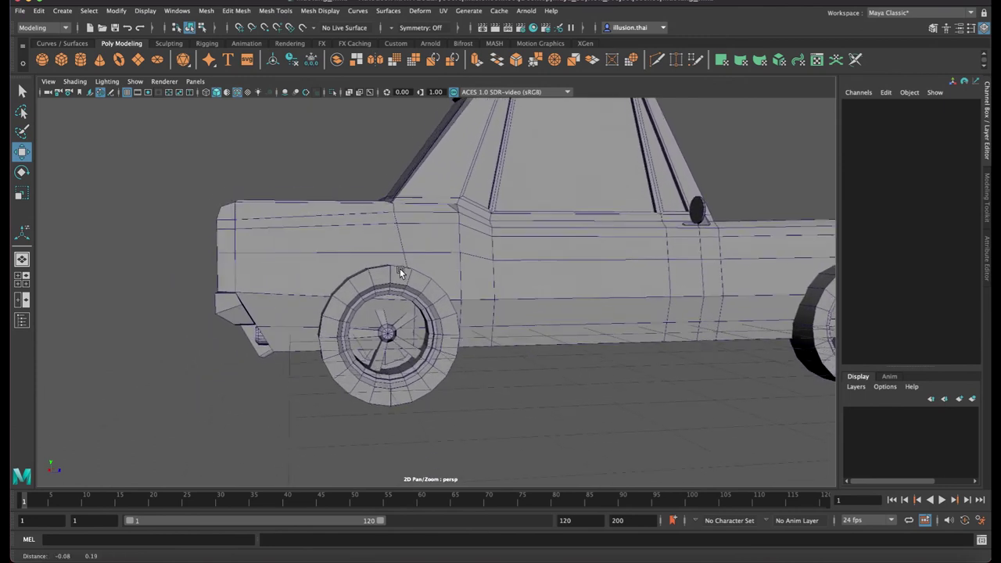
click(399, 271)
click(236, 10)
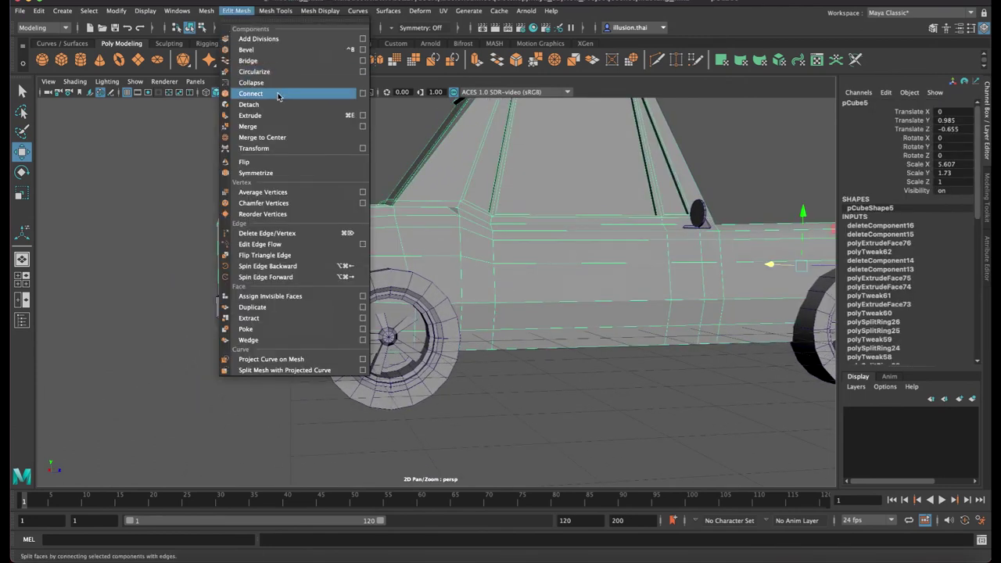
click(300, 95)
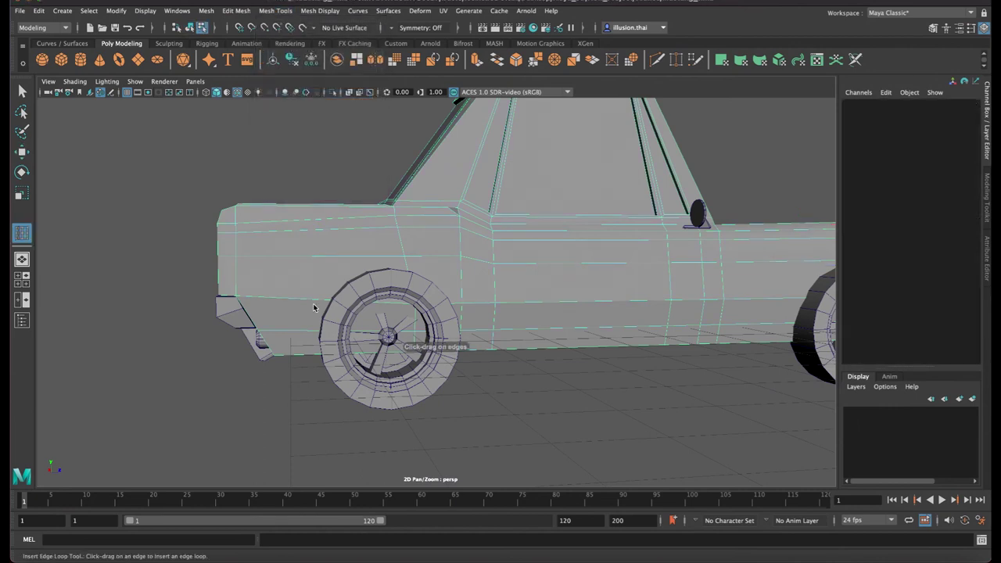
drag(317, 302, 313, 304)
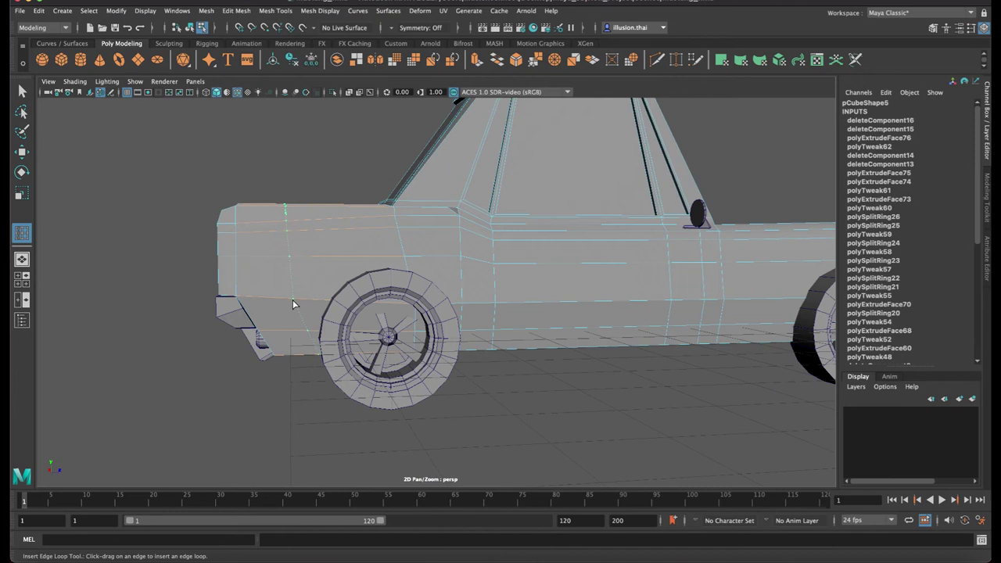
click(296, 305)
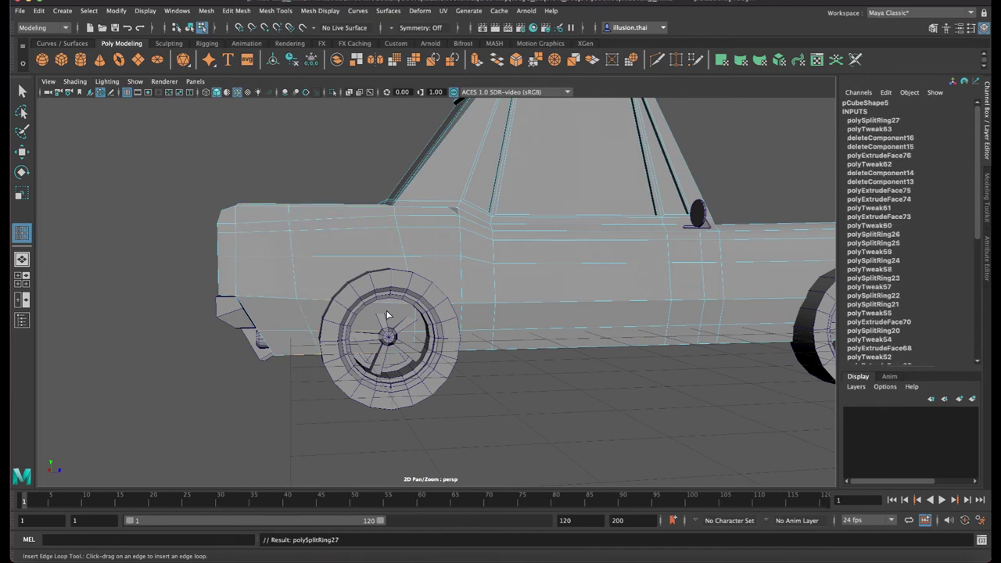
alt+drag(313, 306, 406, 316)
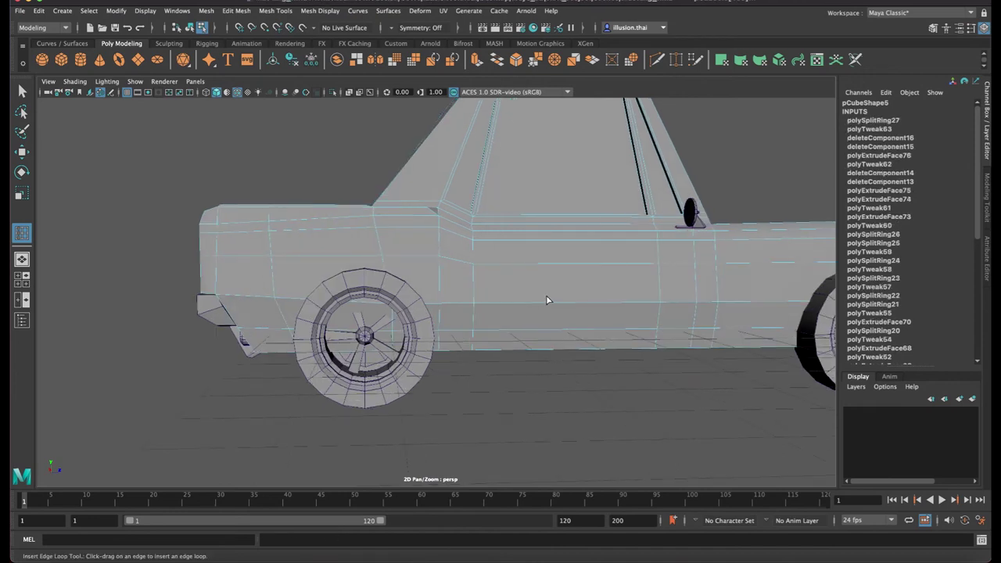
Add two more vertical edge loops beside the other wheel
alt+middle_drag(547, 300, 290, 292)
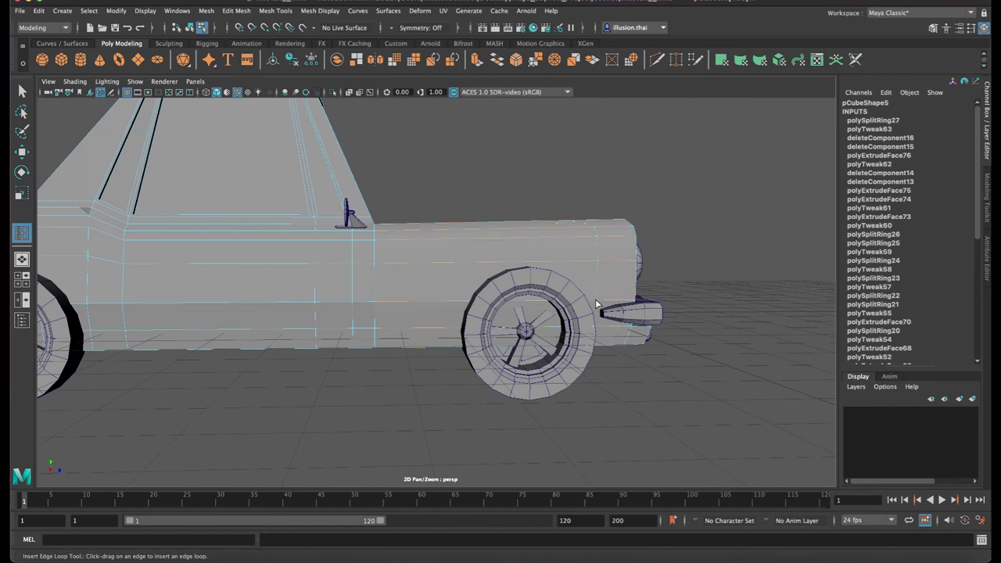
click(452, 300)
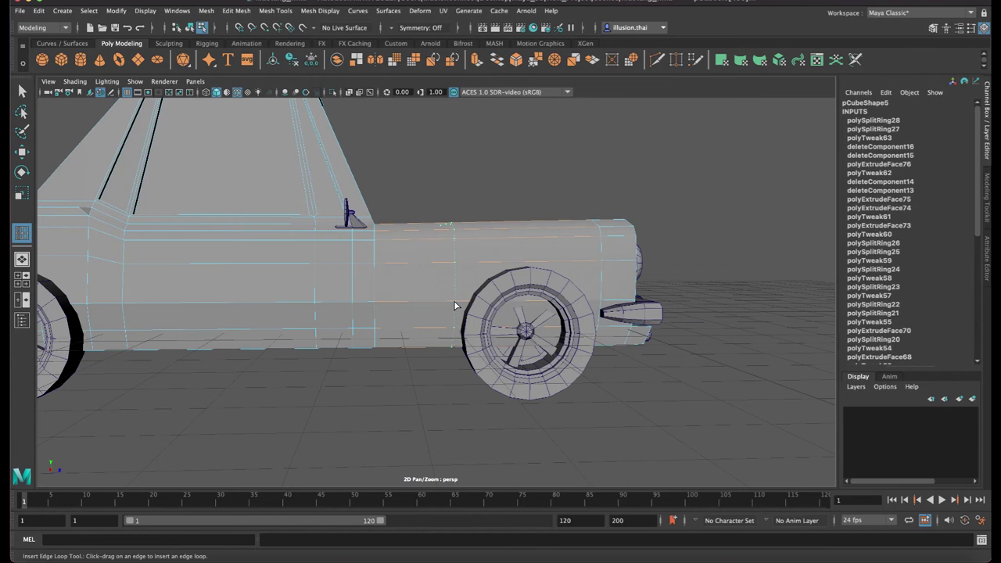
click(457, 305)
alt+middle_drag(251, 292, 446, 290)
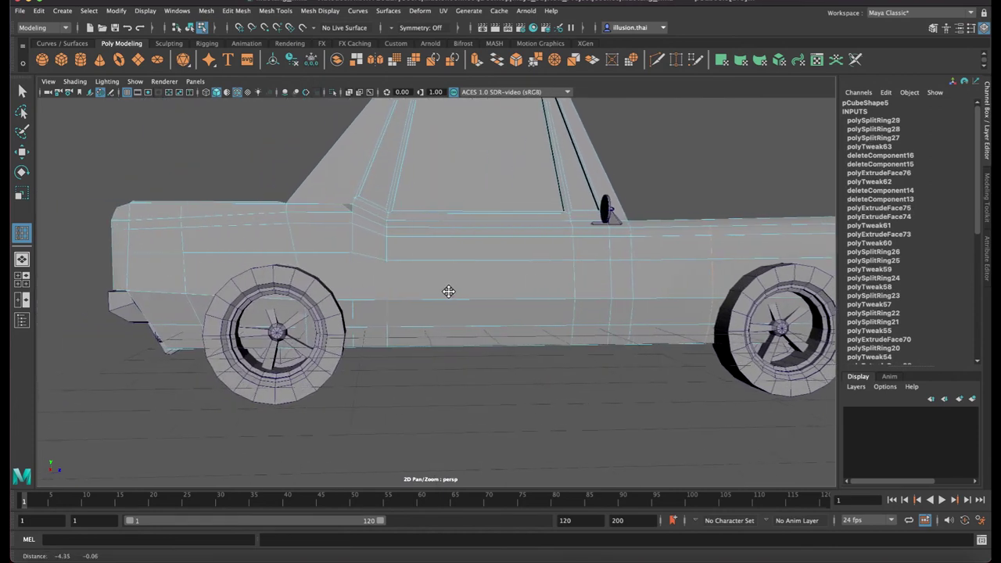
key(q)
In face mode, select the face strip around the wheel and the band above the arch
right_drag(395, 270, 398, 290)
alt+drag(398, 290, 403, 332)
click(403, 331)
shift+double_click(391, 312)
shift+double_click(381, 274)
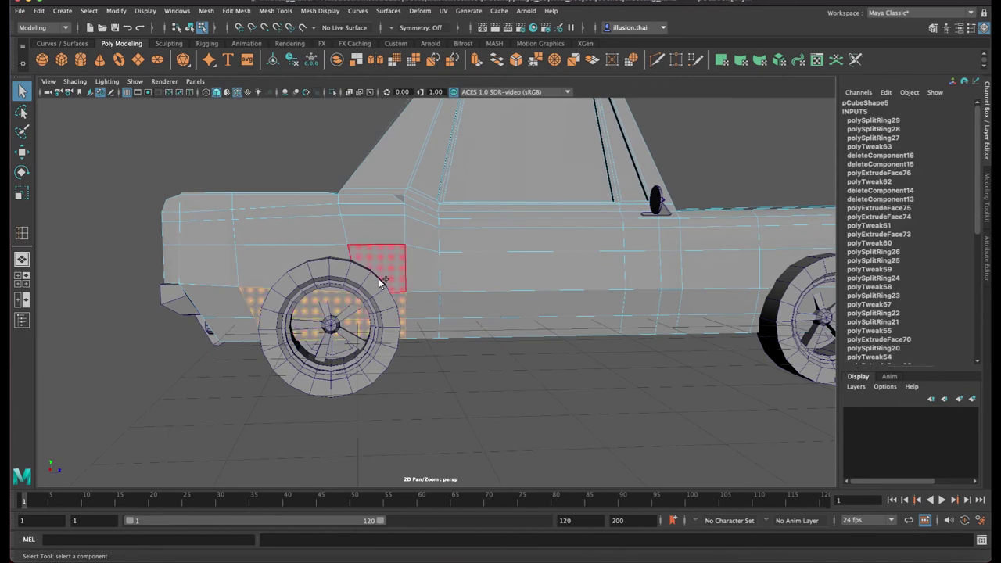
Return to object mode and insert another edge loop into the truck body
shift+click(336, 280)
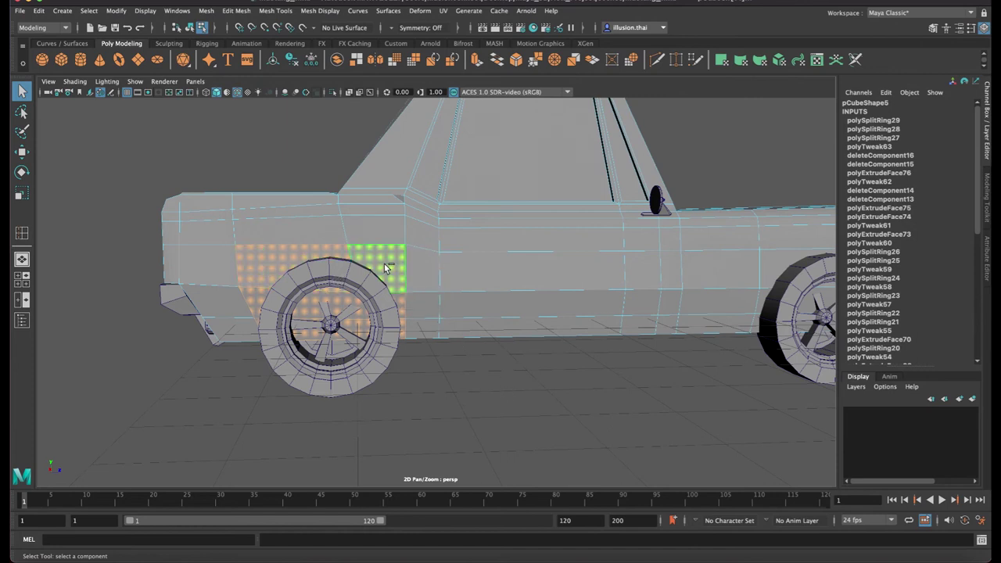
shift+click(330, 267)
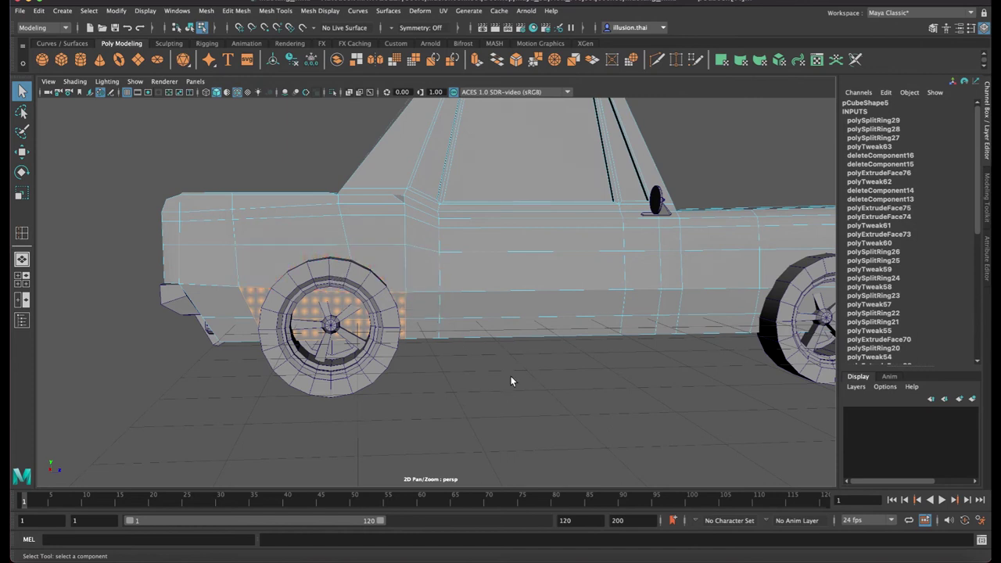
scroll(510, 381, down, 1)
right_drag(512, 277, 552, 268)
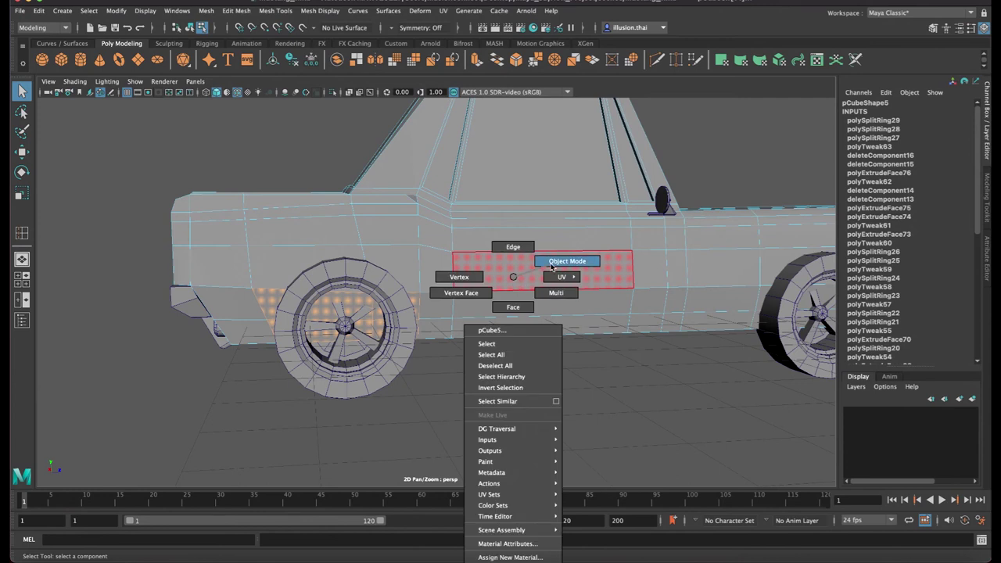
click(514, 313)
click(274, 11)
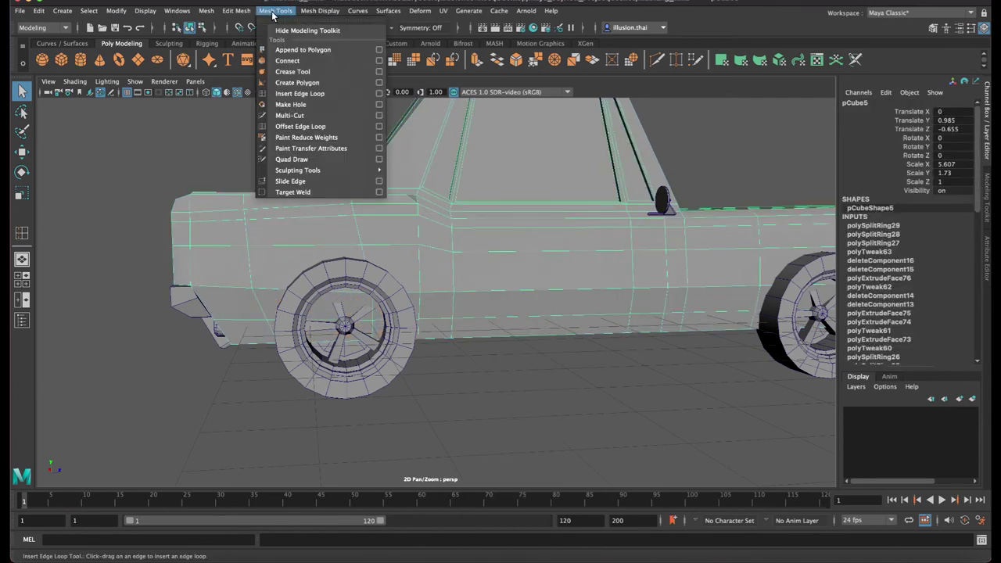
click(289, 94)
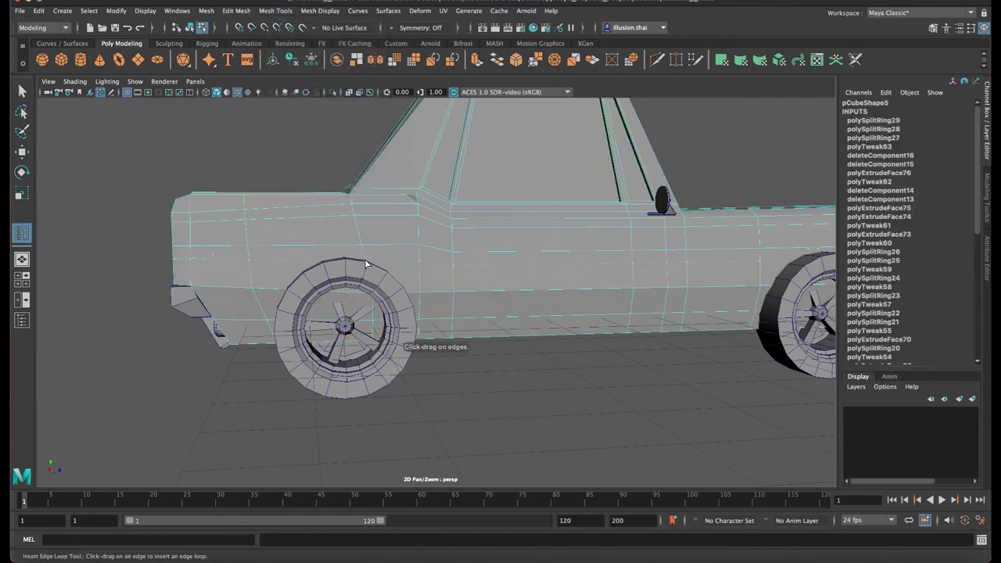
Select the body faces over the wheel and delete them to open an arch hole
key(q)
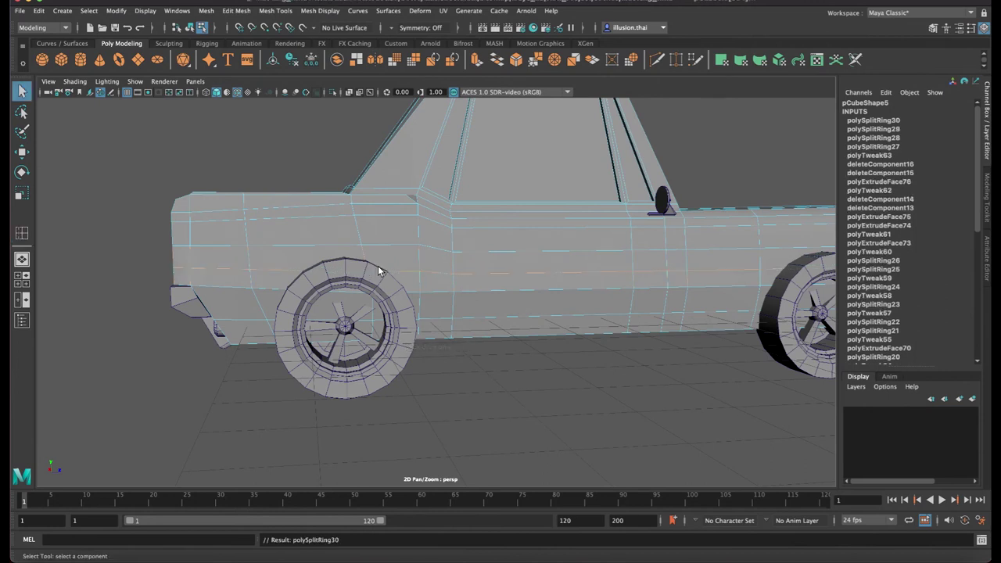
right_drag(379, 276, 381, 296)
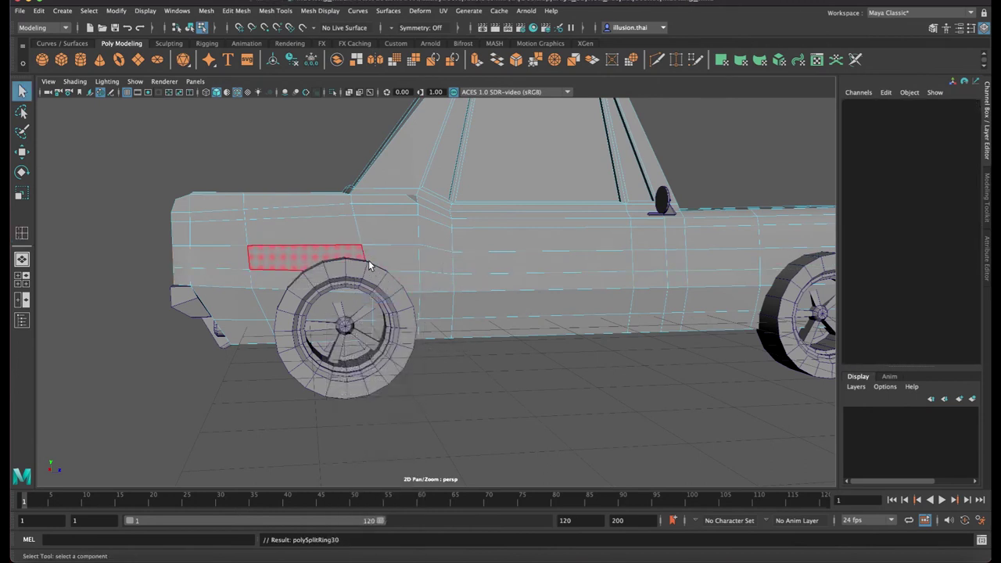
click(412, 295)
shift+click(367, 328)
shift+click(269, 288)
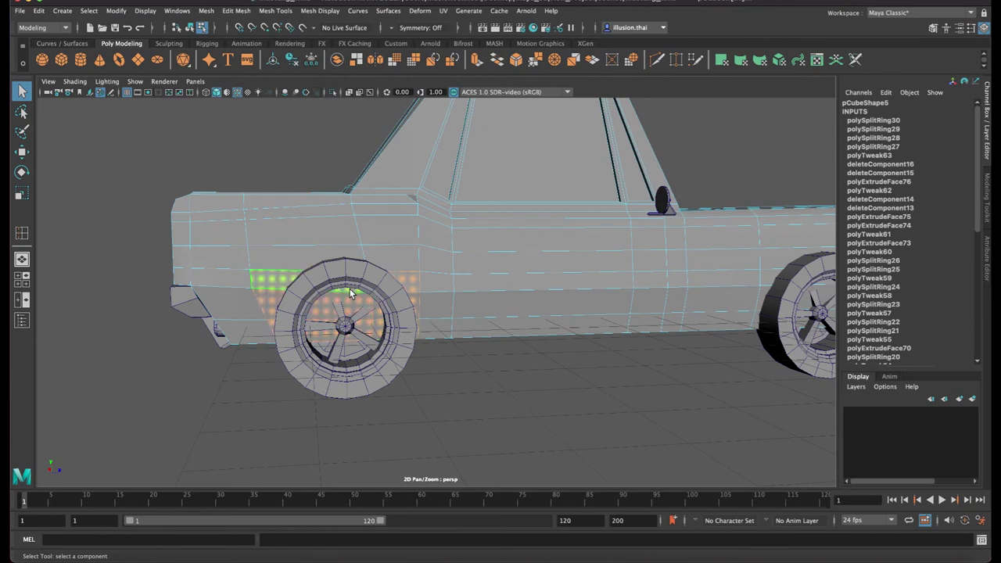
click(350, 293)
alt+drag(531, 284, 458, 285)
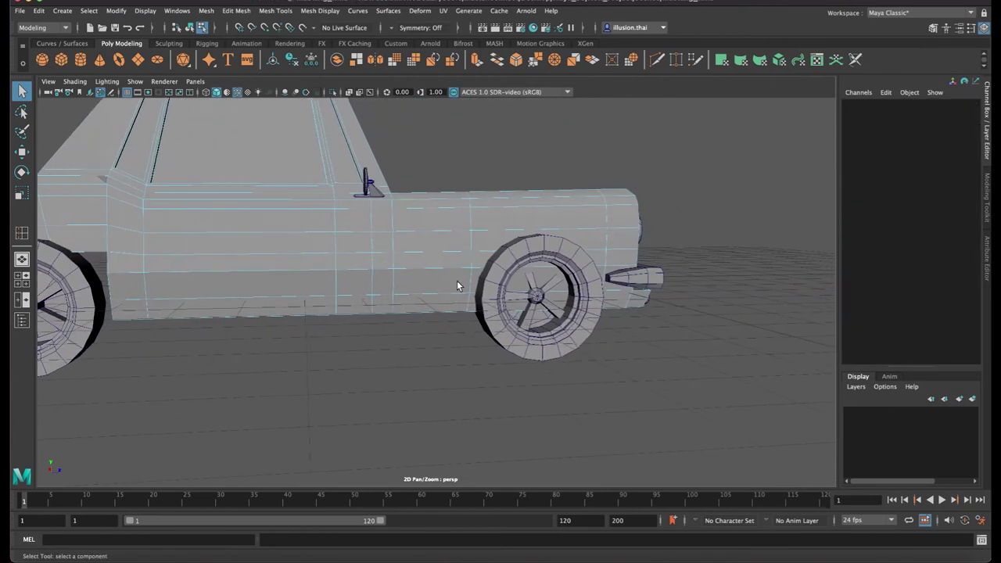
click(505, 308)
shift+click(507, 257)
shift+click(506, 245)
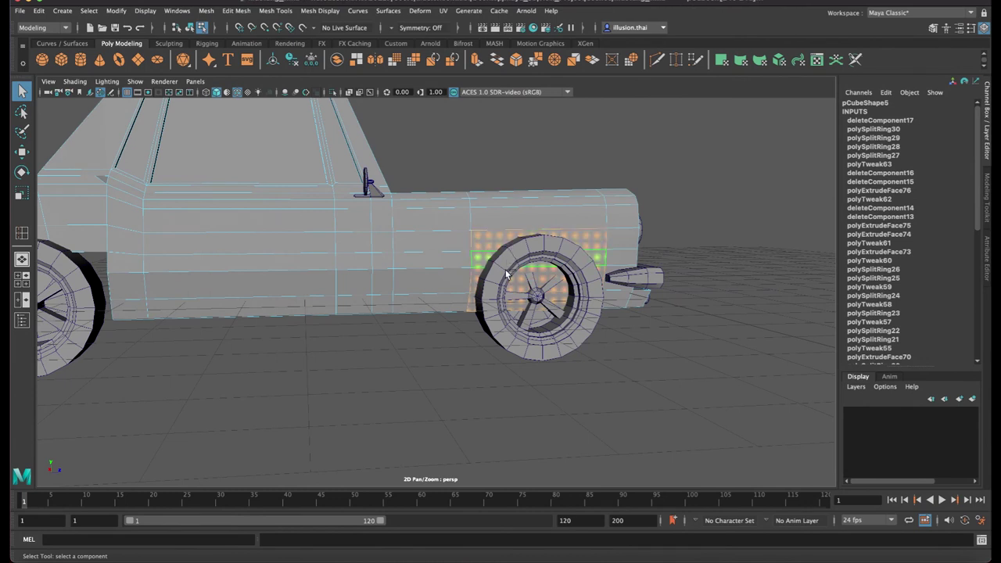
key(Delete)
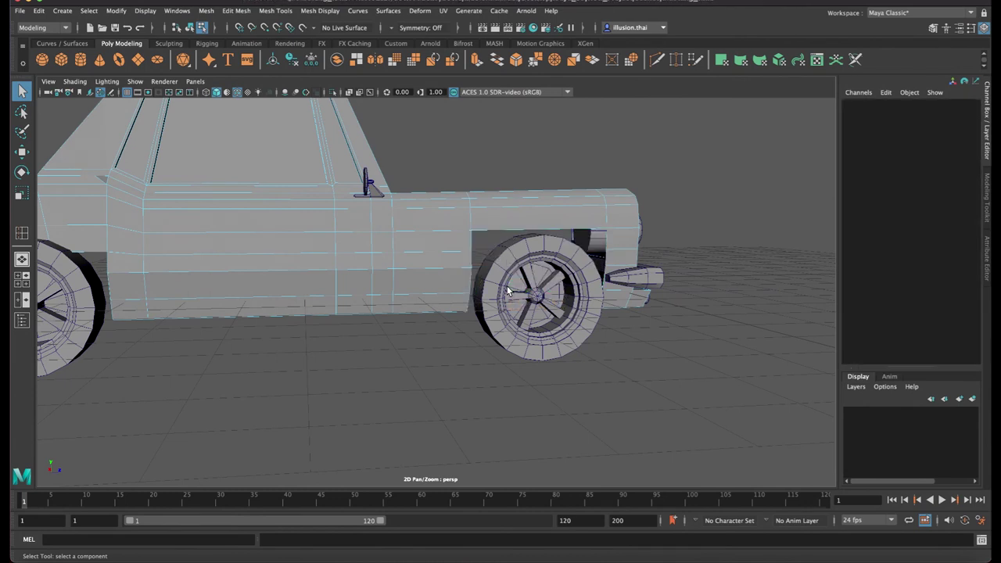
Select a corner vertex of the arch hole, ready to move it
scroll(507, 290, down, 3)
right_click(495, 233)
click(441, 233)
mouse_move(459, 238)
alt+mouse_down()
mouse_move(460, 260)
mouse_move(497, 226)
mouse_move(508, 231)
alt+mouse_up()
click(438, 233)
key(w)
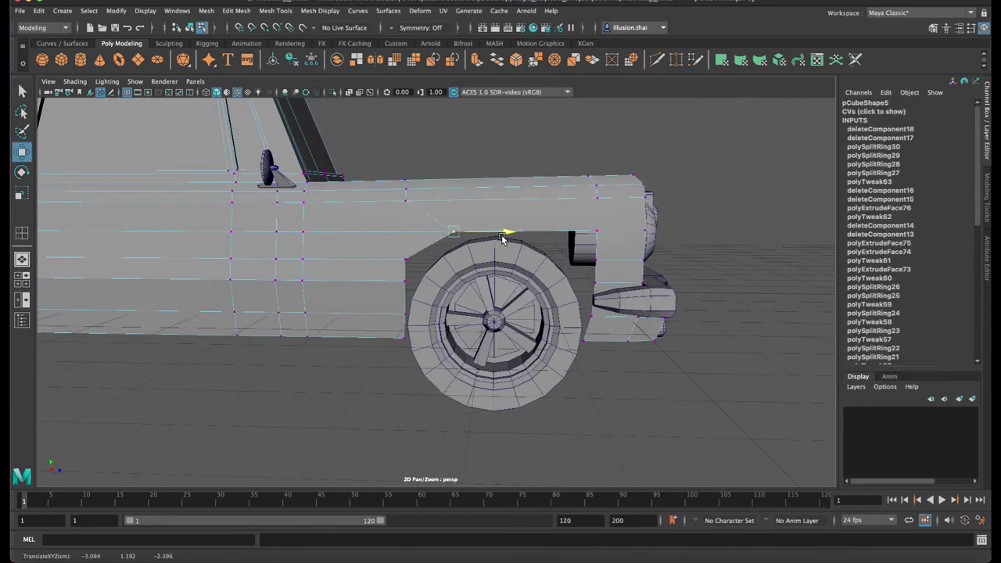
Move the arch hole's corner vertices so the opening curves around the front wheel
drag(598, 235, 579, 234)
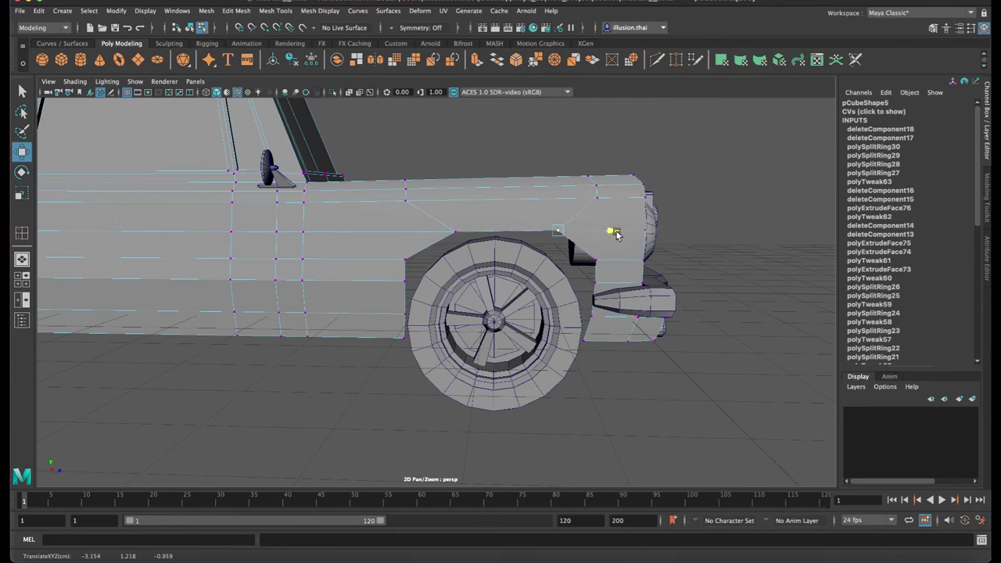
click(598, 261)
mouse_move(647, 261)
mouse_down()
mouse_move(616, 263)
mouse_move(591, 314)
mouse_move(637, 321)
mouse_up()
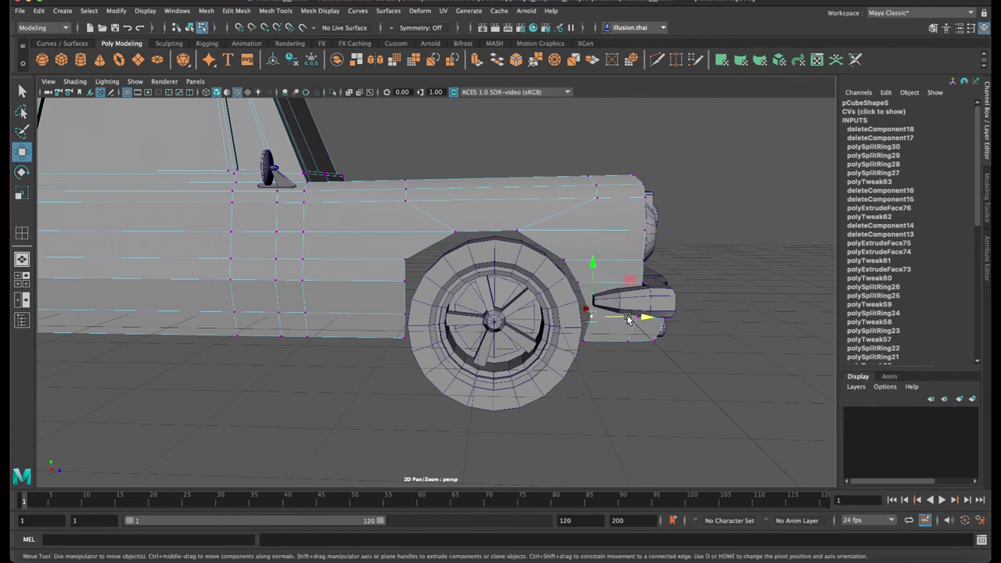
middle_drag(406, 262, 479, 260)
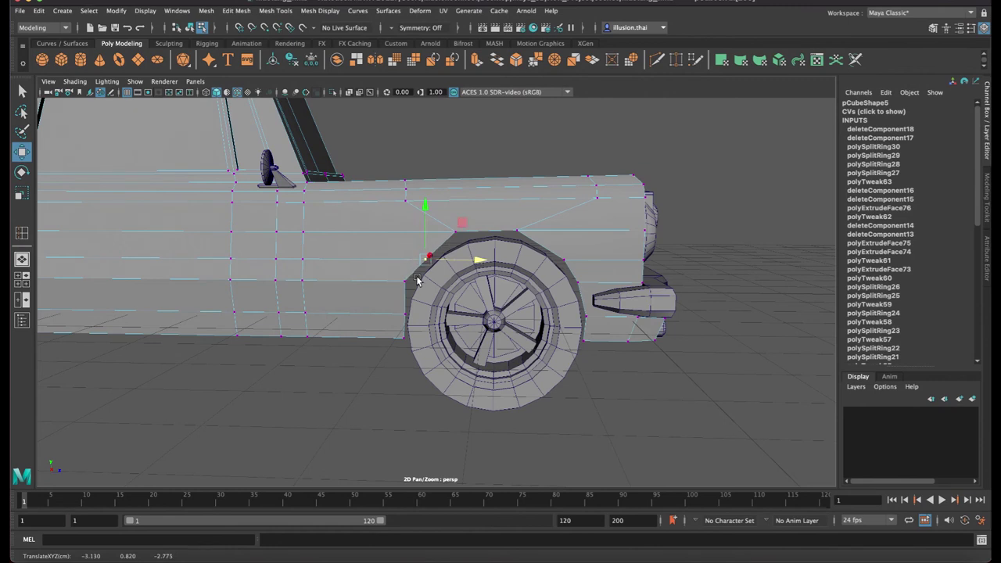
middle_drag(406, 283, 462, 282)
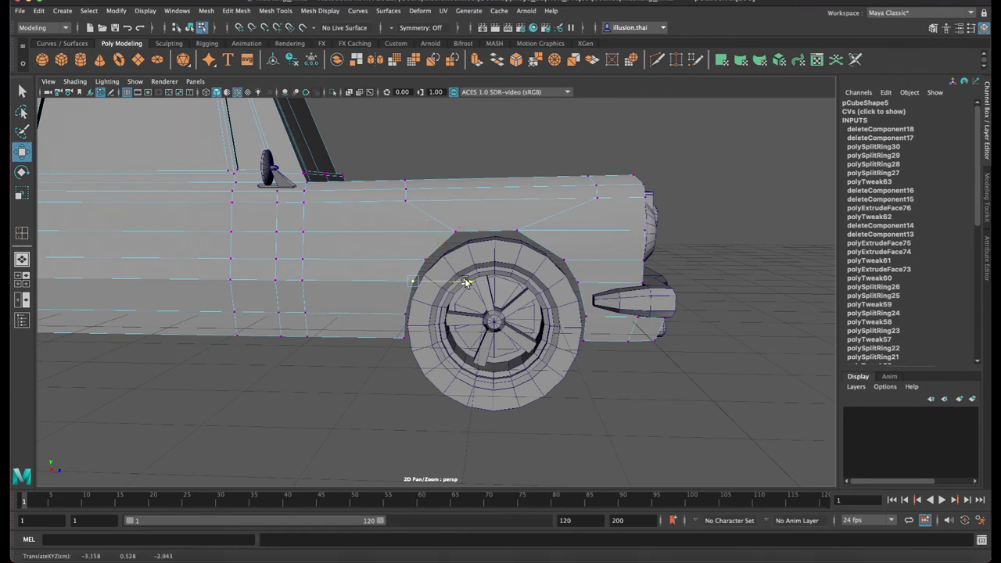
mouse_move(408, 315)
middle_down()
mouse_move(450, 317)
mouse_move(406, 340)
middle_up()
click(460, 334)
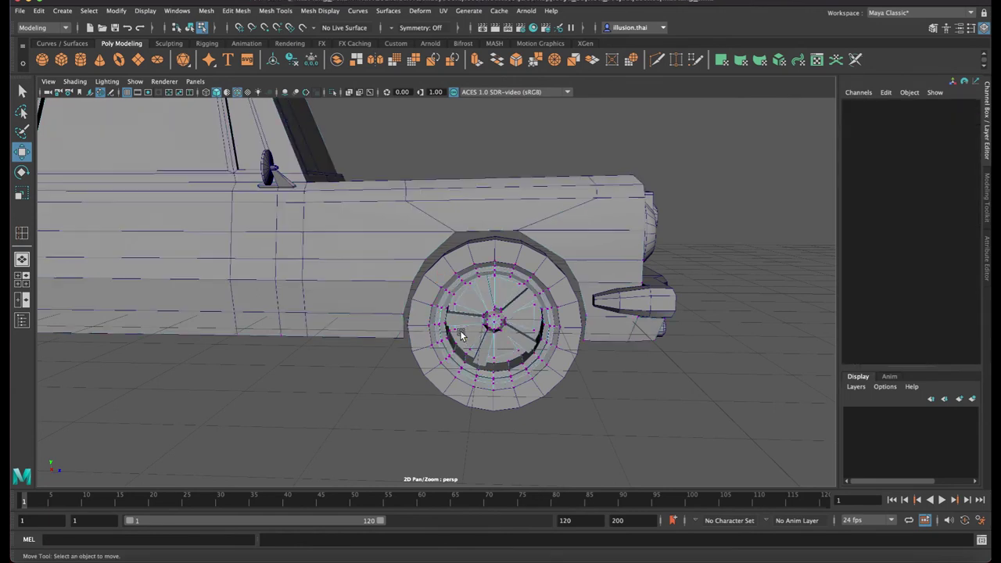
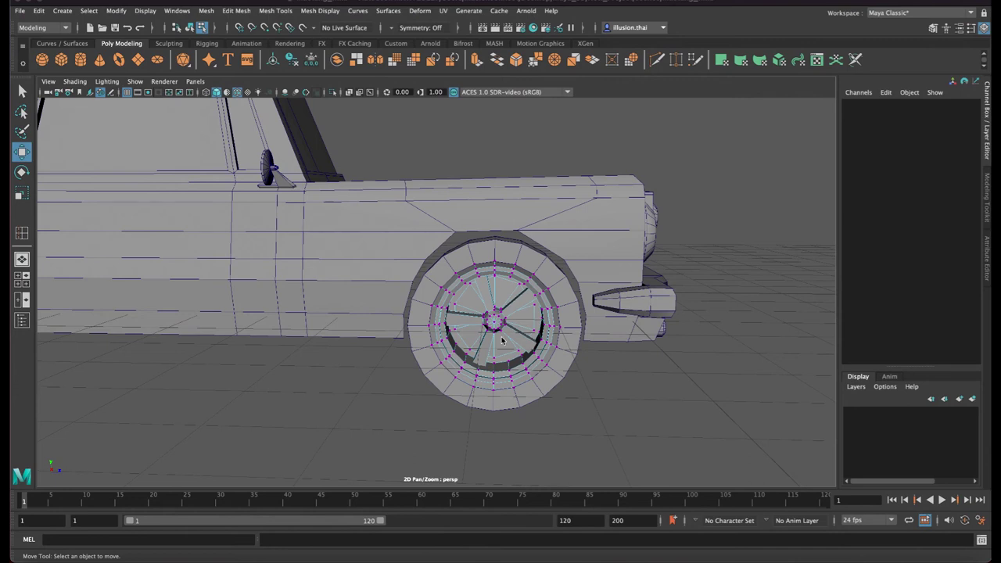
Select the wheel-arch vertices and move them down and outward to follow the wheel
click(406, 250)
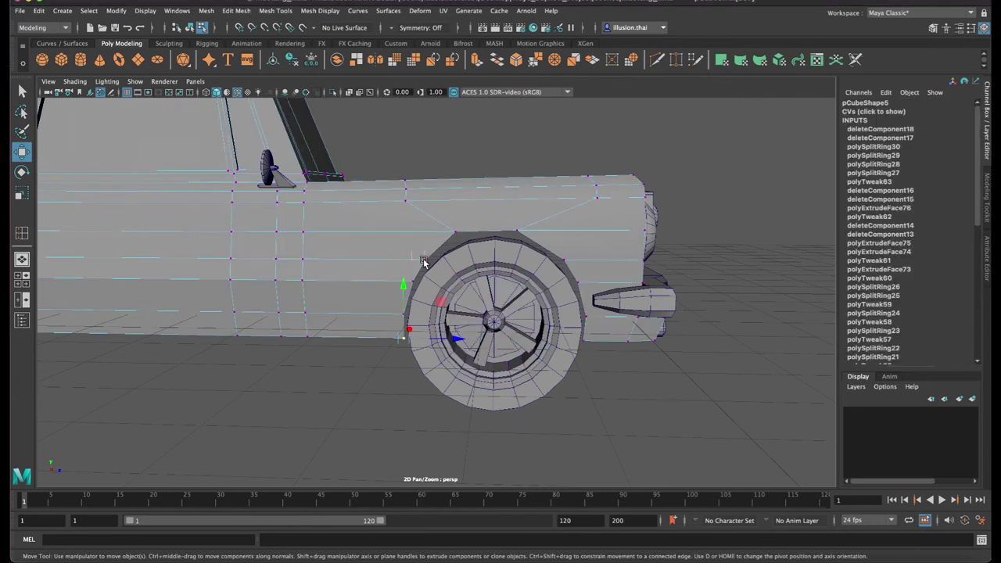
drag(377, 255, 469, 363)
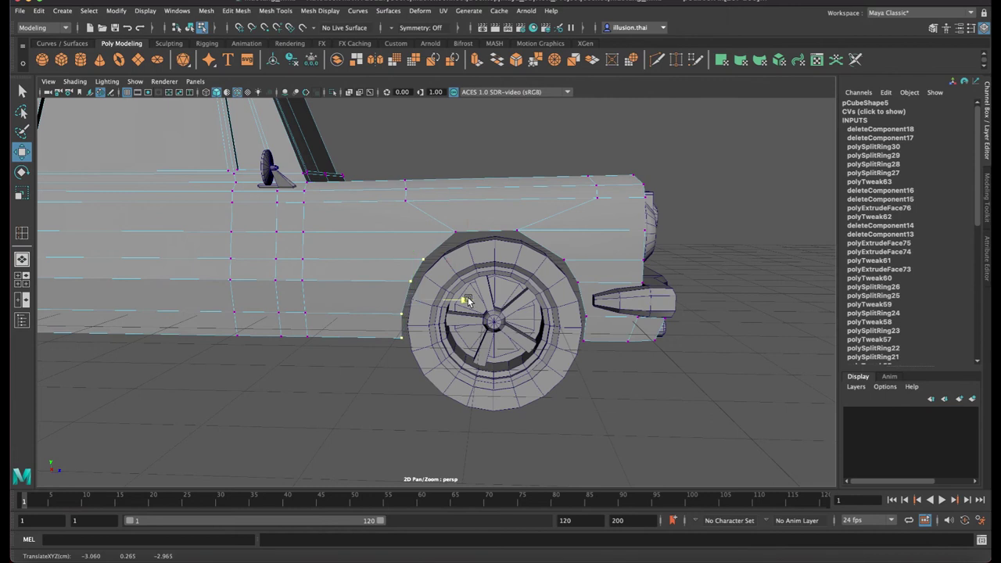
drag(467, 301, 438, 337)
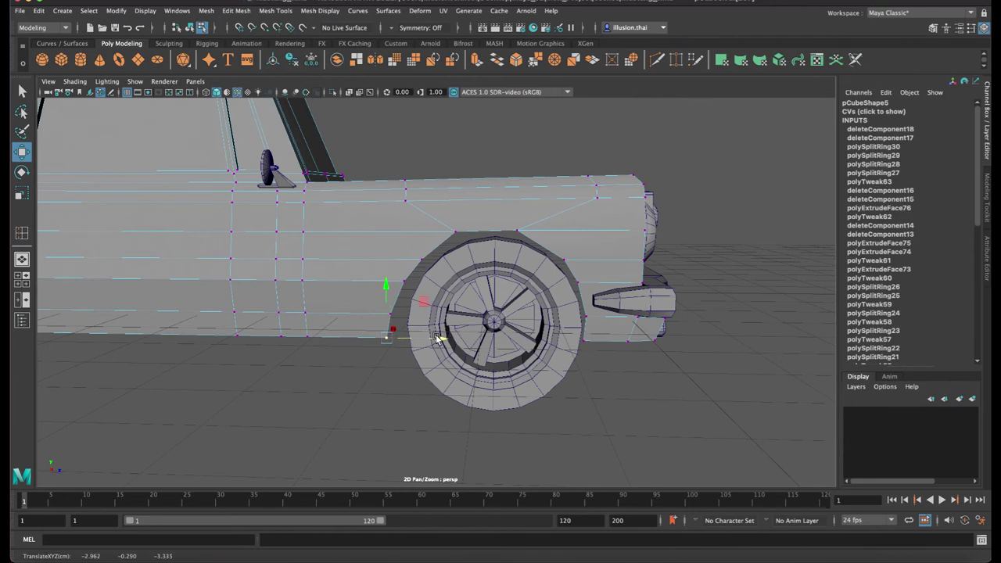
drag(453, 227, 539, 236)
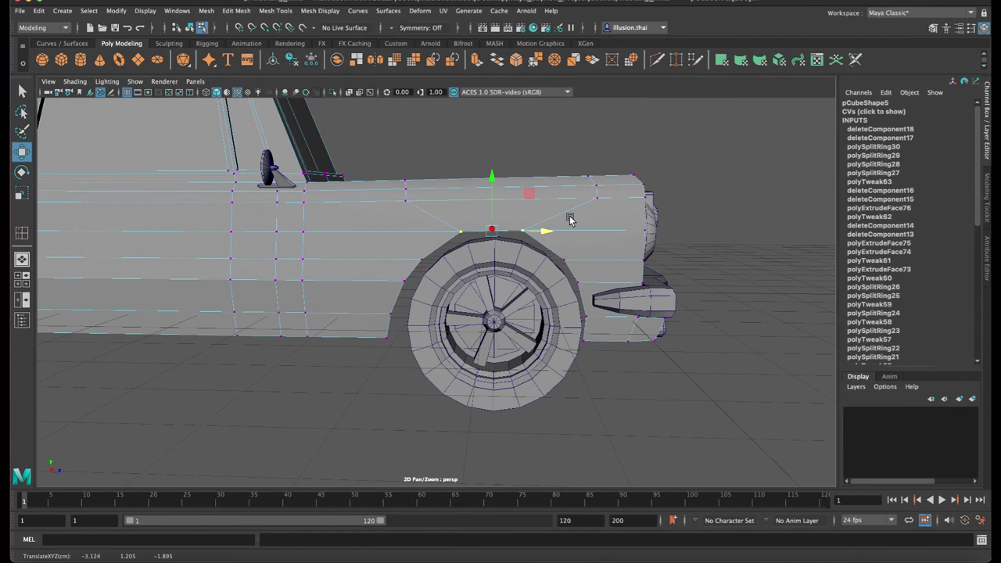
Return the body to Object Mode, frame the whole car and select the body
right_drag(569, 219, 615, 201)
scroll(462, 270, down, 3)
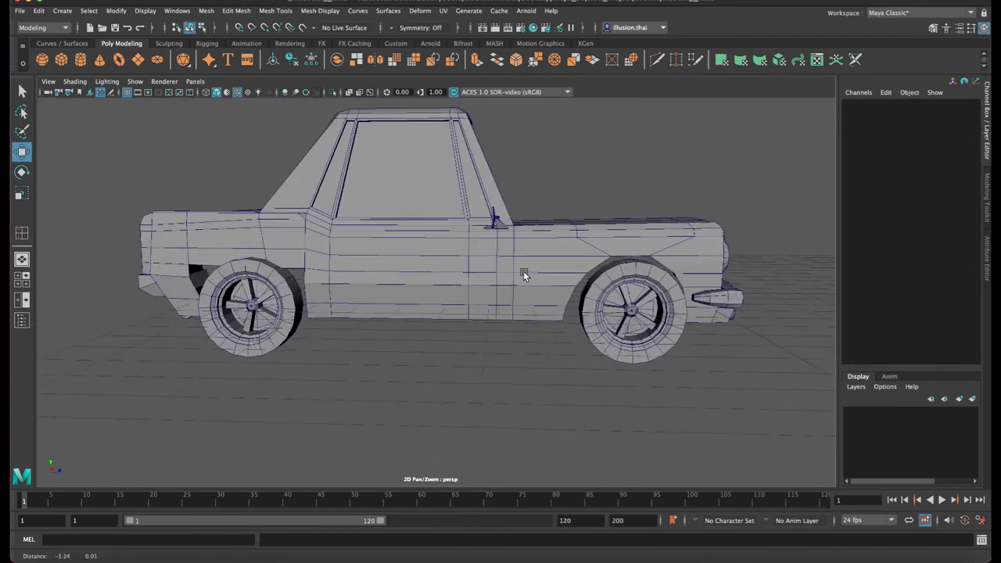
middle_drag(523, 270, 626, 281)
scroll(423, 256, up, 3)
scroll(423, 250, up, 2)
click(422, 243)
In wireframe vertex mode, raise the first wheel-arch vertex above the wheel and shift it forward
key(4)
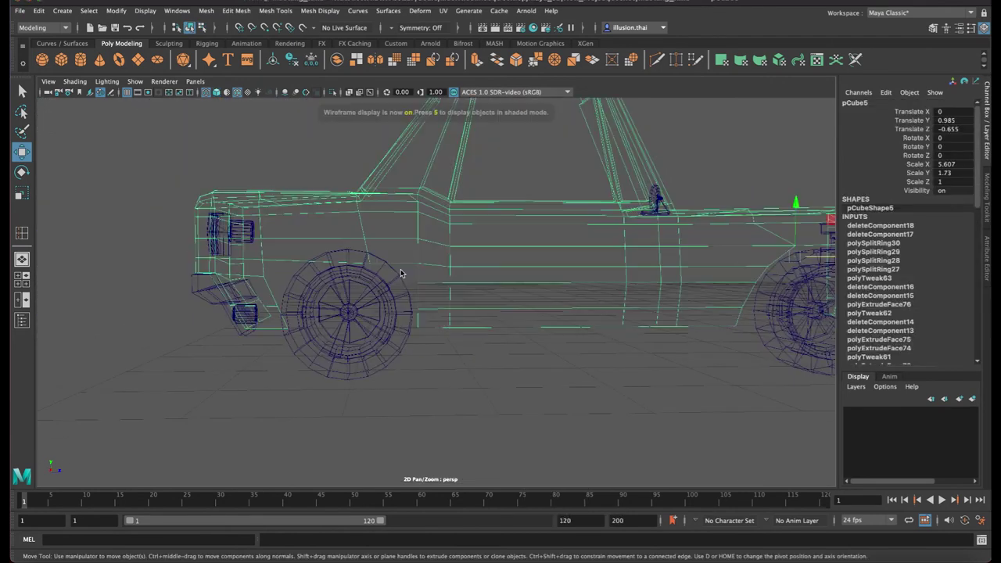
right_drag(446, 236, 443, 207)
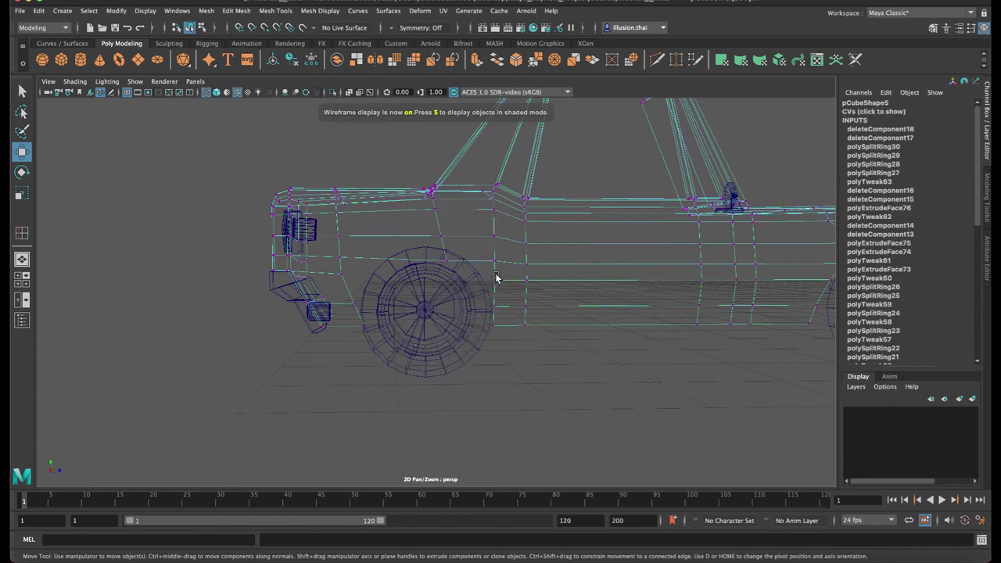
scroll(485, 266, up, 3)
click(442, 251)
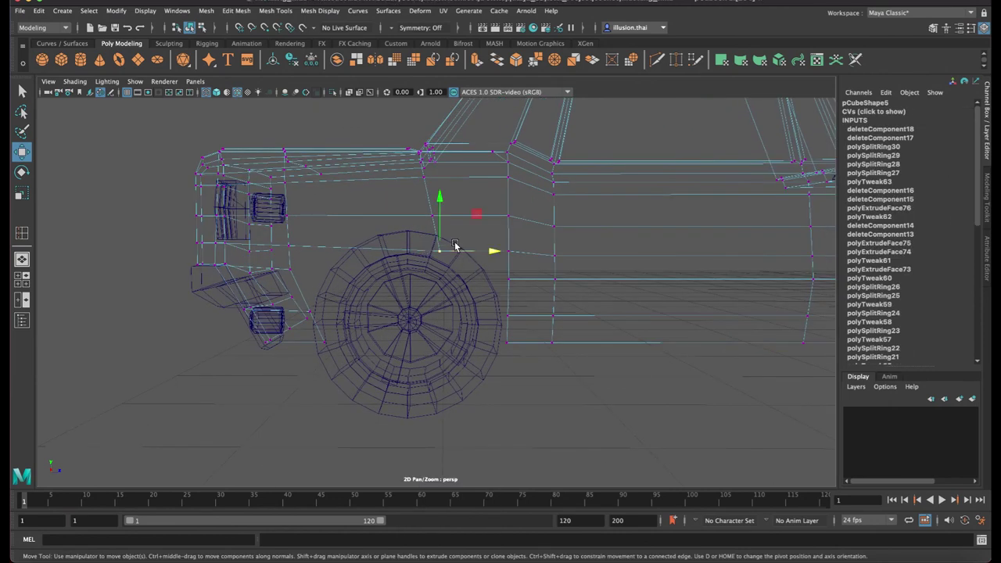
click(443, 211)
click(440, 250)
drag(439, 202, 439, 177)
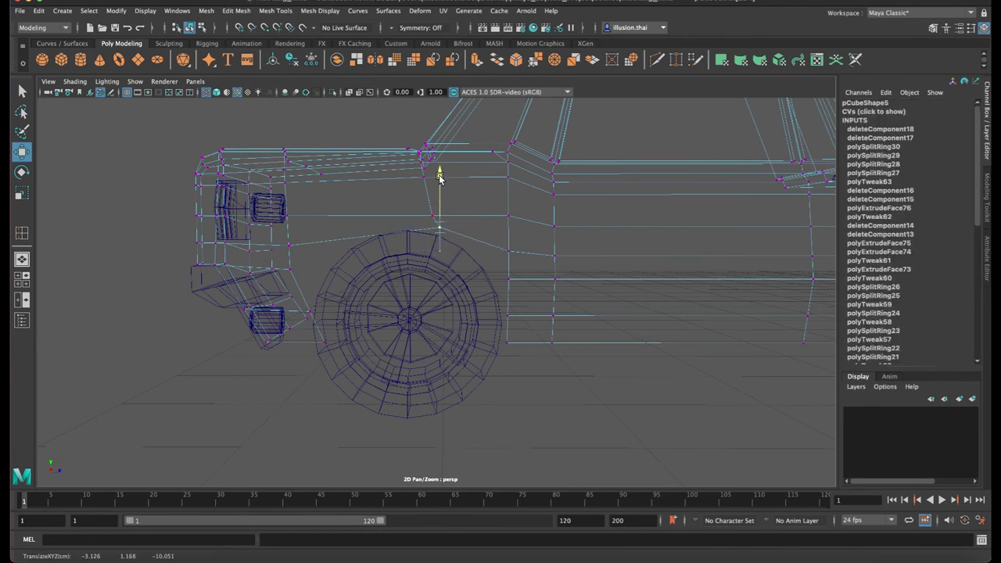
drag(487, 228, 459, 229)
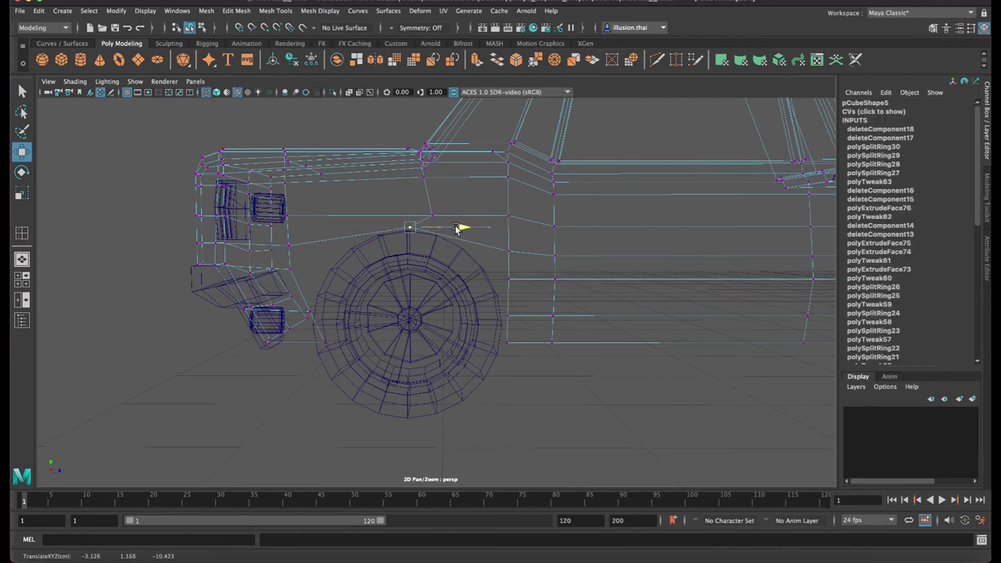
middle_drag(477, 216, 460, 218)
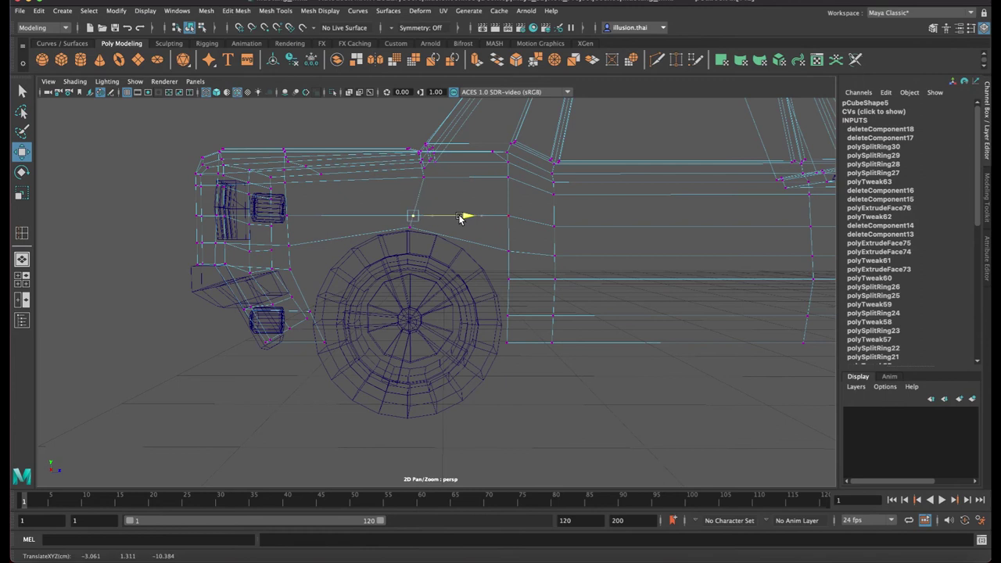
Raise and shift the neighbouring and lower arch vertices toward the front of the car
click(509, 251)
drag(556, 251, 531, 253)
drag(487, 219, 483, 199)
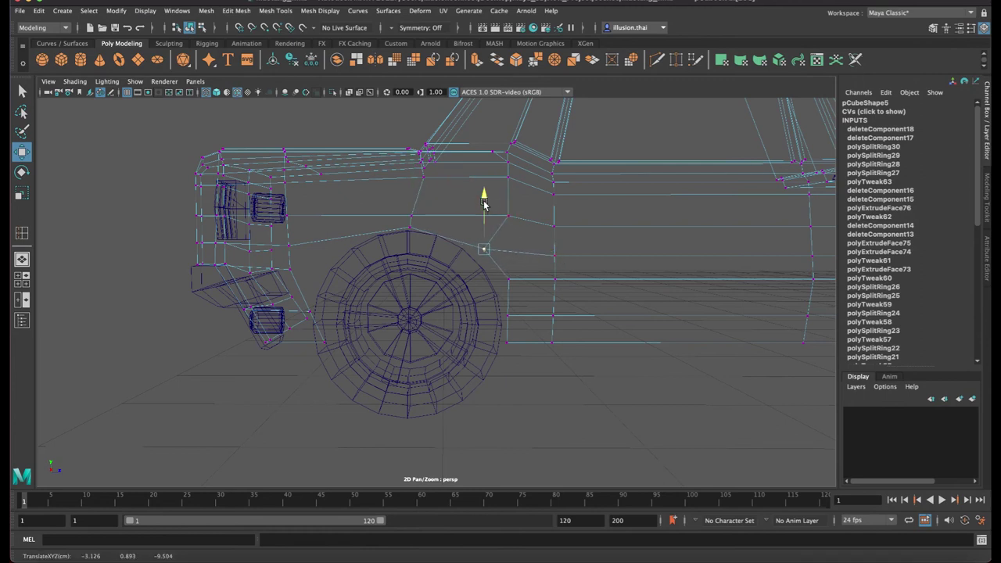
drag(534, 247, 526, 245)
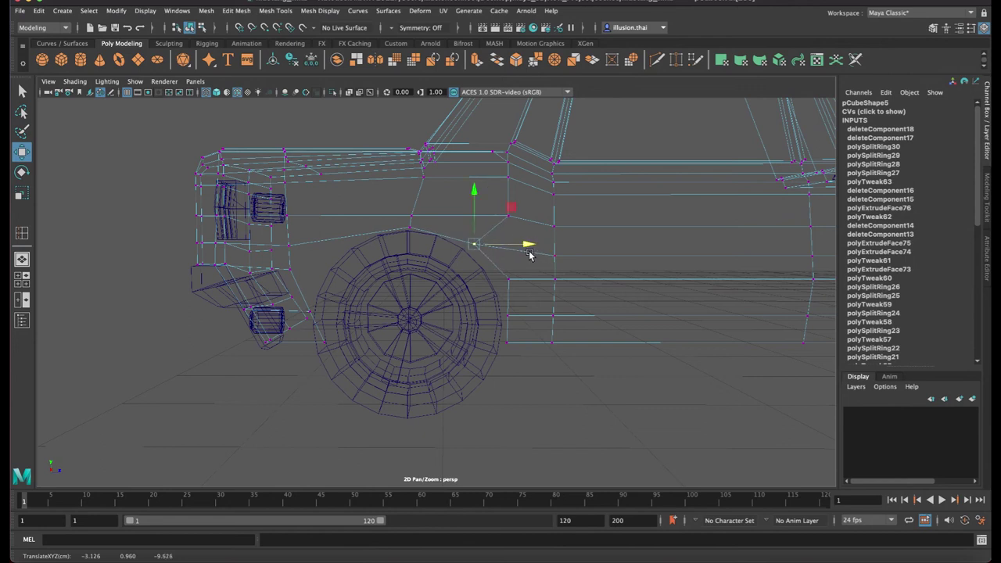
drag(477, 194, 476, 190)
click(508, 278)
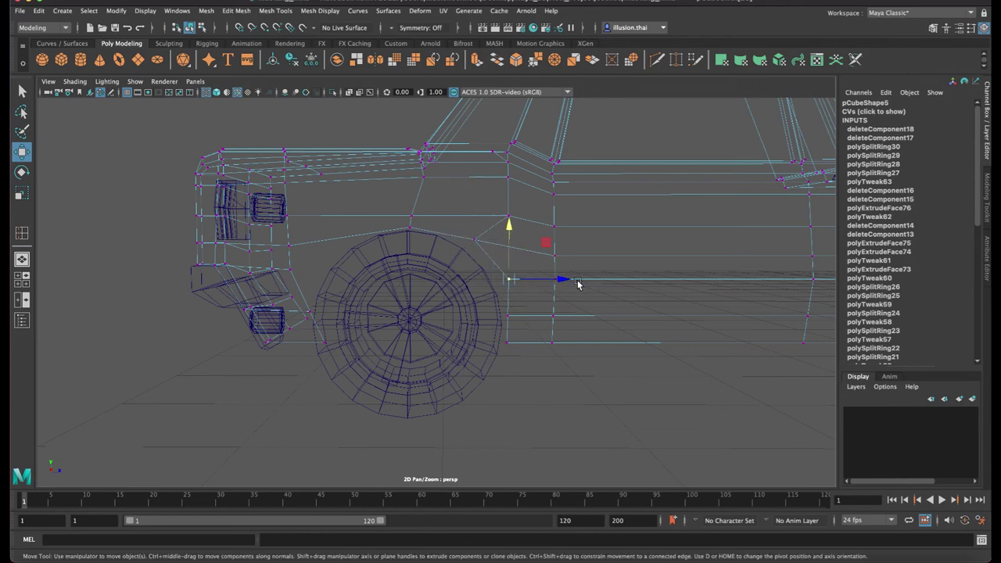
drag(556, 282, 550, 283)
click(525, 326)
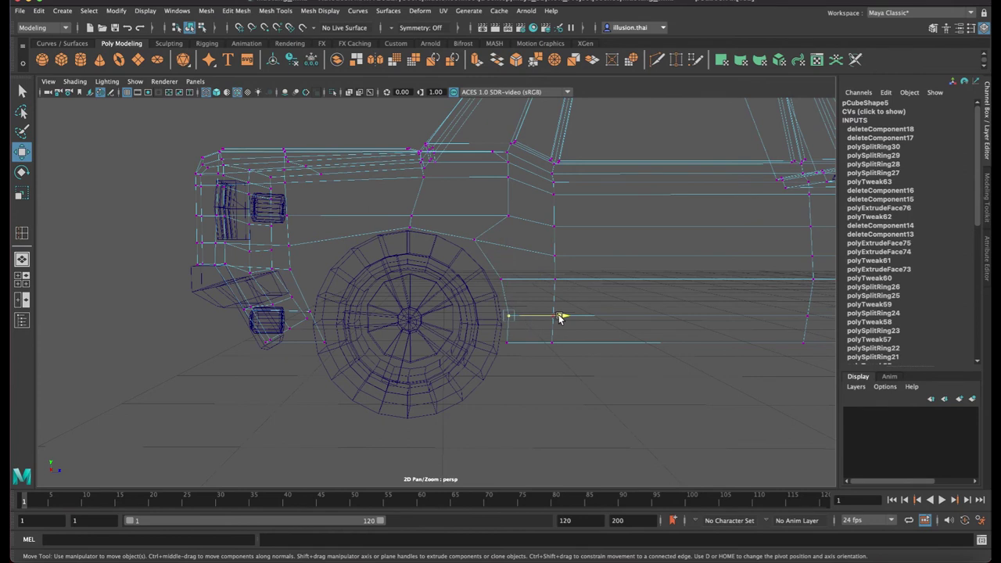
click(558, 342)
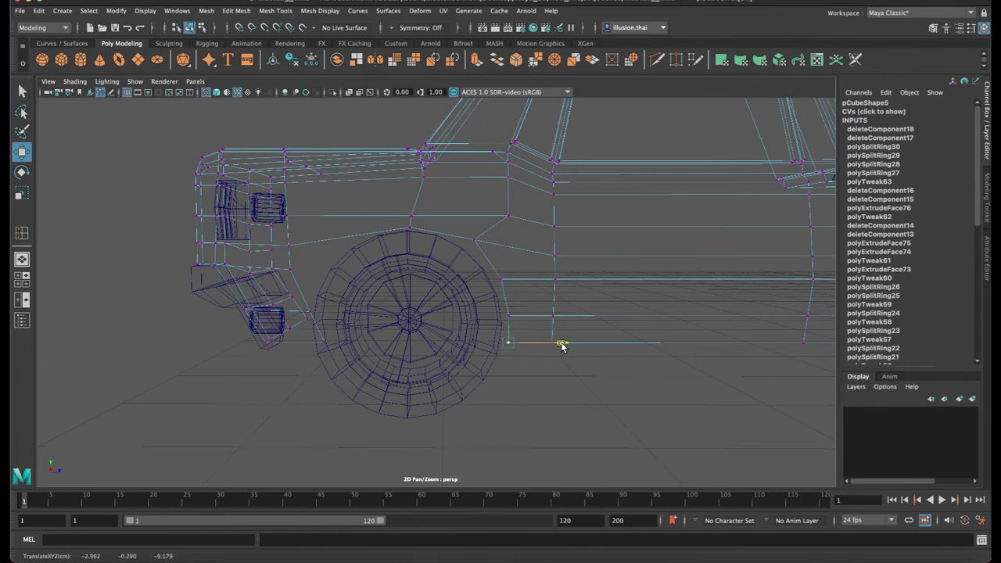
click(314, 344)
alt+middle_drag(312, 351, 442, 344)
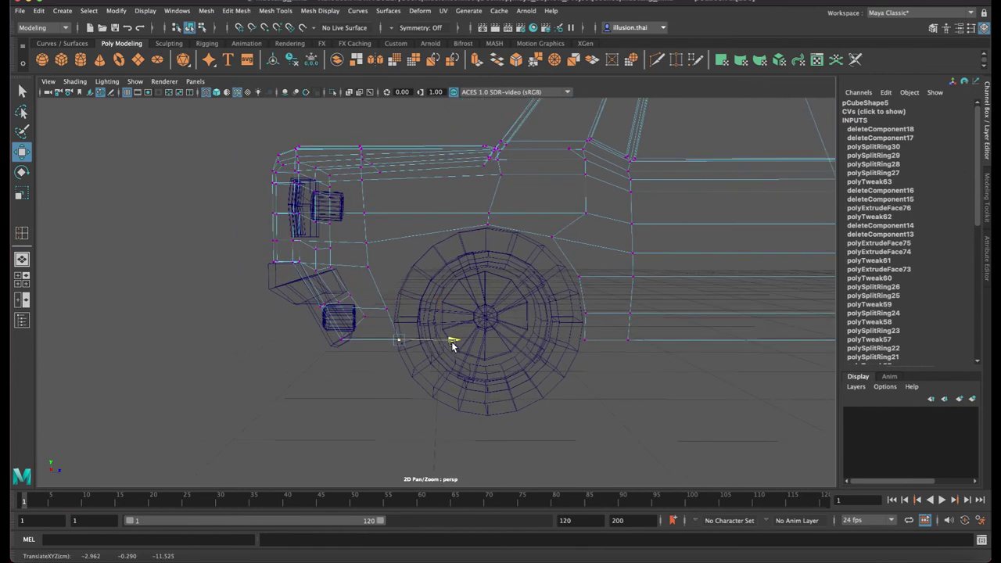
Raise and slide the top arch vertices, then return the body to Object Mode and deselect
alt+drag(377, 322, 451, 305)
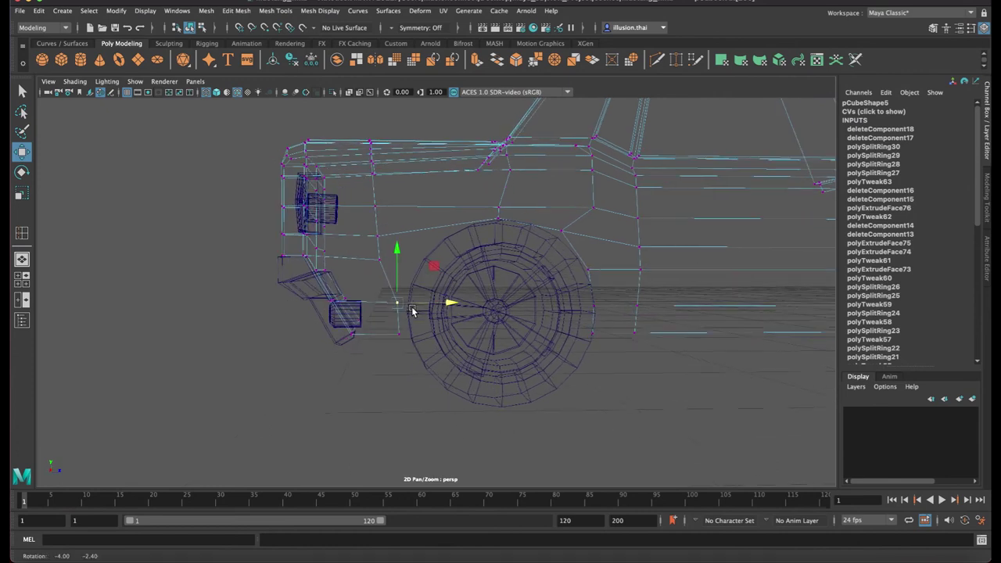
mouse_move(397, 250)
mouse_down()
mouse_move(435, 261)
mouse_move(488, 242)
mouse_move(424, 194)
mouse_up()
click(379, 234)
key(bracketleft)
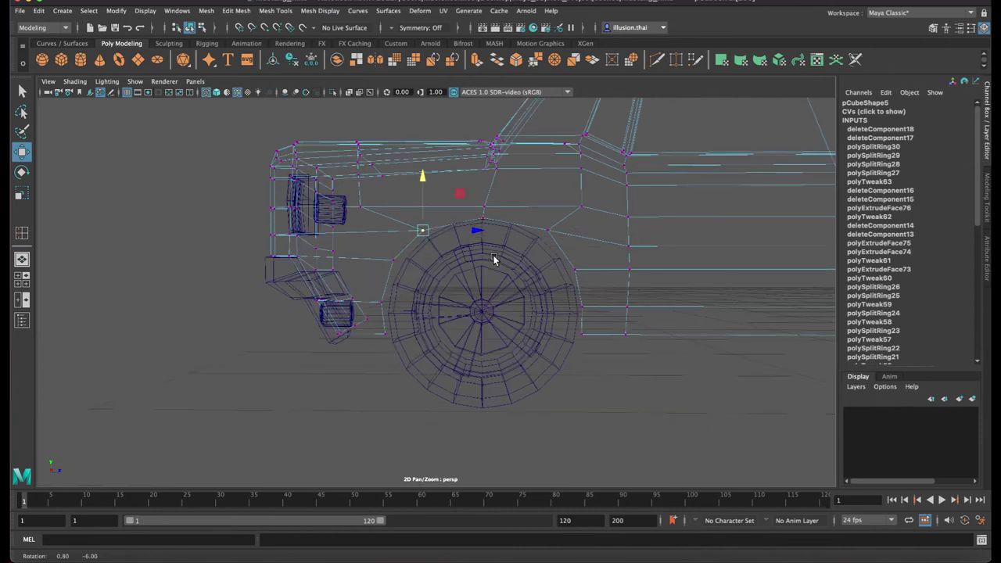
middle_drag(538, 222, 602, 233)
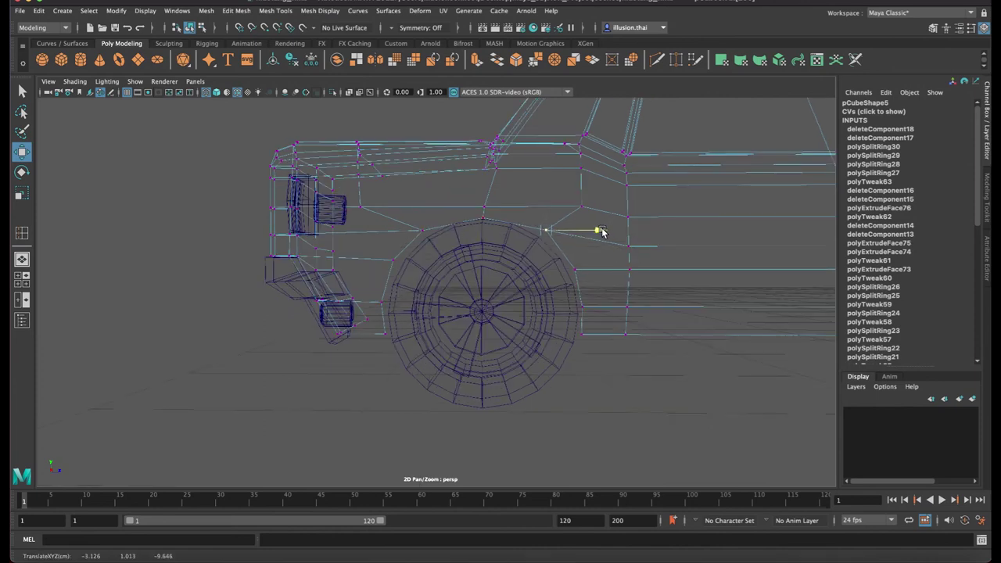
click(487, 222)
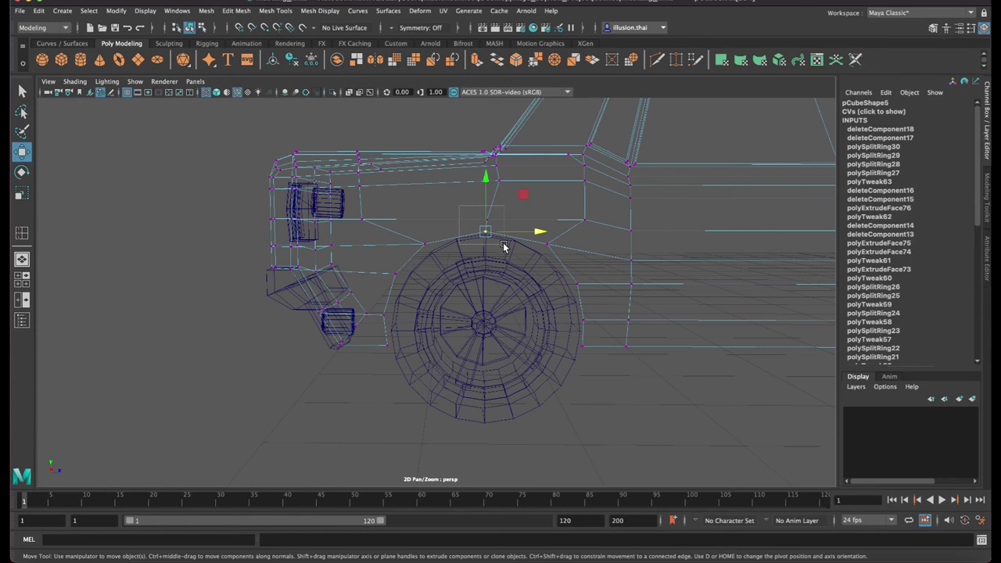
drag(484, 179, 485, 175)
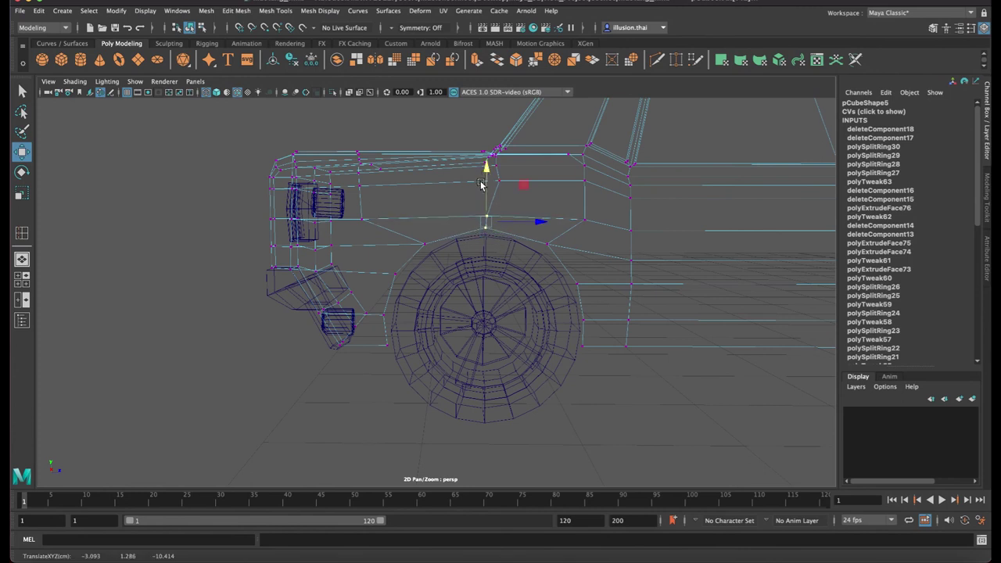
right_drag(581, 256, 625, 239)
click(635, 374)
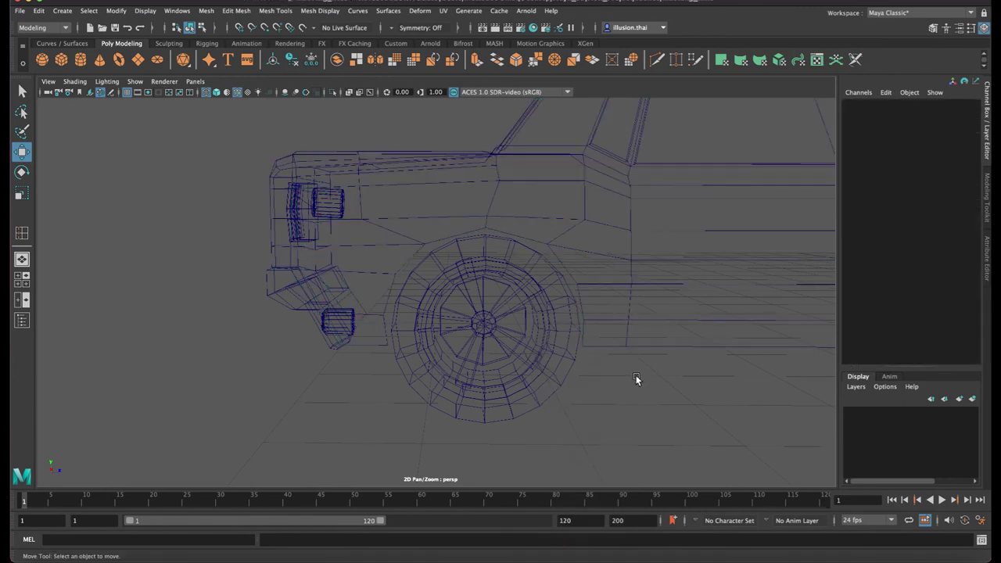
Return to shaded display and select the lower body edge at the front wheel arch
key(5)
alt+right_drag(659, 377, 581, 363)
right_click(595, 277)
click(536, 263)
right_drag(495, 232, 491, 203)
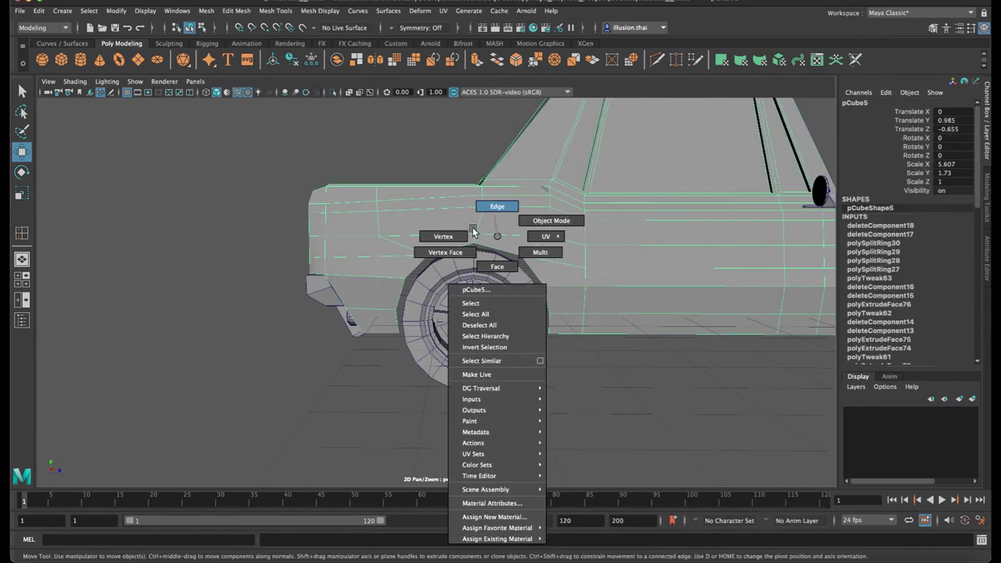
click(399, 325)
key(q)
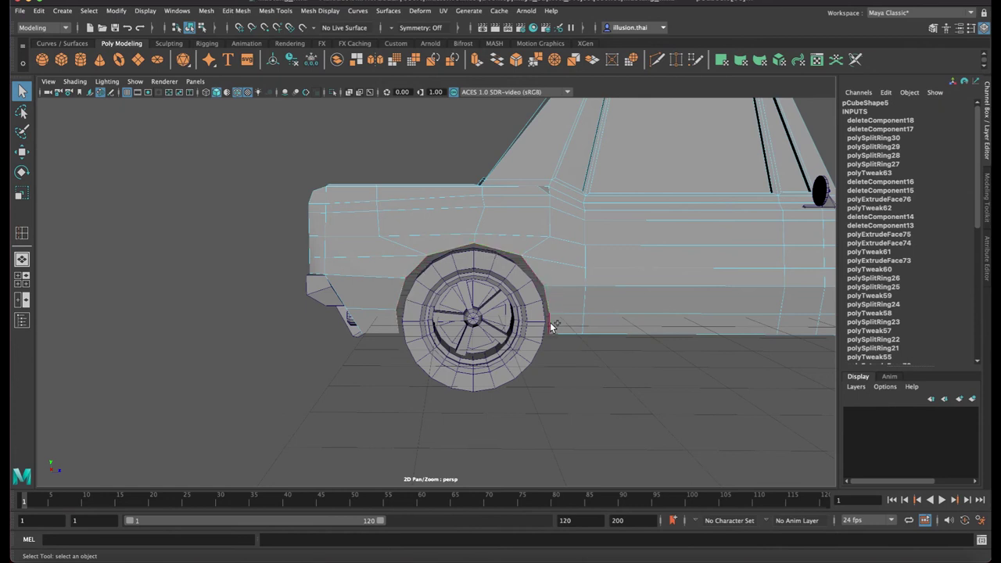
mouse_move(655, 317)
alt+mouse_down()
mouse_move(549, 328)
mouse_move(573, 330)
alt+mouse_up()
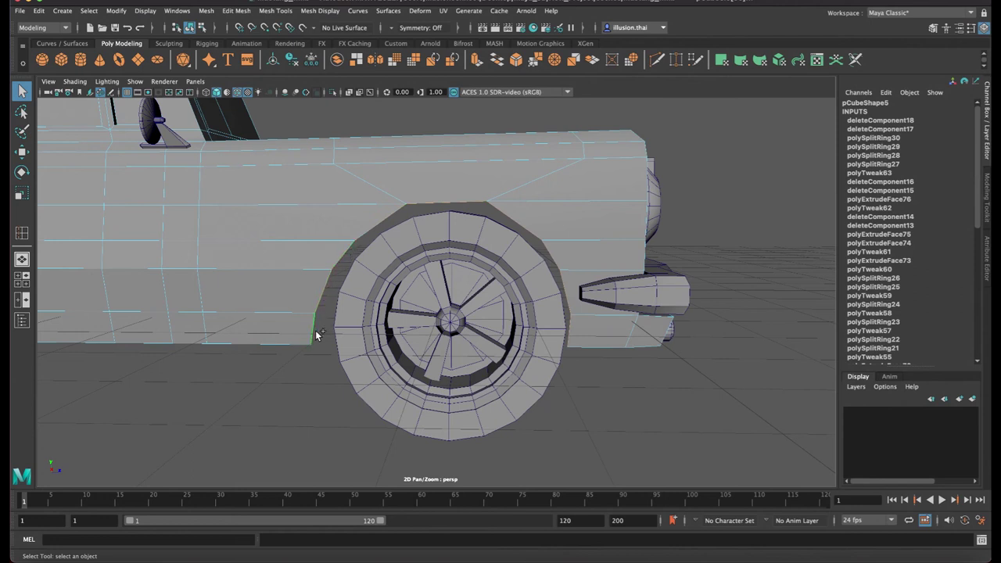
Extrude the arch edge with Ctrl+E and pull it outward into a flared lip
key(ctrl+e)
mouse_move(454, 346)
alt+mouse_down()
mouse_move(424, 358)
mouse_move(710, 368)
alt+mouse_up()
key(w)
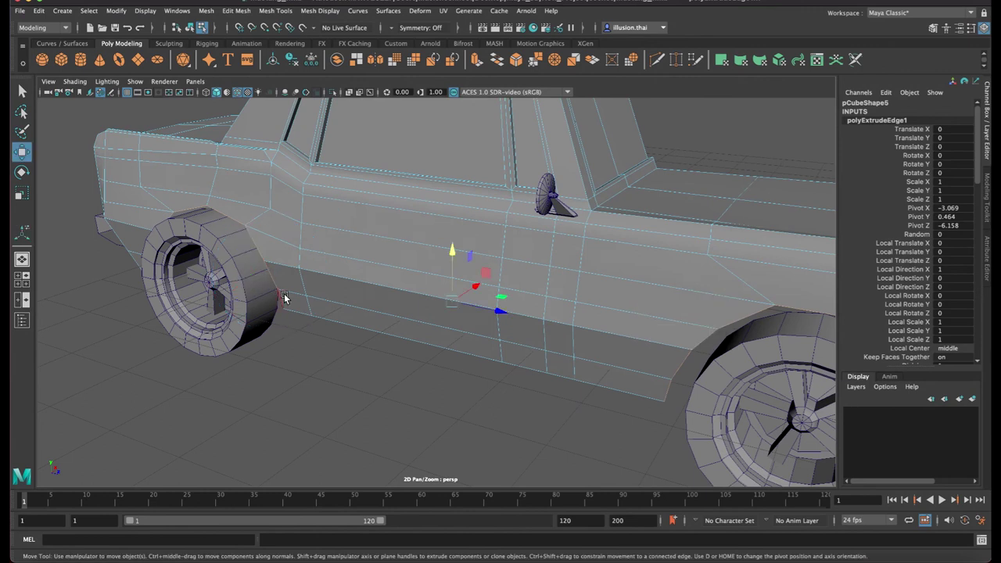
drag(475, 285, 466, 292)
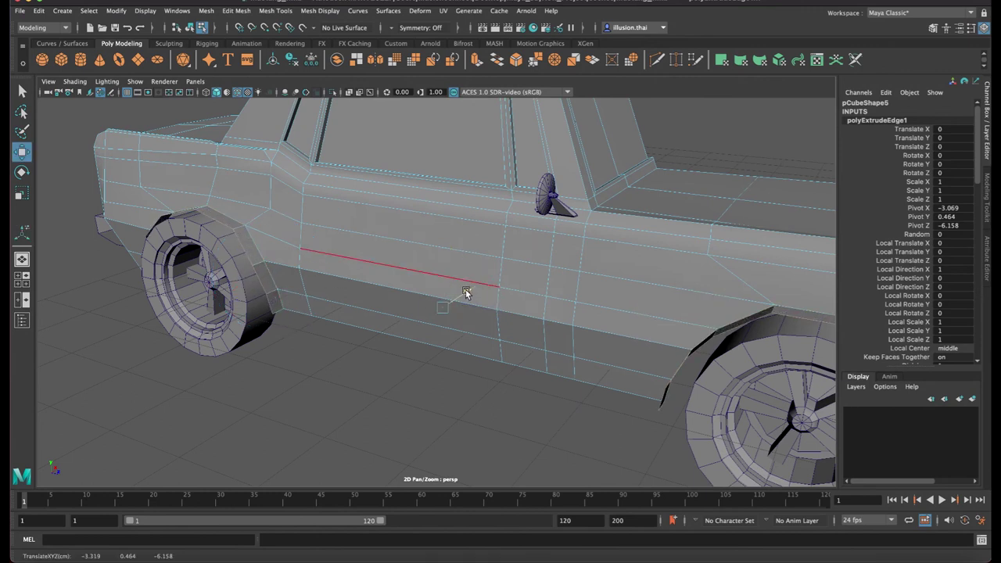
mouse_move(370, 319)
alt+mouse_down()
mouse_move(408, 325)
mouse_move(487, 286)
alt+mouse_up()
scroll(483, 295, up, 3)
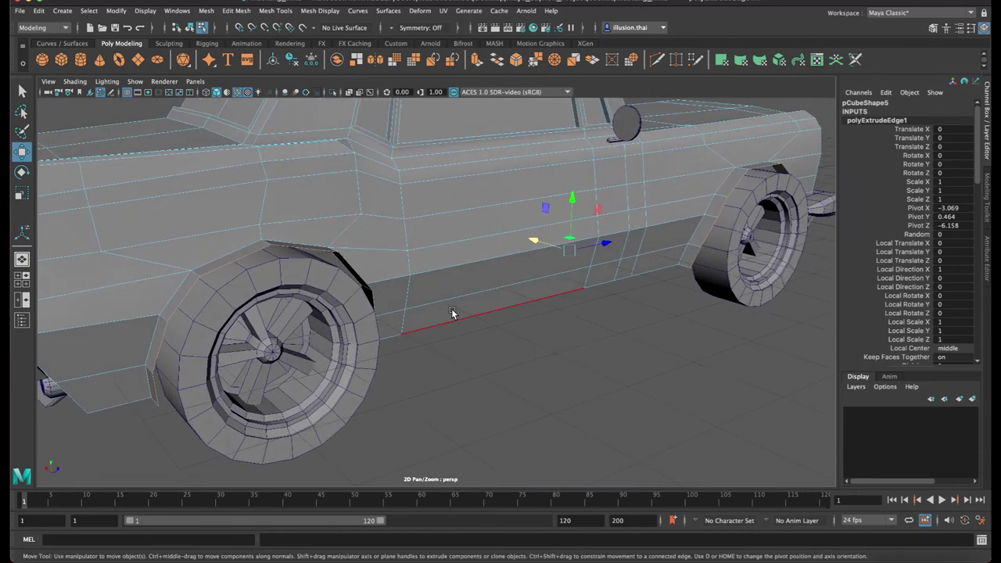
Return the body to Object Mode, deselect, and pick the rear wheel tyre
key(q)
right_drag(332, 274, 375, 256)
click(434, 351)
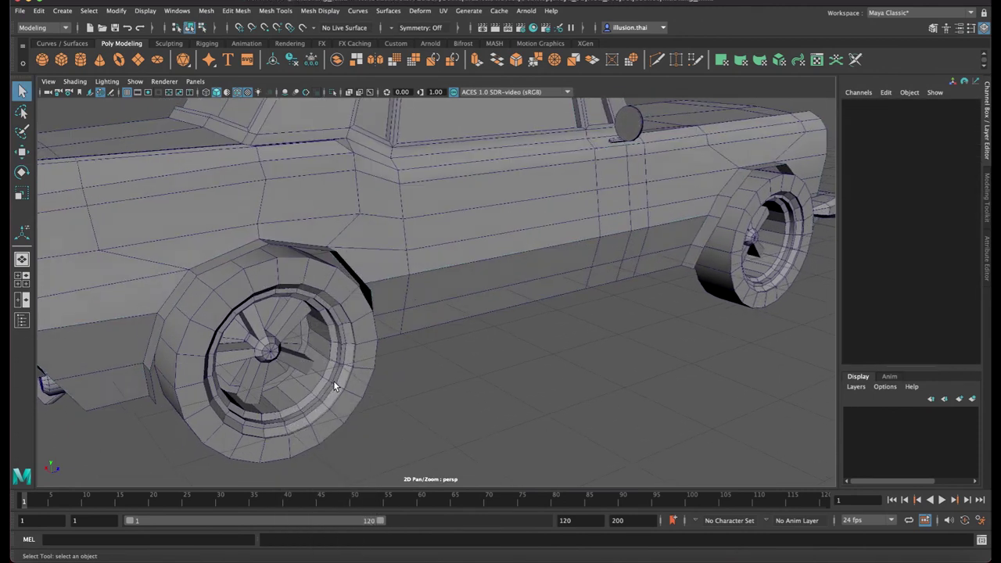
scroll(333, 385, down, 2)
click(274, 375)
mouse_move(399, 437)
alt+mouse_down()
mouse_move(577, 357)
mouse_move(649, 301)
mouse_move(539, 320)
alt+mouse_up()
click(622, 285)
Slide the rear wheel's hub along X into the wheel and save the scene
key(w)
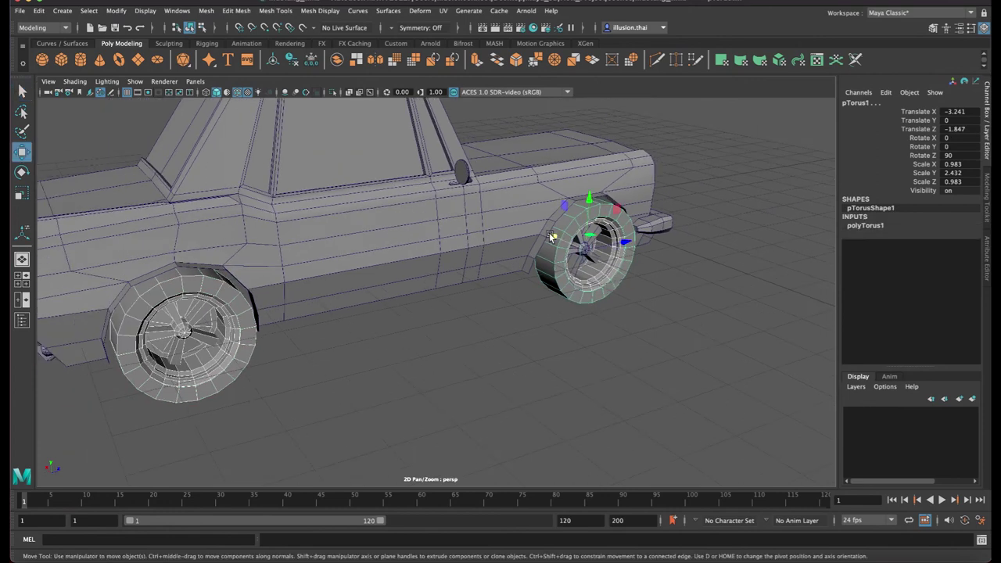
drag(551, 236, 541, 232)
key(ctrl+z)
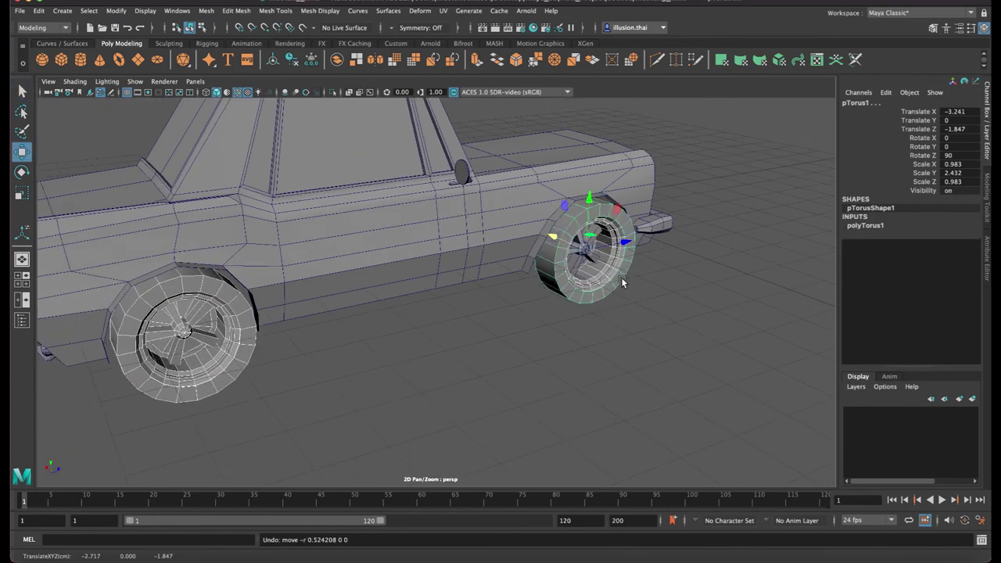
click(579, 265)
mouse_move(557, 234)
mouse_down()
mouse_move(532, 223)
mouse_move(538, 235)
mouse_up()
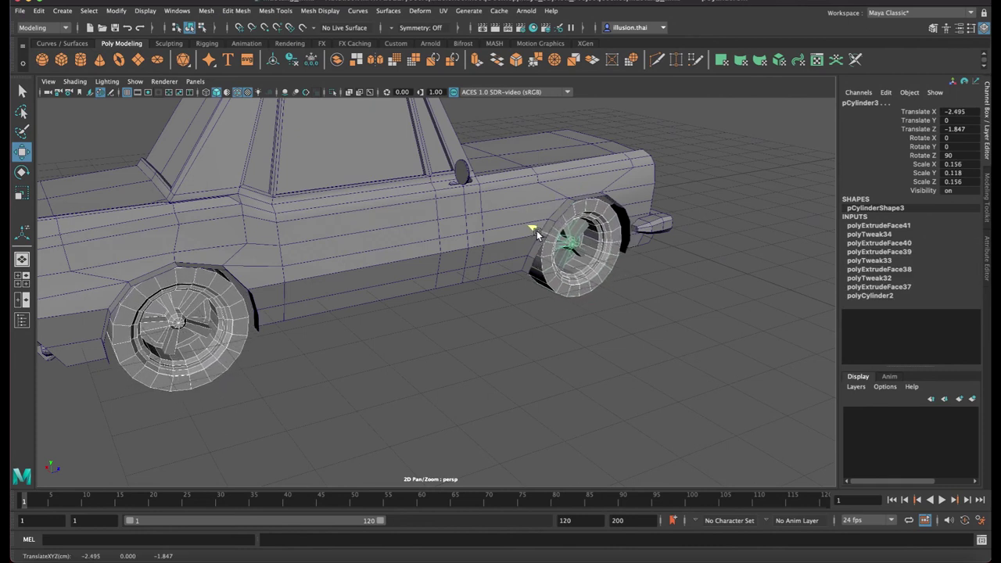
click(500, 346)
mouse_move(500, 346)
alt+mouse_down()
mouse_move(489, 315)
mouse_move(395, 307)
mouse_move(415, 300)
mouse_move(359, 307)
mouse_move(392, 283)
mouse_move(363, 287)
mouse_move(373, 289)
alt+mouse_up()
key(ctrl+s)
Insert an edge loop across the car's side panel, then return to Object Mode with smooth preview
key(w)
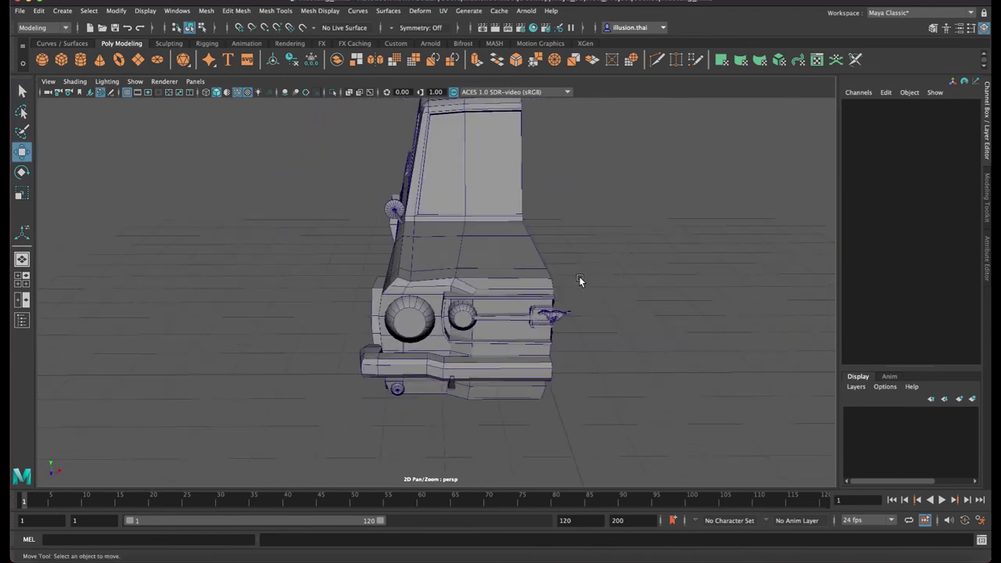
mouse_move(647, 238)
alt+mouse_down()
mouse_move(541, 250)
mouse_move(520, 233)
alt+mouse_up()
alt+right_drag(520, 233, 513, 228)
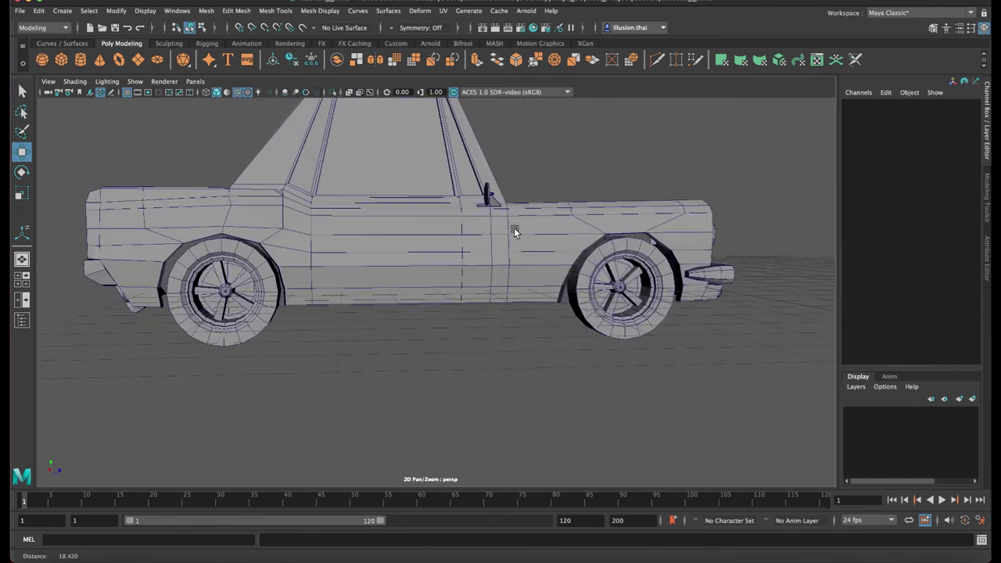
scroll(513, 227, up, 3)
alt+middle_drag(309, 227, 331, 226)
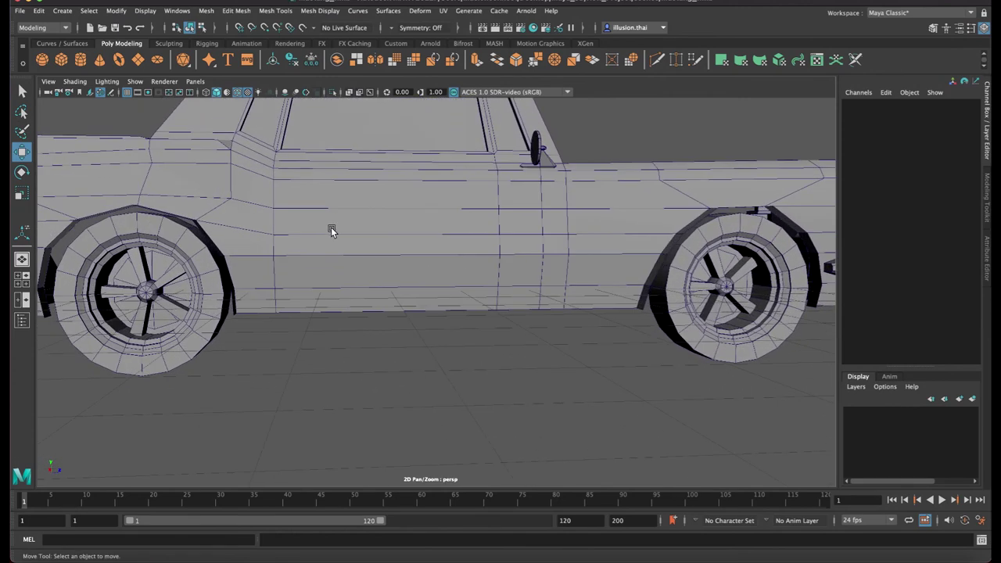
click(275, 10)
click(314, 91)
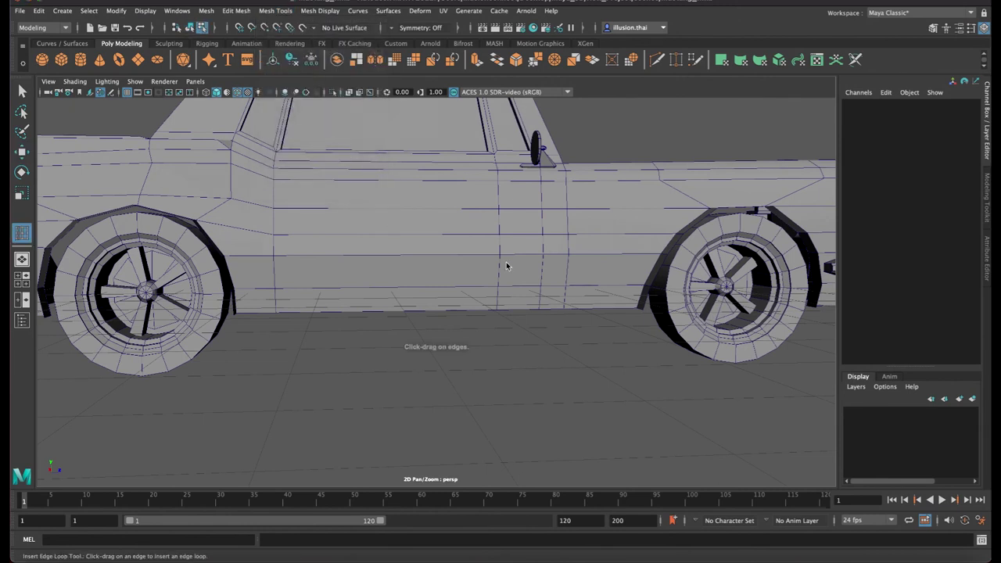
click(500, 301)
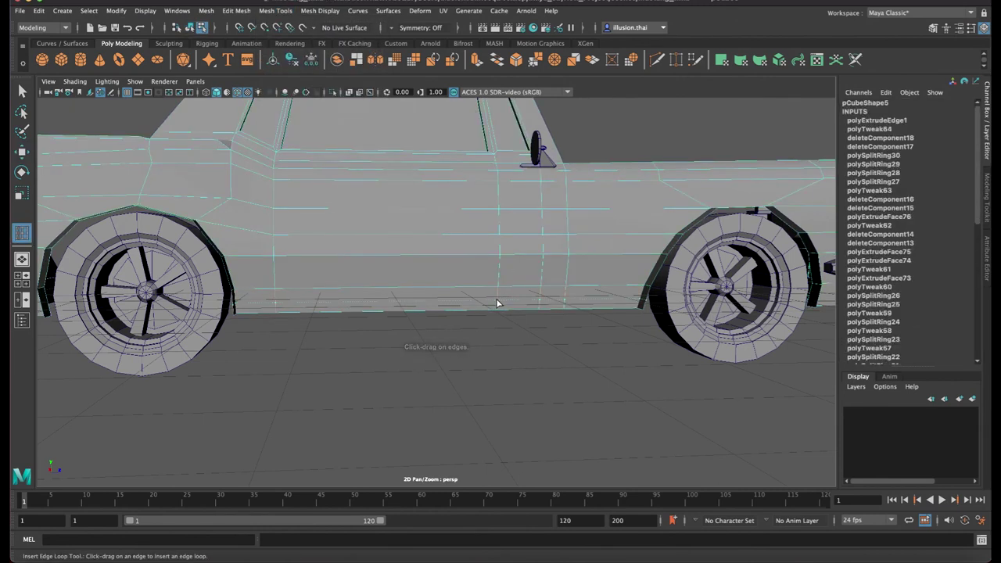
key(q)
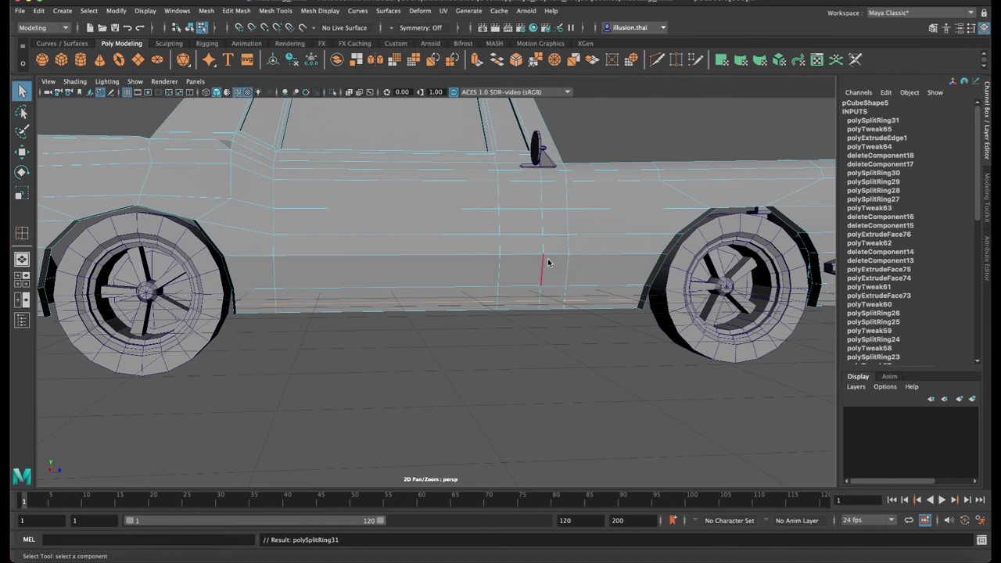
right_drag(547, 263, 599, 245)
alt+drag(564, 334, 579, 308)
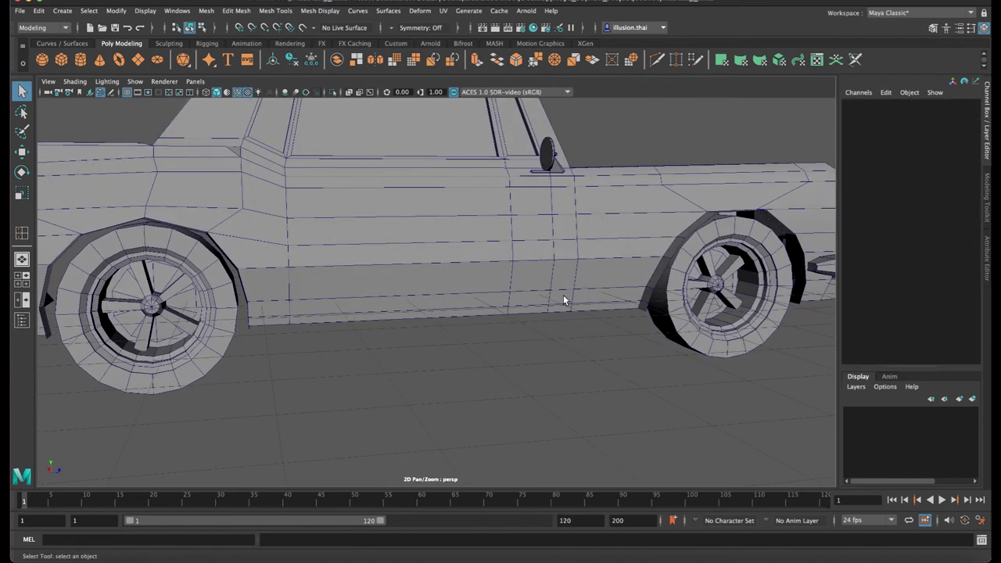
key(3)
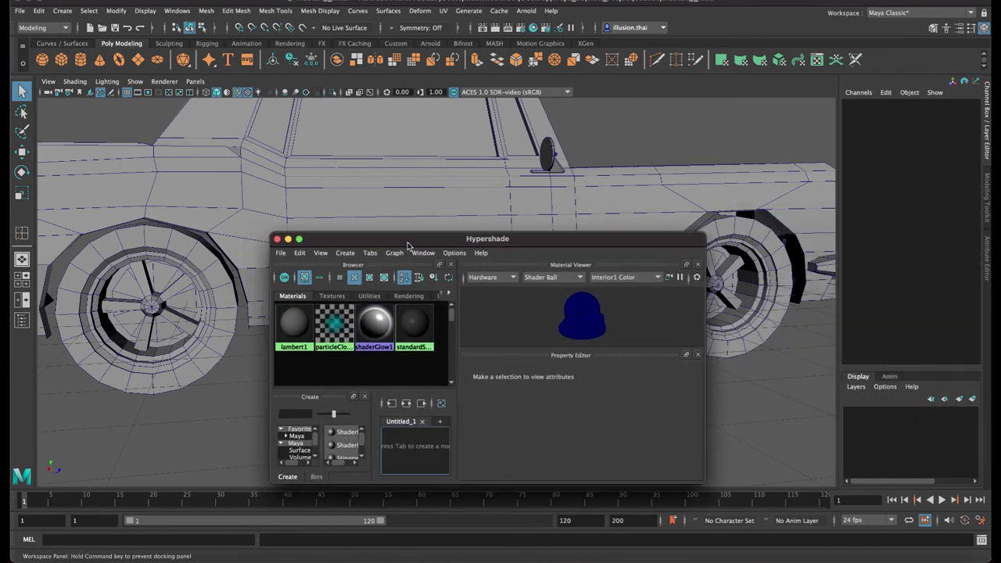
Save the scene and enlarge and reposition the Hypershade window
drag(409, 238, 463, 237)
key(ctrl+s)
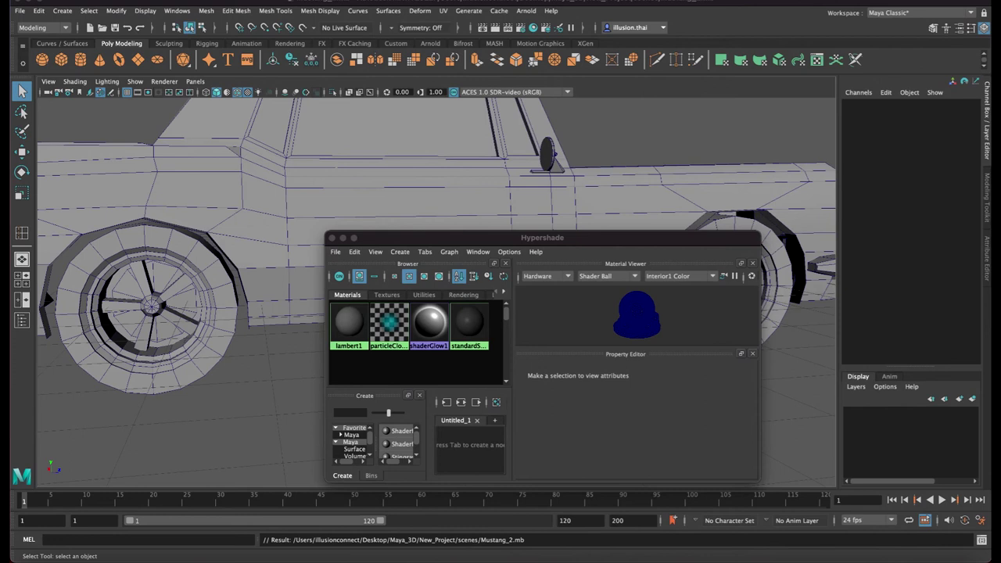
click(599, 241)
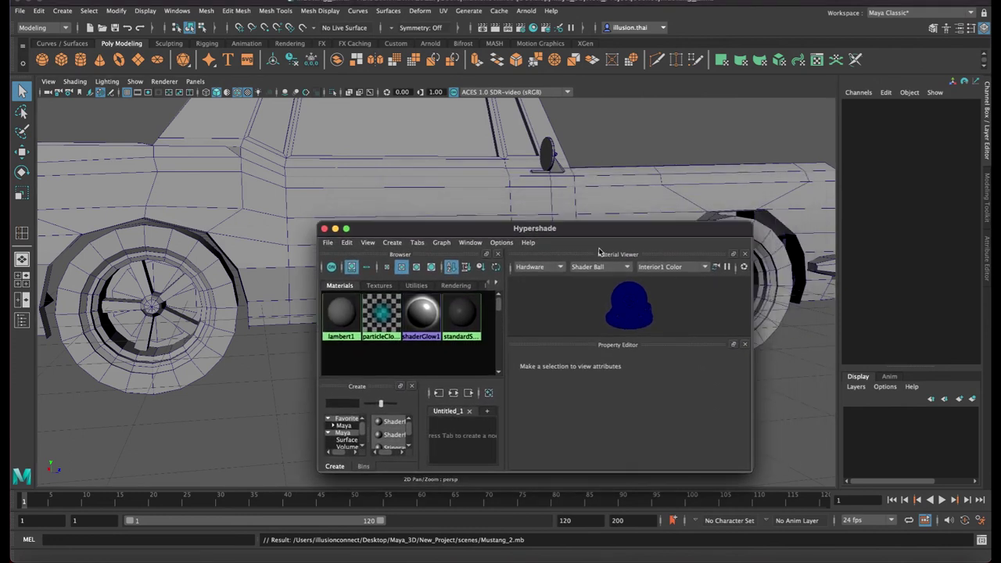
drag(755, 222, 822, 144)
drag(652, 159, 751, 197)
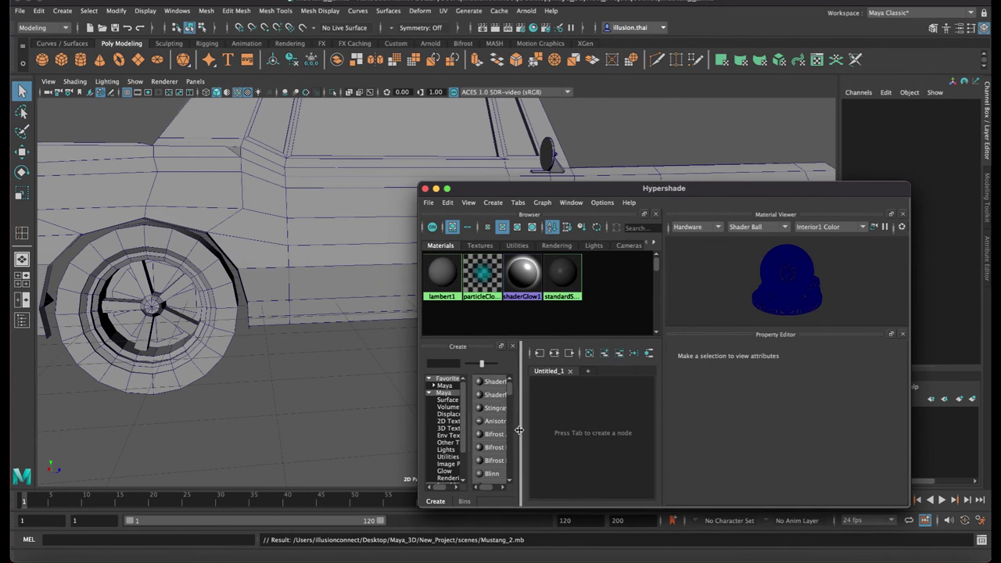
drag(519, 429, 588, 430)
drag(418, 403, 349, 407)
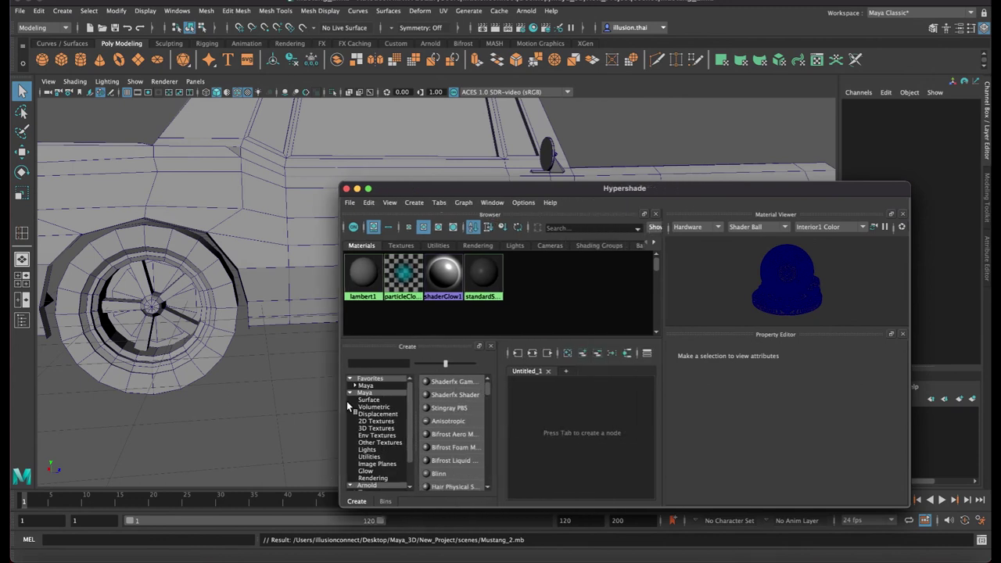
Create blinn1 with a near-black colour (0.021) and assign it to the car body
click(450, 475)
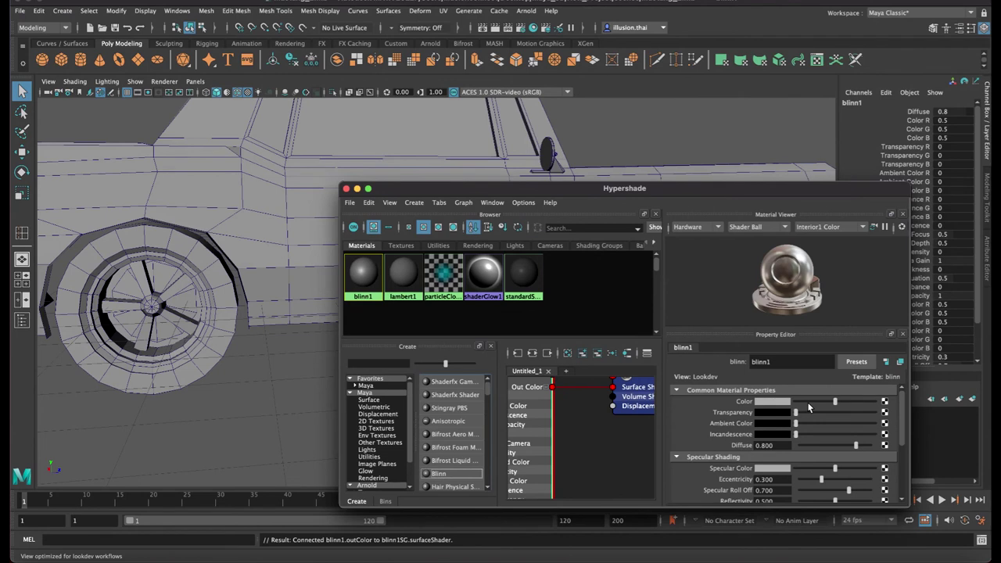
drag(809, 407, 798, 404)
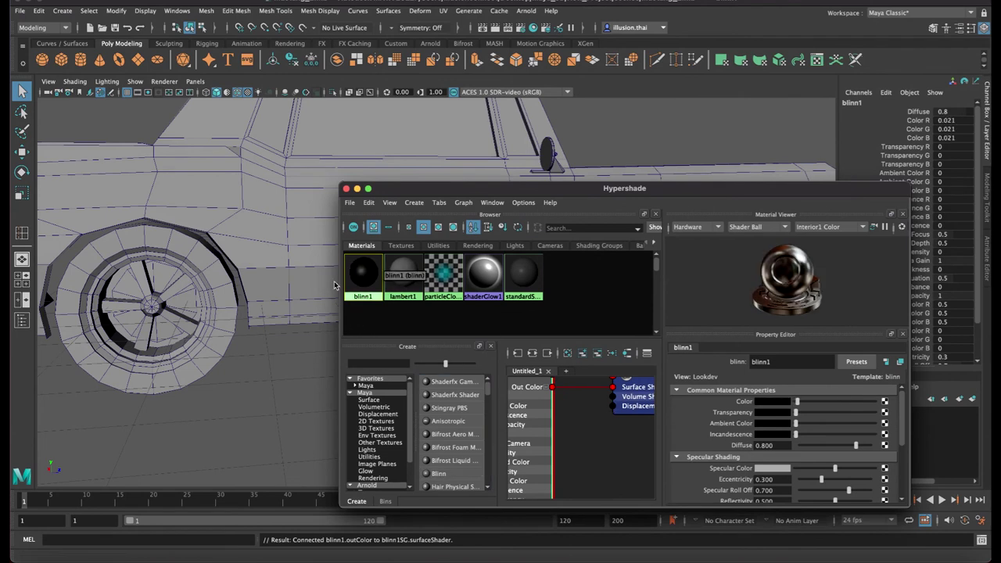
right_drag(402, 274, 403, 243)
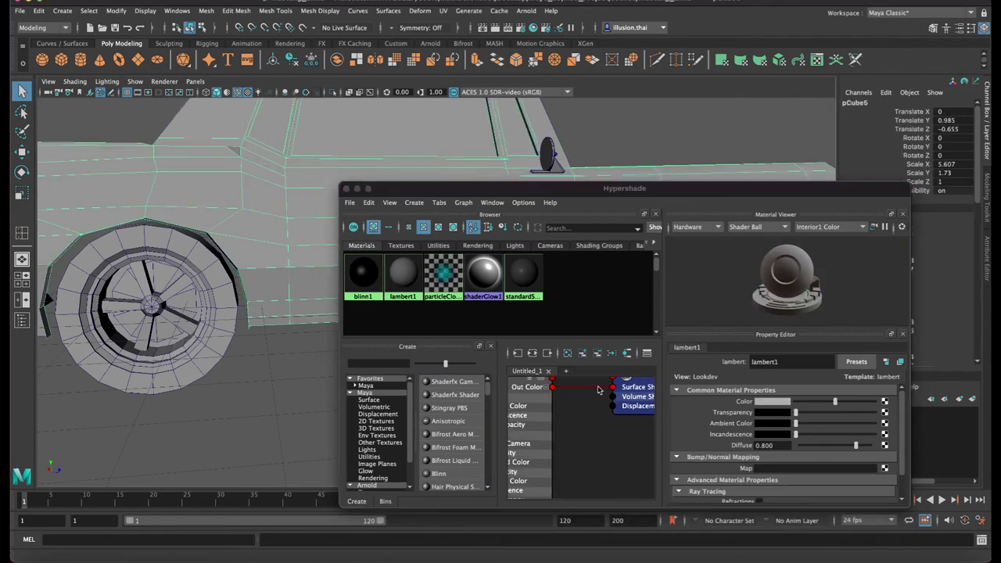
right_drag(360, 273, 356, 240)
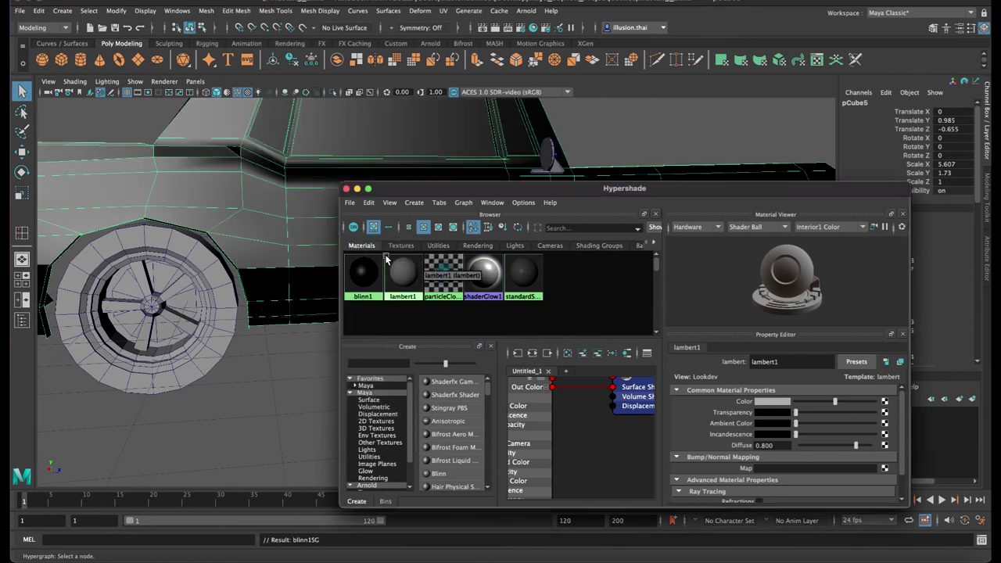
click(425, 194)
click(317, 350)
alt+drag(318, 349, 234, 328)
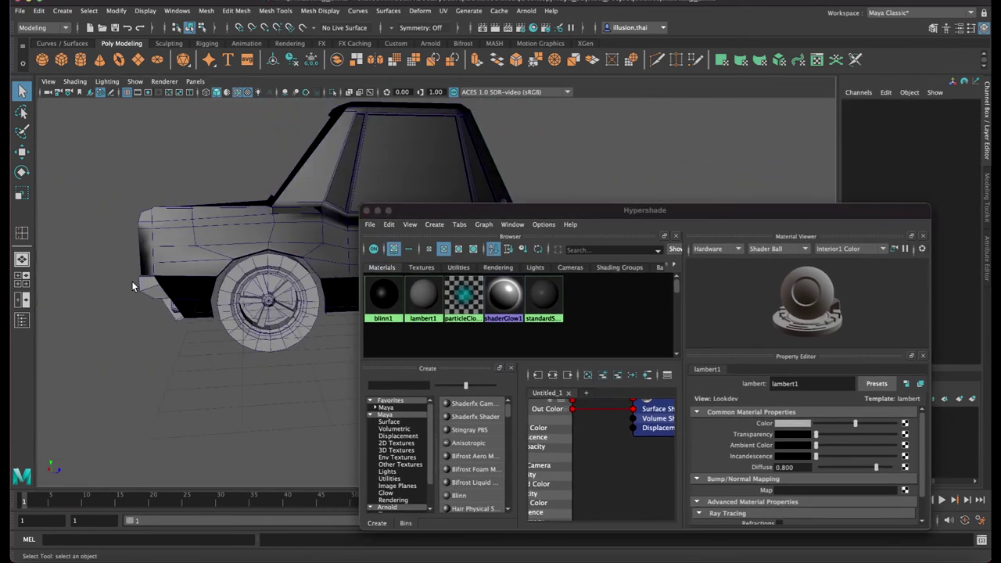
mouse_move(498, 211)
mouse_down()
mouse_move(503, 239)
mouse_move(483, 211)
mouse_up()
click(592, 154)
scroll(466, 465, down, 3)
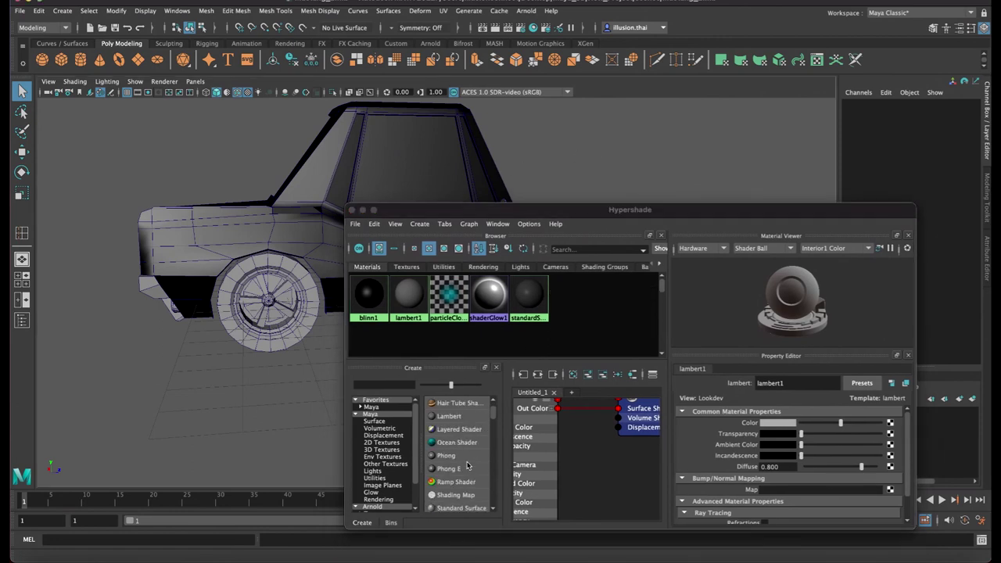
scroll(466, 486, up, 2)
scroll(465, 484, up, 1)
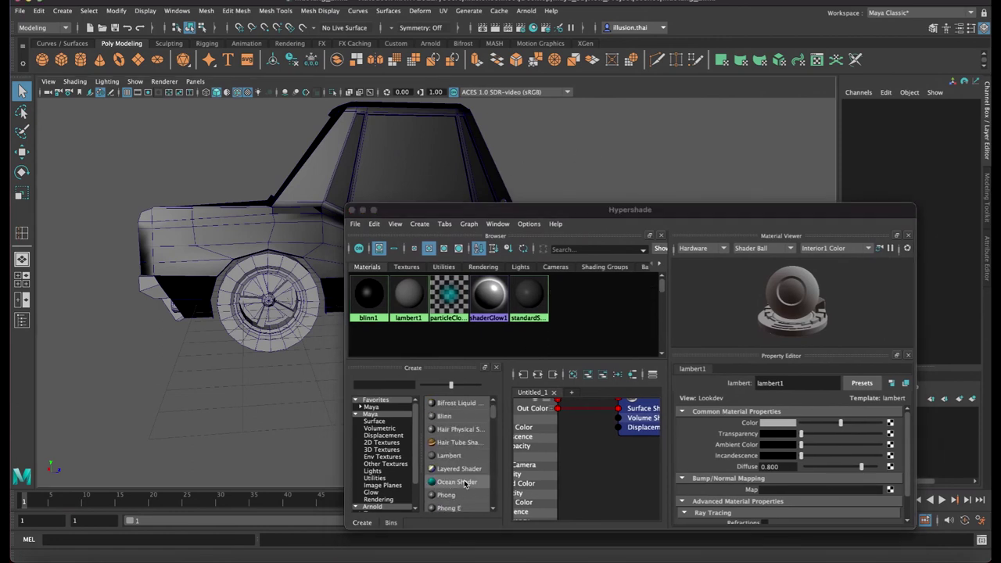
Create a black lambert2 material and assign it to both the rear and front tyres
click(456, 460)
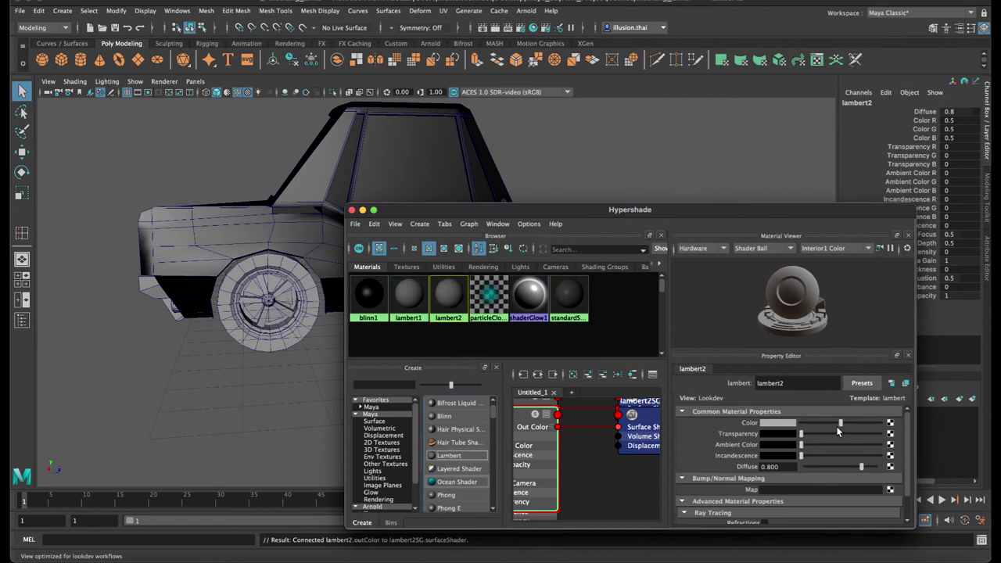
drag(837, 430, 801, 429)
drag(524, 209, 551, 316)
click(653, 271)
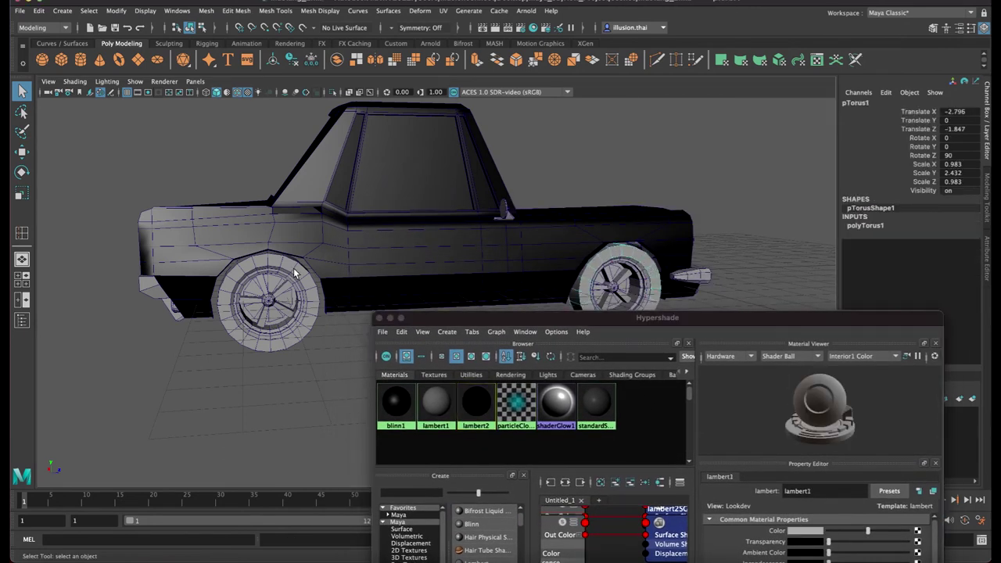
click(295, 272)
right_drag(476, 402, 479, 383)
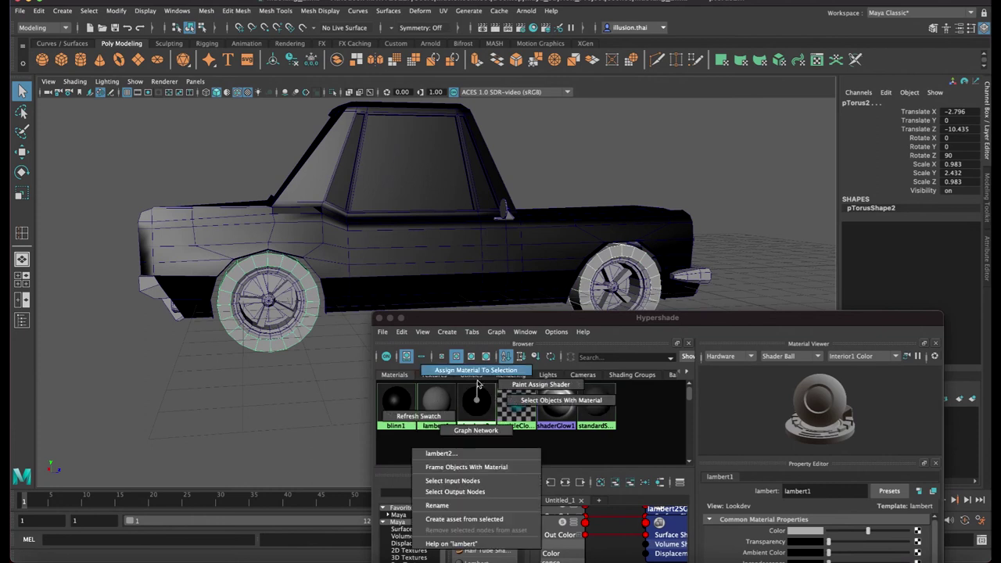
click(272, 382)
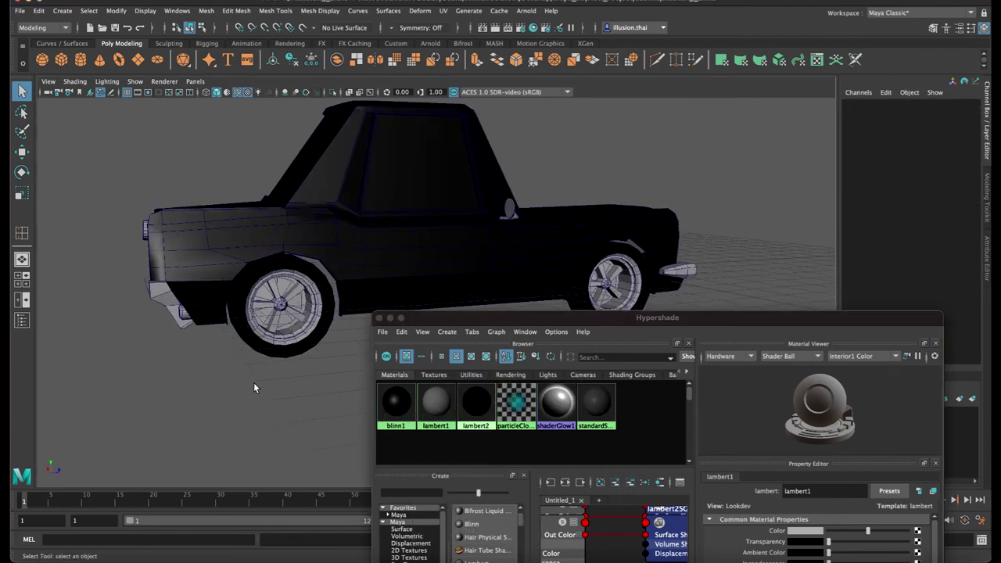
alt+drag(254, 383, 275, 388)
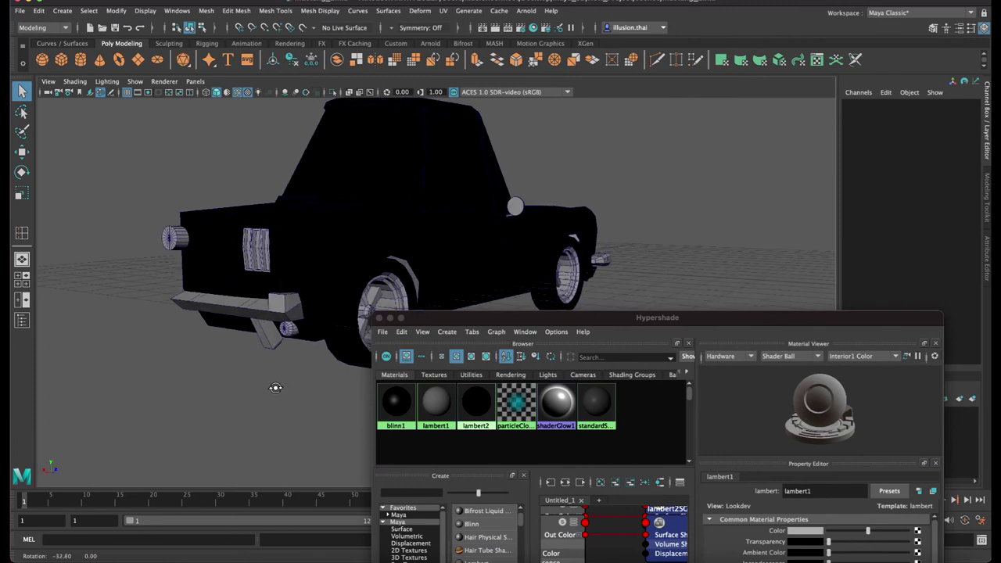
drag(547, 318, 562, 196)
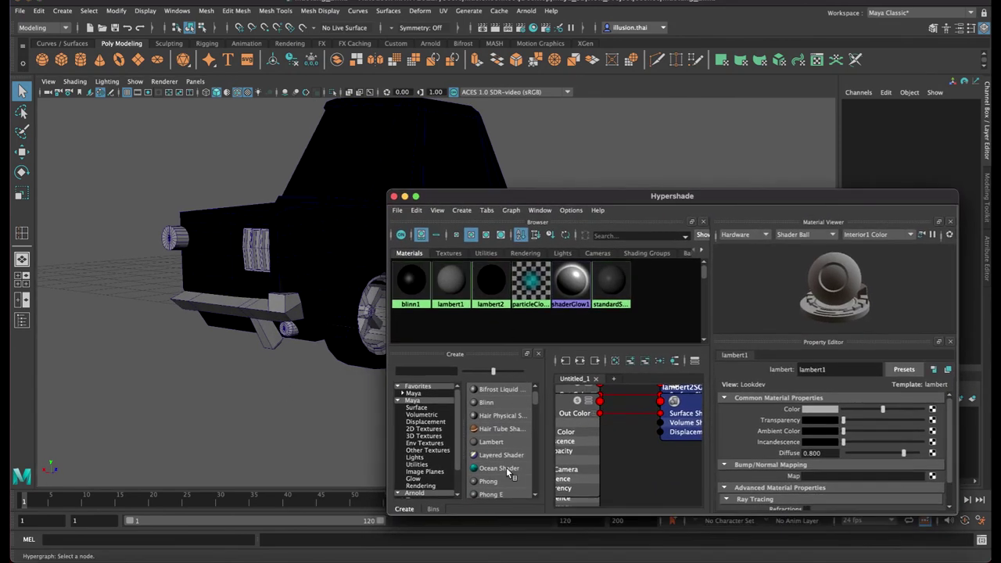
scroll(508, 472, down, 2)
scroll(501, 430, up, 2)
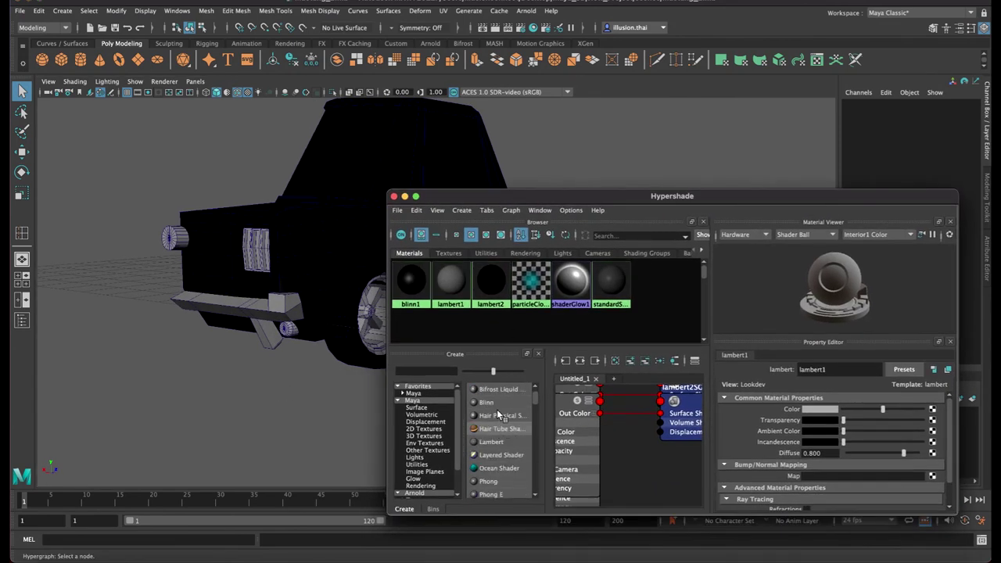
Create a new blinn2 material with a light grey colour
click(493, 402)
drag(891, 408, 903, 408)
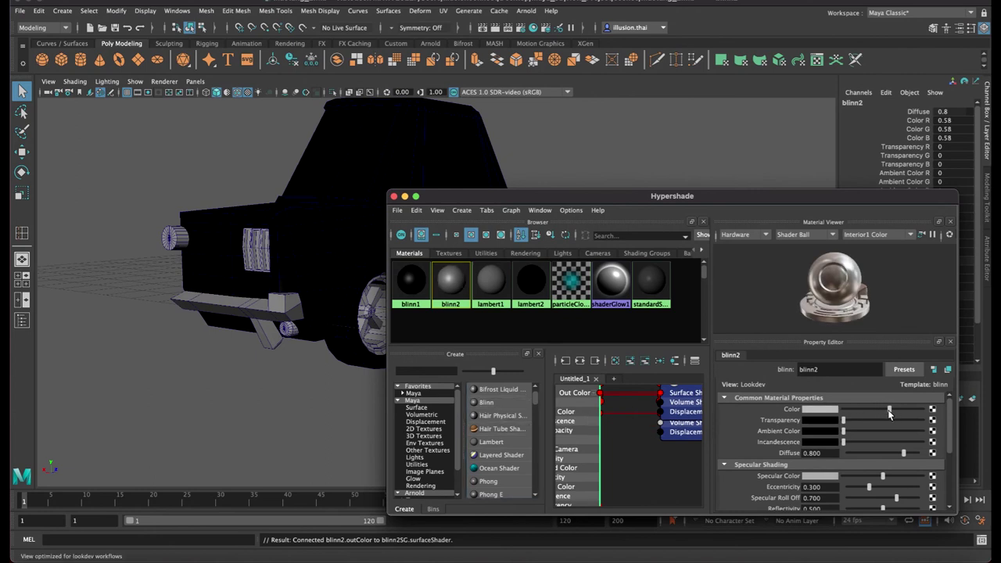
mouse_move(643, 194)
mouse_down()
mouse_move(646, 274)
mouse_move(627, 193)
mouse_up()
Click through the small cylinder, bumper, grille, wheel and hub parts of the car
click(520, 213)
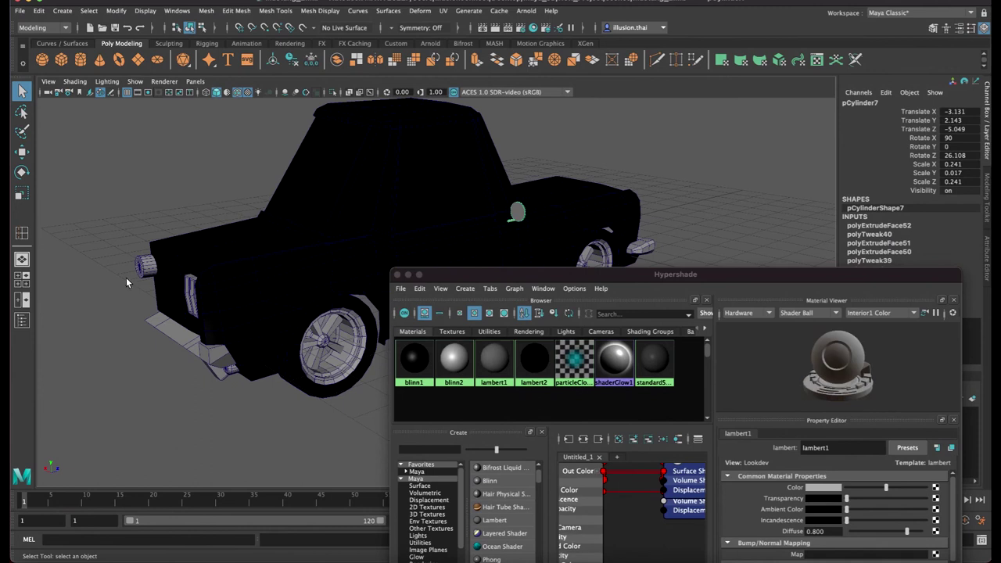
alt+drag(126, 278, 146, 266)
click(208, 269)
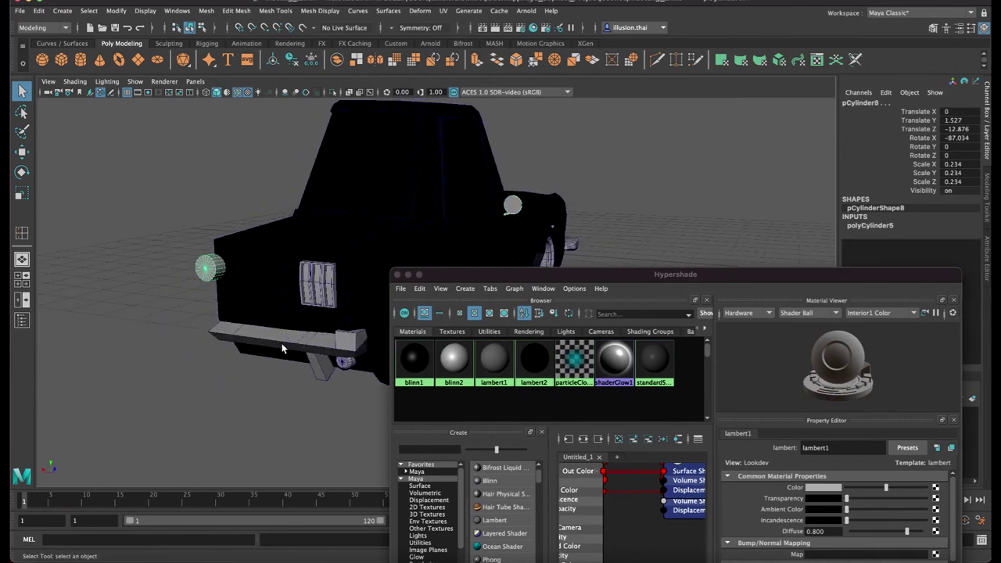
click(283, 349)
click(311, 291)
mouse_move(311, 292)
alt+mouse_down()
mouse_move(325, 311)
mouse_move(267, 310)
alt+mouse_up()
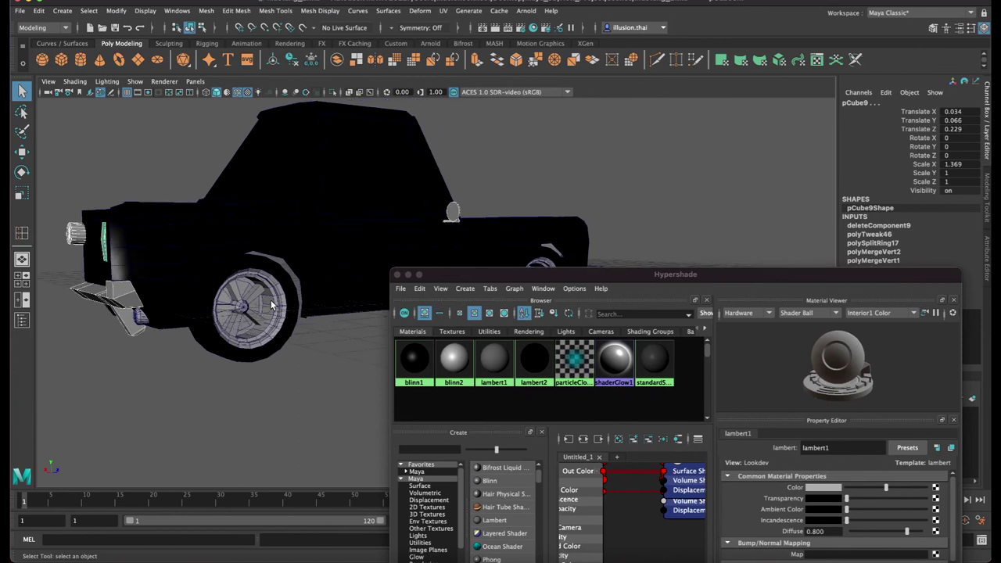
click(272, 305)
click(255, 303)
Select the front parts beside the headlight, the bumper bar and the small stick part
mouse_move(255, 303)
alt+mouse_down()
mouse_move(212, 264)
mouse_move(305, 258)
alt+mouse_up()
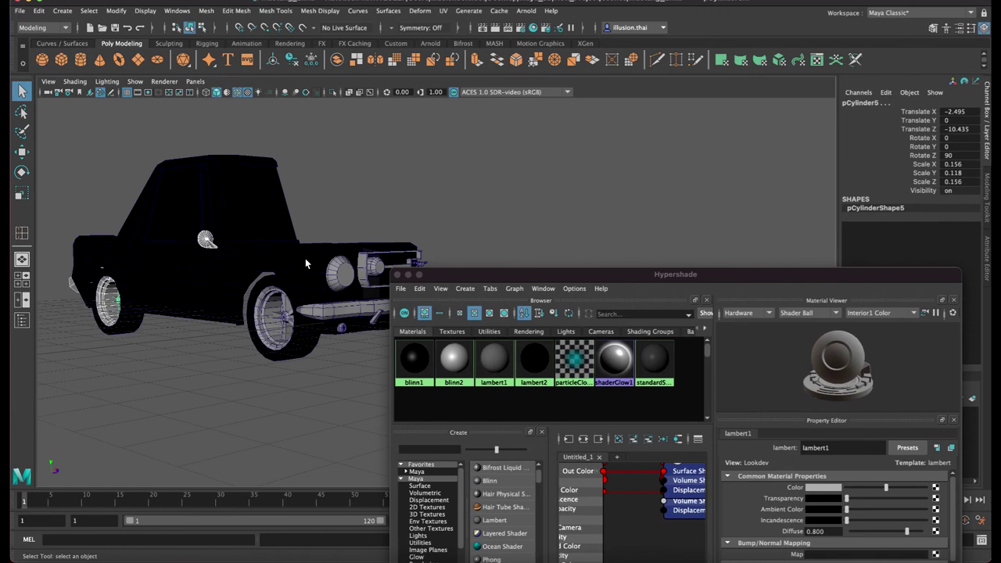
scroll(305, 258, up, 3)
click(388, 238)
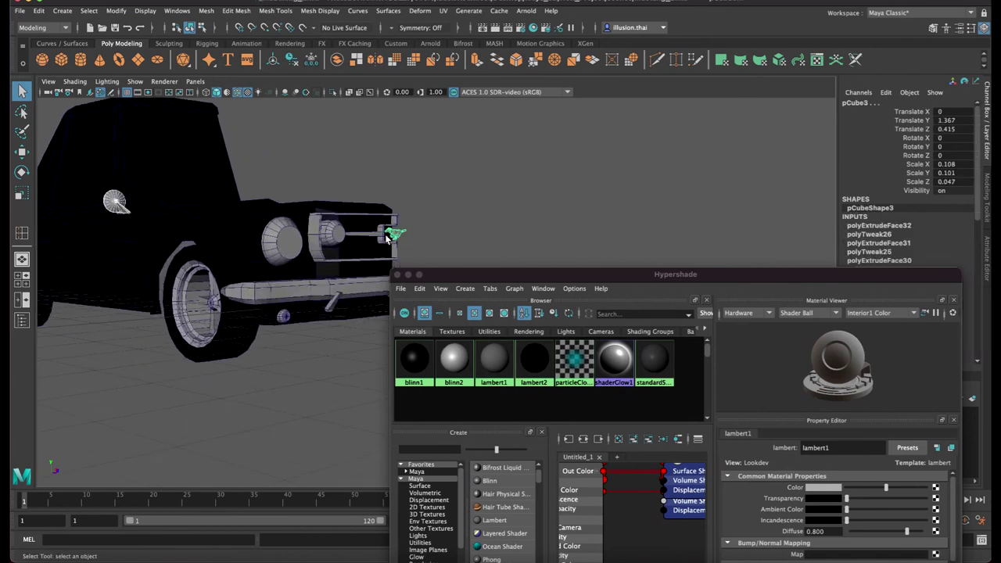
click(336, 234)
click(338, 216)
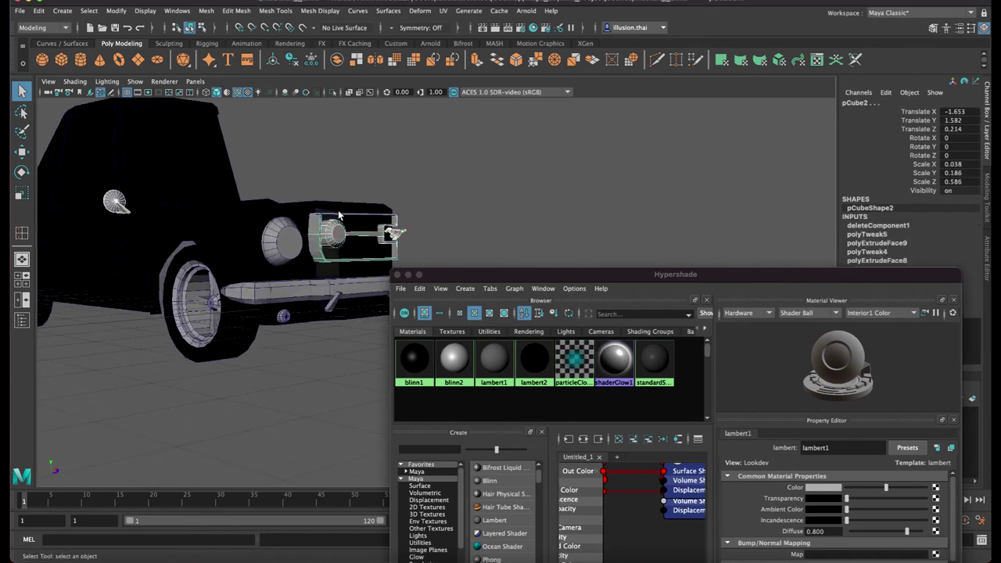
click(328, 292)
click(334, 305)
mouse_move(335, 305)
alt+mouse_down()
mouse_move(319, 353)
mouse_move(223, 326)
alt+mouse_up()
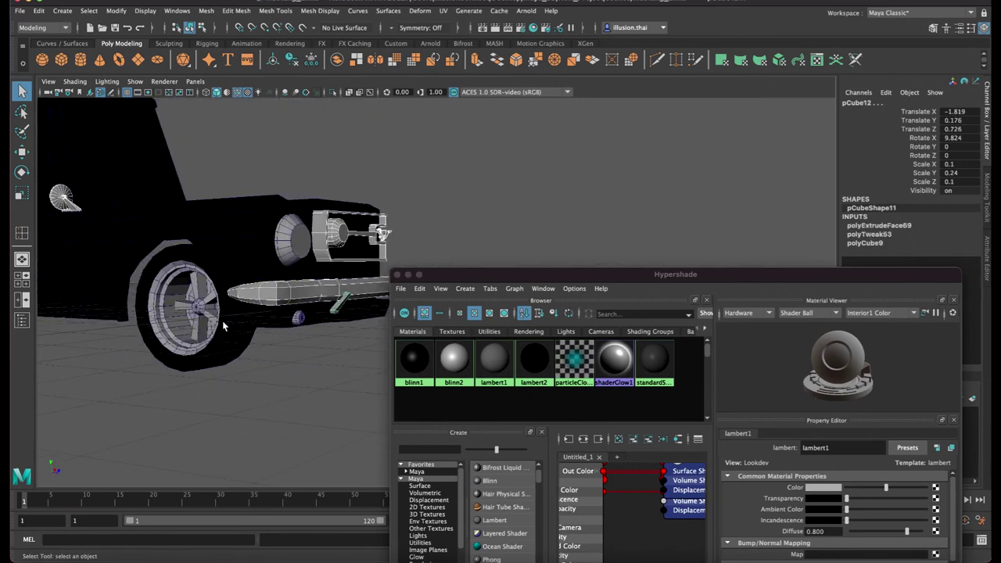
Select the front wheel rim and assign blinn2 to it
click(203, 312)
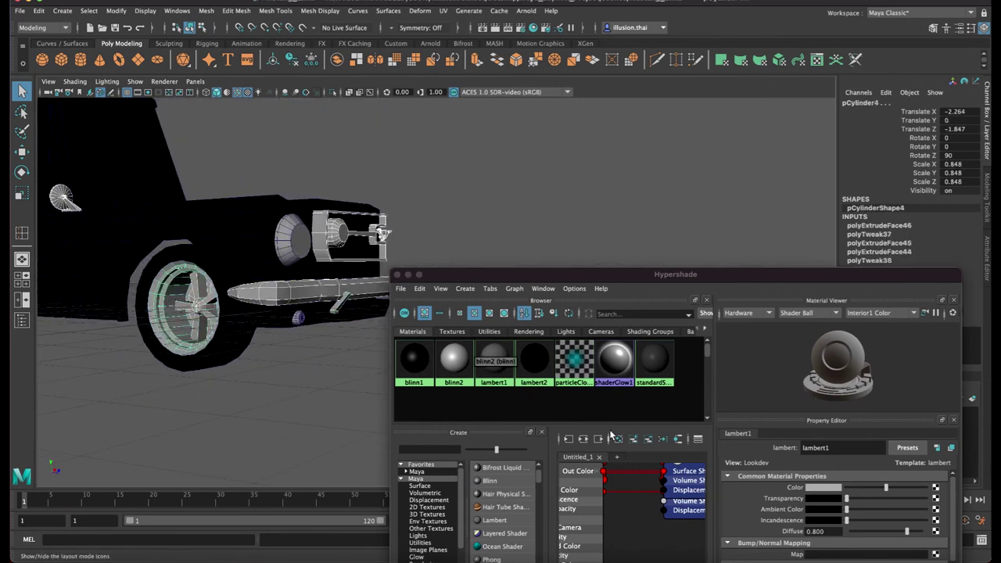
right_click(451, 358)
click(452, 323)
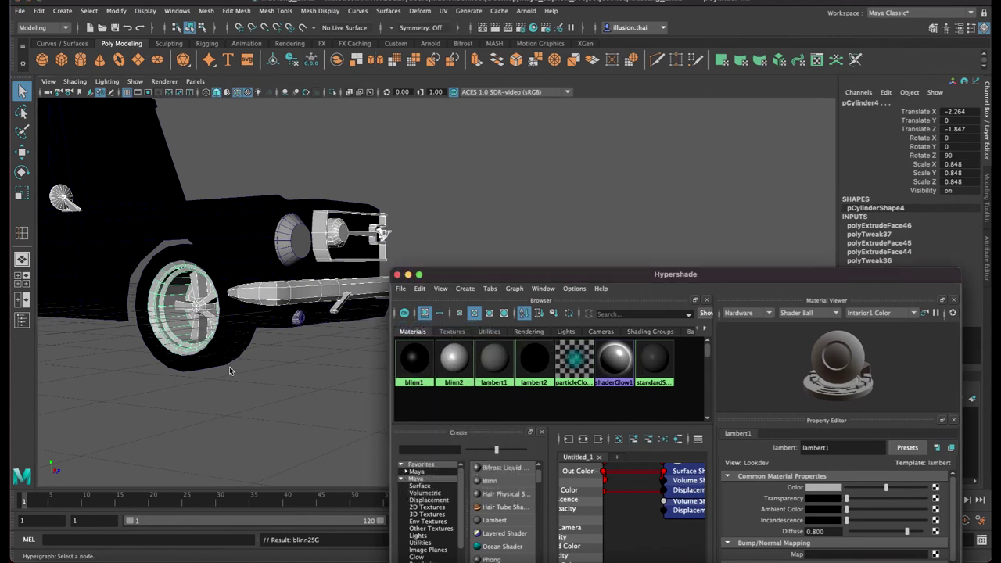
click(235, 367)
drag(516, 274, 519, 188)
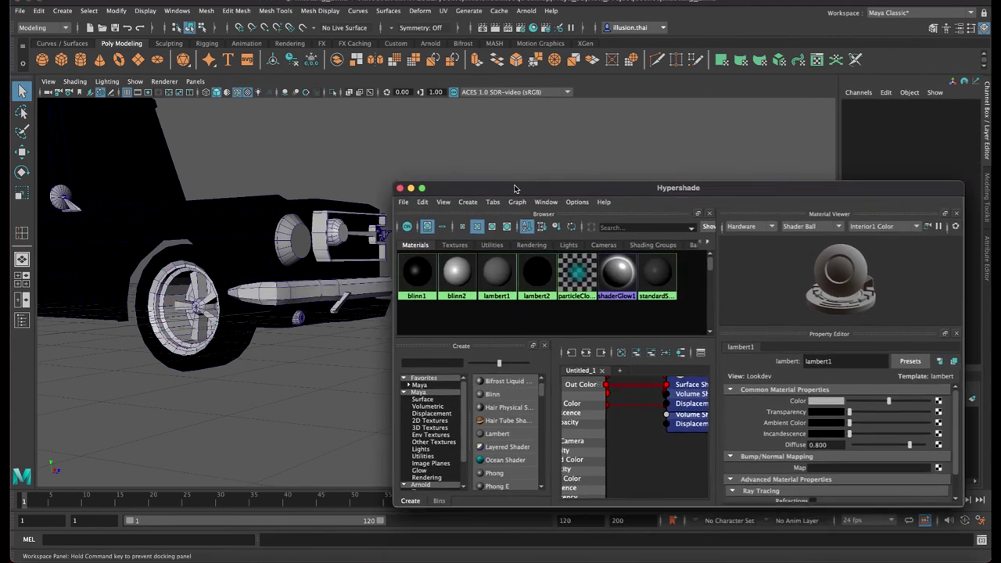
Create a new Blinn material, blinn3, and set its colour to orange-gold
click(301, 319)
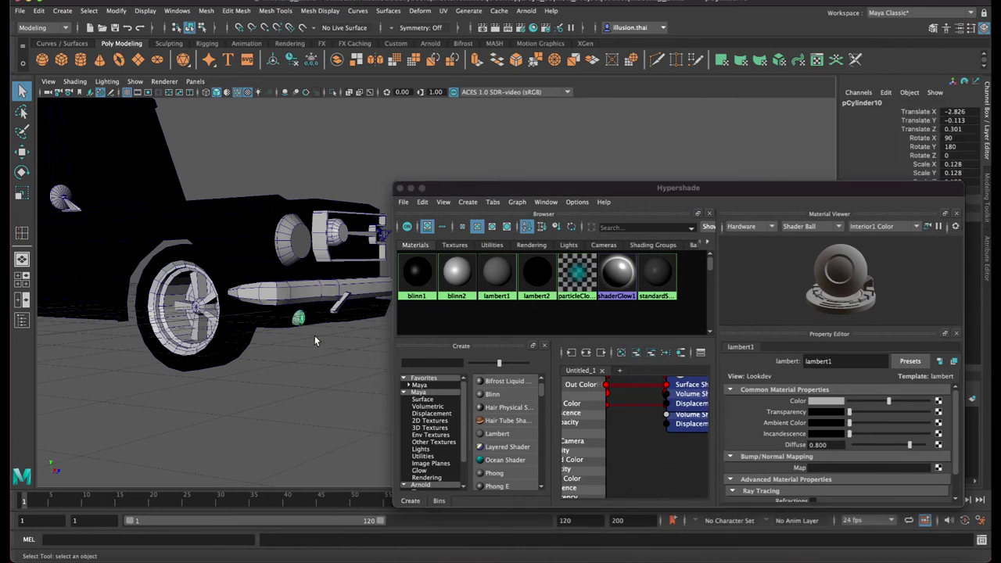
click(342, 393)
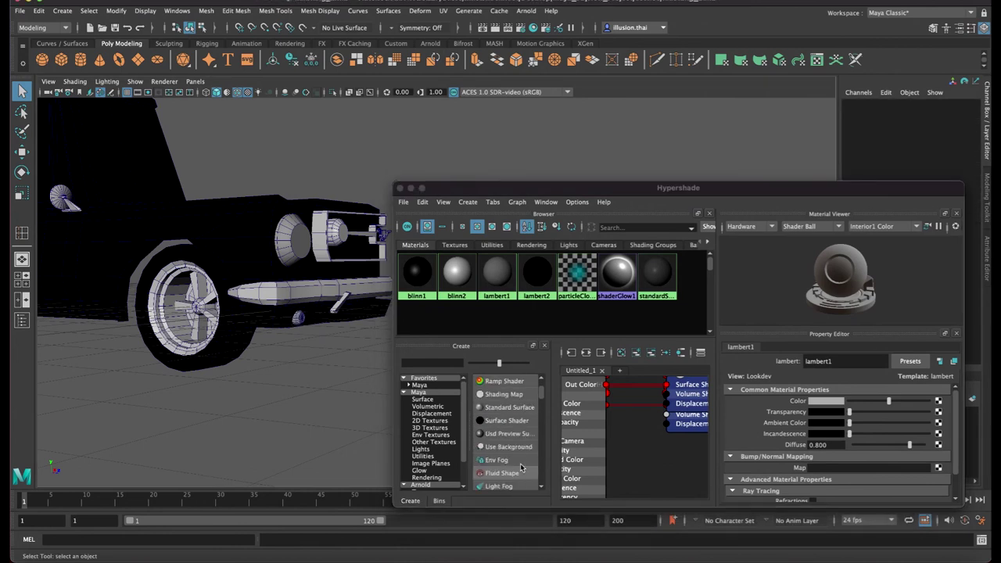
click(503, 395)
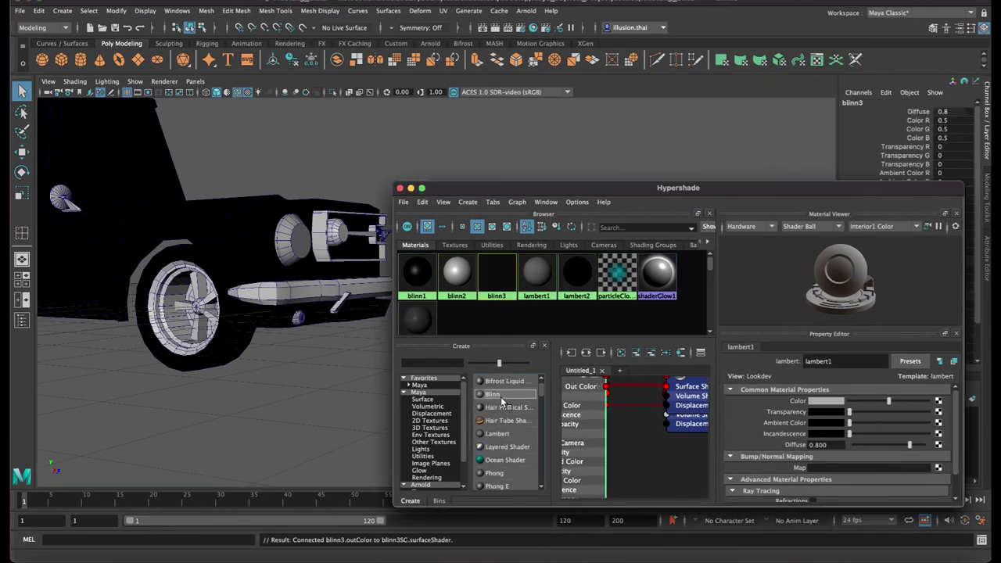
click(836, 402)
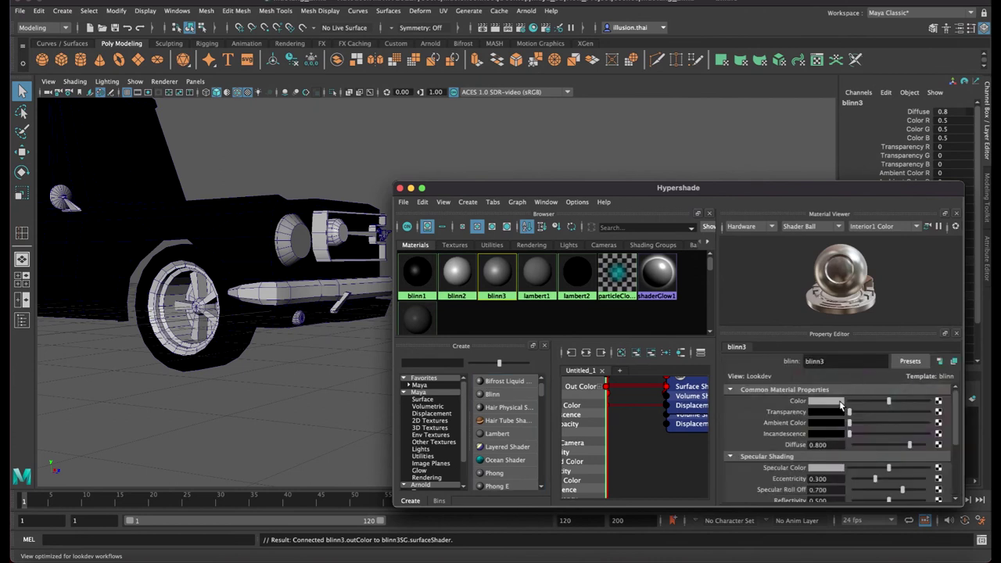
click(836, 401)
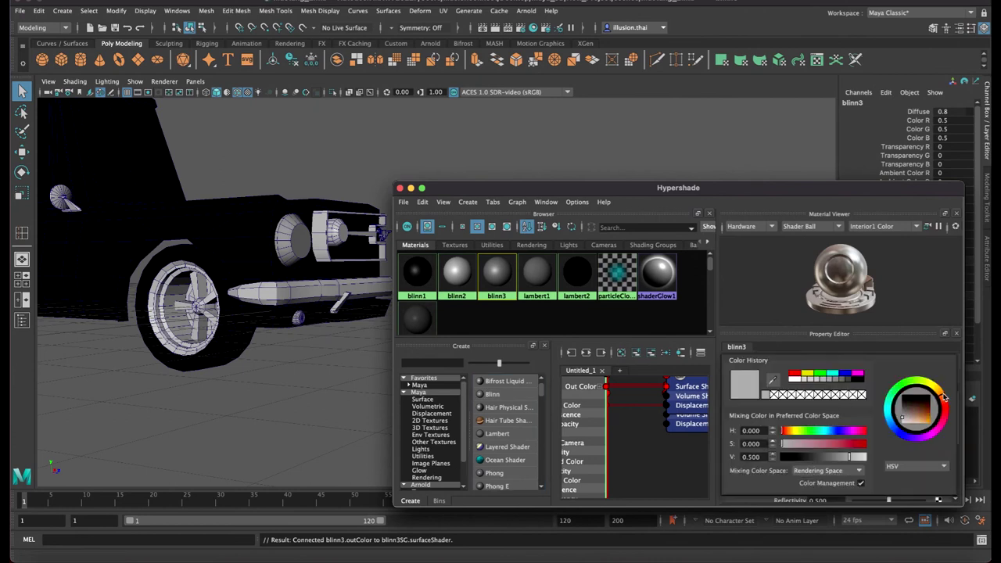
drag(944, 400, 932, 395)
Assign blinn3 to the small round lamp under the front bumper
click(298, 317)
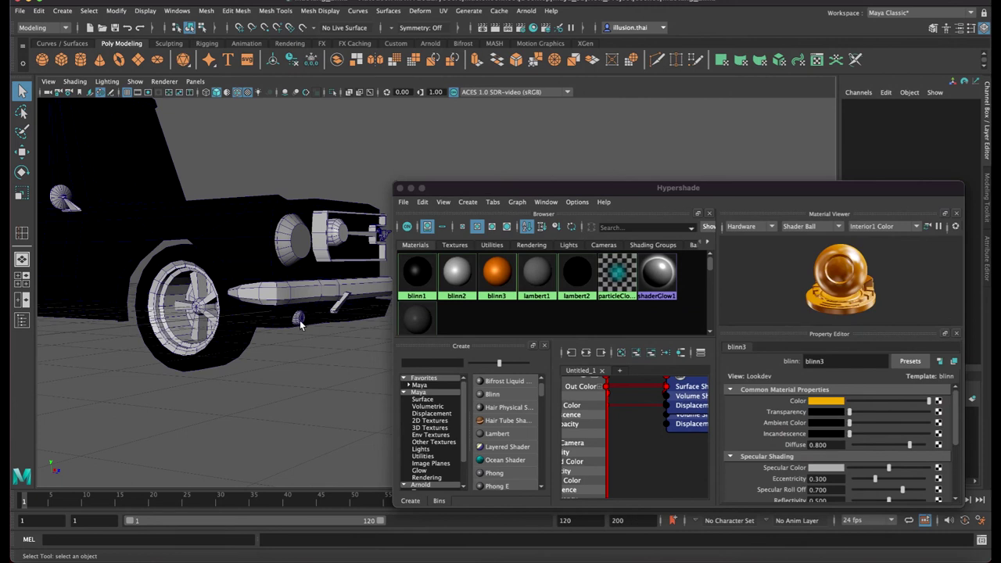
right_drag(494, 271, 494, 243)
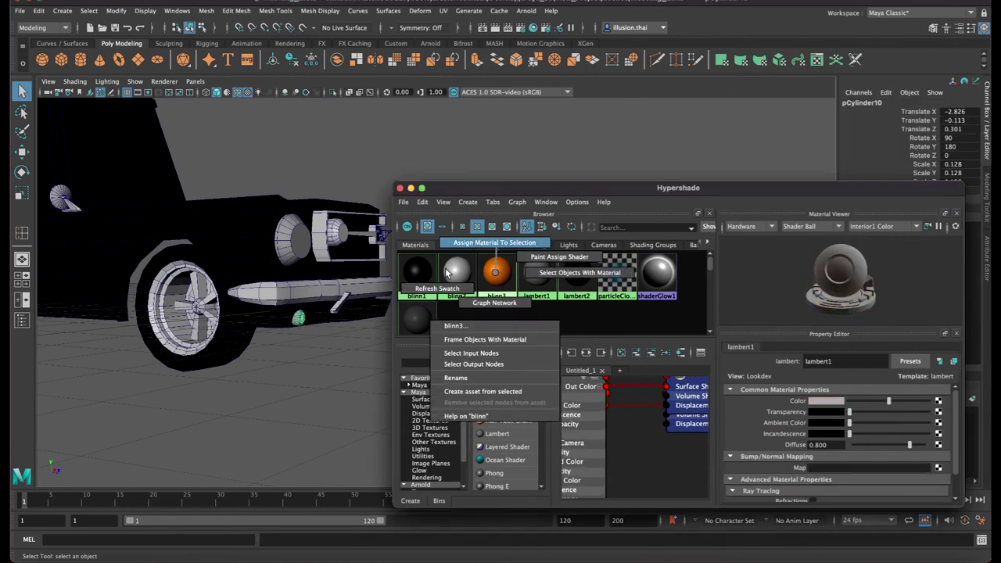
mouse_move(147, 369)
alt+mouse_down()
mouse_move(134, 344)
mouse_move(240, 281)
alt+mouse_up()
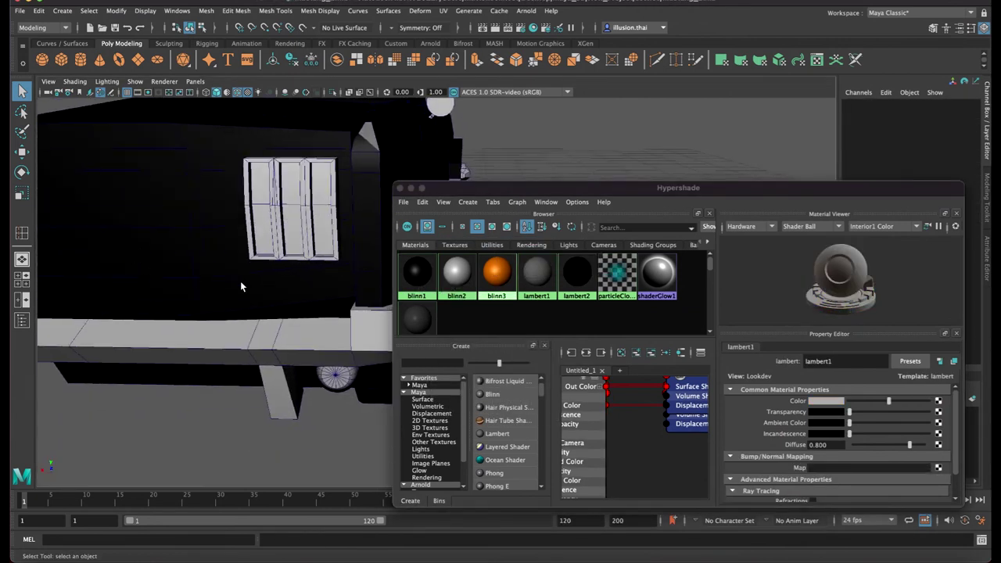
click(255, 274)
right_drag(496, 272, 494, 242)
Select the grille on the car's front
mouse_move(246, 362)
alt+right_down()
mouse_move(262, 210)
mouse_move(267, 223)
alt+right_up()
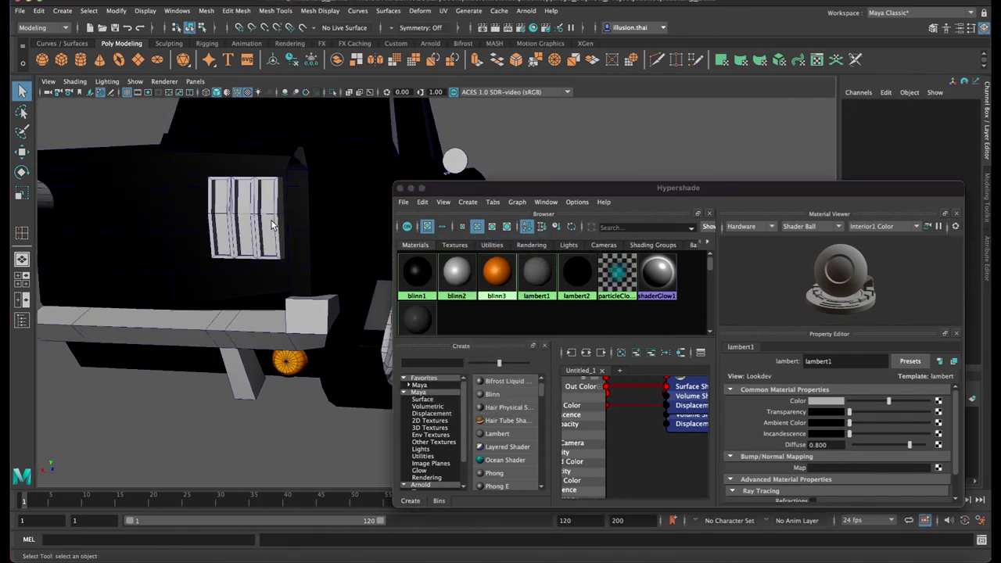
click(268, 222)
right_click(268, 223)
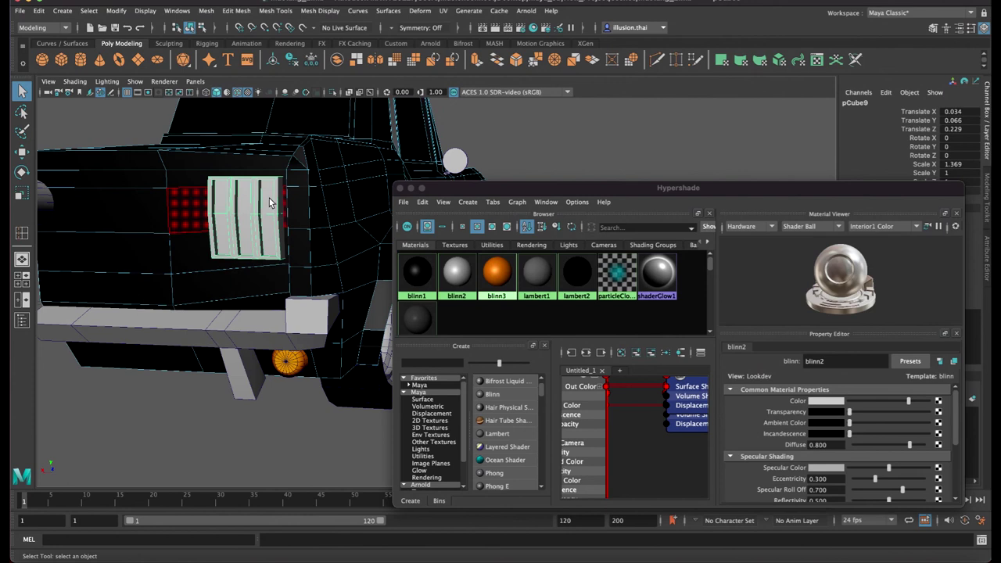
right_click(315, 208)
click(515, 148)
click(258, 211)
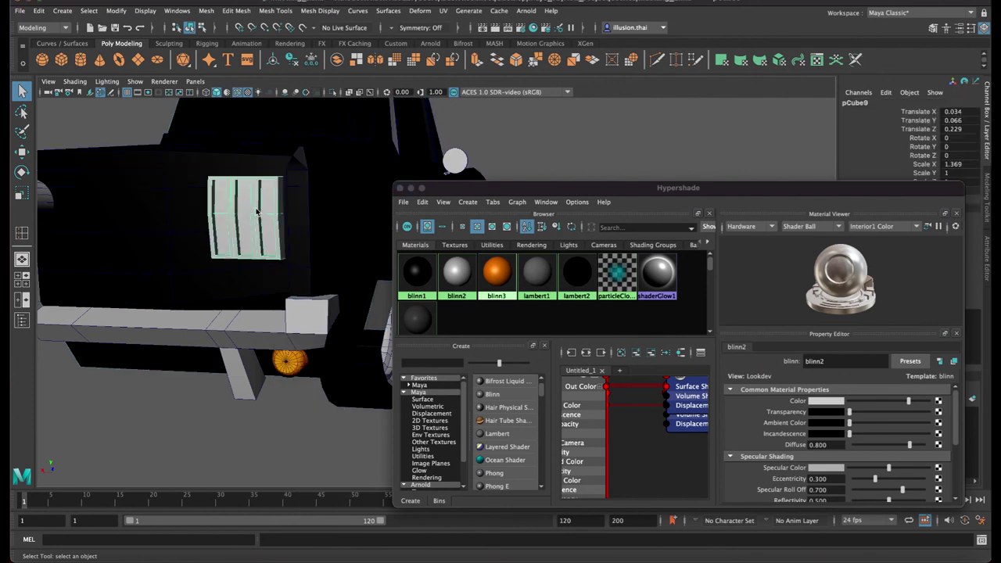
Extract the grille faces from the car body in face mode and combine them
key(F8)
click(268, 207)
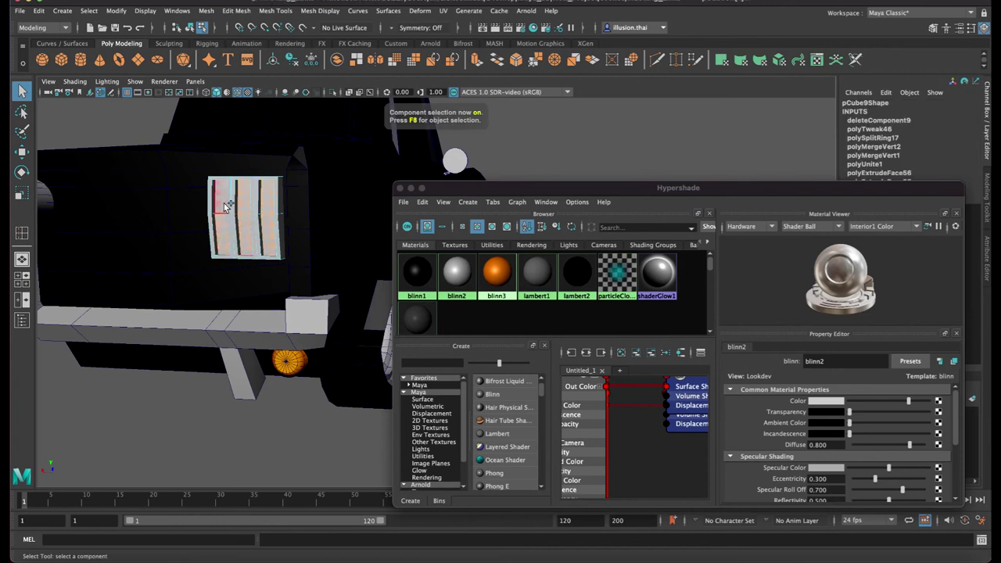
click(227, 10)
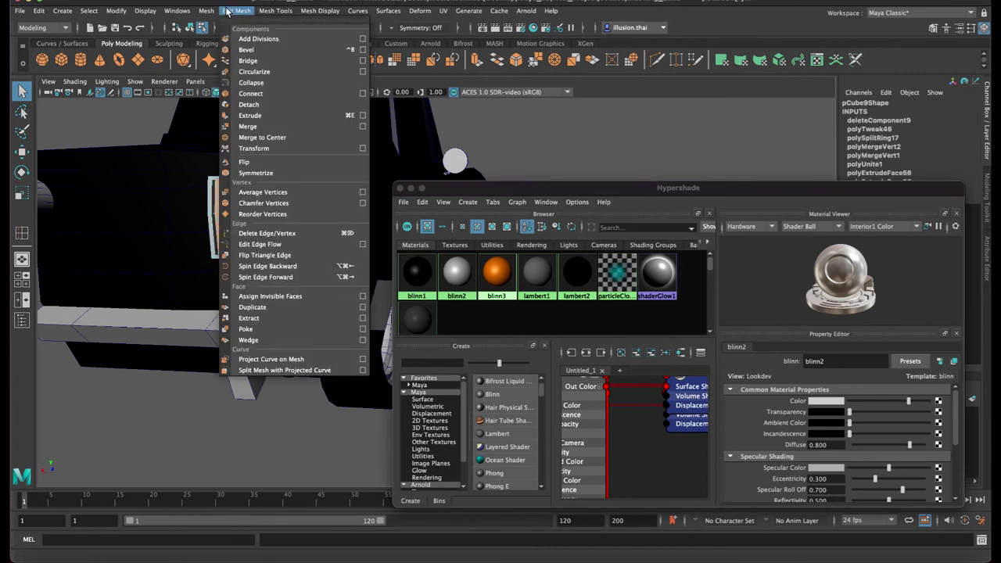
click(264, 318)
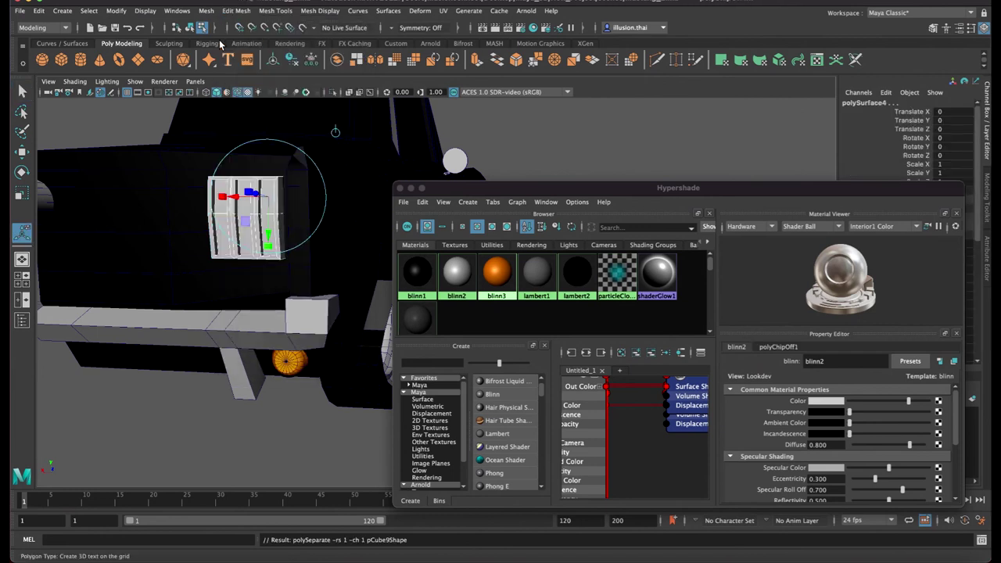
click(206, 10)
click(226, 50)
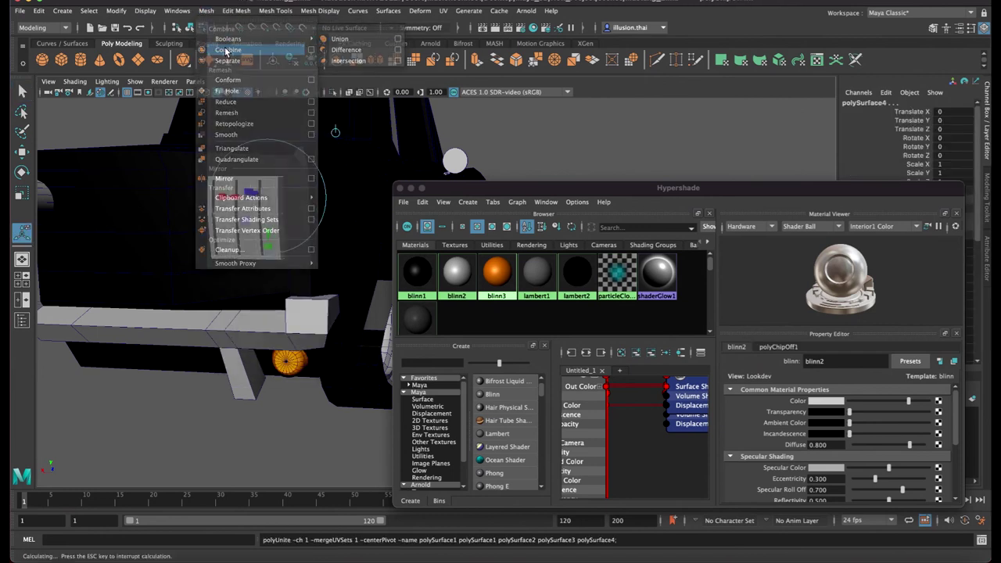
Move the extracted grille sideways to check it is separate, then undo
key(w)
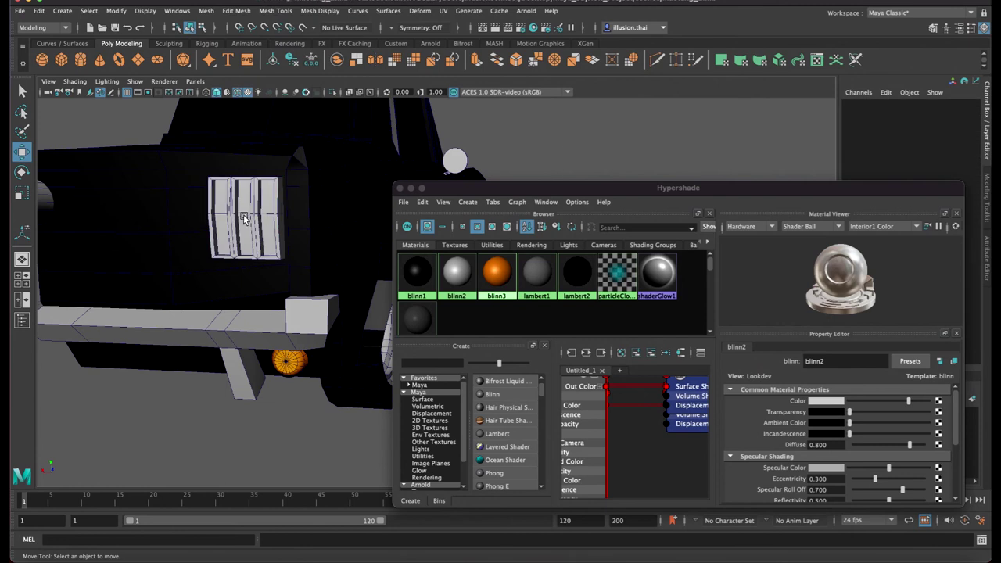
click(244, 219)
drag(268, 216, 228, 216)
key(ctrl+z)
key(ctrl+z)
key(ctrl+z)
key(ctrl+z)
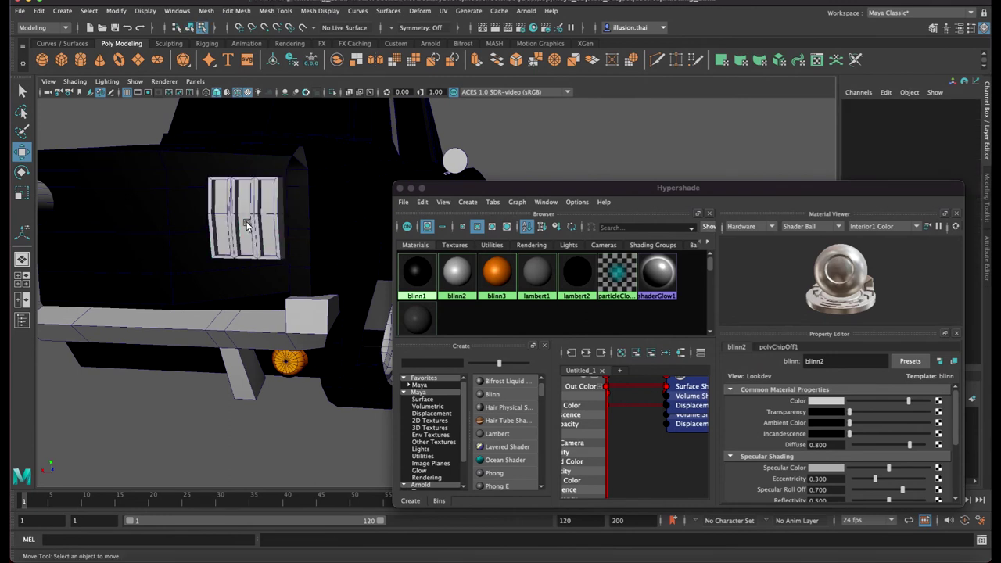
key(ctrl+z)
Combine the selected grille pieces into a single mesh, polySurface2
key(q)
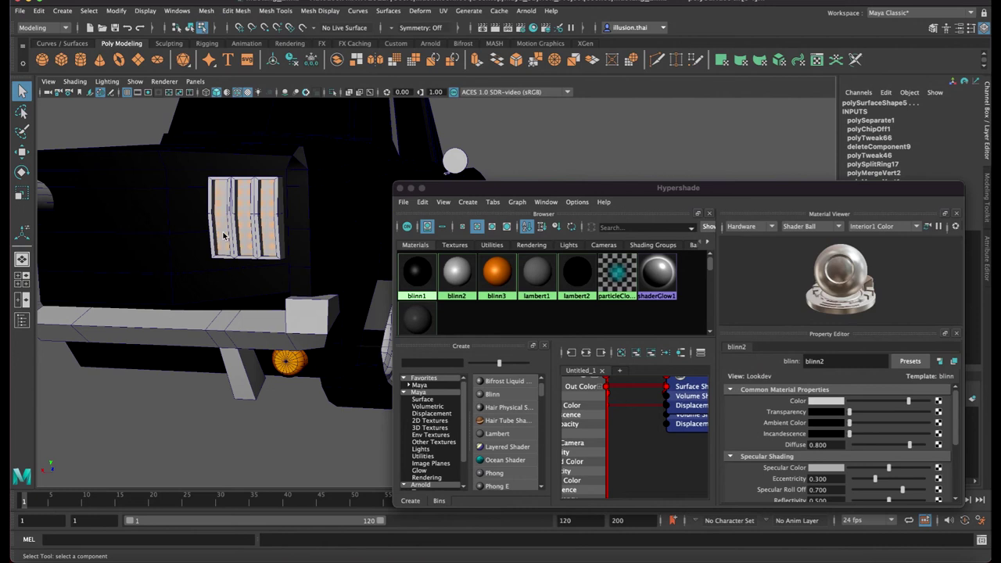
right_drag(222, 234, 273, 216)
click(252, 221)
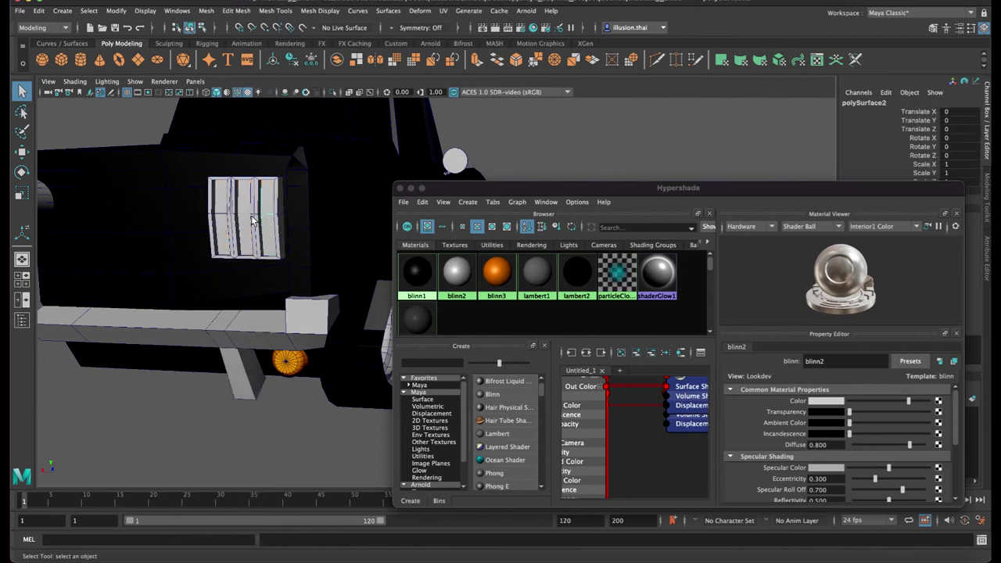
click(227, 14)
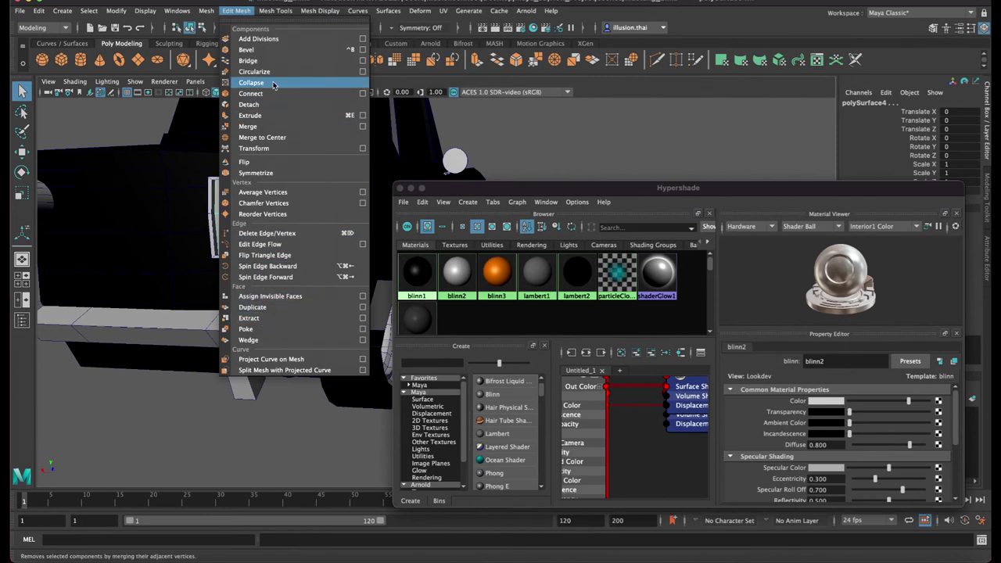
click(232, 50)
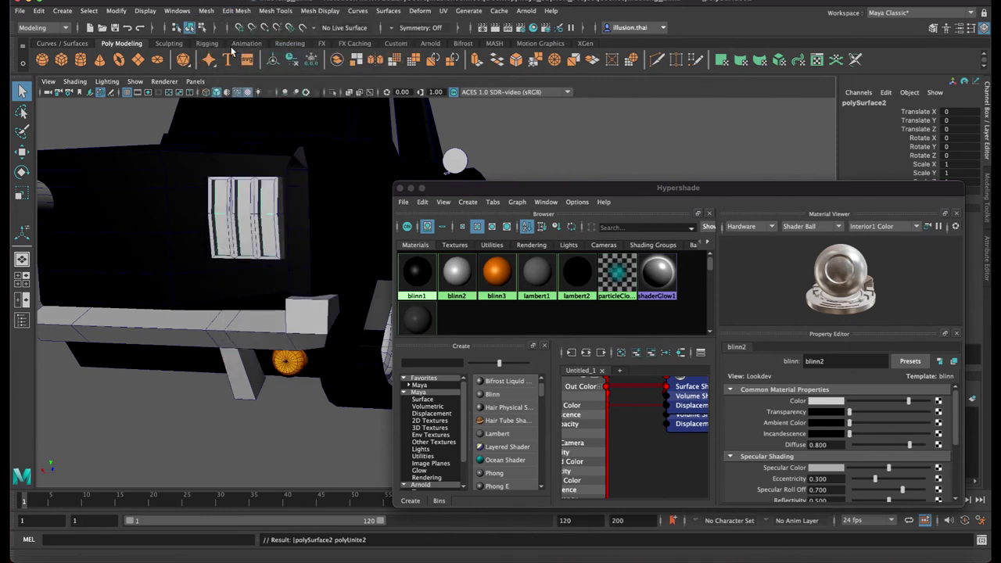
click(530, 335)
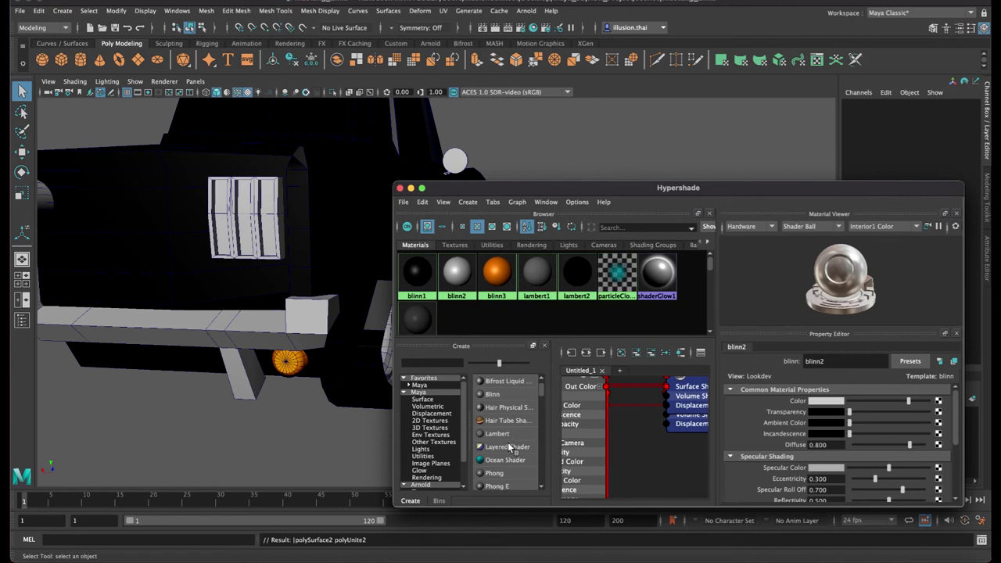
Create a red Blinn, blinn4, and assign it to the front grille panels
click(493, 394)
click(836, 401)
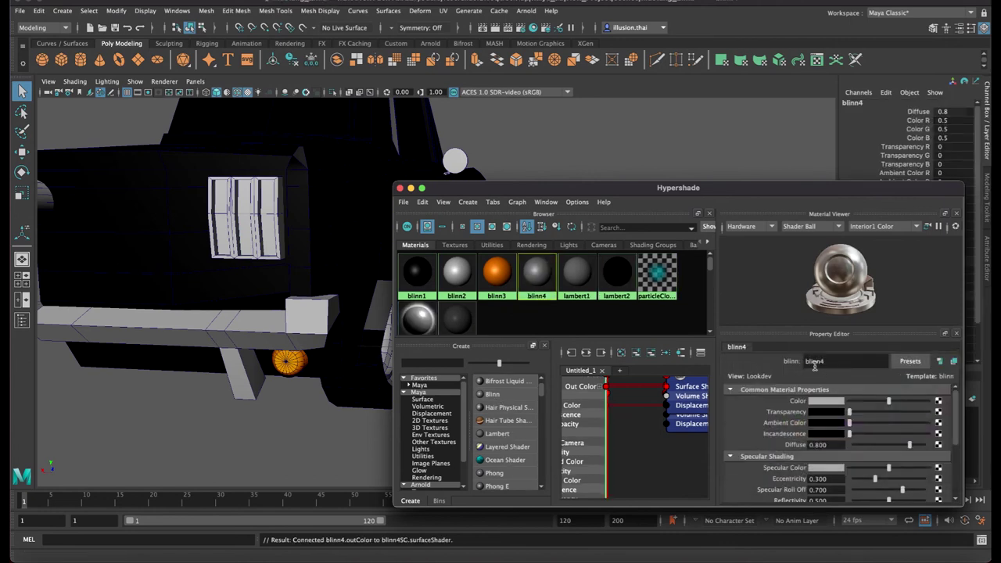
click(823, 404)
click(783, 380)
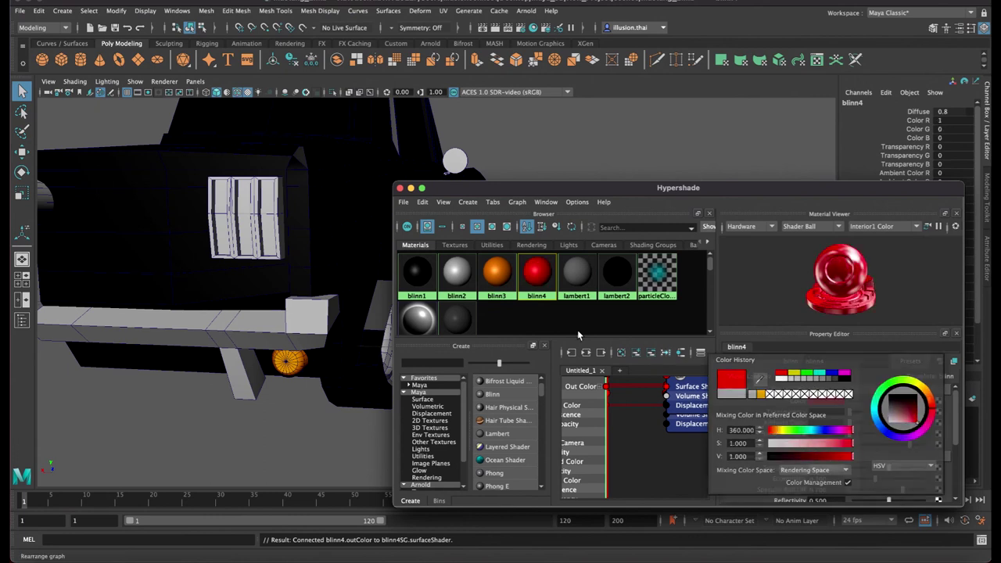
click(285, 238)
right_drag(540, 281, 536, 245)
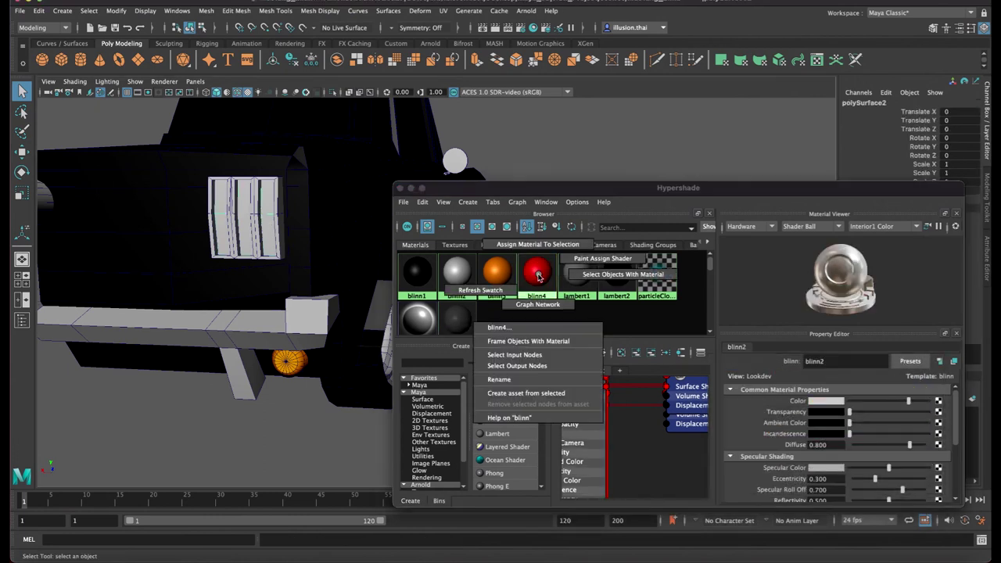
Orbit to the car's rear side and create another Blinn material, blinn5
drag(534, 183, 537, 245)
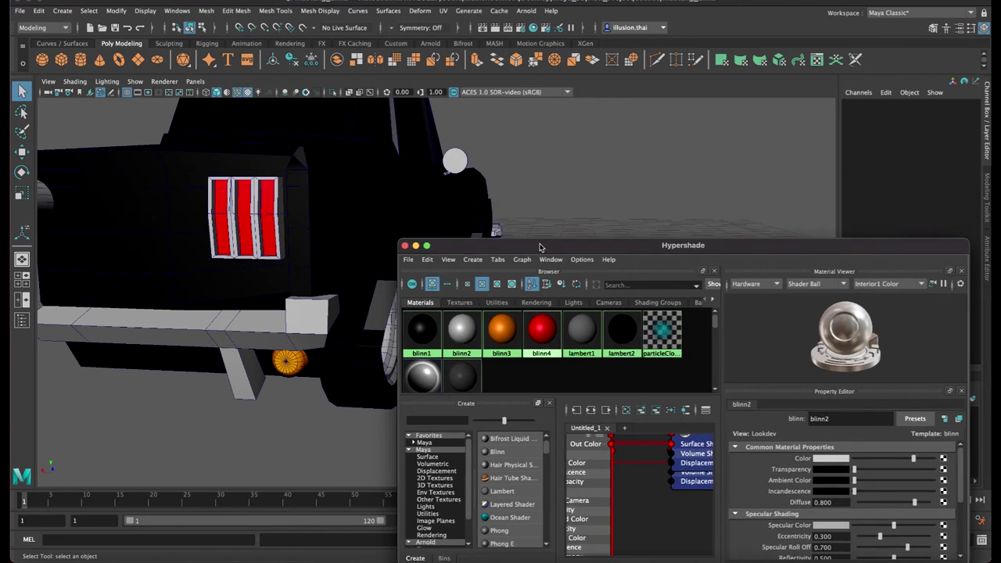
mouse_move(590, 201)
alt+mouse_down()
mouse_move(442, 183)
mouse_move(417, 228)
mouse_move(486, 218)
mouse_move(481, 251)
mouse_move(462, 217)
alt+mouse_up()
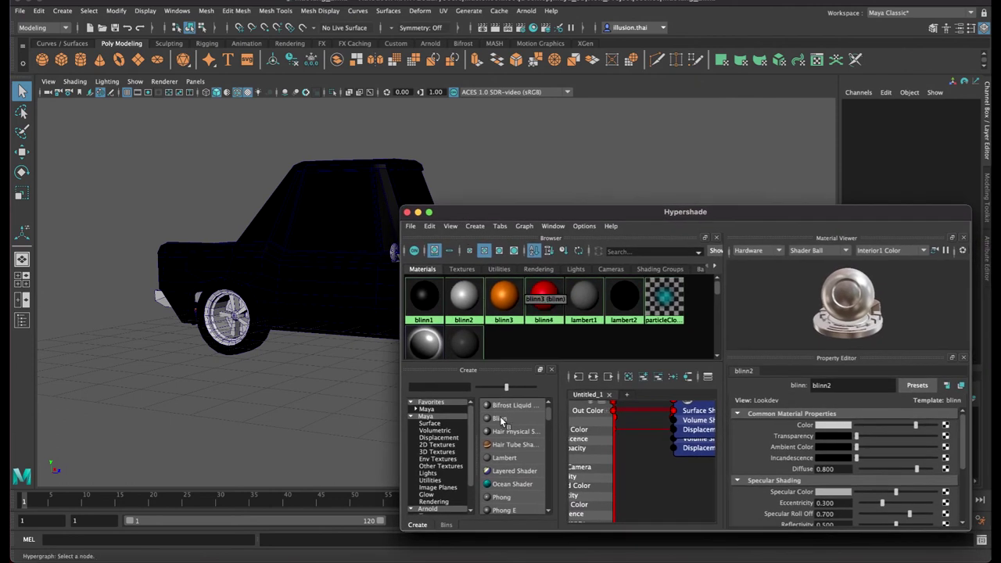
click(500, 418)
Darken the new blinn5 material to dark grey
drag(887, 429, 870, 427)
click(525, 167)
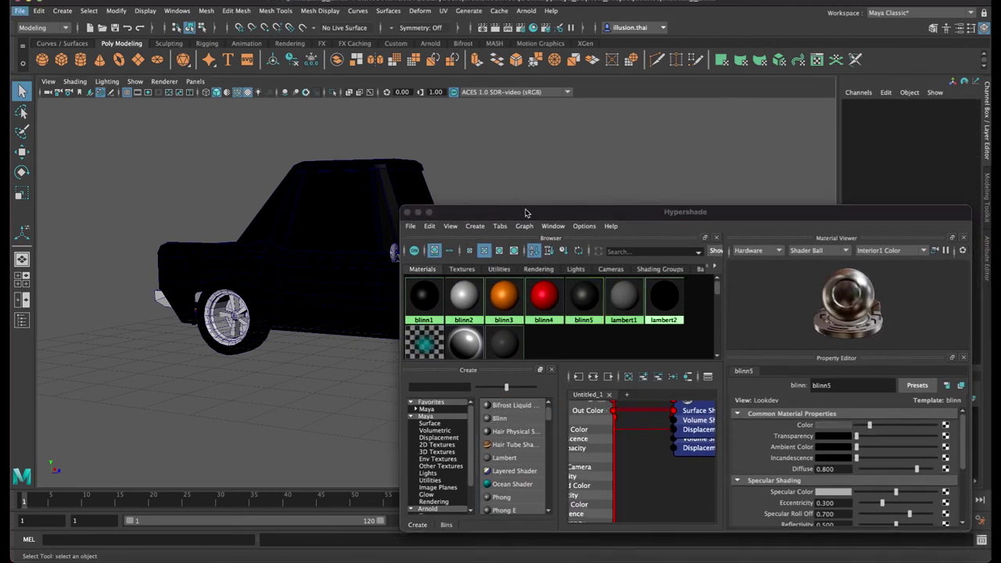
drag(525, 211, 522, 349)
scroll(460, 252, up, 2)
mouse_move(460, 253)
alt+mouse_down()
mouse_move(499, 205)
mouse_move(458, 258)
mouse_move(427, 237)
alt+mouse_up()
Duplicate the rear side window faces off the car body
click(432, 236)
right_drag(438, 232, 435, 256)
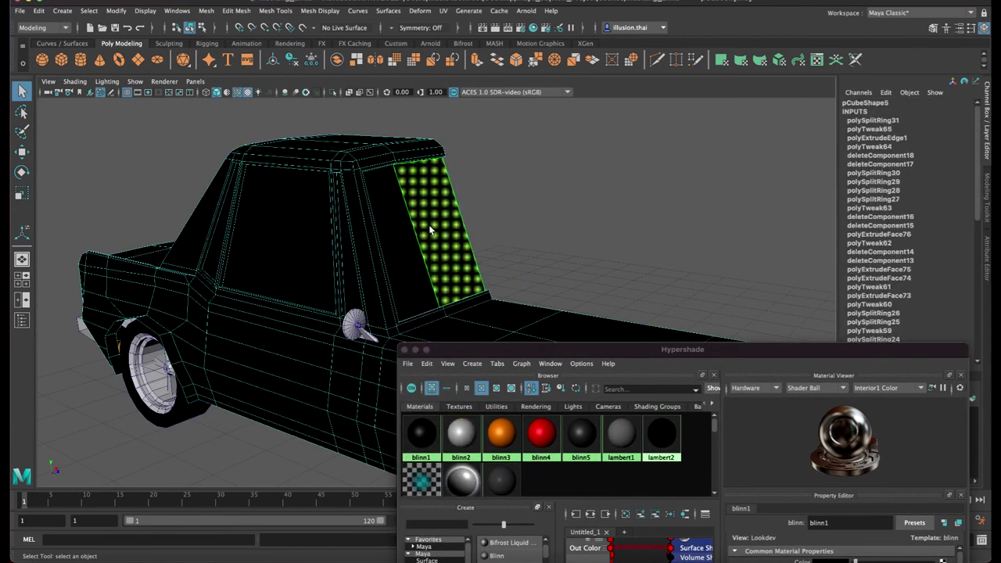
mouse_move(401, 254)
alt+mouse_down()
mouse_move(373, 276)
mouse_move(368, 301)
mouse_move(384, 334)
mouse_move(378, 282)
mouse_move(230, 287)
mouse_move(404, 282)
alt+mouse_up()
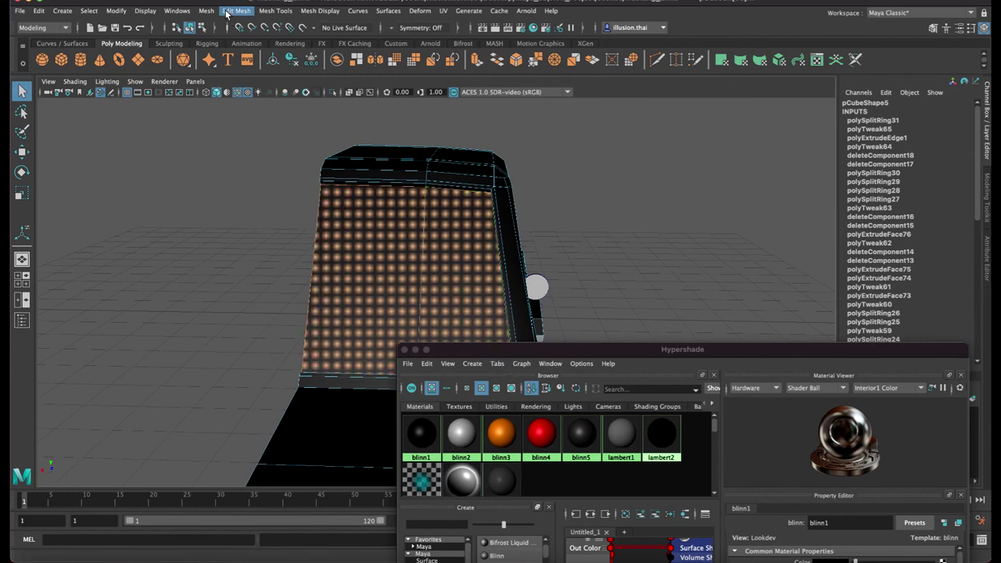
click(235, 10)
click(275, 307)
key(q)
right_drag(395, 258, 449, 247)
Assign the grey blinn5 material to the duplicated window piece
click(431, 251)
alt+drag(431, 251, 461, 273)
scroll(363, 268, up, 3)
click(483, 271)
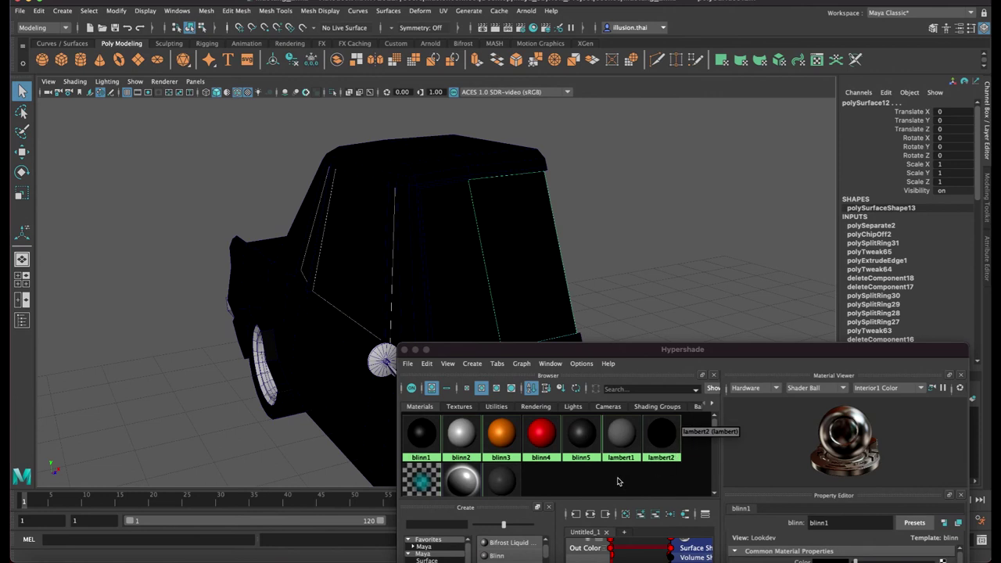
right_drag(585, 440, 584, 416)
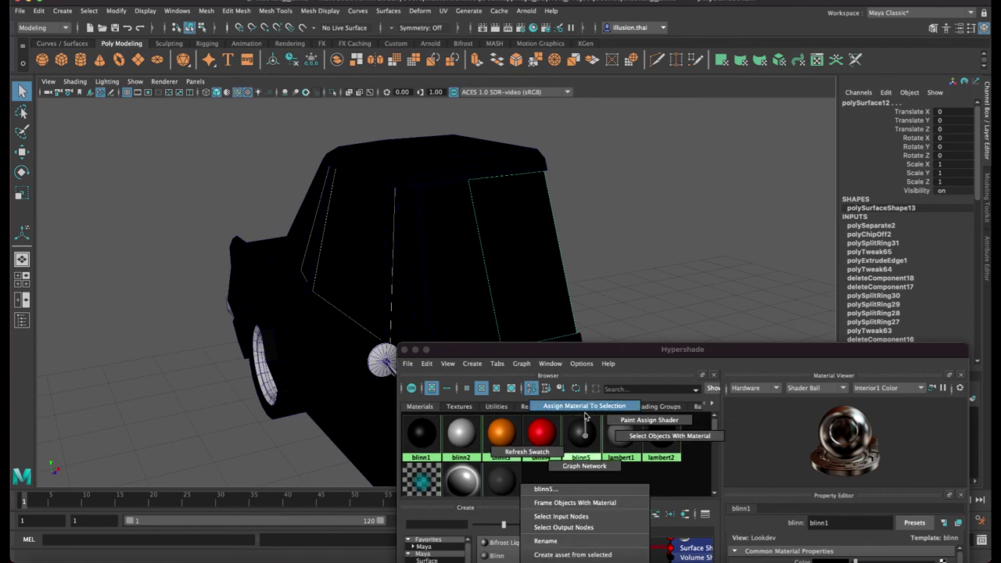
click(637, 279)
Extract the side window face from the car body into its own piece
click(475, 266)
alt+drag(458, 280, 447, 268)
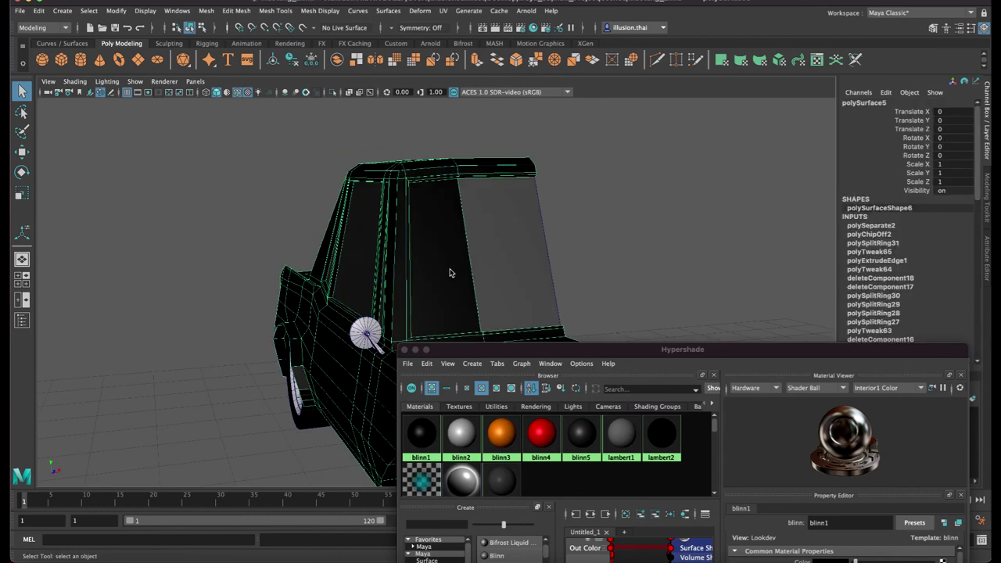
right_drag(449, 272, 448, 237)
click(444, 273)
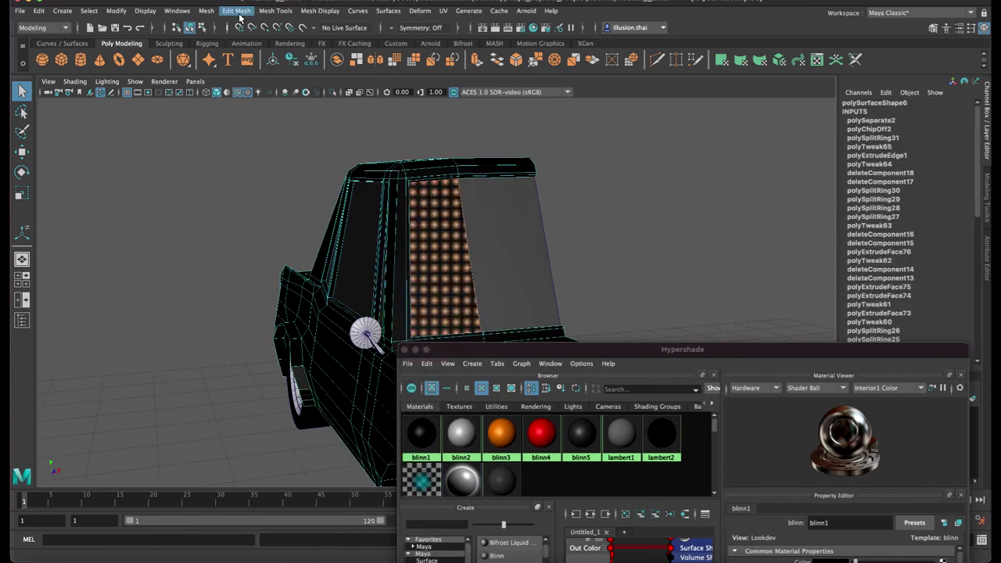
click(240, 14)
click(260, 318)
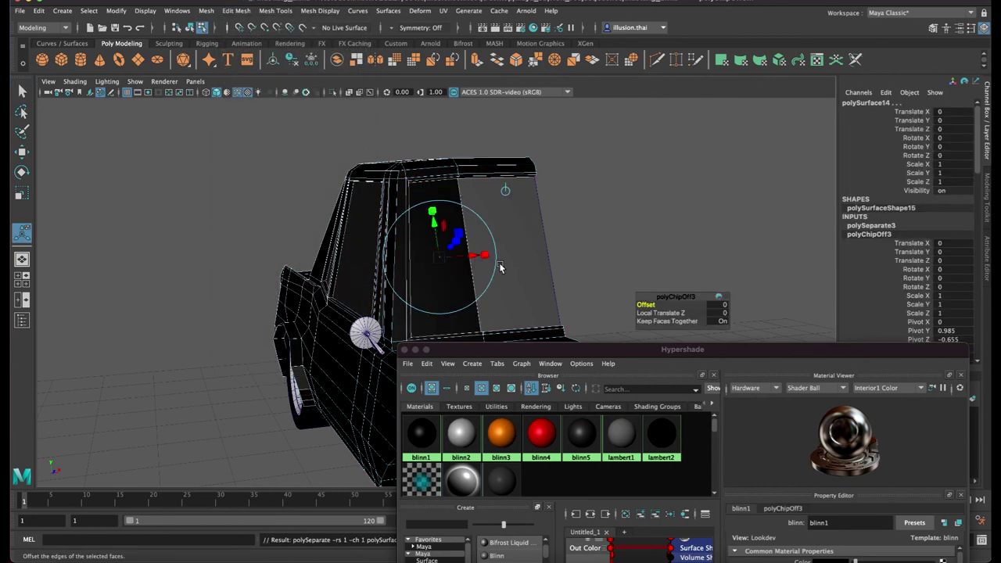
Apply blinn5 to the extracted side window piece
right_drag(438, 238, 500, 220)
click(431, 244)
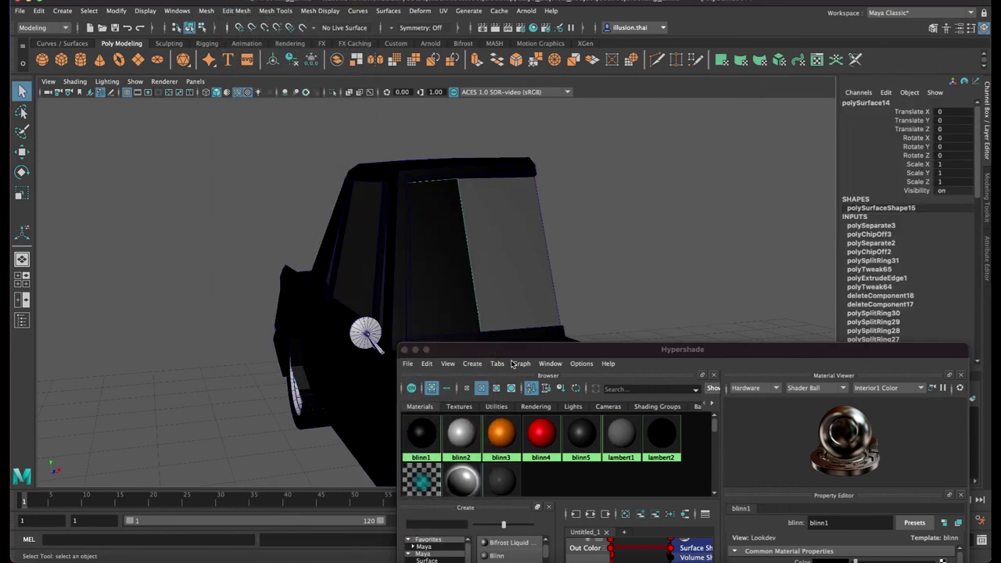
right_drag(581, 434, 585, 408)
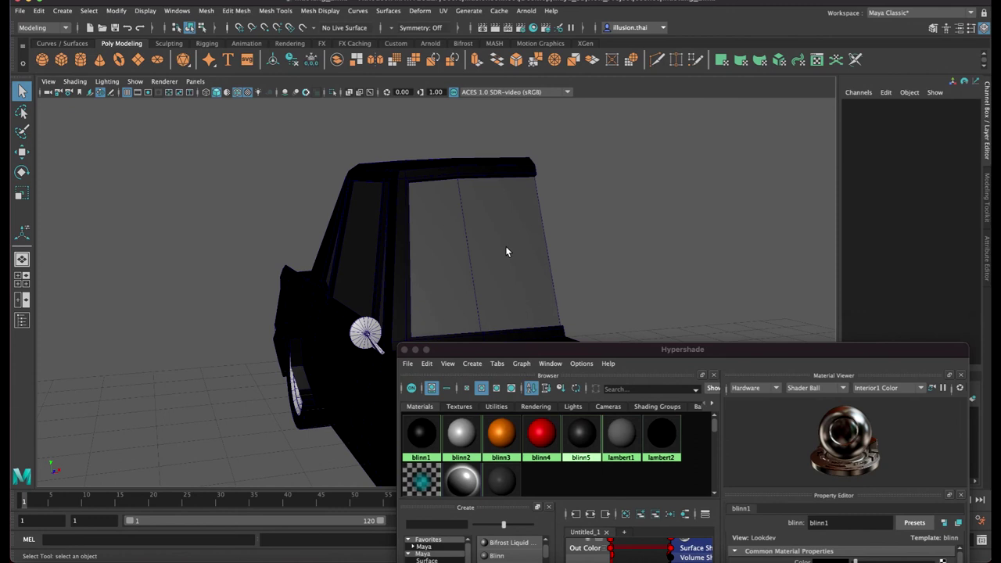
alt+drag(426, 248, 486, 268)
Combine the window pieces into one glass mesh, polySurface12, and merge its vertices
click(400, 259)
mouse_move(400, 259)
alt+mouse_down()
mouse_move(312, 269)
mouse_move(403, 282)
alt+mouse_up()
click(434, 281)
click(234, 15)
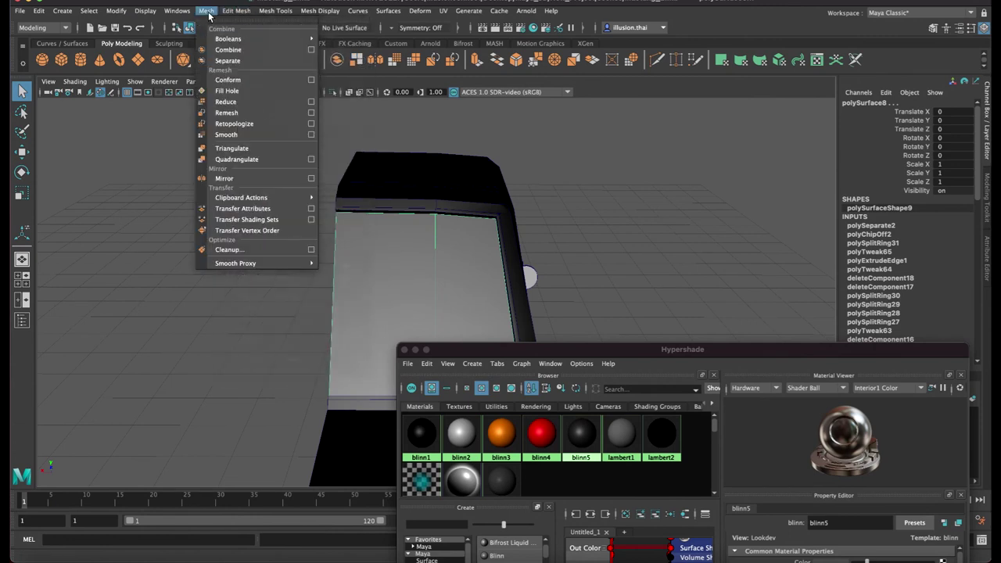
click(234, 47)
click(231, 13)
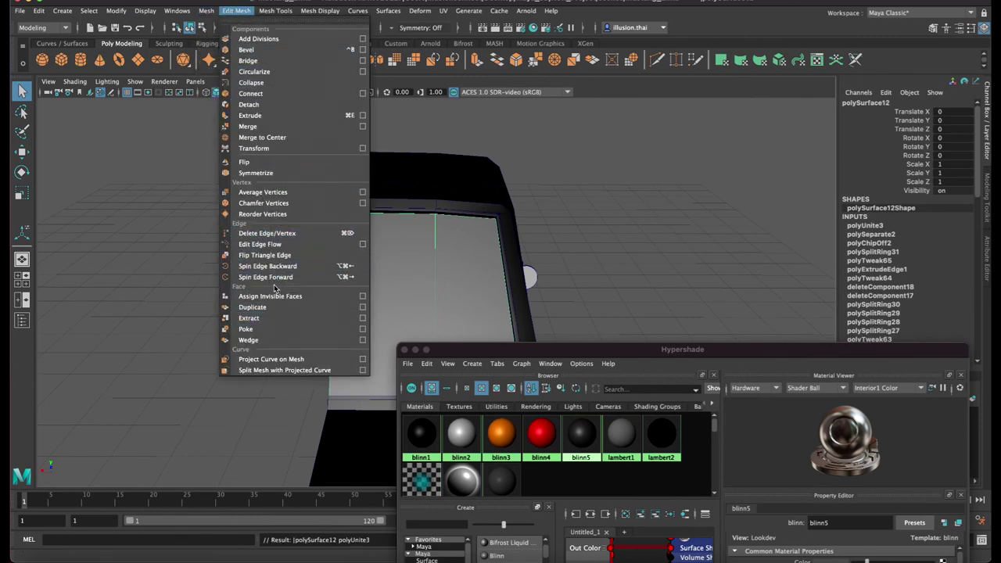
click(273, 127)
click(642, 179)
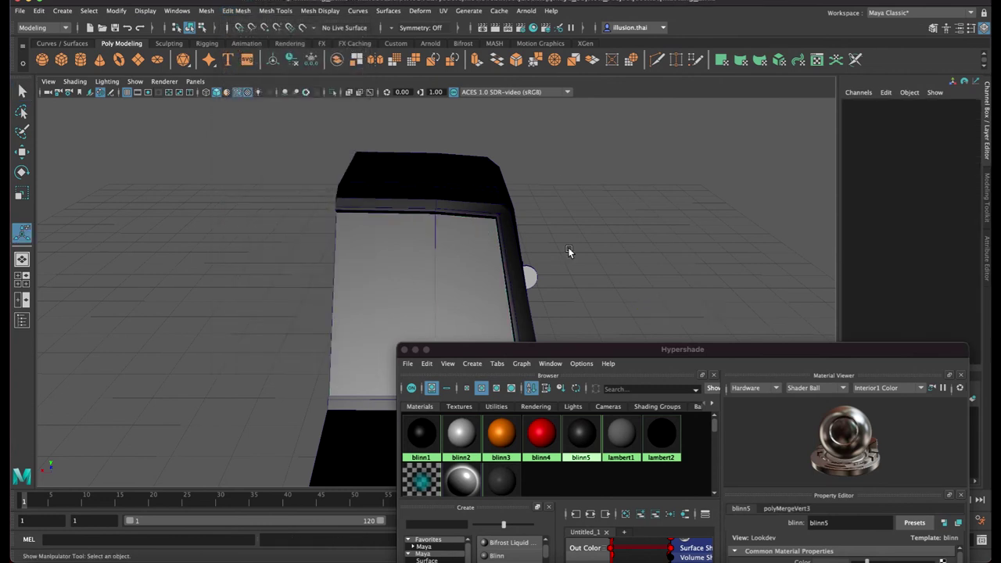
alt+drag(568, 247, 456, 227)
key(q)
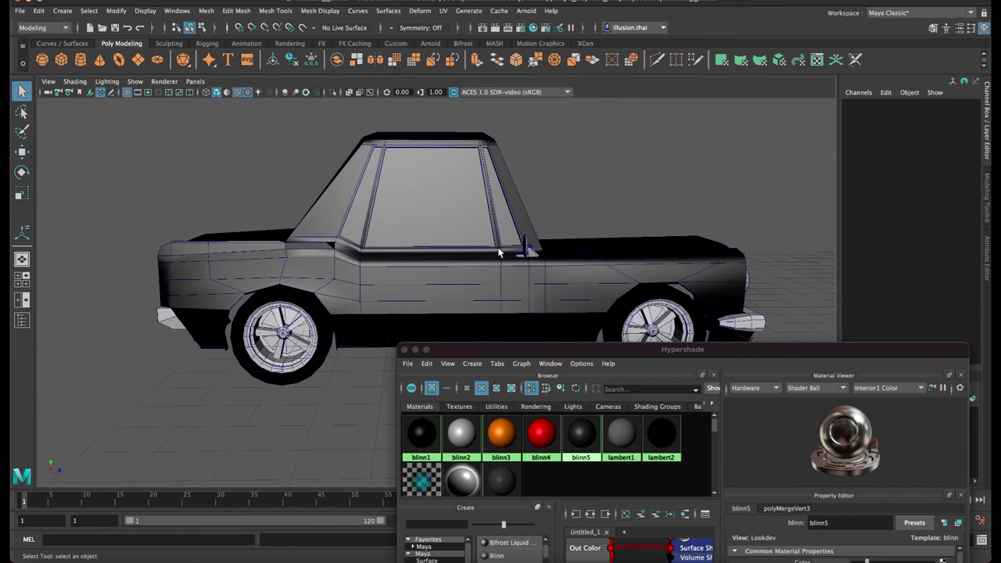
Create Blinn material blinn6 and set its colour to a fully saturated, bright yellow
click(507, 349)
drag(506, 348, 483, 196)
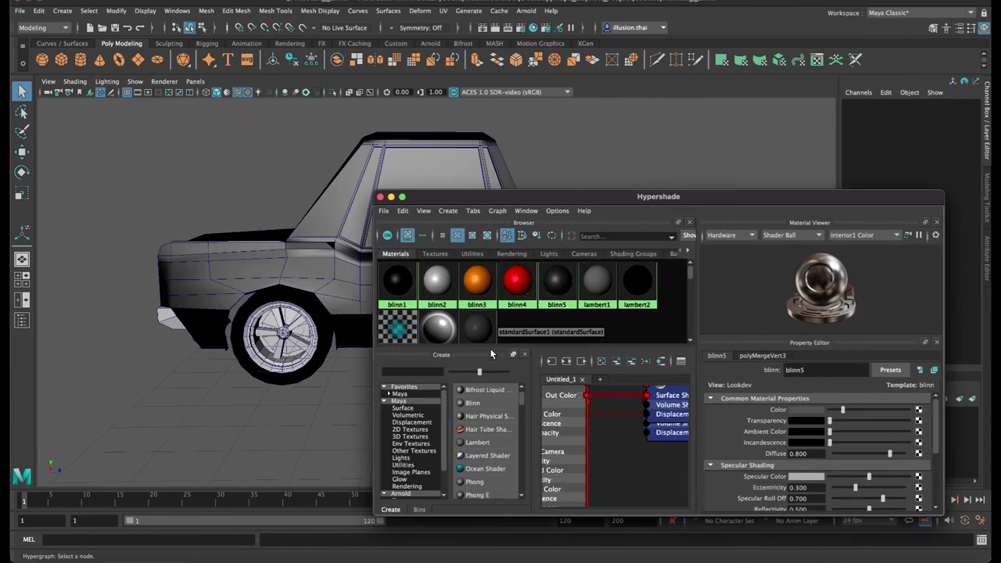
click(486, 403)
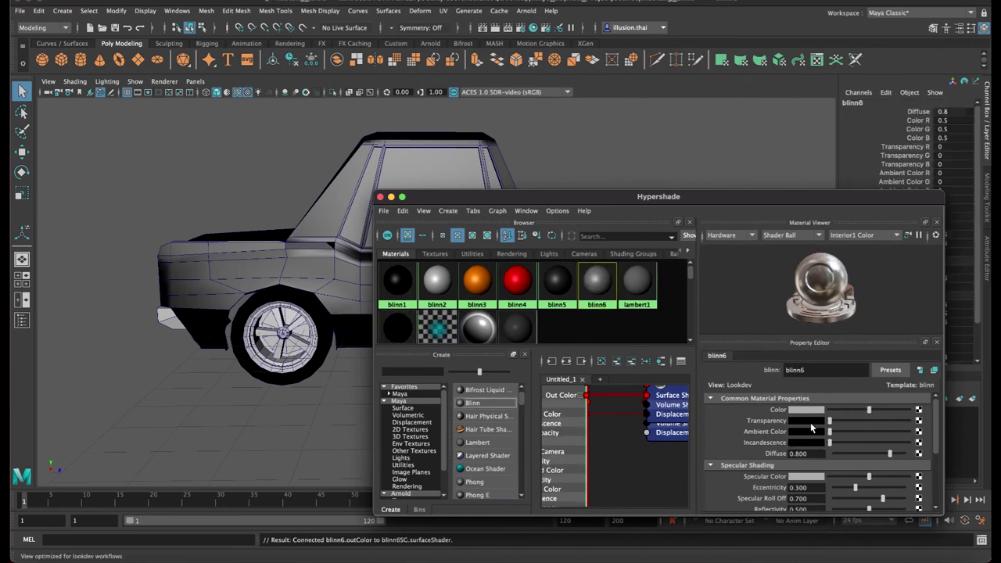
click(810, 412)
click(893, 400)
mouse_move(878, 432)
mouse_down()
mouse_move(898, 447)
mouse_move(907, 431)
mouse_up()
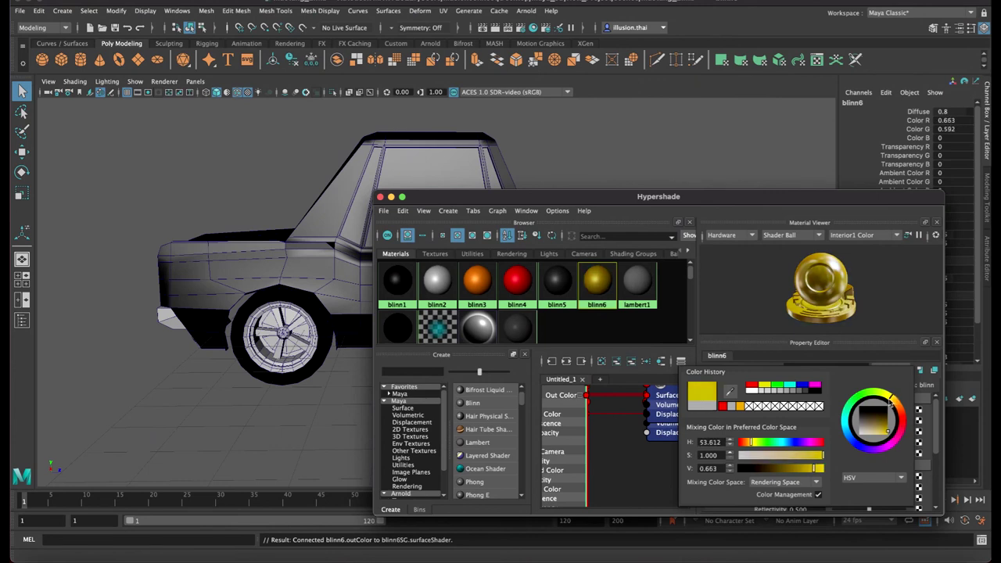
click(676, 160)
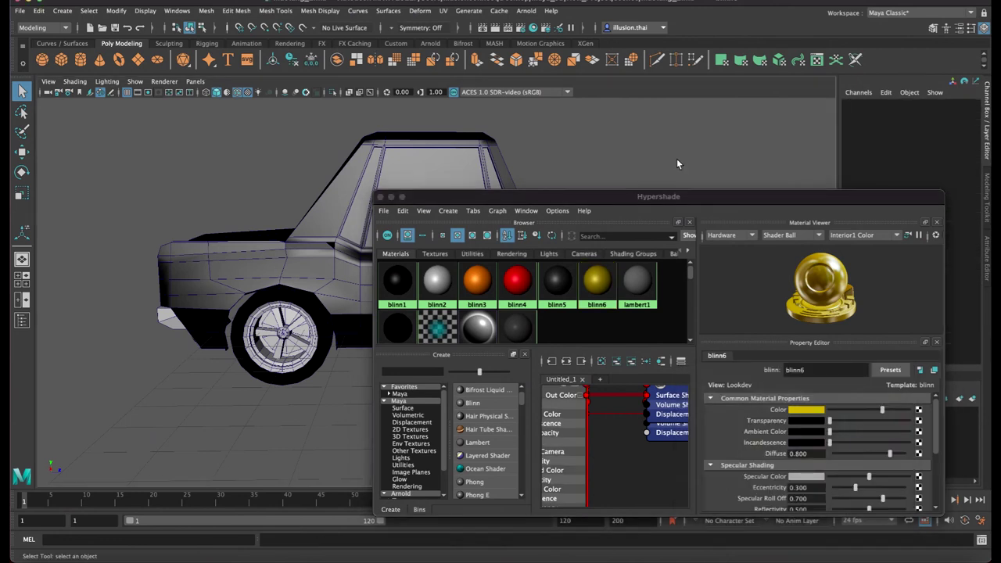
Select the sill faces along the car's lower side and assign gold blinn6 to them
drag(611, 202, 592, 443)
alt+drag(634, 215, 605, 204)
mouse_move(663, 246)
alt+mouse_down()
mouse_move(492, 208)
mouse_move(527, 241)
alt+mouse_up()
scroll(429, 223, up, 5)
click(429, 224)
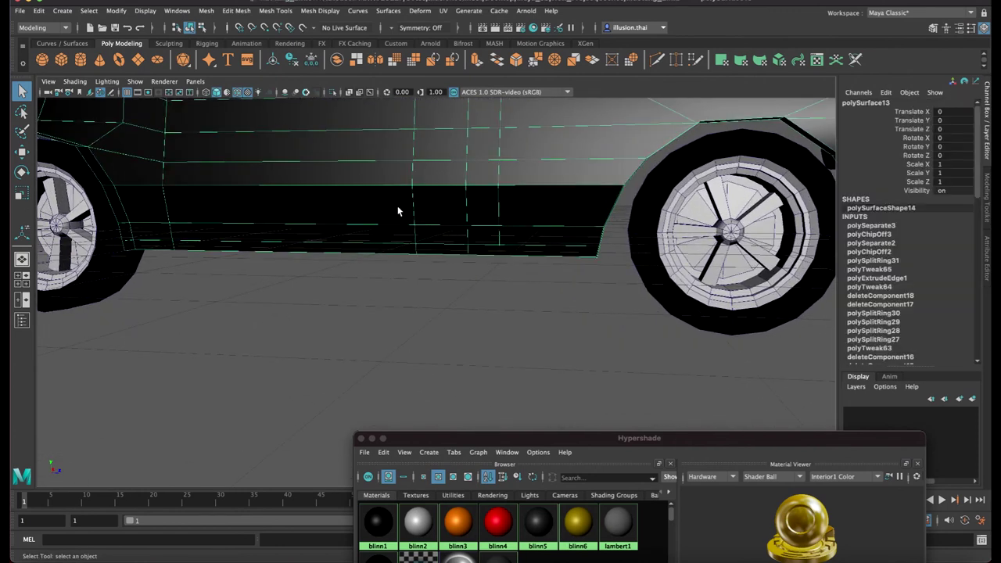
right_drag(397, 208, 397, 236)
drag(147, 234, 602, 238)
drag(617, 437, 605, 361)
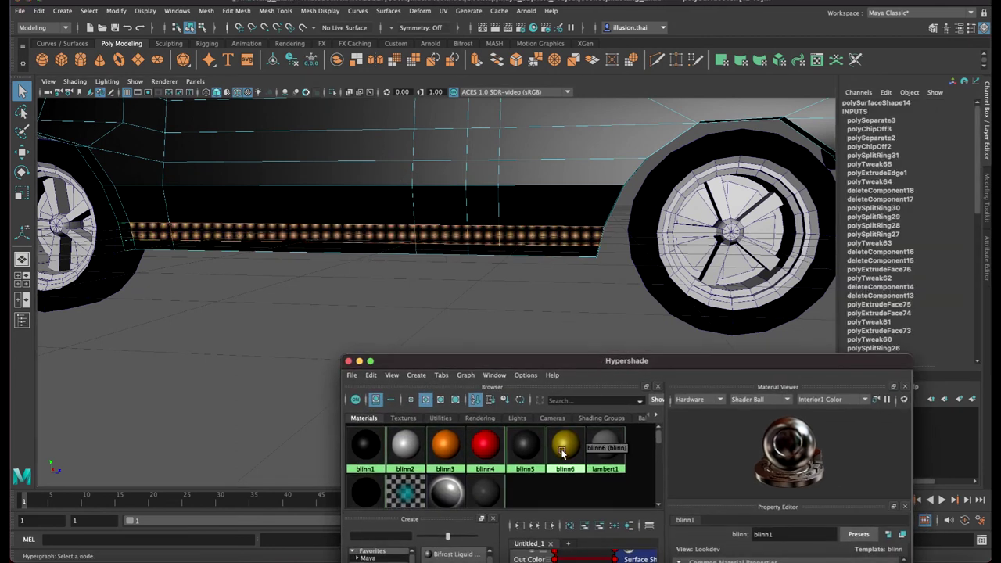
right_drag(562, 453, 565, 424)
click(564, 414)
Orbit out to a top-front view of the whole car and select the body
click(554, 297)
scroll(553, 297, down, 5)
alt+drag(553, 297, 536, 247)
right_drag(537, 247, 633, 207)
mouse_move(634, 207)
alt+mouse_down()
mouse_move(429, 253)
mouse_move(518, 228)
alt+mouse_up()
click(429, 253)
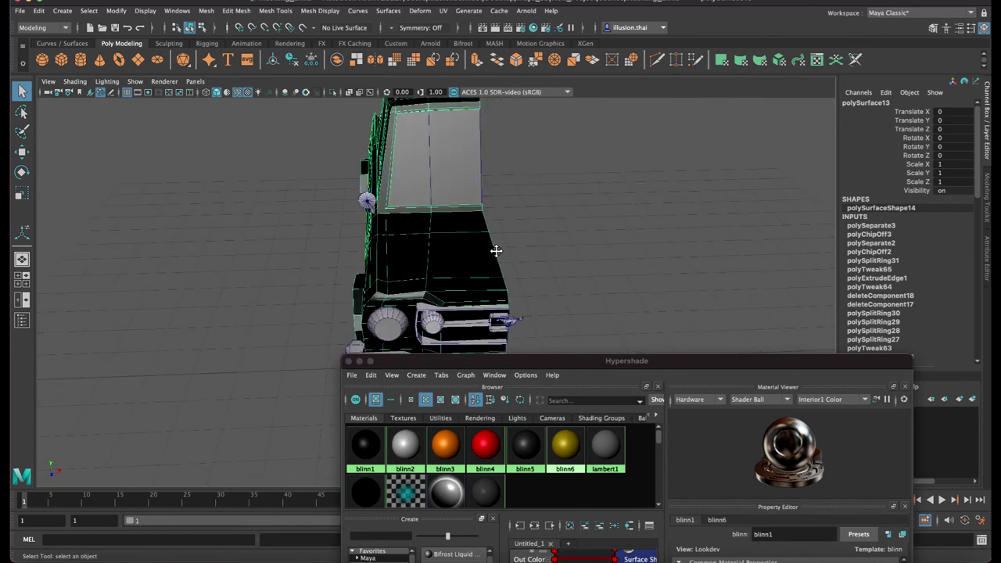
Insert edge loops around the car body and along its side
click(275, 11)
click(290, 95)
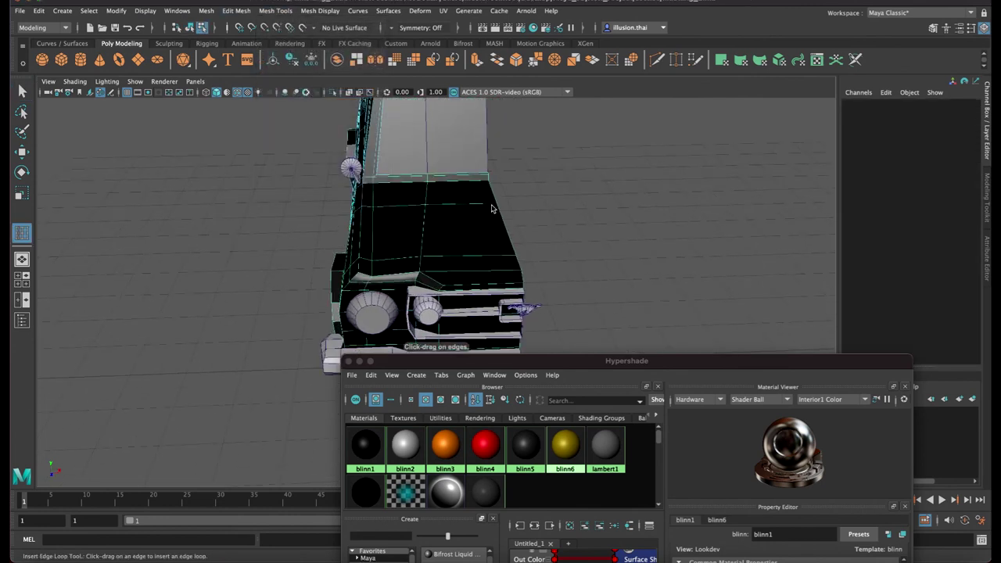
click(492, 207)
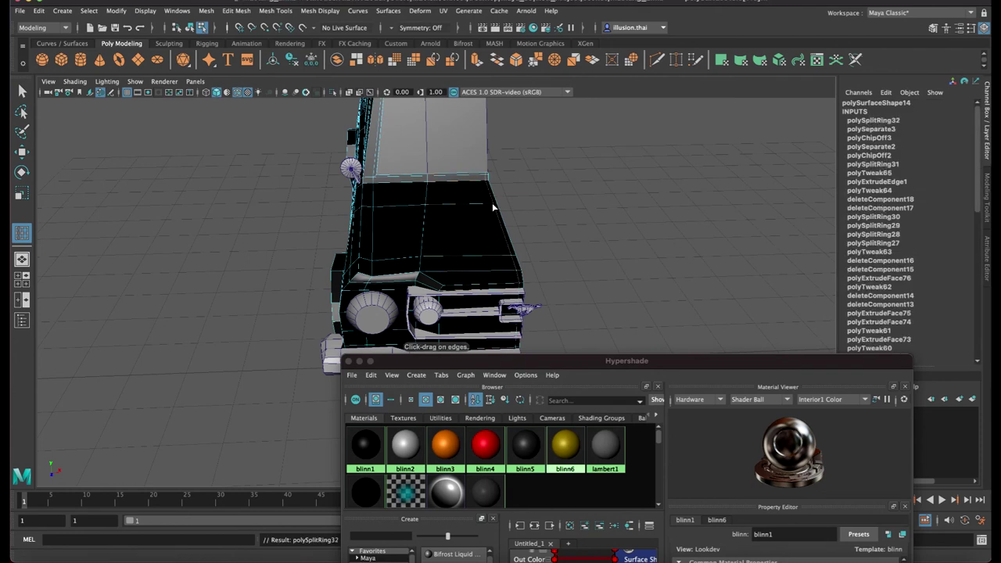
mouse_move(476, 206)
alt+mouse_down()
mouse_move(452, 287)
mouse_move(451, 148)
alt+mouse_up()
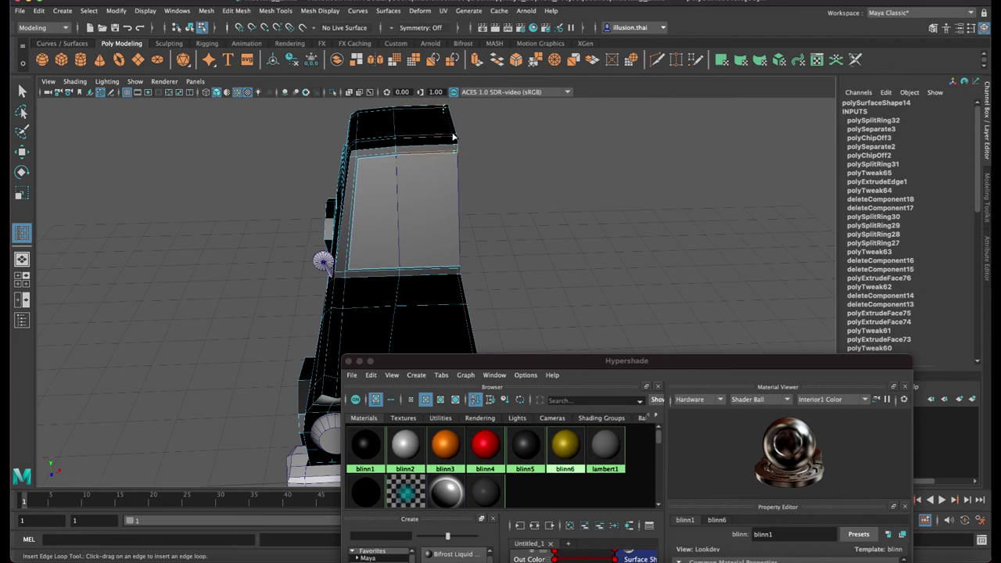
click(452, 137)
mouse_move(453, 138)
alt+mouse_down()
mouse_move(468, 152)
mouse_move(427, 206)
mouse_move(442, 227)
alt+mouse_up()
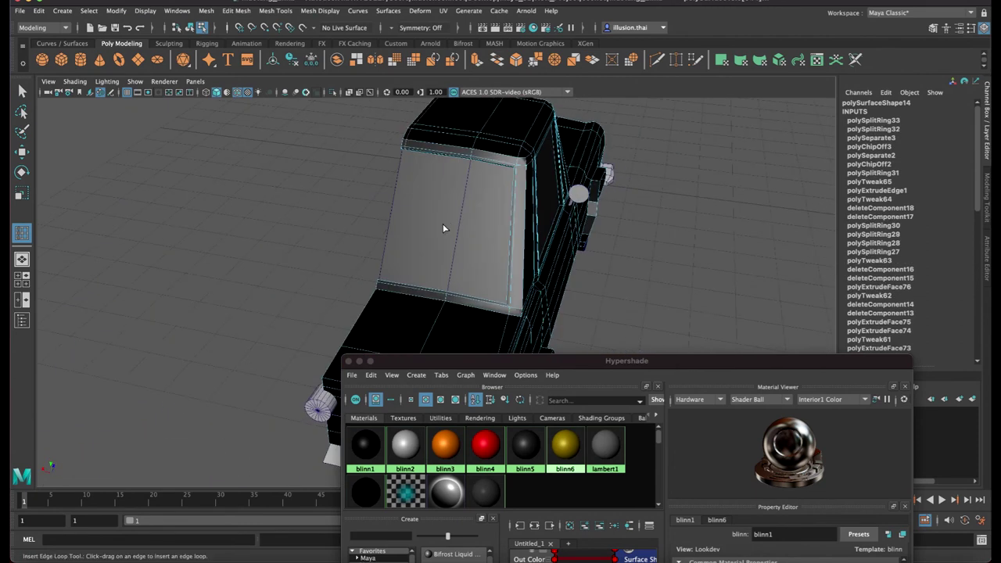
Add further edge loops near the window's bottom edge, across the cab and the front
click(382, 292)
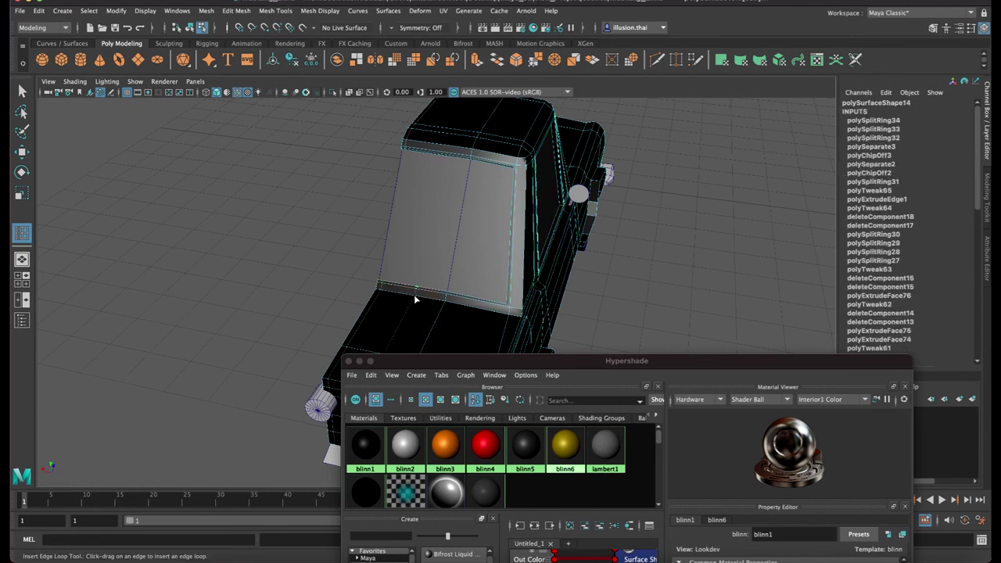
click(415, 299)
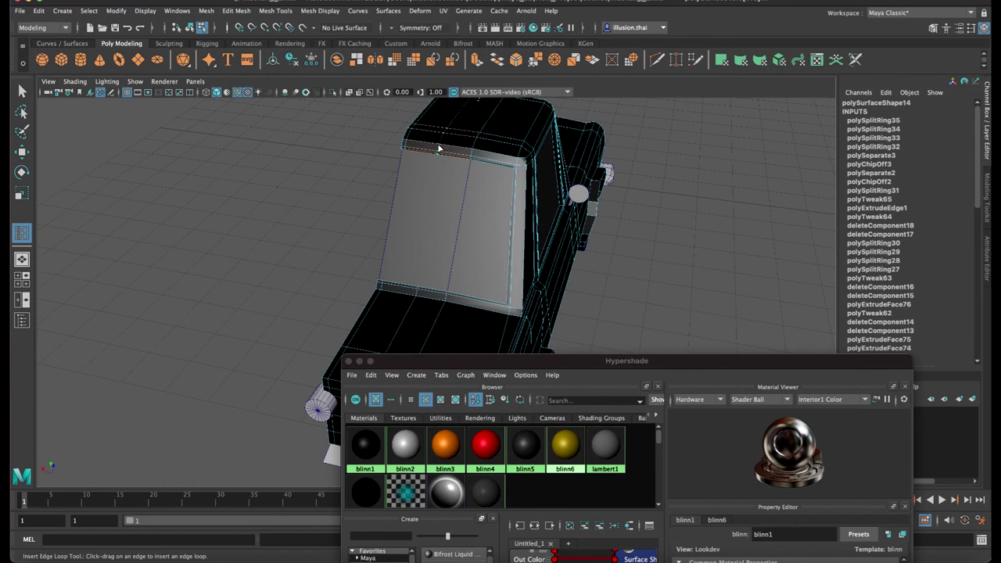
click(438, 148)
mouse_move(439, 148)
alt+mouse_down()
mouse_move(408, 219)
mouse_move(413, 157)
alt+mouse_up()
click(403, 216)
key(q)
Move the hood-front and grille-top vertices to reshape the front
mouse_move(395, 145)
right_down()
mouse_move(449, 127)
mouse_move(480, 258)
mouse_move(459, 261)
right_up()
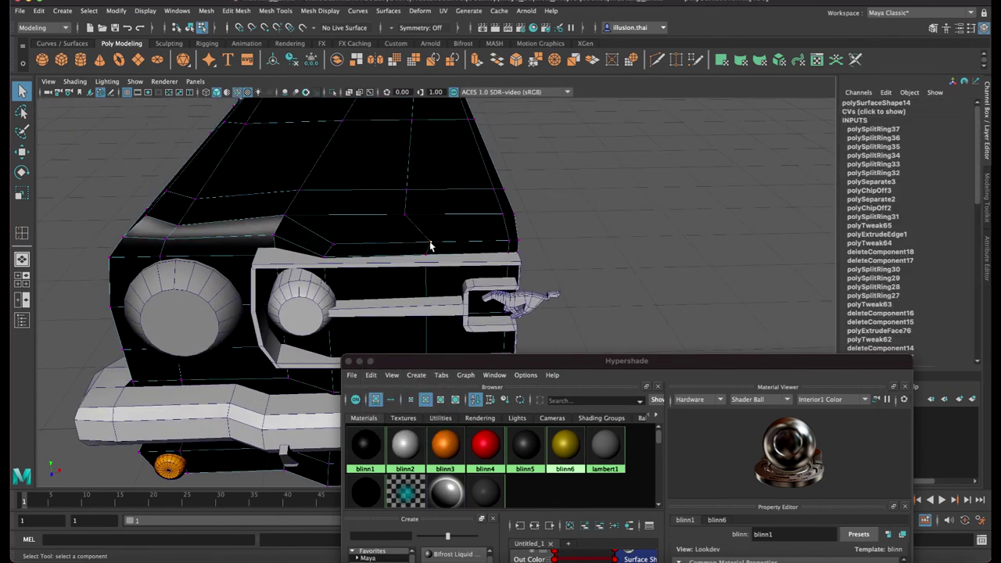
click(431, 243)
key(w)
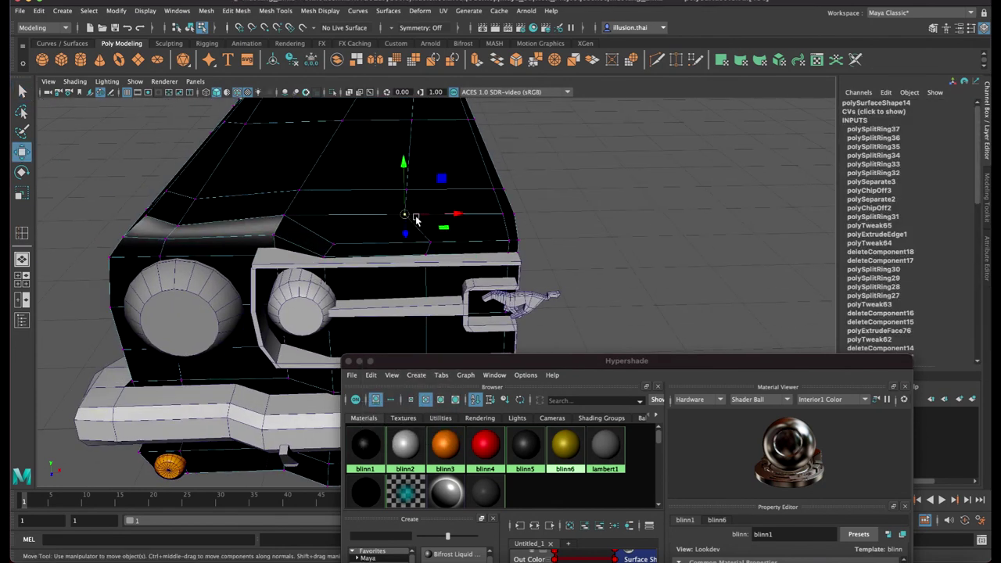
drag(403, 216, 447, 216)
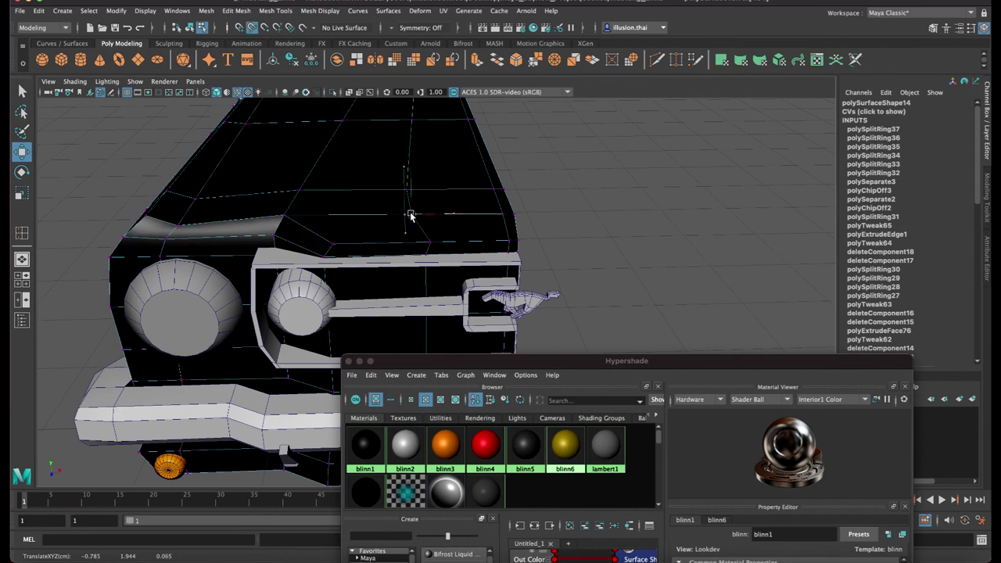
click(430, 240)
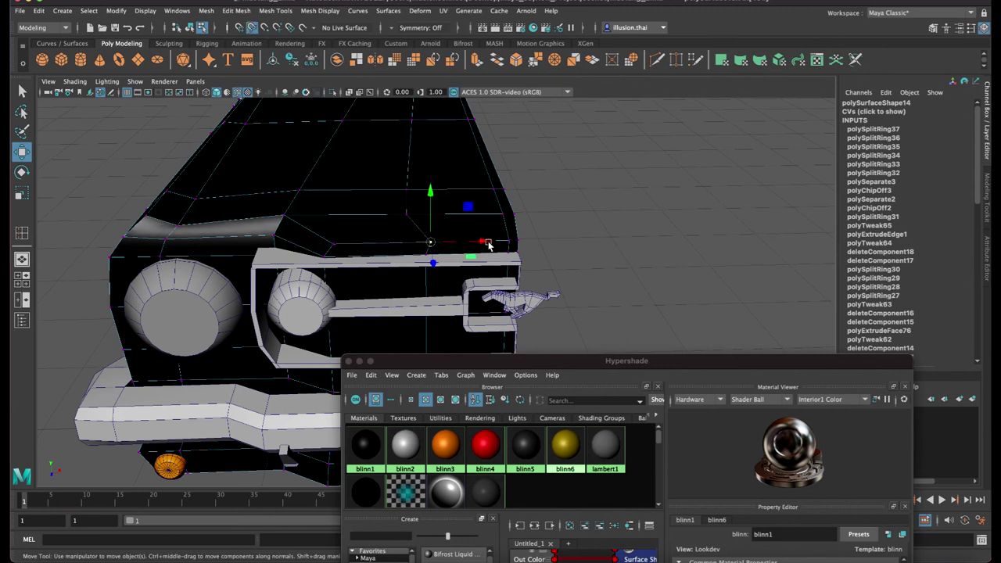
mouse_move(393, 244)
middle_down()
mouse_move(412, 250)
mouse_move(394, 259)
middle_up()
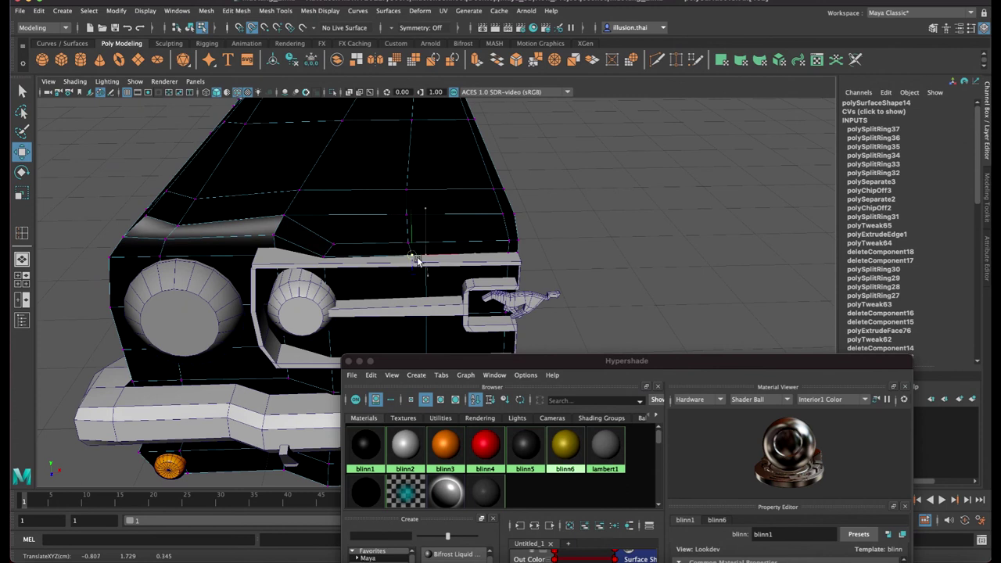
Slide the bumper vertices left along X and scale them
alt+drag(417, 260, 485, 210)
mouse_move(468, 186)
alt+mouse_down()
mouse_move(460, 161)
mouse_move(438, 224)
mouse_move(414, 187)
mouse_move(441, 311)
alt+mouse_up()
drag(464, 231, 452, 227)
key(r)
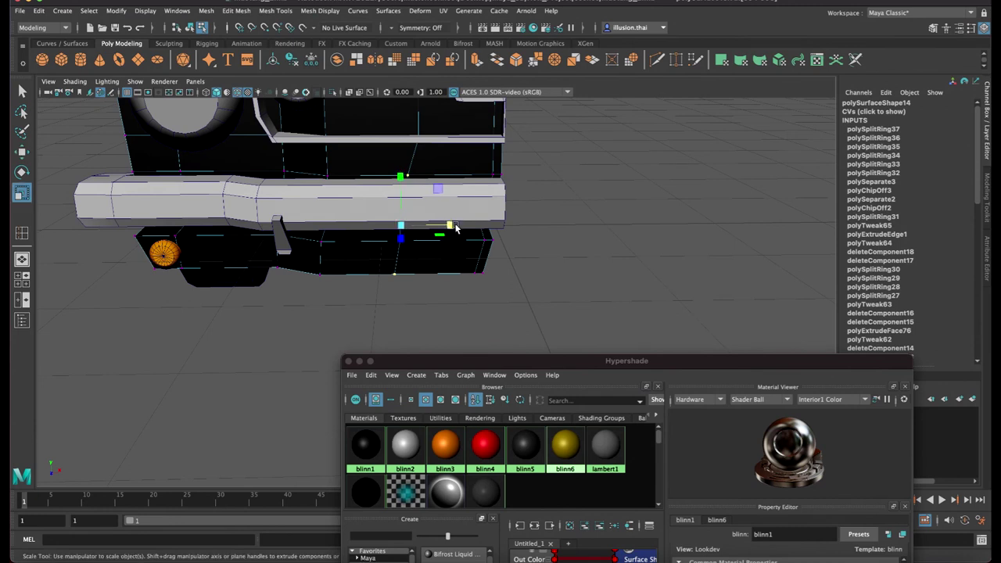
alt+drag(440, 196, 440, 295)
key(w)
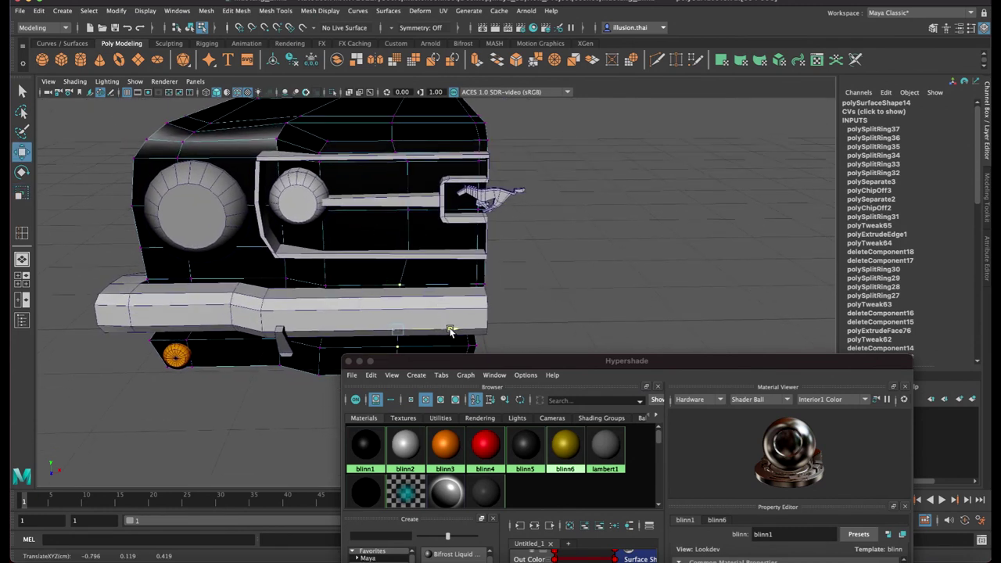
Nudge the selected grille vertices slightly sideways
key(q)
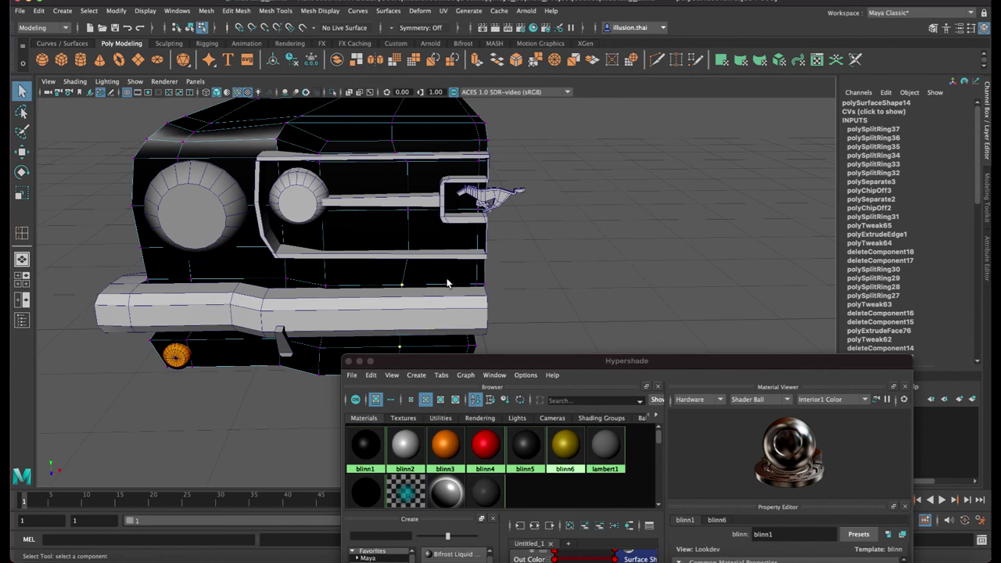
alt+middle_drag(426, 262, 429, 236)
key(w)
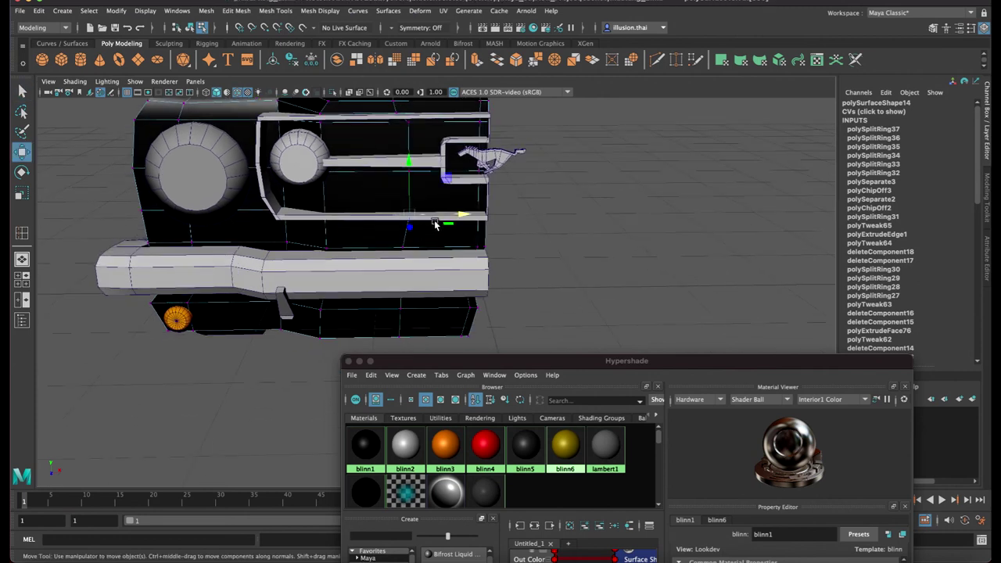
drag(456, 215, 449, 215)
key(q)
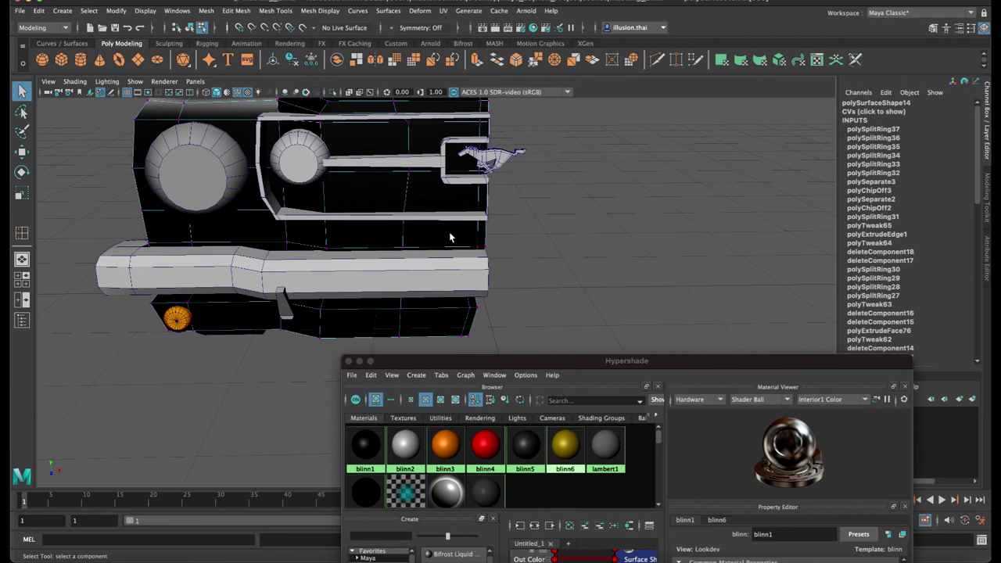
right_drag(449, 231, 461, 261)
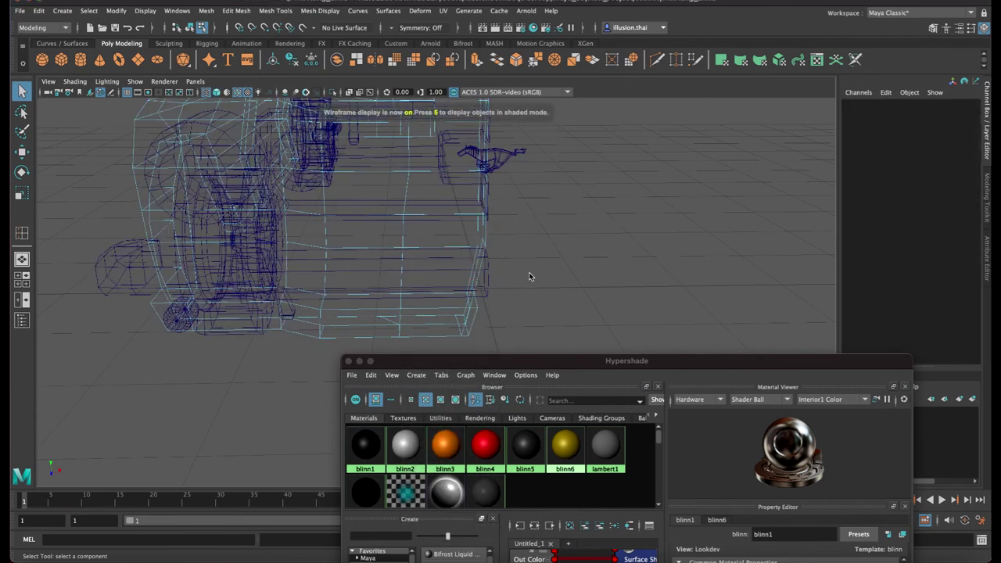
Assign the gold blinn6 material to the selected front panel faces
click(433, 308)
mouse_move(440, 337)
alt+mouse_down()
mouse_move(433, 269)
mouse_move(422, 269)
mouse_move(430, 274)
mouse_move(458, 245)
mouse_move(400, 223)
mouse_move(436, 268)
mouse_move(322, 241)
mouse_move(383, 260)
alt+mouse_up()
right_click(568, 436)
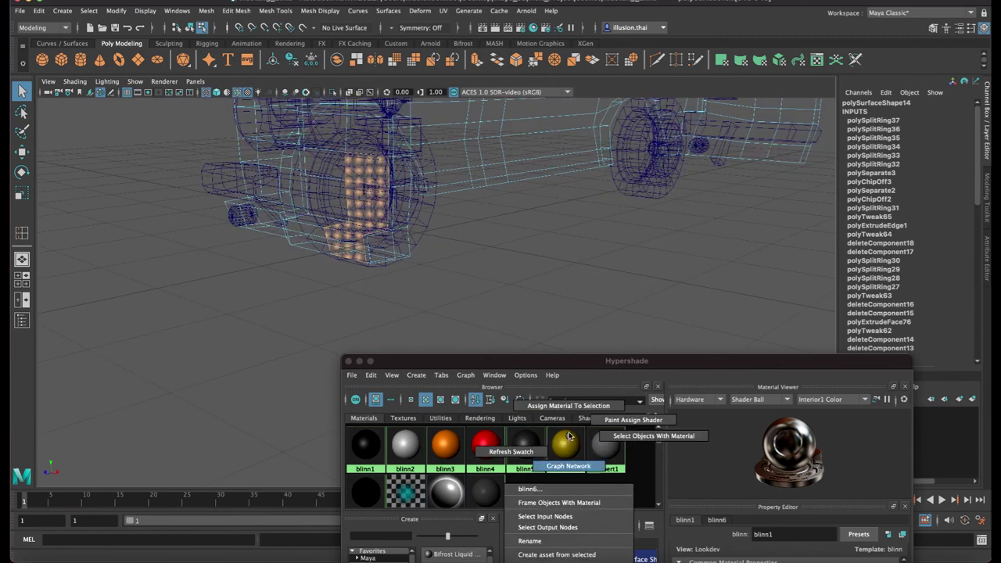
click(568, 405)
mouse_move(500, 248)
alt+mouse_down()
mouse_move(501, 293)
mouse_move(485, 252)
mouse_move(508, 170)
mouse_move(500, 137)
alt+mouse_up()
key(5)
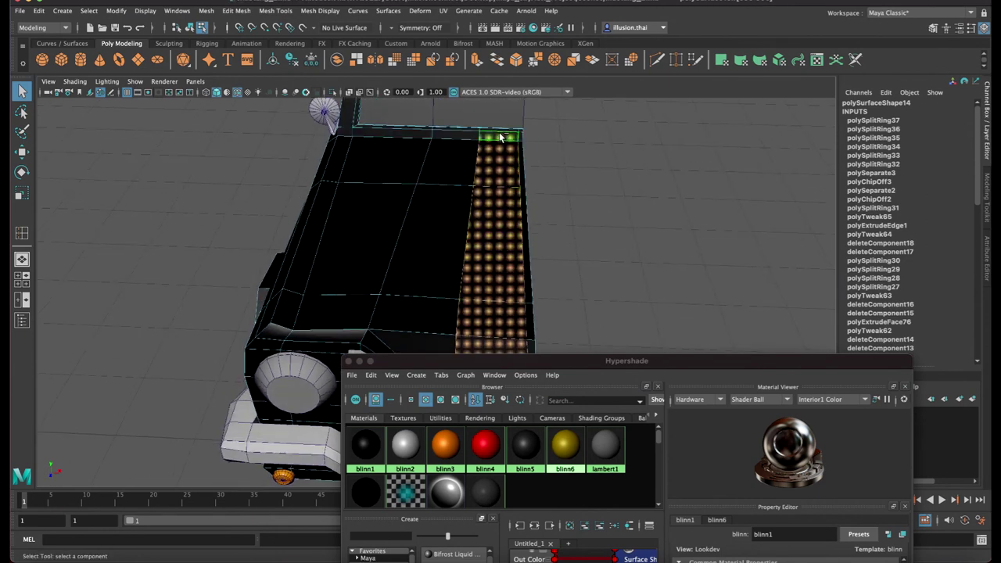
right_drag(566, 446, 587, 283)
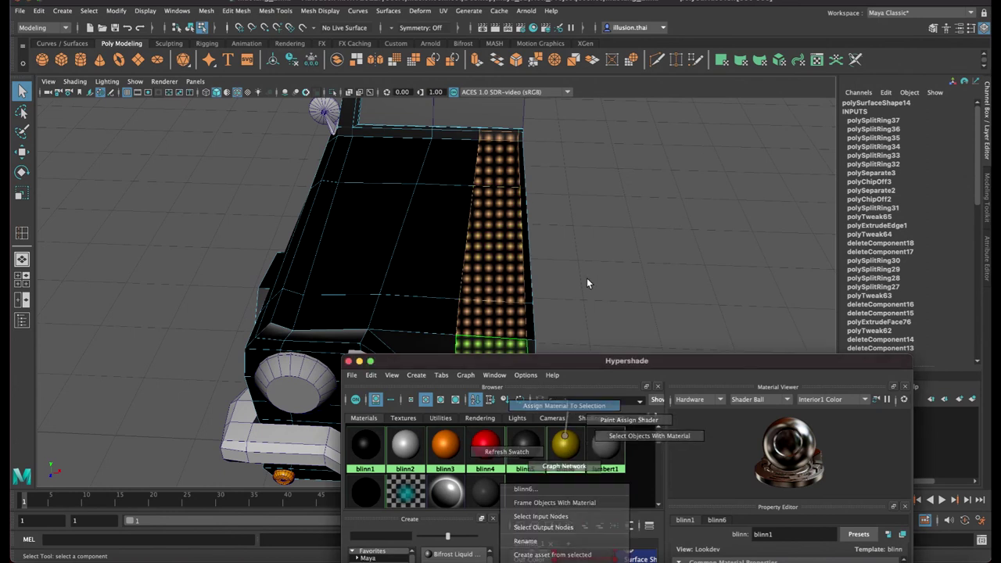
mouse_move(551, 169)
alt+mouse_down()
mouse_move(525, 281)
mouse_move(540, 212)
mouse_move(494, 286)
alt+mouse_up()
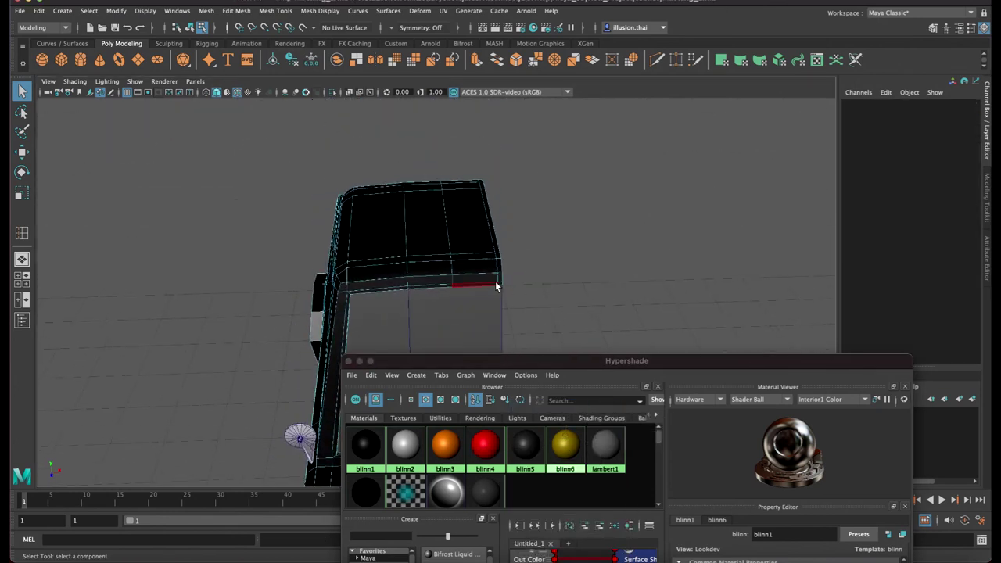
Make the roof strip faces gold with blinn6
click(489, 280)
mouse_move(475, 231)
alt+mouse_down()
mouse_move(469, 251)
mouse_move(486, 214)
alt+mouse_up()
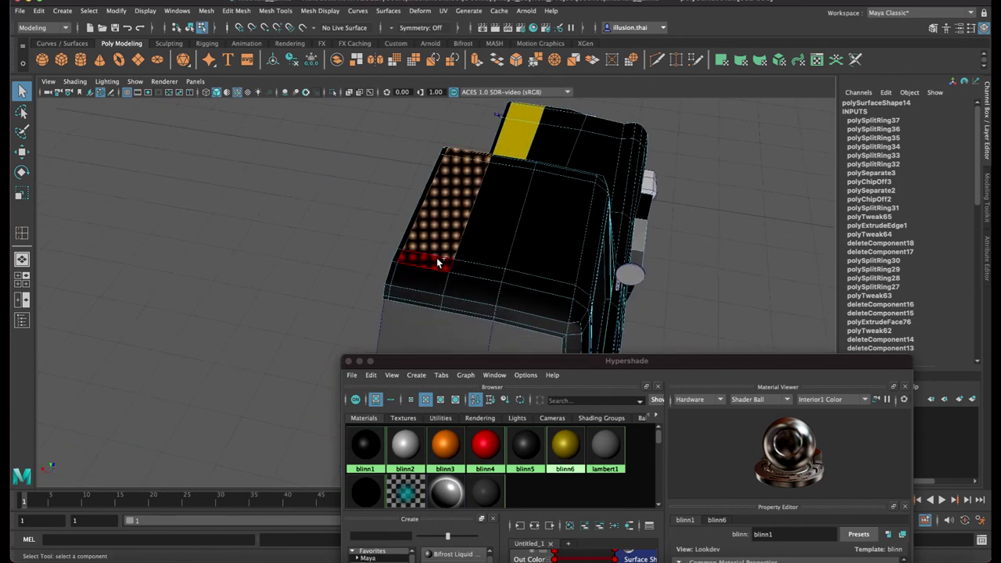
alt+drag(432, 310, 453, 269)
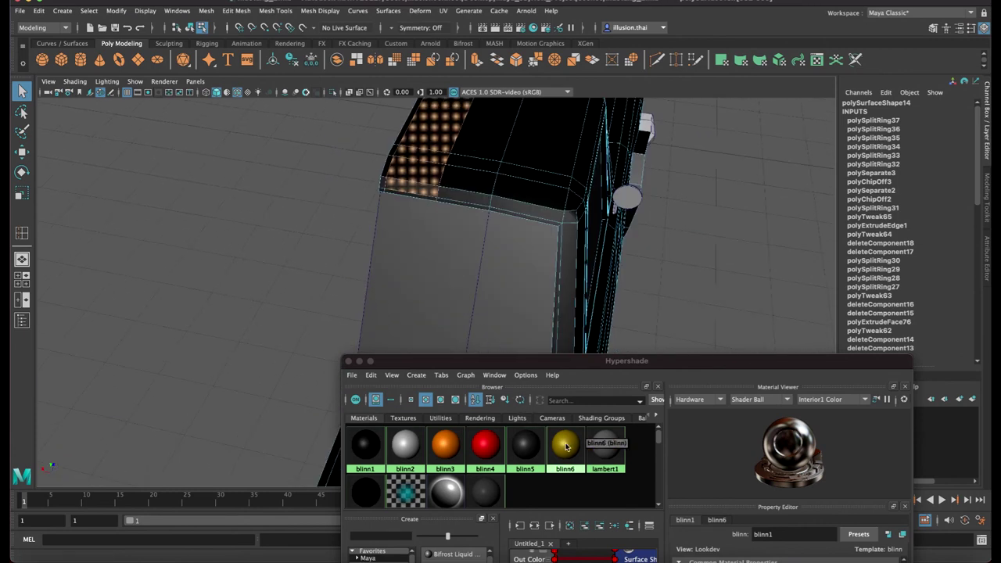
right_drag(567, 445, 568, 408)
mouse_move(198, 297)
alt+mouse_down()
mouse_move(212, 284)
mouse_move(199, 288)
mouse_move(279, 258)
alt+mouse_up()
Apply gold blinn6 to a block of side body faces, then close Hypershade
mouse_move(345, 224)
mouse_down()
mouse_move(242, 383)
mouse_move(286, 281)
mouse_up()
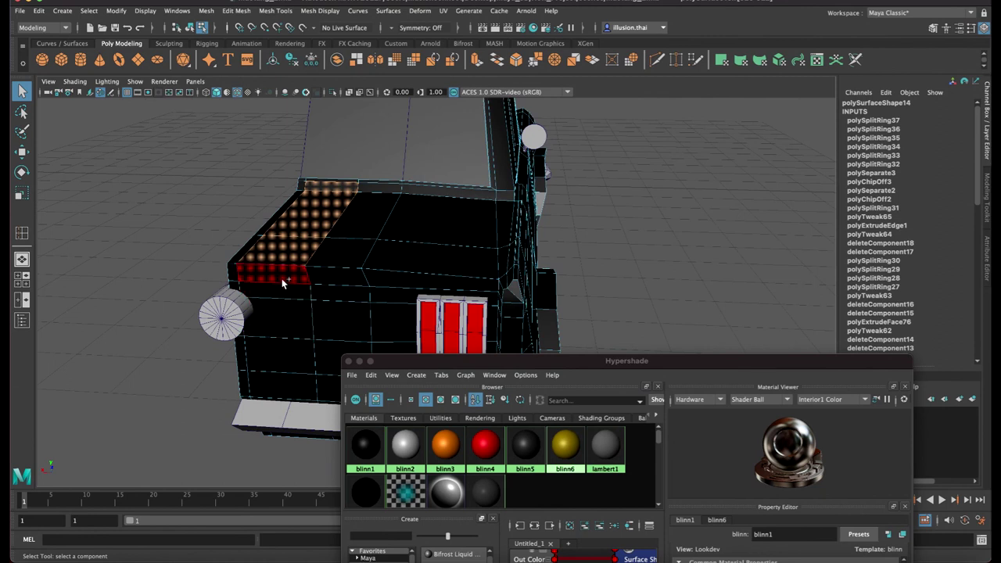
mouse_move(292, 324)
shift+mouse_down()
mouse_move(290, 383)
mouse_move(298, 383)
shift+mouse_up()
right_click(573, 449)
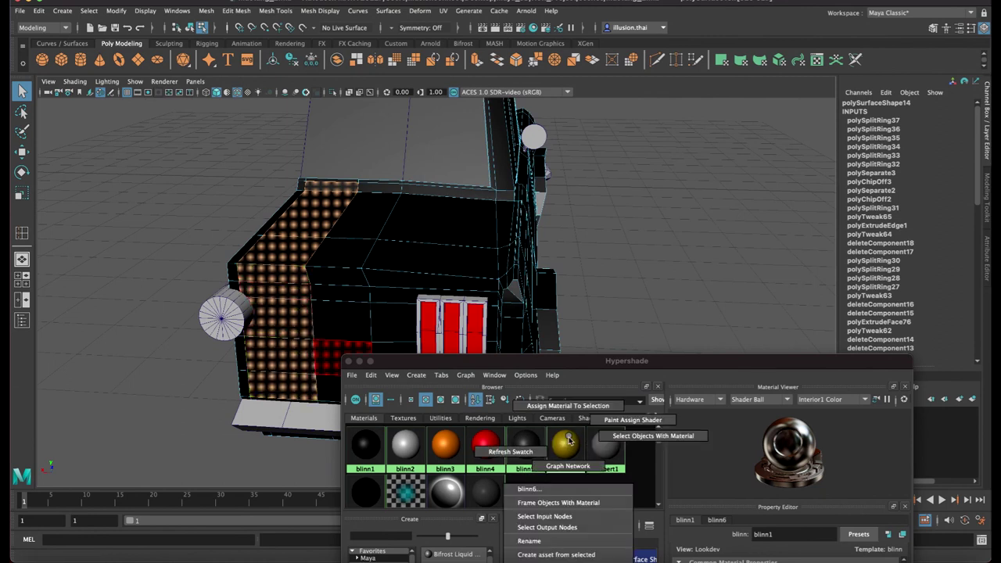
click(567, 405)
click(591, 278)
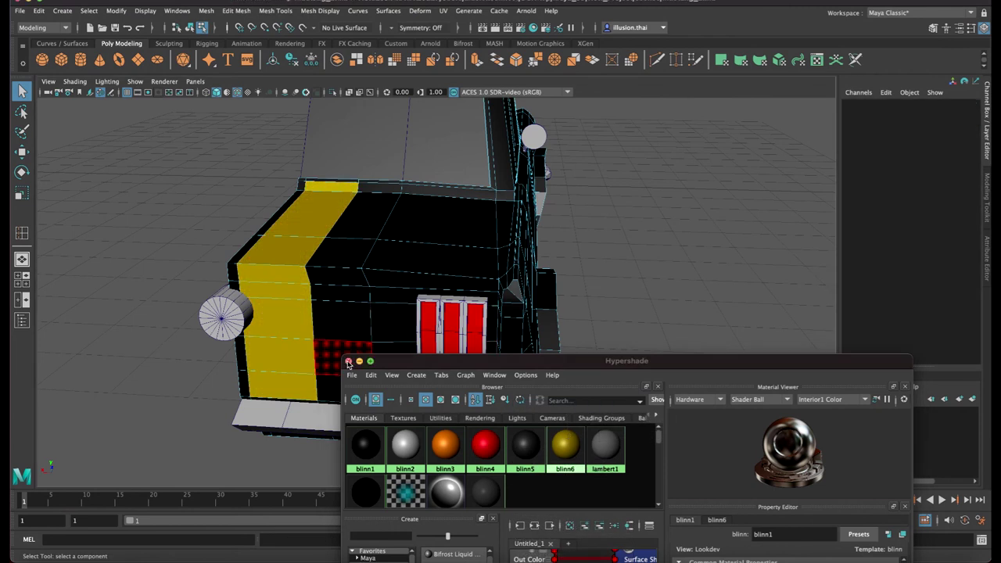
click(348, 360)
mouse_move(576, 302)
alt+mouse_down()
mouse_move(459, 286)
mouse_move(558, 263)
alt+mouse_up()
right_drag(558, 263, 594, 250)
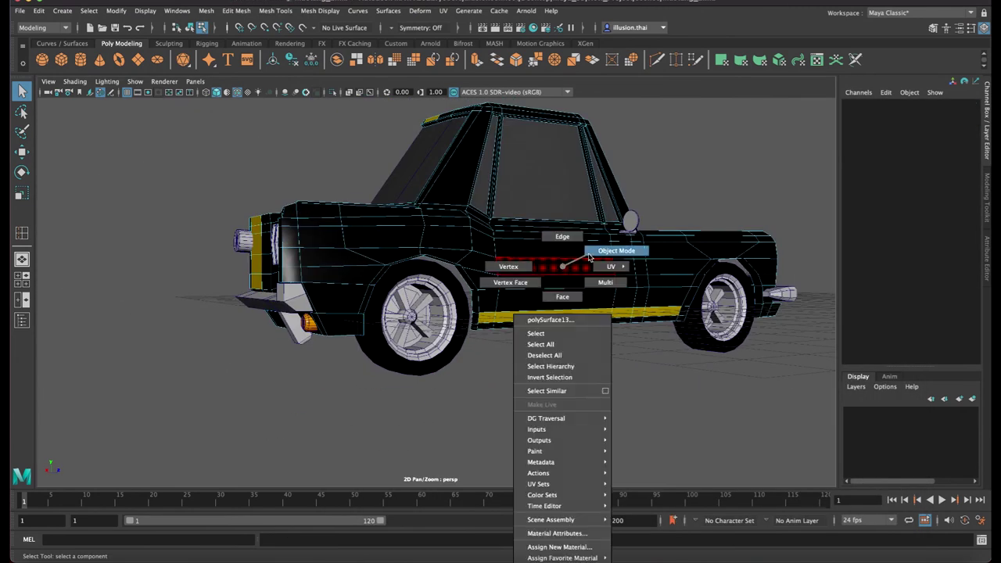
scroll(610, 371, up, 3)
scroll(547, 375, down, 3)
mouse_move(467, 373)
alt+mouse_down()
mouse_move(407, 399)
mouse_move(469, 367)
mouse_move(426, 316)
mouse_move(411, 314)
mouse_move(444, 317)
mouse_move(467, 292)
mouse_move(456, 357)
mouse_move(410, 352)
mouse_move(438, 358)
alt+mouse_up()
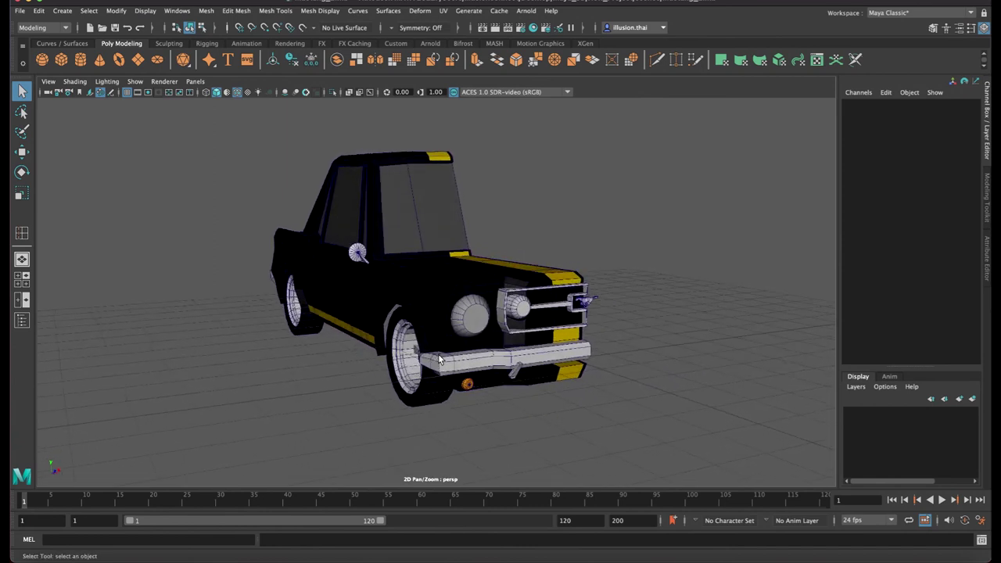
key(F8)
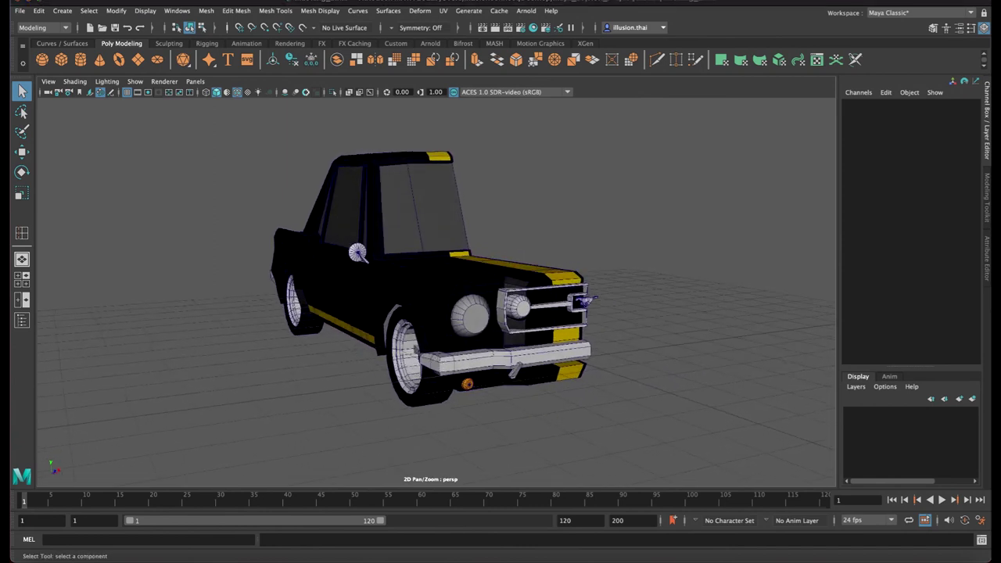
mouse_move(564, 200)
alt+mouse_down()
mouse_move(513, 212)
mouse_move(399, 199)
mouse_move(444, 213)
mouse_move(456, 148)
mouse_move(439, 125)
alt+mouse_up()
click(398, 199)
click(437, 183)
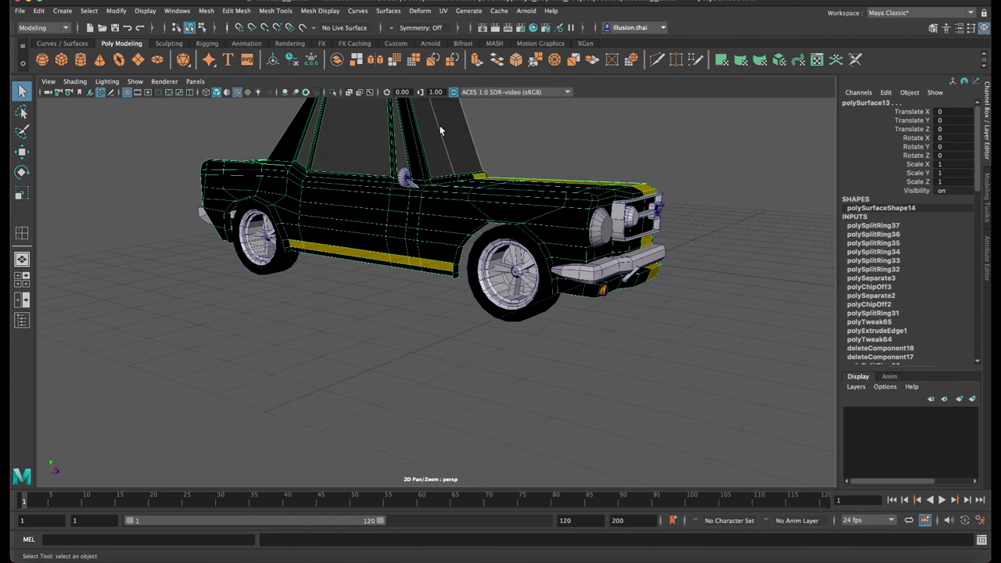
mouse_move(448, 161)
alt+mouse_down()
mouse_move(481, 164)
mouse_move(500, 195)
mouse_move(540, 221)
alt+mouse_up()
alt+right_drag(539, 220, 469, 234)
alt+drag(469, 234, 357, 148)
mouse_move(295, 141)
mouse_down()
mouse_move(651, 383)
mouse_move(444, 288)
mouse_move(539, 321)
mouse_up()
mouse_move(579, 283)
alt+mouse_down()
mouse_move(608, 328)
mouse_move(612, 317)
mouse_move(640, 317)
mouse_move(397, 264)
mouse_move(308, 219)
alt+mouse_up()
drag(165, 121, 724, 428)
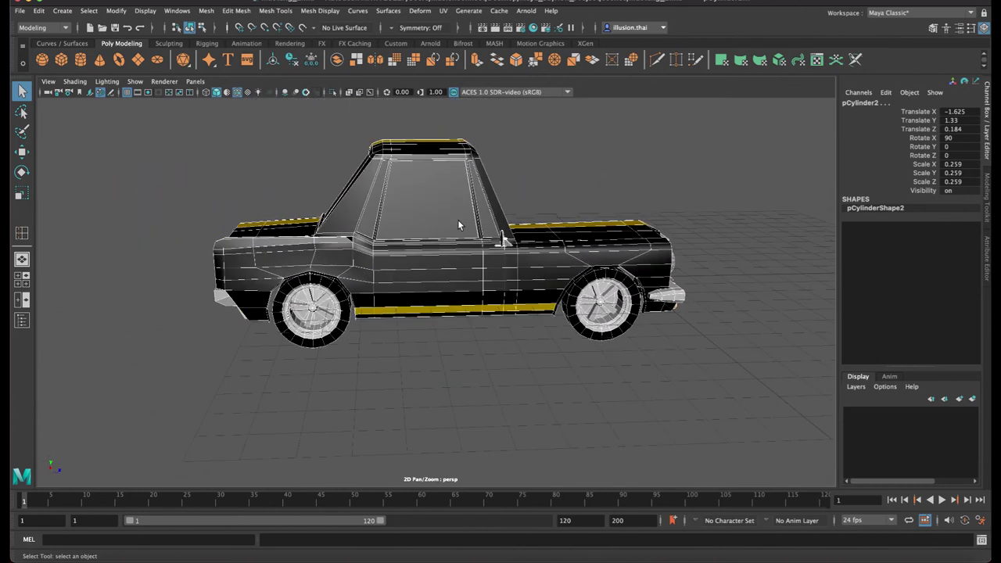
Delete all history and freeze transformations on the car, then reselect all its parts
click(176, 11)
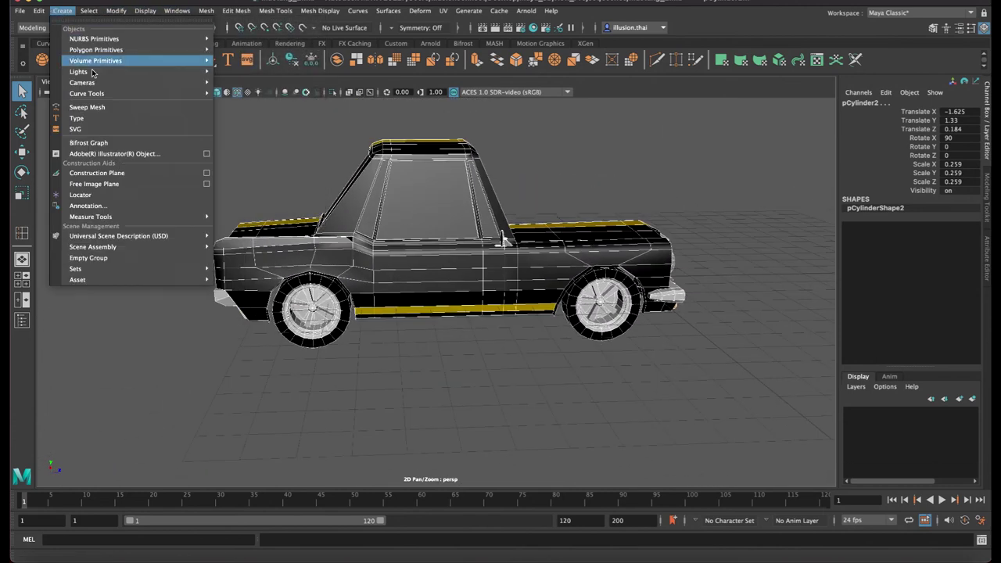
mouse_move(76, 151)
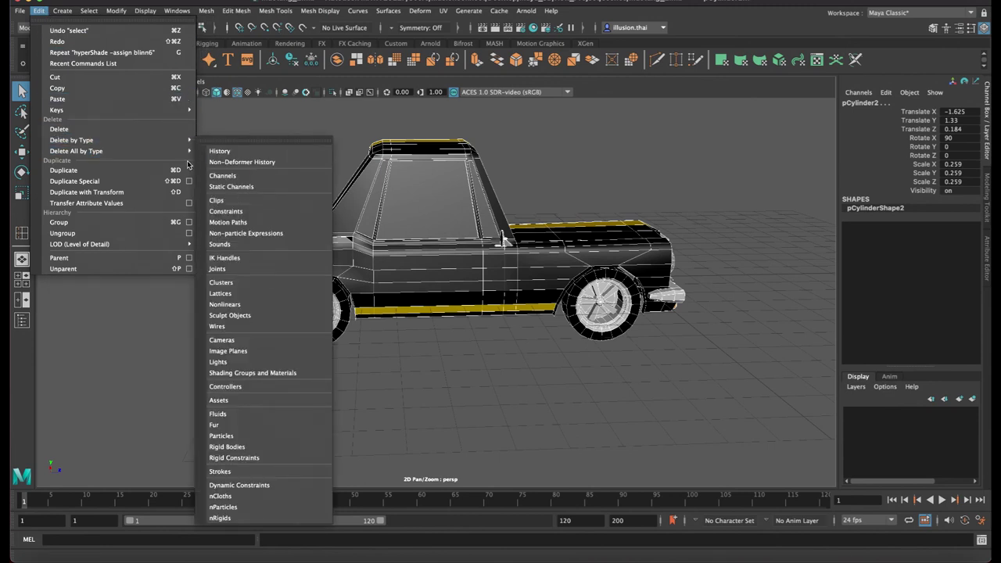
click(226, 151)
click(145, 11)
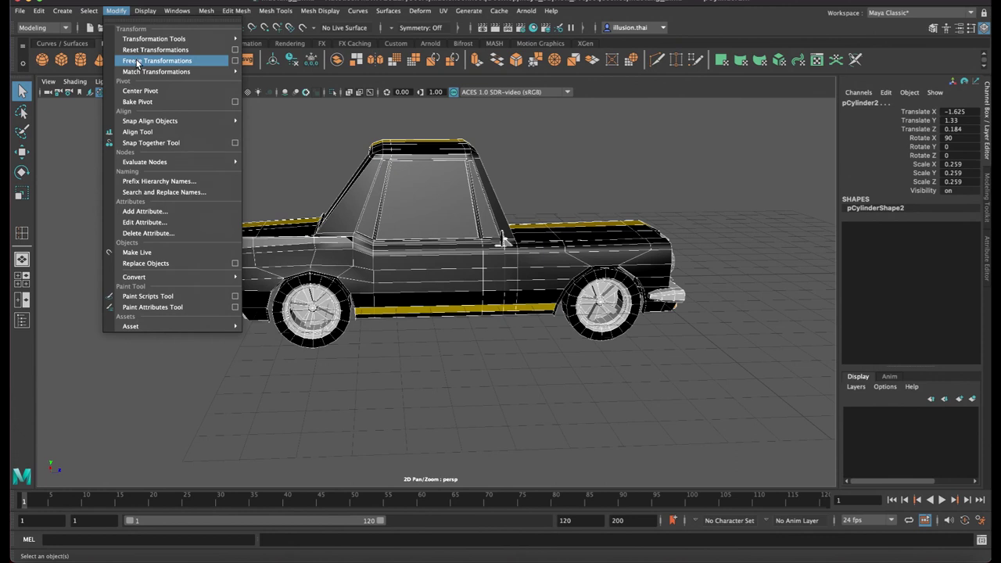
click(136, 61)
click(583, 160)
mouse_move(583, 159)
alt+mouse_down()
mouse_move(299, 118)
mouse_move(557, 408)
alt+mouse_up()
mouse_move(518, 362)
alt+mouse_down()
mouse_move(454, 262)
mouse_move(547, 284)
mouse_move(553, 275)
mouse_move(456, 277)
mouse_move(541, 281)
mouse_move(425, 212)
mouse_move(469, 258)
mouse_move(444, 283)
mouse_move(381, 286)
alt+mouse_up()
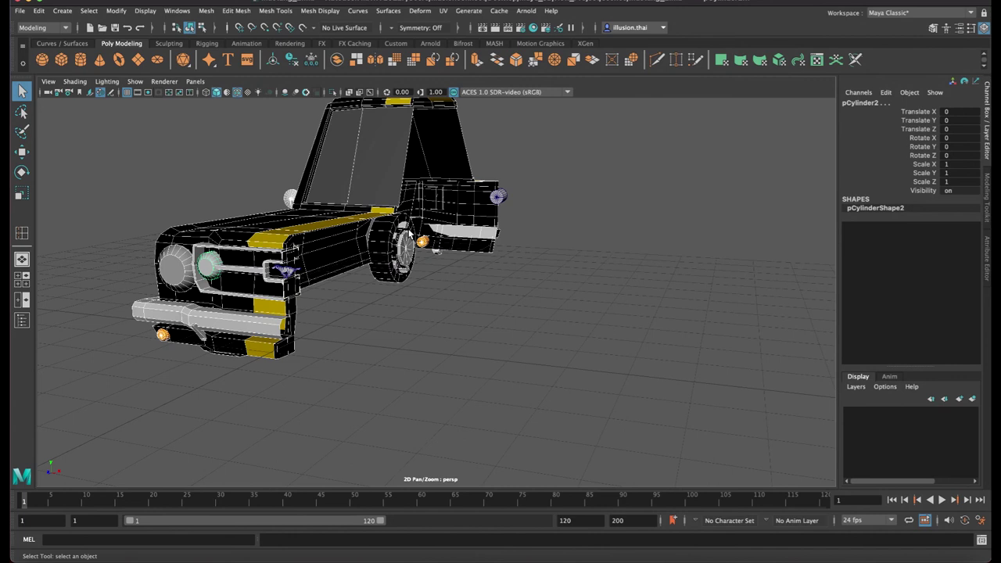
Group the selected car parts and mirror the group with Scale X set to -1
key(ctrl+g)
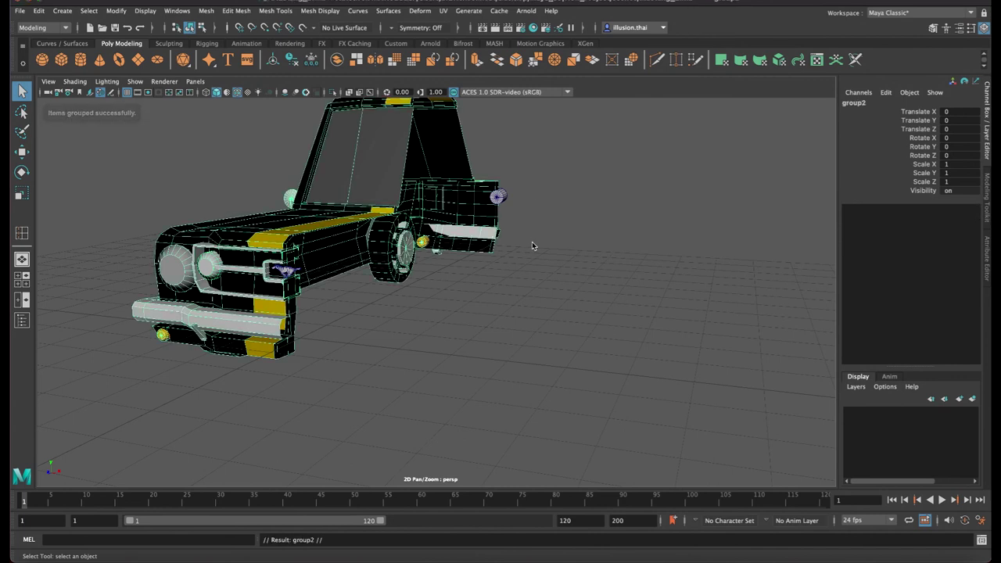
alt+drag(524, 278, 531, 279)
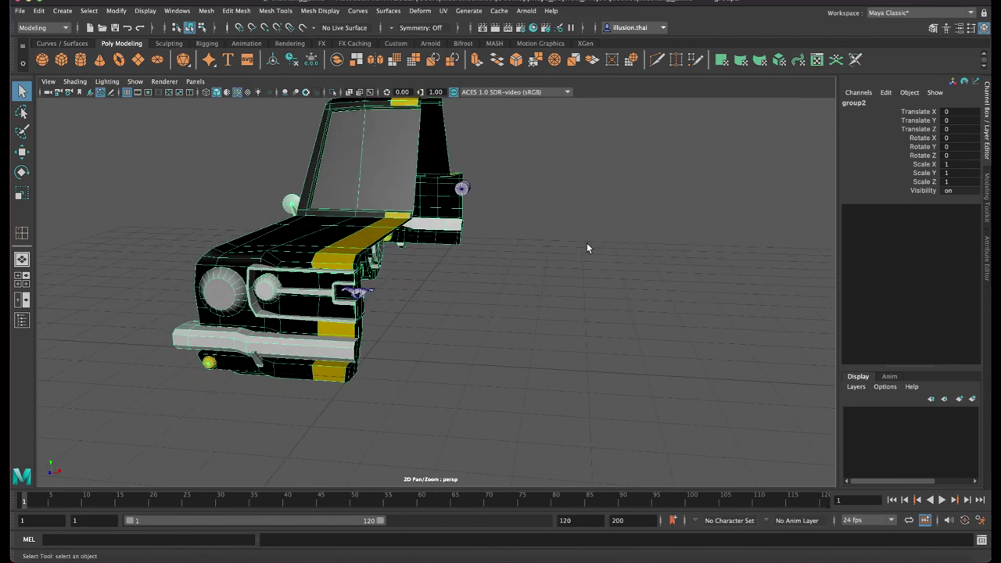
click(954, 163)
key(Return)
Select group1 and group2, holding both front halves, ready to ungroup them
alt+drag(670, 218, 675, 216)
alt+right_drag(674, 216, 743, 240)
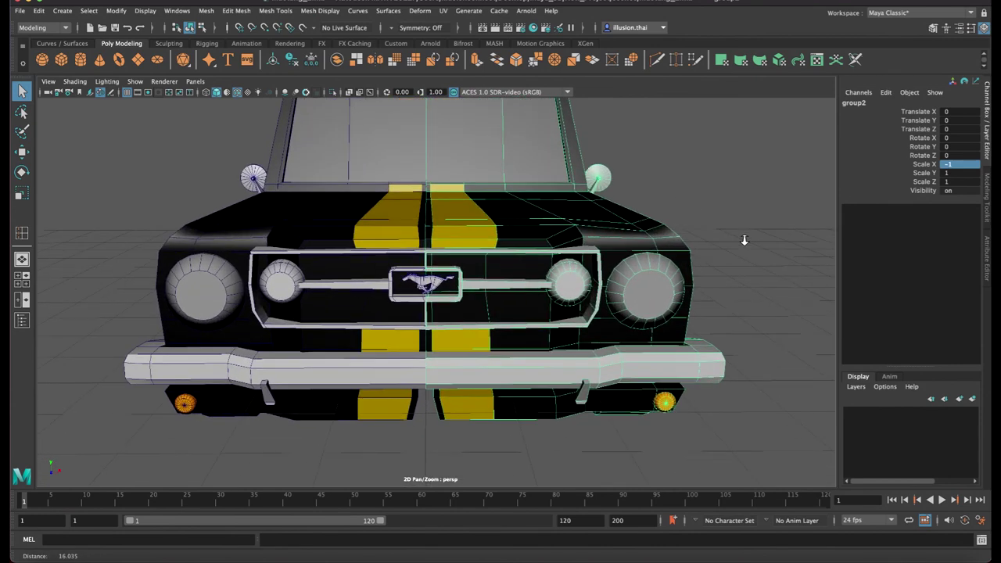
alt+middle_drag(743, 240, 670, 193)
key(5)
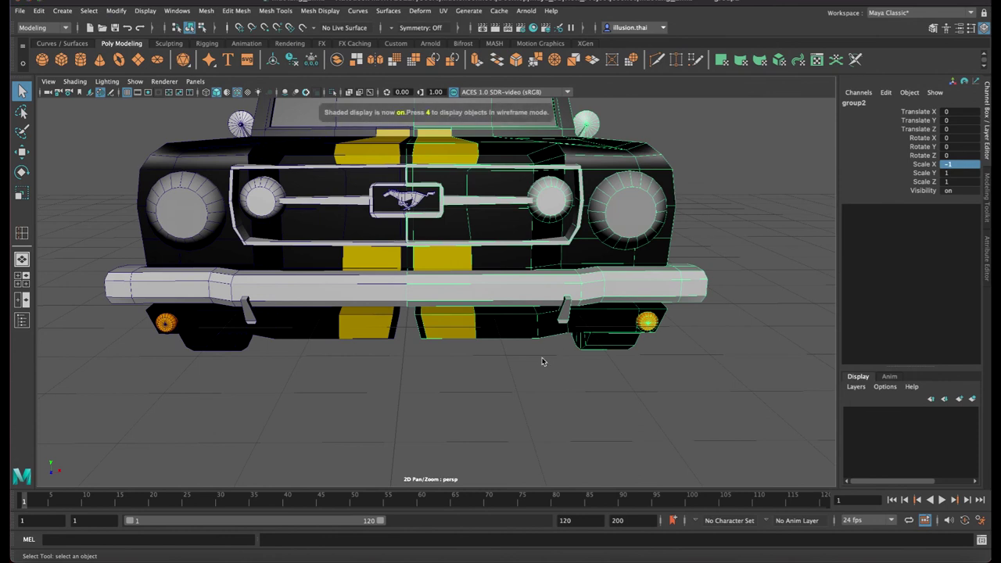
click(539, 361)
click(501, 232)
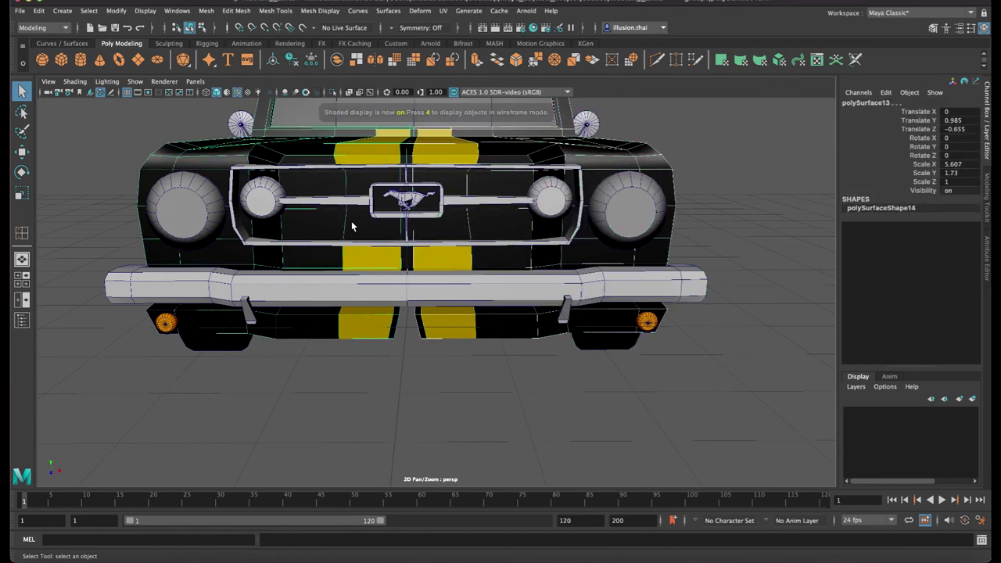
key(Up)
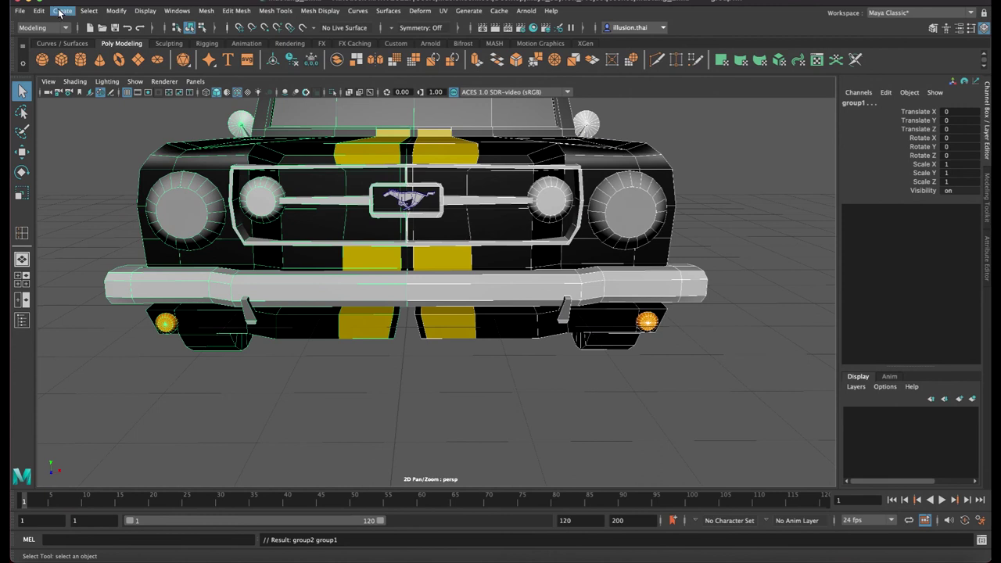
click(45, 12)
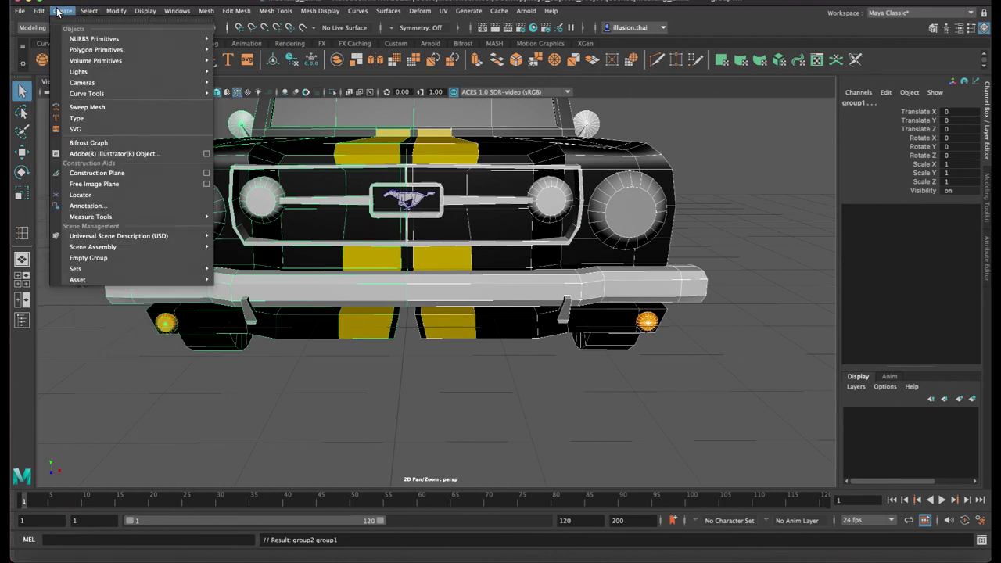
Ungroup the two mirrored front-half groups
mouse_move(38, 11)
click(90, 232)
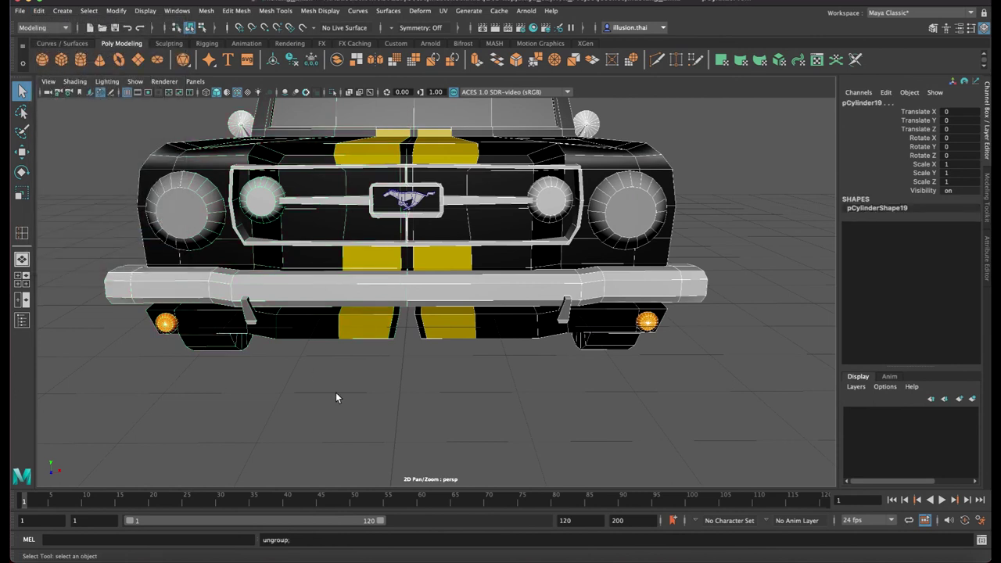
scroll(331, 272, up, 2)
scroll(430, 266, up, 3)
scroll(402, 209, up, 1)
Combine the left and right front body halves into one mesh, polySurface20
click(402, 209)
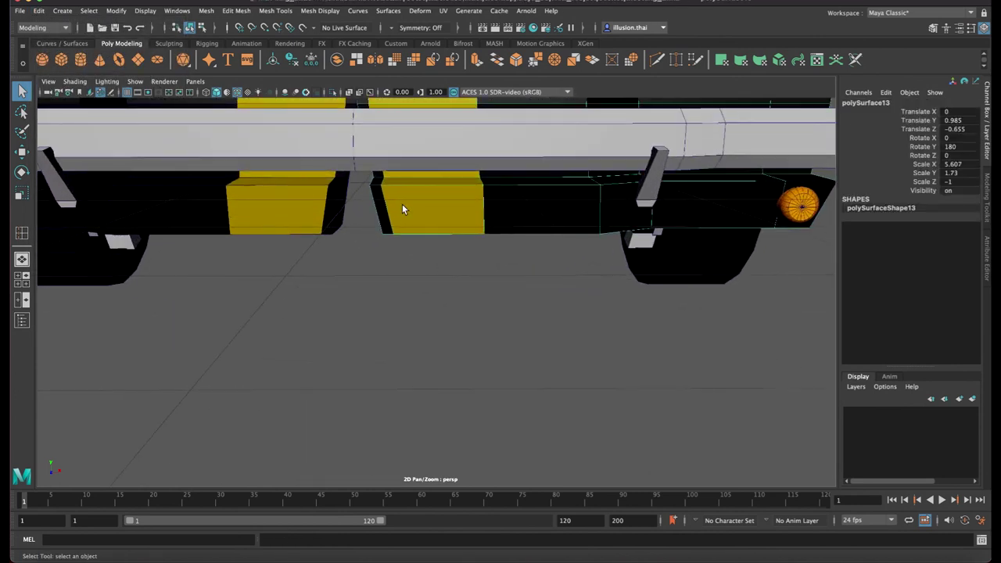
key(4)
alt+drag(384, 217, 326, 251)
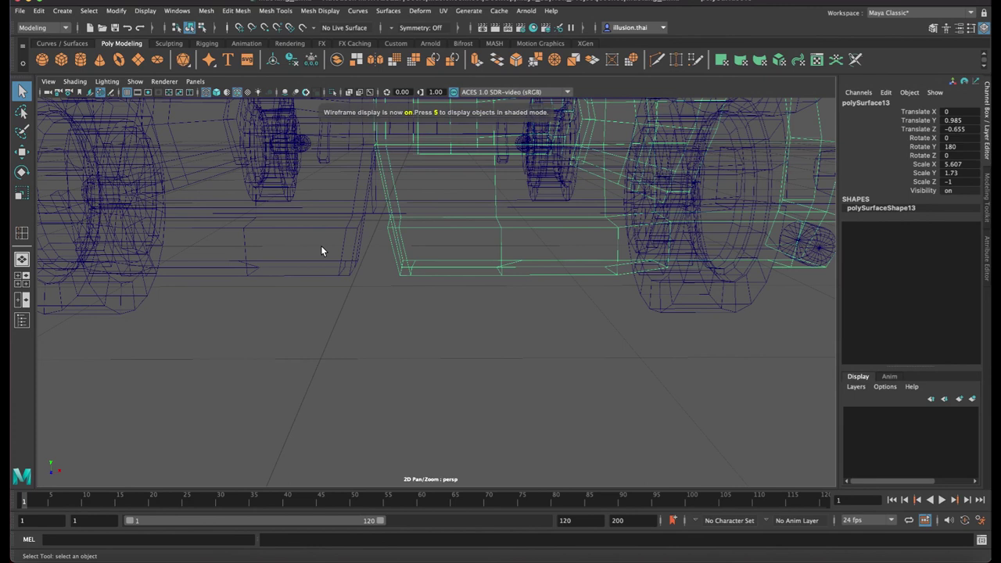
shift+click(350, 244)
key(f)
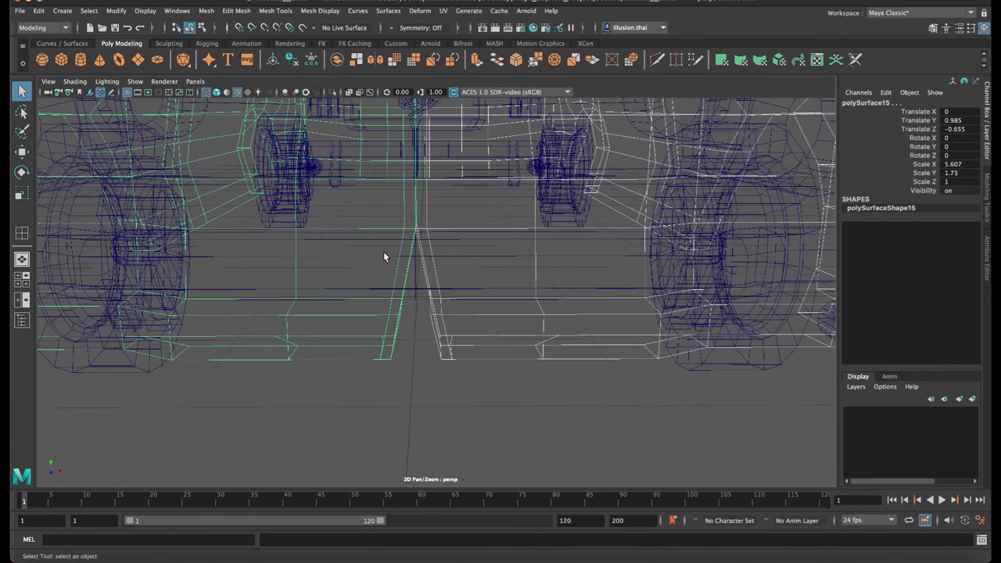
click(206, 11)
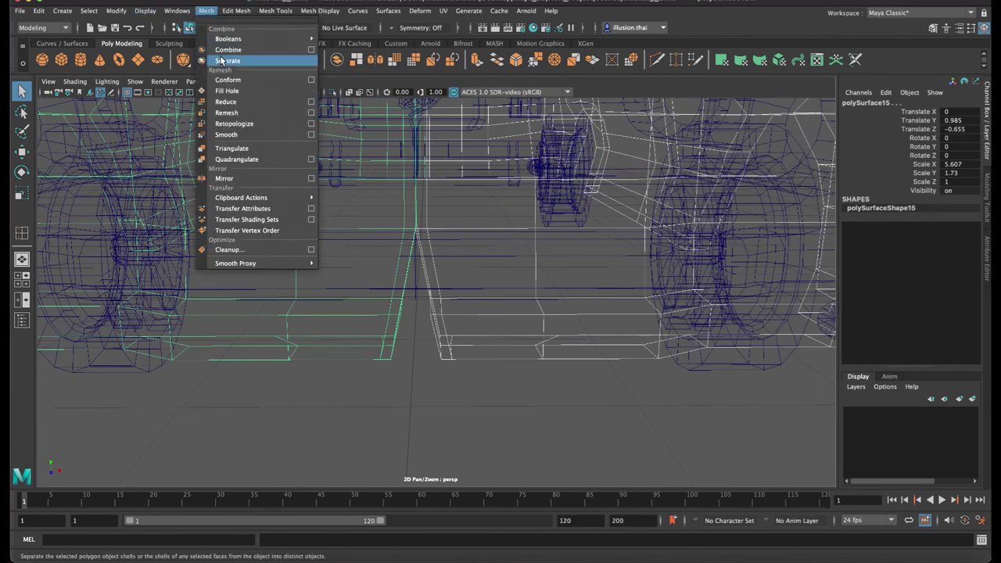
click(223, 51)
Select the centre notch vertices and scale them together onto the centre line
alt+drag(419, 329, 415, 236)
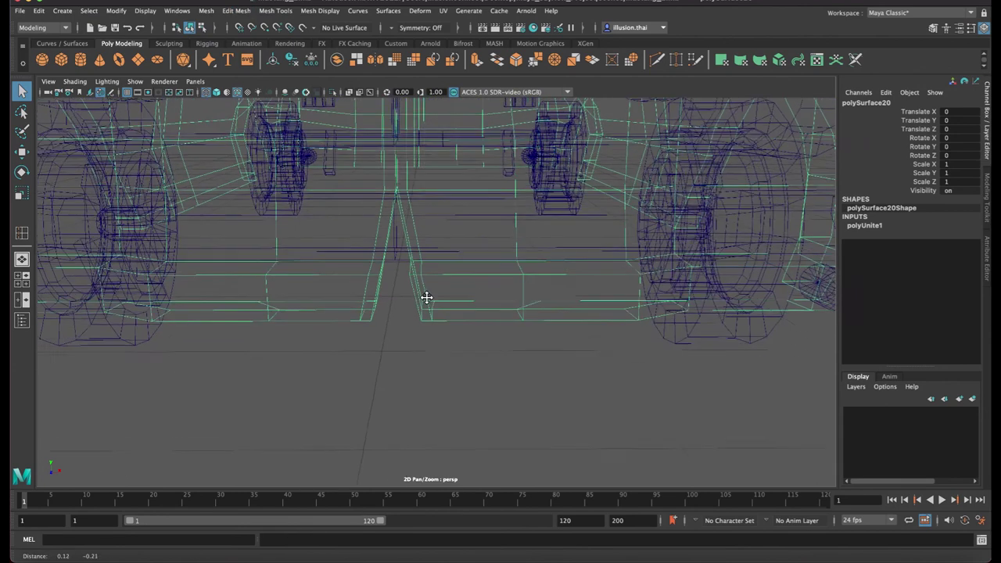
right_drag(414, 233, 398, 232)
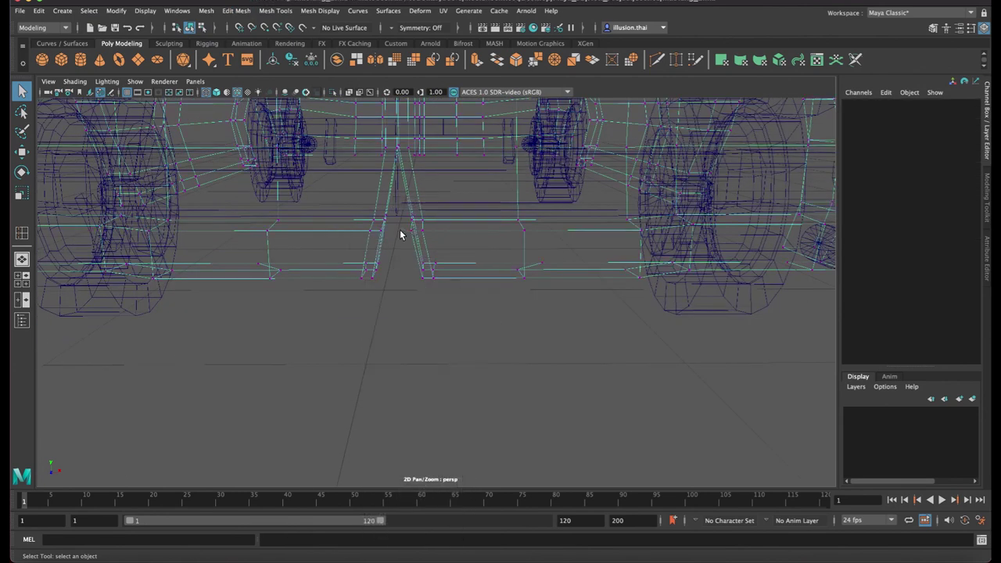
key(5)
key(4)
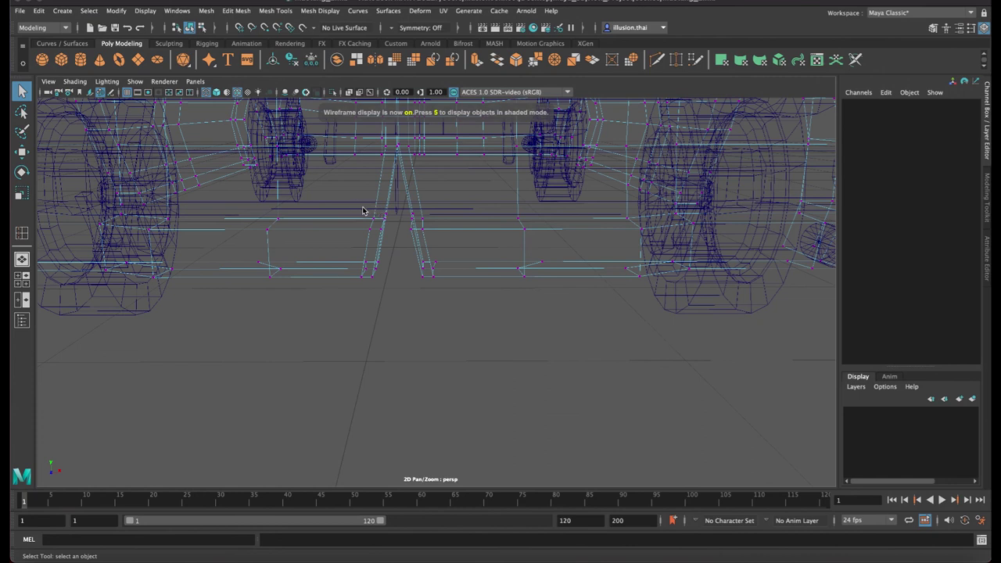
key(5)
key(4)
mouse_move(344, 201)
mouse_down()
mouse_move(411, 242)
mouse_move(398, 227)
mouse_up()
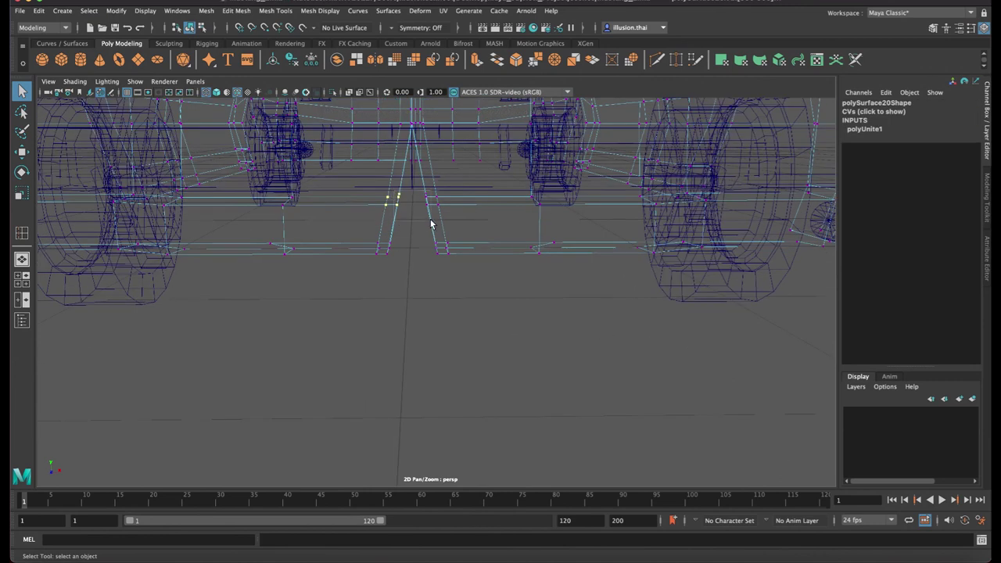
drag(386, 237, 444, 278)
key(r)
drag(470, 230, 415, 225)
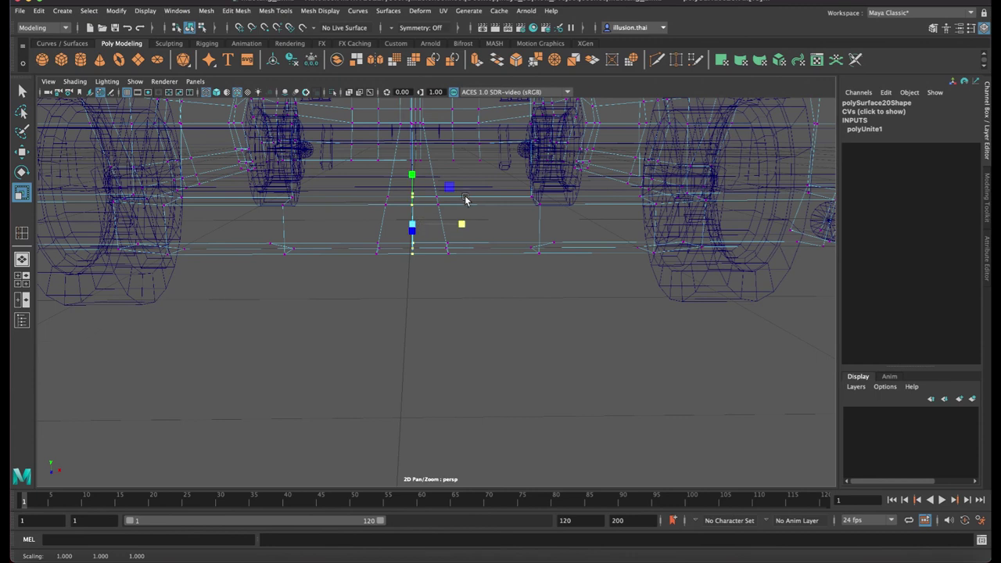
Move the selected notch vertices left along X and adjust them to the edges
scroll(469, 222, up, 1)
key(w)
drag(489, 233, 452, 232)
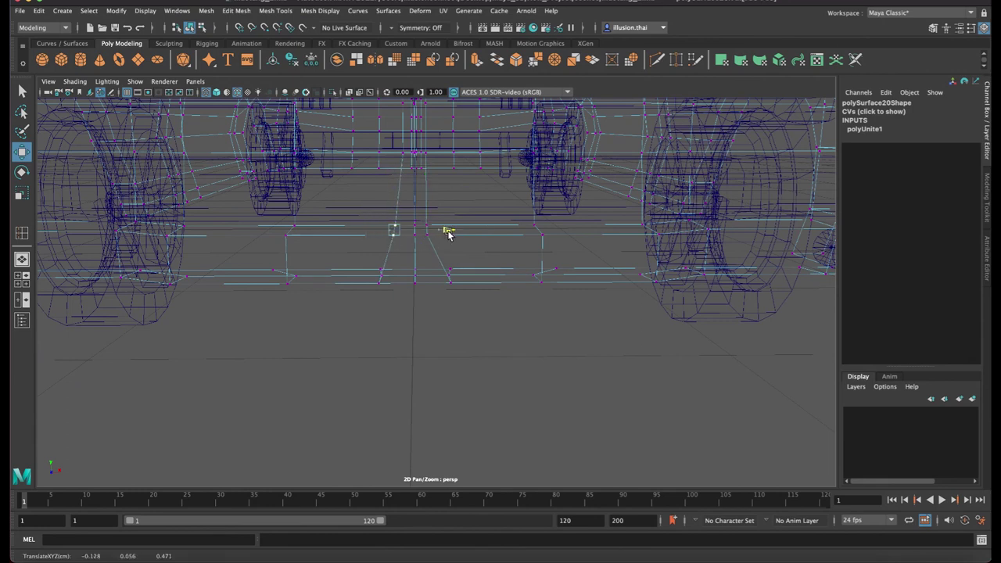
middle_drag(370, 273, 450, 280)
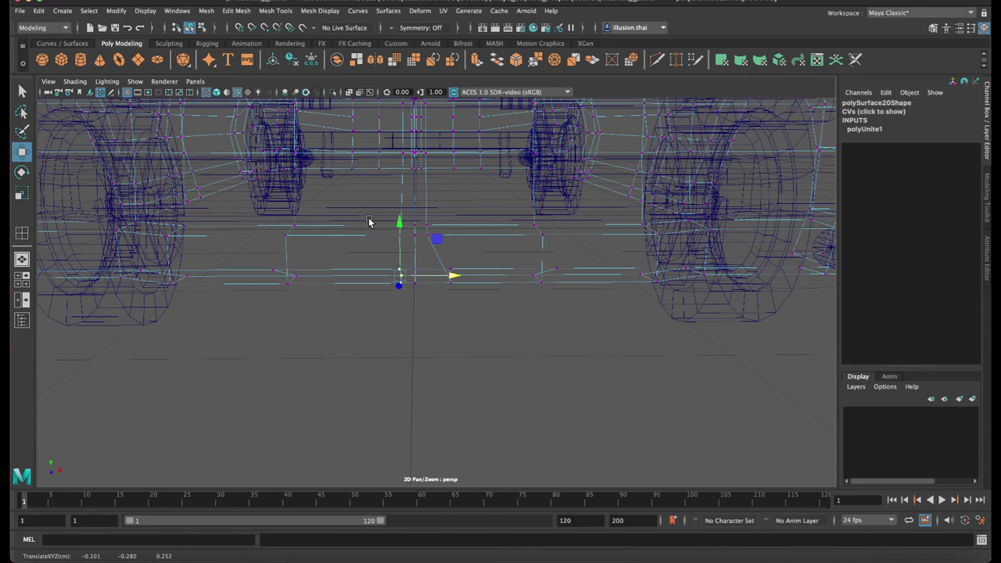
middle_drag(450, 279, 456, 233)
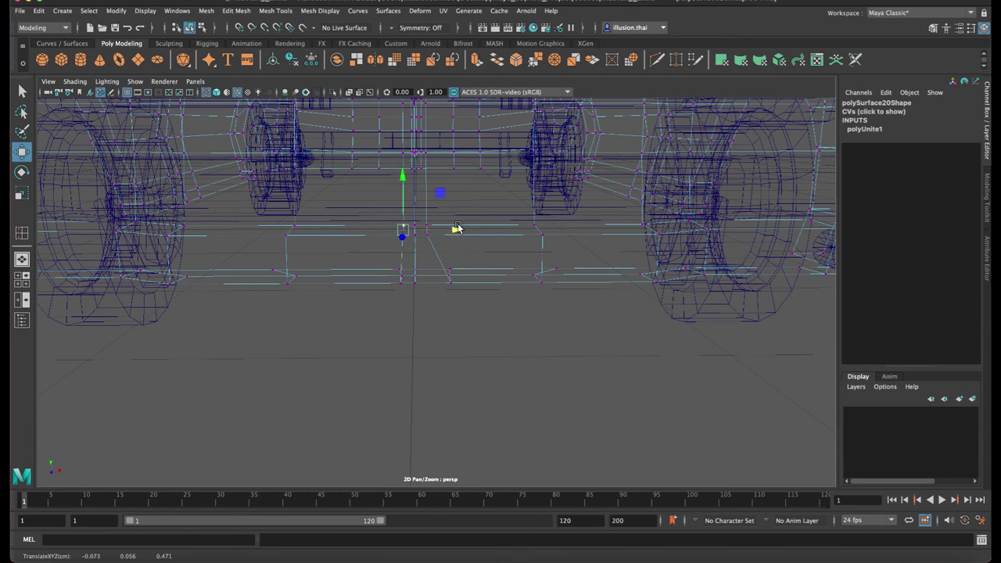
Squeeze another set of notch vertices horizontally and shift them onto the centre line
drag(478, 211, 426, 303)
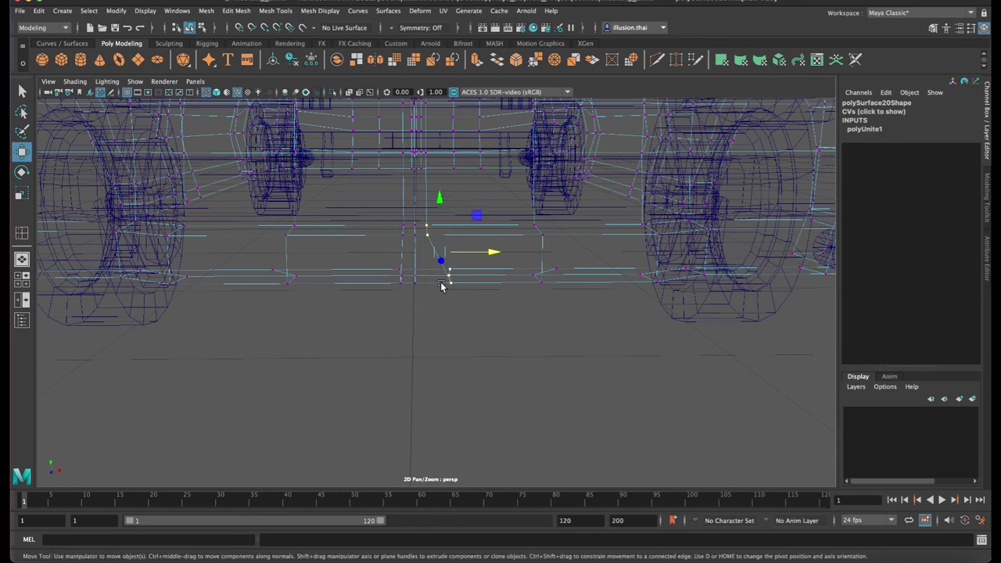
key(r)
drag(473, 252, 462, 254)
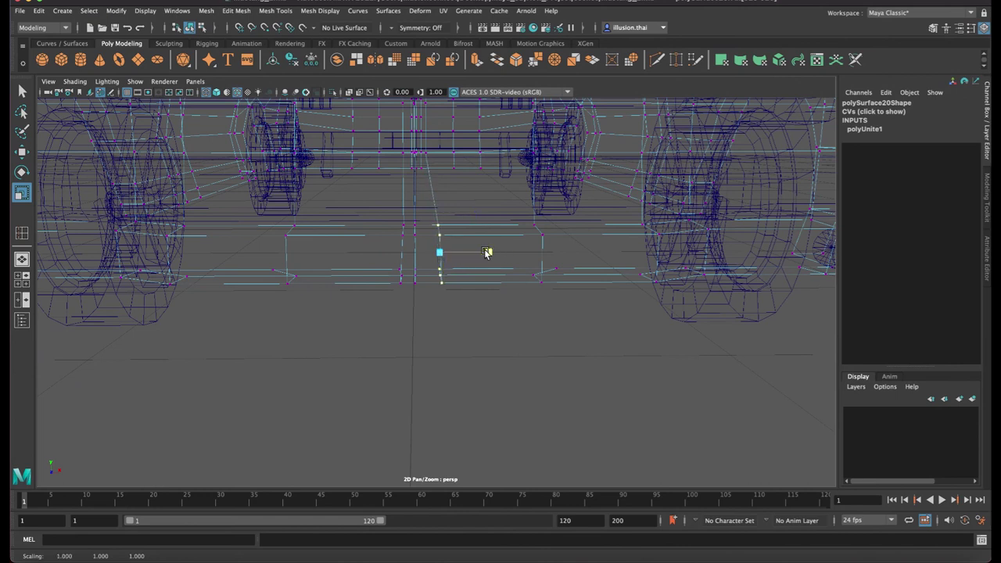
key(w)
drag(493, 253, 479, 252)
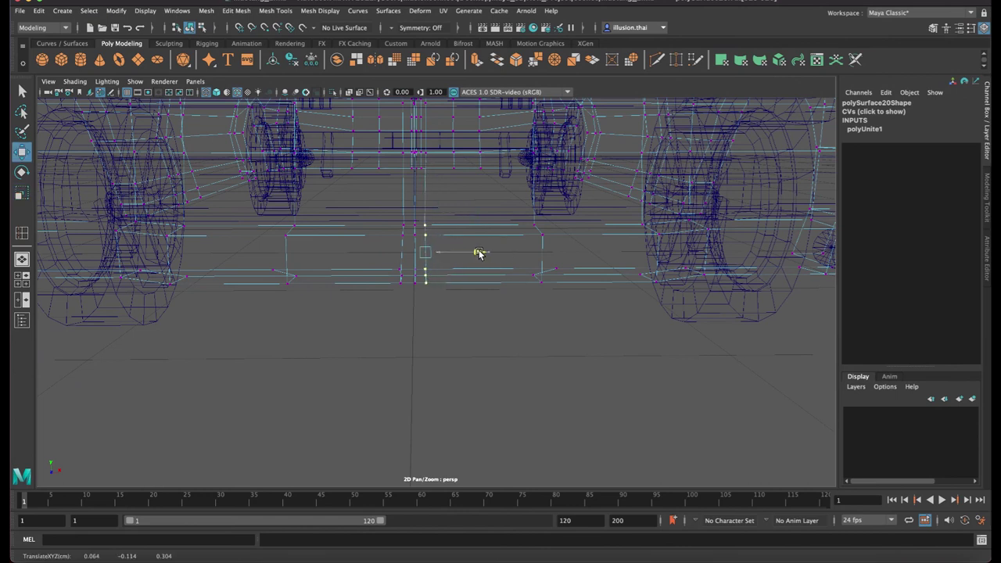
Squeeze the column of seam vertices horizontally and check the result in shaded display
drag(378, 216, 400, 255)
drag(408, 295, 412, 293)
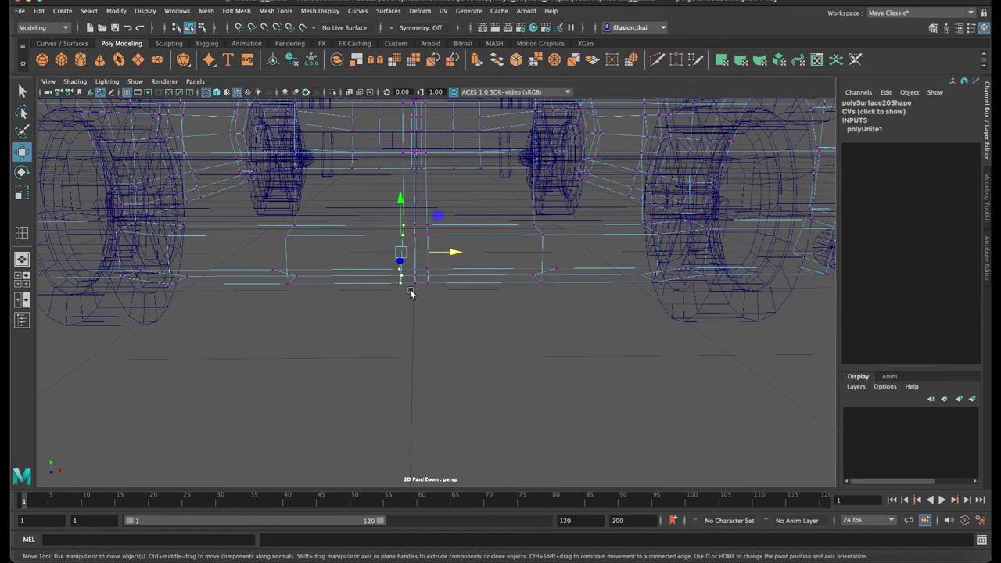
key(r)
mouse_move(451, 252)
mouse_down()
mouse_move(437, 255)
mouse_move(455, 255)
mouse_up()
key(w)
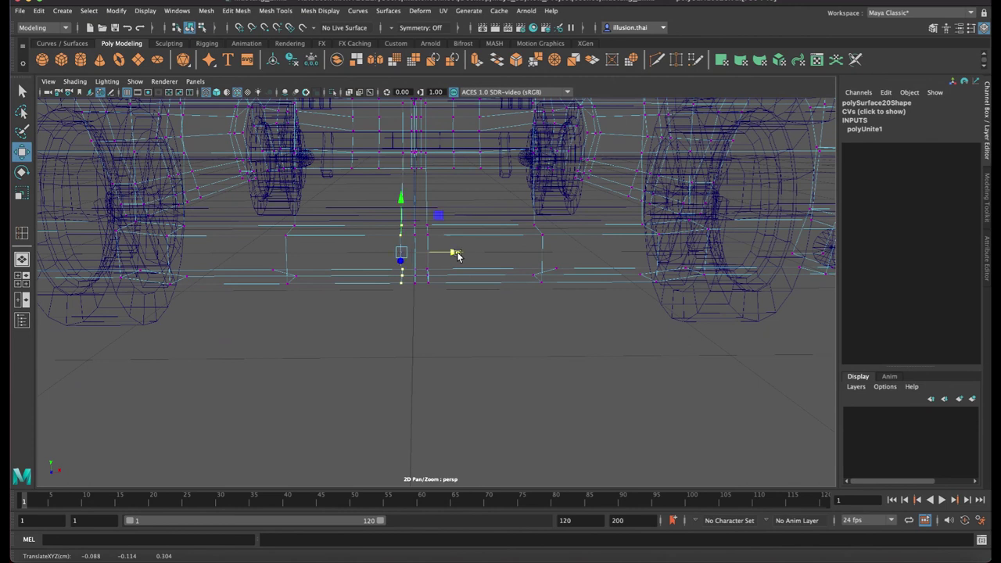
key(5)
right_drag(501, 252, 563, 235)
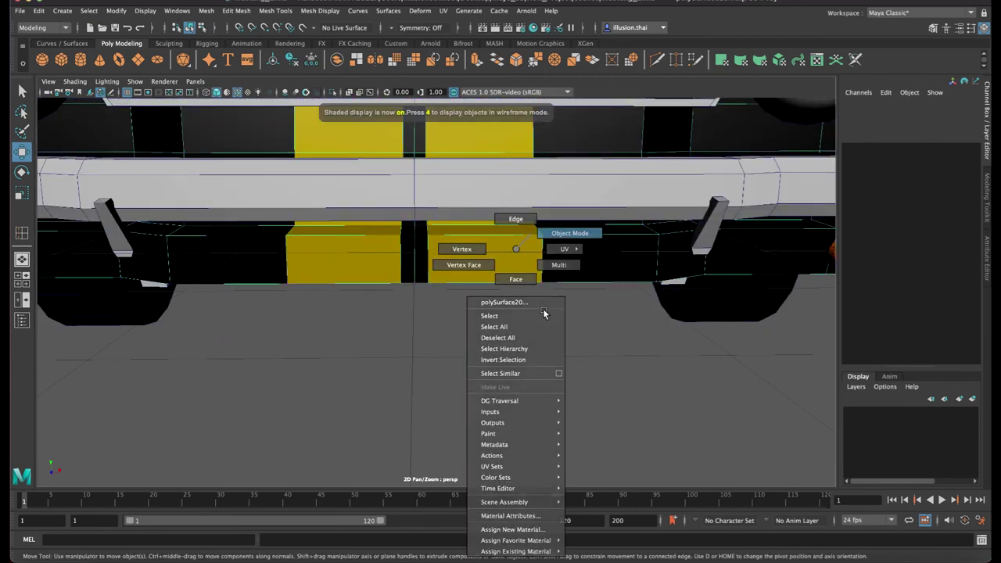
Select two centre grille vertices on polySurface20 and scale them slightly along X
scroll(396, 270, down, 5)
scroll(413, 269, up, 3)
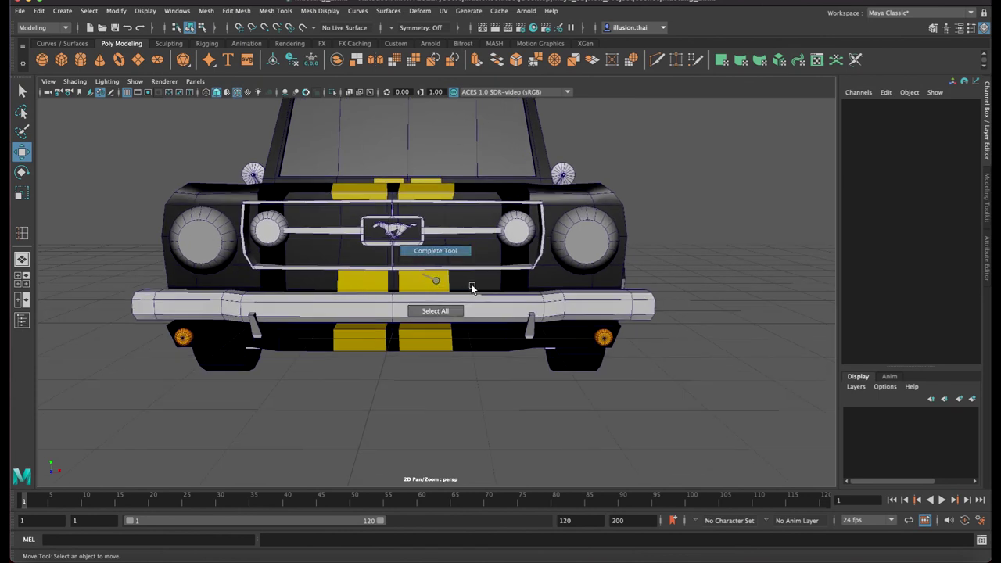
click(436, 283)
alt+middle_drag(436, 282, 405, 252)
right_drag(405, 252, 332, 238)
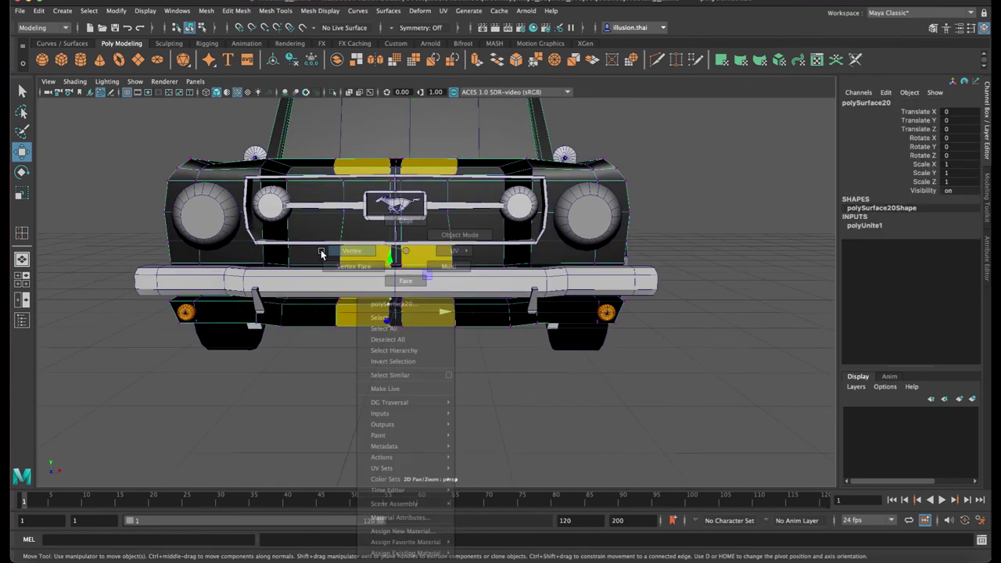
scroll(321, 232, up, 2)
drag(319, 236, 322, 236)
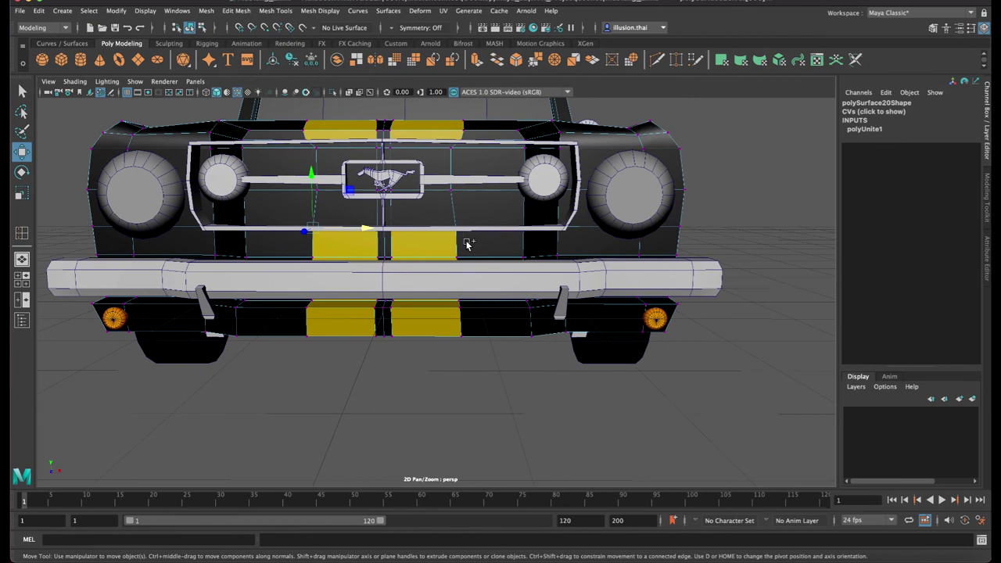
shift+click(467, 244)
key(4)
alt+drag(481, 262, 461, 245)
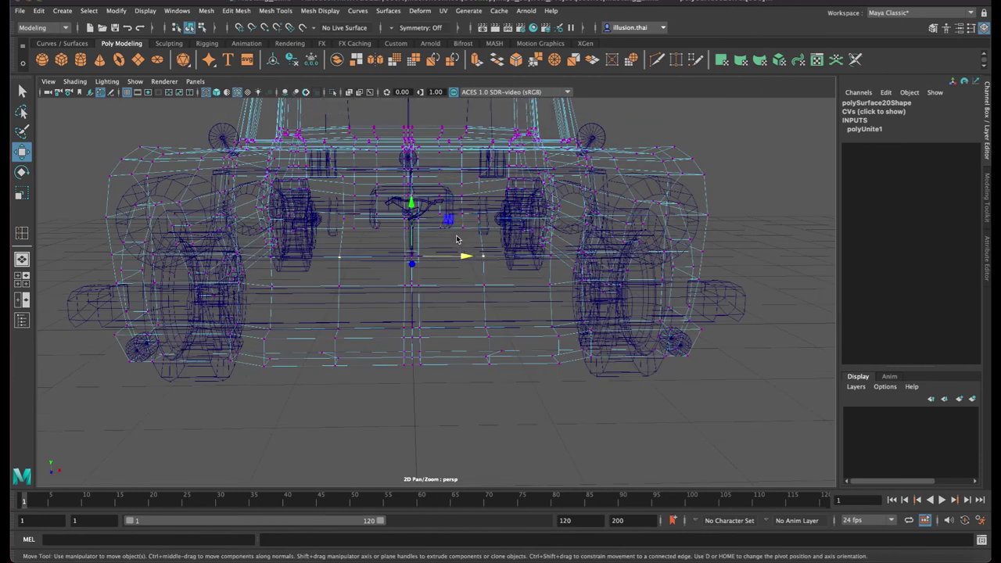
key(5)
key(r)
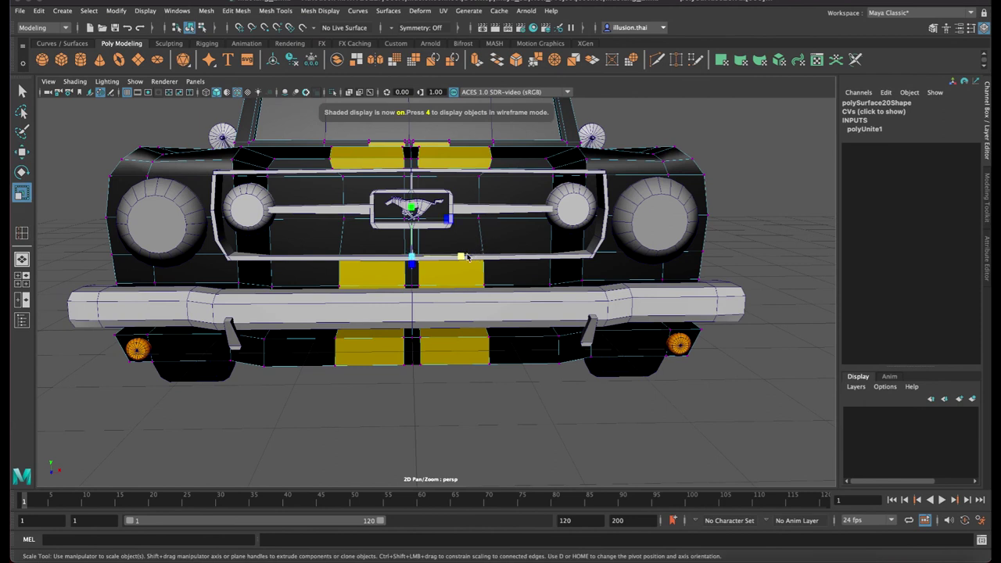
drag(462, 258, 463, 260)
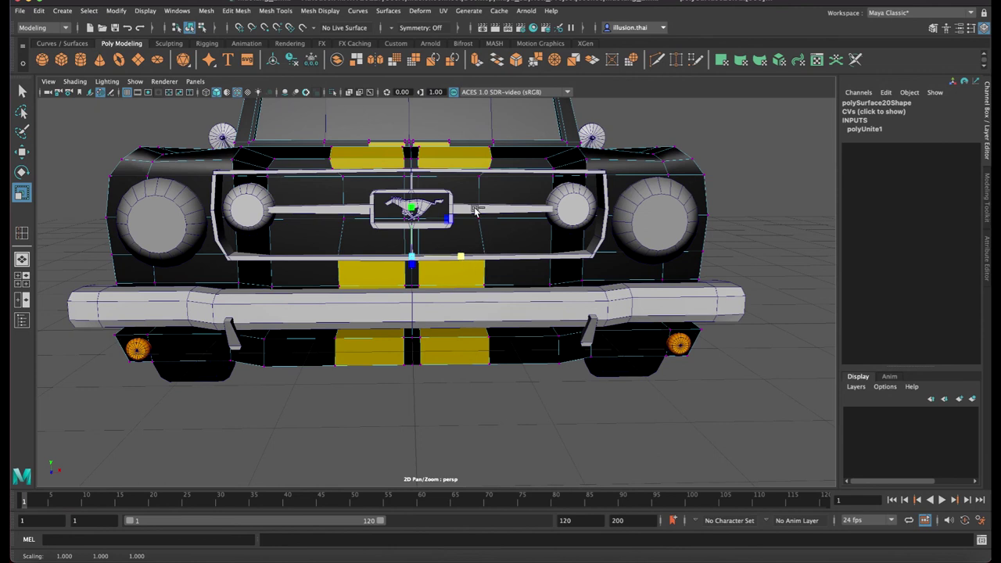
Leave vertex mode, select the left headlight, and bring up Hypershade
scroll(482, 232, down, 3)
right_click(483, 232)
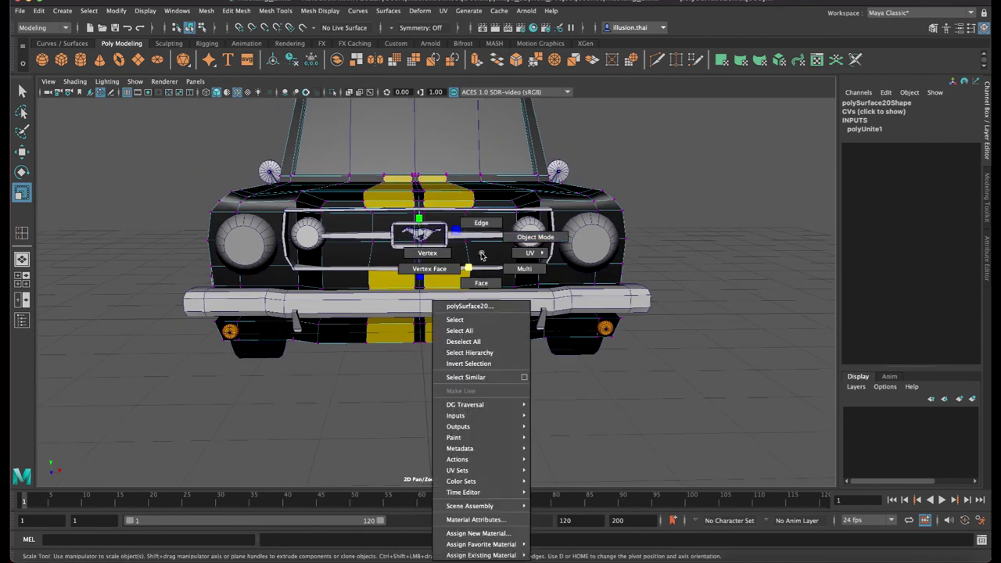
click(645, 235)
scroll(645, 235, down, 3)
click(517, 262)
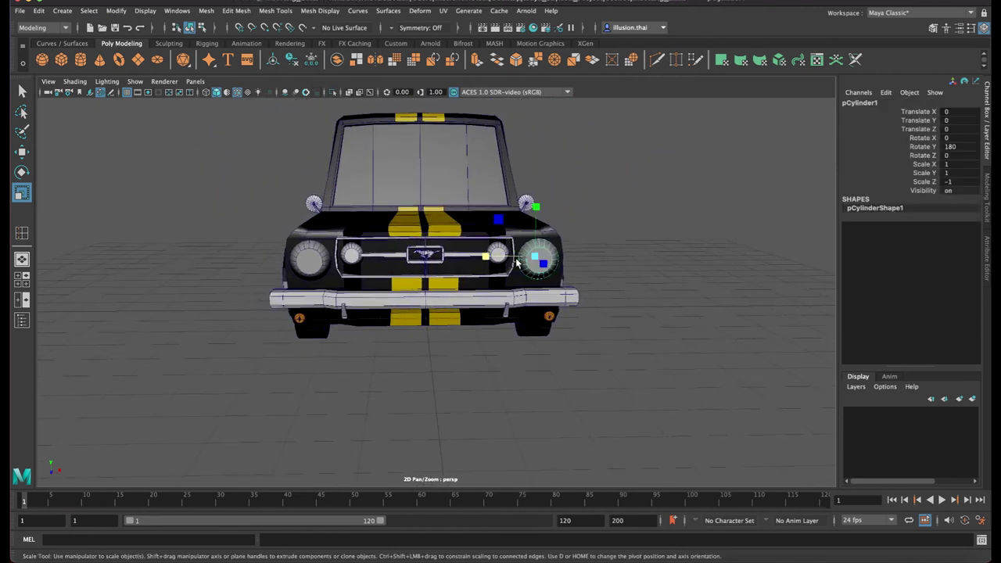
click(305, 260)
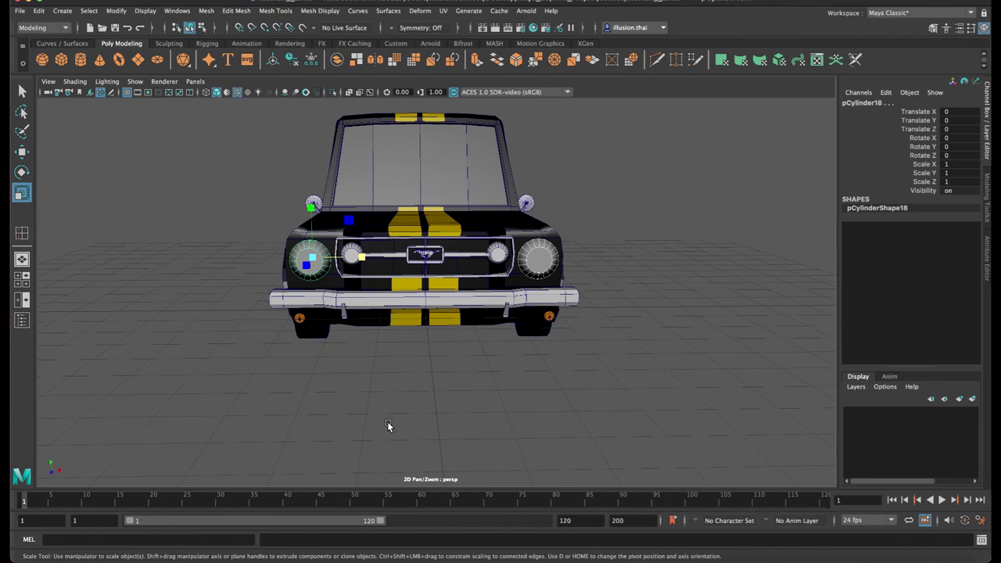
click(534, 28)
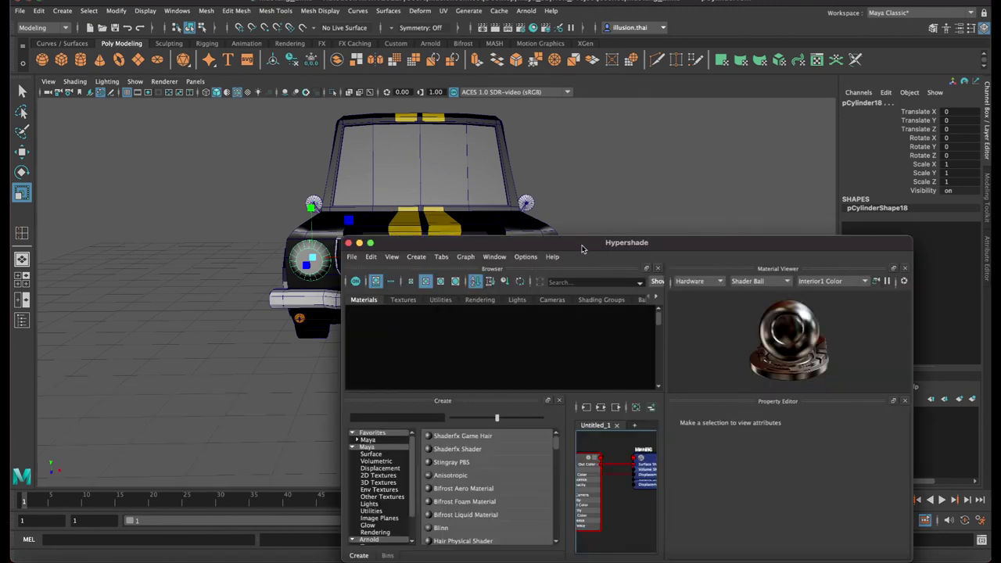
Assign the blinn2 material to the left headlight
right_click(405, 326)
click(469, 323)
drag(516, 246, 531, 349)
click(531, 348)
Put the car body in vertex mode and select a vertex on the hood front
scroll(532, 229, up, 8)
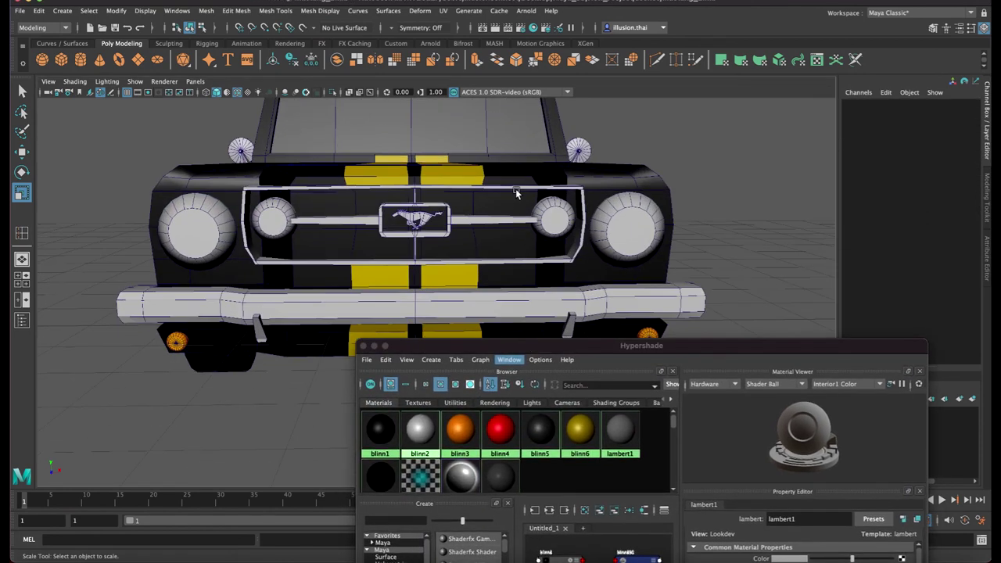
scroll(512, 193, up, 3)
click(426, 151)
right_click(401, 156)
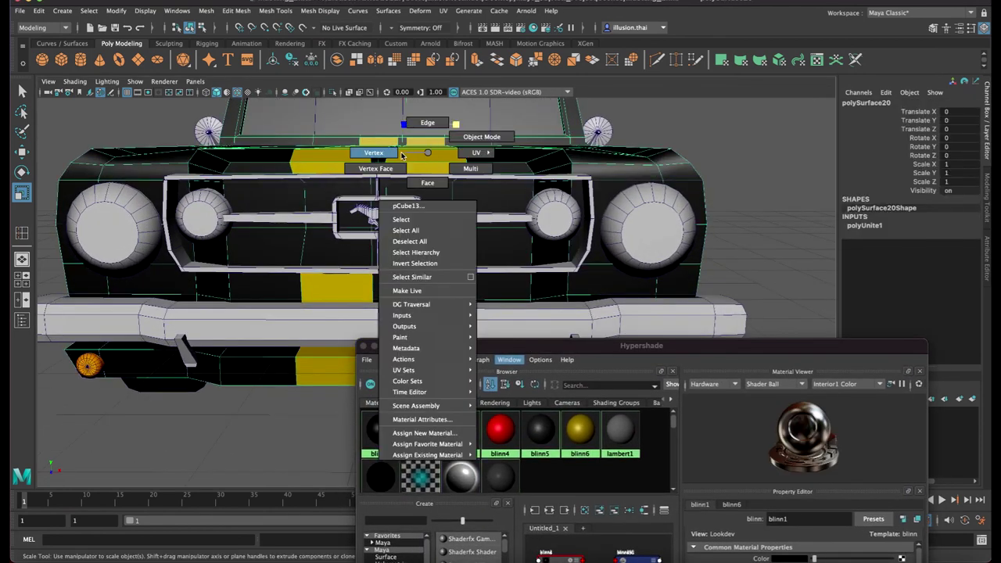
right_click(463, 172)
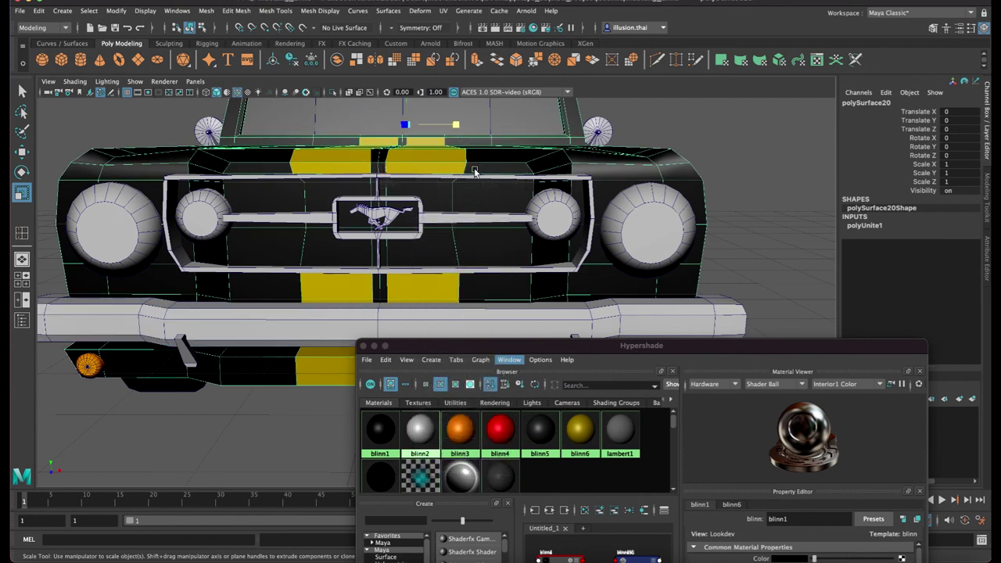
key(F8)
click(464, 173)
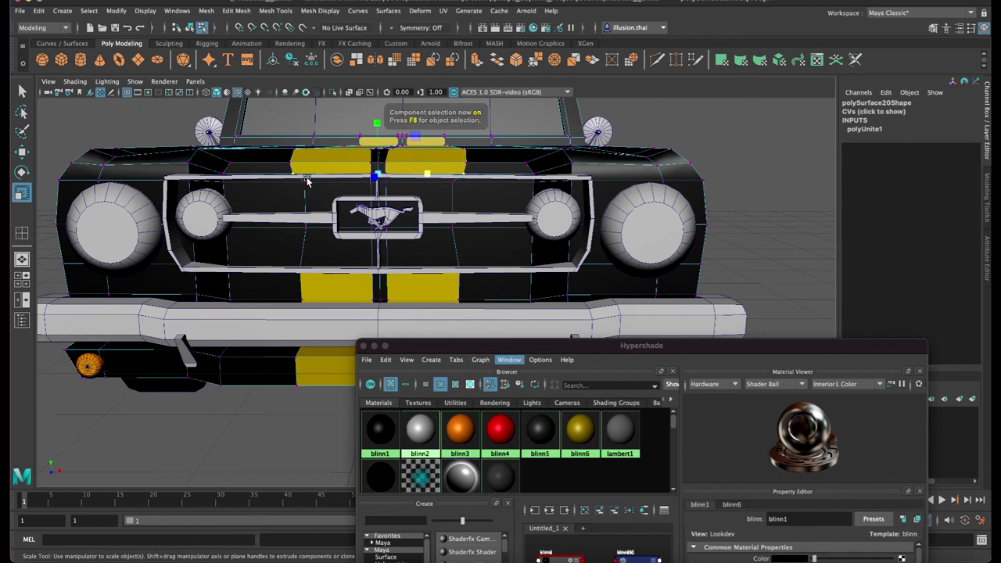
alt+drag(291, 173, 472, 223)
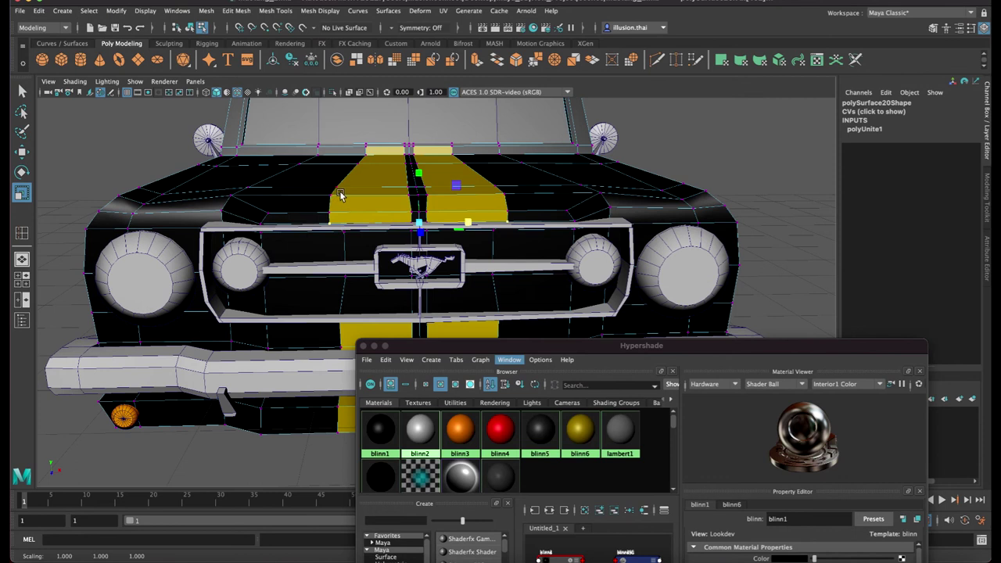
Pull the front-left body vertices inward along X, select the right front ones, then return to shaded
key(4)
alt+drag(334, 200, 333, 203)
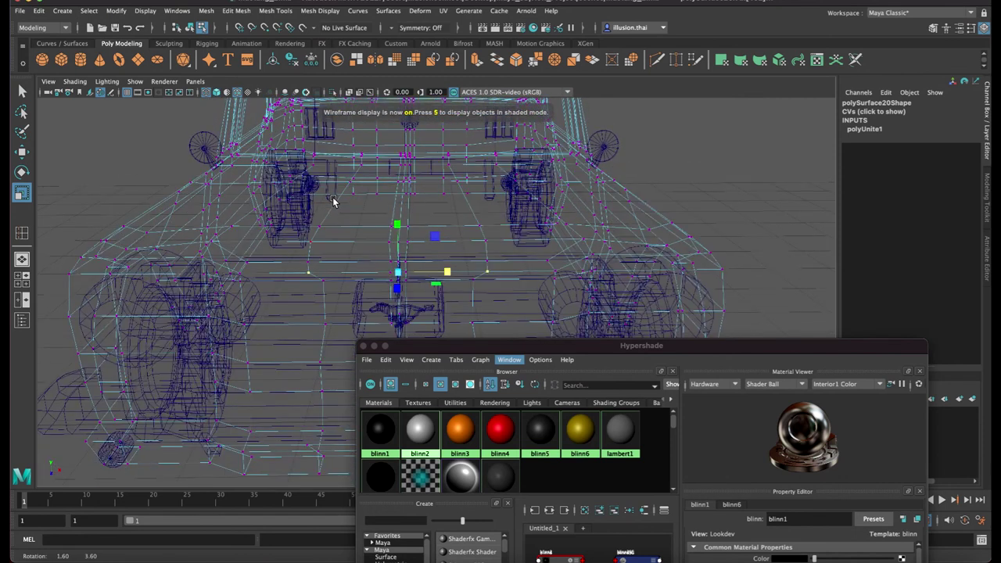
click(319, 226)
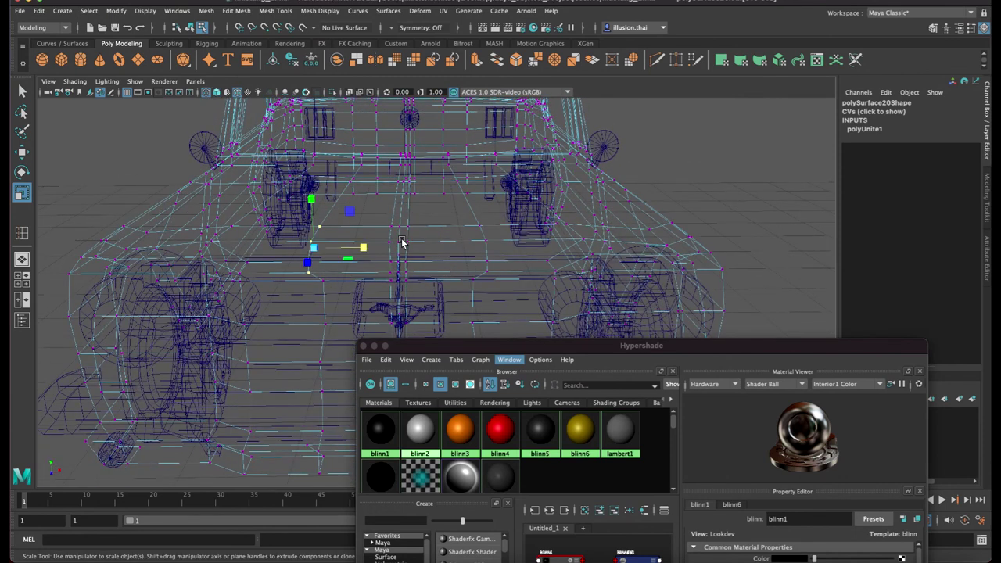
drag(360, 251, 352, 249)
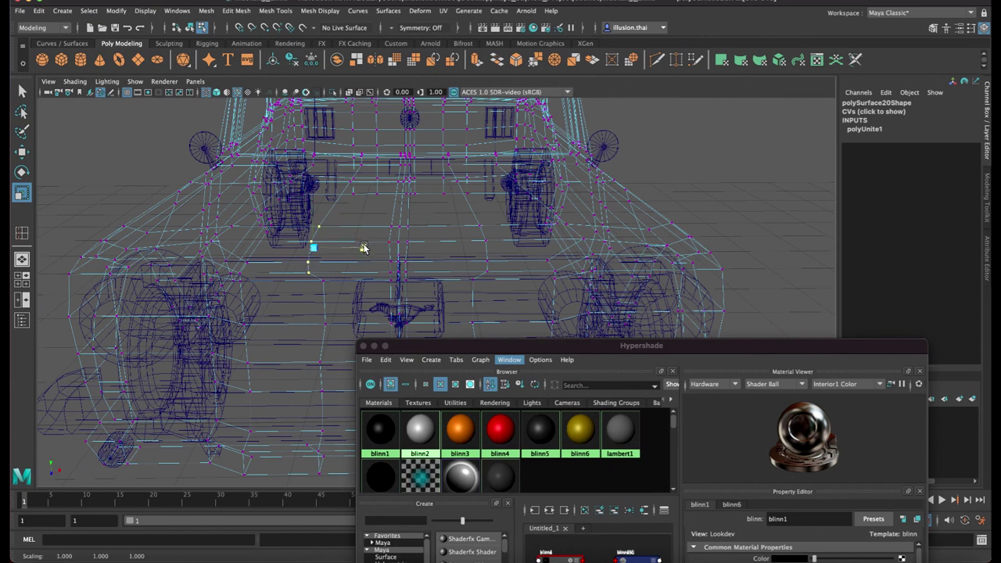
drag(470, 219, 481, 236)
drag(507, 276, 504, 251)
key(5)
right_drag(569, 204, 647, 206)
mouse_move(647, 206)
alt+mouse_down()
mouse_move(465, 219)
mouse_move(509, 219)
mouse_move(483, 226)
mouse_move(500, 213)
mouse_move(493, 210)
mouse_move(457, 218)
mouse_move(508, 219)
mouse_move(438, 223)
alt+mouse_up()
alt+right_drag(438, 223, 384, 228)
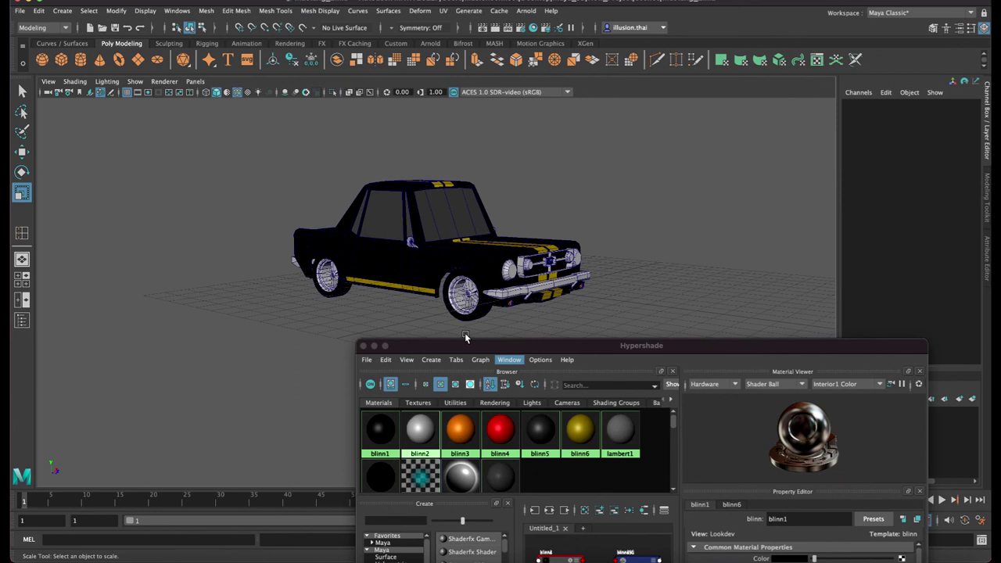
Close Hypershade and create a polygon cylinder scaled up to about 10 wide
click(363, 345)
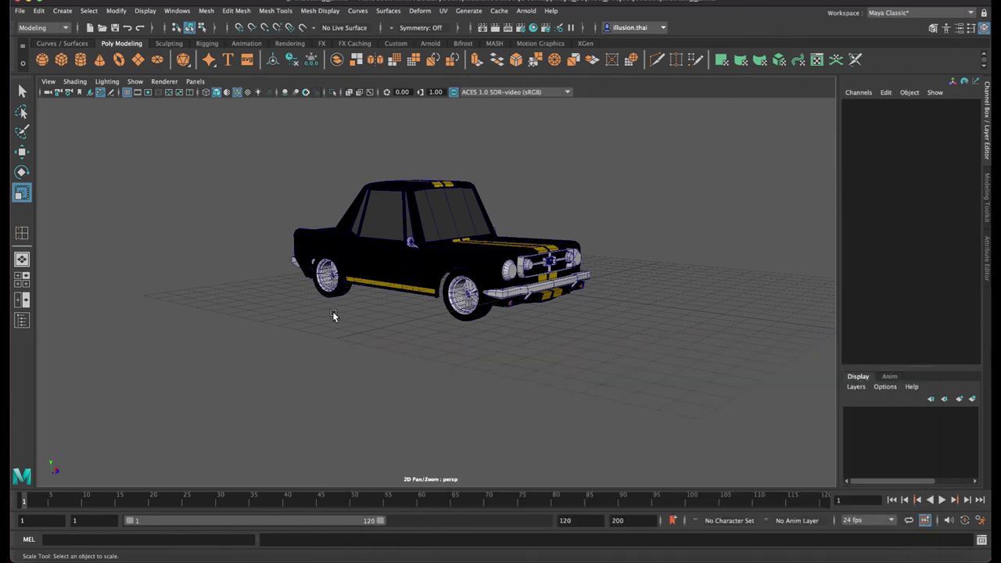
click(81, 60)
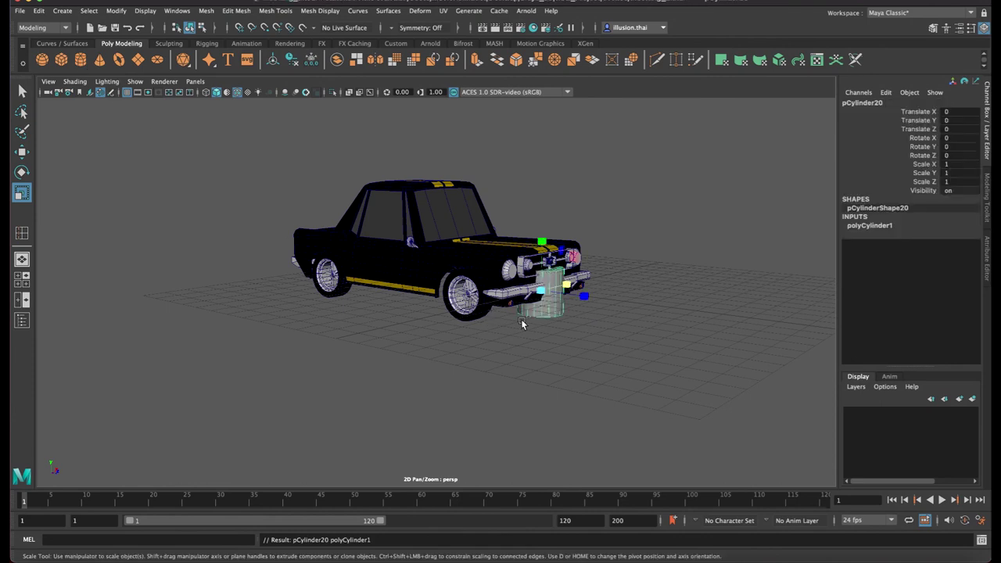
mouse_move(539, 290)
mouse_down()
mouse_move(586, 250)
mouse_move(540, 266)
mouse_move(536, 330)
mouse_up()
key(w)
key(r)
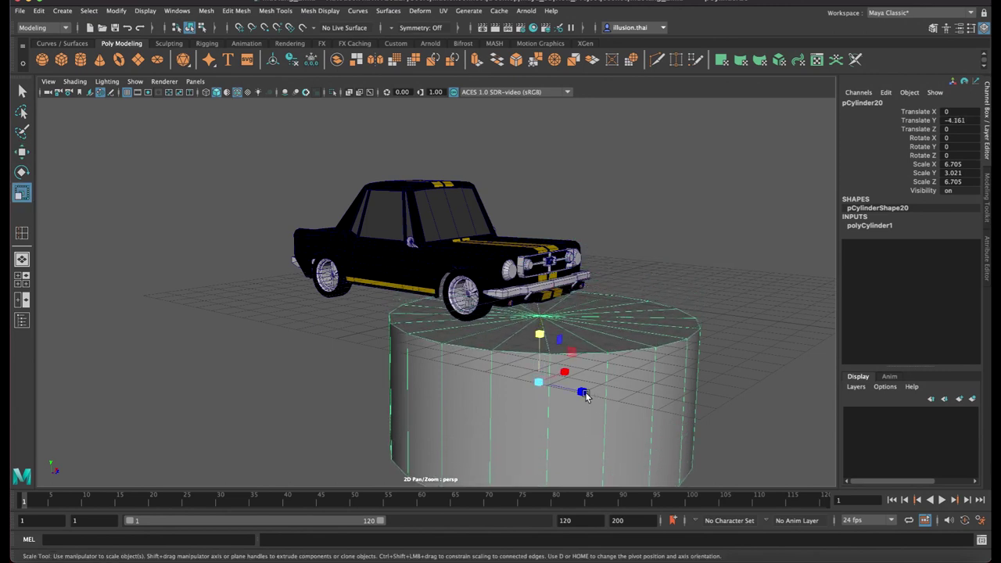
mouse_move(539, 385)
mouse_down()
mouse_move(594, 375)
mouse_move(562, 331)
mouse_up()
key(w)
Snap the cylinder's pivot to its top and centre it beneath the car's wheels
key(d)
click(539, 332)
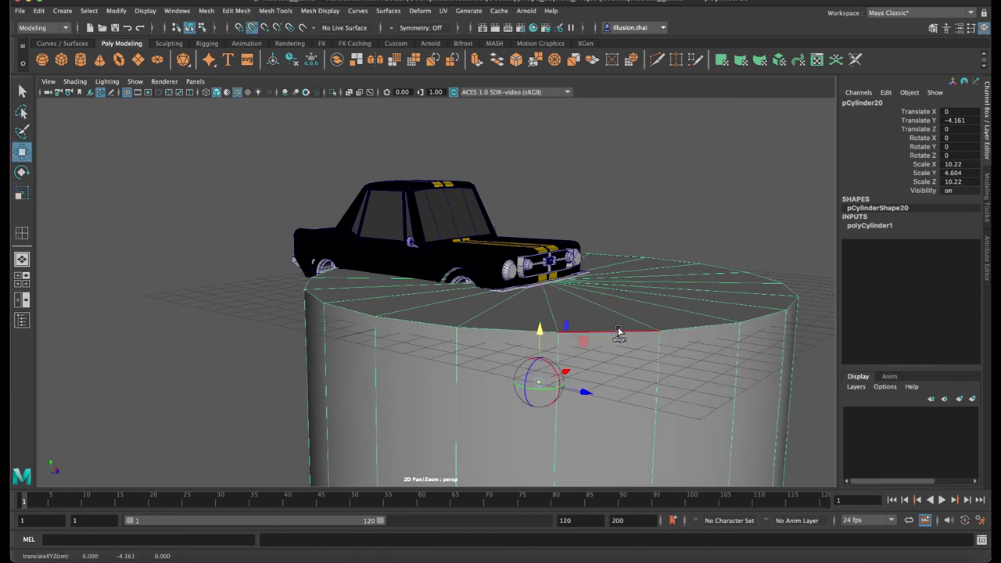
click(656, 334)
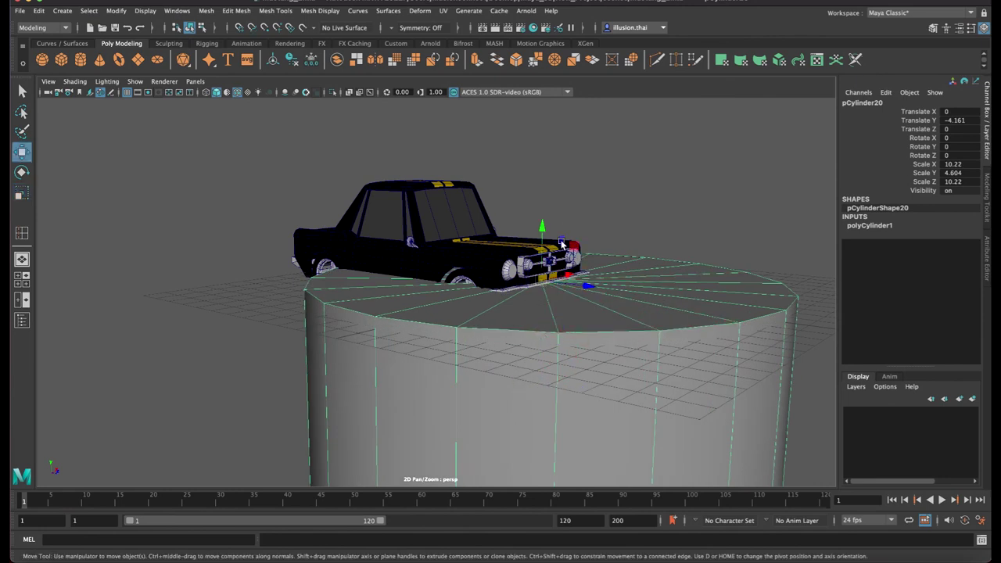
mouse_move(541, 226)
mouse_down()
mouse_move(597, 279)
mouse_move(594, 322)
mouse_move(518, 306)
mouse_move(585, 315)
mouse_move(569, 295)
mouse_move(475, 347)
mouse_move(455, 329)
mouse_move(579, 325)
mouse_move(578, 259)
mouse_up()
mouse_move(550, 207)
mouse_down()
mouse_move(633, 276)
mouse_move(646, 264)
mouse_up()
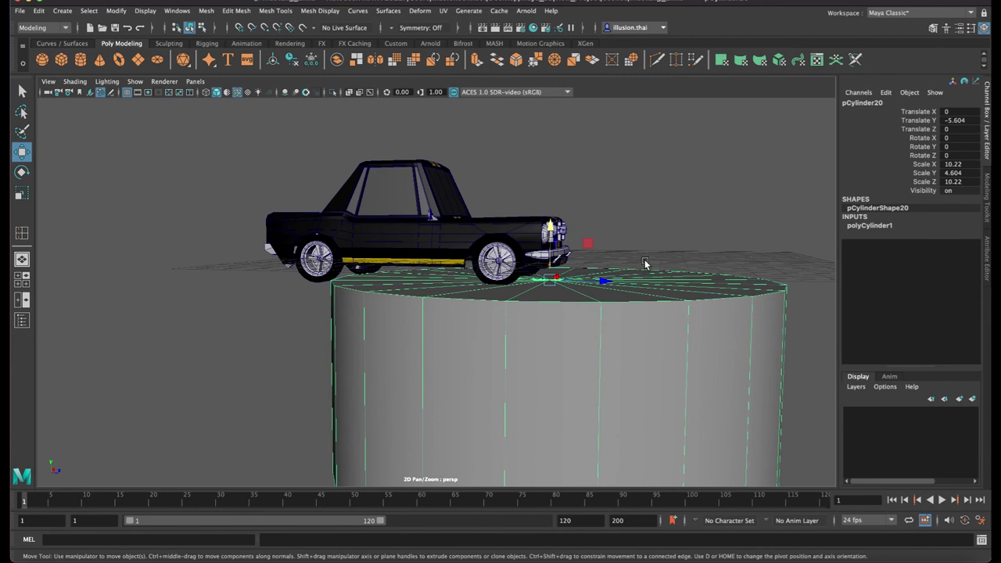
drag(549, 252, 551, 237)
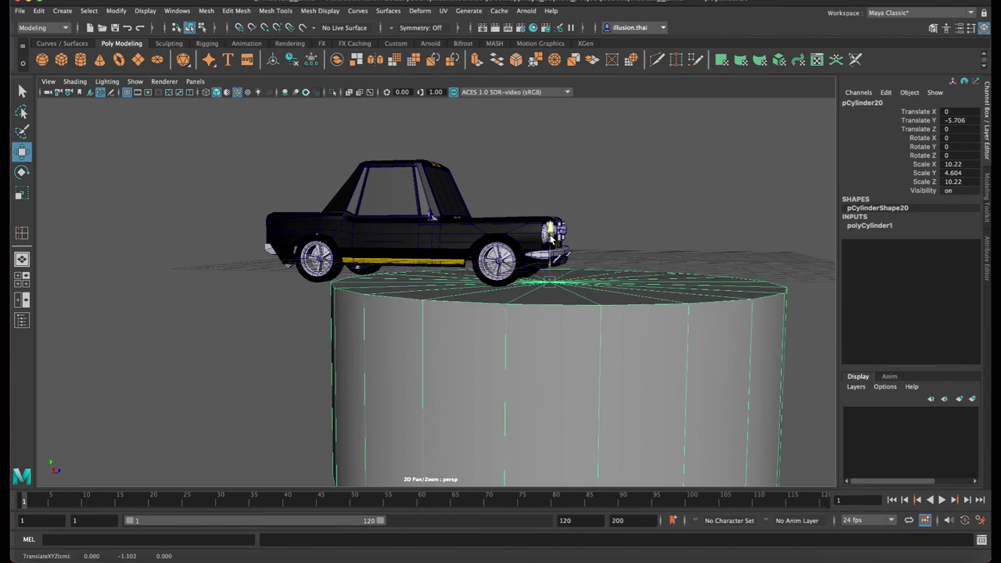
drag(602, 288, 469, 275)
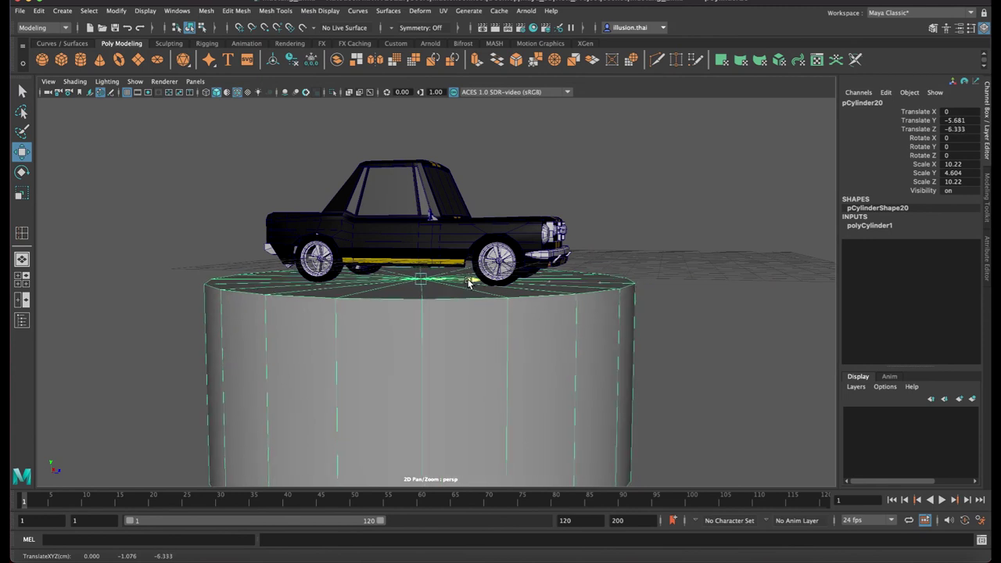
click(607, 227)
mouse_move(607, 227)
alt+mouse_down()
mouse_move(553, 236)
mouse_move(565, 222)
mouse_move(556, 218)
alt+mouse_up()
Put the whole car into new display layer layer1 and set layer1 to reference
right_click(564, 249)
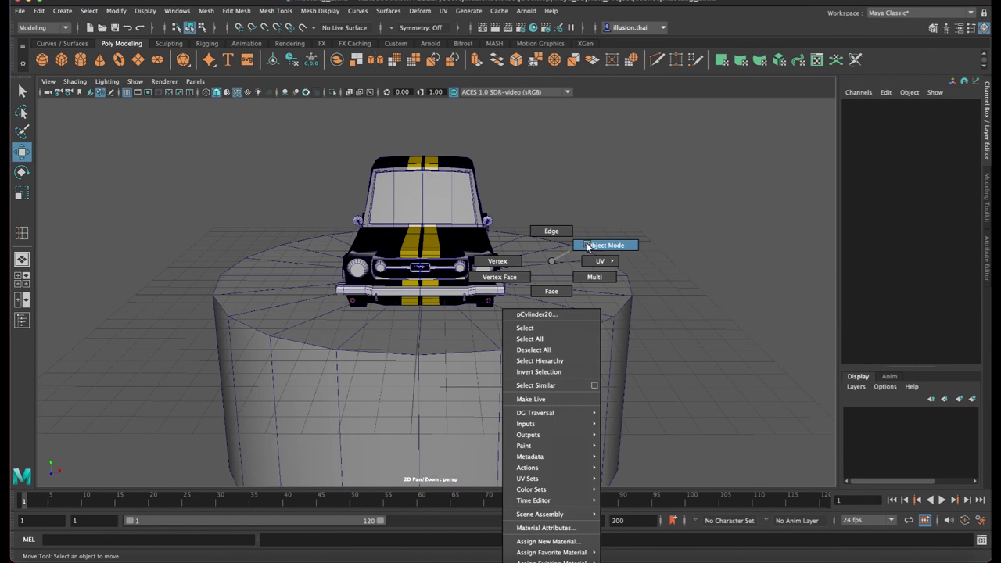
alt+drag(614, 328, 650, 315)
key([)
drag(217, 138, 787, 402)
click(959, 399)
click(899, 415)
right_click(905, 421)
click(891, 437)
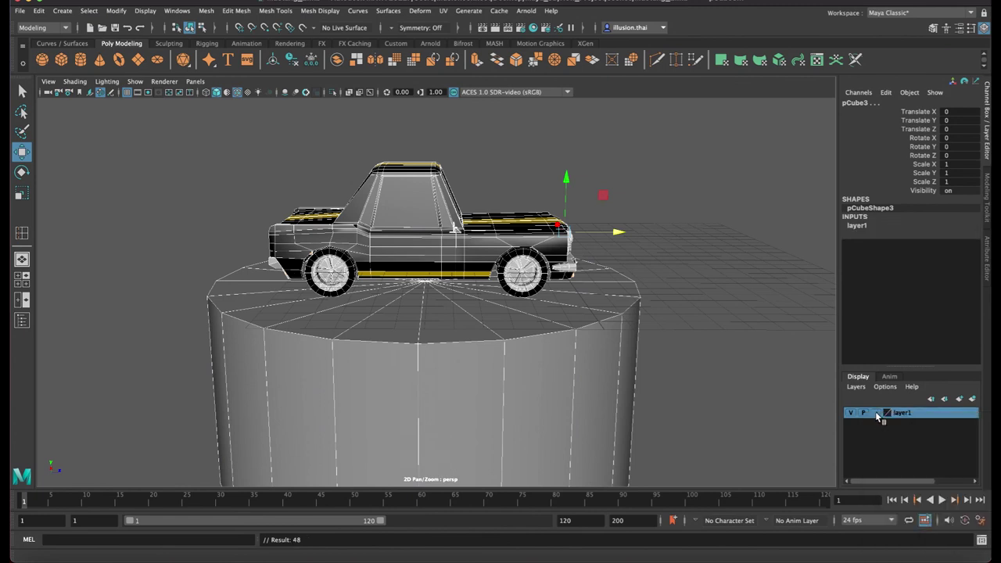
click(875, 413)
mouse_move(665, 272)
alt+mouse_down()
mouse_move(565, 266)
mouse_move(556, 276)
mouse_move(427, 252)
alt+mouse_up()
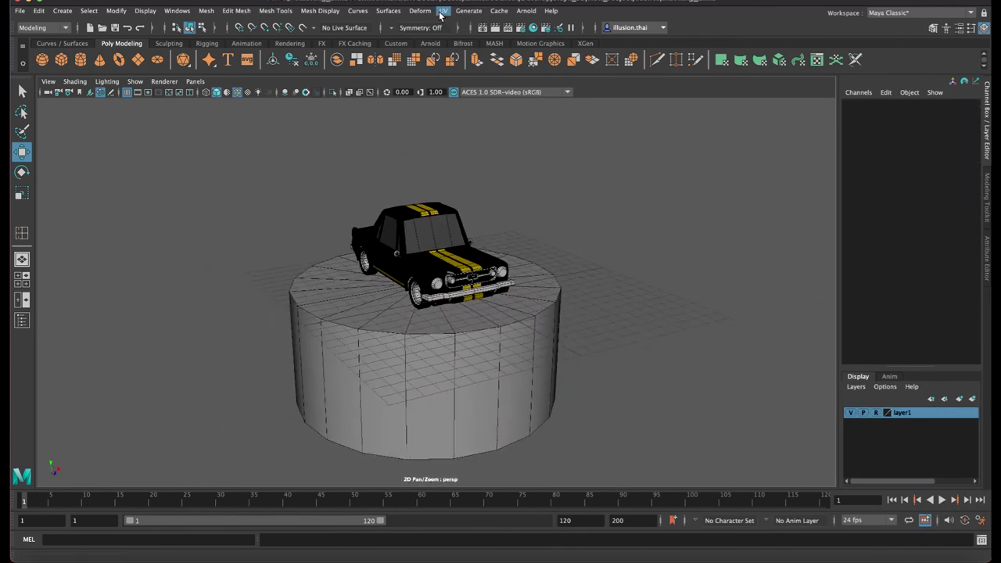
click(441, 14)
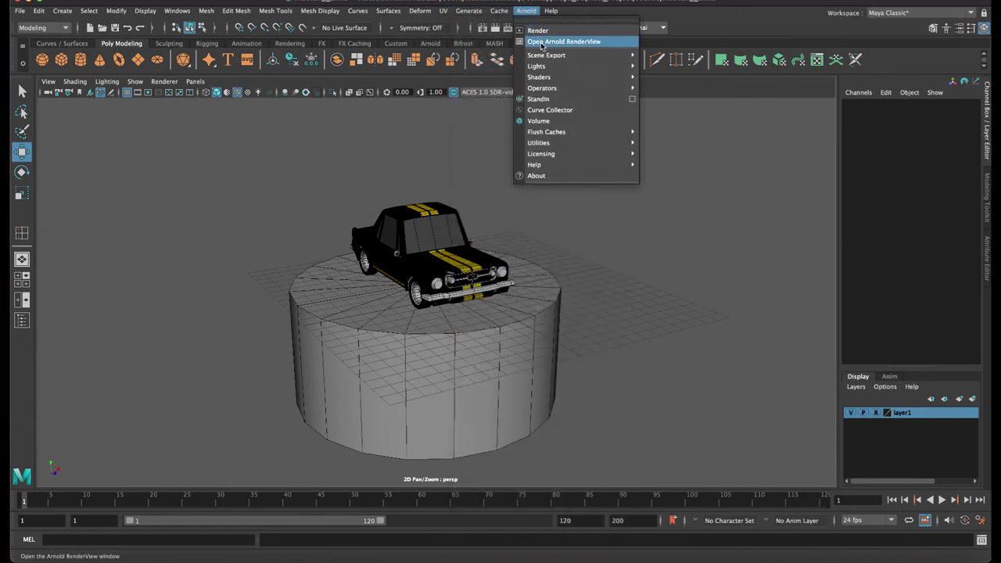
Open the Arnold RenderView and enlarge its preview window
click(541, 45)
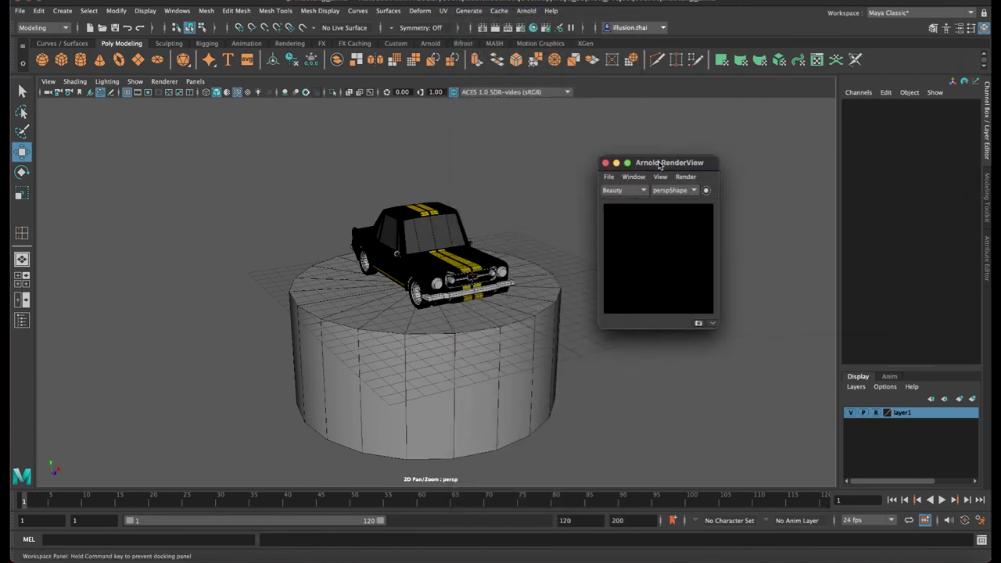
drag(667, 280, 810, 392)
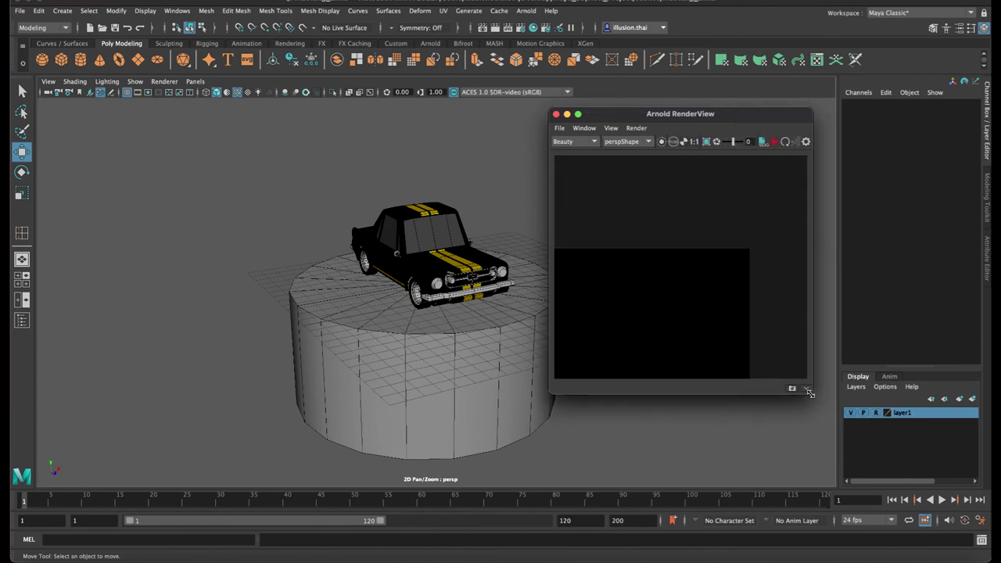
alt+drag(476, 138, 446, 151)
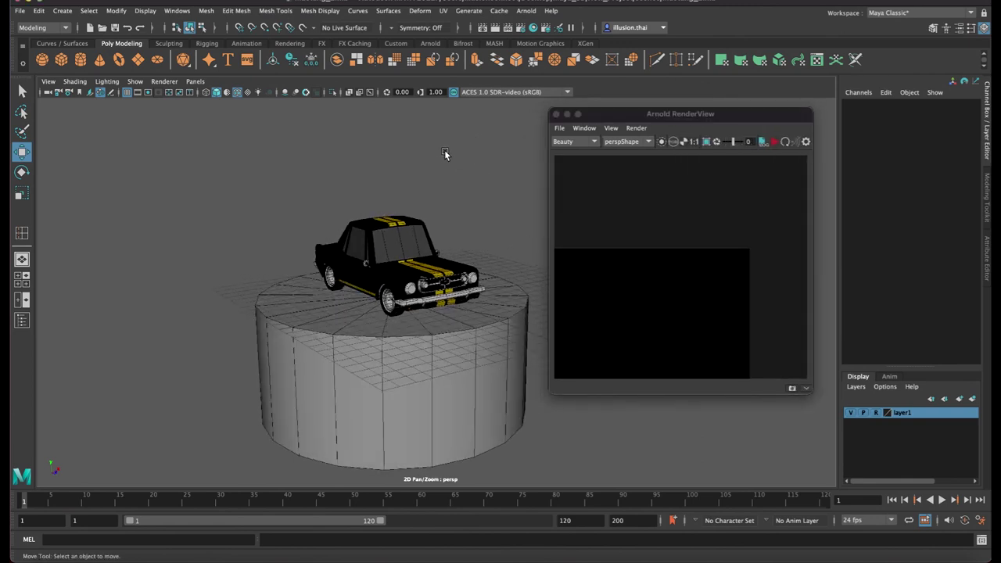
Create an Arnold area light, aiAreaLight1, from the Light Editor and select it
click(560, 32)
drag(564, 219, 266, 139)
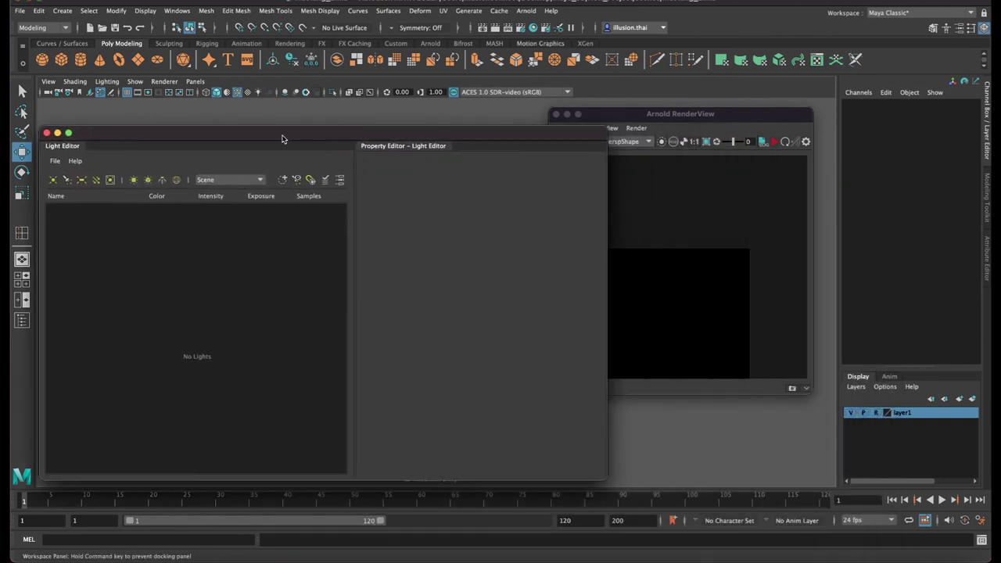
click(124, 182)
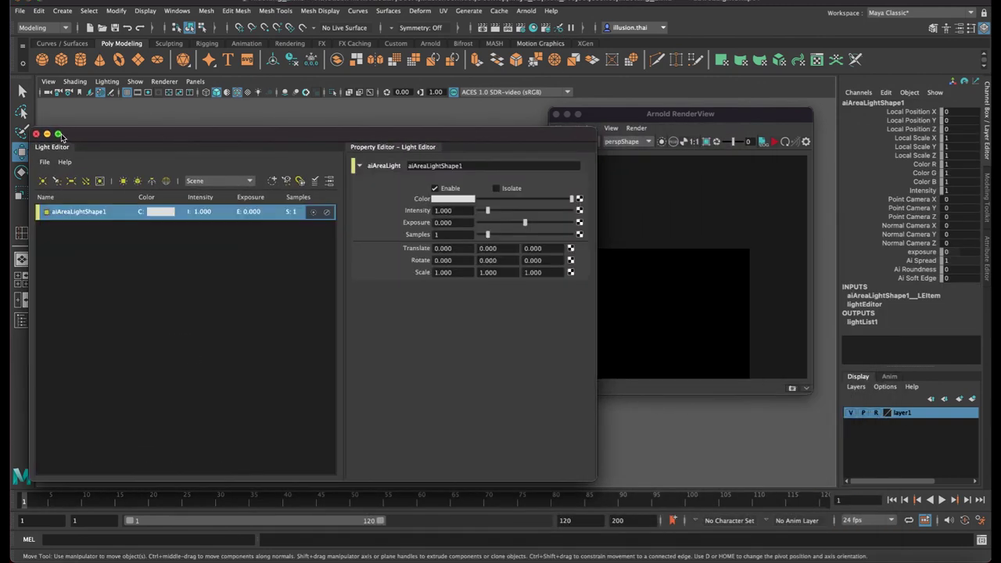
click(37, 134)
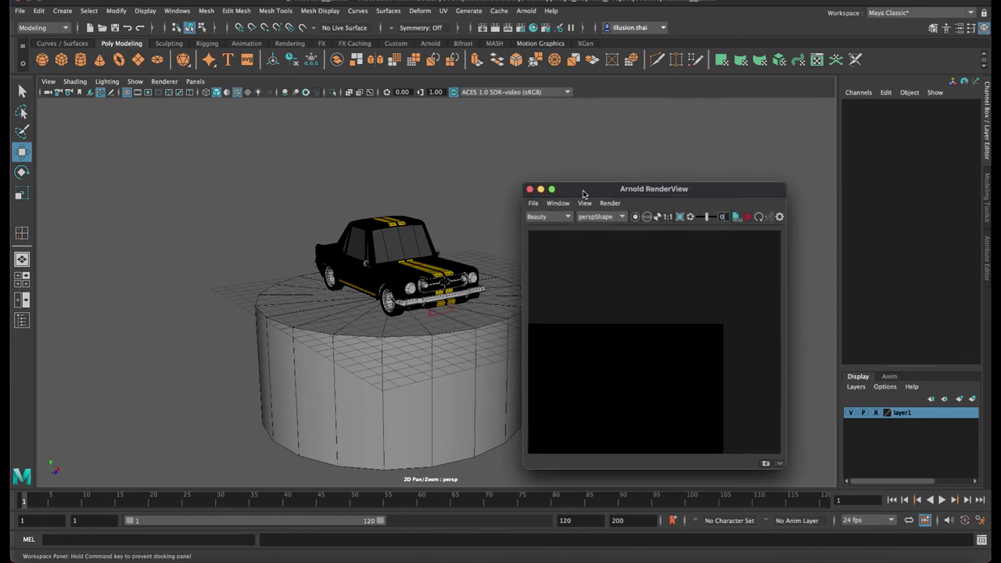
click(448, 308)
Start the Arnold preview and move the area light up above and in front of the car
click(790, 287)
drag(743, 259, 717, 213)
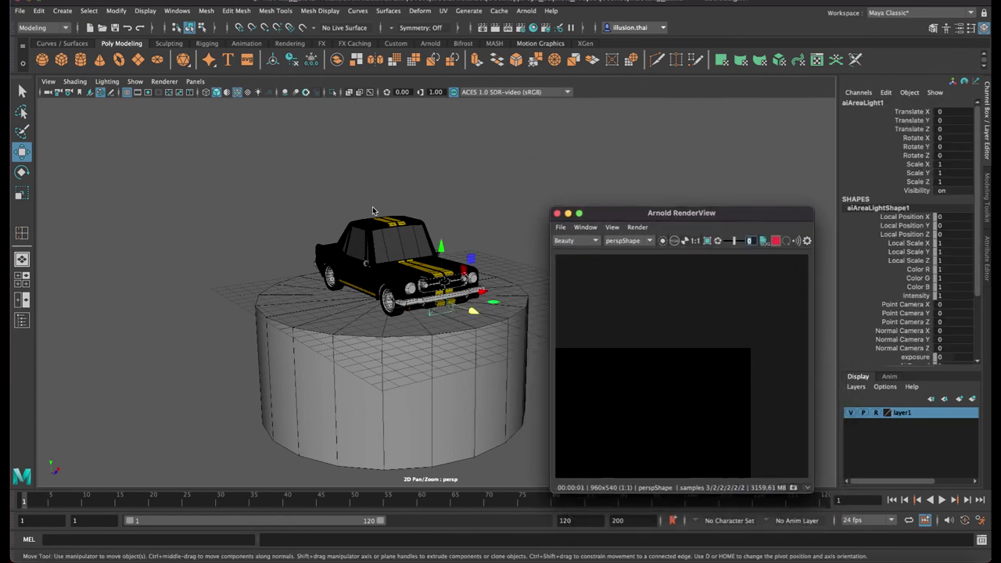
scroll(425, 197, up, 2)
scroll(441, 237, up, 4)
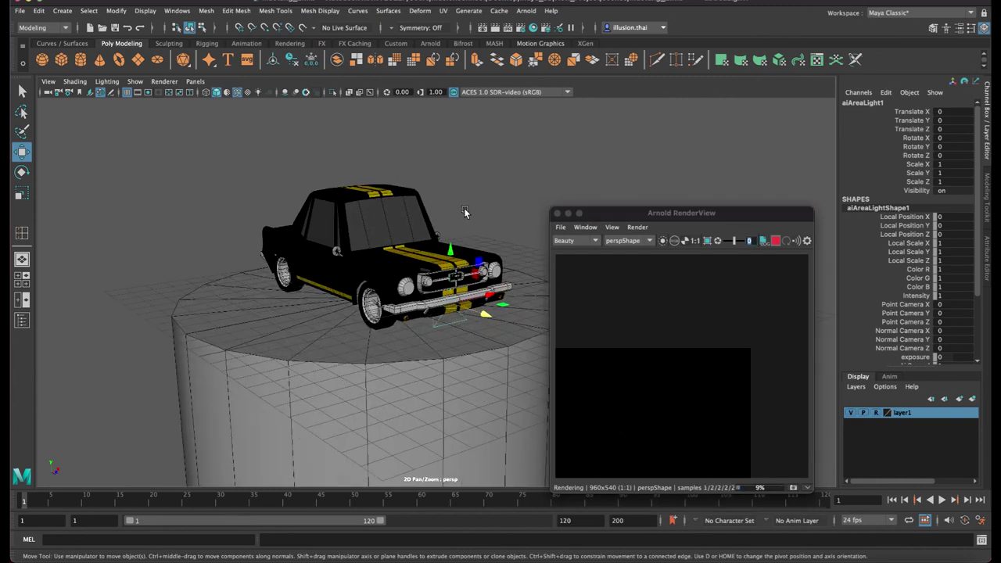
drag(440, 236, 444, 158)
drag(482, 226, 655, 225)
Scale up the area light and tilt it to face the car
key(r)
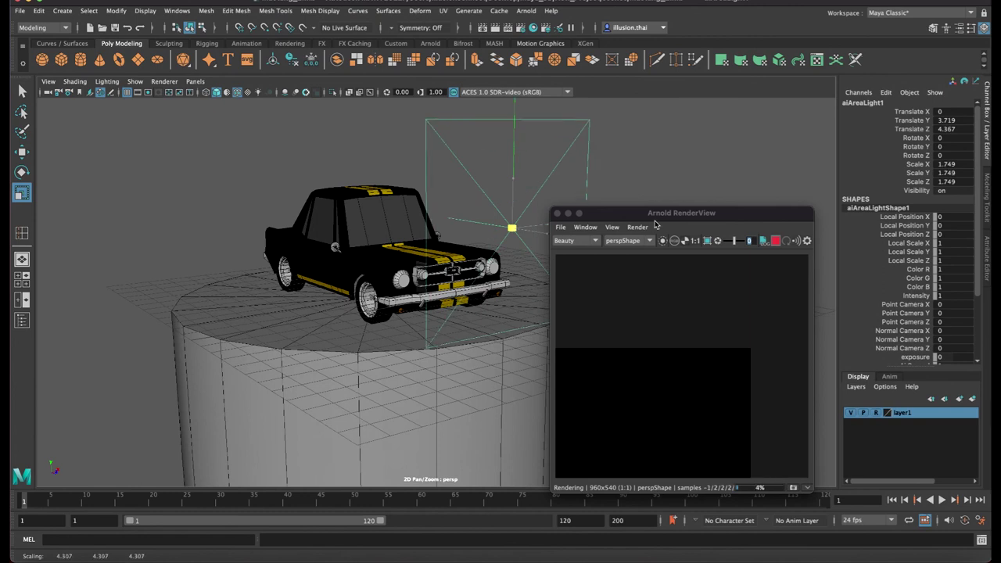
scroll(444, 260, down, 3)
scroll(443, 260, down, 2)
key(e)
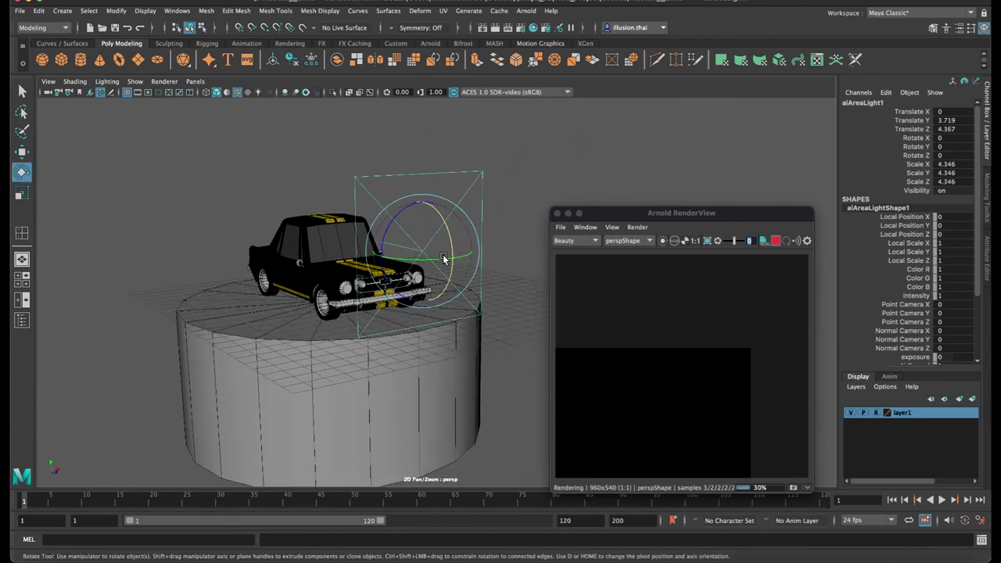
drag(430, 262, 452, 229)
key(w)
mouse_move(500, 250)
alt+mouse_down()
mouse_move(415, 251)
mouse_move(377, 265)
mouse_move(437, 256)
alt+mouse_up()
Stretch the light to Scale X 10.861, slide it along X, and show its attributes
key(r)
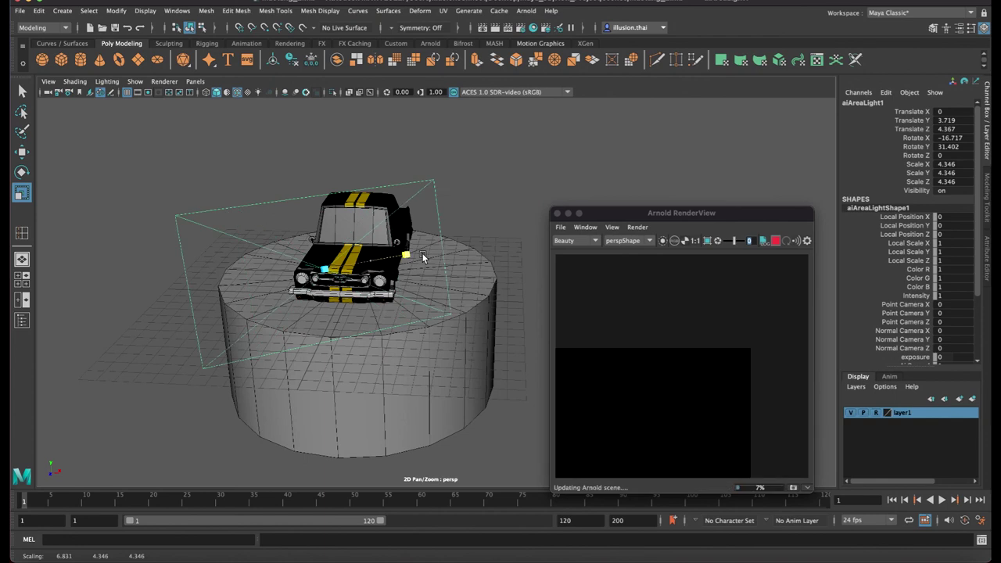
key(w)
mouse_move(368, 261)
mouse_down()
mouse_move(402, 296)
mouse_move(399, 273)
mouse_up()
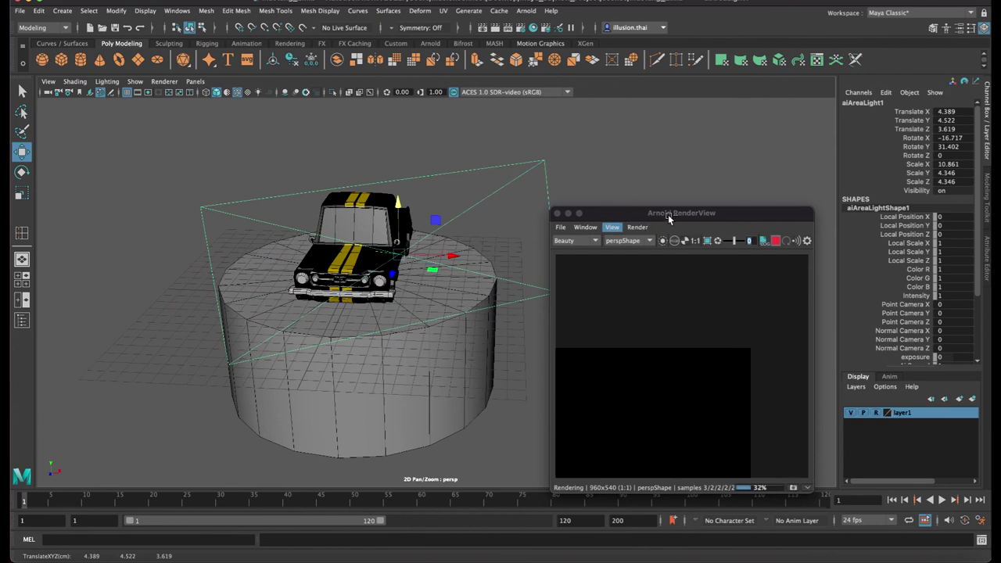
key(ctrl+a)
drag(668, 218, 611, 218)
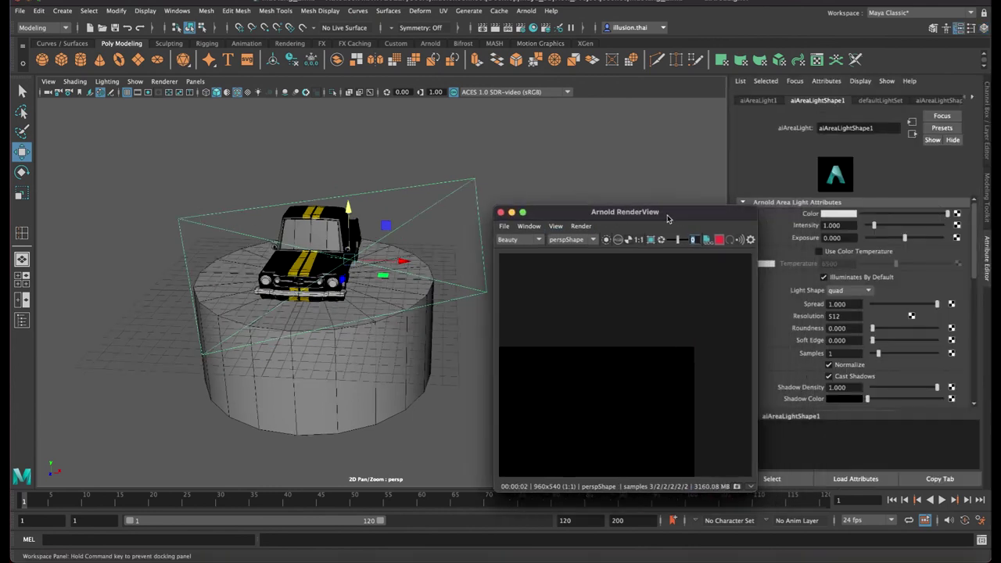
Set aiAreaLightShape1 Exposure to 10 and review the lit car in the render preview
click(847, 238)
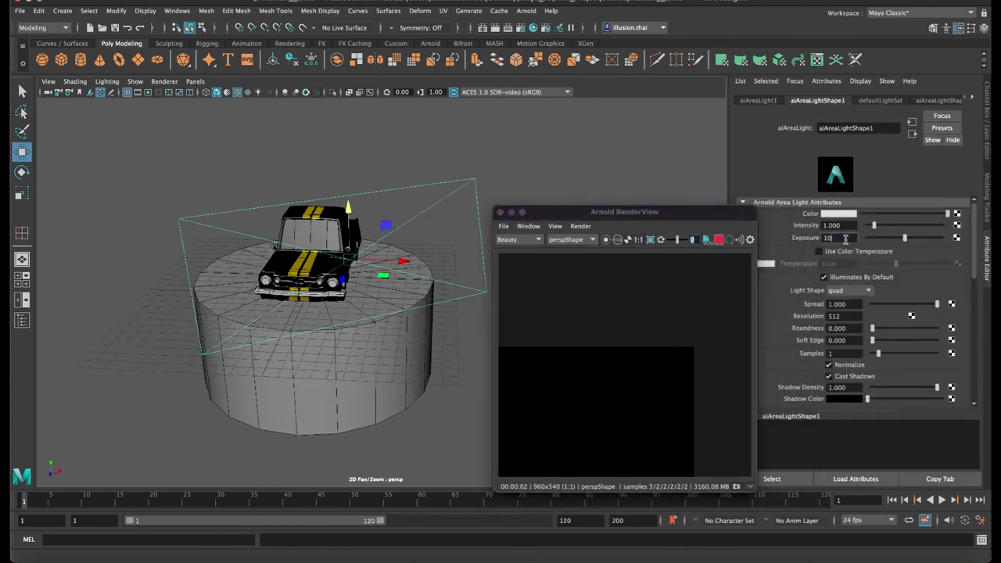
key(Return)
click(513, 149)
mouse_move(384, 169)
alt+mouse_down()
mouse_move(283, 176)
mouse_move(310, 197)
mouse_move(298, 191)
mouse_move(399, 181)
mouse_move(520, 195)
alt+mouse_up()
click(572, 216)
drag(571, 216, 602, 211)
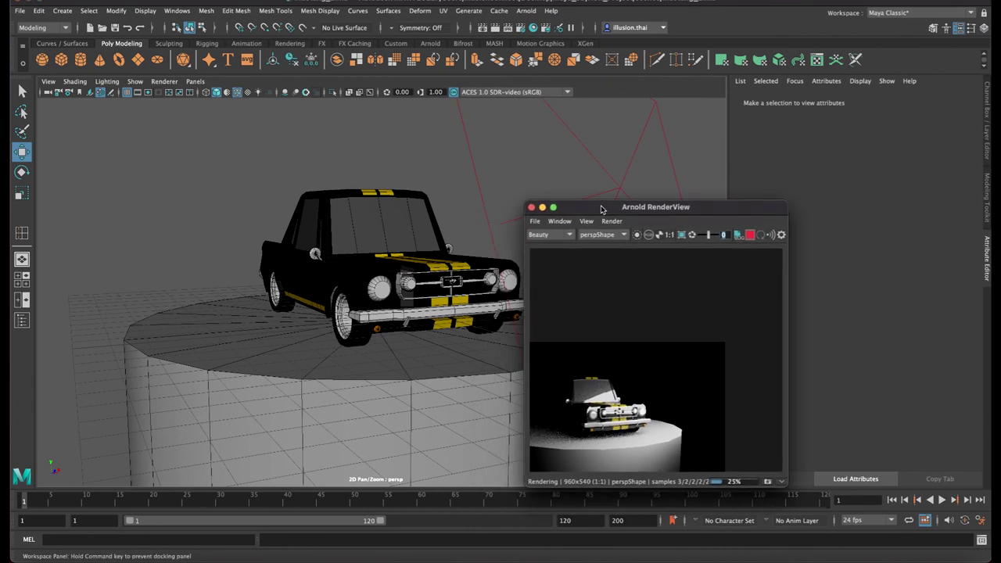
mouse_move(501, 165)
alt+right_down()
mouse_move(372, 163)
mouse_move(467, 186)
alt+right_up()
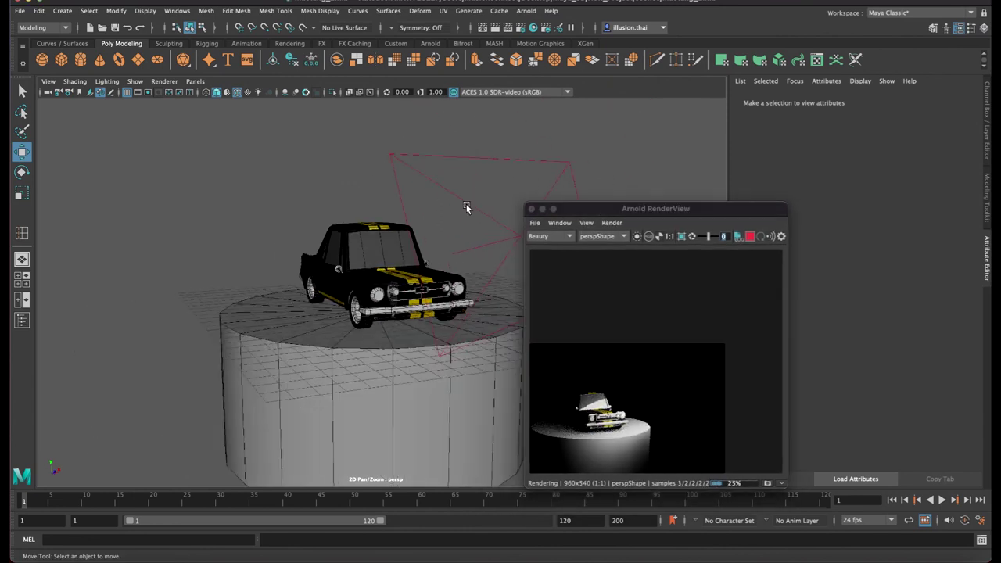
Test-move the area light to the left, then undo the move
click(472, 205)
mouse_move(445, 201)
mouse_down()
mouse_move(422, 202)
mouse_move(451, 232)
mouse_move(368, 206)
mouse_move(380, 200)
mouse_up()
key(ctrl+z)
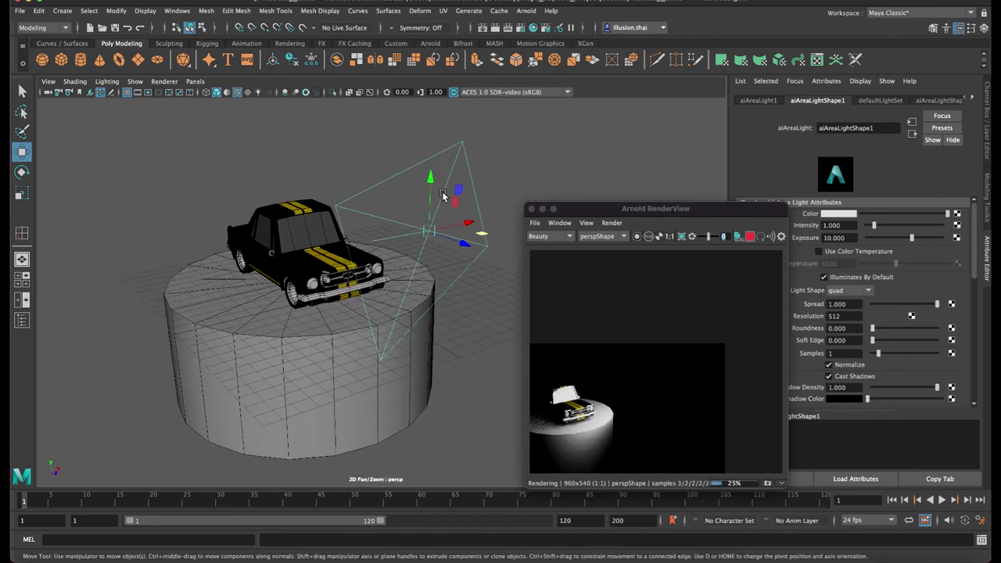
Duplicate the area light as aiAreaLight2, move it to the car's left and turn it toward the car
key(ctrl+d)
mouse_move(442, 195)
mouse_down()
mouse_move(296, 241)
mouse_move(283, 280)
mouse_move(255, 283)
mouse_move(242, 270)
mouse_move(266, 319)
mouse_move(209, 336)
mouse_move(199, 264)
mouse_move(205, 241)
mouse_move(229, 245)
mouse_move(227, 232)
mouse_move(199, 222)
mouse_up()
key(e)
mouse_move(194, 224)
mouse_down()
mouse_move(209, 222)
mouse_move(223, 167)
mouse_up()
key(r)
key(w)
drag(266, 248, 205, 255)
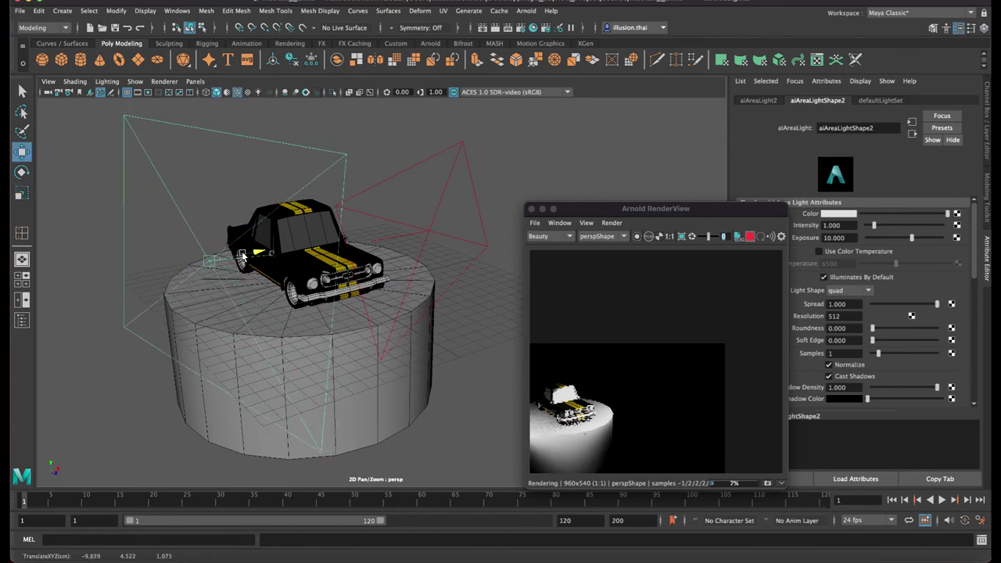
mouse_move(154, 215)
mouse_down()
mouse_move(150, 201)
mouse_move(154, 216)
mouse_up()
key(e)
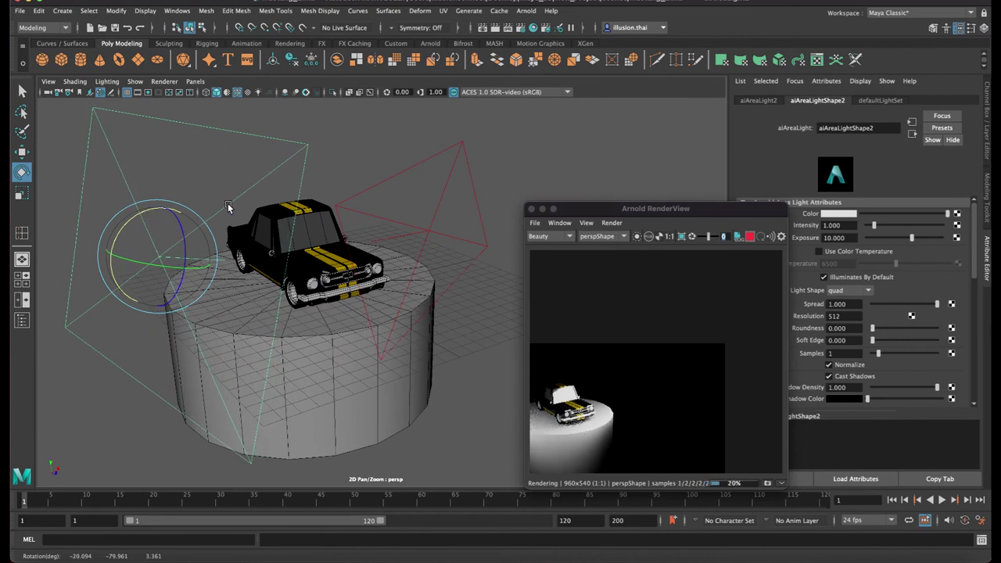
Reposition aiAreaLight2 beside the car, deselect it and view the car from higher up
mouse_move(368, 231)
alt+mouse_down()
mouse_move(315, 224)
mouse_move(344, 231)
alt+mouse_up()
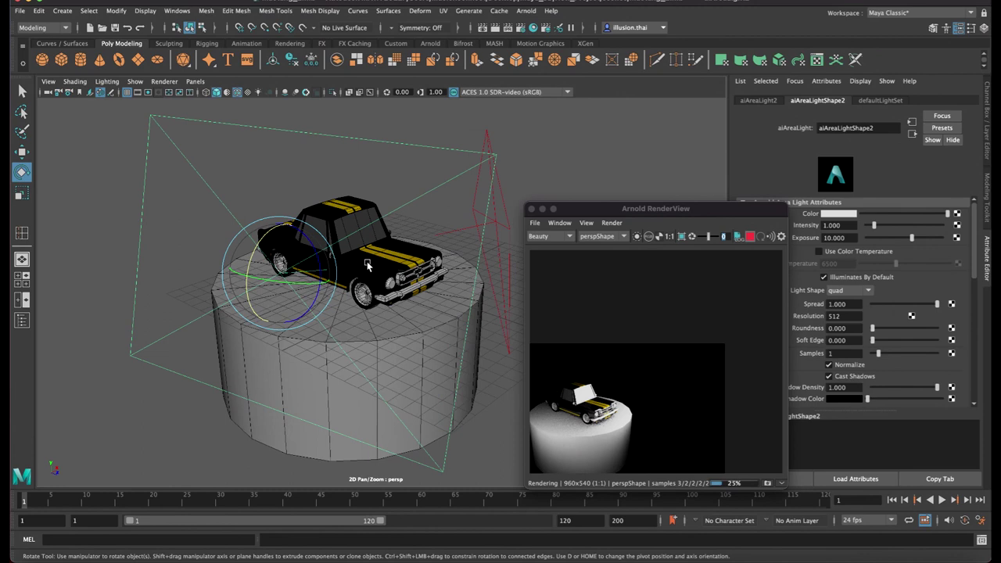
key(w)
drag(318, 286, 291, 279)
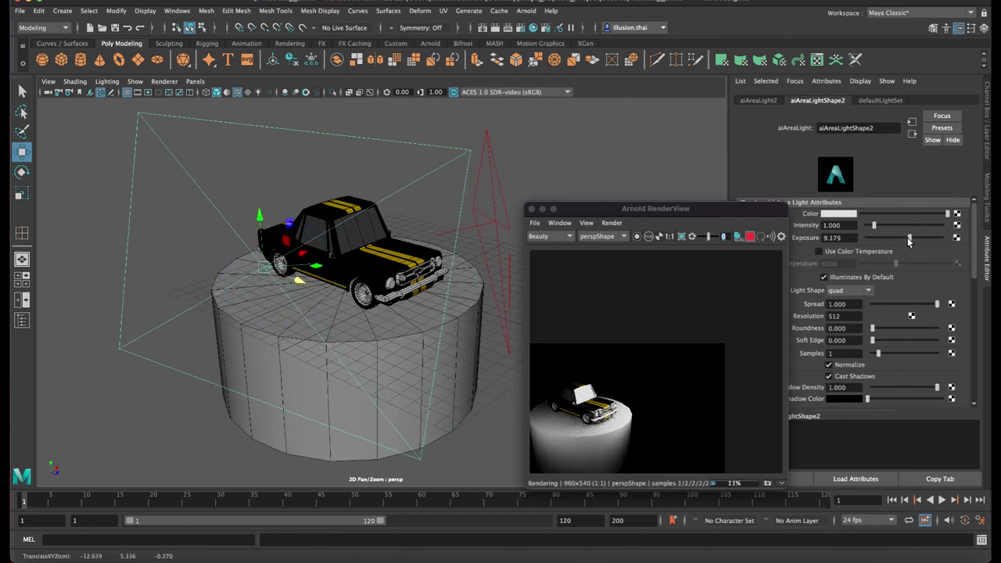
click(559, 168)
alt+drag(558, 169, 362, 233)
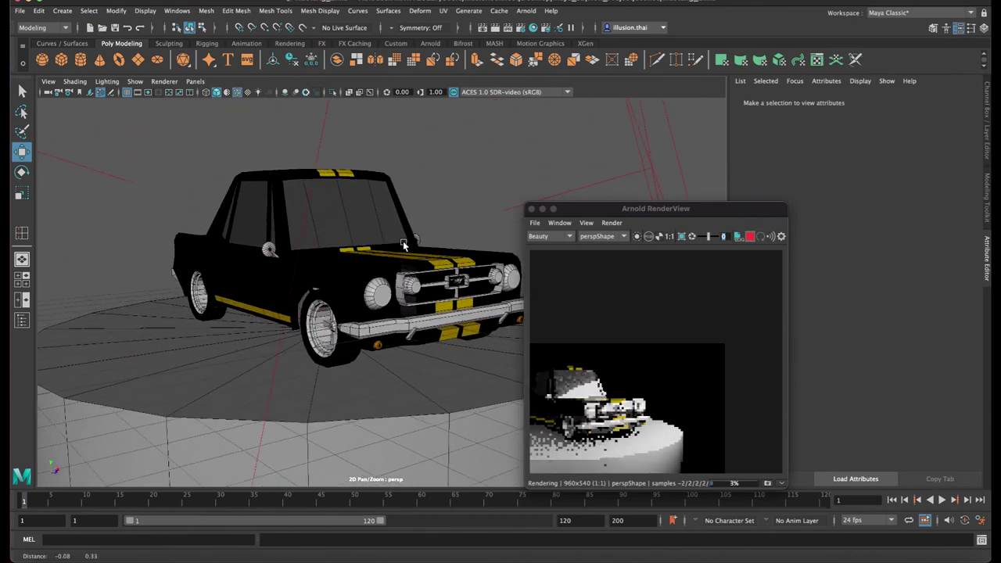
drag(634, 219, 675, 158)
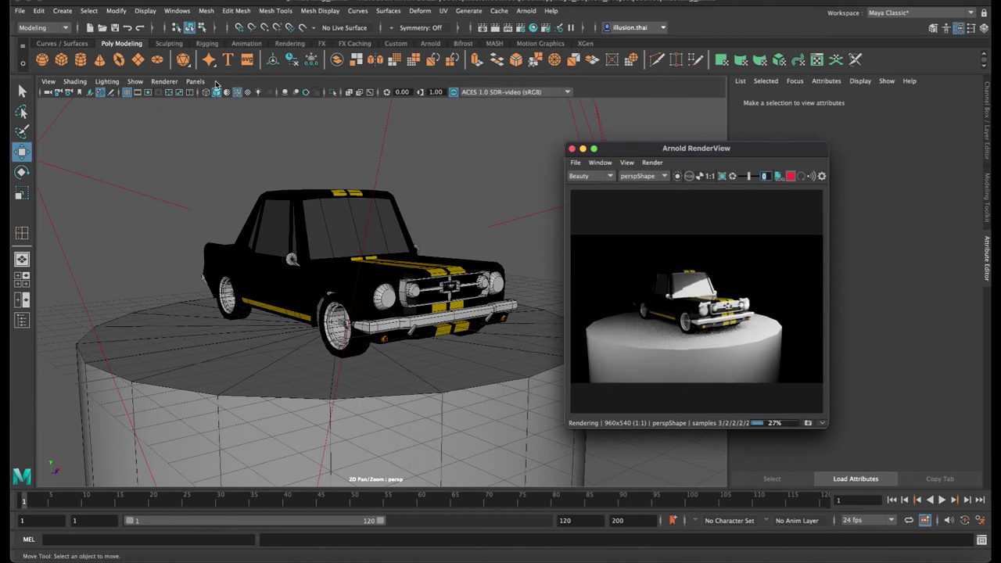
click(443, 248)
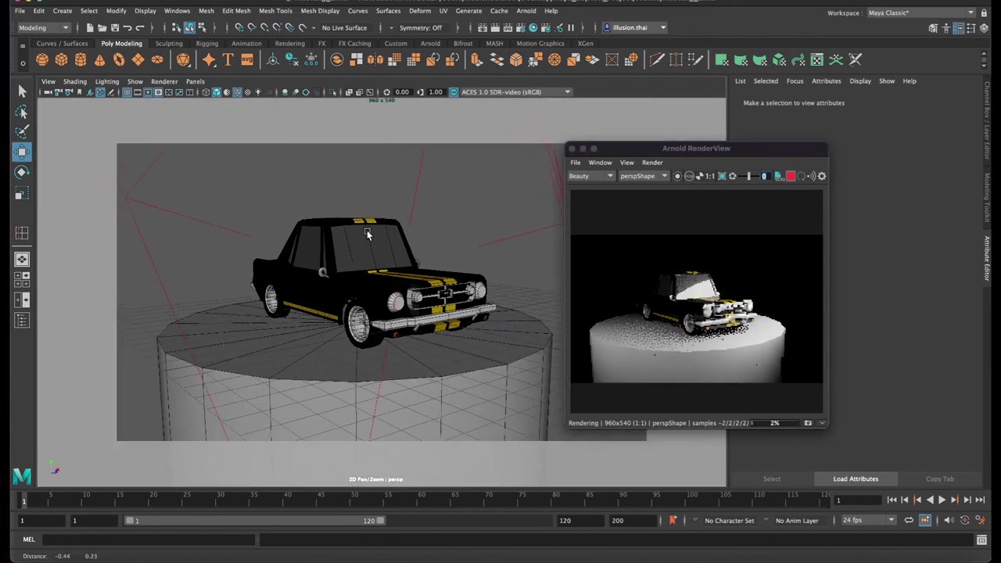
alt+drag(442, 247, 411, 172)
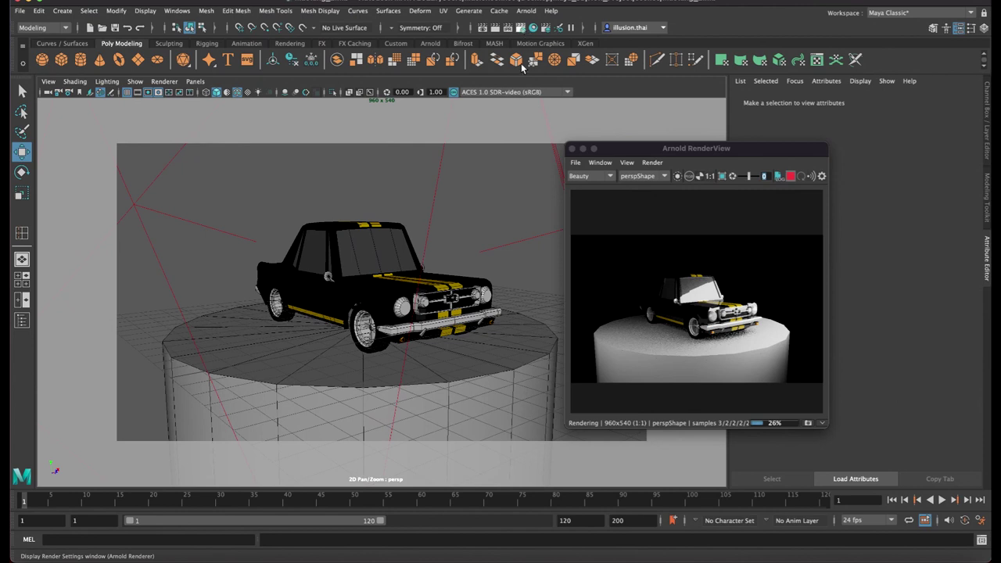
In Render Settings, set Image format to png and Image Size to HD_1080 (1920x1080)
click(520, 27)
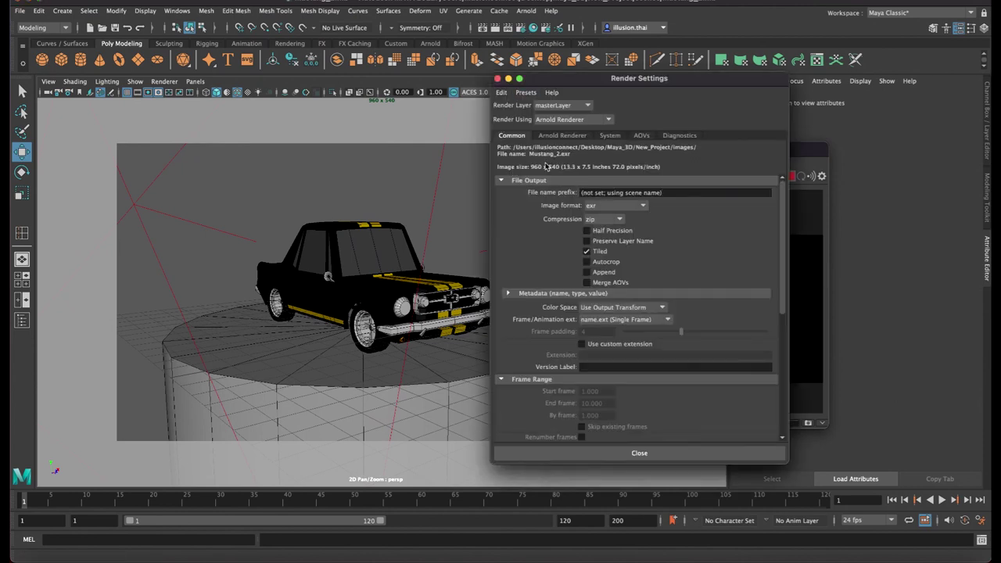
click(609, 207)
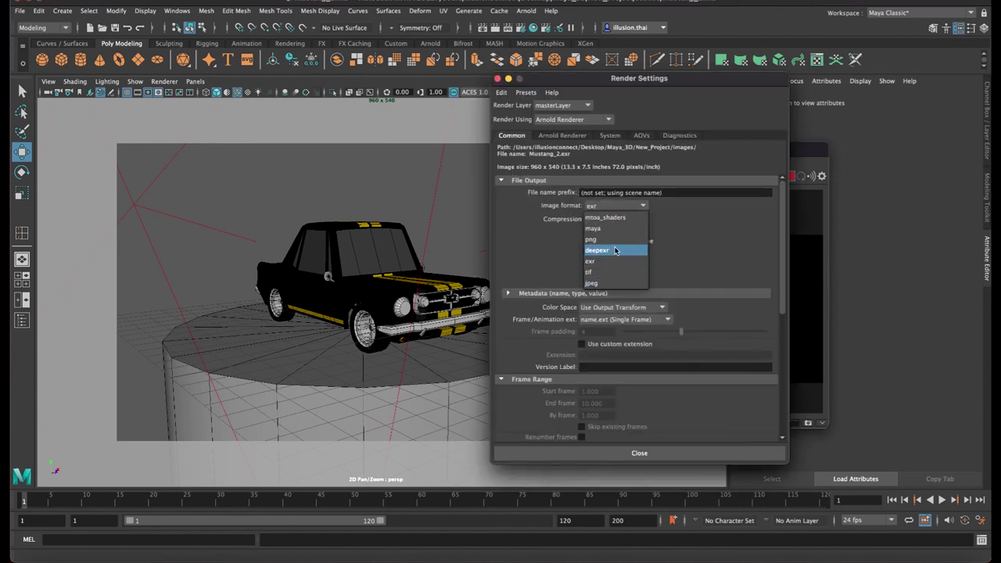
click(614, 247)
scroll(617, 312, down, 2)
scroll(622, 346, down, 3)
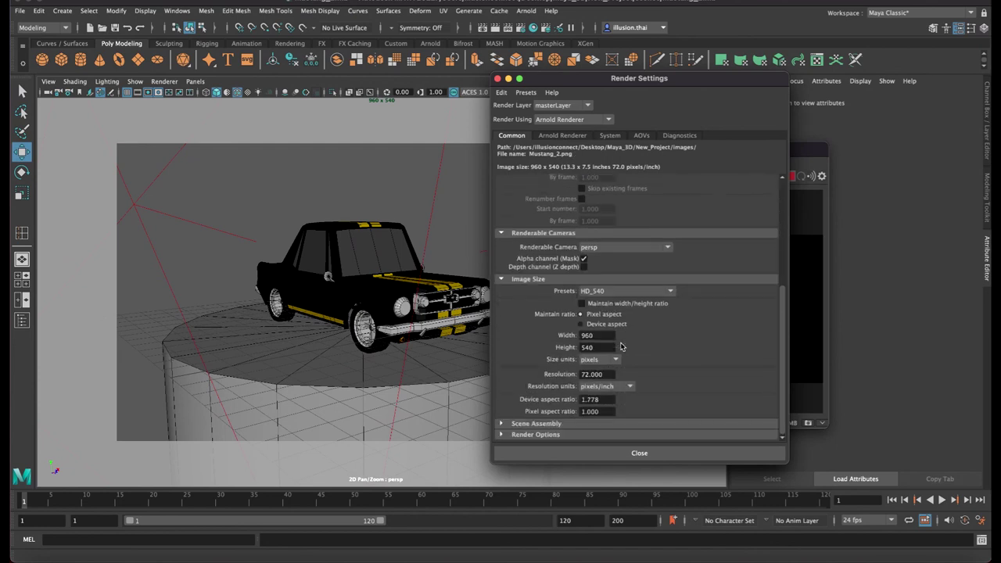
click(618, 290)
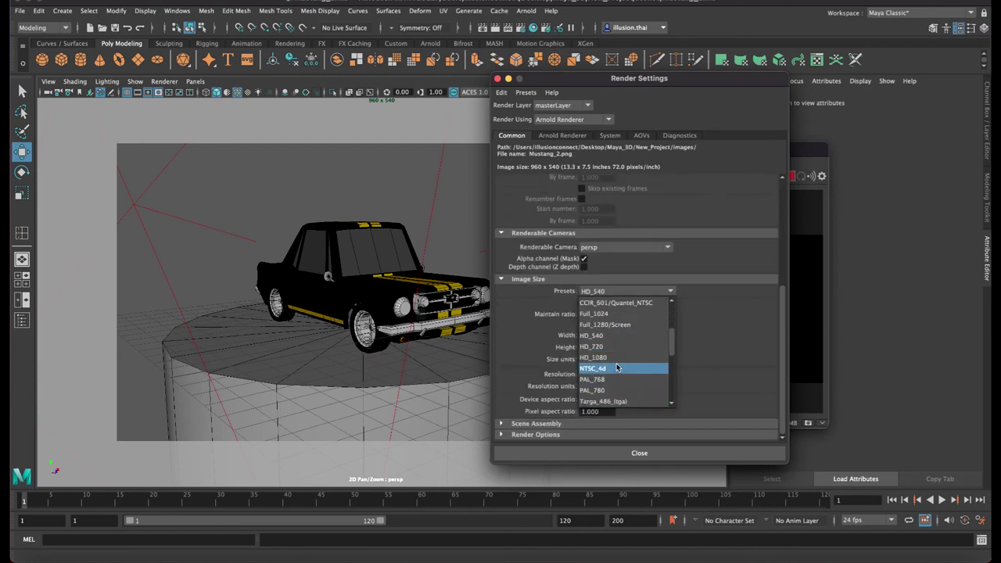
click(616, 361)
click(638, 453)
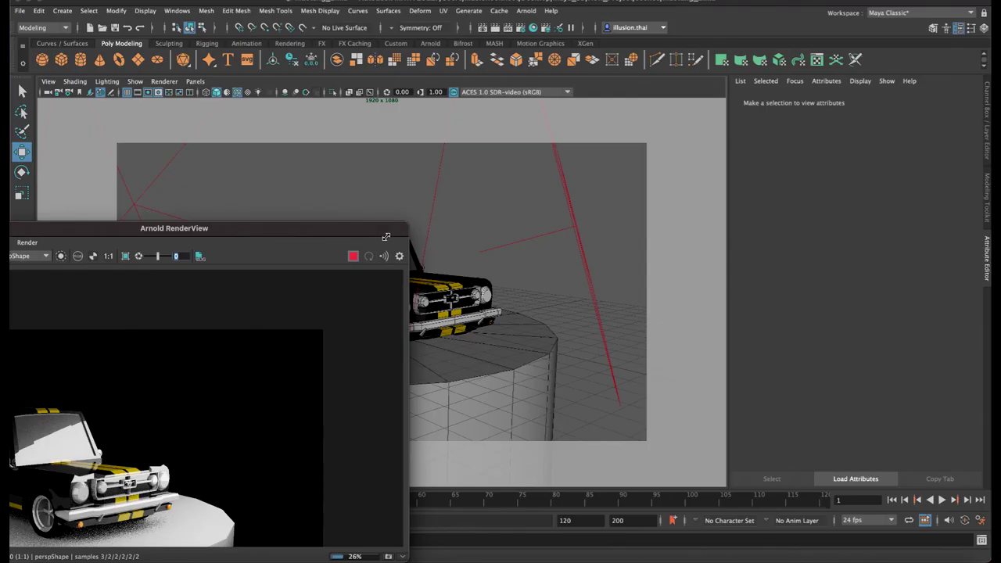
Reposition the Arnold RenderView and pan the 1920x1080 render image
mouse_move(272, 239)
mouse_down()
mouse_move(591, 148)
mouse_move(753, 140)
mouse_move(820, 153)
mouse_up()
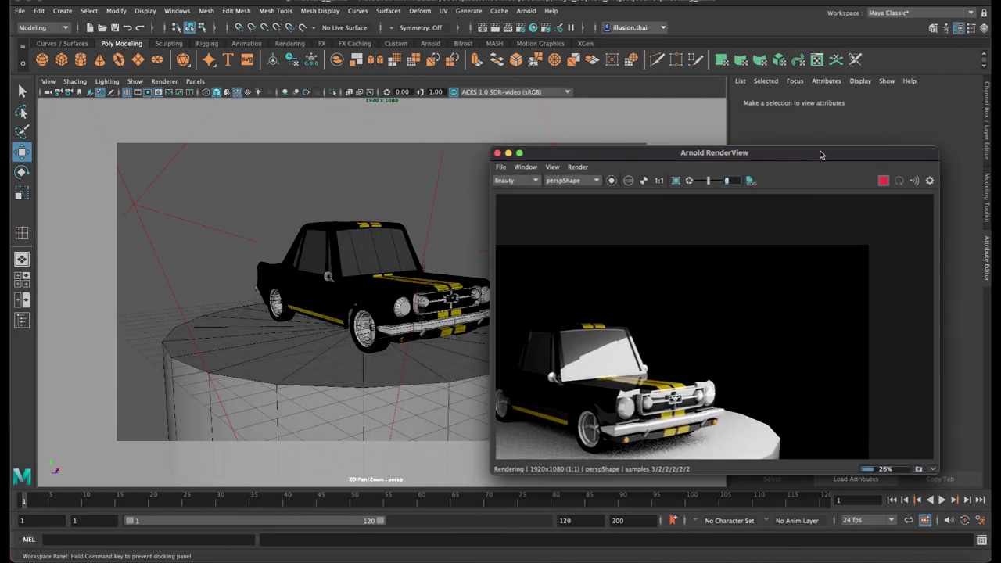
drag(552, 153, 587, 130)
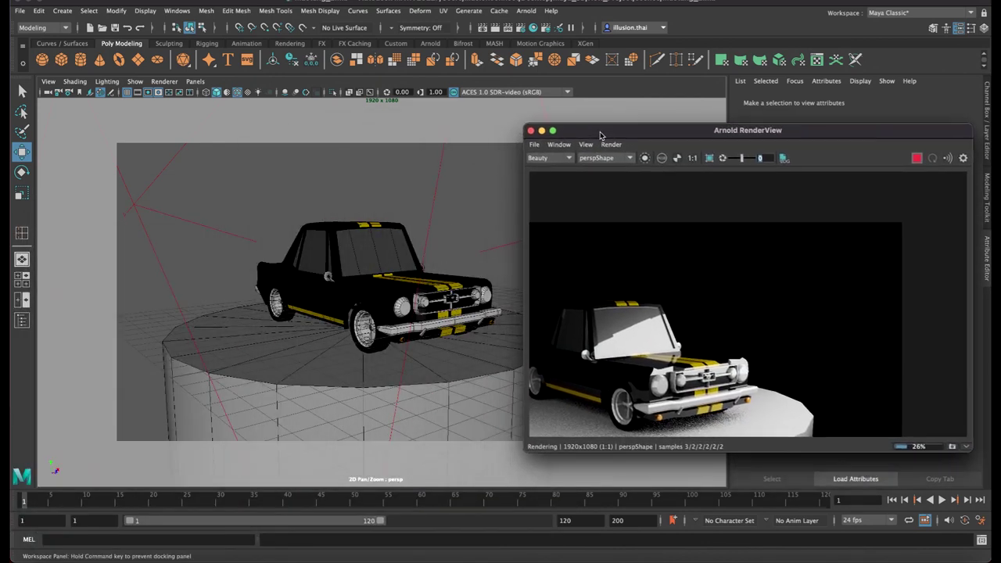
middle_drag(601, 184, 795, 259)
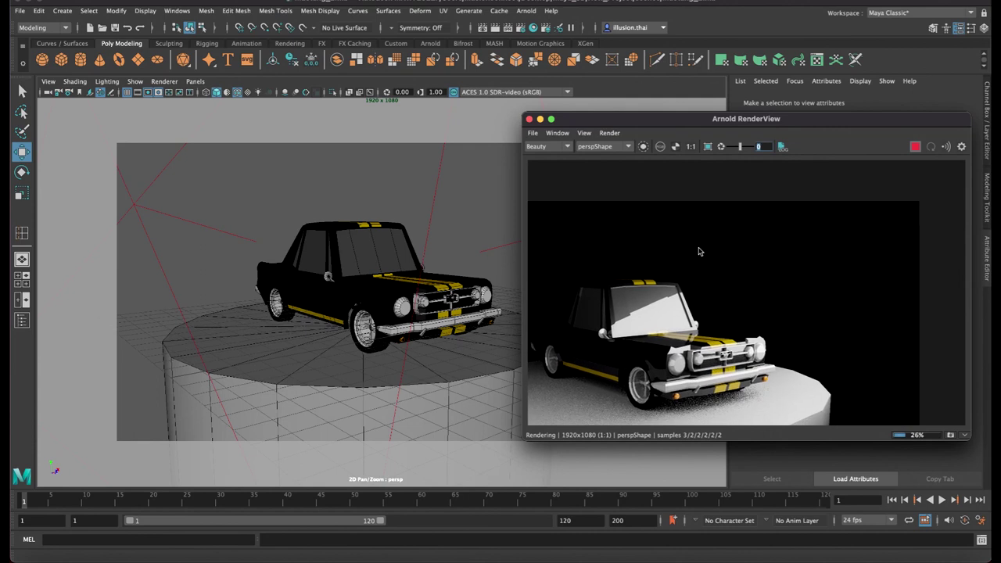
scroll(795, 259, down, 2)
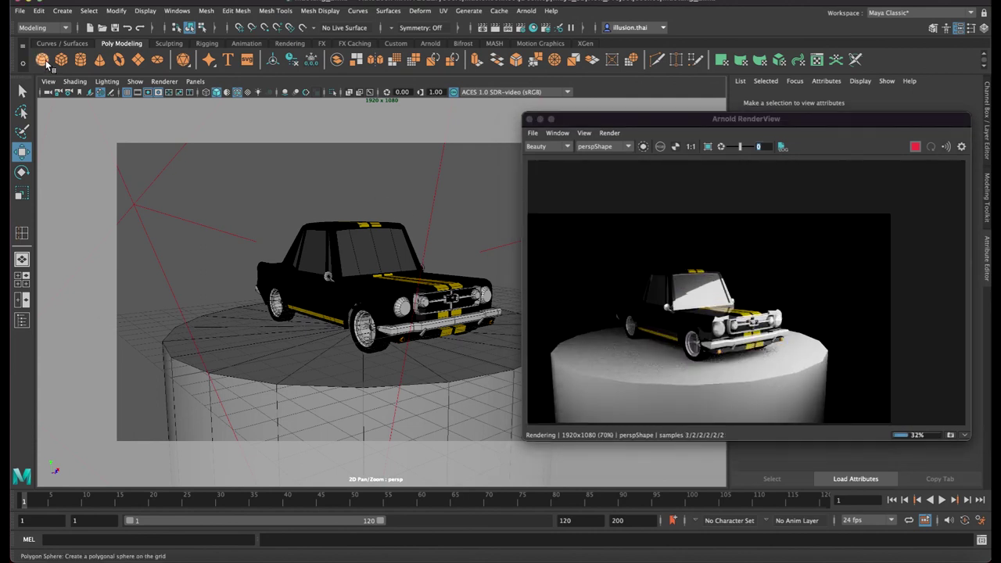
Create pSphere1 and scale it to 30.388 so it encloses the whole scene
click(42, 59)
key(r)
mouse_move(451, 333)
mouse_down()
mouse_move(439, 324)
mouse_move(450, 325)
mouse_up()
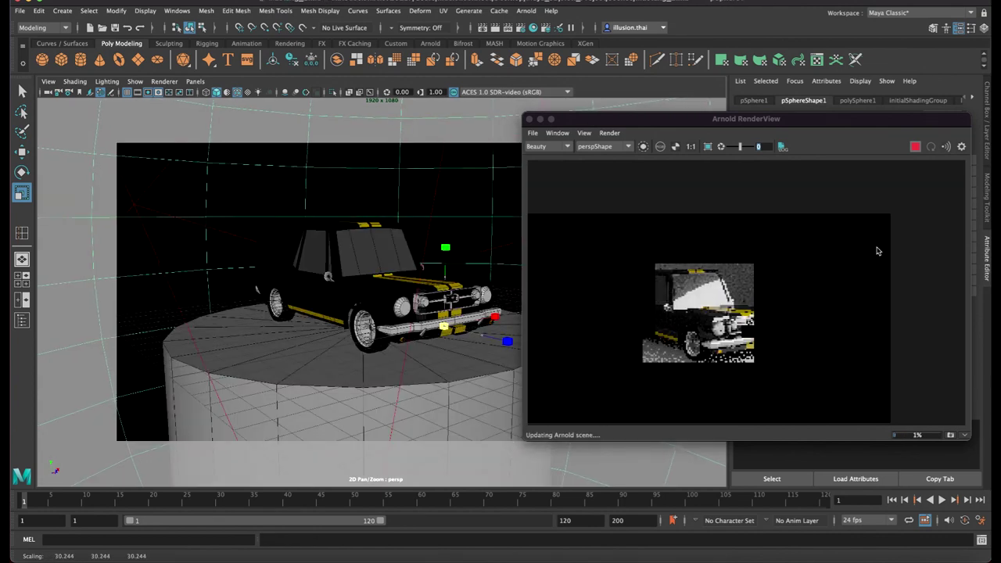
mouse_move(737, 119)
mouse_down()
mouse_move(646, 111)
mouse_move(520, 156)
mouse_up()
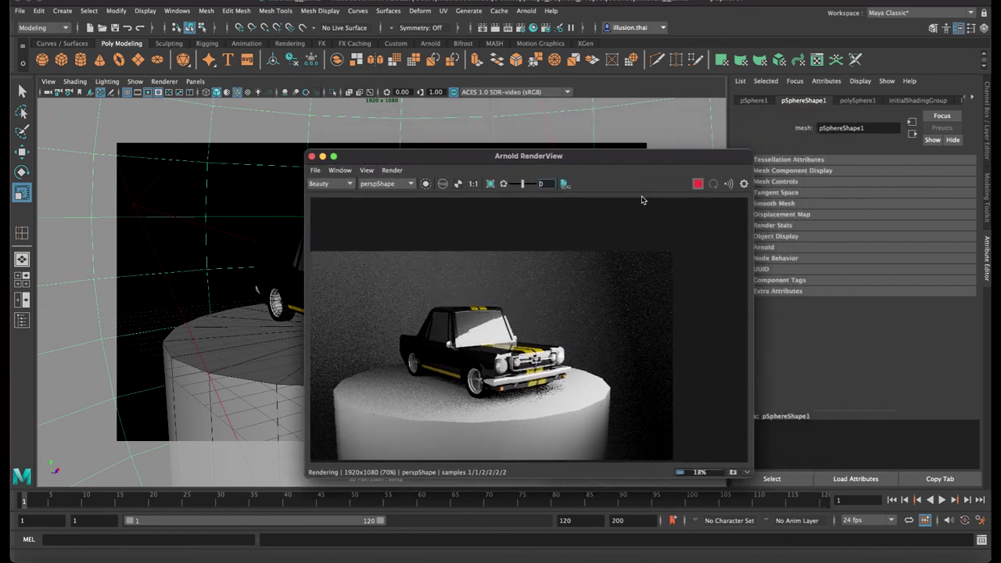
drag(625, 156, 558, 206)
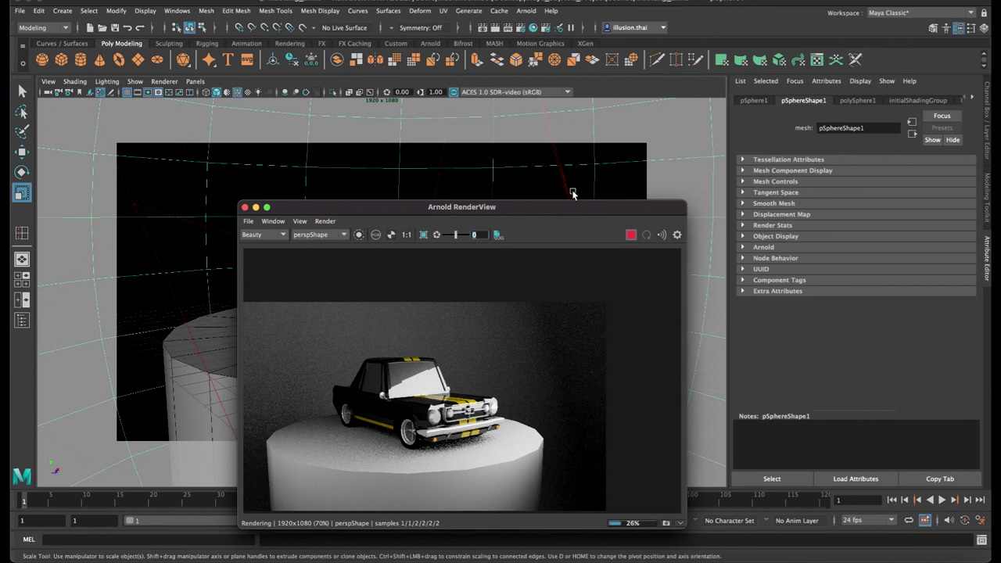
drag(579, 207, 612, 168)
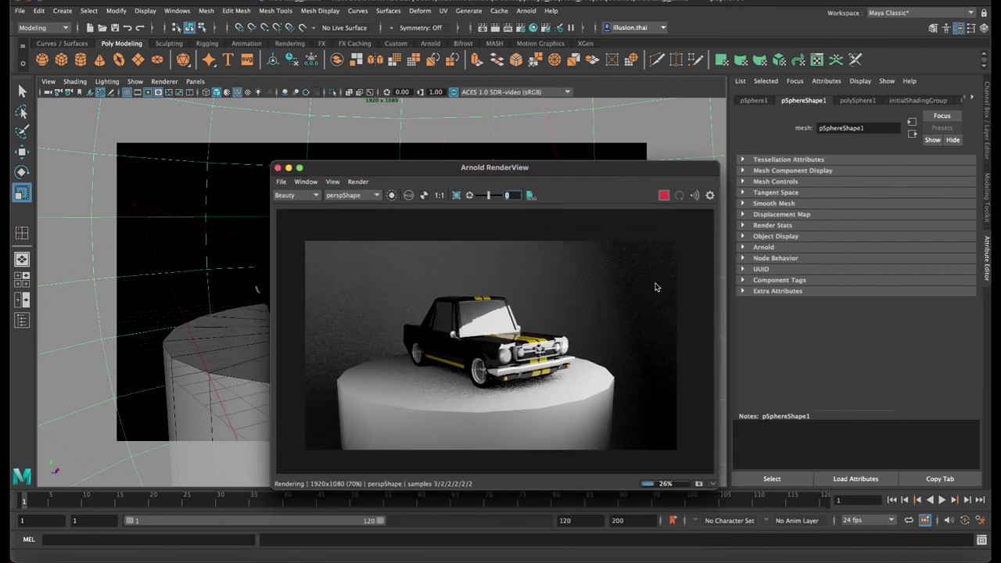
Add the sphere to layer1 via the Layer Editor and deselect it
click(844, 378)
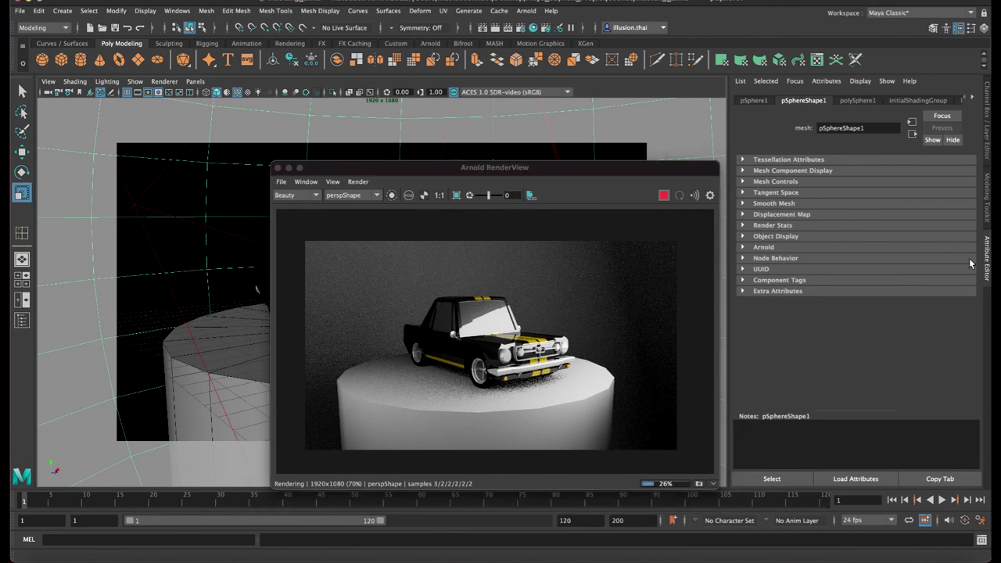
click(987, 110)
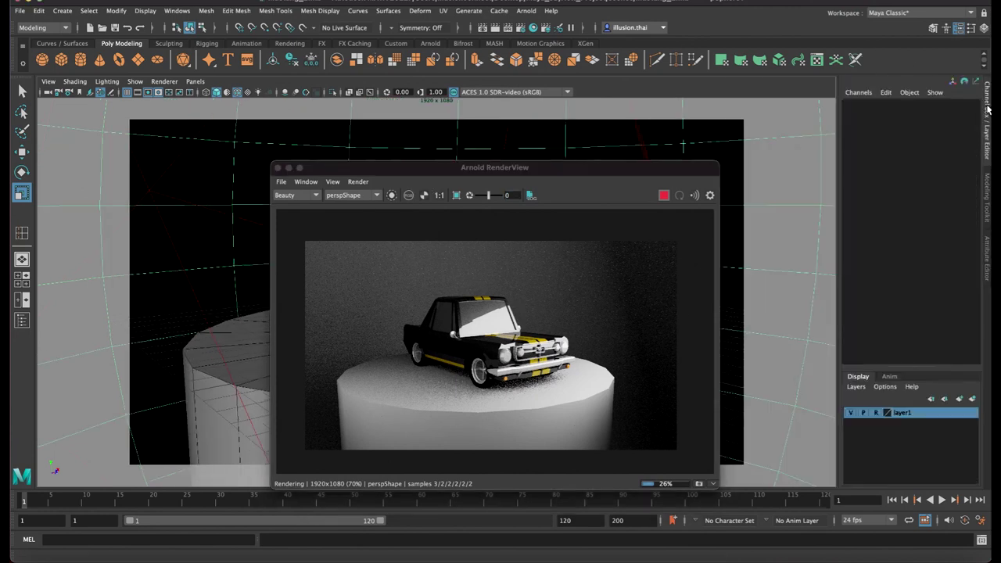
right_click(919, 421)
click(914, 440)
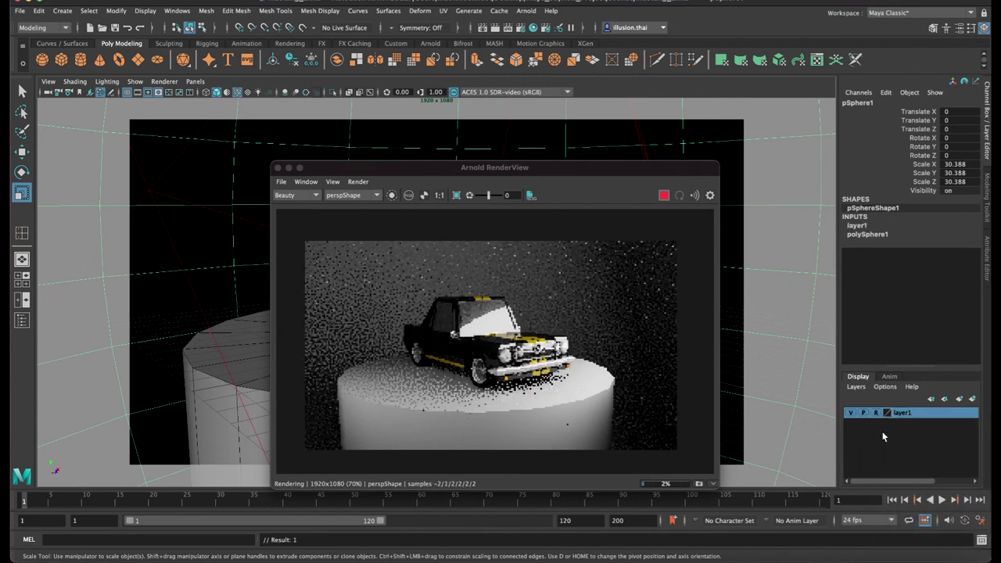
click(759, 257)
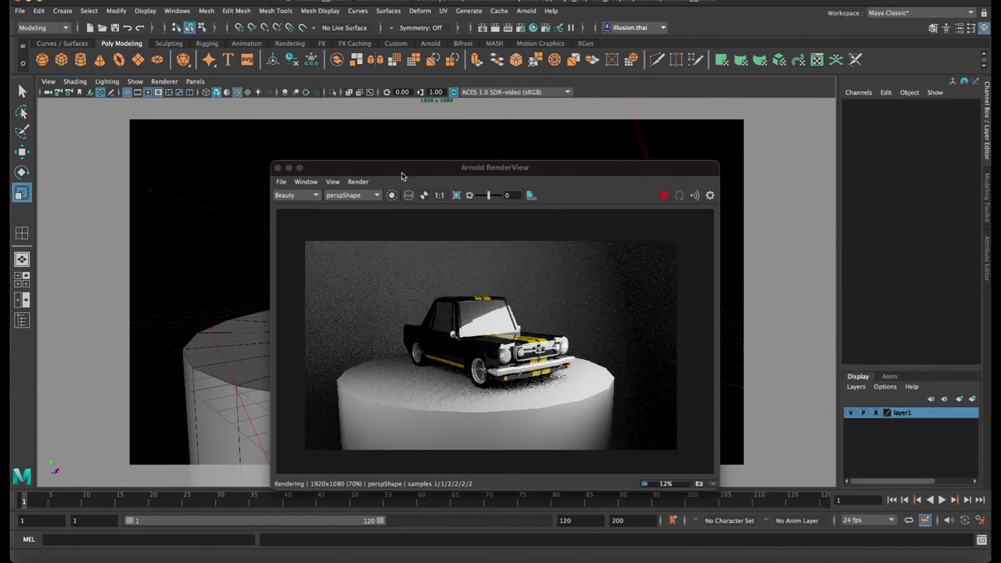
Move and enlarge the render window while orbiting the camera around the car
drag(401, 167, 541, 155)
drag(478, 161, 504, 158)
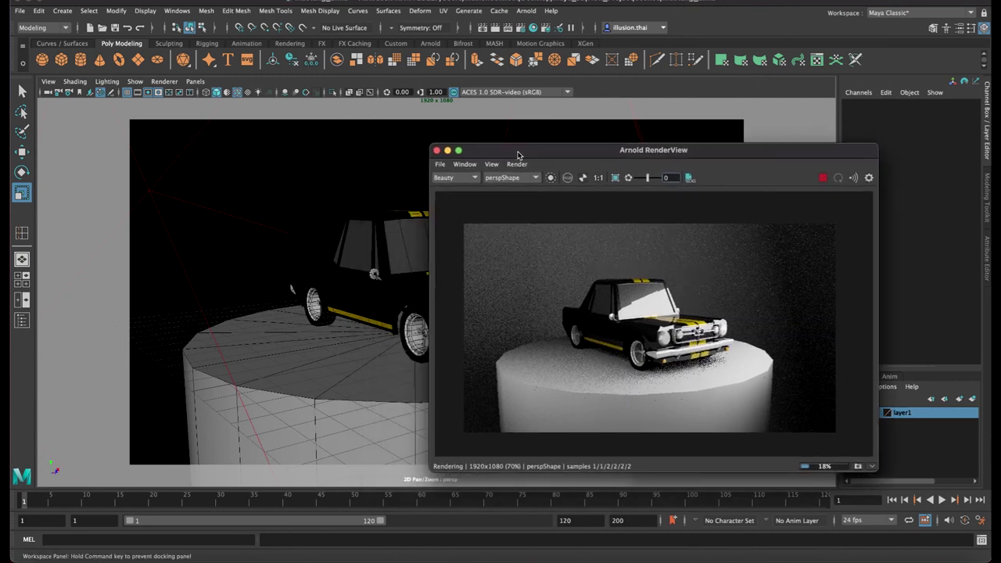
alt+drag(333, 240, 367, 234)
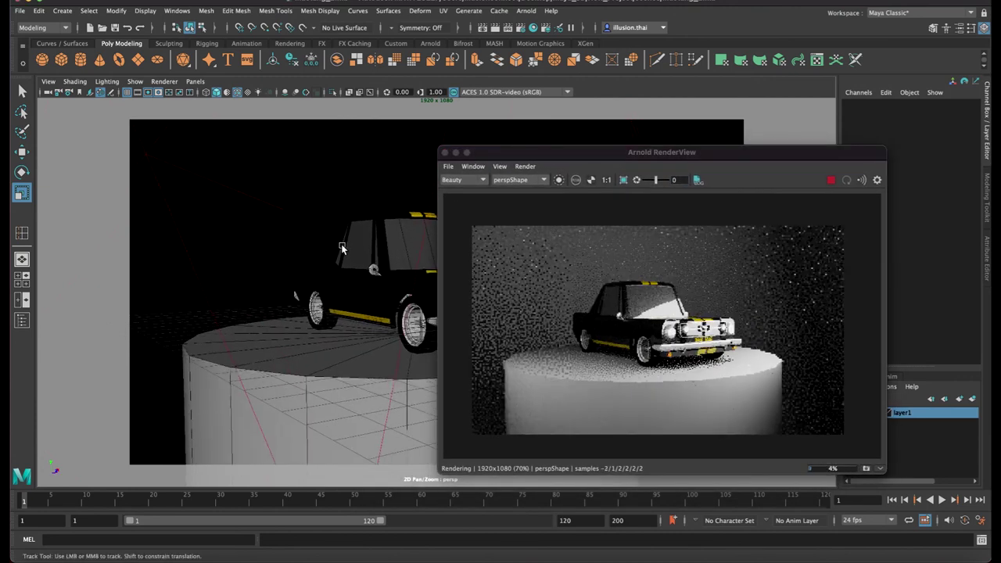
mouse_move(573, 153)
mouse_down()
mouse_move(630, 40)
mouse_move(631, 4)
mouse_up()
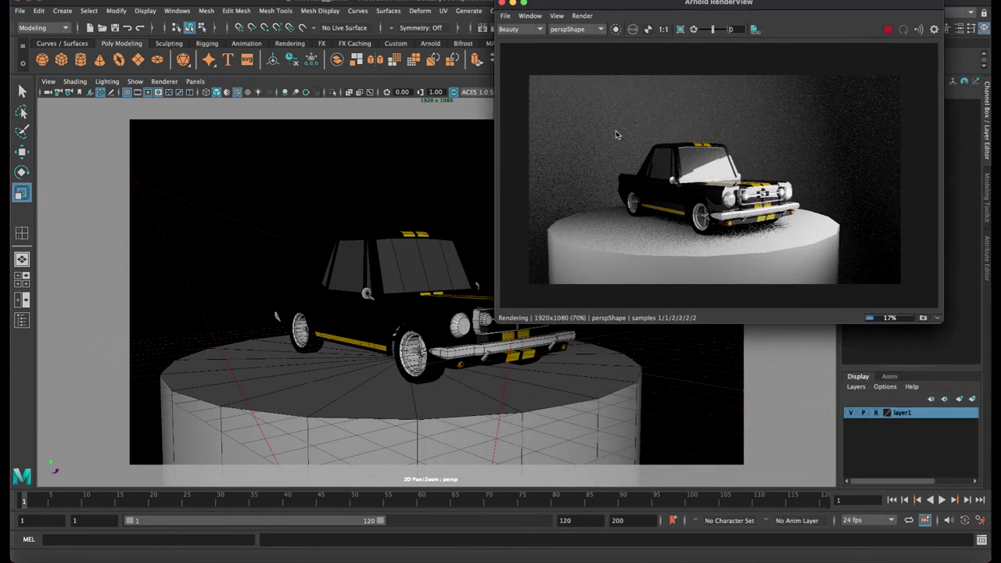
drag(497, 324, 462, 360)
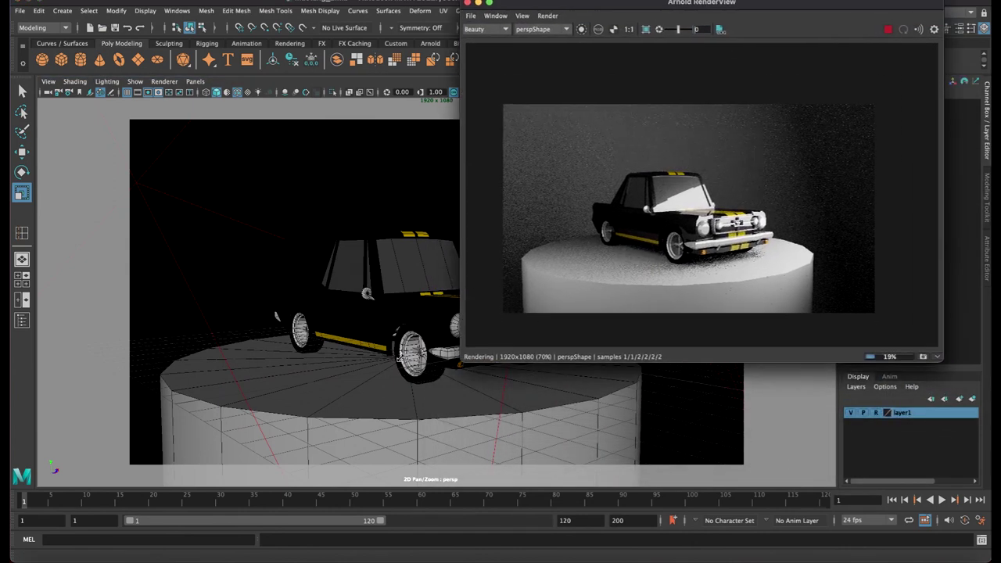
Bring the camera closer and higher, then zoom and recentre the enlarged render on the car
alt+right_drag(313, 332, 344, 332)
mouse_move(344, 332)
alt+mouse_down()
mouse_move(334, 374)
mouse_move(348, 379)
mouse_move(339, 341)
alt+mouse_up()
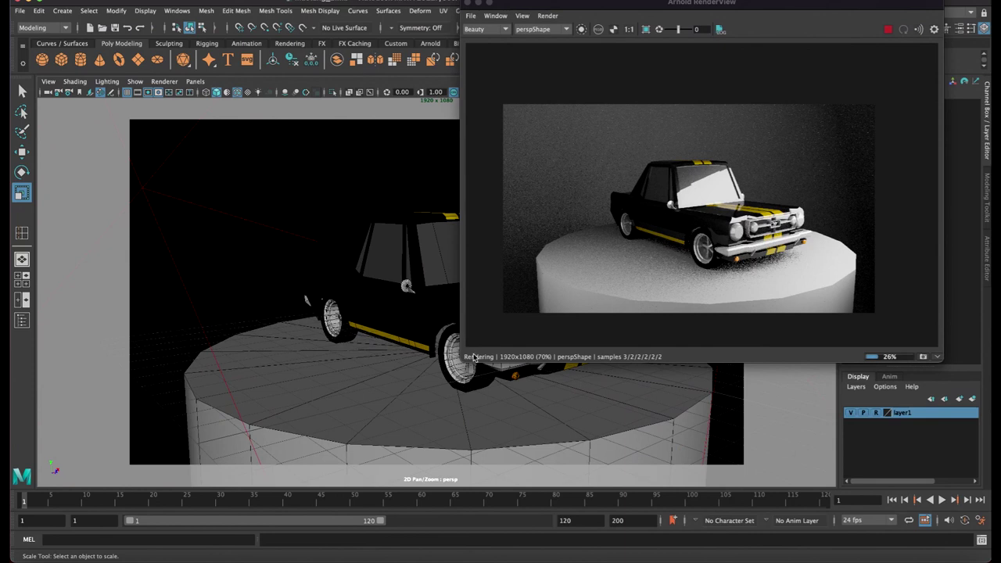
drag(466, 358, 111, 482)
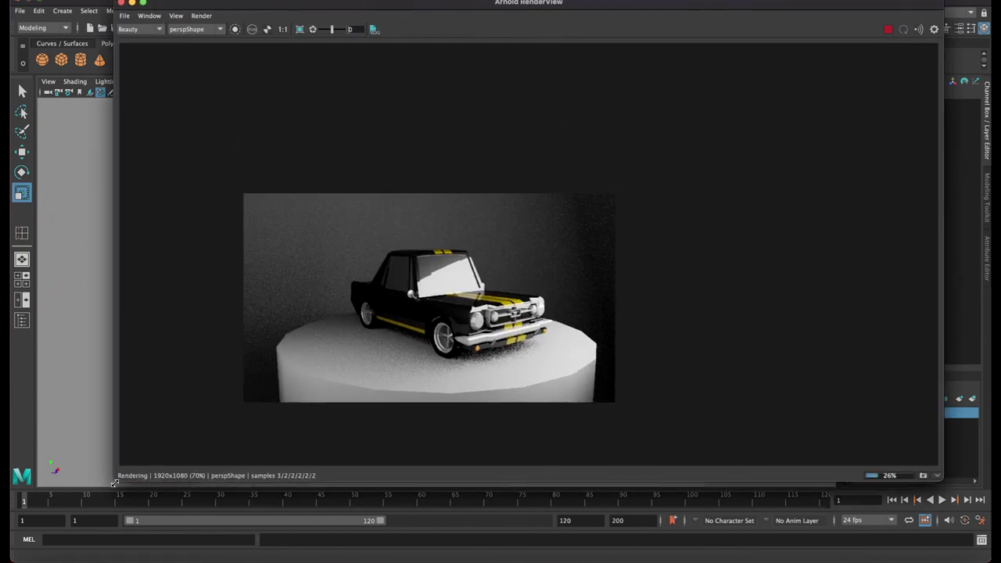
scroll(486, 313, up, 2)
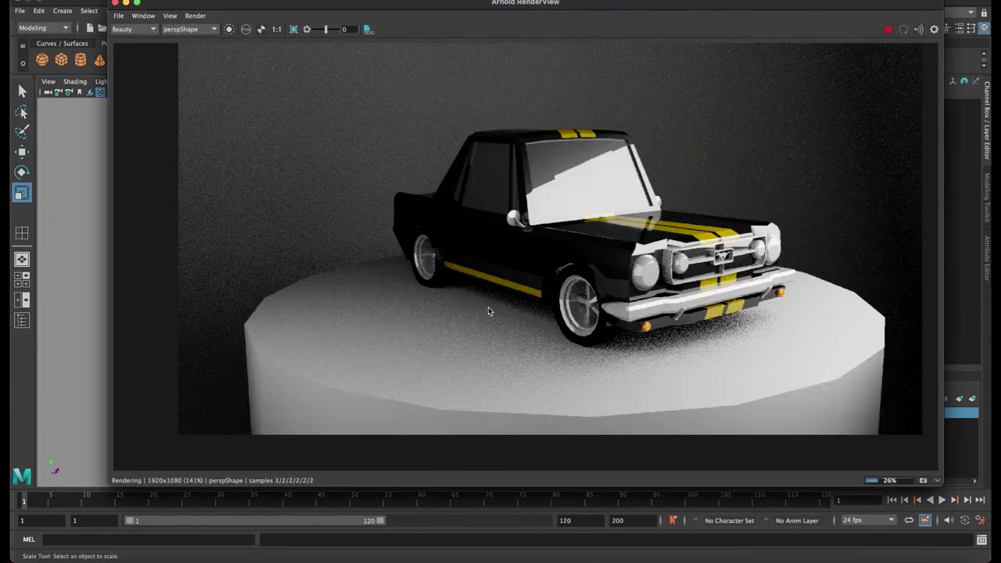
middle_drag(488, 311, 459, 332)
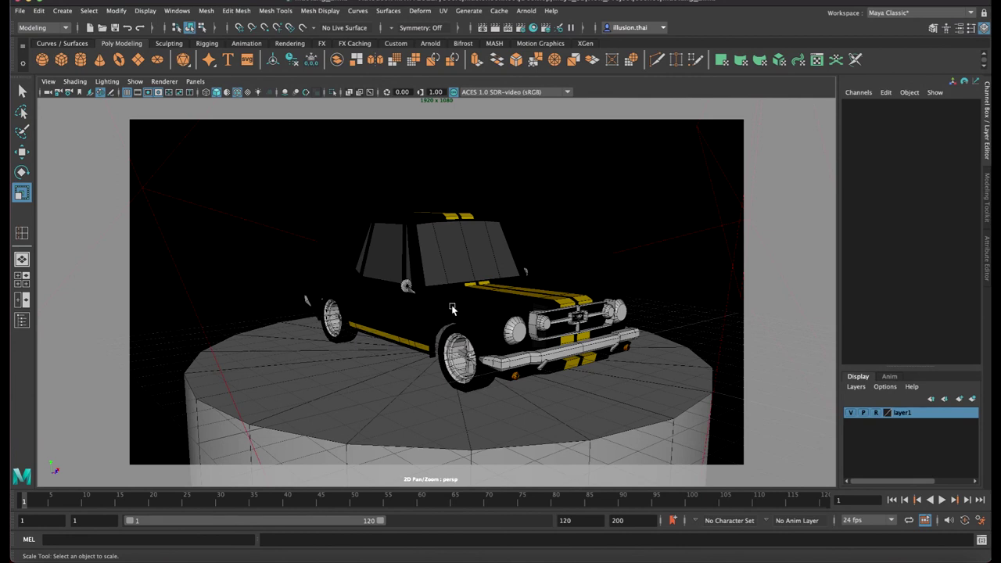
Turn off layer1's reference and stretch aiAreaLight1 to Scale Y 9.146
click(876, 412)
click(475, 327)
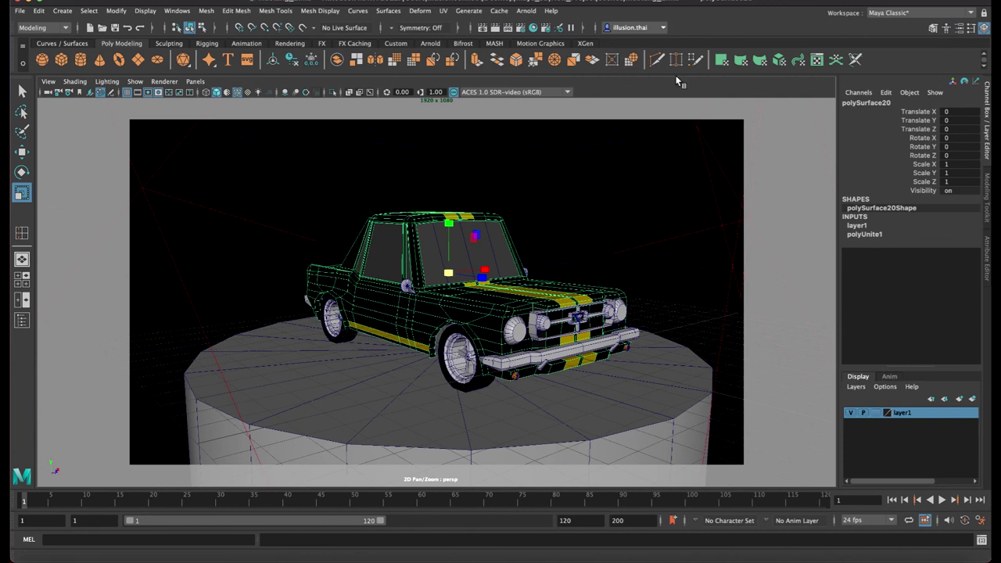
click(712, 188)
mouse_move(697, 206)
alt+right_down()
mouse_move(552, 209)
mouse_move(587, 222)
alt+right_up()
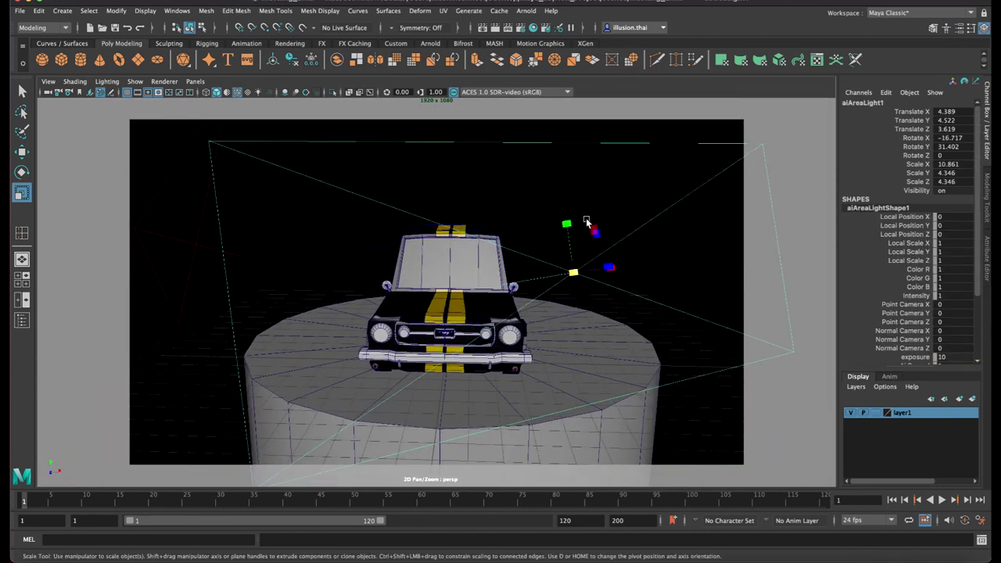
drag(566, 224, 564, 168)
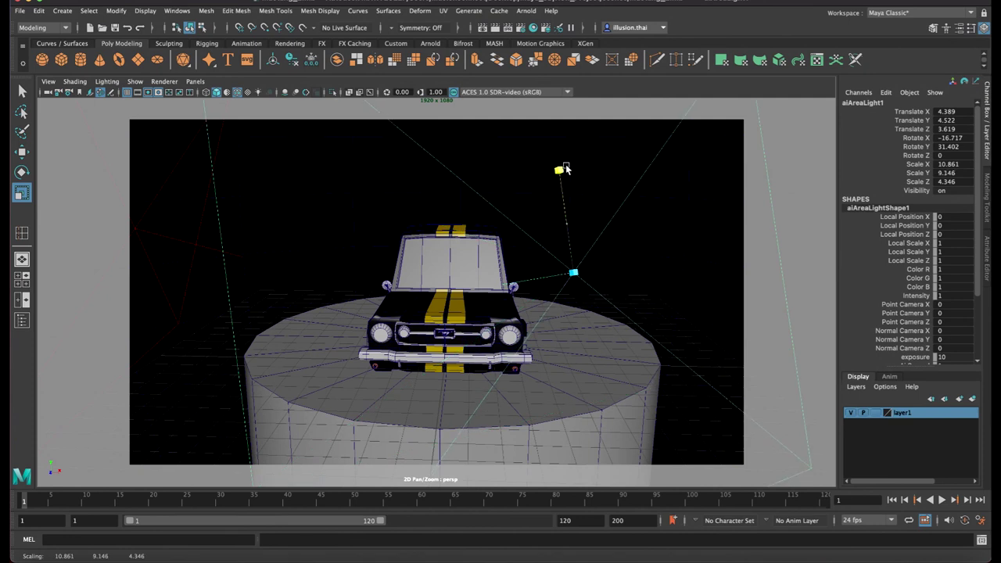
mouse_move(586, 205)
alt+mouse_down()
mouse_move(641, 248)
mouse_move(623, 223)
alt+mouse_up()
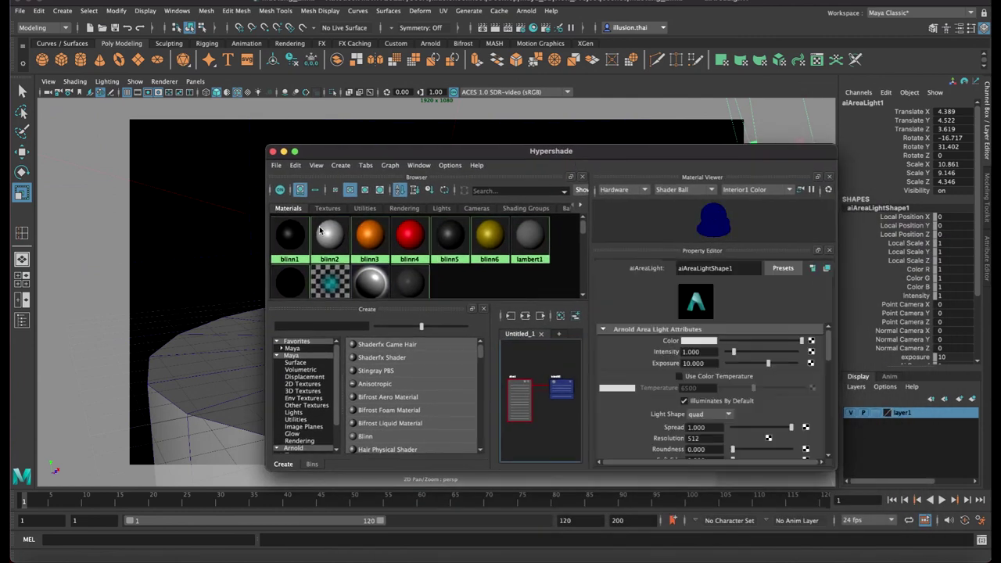
Lower blinn1's Reflectivity from 0.5 to 0.080 in Hypershade
click(290, 235)
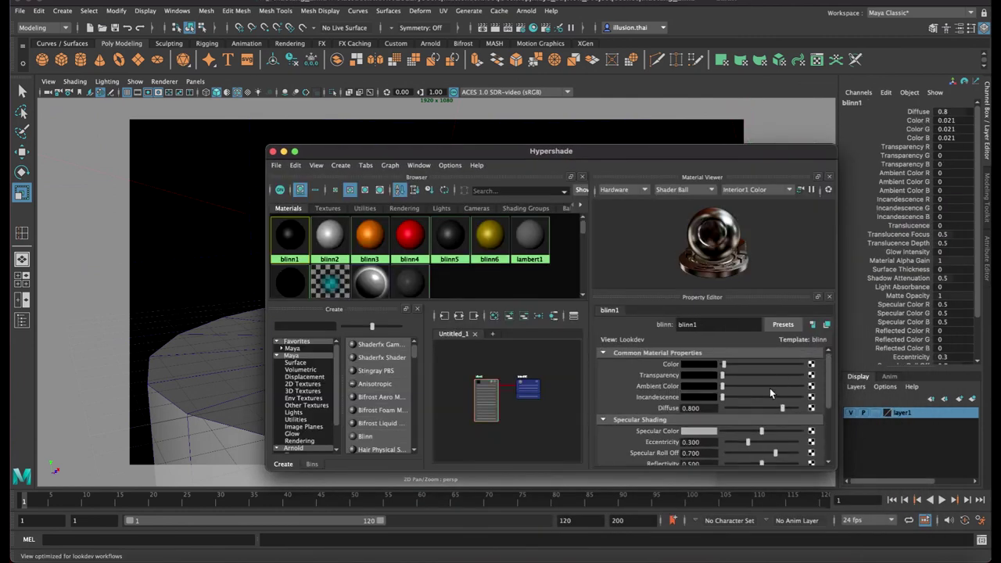
drag(827, 389, 825, 405)
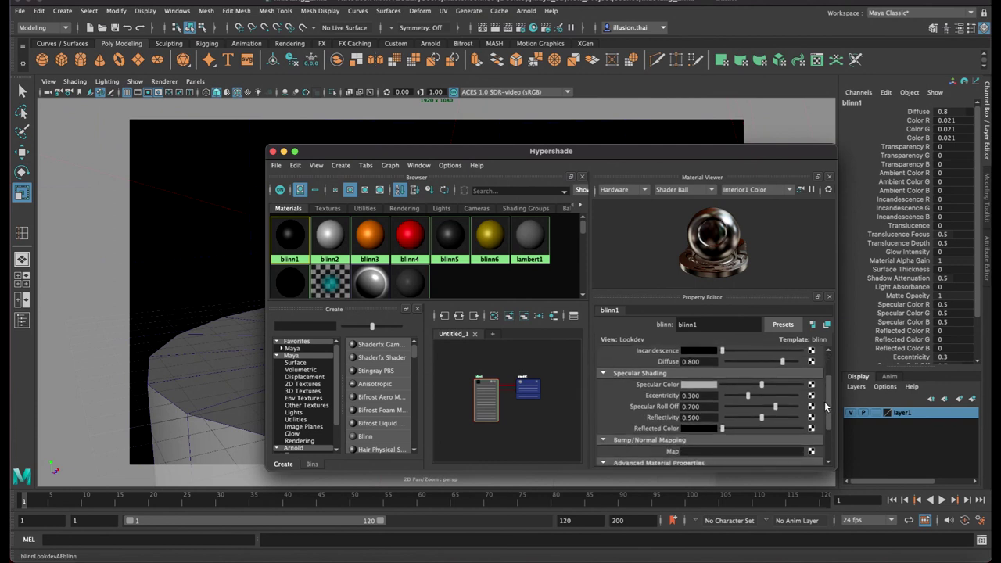
drag(763, 420, 744, 420)
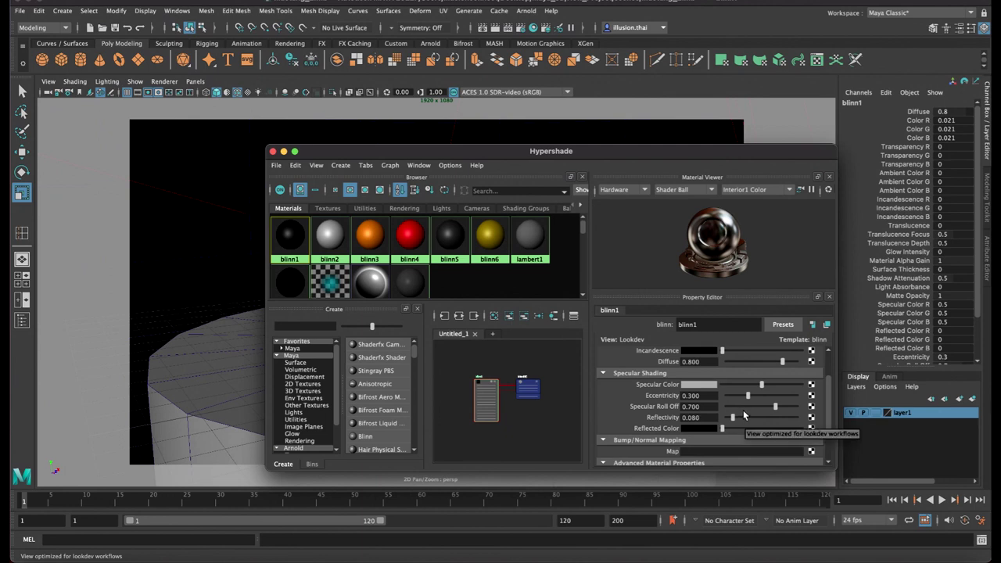
Rearrange the windows to check the render, then select the cylinder pedestal
drag(687, 160, 784, 177)
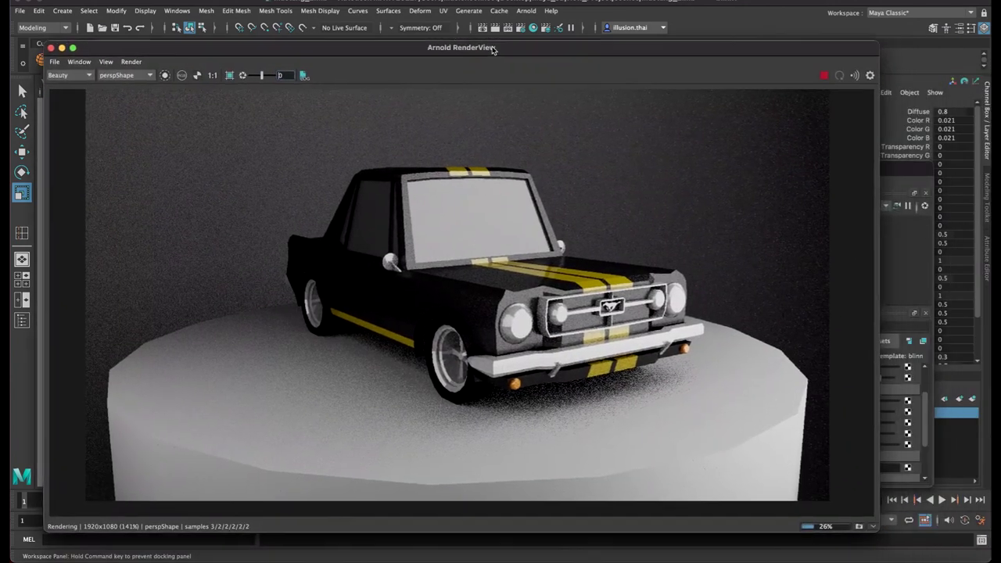
drag(493, 49, 475, 33)
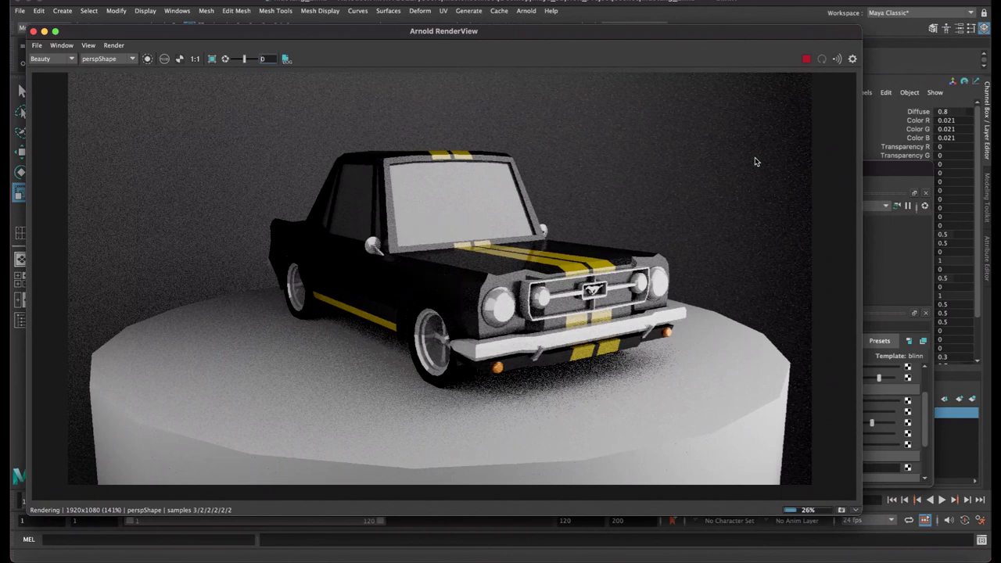
drag(544, 39, 1000, 41)
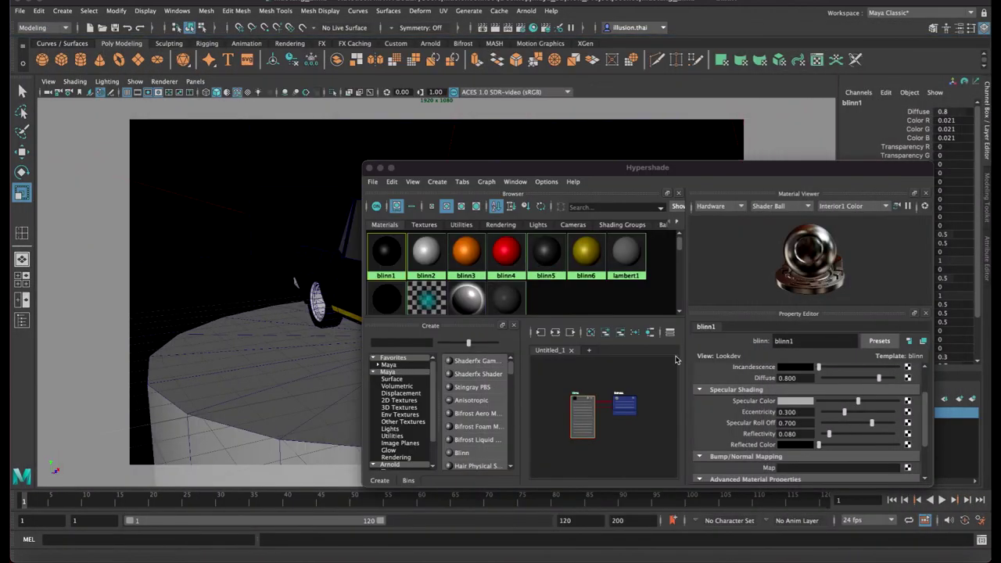
click(293, 399)
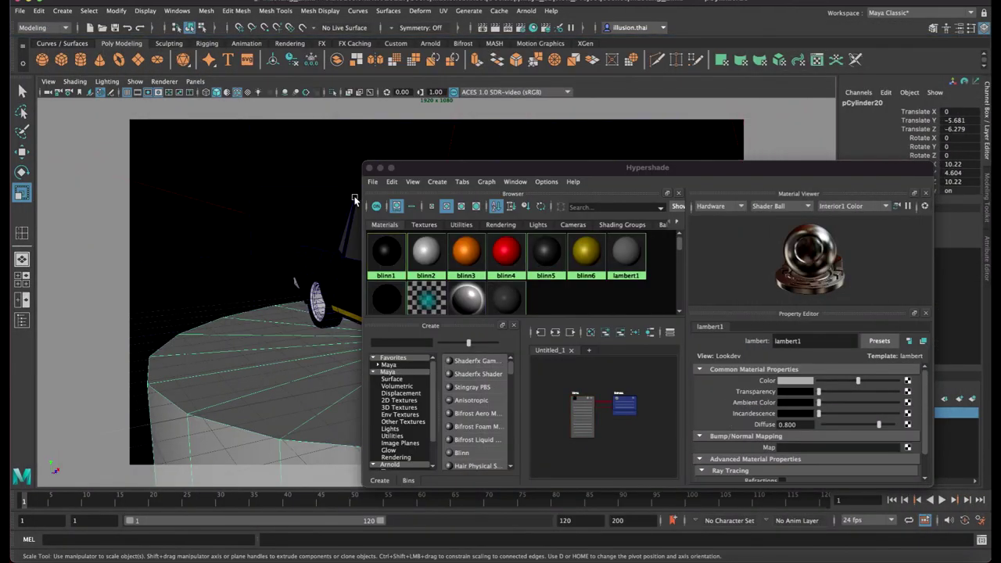
Apply a bevel to the pedestal cylinder's edges with Edit Mesh > Bevel
click(276, 10)
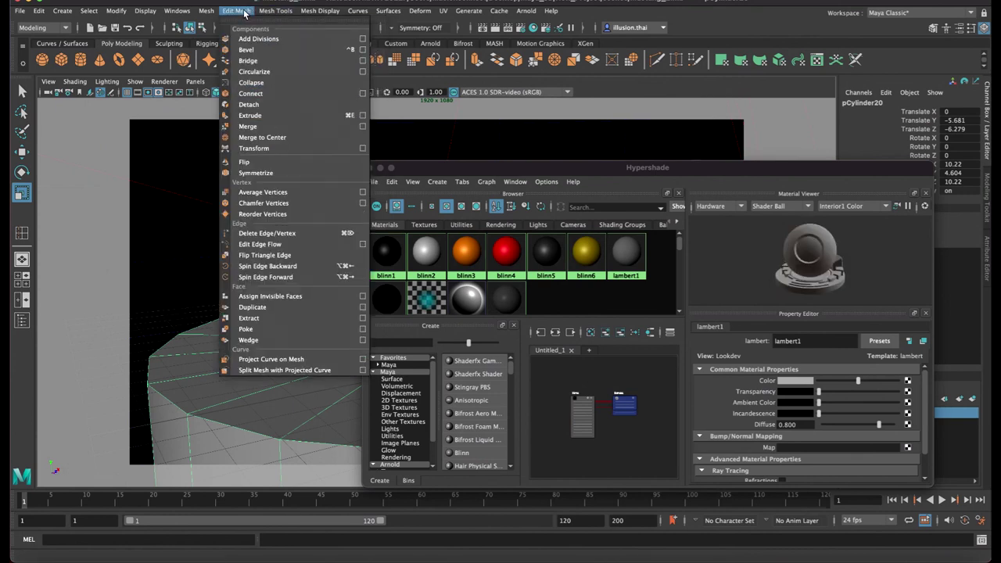
click(260, 49)
drag(516, 168, 348, 96)
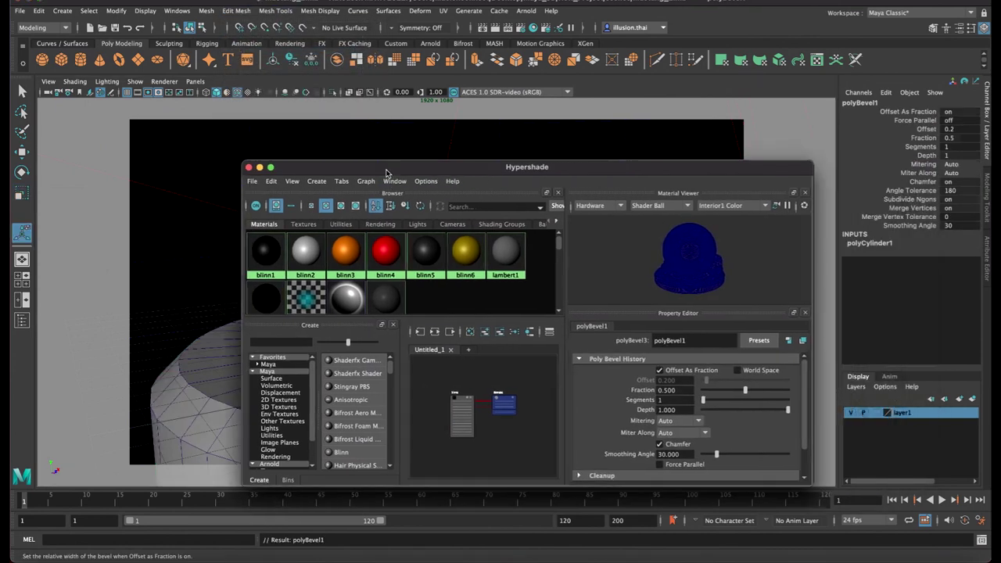
Set the polyBevel1 Offset to 0.4 and Fraction to 0.1 in the Channel Box
click(879, 243)
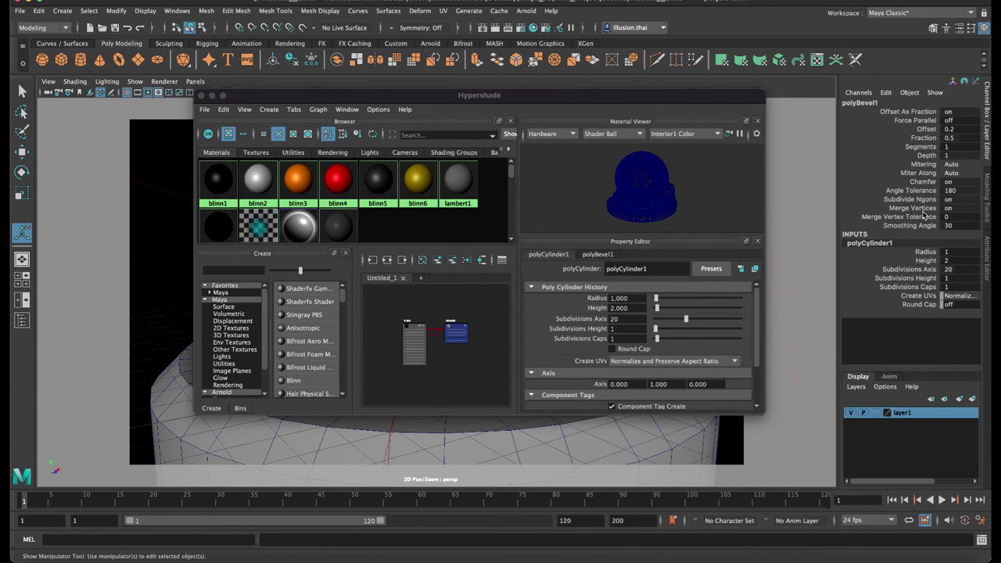
click(925, 129)
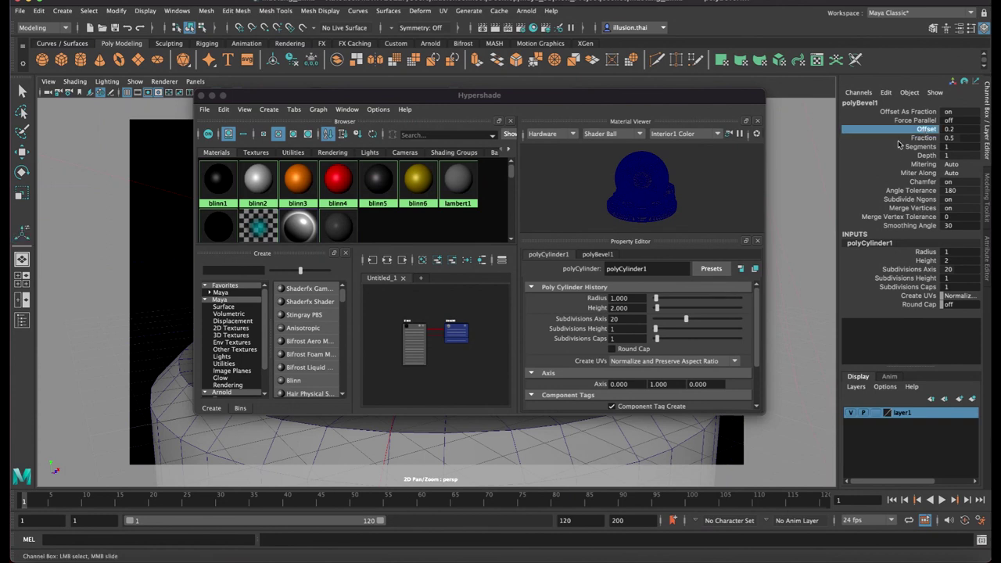
mouse_move(494, 450)
middle_down()
mouse_move(481, 444)
mouse_move(496, 452)
middle_up()
click(922, 137)
middle_drag(643, 441, 640, 438)
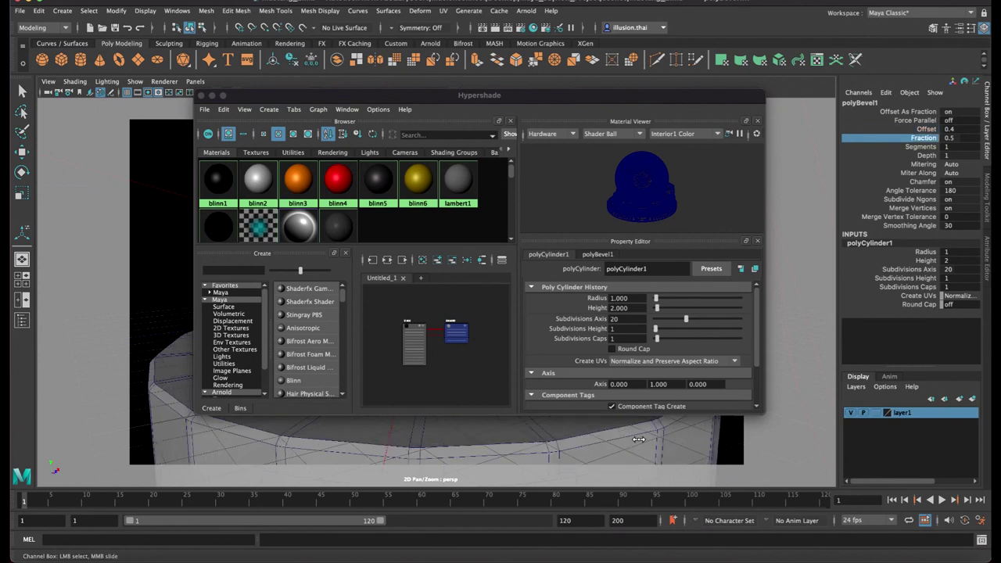